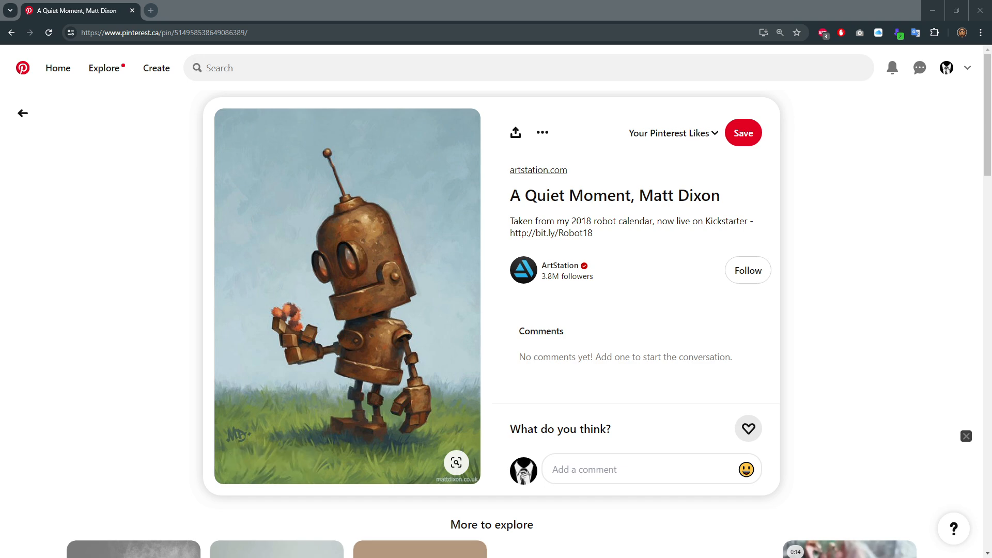
Switch to Krita and create a new 512 × 512 px custom document.
key(alt+Tab)
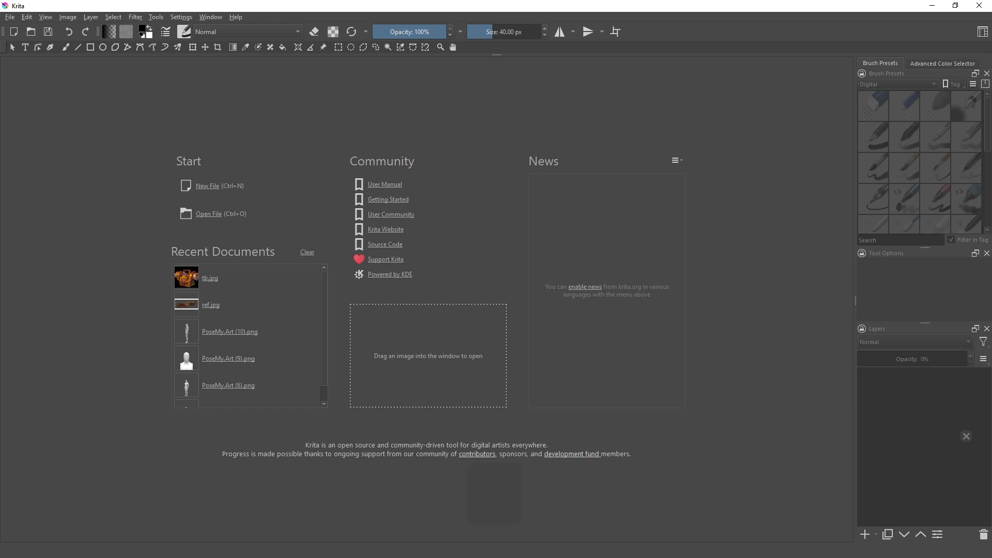
key(ctrl+n)
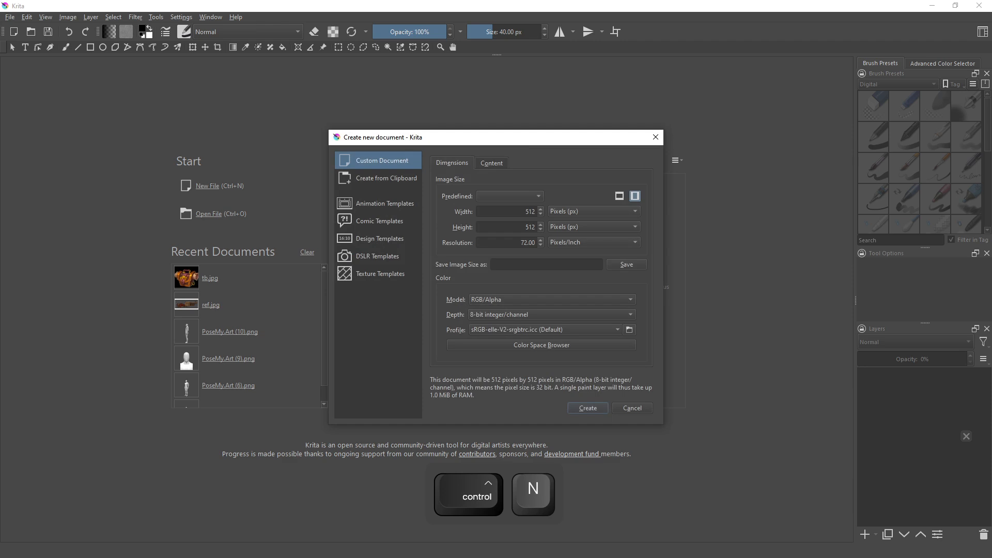
key(Return)
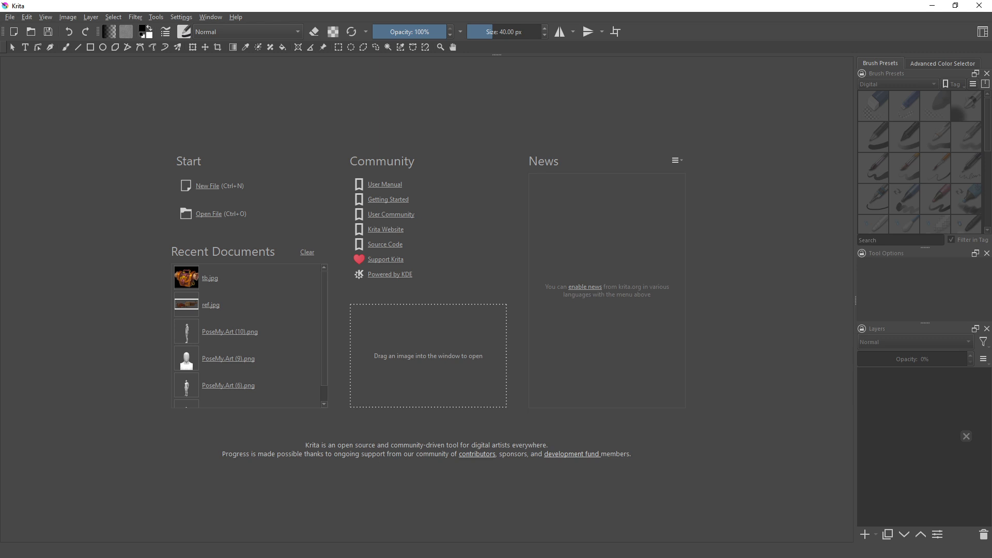
Switch to the browser and copy the robot painting from the Pinterest page.
key(alt+Tab)
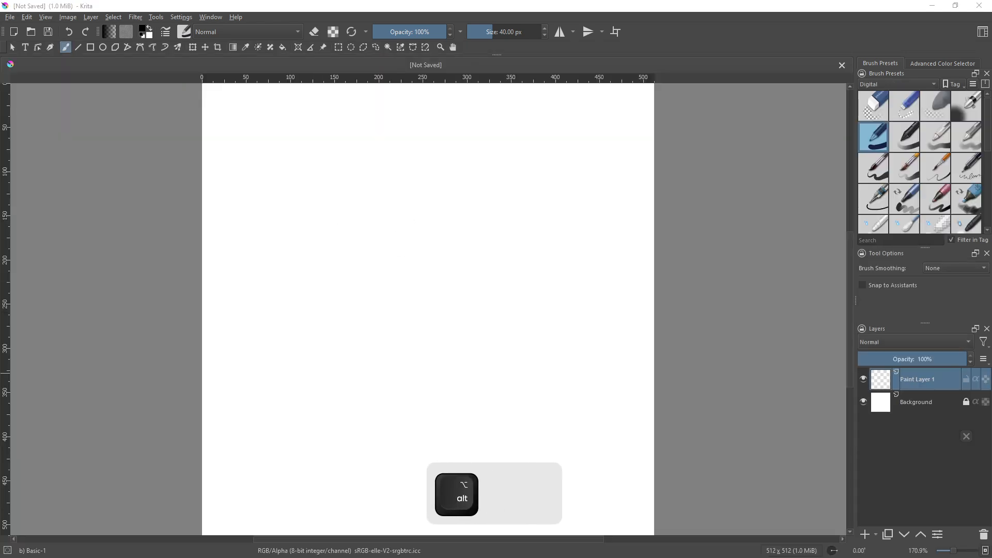
key(alt+Tab)
right_click(338, 254)
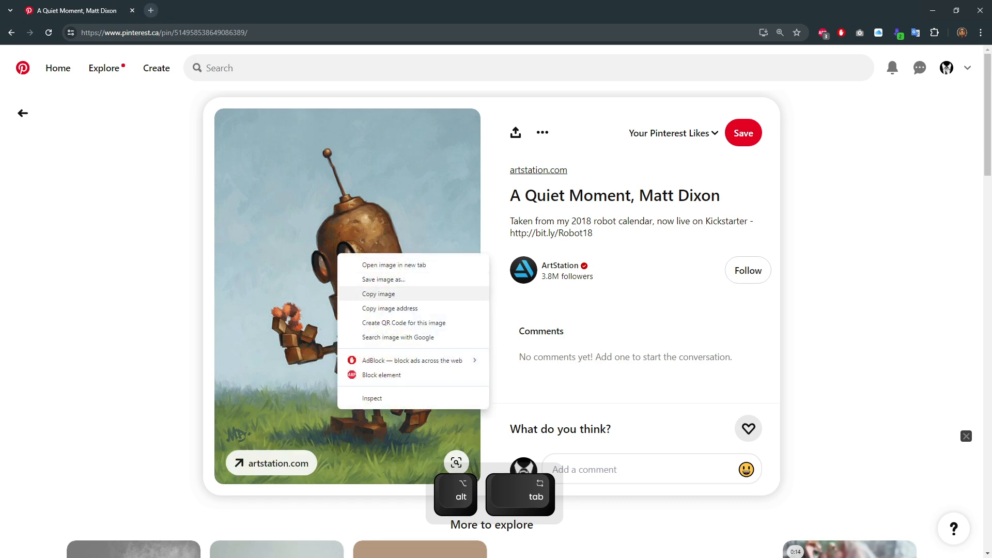
click(379, 294)
Return to Krita and paste the copied robot painting into the document, interpreting its colors As Web.
key(alt+Tab)
key(alt+Tab)
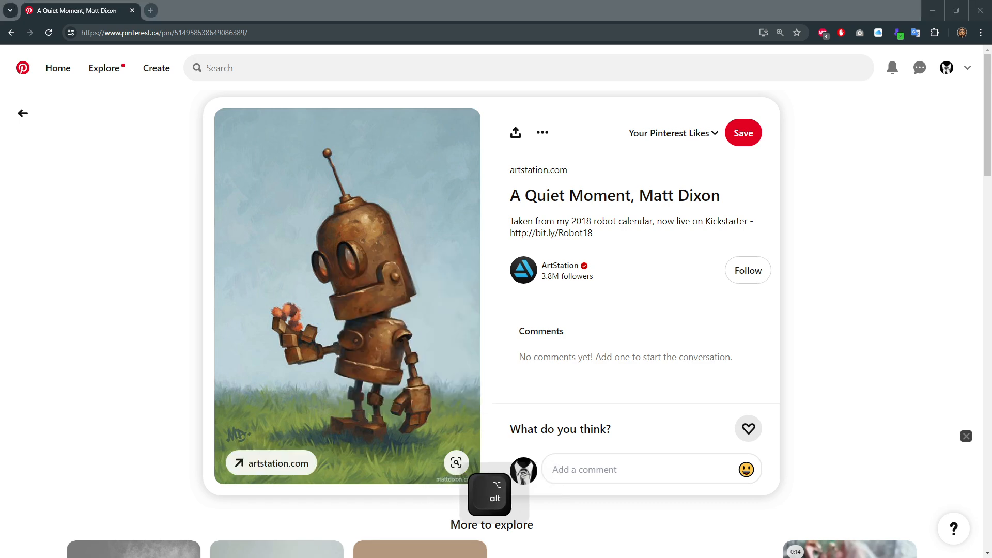
key(alt+Tab)
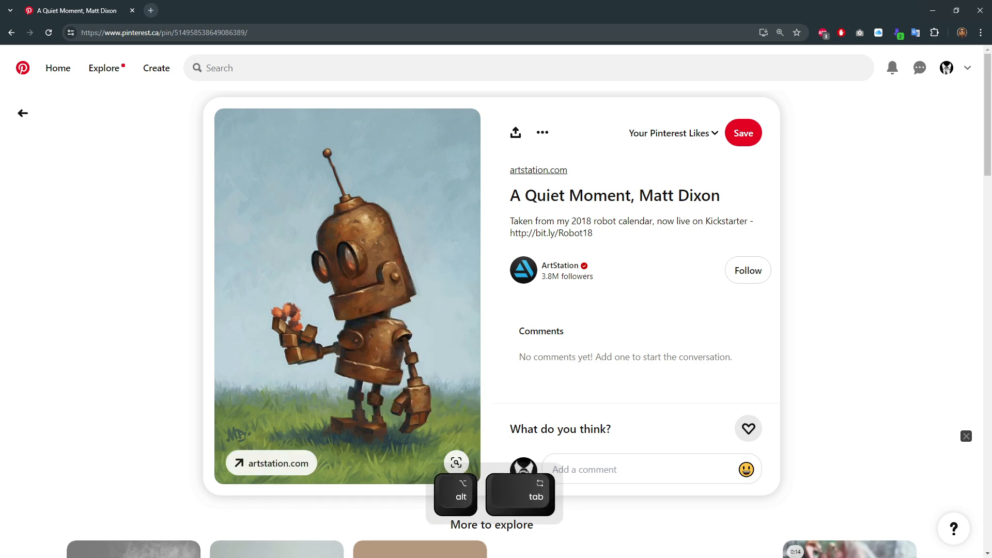
key(alt+Tab)
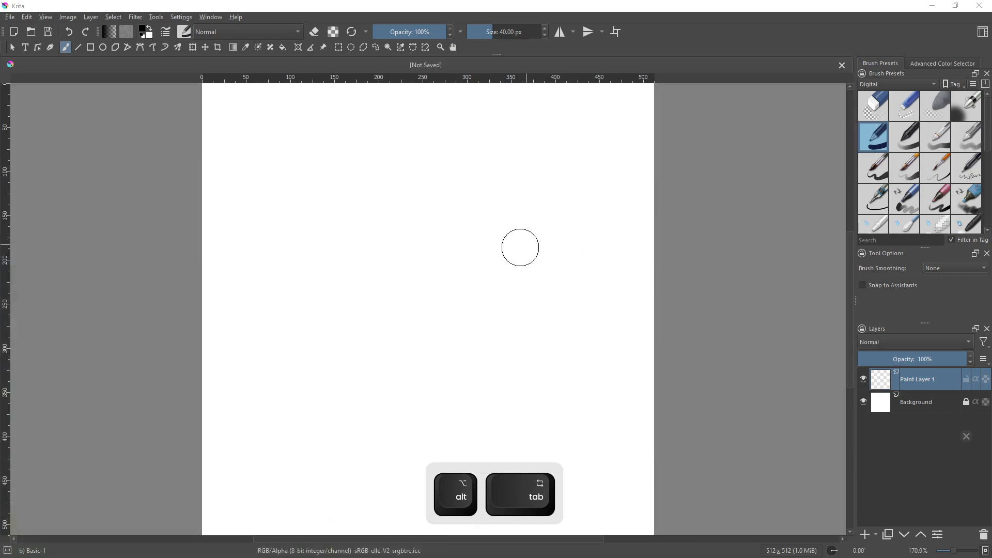
key(ctrl+v)
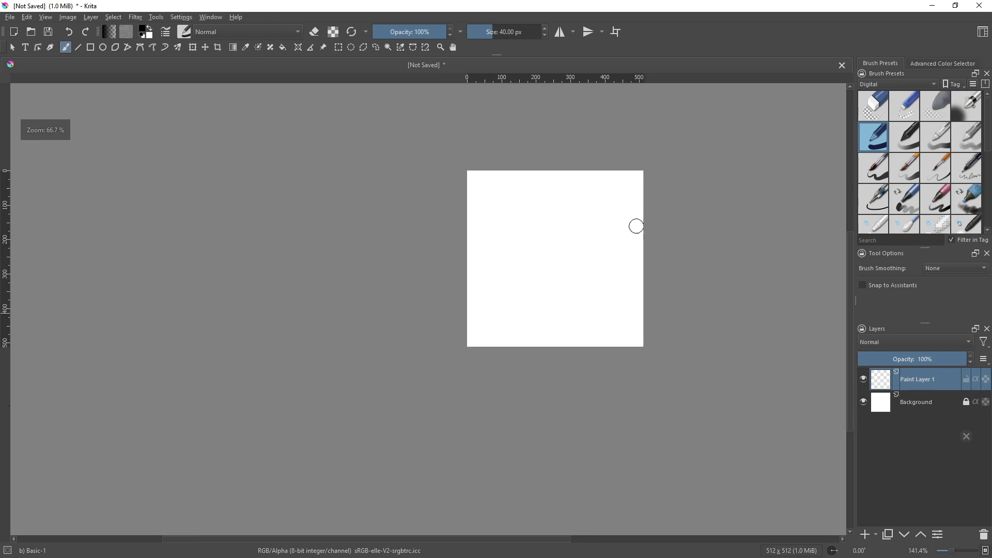
scroll(636, 226, down, 3)
scroll(636, 225, up, 2)
key(ctrl+v)
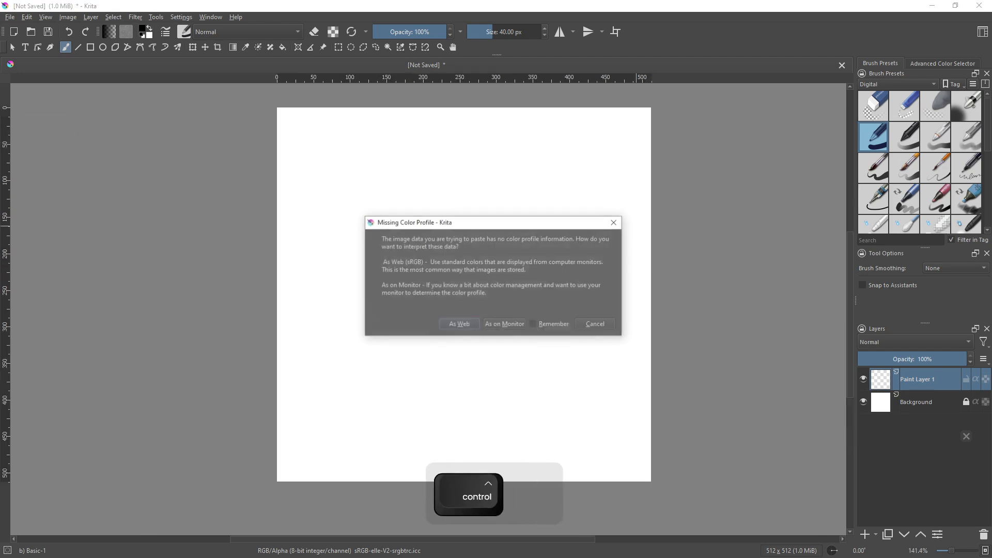
key(Return)
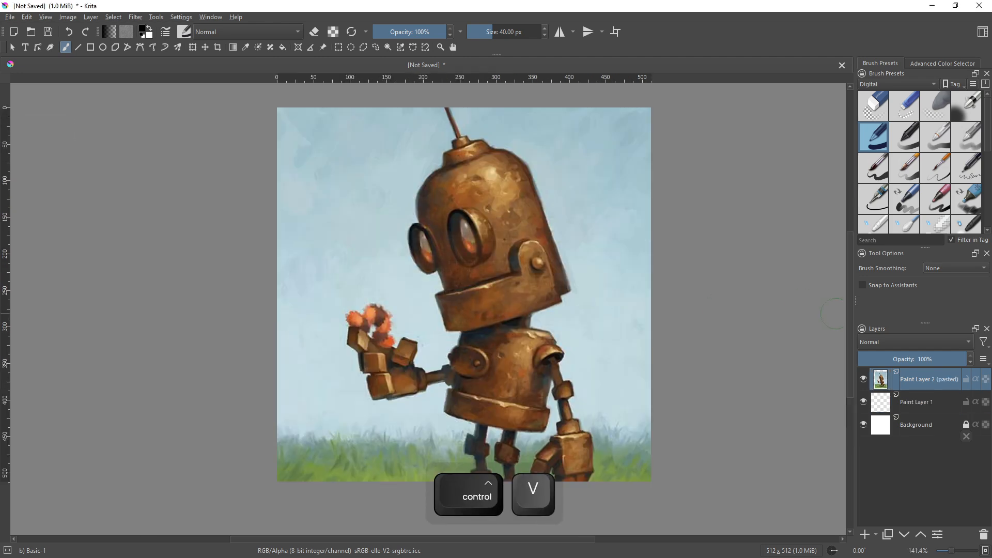
Scale the pasted robot painting down to fit the canvas height and center it on the canvas.
scroll(545, 328, down, 3)
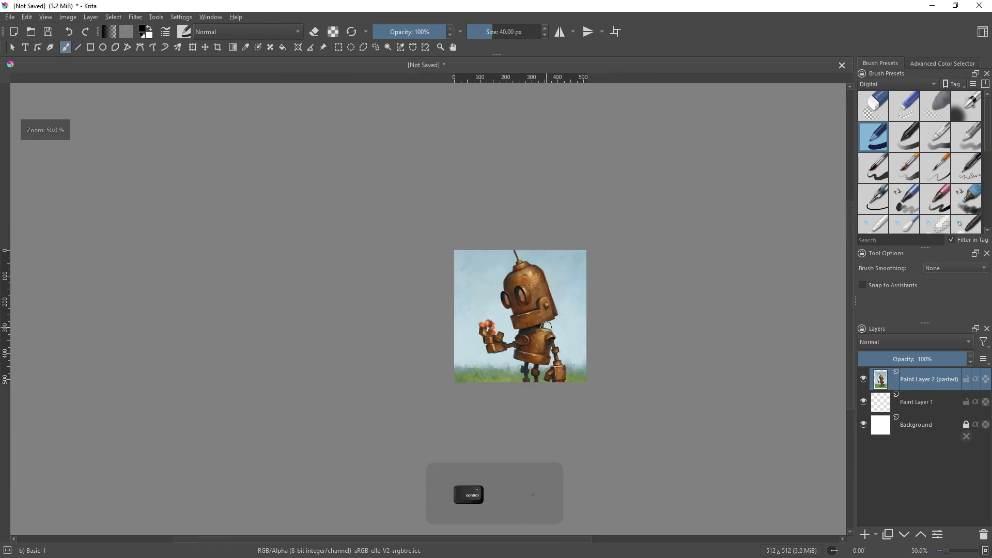
key(ctrl+t)
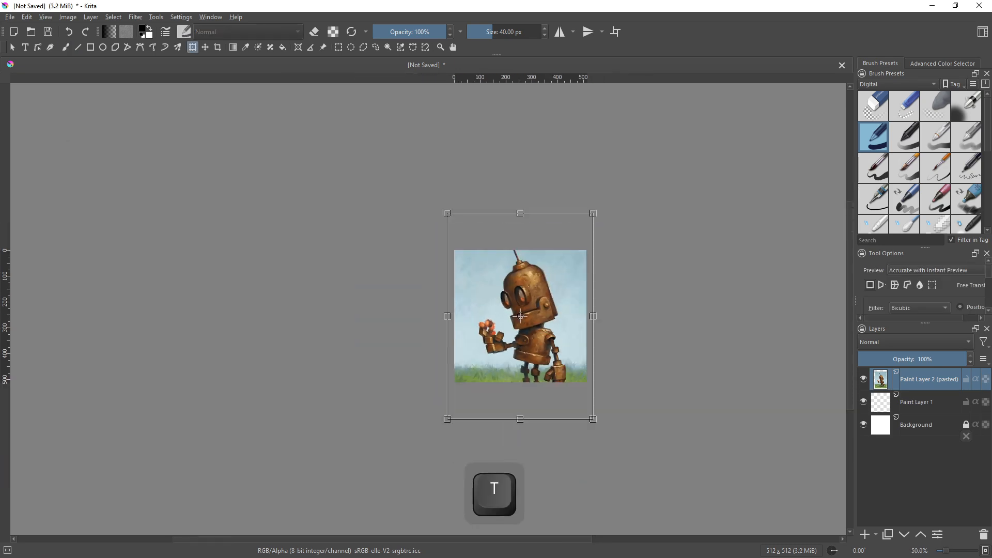
drag(593, 213, 541, 293)
ctrl+shift+drag(493, 355, 521, 317)
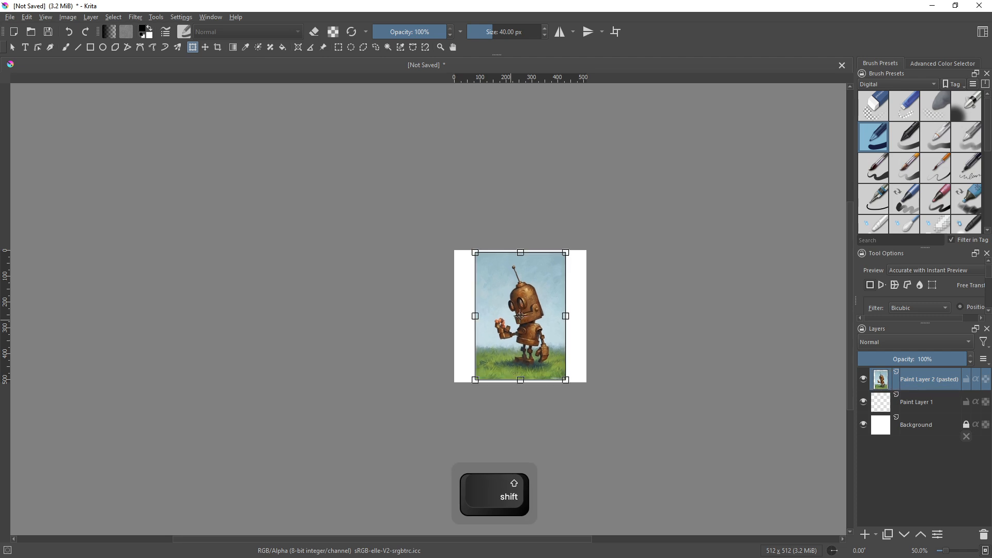
Add a new paint layer above the pasted robot painting.
scroll(575, 312, up, 3)
scroll(429, 309, up, 1)
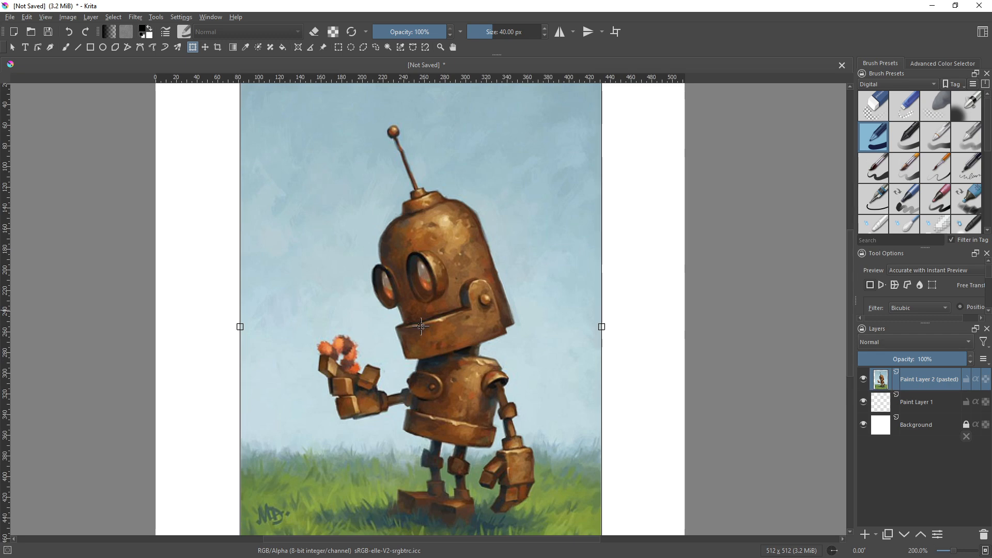
click(865, 534)
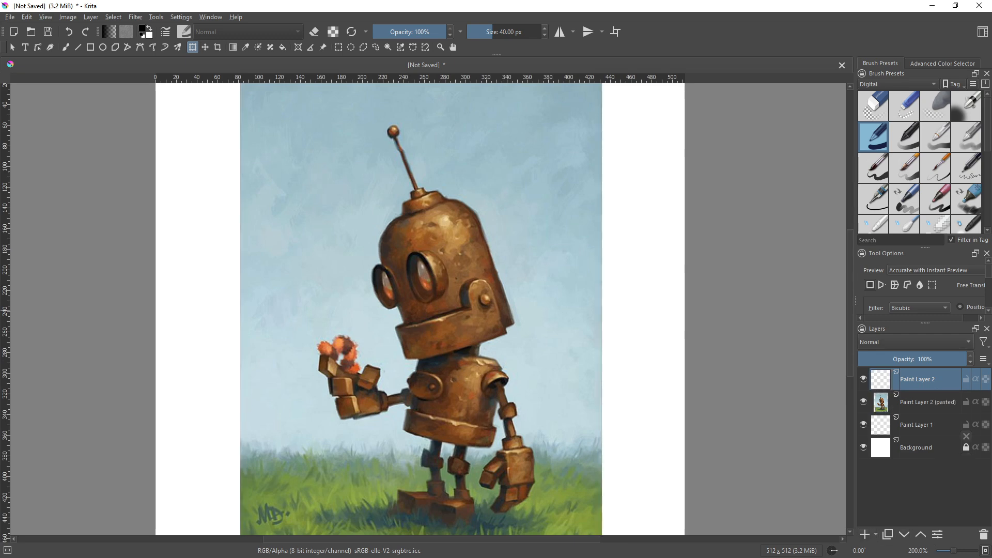
key(space)
drag(548, 356, 560, 444)
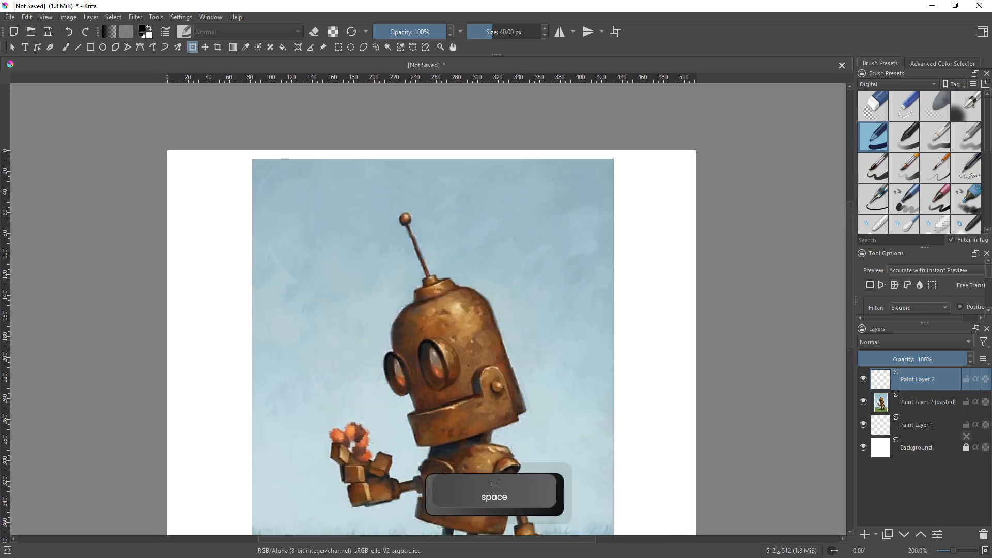
Choose the Line tool and reduce the brush size to 2 px.
click(78, 48)
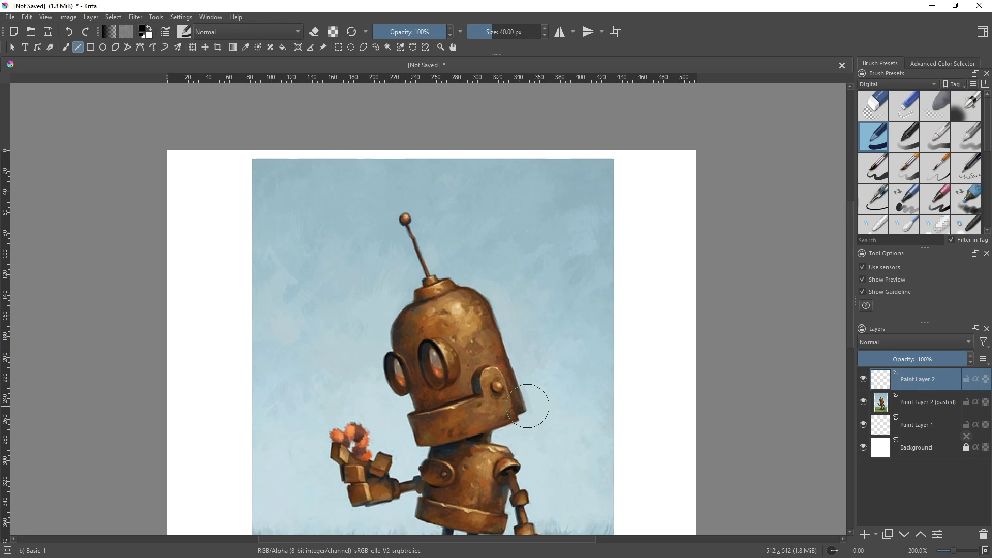
key(bracketleft)
key(bracketleft)
key(bracketleft)
key(bracketleft)
key(bracketleft)
key(bracketleft)
key(bracketleft)
key(bracketleft)
key(bracketleft)
key(bracketleft)
key(bracketleft)
key(bracketleft)
key(bracketleft)
key(bracketleft)
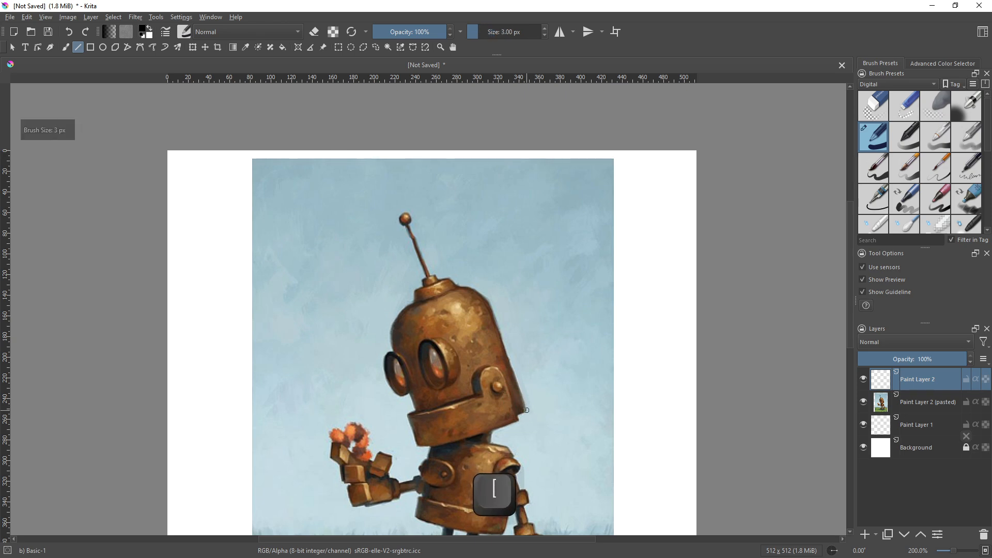
key(bracketleft)
Trace the outline of the robot's head with connected straight line segments.
drag(527, 411, 494, 310)
drag(494, 310, 482, 293)
mouse_move(482, 293)
mouse_down()
mouse_move(456, 283)
mouse_move(418, 295)
mouse_move(377, 324)
mouse_move(403, 309)
mouse_move(388, 335)
mouse_move(394, 377)
mouse_move(415, 411)
mouse_up()
drag(415, 411, 527, 410)
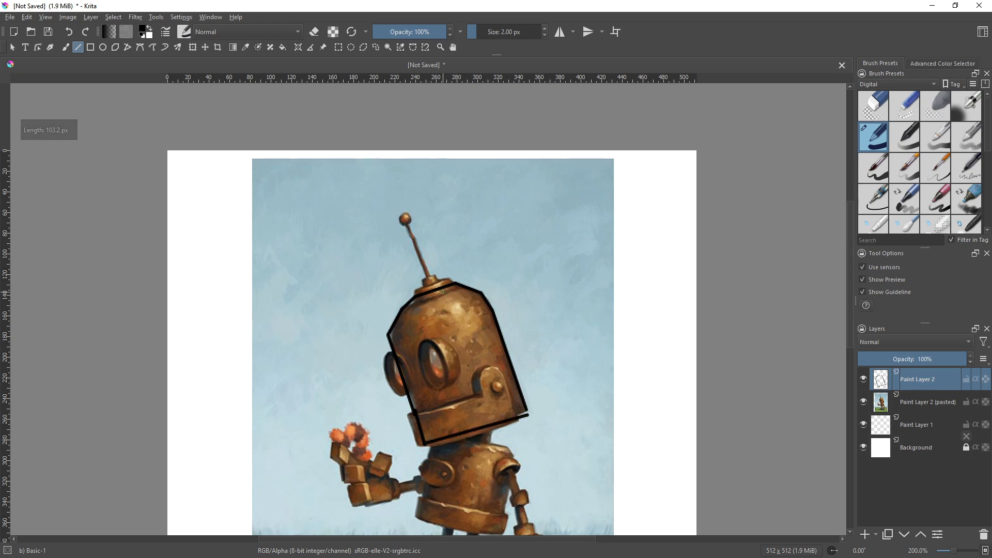
Draw two lengthwise edge lines down the robot's head, from the crown to the lower rim.
drag(440, 286, 465, 301)
drag(465, 301, 503, 423)
drag(411, 303, 444, 440)
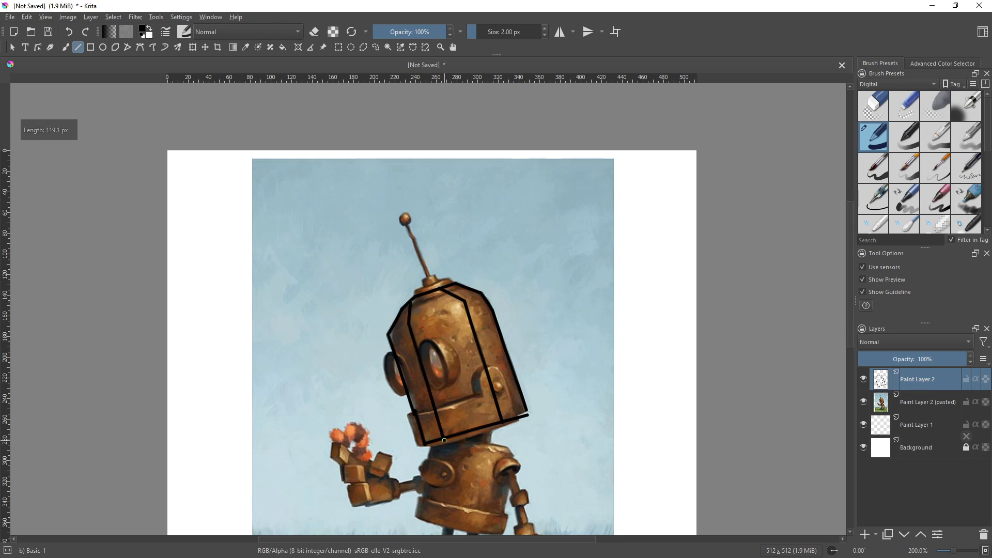
Draw two rows of crosswise lines over the robot's head to complete a low-poly grid.
drag(496, 318, 416, 344)
drag(416, 344, 396, 351)
drag(511, 357, 486, 368)
drag(487, 368, 432, 386)
drag(432, 385, 401, 399)
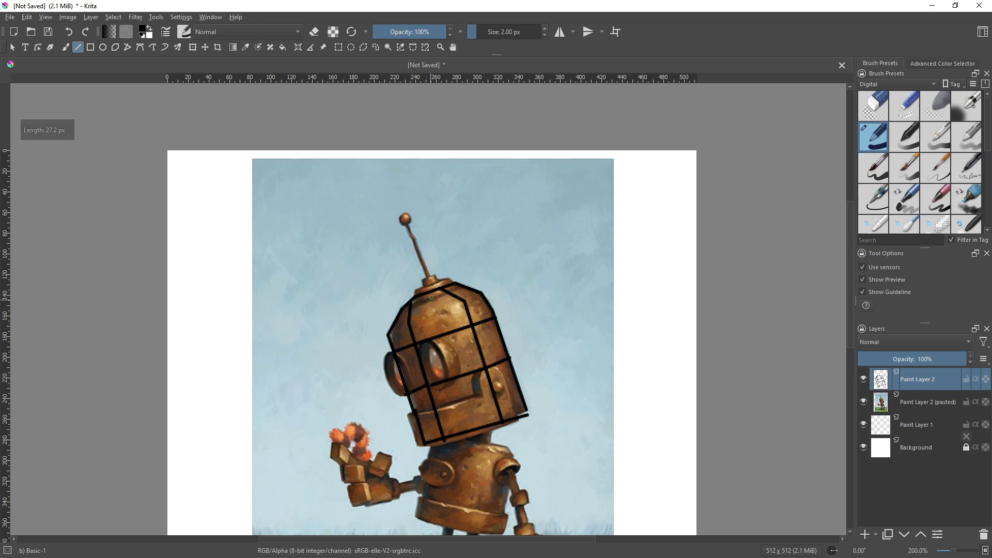
drag(458, 285, 476, 291)
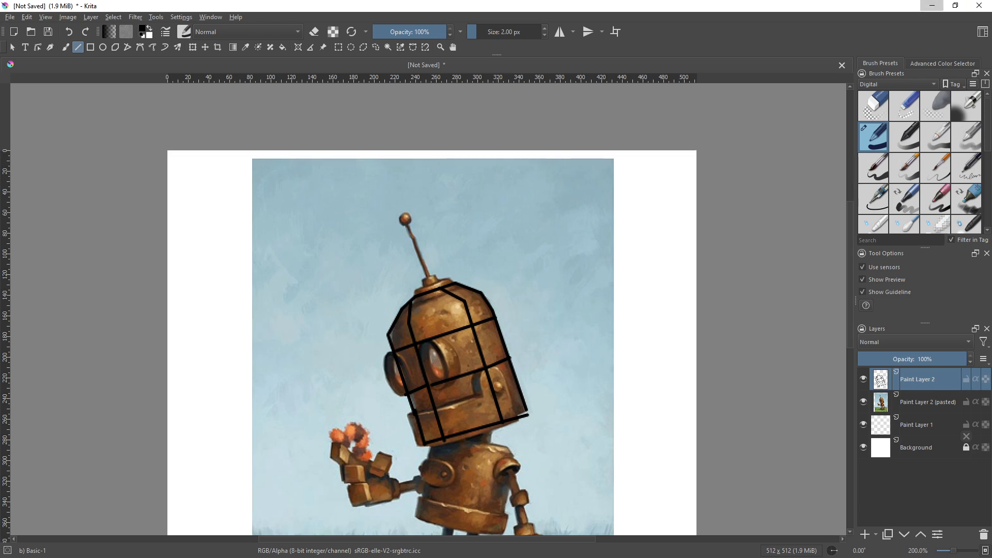
Switch to 3ds Max and draw a square plane about 71.6 units wide, centered on the grid origin.
click(932, 5)
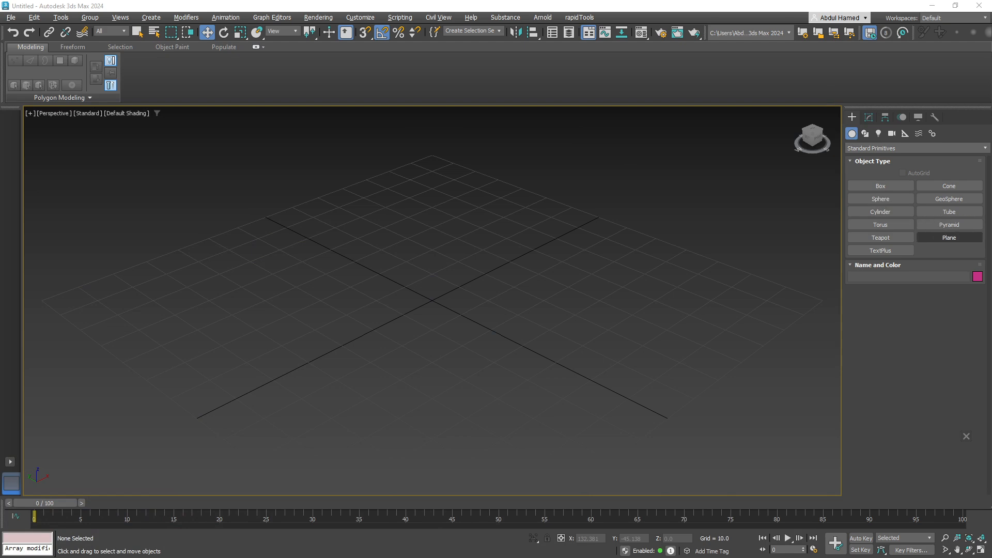
click(949, 238)
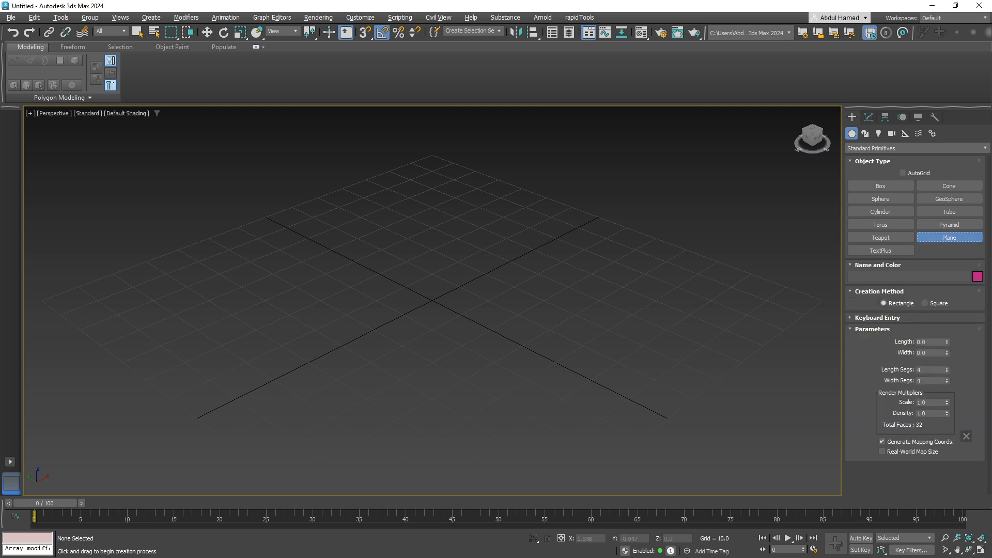
ctrl+drag(431, 300, 288, 333)
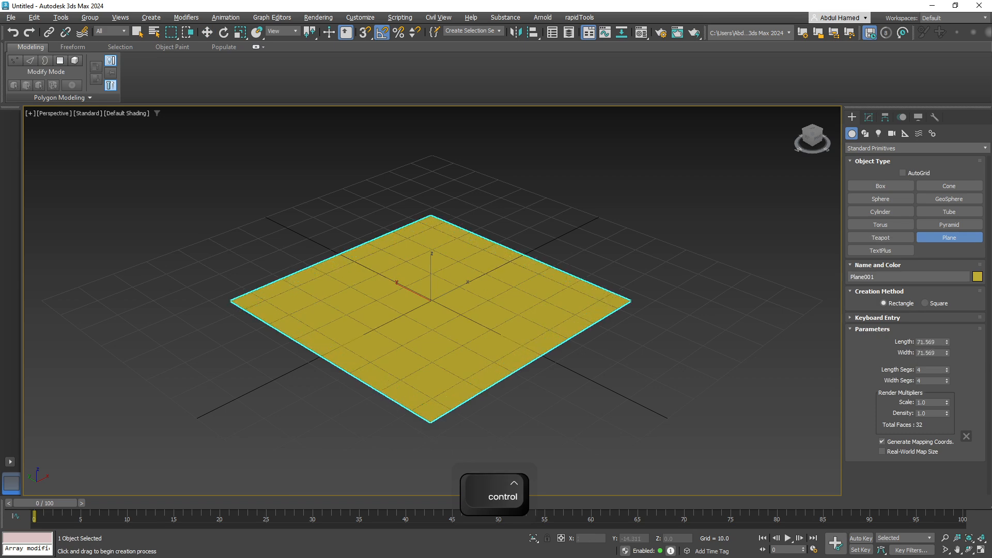
Rotate the plane about its X axis so it stands upright.
key(e)
key(ctrl+e)
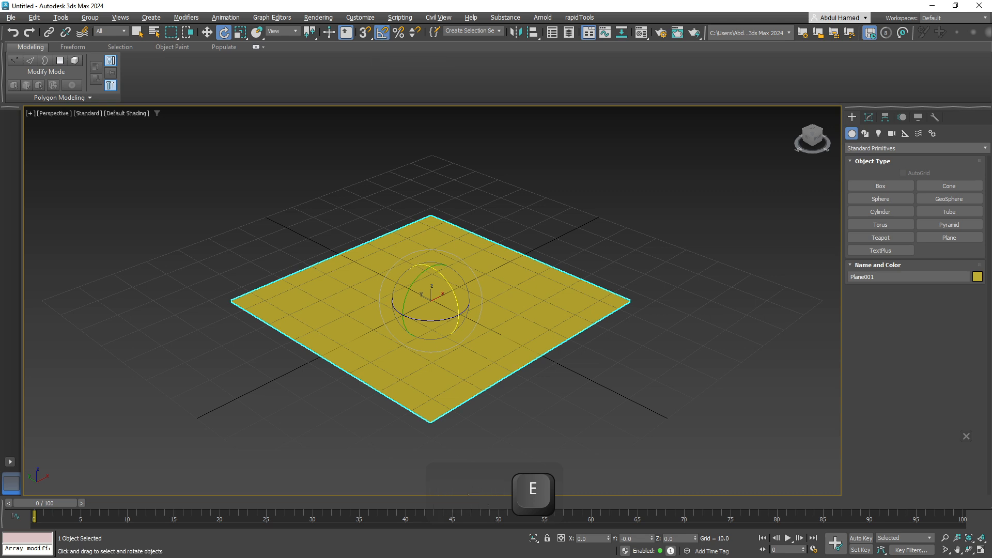
drag(443, 277, 496, 330)
Move the upright plane up to about Z 37.6 and back to about Y 73.3.
key(w)
drag(430, 261, 430, 125)
middle_drag(430, 124, 507, 243)
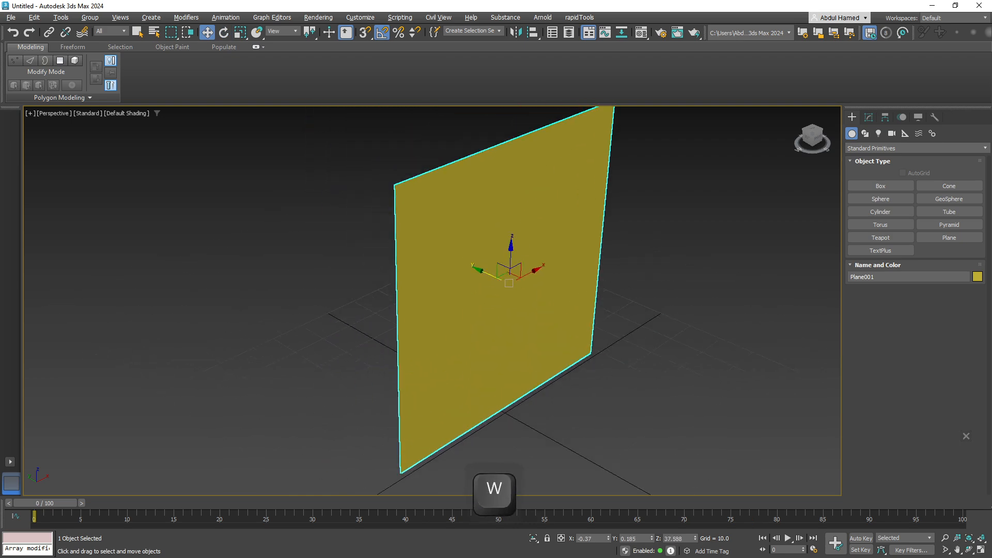
drag(487, 273, 290, 185)
alt+middle_drag(289, 185, 373, 202)
scroll(374, 202, down, 3)
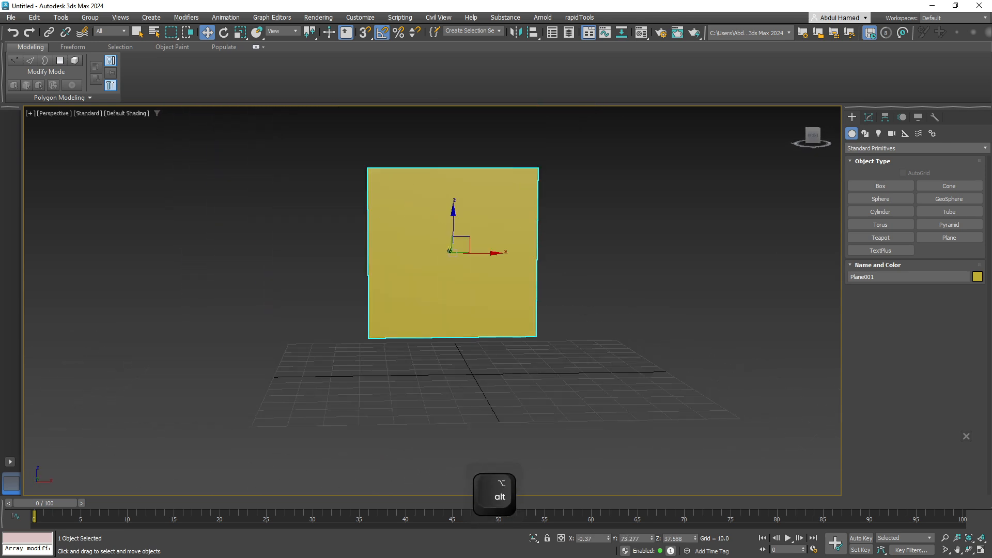
Assign the robot painting JPG from the Desktop as a Bitmap in the base color map of the plane's 01 - Default material.
key(m)
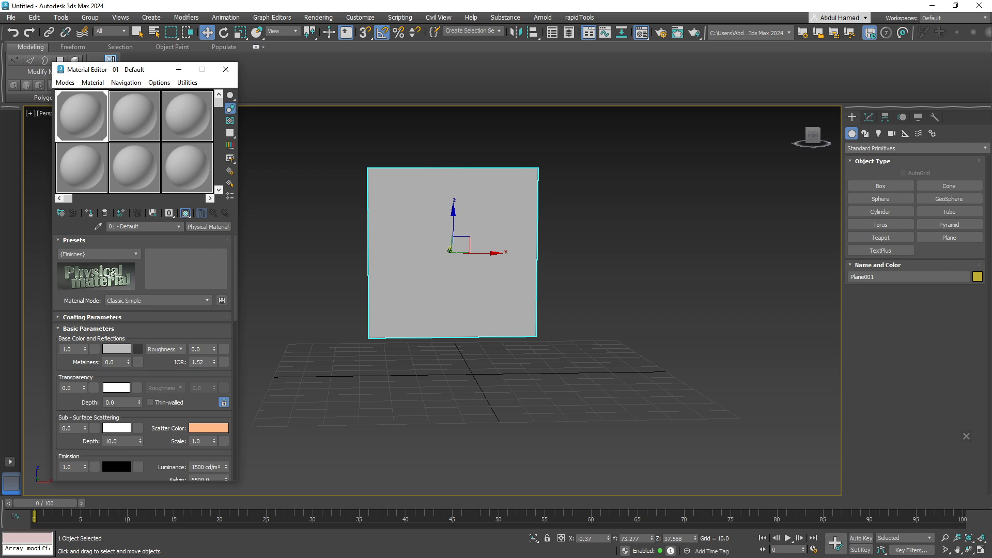
click(138, 350)
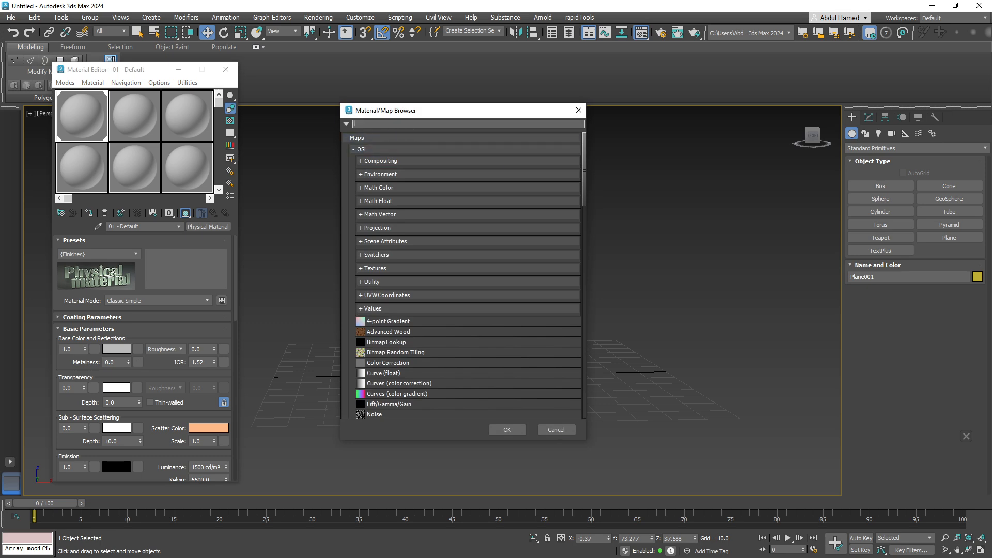
text(bitm)
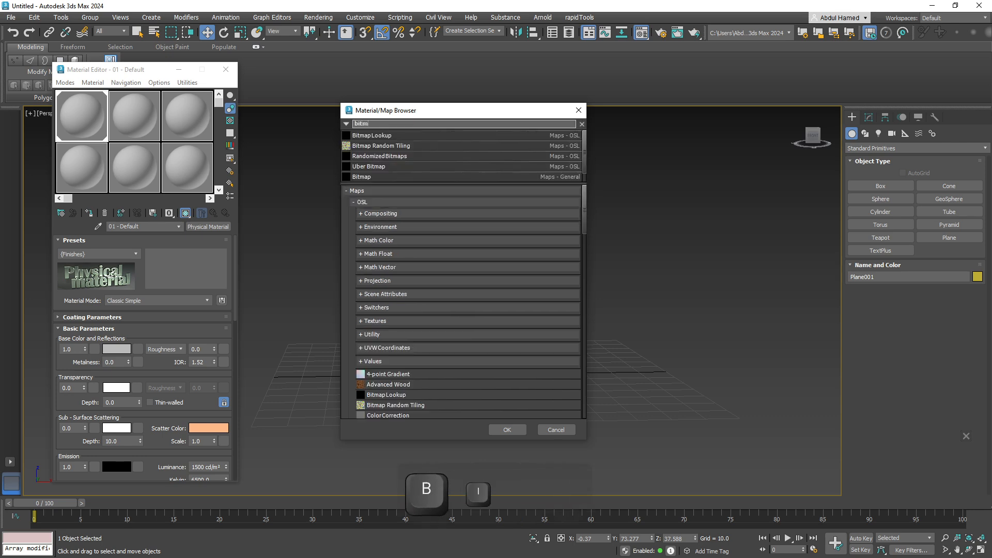
text(ap)
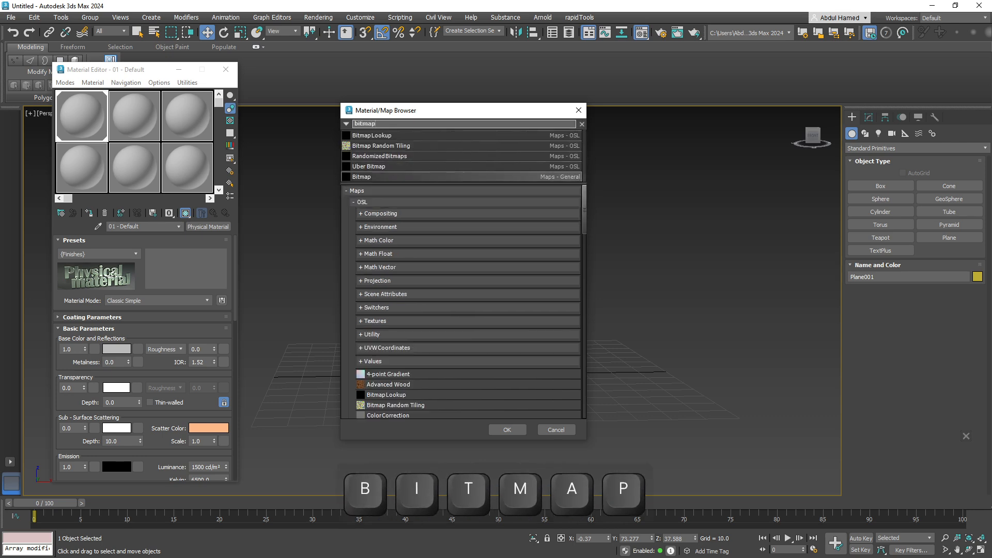
double_click(368, 177)
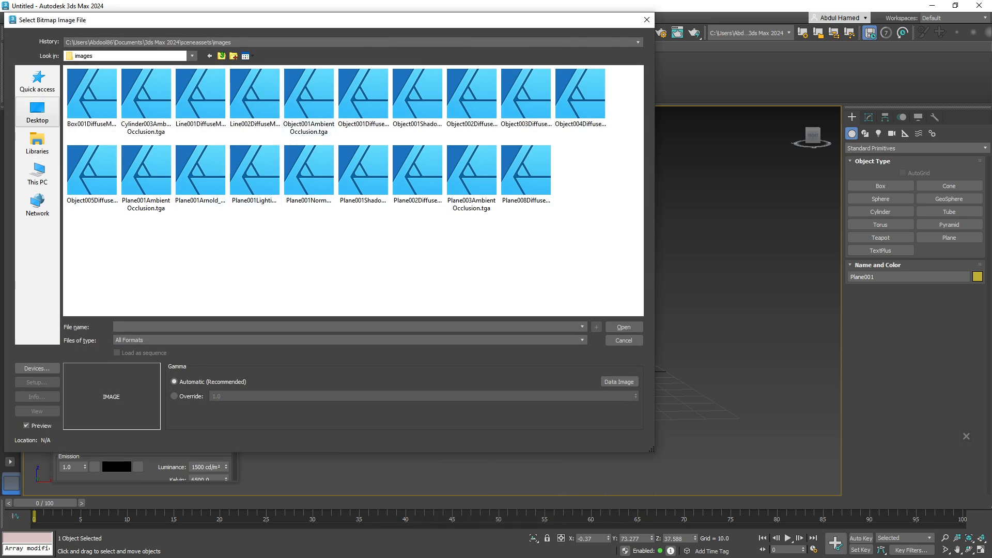
click(37, 111)
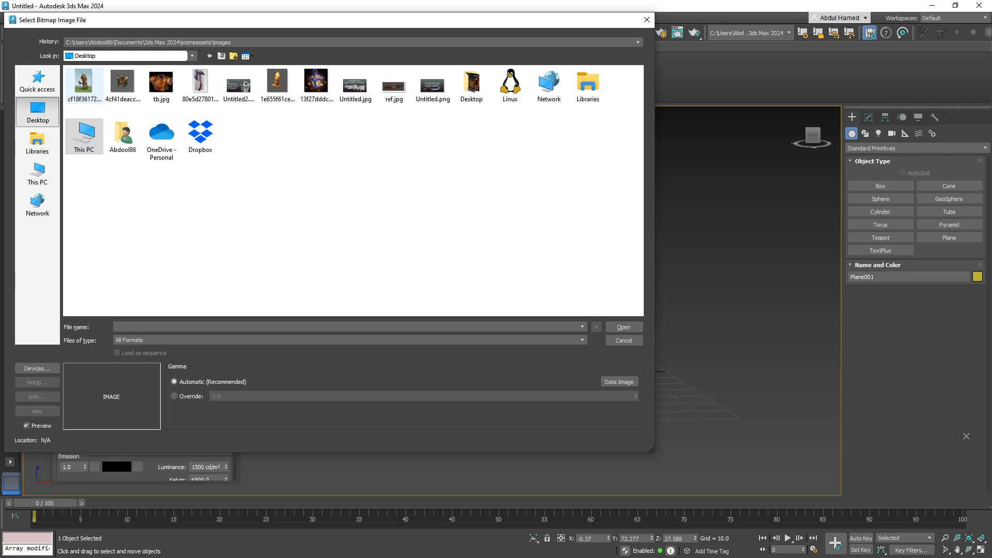
double_click(83, 83)
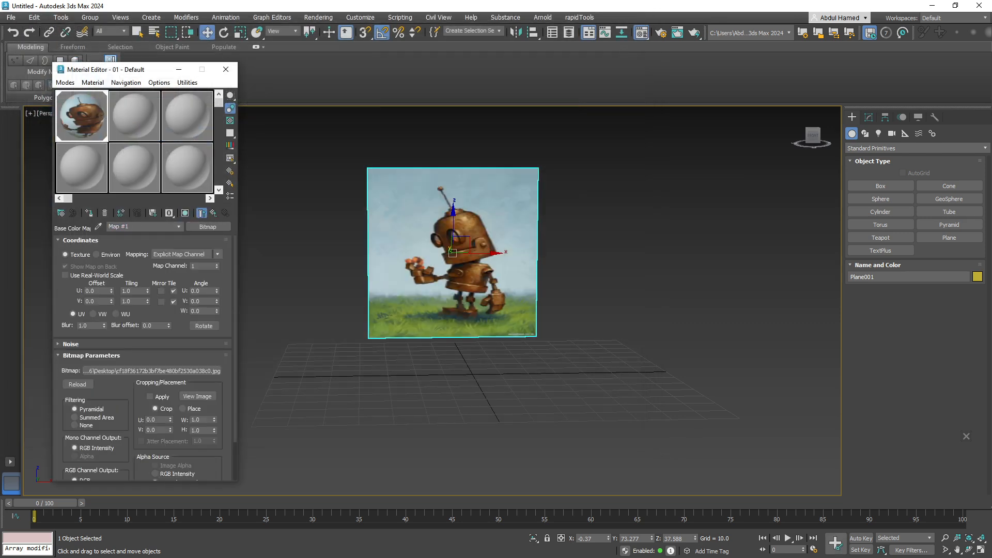
Scale the picture plane to 145% along its Z axis to correct the painting's proportions.
middle_drag(465, 253, 465, 325)
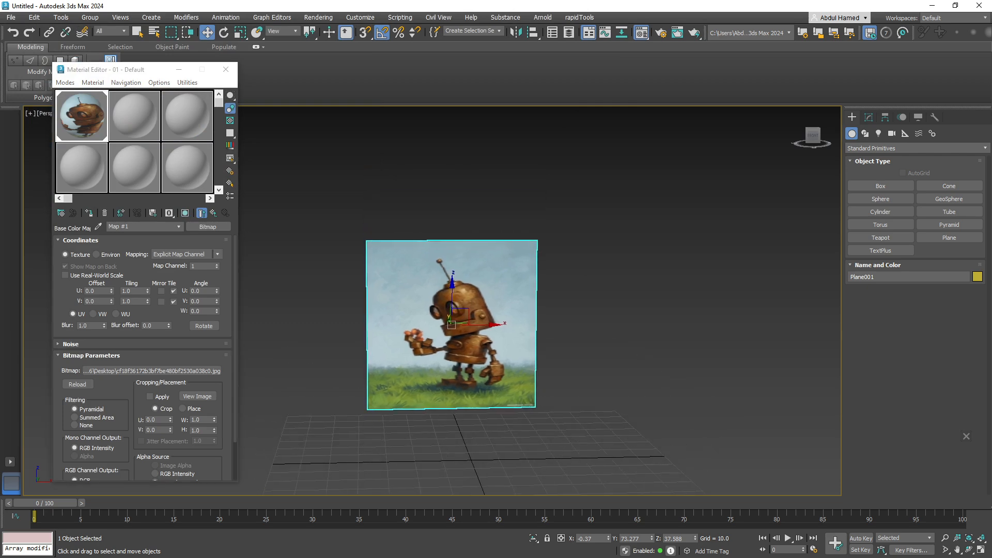
key(r)
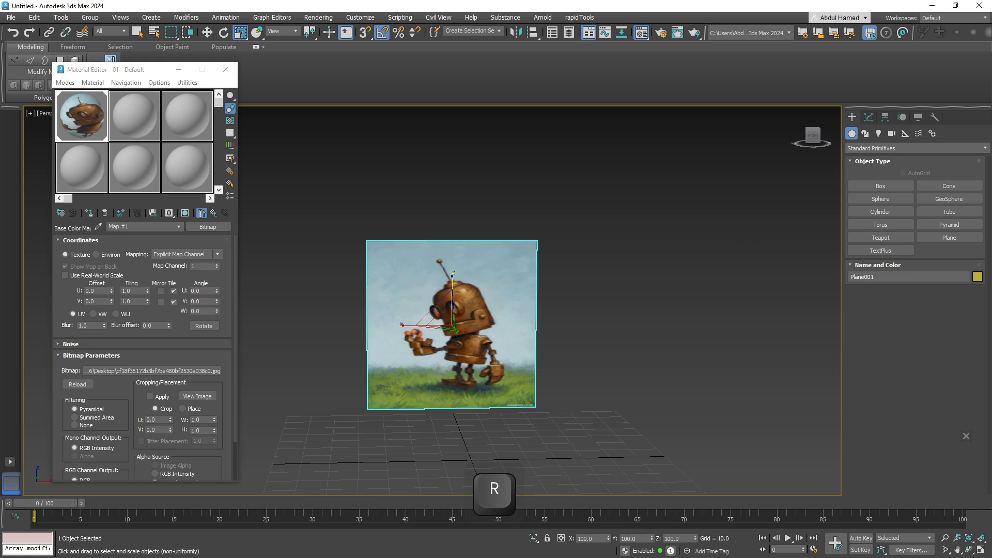
drag(453, 276, 452, 254)
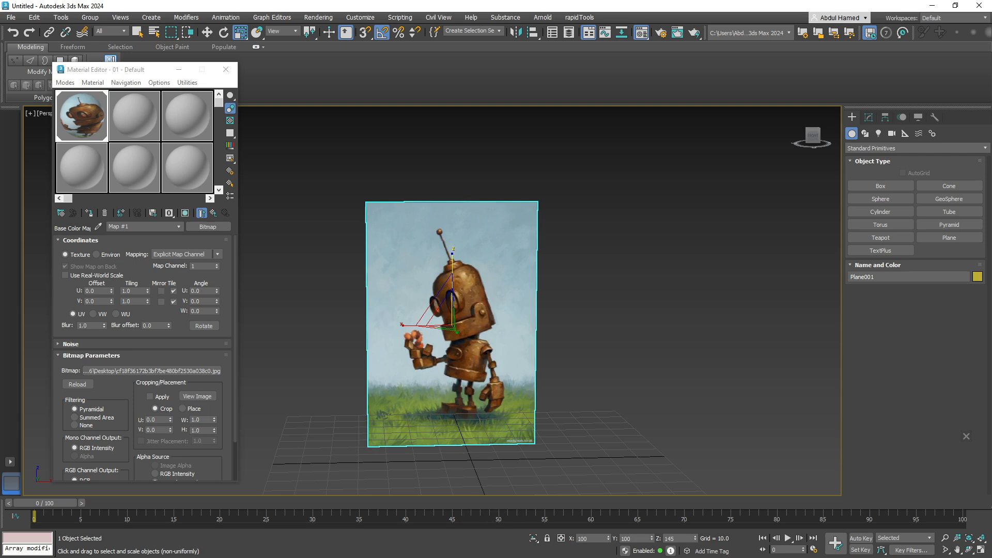
Raise the picture plane to about Z 51.7, deselect it and close the Material Editor.
key(w)
drag(452, 298, 453, 264)
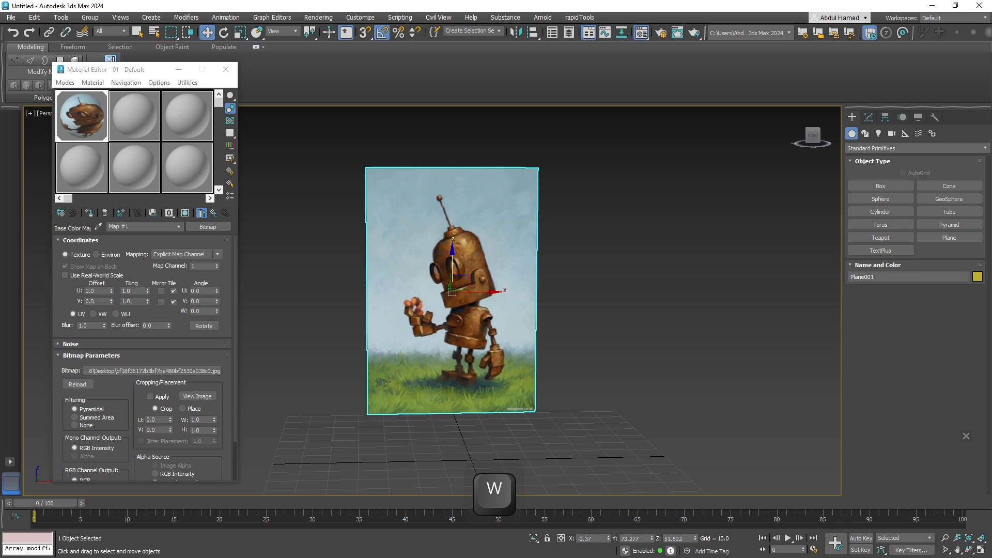
middle_drag(452, 265, 437, 323)
click(579, 300)
scroll(483, 309, up, 5)
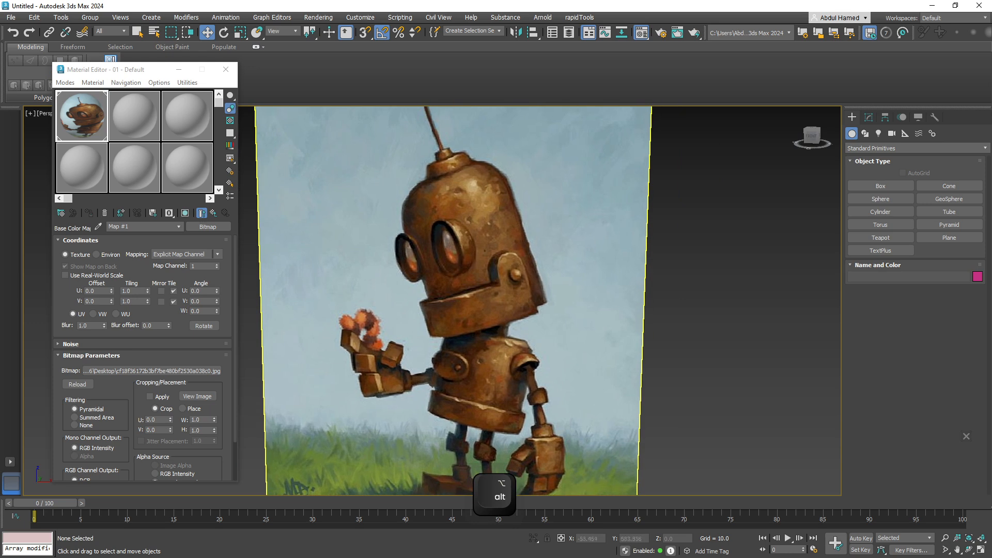
alt+scroll(444, 300, down, 4)
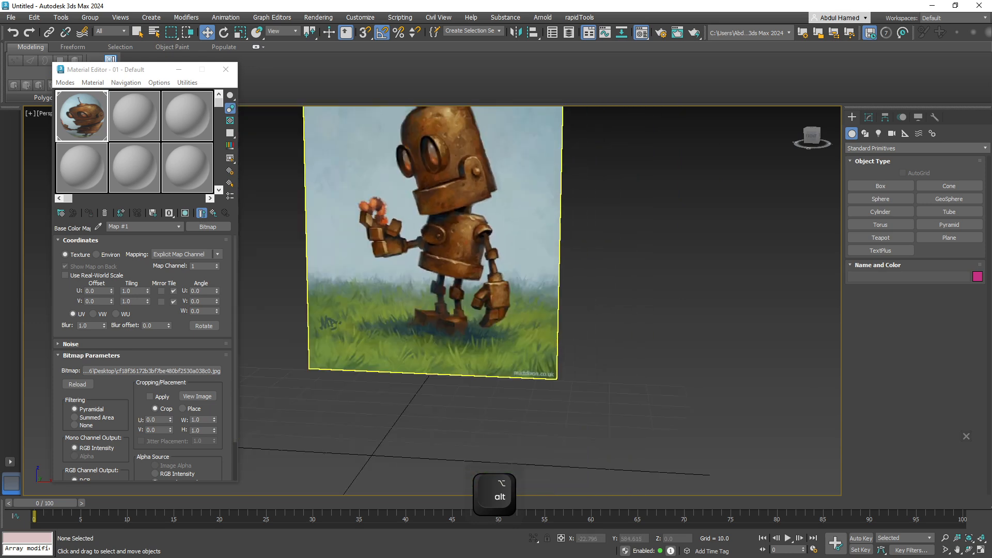
click(226, 69)
middle_drag(445, 290, 414, 360)
right_click(407, 247)
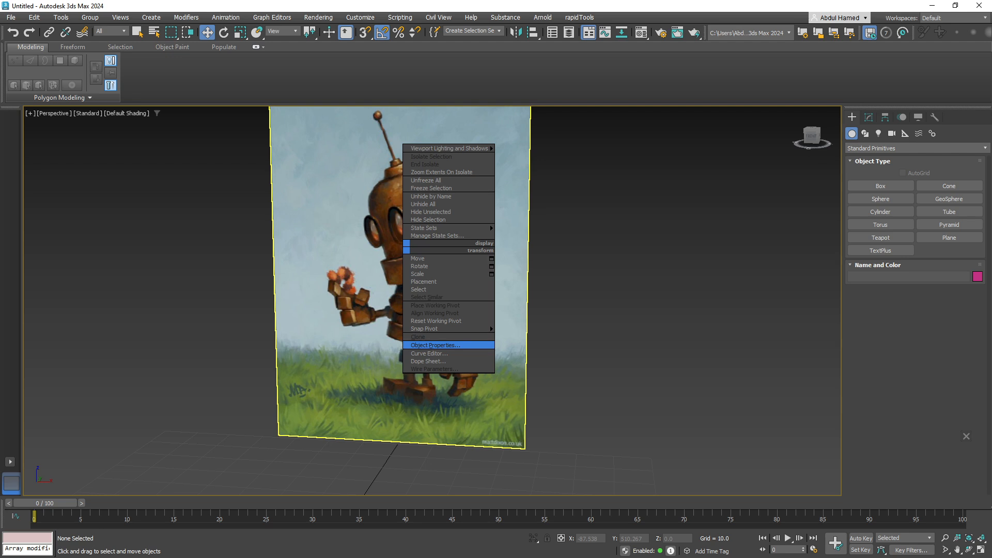
click(451, 346)
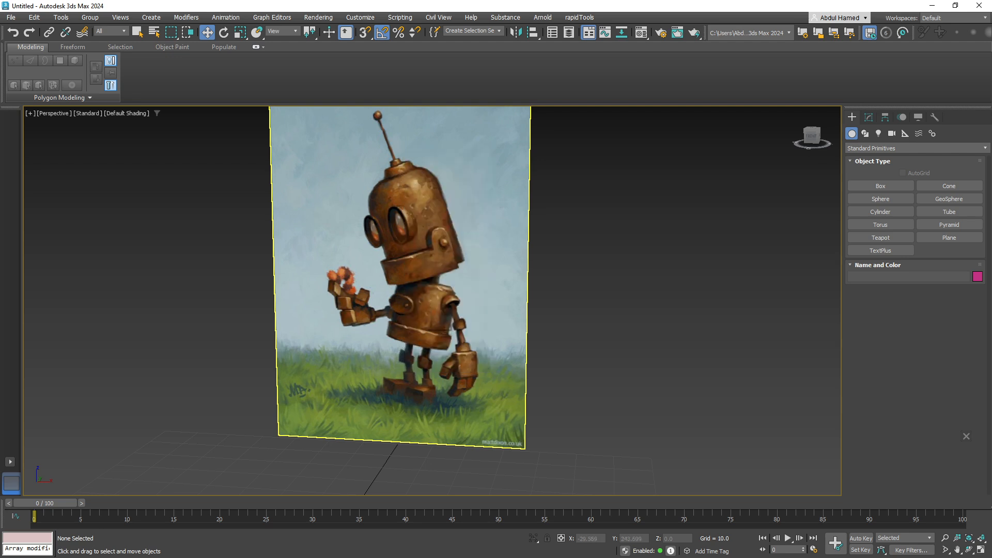
middle_drag(444, 288, 440, 311)
right_click(440, 311)
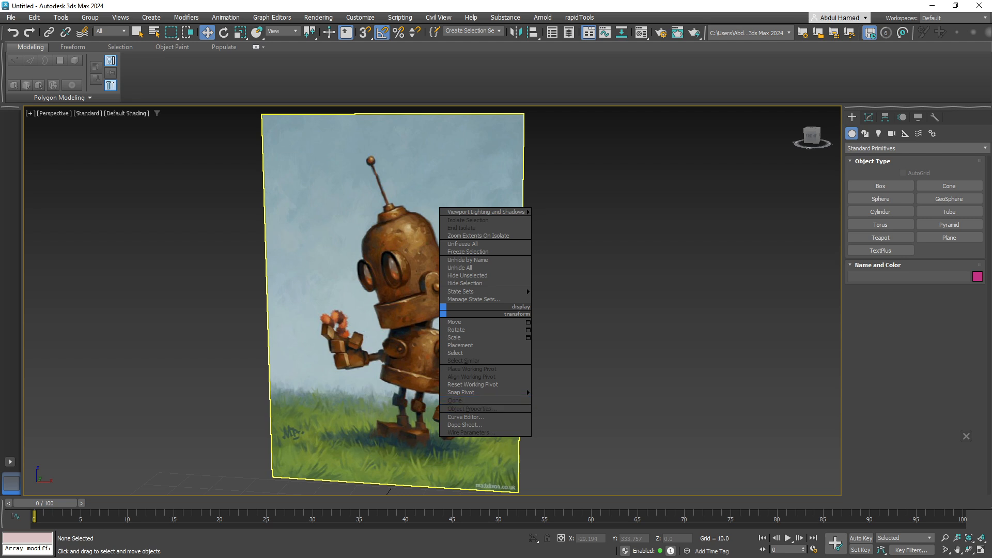
click(424, 385)
right_click(400, 304)
click(422, 395)
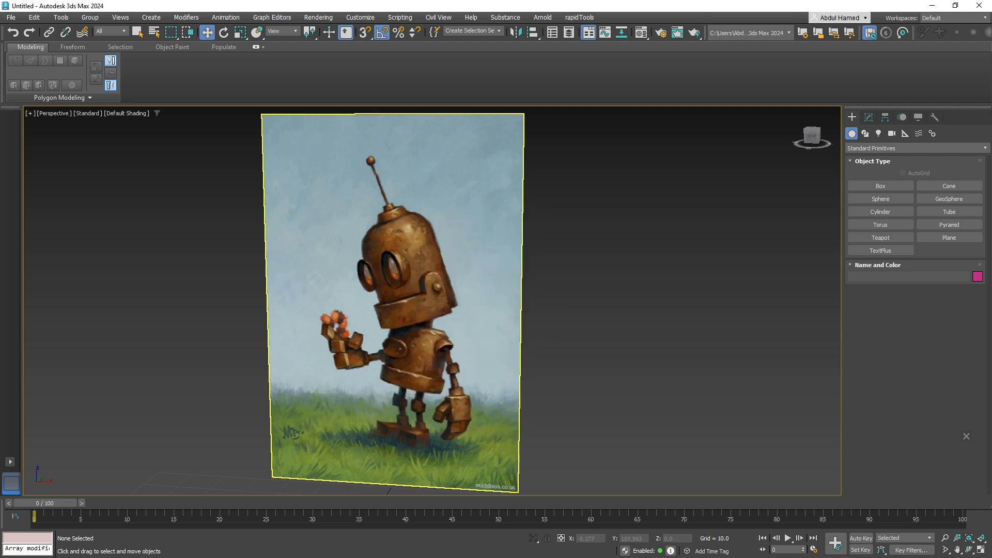
scroll(541, 254, down, 5)
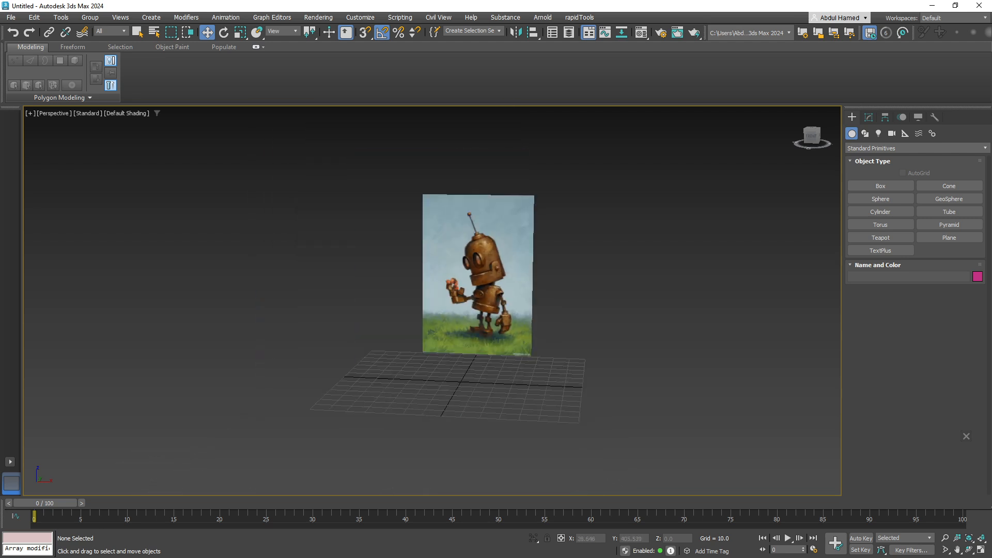
middle_drag(509, 308, 465, 310)
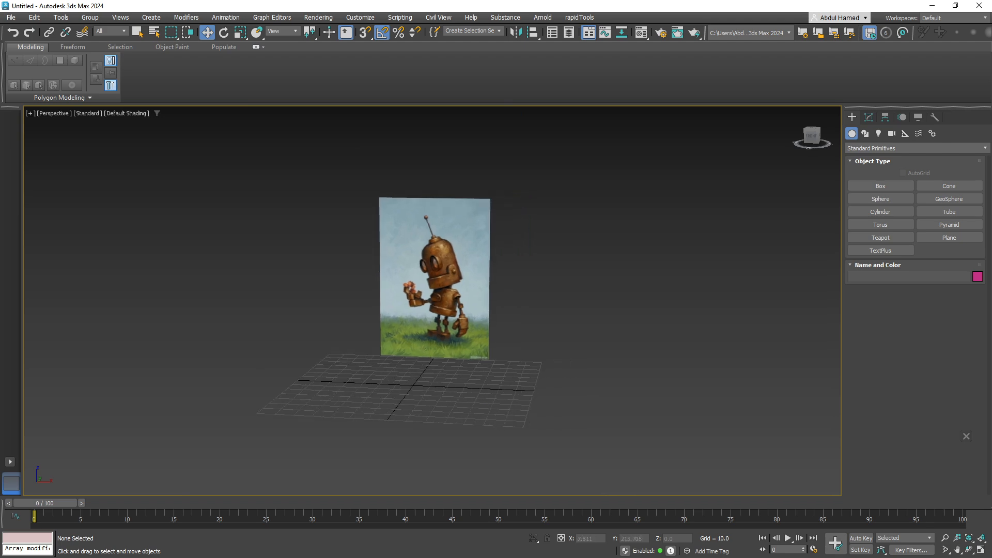
scroll(460, 309, up, 3)
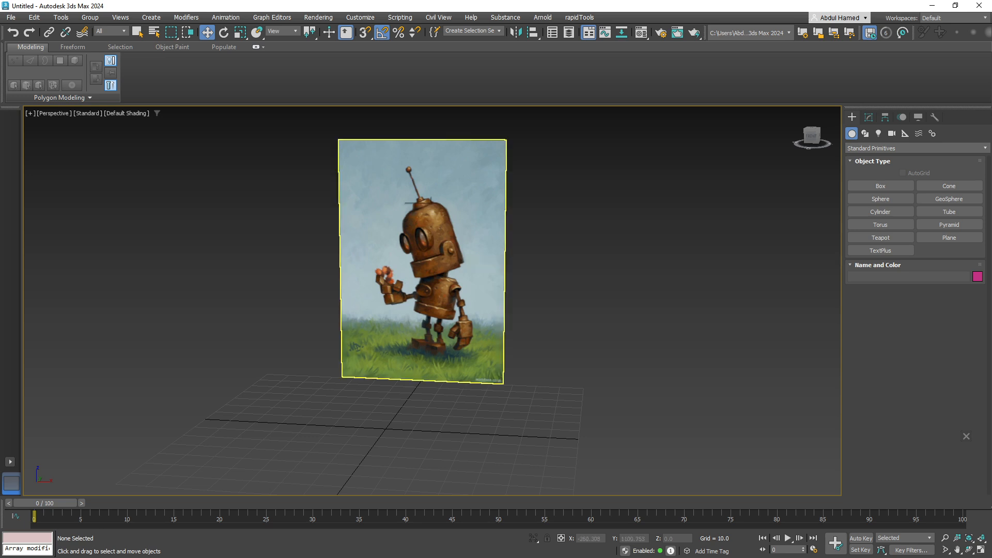
Freeze the picture plane through its object properties and disable Show Frozen in Gray.
key(q)
click(428, 263)
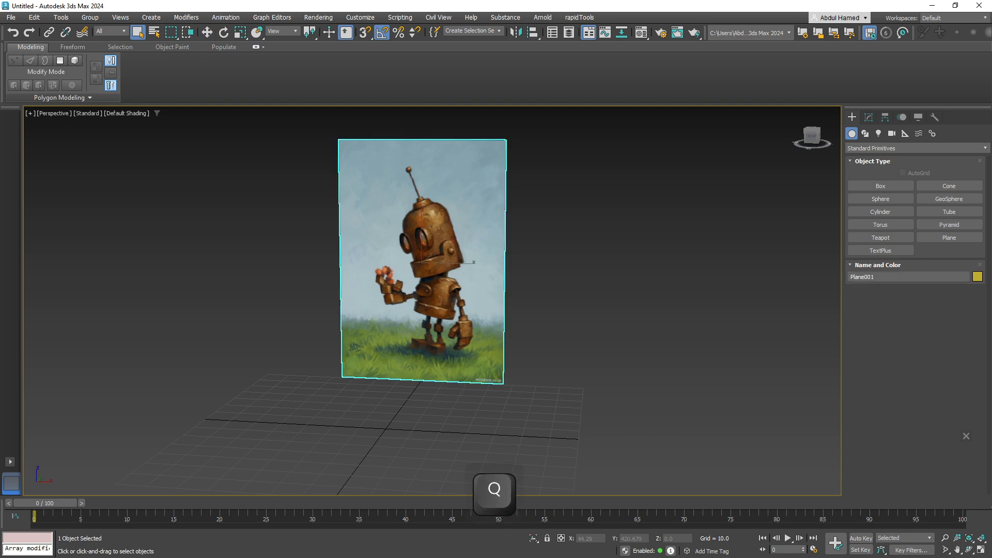
key(w)
right_click(466, 267)
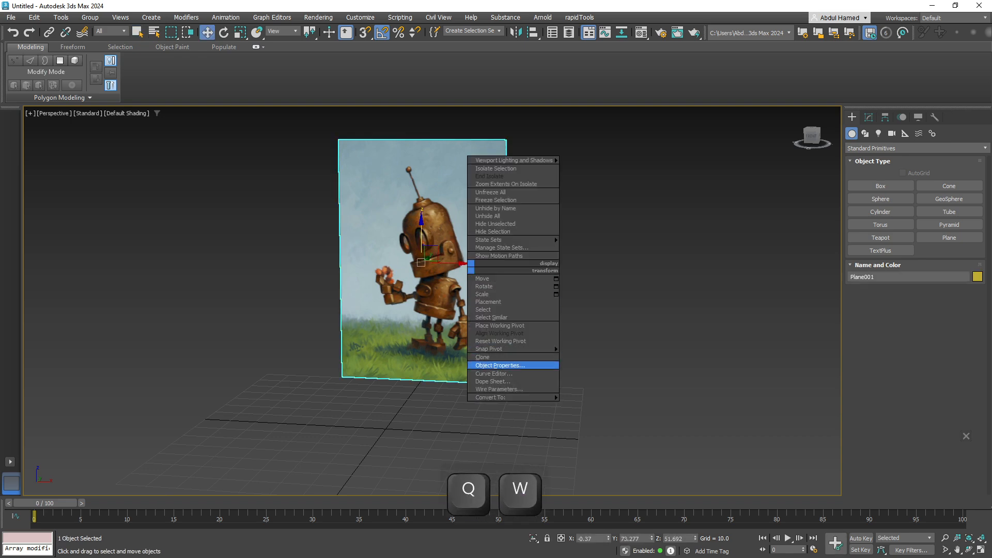
click(498, 366)
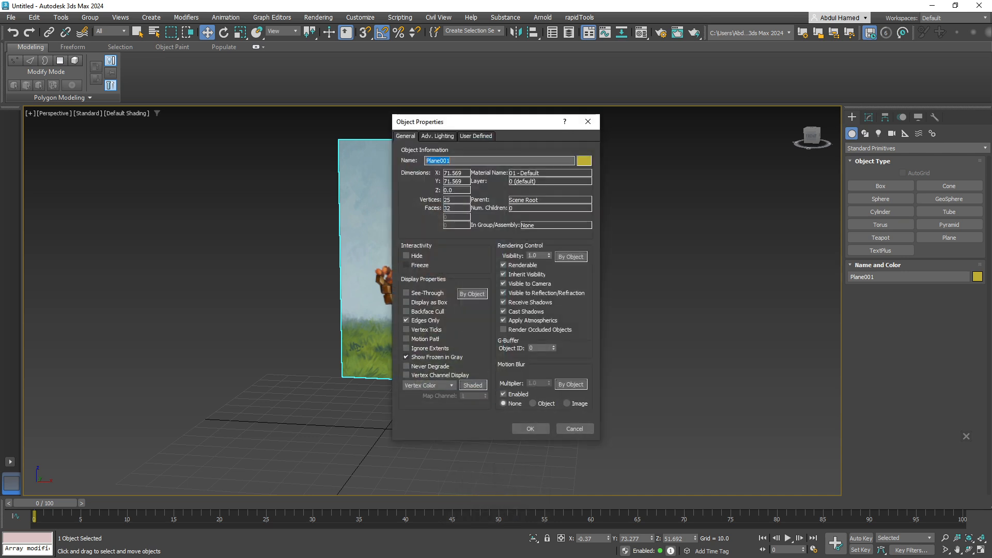
click(407, 265)
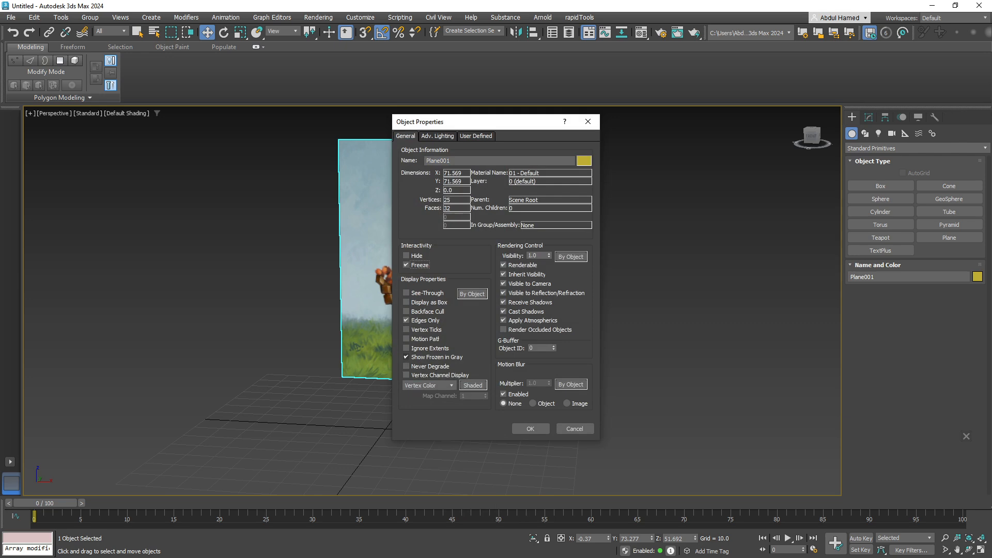
click(406, 357)
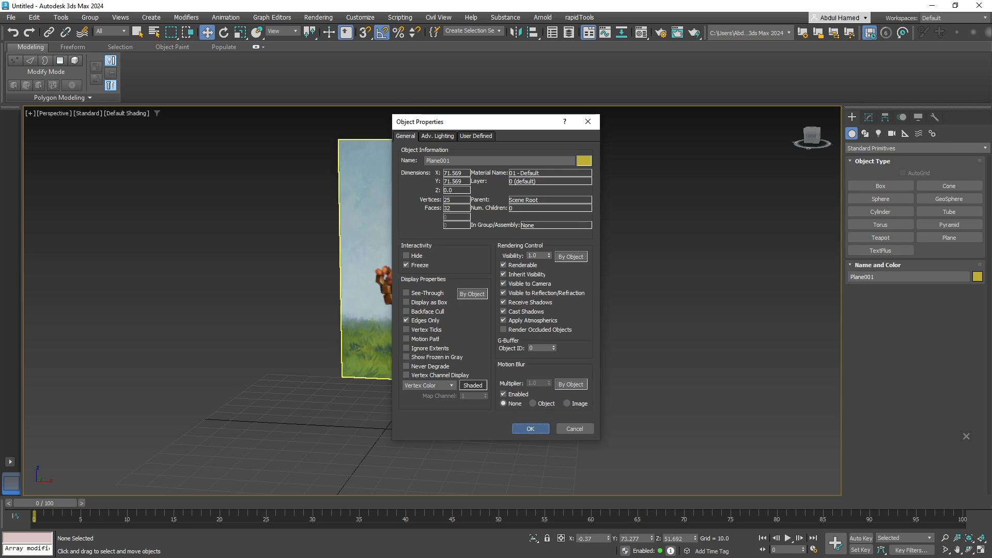
click(531, 429)
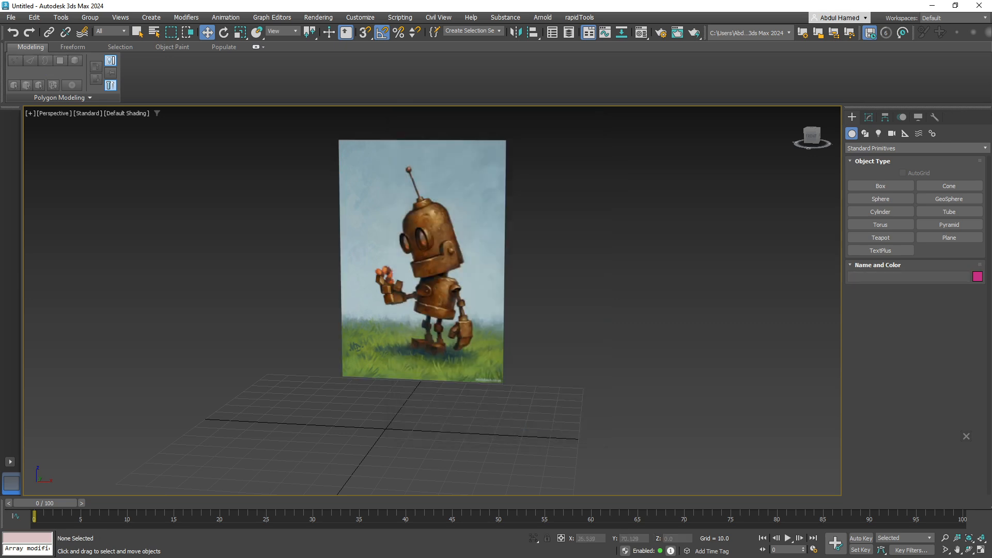
Create a cylinder near the grid origin in front of the painting, about 21.1 in radius and 52.1 high.
alt+middle_drag(413, 261, 491, 234)
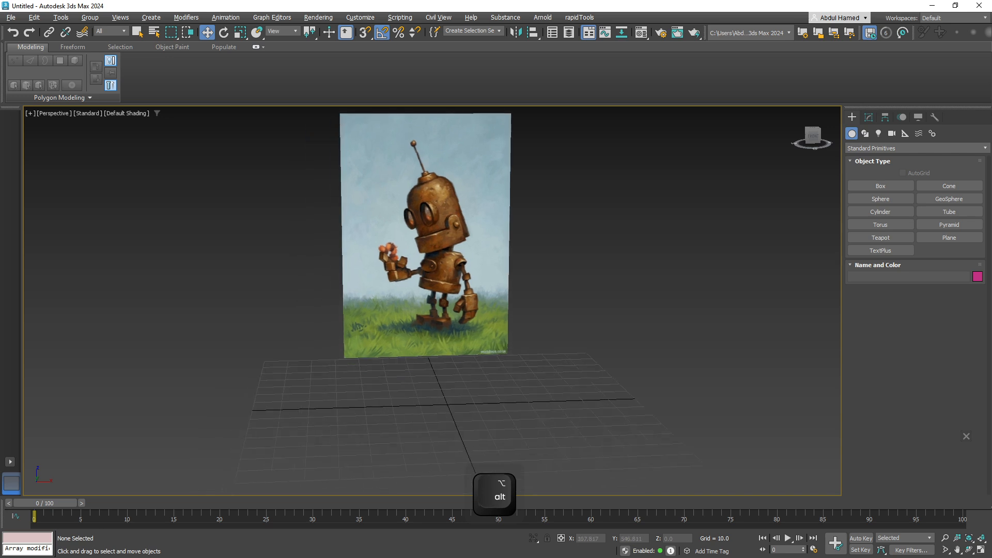
middle_drag(418, 241, 421, 260)
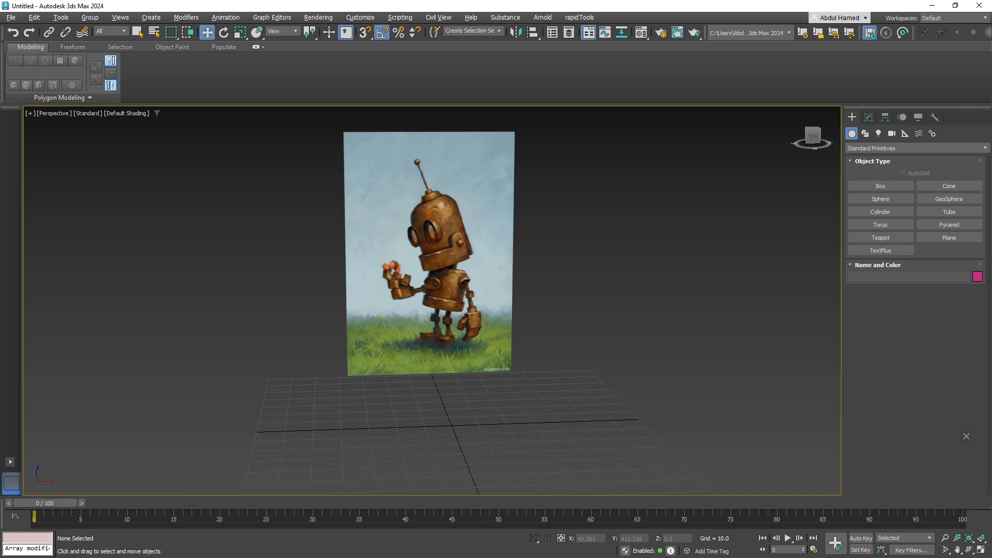
click(881, 212)
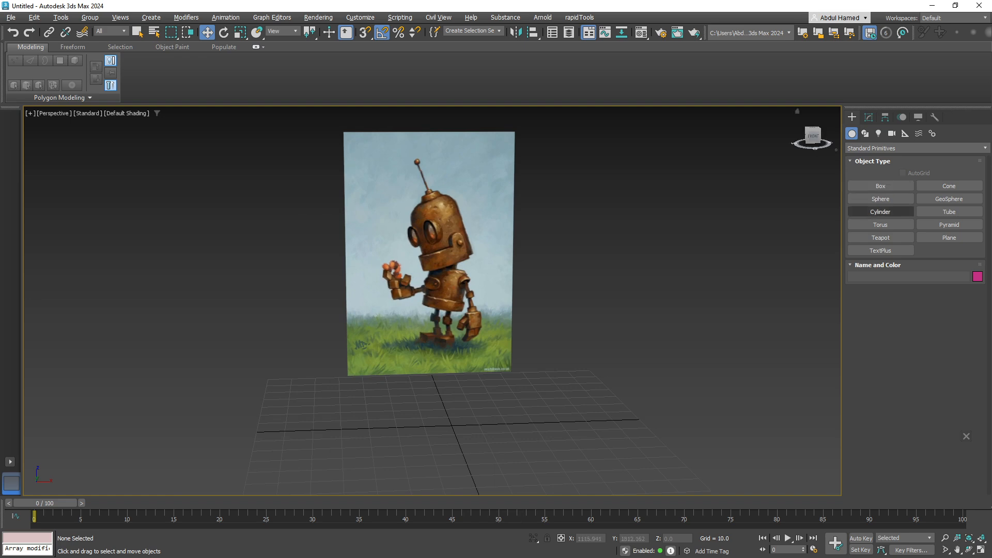
click(881, 211)
middle_drag(530, 376, 522, 352)
drag(442, 397, 481, 410)
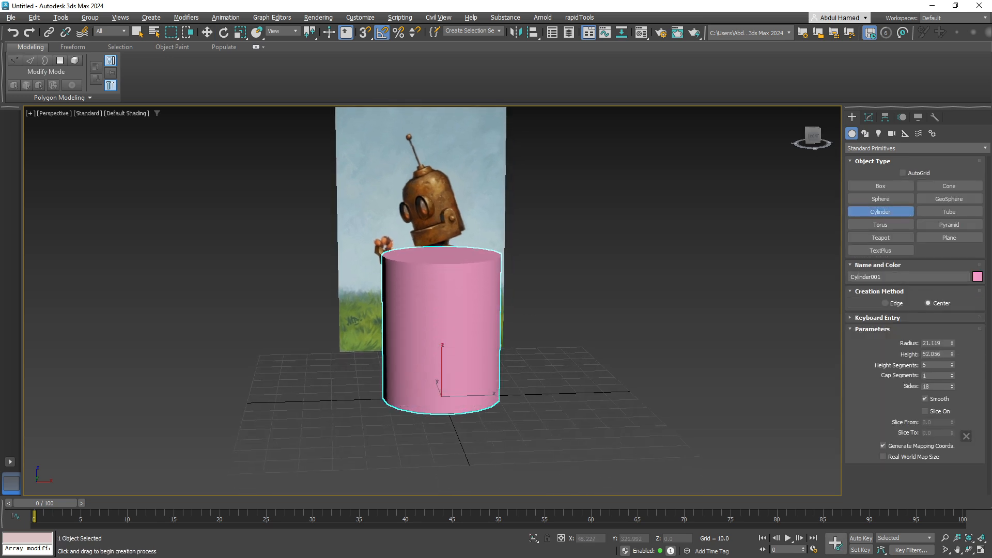
click(455, 265)
Switch the perspective viewport to shaded display with edged faces.
alt+middle_drag(600, 324, 560, 337)
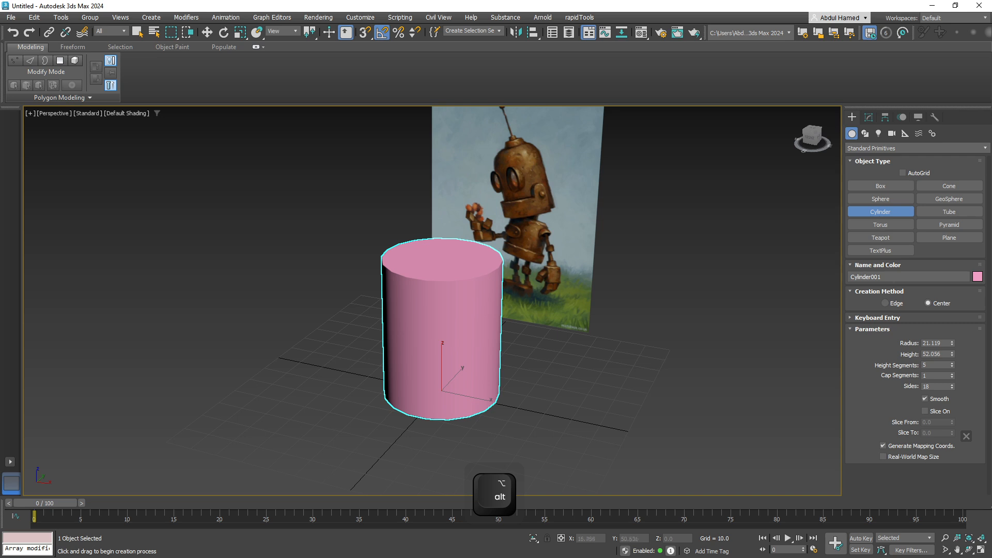
key(F3)
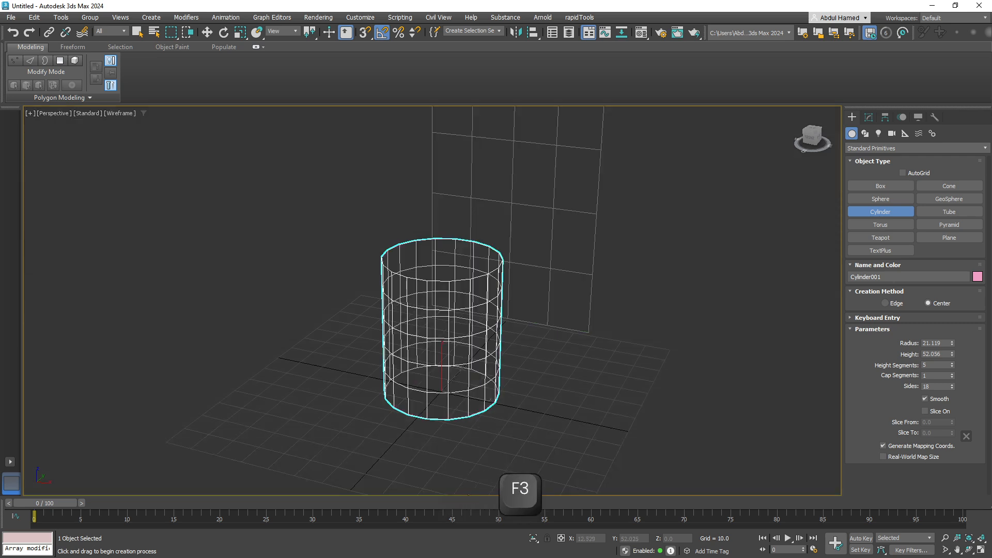
key(F3)
key(F4)
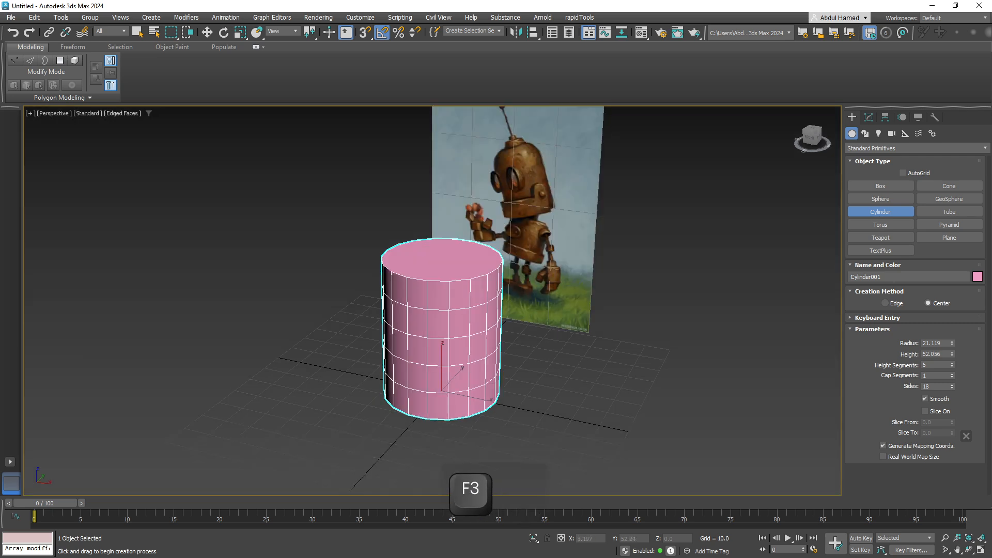
Reduce the cylinder's number of sides to 12.
alt+middle_drag(529, 329, 567, 311)
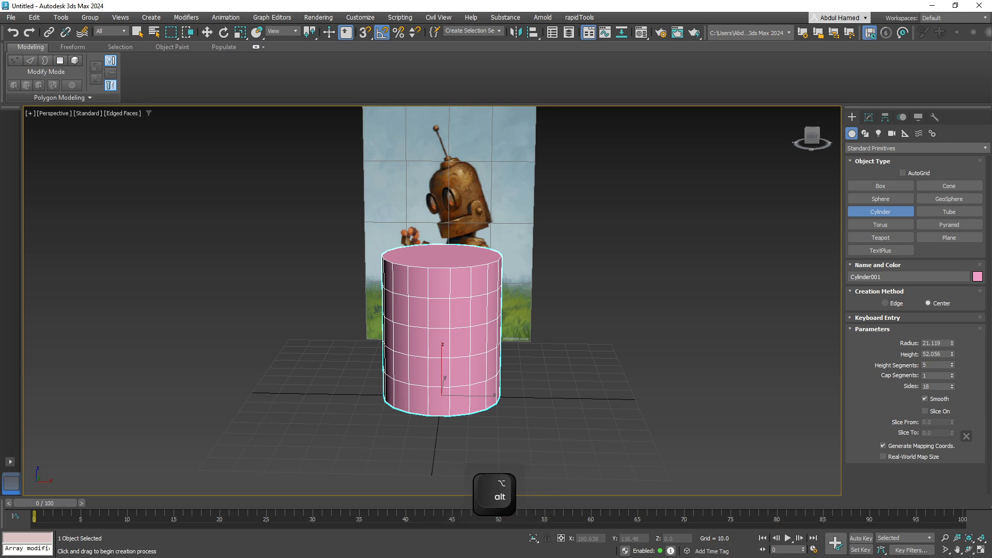
click(953, 388)
click(953, 389)
click(953, 388)
click(952, 388)
click(953, 388)
click(952, 388)
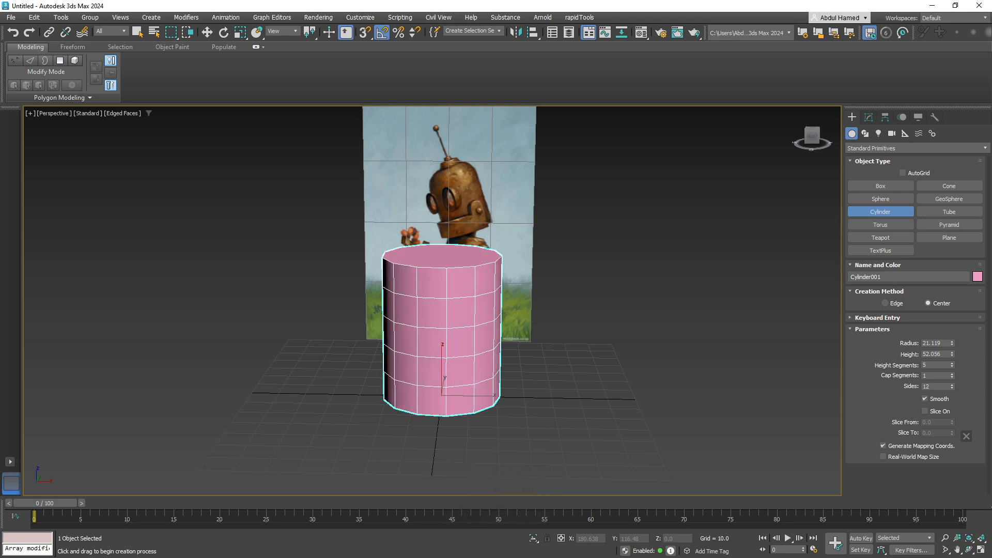
Reduce the cylinder's number of sides to 10 and convert it to an Editable Poly.
click(953, 389)
click(952, 388)
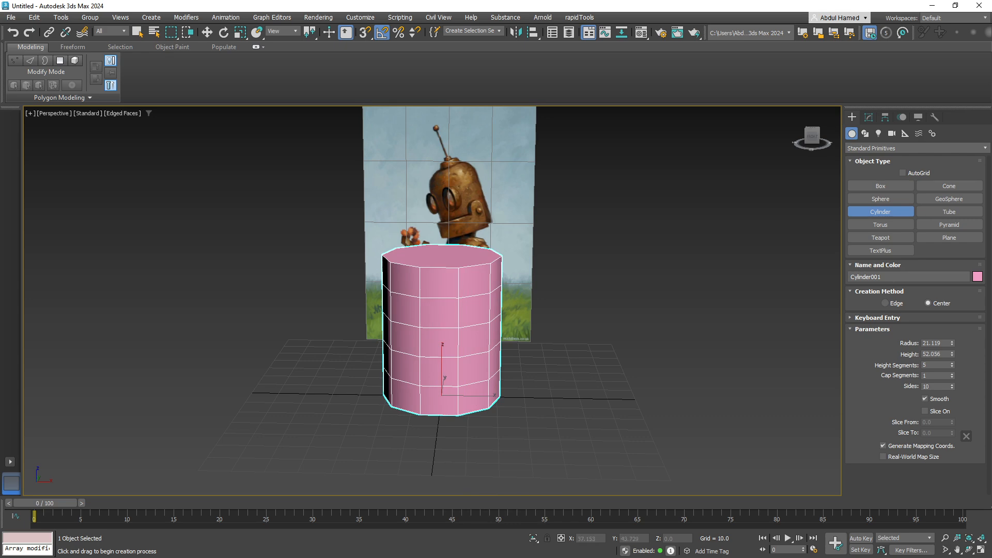
mouse_move(538, 361)
alt+middle_down()
mouse_move(533, 438)
mouse_move(538, 362)
mouse_move(526, 370)
alt+middle_up()
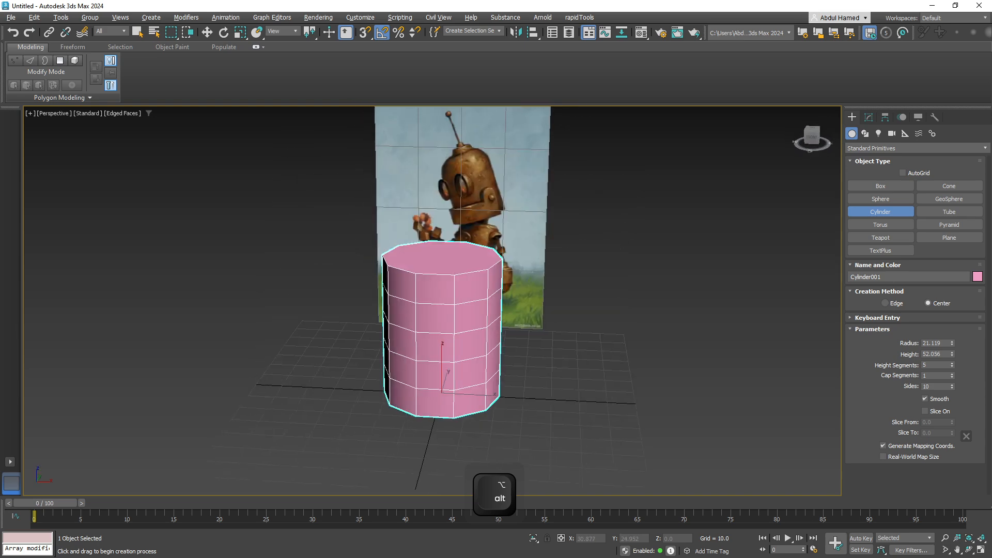
click(869, 117)
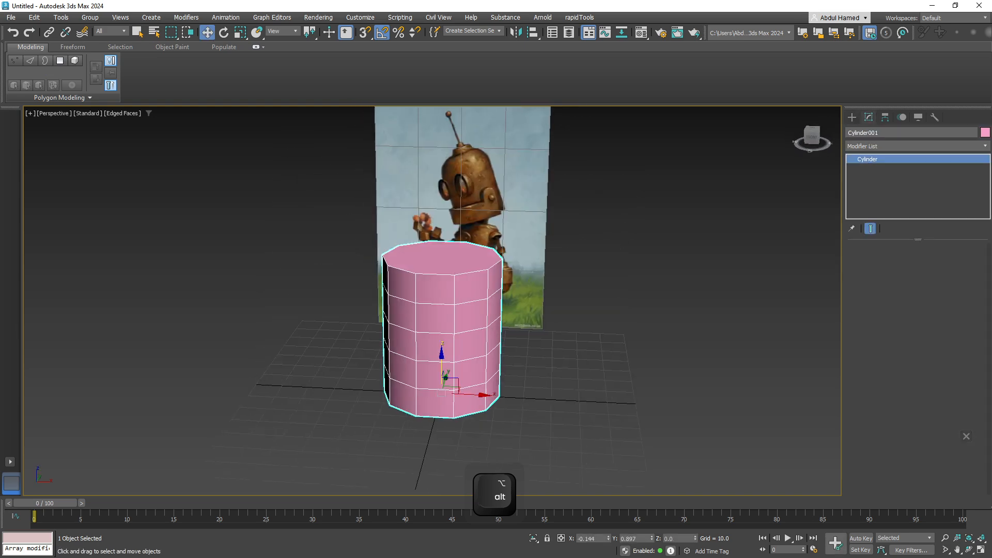
right_click(897, 159)
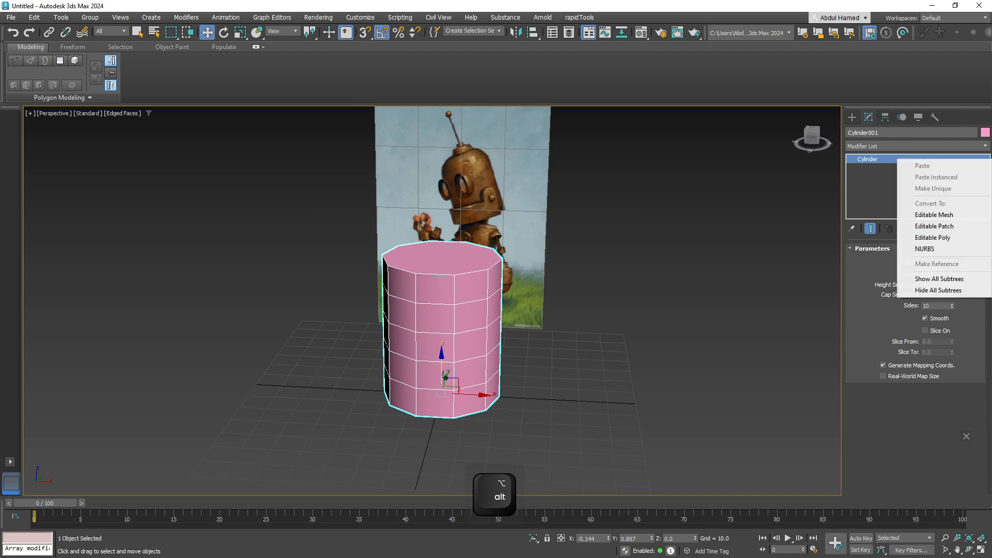
click(933, 237)
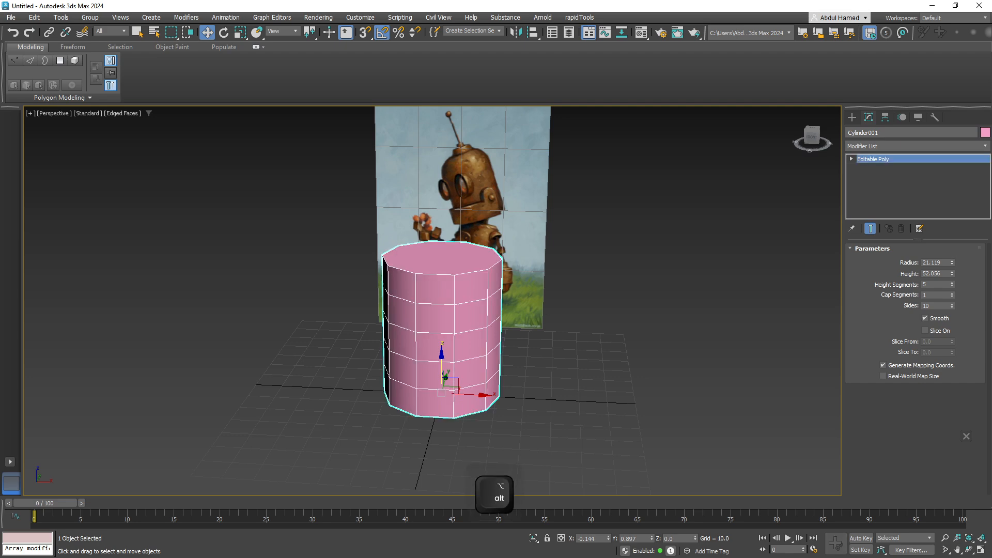
Bevel the cylinder's top polygon with a height of about 10.1 and an outline of about -11.4.
alt+middle_drag(584, 289, 527, 279)
scroll(519, 279, up, 4)
scroll(519, 280, down, 2)
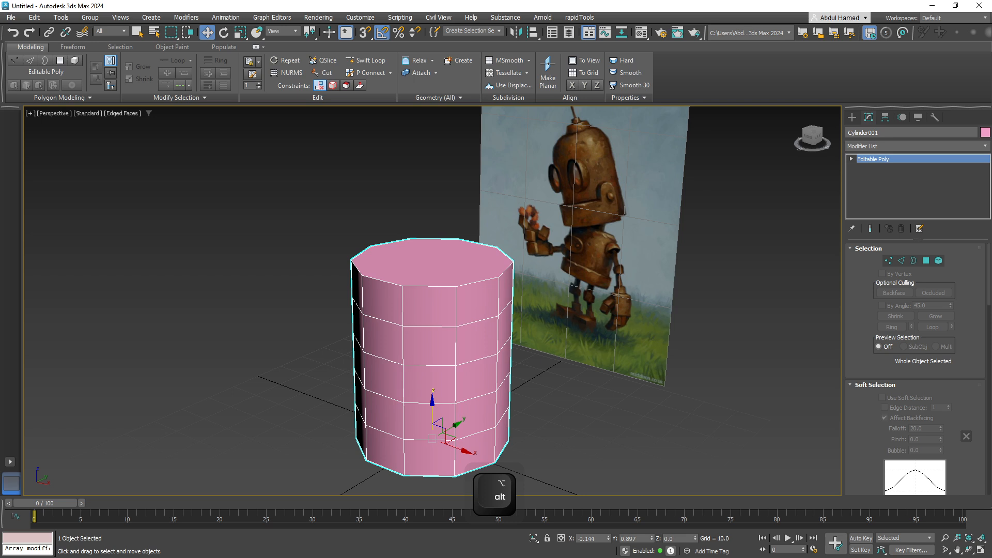
click(852, 159)
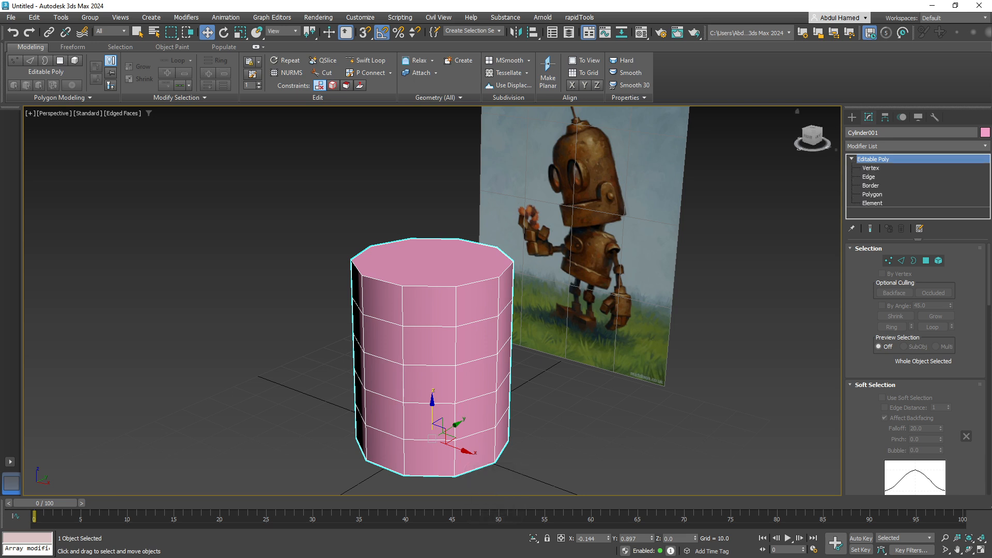
click(872, 194)
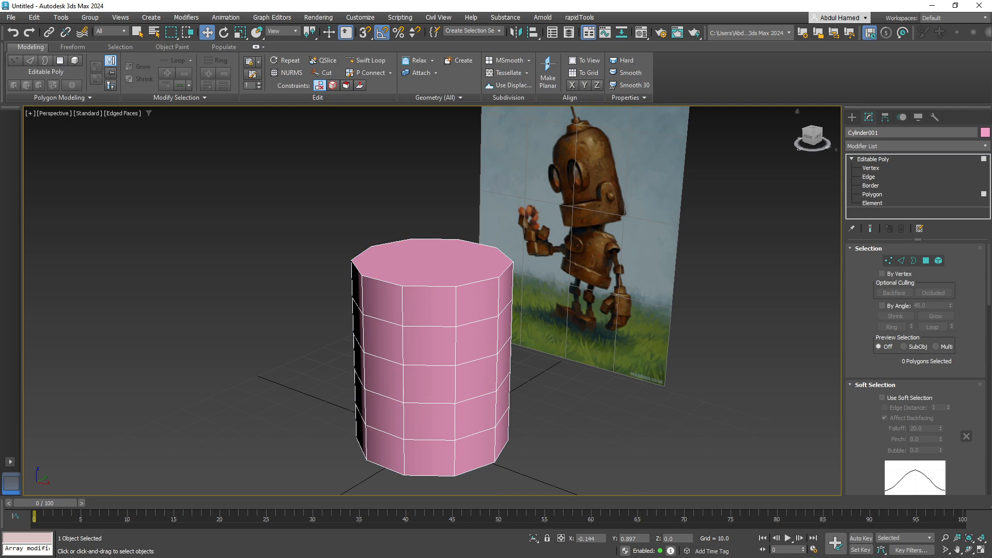
click(439, 262)
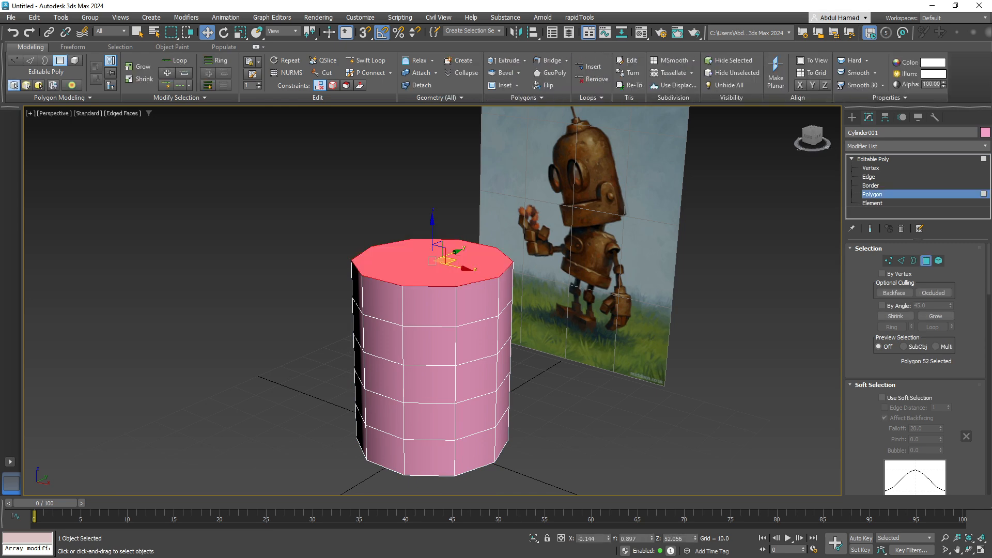
alt+middle_drag(438, 263, 447, 261)
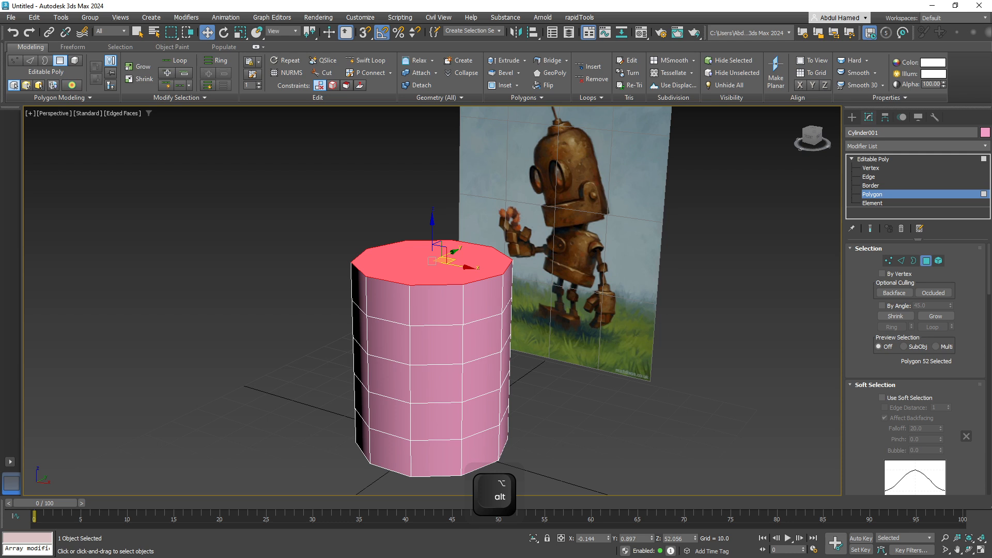
scroll(916, 369, down, 5)
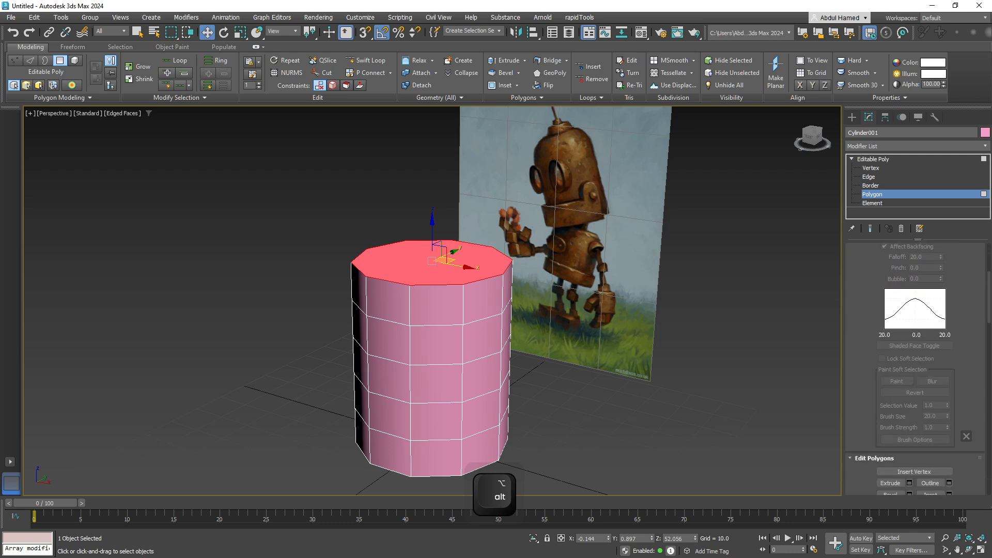
scroll(916, 369, down, 2)
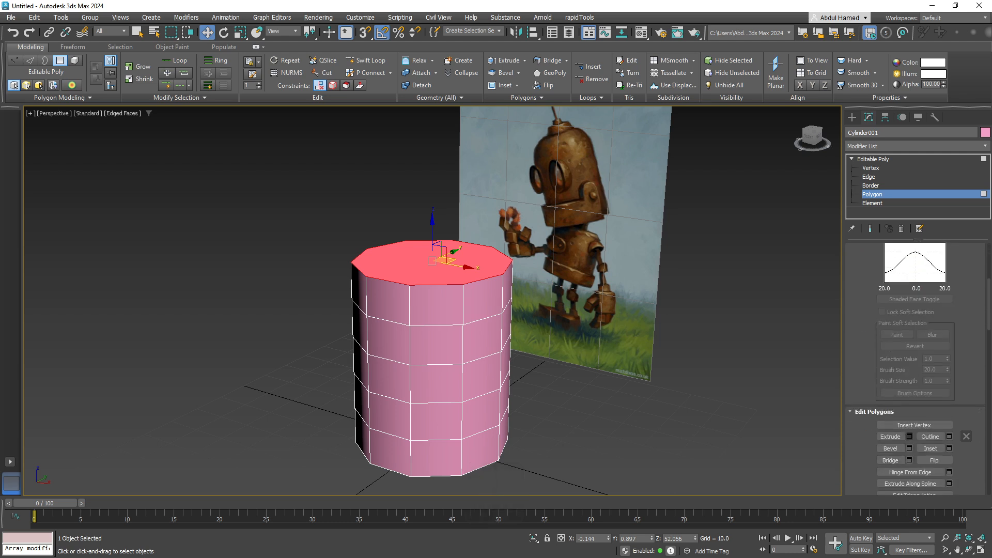
click(910, 448)
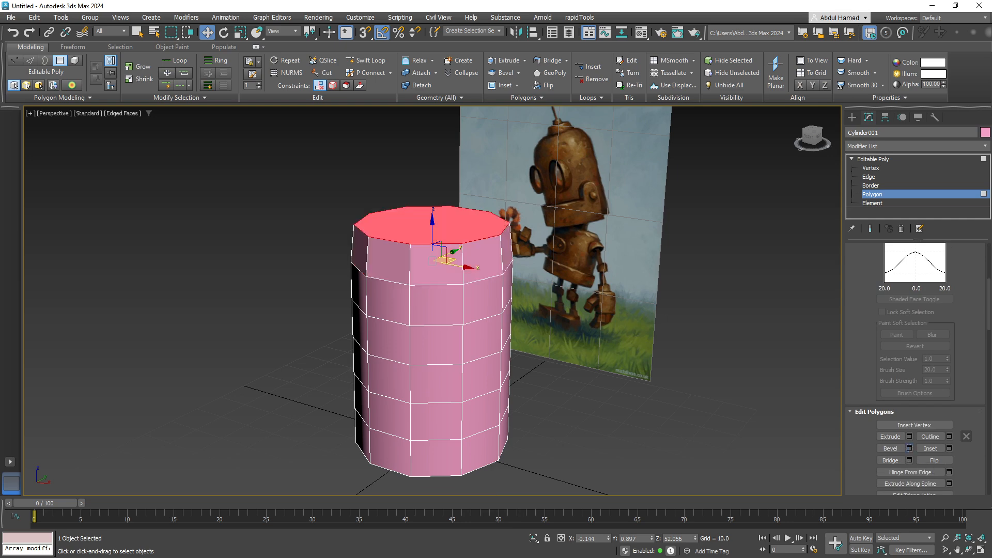
drag(440, 323, 440, 343)
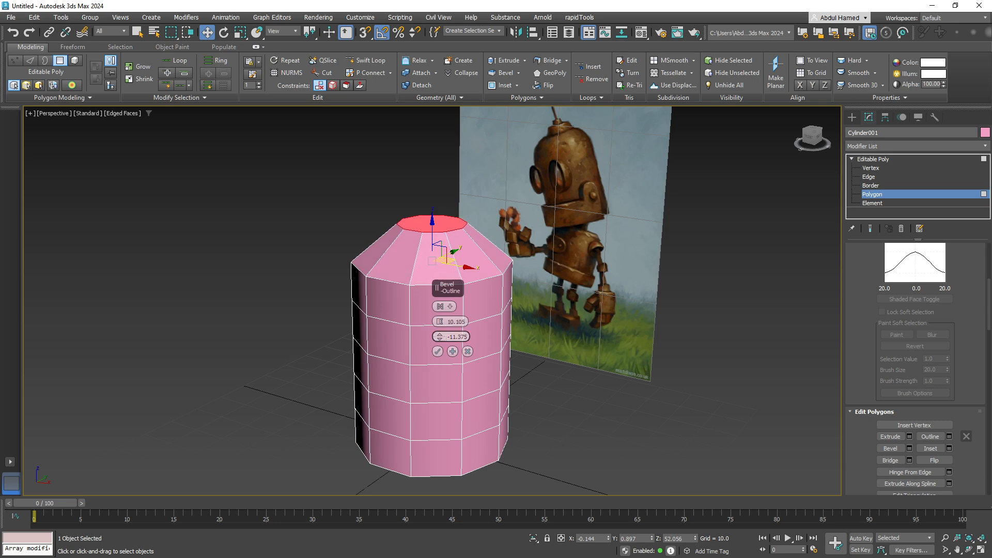
click(437, 352)
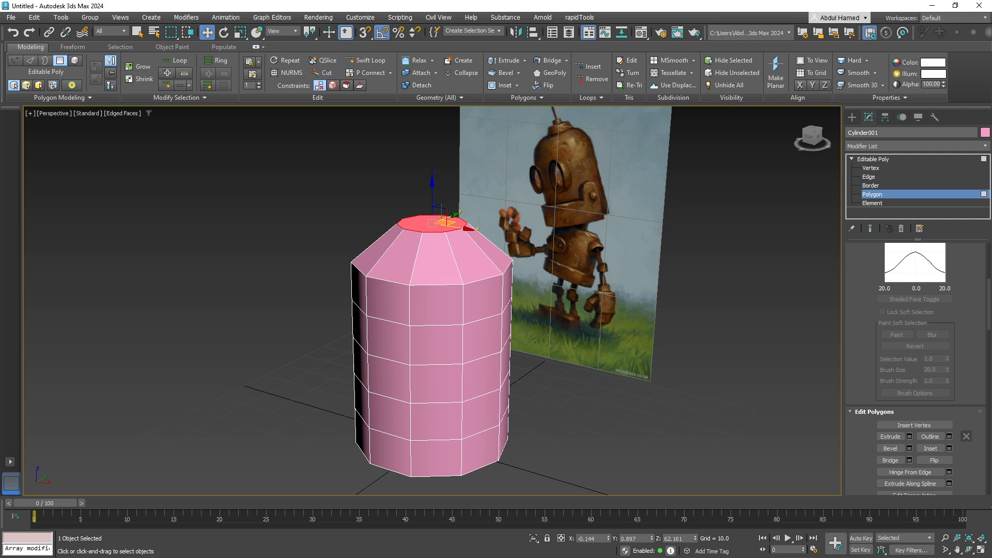
Add three horizontal edge loops around the beveled top with Swift Loop to round it into a dome.
click(366, 60)
click(366, 60)
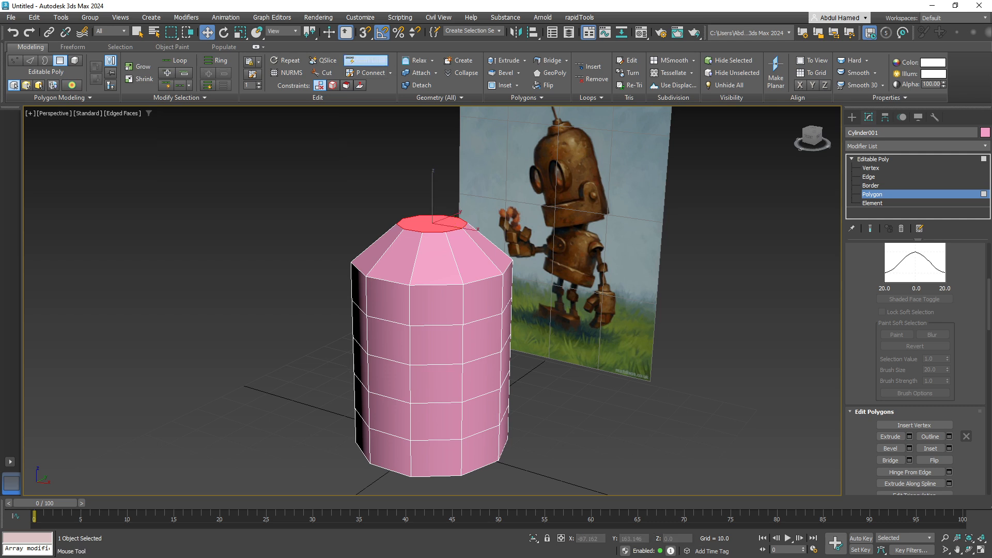
shift+click(437, 257)
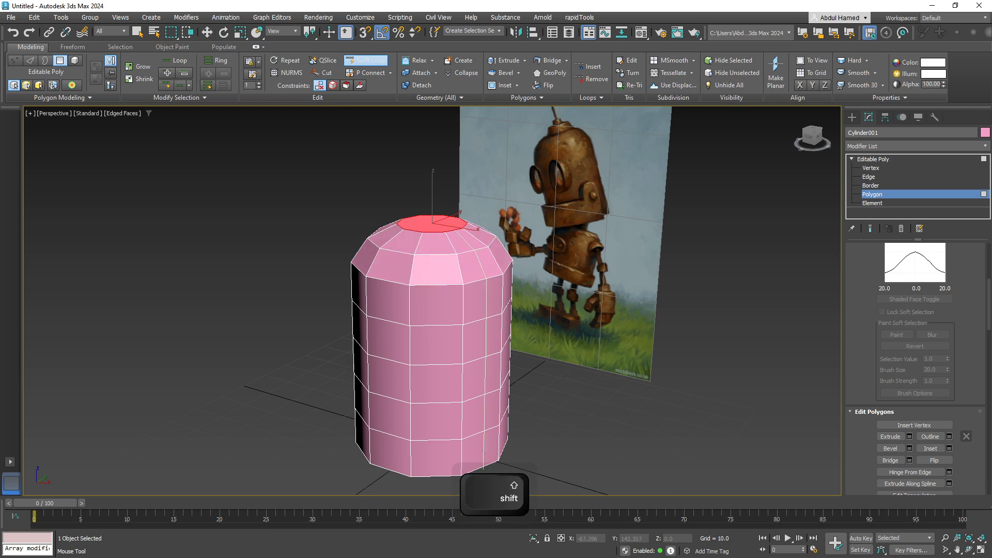
shift+click(438, 268)
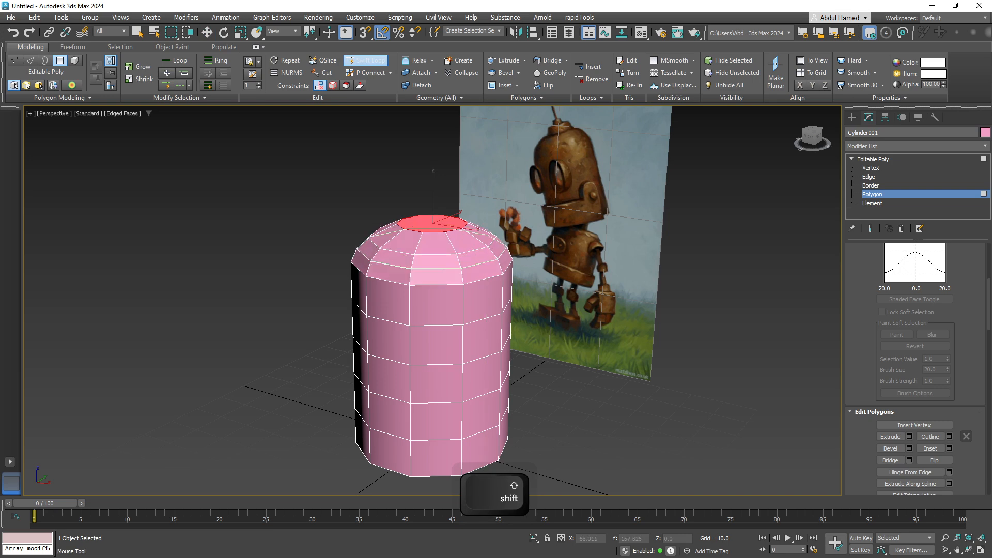
shift+click(437, 242)
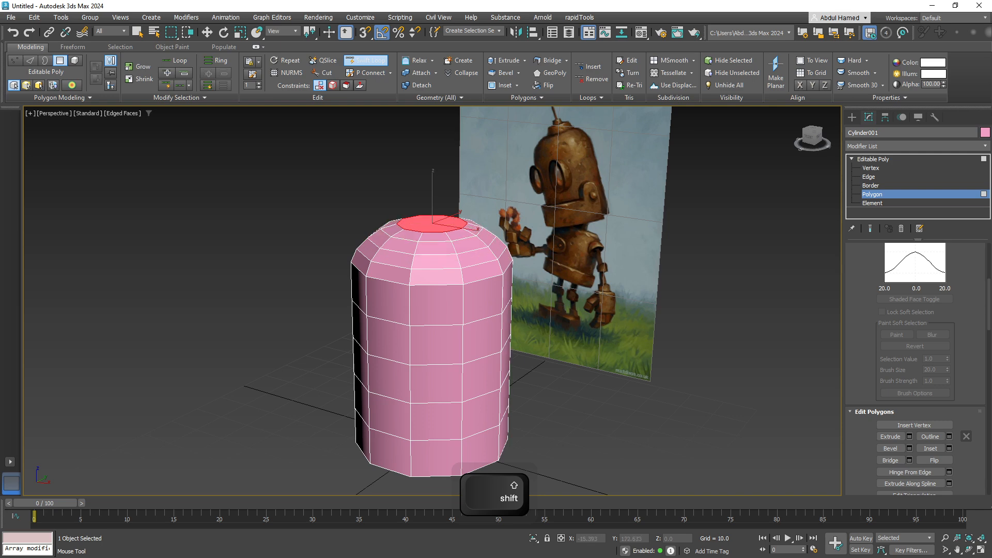
alt+middle_drag(437, 241, 429, 222)
alt+middle_drag(543, 362, 623, 386)
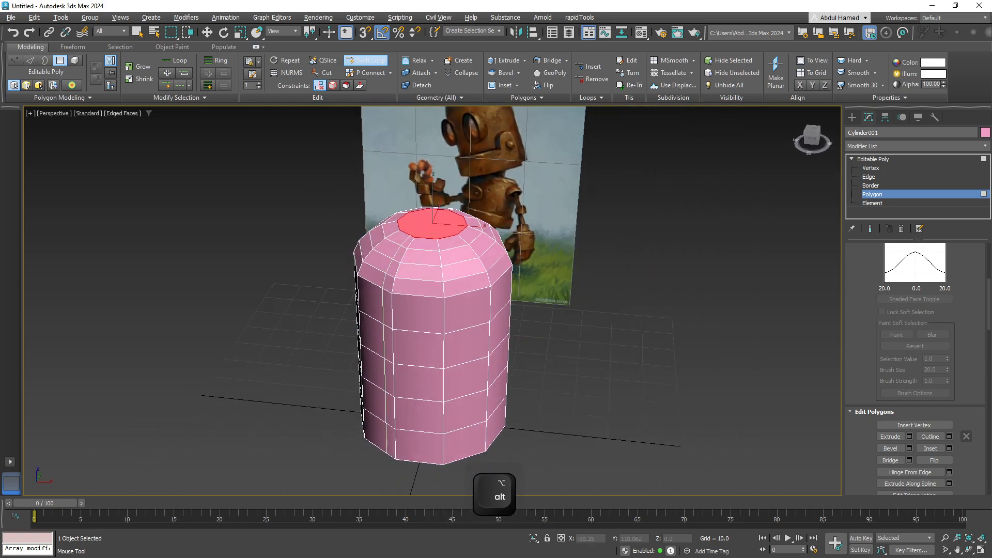
scroll(410, 236, up, 4)
alt+middle_drag(414, 239, 440, 305)
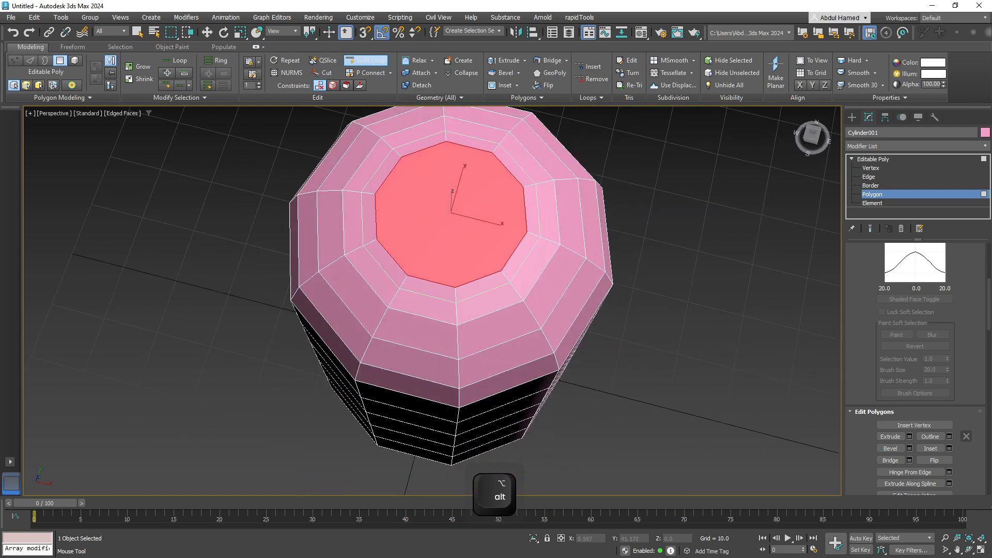
click(208, 32)
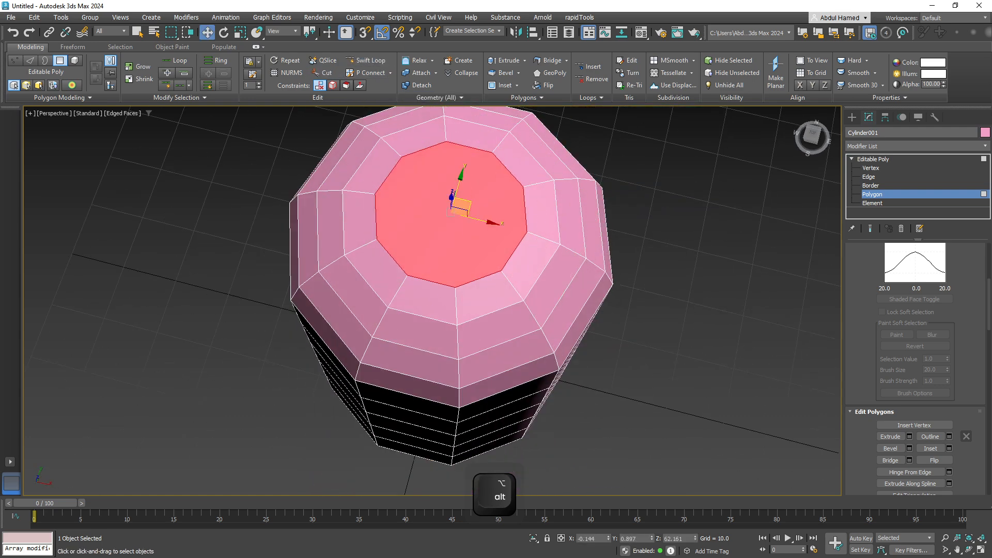
Cut the dome's flat cap polygon between opposite vertices with two parallel edges and one edge crossing them.
key(alt+c)
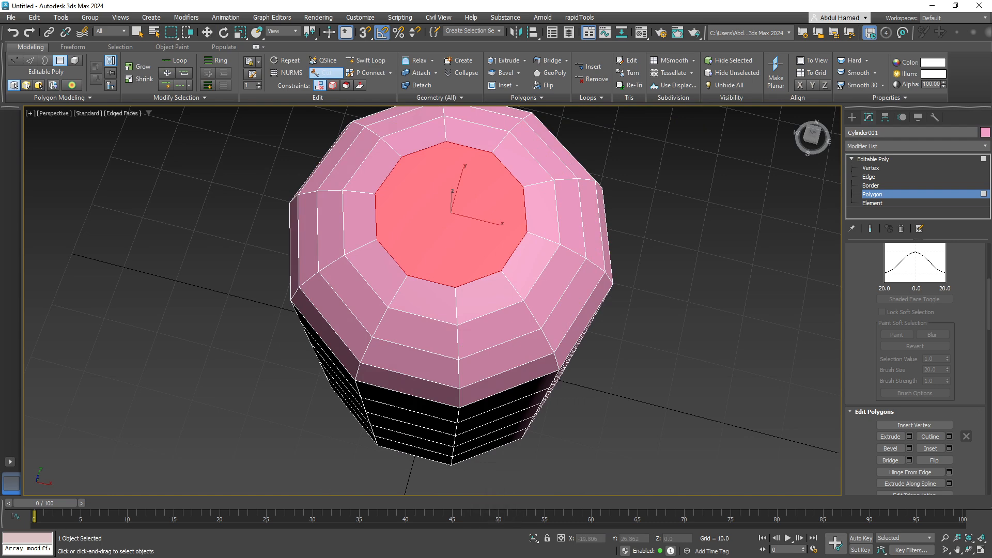
click(375, 194)
click(524, 187)
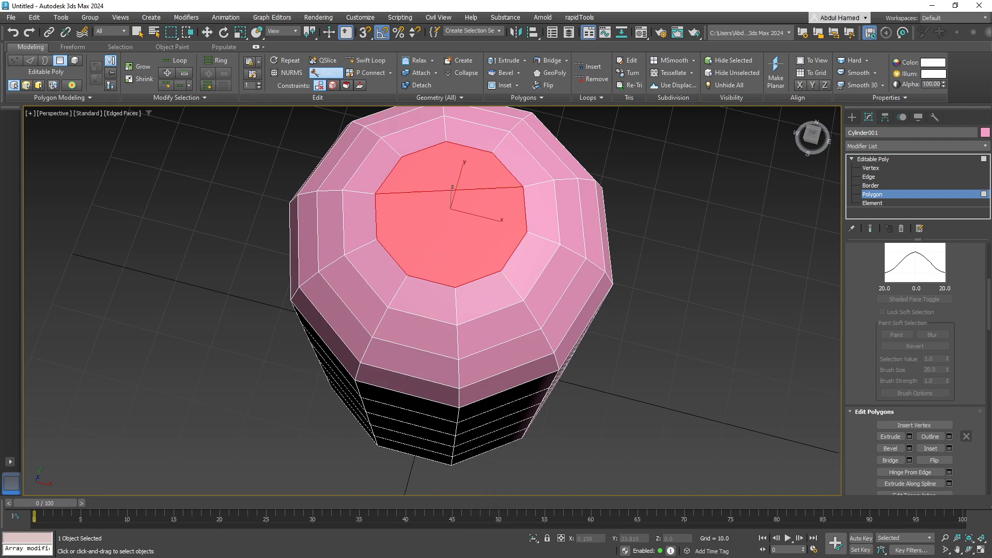
click(377, 239)
click(527, 231)
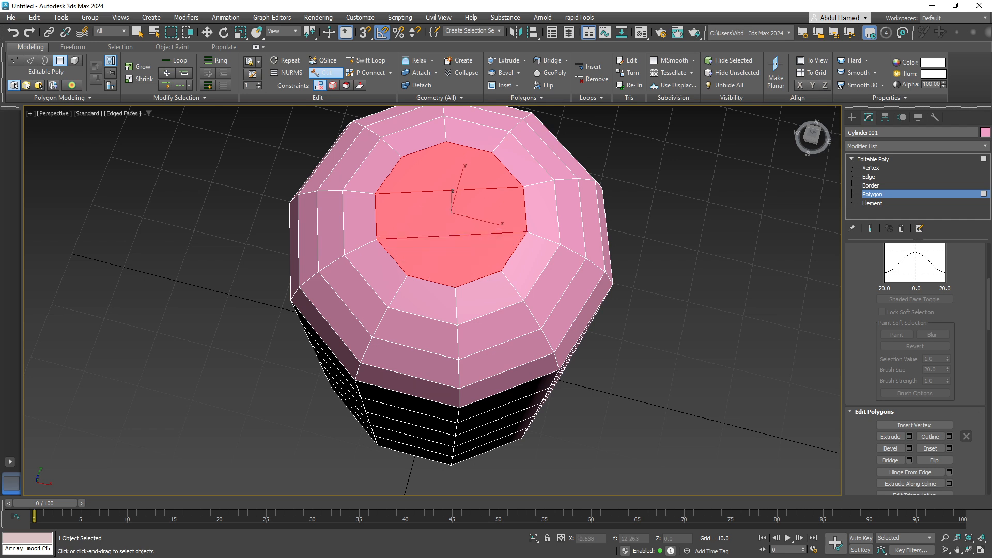
click(447, 141)
click(455, 287)
key(q)
Remove the four horizontal edge loops on the cylinder's straight side together with their vertices.
alt+middle_drag(450, 310, 449, 223)
middle_drag(453, 270, 377, 208)
scroll(412, 220, down, 5)
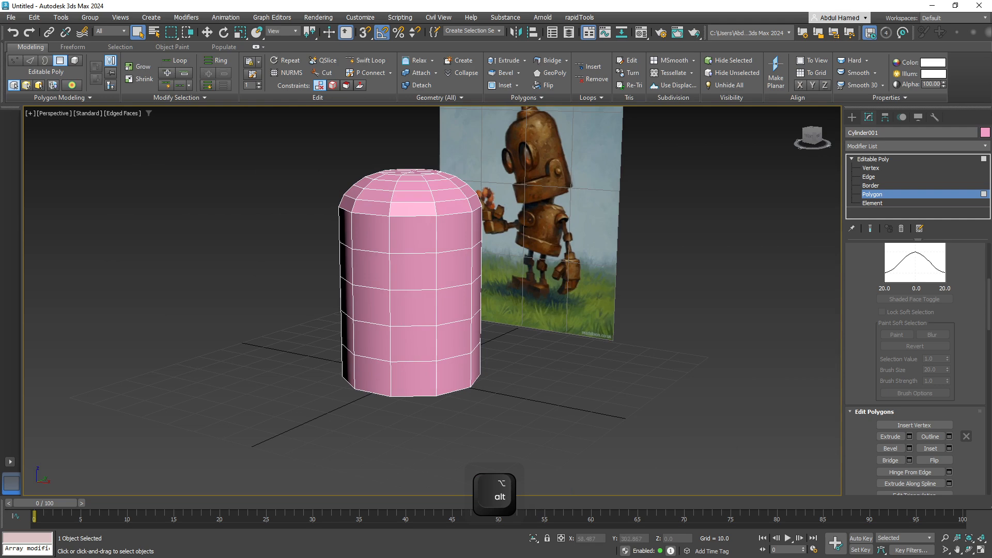
click(870, 177)
double_click(415, 253)
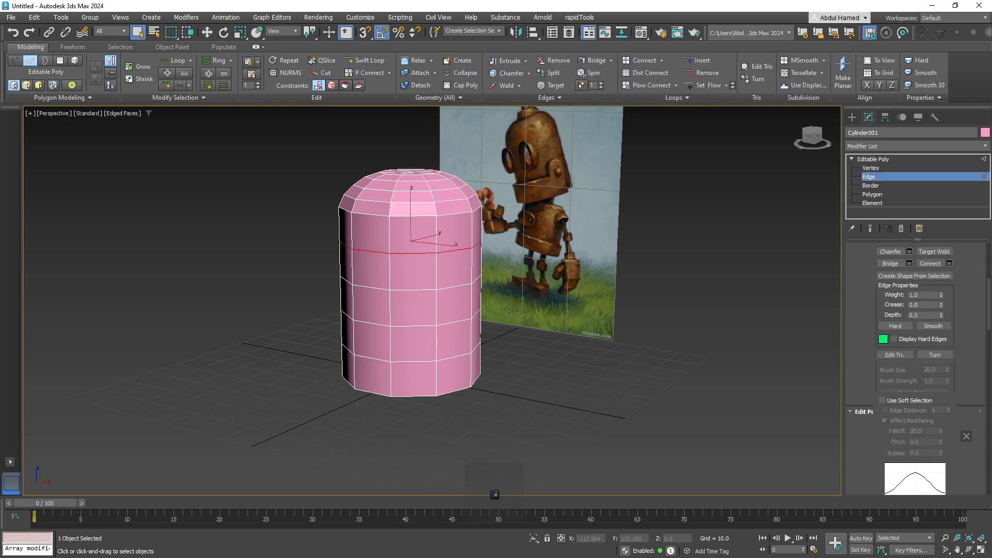
ctrl+double_click(415, 290)
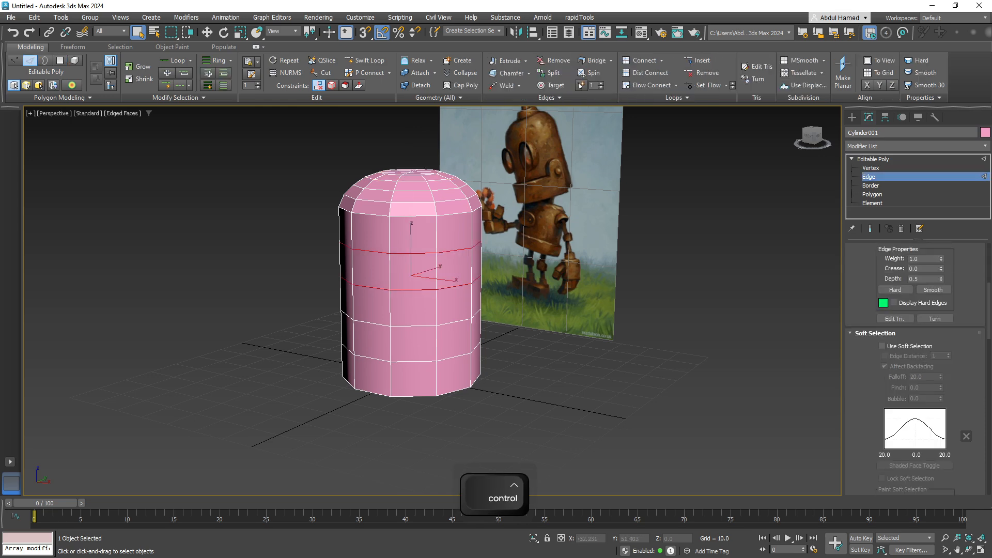
ctrl+double_click(413, 323)
ctrl+double_click(413, 361)
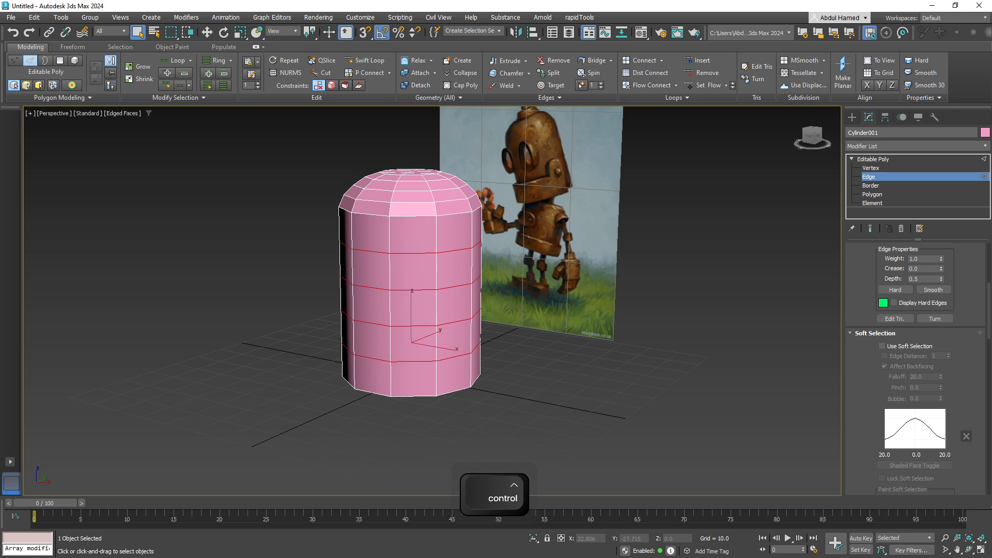
key(ctrl+BackSpace)
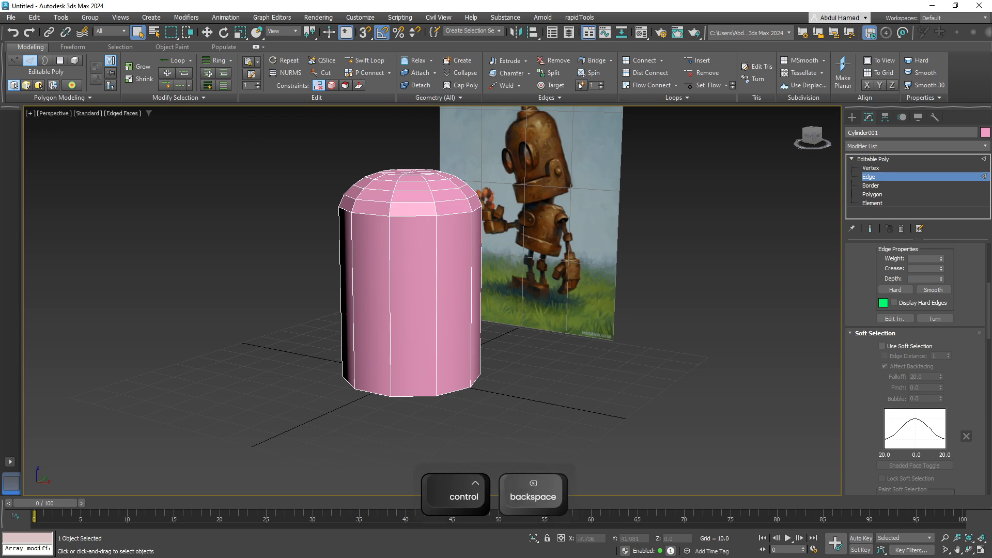
Switch to Krita, hide Paint Layer 2 to examine the top of the painted robot's head, and return to 3ds Max.
middle_drag(406, 340, 383, 394)
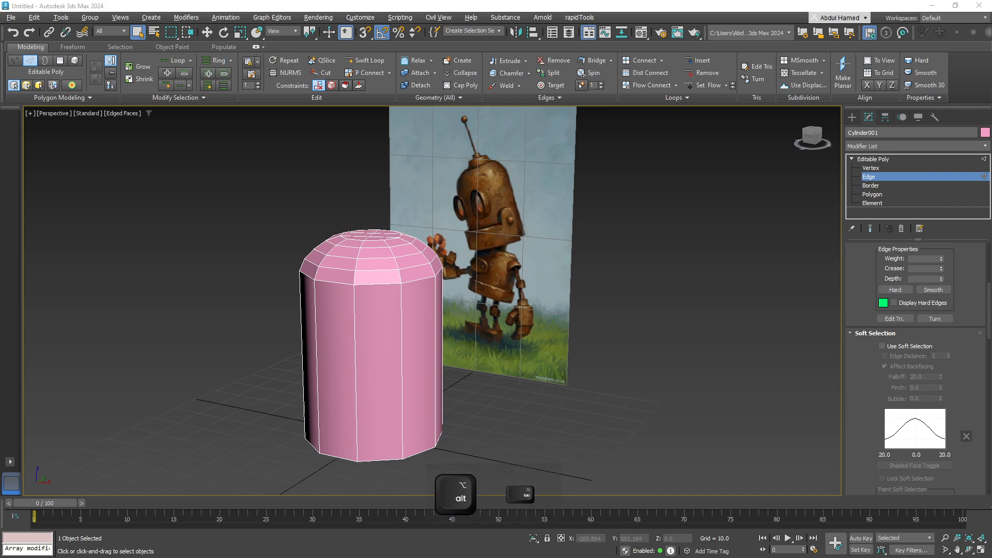
key(alt+Tab)
scroll(457, 251, up, 3)
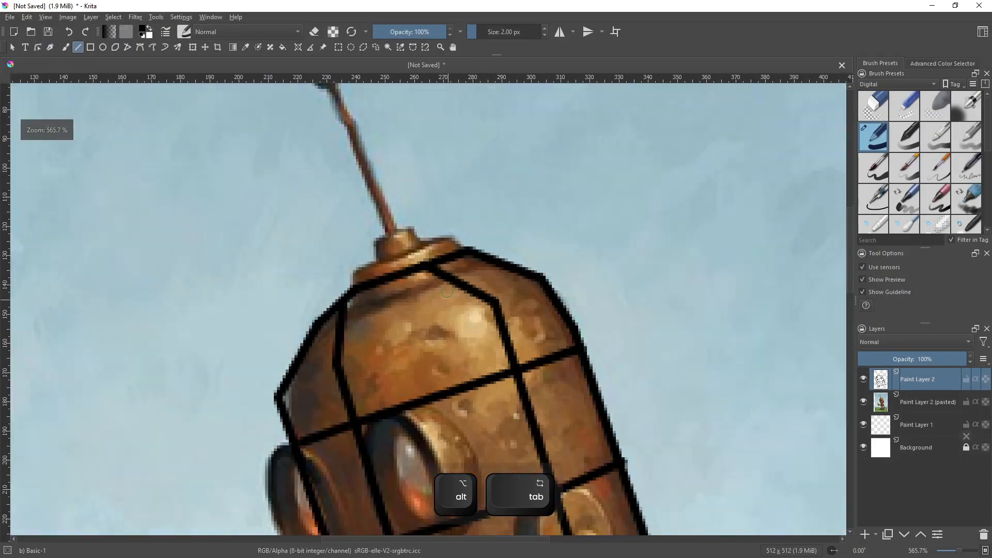
click(863, 380)
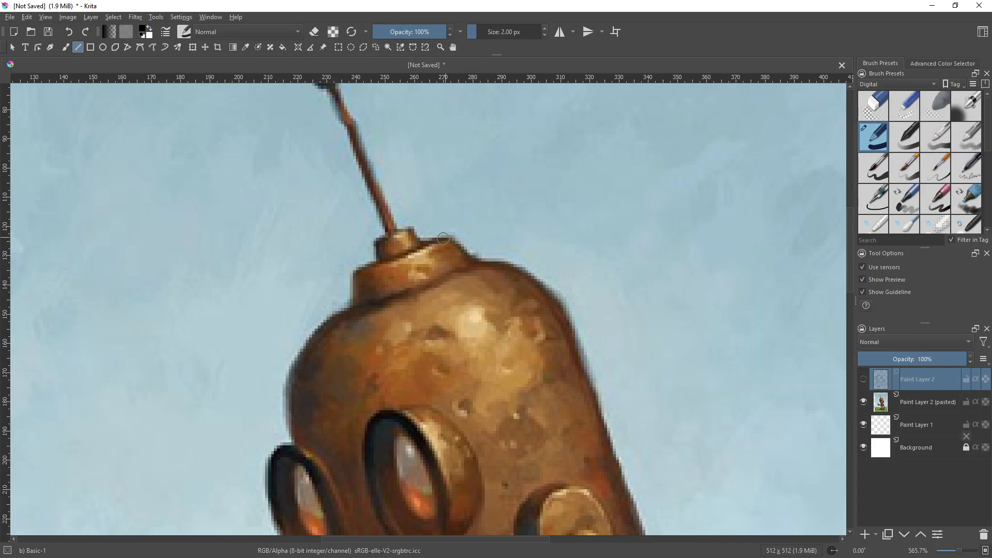
key(alt+Tab)
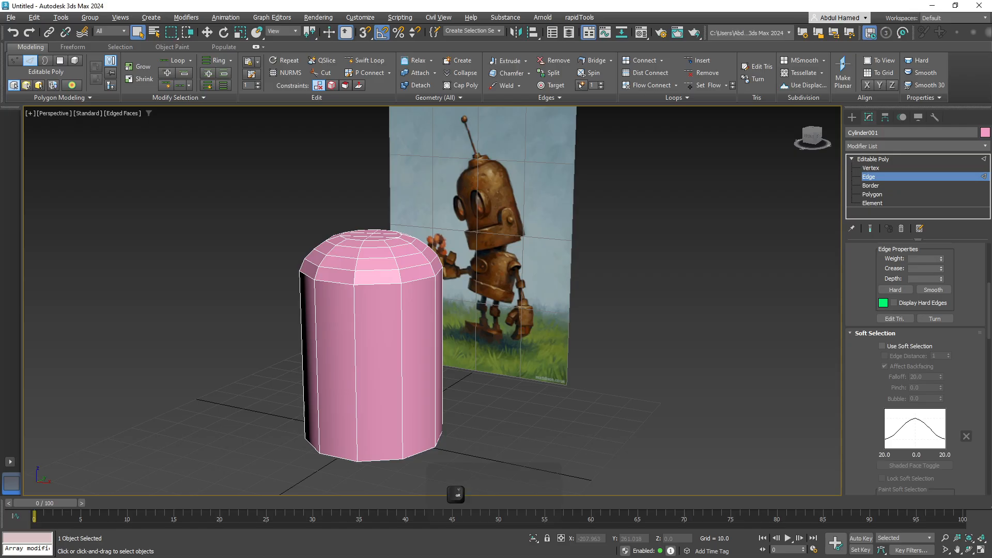
scroll(360, 194, up, 5)
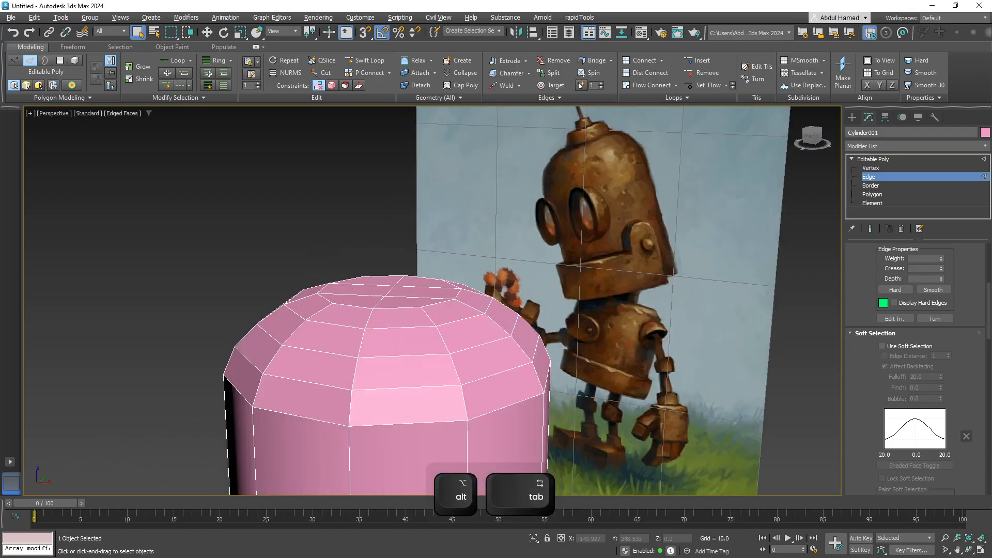
Inset the four cap polygons on top of the dome by 2.153 and raise them to about Z 63.4.
click(873, 194)
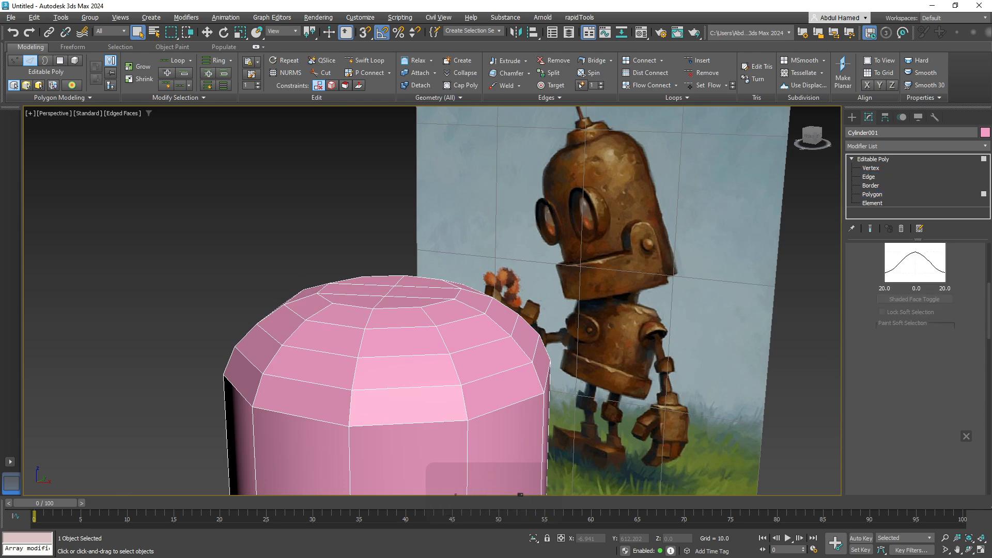
click(356, 301)
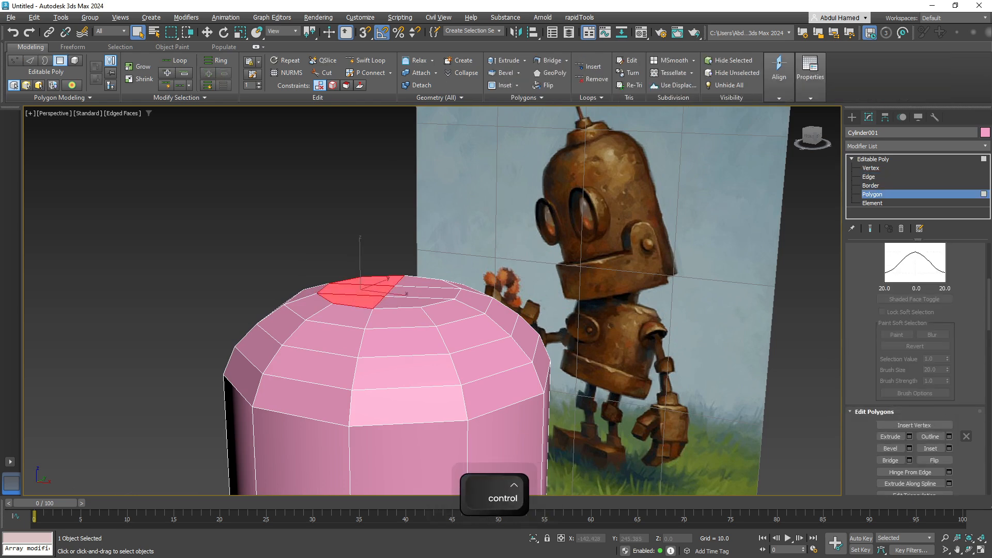
ctrl+click(416, 285)
ctrl+click(427, 293)
ctrl+click(413, 303)
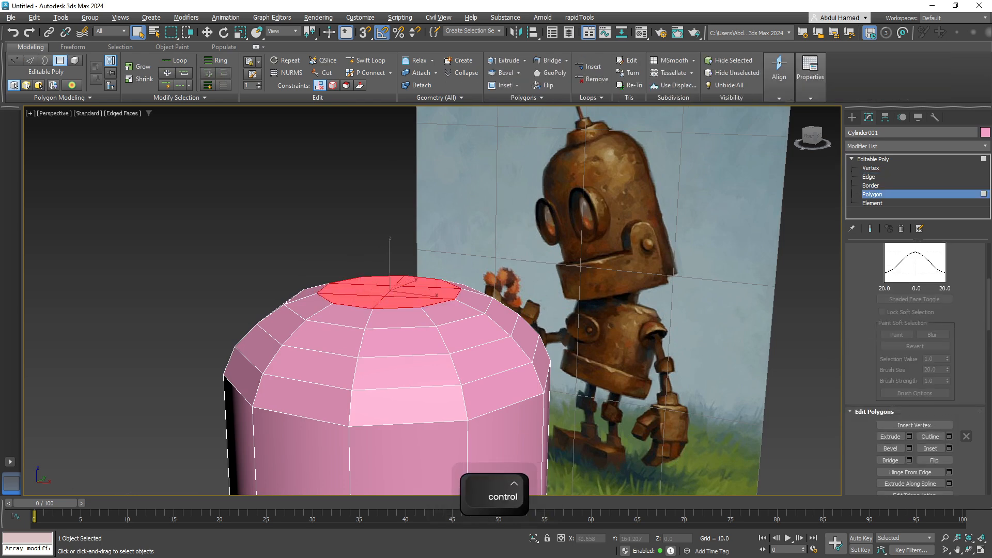
click(950, 448)
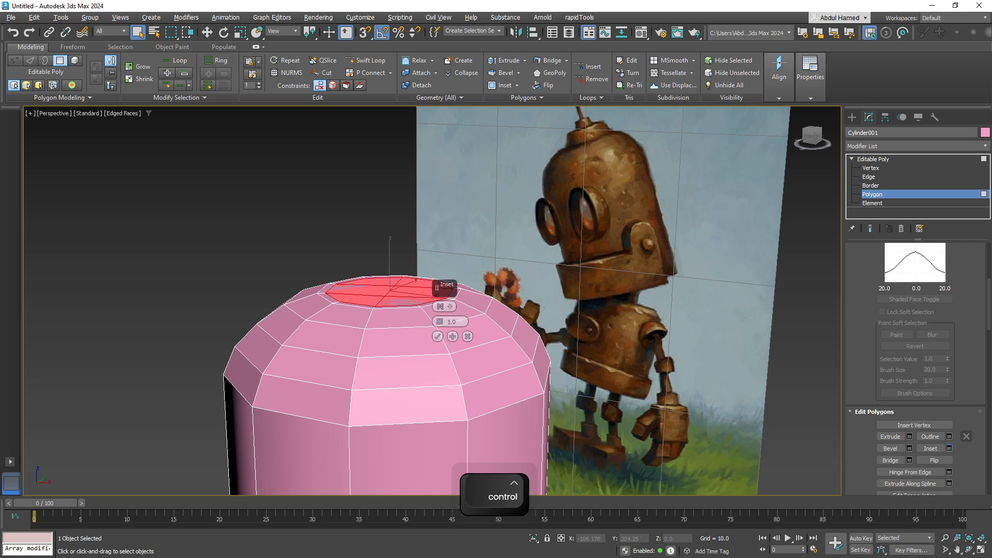
drag(440, 322, 439, 311)
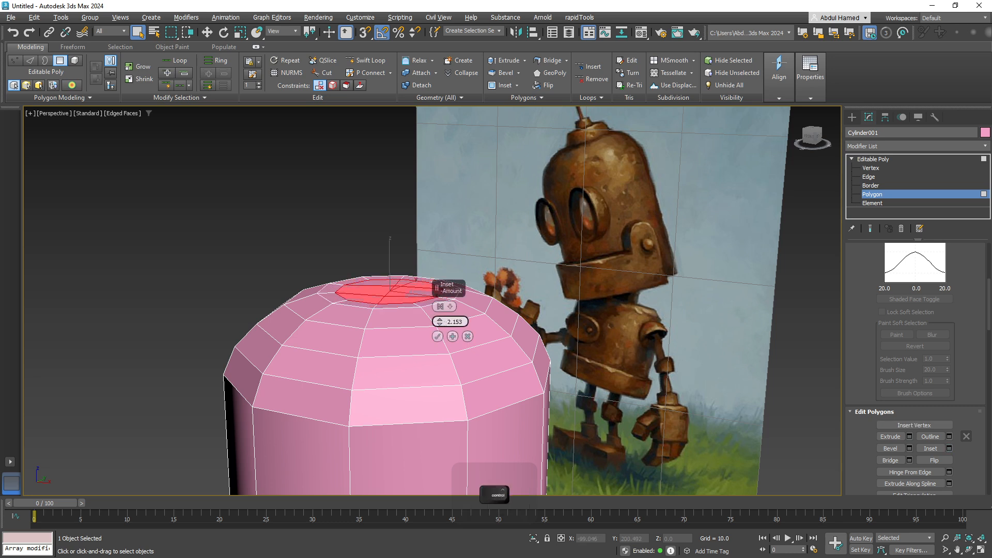
click(438, 336)
key(w)
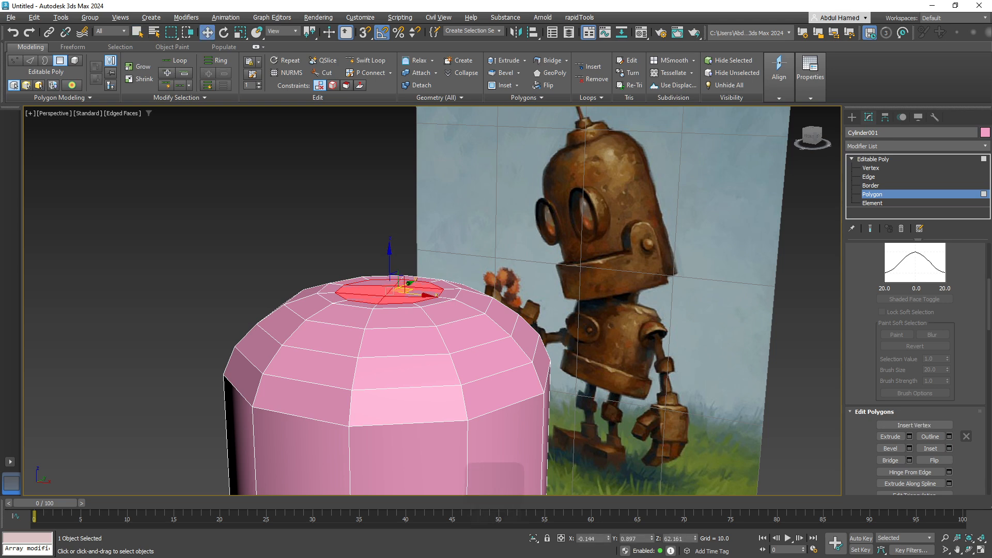
drag(389, 257, 390, 248)
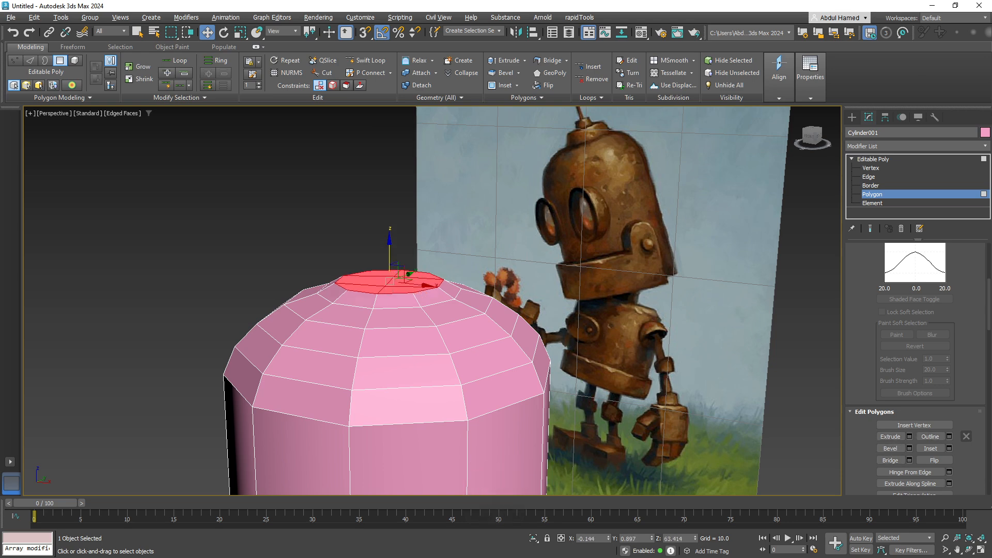
Inset the raised cap polygons again by 2.175 and raise them to about Z 66.05 to form a neck.
click(950, 448)
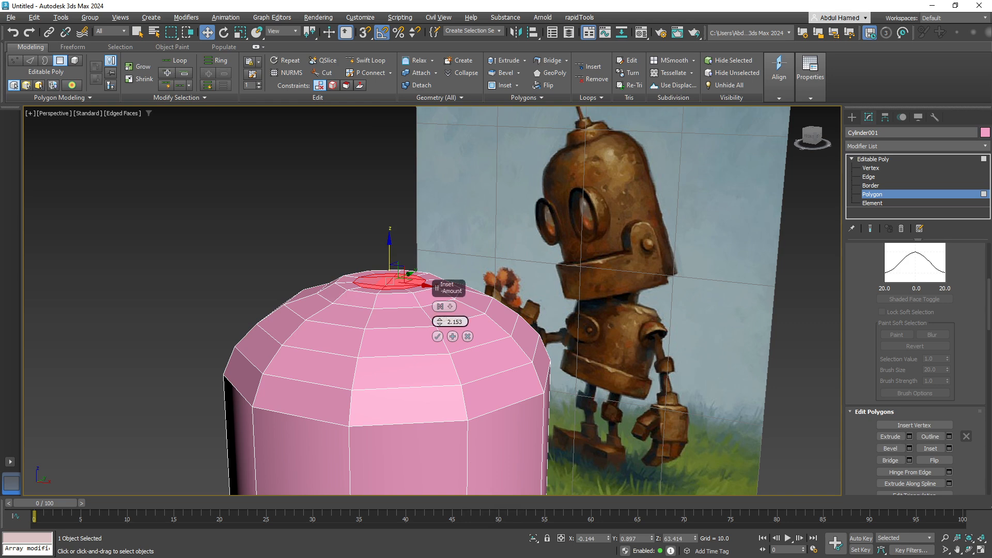
click(440, 319)
drag(389, 249, 390, 241)
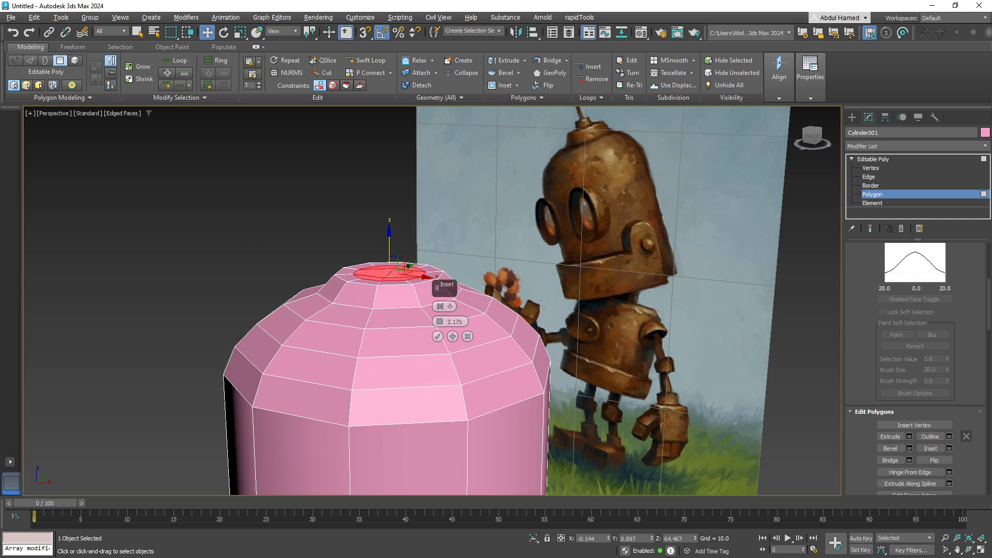
key(ctrl+z)
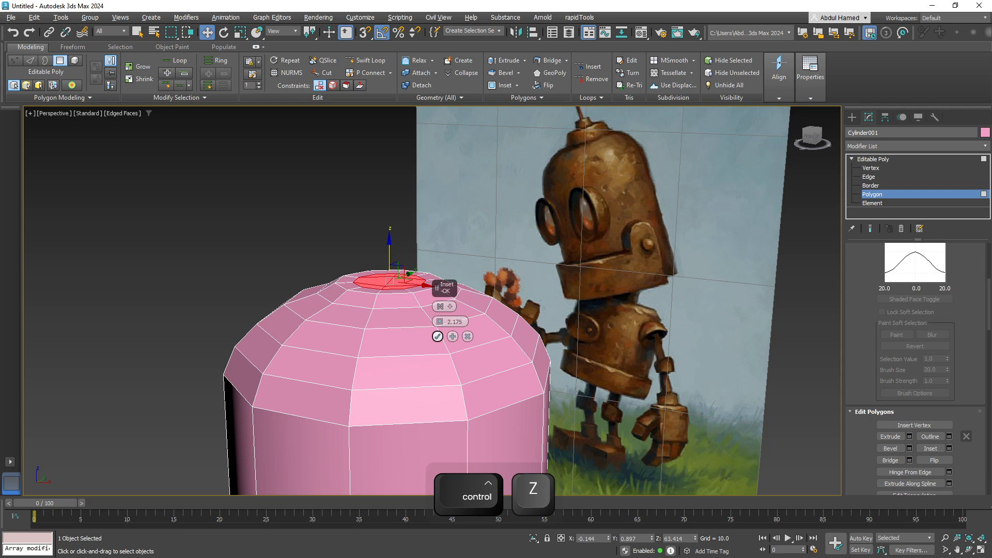
click(453, 336)
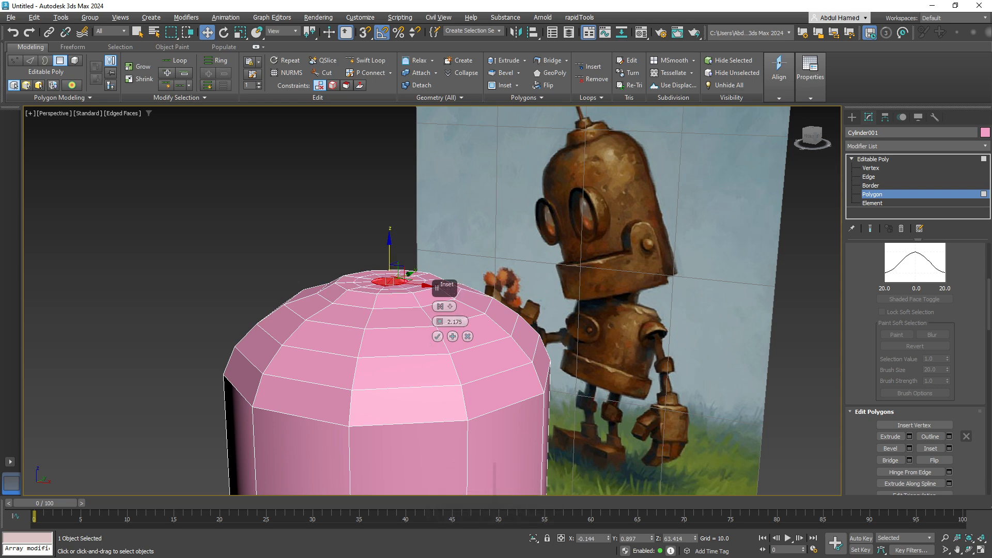
drag(390, 250, 389, 237)
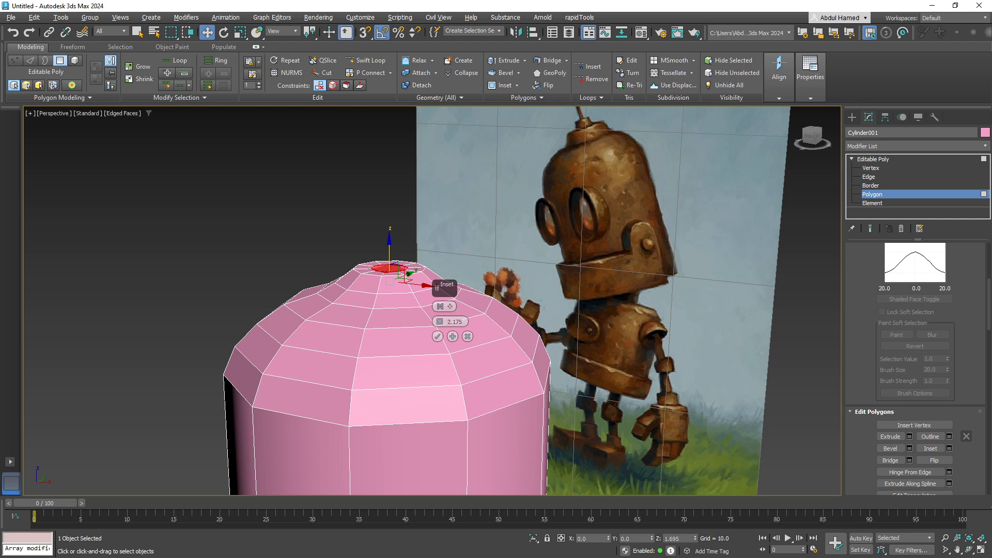
drag(390, 237, 390, 233)
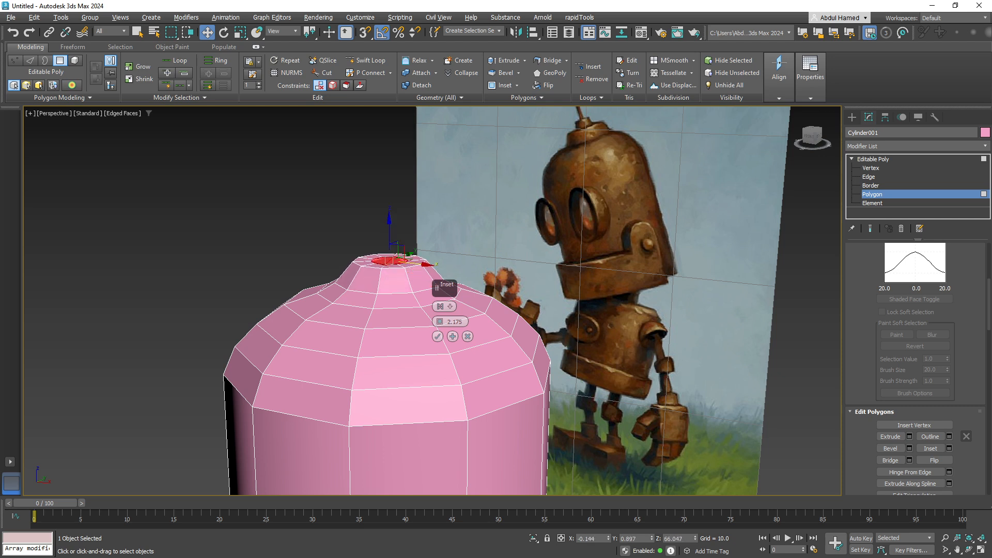
click(468, 336)
alt+middle_drag(468, 336, 442, 389)
click(931, 448)
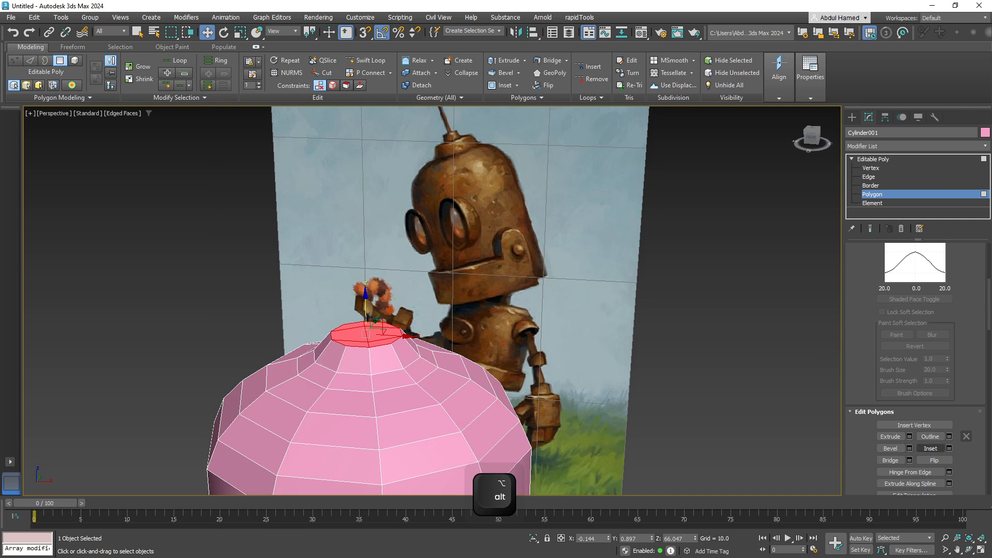
click(949, 449)
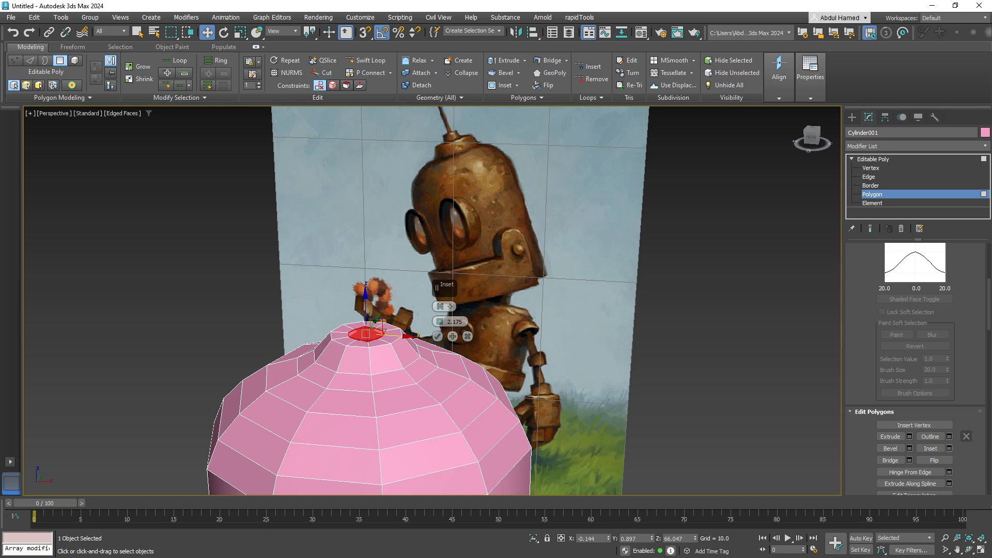
scroll(915, 310, up, 2)
scroll(373, 344, up, 5)
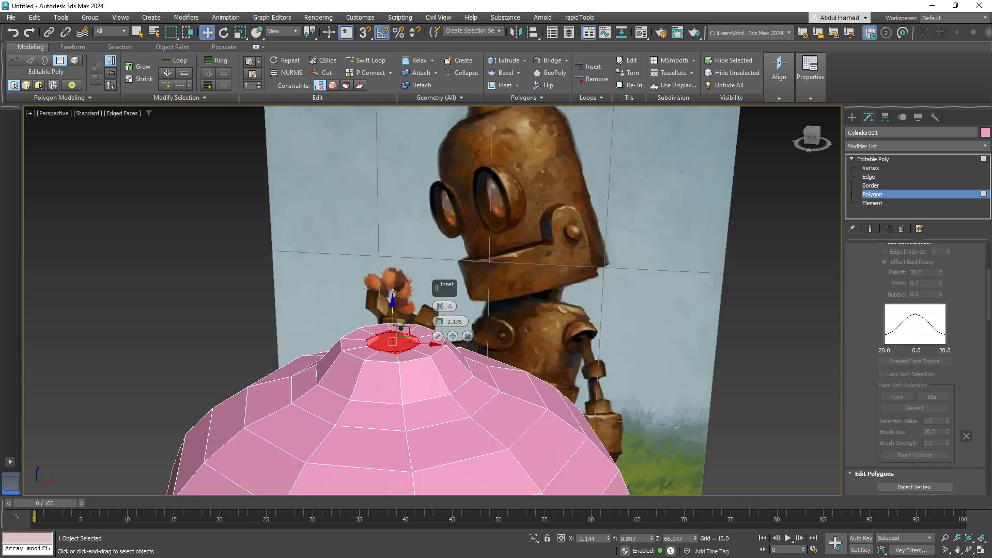
scroll(427, 356, up, 4)
alt+middle_drag(427, 356, 434, 397)
key(ctrl+z)
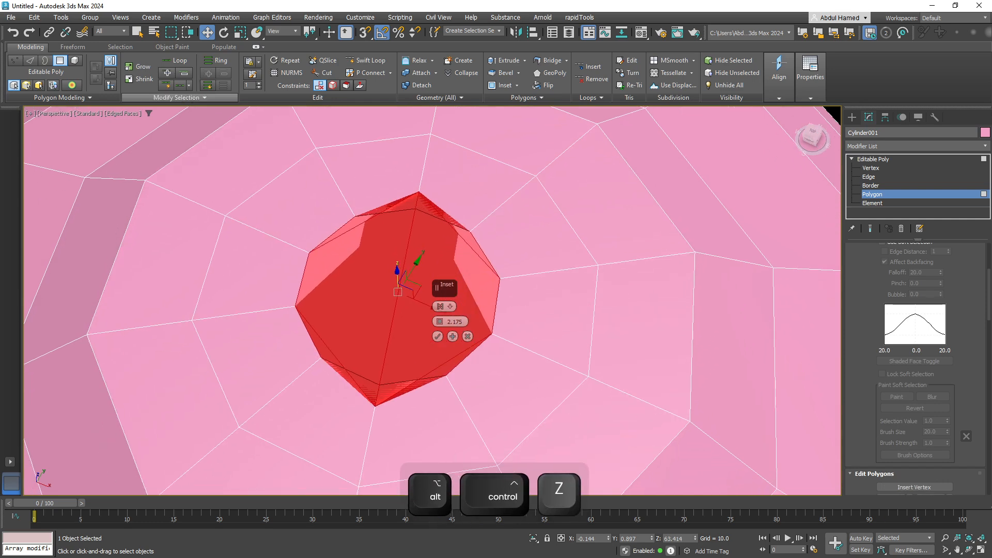
click(30, 32)
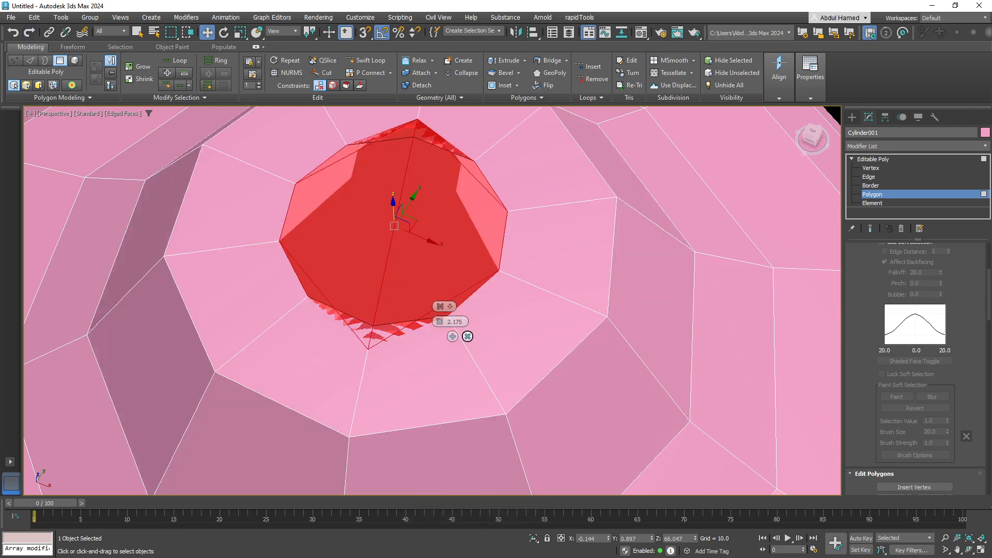
click(467, 337)
Inset the topmost cap polygons by 1.022 to add a narrow ring around the rim.
alt+middle_drag(467, 337, 484, 298)
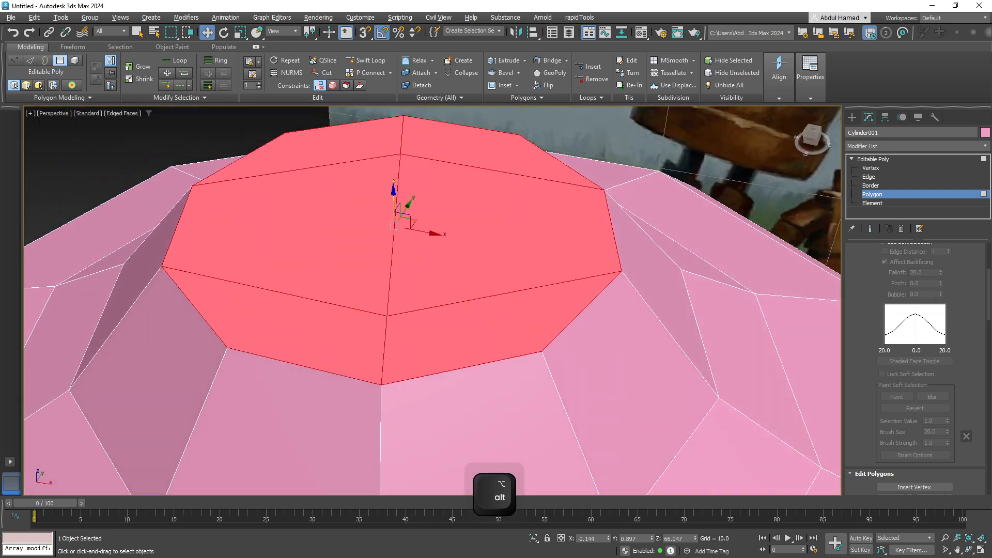
scroll(930, 394, down, 3)
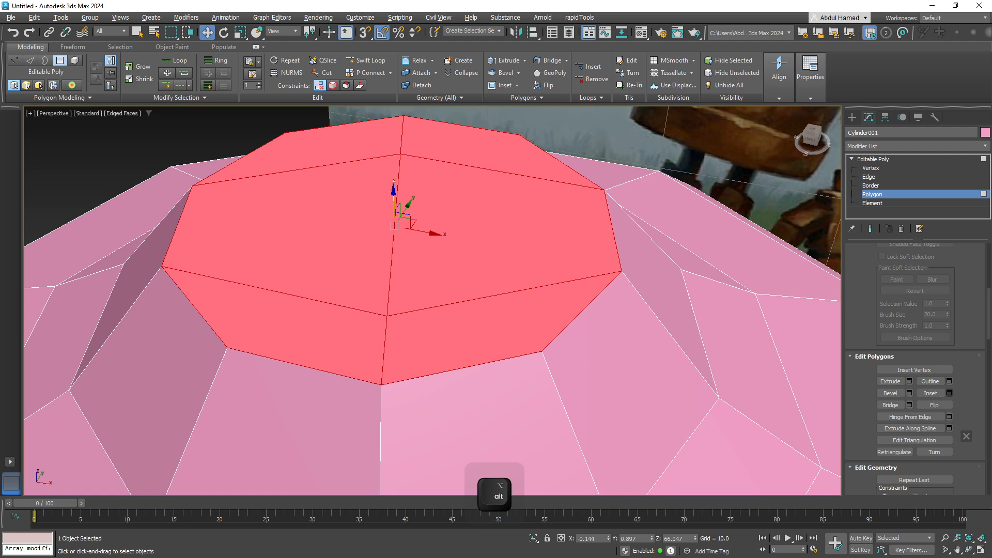
click(949, 393)
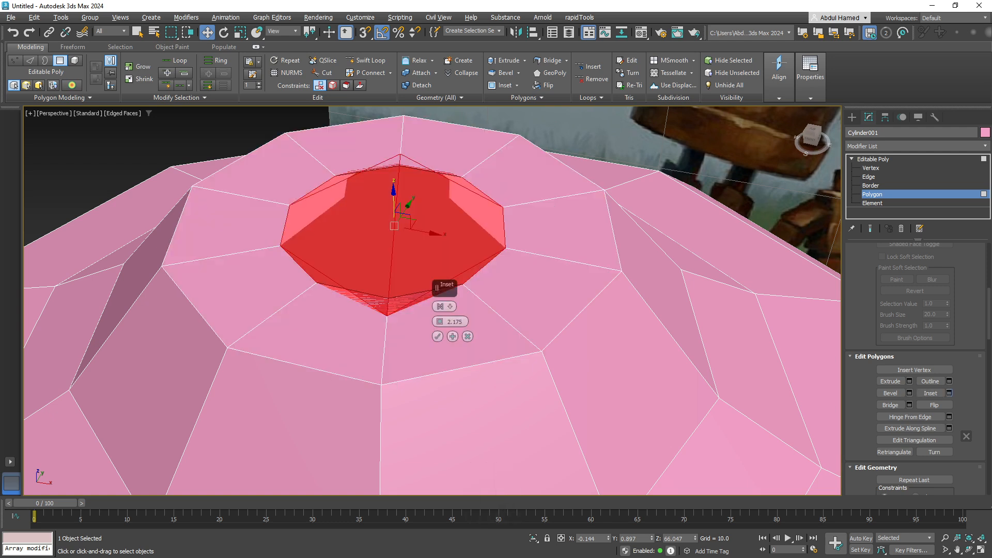
drag(440, 321, 440, 330)
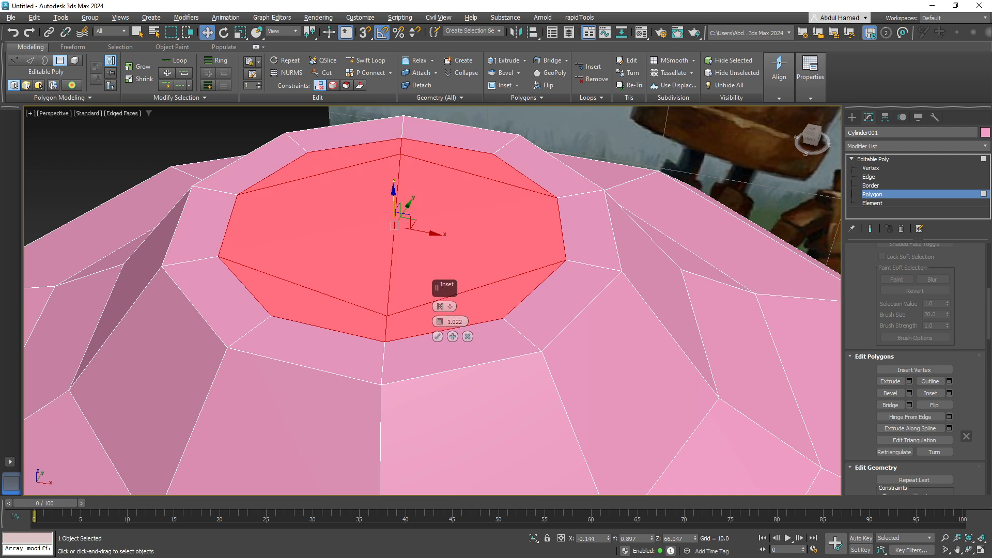
click(437, 337)
Try to scale the two inner cut vertices inside the cap ring closer together.
key(2)
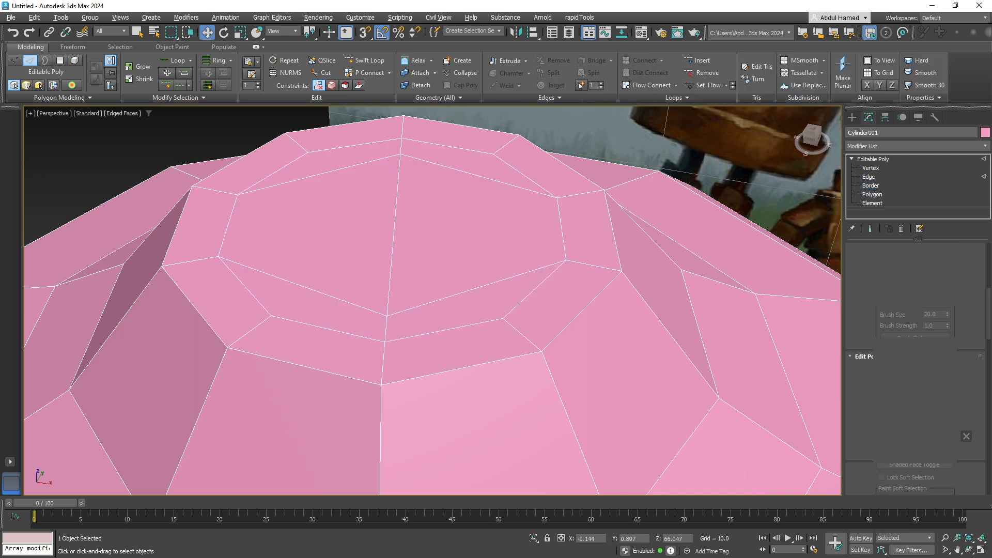
key(1)
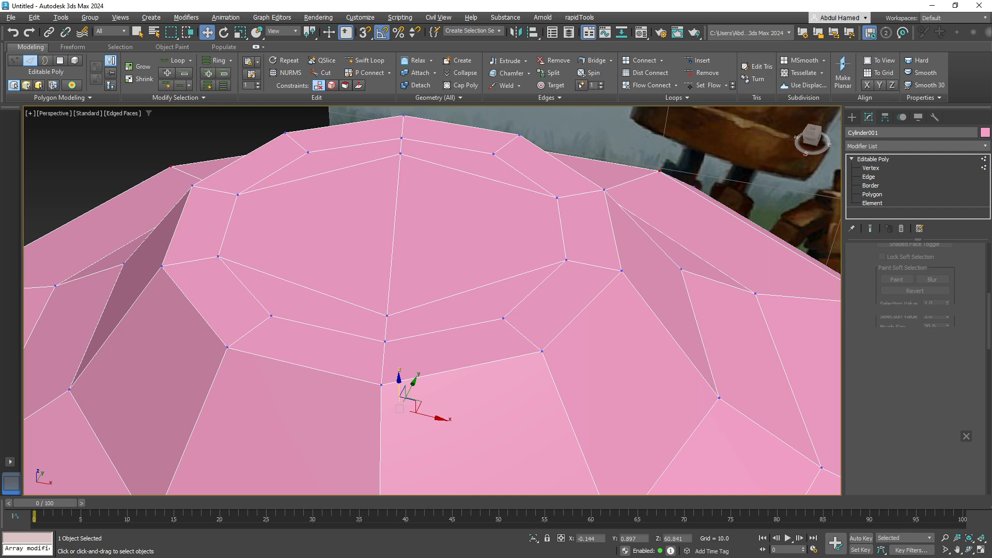
click(400, 153)
ctrl+click(387, 315)
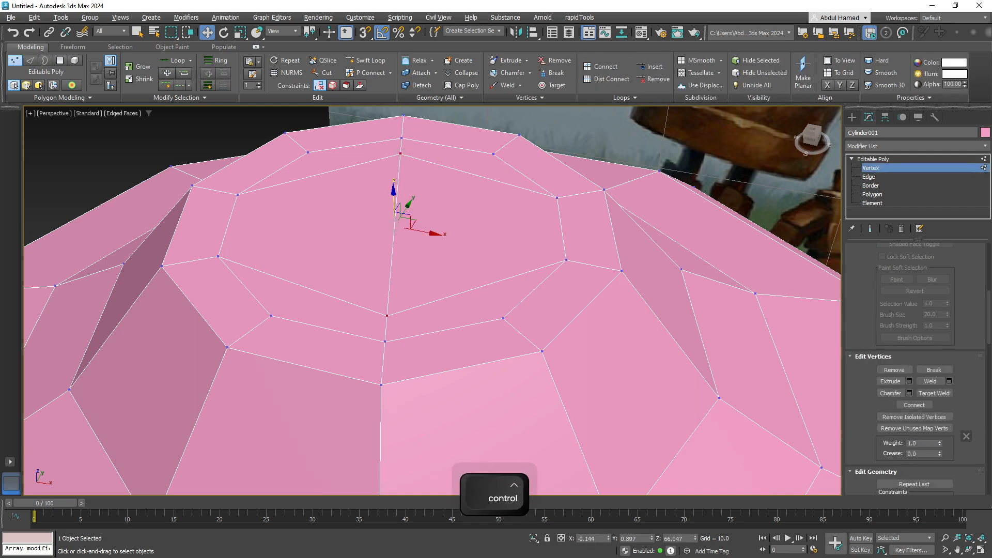
alt+middle_drag(432, 299, 465, 289)
key(r)
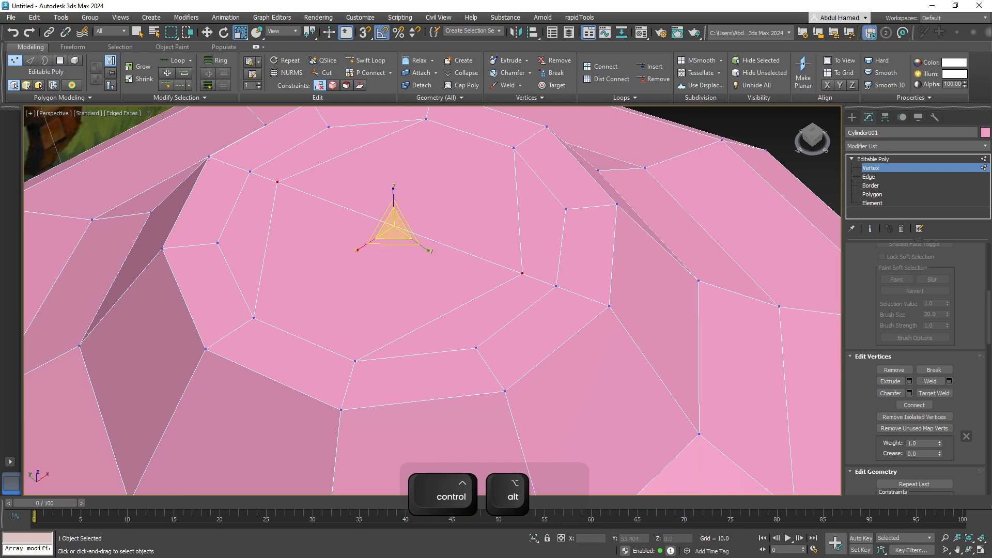
drag(425, 249, 425, 285)
alt+middle_drag(425, 285, 373, 356)
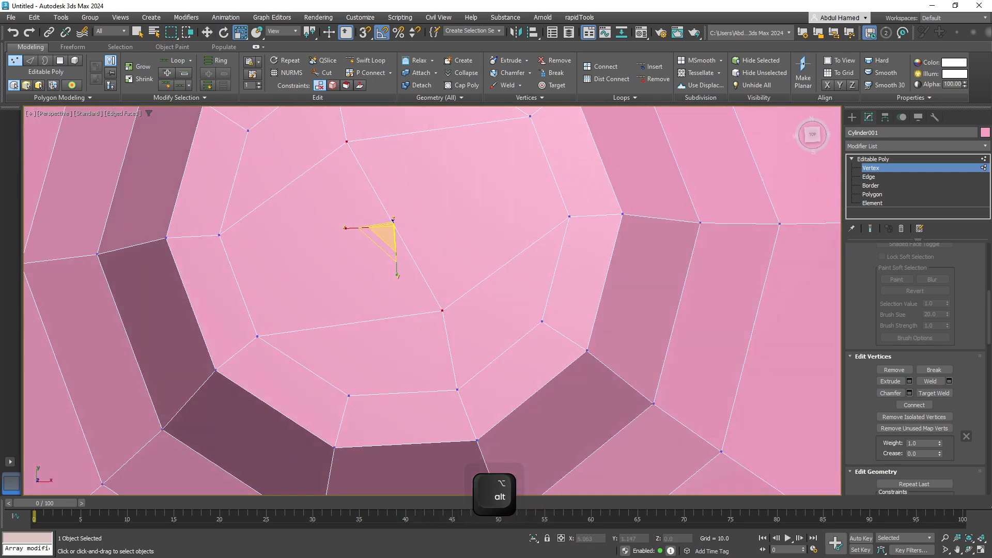
key(ctrl+z)
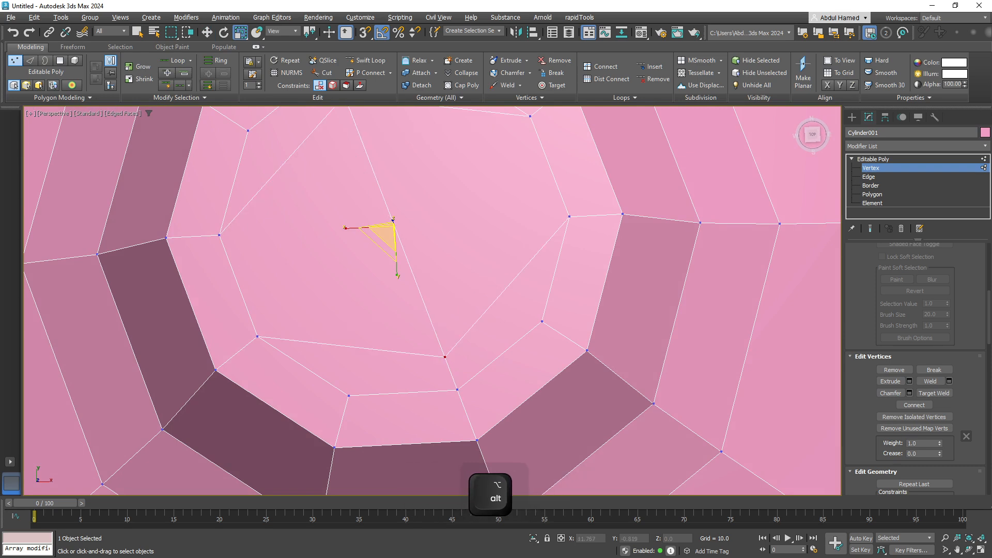
Remove the four slanted cut edges inside the cap's inner ring together with their vertices.
alt+middle_drag(432, 300, 401, 298)
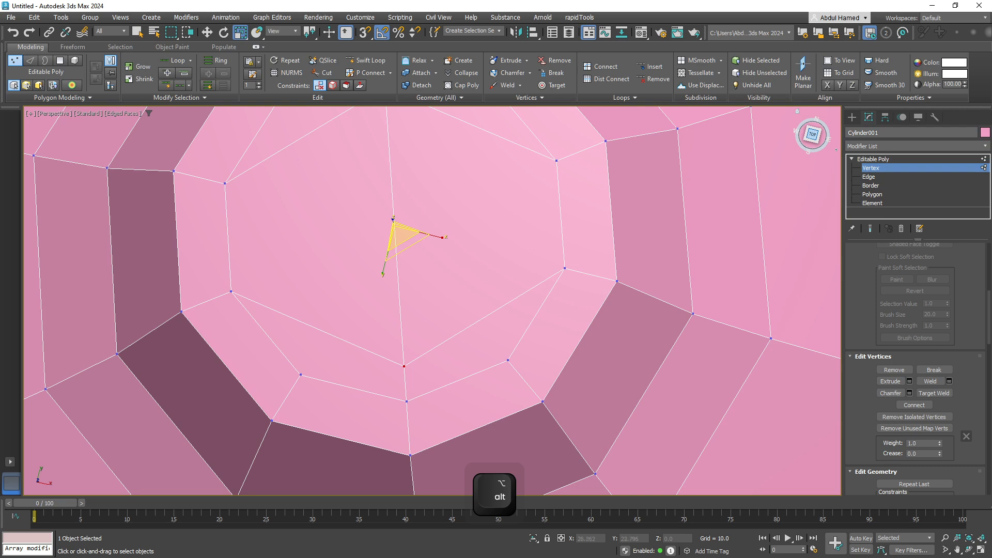
click(813, 135)
scroll(548, 367, down, 6)
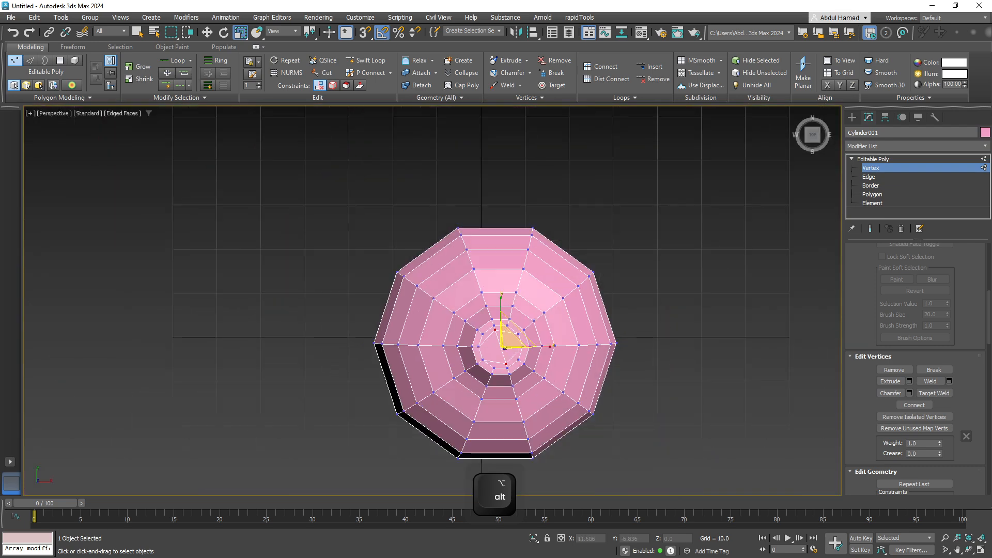
middle_drag(551, 371, 505, 323)
scroll(505, 323, up, 5)
scroll(381, 263, down, 3)
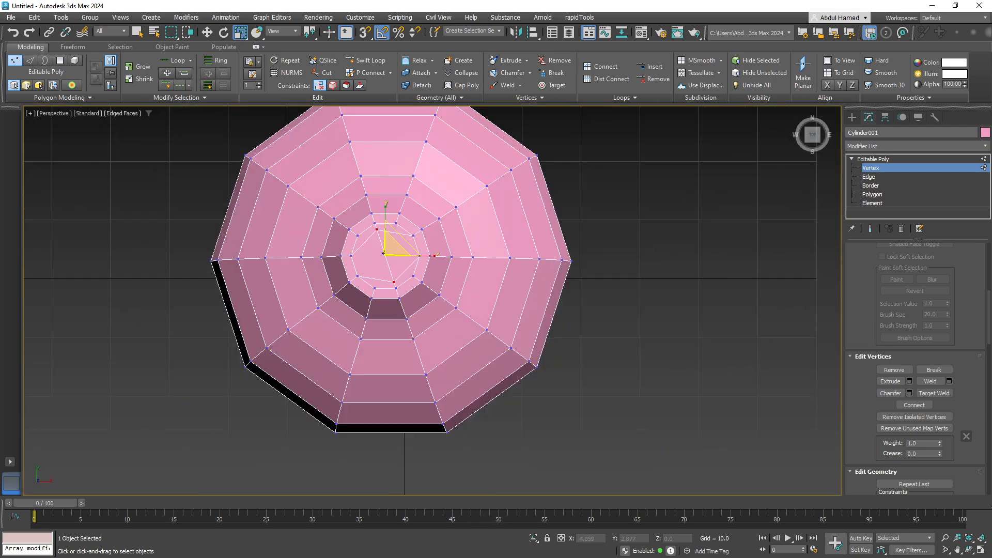
scroll(380, 262, up, 5)
scroll(381, 263, up, 2)
scroll(381, 263, down, 2)
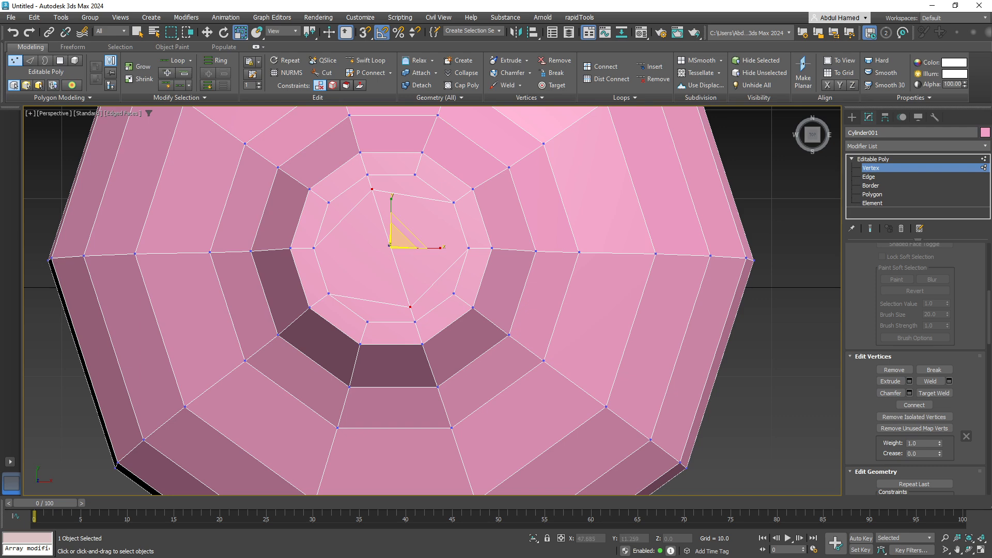
key(2)
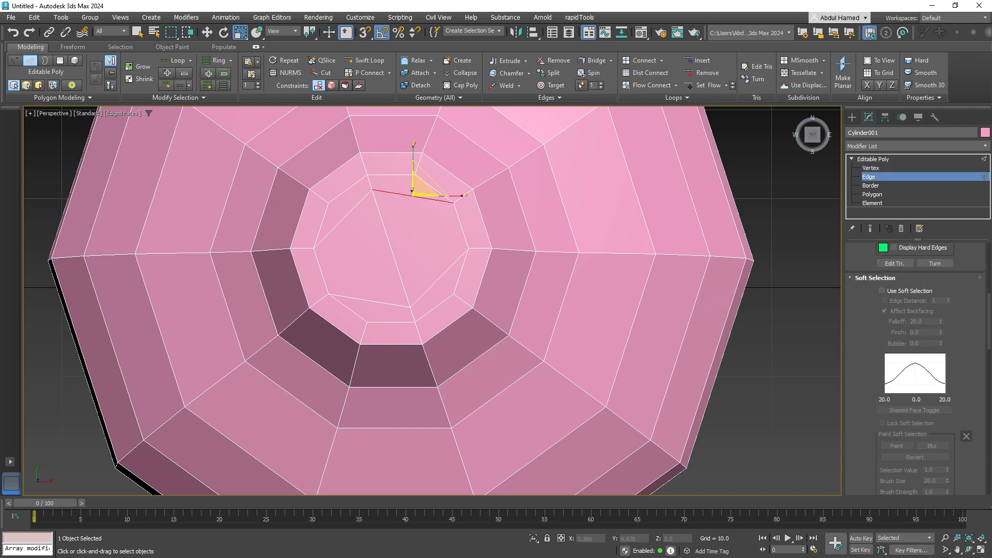
key(ctrl)
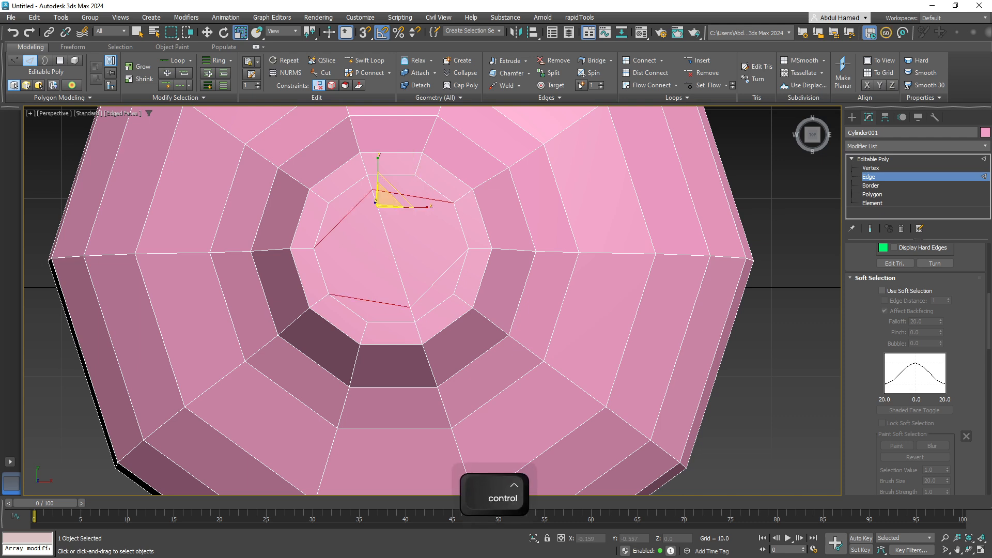
key(ctrl+BackSpace)
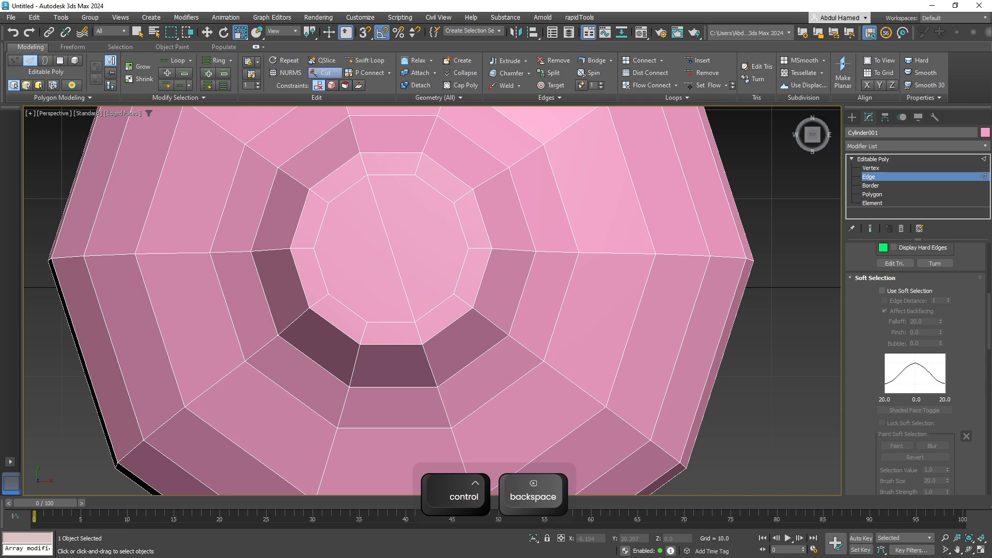
Cut a horizontal edge across the cap's inner face between its two side vertices and remove the slanted edges crossing it.
click(313, 73)
click(313, 247)
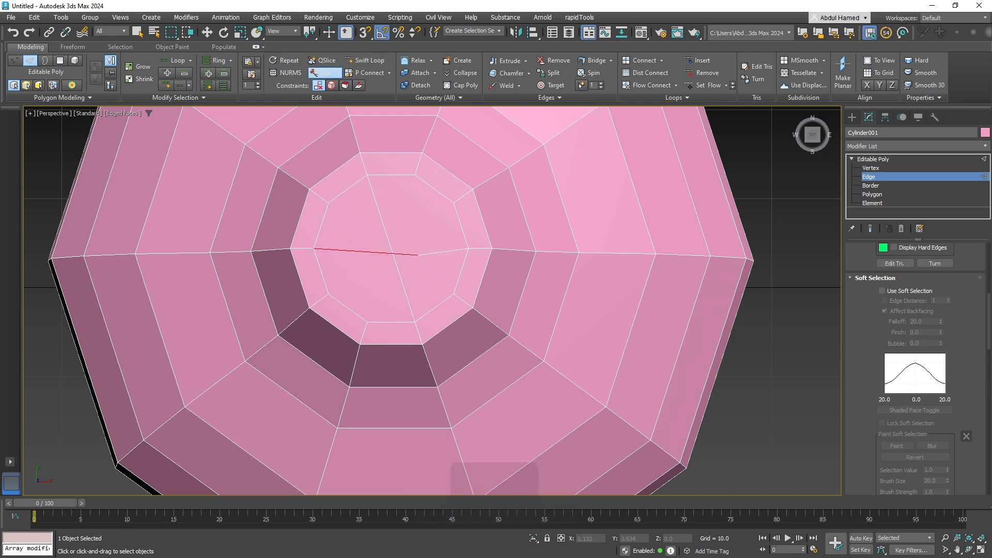
click(468, 248)
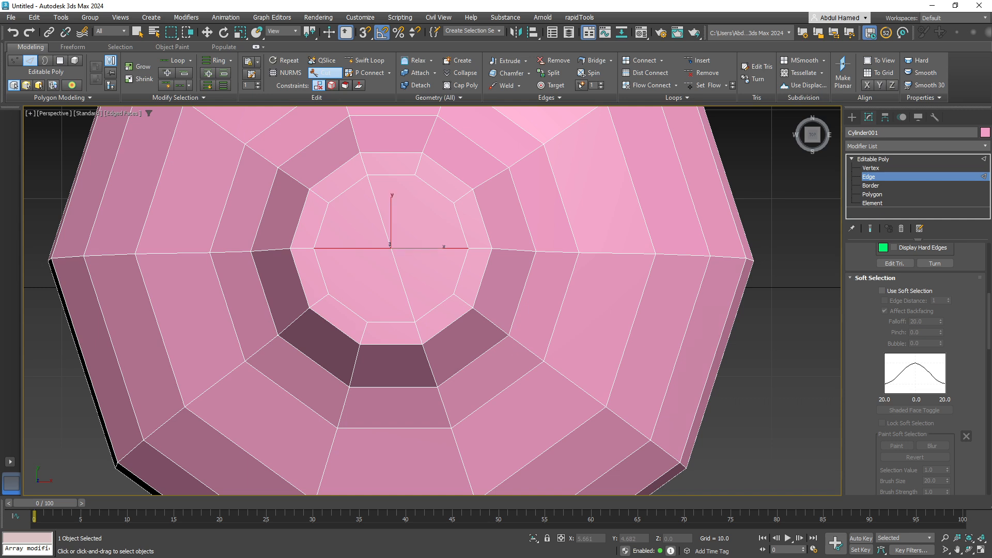
key(q)
click(401, 278)
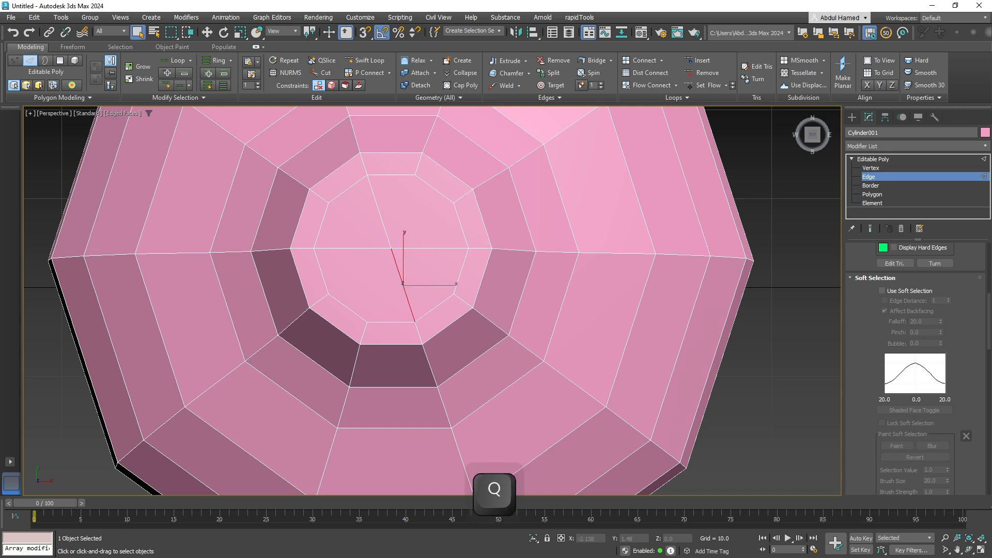
ctrl+click(388, 239)
key(BackSpace)
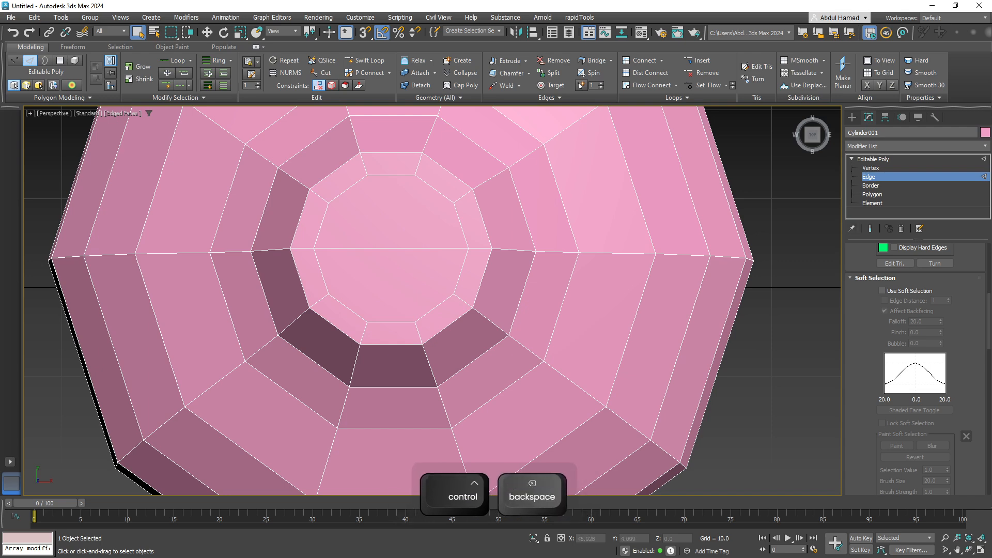
Cut two parallel vertical edges across the cap's inner face, joining the opposite vertices of its upper and lower sides.
click(321, 72)
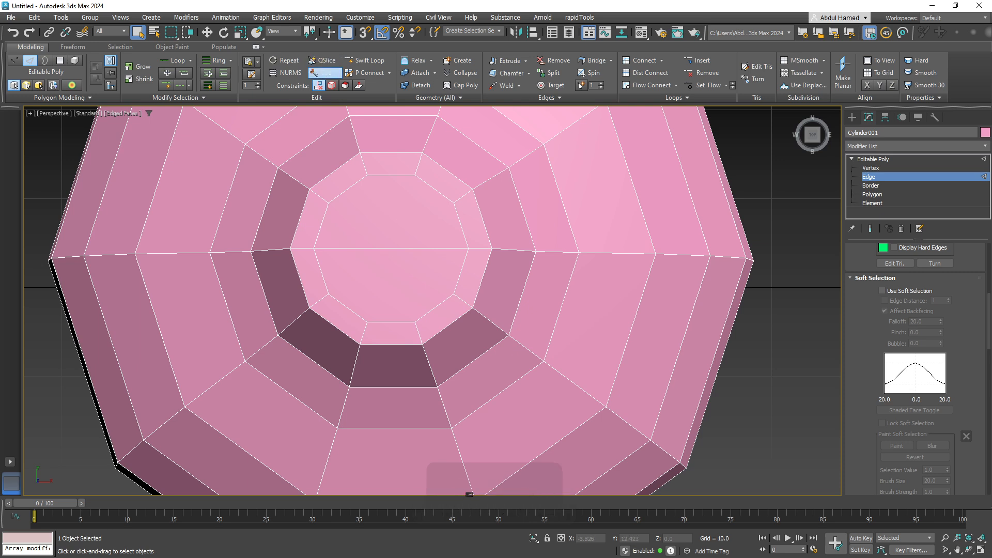
click(366, 177)
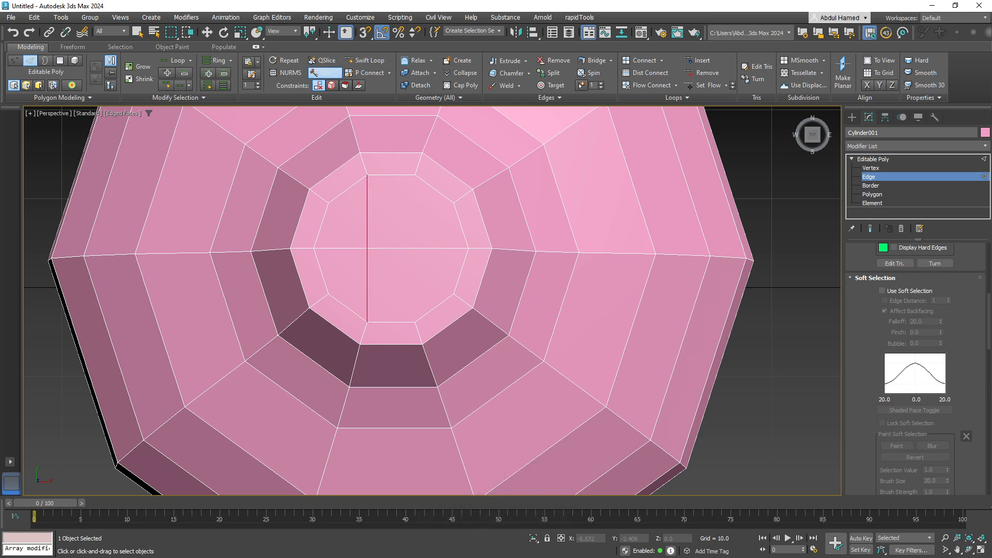
click(368, 321)
click(414, 176)
click(414, 321)
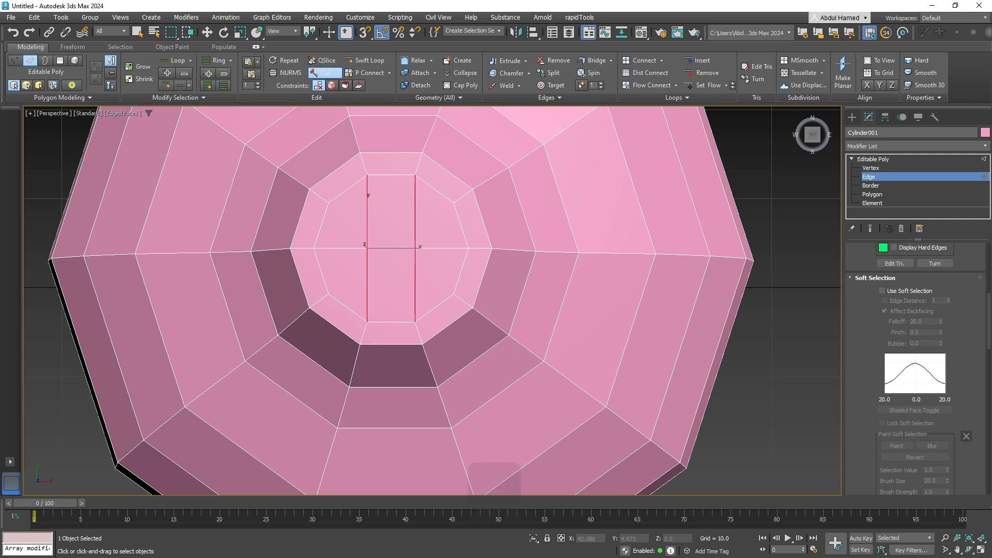
Select the six polygons inside the cap's inner ring and inset them by 1.022.
key(q)
key(4)
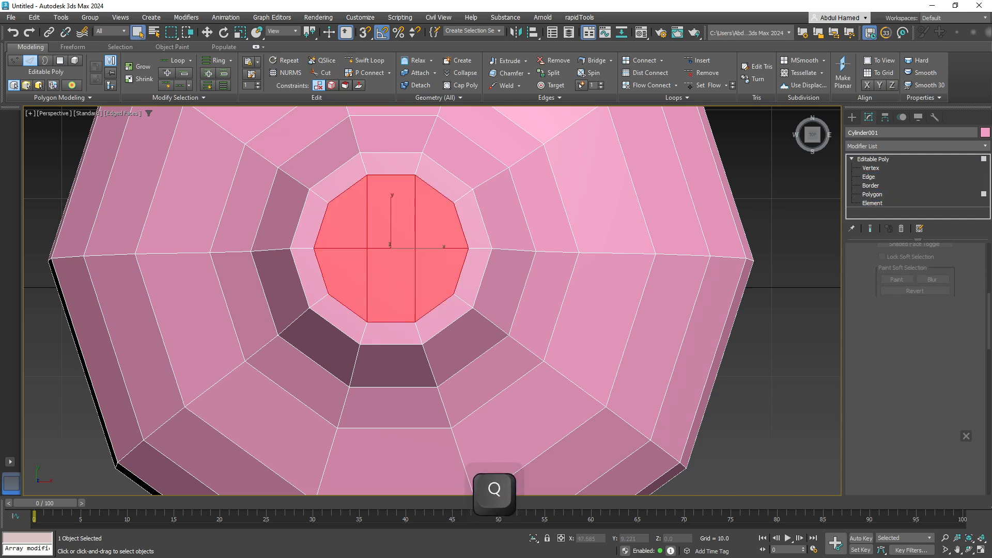
alt+middle_drag(396, 222, 428, 161)
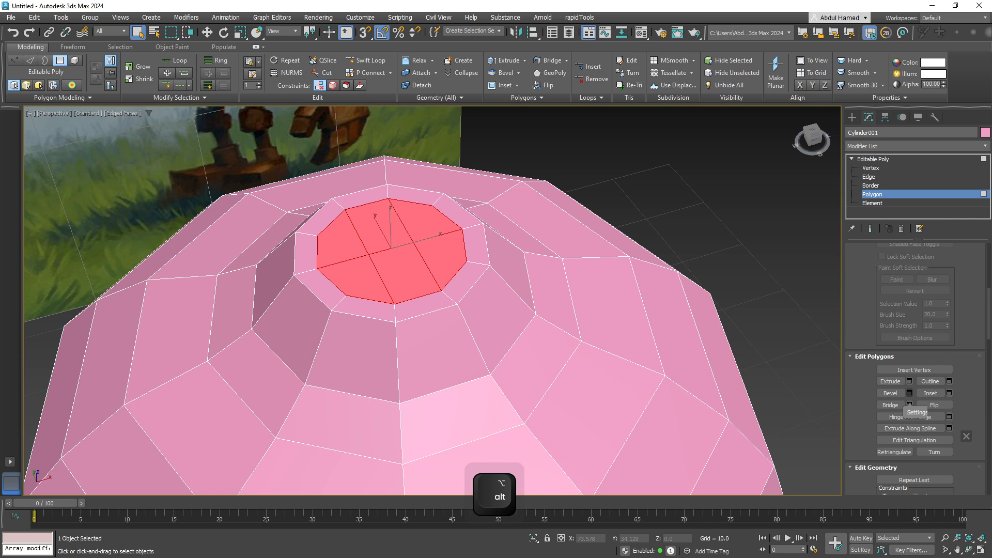
click(950, 394)
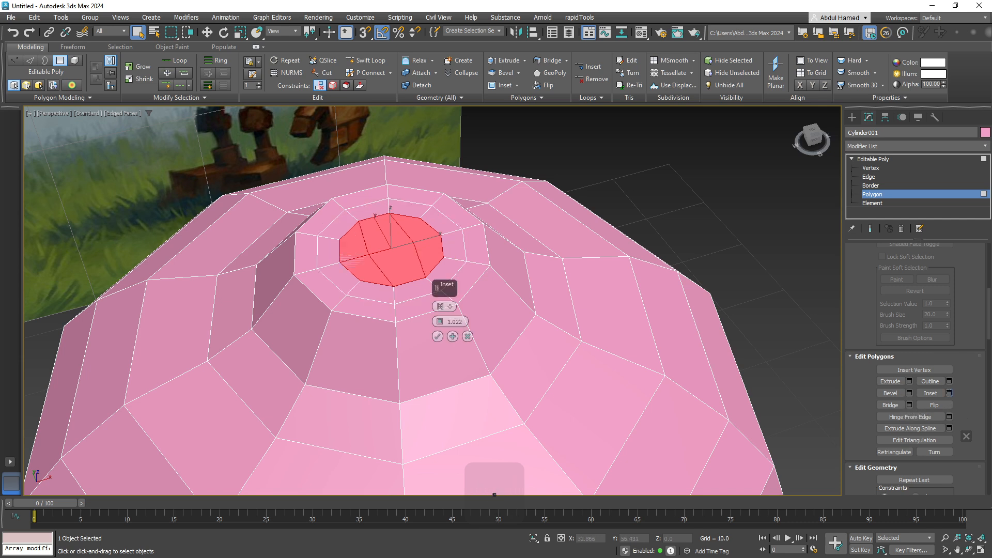
click(438, 336)
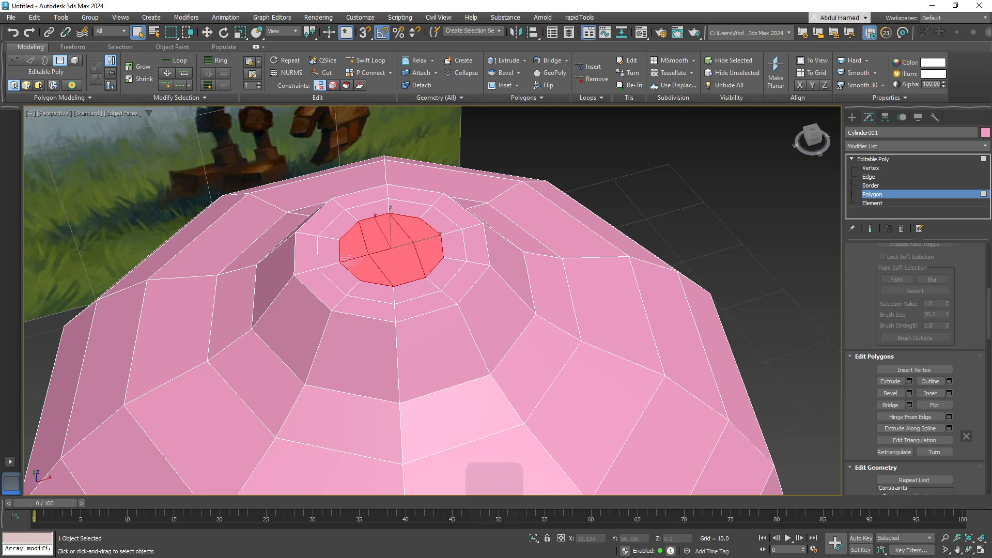
Extrude the innermost cap polygons upward into a short cylindrical knob.
alt+middle_drag(579, 119, 594, 243)
scroll(455, 335, down, 4)
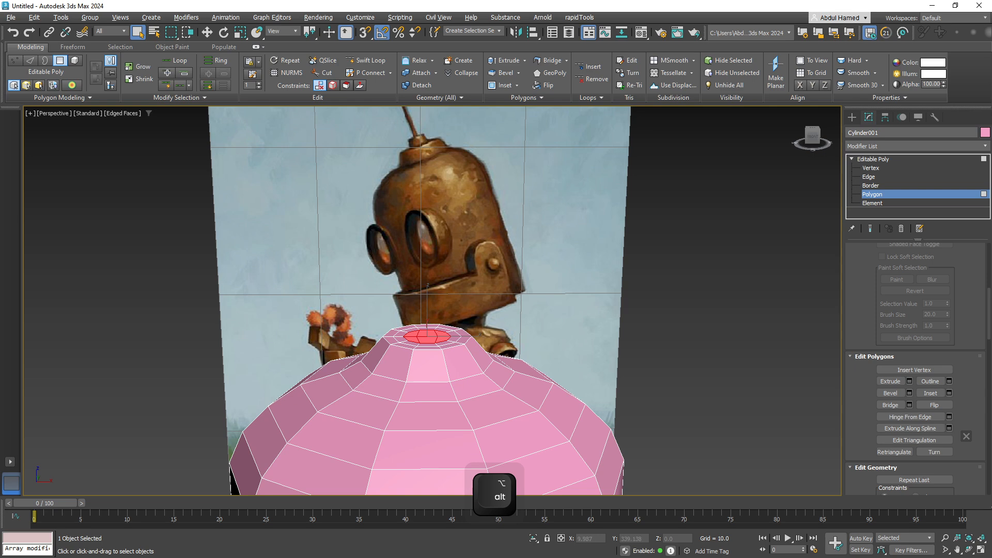
scroll(445, 369, up, 5)
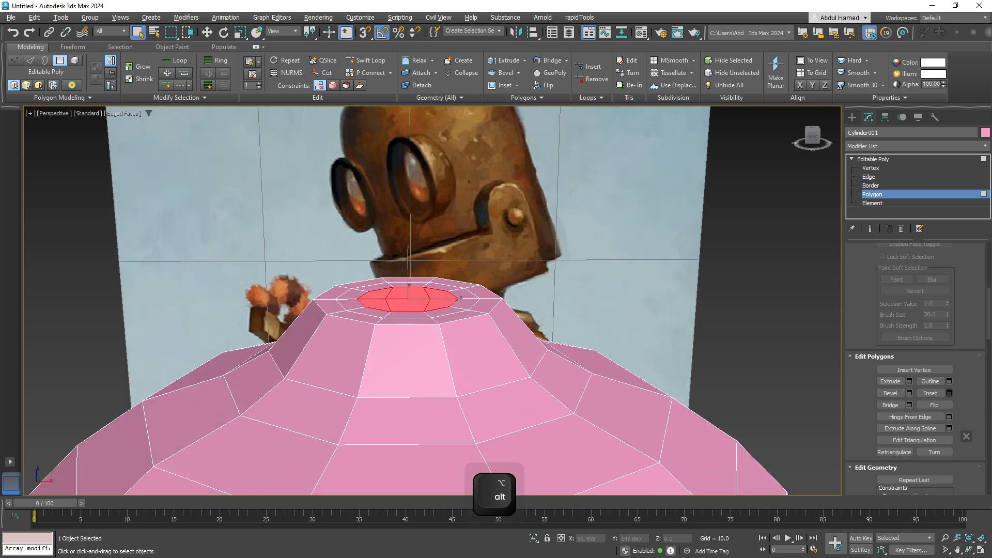
click(891, 381)
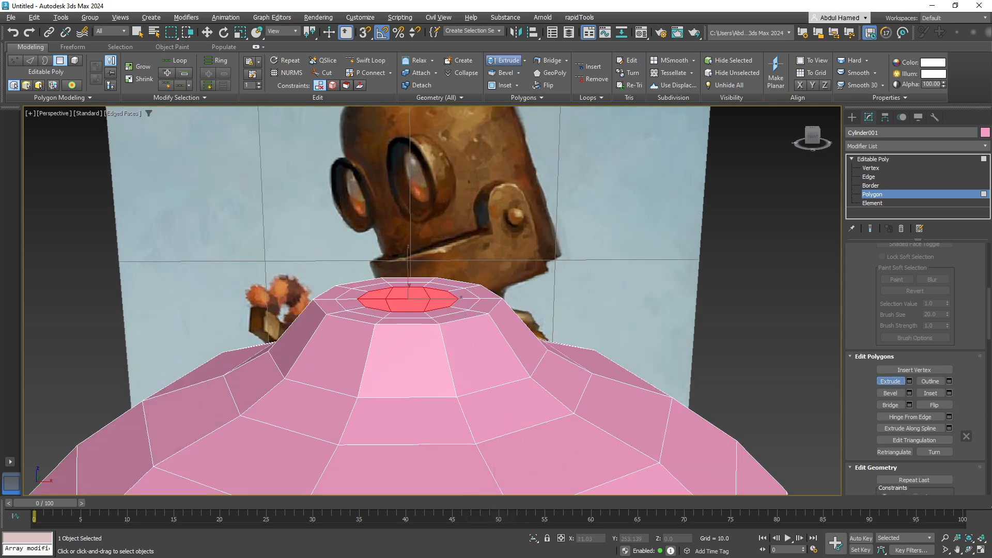
drag(412, 300, 416, 245)
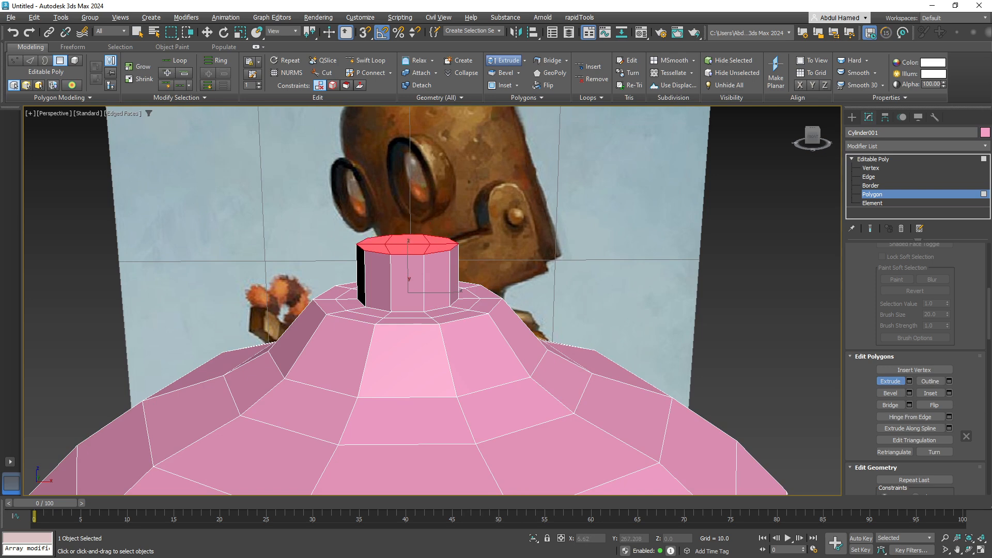
Scale the knob's top polygons slightly inward and lower them to about Z 67.82 to make a shorter, tapered knob.
scroll(540, 282, down, 10)
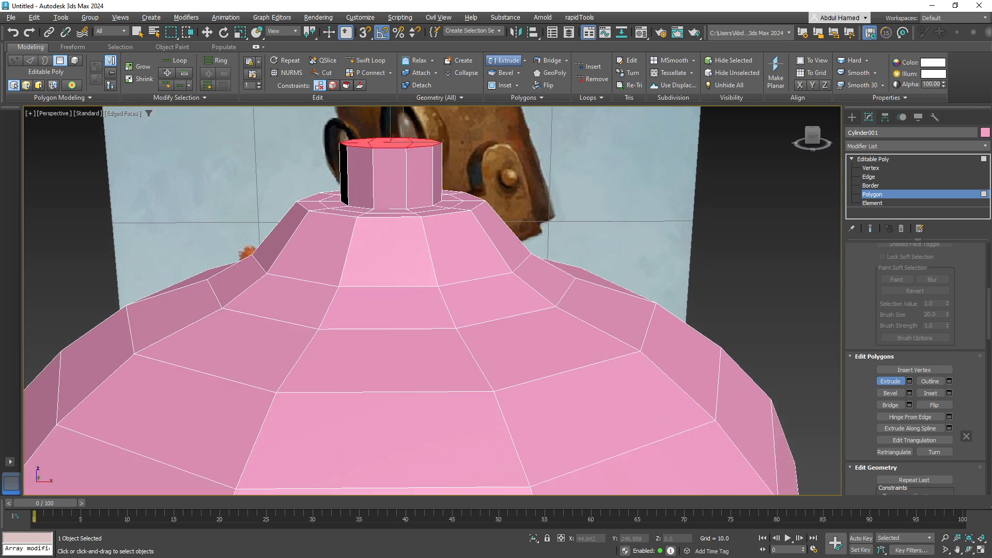
alt+middle_drag(550, 290, 475, 293)
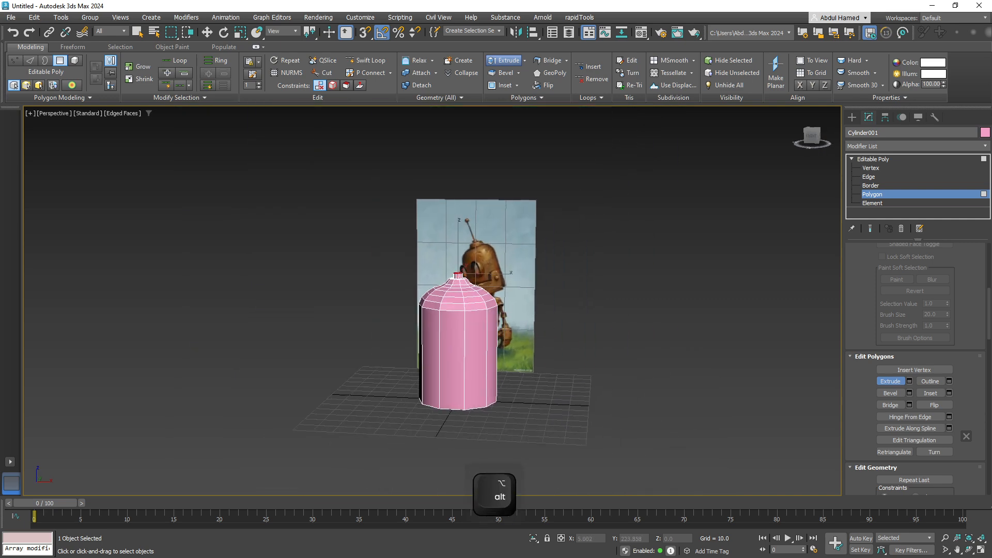
scroll(475, 294, up, 8)
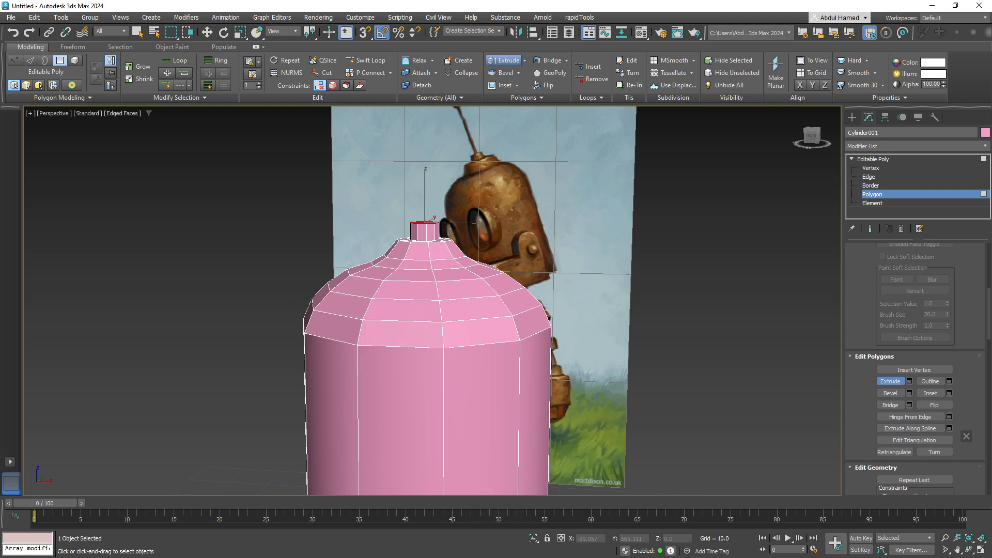
scroll(443, 254, up, 4)
alt+middle_drag(443, 255, 444, 289)
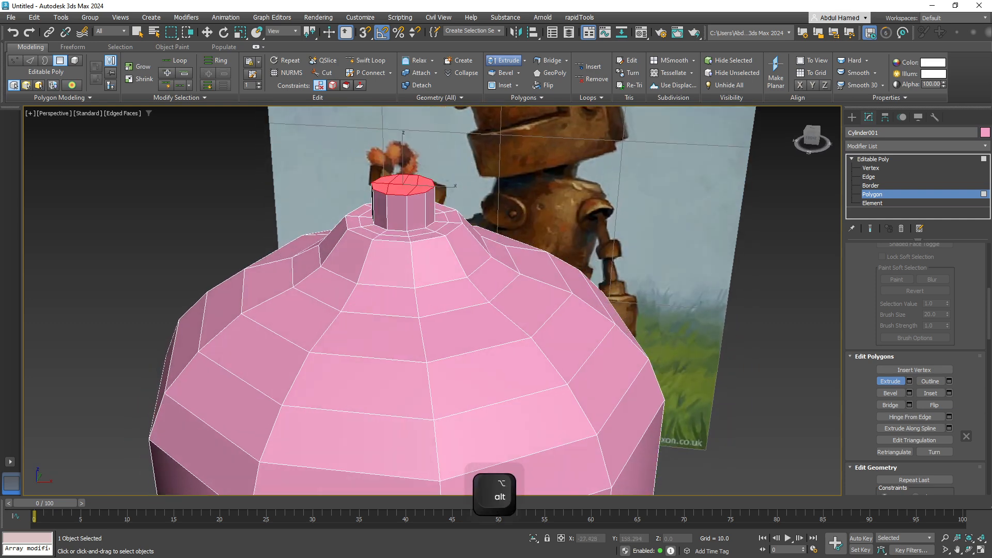
key(r)
drag(415, 192, 415, 202)
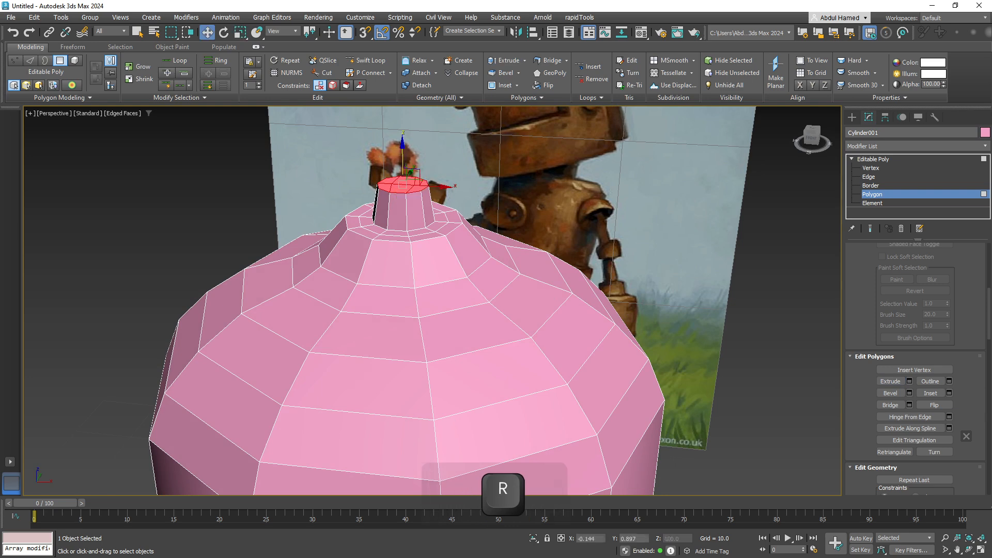
key(w)
drag(404, 164, 403, 165)
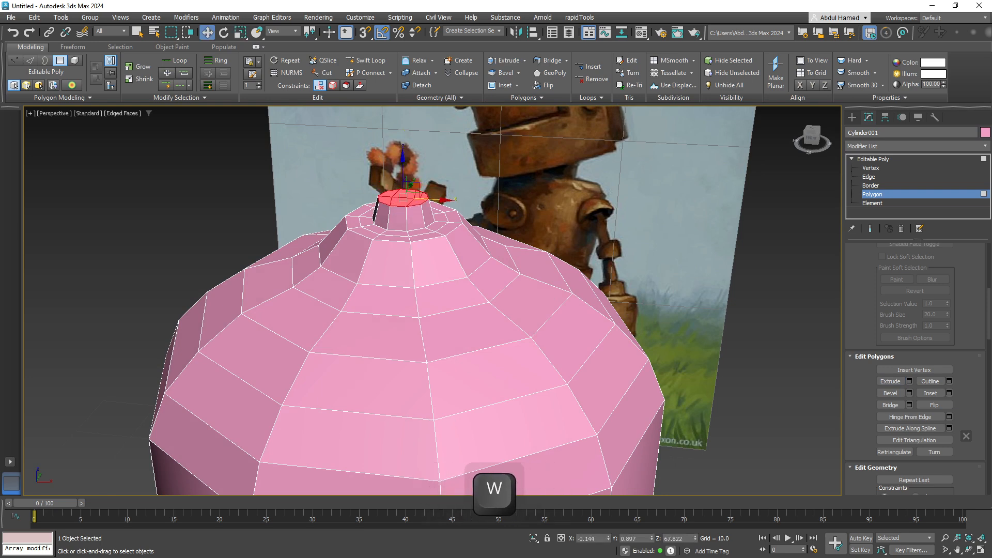
Select the edge loop around the base of the raised cap and lower it to about Z 62.82.
alt+middle_drag(432, 243, 423, 272)
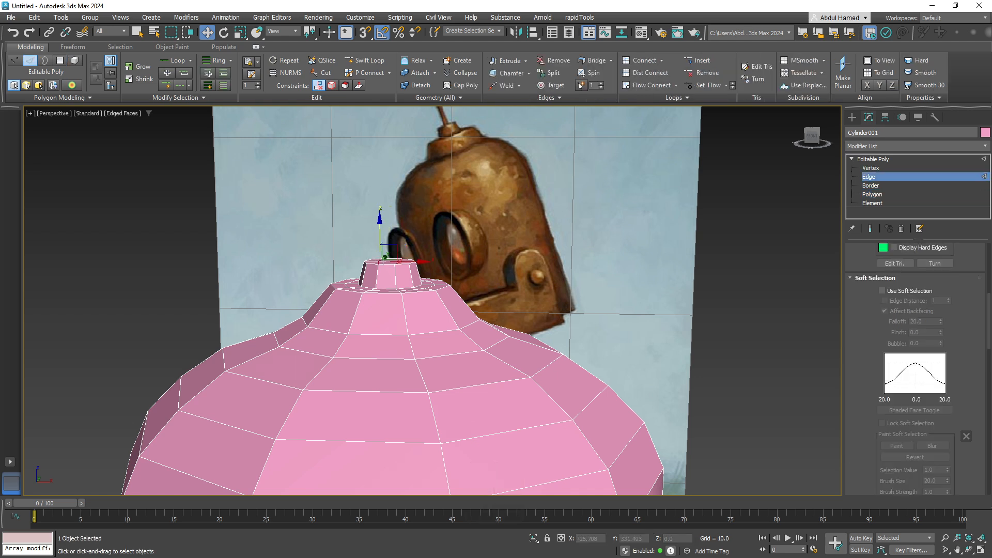
key(ctrl)
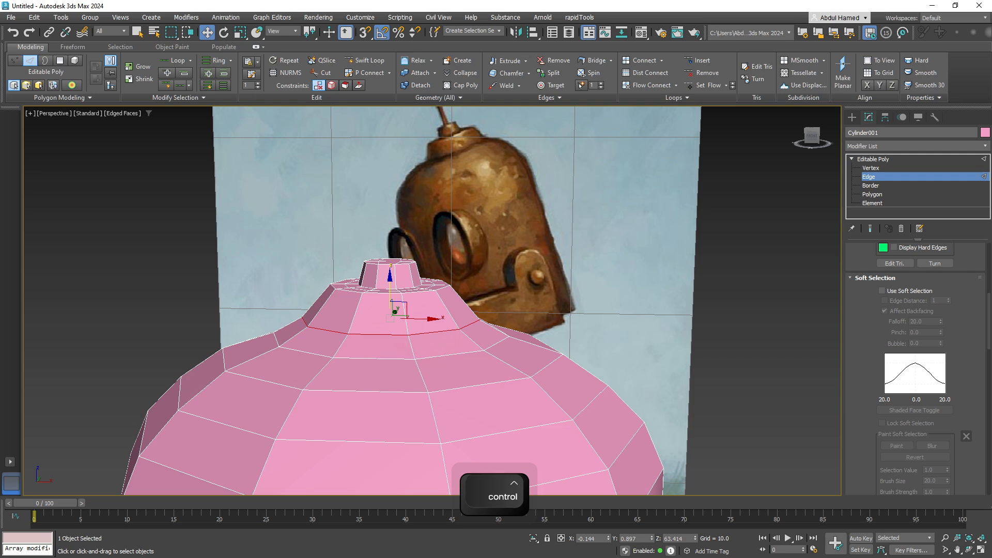
key(ctrl+w)
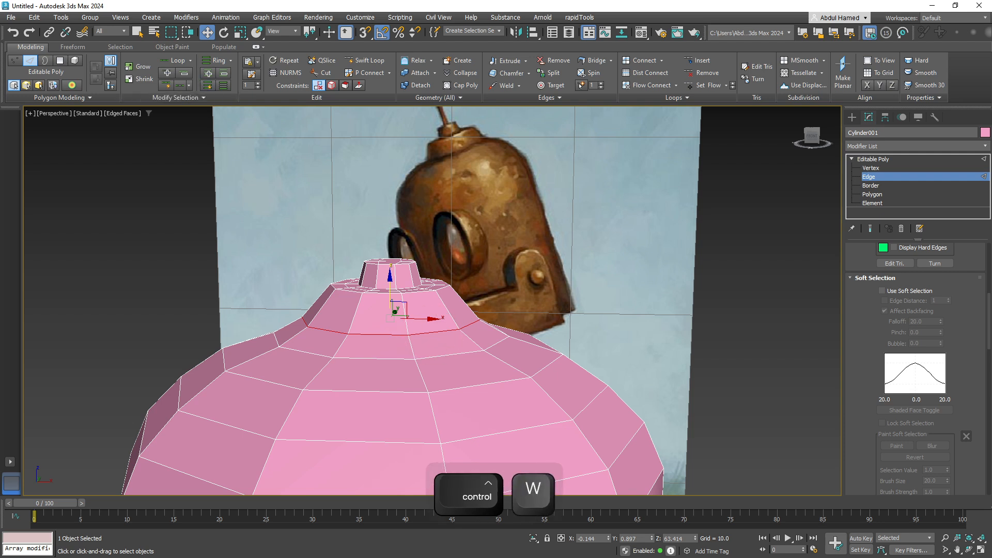
drag(390, 289, 390, 299)
Remove the middle edge loop on the flat ring around the knob together with its vertices.
alt+middle_drag(390, 299, 369, 321)
scroll(370, 322, up, 4)
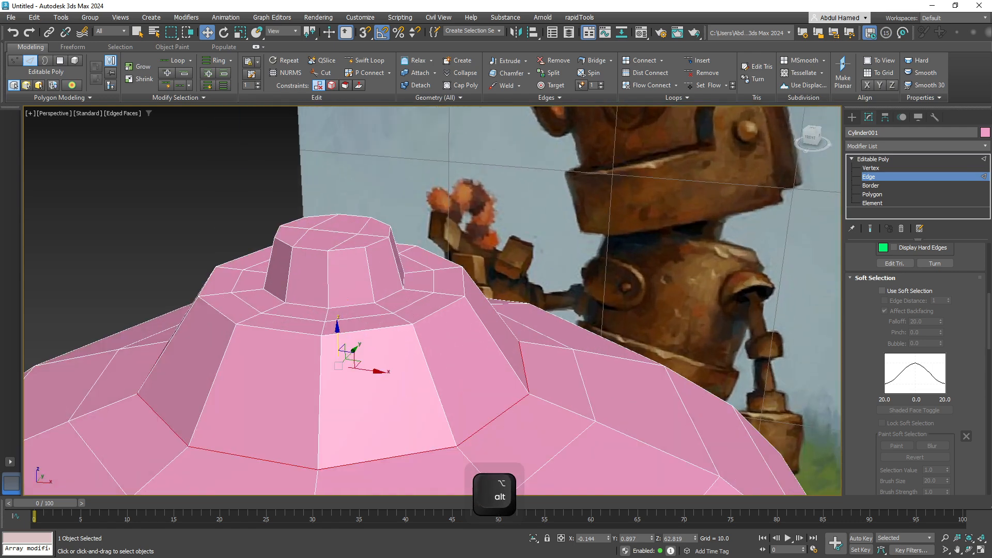
double_click(413, 304)
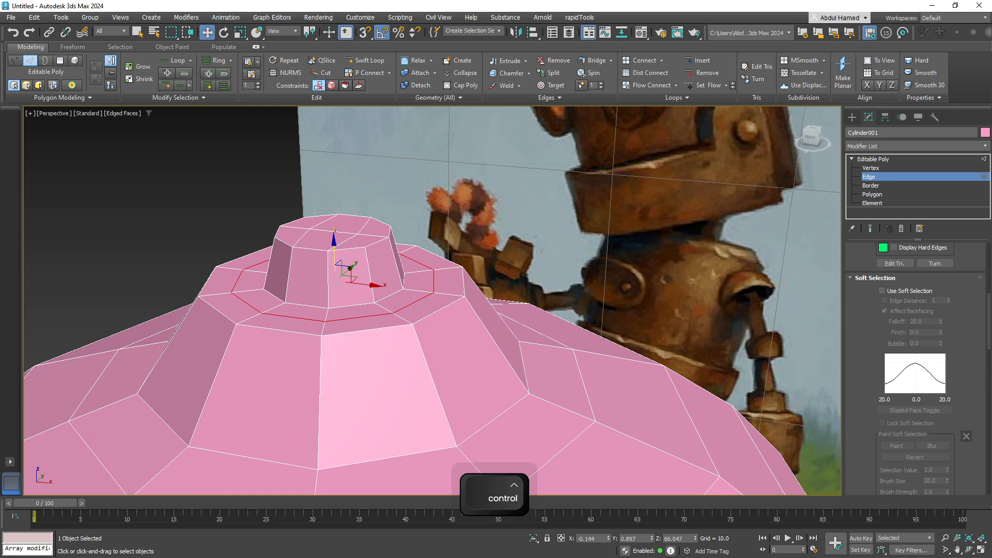
key(ctrl+BackSpace)
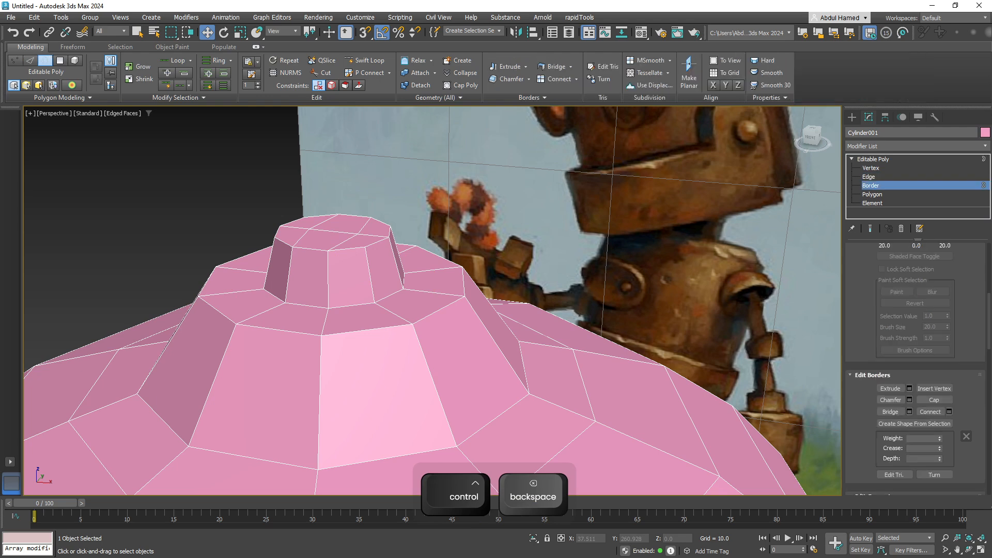
Select the edge loop around the cap's outer rim and scale it slightly outward.
double_click(367, 330)
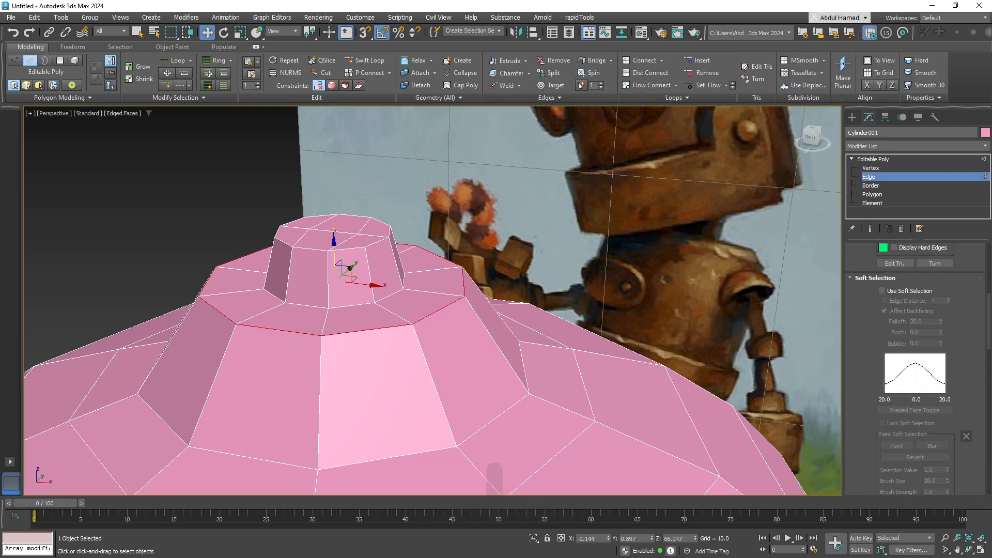
alt+middle_drag(367, 330, 366, 304)
middle_drag(366, 304, 364, 375)
scroll(537, 364, down, 5)
alt+middle_drag(538, 364, 528, 378)
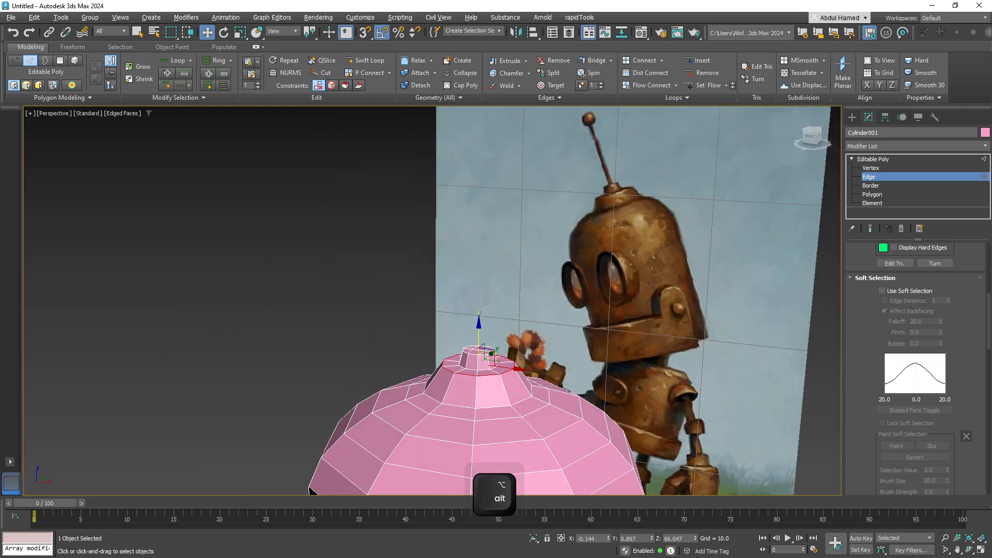
key(r)
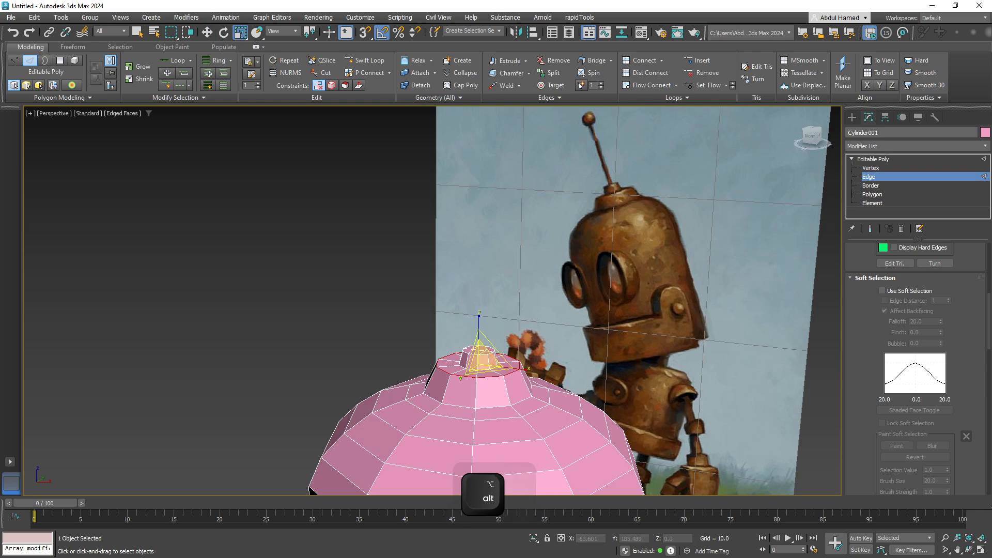
Select all vertices of the knob and the cap's rim and lower them together to about Z 65.84.
alt+middle_drag(310, 489, 316, 455)
click(871, 168)
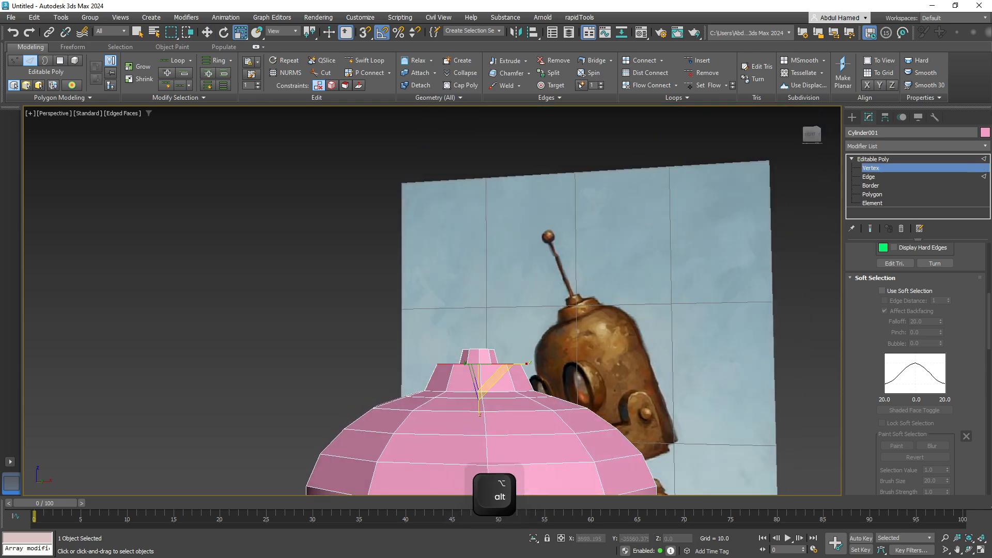
drag(417, 321, 575, 368)
key(w)
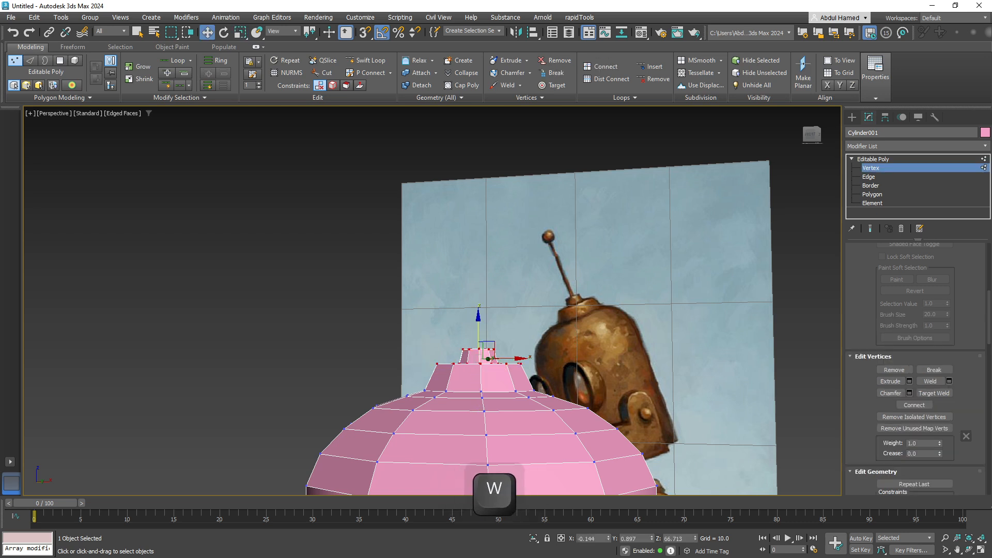
drag(478, 333, 478, 339)
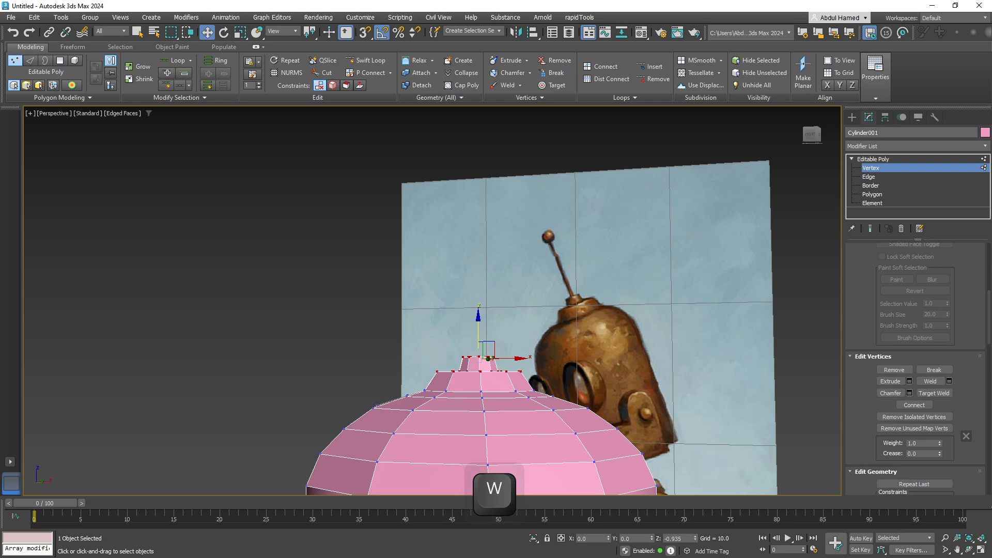
alt+middle_drag(480, 341, 483, 368)
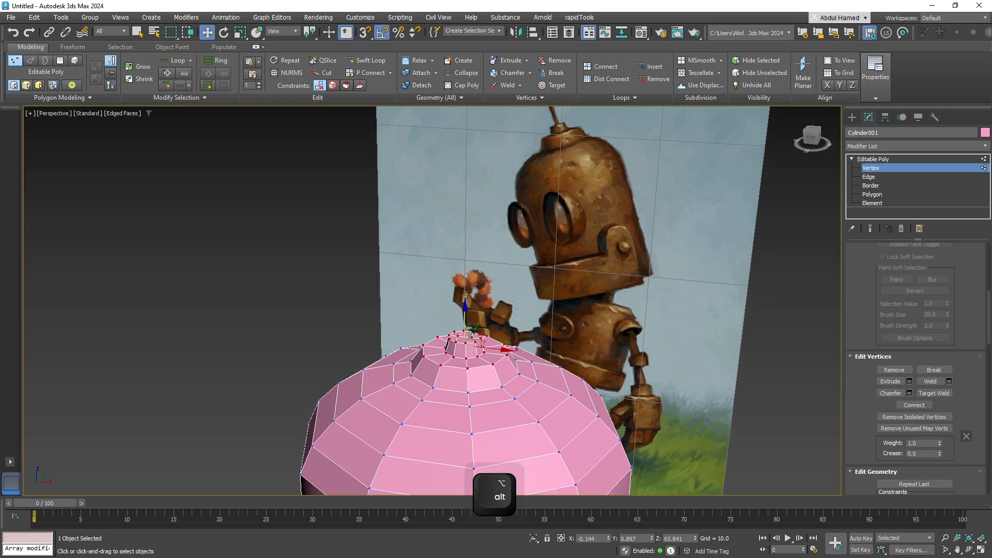
scroll(517, 336, down, 3)
scroll(517, 336, up, 7)
scroll(517, 310, down, 6)
scroll(517, 310, up, 4)
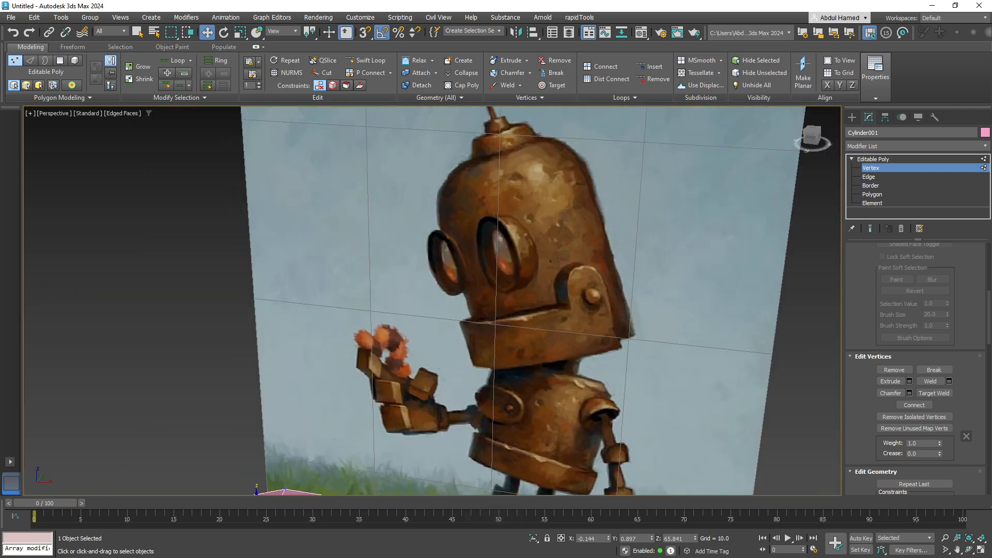
Switch to editing edges on the head, with the cap's outer-rim edge loop selected.
middle_drag(444, 403, 468, 199)
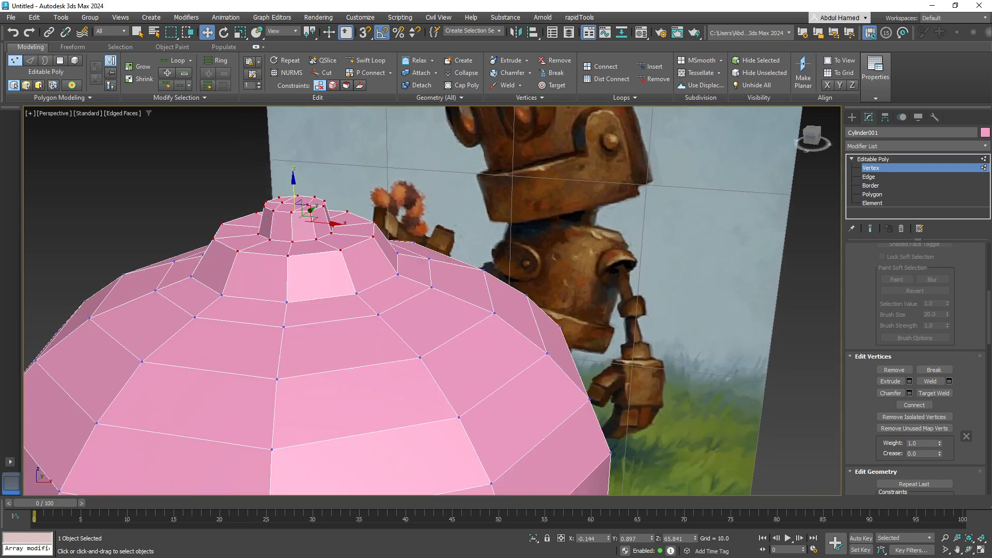
key(2)
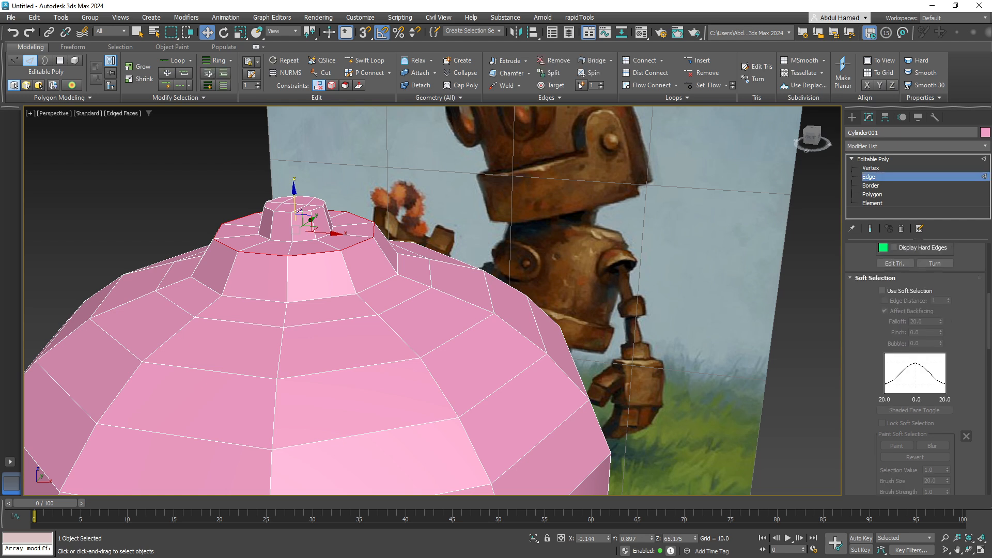
scroll(890, 336, down, 3)
scroll(890, 336, up, 6)
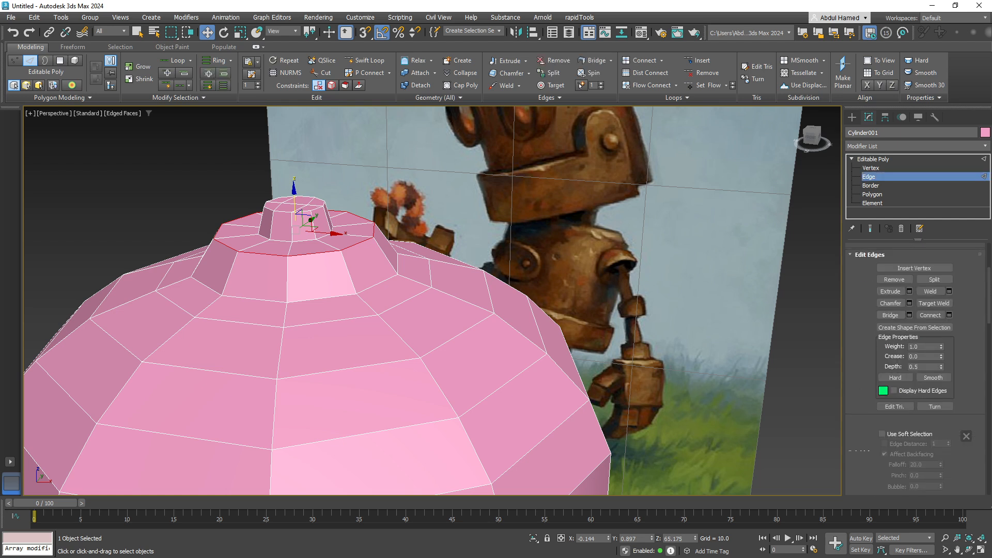
click(891, 315)
click(910, 304)
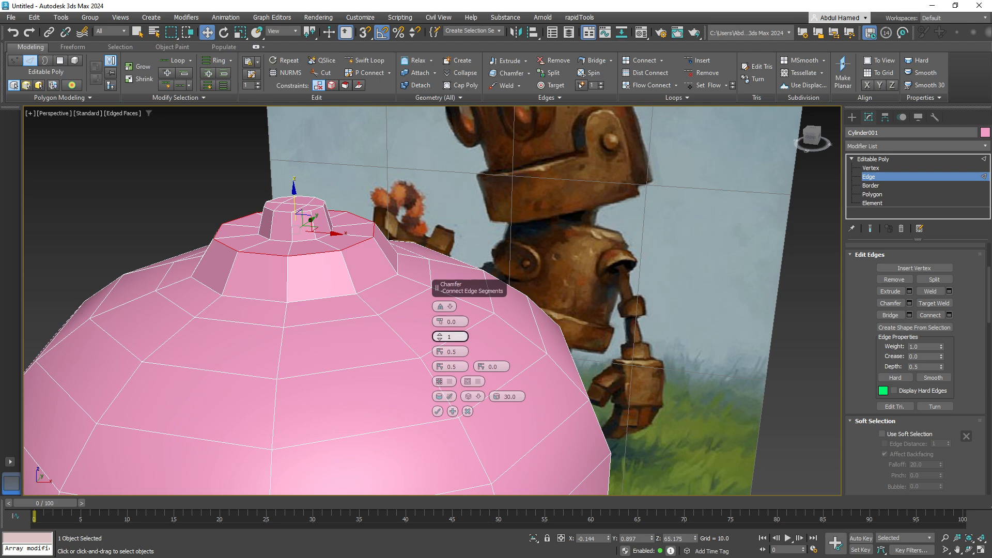
drag(439, 337, 440, 307)
key(ctrl+z)
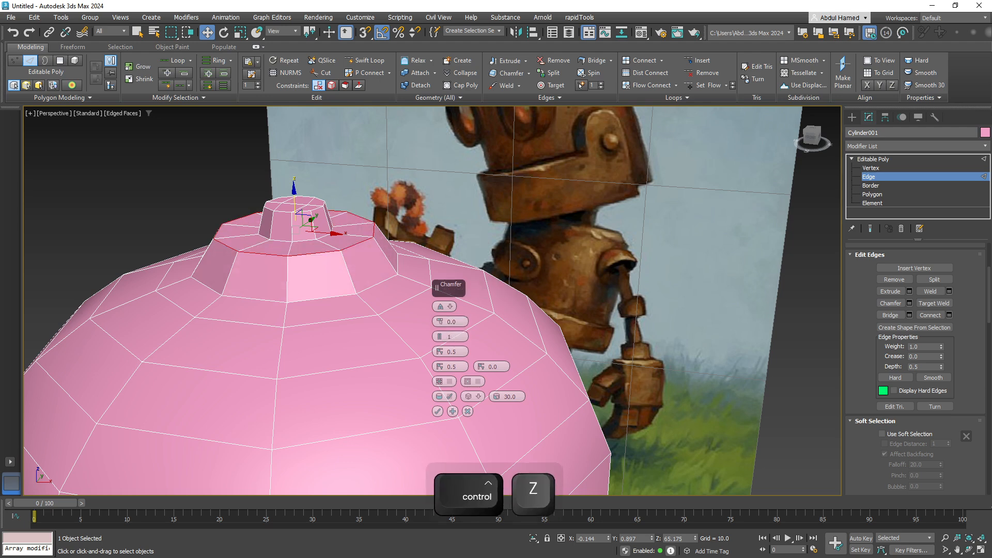
key(Escape)
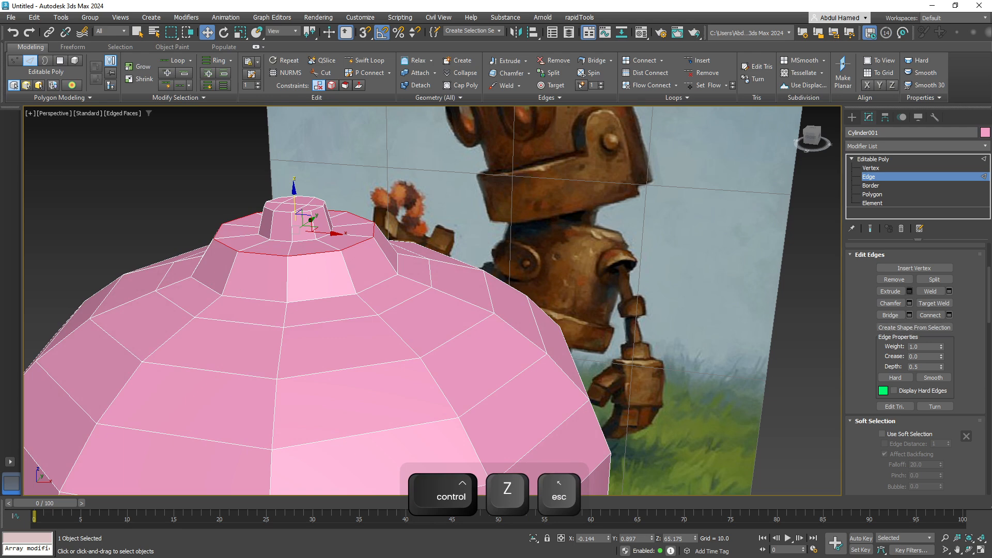
Chamfer the selected edge loop around the cap's outer rim by about 0.21.
click(909, 304)
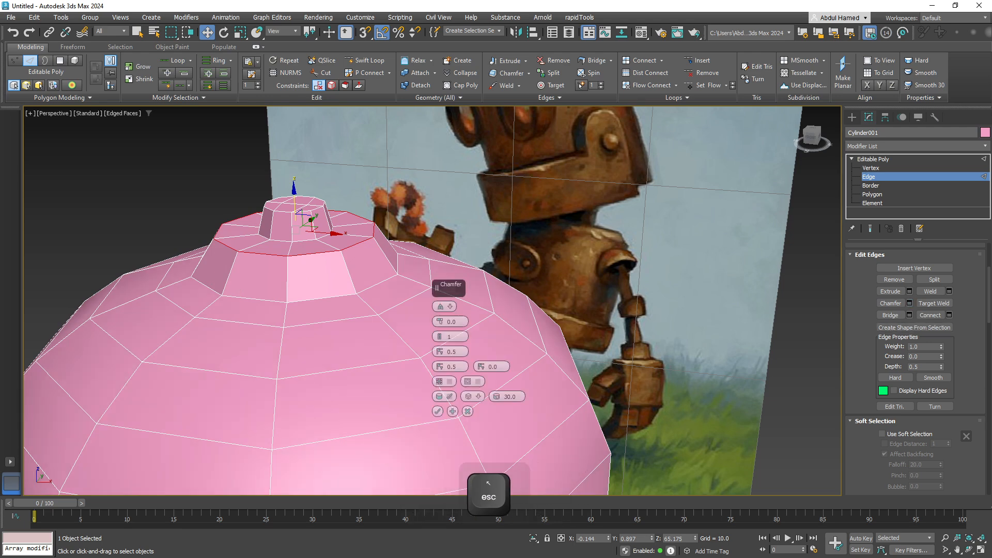
drag(440, 322, 440, 325)
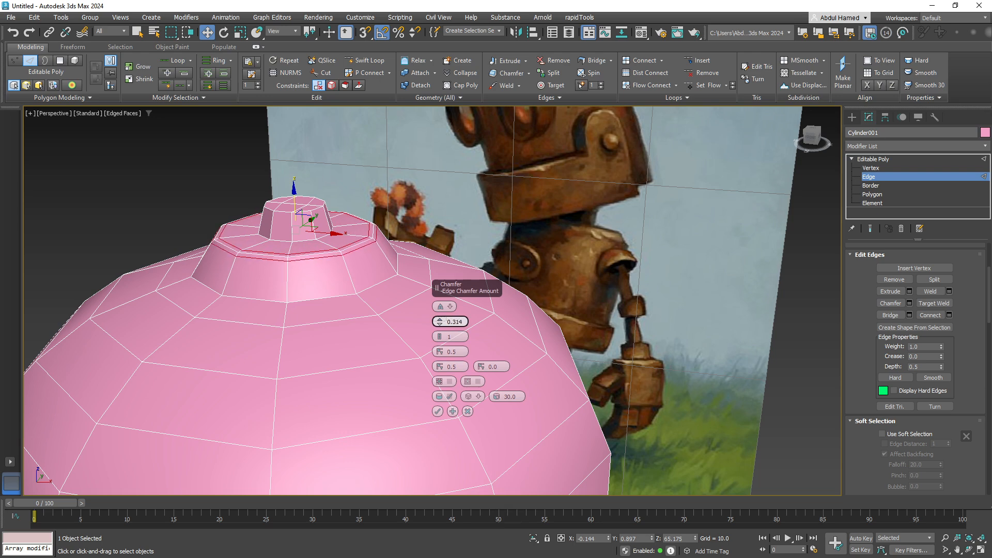
drag(440, 322, 440, 324)
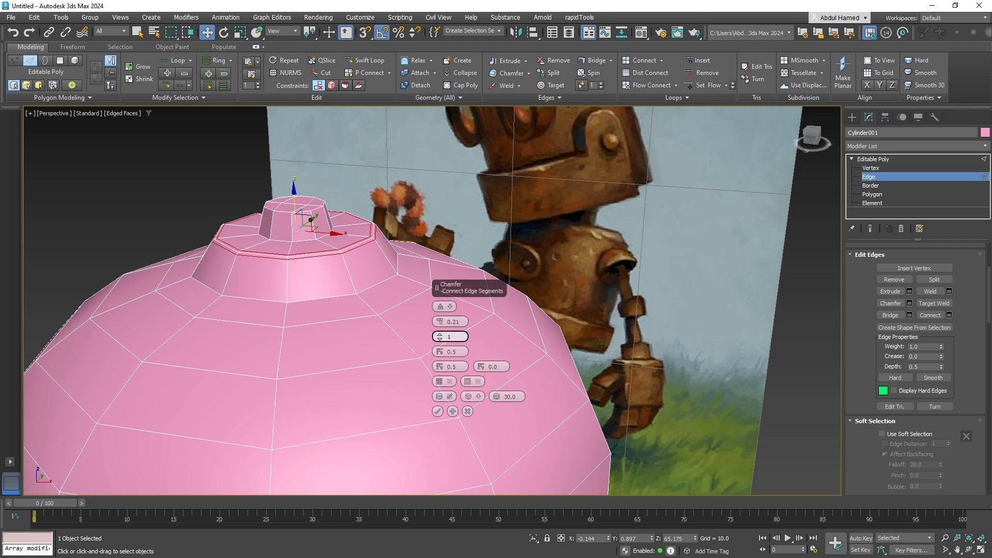
drag(440, 337, 440, 333)
click(440, 339)
click(440, 339)
click(438, 411)
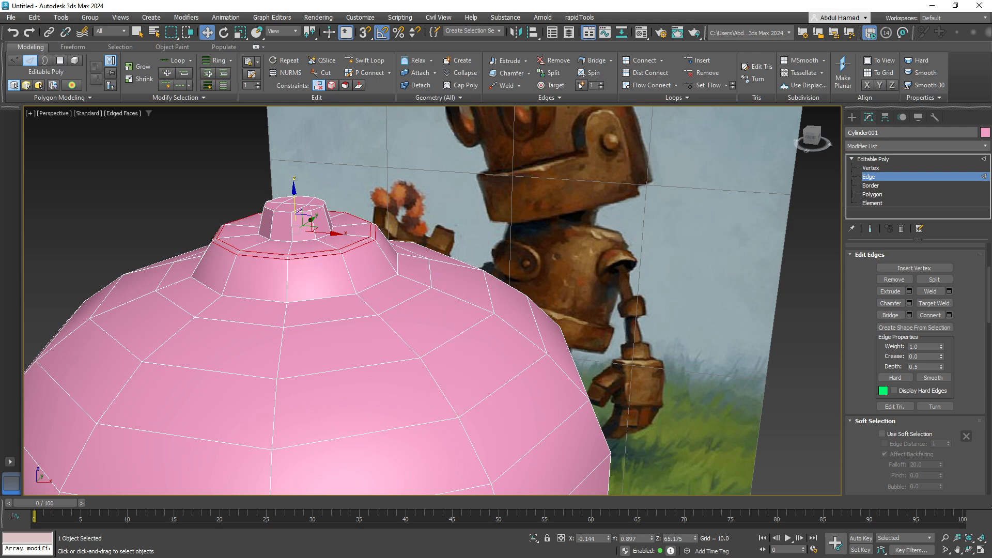
Examine the head's dome and cap from several angles against the robot painting.
click(370, 395)
scroll(371, 394, down, 7)
alt+middle_drag(370, 395, 370, 380)
alt+middle_drag(455, 424, 490, 445)
middle_drag(490, 444, 496, 345)
scroll(493, 339, down, 3)
alt+middle_drag(472, 263, 474, 262)
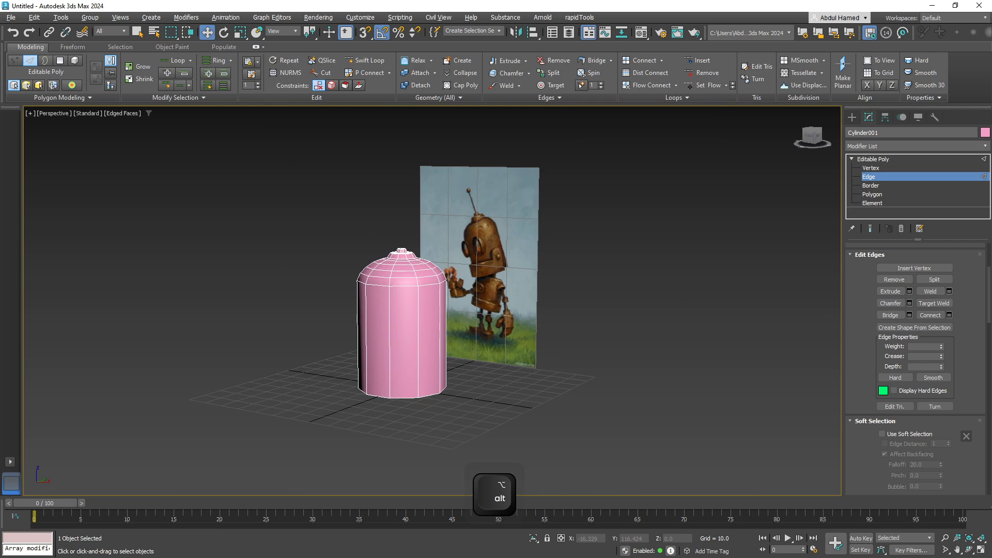
scroll(475, 262, up, 5)
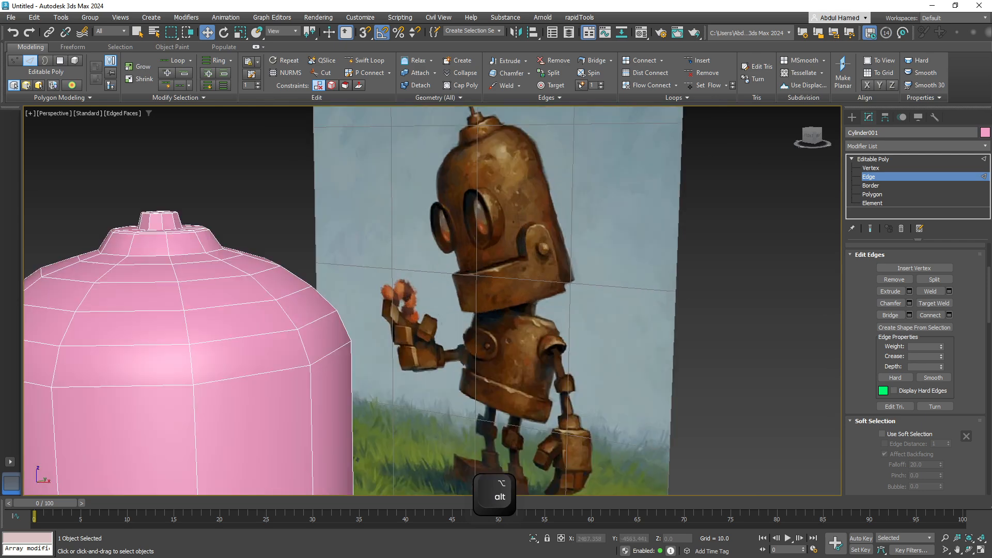
middle_drag(408, 243, 557, 238)
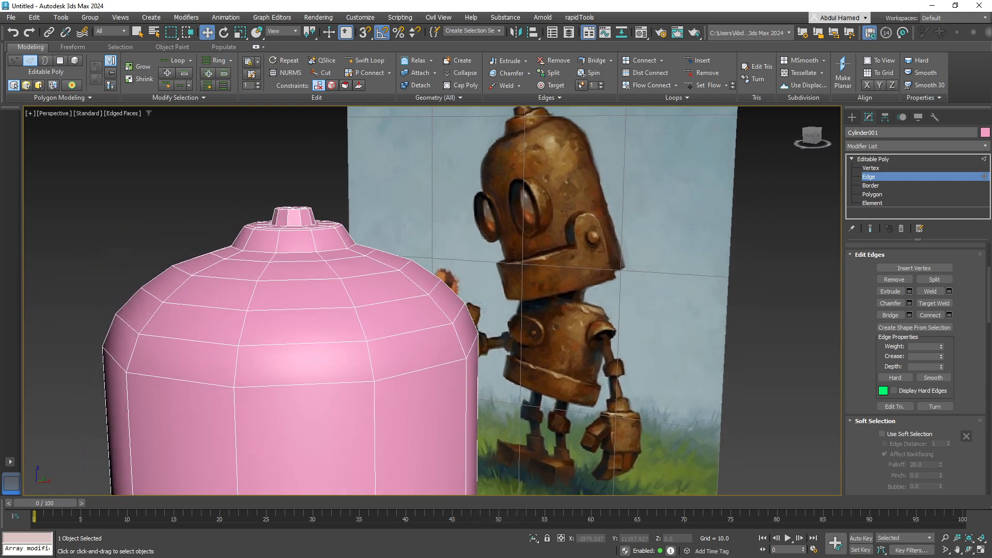
mouse_move(434, 248)
alt+middle_down()
mouse_move(450, 347)
mouse_move(417, 279)
mouse_move(434, 266)
mouse_move(423, 263)
alt+middle_up()
scroll(443, 330, down, 4)
scroll(433, 266, up, 5)
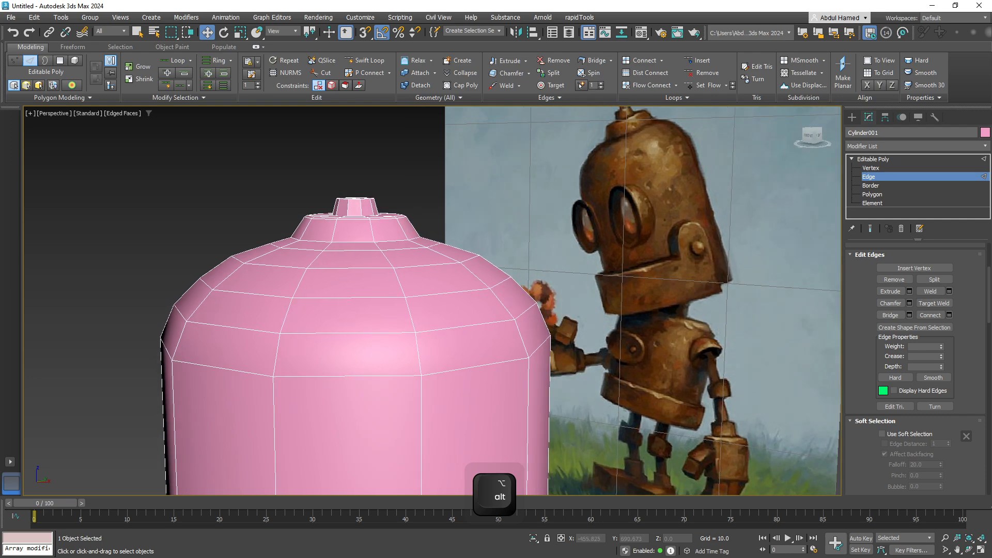
Remove the two dome edge loops closest below the cap's base, together with their vertices.
double_click(403, 249)
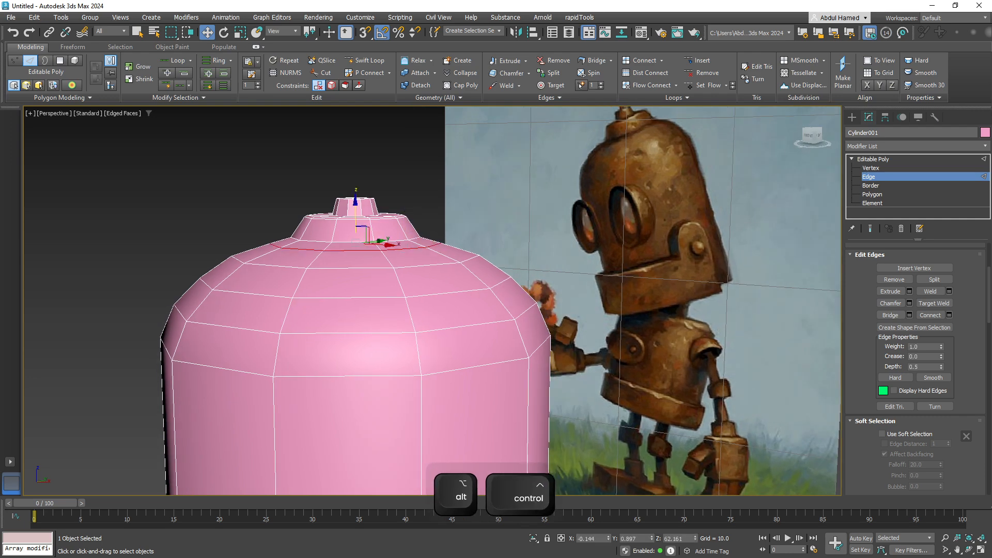
ctrl+double_click(446, 293)
key(ctrl+BackSpace)
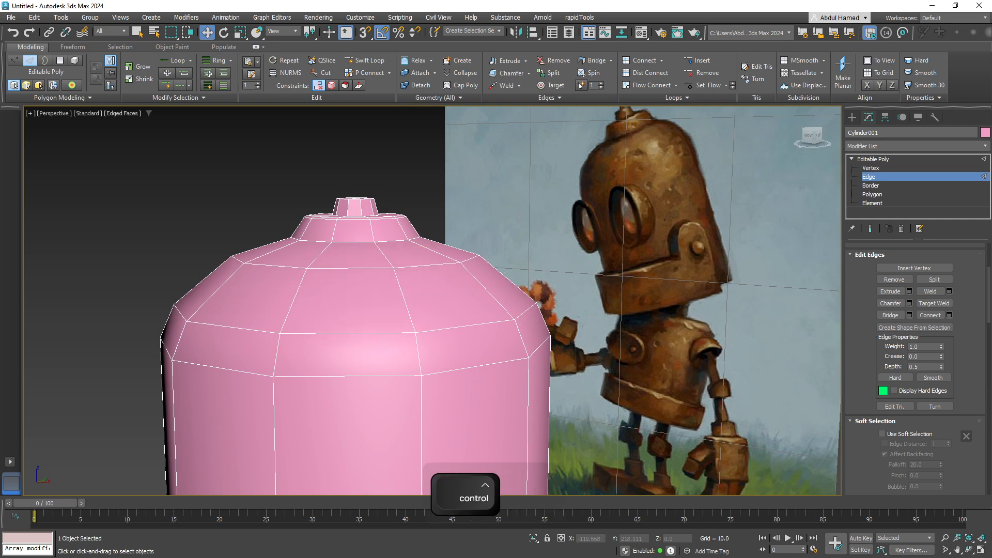
key(ctrl+z)
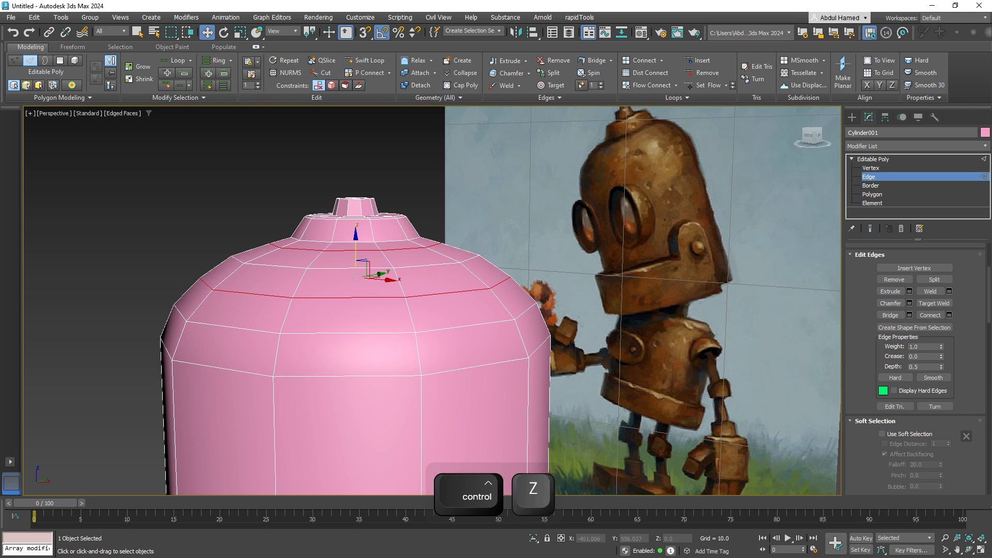
key(ctrl+z)
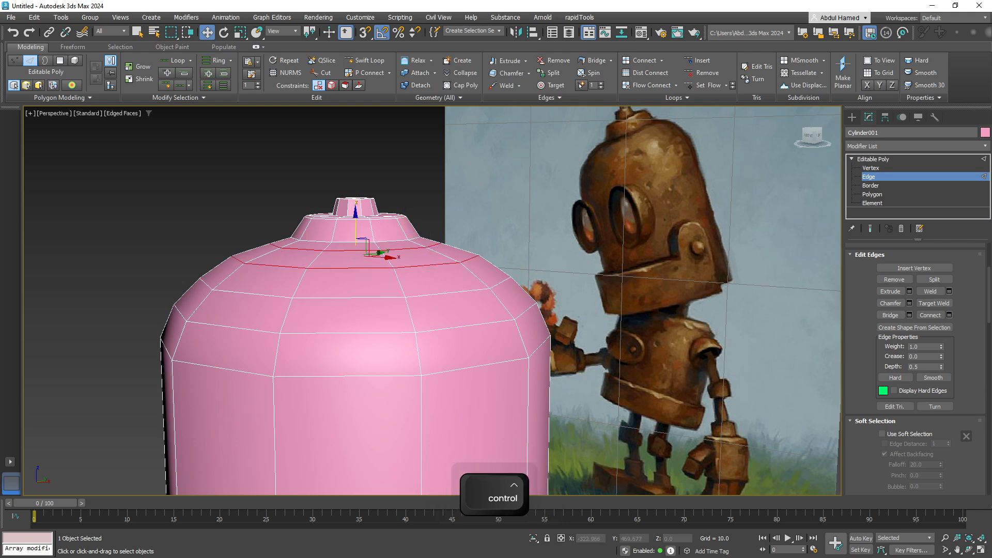
key(ctrl+BackSpace)
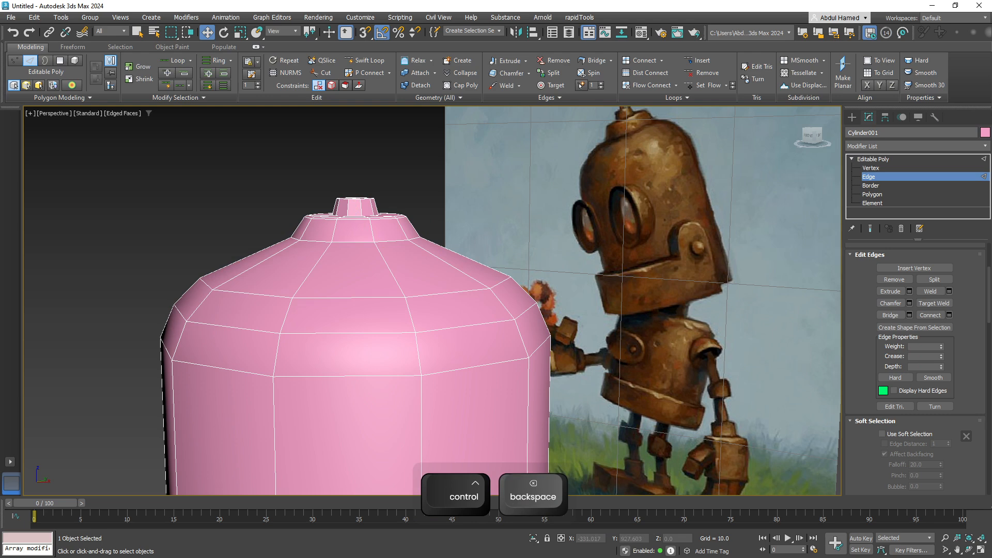
With see-through display on, select all vertices of the knob and cap down to its base and lower them by about 1.4.
alt+middle_drag(434, 300, 496, 293)
key(1)
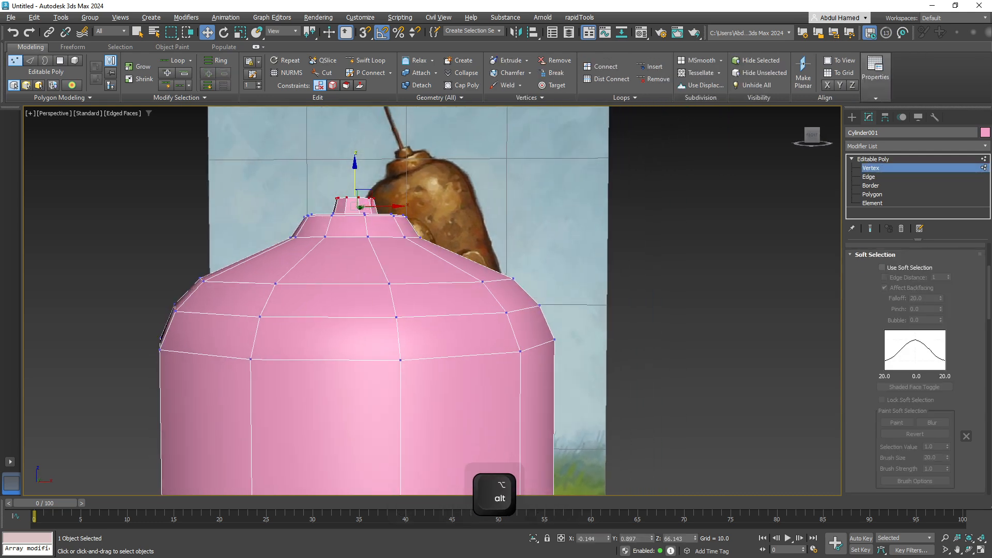
key(alt+x)
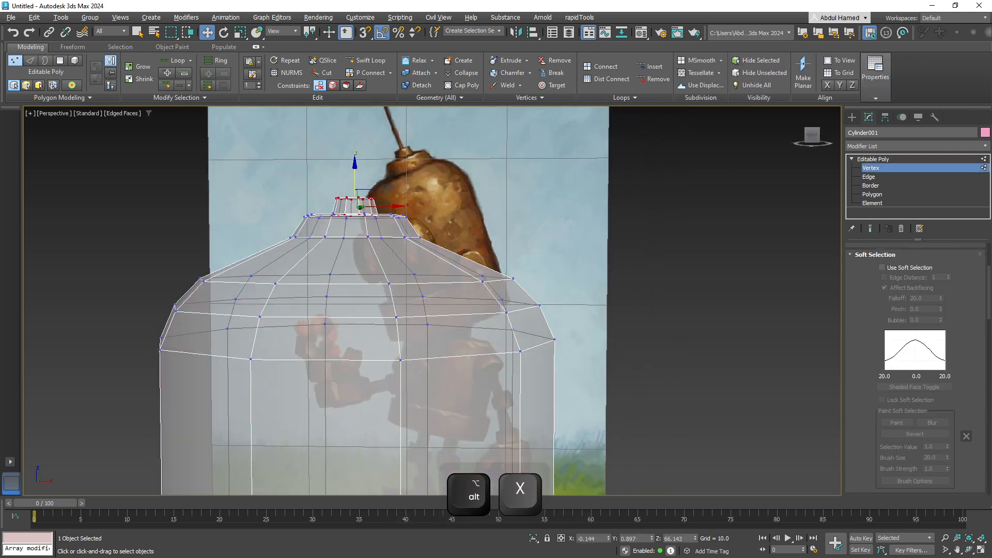
key(alt+x)
key(alt+x)
alt+drag(474, 175, 419, 189)
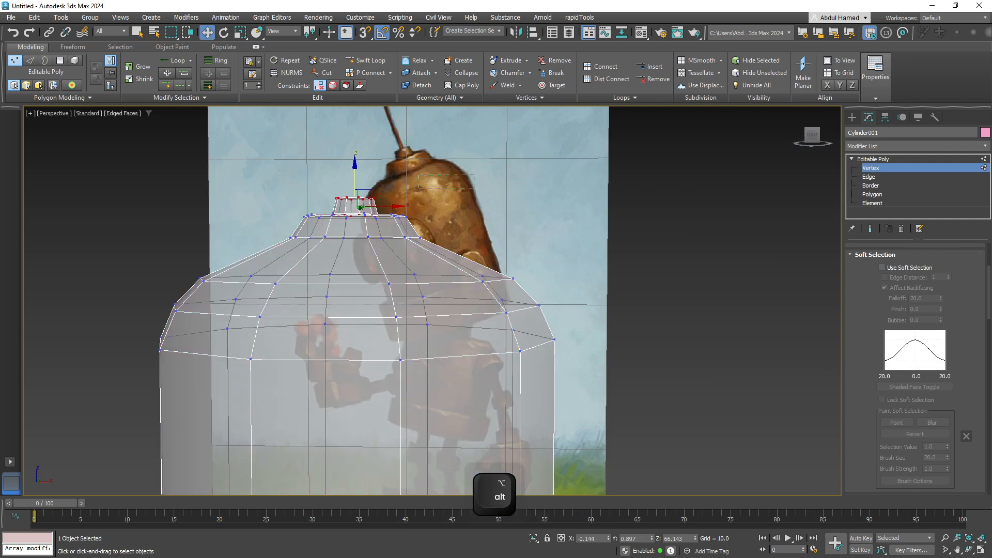
drag(270, 246, 270, 246)
key(w)
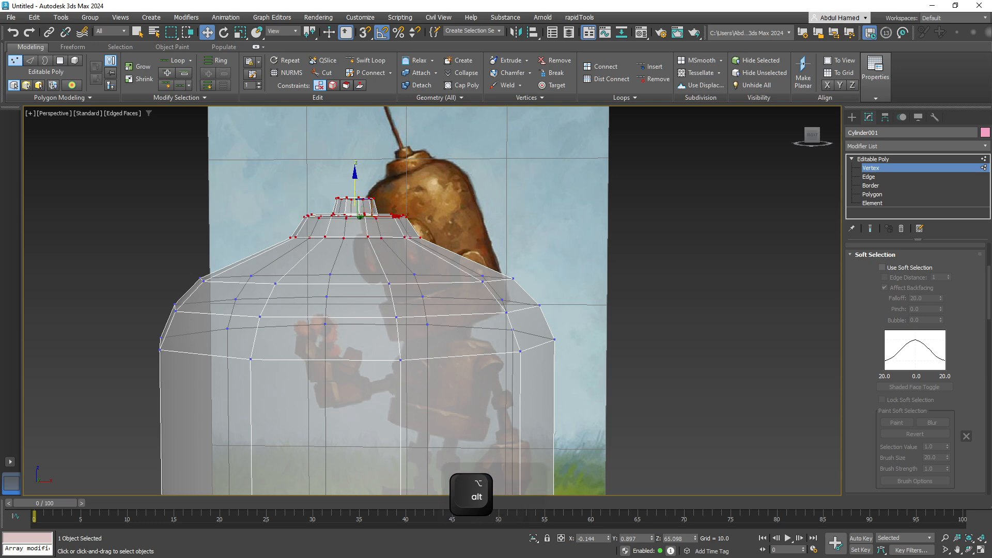
drag(355, 180, 355, 196)
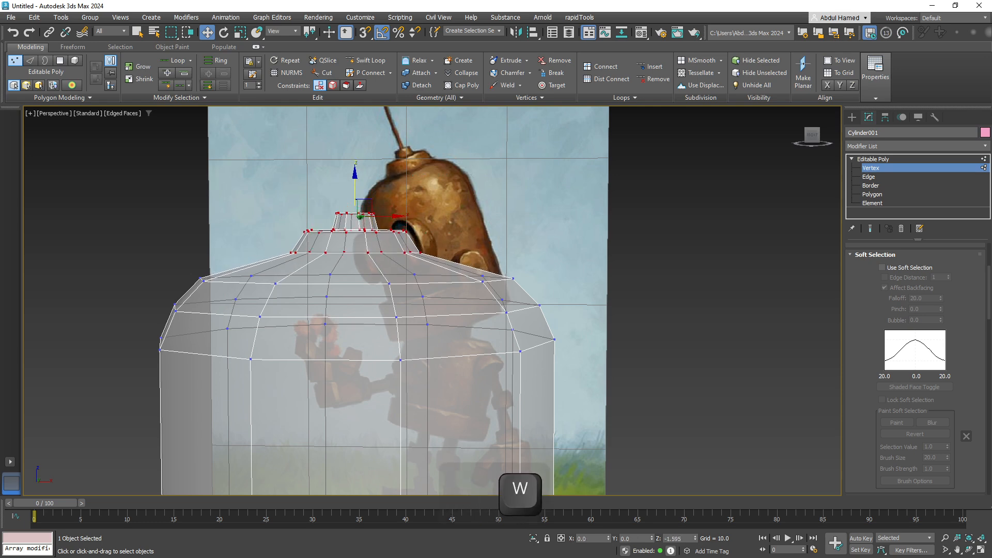
Scale the selected cap and knob vertices vertically to about 143%.
alt+middle_drag(357, 199, 361, 223)
key(r)
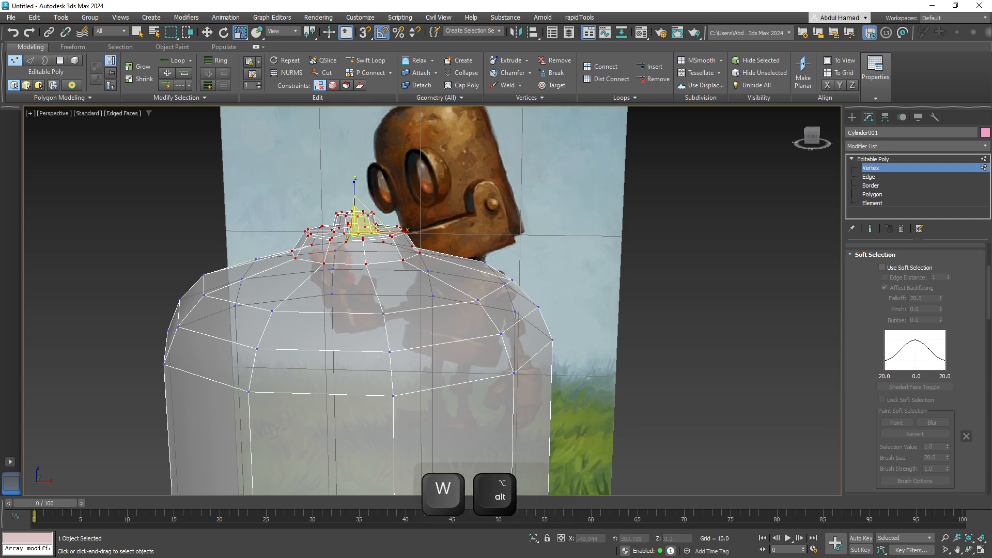
drag(368, 235, 368, 214)
middle_drag(364, 222, 377, 192)
scroll(366, 201, down, 2)
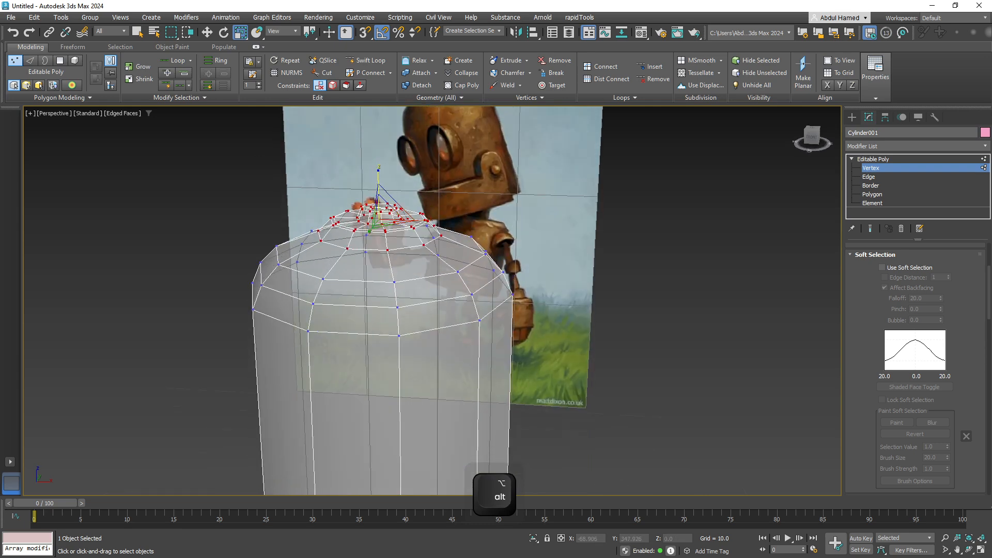
drag(378, 189, 378, 167)
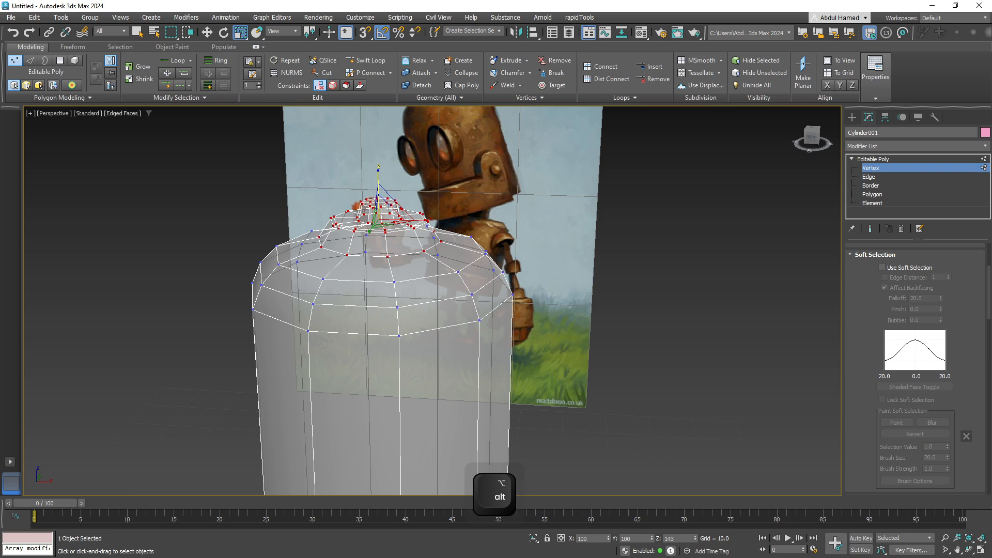
Deselect the cap's base ring and raise the knob and rim vertices slightly to about Z 64.93.
alt+middle_drag(387, 211, 325, 173)
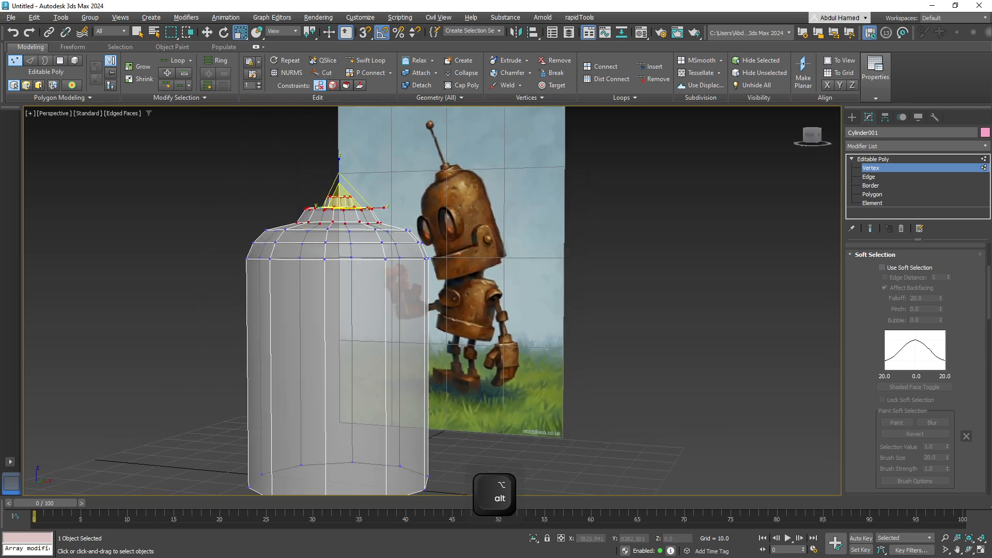
scroll(339, 186, up, 3)
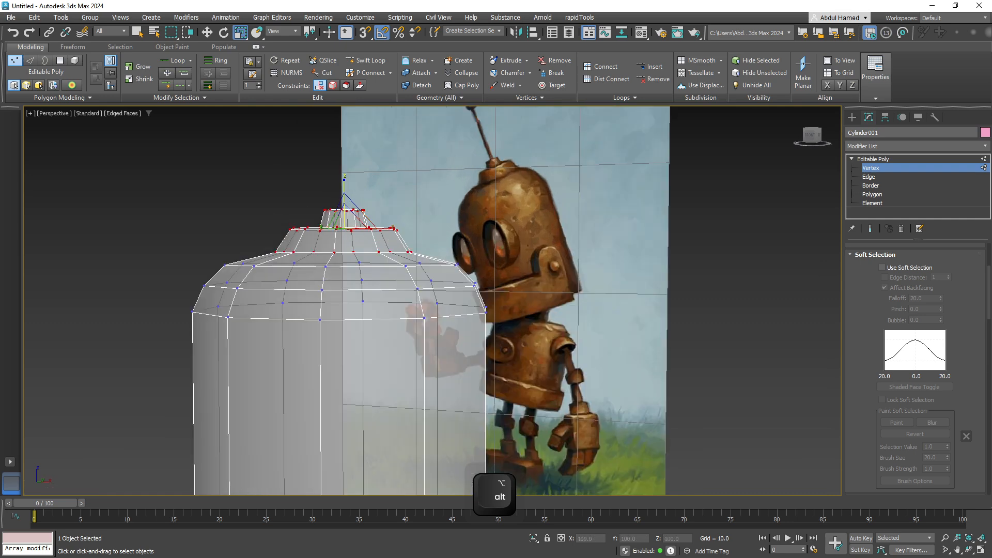
alt+middle_drag(346, 217, 326, 217)
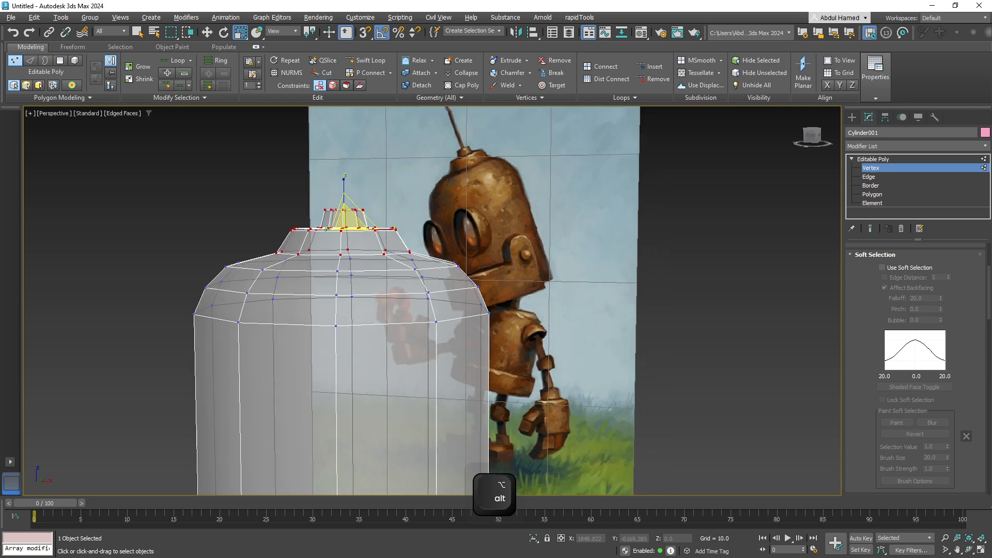
alt+middle_drag(342, 217, 331, 211)
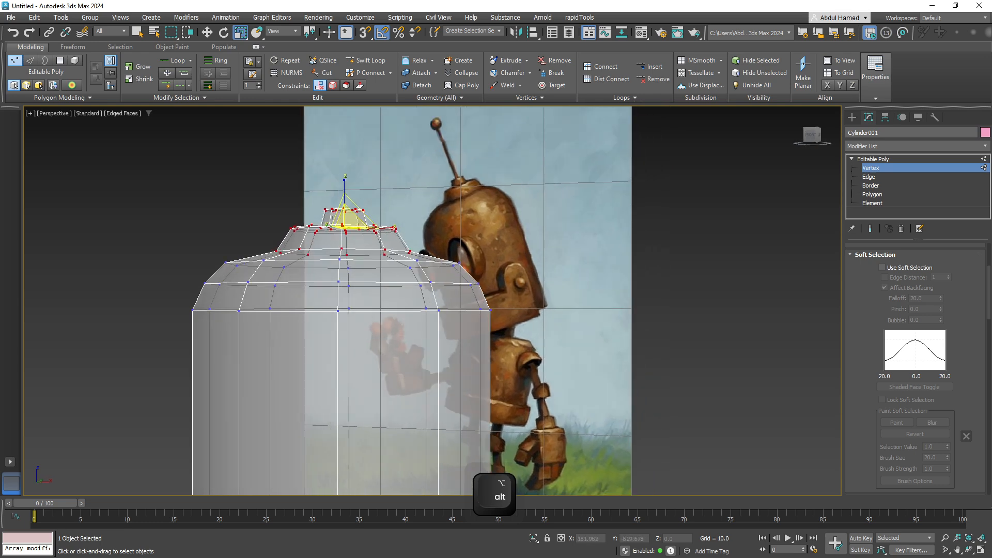
click(341, 248)
drag(426, 237, 427, 236)
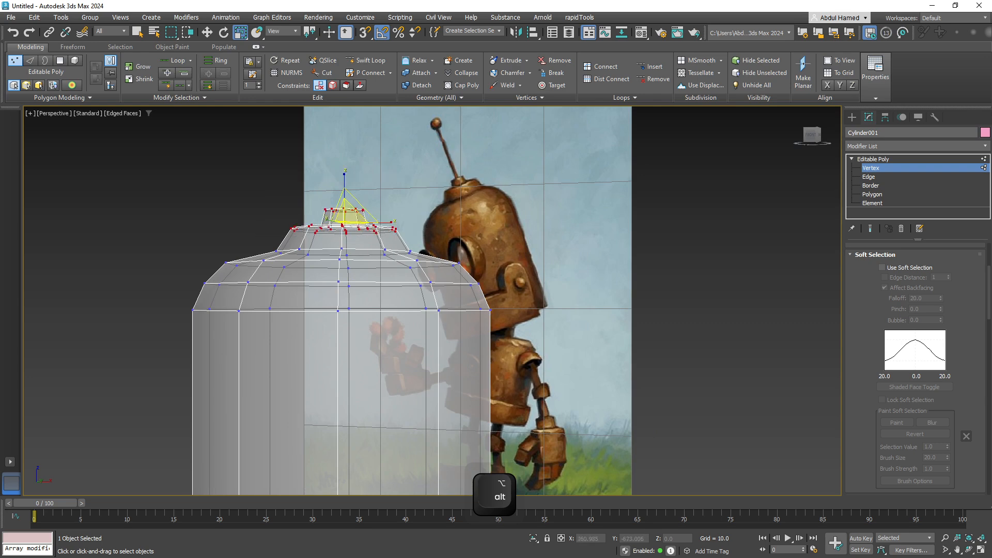
key(w)
drag(344, 181, 344, 183)
alt+middle_drag(344, 183, 339, 201)
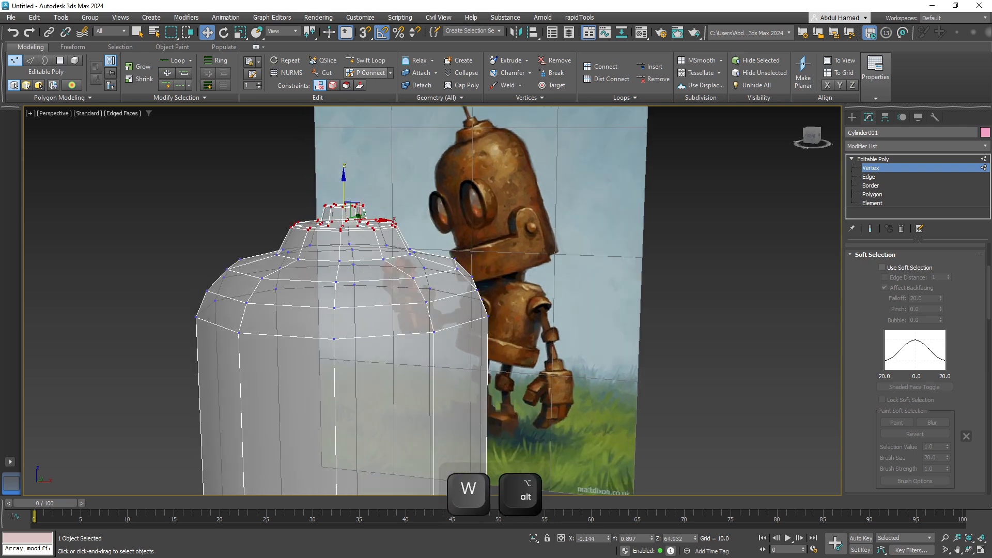
Insert a new edge loop around the dome just below the cap's base with Swift Loop.
click(365, 61)
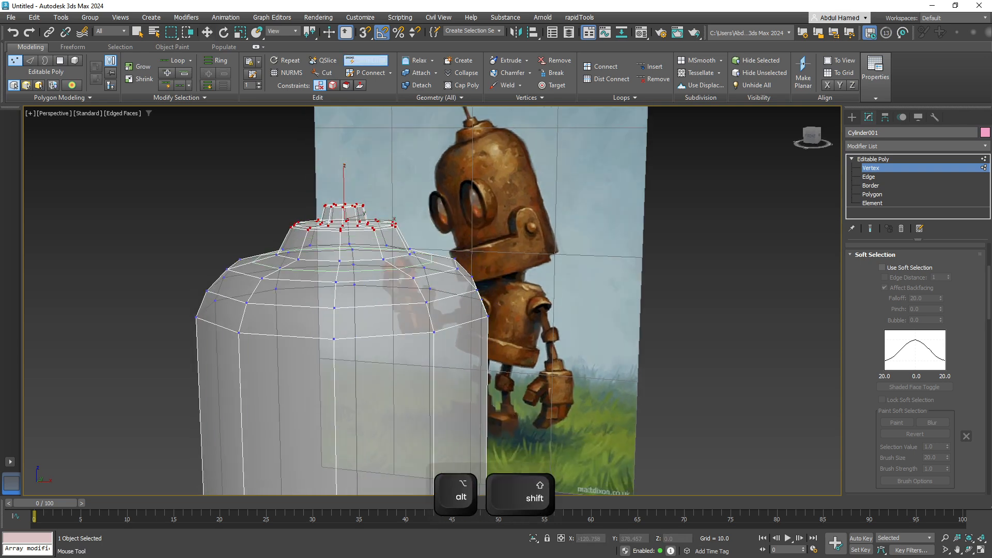
alt+shift+click(339, 271)
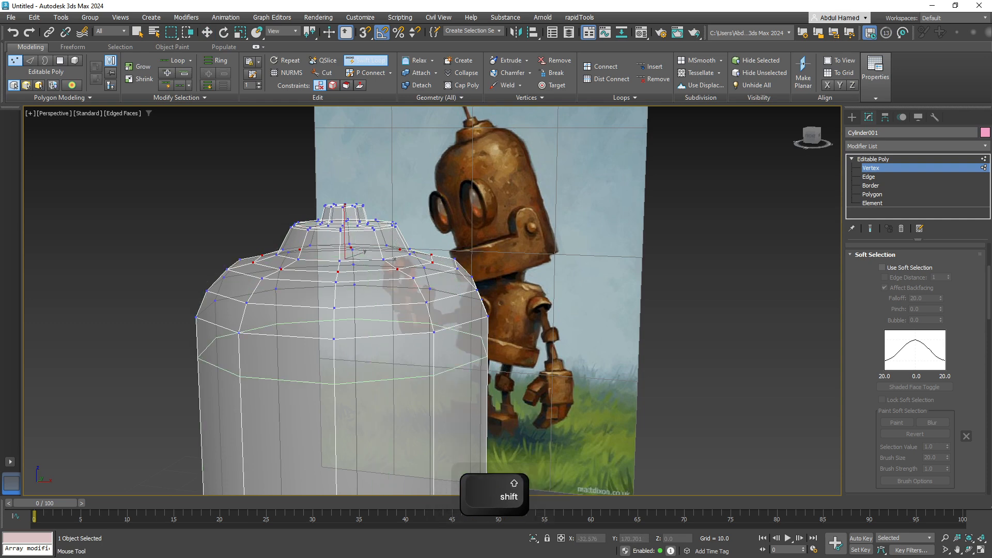
Turn off the head's see-through display and leave vertex editing.
scroll(362, 356, down, 5)
alt+middle_drag(362, 357, 349, 325)
key(alt+x)
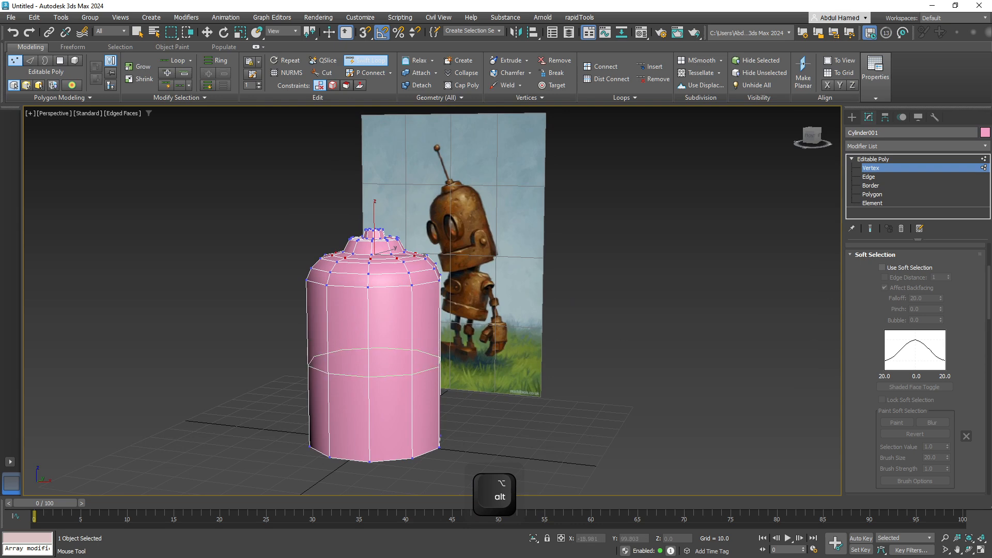
key(alt+q)
mouse_move(370, 380)
middle_down()
mouse_move(323, 380)
mouse_move(306, 368)
mouse_move(387, 374)
middle_up()
key(1)
Try raising the whole head vertically, and undo the move.
drag(357, 415, 356, 384)
key(ctrl+z)
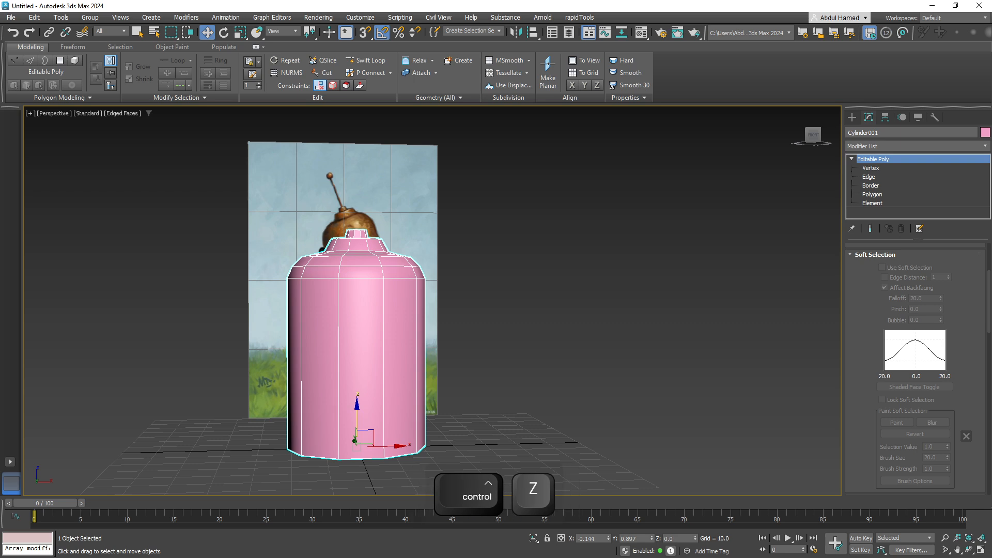
middle_drag(356, 384, 399, 402)
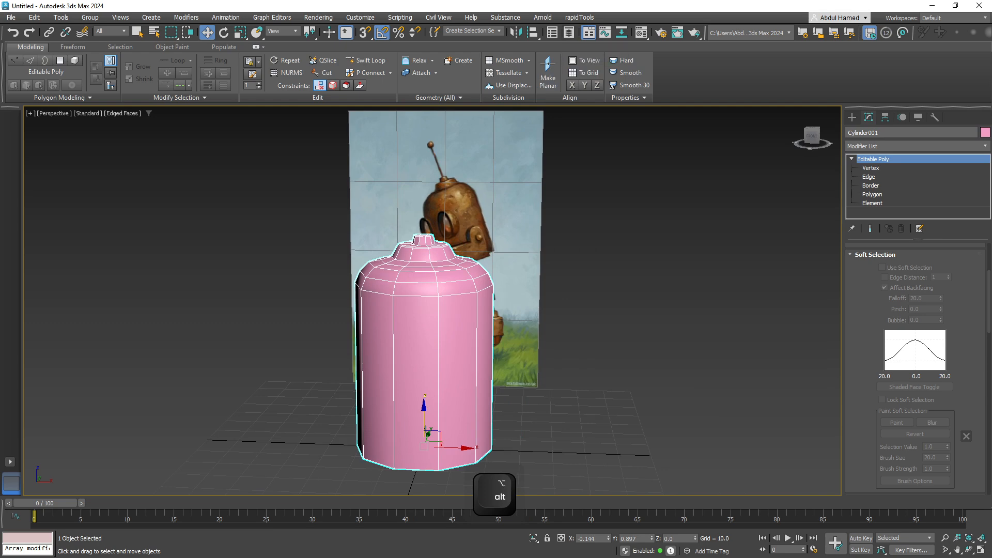
Deselect the head and unfreeze the reference plane Plane001 in the Layer Explorer.
click(522, 172)
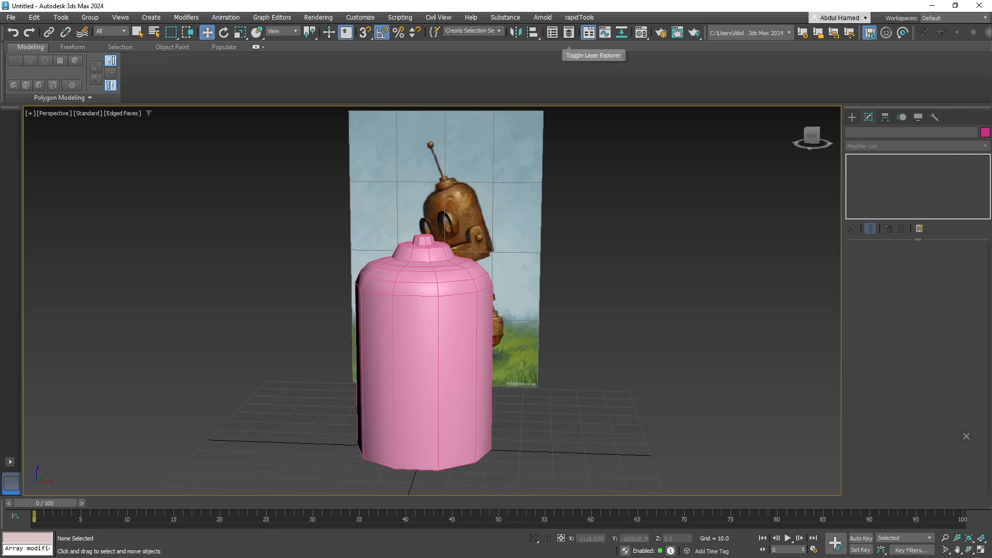
click(570, 32)
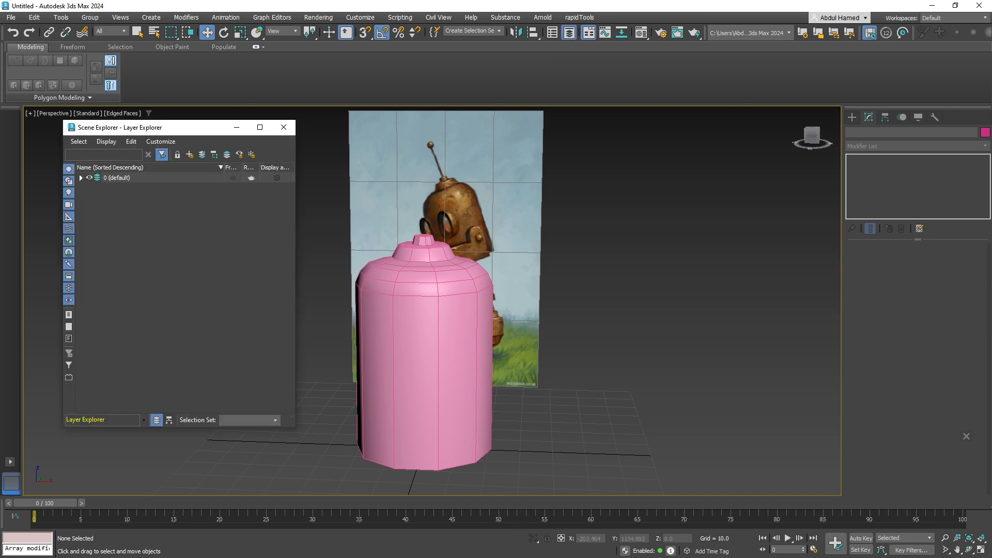
click(81, 177)
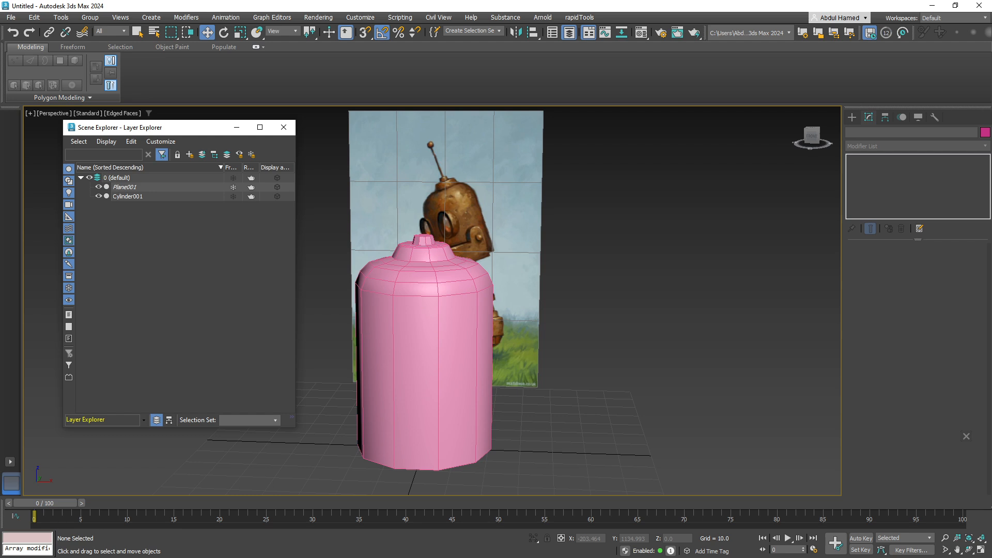
click(234, 187)
middle_drag(464, 253, 517, 286)
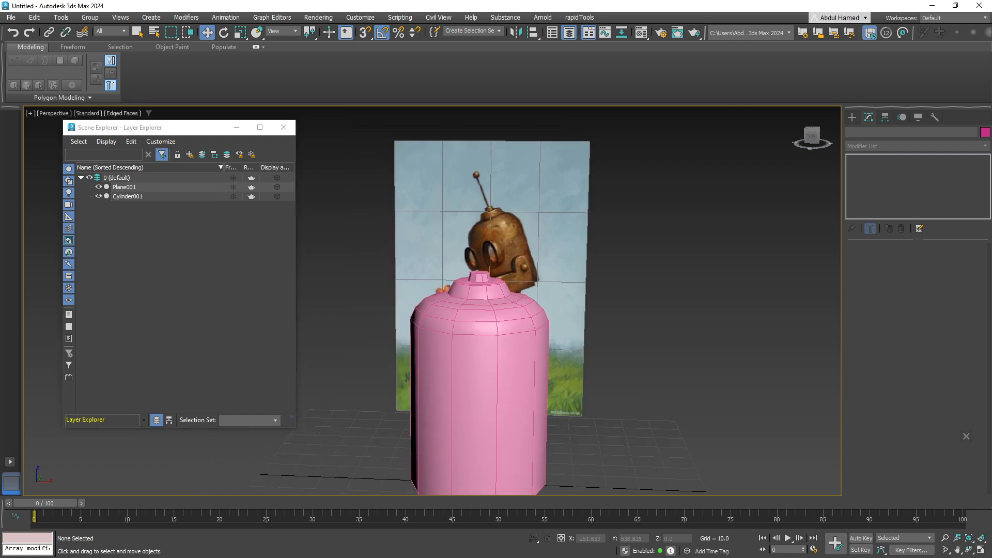
Move the painting reference plane along the X axis to about X -78.1, clear of the head.
click(443, 226)
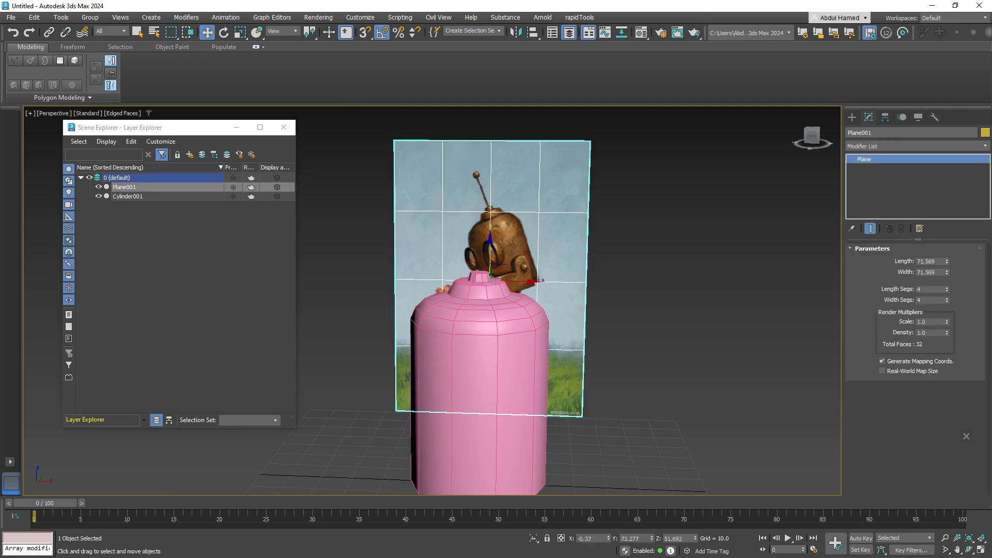
drag(519, 281, 314, 279)
middle_drag(284, 277, 419, 247)
Freeze the reference plane Plane001, close the Layer Explorer and clear the selection.
click(233, 187)
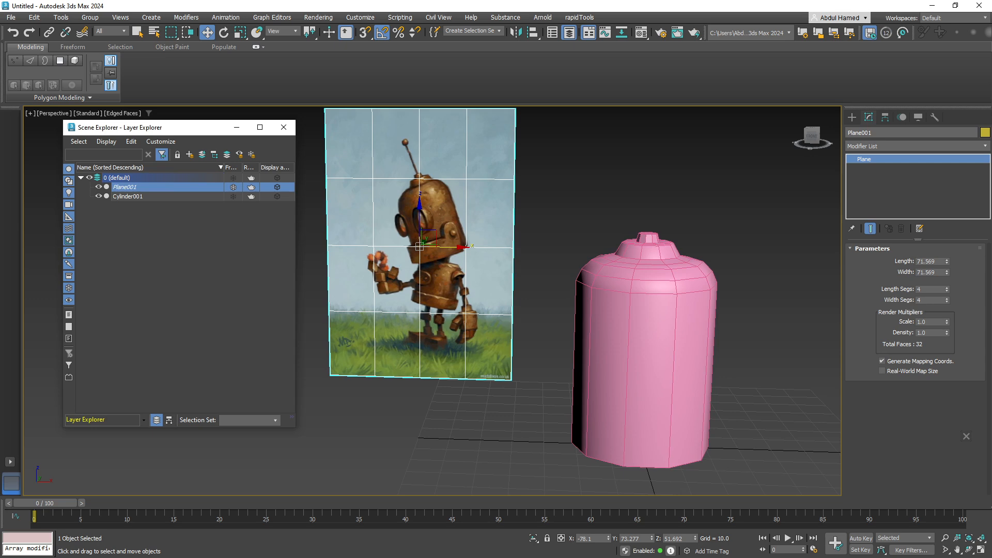
click(284, 127)
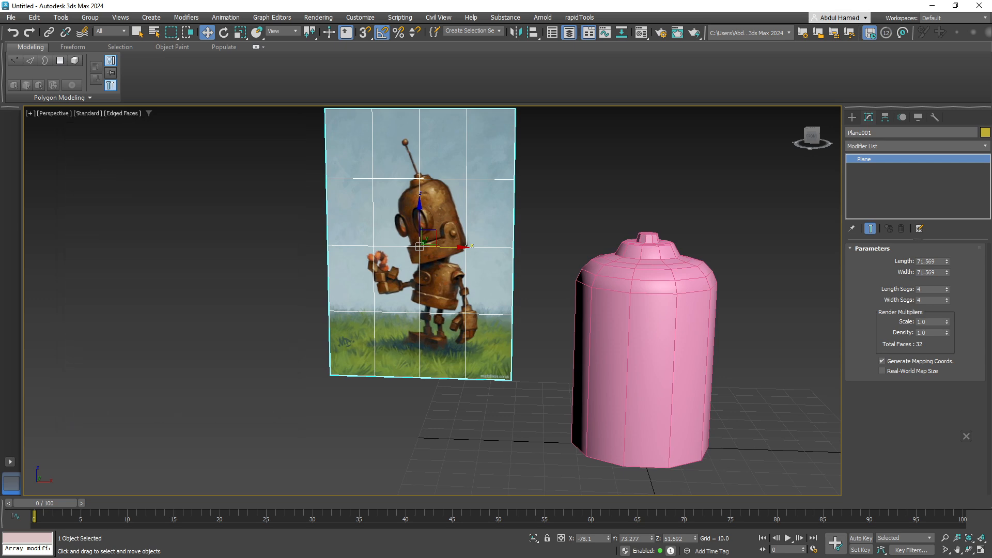
middle_drag(454, 259, 356, 255)
click(364, 195)
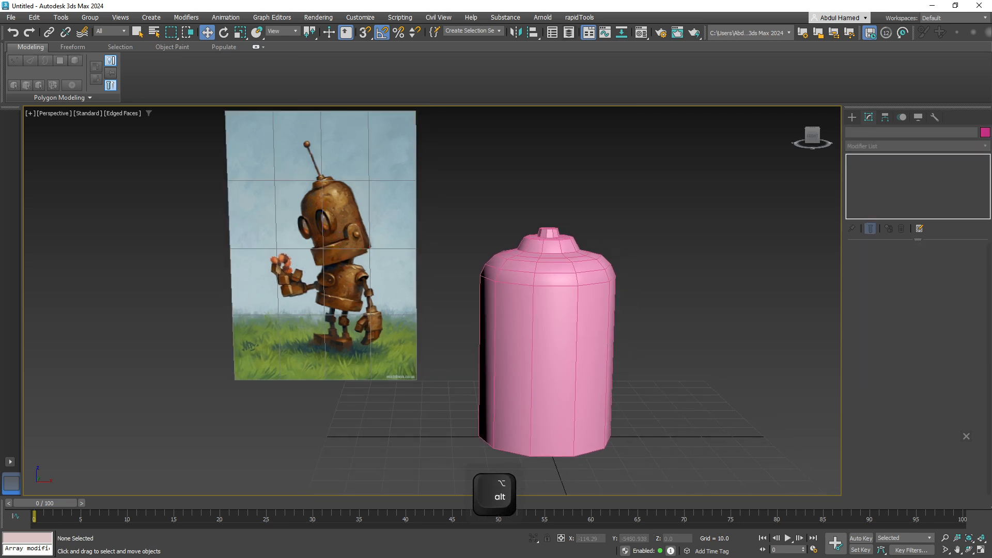
Select the frozen Plane001 through the Layer Explorer and reduce its length and width segments to 1 each.
click(570, 33)
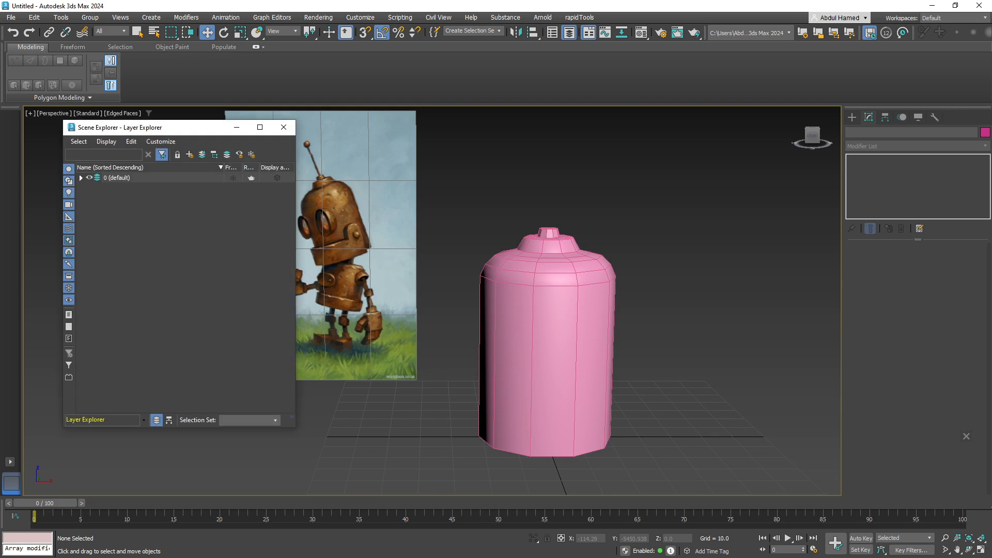
click(80, 178)
click(125, 186)
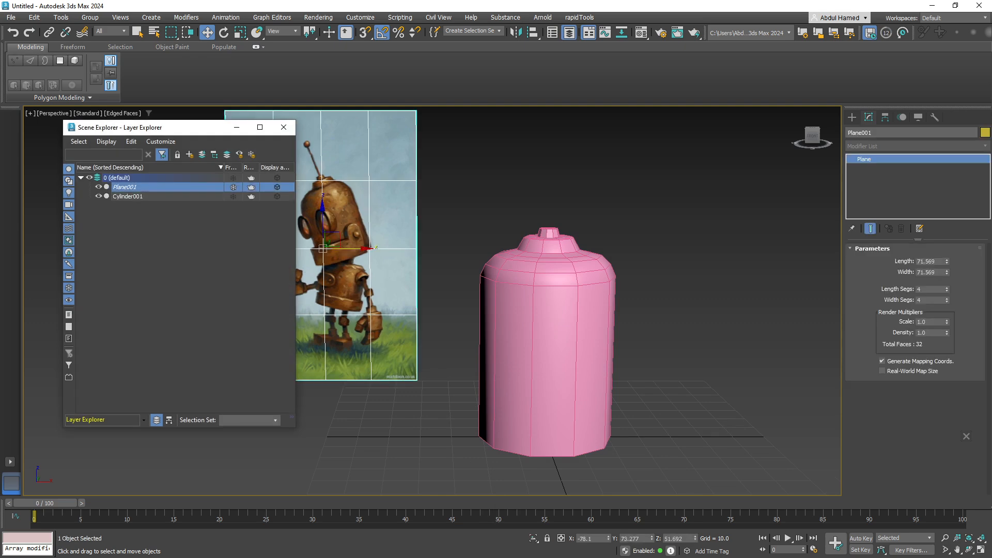
right_click(947, 300)
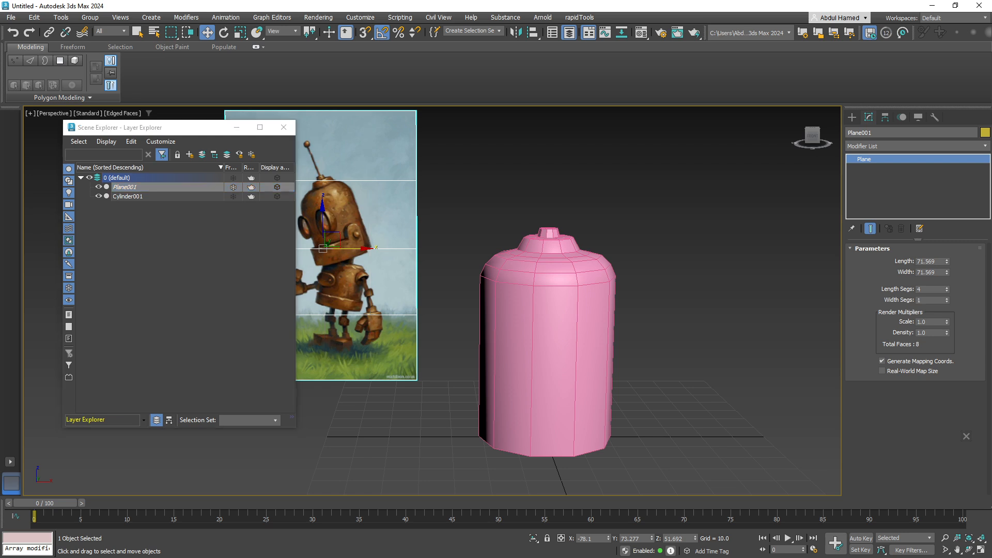
right_click(947, 289)
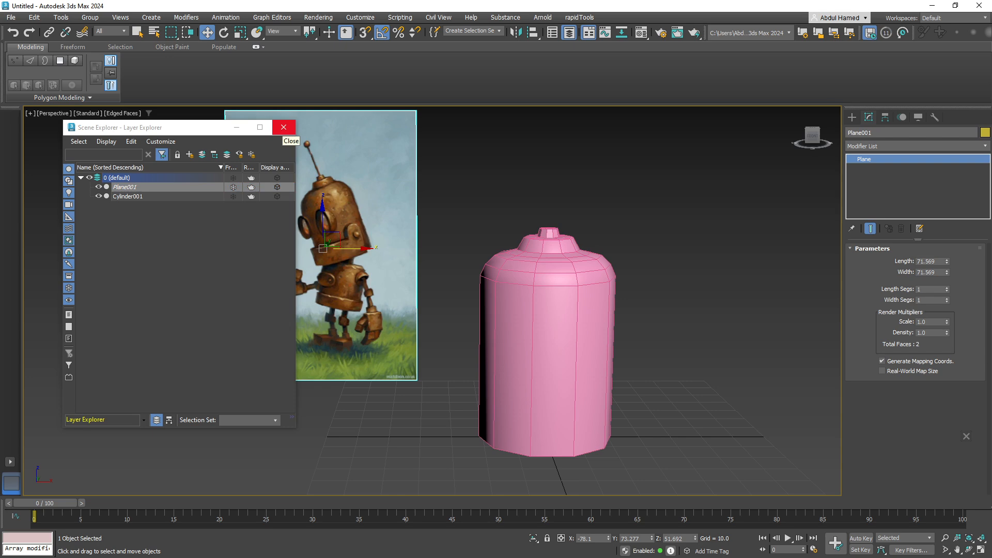
click(284, 128)
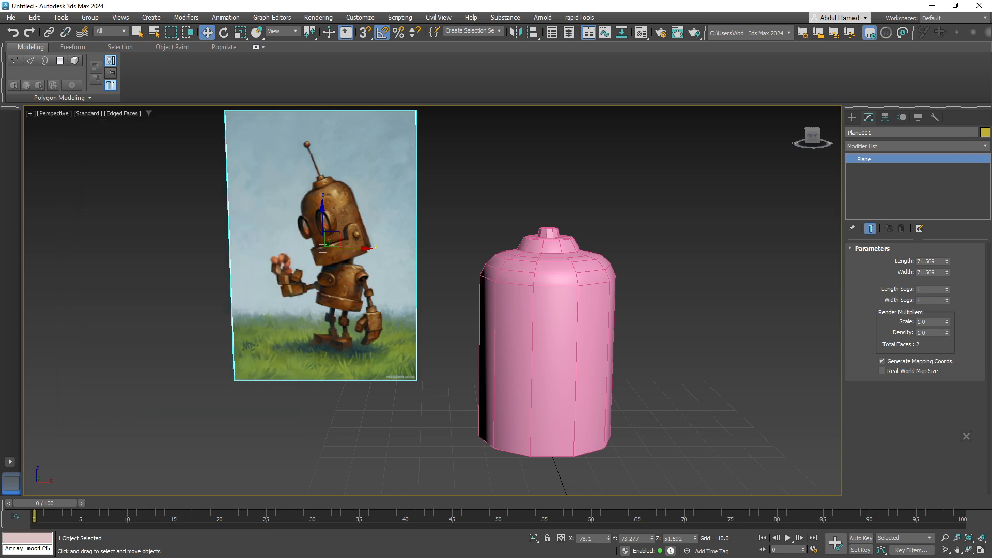
click(336, 266)
Scale the whole head down uniformly and raise it to about Z 40.717.
alt+middle_drag(464, 346, 470, 328)
click(486, 327)
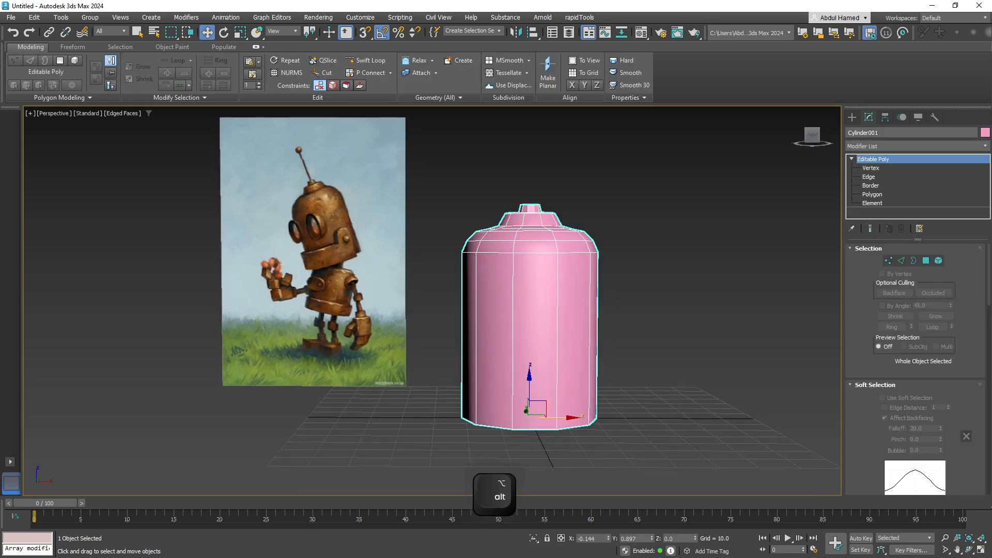
drag(529, 388, 538, 363)
key(r)
key(w)
drag(530, 308, 530, 261)
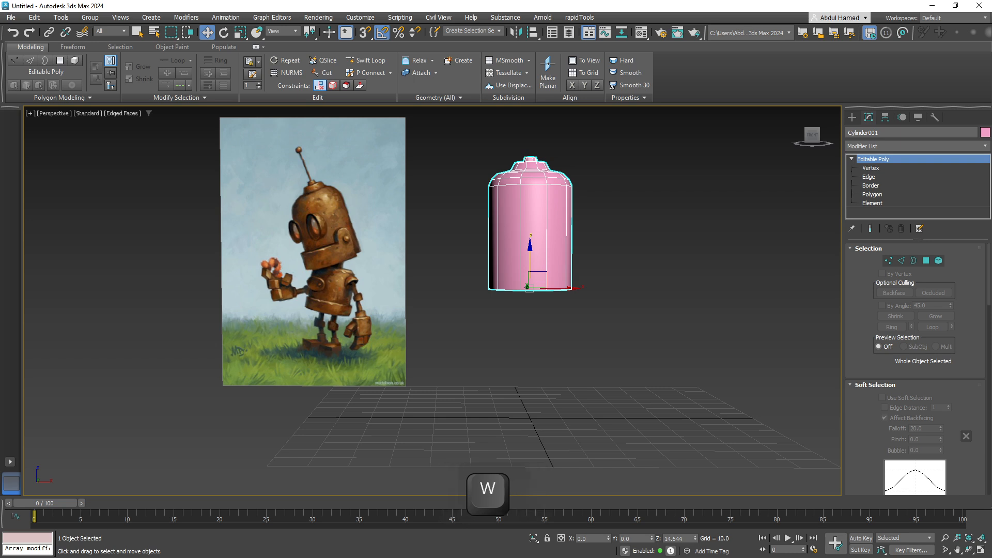
Clone the head along the X axis, placing the copy at about X 38.6 beside the original.
middle_drag(538, 263, 499, 260)
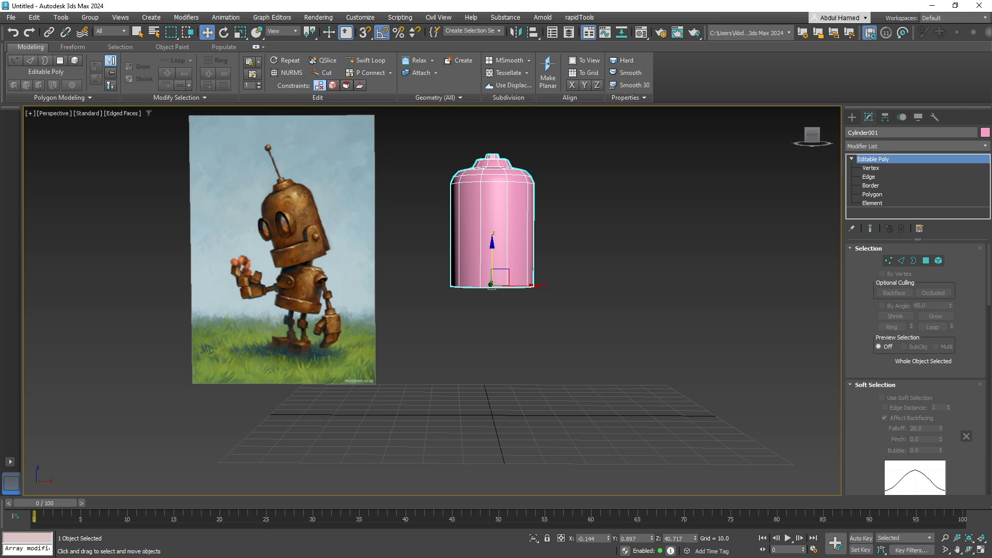
alt+middle_drag(492, 284, 504, 281)
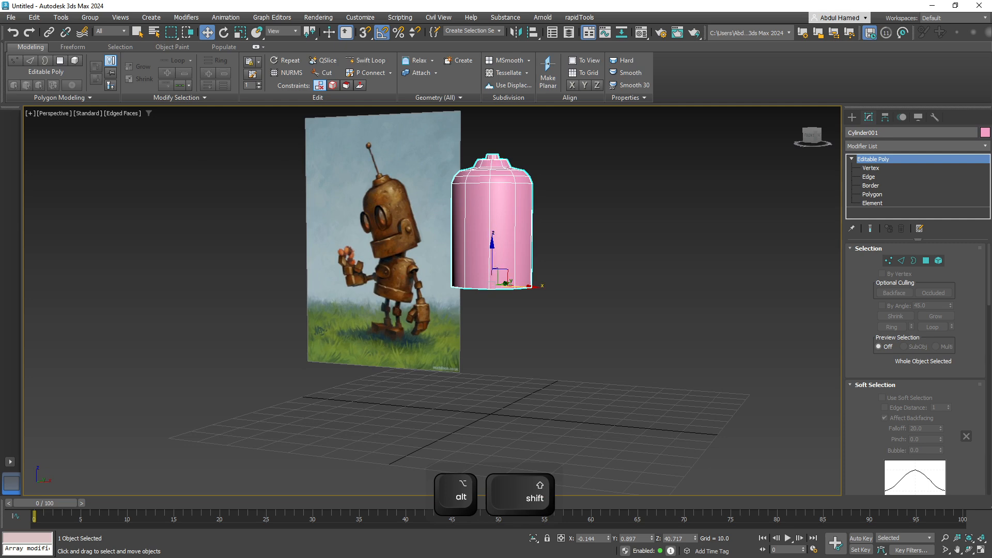
shift+drag(529, 285, 655, 290)
click(498, 328)
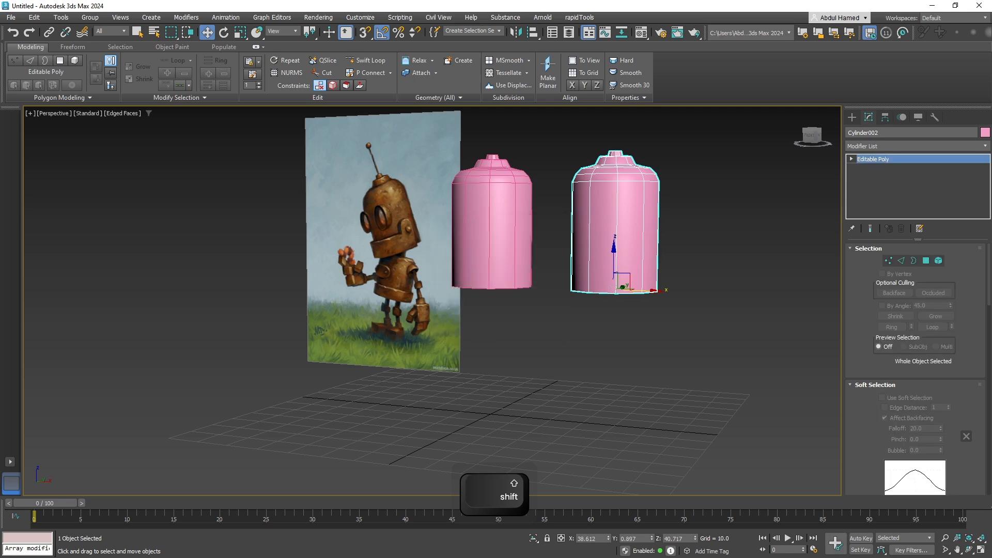
Insert an edge loop around the lower part of the copied head with Swift Loop.
key(1)
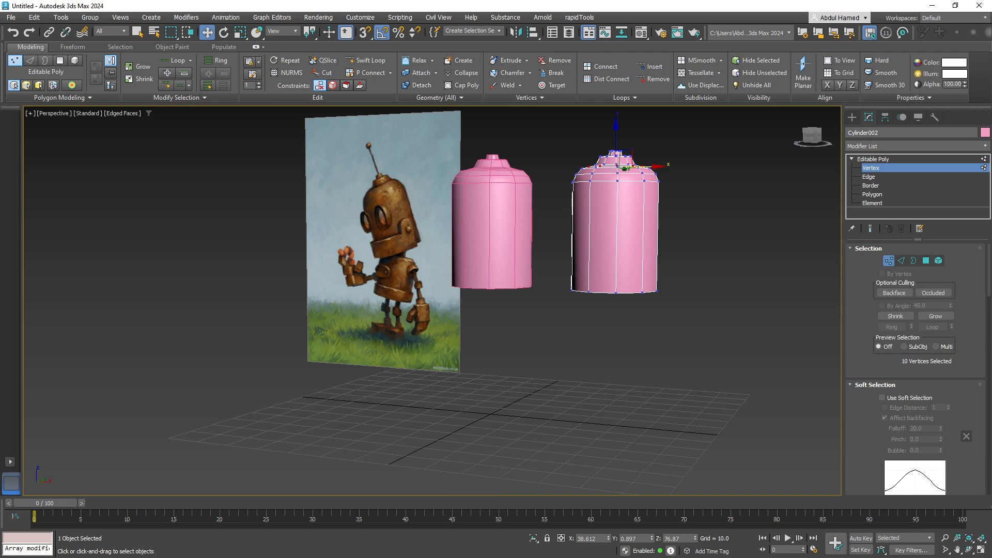
key(2)
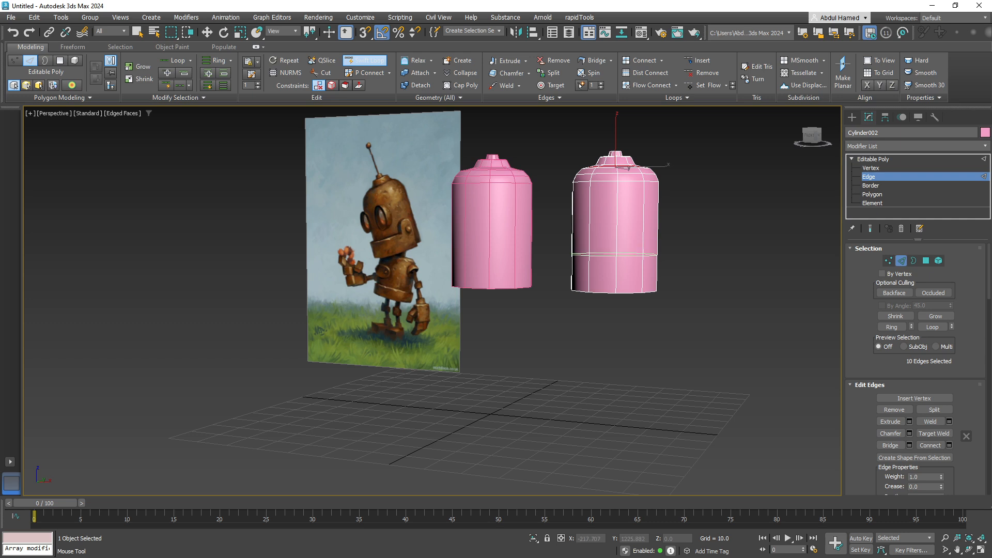
click(643, 255)
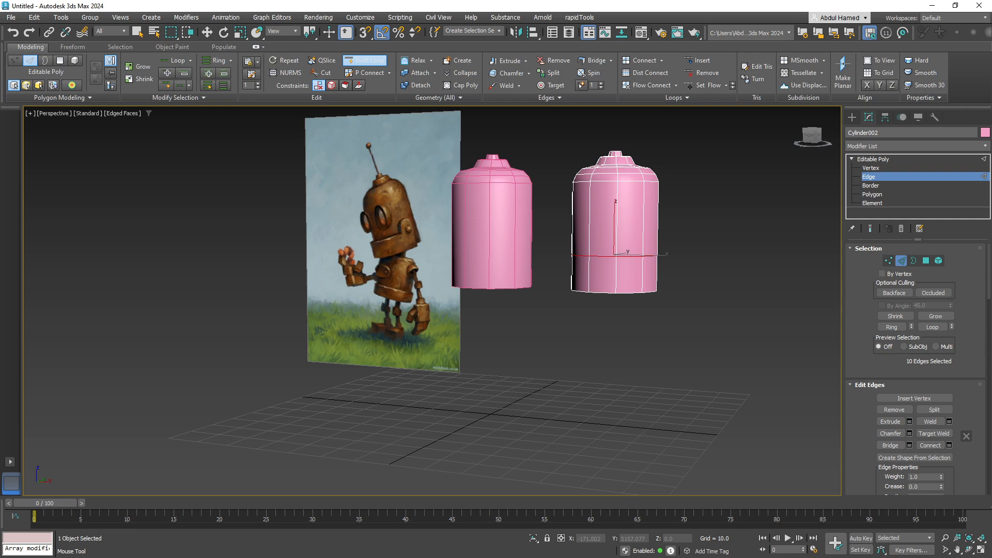
With see-through display on, delete all vertices of the copy above the new edge loop, keeping only the lower band.
key(1)
key(alt+x)
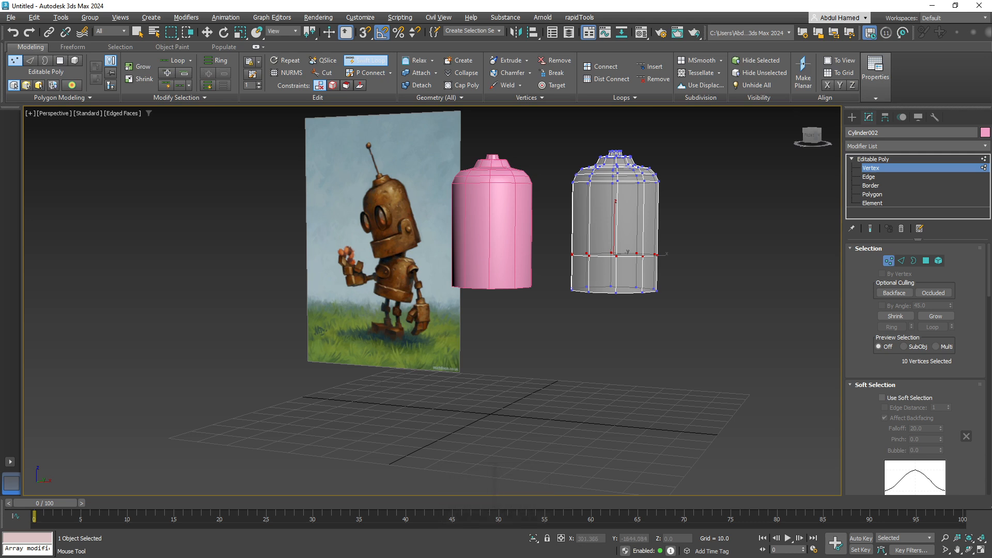
key(q)
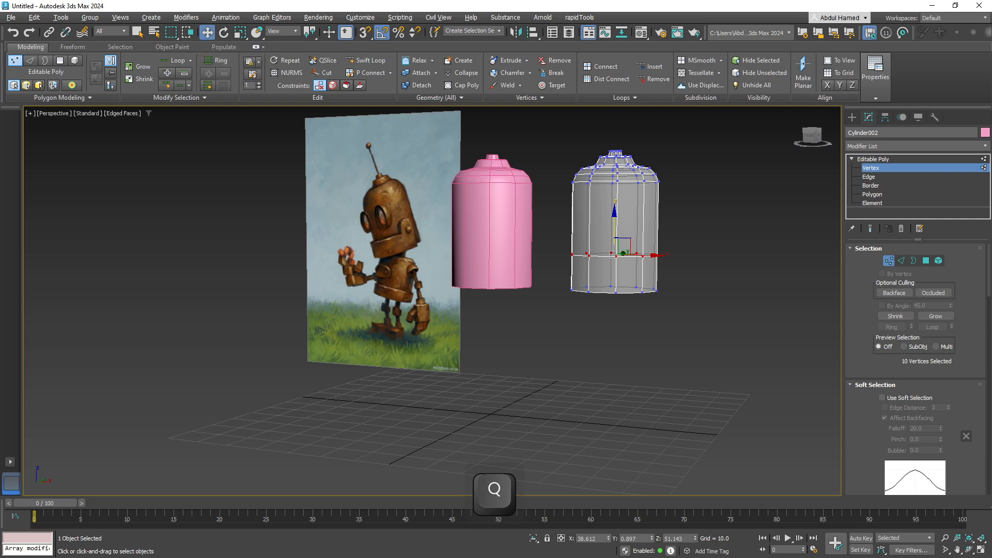
key(w)
drag(695, 144, 568, 201)
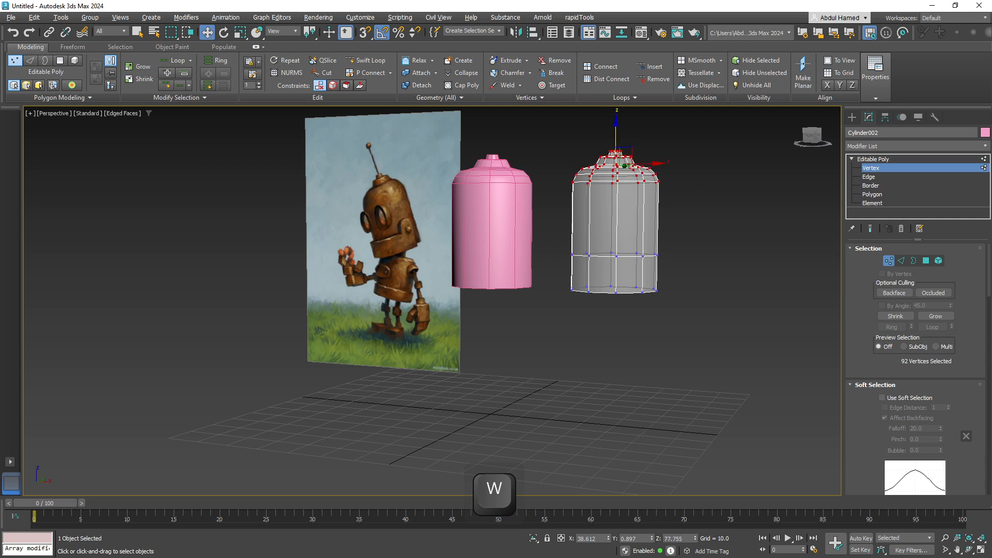
key(Delete)
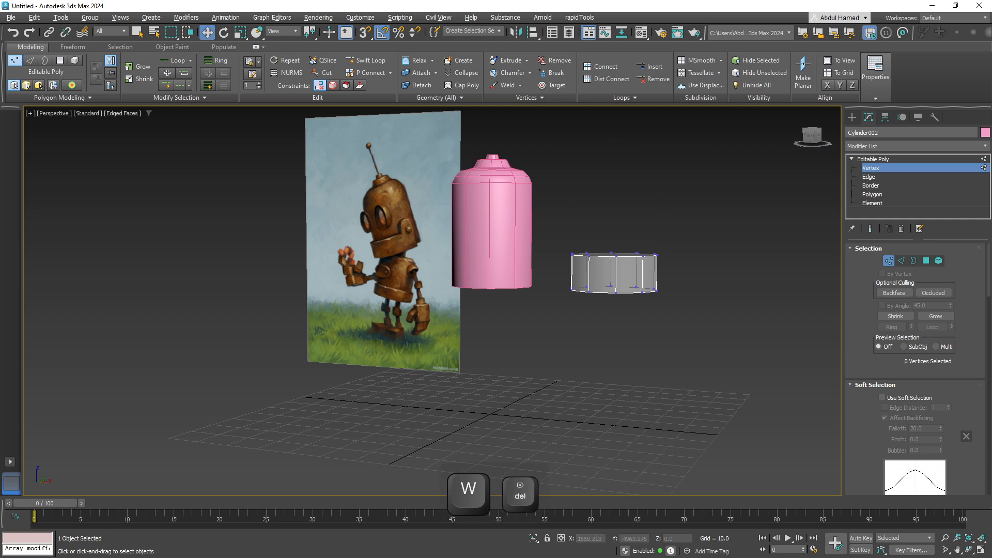
Viewed from above, delete the eight vertices on the band's rear (+Y) side and leave vertex editing.
key(alt)
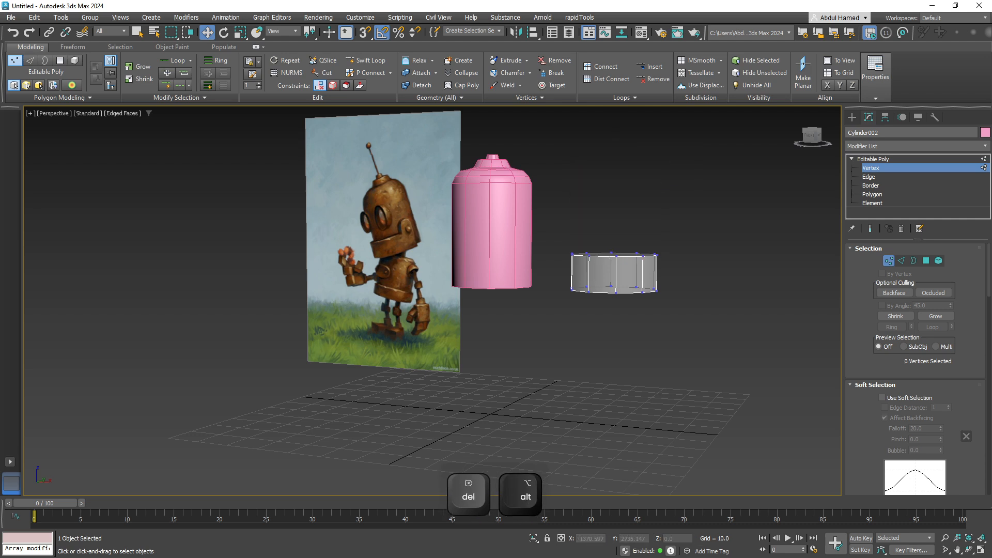
alt+middle_drag(615, 227, 596, 262)
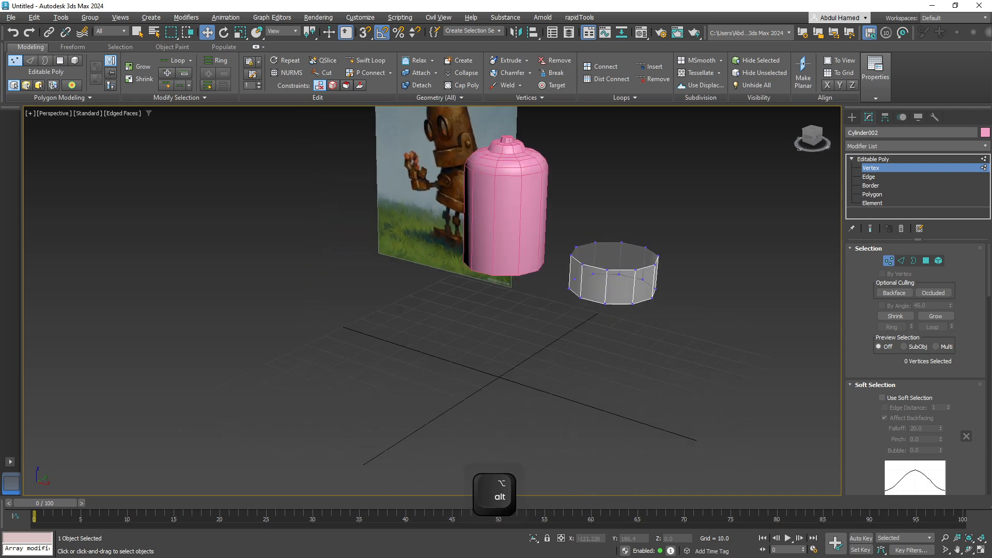
alt+middle_drag(639, 228, 636, 306)
middle_drag(635, 306, 506, 315)
mouse_move(538, 230)
alt+middle_down()
mouse_move(509, 226)
mouse_move(527, 223)
alt+middle_up()
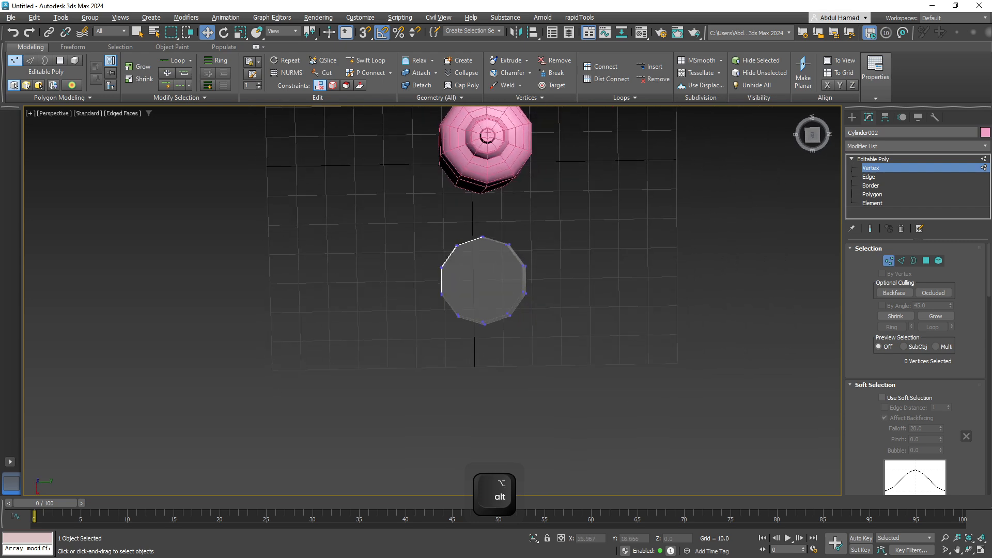
drag(501, 223, 542, 338)
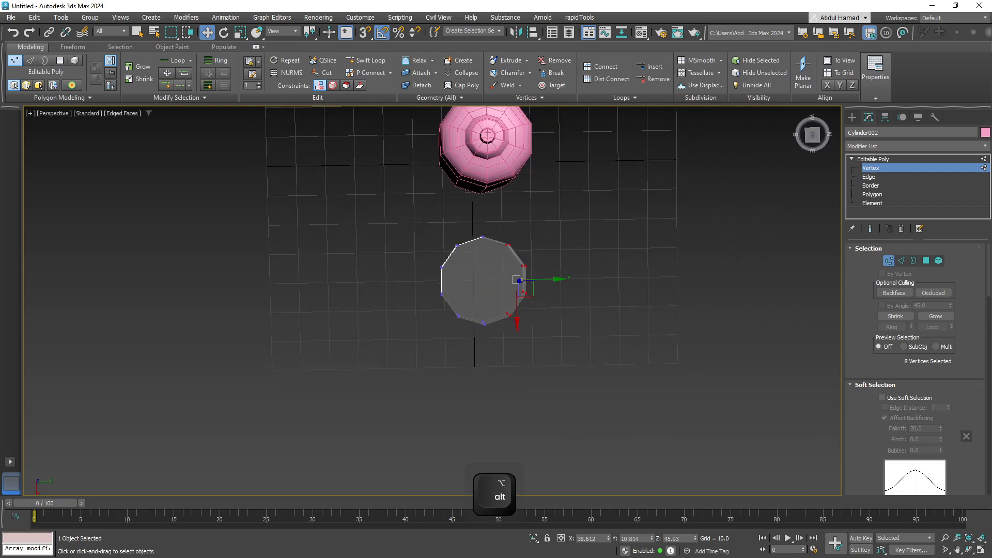
key(Delete)
alt+middle_drag(527, 310, 602, 213)
alt+middle_drag(372, 372, 320, 434)
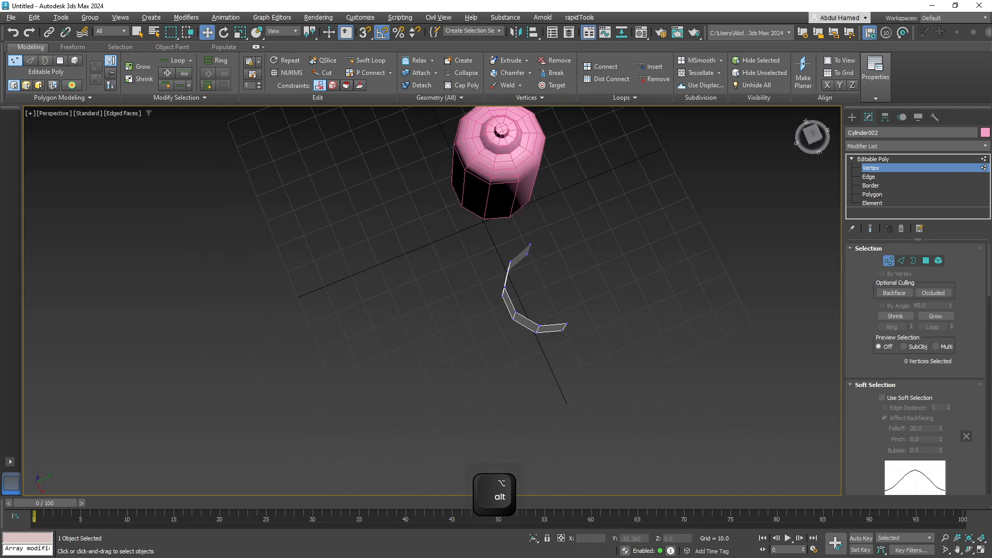
middle_drag(413, 332, 280, 353)
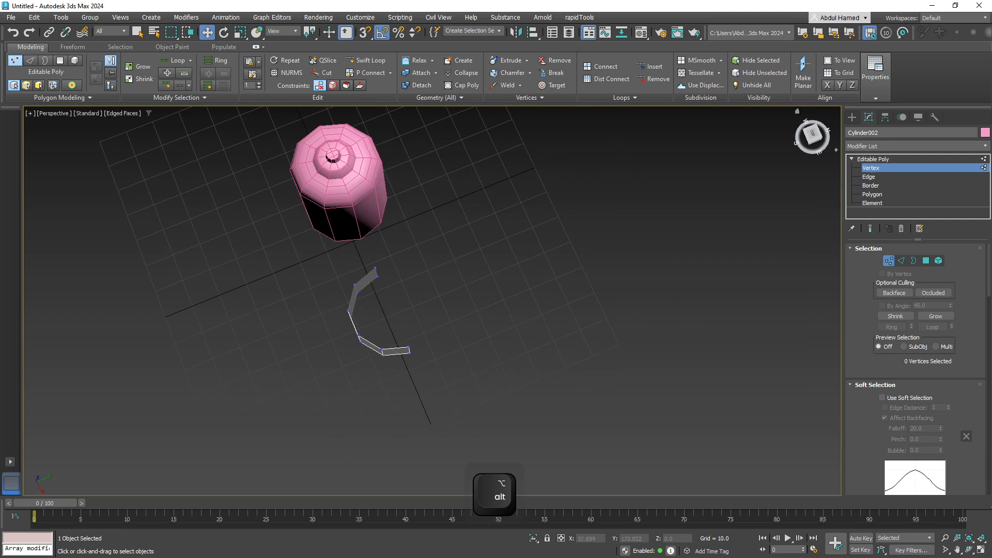
click(873, 159)
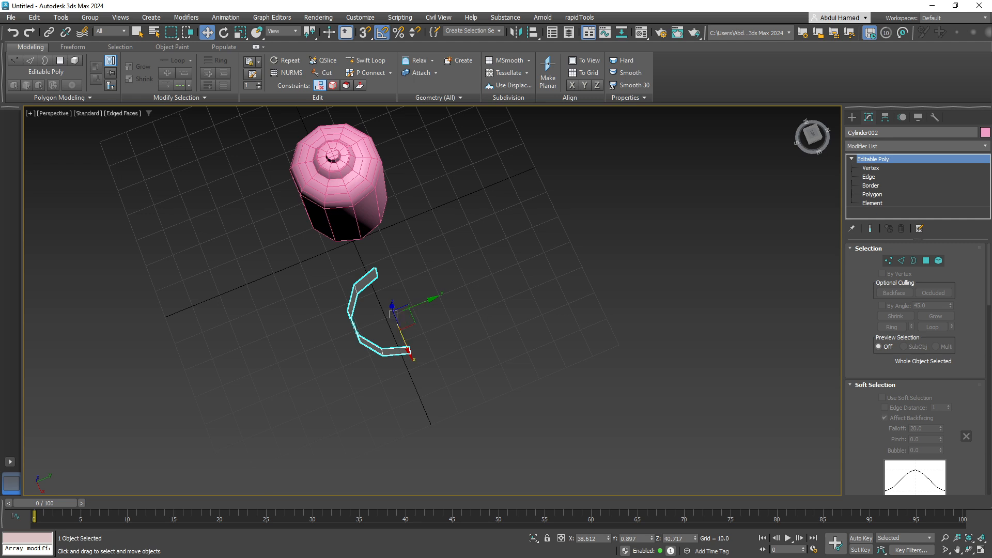
Center the head at X 0 and Y 0, leaving it at object level.
click(339, 176)
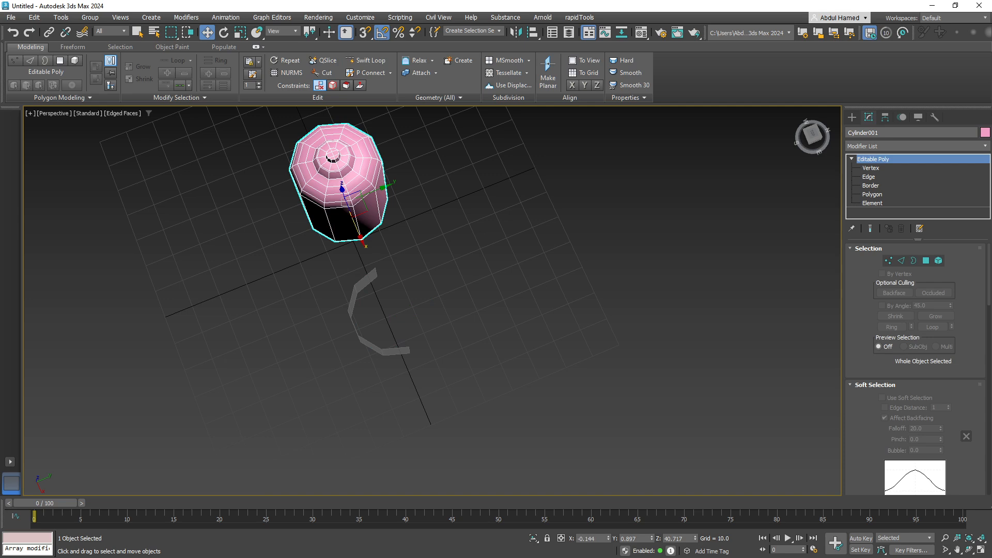
right_click(608, 539)
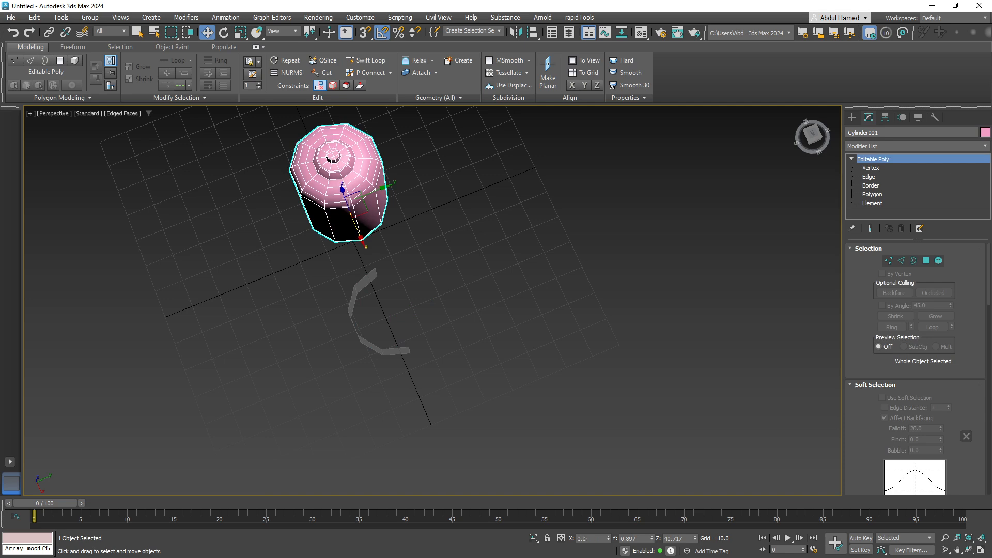
right_click(652, 538)
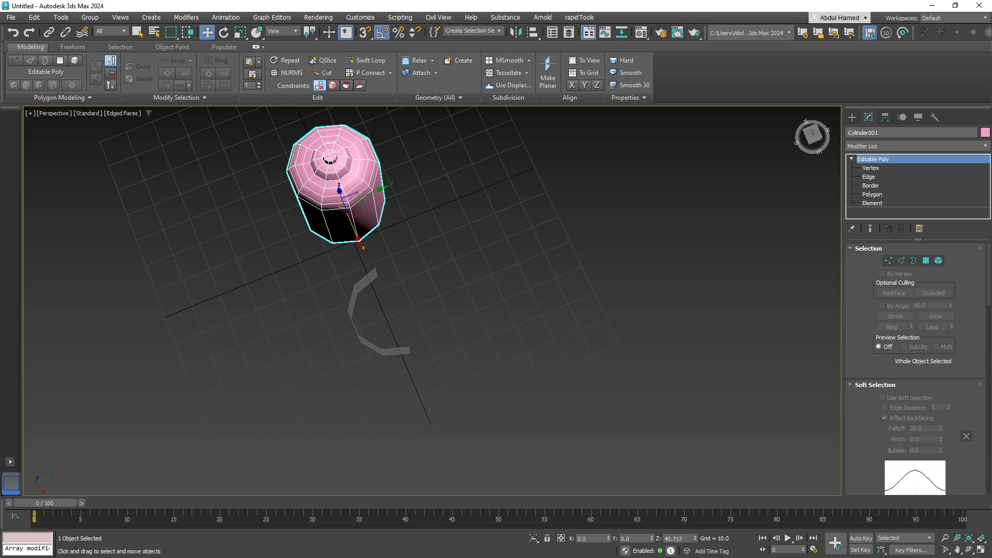
key(1)
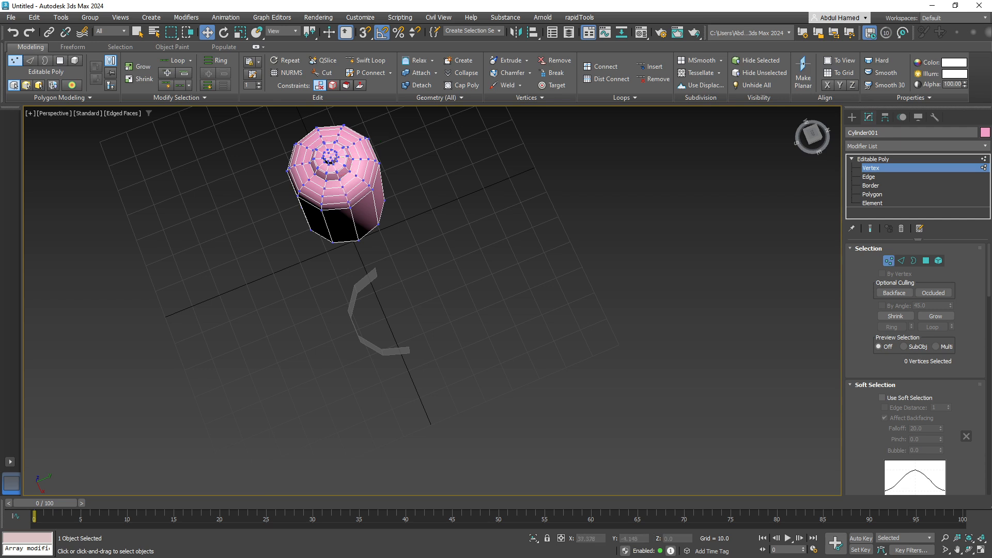
key(1)
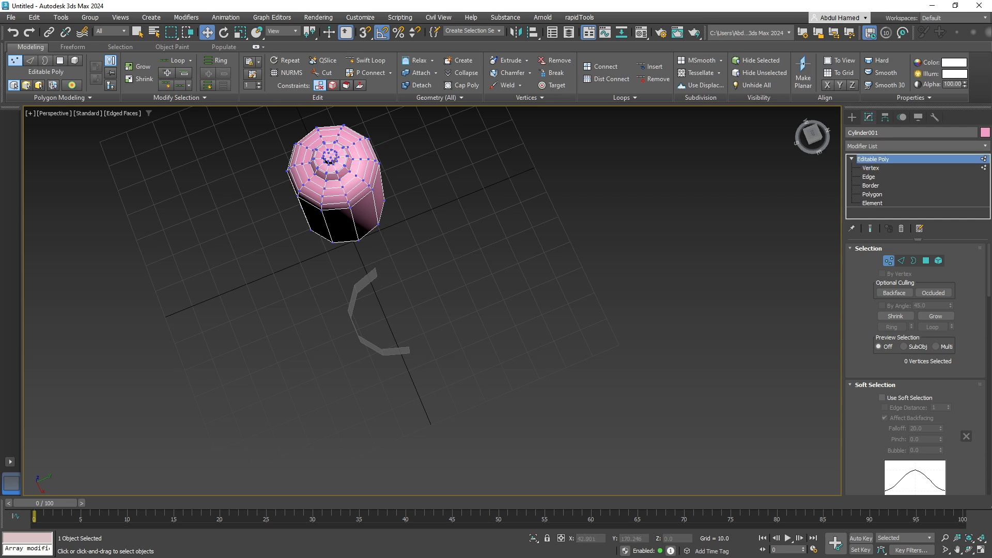
Select the jaw band and set its X and Y positions to 0 so it overlaps the head's base.
click(364, 282)
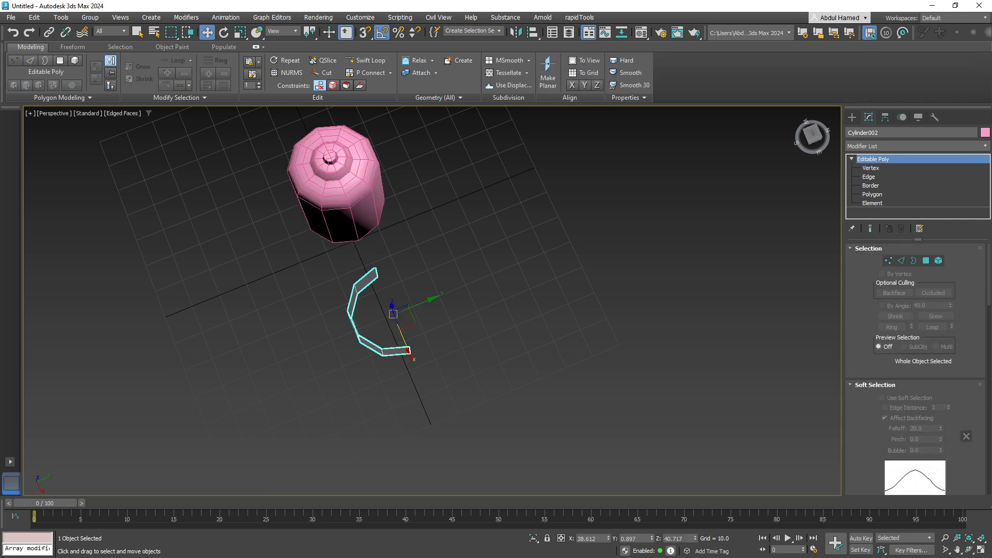
key(ctrl+z)
key(ctrl+z)
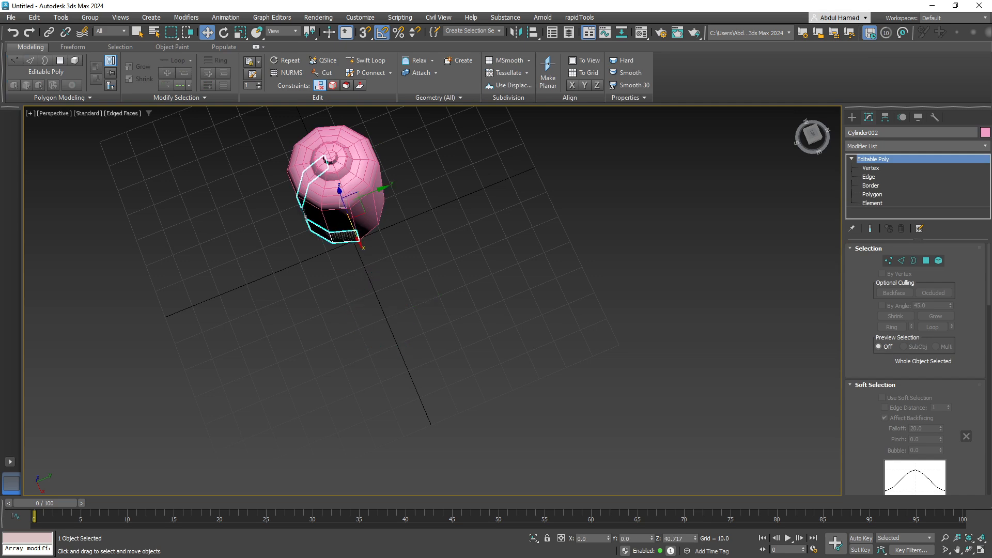
Select the two open vertical end edges of the jaw band and extend new polygons from them along Y toward the rear.
middle_drag(364, 282, 494, 240)
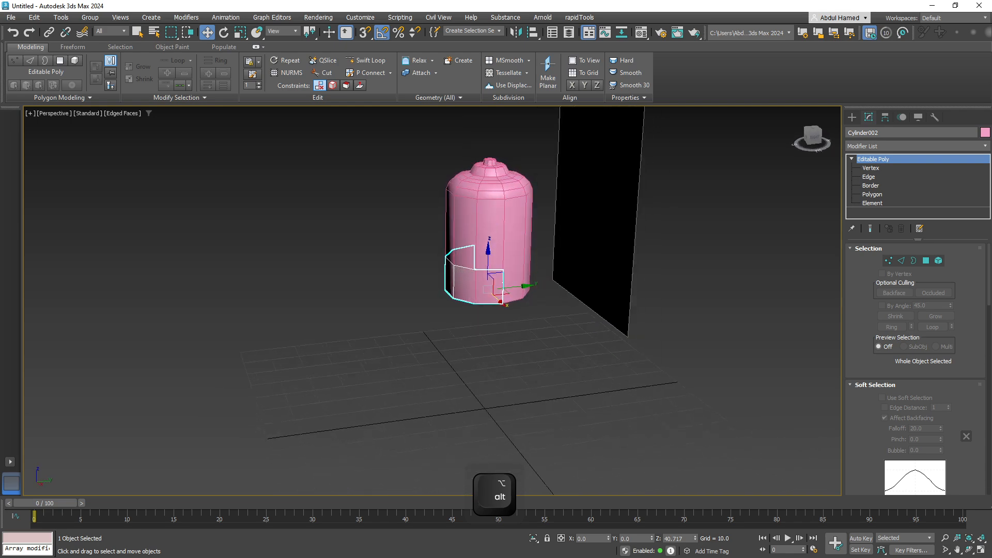
key(2)
middle_drag(510, 293, 548, 368)
scroll(465, 357, up, 3)
click(442, 356)
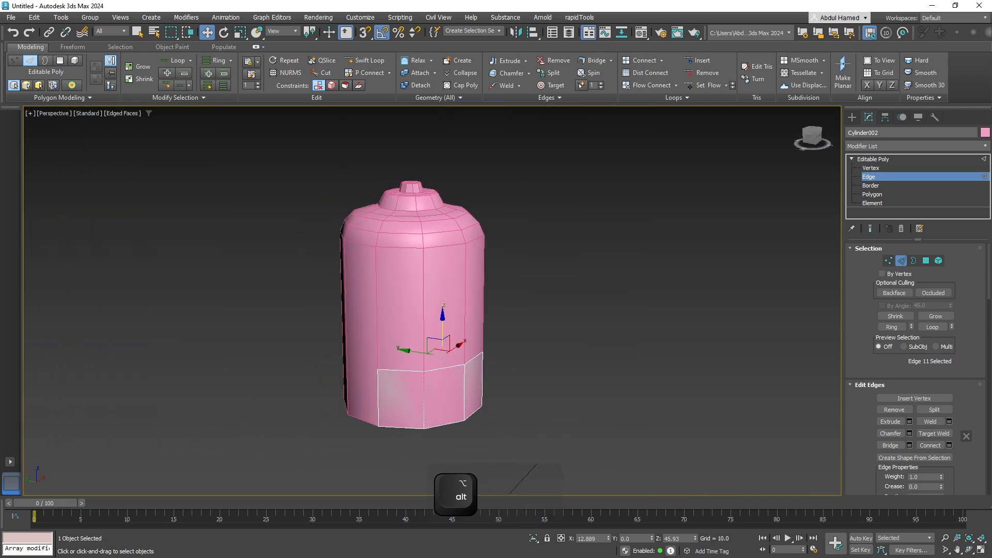
ctrl+click(378, 398)
alt+middle_drag(378, 398, 411, 414)
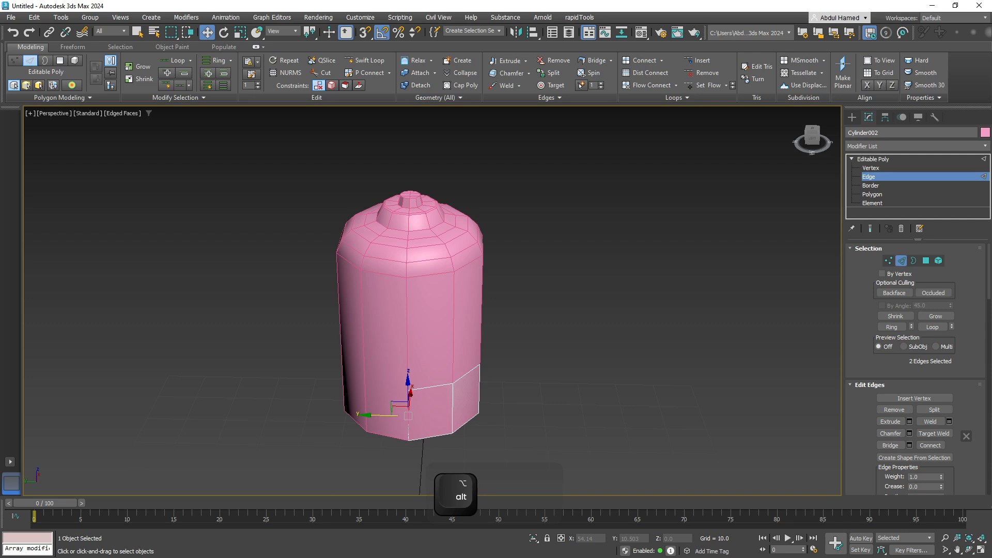
shift+drag(405, 415, 384, 415)
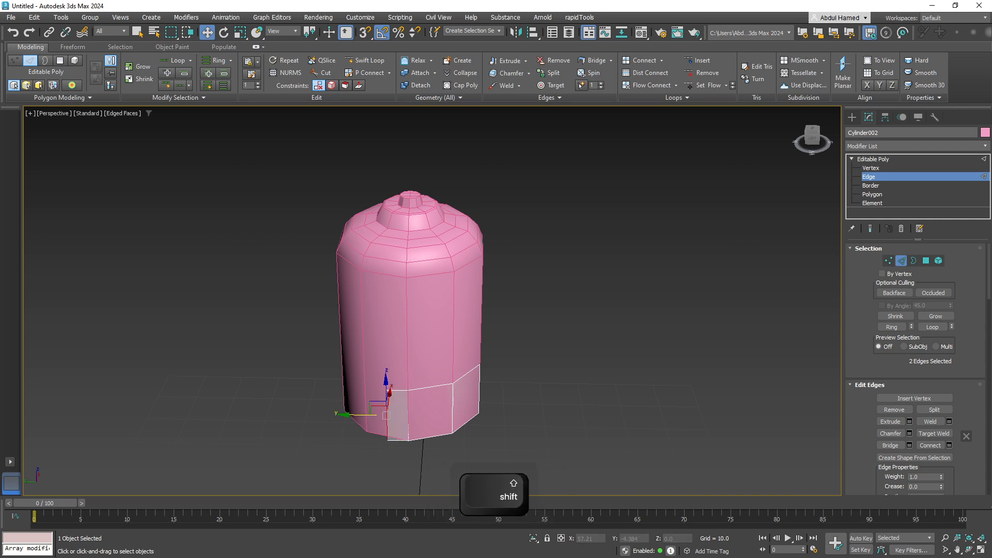
Insert a vertical edge loop down the middle of the jaw band's front face with Swift Loop.
alt+middle_drag(384, 415, 346, 352)
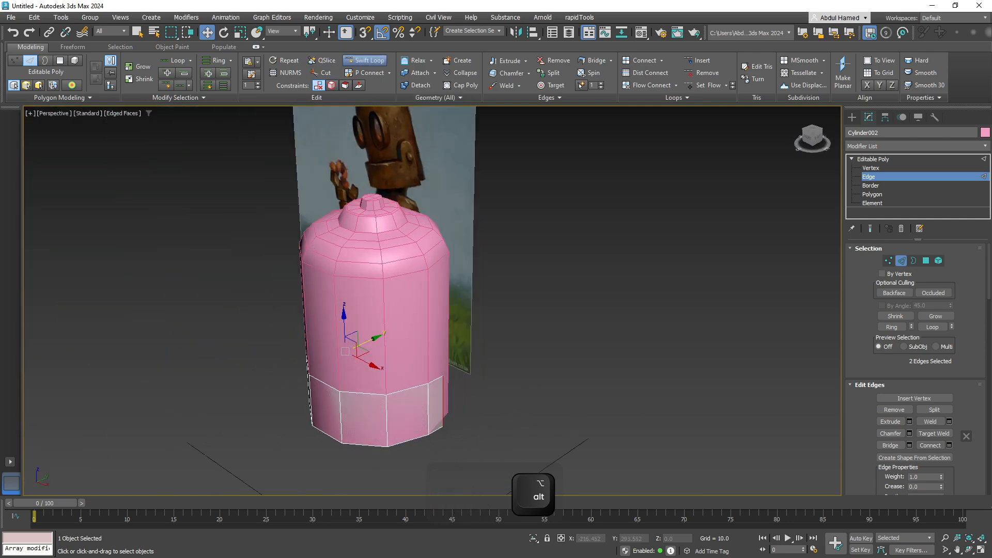
click(365, 60)
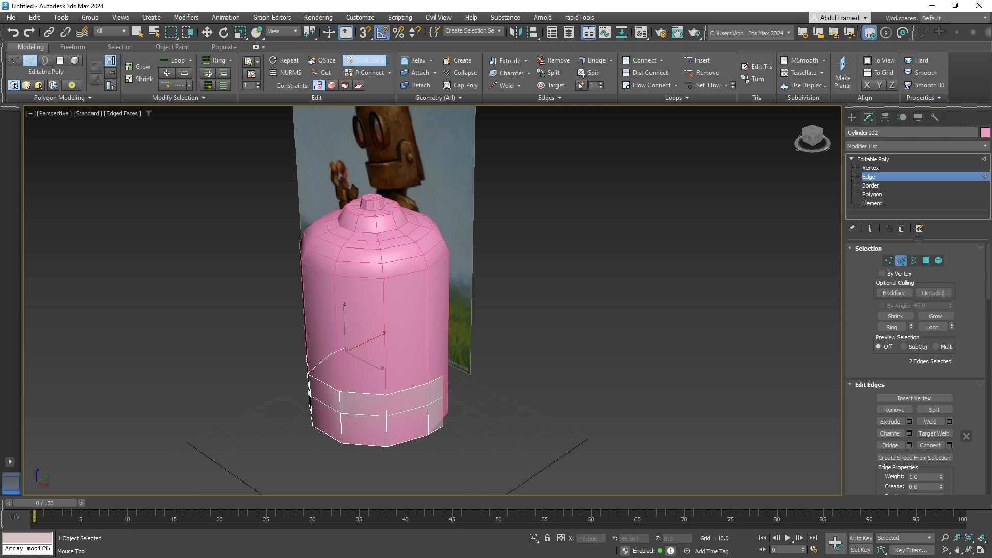
shift+click(408, 417)
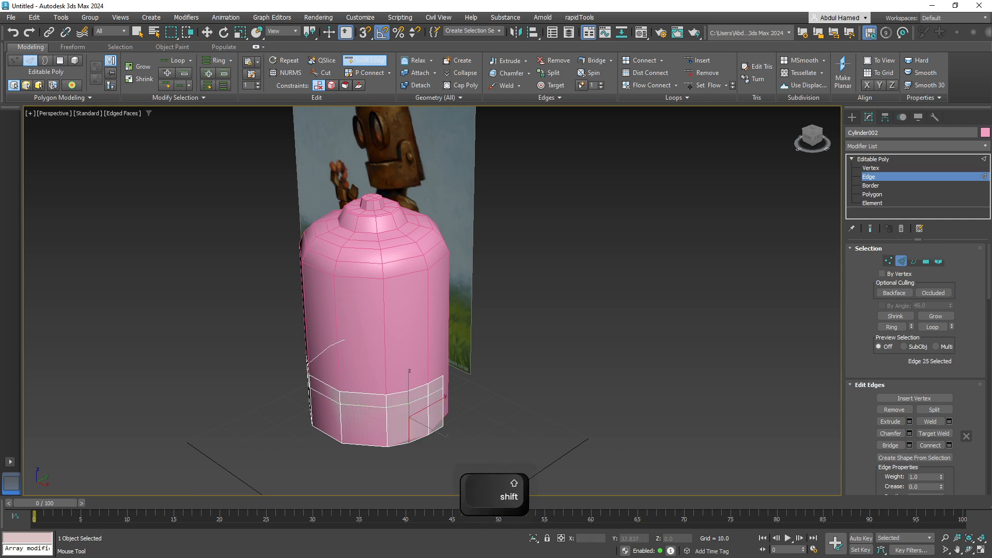
alt+middle_drag(403, 416, 541, 328)
alt+middle_drag(446, 358, 440, 358)
alt+shift+click(439, 366)
Select all polygons of the jaw band on the -X side of the center edge and delete them.
key(5)
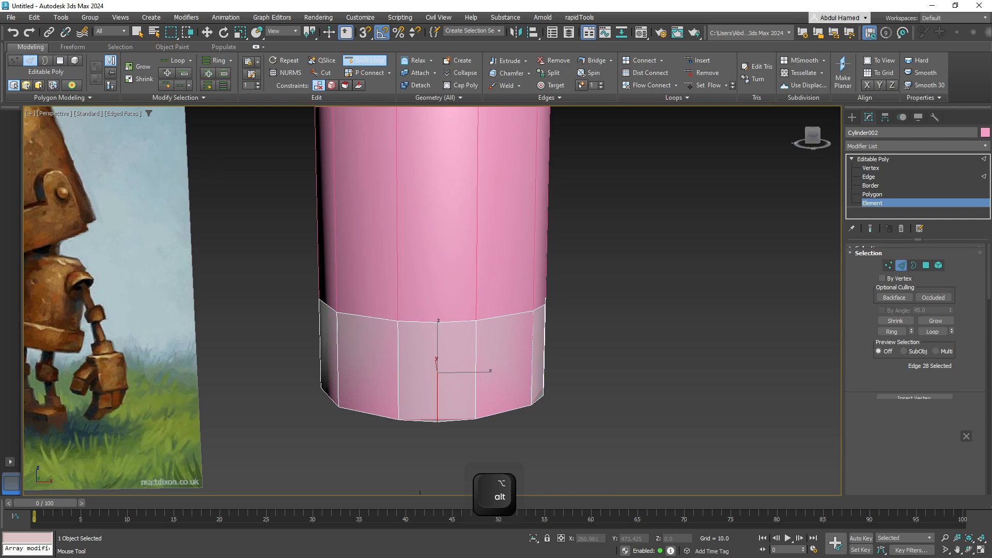
key(4)
key(alt+q)
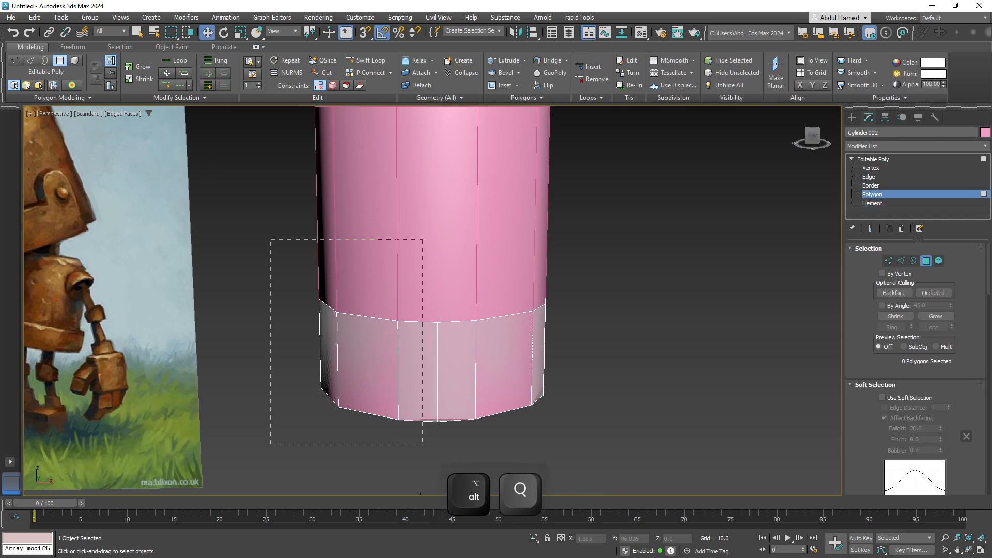
drag(423, 443, 423, 444)
key(Delete)
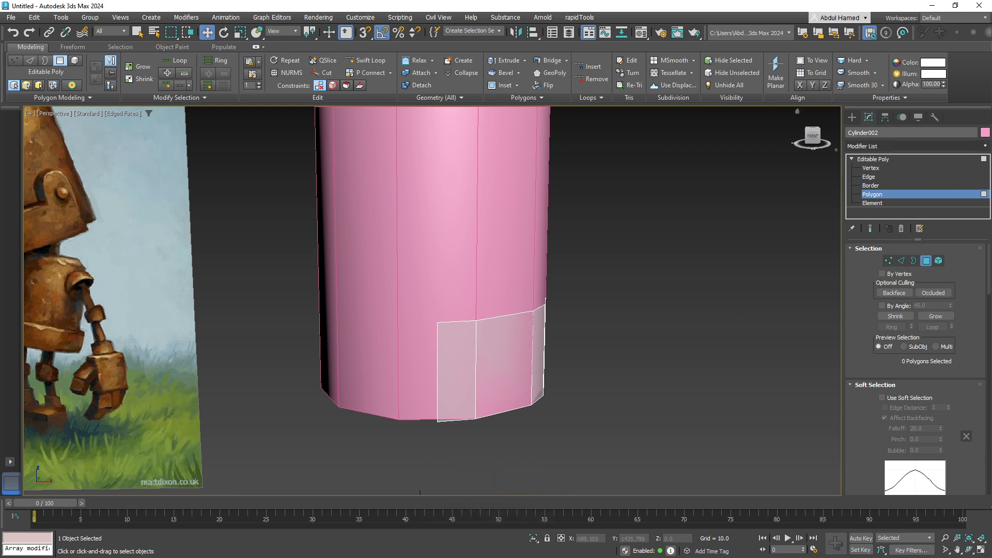
Apply a Symmetry modifier mirrored on X to the jaw band, then return to its base edges with the end result shown.
click(918, 147)
click(917, 146)
click(917, 146)
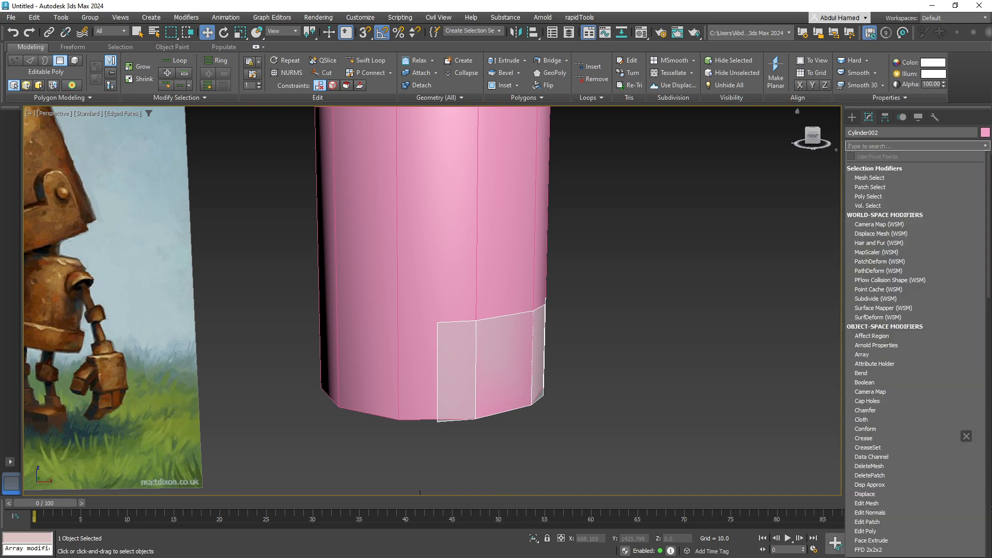
text(sym)
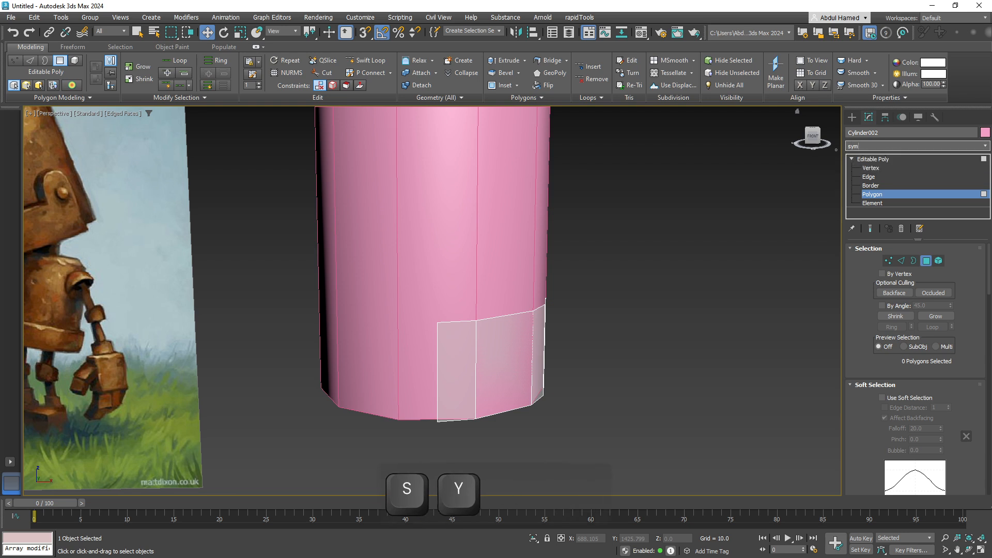
key(Return)
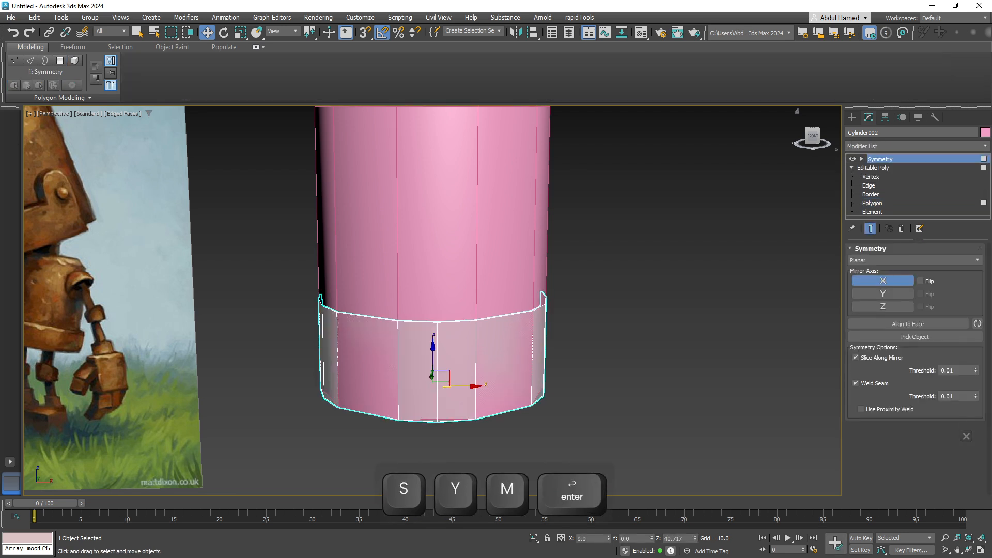
click(874, 168)
click(869, 186)
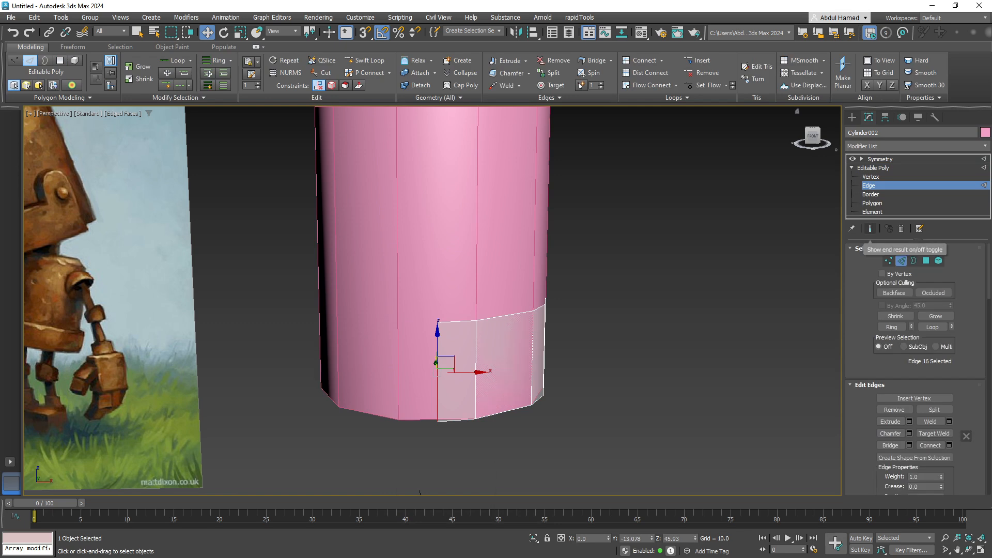
click(871, 228)
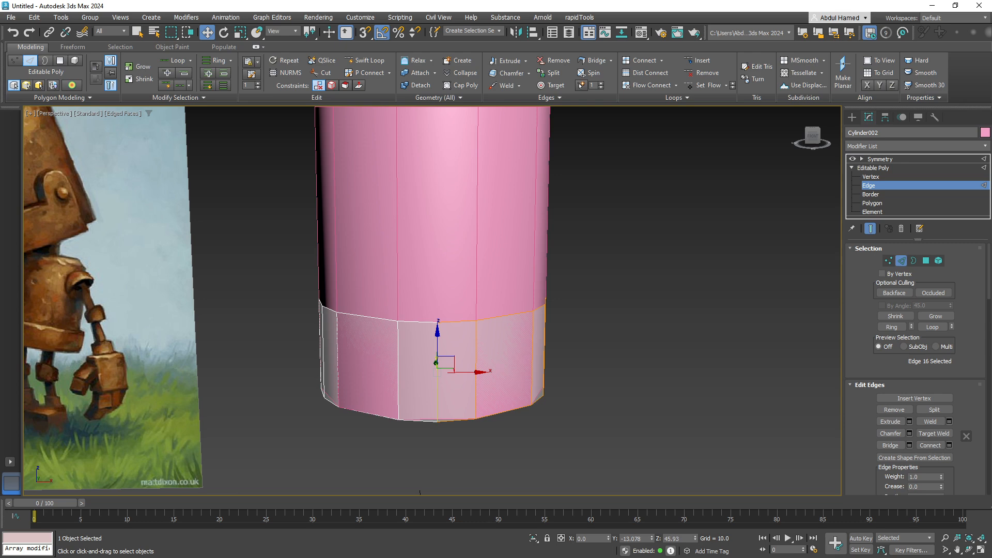
alt+middle_drag(465, 259, 548, 284)
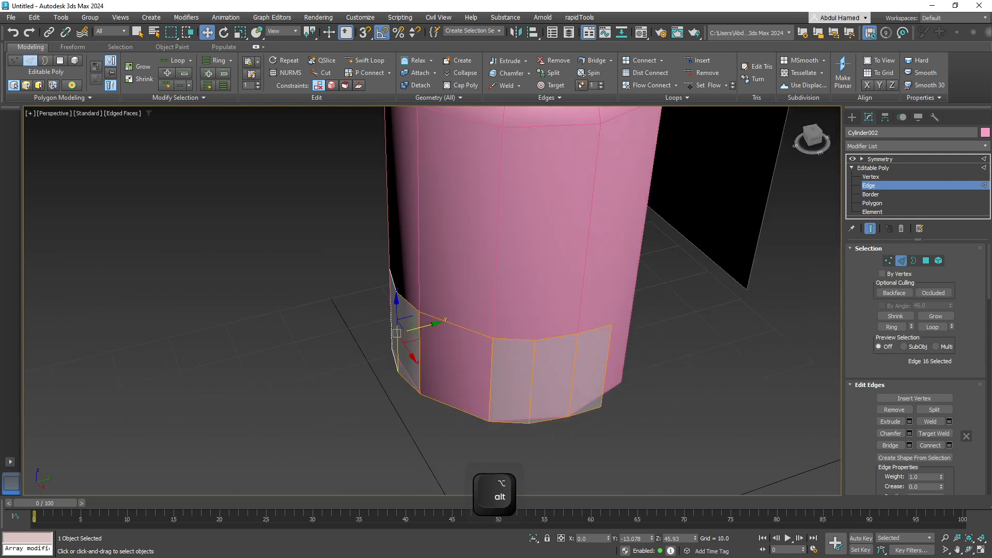
Select the two side polygons at the jaw band's rear end, scale them flatter along X and move them outward to about X 13.3.
key(4)
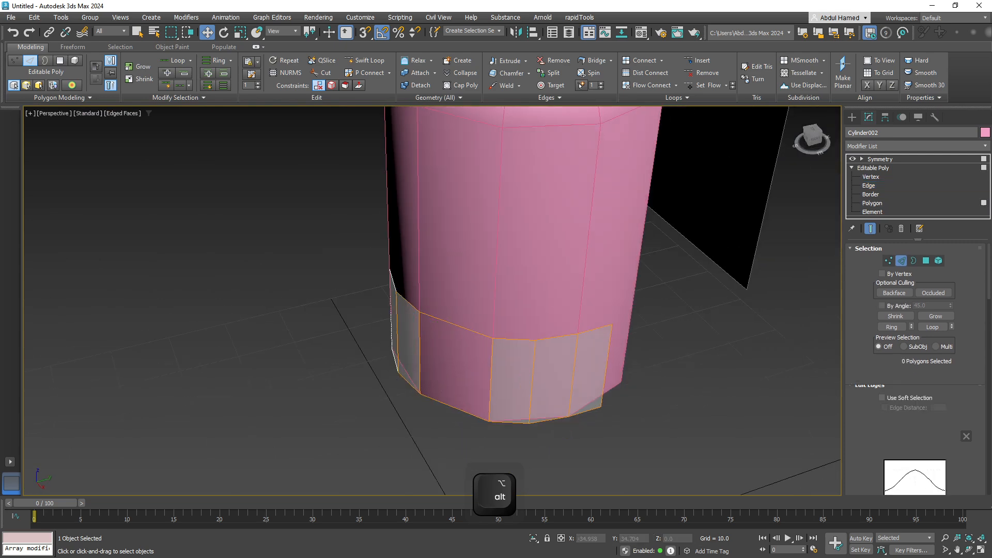
click(592, 370)
ctrl+click(552, 380)
mouse_move(538, 284)
alt+middle_down()
mouse_move(537, 367)
mouse_move(537, 310)
mouse_move(548, 295)
alt+middle_up()
scroll(749, 330, up, 4)
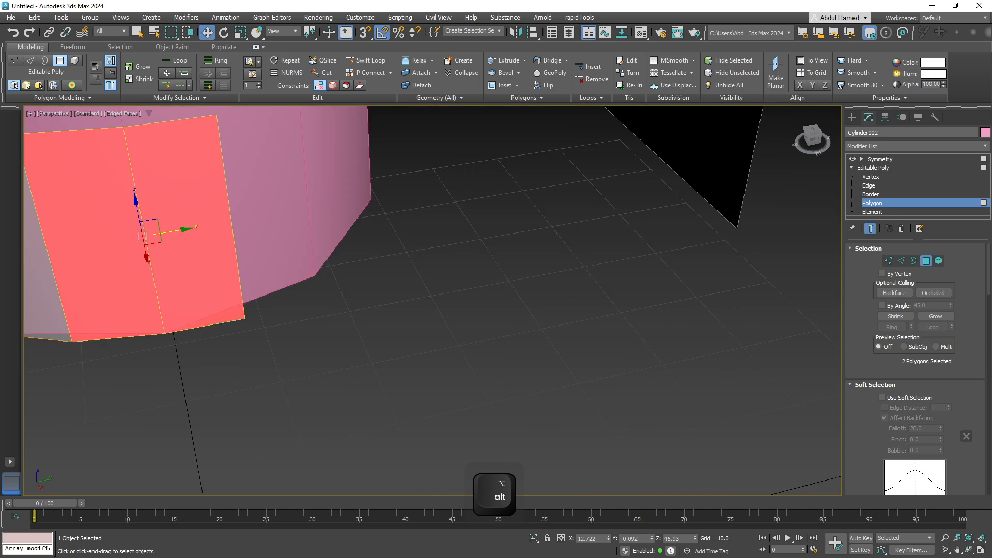
middle_drag(209, 270, 628, 377)
scroll(579, 354, down, 3)
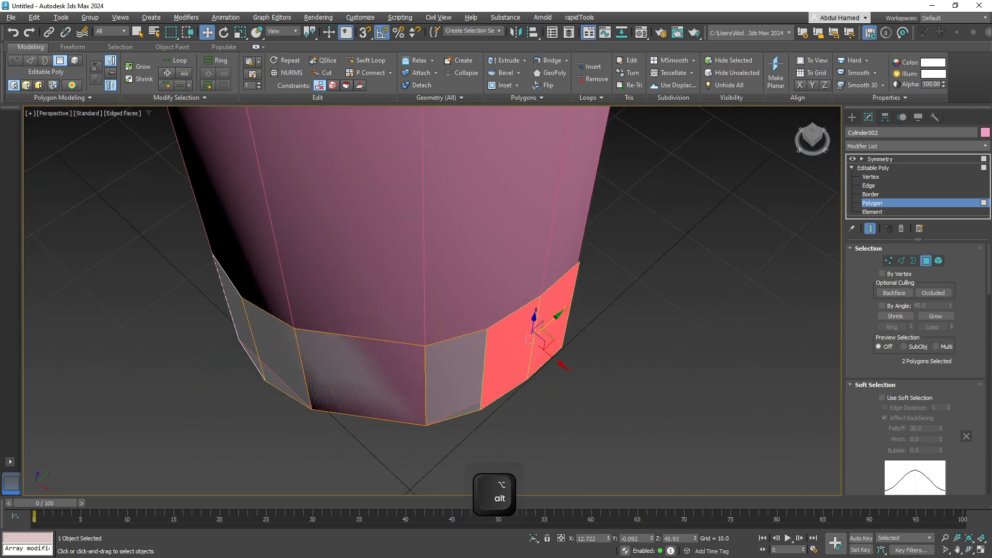
key(r)
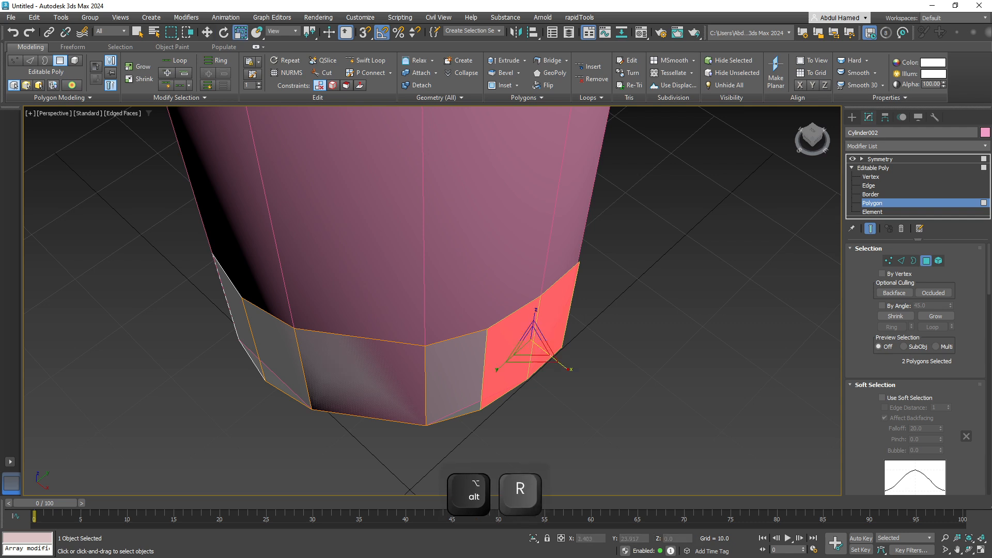
drag(560, 363, 523, 337)
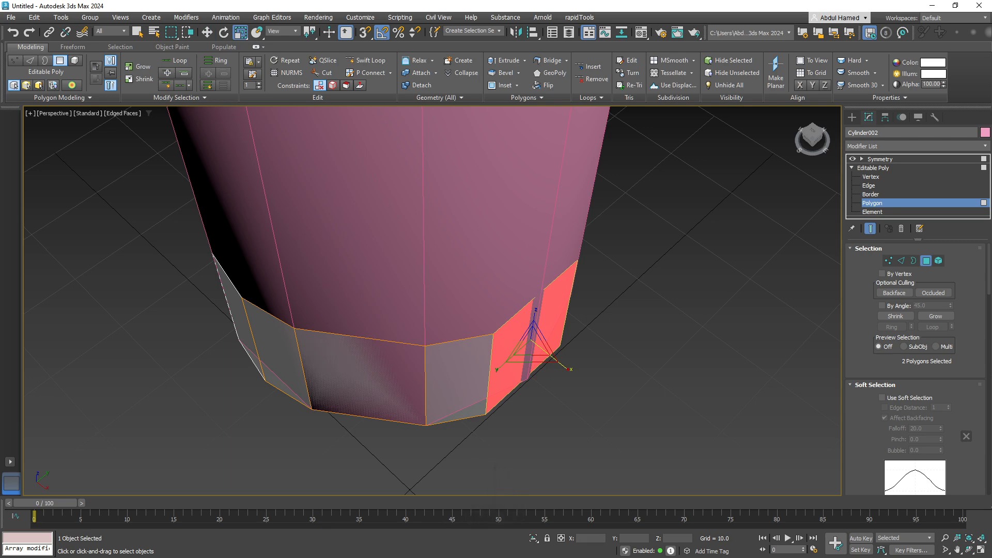
key(w)
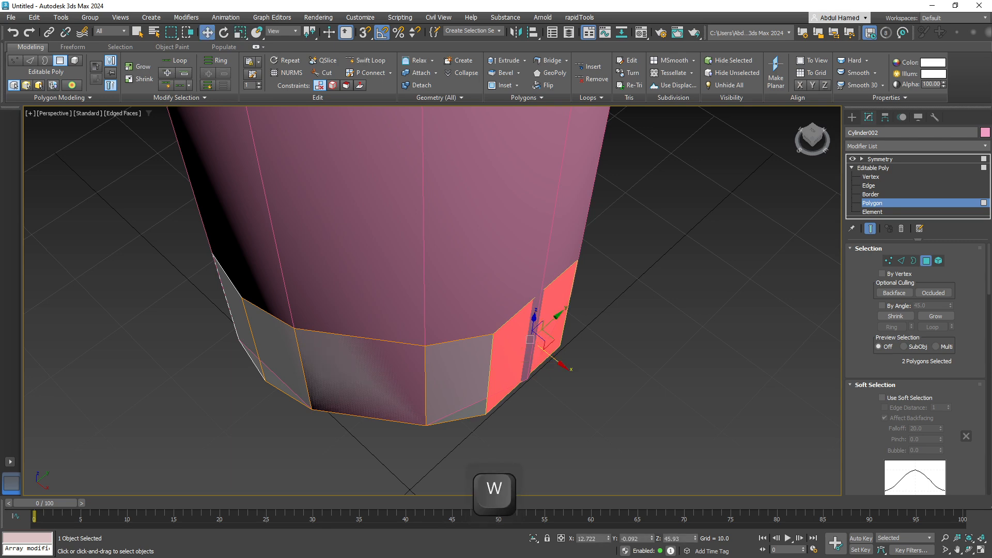
drag(561, 363, 567, 369)
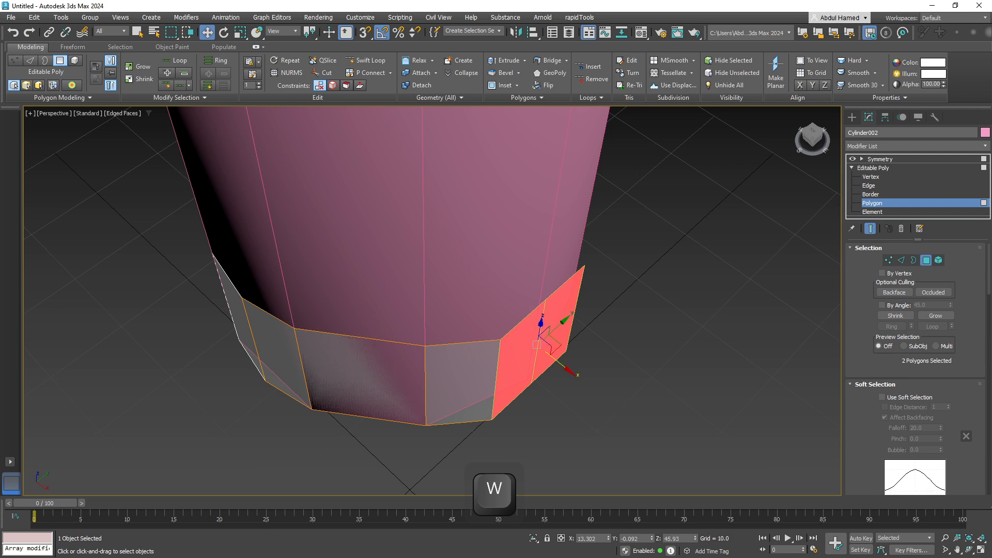
scroll(916, 369, down, 5)
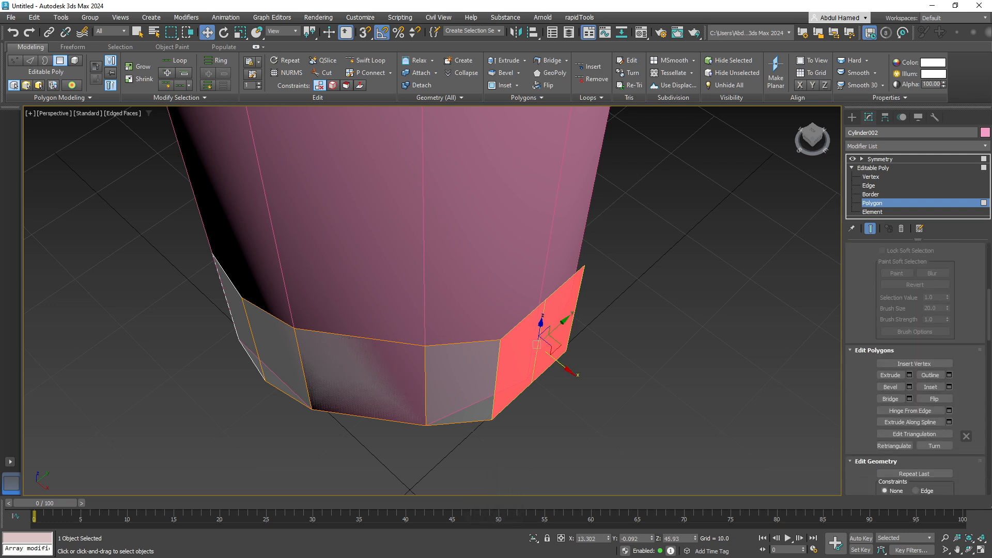
scroll(899, 414, down, 4)
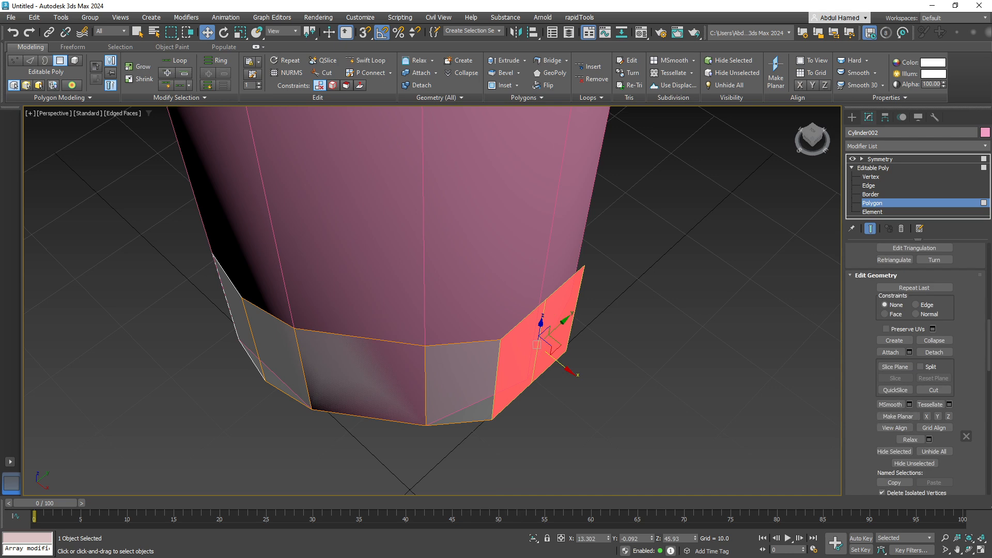
alt+middle_drag(481, 330, 506, 321)
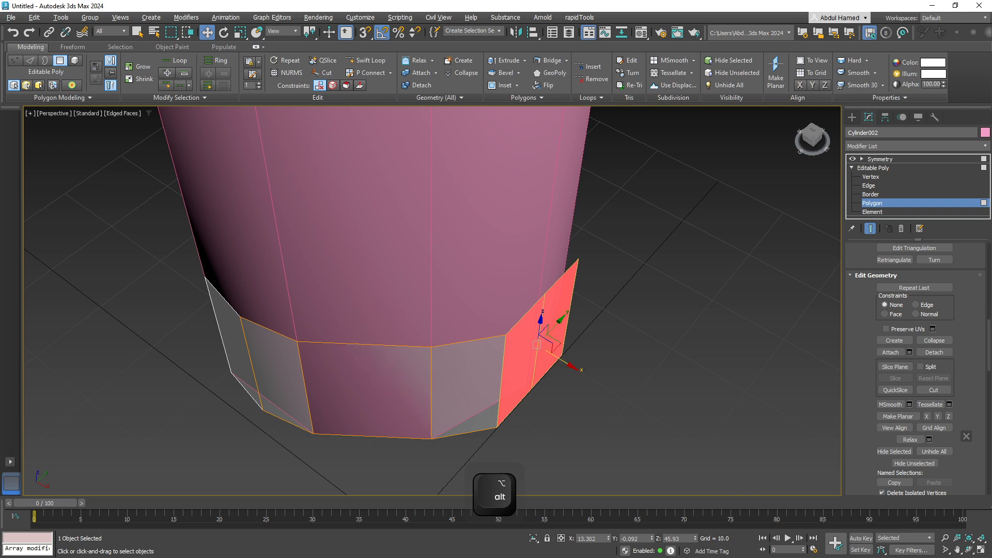
key(Delete)
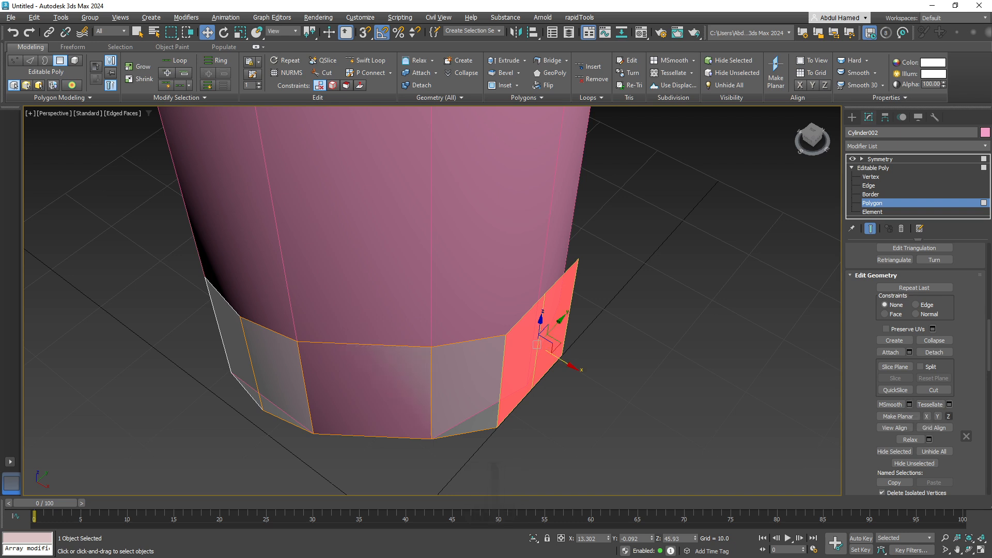
key(ctrl+z)
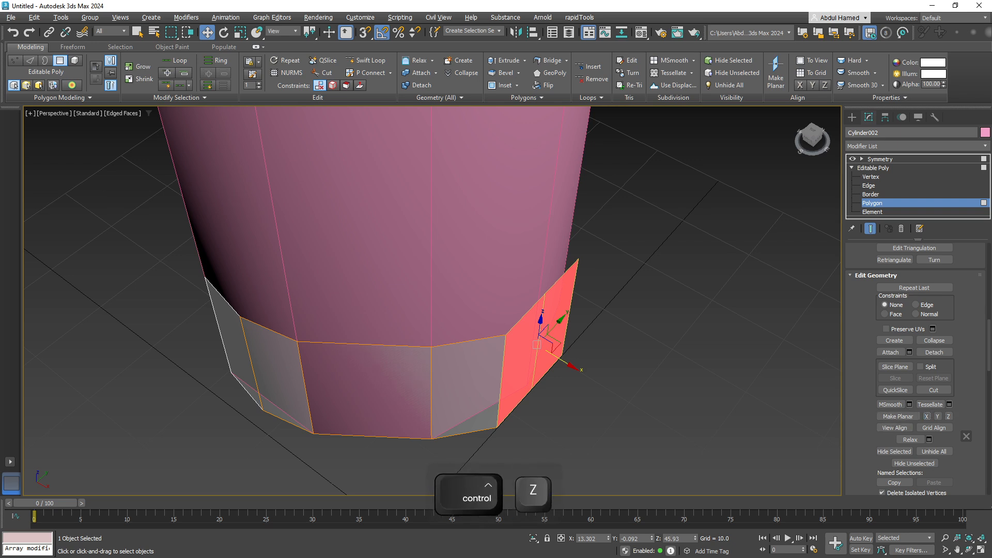
Undo the last moves of the two rear side polygons, make them planar in X and move them outward to about X 13.05.
key(ctrl+z)
key(ctrl+z)
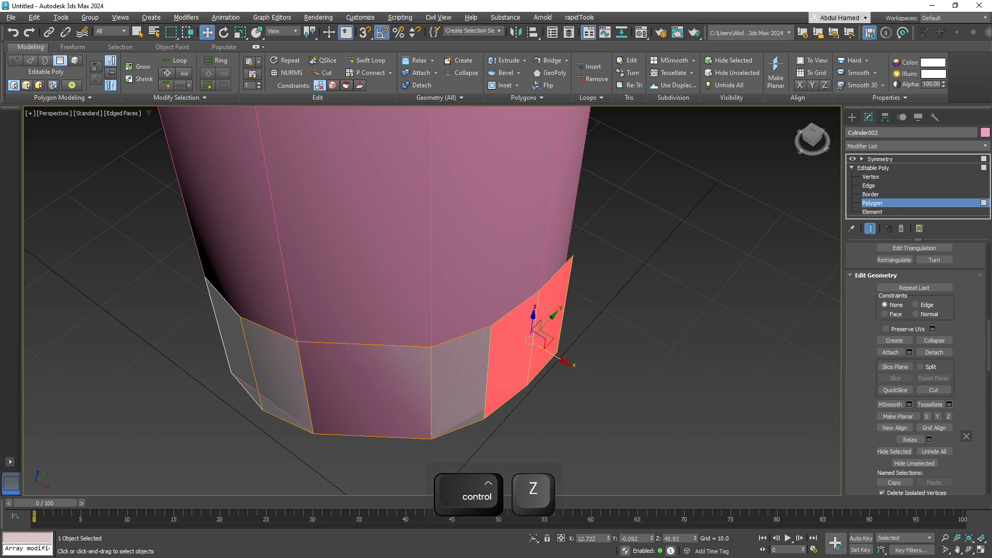
click(927, 416)
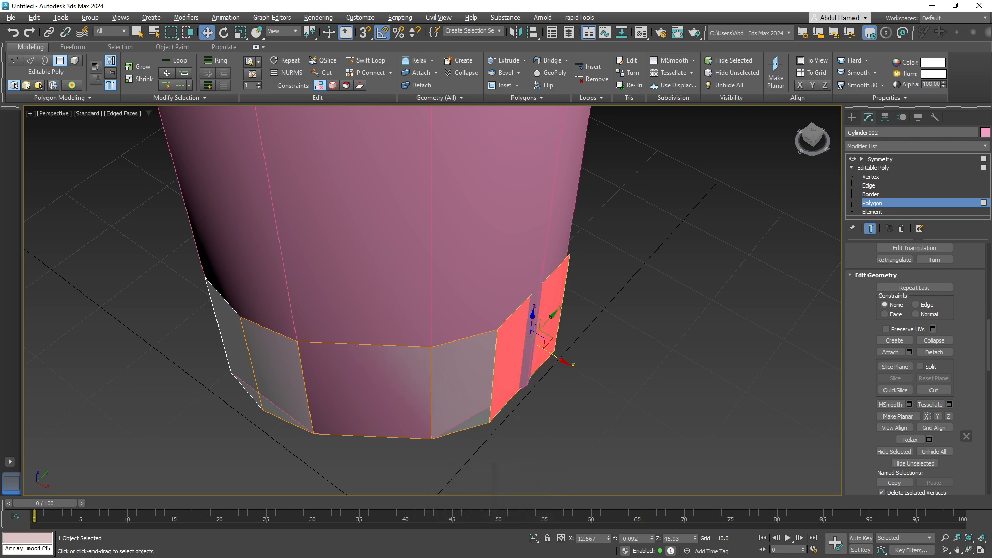
drag(556, 356, 562, 360)
alt+middle_drag(562, 361, 504, 321)
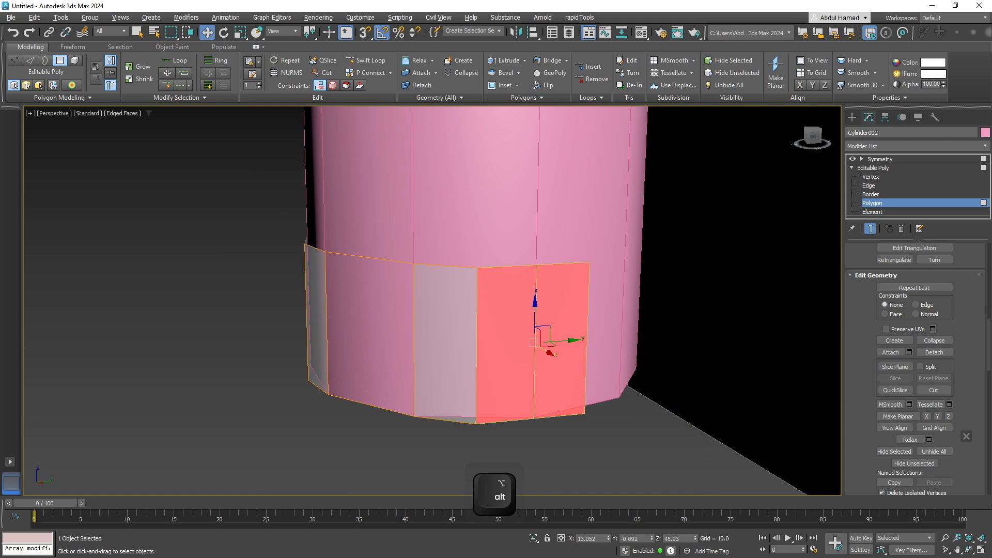
Select the two top edges of the flattened side polygons and extrude them upward to about Z 57.
scroll(827, 185, down, 4)
click(868, 186)
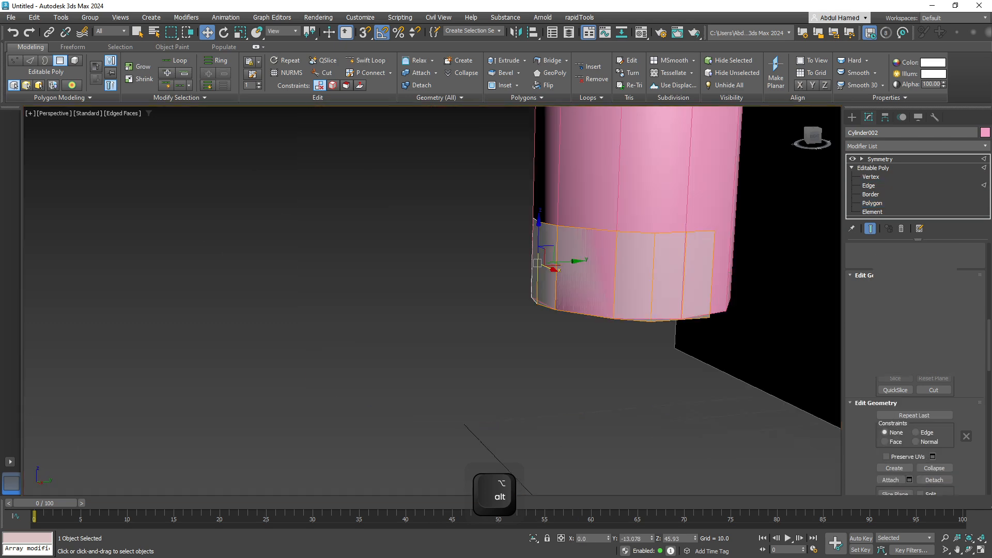
middle_drag(654, 231, 548, 327)
click(594, 326)
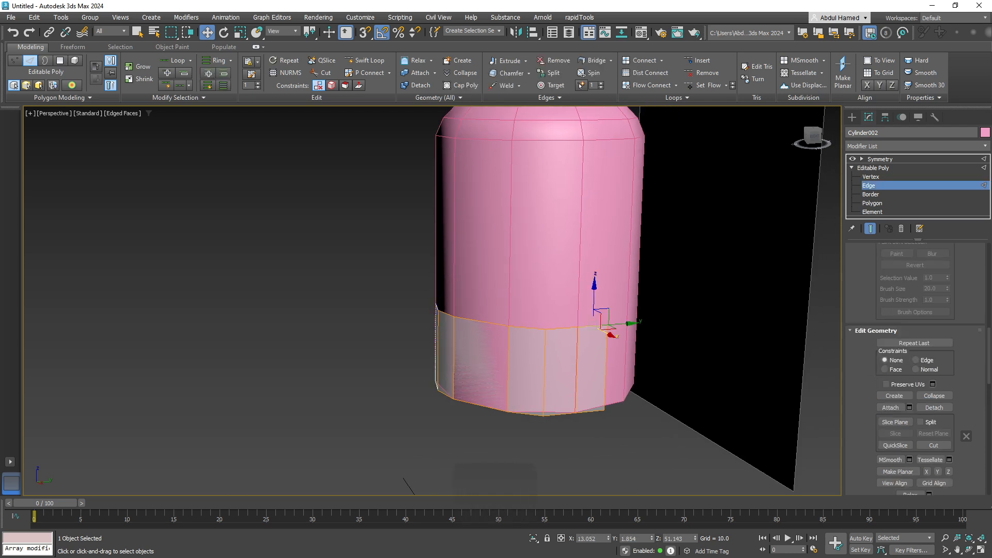
ctrl+click(562, 328)
key(w)
shift+drag(579, 304, 579, 255)
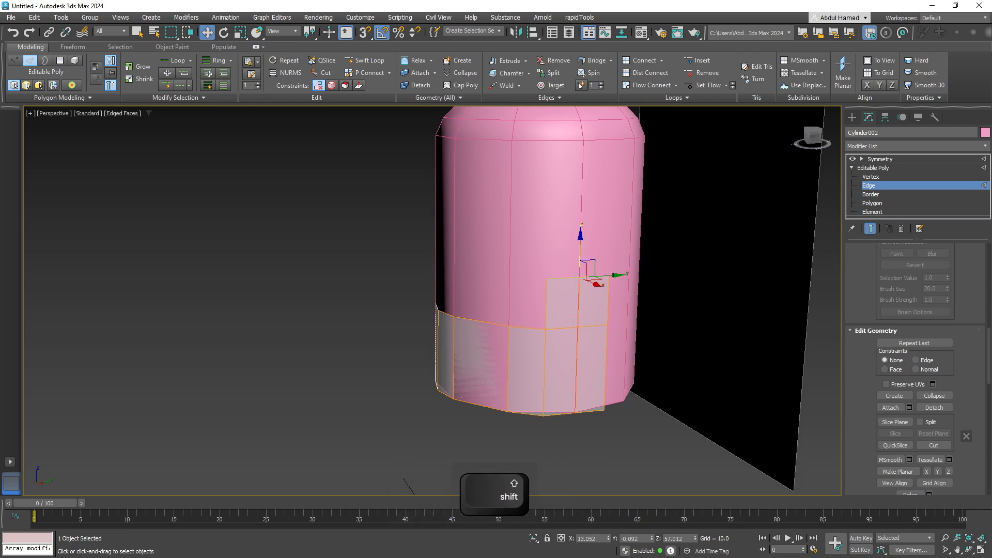
Select the two outer top vertices of the raised side flap and lower them to about Z 54.9, leaving a peak in the middle.
key(1)
click(438, 350)
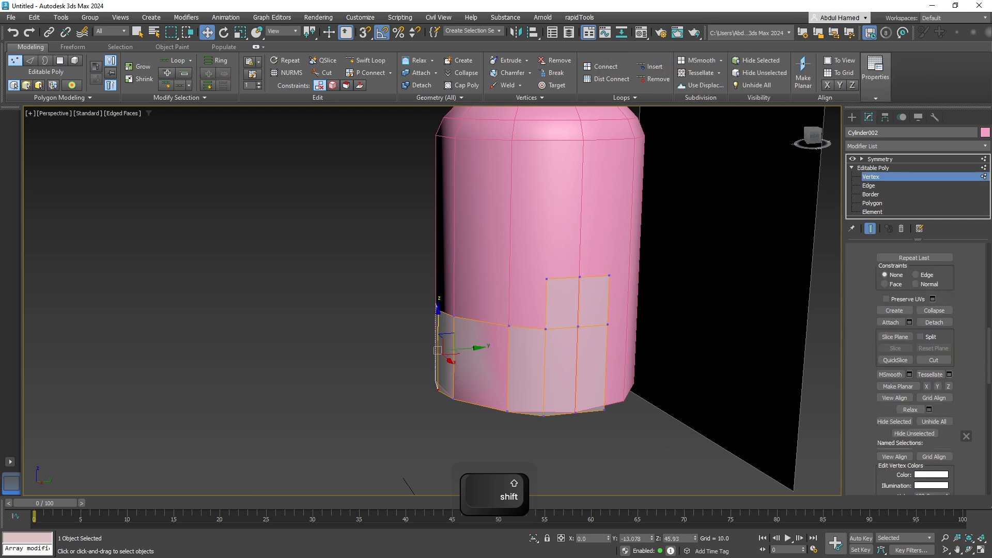
click(609, 276)
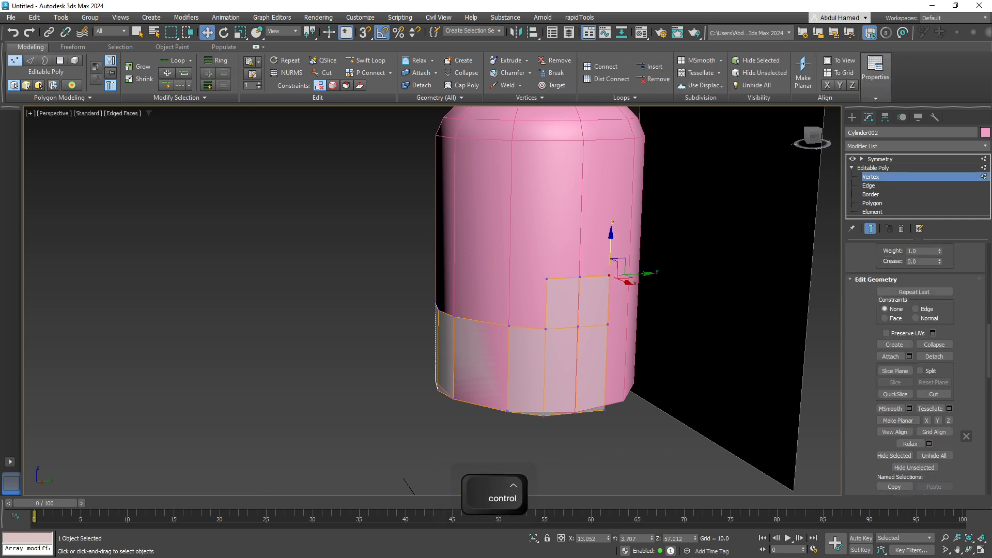
ctrl+click(547, 280)
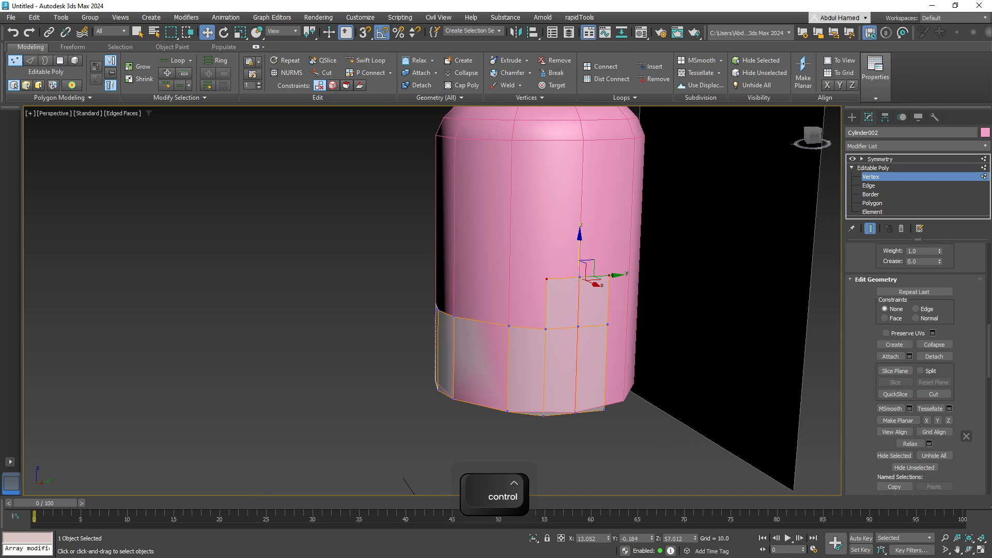
drag(580, 235, 580, 254)
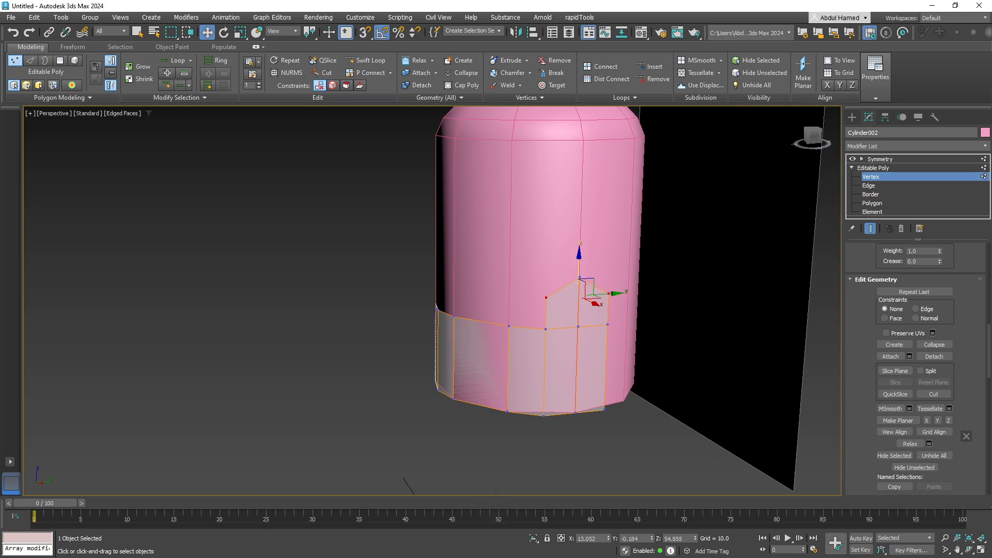
Select the side flap's middle vertical edge loop and preview a chamfer with an amount of 4.402 and 2 segments.
key(3)
key(2)
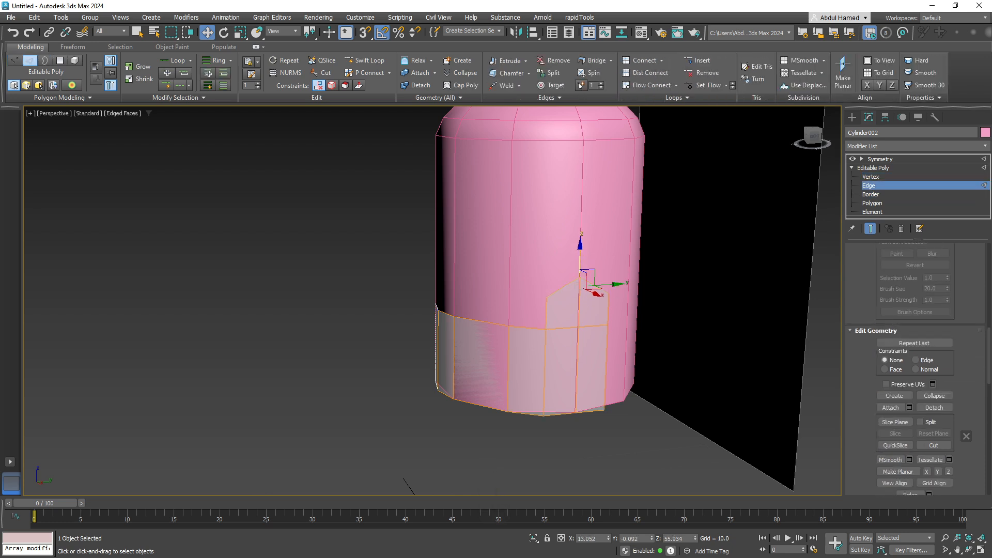
double_click(577, 336)
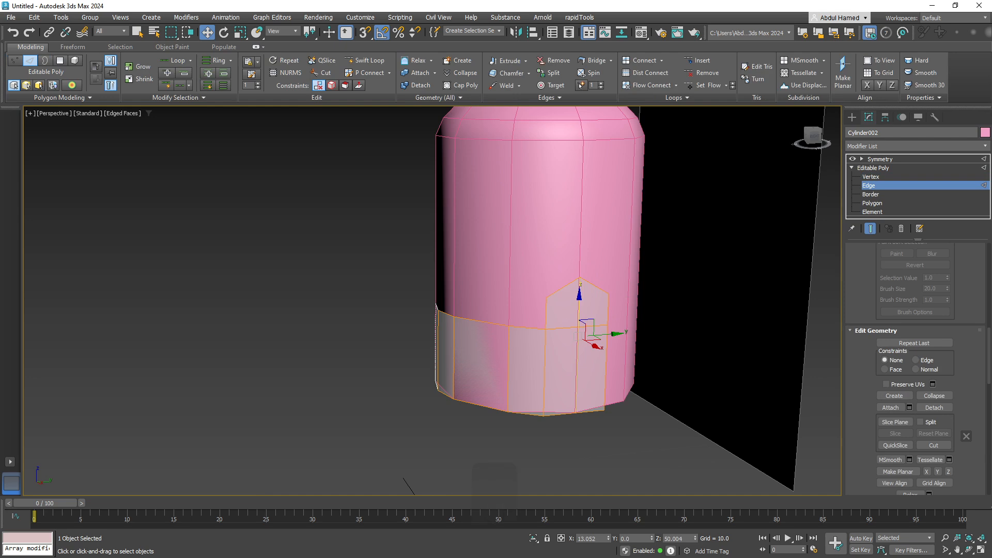
alt+middle_drag(579, 336, 566, 336)
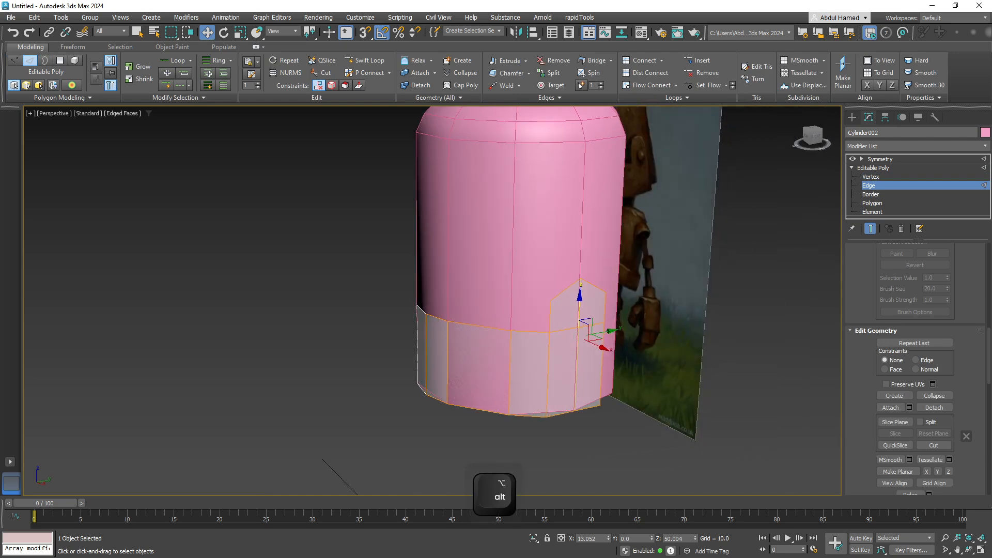
scroll(967, 436, up, 10)
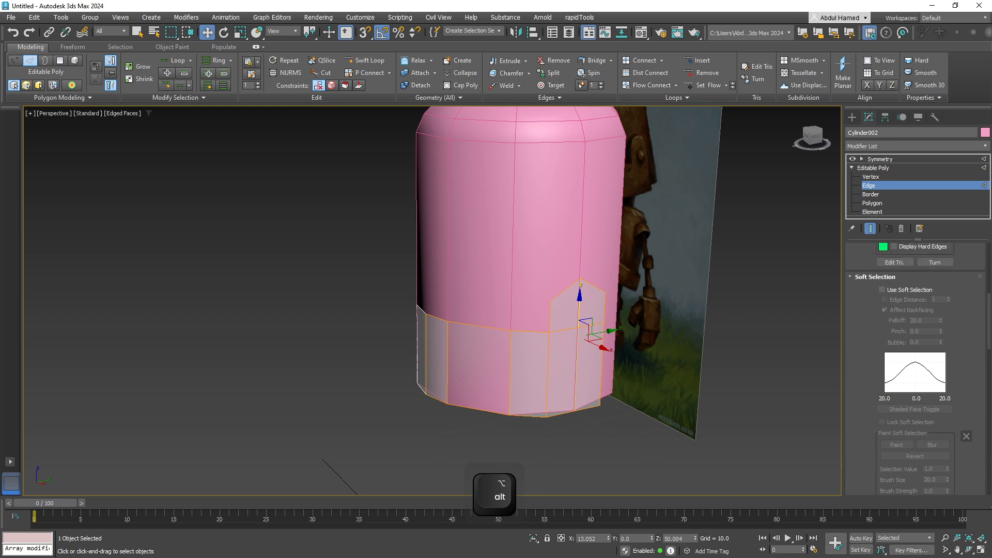
scroll(967, 437, up, 3)
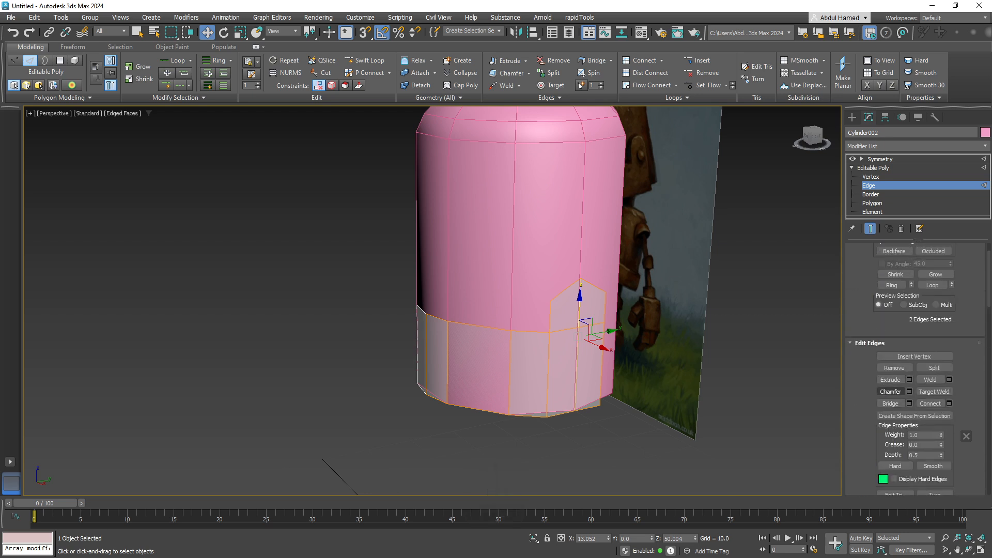
click(910, 392)
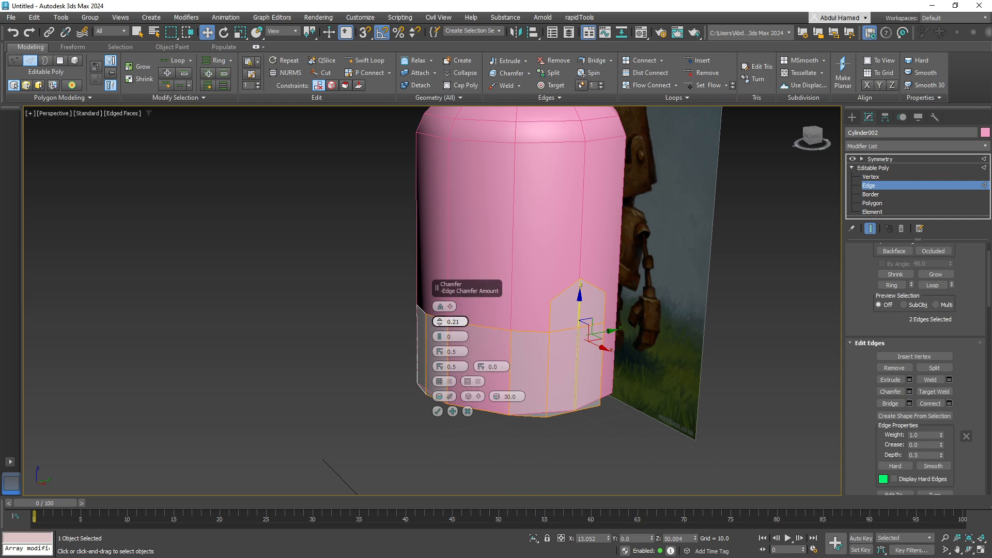
text(2.725)
key(Tab)
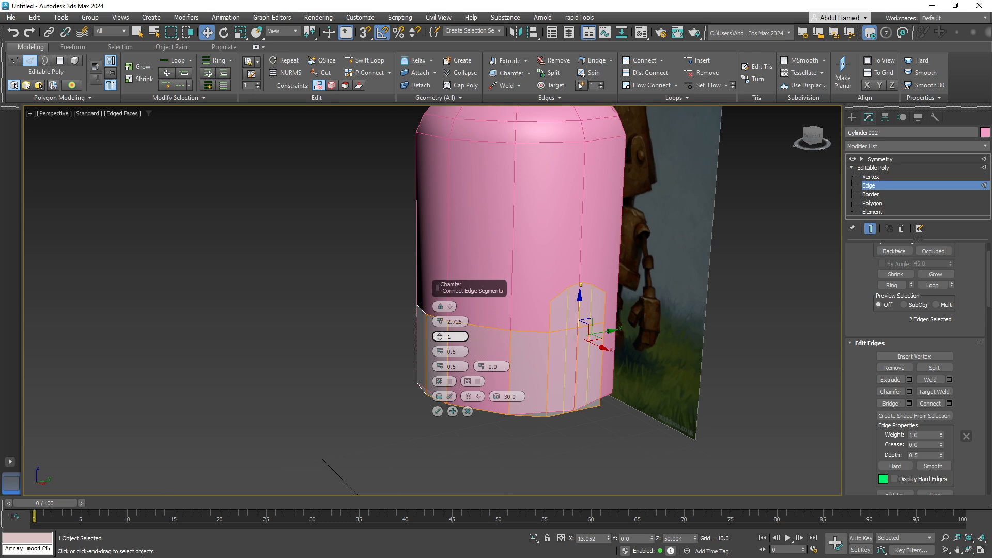
key(shift+Tab)
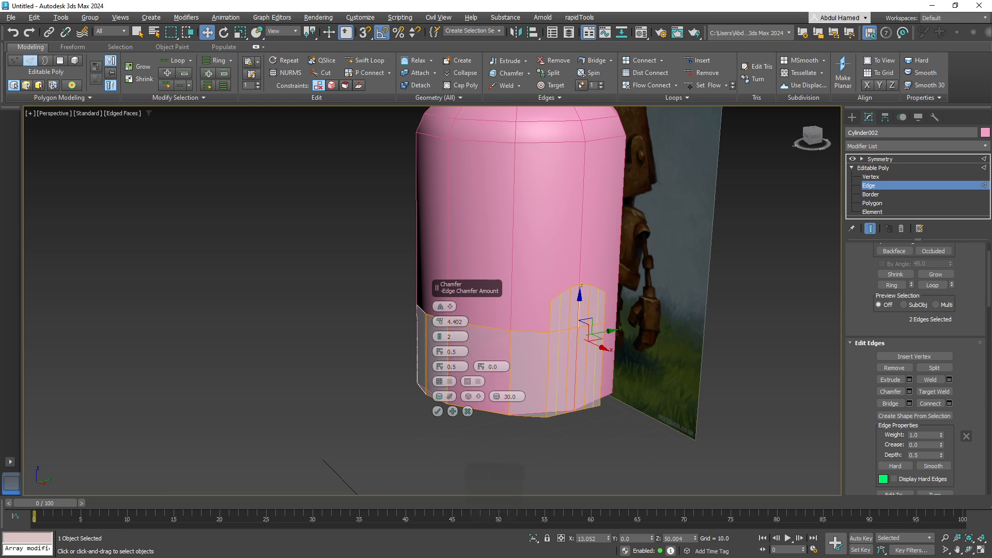
Try an edge end bias of 0.675 and the Invert Open option on the chamfer, and revert both.
alt+middle_drag(569, 331, 533, 318)
middle_drag(598, 306, 605, 340)
scroll(605, 340, up, 4)
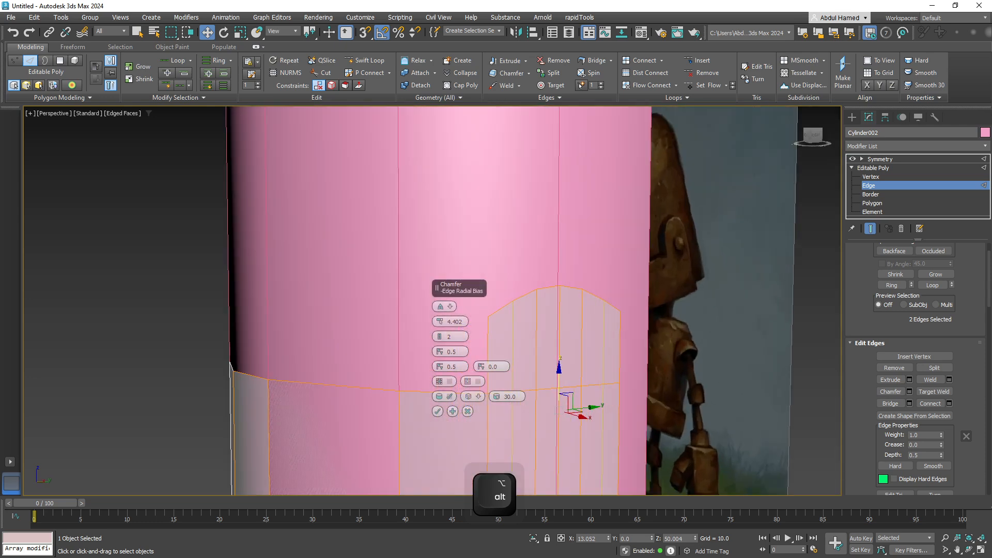
drag(440, 366, 440, 364)
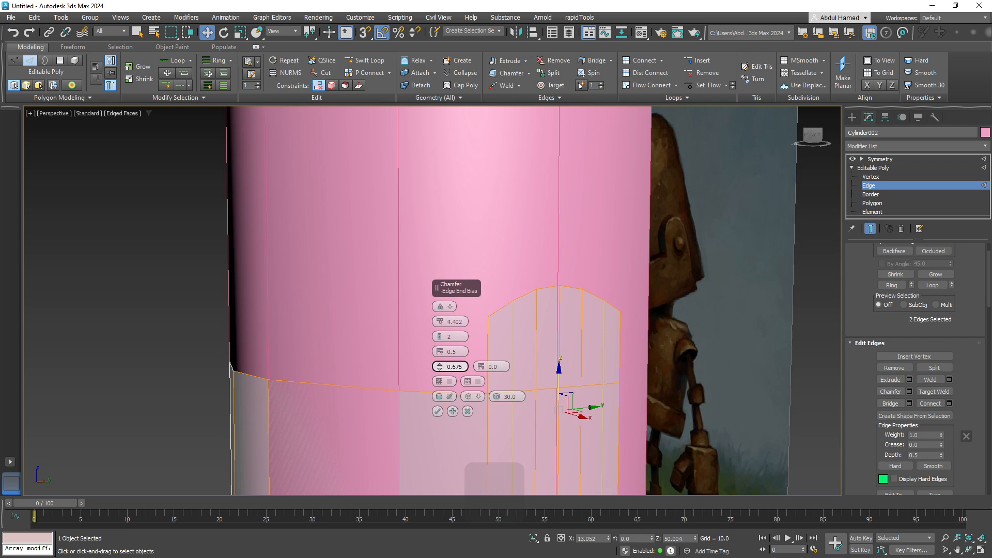
key(ctrl+z)
key(ctrl+z)
key(ctrl+z)
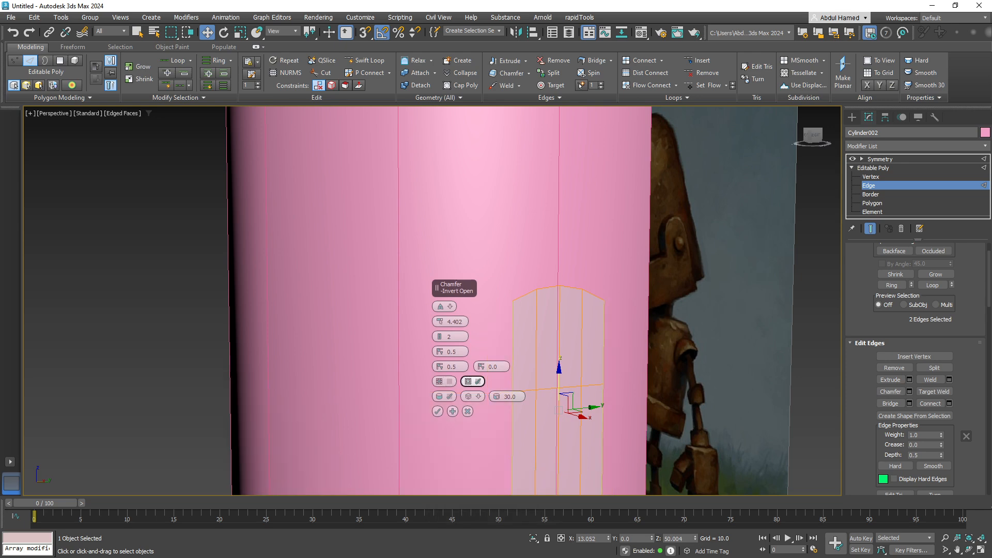
click(478, 381)
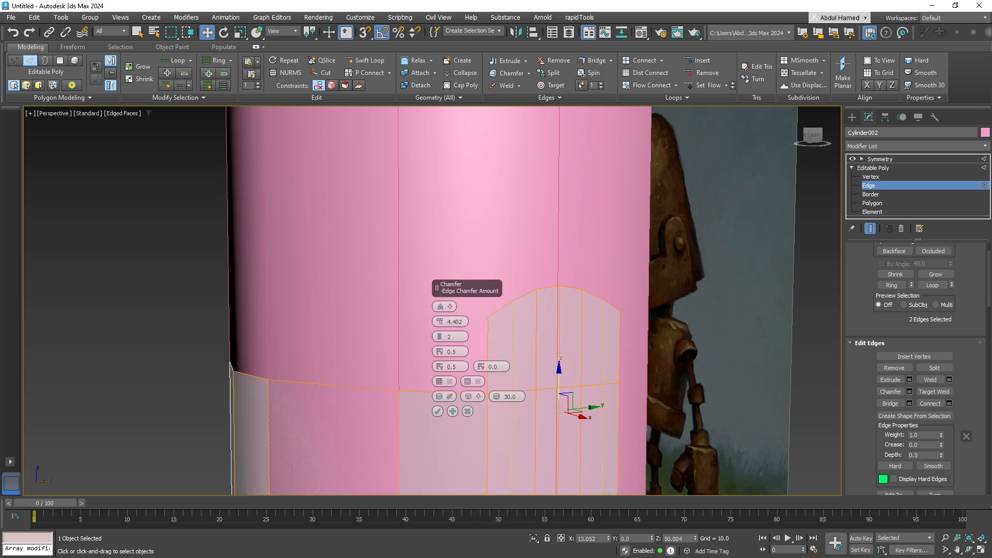
Compare the Radial, Quad and Patch chamfer types, keep Radial, and raise the chamfer amount to 5.345.
click(451, 307)
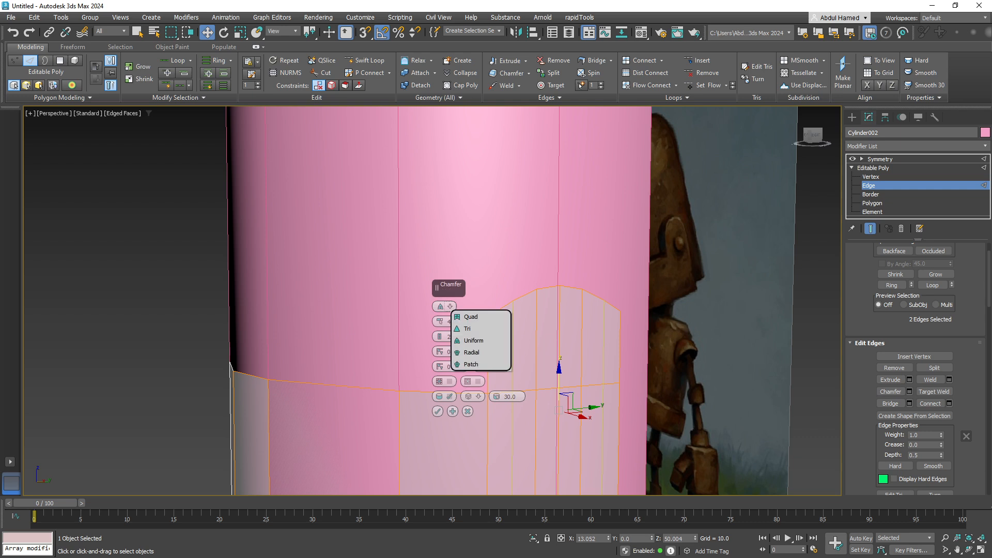
click(471, 352)
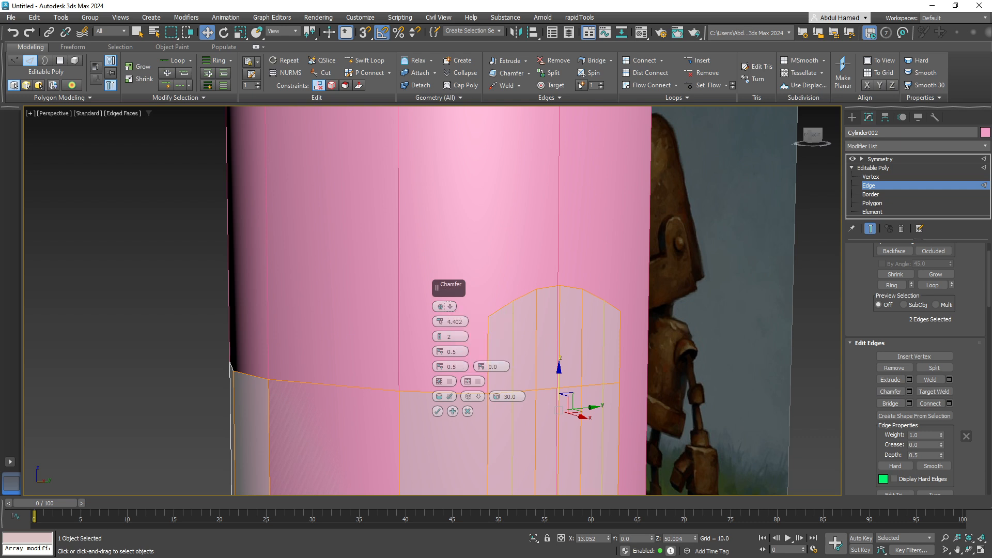
click(450, 307)
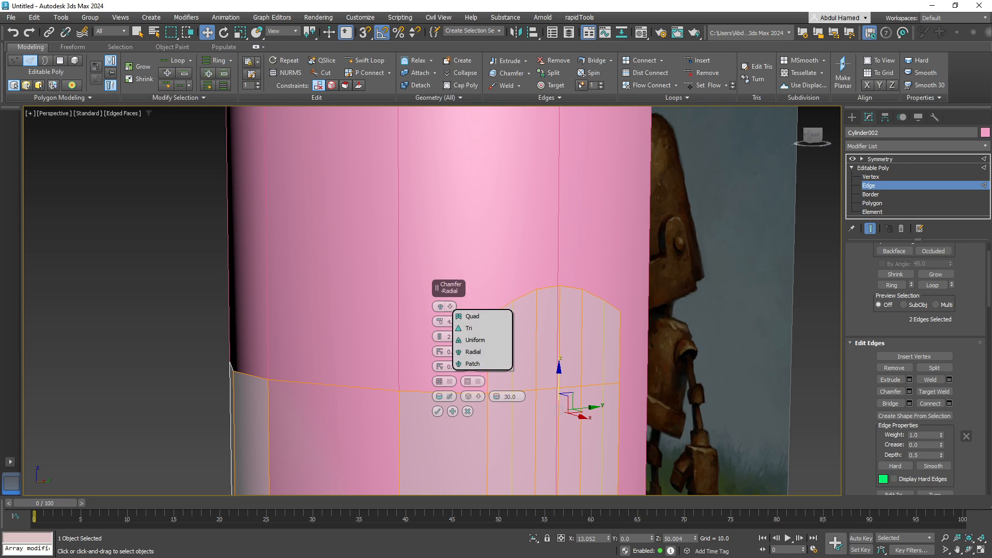
click(472, 316)
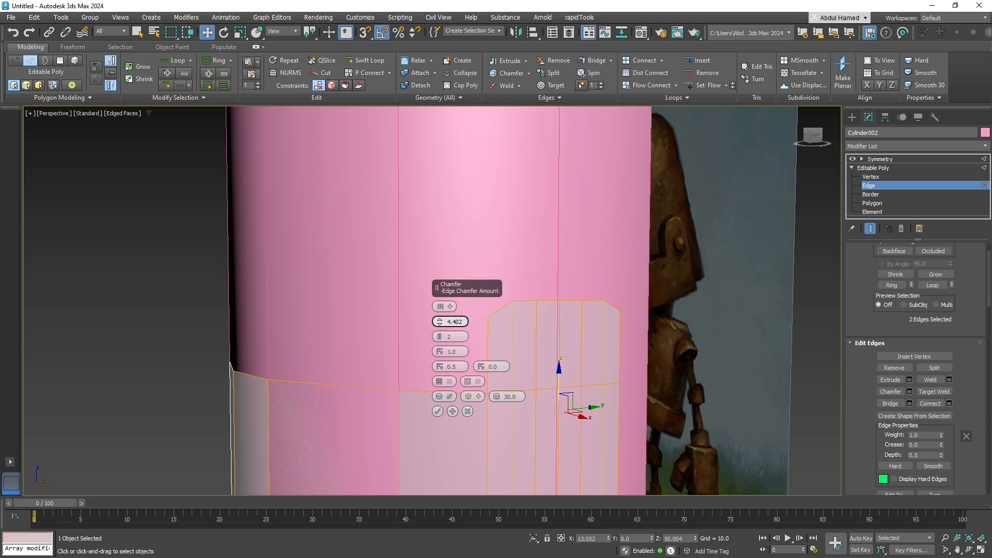
click(445, 306)
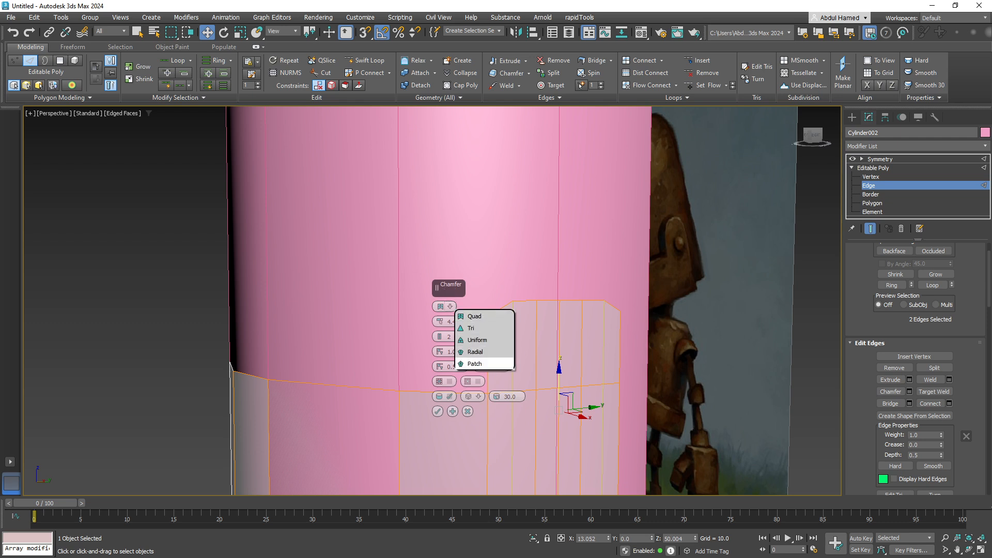
click(474, 364)
click(448, 307)
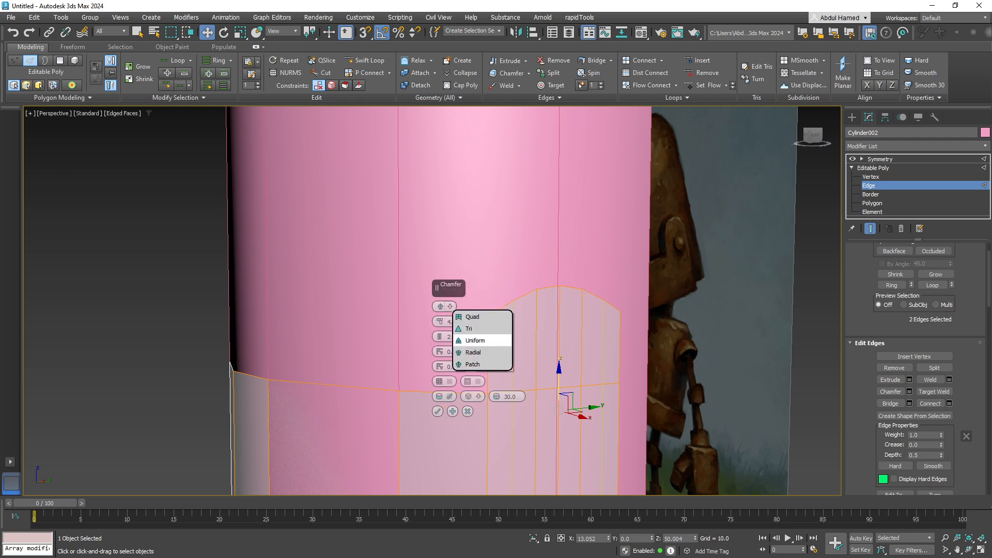
click(462, 352)
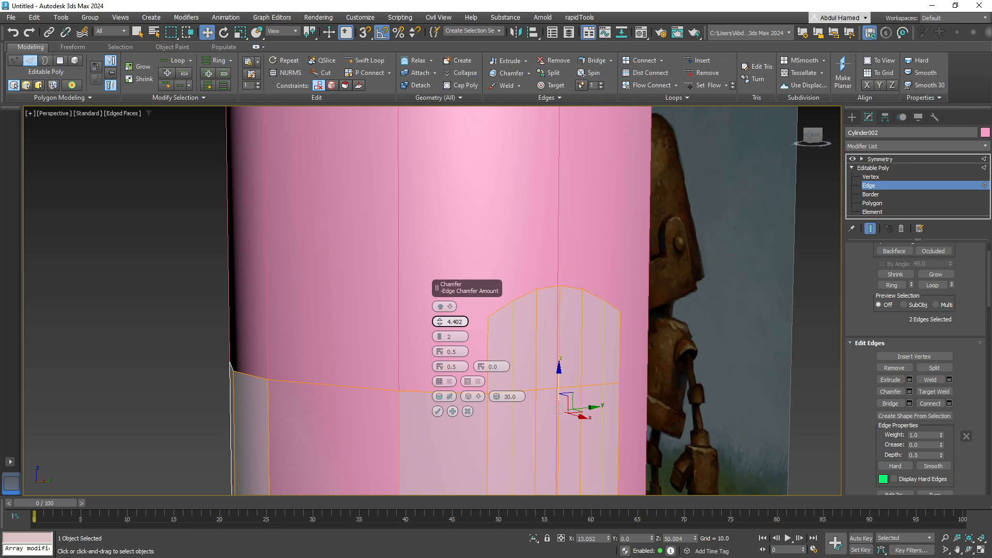
drag(441, 322, 440, 323)
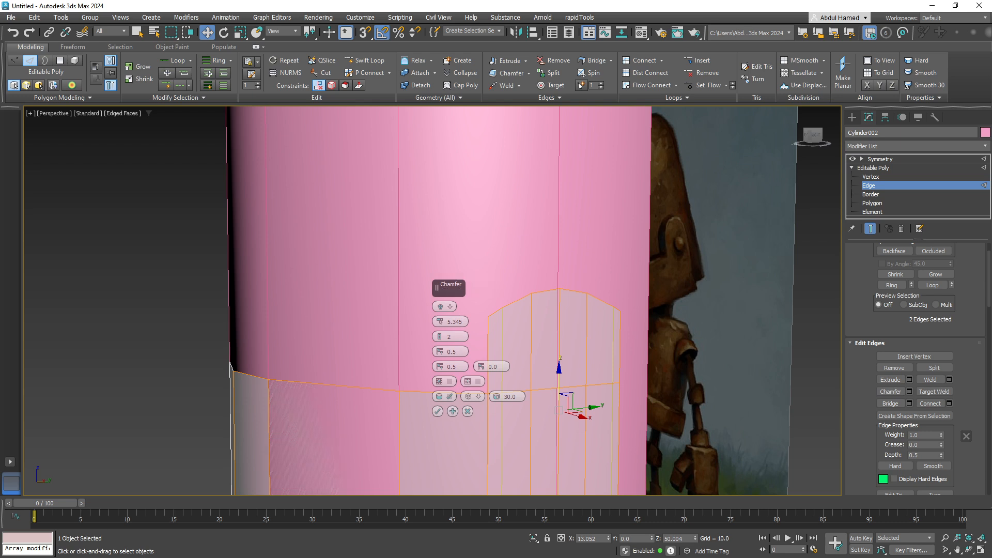
Check the chamfer type and smooth type options and turn off smoothing for the chamfer.
click(450, 307)
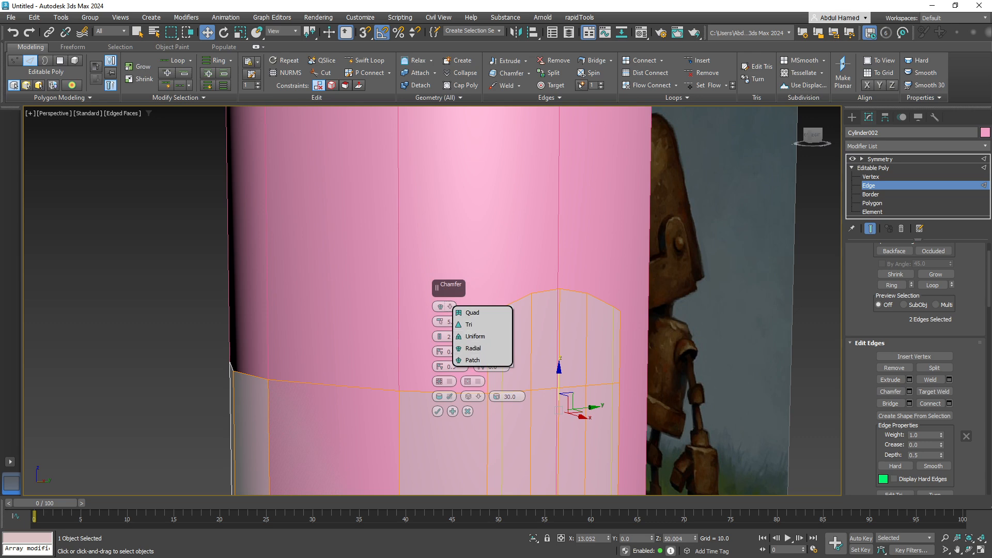
key(Escape)
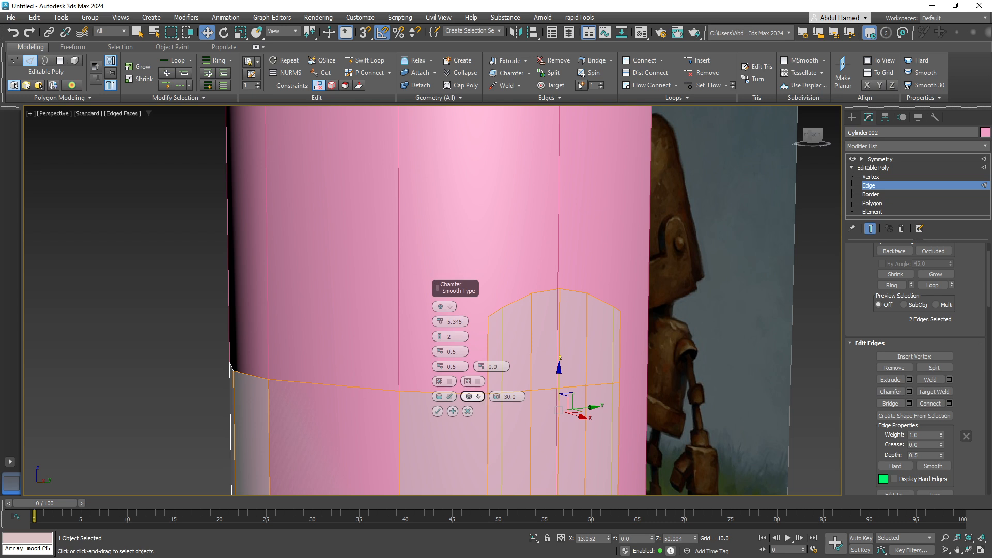
click(479, 397)
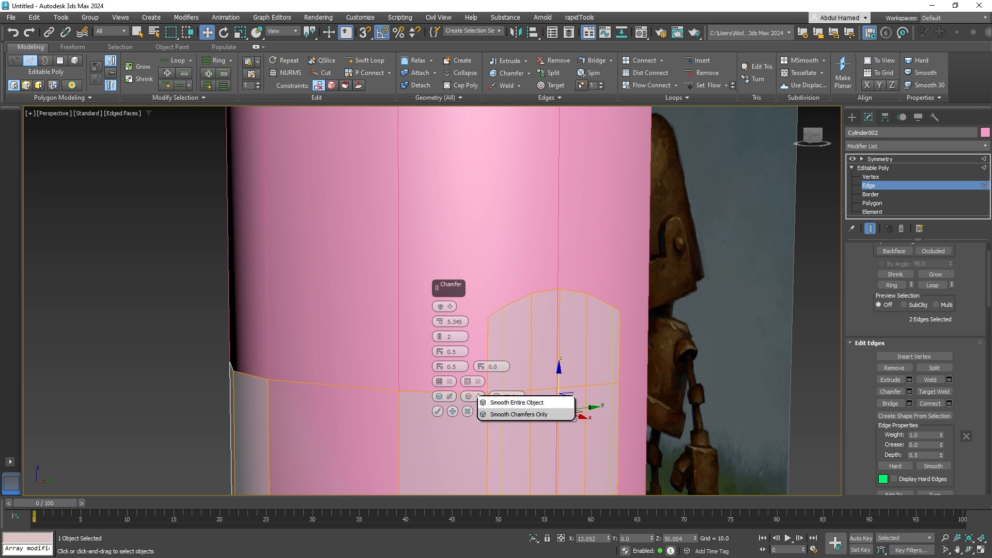
click(481, 399)
click(479, 397)
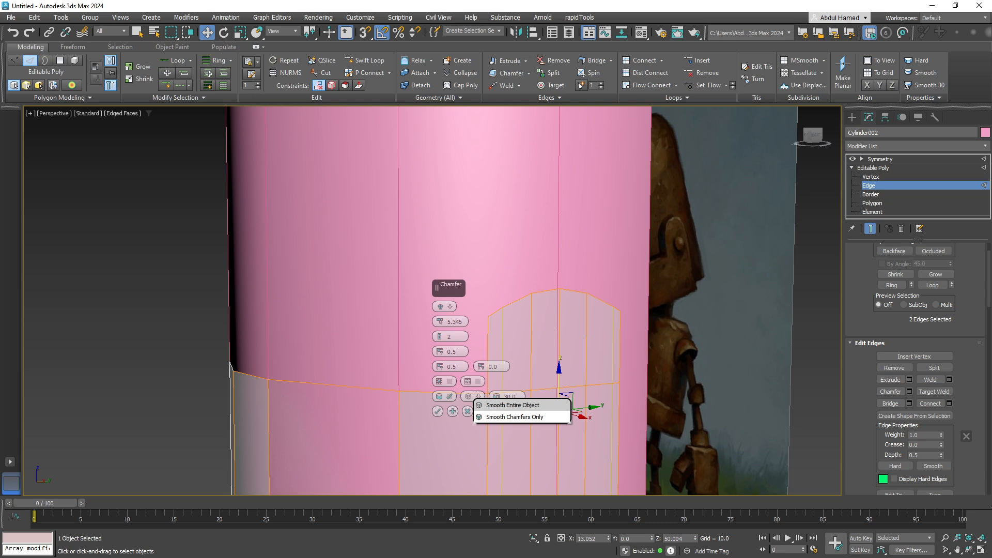
click(439, 397)
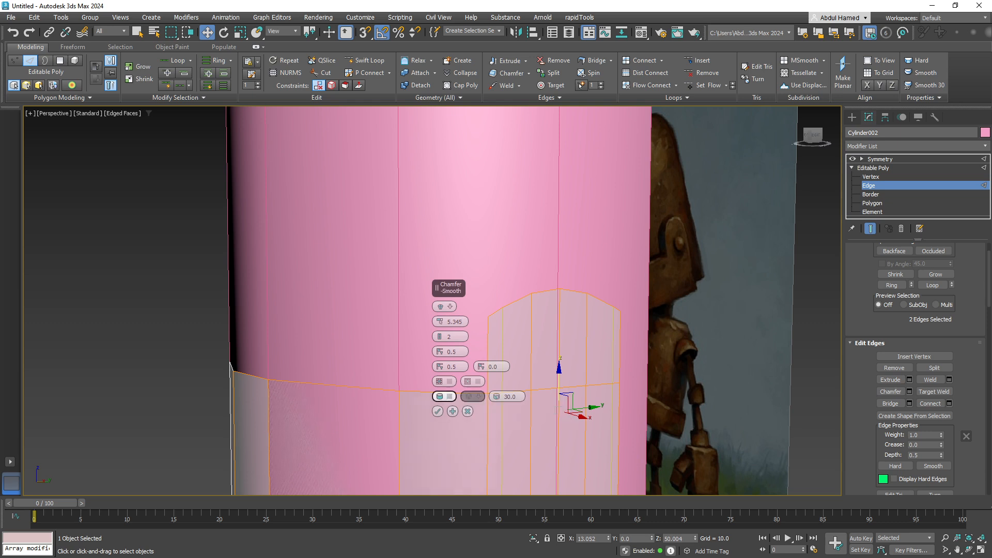
Turn smoothing back on for the chamfer and try smooth thresholds of 116.5 and 0.
click(440, 396)
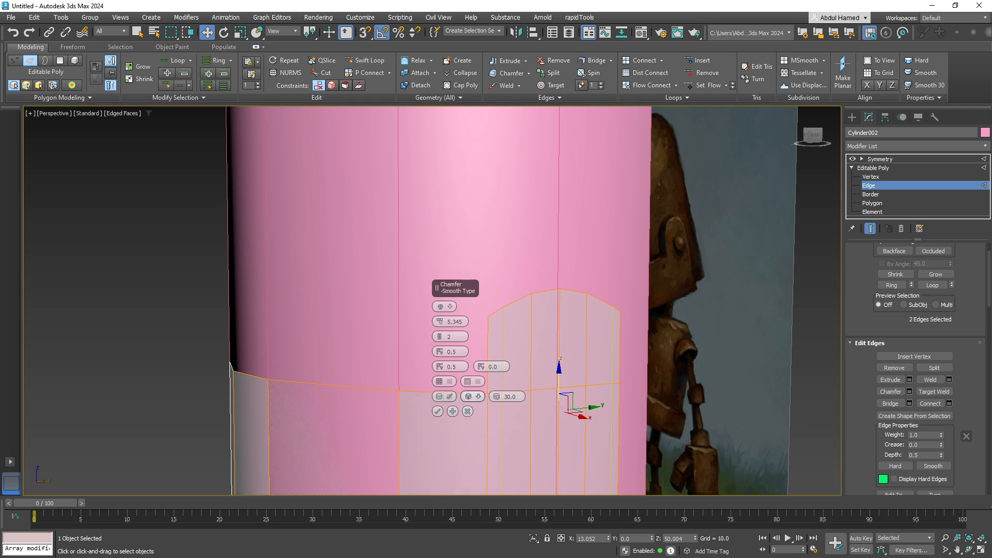
drag(496, 397, 496, 362)
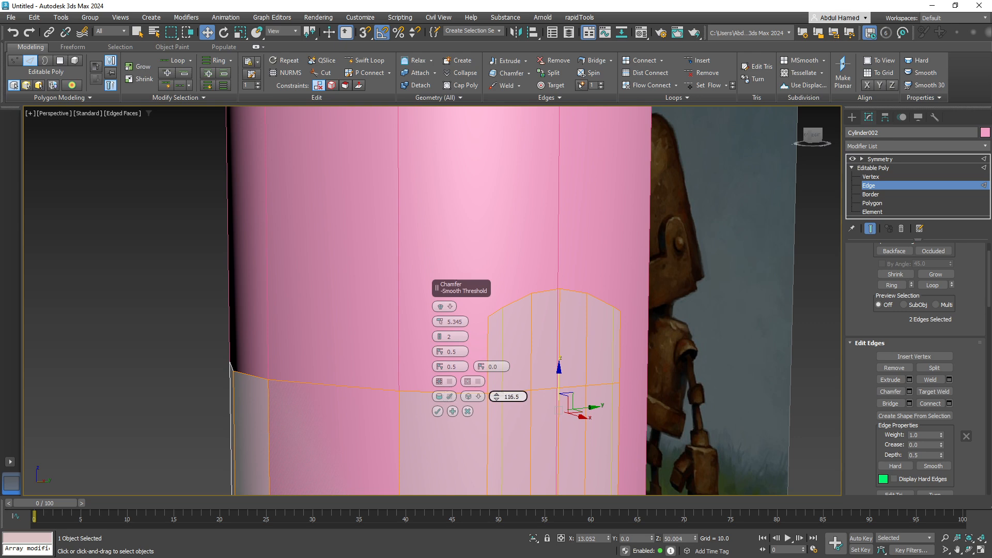
drag(496, 396, 497, 455)
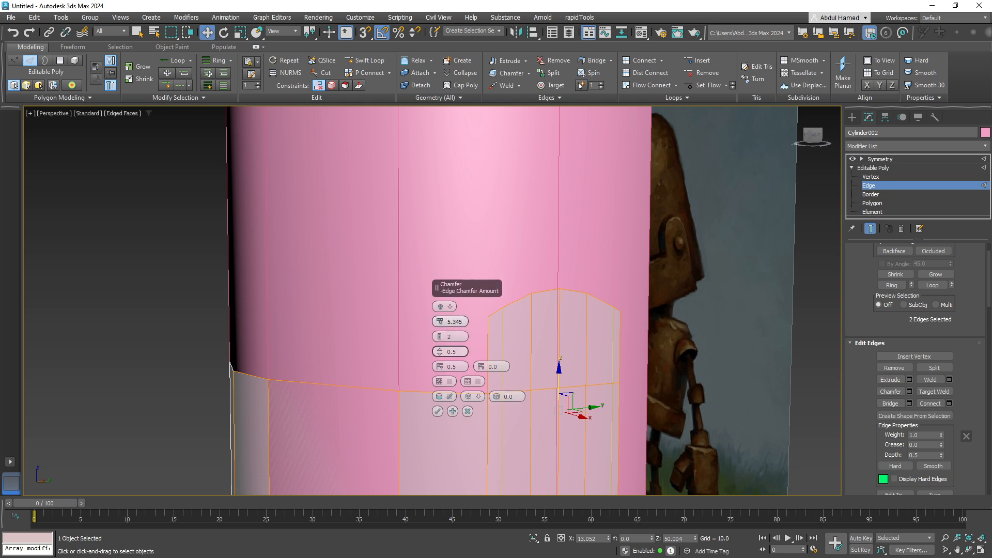
Try a chamfer amount of 5.45 with 1 and 4 segments, and cancel the chamfer.
drag(442, 319, 443, 319)
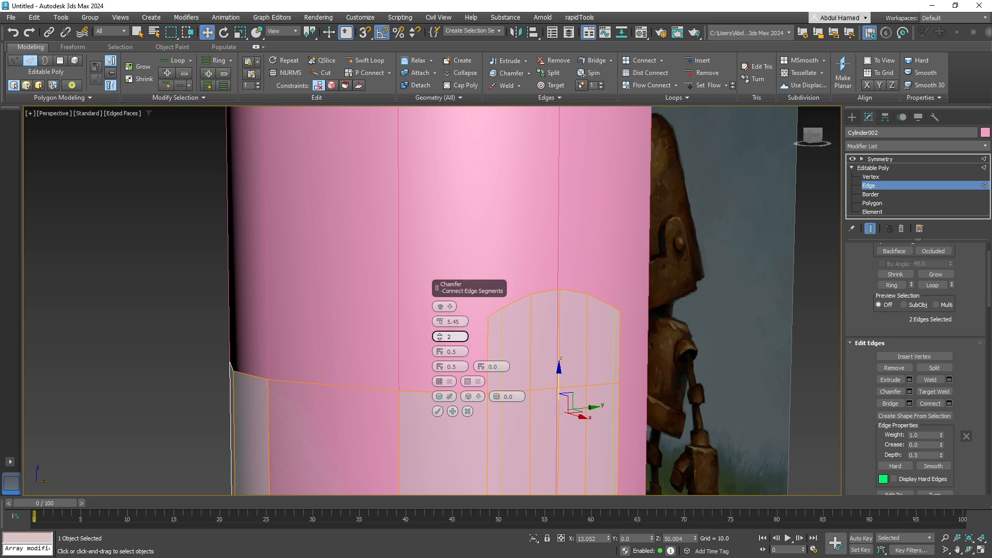
drag(444, 337, 444, 338)
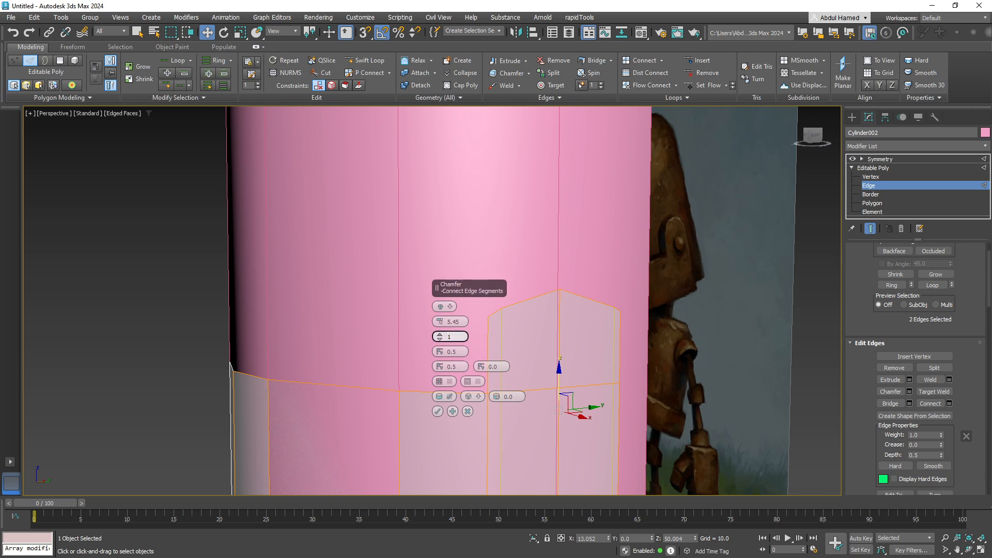
drag(444, 337, 445, 336)
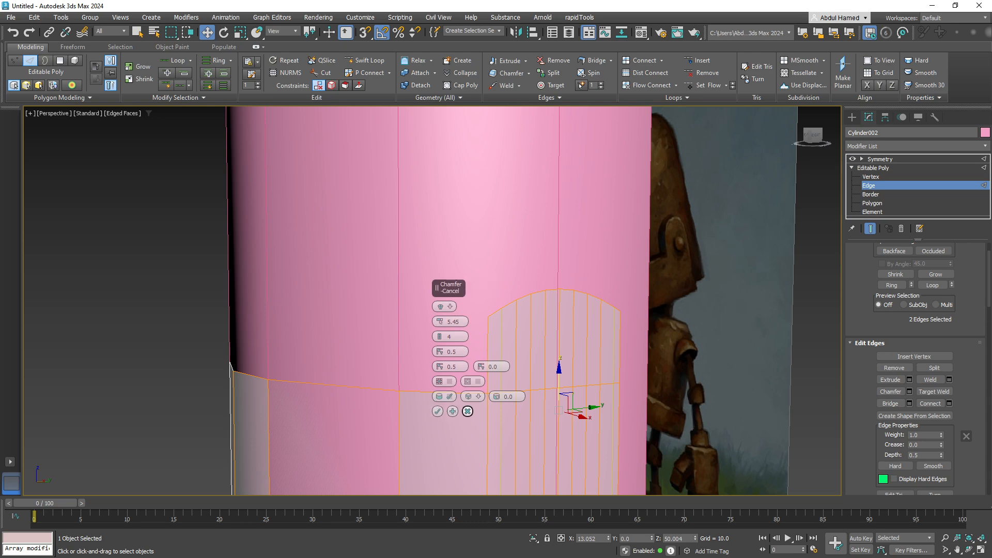
click(468, 411)
Undo the pointed shaping of the side flap's top, back to the flat-topped flap with its middle vertical edges selected.
middle_drag(467, 411, 448, 359)
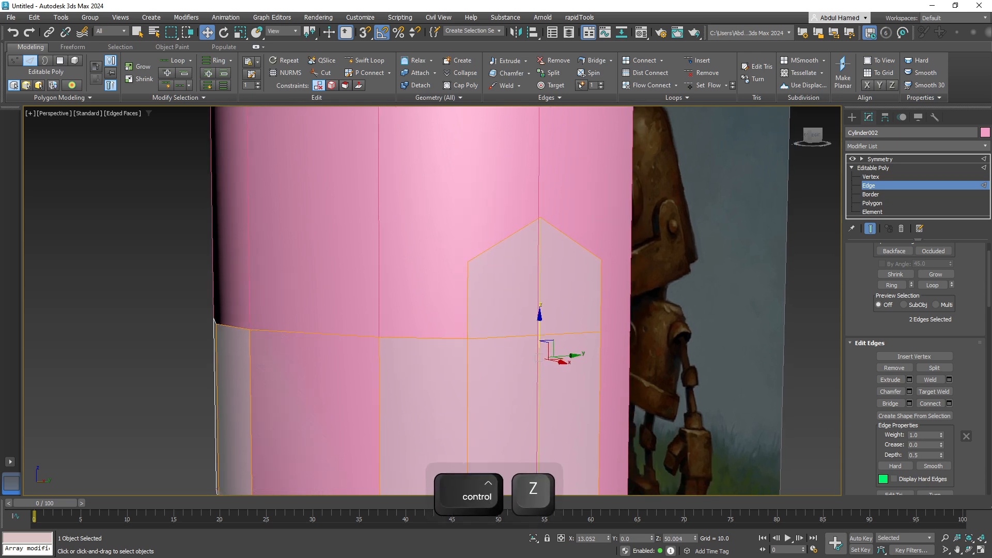
key(ctrl+z)
key(ctrl+z)
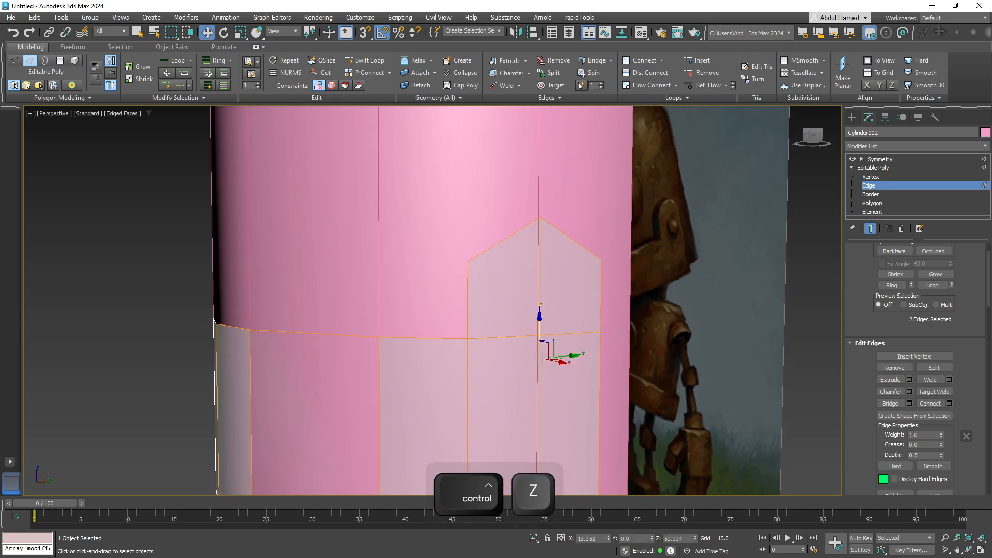
key(ctrl+z)
key(ctrl+z)
key(ctrl+z)
key(ctrl+z)
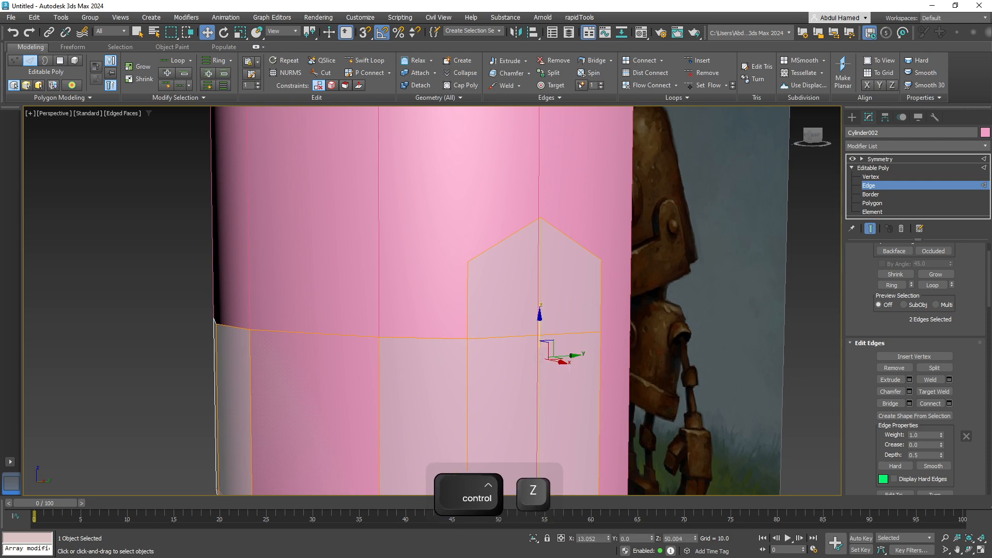
key(ctrl+z)
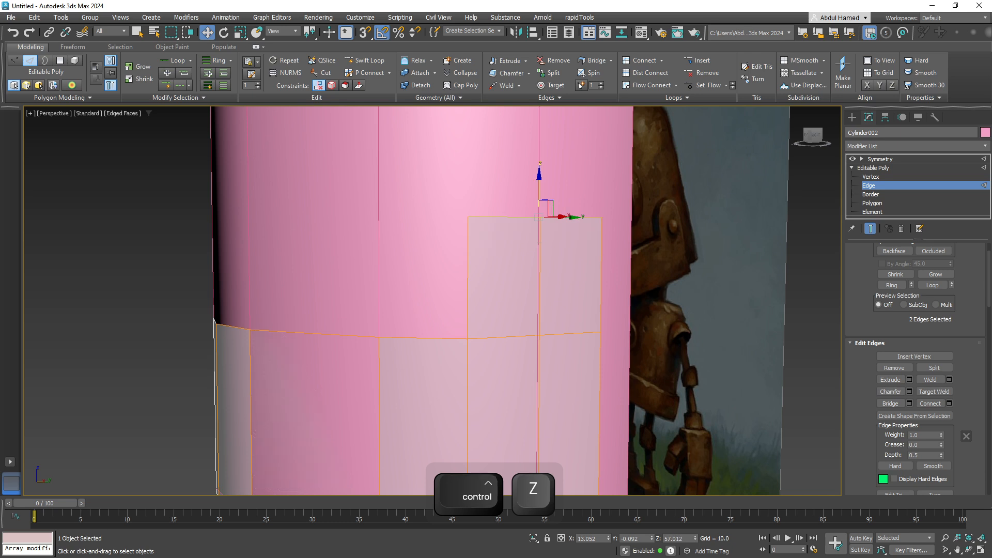
key(ctrl+z)
key(ctrl+z)
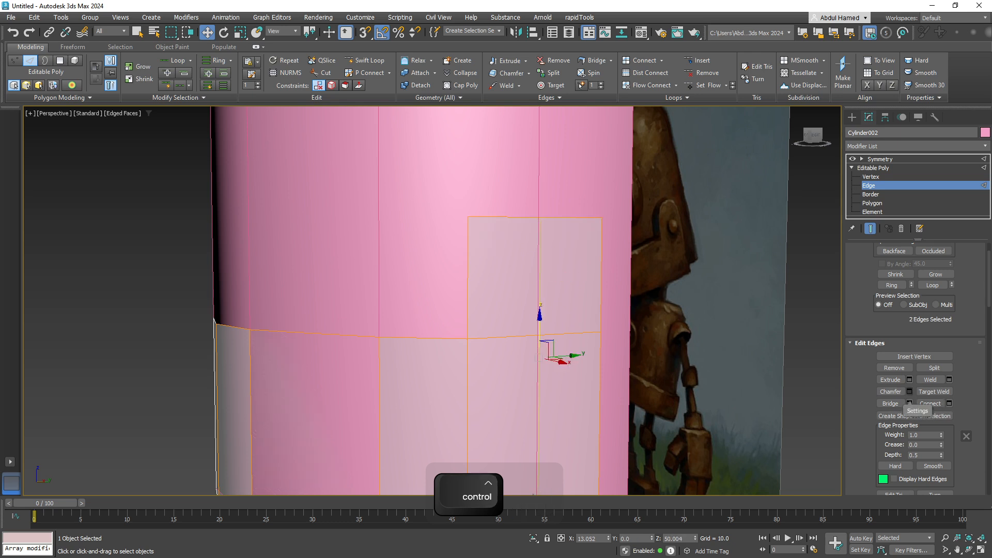
Chamfer the flat-topped side flap's middle vertical edge loop with an amount of 5 and 2 segments.
click(910, 392)
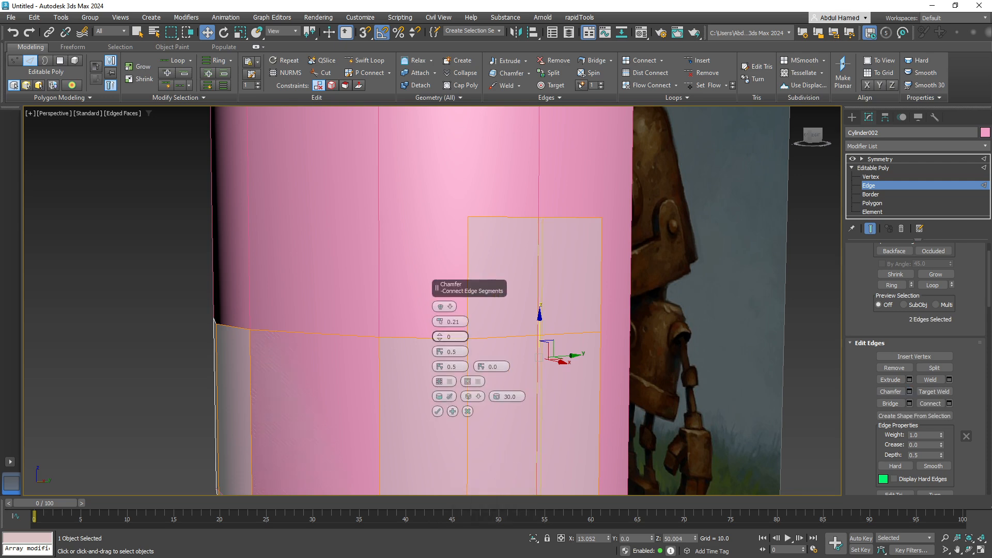
click(440, 335)
click(440, 334)
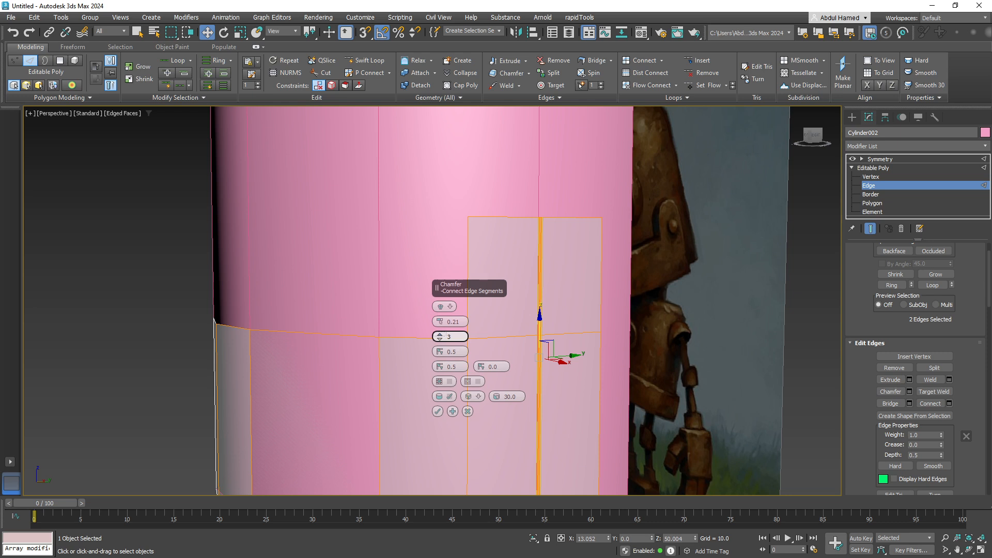
mouse_move(440, 320)
mouse_down()
mouse_move(440, 309)
mouse_move(440, 321)
mouse_up()
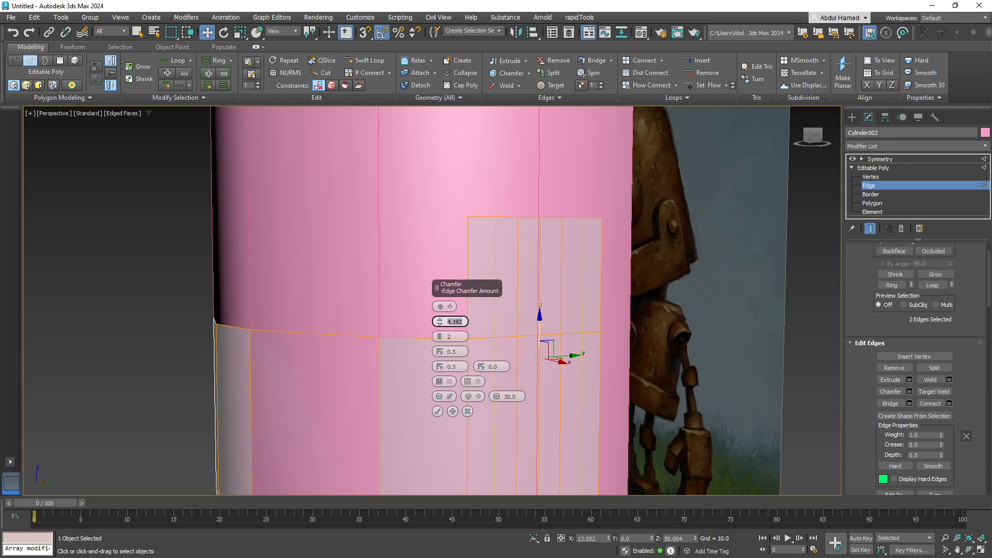
text(5)
key(Tab)
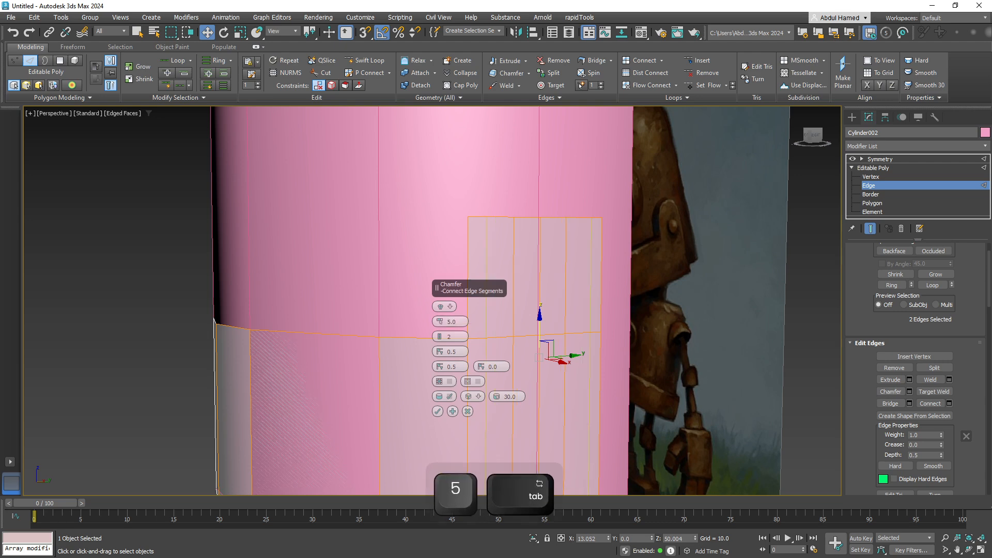
mouse_move(539, 357)
alt+middle_down()
mouse_move(509, 357)
mouse_move(483, 385)
mouse_move(531, 353)
alt+middle_up()
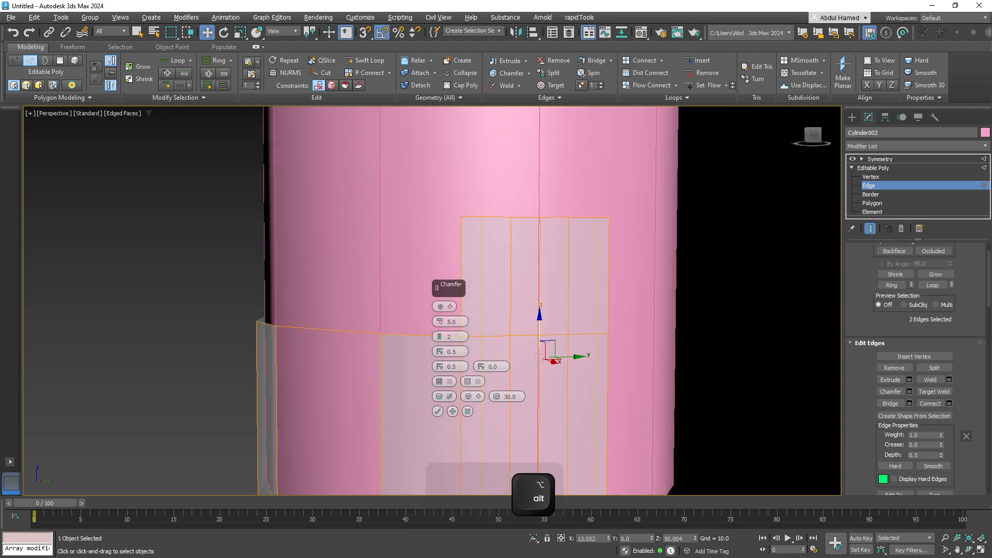
click(438, 412)
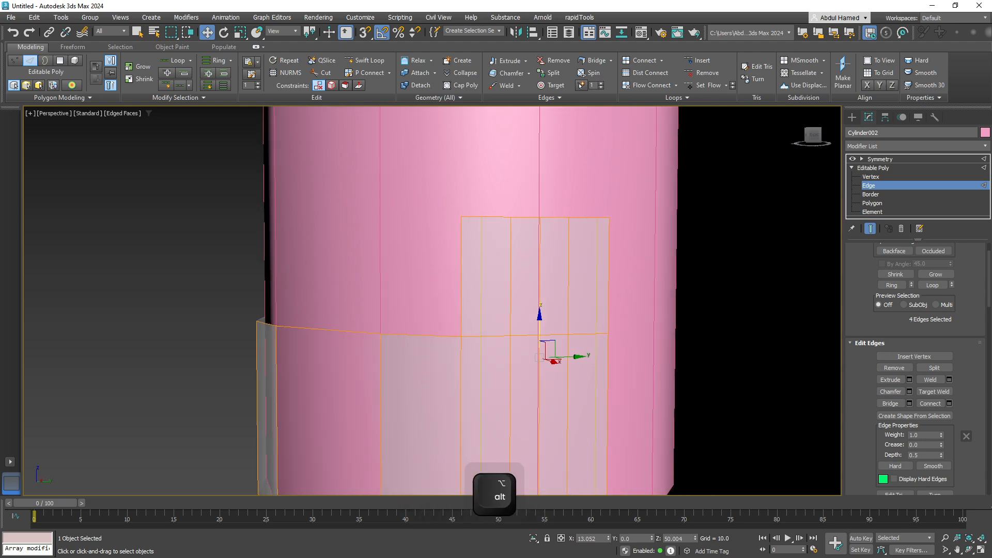
Select the side flap's five inner vertical edges, extend the selection to full edge loops, and activate the Scale tool.
alt+middle_drag(444, 402, 465, 420)
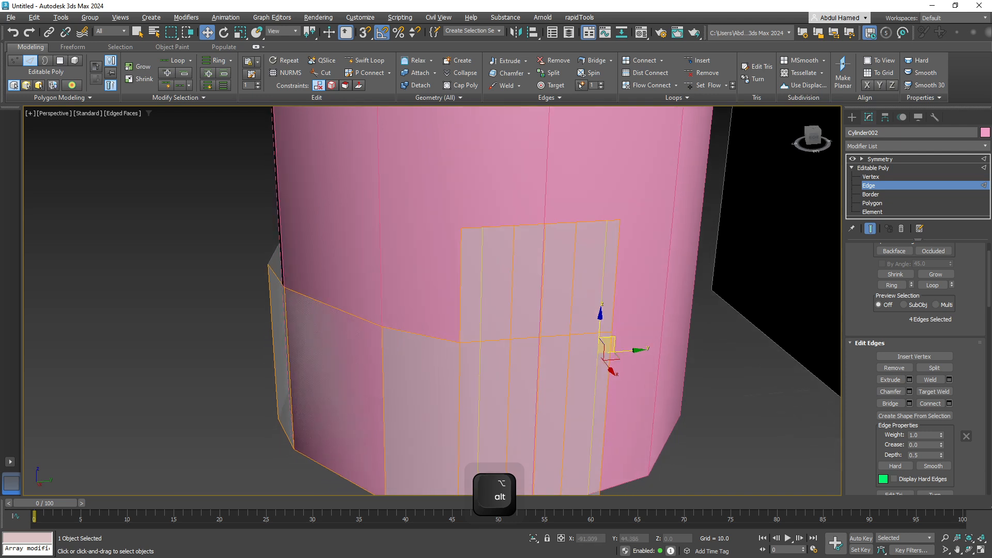
key(r)
key(r)
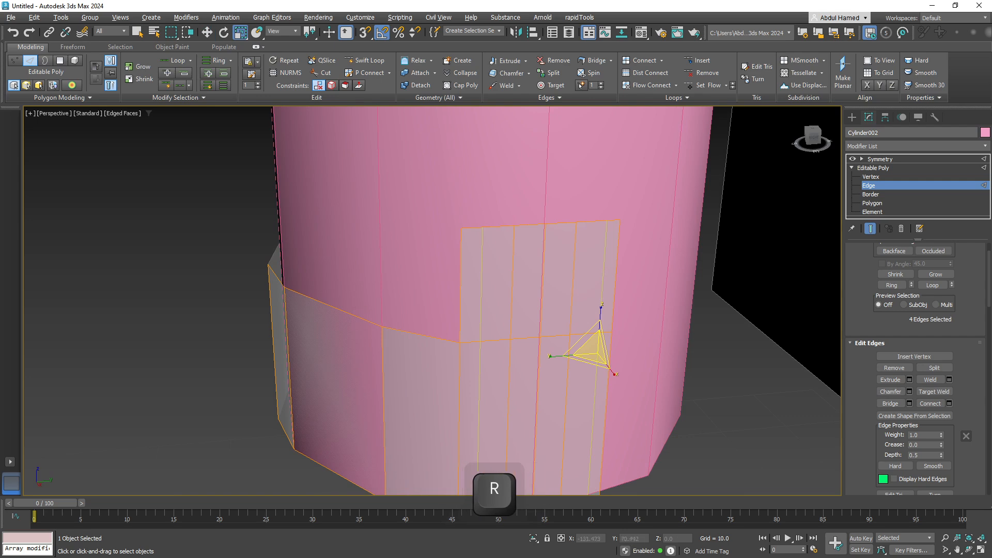
key(q)
click(482, 286)
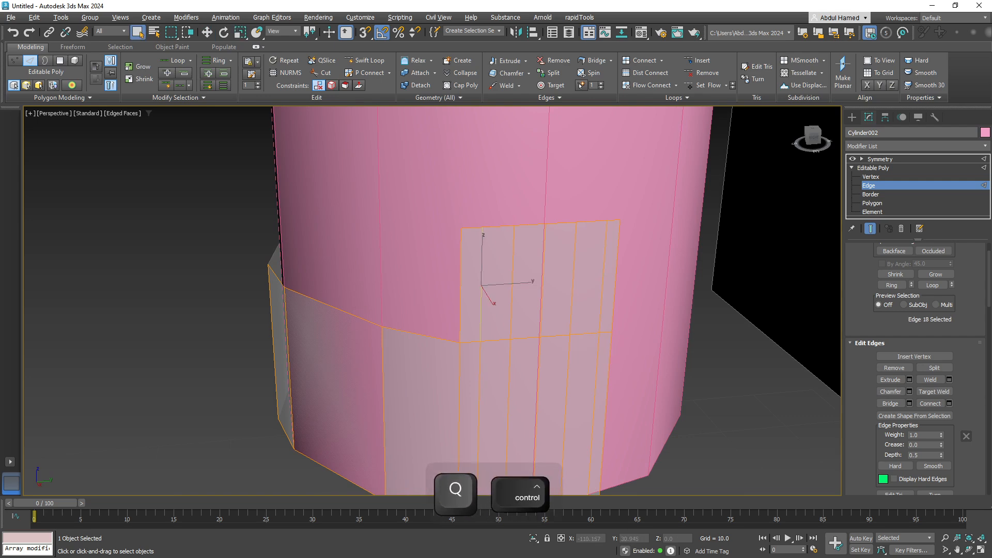
ctrl+click(513, 283)
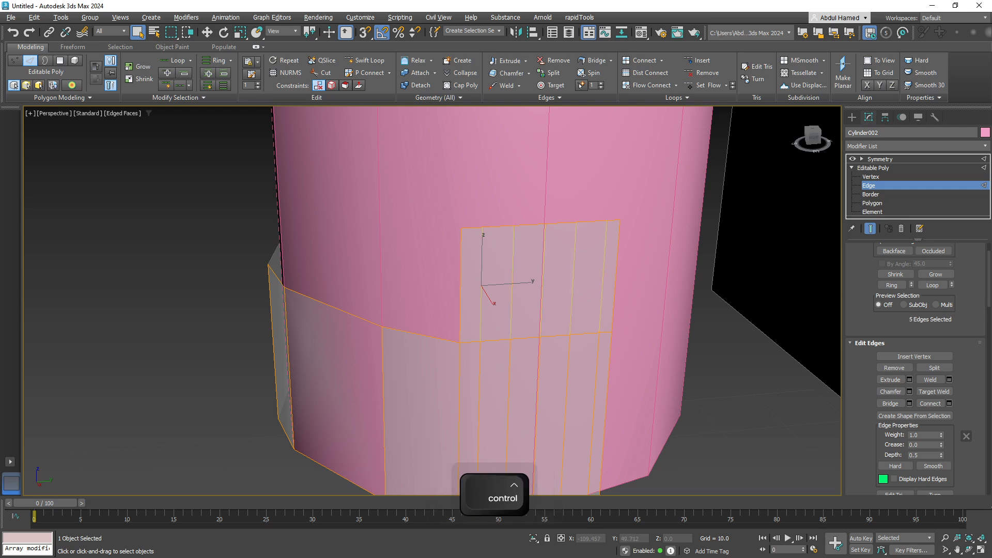
click(932, 285)
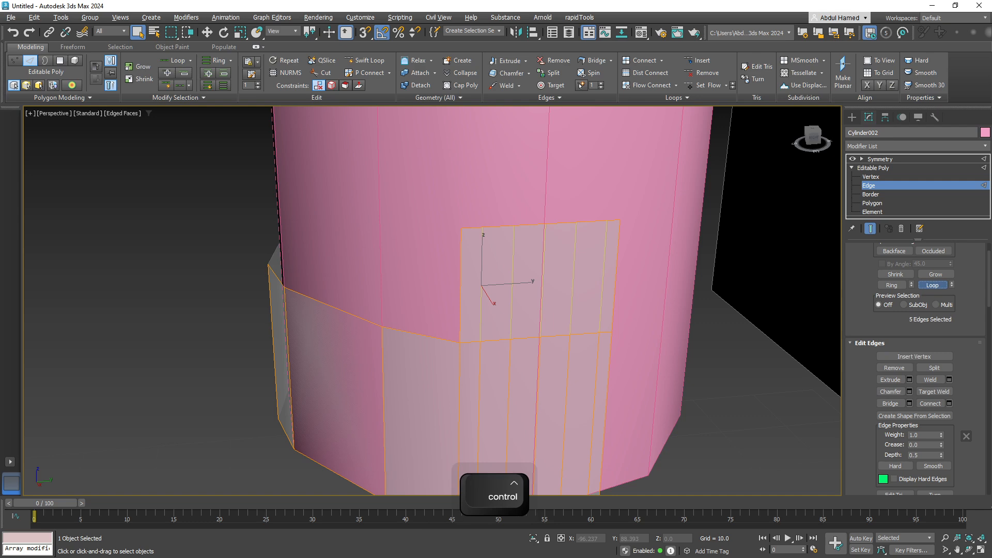
key(r)
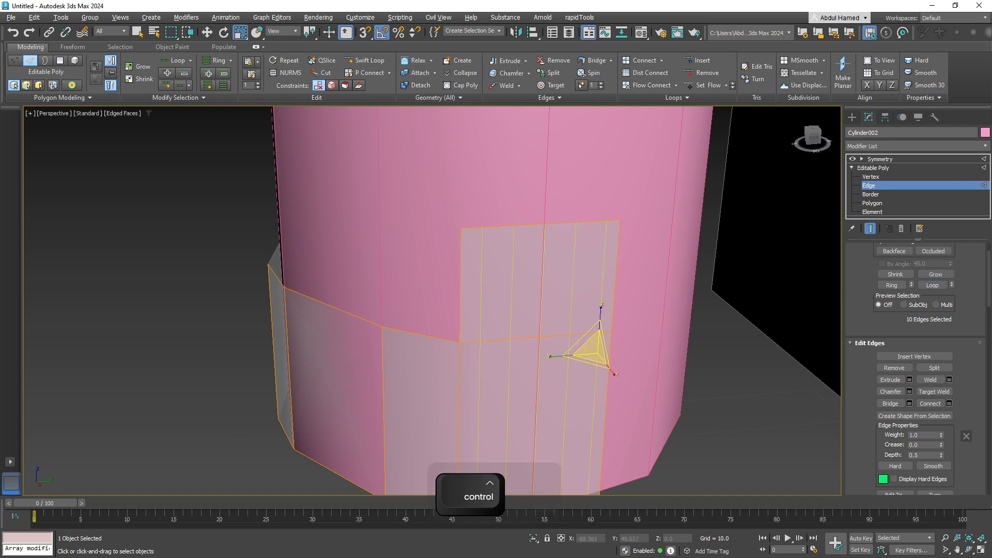
Scale the selected vertical edges of the band's raised tab along Y to spread them evenly across its width.
key(r)
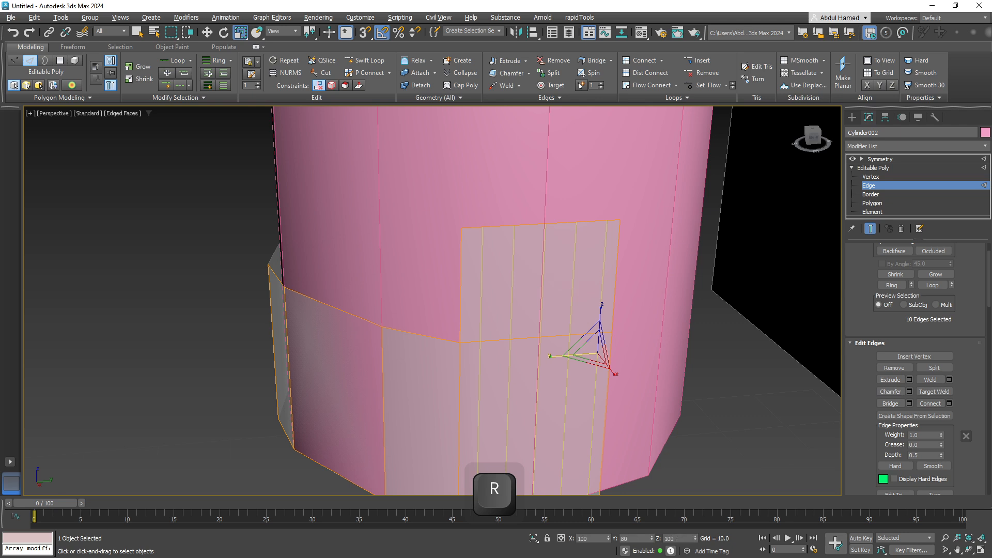
key(r)
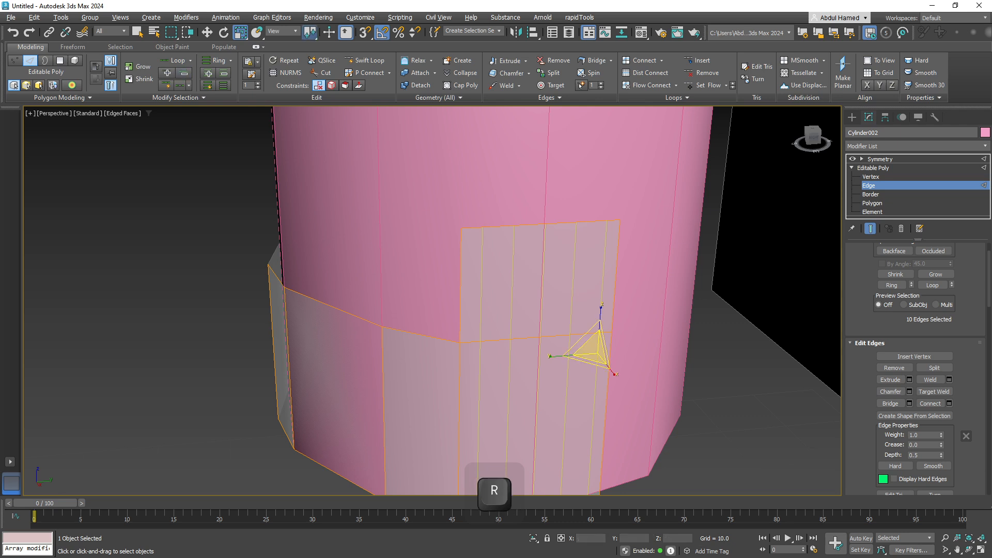
drag(309, 32, 310, 63)
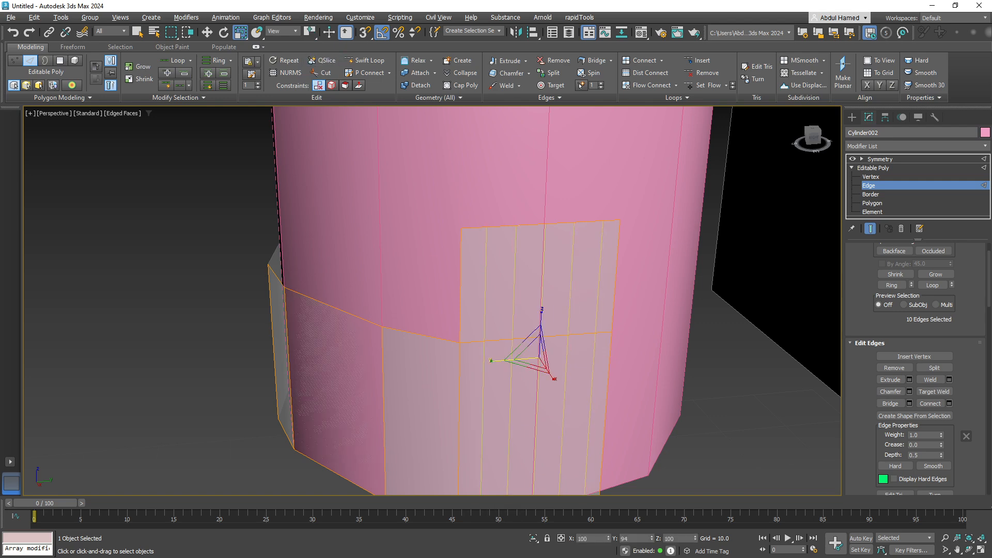
drag(498, 363, 498, 370)
Select the row of seven vertices along the top of the raised tab.
key(1)
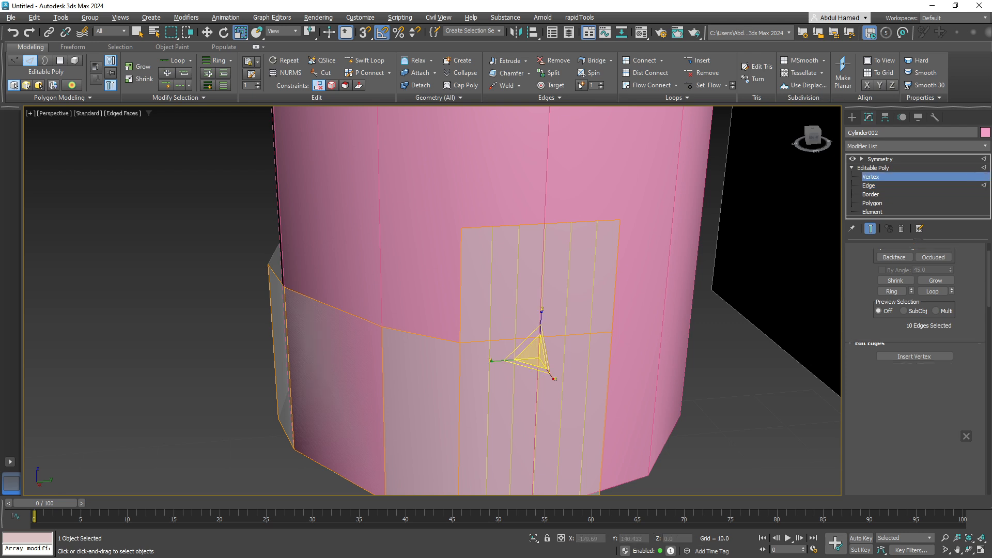
drag(481, 255, 455, 257)
alt+middle_drag(454, 257, 485, 256)
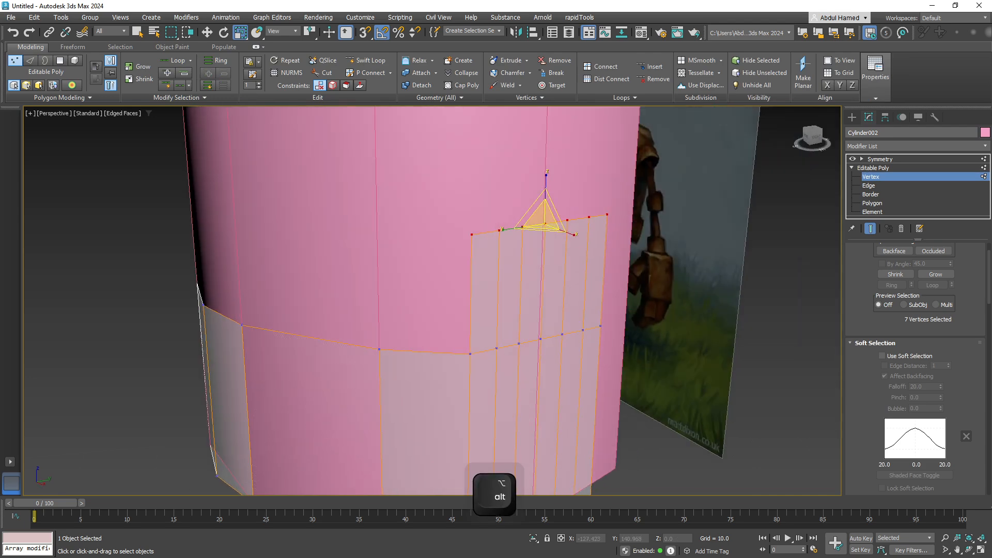
Apply an FFD 3x3x3 modifier to the selected top vertices and activate its control points.
click(917, 147)
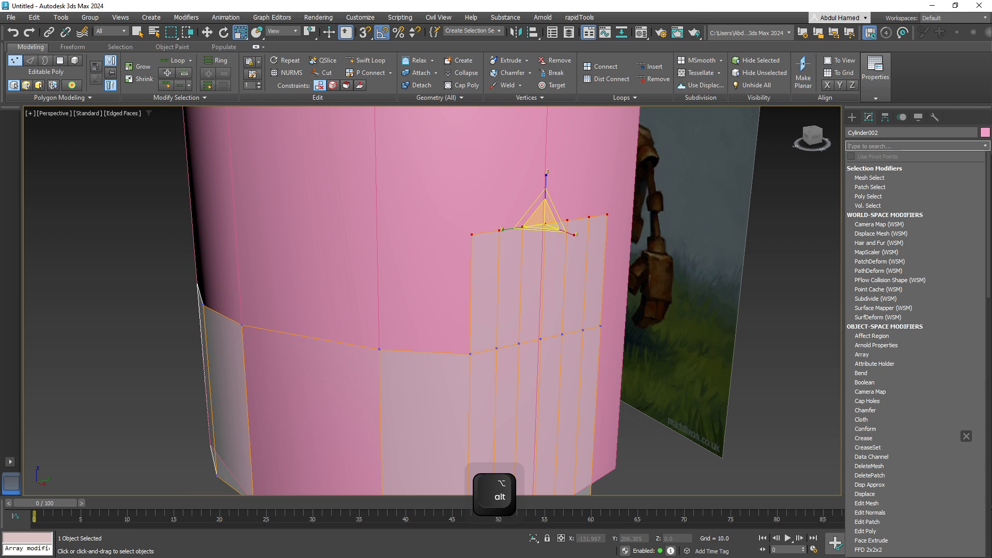
text(f)
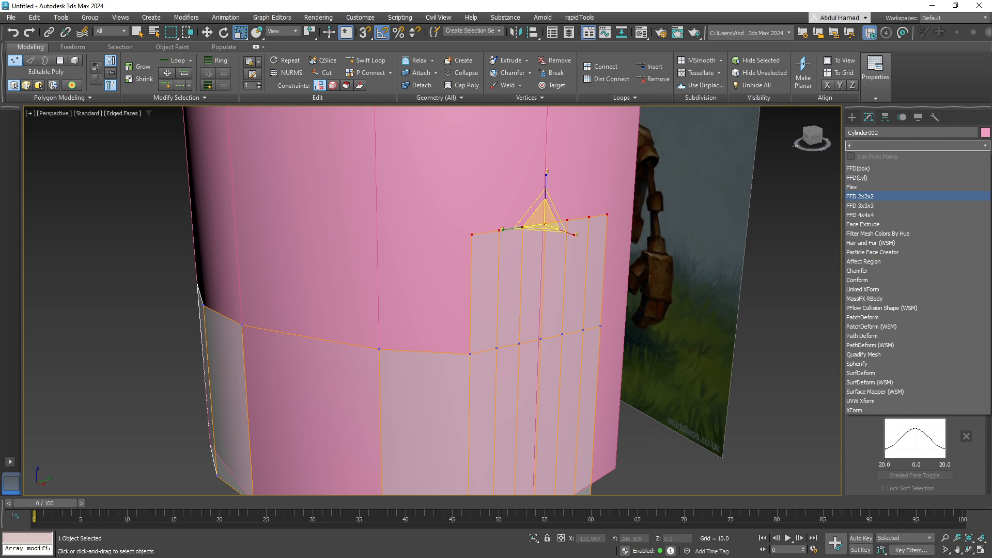
key(Return)
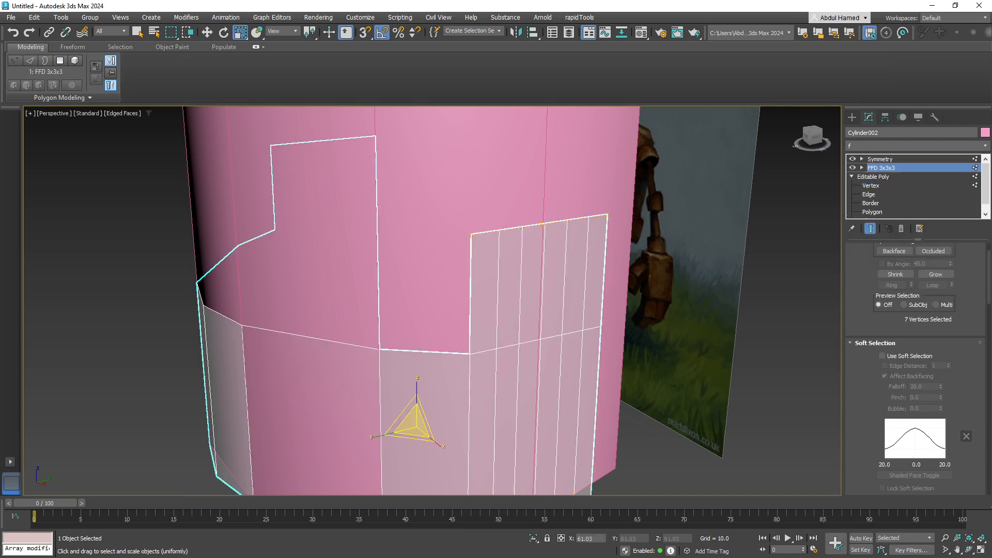
click(862, 168)
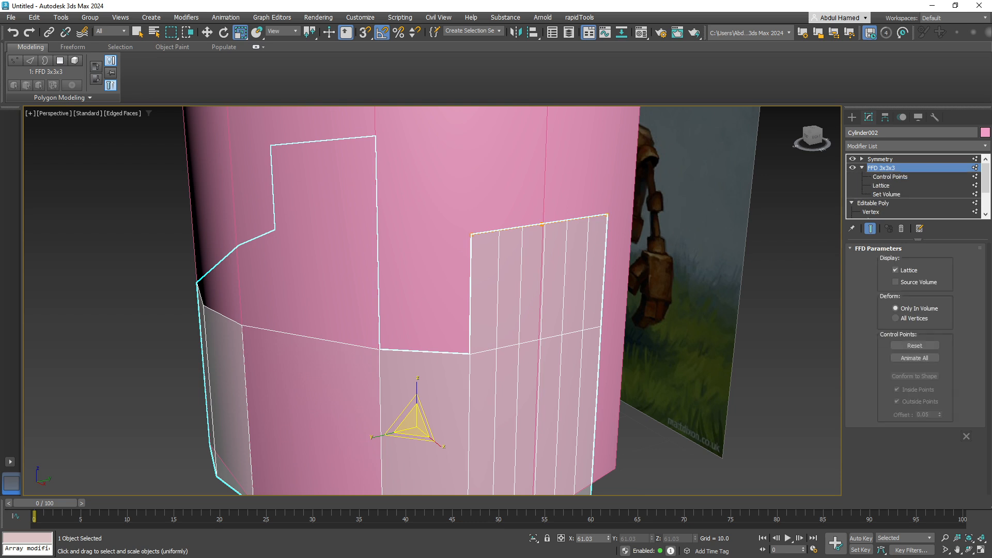
click(890, 177)
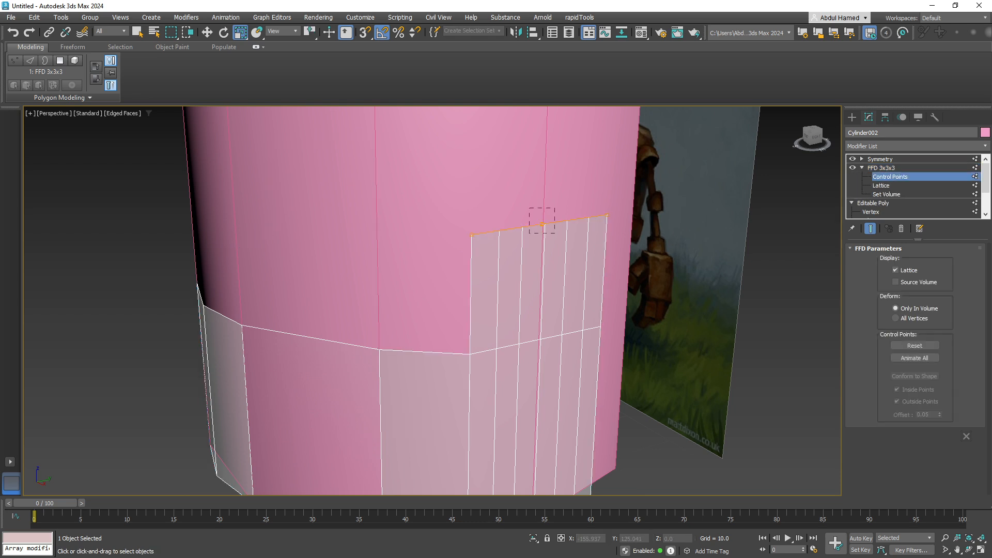
Try raising the middle lattice control point to arch the tab's top, and delete the FFD 3x3x3 modifier.
middle_drag(541, 221, 551, 294)
key(w)
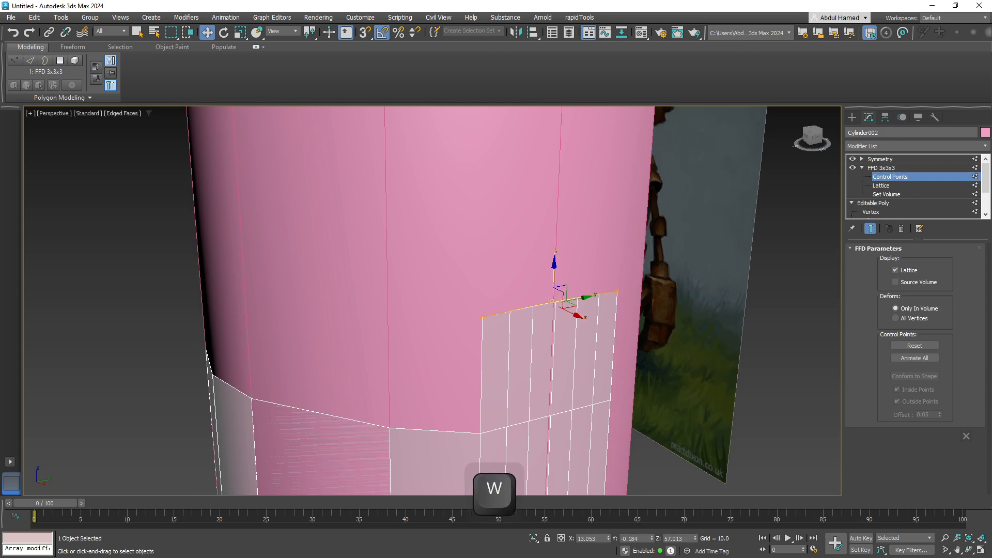
drag(554, 274, 557, 178)
alt+middle_drag(558, 179, 509, 161)
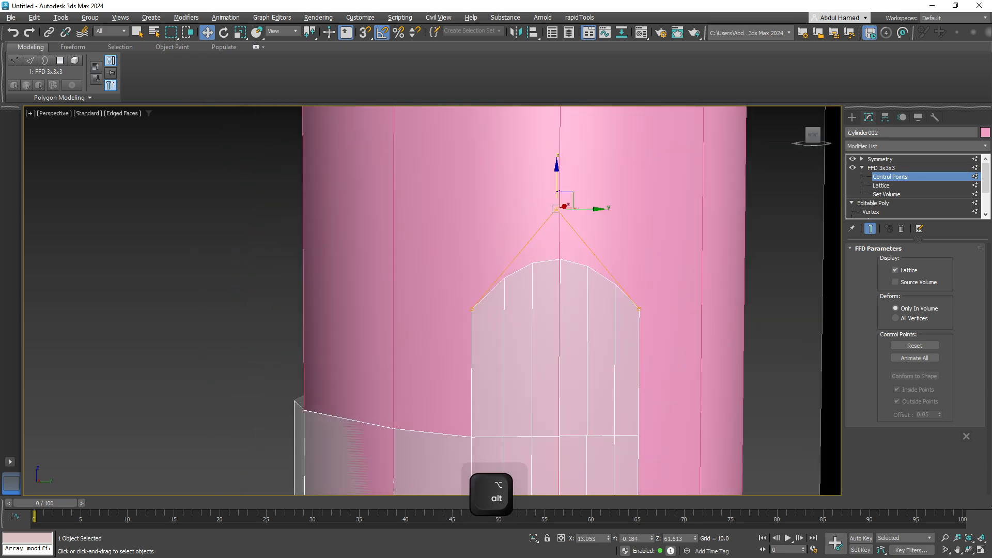
middle_drag(563, 227, 523, 172)
scroll(524, 178, down, 2)
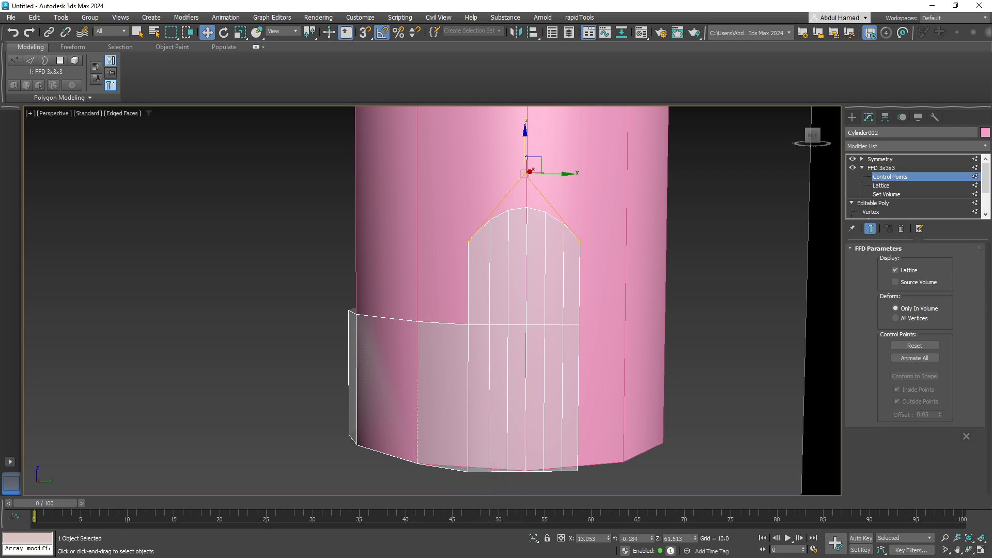
click(882, 168)
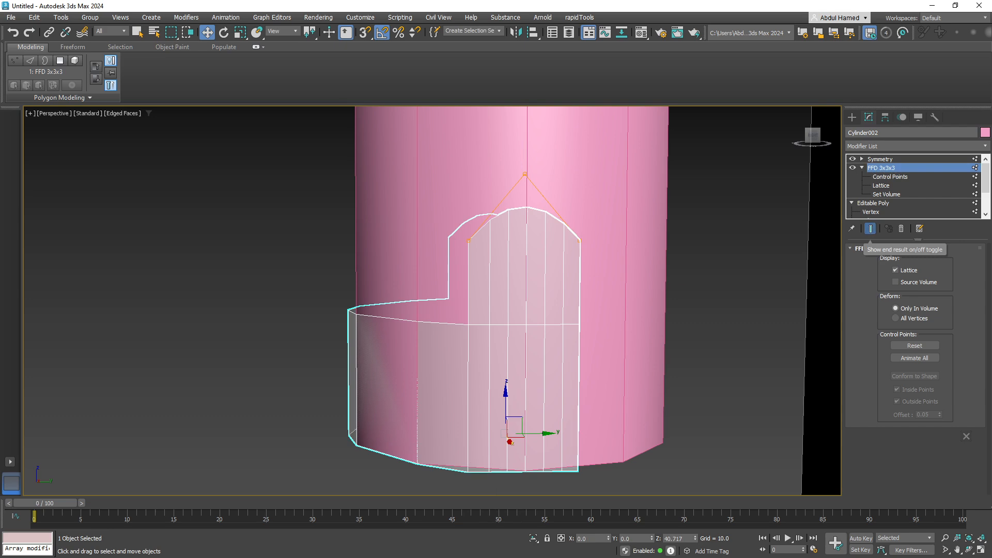
click(901, 228)
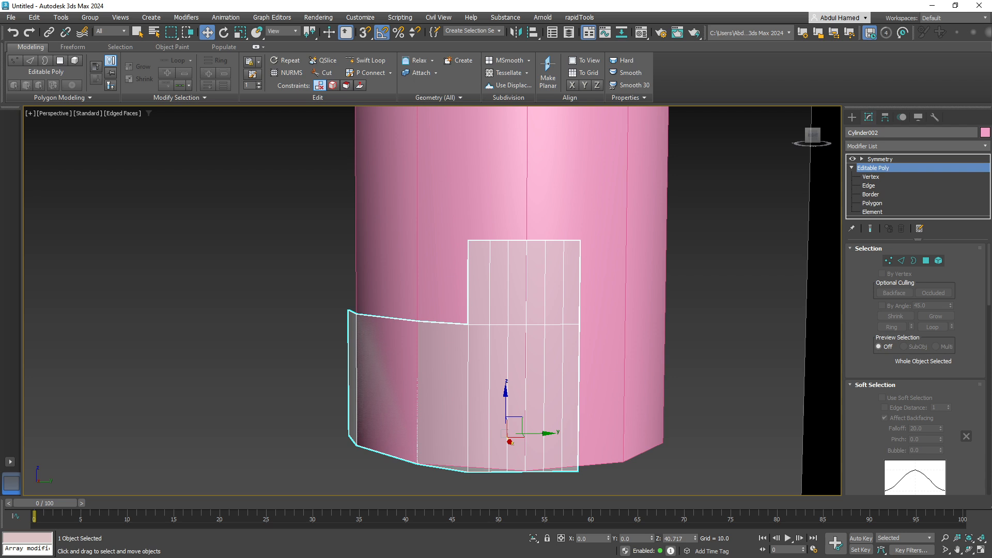
Apply an FFD 4x4x4 modifier to the tab's seven top vertices and activate its control points.
key(1)
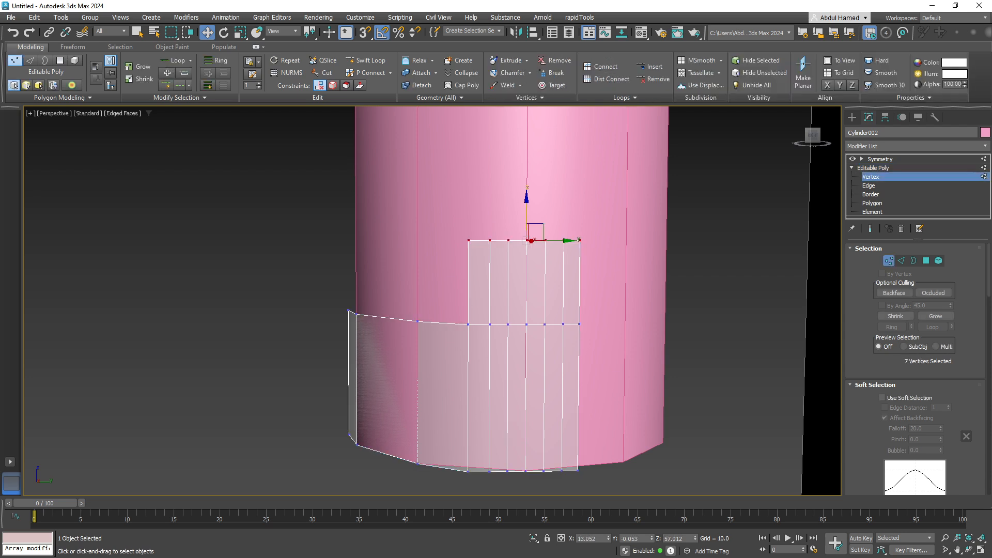
click(917, 146)
text(ff)
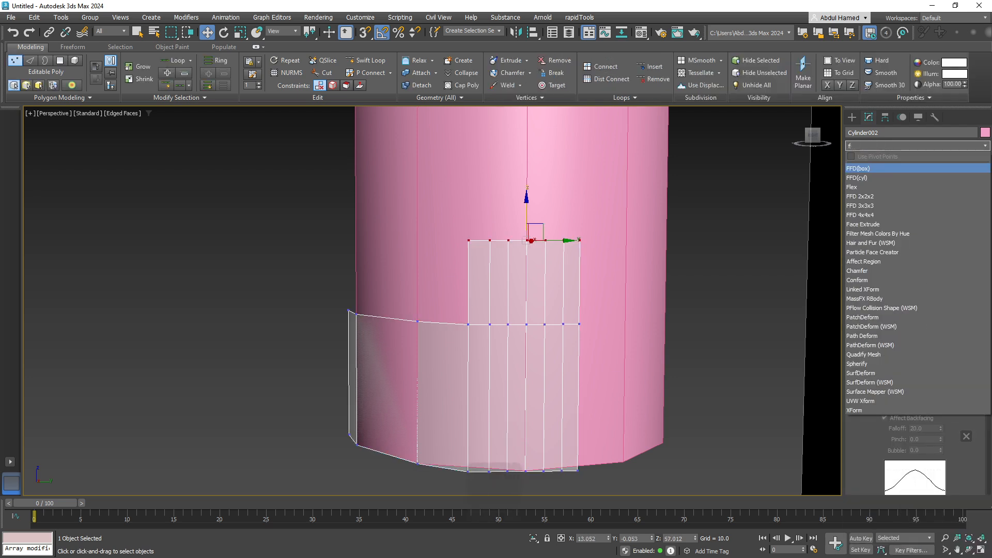
key(Down)
key(Down)
key(Down)
key(Down)
key(Return)
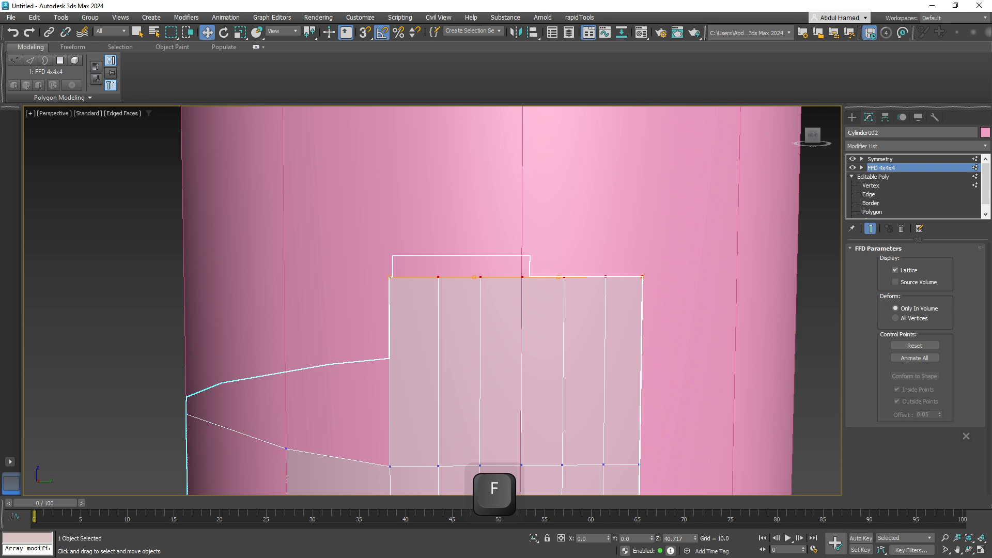
click(862, 168)
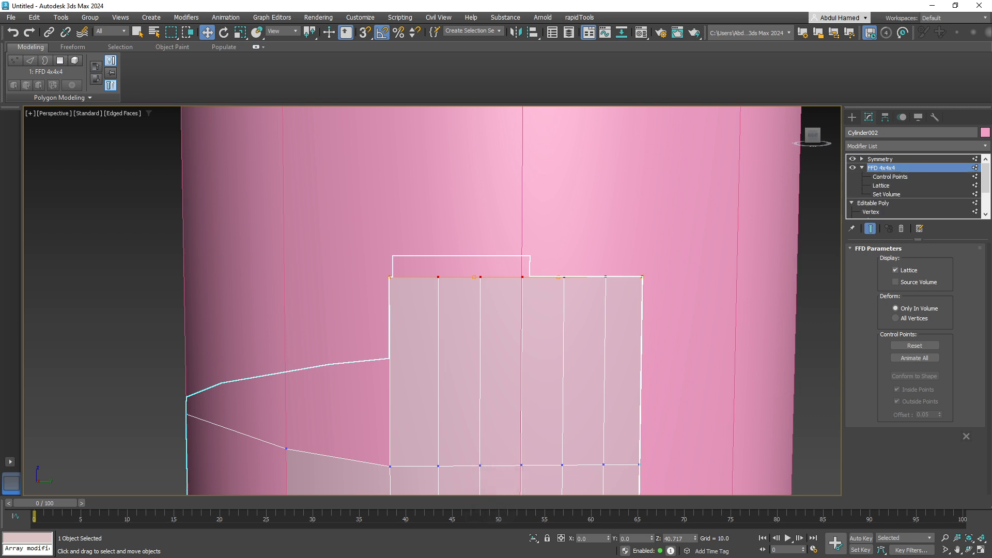
click(890, 177)
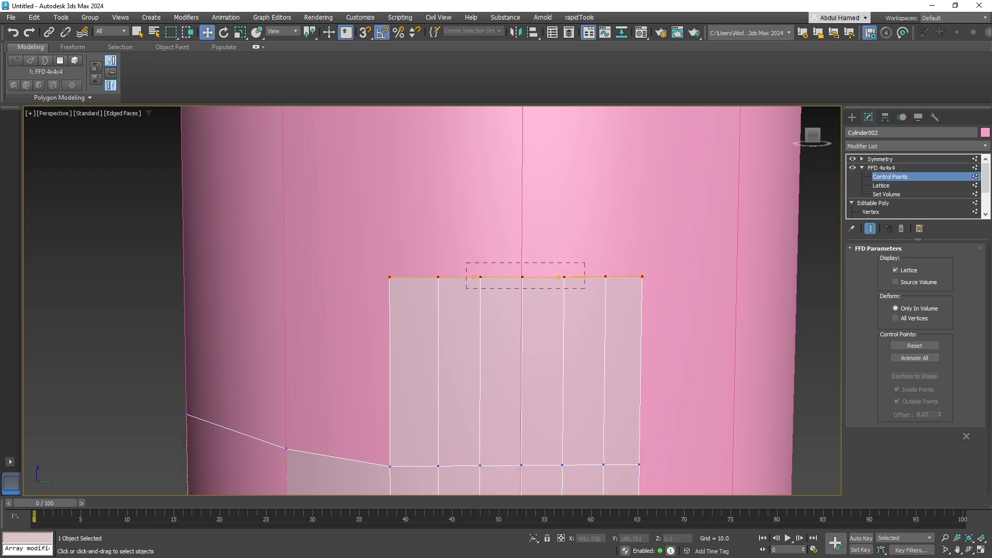
Raise the two middle lattice control points above the tab and scale them apart along Y to form a rounded arch.
drag(466, 263, 591, 290)
drag(517, 248, 389, 182)
key(r)
middle_drag(510, 174, 515, 226)
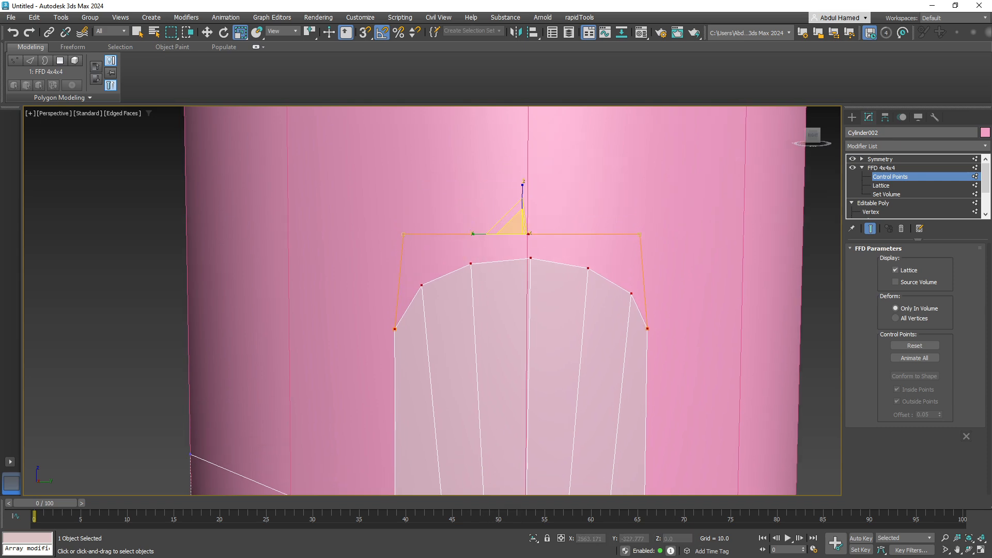
key(w)
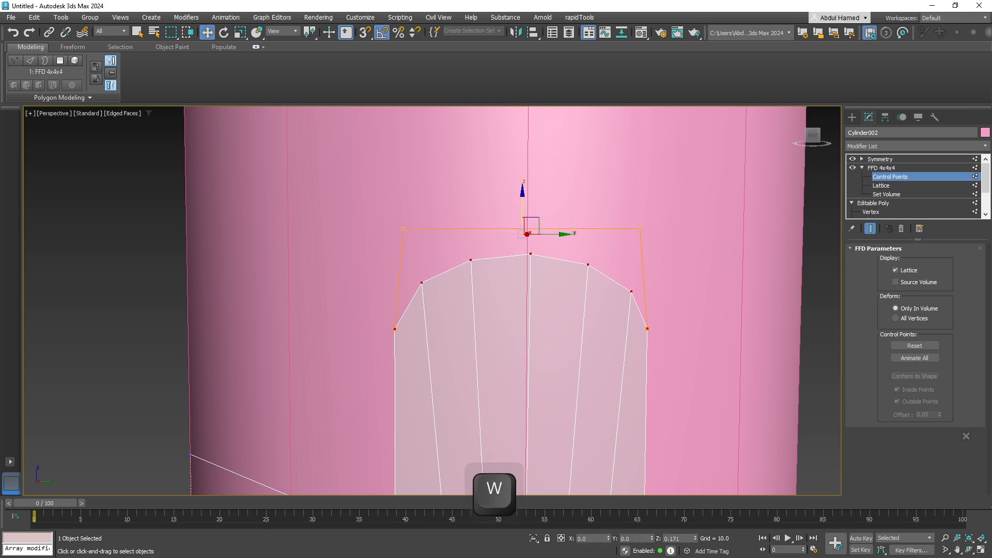
drag(522, 212, 523, 202)
middle_drag(522, 204, 515, 114)
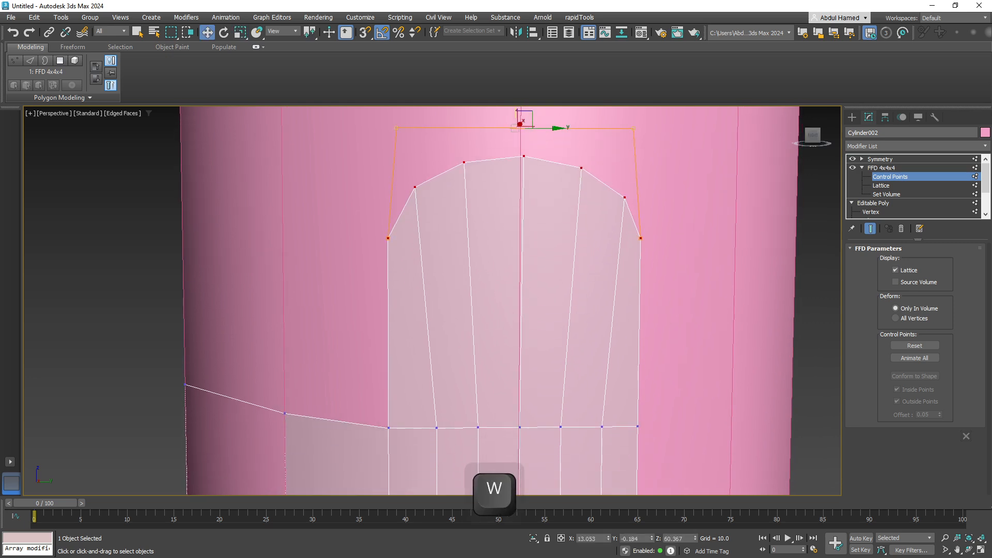
scroll(519, 303, down, 8)
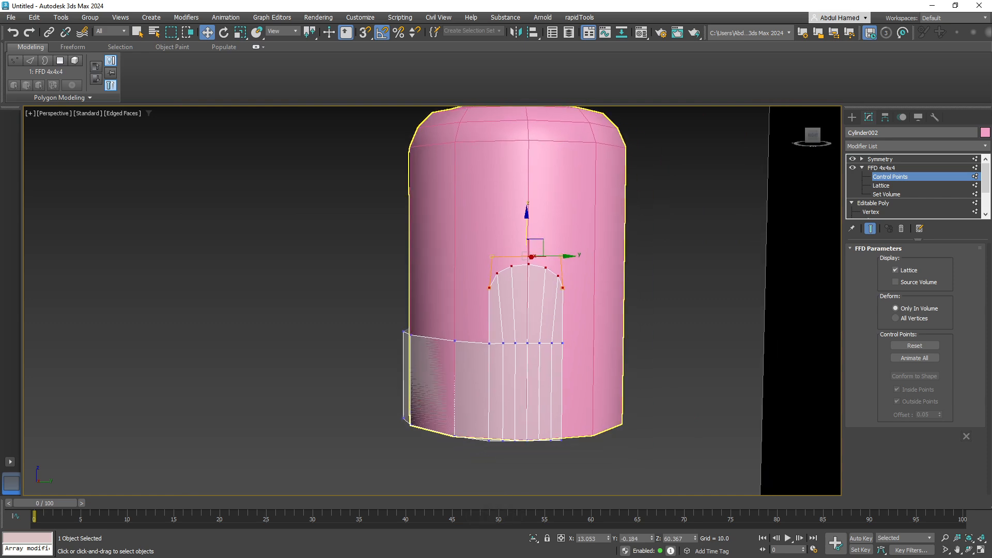
Collapse the FFD 4x4x4 modifier into the Editable Poly, keeping the Symmetry modifier above it.
click(881, 167)
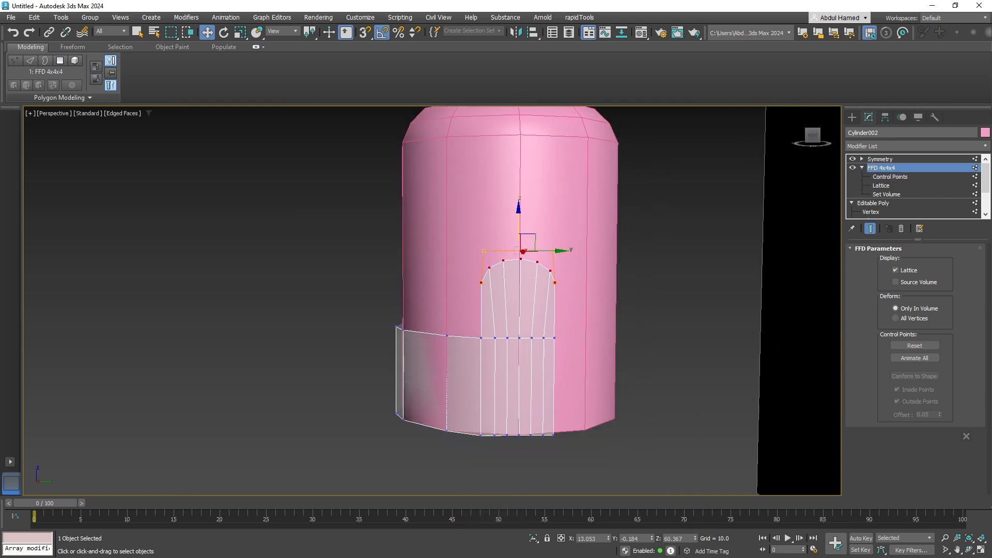
right_click(881, 167)
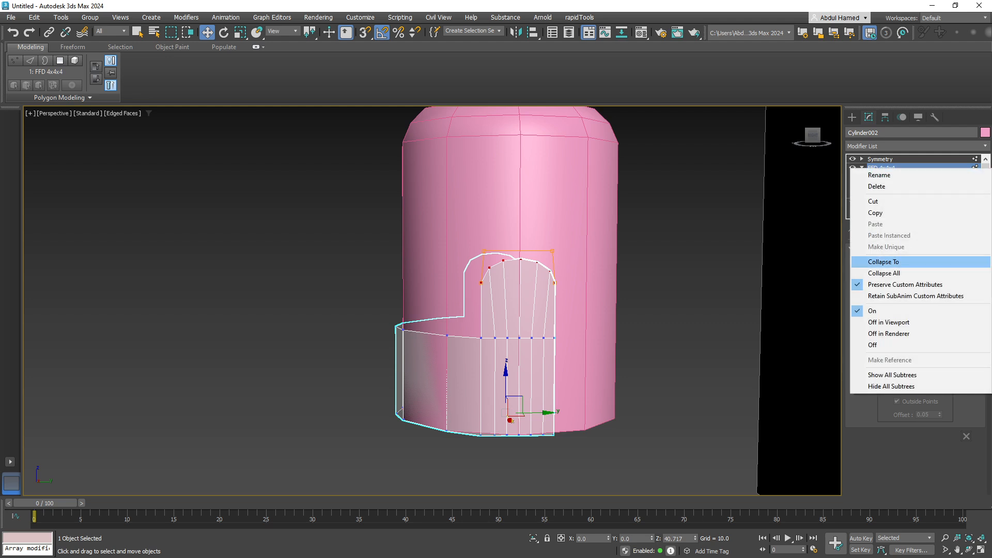
click(884, 261)
key(Return)
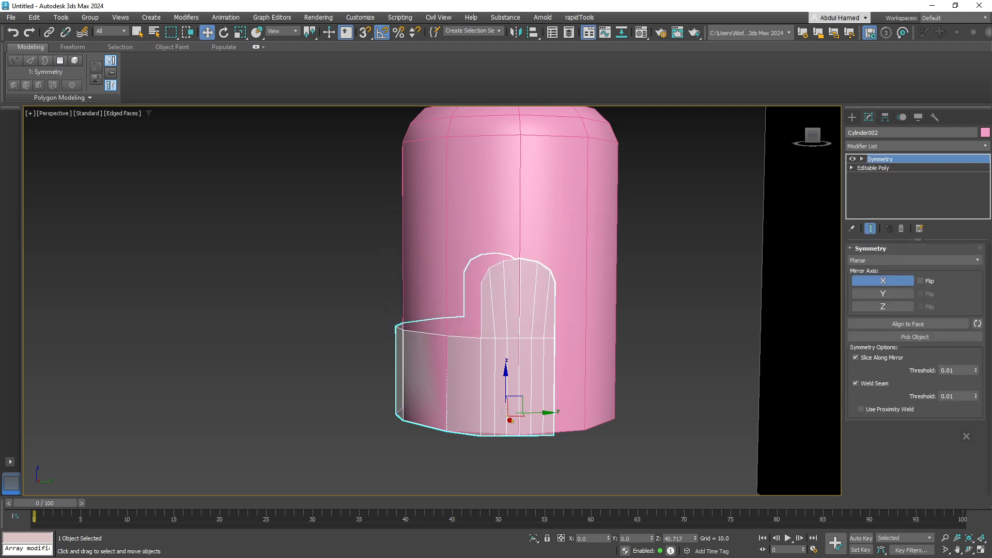
Try removing the two vertical edge loops on either side of the tab's centre line in the Editable Poly.
alt+middle_drag(481, 362, 450, 344)
scroll(455, 320, up, 3)
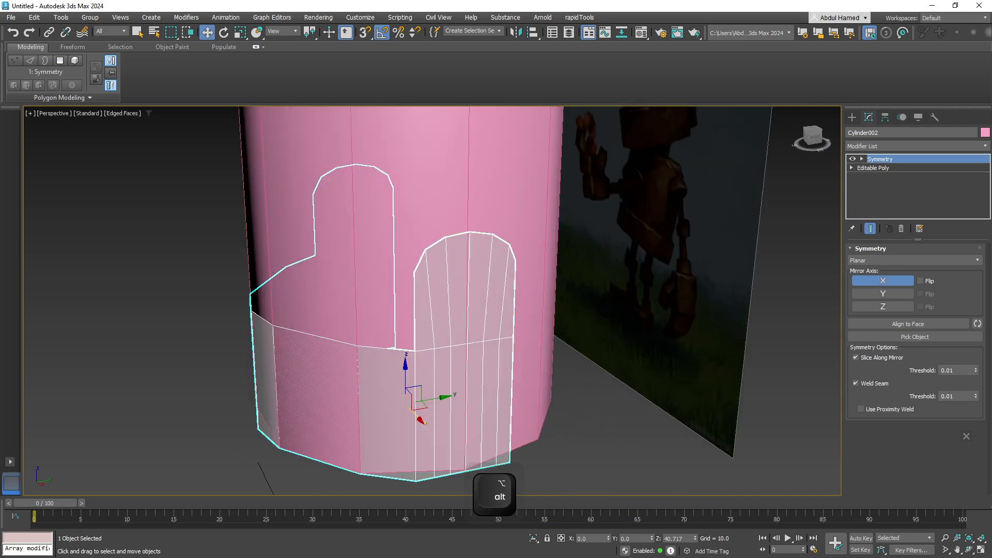
alt+middle_drag(512, 305, 489, 300)
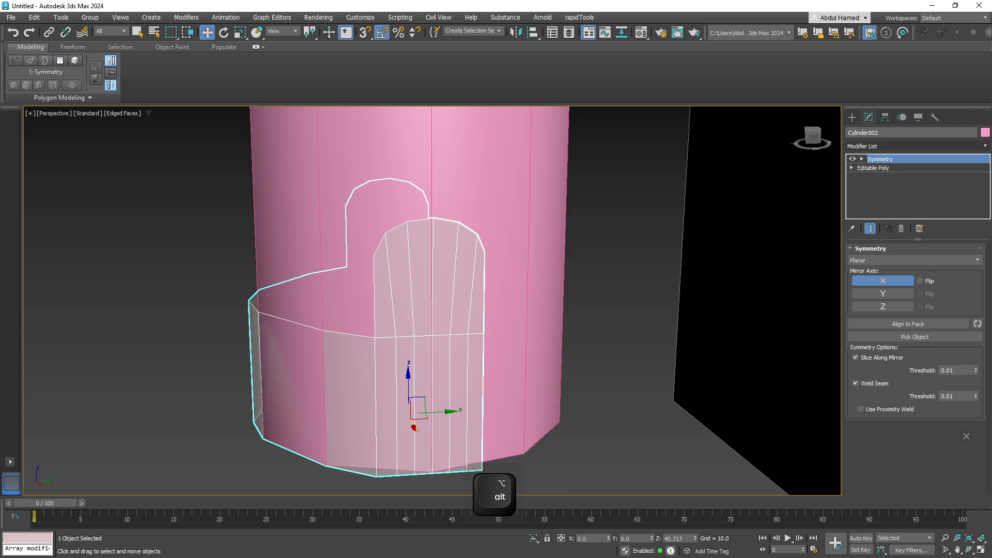
key(1)
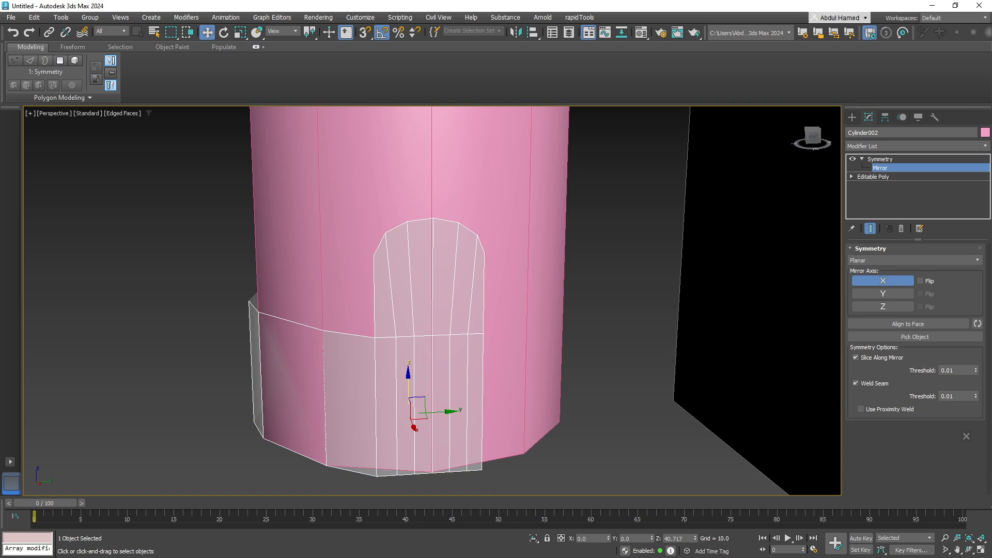
click(873, 177)
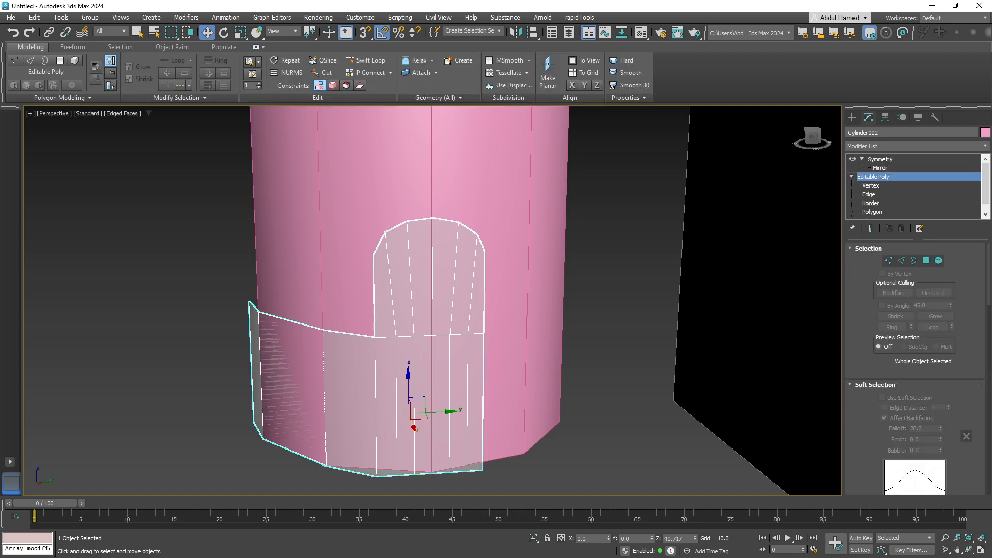
key(2)
double_click(455, 277)
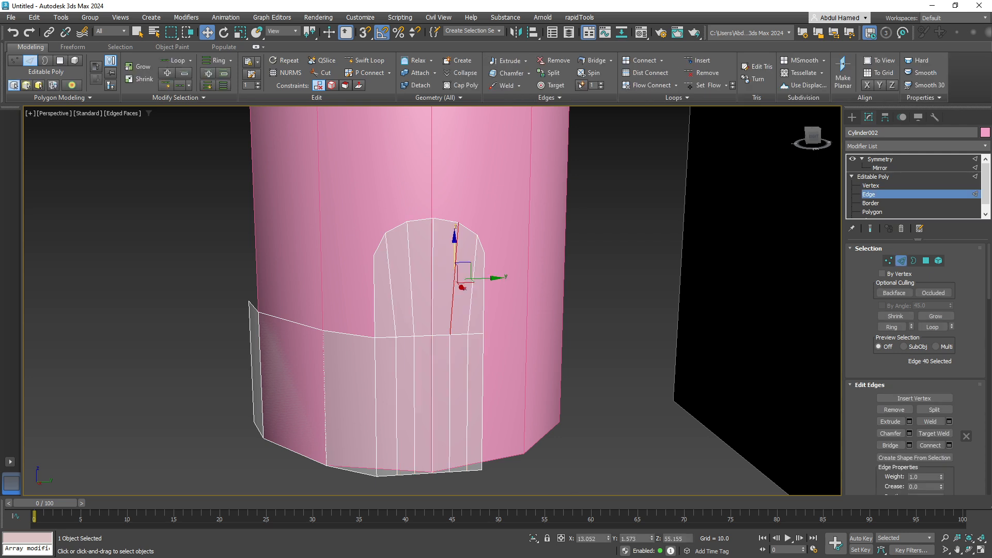
ctrl+double_click(411, 282)
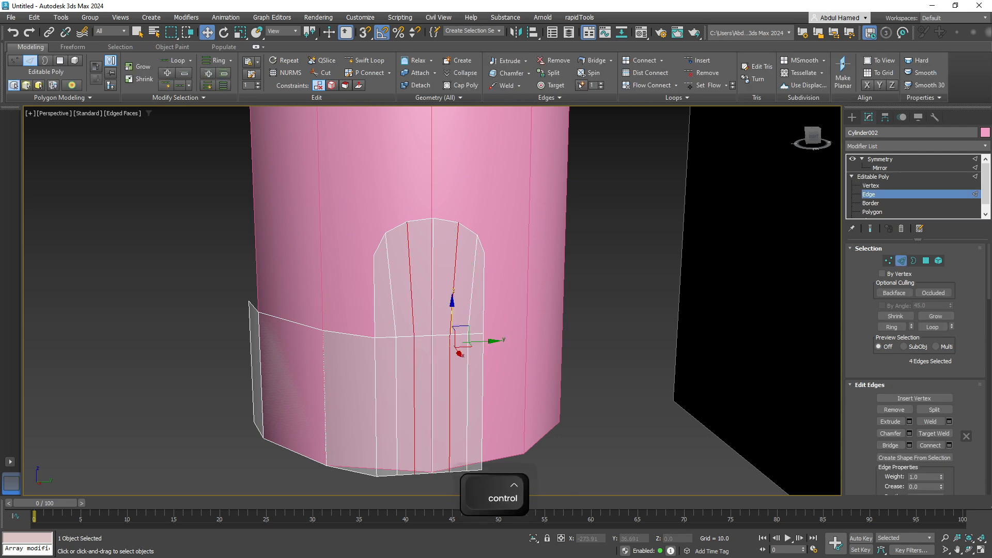
key(ctrl+BackSpace)
Undo the edge loop removal and the edge selections made before it.
key(ctrl+z)
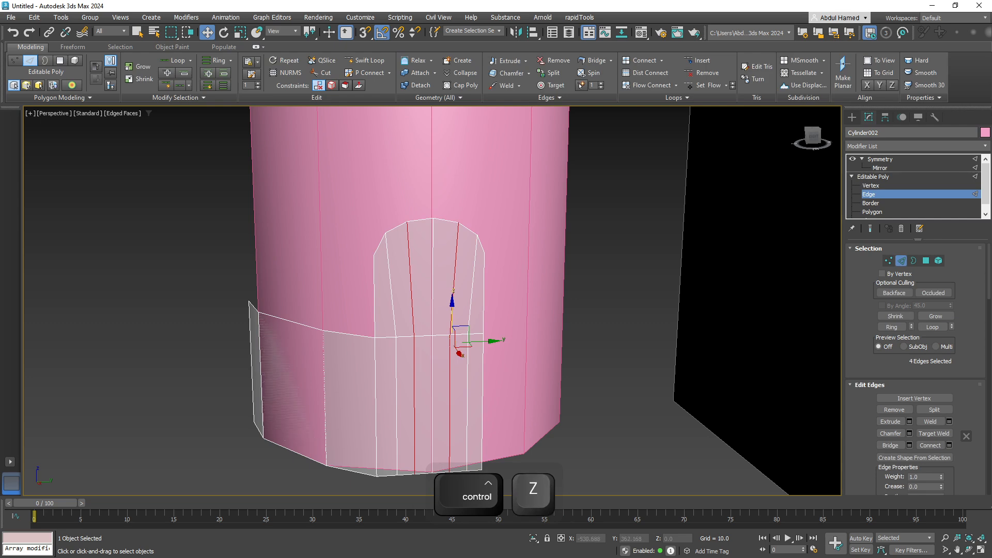
key(ctrl+z)
key(ctrl+z)
key(ctrl+z)
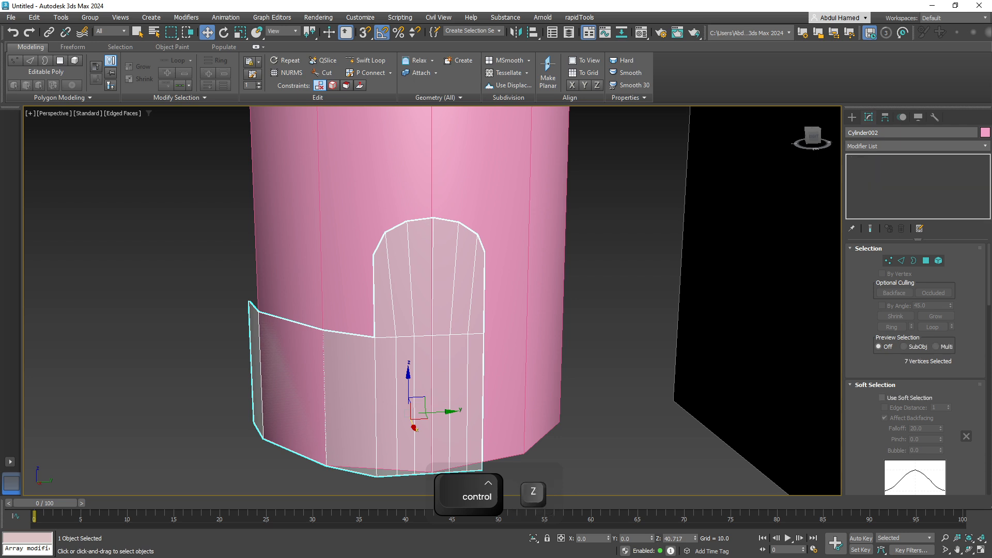
Weld the five inner vertices along the tab's base line into one with a weld threshold of about 8.9.
key(ctrl+z)
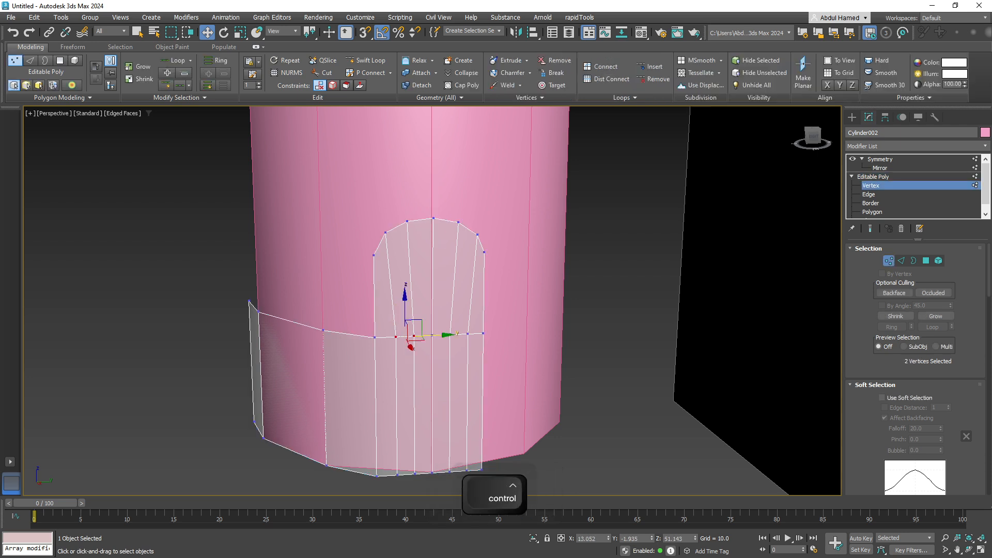
ctrl+click(450, 334)
ctrl+click(467, 335)
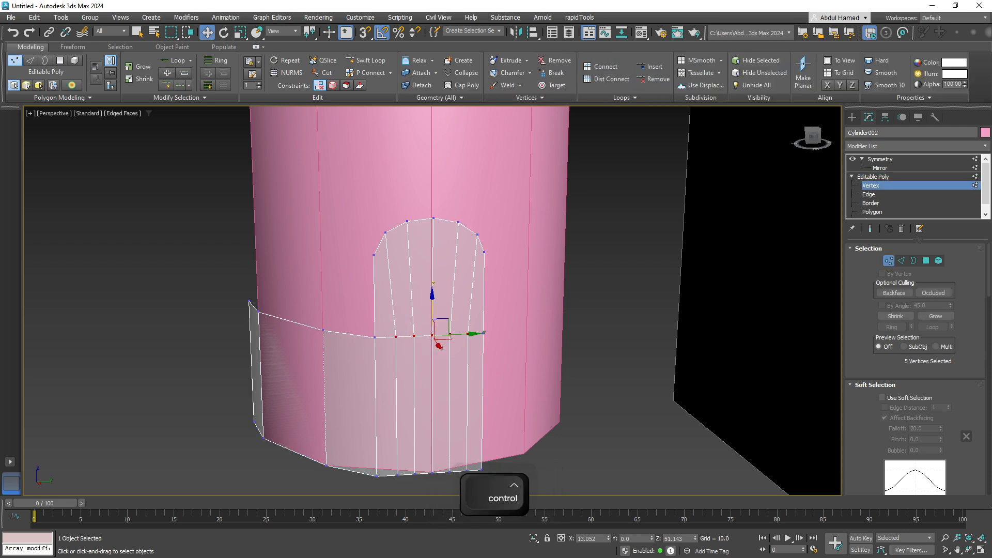
ctrl+right_click(464, 330)
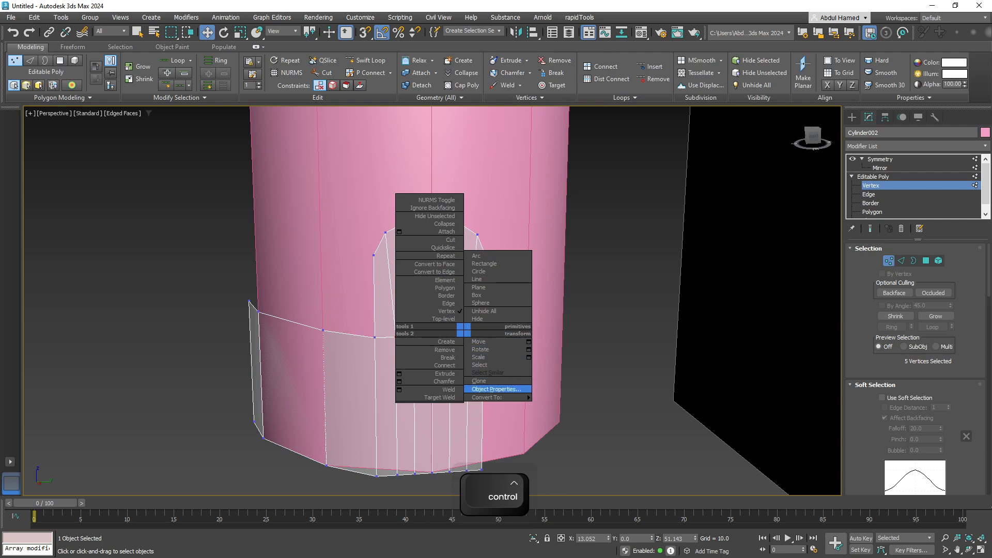
mouse_move(491, 397)
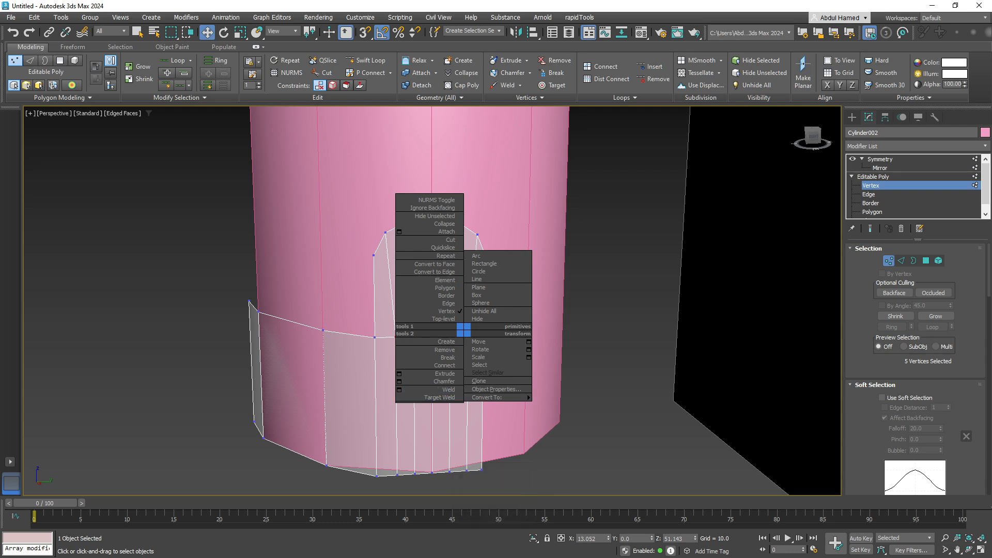
key(Escape)
scroll(915, 362, down, 8)
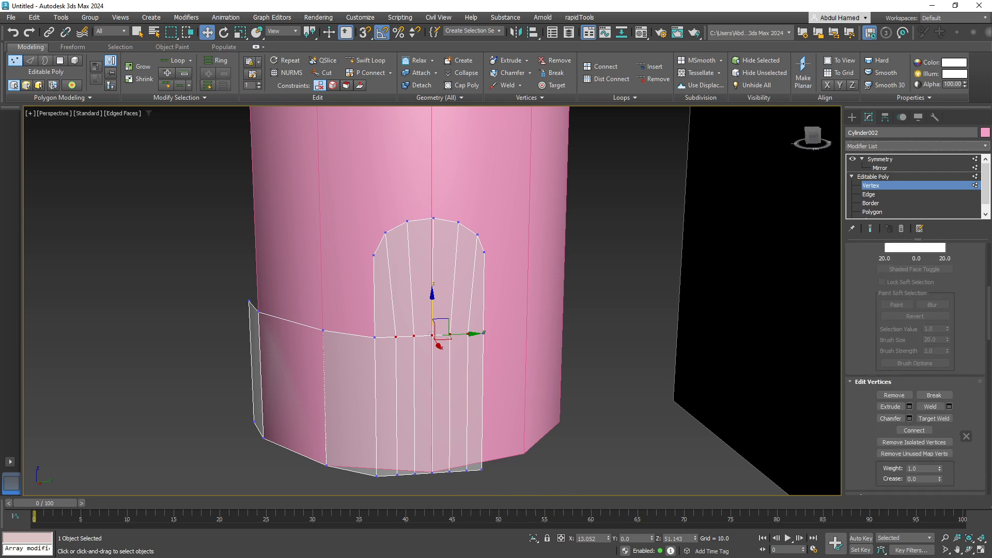
scroll(915, 388, down, 2)
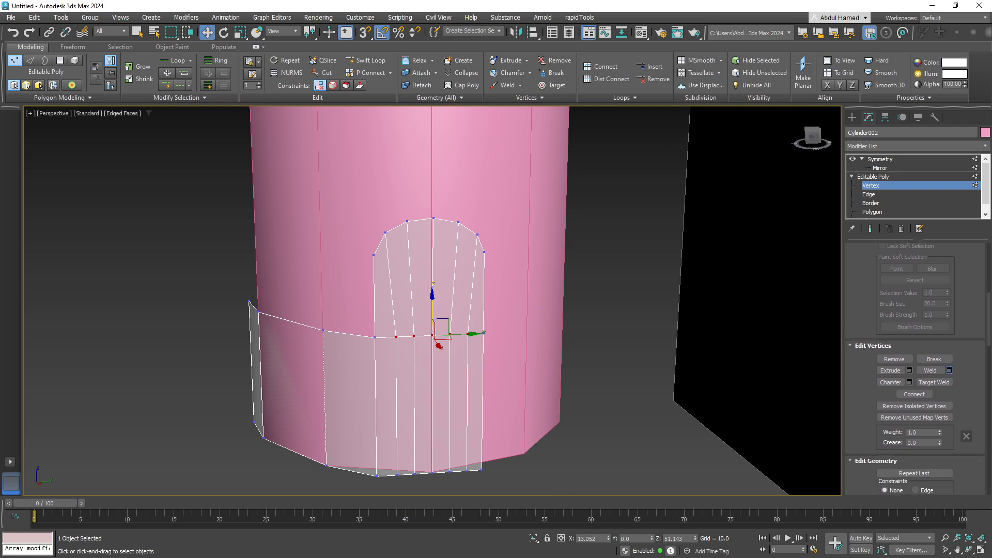
click(949, 370)
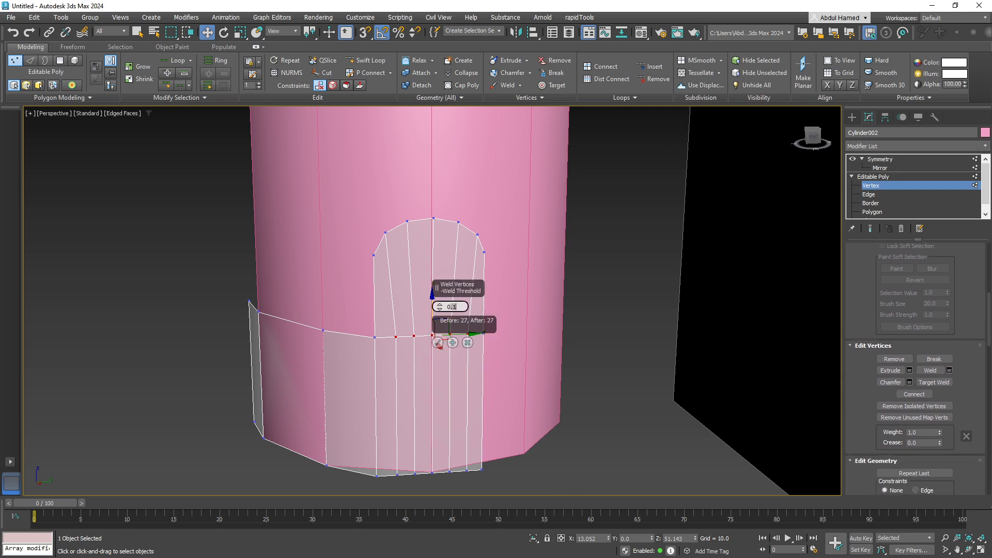
drag(435, 288, 527, 259)
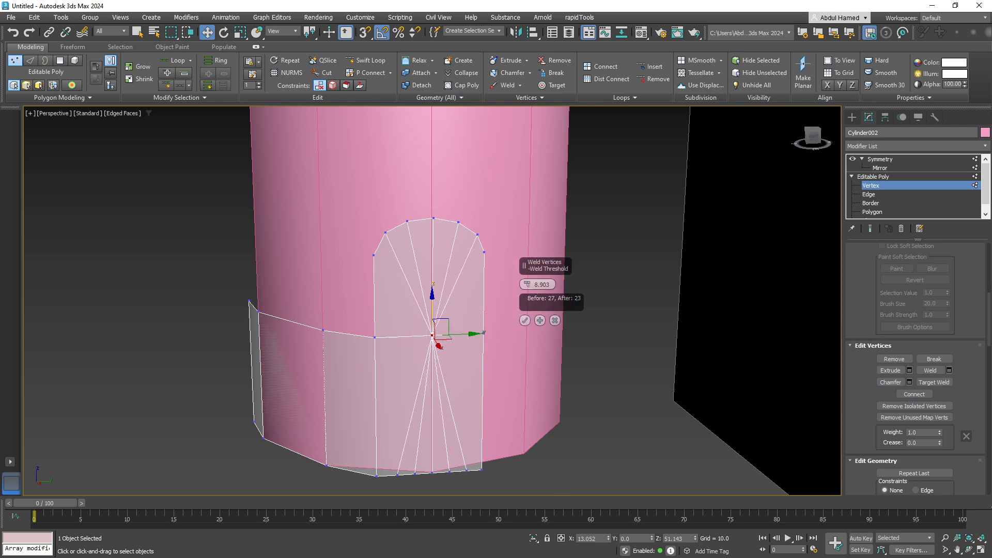
Weld the five inner vertices on the band's lower edge beneath the tab into one with the same weld threshold.
click(398, 475)
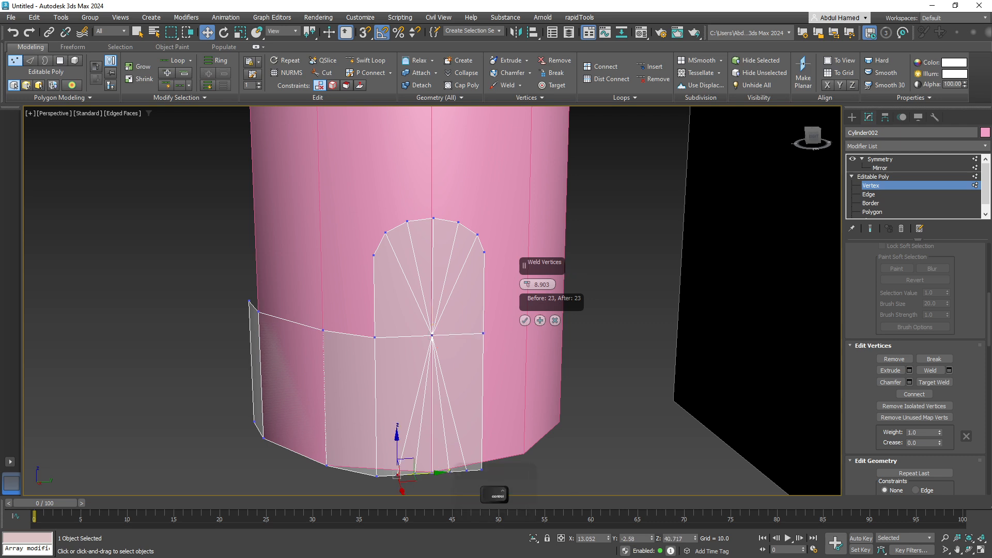
ctrl+click(415, 474)
ctrl+click(432, 473)
ctrl+click(450, 471)
ctrl+click(466, 471)
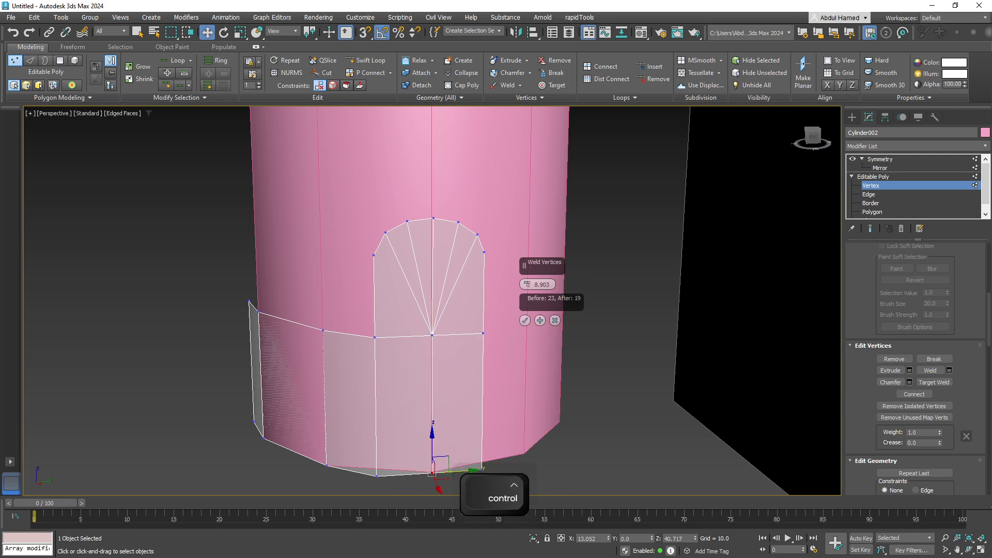
click(525, 321)
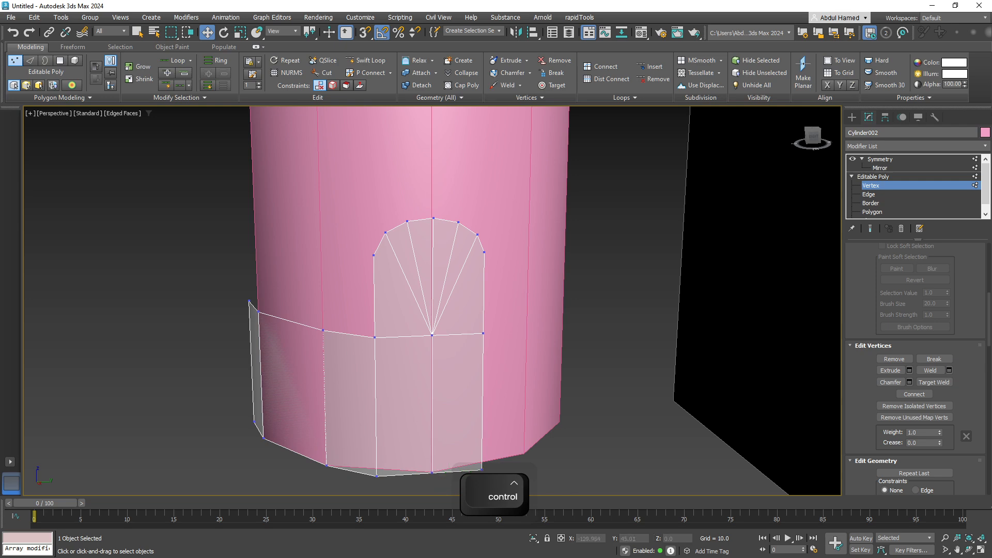
Show the Symmetry result and try extruding all of the band's polygons by 10 along their local normals.
middle_drag(526, 321, 576, 259)
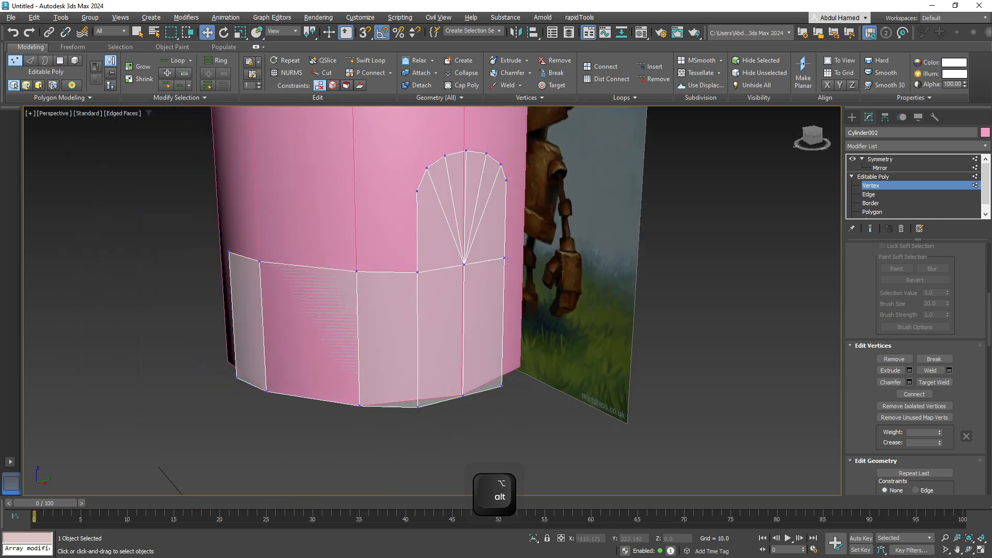
click(871, 228)
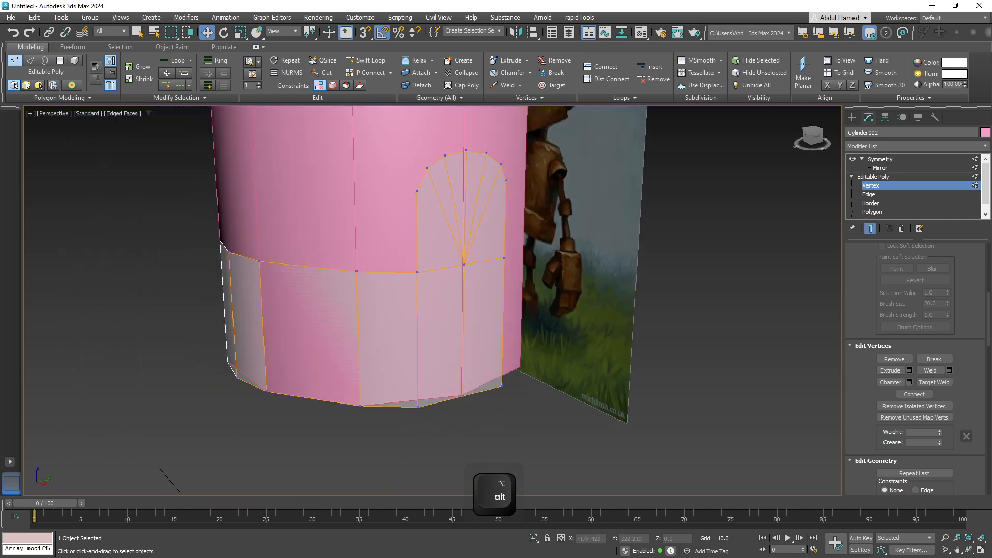
click(873, 212)
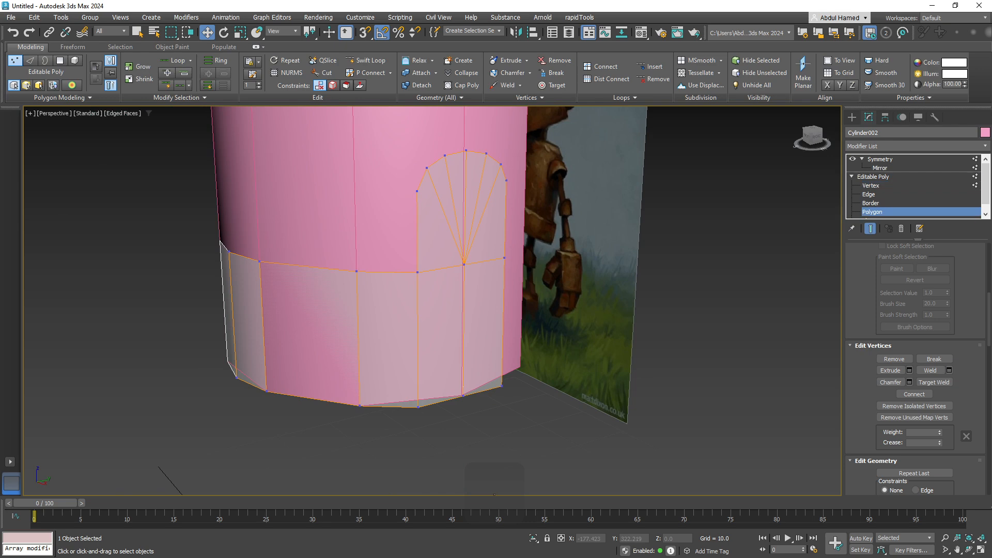
click(484, 331)
key(ctrl+a)
key(ctrl+a)
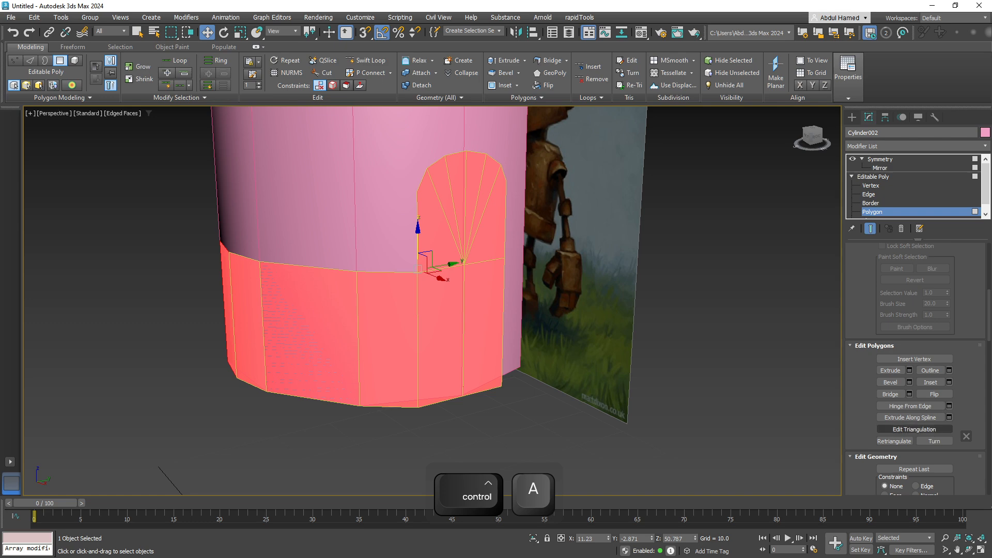
click(910, 371)
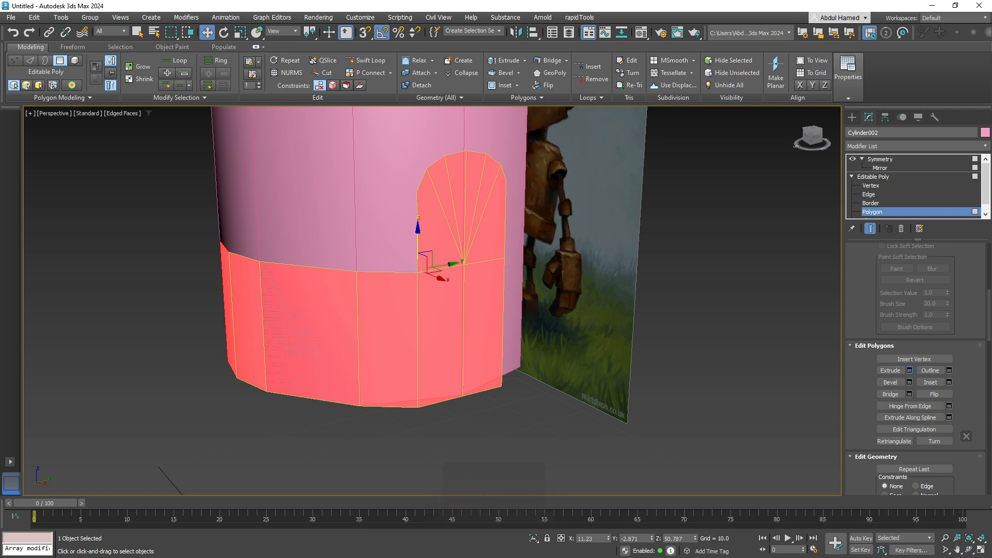
alt+middle_drag(609, 290, 637, 312)
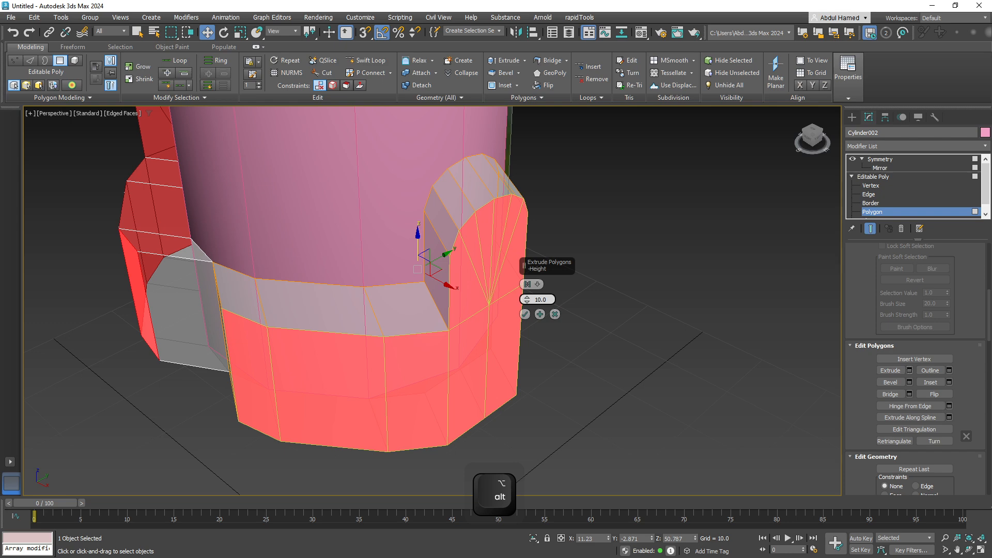
click(528, 284)
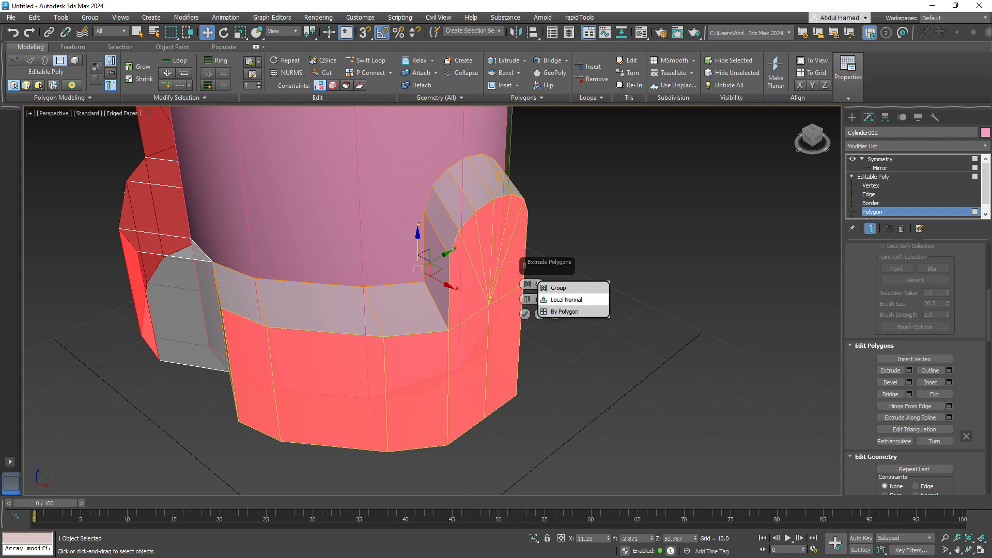
click(566, 300)
mouse_move(496, 310)
alt+middle_down()
mouse_move(538, 305)
mouse_move(548, 290)
mouse_move(539, 306)
mouse_move(486, 311)
alt+middle_up()
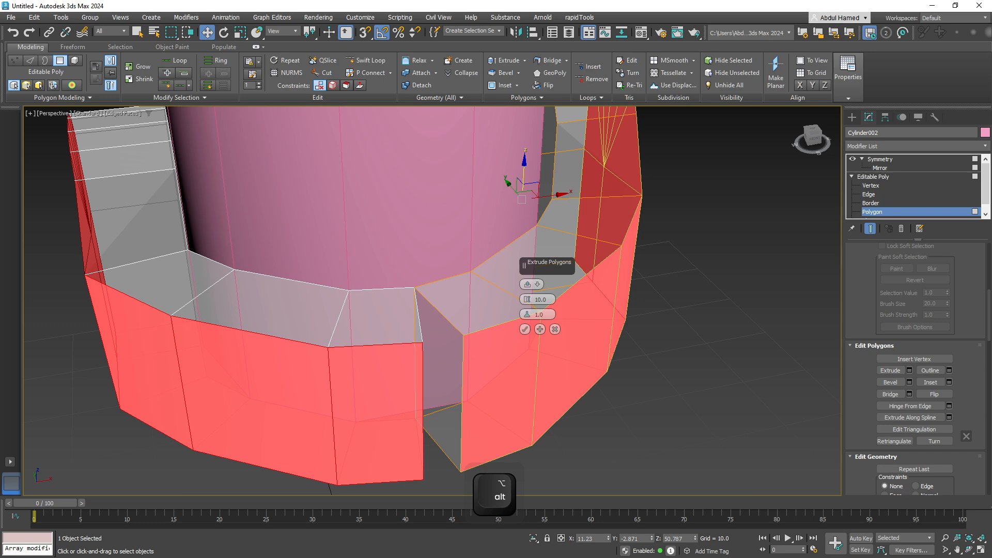
alt+middle_drag(486, 310, 473, 312)
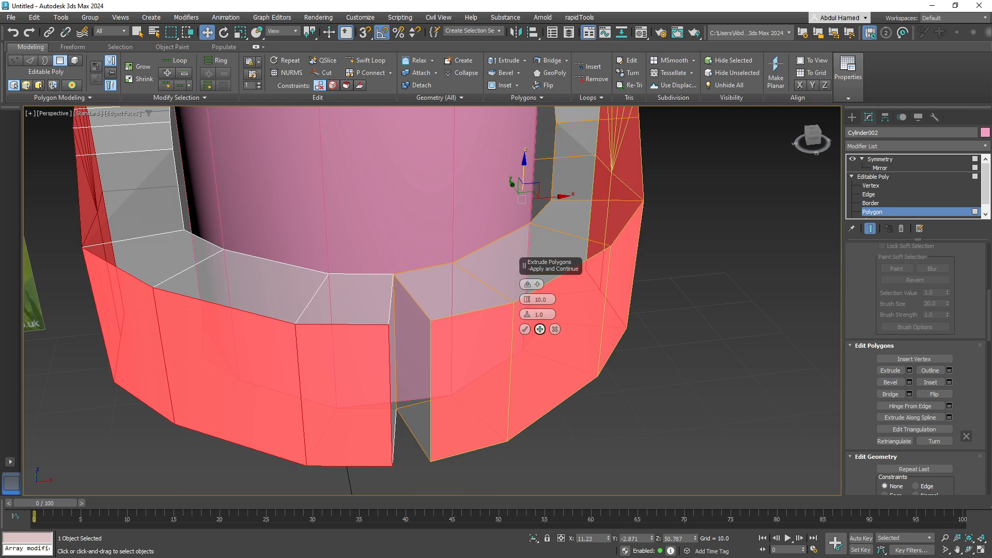
click(555, 329)
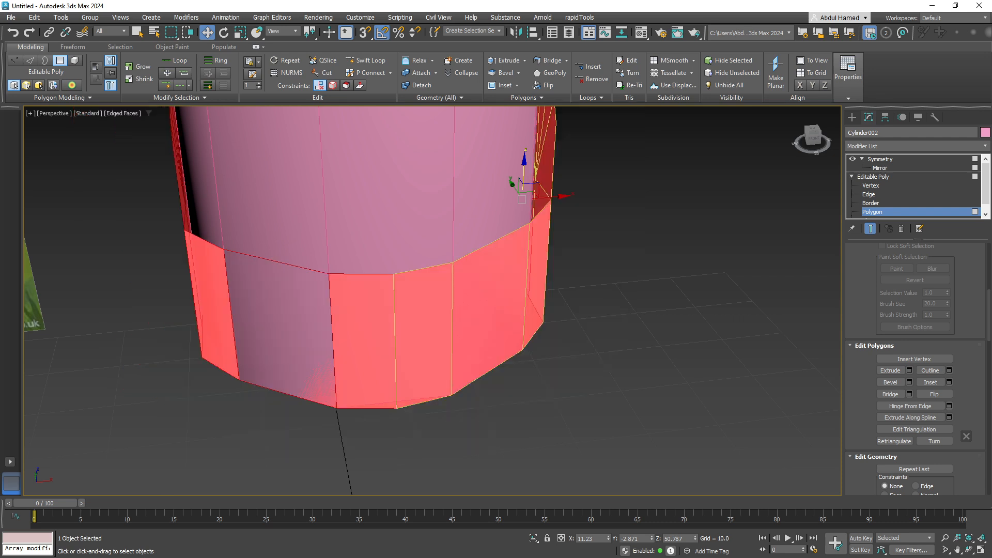
Collapse the band's whole modifier stack, including Symmetry, into a single Editable Poly.
click(881, 159)
right_click(881, 159)
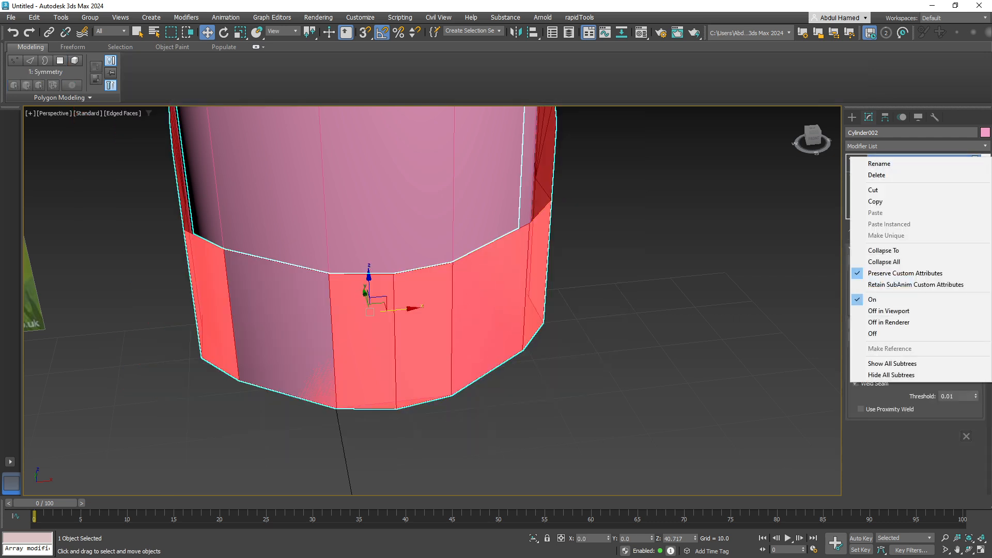
click(662, 289)
alt+middle_drag(558, 310, 445, 305)
click(515, 376)
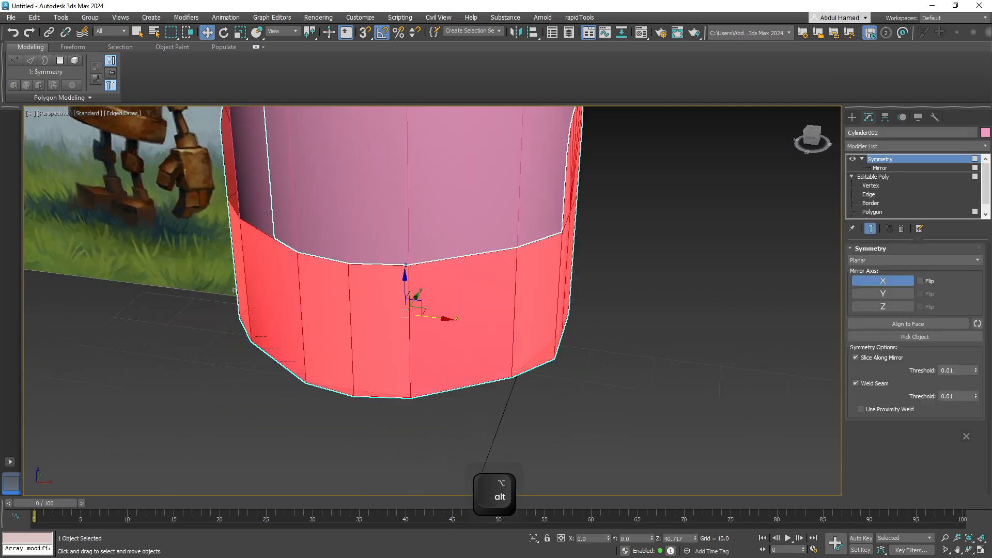
key(1)
click(874, 177)
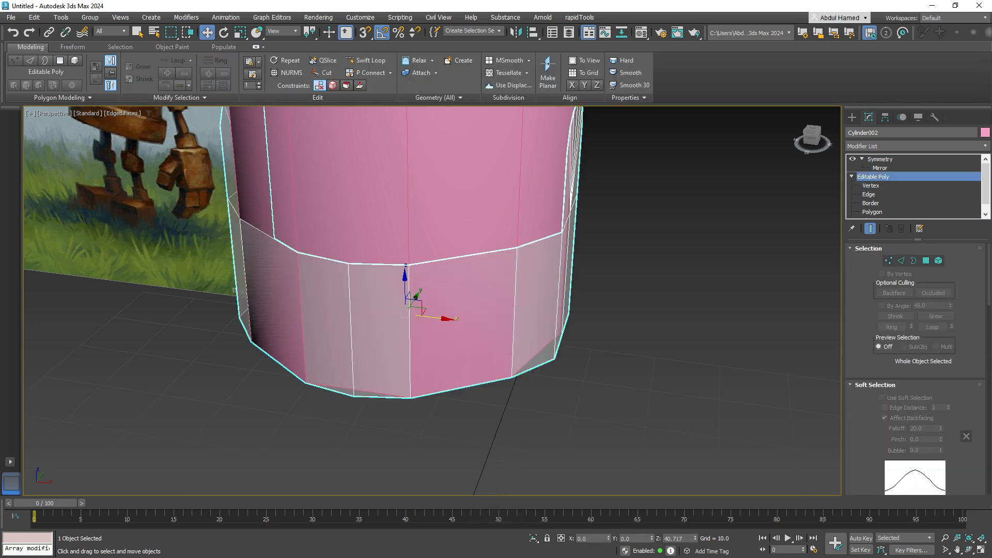
click(881, 159)
right_click(879, 158)
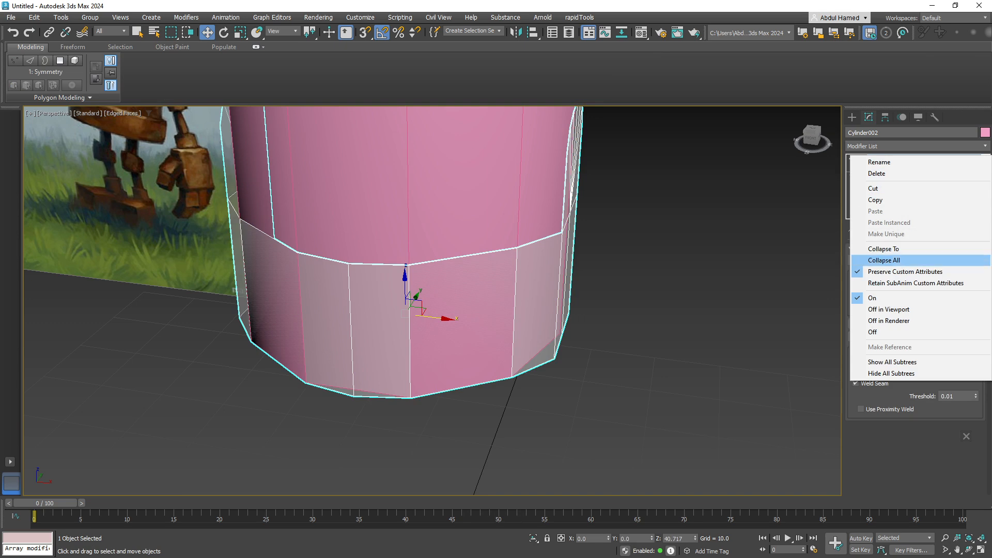
click(883, 260)
click(510, 314)
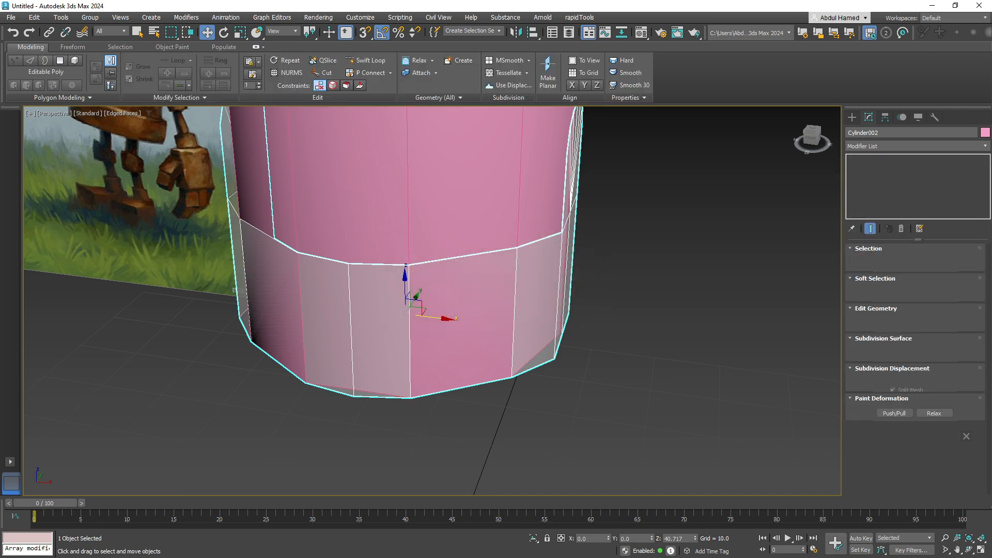
key(alt)
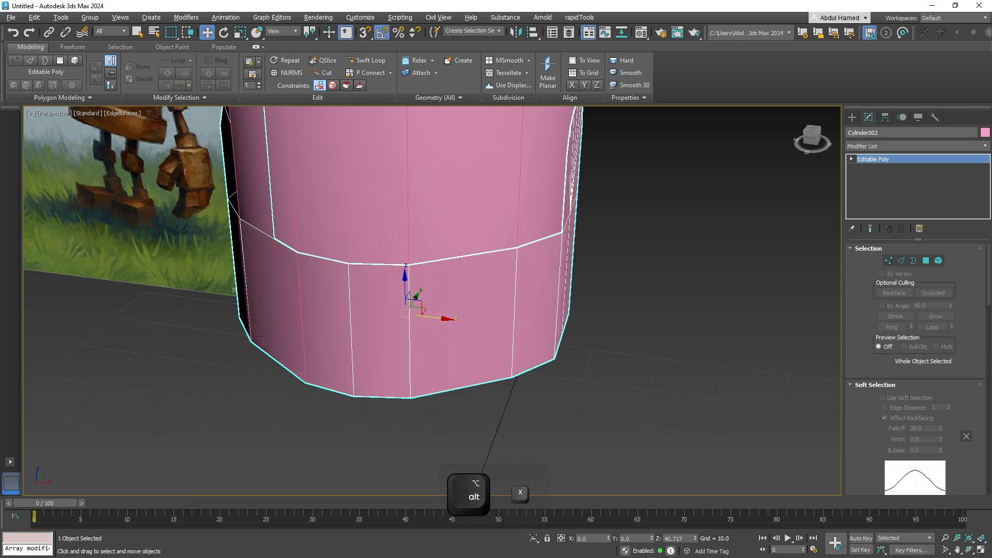
Extrude all of the band's polygons by about 3.6 along their local normals and turn off its see-through display.
click(852, 159)
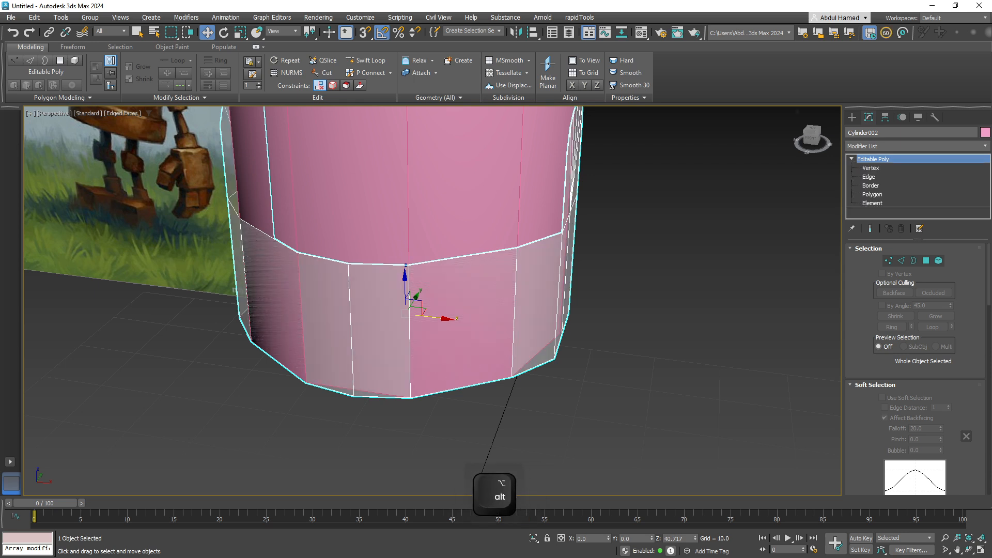
click(873, 203)
click(872, 194)
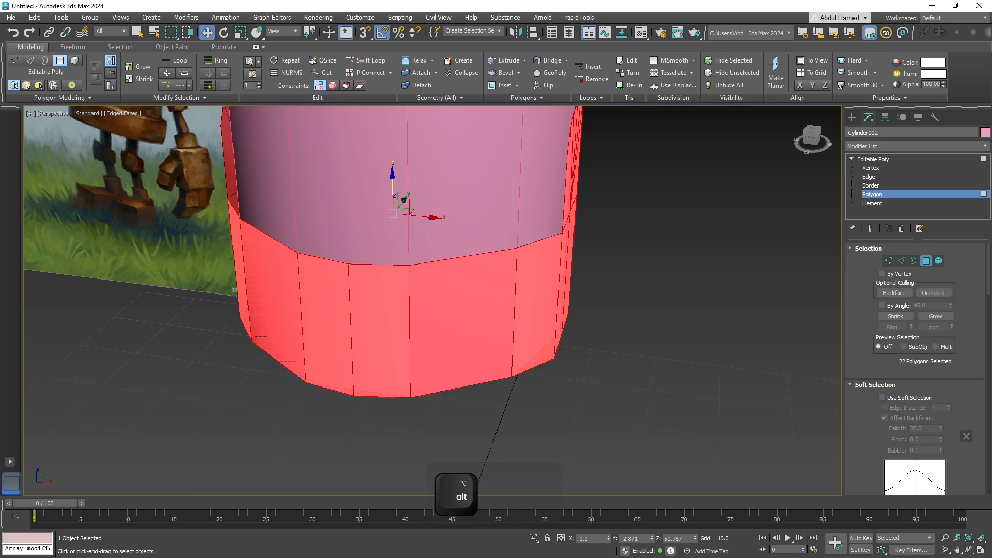
key(ctrl+a)
scroll(914, 368, down, 5)
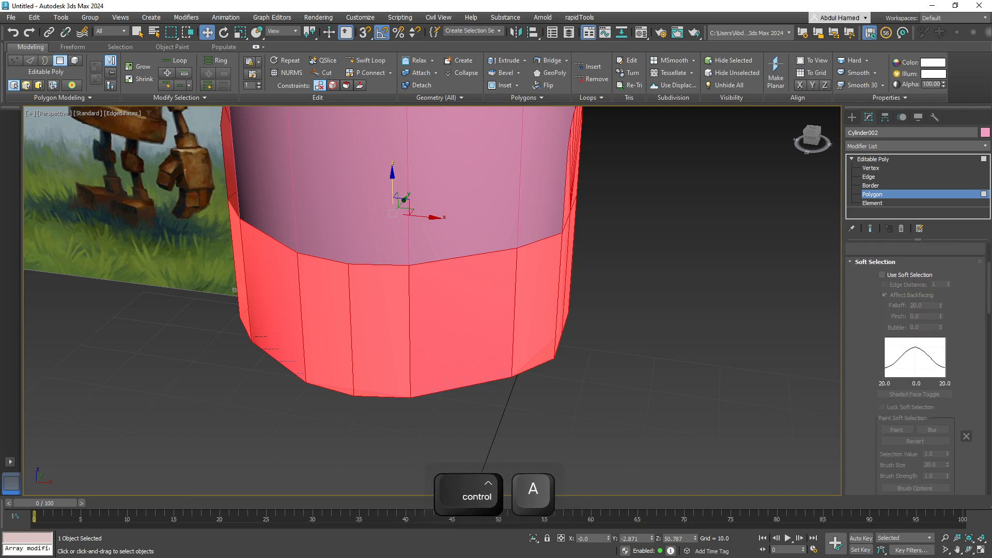
scroll(915, 368, down, 2)
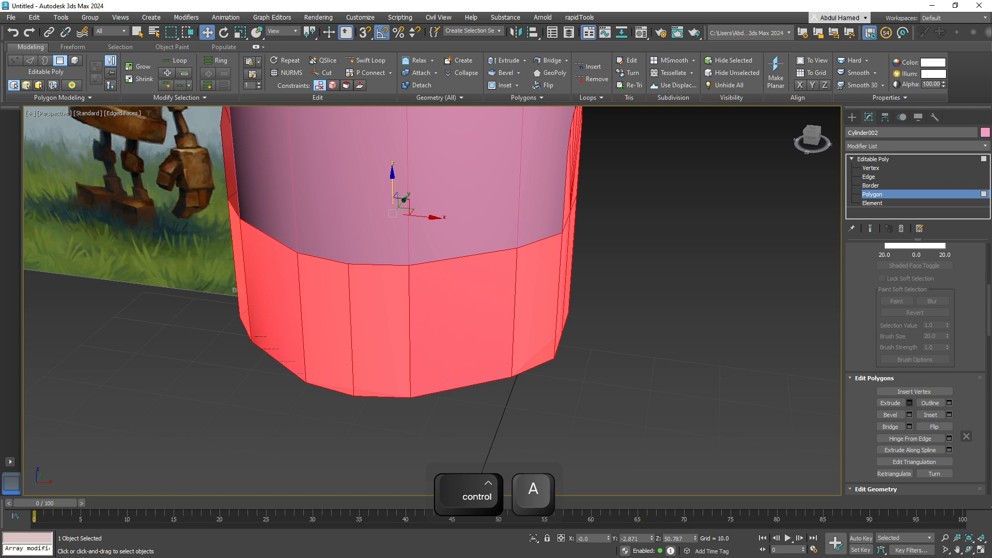
click(910, 403)
alt+middle_drag(581, 316, 540, 314)
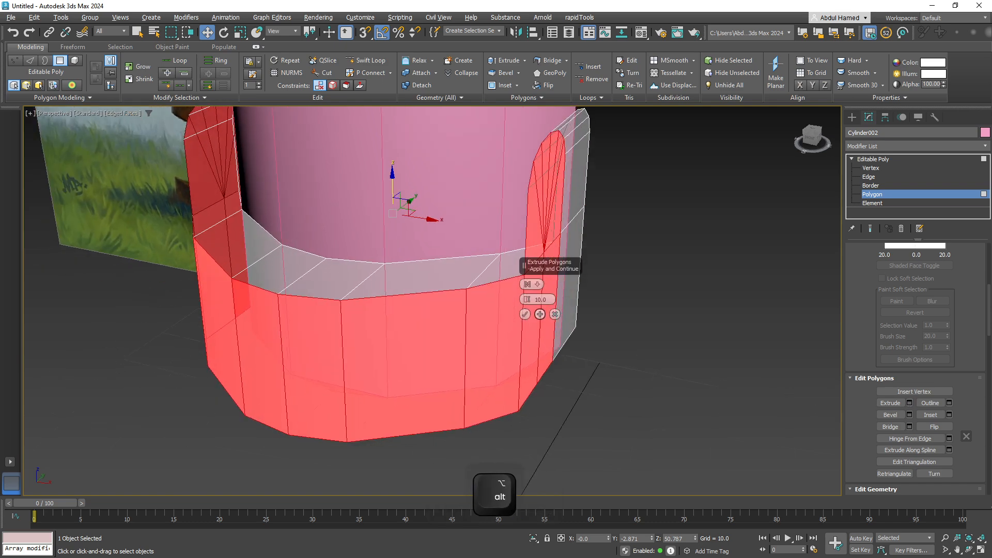
click(530, 284)
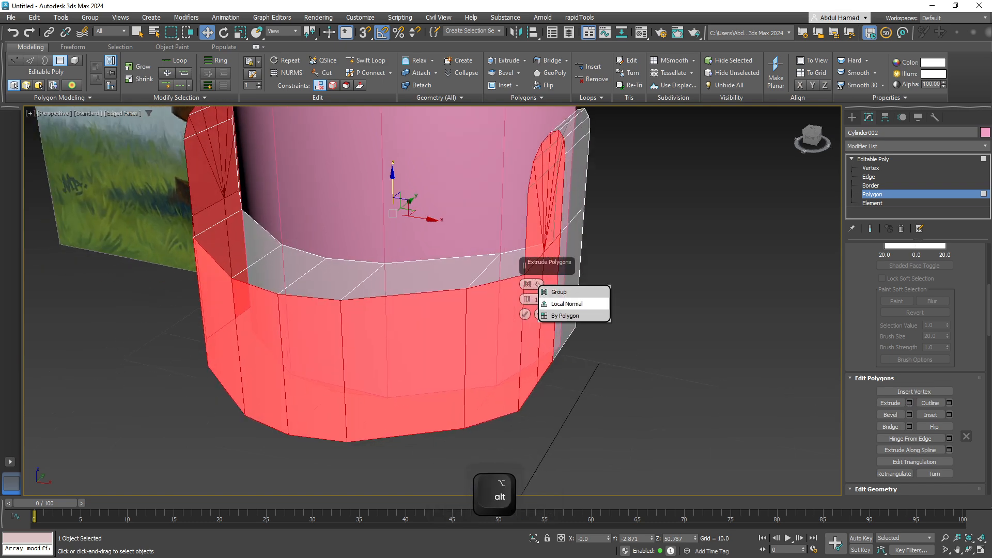
click(567, 304)
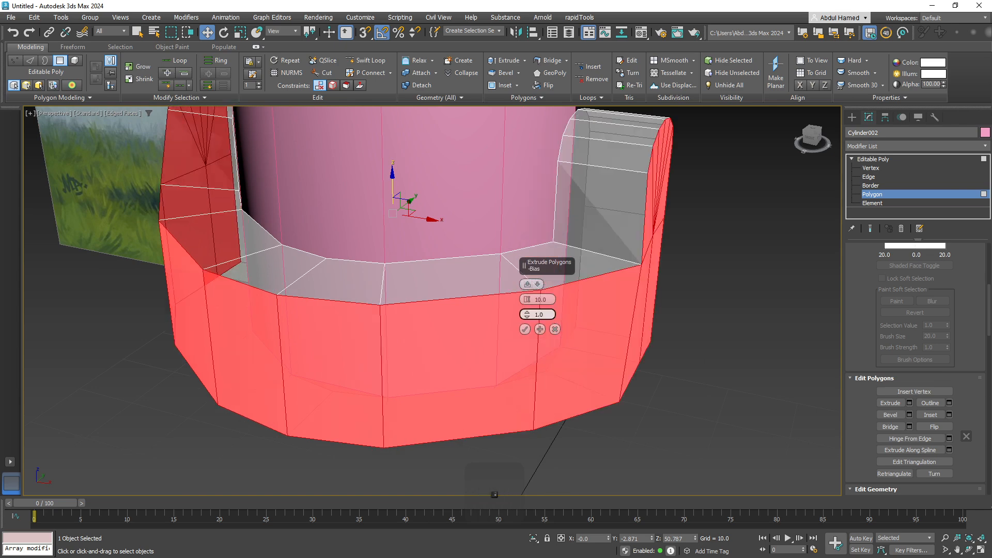
drag(527, 299, 528, 307)
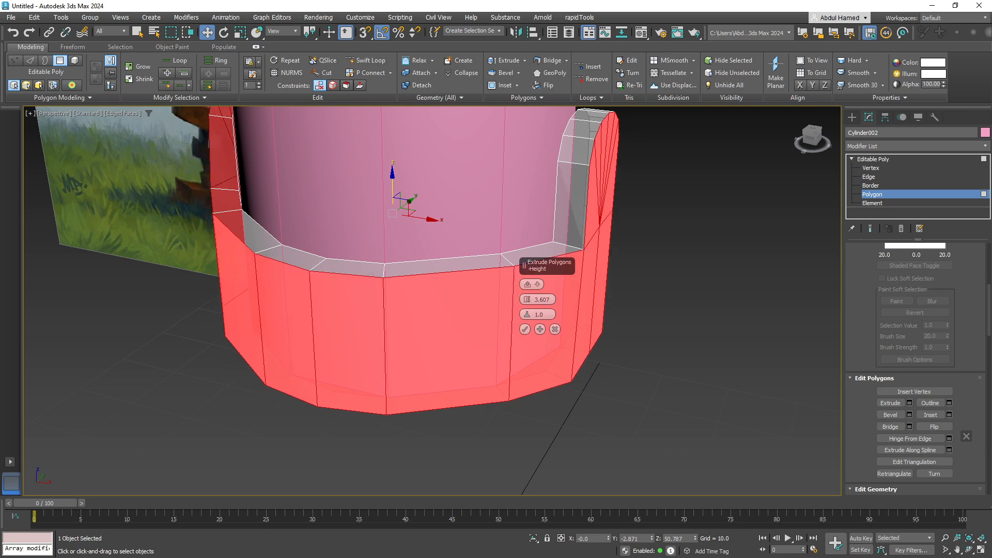
middle_drag(497, 259, 393, 331)
scroll(662, 327, down, 6)
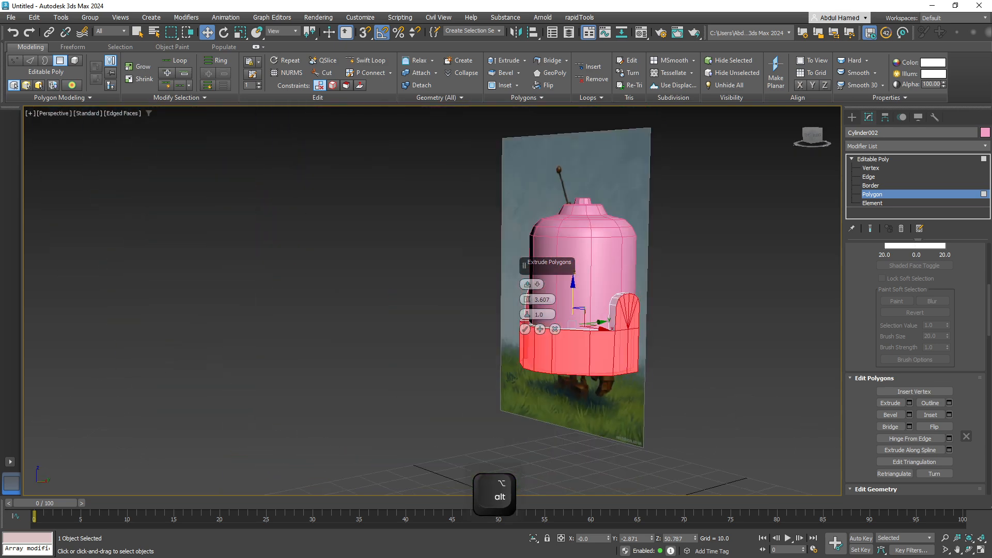
alt+middle_drag(661, 328, 713, 357)
click(525, 330)
click(716, 331)
key(alt+x)
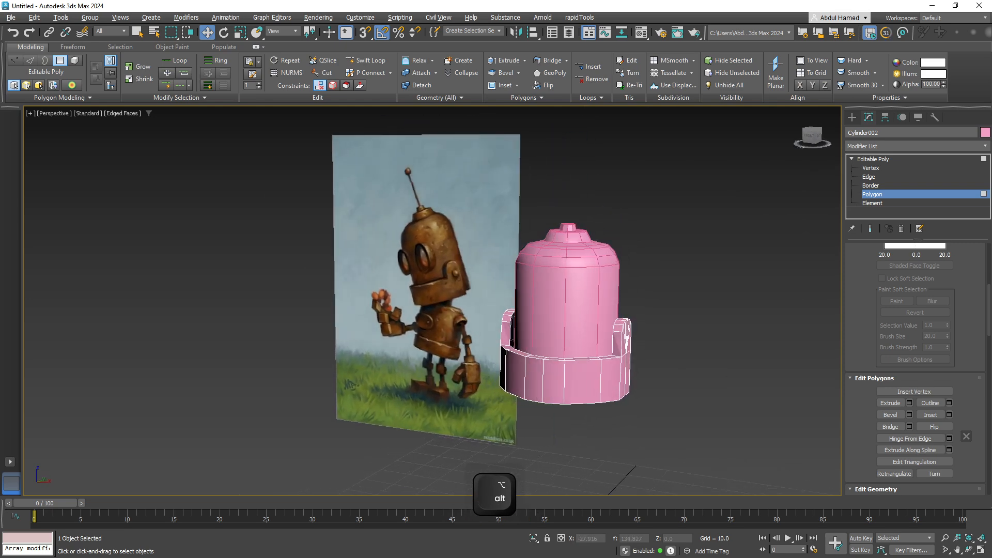
Leave polygon editing and scale the whole band to 95 percent along the X axis to fit closer around the cylinder.
alt+middle_drag(584, 331, 619, 345)
scroll(620, 345, up, 3)
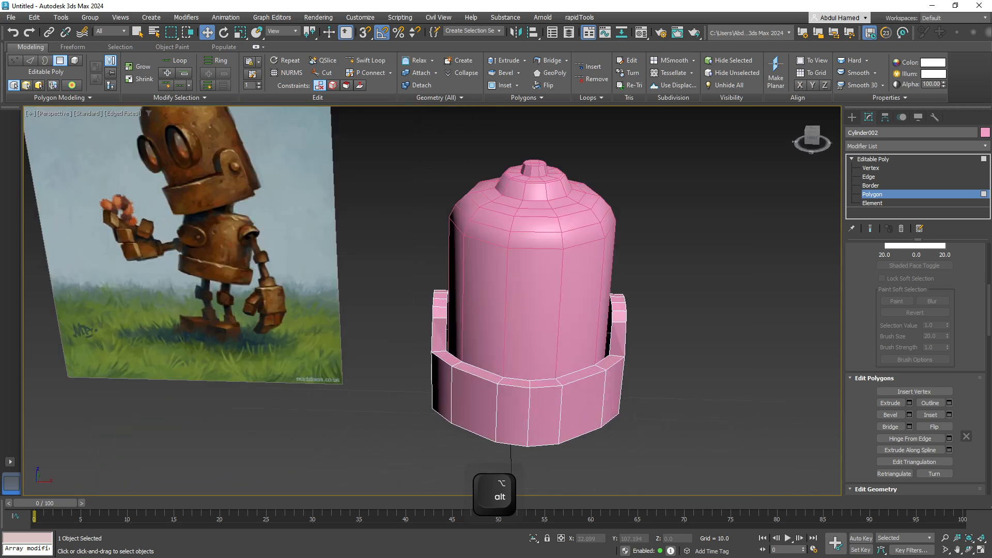
click(619, 334)
click(874, 159)
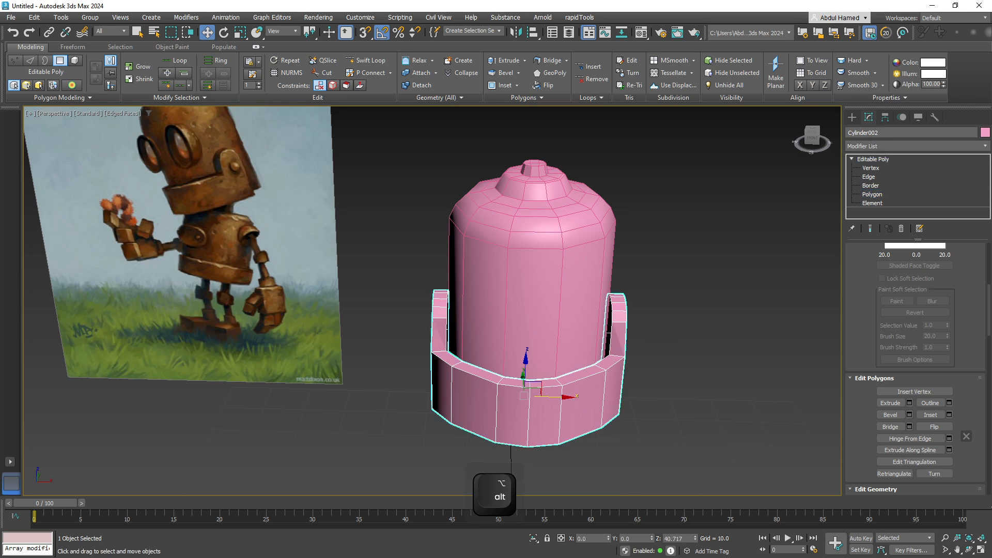
key(r)
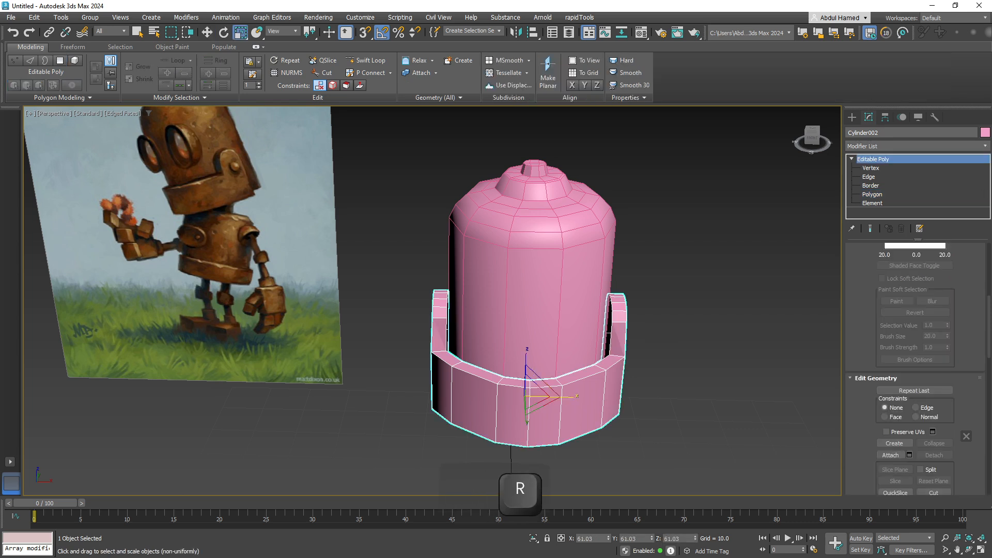
drag(568, 397, 563, 397)
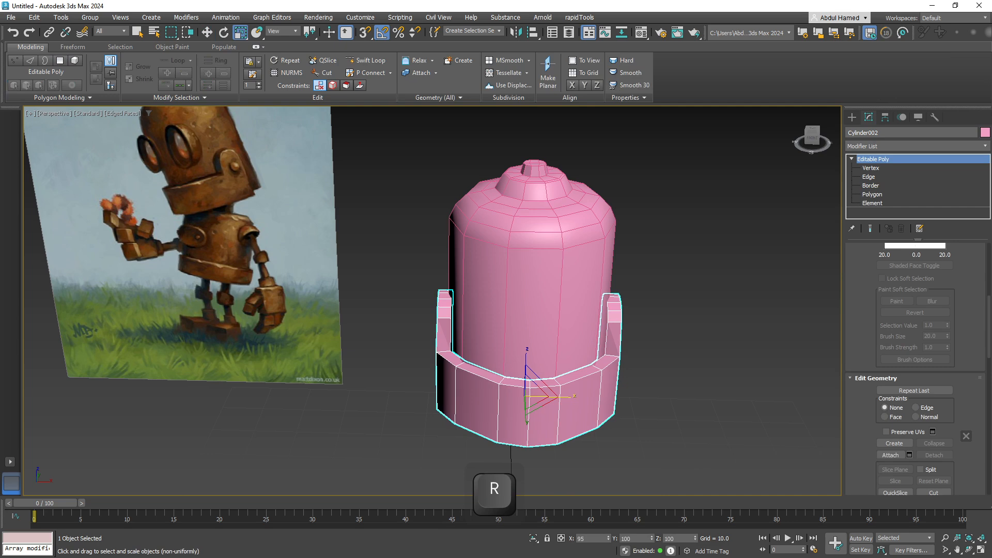
click(666, 403)
alt+middle_drag(667, 404, 590, 389)
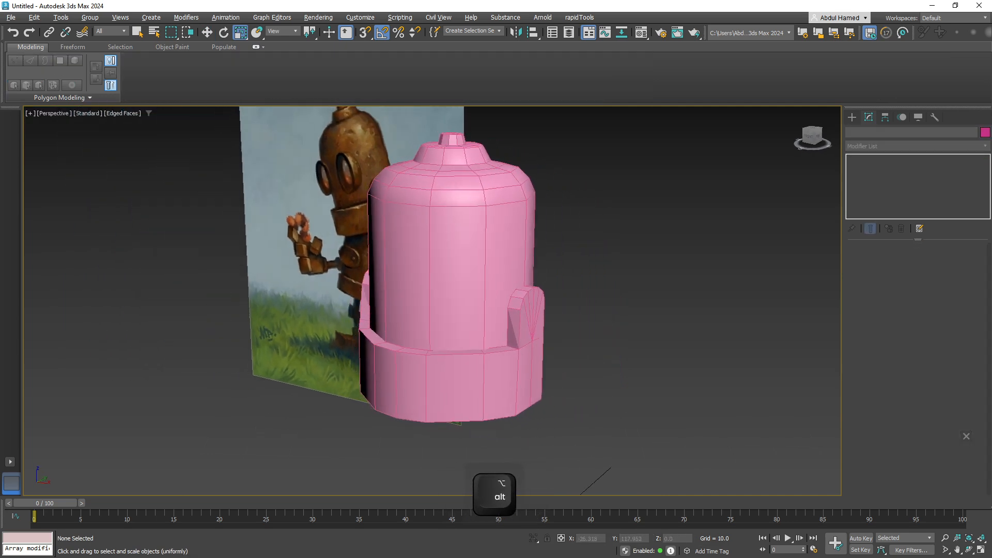
middle_drag(465, 382, 595, 436)
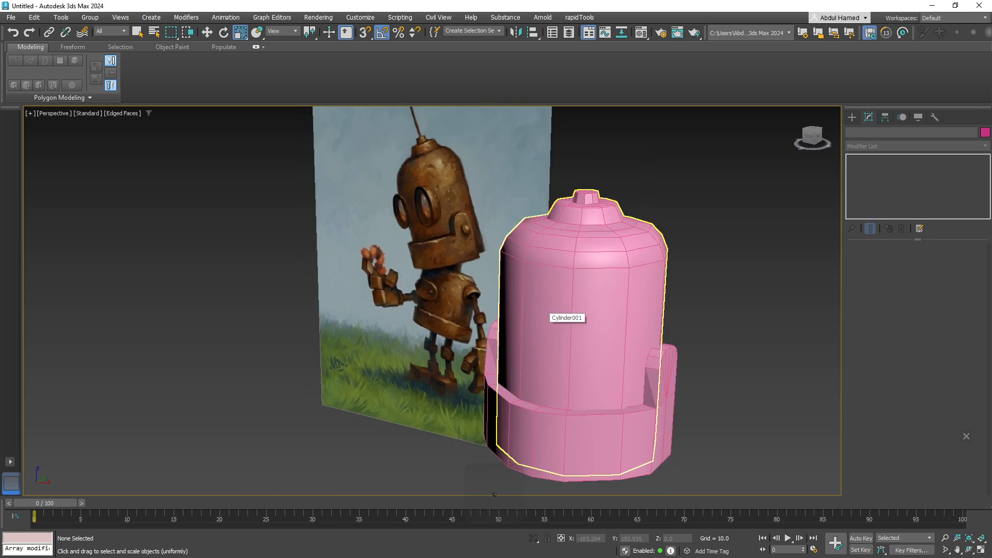
Select both the domed cylinder and the band and assign the 02 - Default physical material to the selection.
click(589, 362)
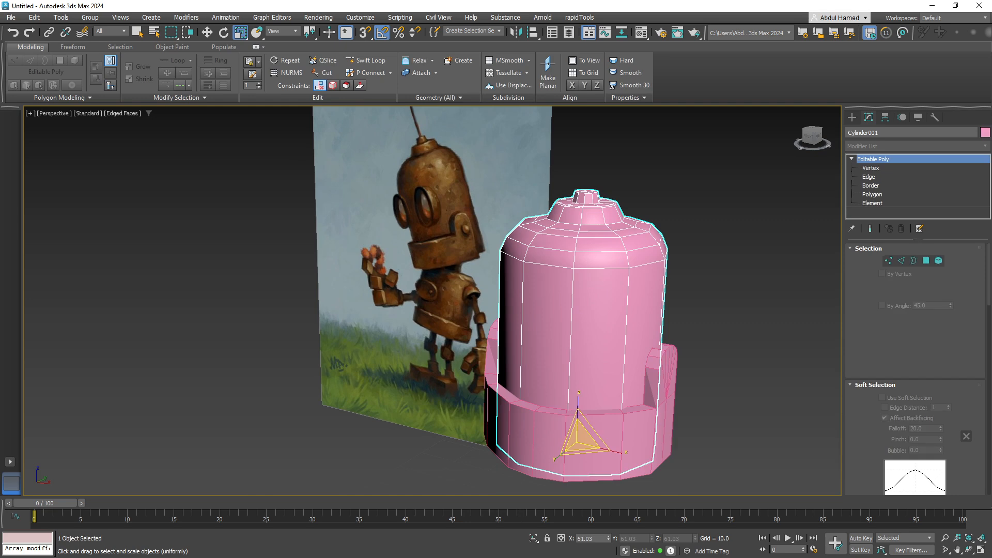
click(602, 429)
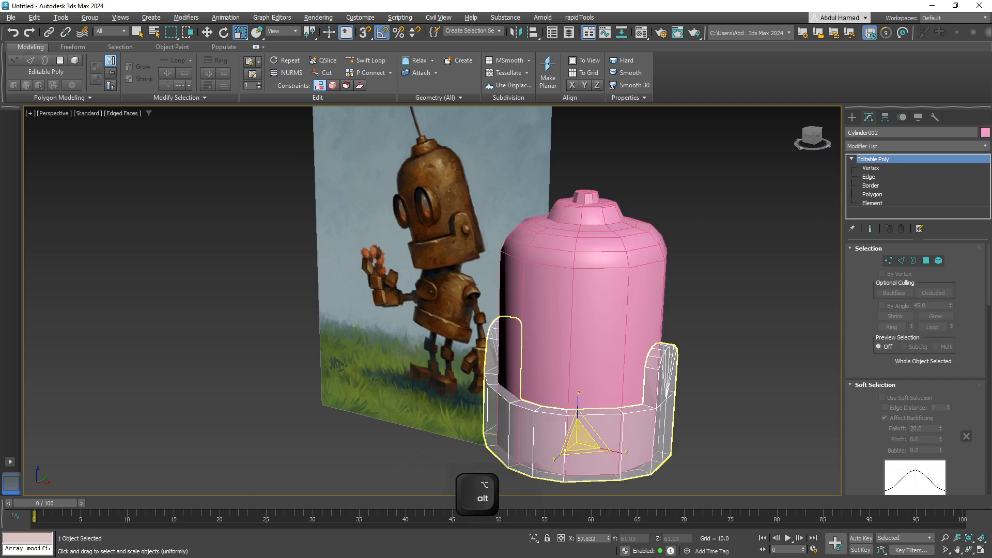
key(alt+x)
key(alt+x)
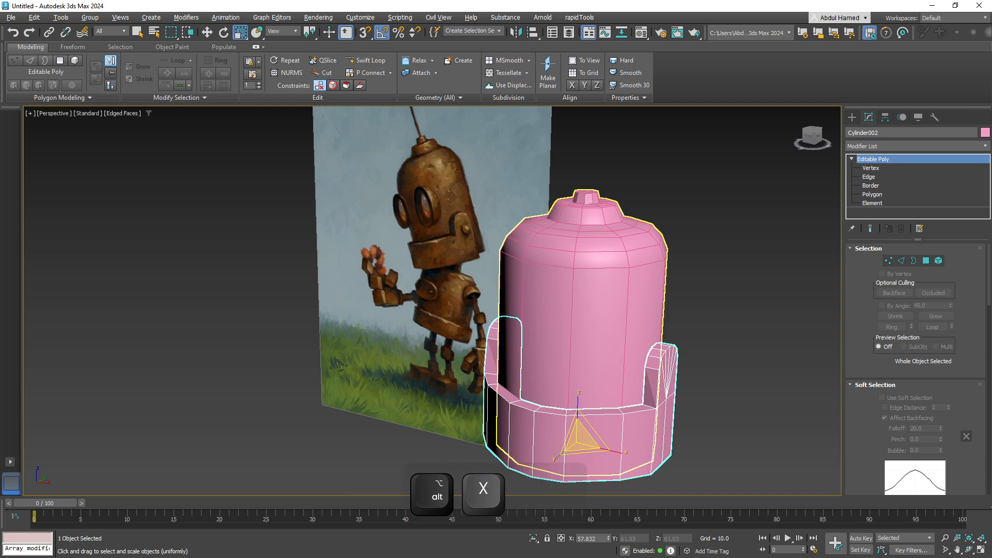
ctrl+click(602, 297)
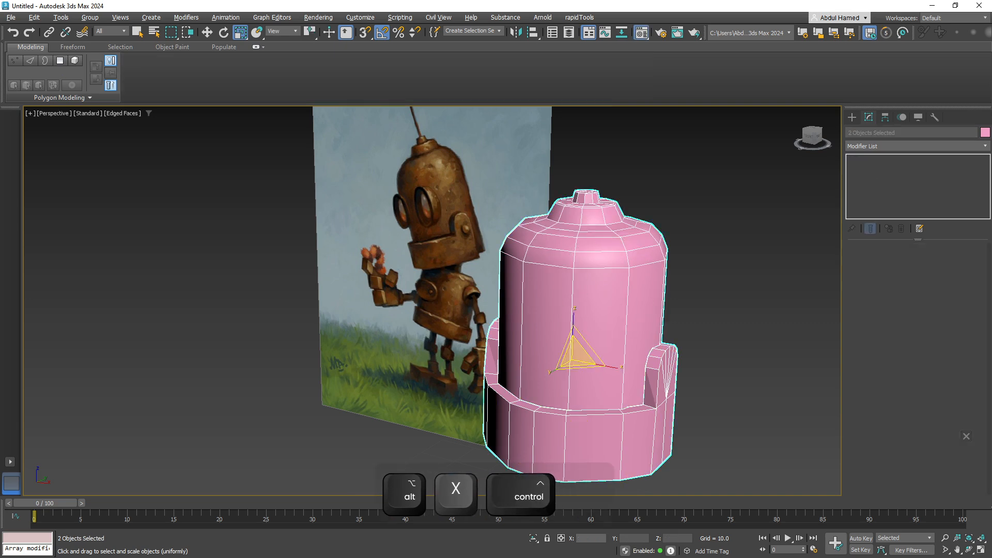
key(m)
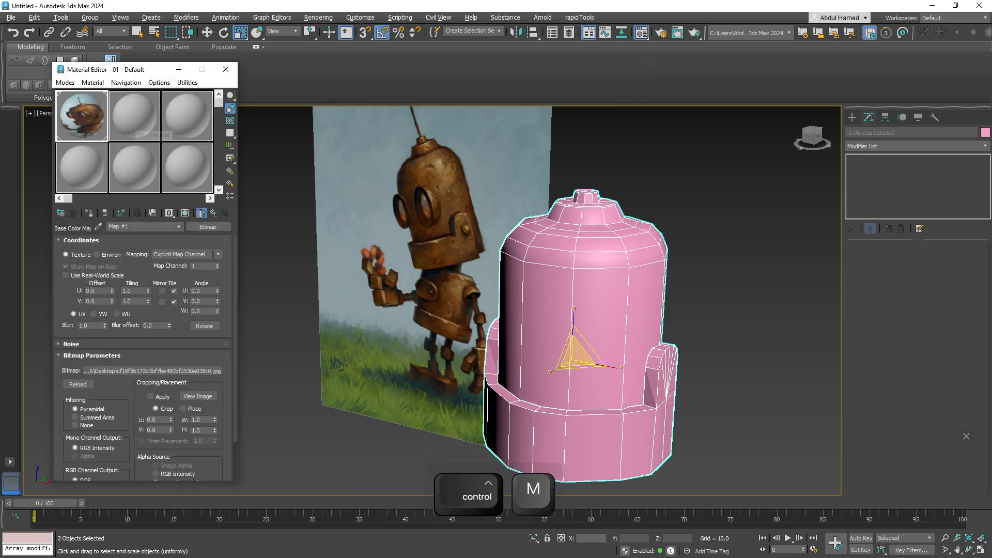
click(136, 118)
drag(135, 118, 519, 296)
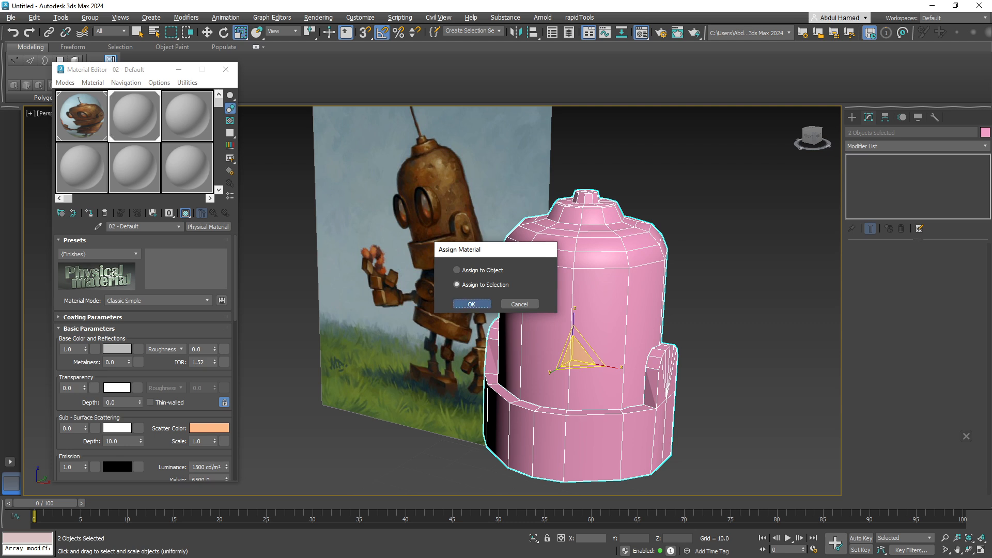
click(471, 304)
click(734, 321)
middle_drag(734, 321, 733, 286)
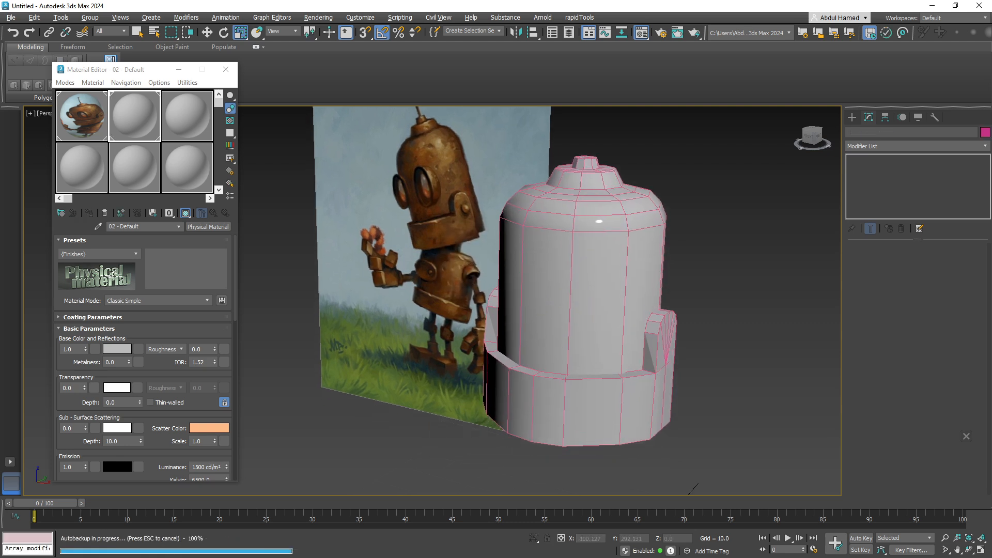
Set the domed cylinder's object color to black for a dark wireframe, leaving it deselected.
click(597, 315)
ctrl+click(594, 406)
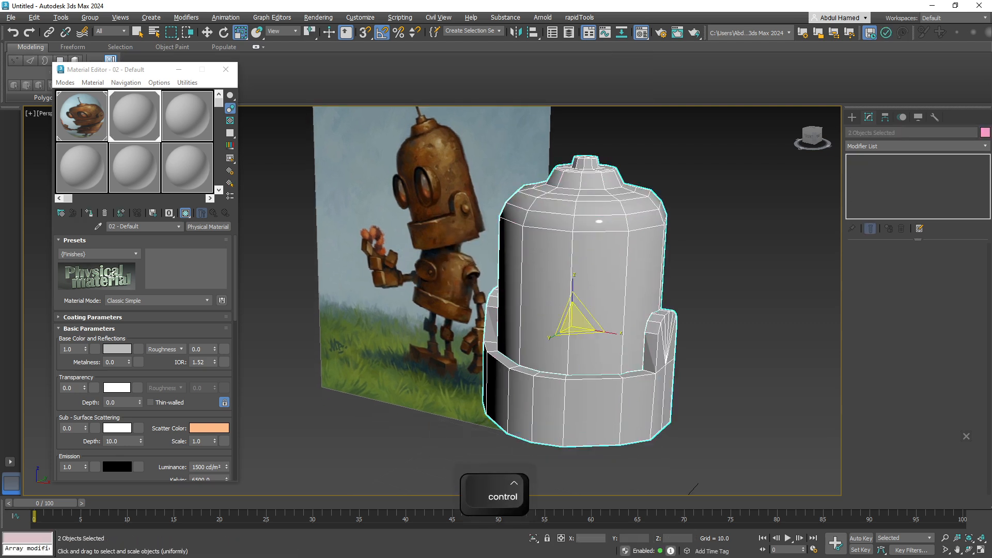
click(729, 356)
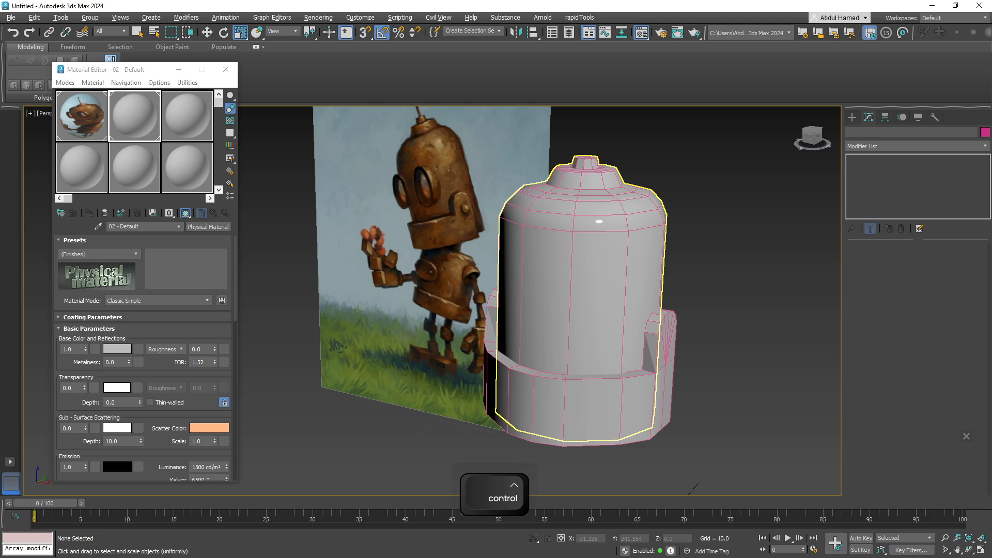
click(595, 313)
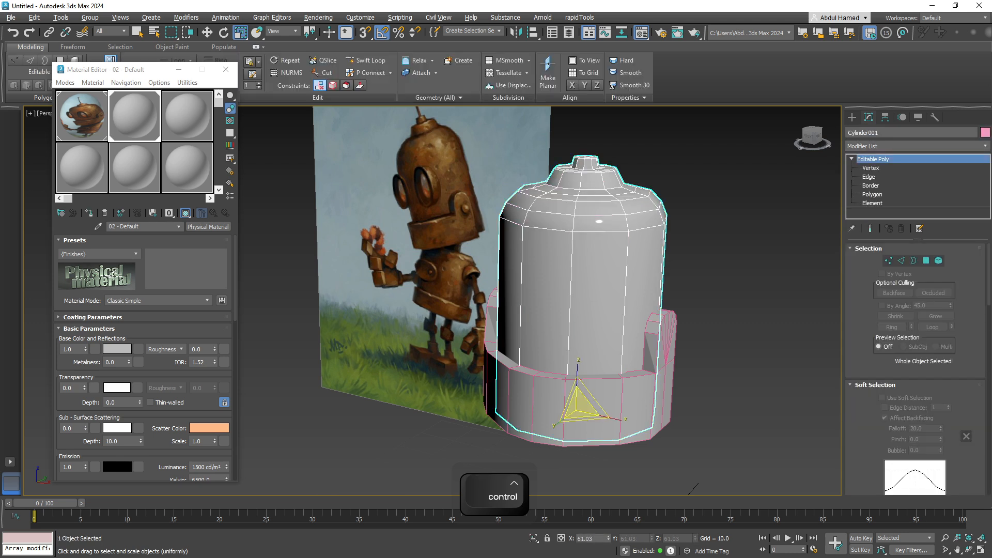
click(986, 133)
click(553, 301)
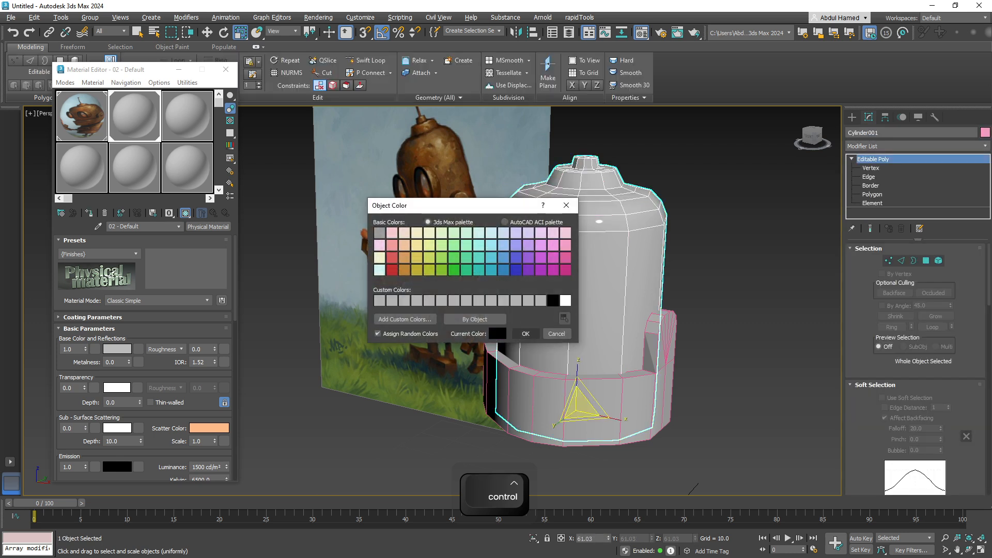
click(526, 333)
key(ctrl+d)
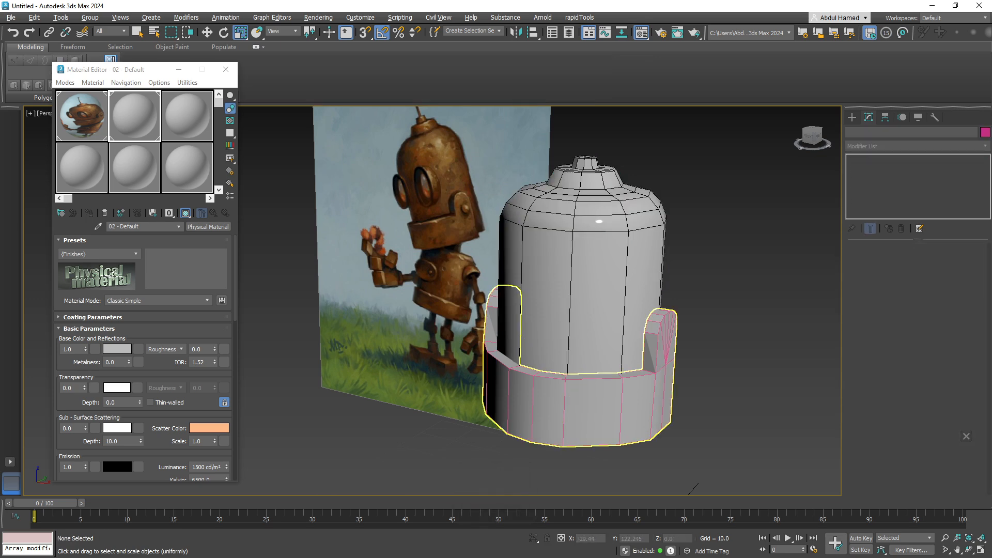
Set the band's object color to black as well, deselect it and close the Material Editor.
click(593, 411)
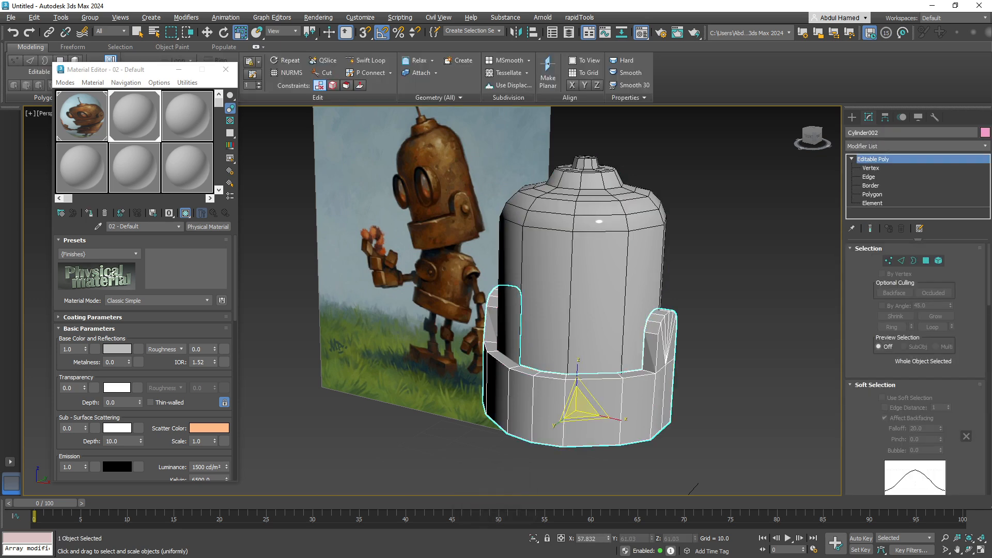
click(986, 133)
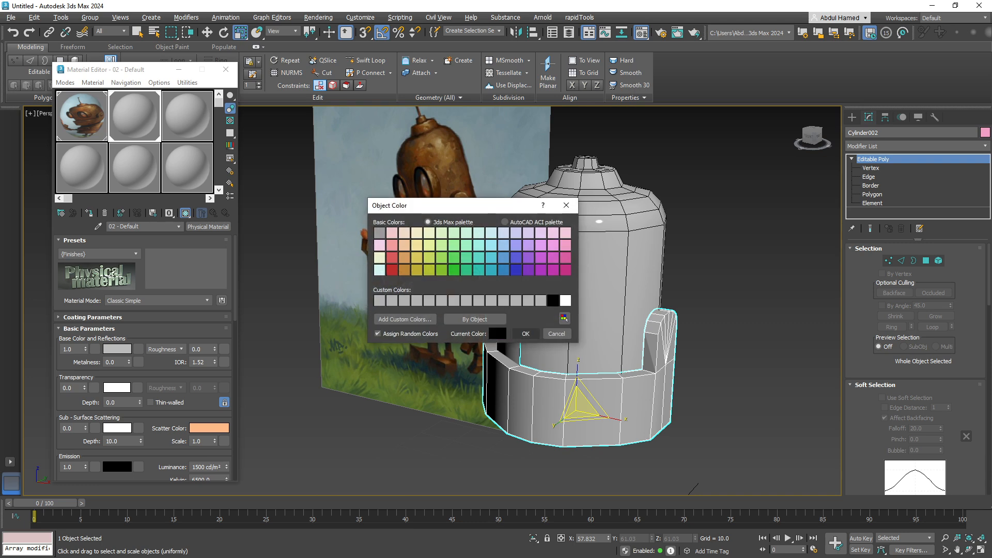
click(526, 334)
key(ctrl+d)
middle_drag(538, 321, 536, 279)
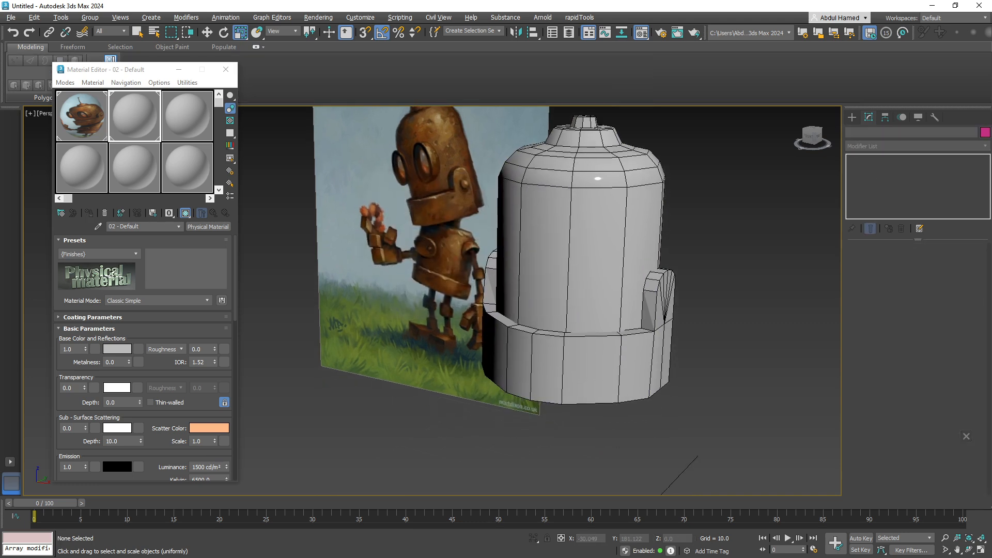
scroll(737, 324, down, 5)
middle_drag(736, 325, 649, 357)
scroll(674, 345, up, 3)
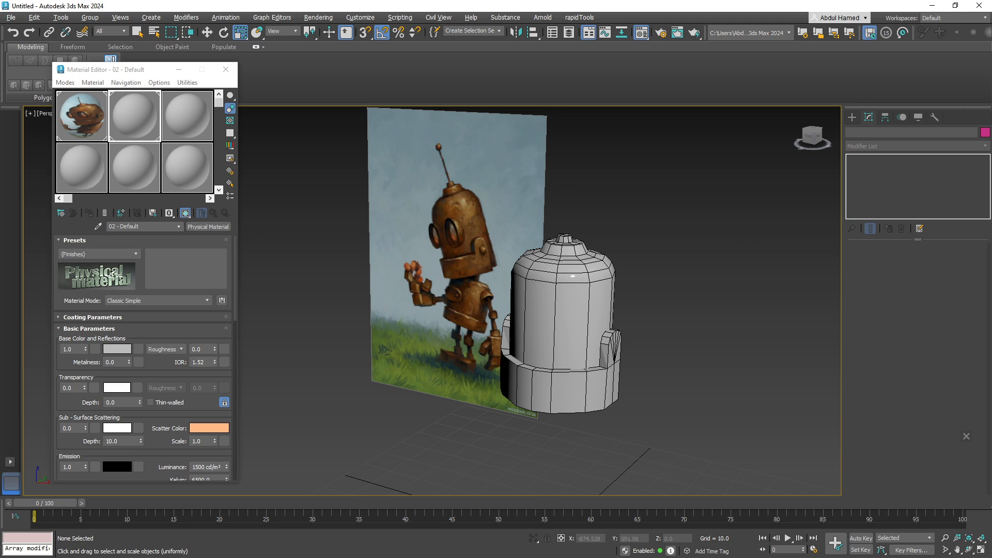
click(226, 70)
Create a 10-sided cylinder on the ground grid below the head, about 6.1 in radius and 5.6 high.
alt+middle_drag(612, 315, 509, 293)
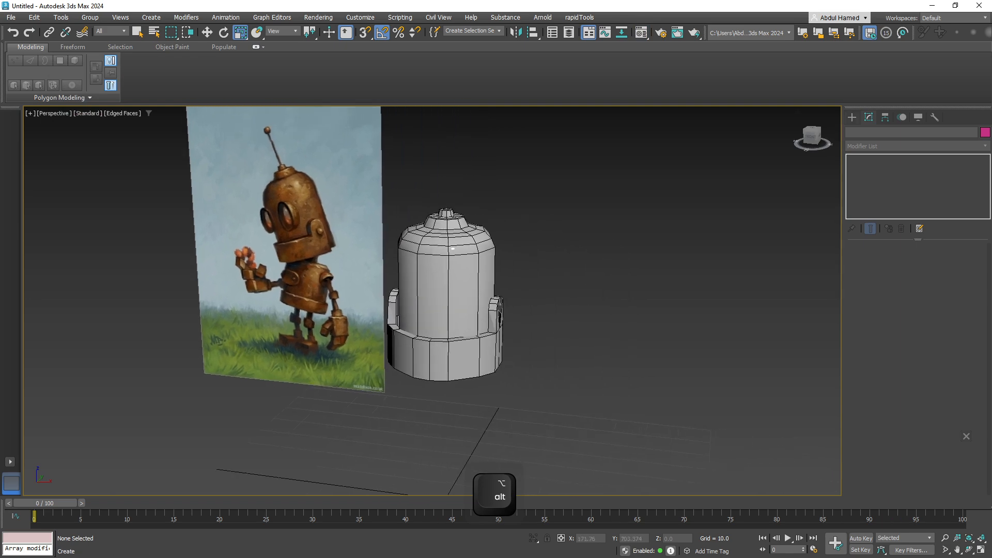
click(852, 118)
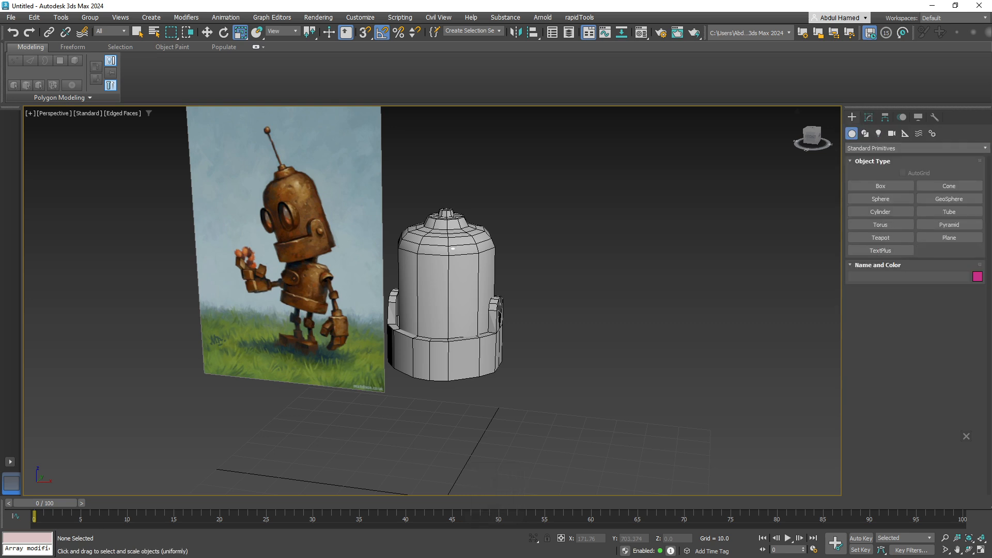
click(880, 212)
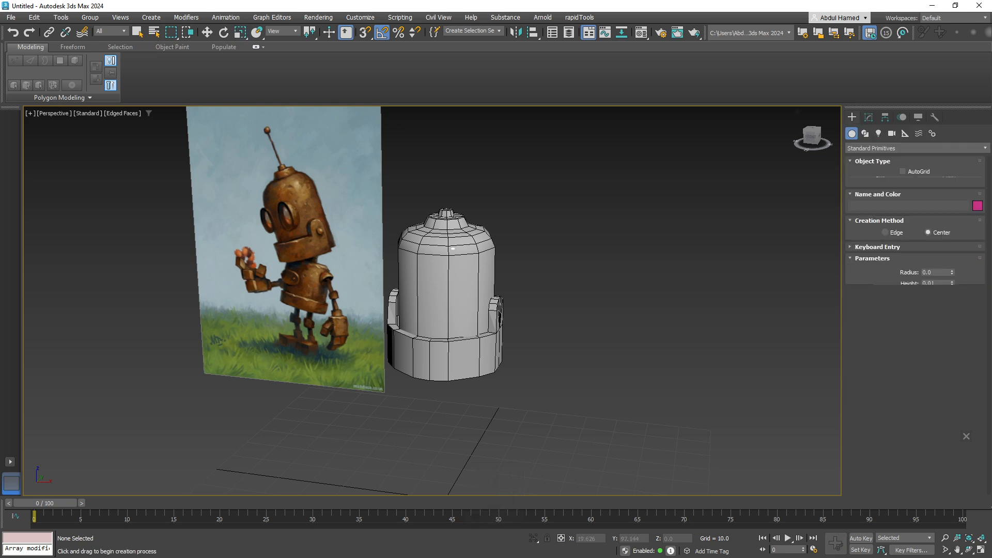
middle_drag(496, 403, 538, 325)
drag(486, 421, 508, 422)
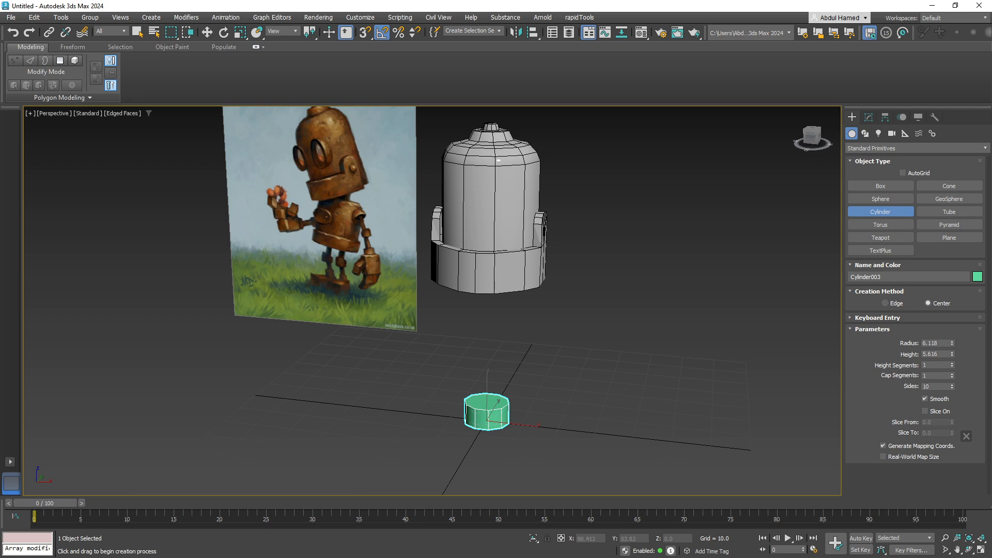
Rotate the new cylinder 90 degrees about X, raise it to about Z 61.7 and move it to the front of the head.
key(e)
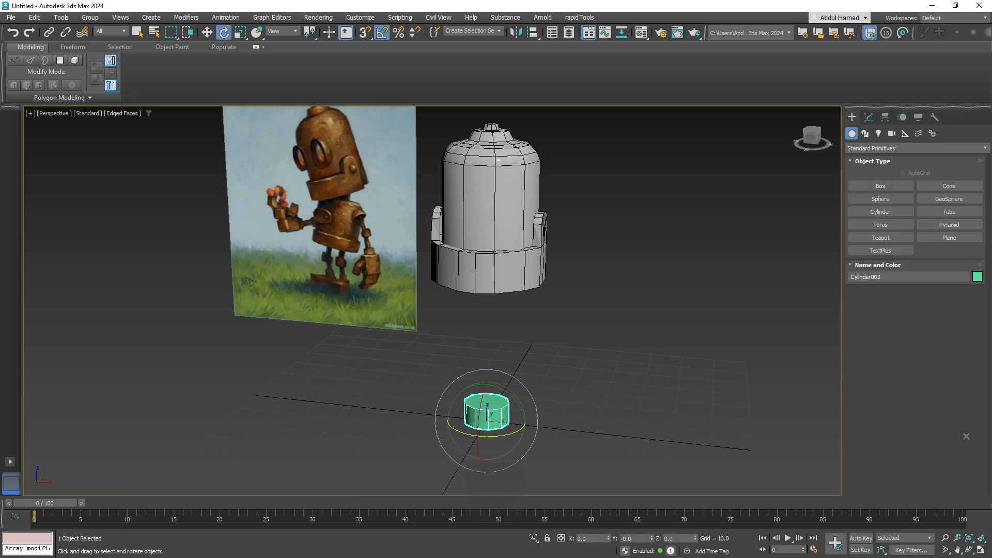
drag(478, 424, 477, 455)
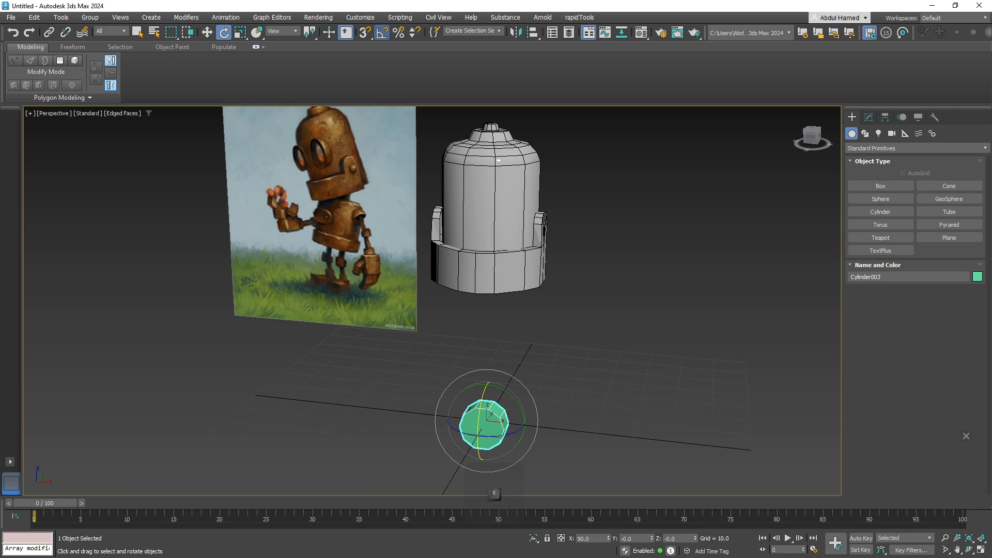
key(w)
drag(487, 385, 489, 165)
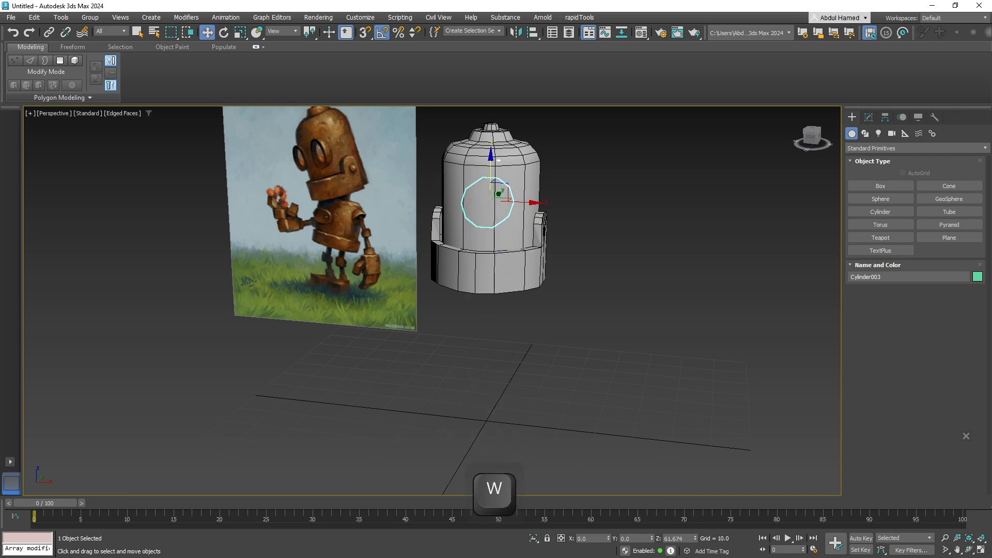
alt+middle_drag(488, 166, 512, 196)
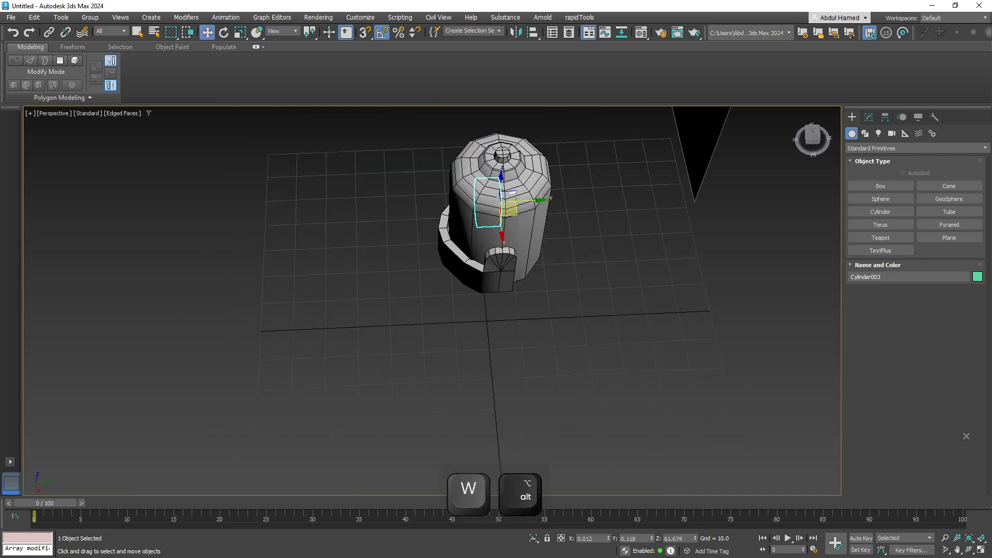
drag(510, 208, 469, 230)
Scale the eye cylinder uniformly to about 64 percent and move it along Y to about -9.8, closer to the head.
alt+middle_drag(469, 231, 538, 209)
scroll(447, 224, up, 3)
key(r)
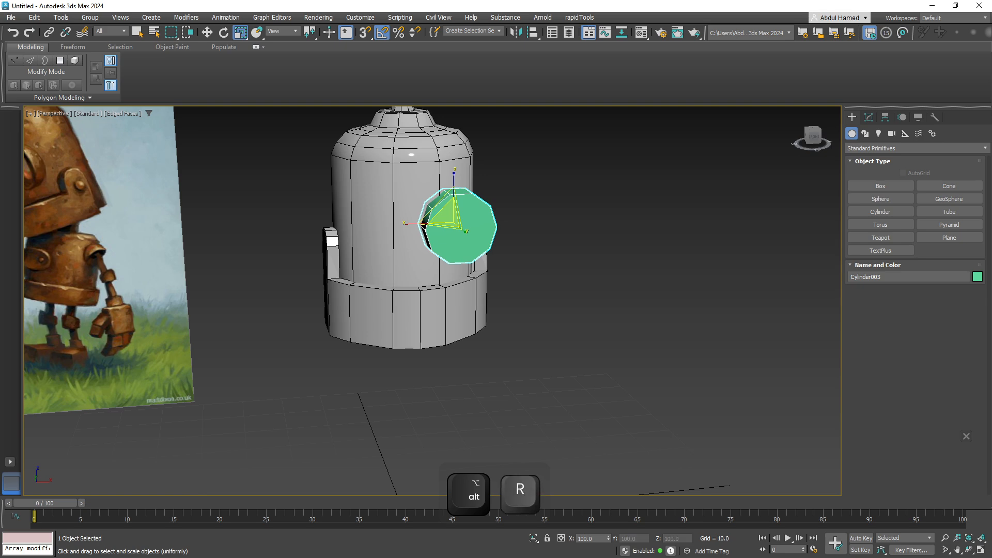
drag(449, 218, 451, 238)
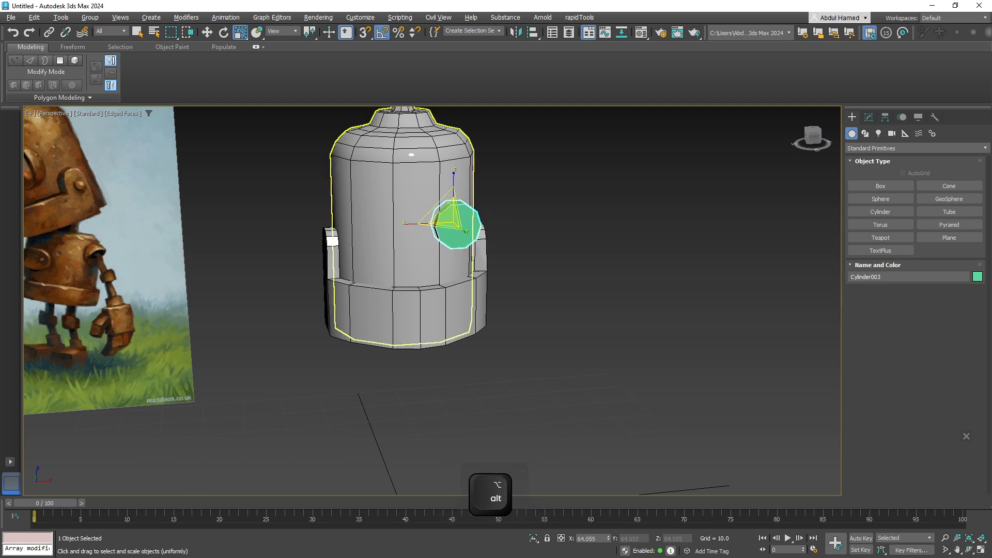
alt+middle_drag(449, 239, 409, 239)
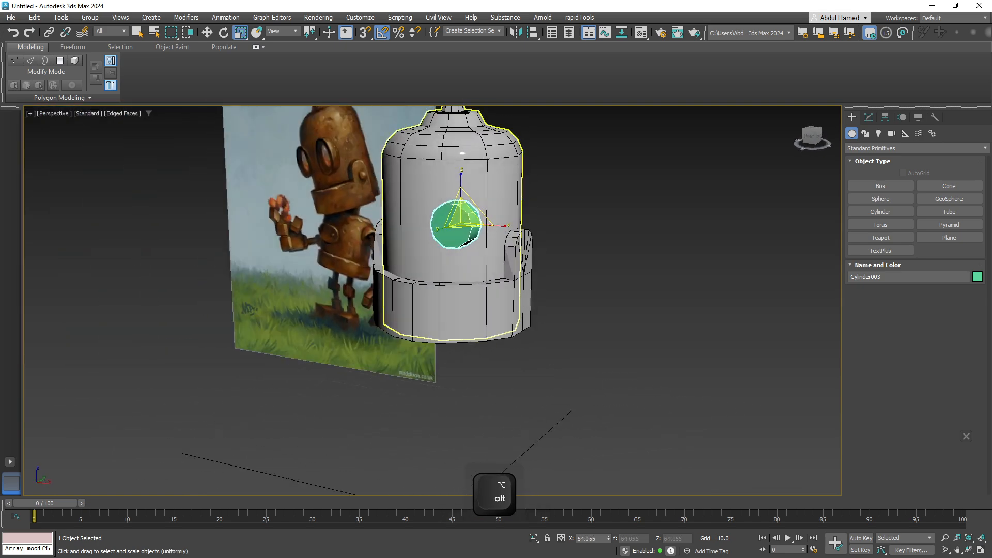
alt+middle_drag(480, 207, 382, 236)
key(w)
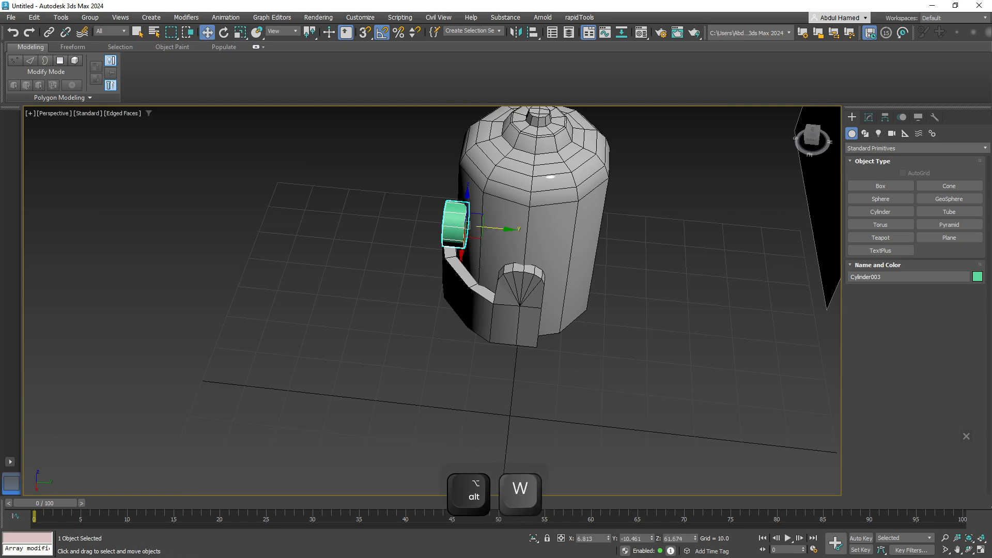
drag(497, 228, 501, 228)
alt+middle_drag(504, 222, 540, 225)
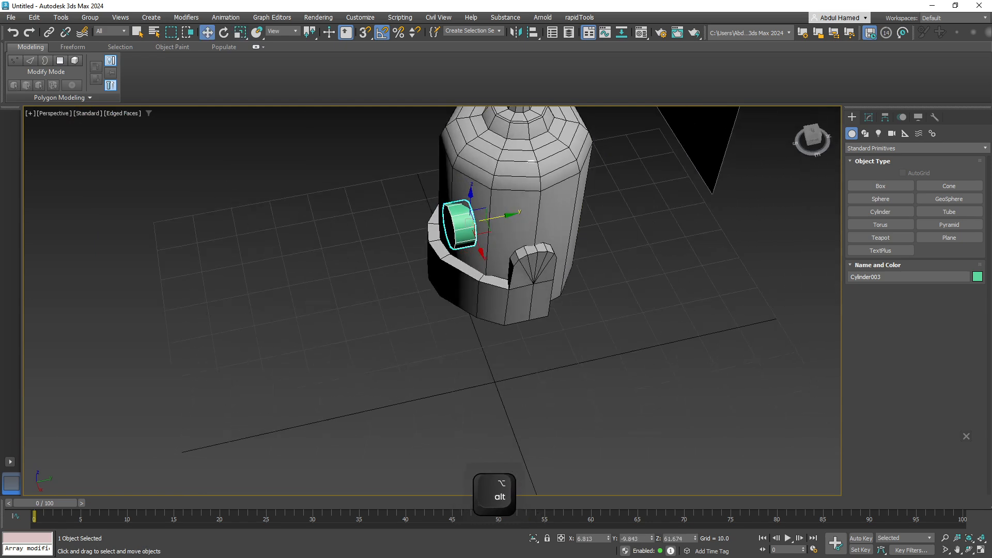
Convert the eye cylinder to Editable Poly and move its back cap polygon along Y to about -5.3, into the head.
click(869, 117)
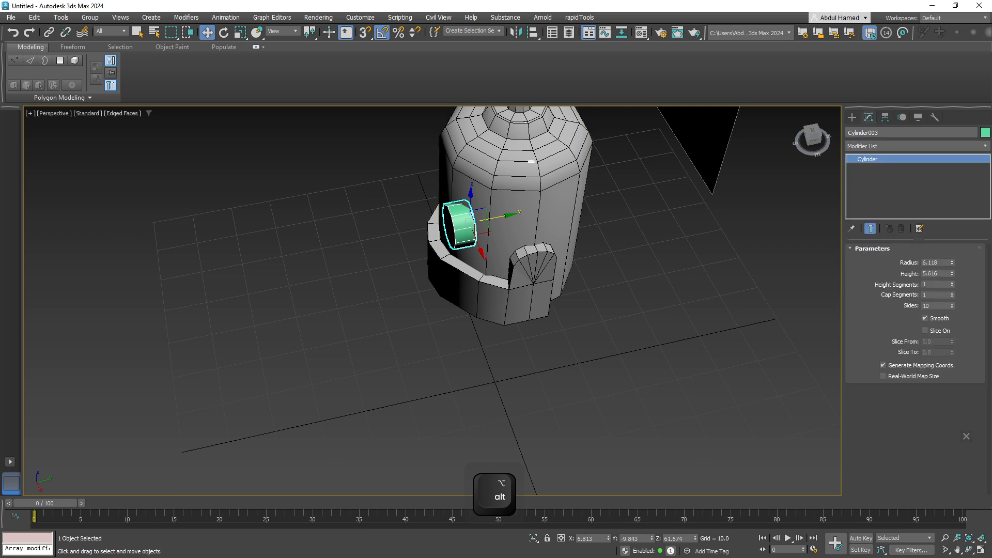
right_click(879, 160)
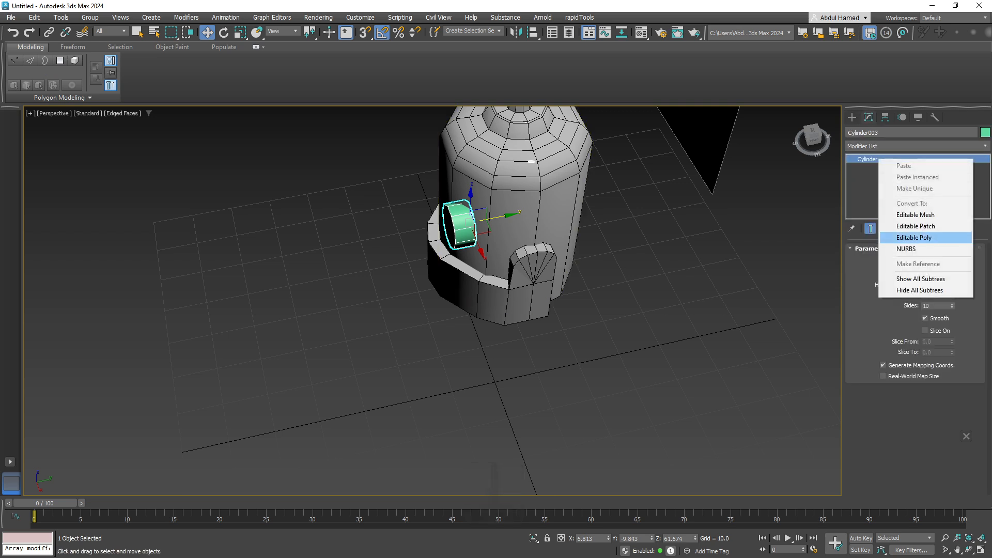
click(914, 237)
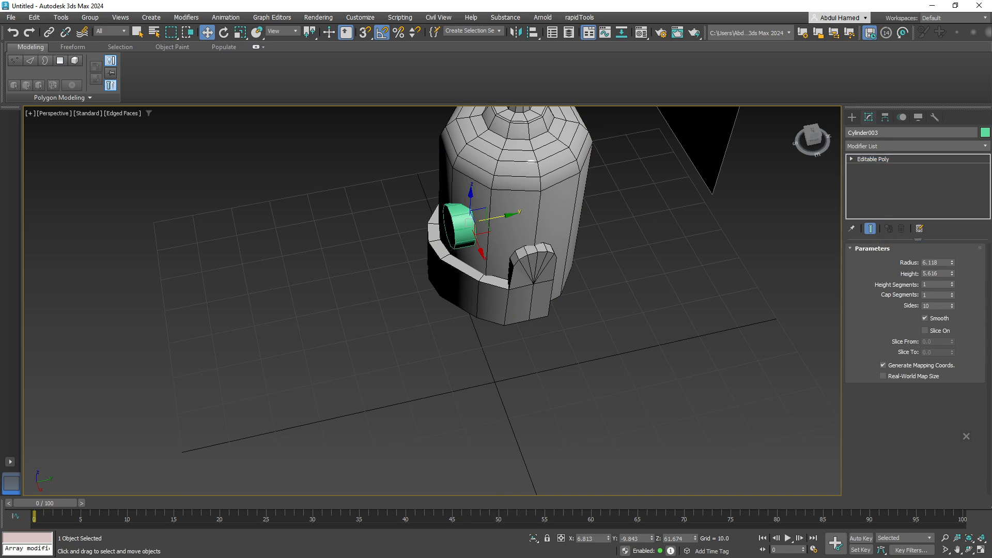
click(872, 194)
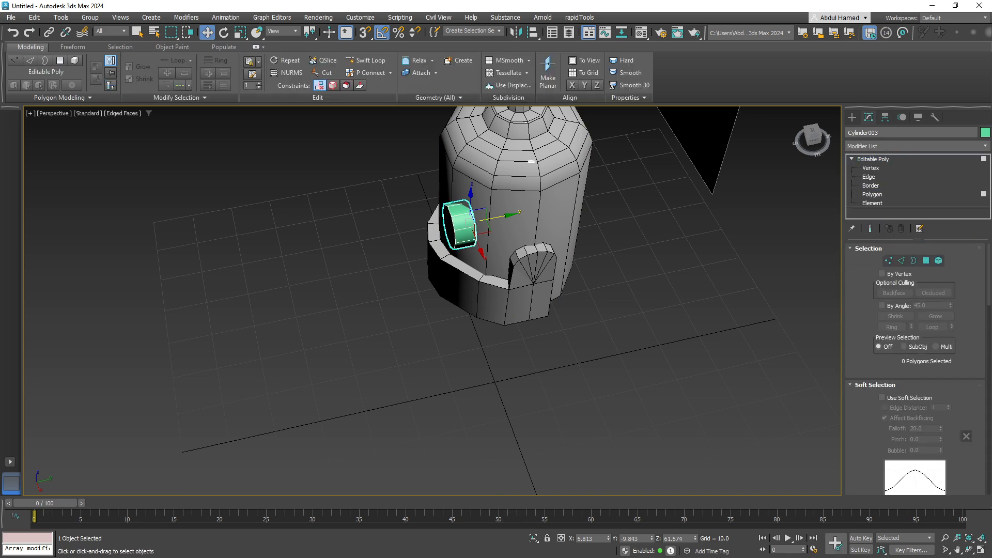
alt+middle_drag(558, 243, 483, 241)
click(464, 236)
key(w)
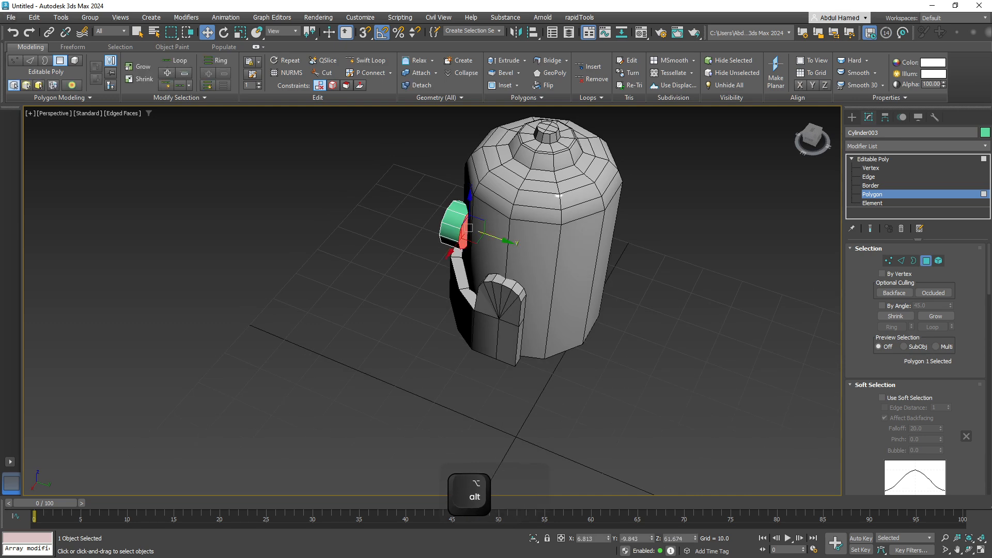
drag(495, 237, 528, 248)
alt+middle_drag(528, 249, 678, 262)
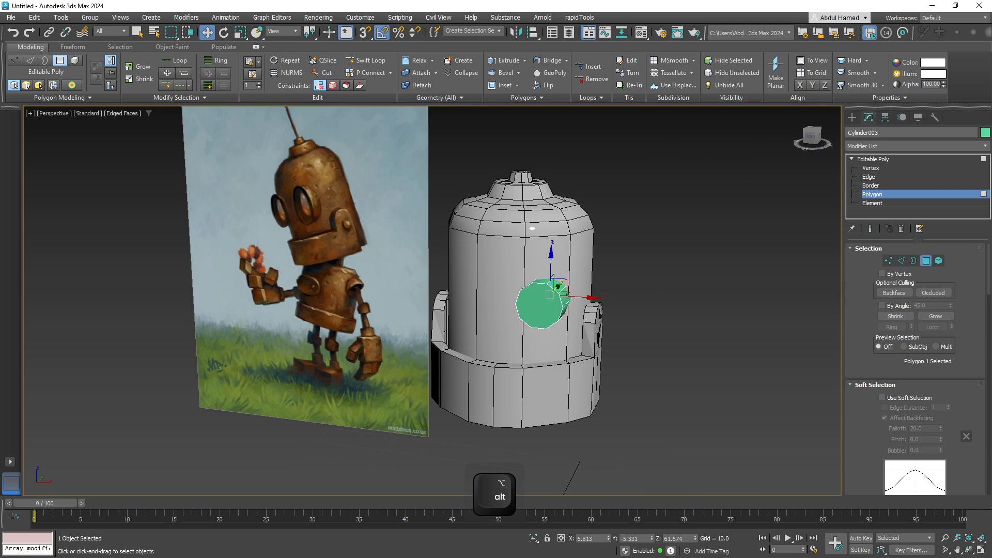
click(679, 262)
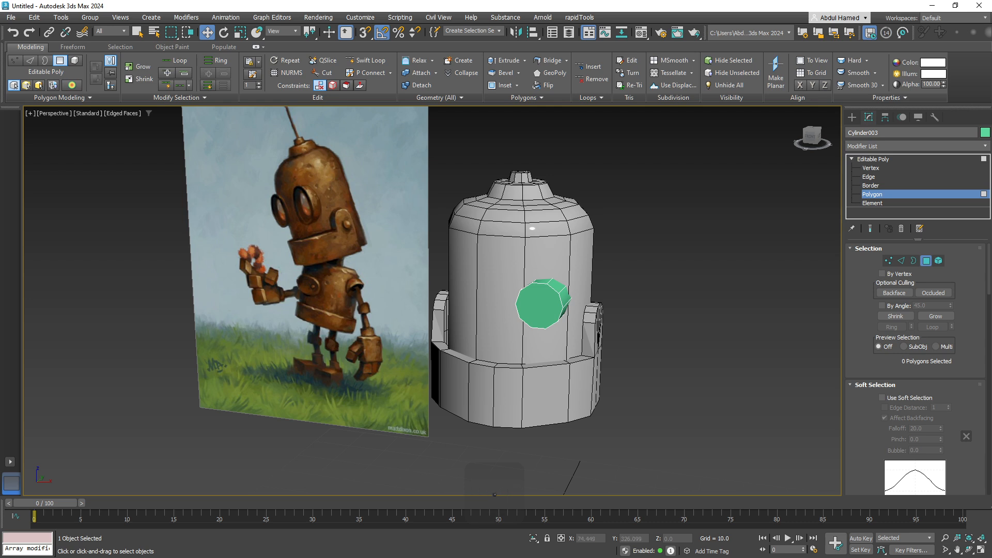
Inset the eye cylinder's front cap polygon by 1.0 to form a rim.
click(543, 303)
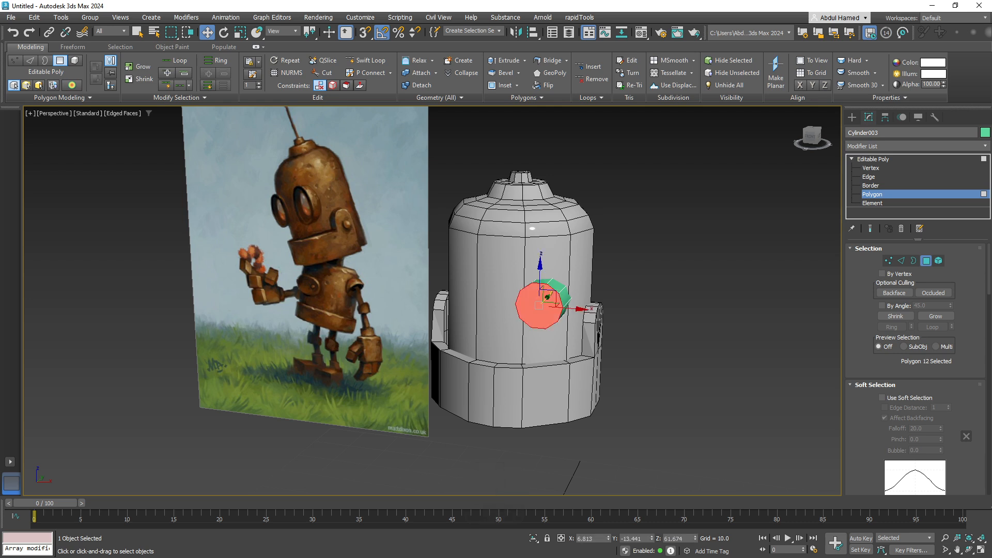
scroll(915, 362, down, 5)
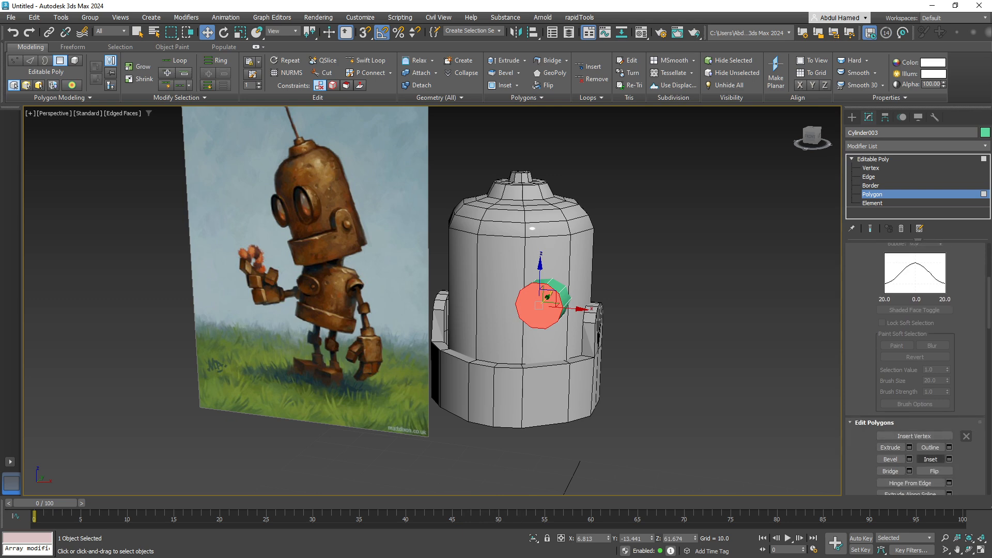
click(950, 459)
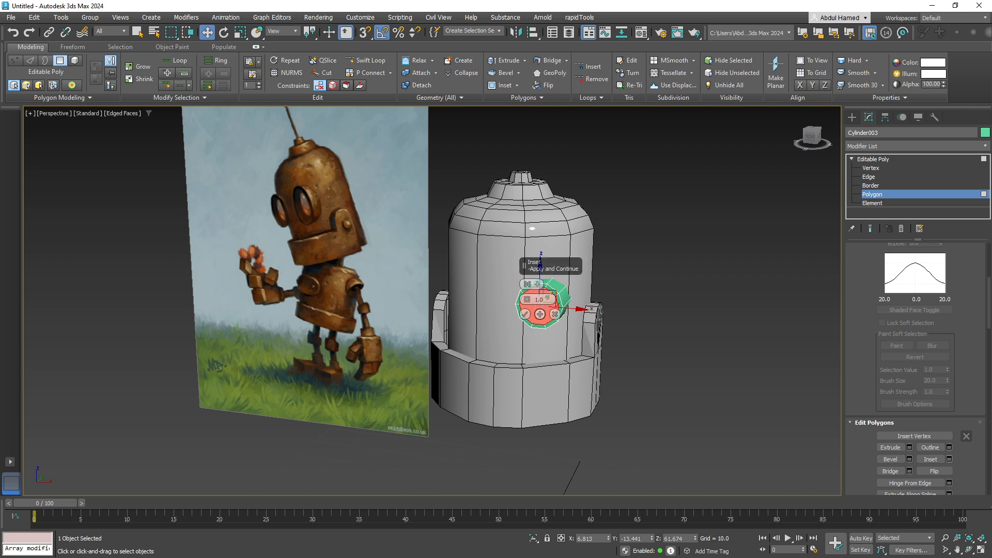
click(525, 314)
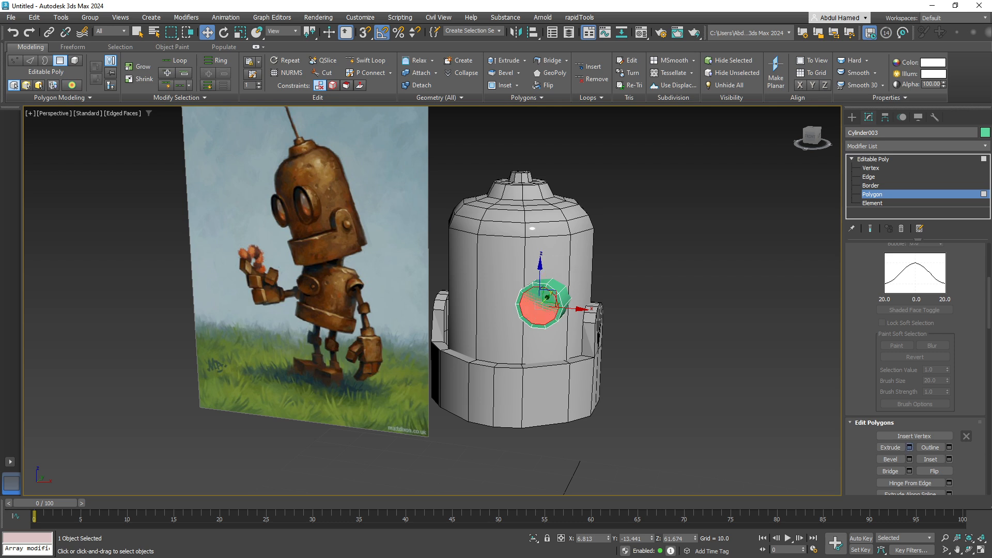
Extrude the inset front polygon inward by about -2.26 to recess the eye, and deselect it.
click(909, 448)
drag(528, 299, 528, 321)
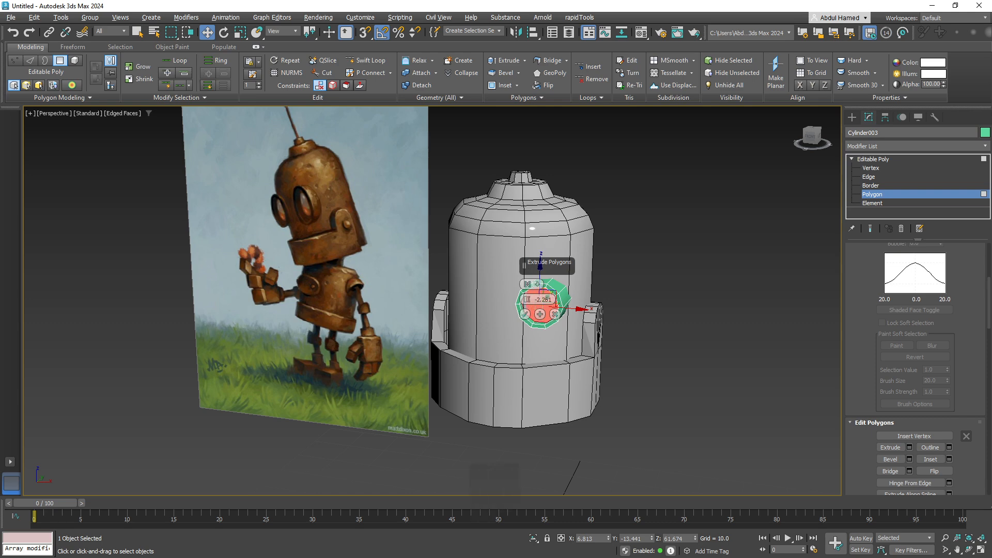
alt+middle_drag(564, 330, 486, 331)
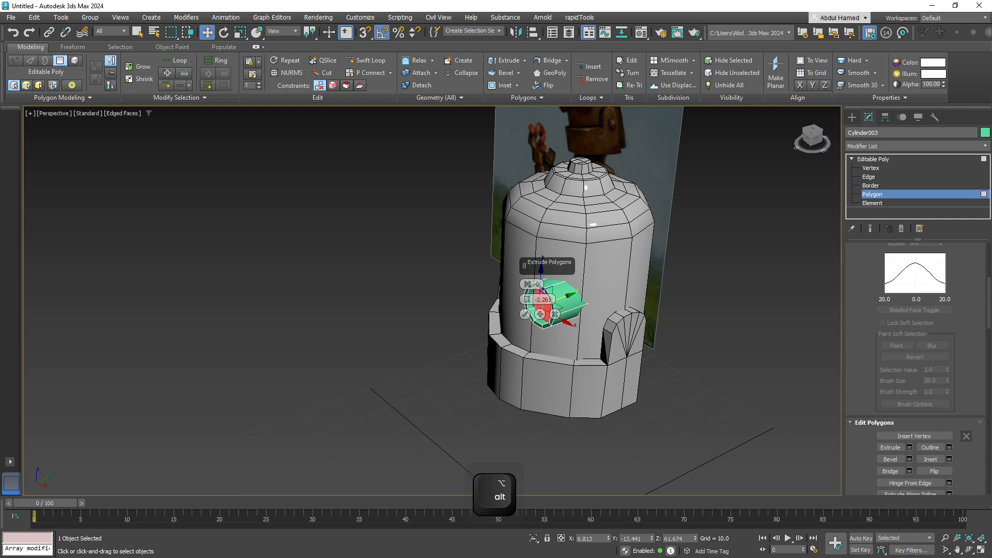
click(525, 315)
click(594, 331)
alt+middle_drag(595, 331, 651, 321)
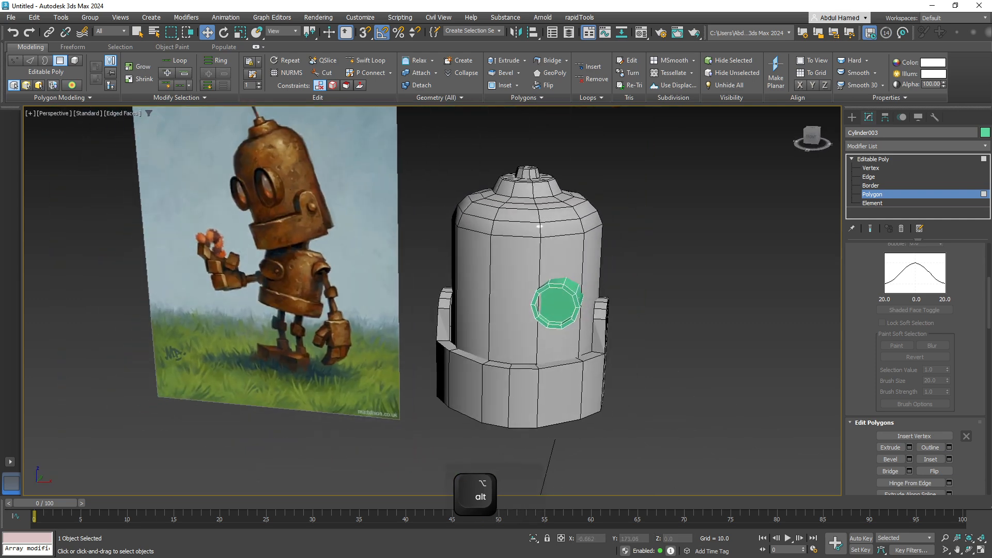
click(560, 302)
key(w)
alt+middle_drag(560, 311, 439, 314)
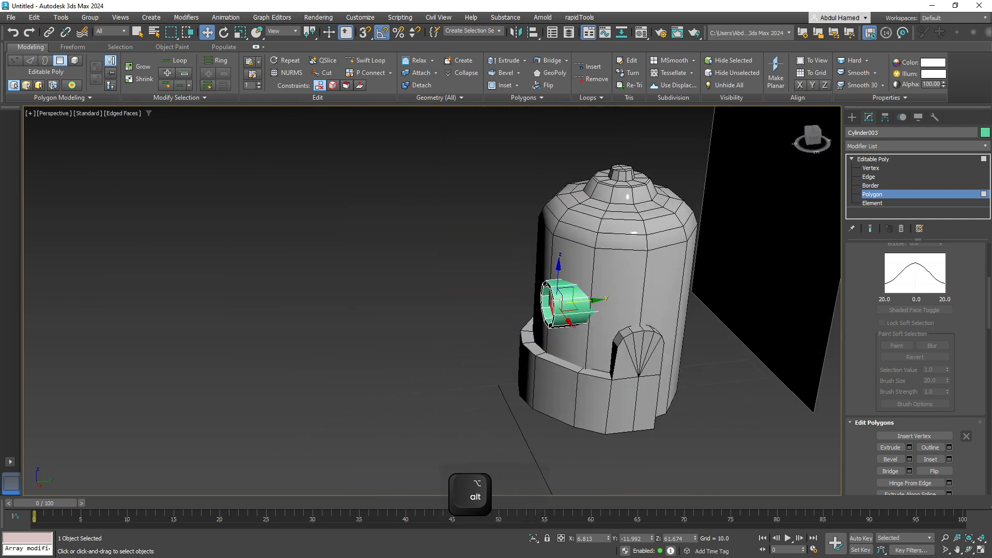
key(w)
drag(584, 301, 582, 301)
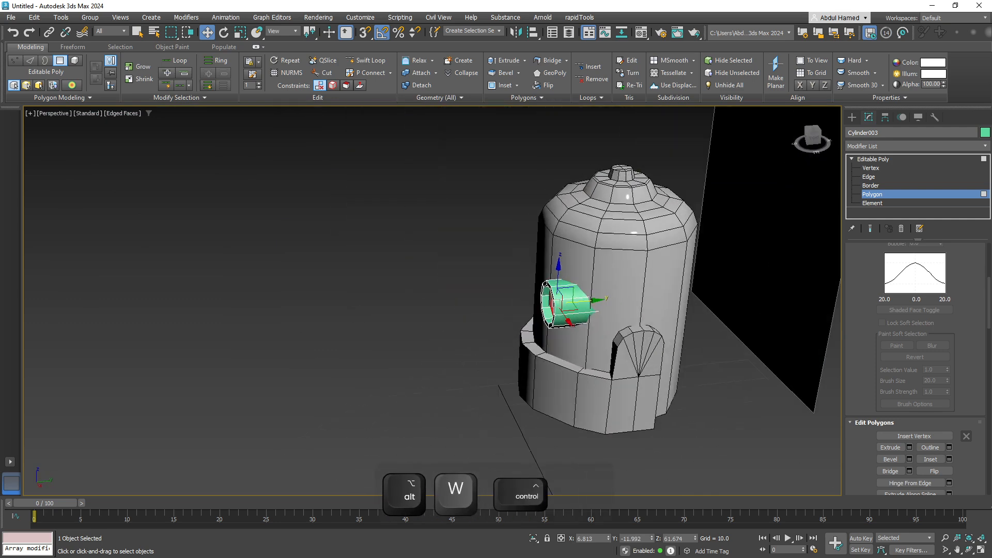
key(ctrl+z)
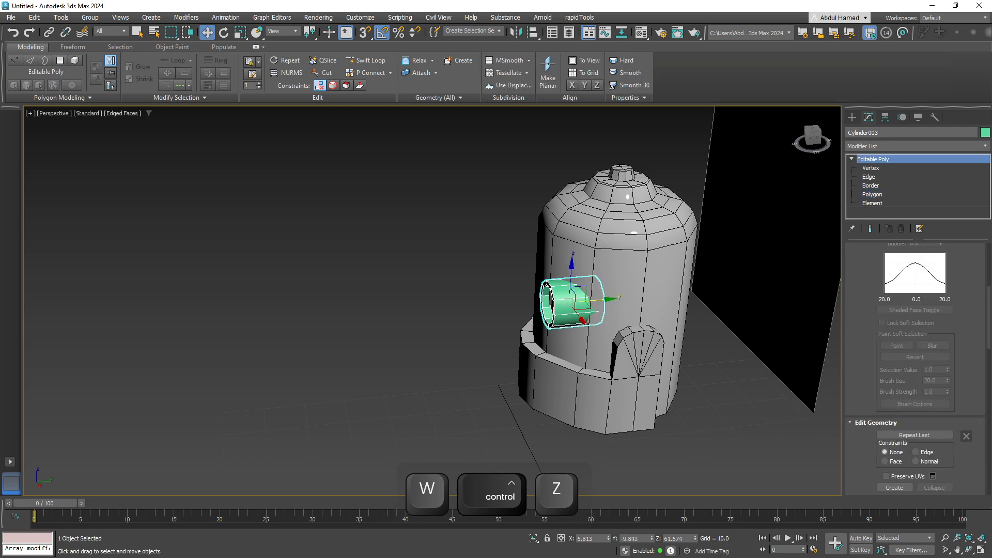
key(ctrl+z)
Move the whole eye cylinder about 0.9 outward along Y, to Y -10.736, and compare it with the reference painting.
drag(584, 301, 588, 301)
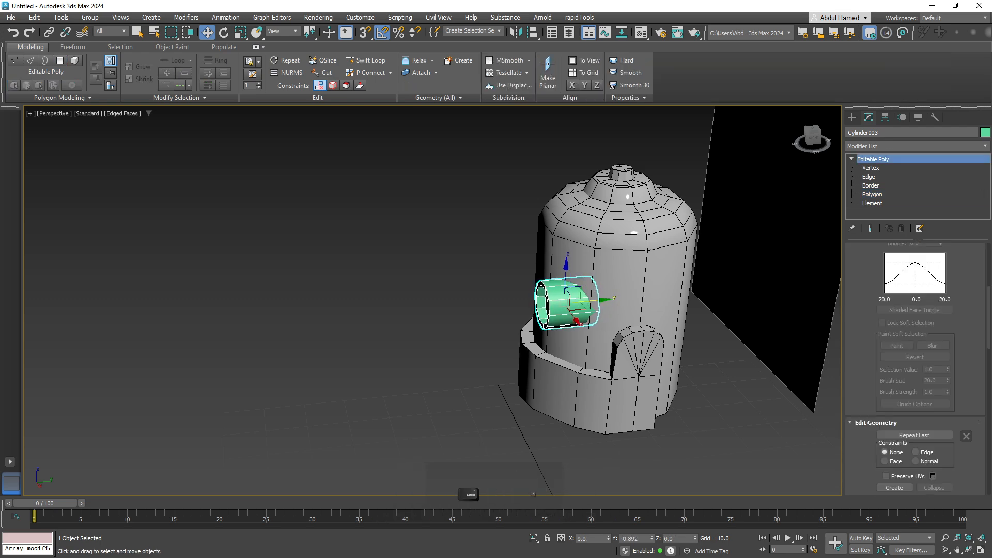
alt+middle_drag(587, 300, 672, 289)
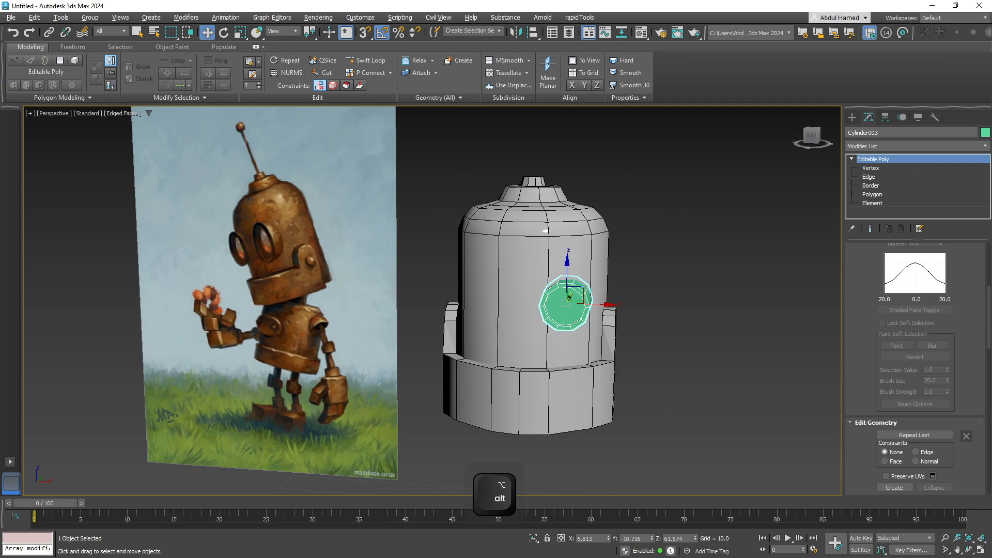
alt+middle_drag(569, 300, 496, 299)
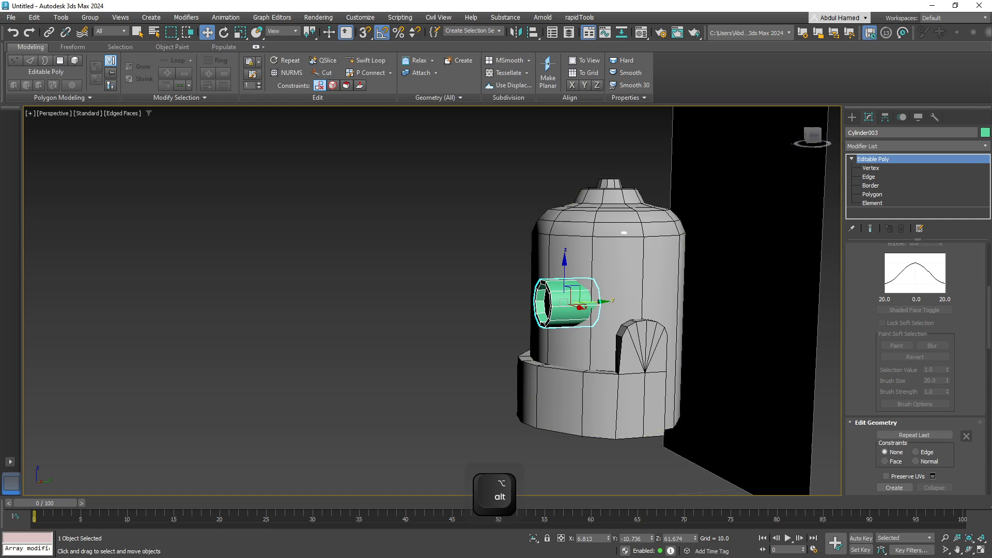
alt+middle_drag(579, 306, 724, 303)
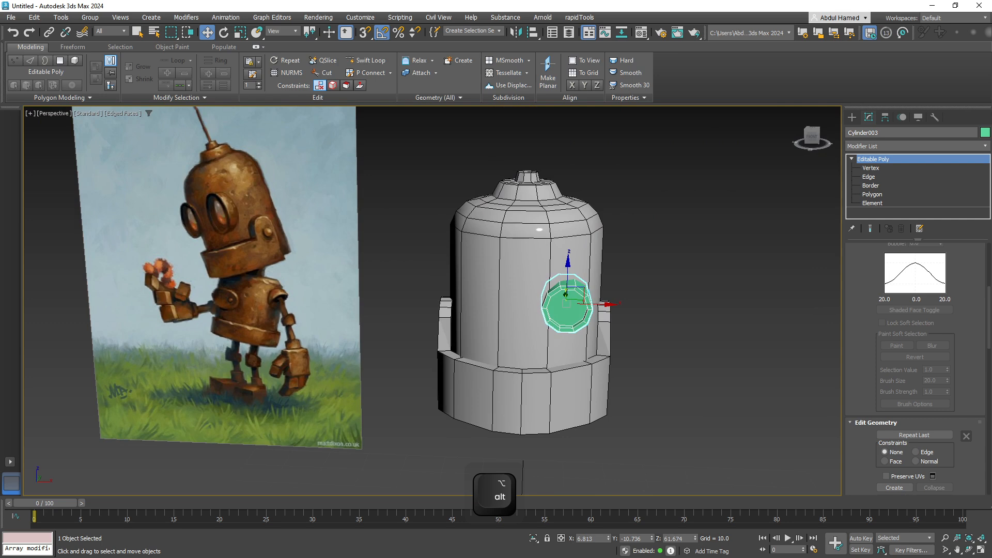
alt+middle_drag(289, 212, 310, 332)
scroll(305, 333, down, 3)
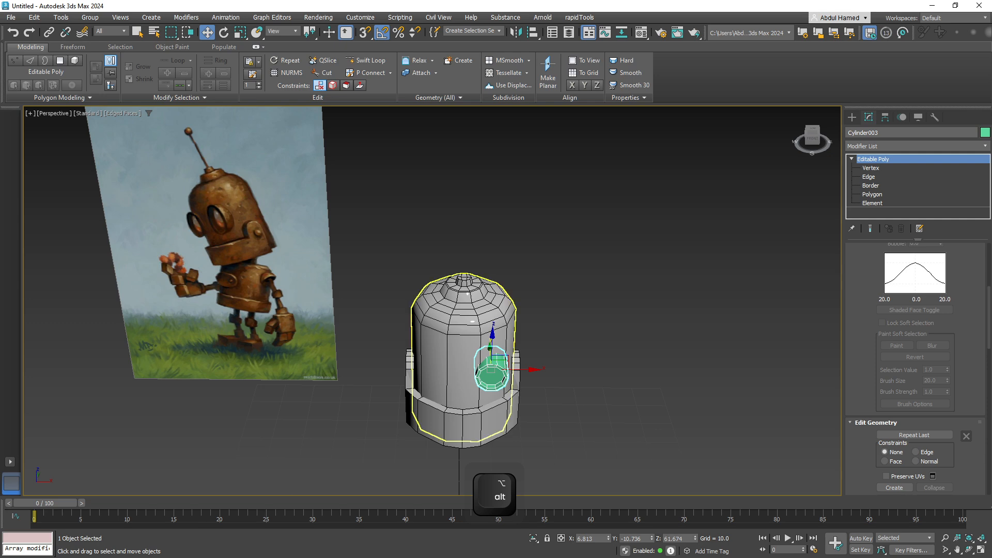
Select the domed head cylinder together with its lower band and apply an FFD 4x4x4 modifier to both.
click(446, 357)
alt+middle_drag(446, 357, 484, 408)
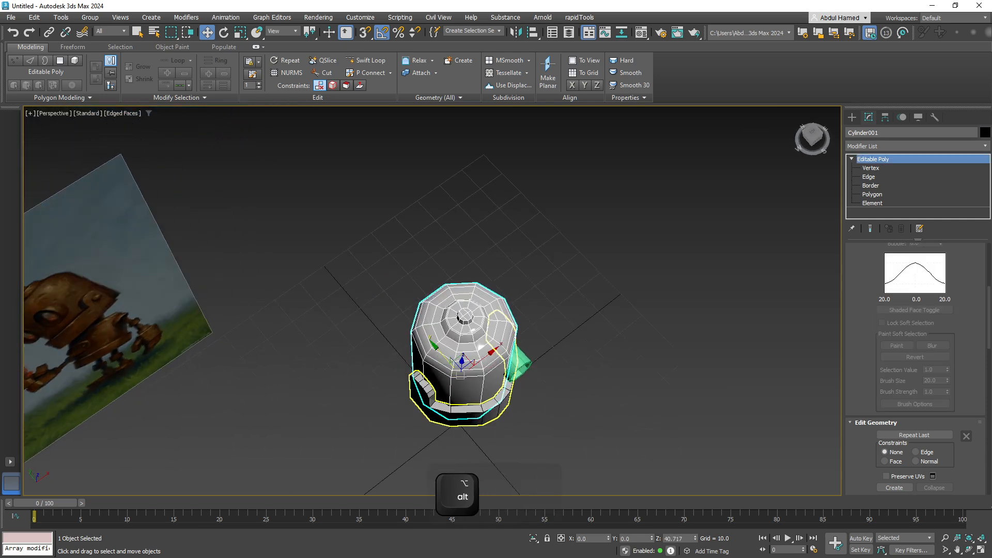
ctrl+click(497, 406)
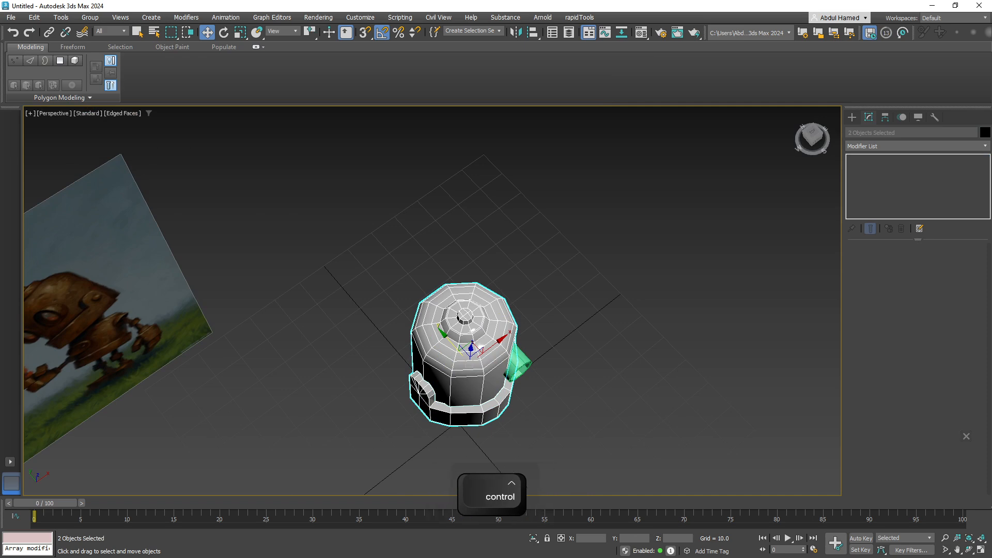
click(917, 146)
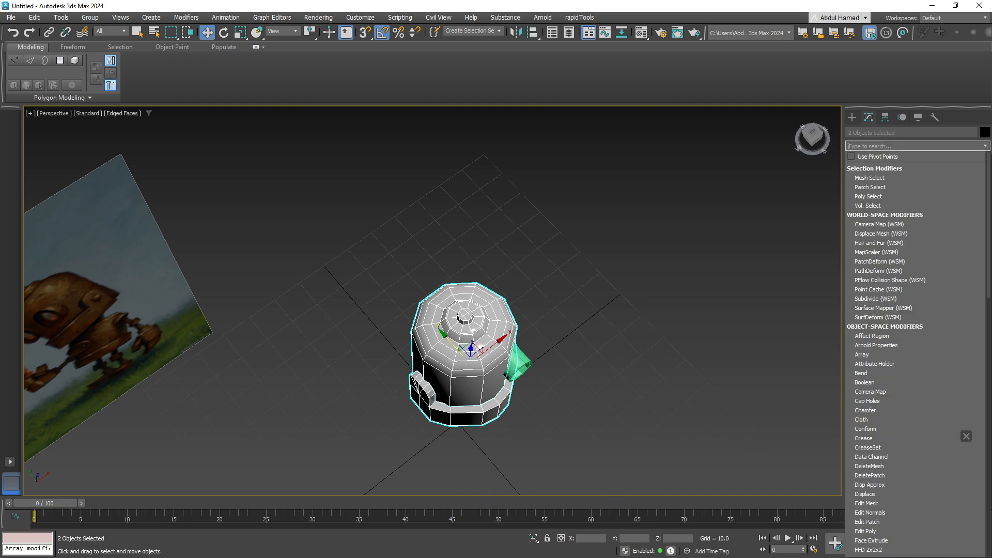
text(f)
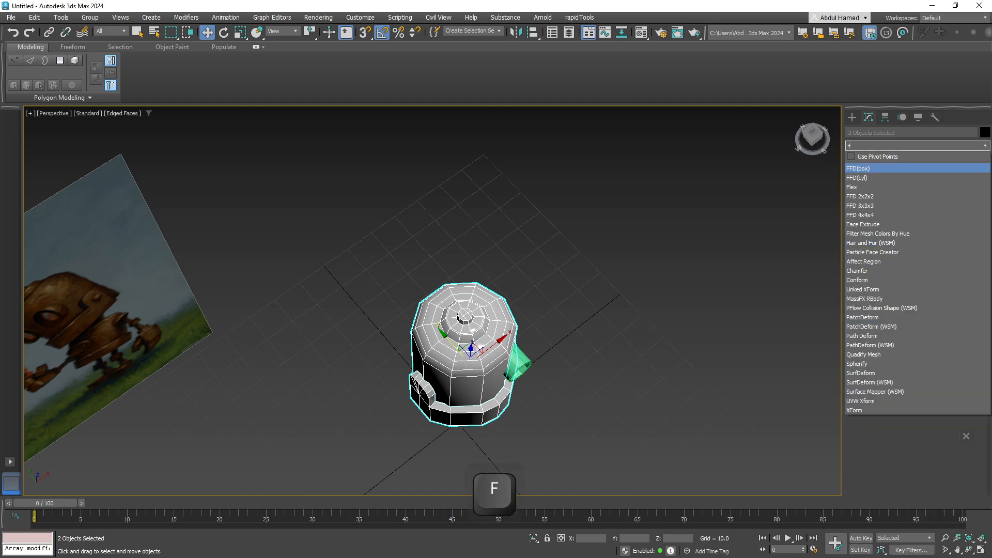
click(861, 215)
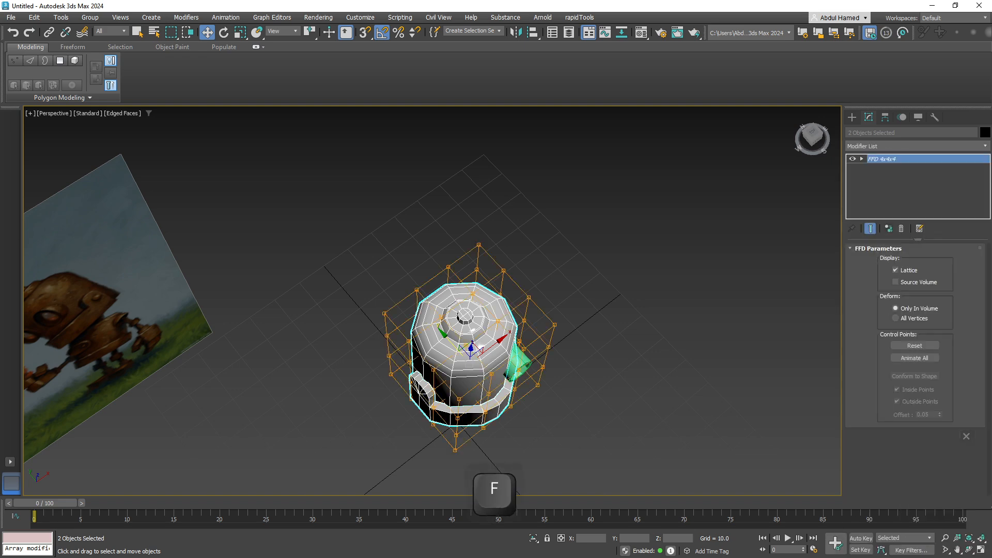
Try to flatten the head and band by moving one side's FFD control points about 1.98 along Y.
alt+middle_drag(455, 310, 509, 215)
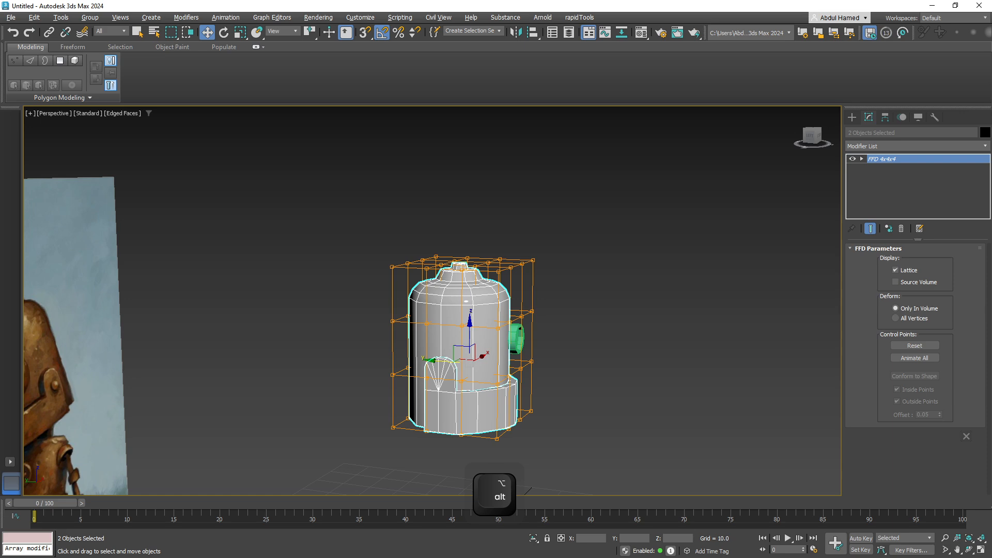
click(862, 159)
click(890, 168)
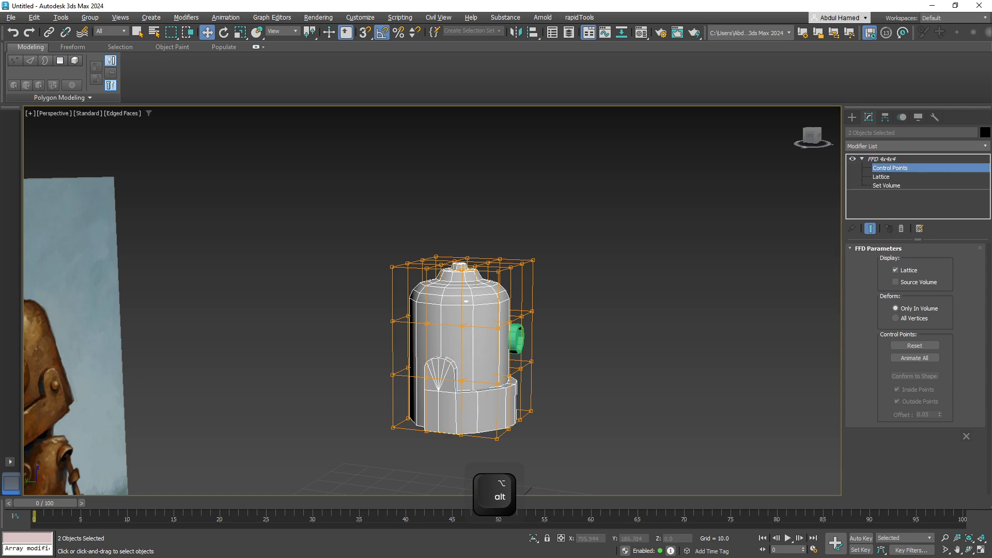
alt+middle_drag(543, 237, 574, 345)
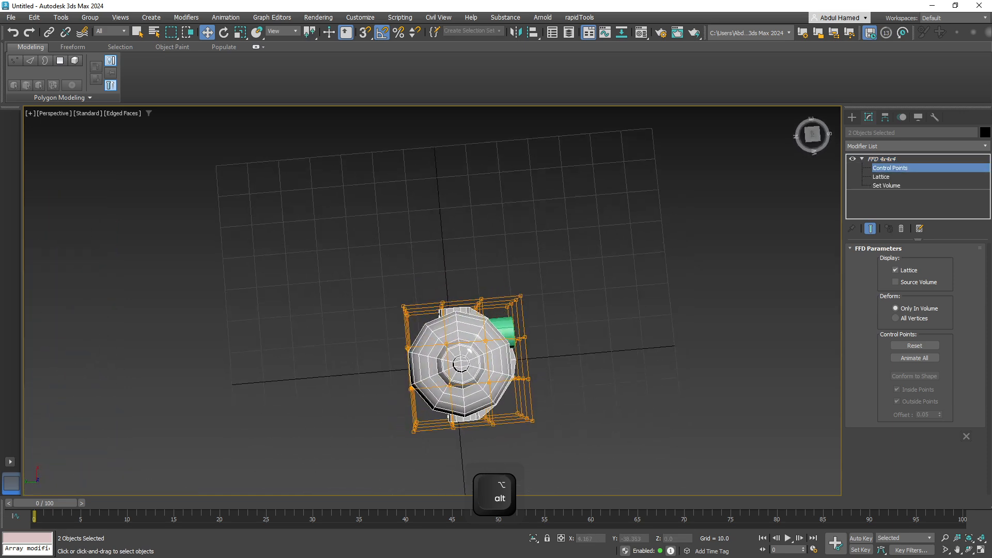
alt+middle_drag(470, 351, 469, 349)
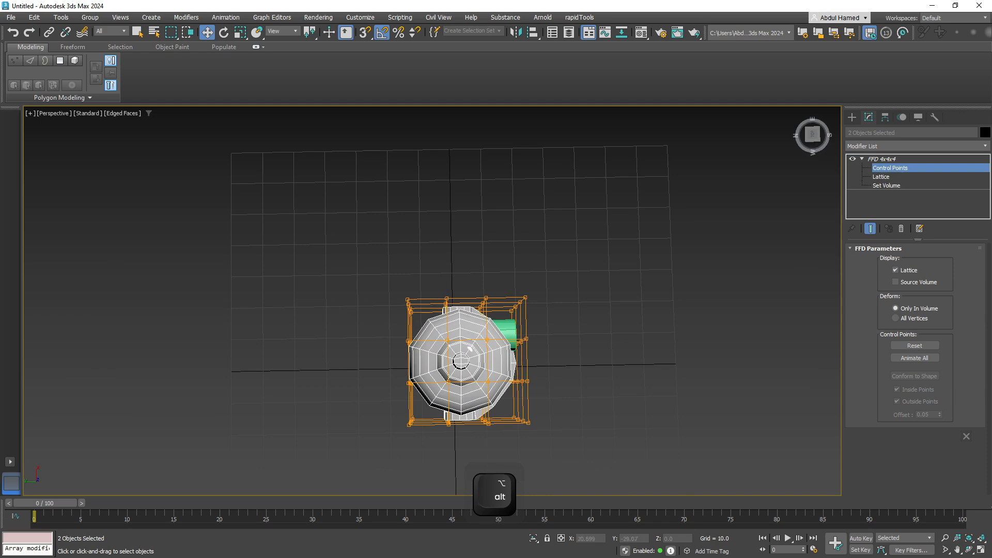
drag(500, 468, 499, 466)
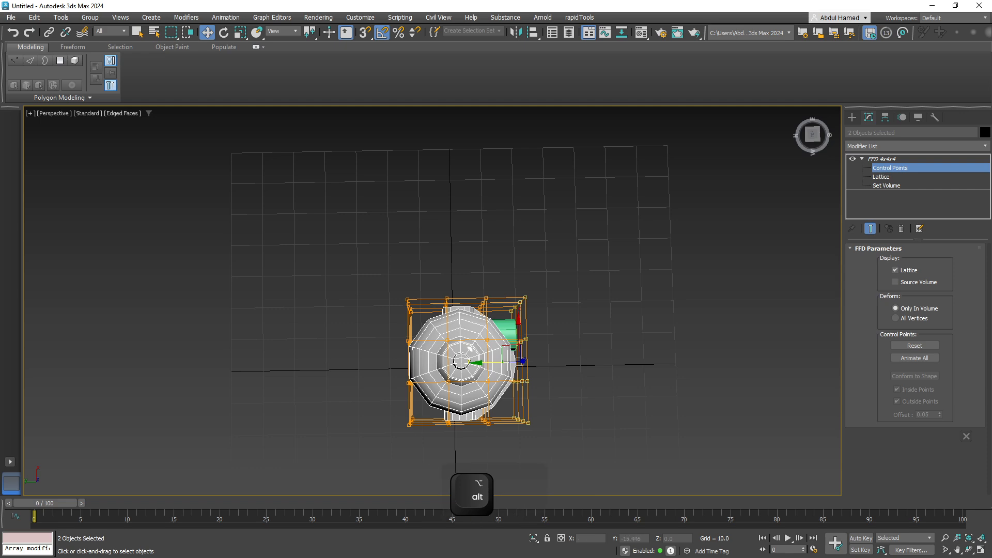
key(w)
drag(490, 363, 468, 349)
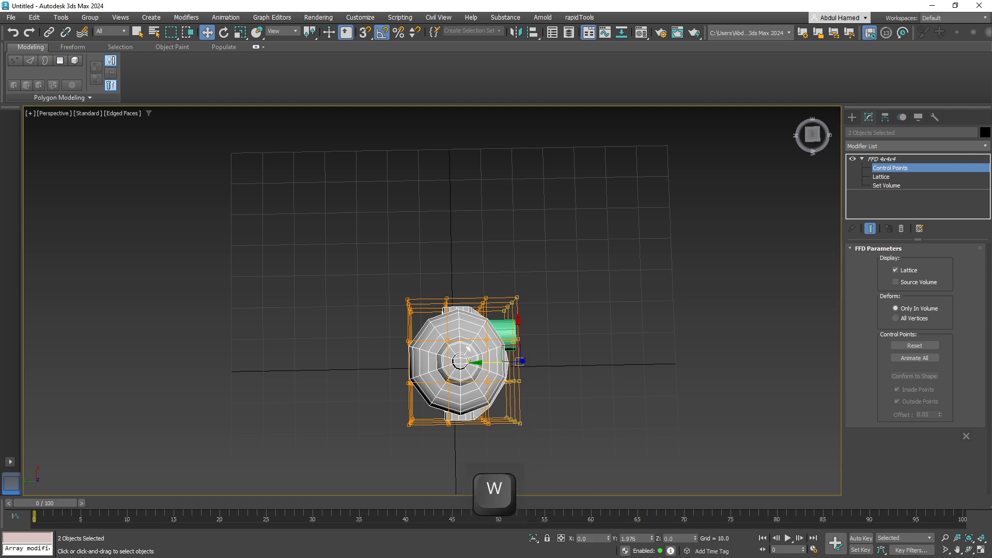
Inspect the deformed head and undo the FFD lattice edits.
alt+middle_drag(468, 349, 403, 297)
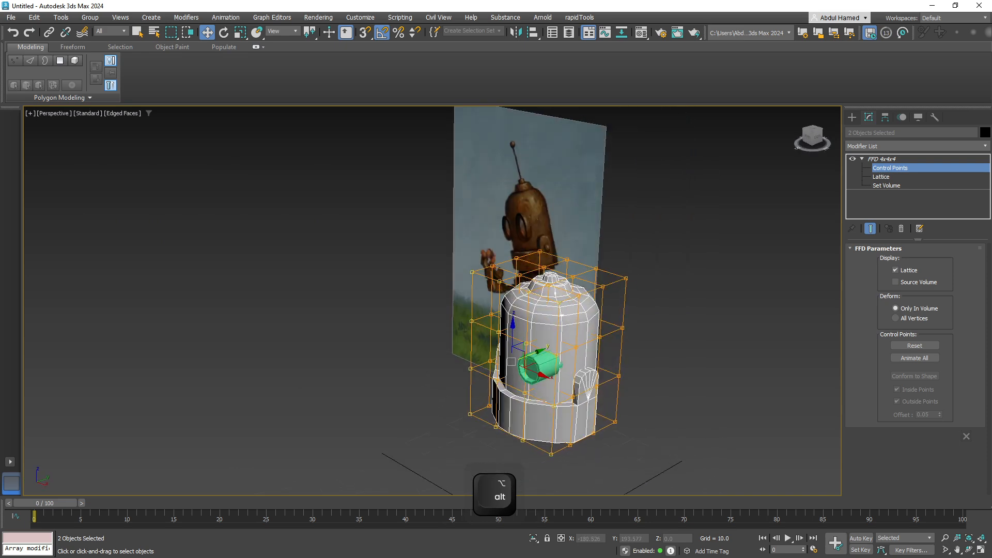
mouse_move(528, 357)
alt+middle_down()
mouse_move(535, 420)
mouse_move(525, 357)
alt+middle_up()
scroll(524, 367, up, 3)
key(ctrl+z)
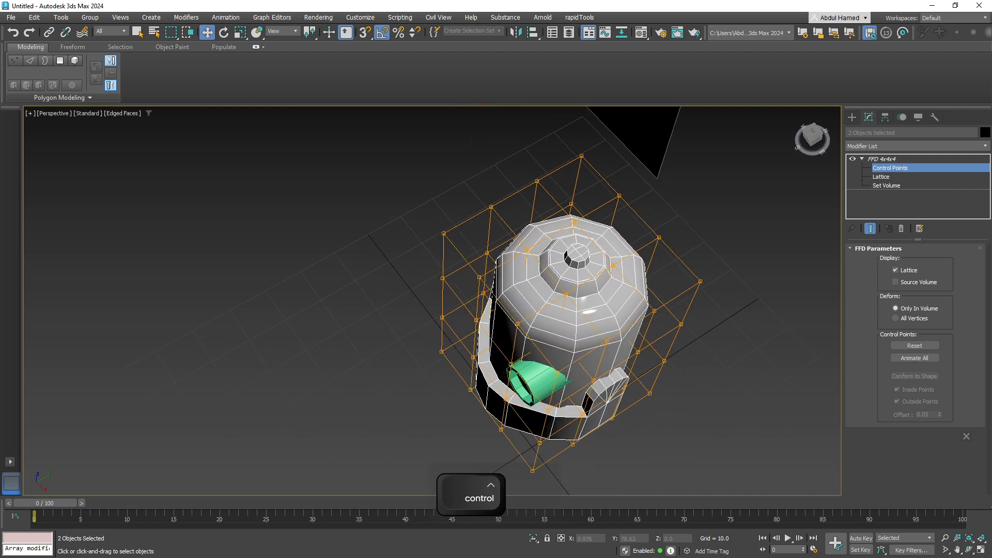
key(ctrl+z)
key(ctrl+z)
Move the eye cylinder closer to the face's centre, to X 5.278 and Y -10.316.
alt+middle_drag(524, 357, 580, 337)
click(558, 358)
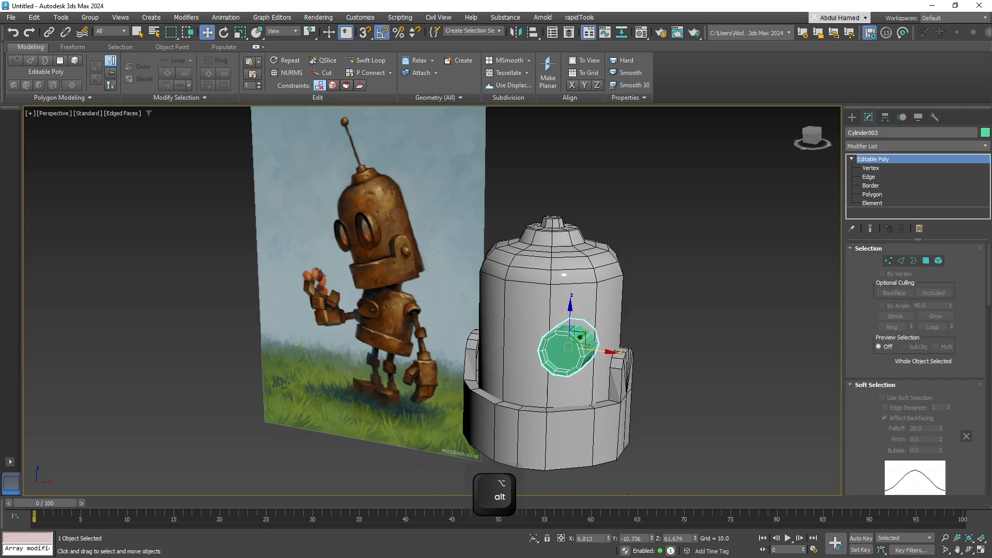
drag(615, 352, 606, 351)
alt+middle_drag(572, 337, 549, 337)
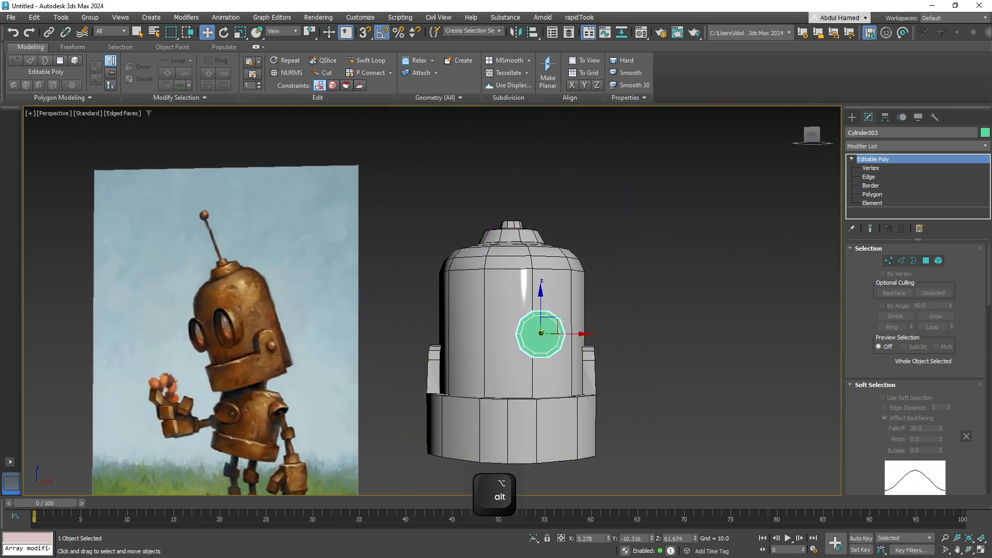
Add a Symmetry modifier to the eye cylinder and activate its Mirror sub-object.
click(917, 146)
text(sym)
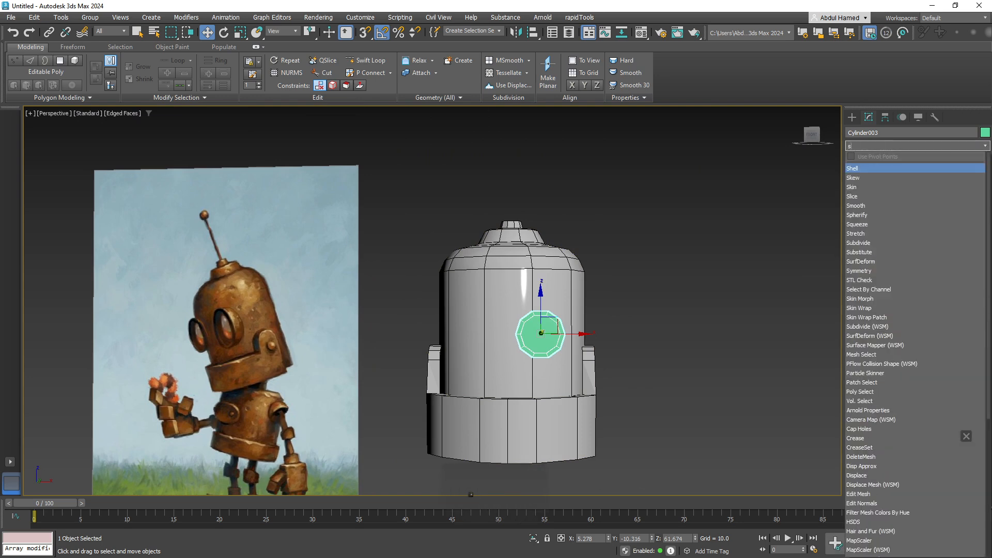
key(Return)
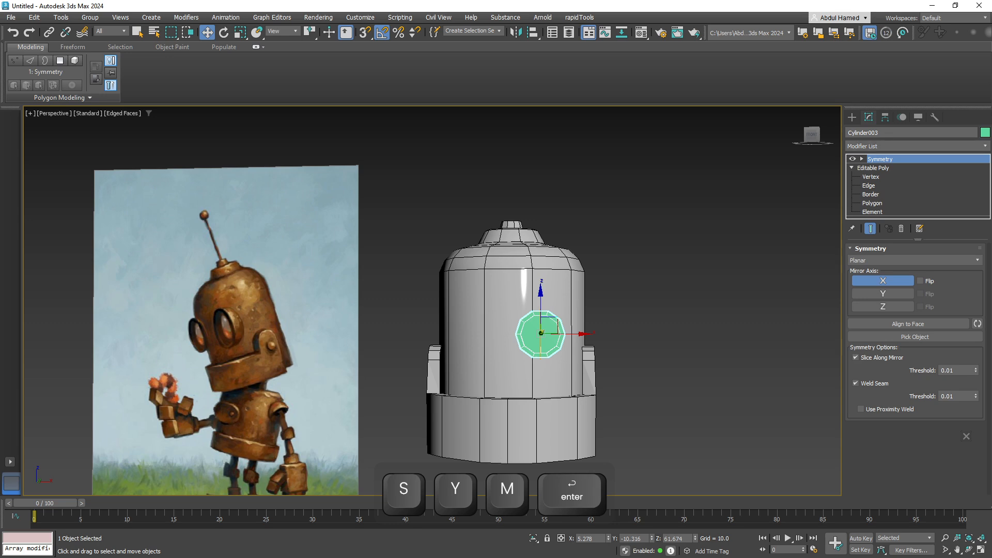
click(862, 160)
click(881, 168)
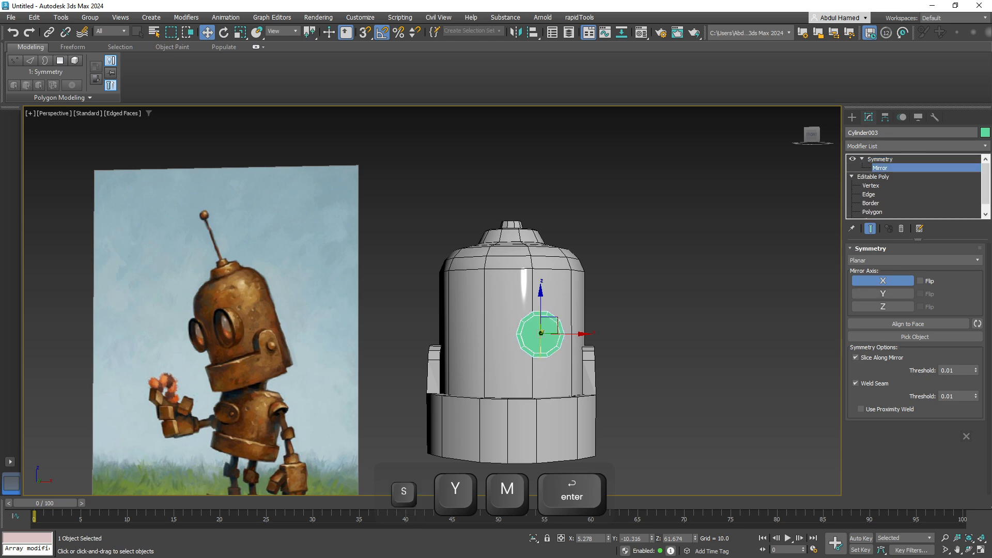
Turn on 3D snapping and check that Pivot is the active snap option.
alt+middle_drag(646, 320, 645, 381)
scroll(547, 339, up, 5)
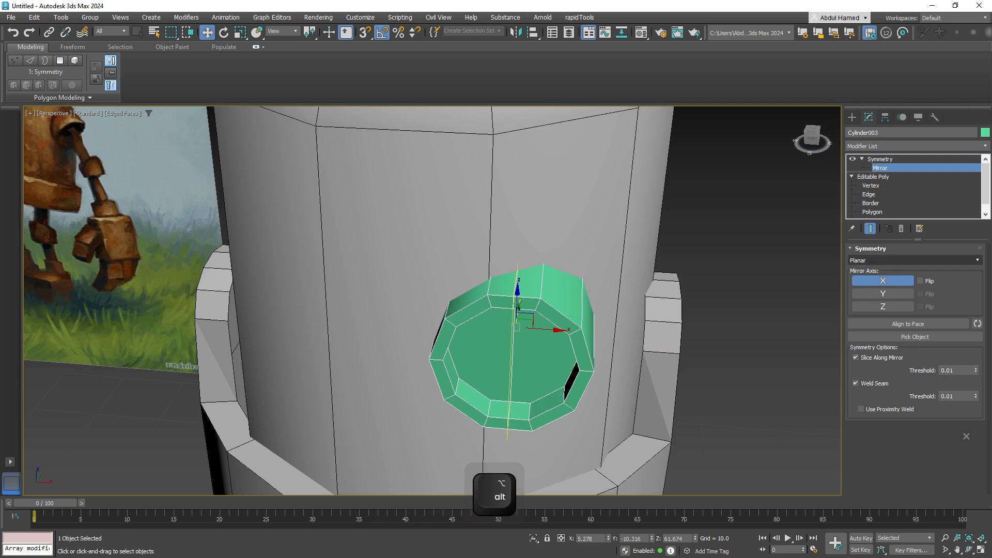
middle_drag(468, 226, 537, 267)
scroll(537, 267, down, 3)
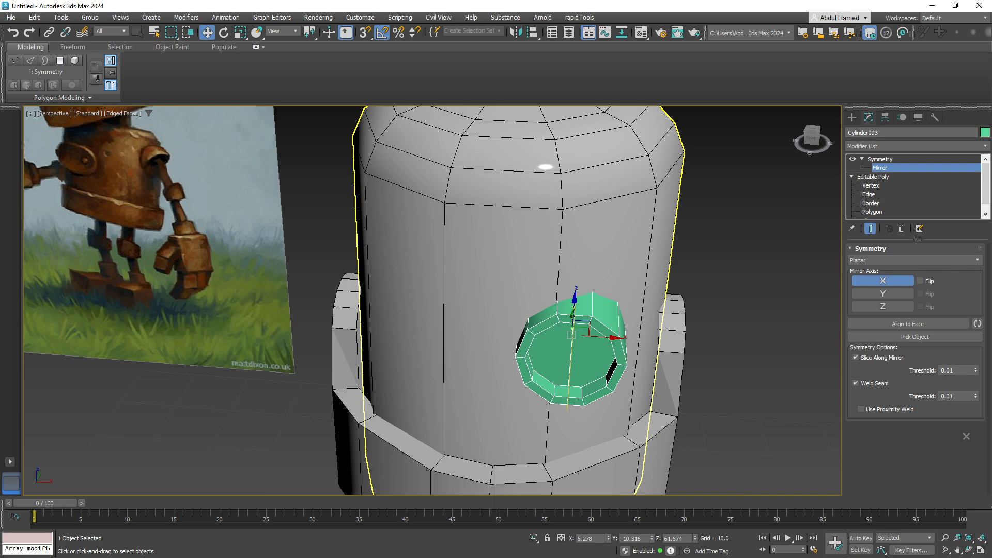
scroll(212, 347, down, 4)
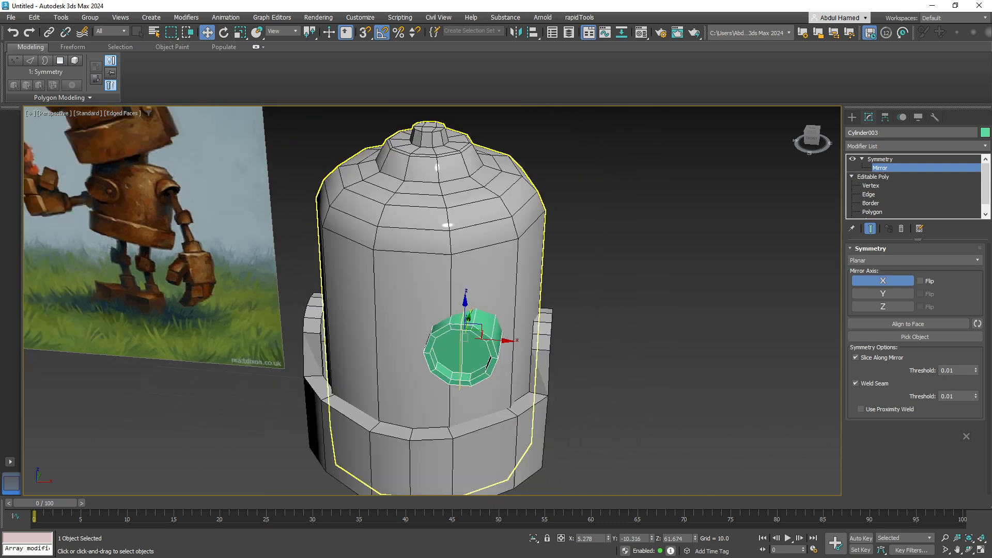
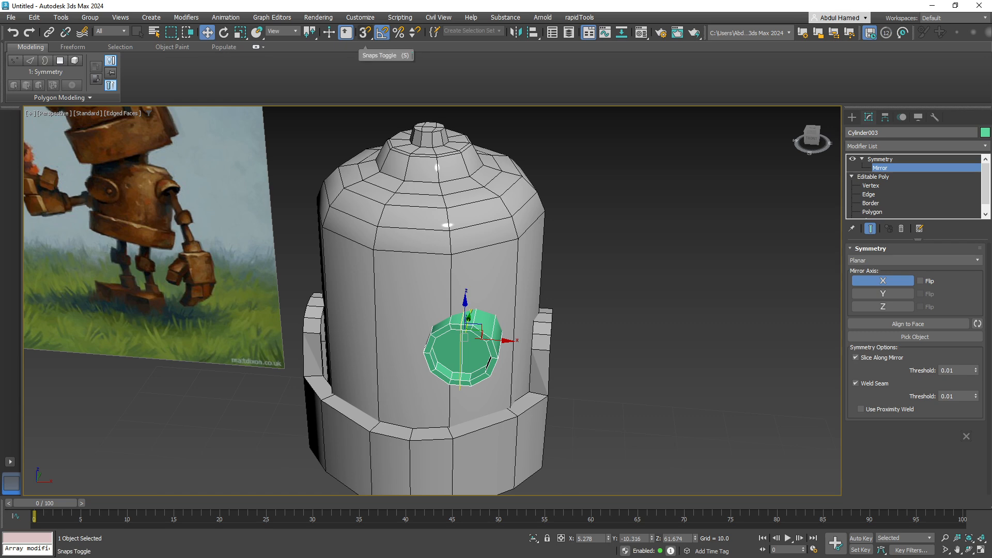
click(365, 33)
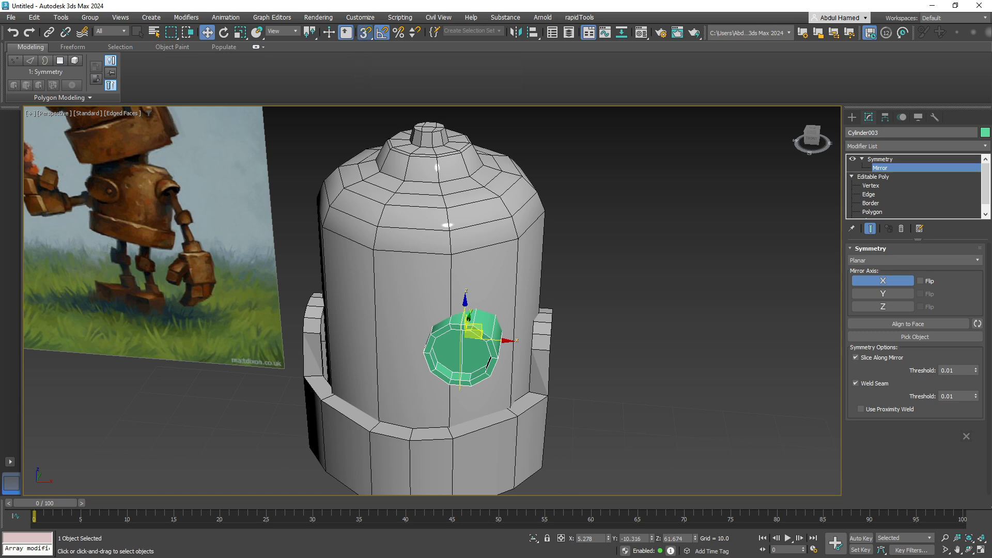
right_click(365, 33)
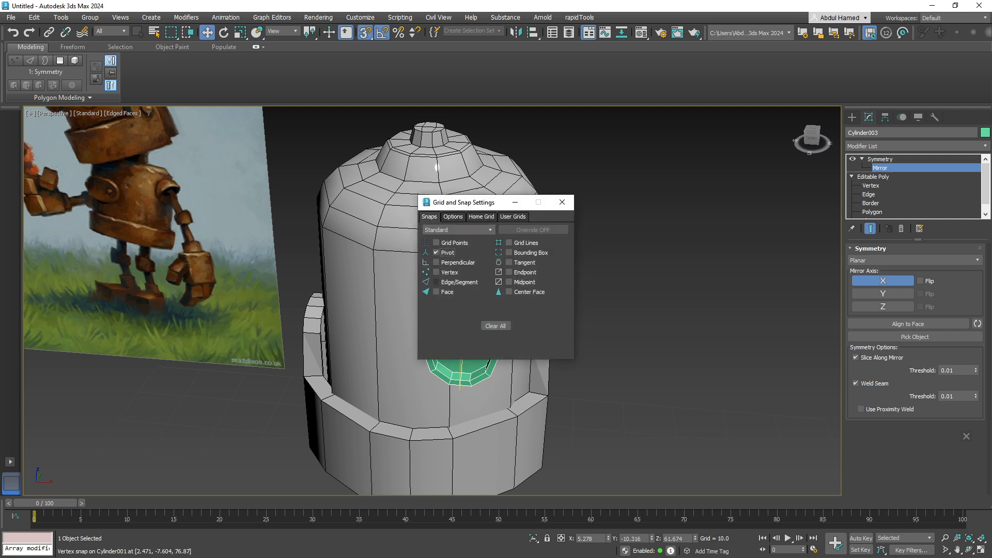
click(563, 203)
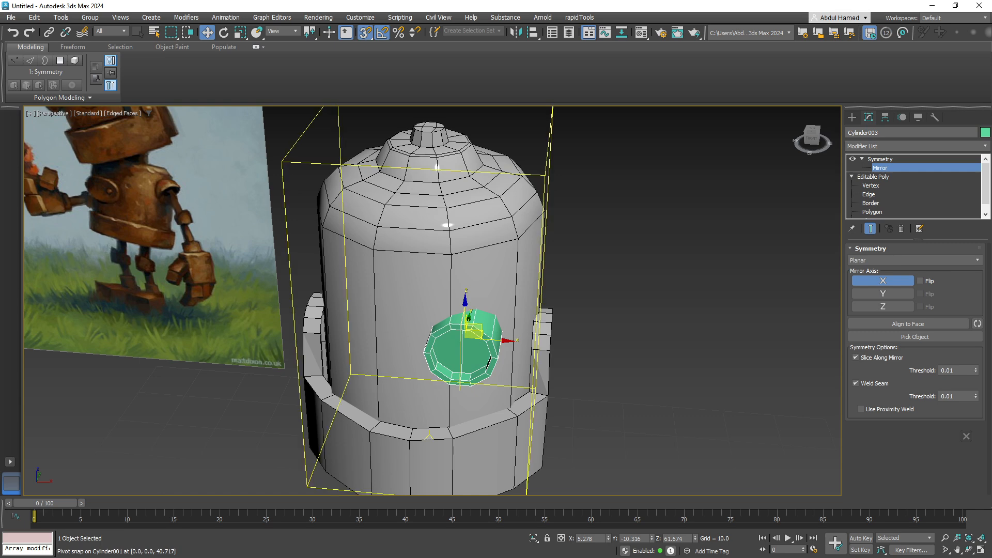
Snap the Symmetry mirror to the head's pivot to create the second eye, and leave the Mirror sub-object.
drag(474, 332, 438, 428)
alt+middle_drag(438, 428, 445, 394)
click(881, 159)
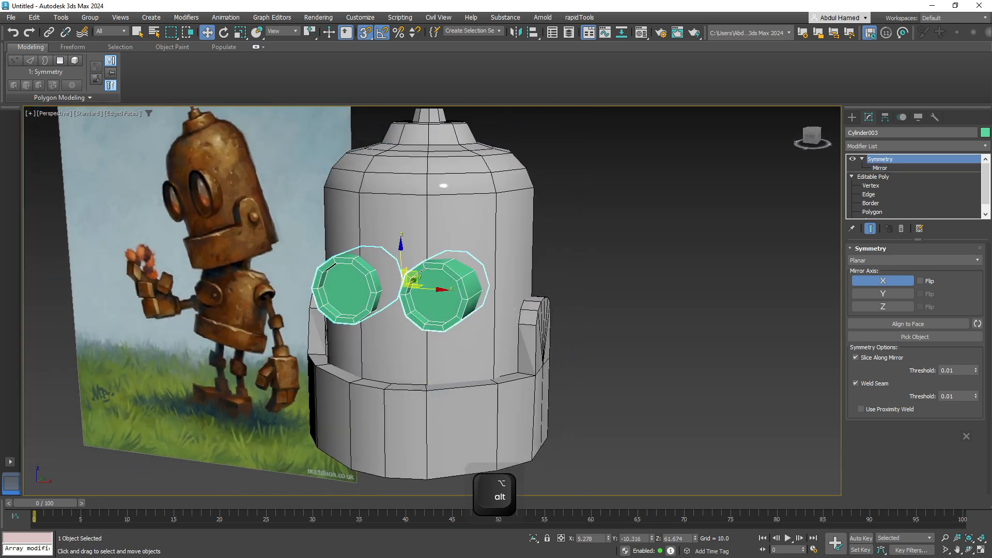
Go to the eye's Editable Poly level, undo a trial move and show the end result with Symmetry.
click(874, 177)
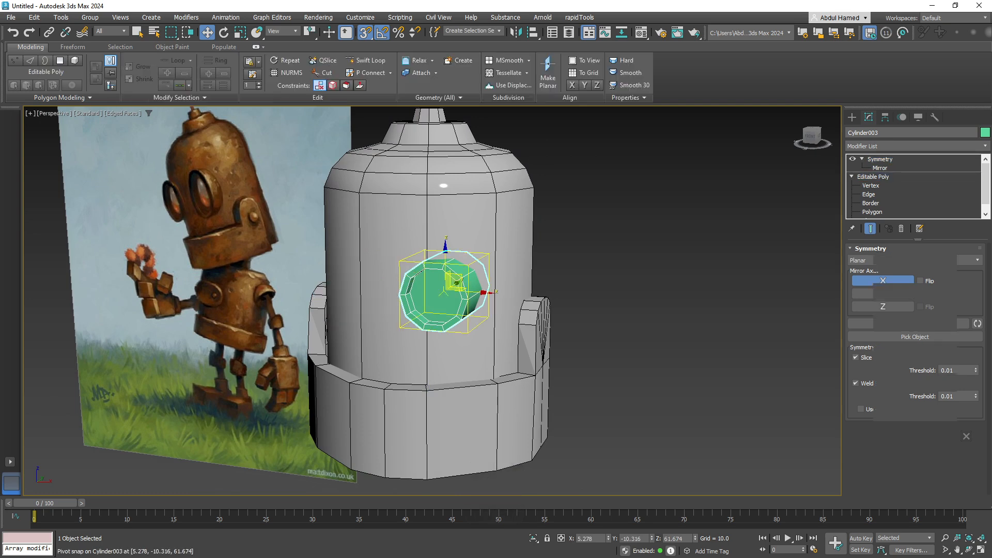
drag(455, 282, 435, 426)
key(ctrl+z)
click(870, 228)
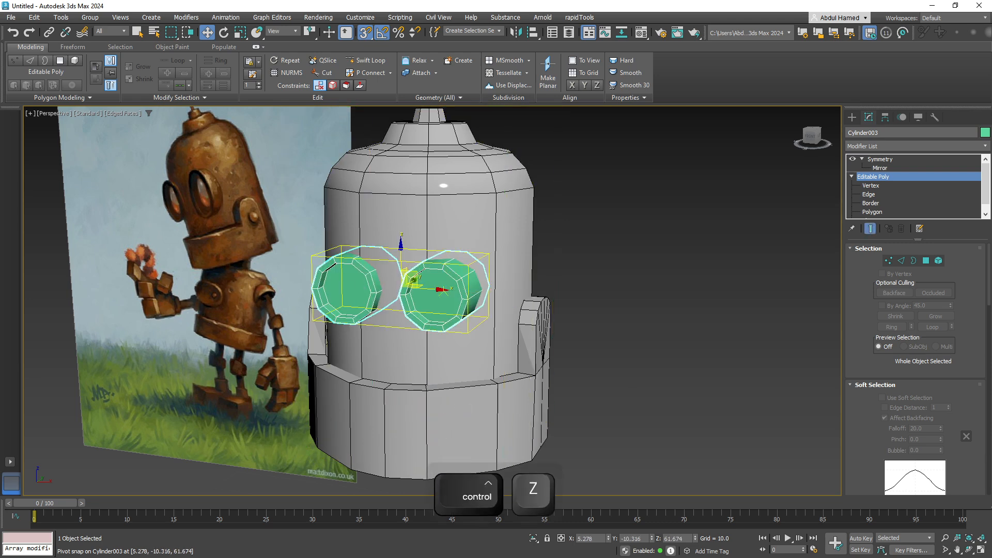
Try to move the mirrored eyes as a whole object with pivot snapping on, and undo it.
drag(410, 280, 454, 284)
key(ctrl+z)
key(ctrl+z)
key(ctrl+z)
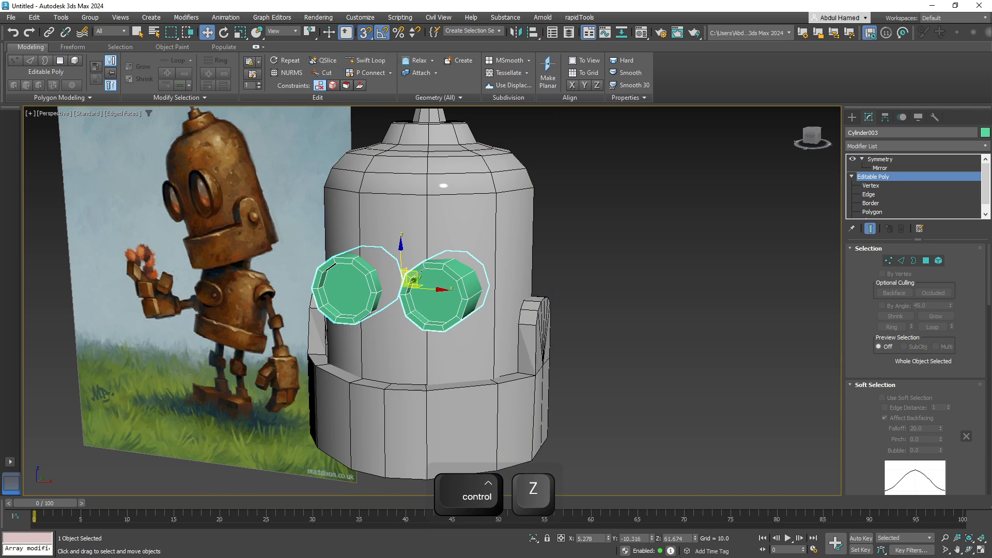
Turn off snapping, try shifting the whole eye object along X and undo the shift.
key(s)
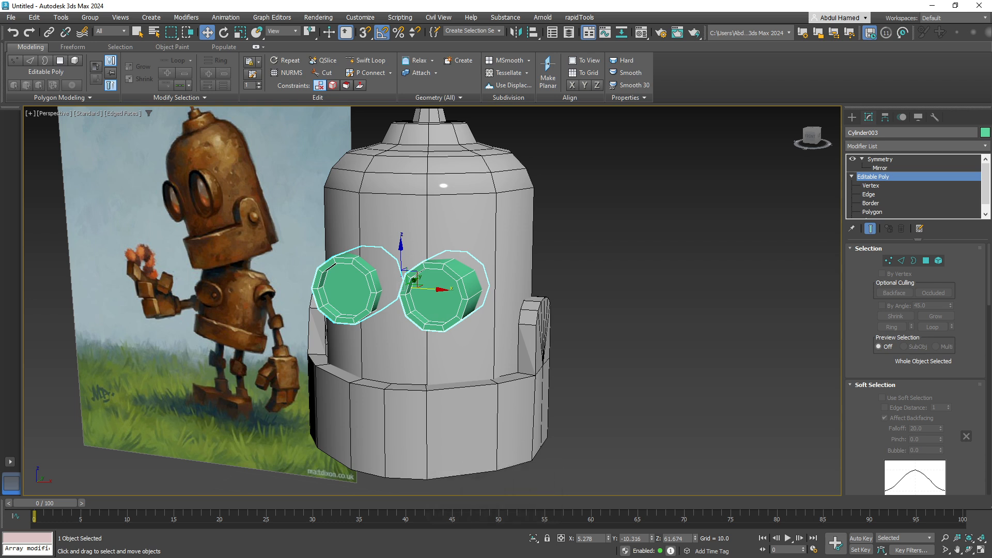
drag(439, 288, 452, 289)
key(ctrl+z)
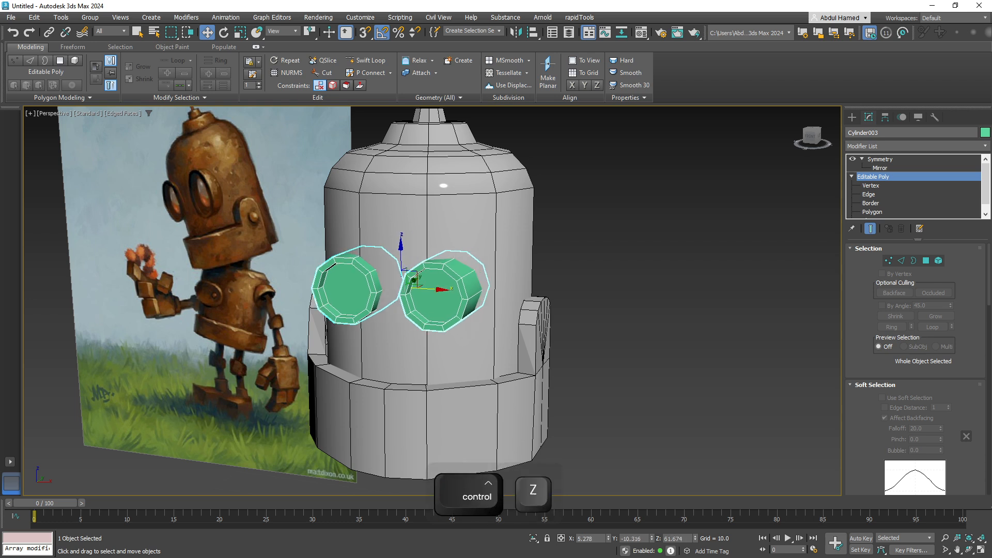
Select all vertices of the source eye and move them outward along X to about 6.5.
key(1)
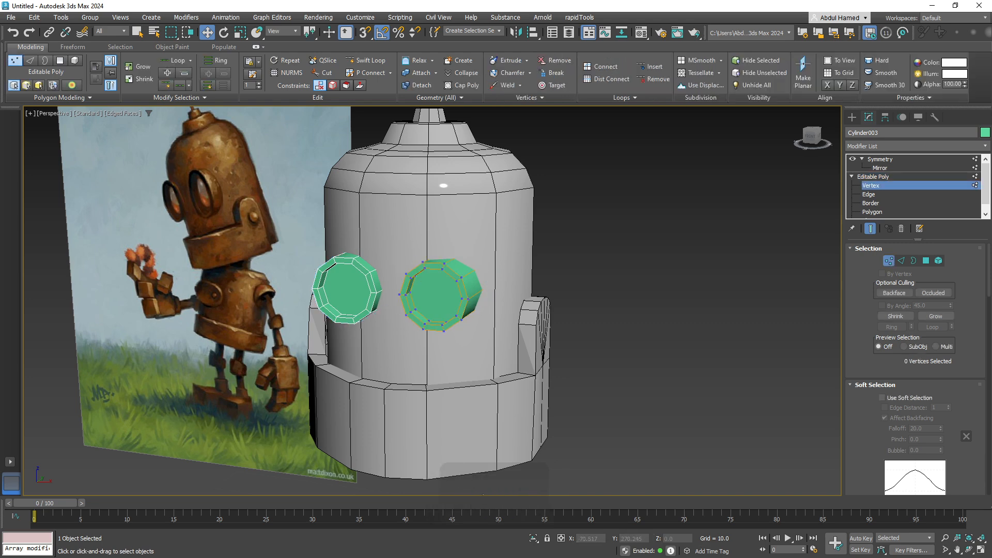
key(ctrl+a)
drag(468, 295, 479, 295)
Push the eye's vertices into the head along Y, and pull them back outward by about 1.6.
alt+middle_drag(479, 295, 392, 323)
drag(477, 287, 497, 284)
middle_drag(509, 282, 495, 368)
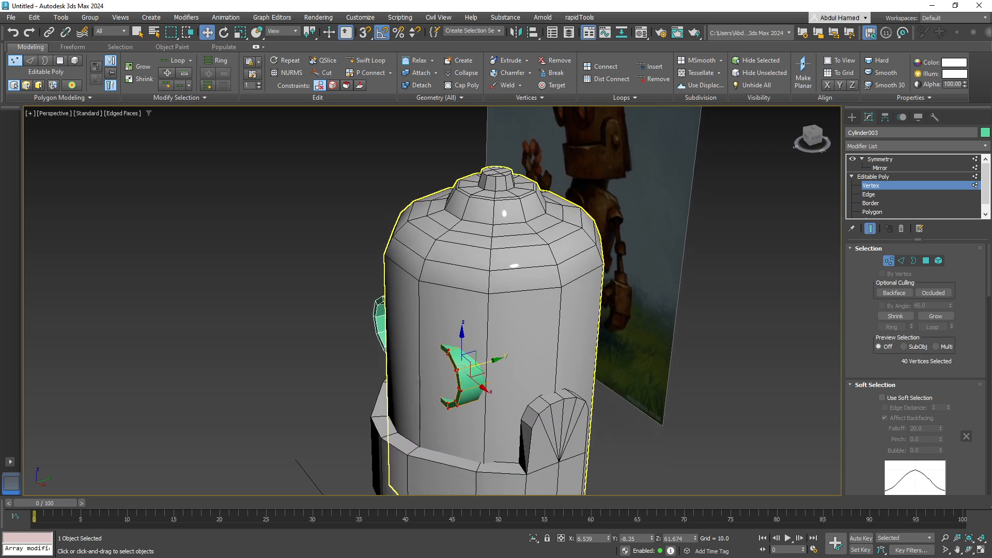
drag(487, 363, 473, 366)
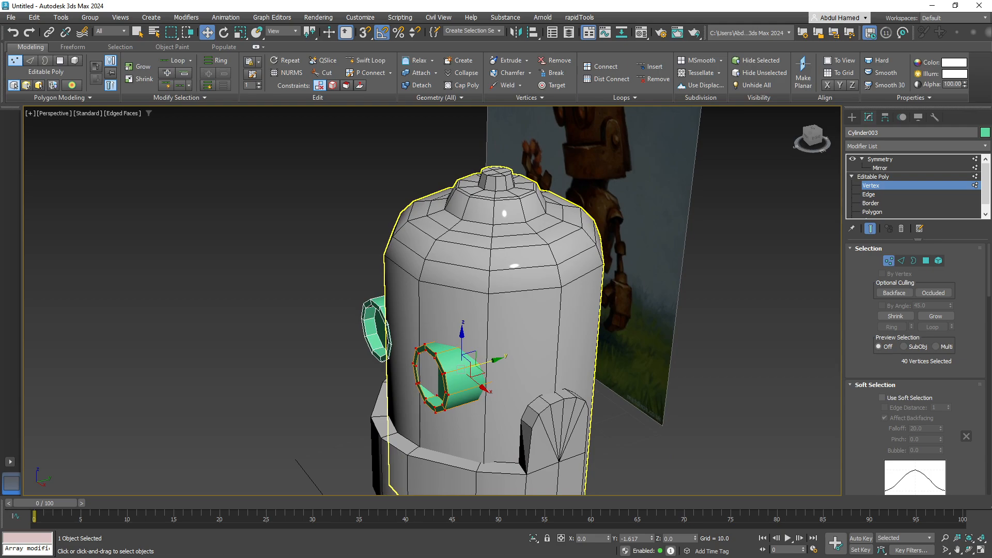
Check the eyes from several sides and move the eye's vertices about 0.27 further outward along Y.
alt+middle_drag(474, 366, 517, 217)
alt+middle_drag(470, 212, 476, 253)
middle_drag(468, 370, 357, 413)
scroll(465, 430, down, 3)
drag(490, 345, 488, 345)
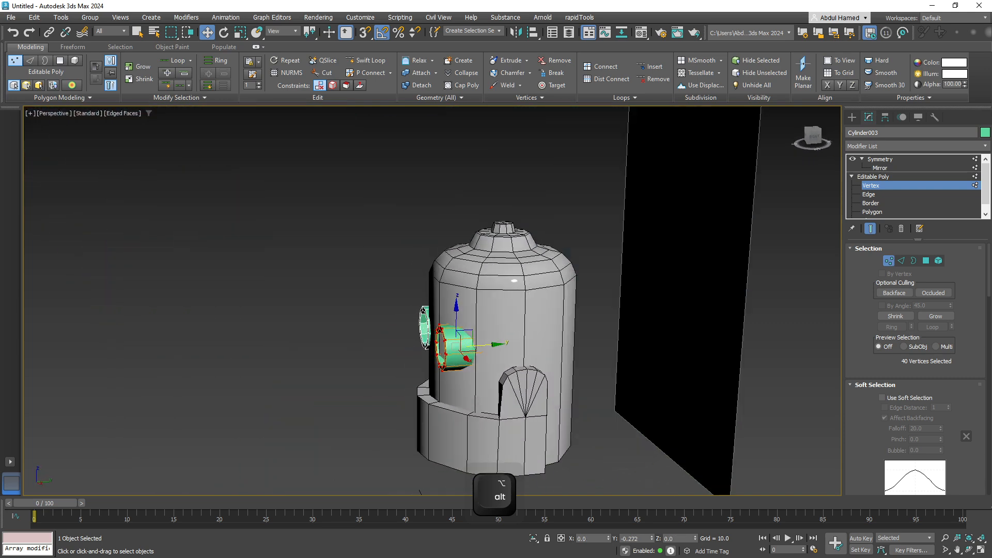
Scale up the selected eye vertices uniformly in two passes, by about 107% and about 111%.
alt+middle_drag(489, 357, 582, 357)
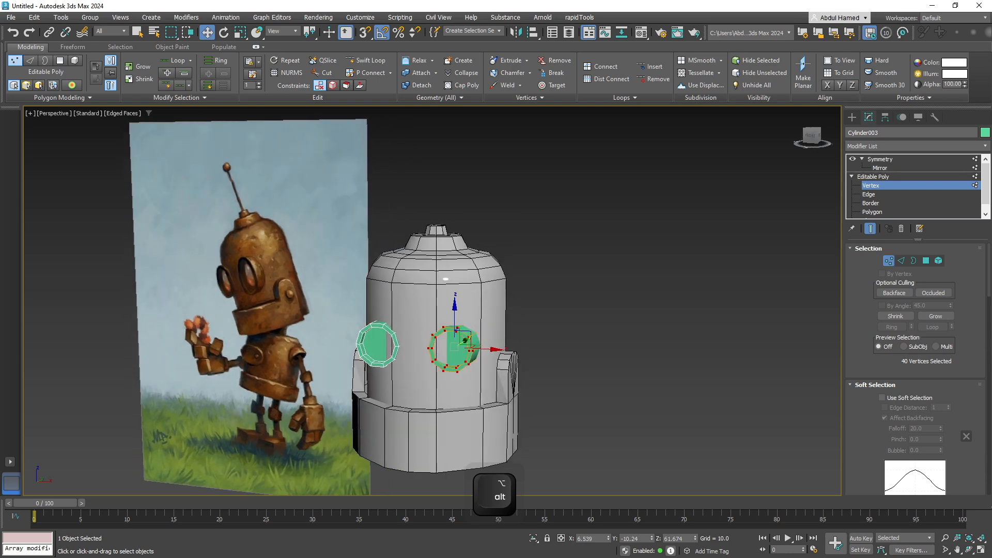
scroll(461, 361, up, 5)
key(r)
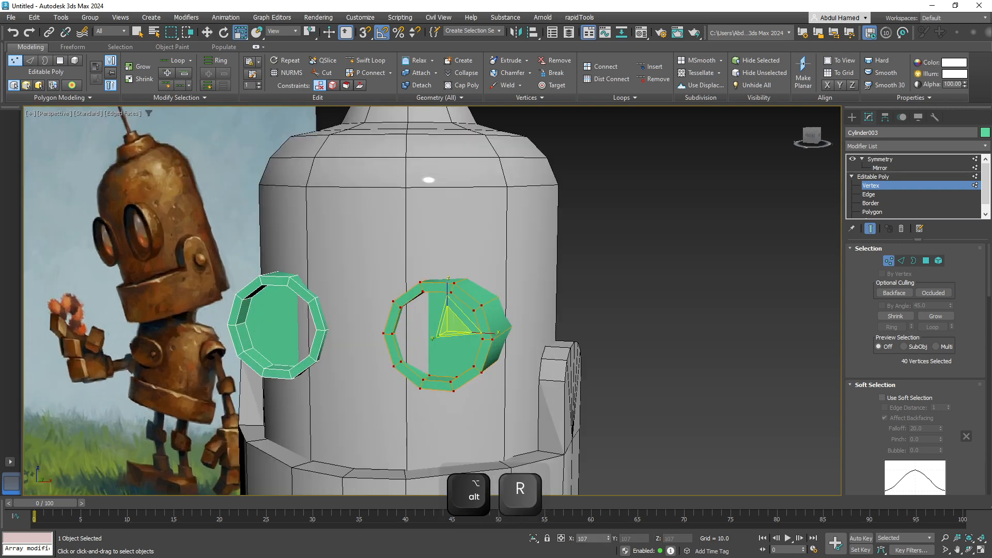
drag(452, 320, 451, 315)
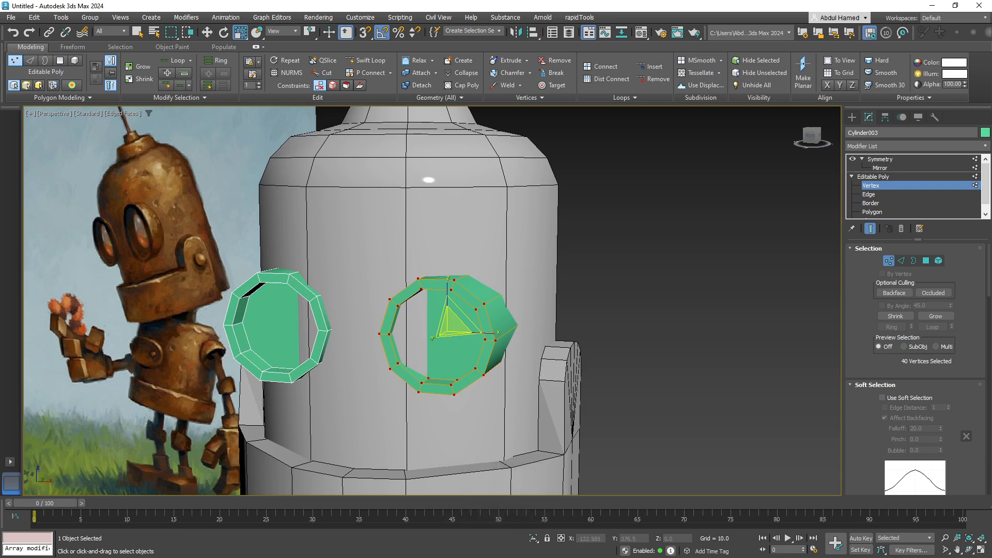
alt+middle_drag(455, 321, 367, 322)
scroll(367, 321, down, 5)
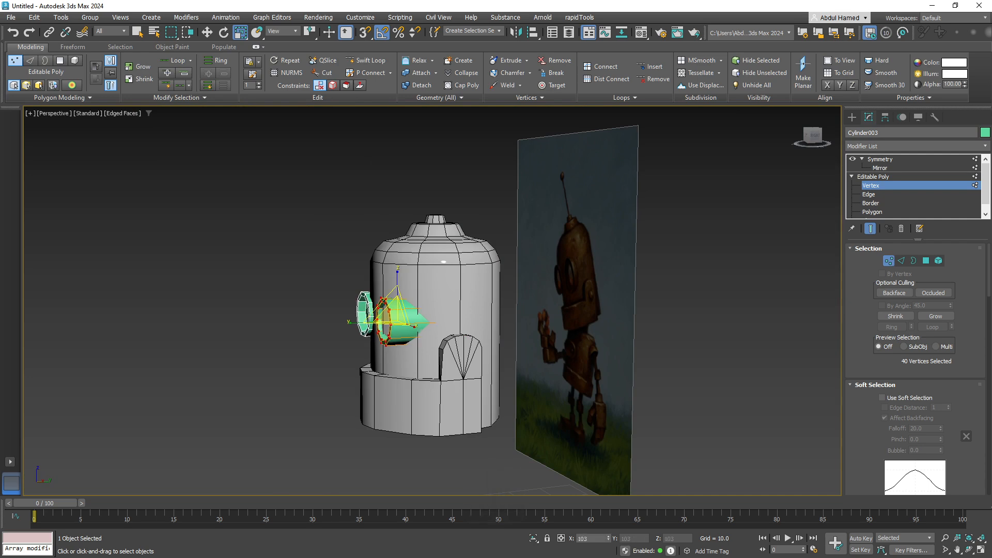
drag(397, 314, 397, 307)
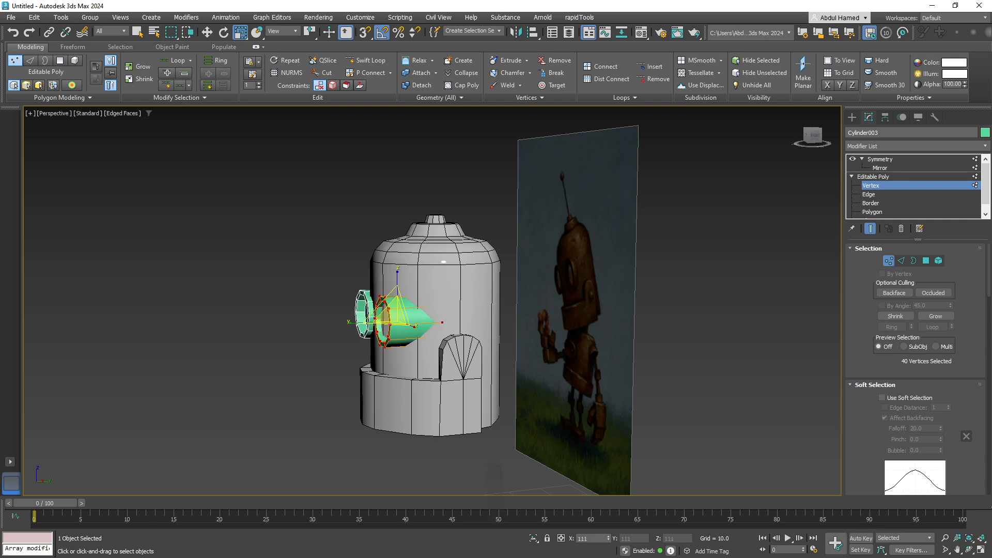
Move the enlarged eye's vertices about 0.69 further outward from the head along Y.
mouse_move(397, 307)
alt+middle_down()
mouse_move(476, 314)
mouse_move(510, 302)
mouse_move(411, 313)
alt+middle_up()
key(w)
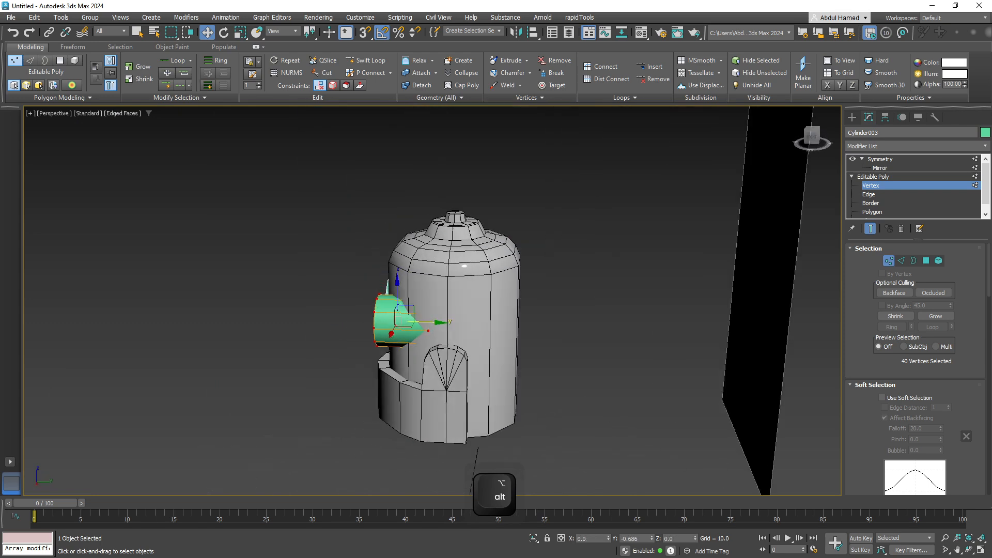
alt+middle_drag(412, 313, 471, 317)
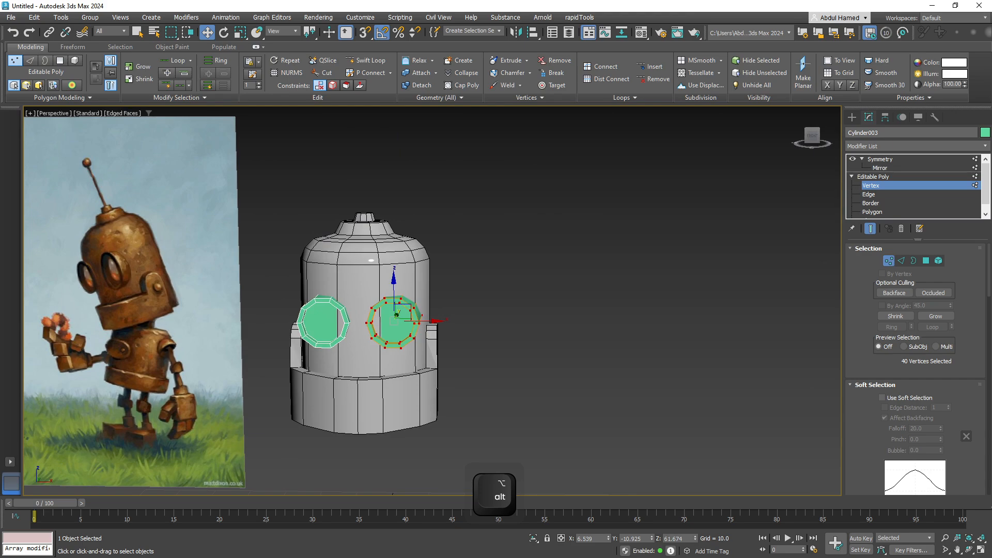
Insert an edge loop around the middle of the source eye's cylinder with Swift Loop.
alt+middle_drag(472, 317, 430, 303)
scroll(430, 302, up, 3)
click(364, 61)
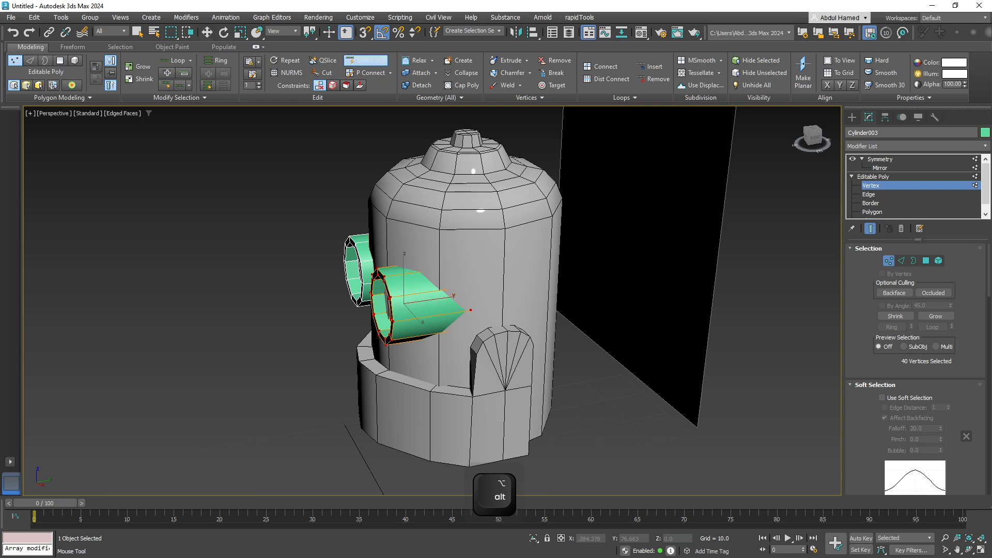
shift+click(423, 317)
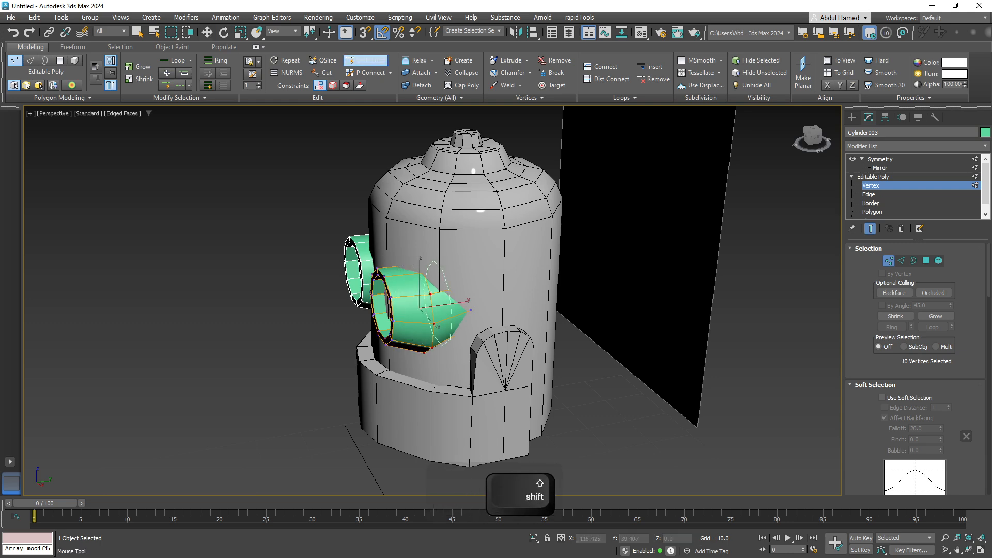
alt+middle_drag(423, 317, 397, 321)
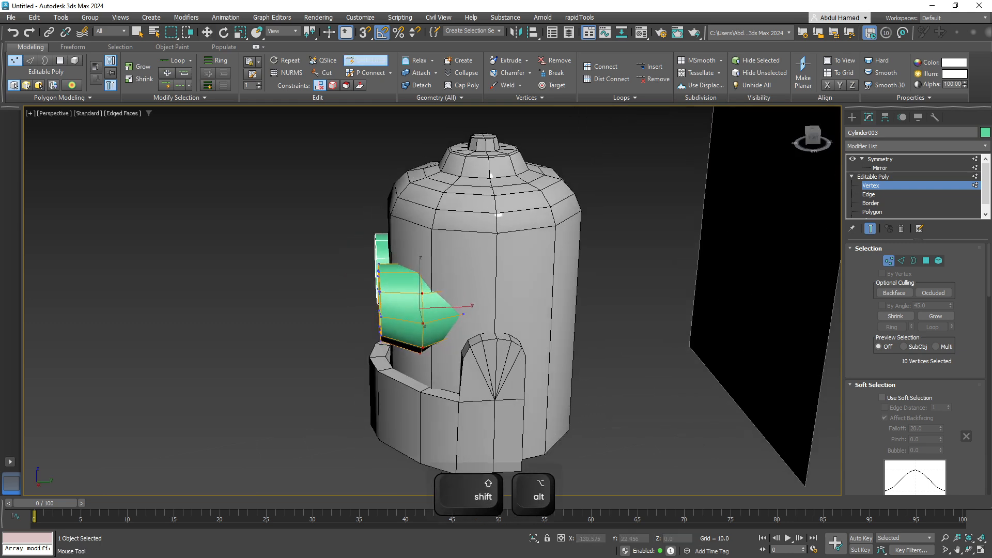
key(w)
In wireframe view, select the ten vertices of the eye's back ring and shift them along X to about 5.56.
key(alt+x)
key(alt+x)
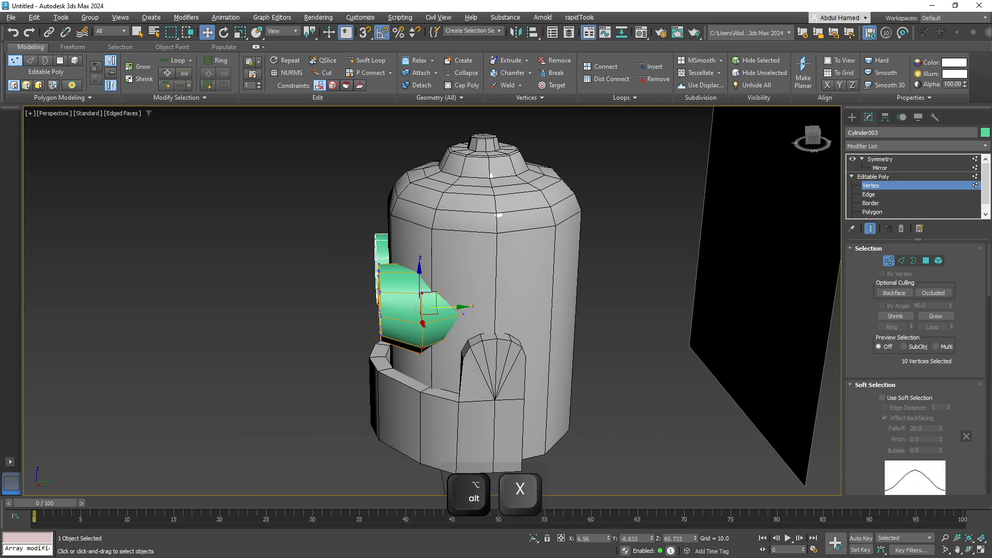
key(F3)
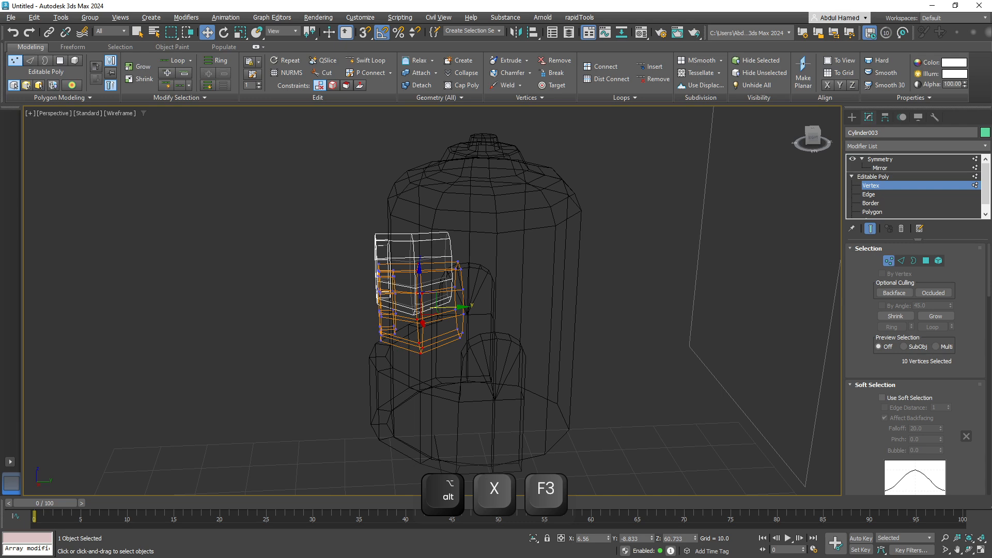
key(q)
drag(499, 234, 444, 347)
alt+middle_drag(455, 348, 520, 401)
key(w)
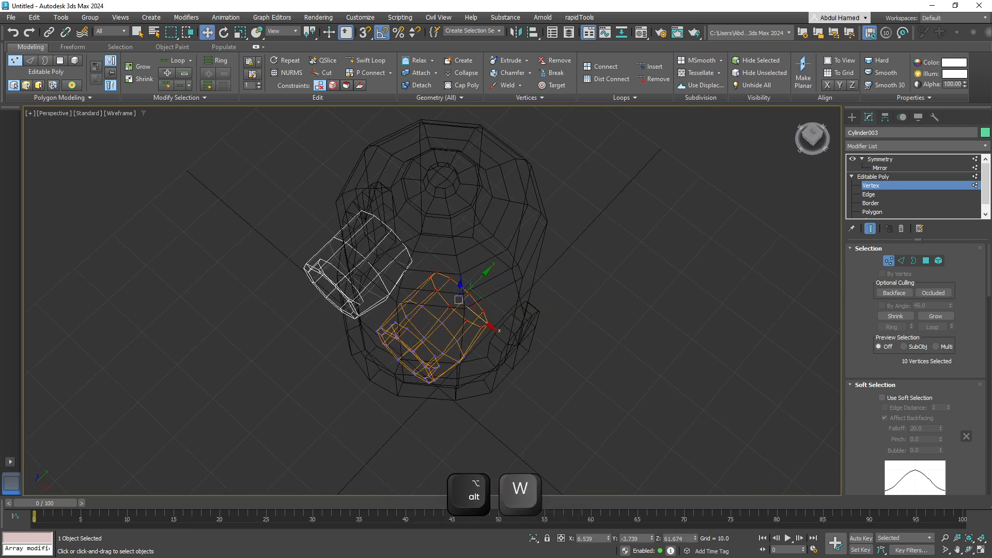
drag(481, 320, 476, 315)
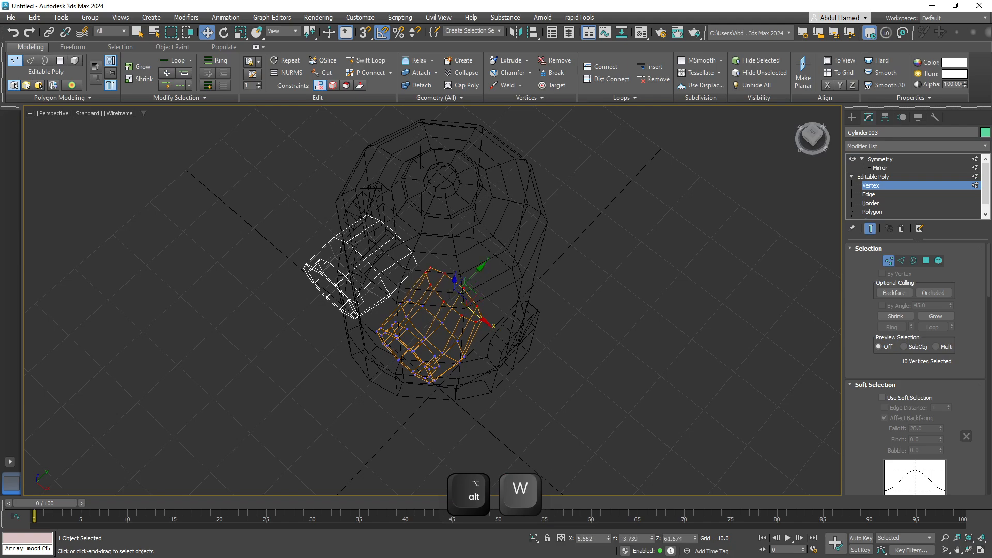
Select the inserted edge loop around the eye, raise it along Z to about 61.59, and check the shape in shaded view.
alt+middle_drag(476, 315, 454, 295)
key(2)
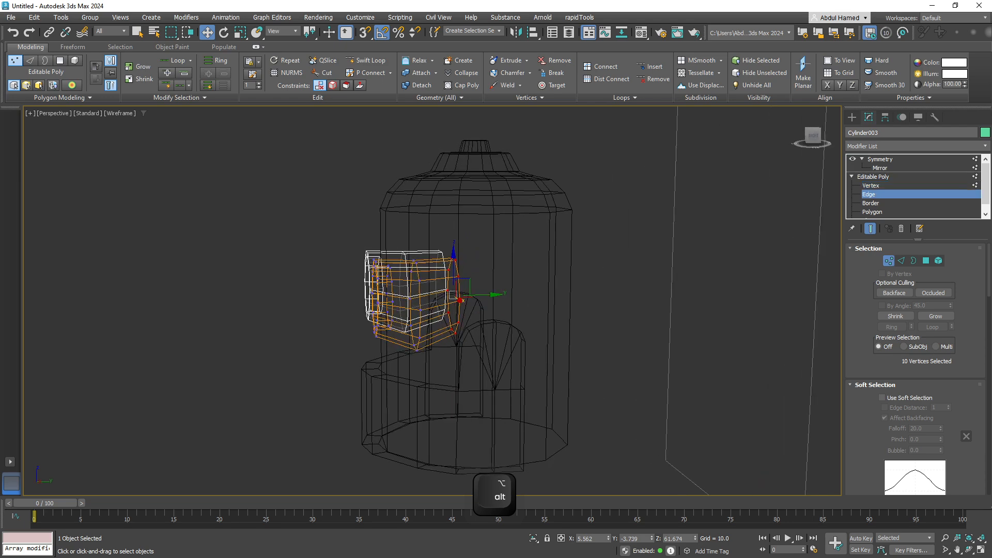
double_click(420, 299)
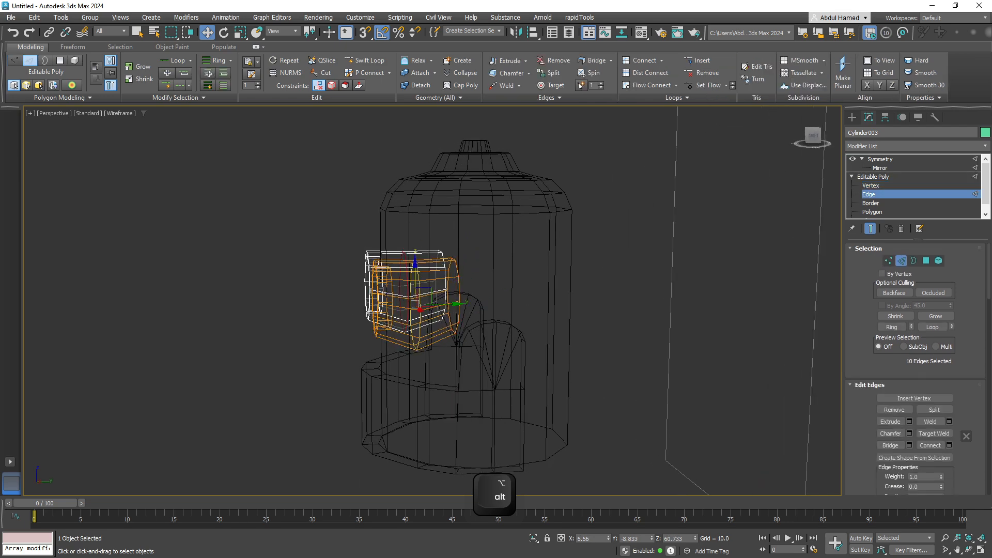
double_click(419, 298)
click(420, 298)
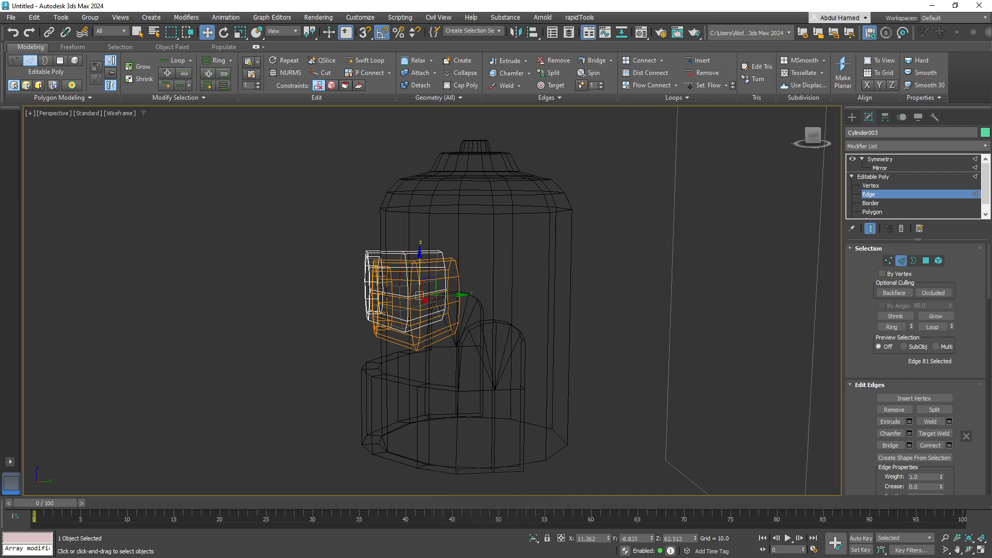
key(ctrl+z)
key(ctrl+z)
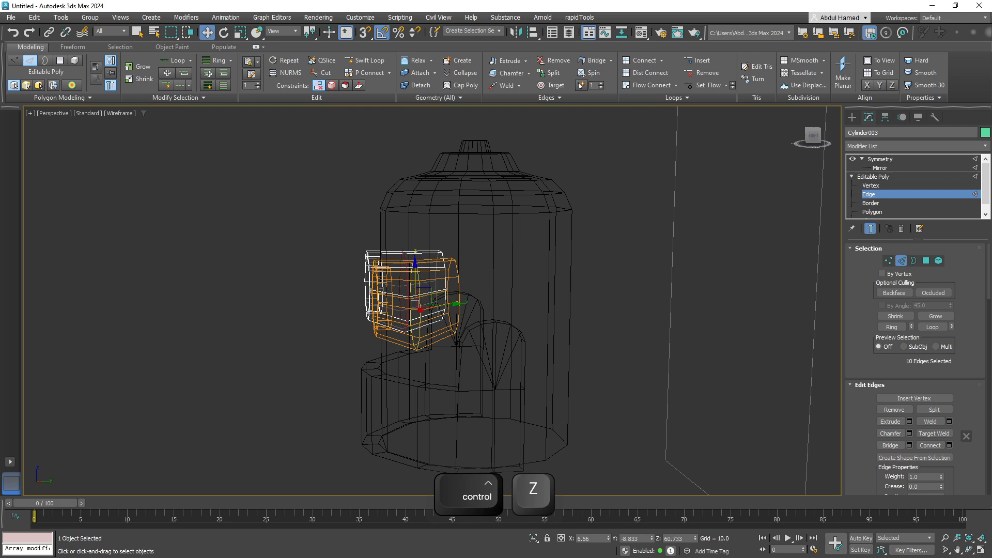
drag(416, 275, 415, 268)
key(alt)
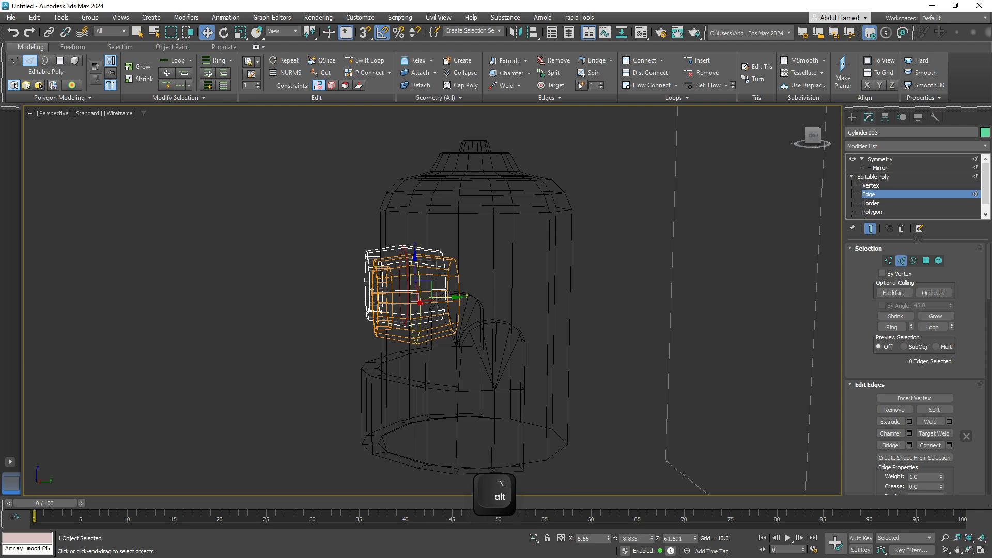
key(alt+F4)
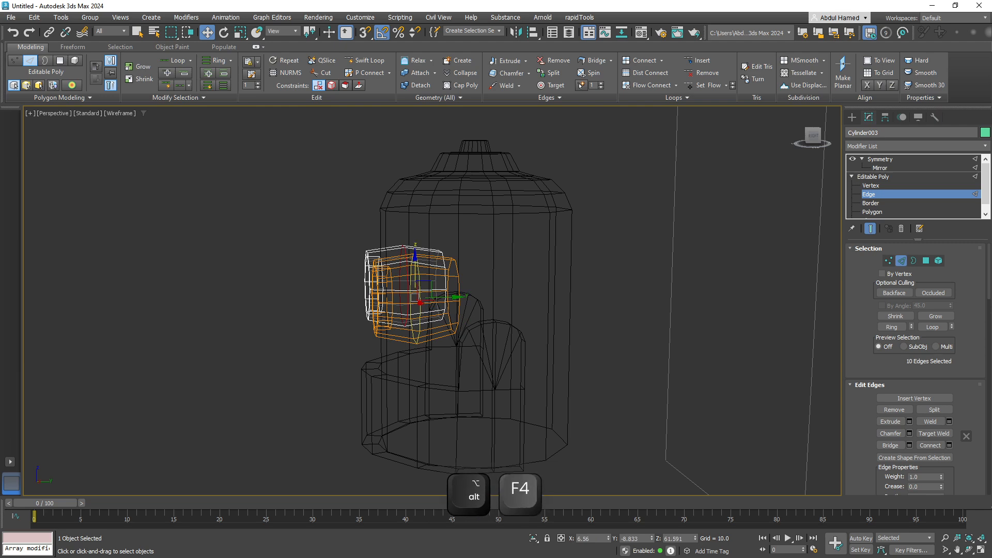
key(F3)
mouse_move(403, 310)
alt+middle_down()
mouse_move(517, 312)
mouse_move(387, 310)
mouse_move(553, 320)
mouse_move(554, 354)
mouse_move(571, 320)
mouse_move(520, 317)
mouse_move(529, 310)
alt+middle_up()
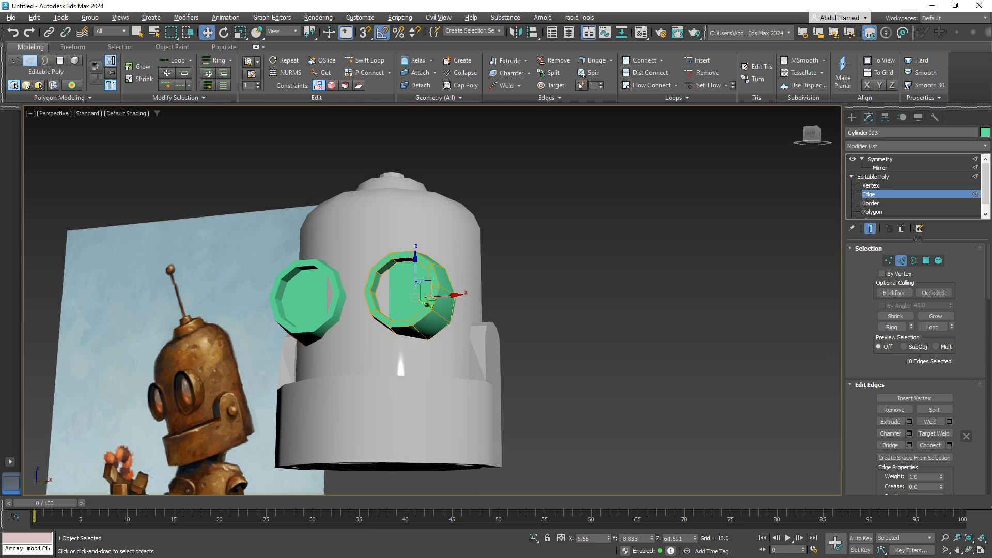
Undo the raised loop, the back ring's X shift and the inserted edge loop on the eye.
key(ctrl+z)
key(ctrl+z)
key(ctrl+z)
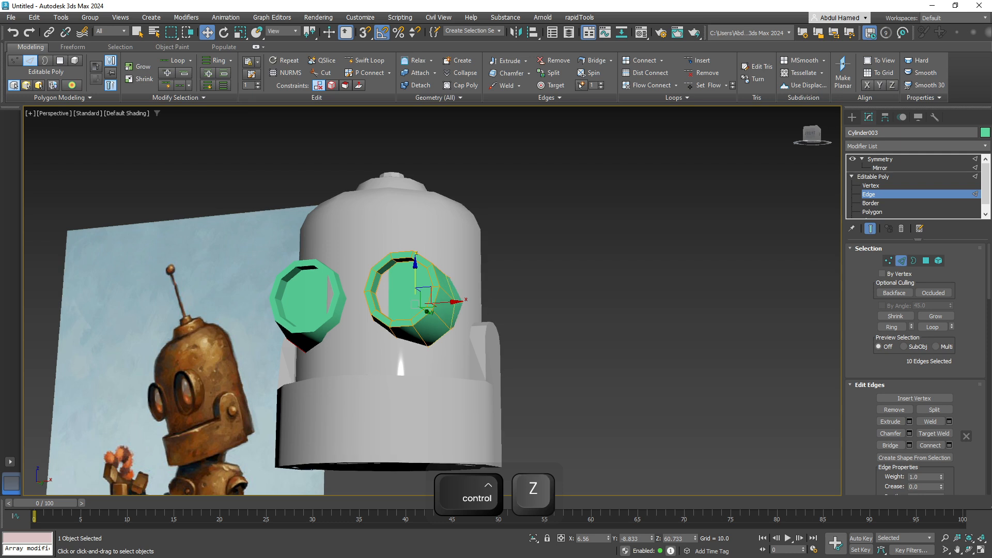
key(ctrl+z)
key(ctrl+z)
key(ctrl+z)
key(ctrl+z)
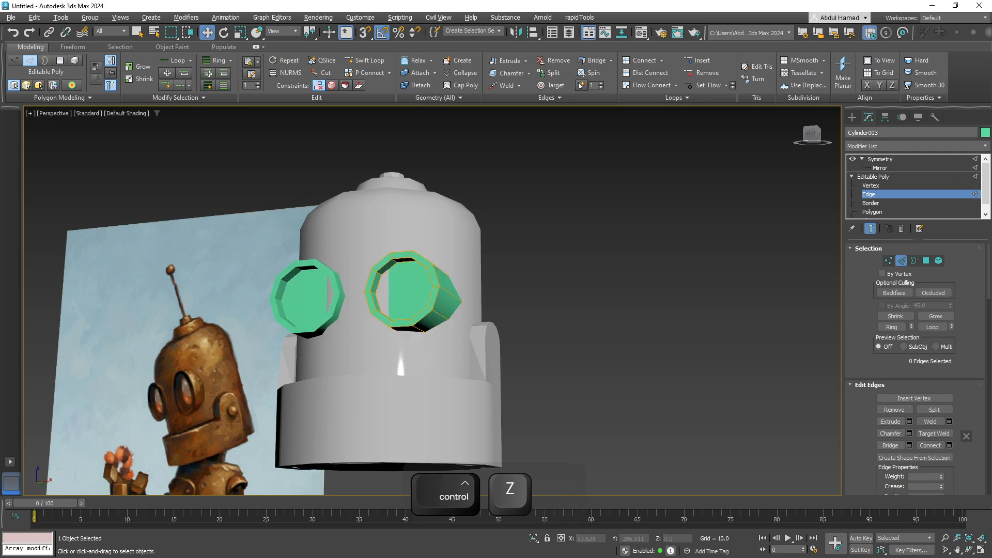
Insert a new edge loop around the side of the source eye's cylinder with Swift Loop.
alt+middle_drag(486, 305, 434, 311)
click(365, 60)
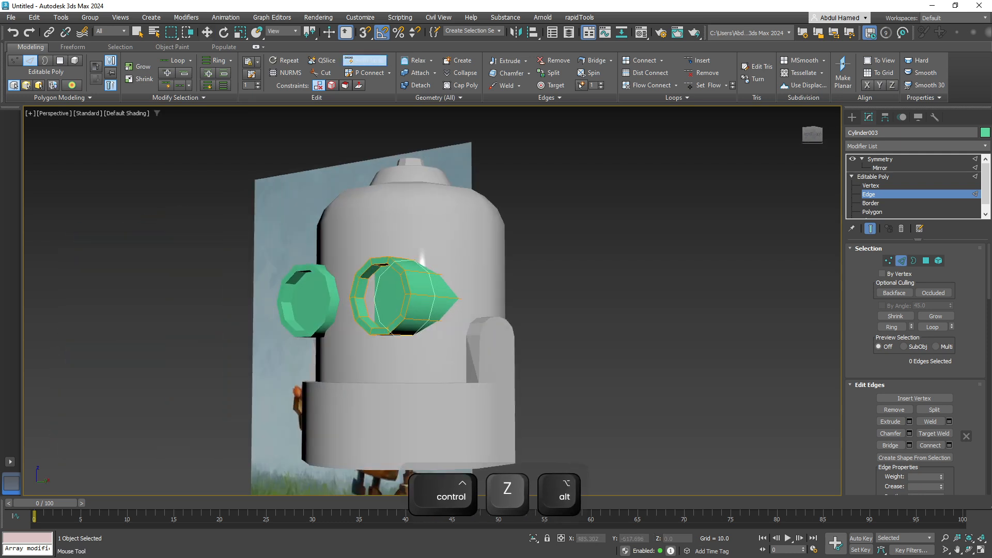
right_click(444, 310)
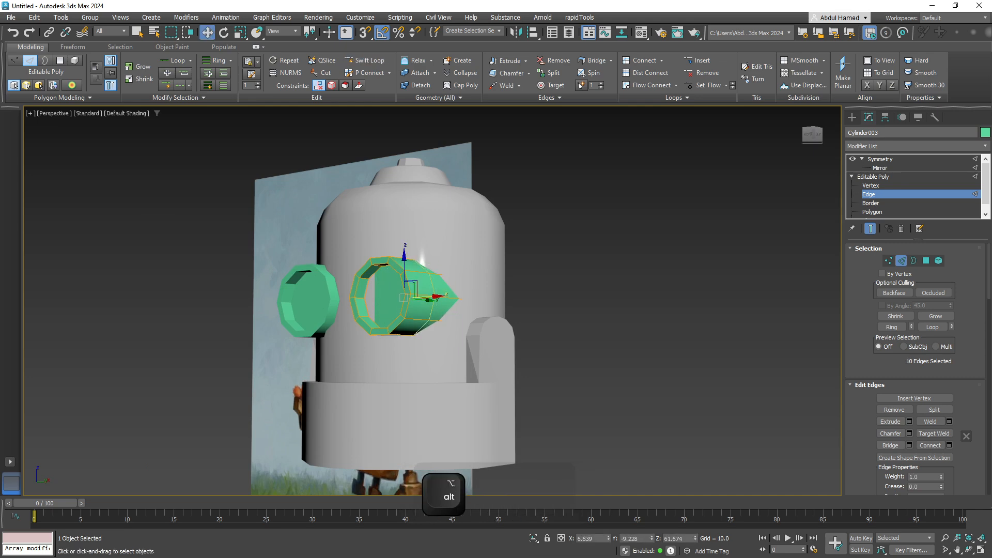
Move the new loop about 2.07 toward the eye's front rim along Y and scale it up slightly.
key(r)
alt+middle_drag(465, 290, 406, 300)
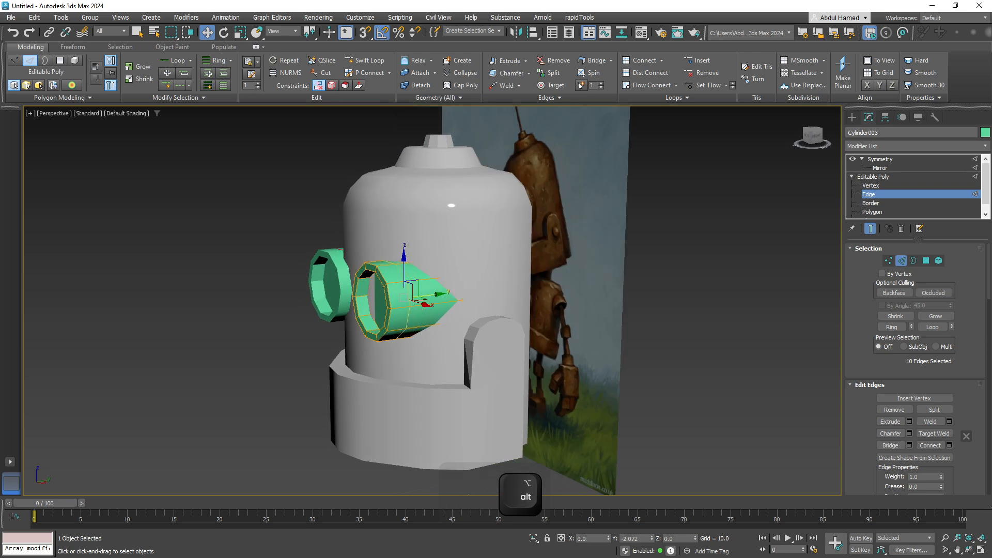
key(r)
drag(393, 296, 393, 288)
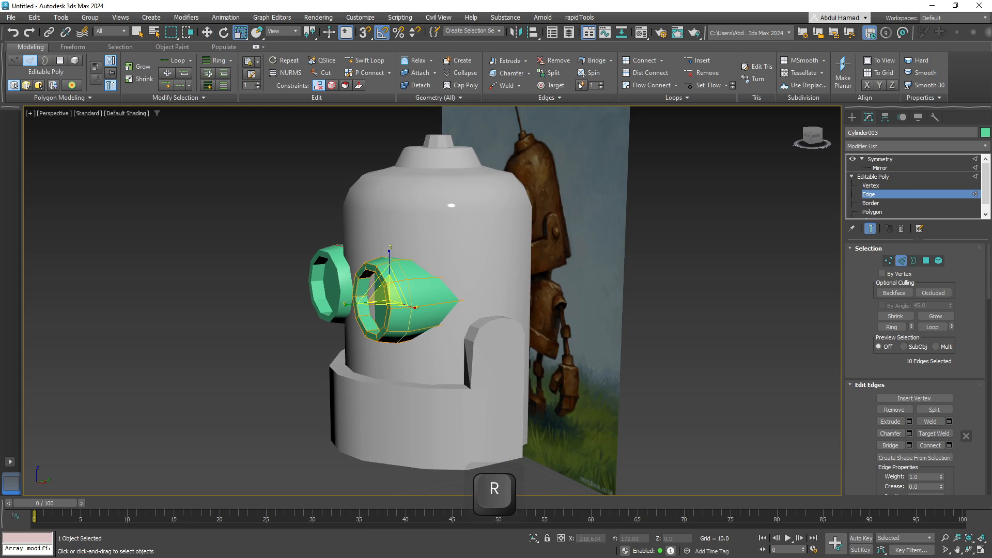
Switch to wireframe view, try picking single edges of the eye's back ring, and undo the picks.
key(F3)
click(461, 288)
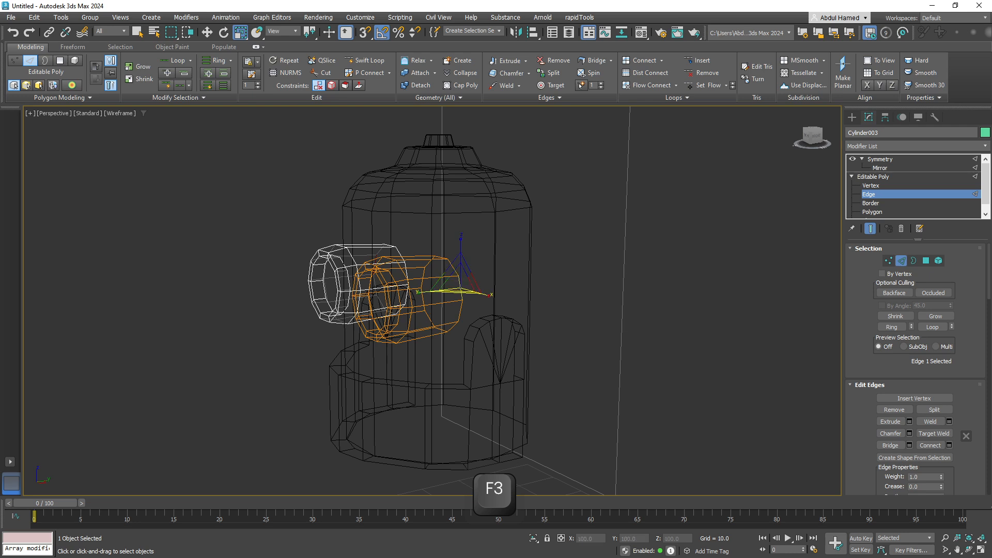
click(460, 311)
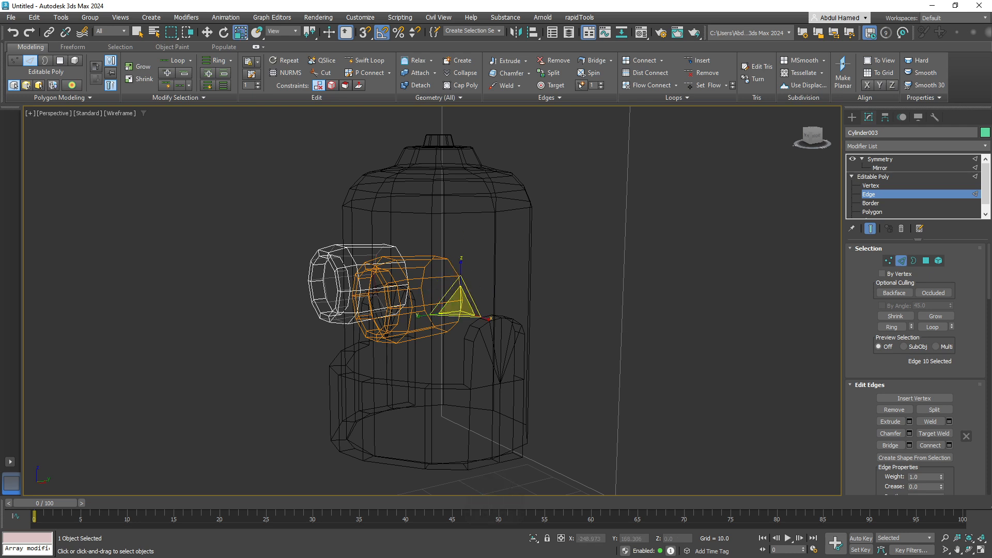
key(r)
key(ctrl+z)
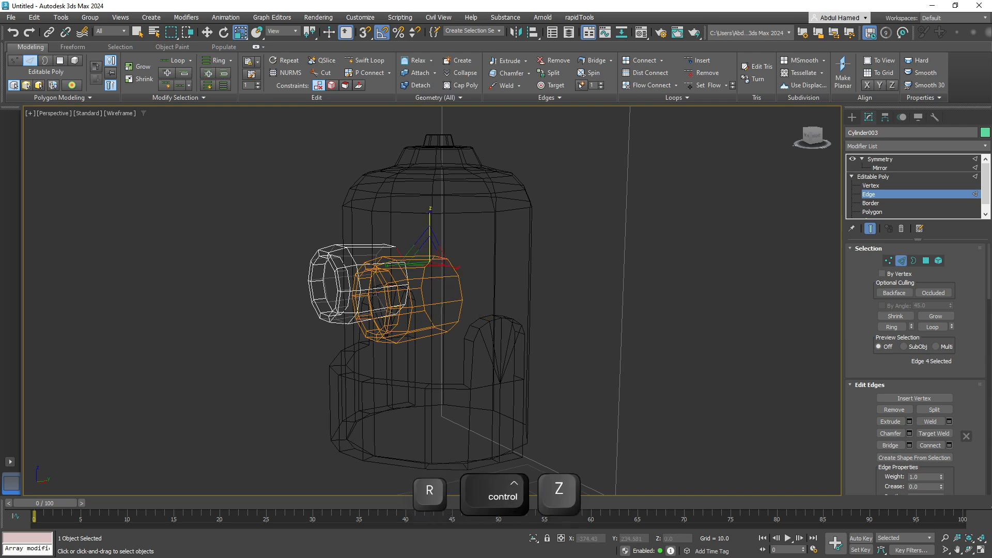
key(ctrl+z)
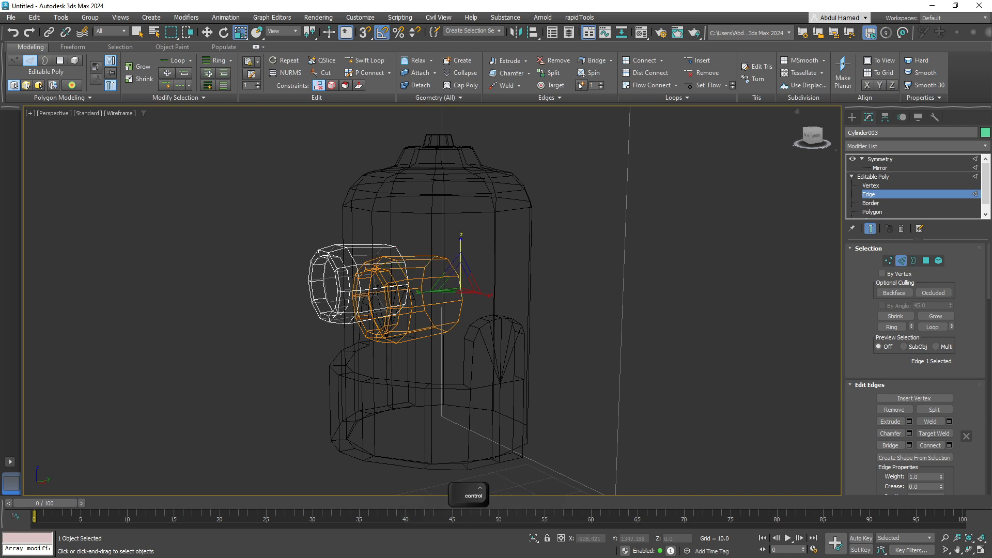
Select the ten vertices of the eye's back ring and scale them down to about 89% across X and Z.
click(871, 185)
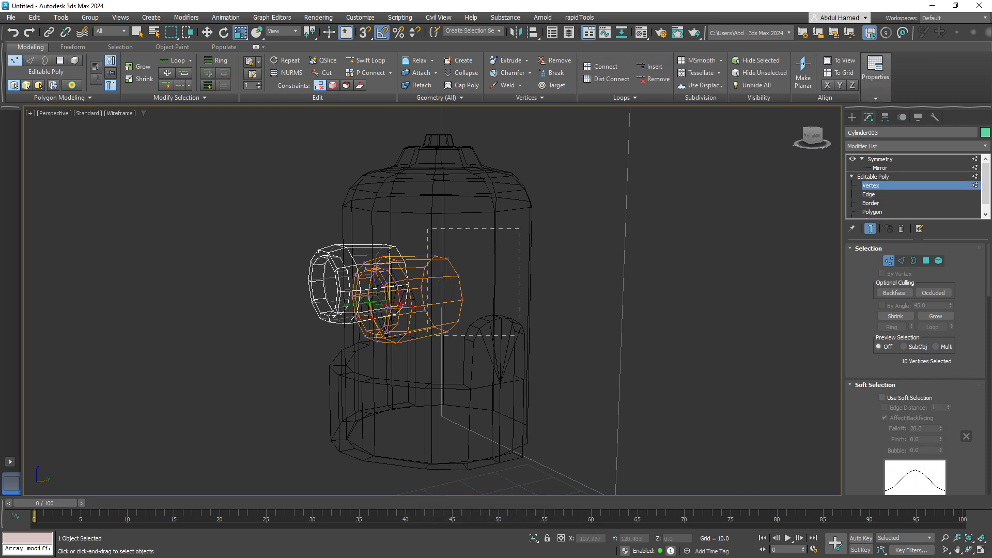
drag(418, 229, 519, 352)
key(r)
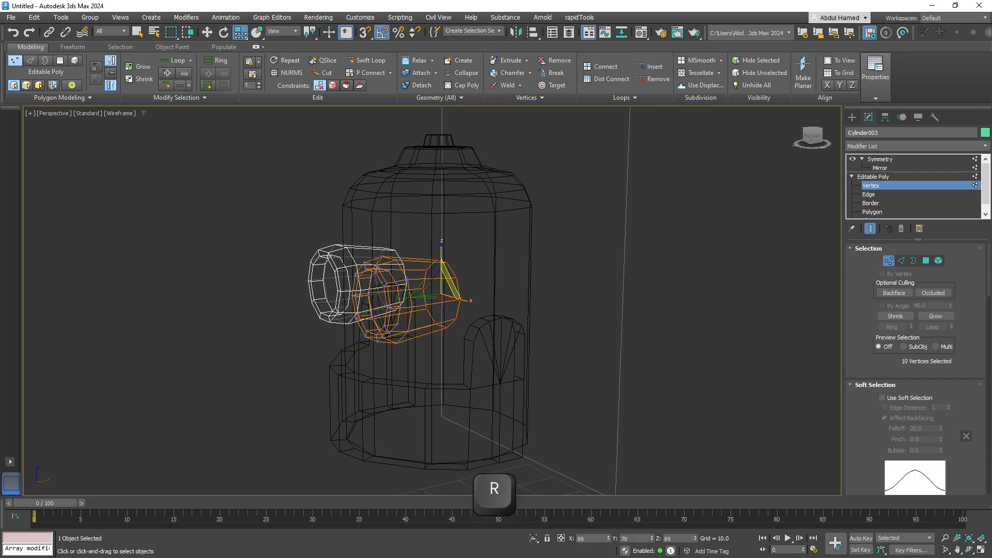
Move the back ring's vertices toward the eye's front along Y to about -6.14, and restore shaded display with edged faces.
key(w)
drag(469, 291, 453, 293)
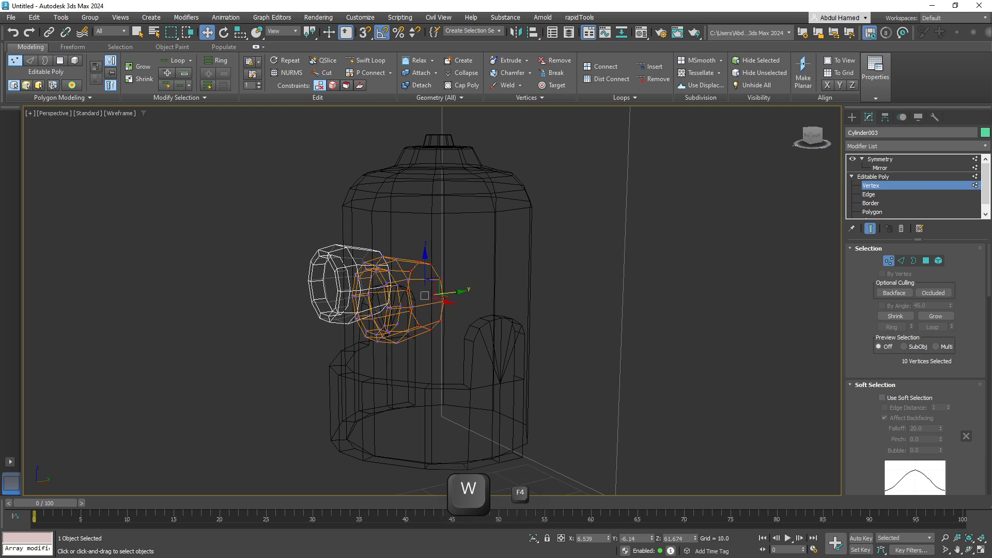
key(F4)
key(F3)
key(alt)
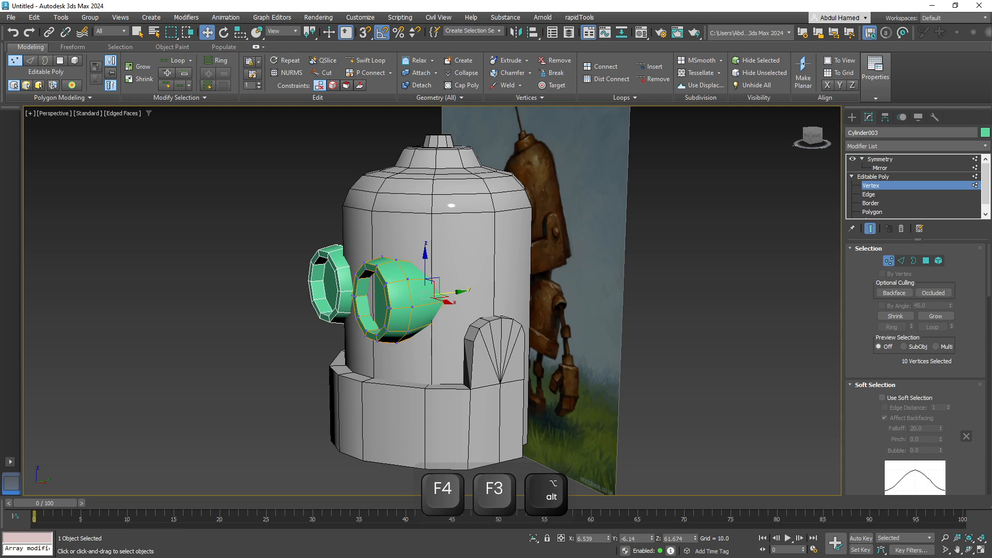
Move the eye's back ring vertices along Y to about -7.05 and scale them down to about 85% across X and Z.
alt+middle_drag(446, 293, 453, 295)
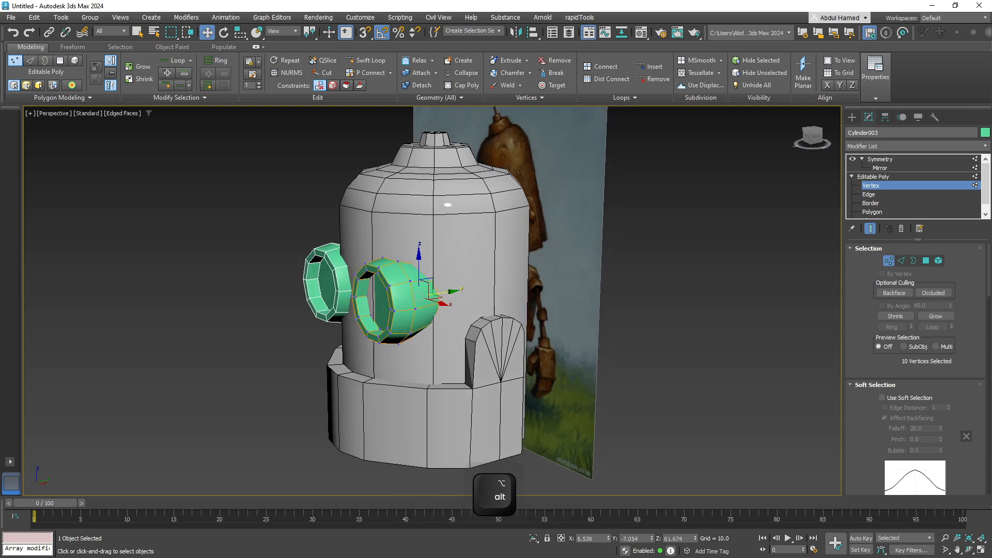
key(r)
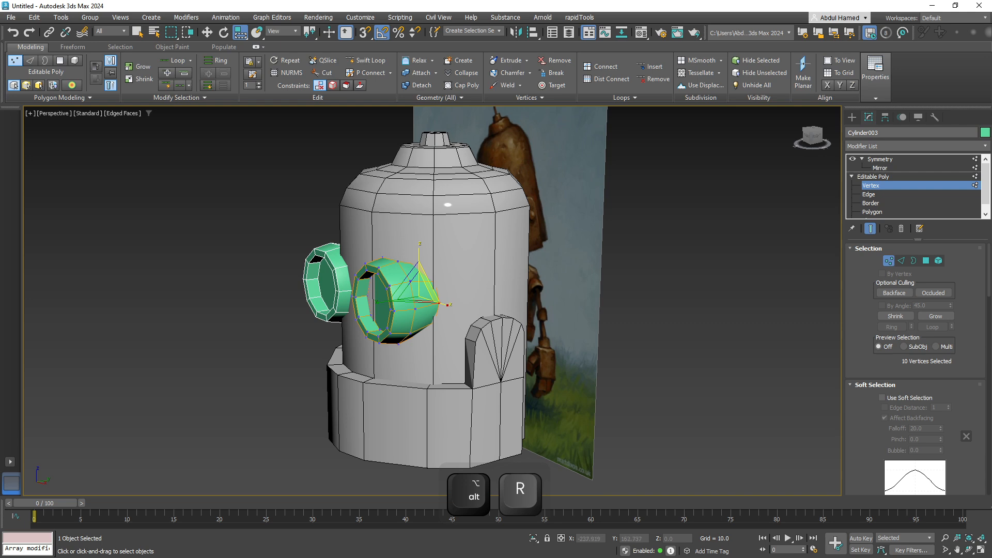
drag(427, 285, 426, 289)
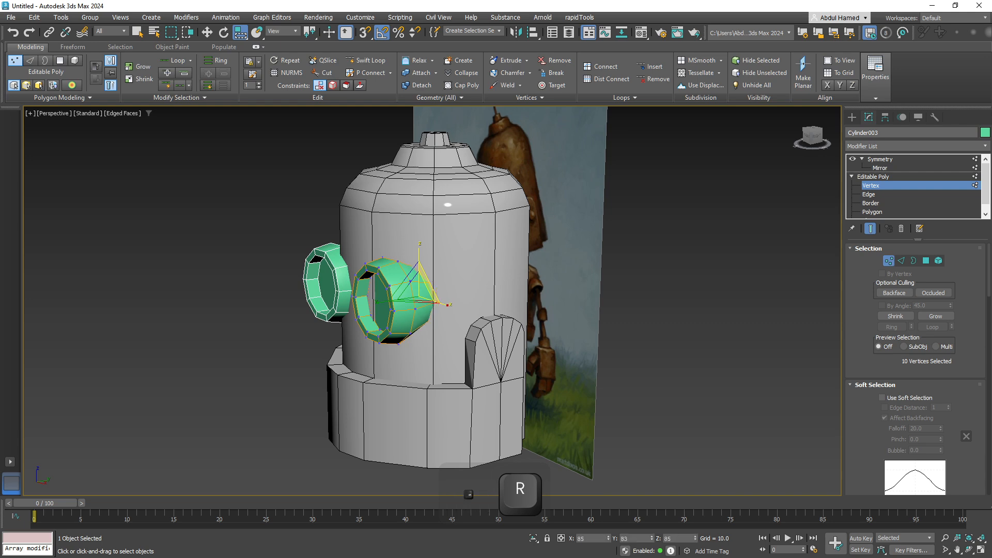
mouse_move(427, 292)
alt+middle_down()
mouse_move(509, 293)
mouse_move(403, 306)
mouse_move(434, 303)
alt+middle_up()
scroll(408, 305, up, 5)
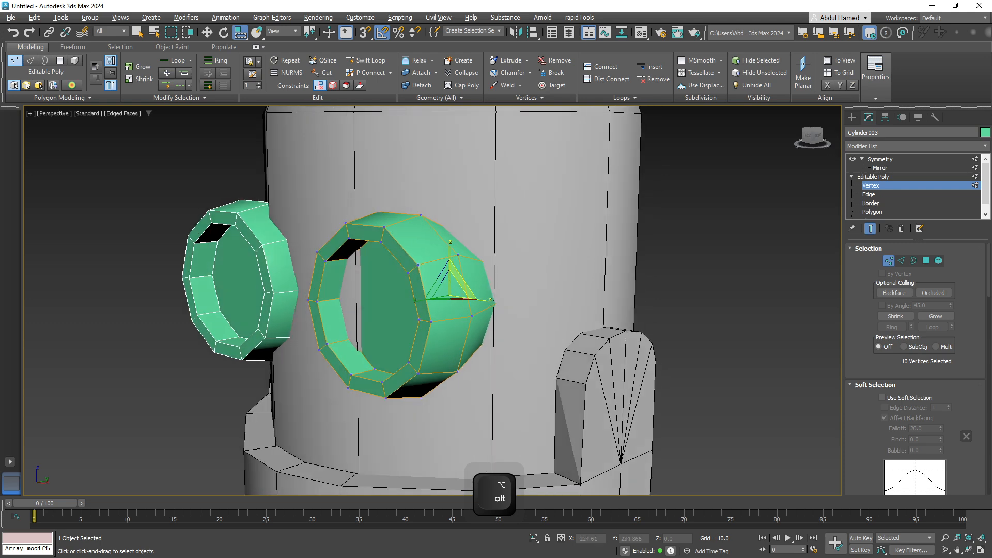
Select the recessed front polygon inside the eye and inset it toward its centre.
key(3)
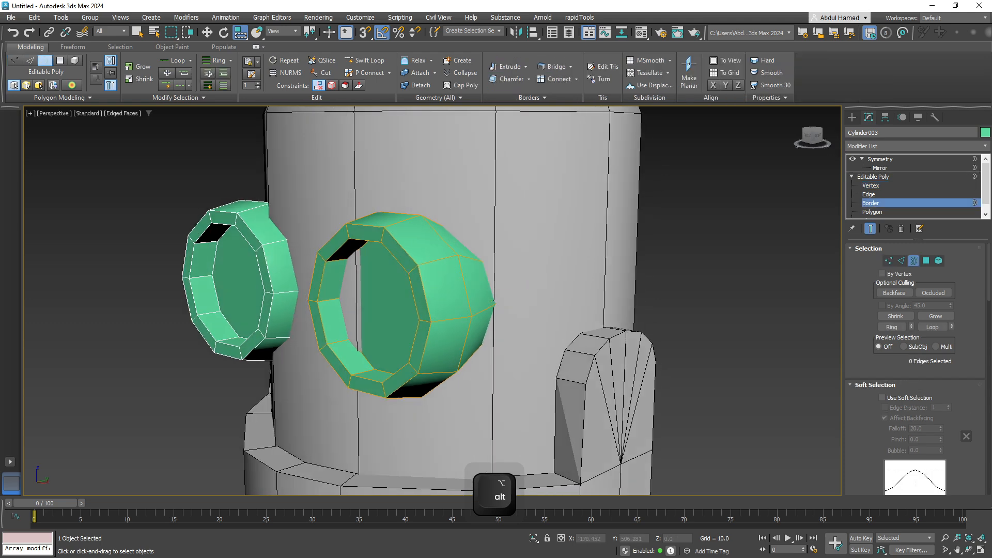
key(4)
key(w)
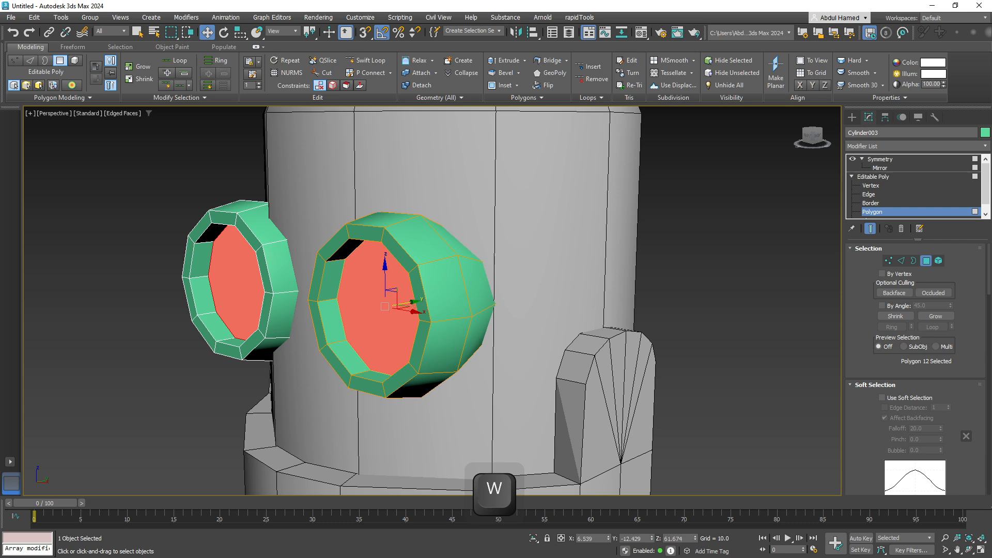
scroll(915, 367, down, 5)
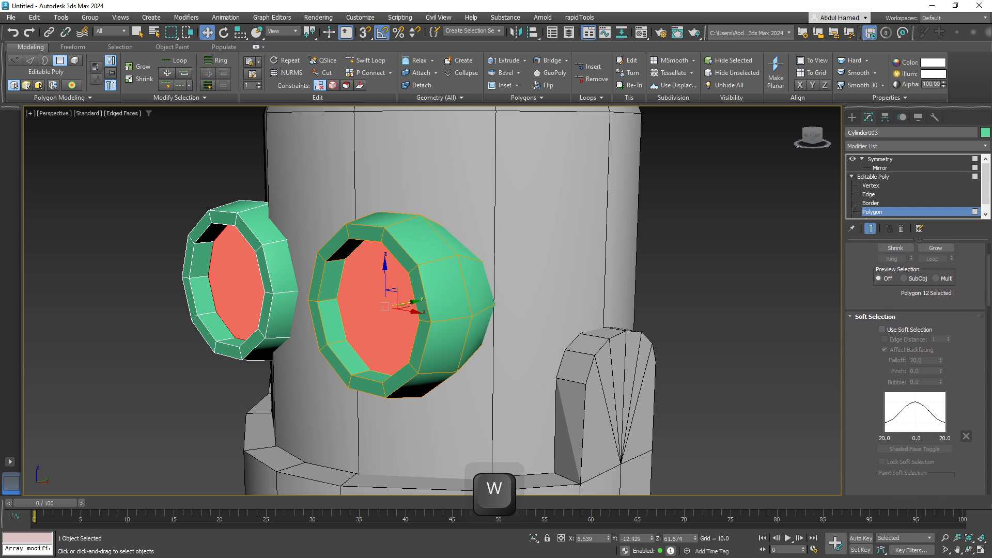
scroll(915, 367, down, 1)
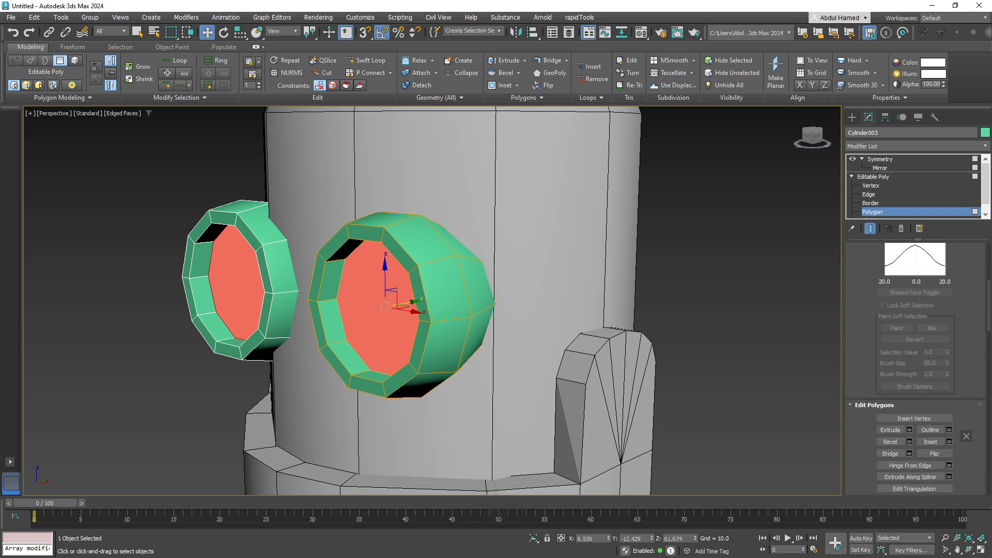
click(931, 442)
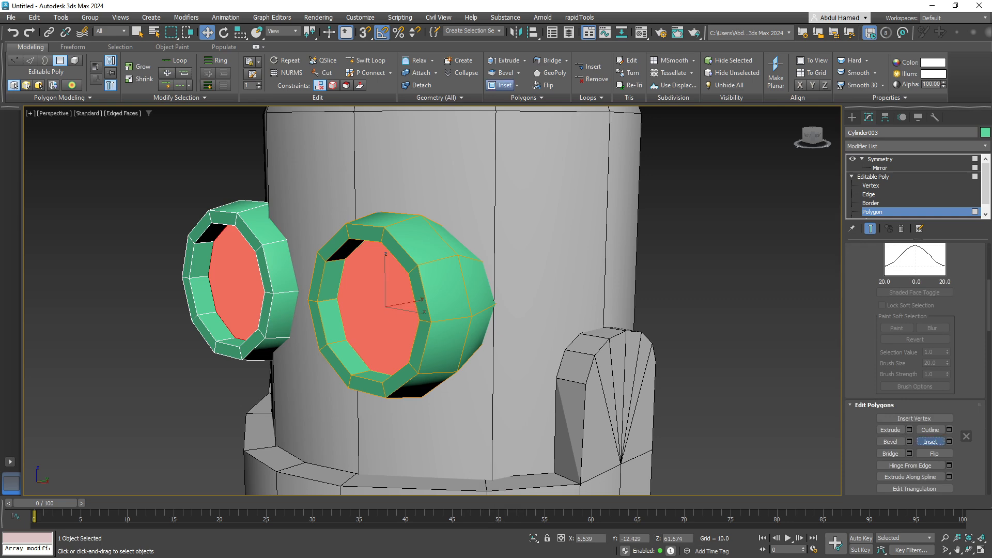
drag(382, 309, 401, 304)
Move the inset eye polygon slightly forward along Y to about -12.95, deselect it and return to the object level.
key(w)
alt+middle_drag(401, 304, 568, 326)
scroll(546, 392, down, 5)
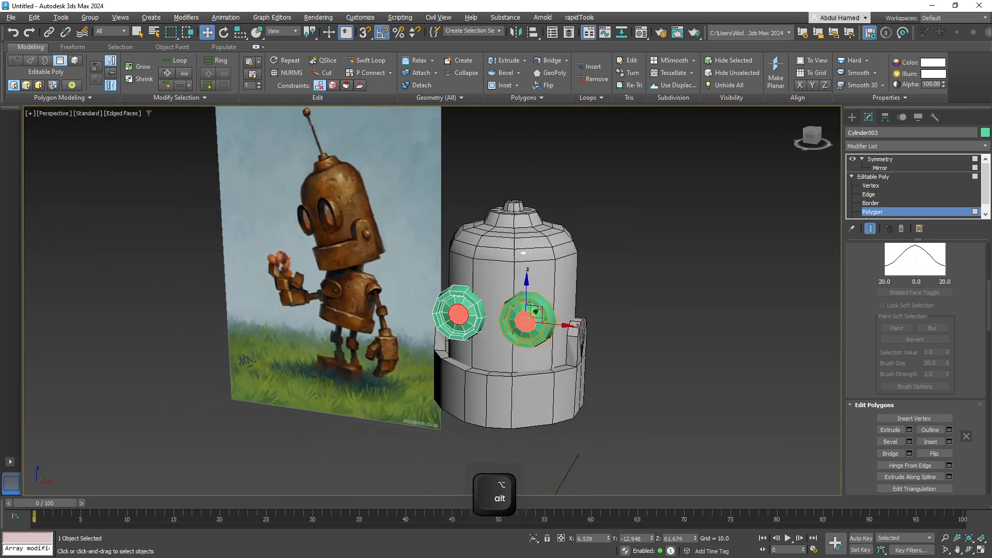
alt+middle_drag(670, 359, 661, 359)
scroll(661, 360, up, 4)
click(660, 359)
click(873, 177)
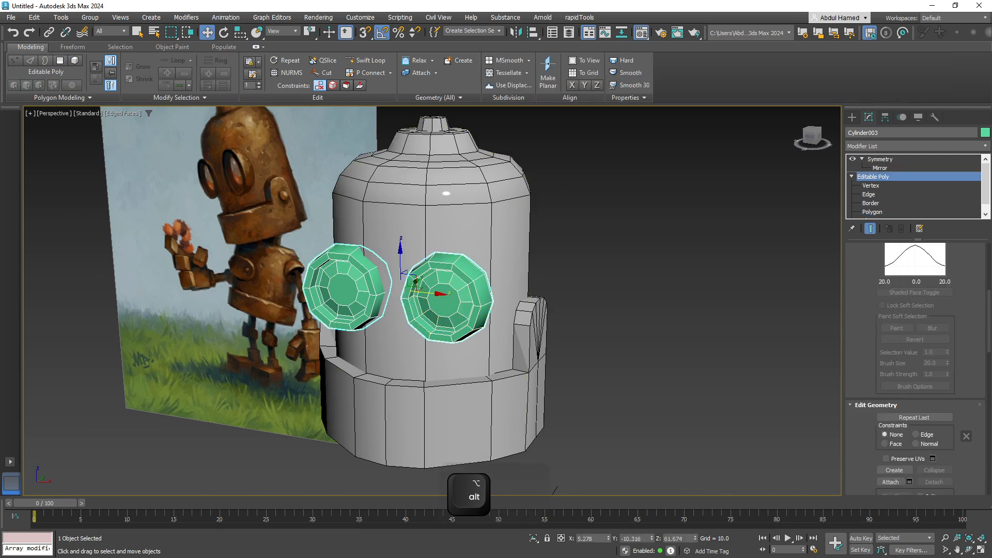
Apply the 02 - Default material to the mirrored eyes and close the material editor.
key(m)
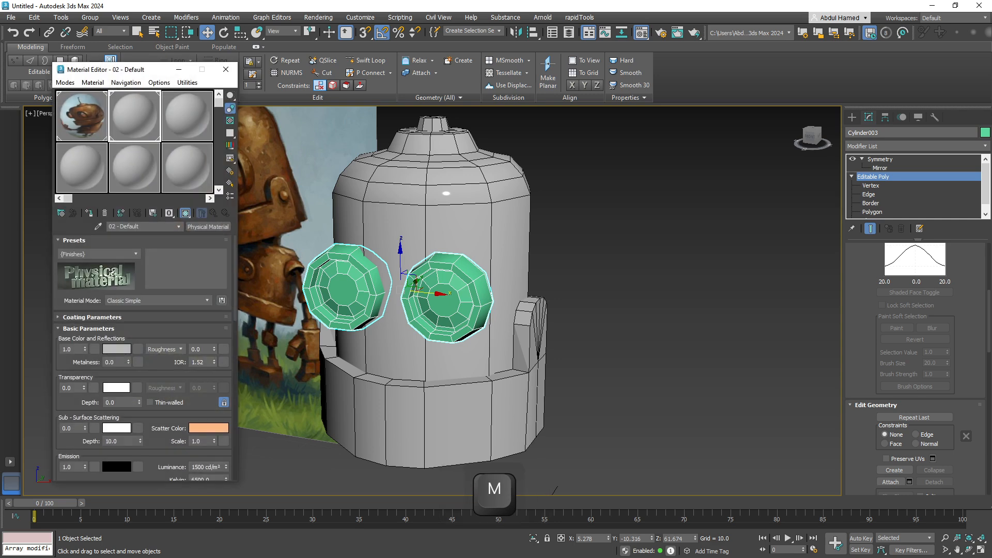
click(620, 289)
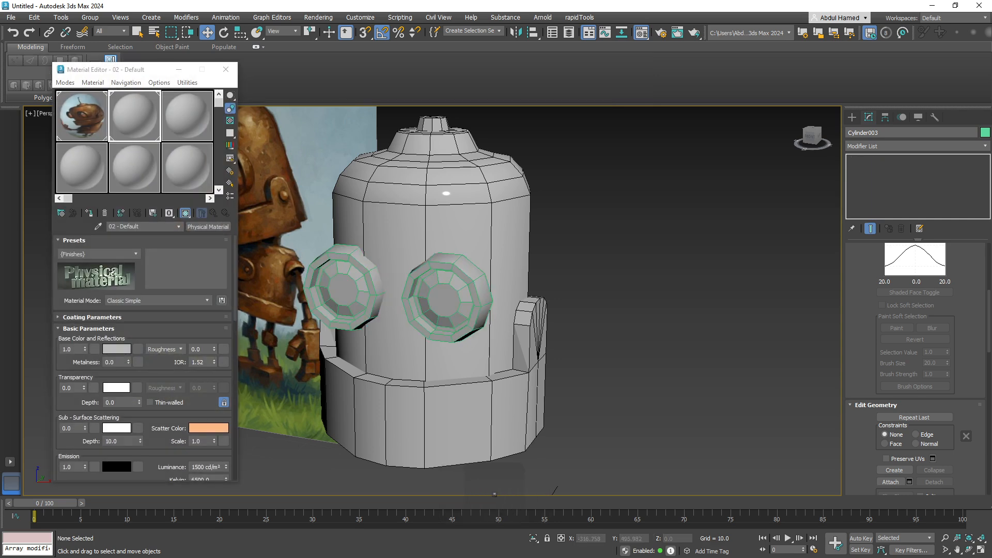
click(225, 69)
Set the eyes' object color to black and deselect them.
click(443, 298)
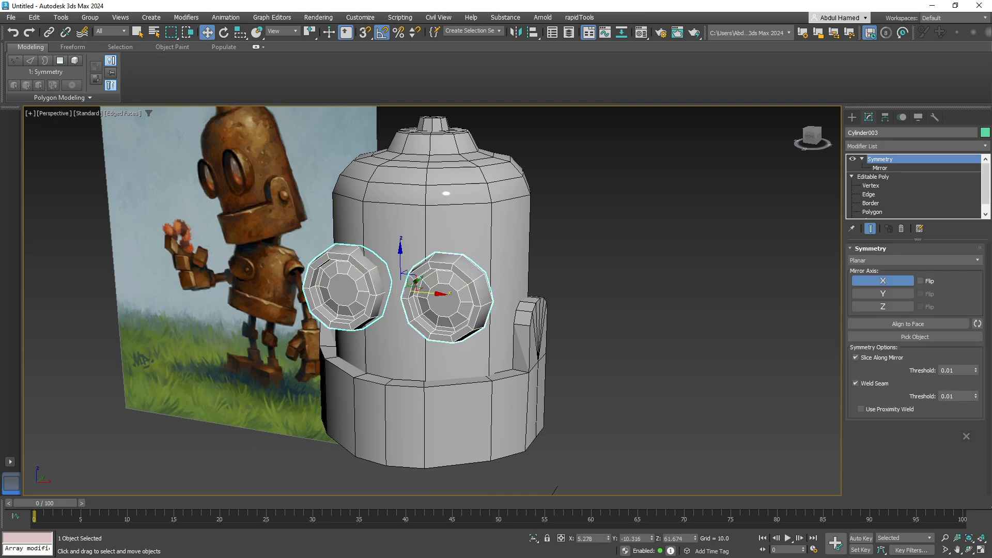
click(986, 133)
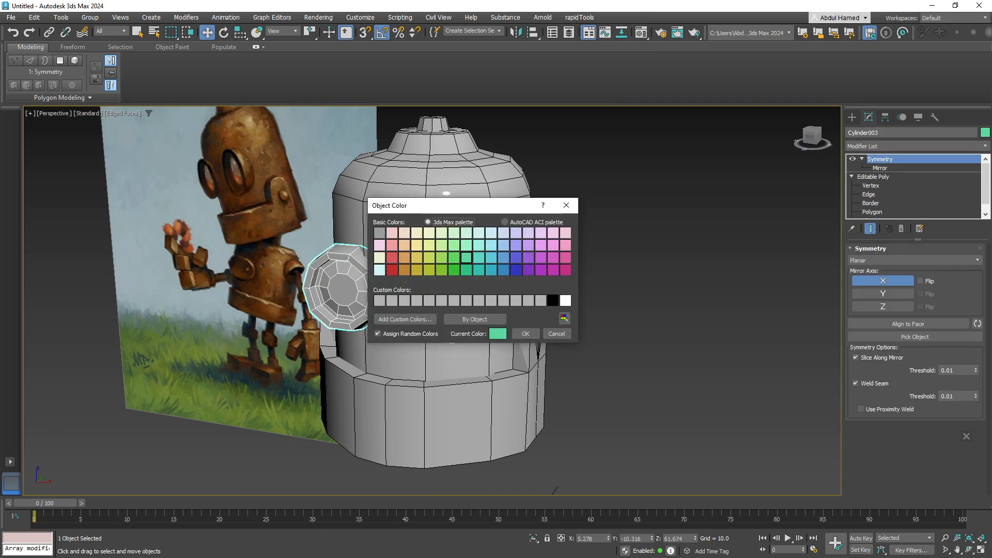
click(551, 300)
click(526, 334)
click(615, 330)
Create a 10-sided standard cylinder for the torso at the grid's origin, about 19.27 in radius and 33.33 high.
middle_drag(615, 331, 709, 335)
scroll(626, 308, down, 3)
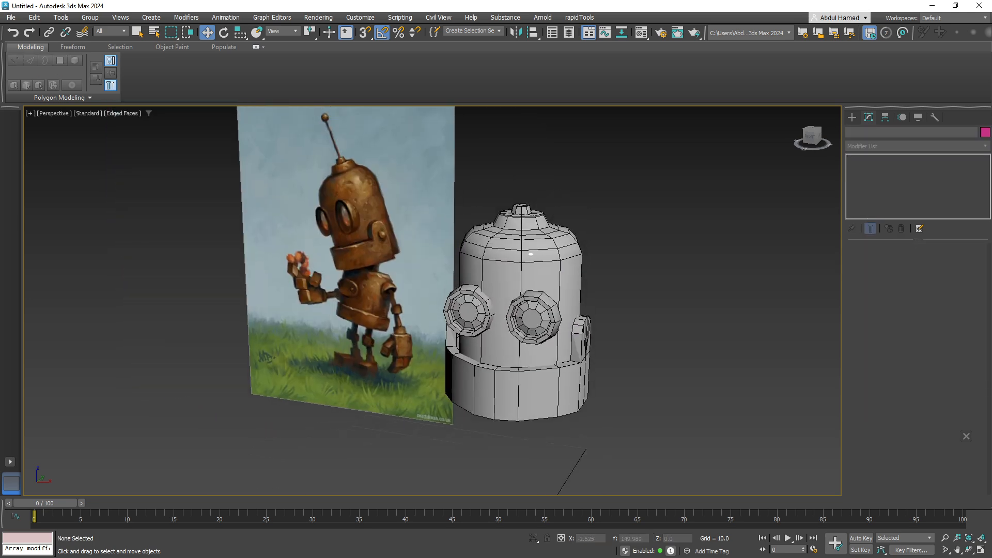
alt+middle_drag(632, 370, 609, 324)
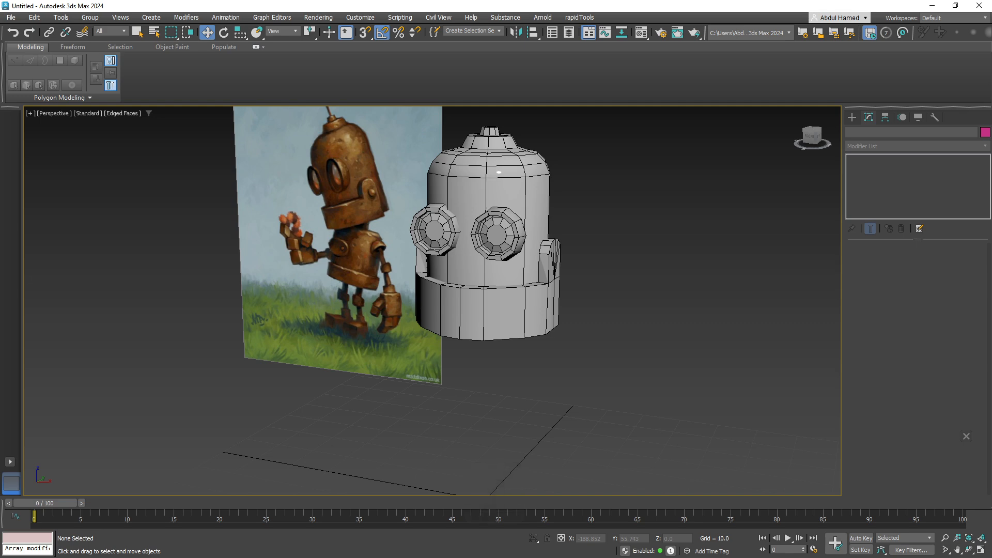
middle_drag(474, 376, 308, 386)
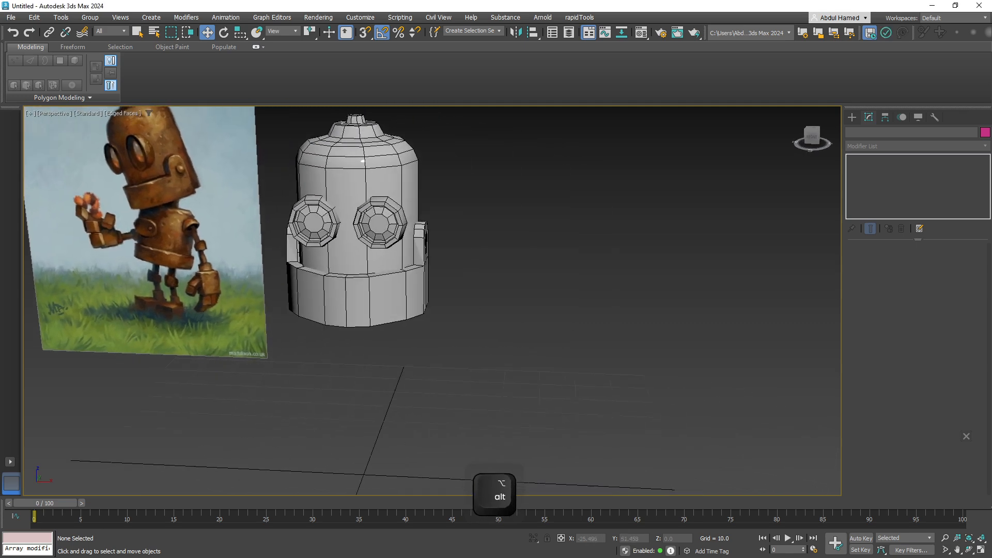
scroll(308, 387, up, 1)
scroll(308, 387, down, 2)
middle_drag(372, 398, 372, 380)
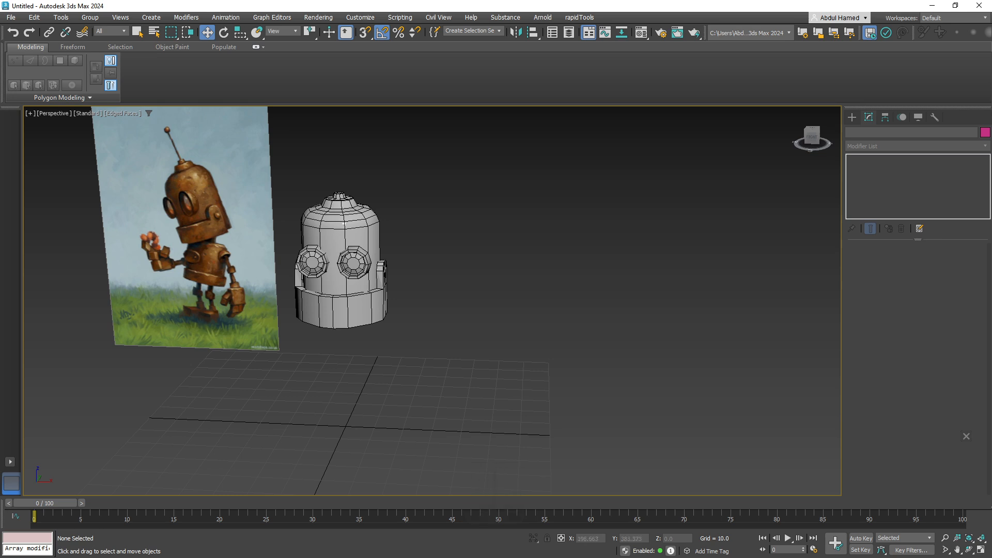
click(852, 118)
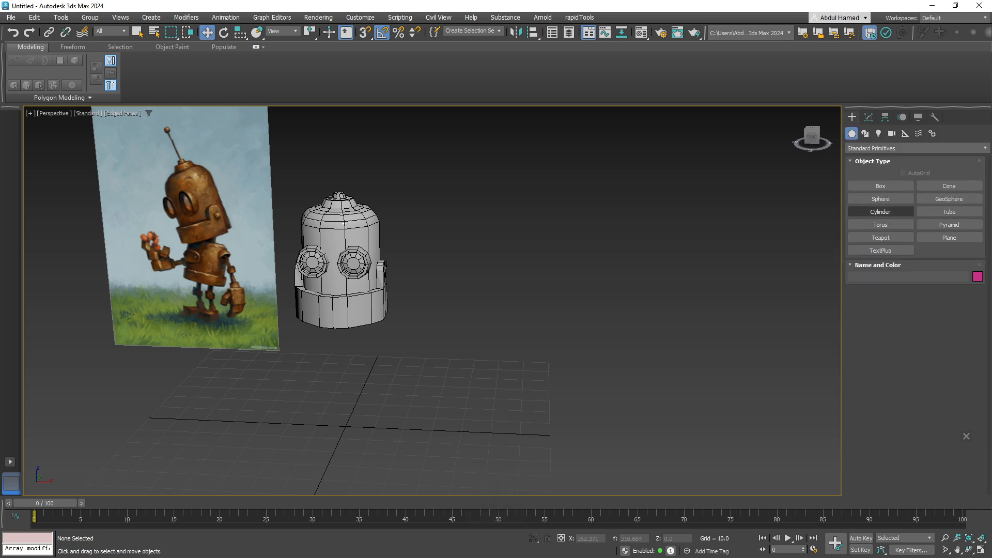
click(881, 212)
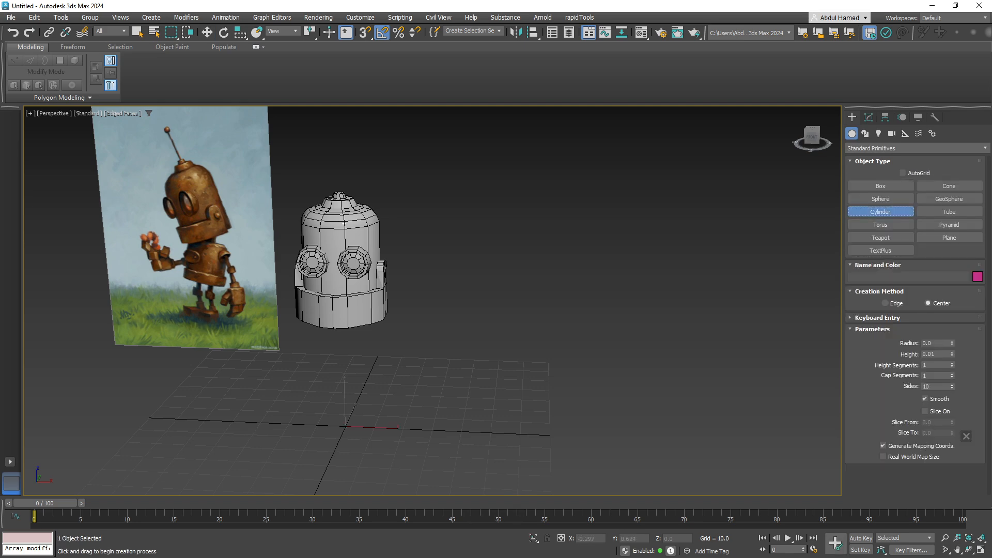
drag(346, 426, 385, 444)
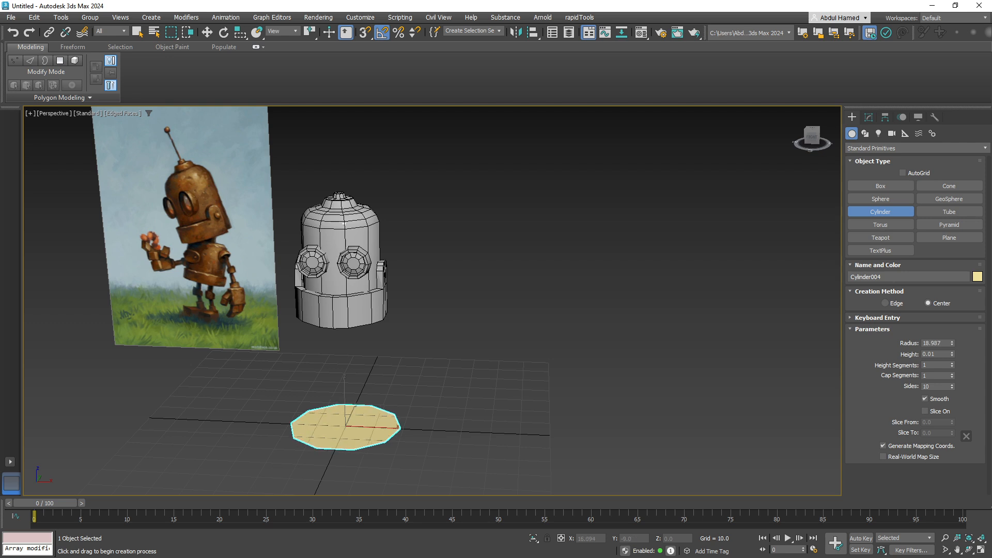
drag(385, 444, 387, 445)
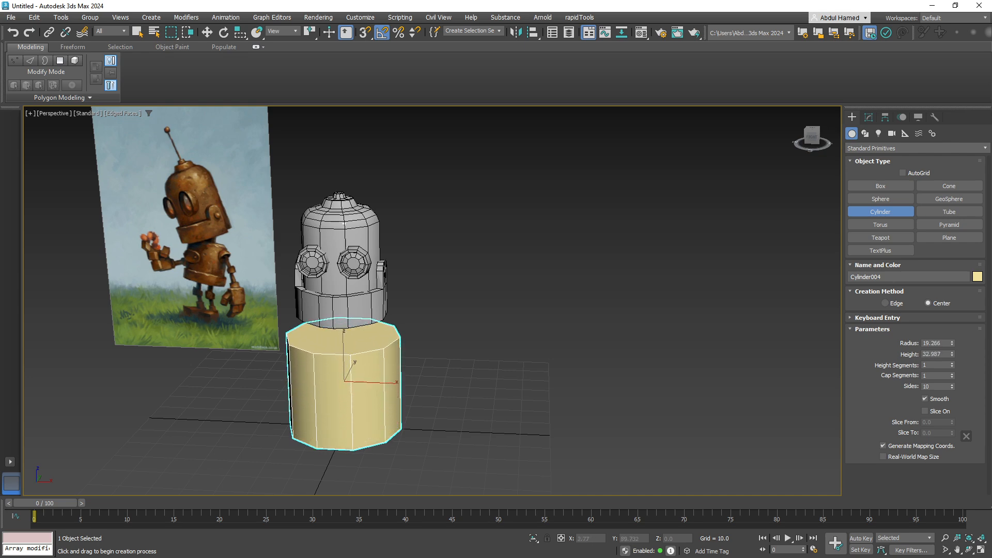
click(391, 347)
Scale the torso cylinder non-uniformly down to about 79% across X and Y.
mouse_move(444, 349)
alt+middle_down()
mouse_move(444, 320)
mouse_move(455, 333)
alt+middle_up()
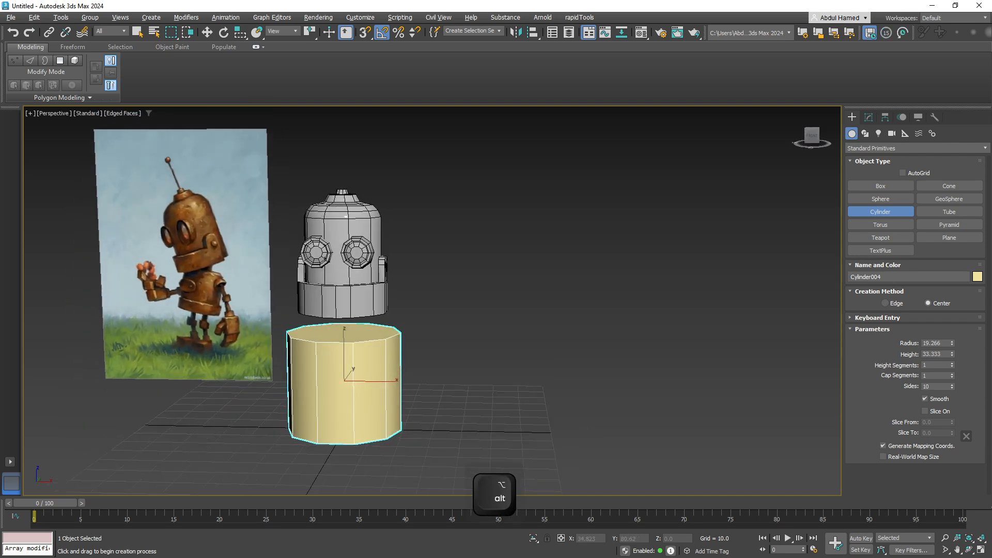
key(r)
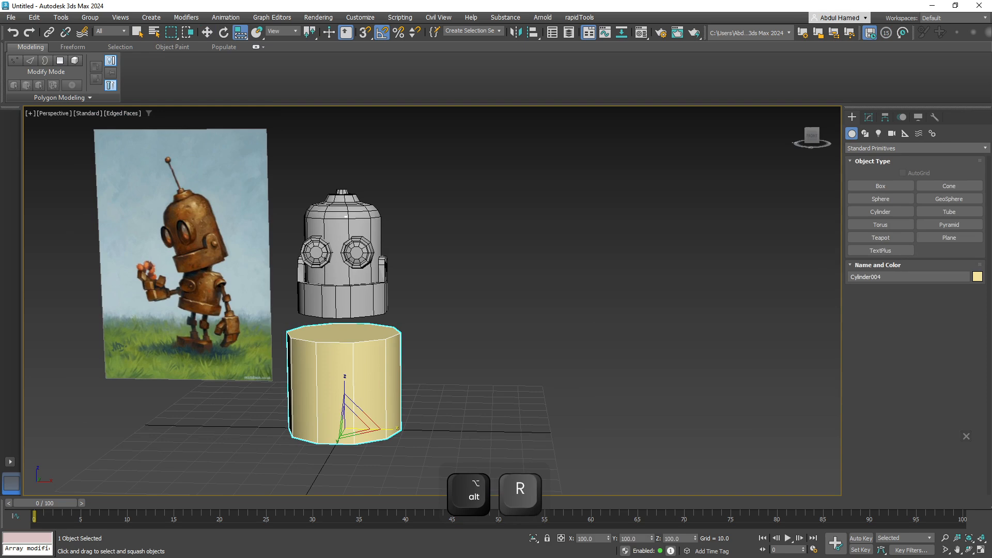
key(r)
key(r)
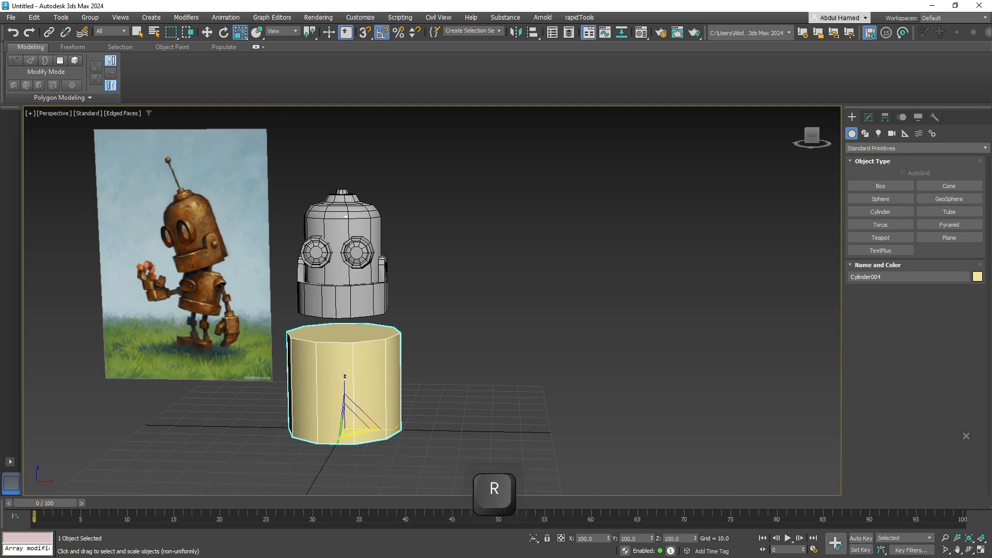
mouse_move(360, 432)
mouse_down()
mouse_move(360, 421)
mouse_move(361, 444)
mouse_up()
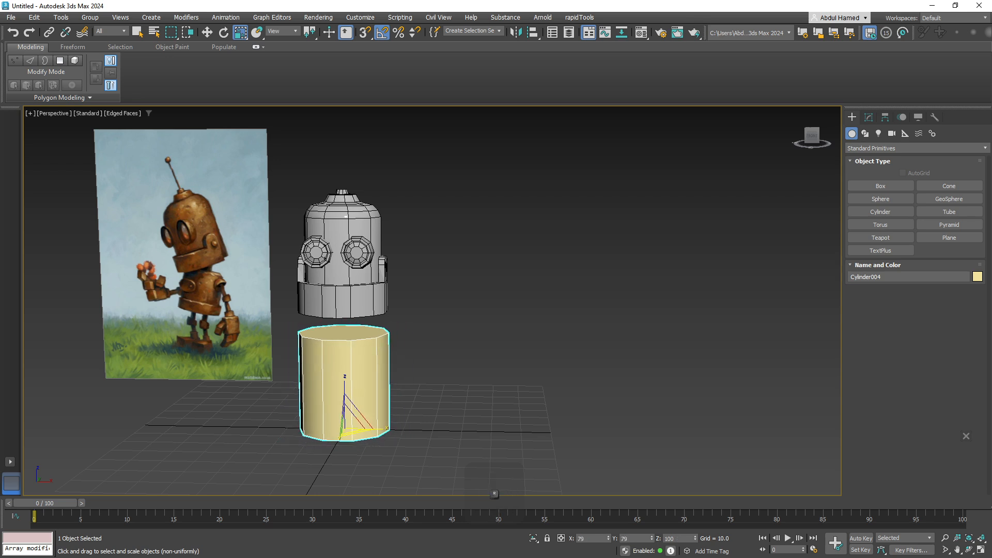
Convert the torso cylinder to an Editable Poly.
mouse_move(357, 421)
alt+middle_down()
mouse_move(306, 419)
mouse_move(343, 421)
alt+middle_up()
scroll(338, 359, up, 3)
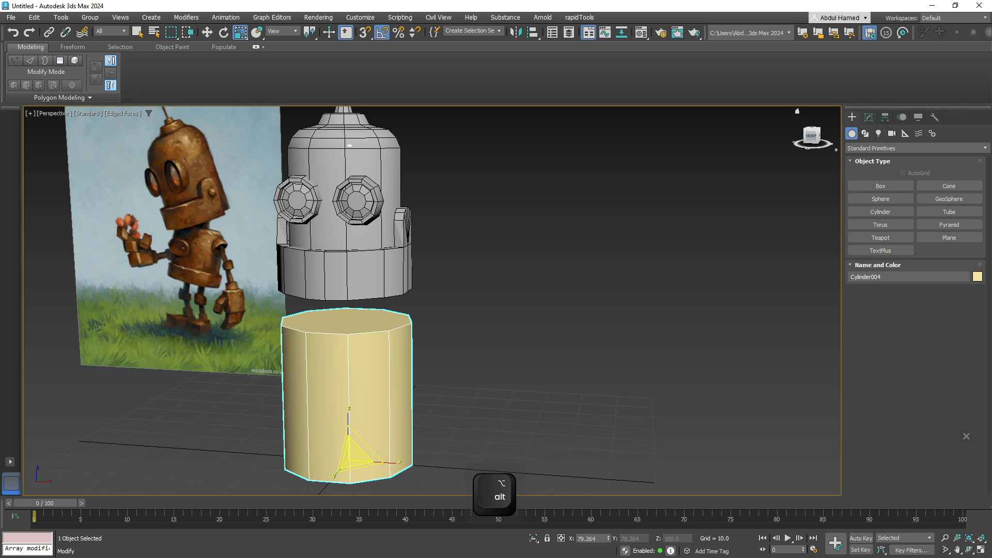
click(869, 117)
right_click(867, 159)
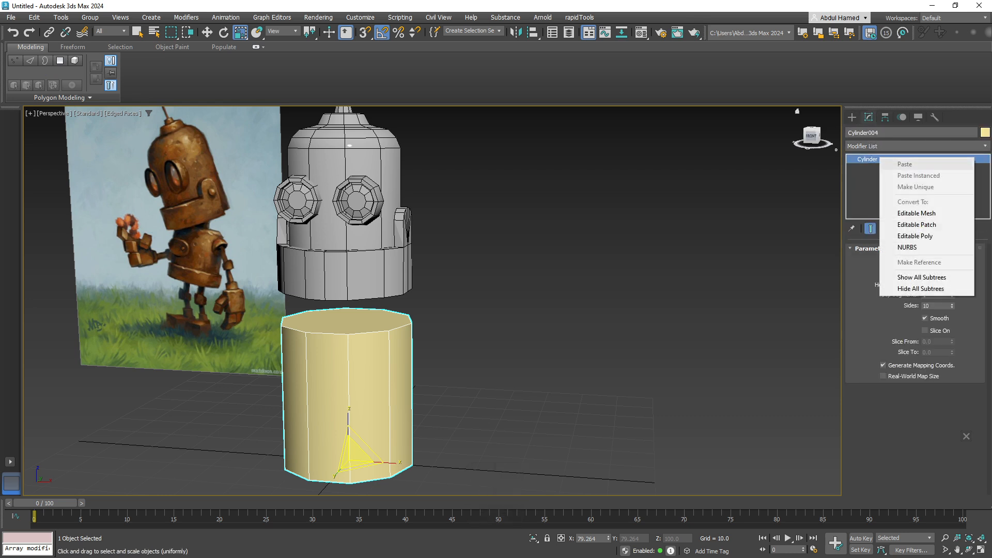
click(910, 235)
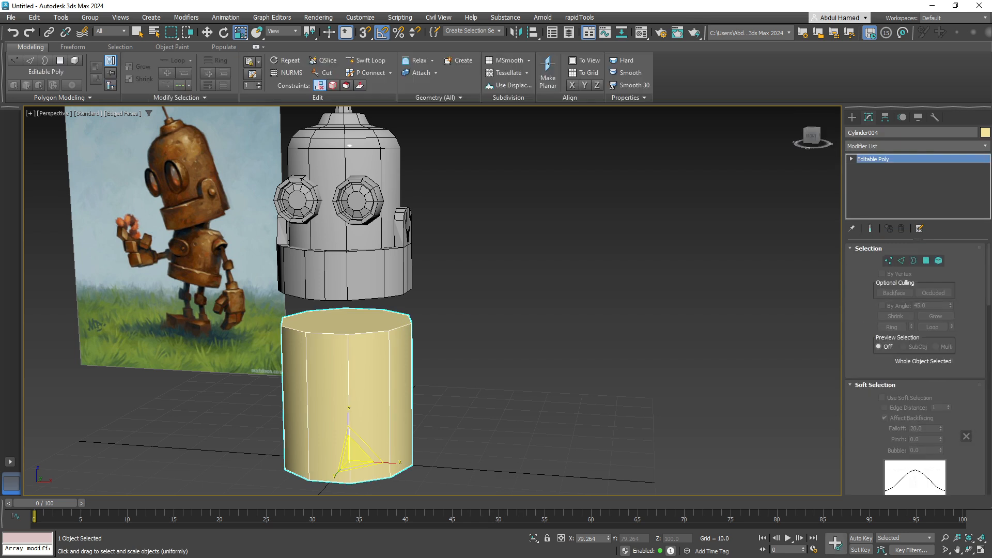
Switch to Krita, frame the robot's torso in the reference painting, and add a new paint layer.
key(alt+Tab)
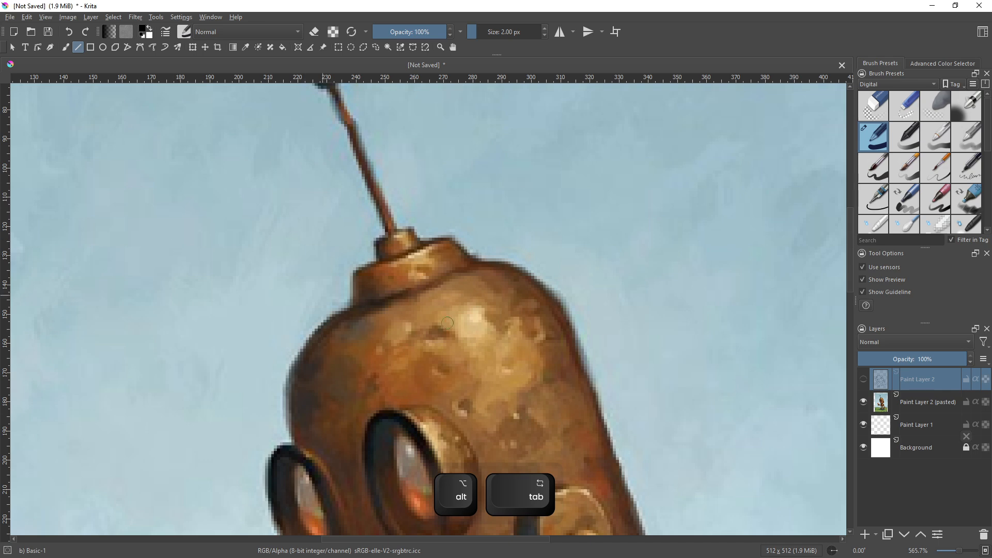
scroll(510, 316, down, 4)
middle_drag(524, 422, 460, 293)
scroll(460, 294, up, 2)
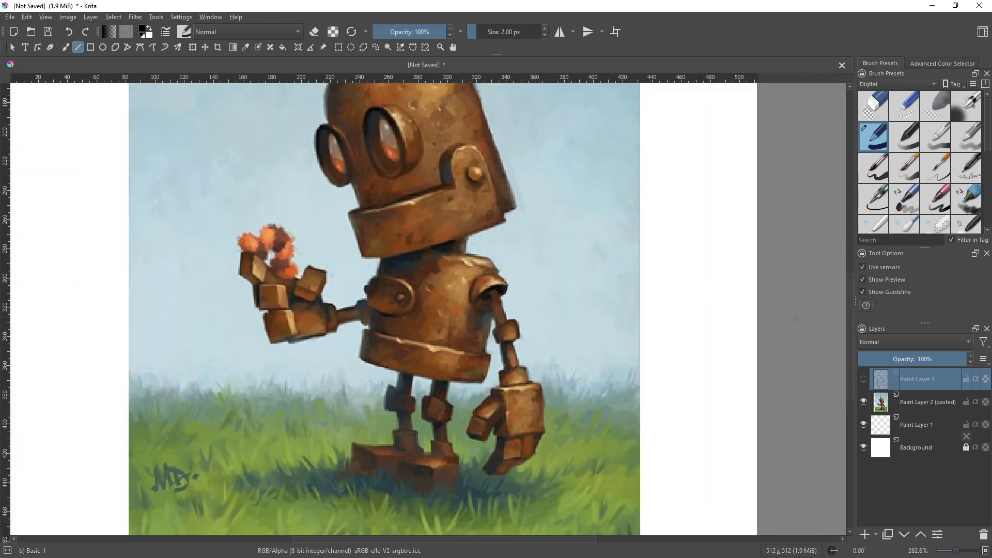
click(865, 534)
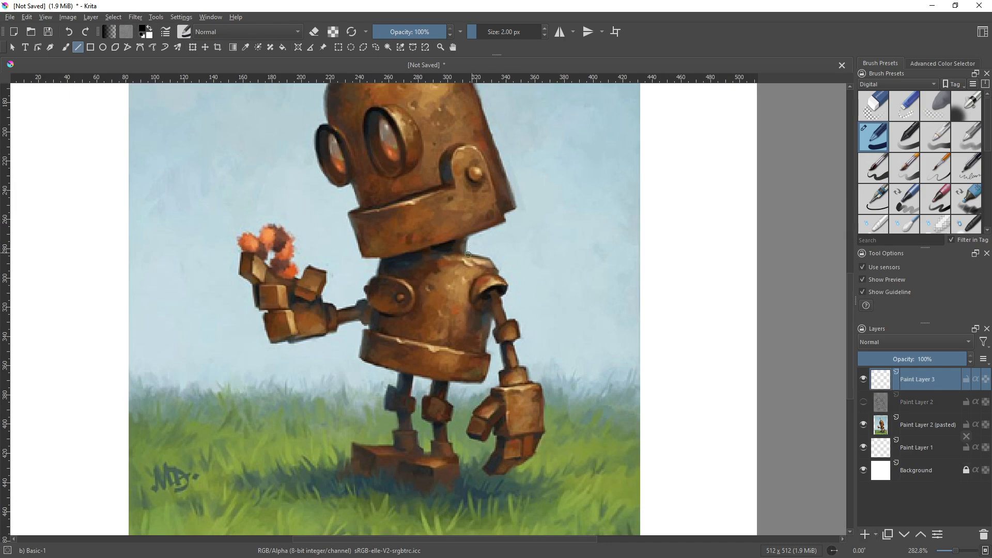
Sketch black 2 px freehand brush lines over the painted torso, tracing its vertical contour and the upper edge of its lower band.
click(66, 47)
click(65, 47)
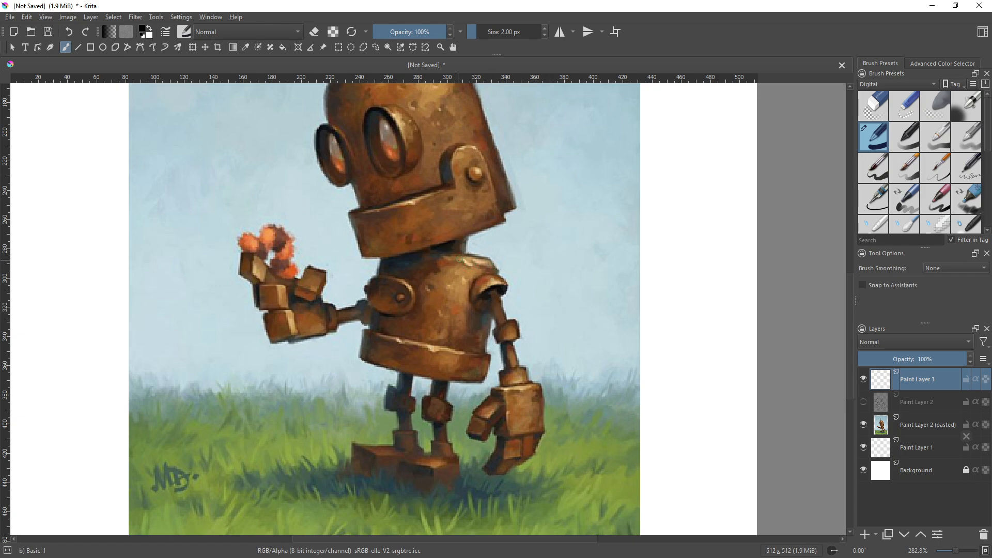
mouse_move(459, 257)
mouse_down()
mouse_move(468, 316)
mouse_move(454, 382)
mouse_move(432, 345)
mouse_move(362, 324)
mouse_up()
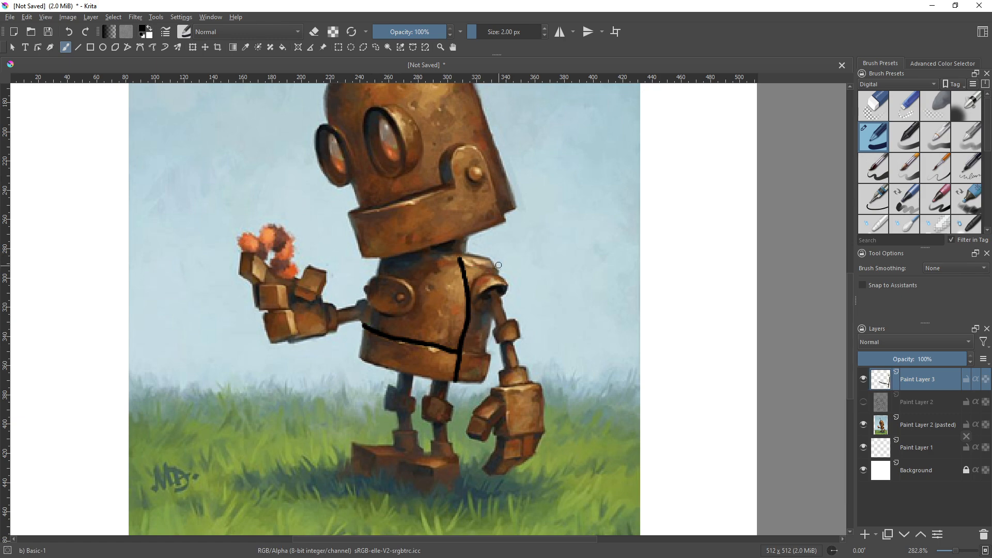
mouse_move(498, 266)
mouse_down()
mouse_move(484, 385)
mouse_move(365, 368)
mouse_move(355, 358)
mouse_move(365, 323)
mouse_up()
mouse_move(405, 250)
mouse_down()
mouse_move(386, 277)
mouse_move(371, 363)
mouse_up()
Switch to 3ds Max and bevel the torso cylinder's top polygon with a height of about 3.92 and an outline of -1.0.
key(alt+Tab)
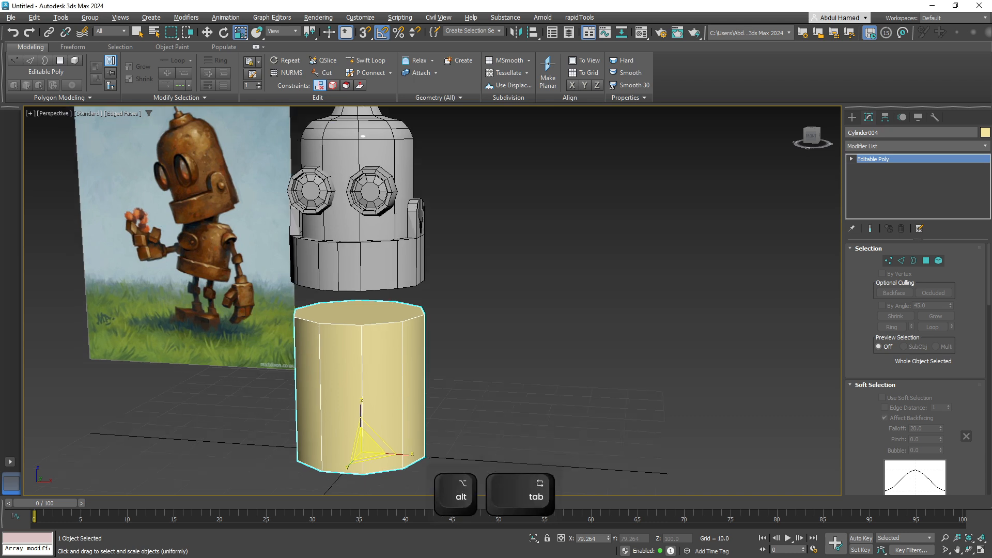
click(852, 160)
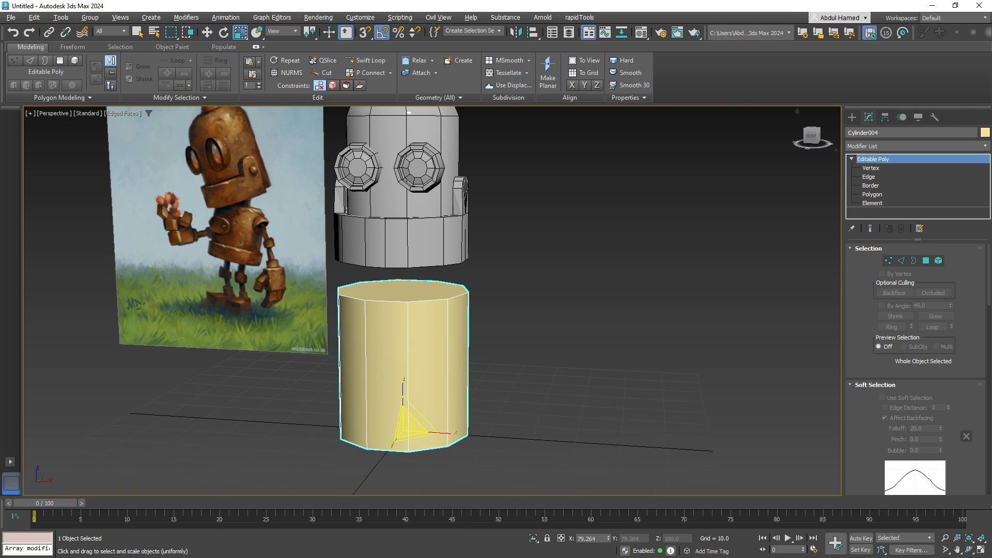
click(872, 194)
mouse_move(455, 359)
middle_down()
mouse_move(486, 352)
mouse_move(466, 350)
middle_up()
scroll(518, 344, up, 3)
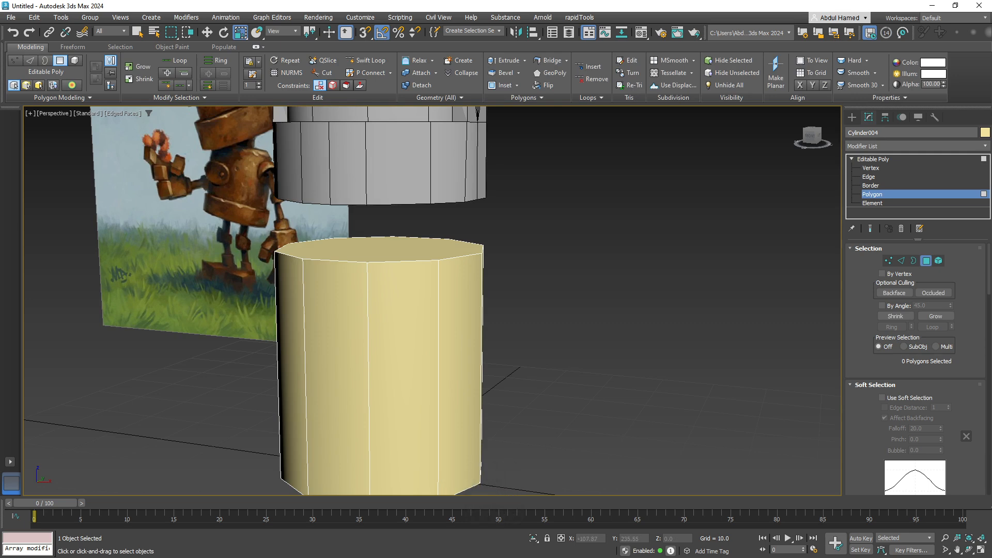
click(385, 248)
scroll(915, 361, down, 5)
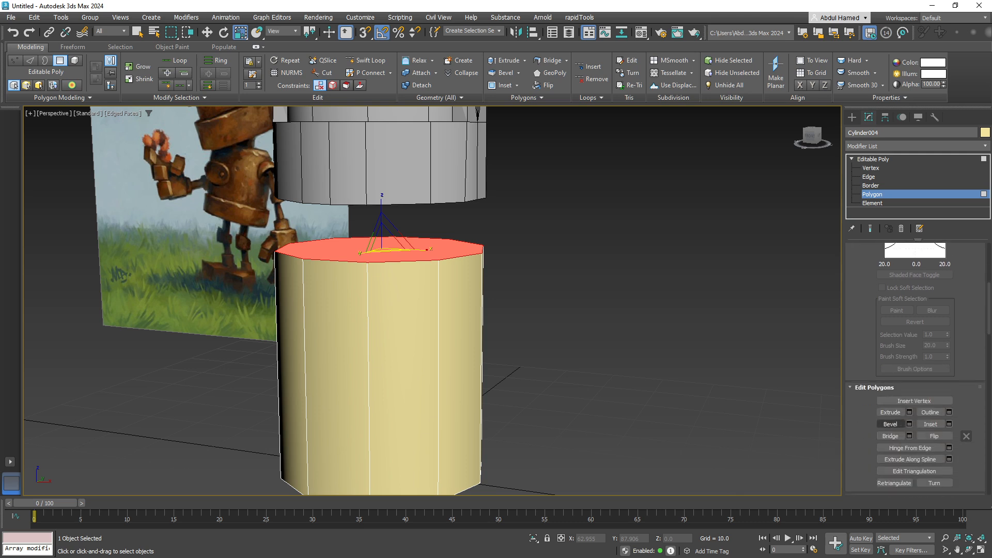
click(910, 424)
middle_drag(388, 252, 390, 300)
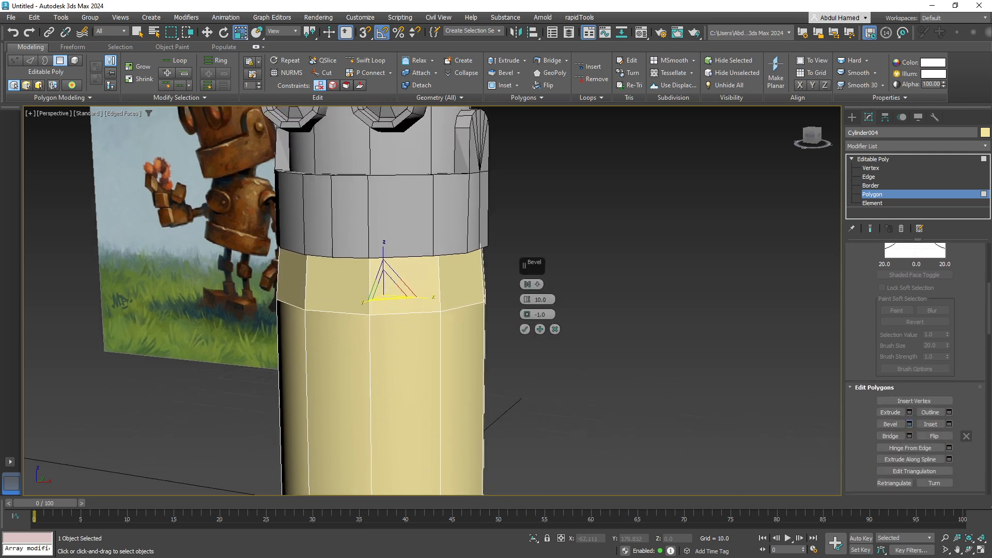
drag(527, 300, 527, 313)
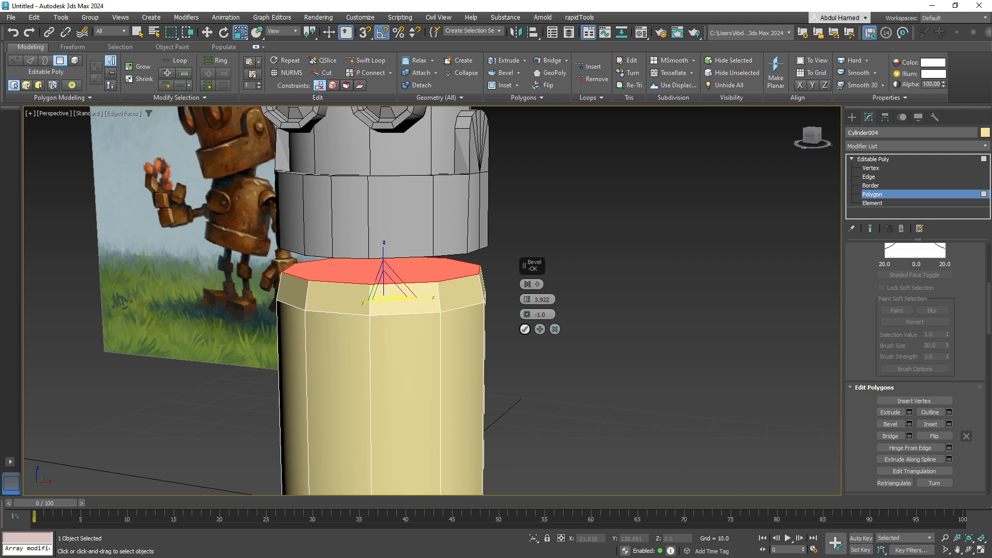
click(524, 330)
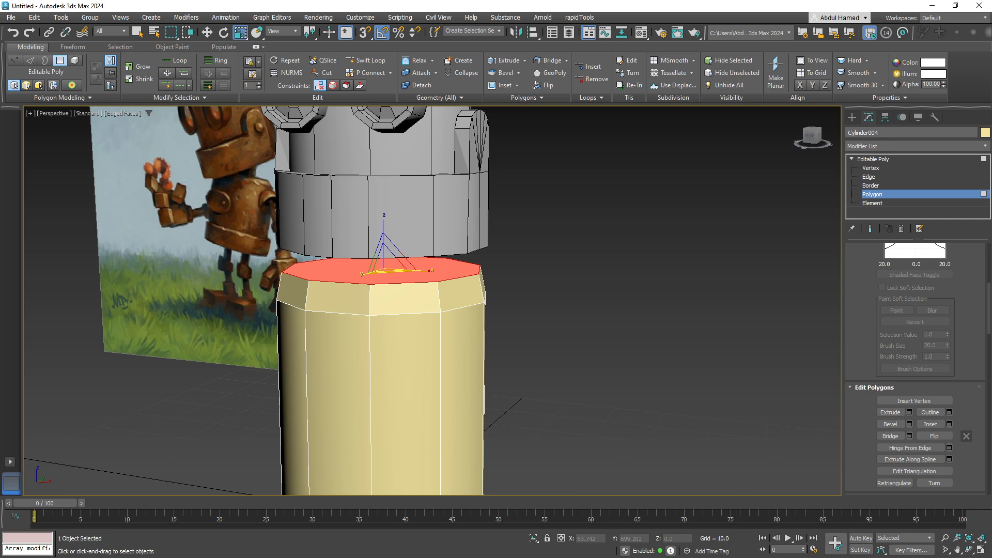
Select the full ring of bevelled polygons below the torso's top cap and lower it to about Z 32.65.
click(407, 297)
key(ctrl+a)
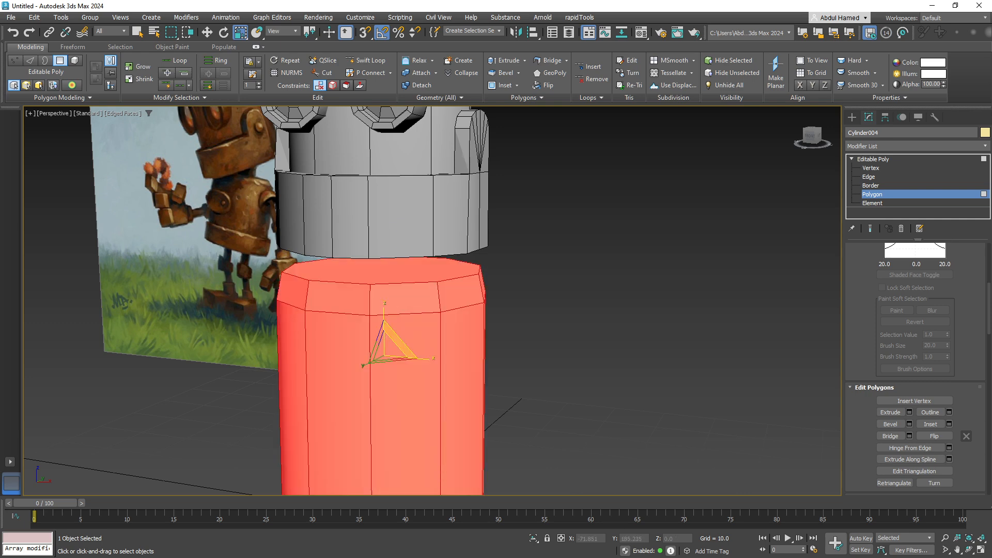
click(461, 294)
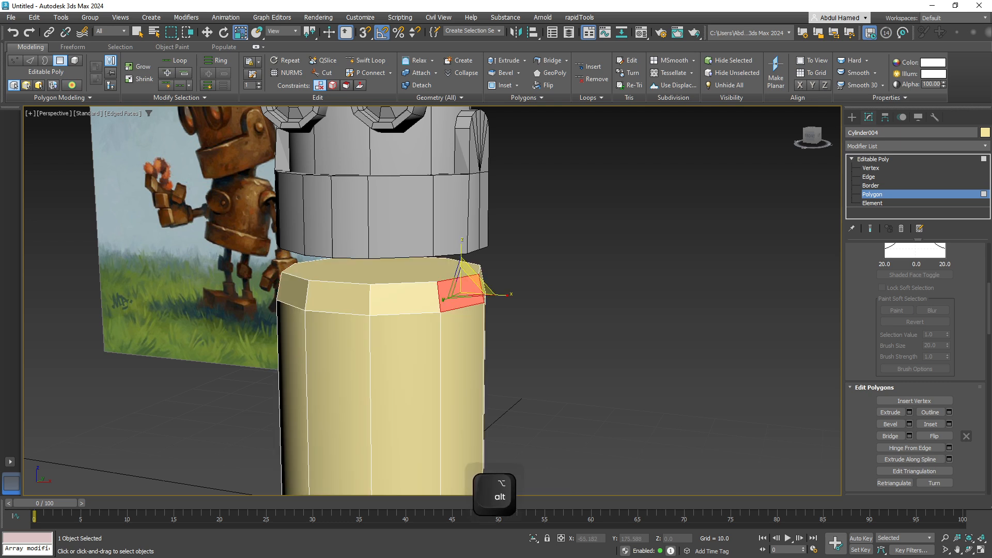
ctrl+double_click(407, 298)
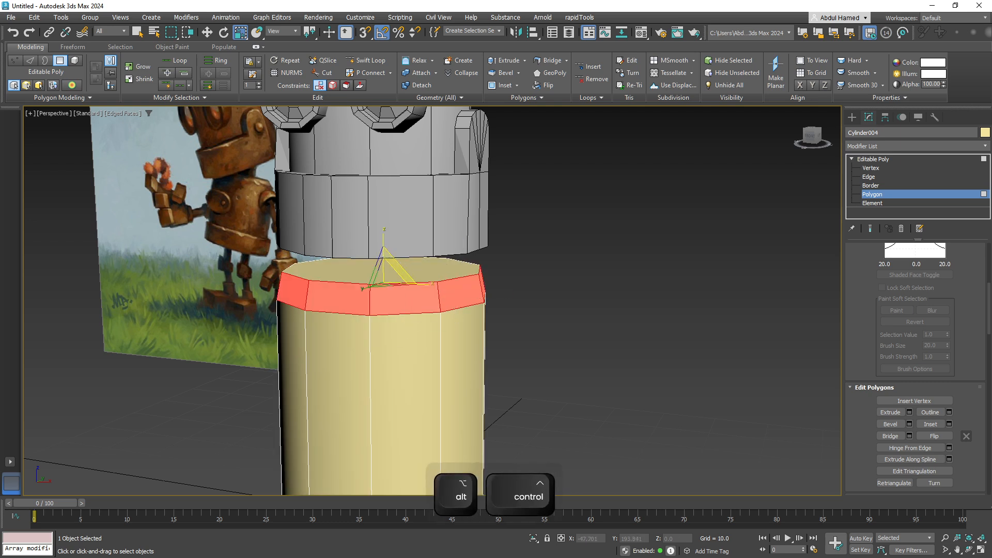
alt+double_click(407, 298)
ctrl+click(461, 292)
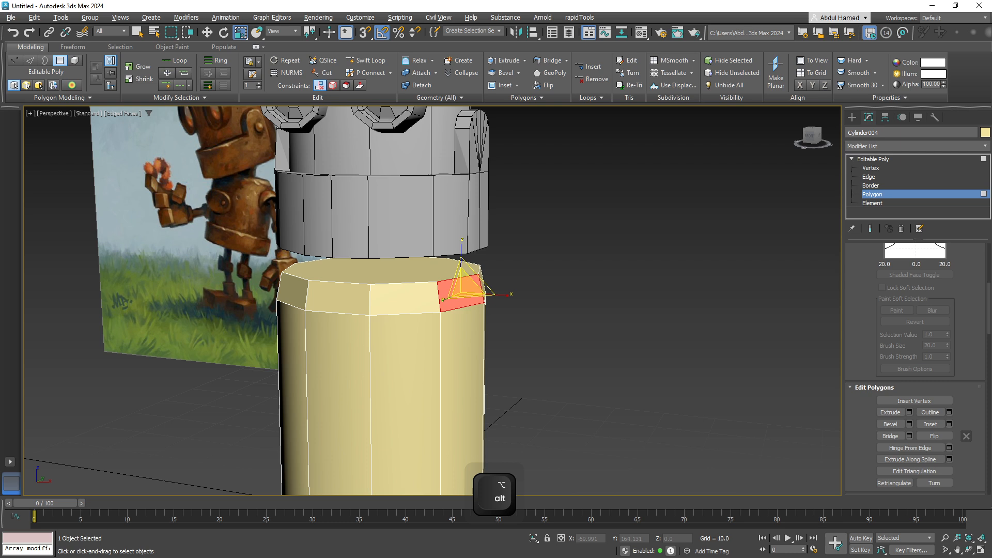
key(alt+l)
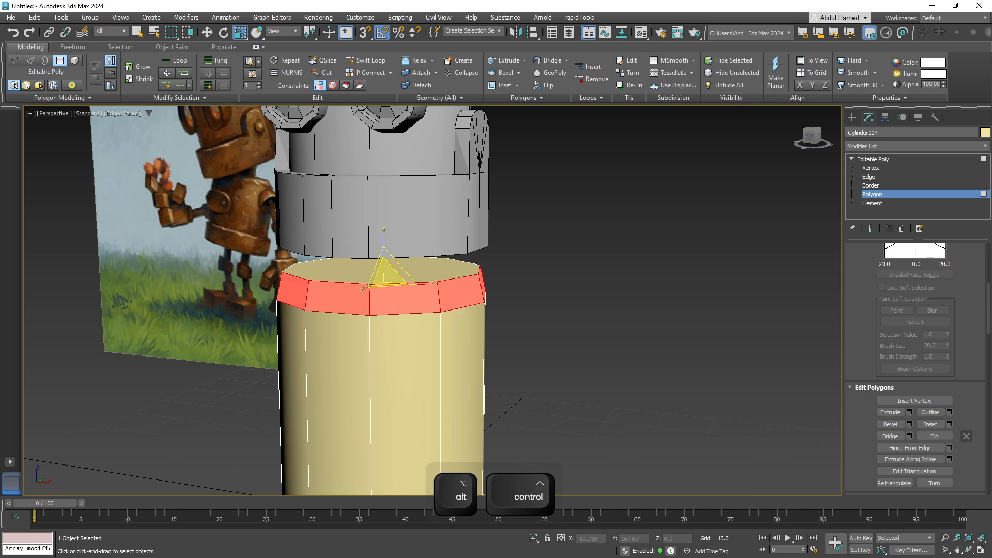
key(w)
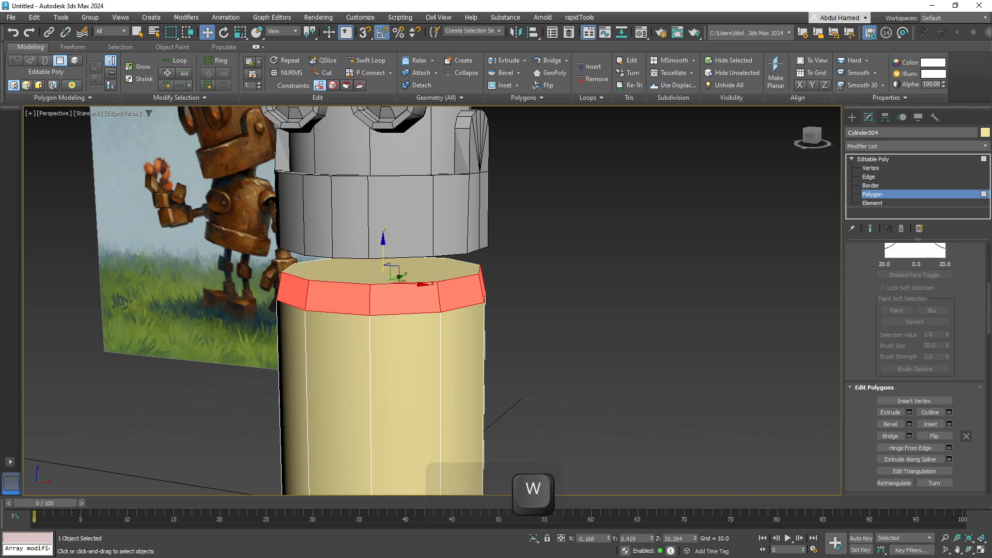
drag(383, 251, 383, 281)
Raise the torso's top cap polygon slightly and scale it inward to form sloped shoulders.
click(383, 301)
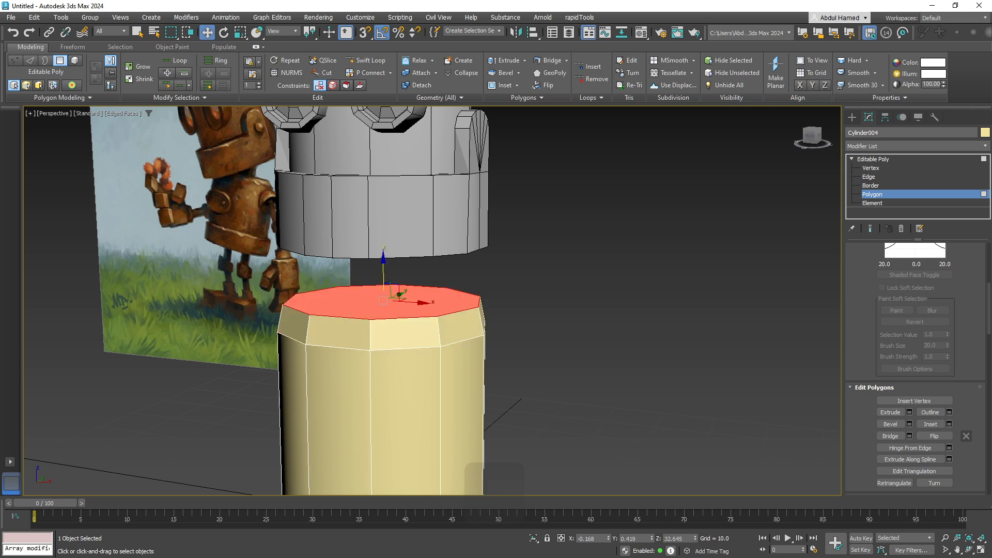
key(w)
drag(383, 274, 385, 297)
key(r)
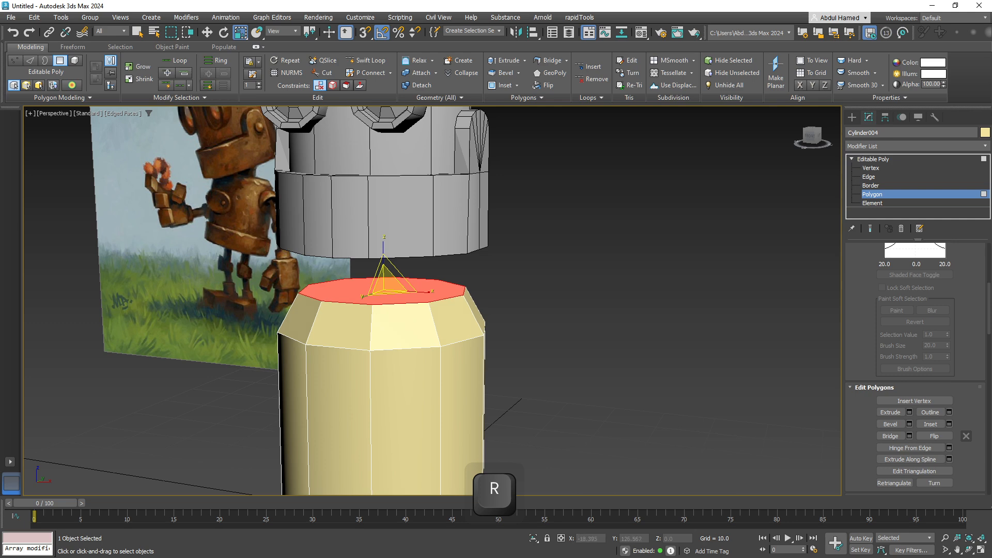
scroll(510, 204, down, 4)
alt+middle_drag(602, 310, 636, 310)
click(584, 310)
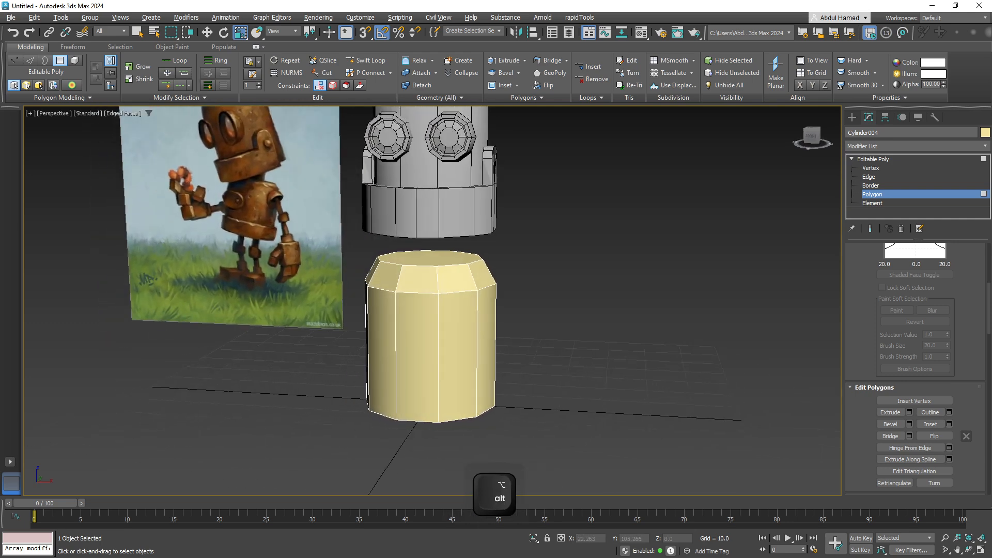
Add a horizontal edge loop near the torso's base with Swift Loop.
alt+middle_drag(561, 316, 547, 325)
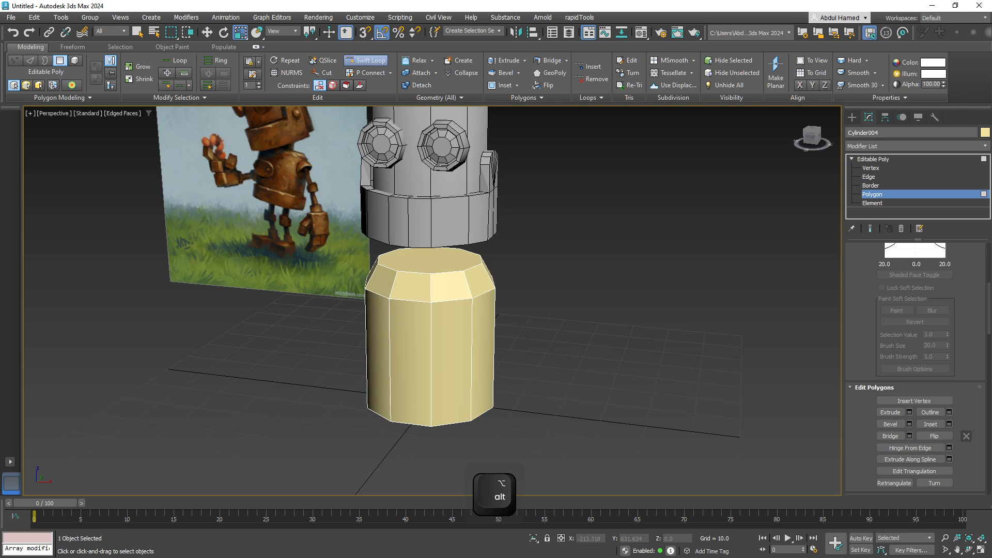
click(365, 60)
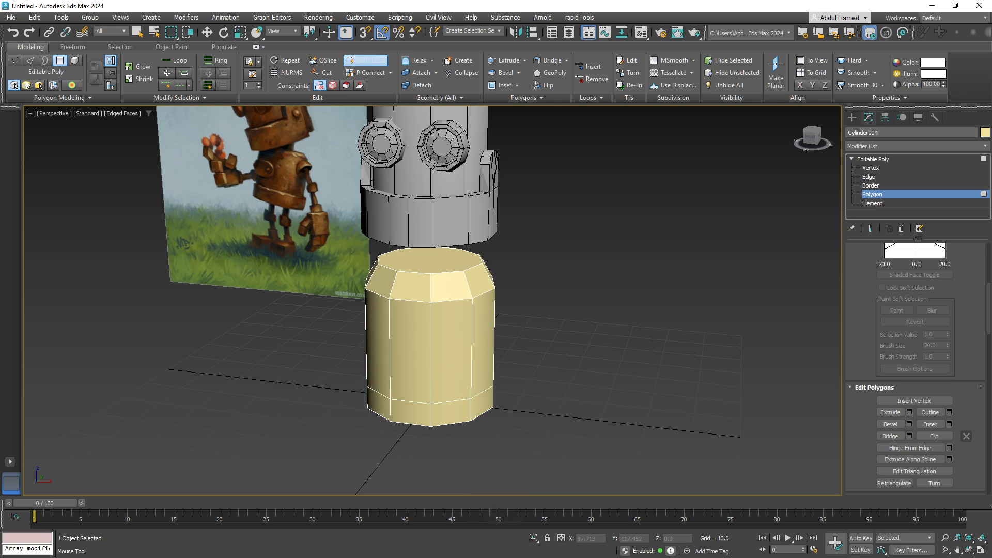
key(q)
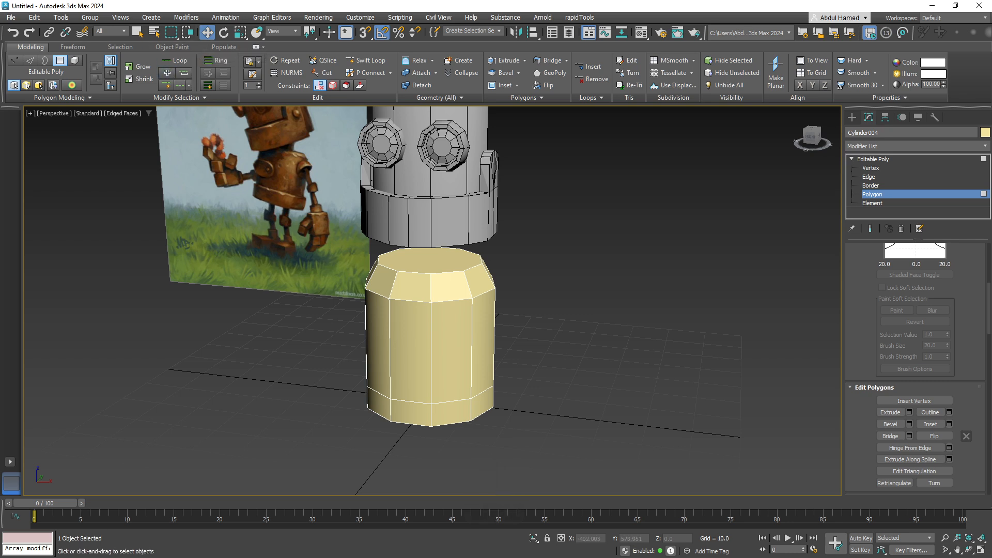
Extrude the ring of polygons at the torso's base outward by Local Normal, with a height of about 1.3 and bias 0.0.
click(451, 412)
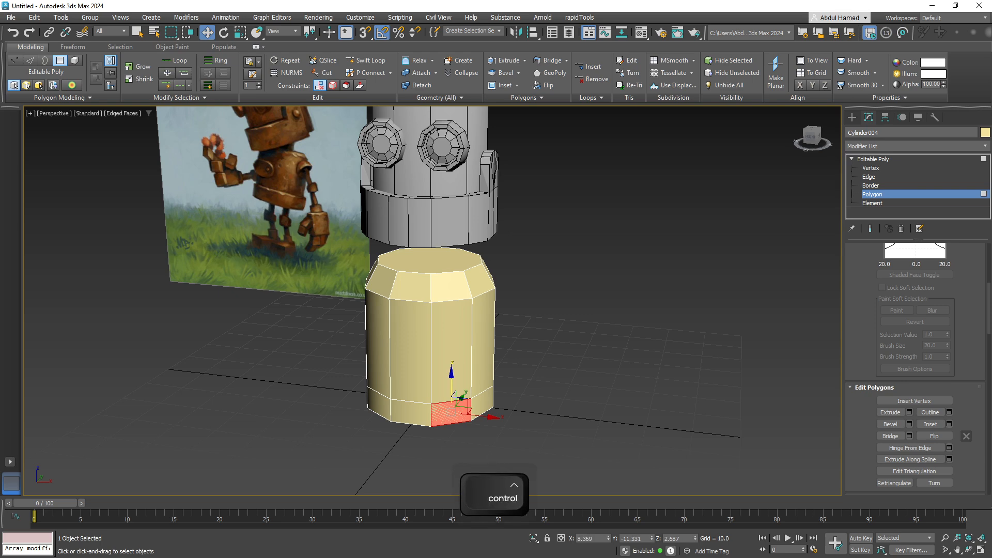
ctrl+double_click(411, 413)
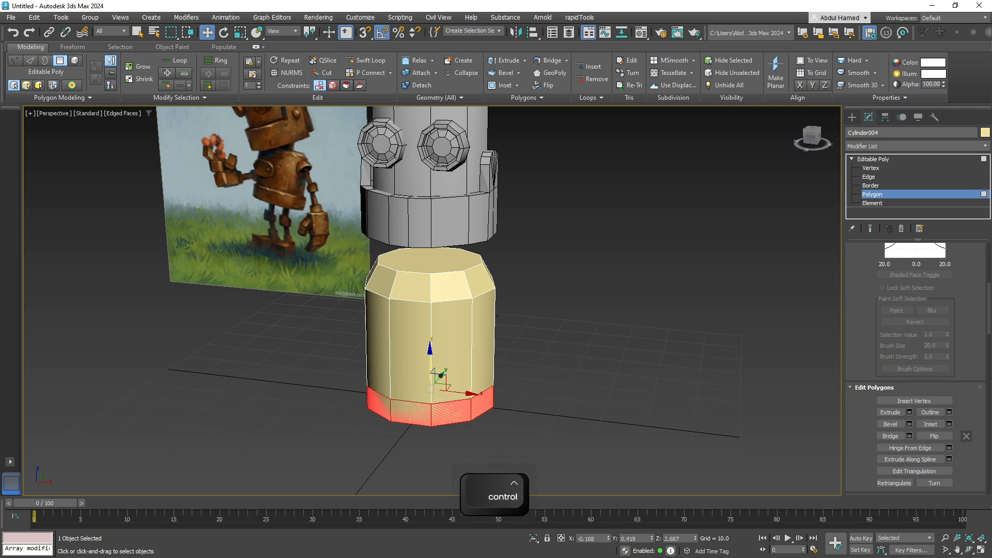
click(910, 412)
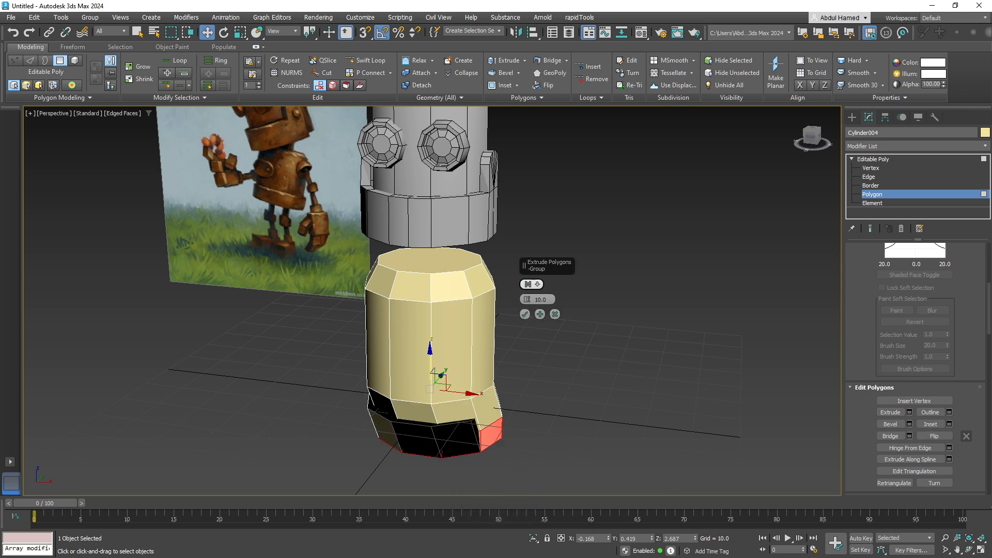
click(532, 283)
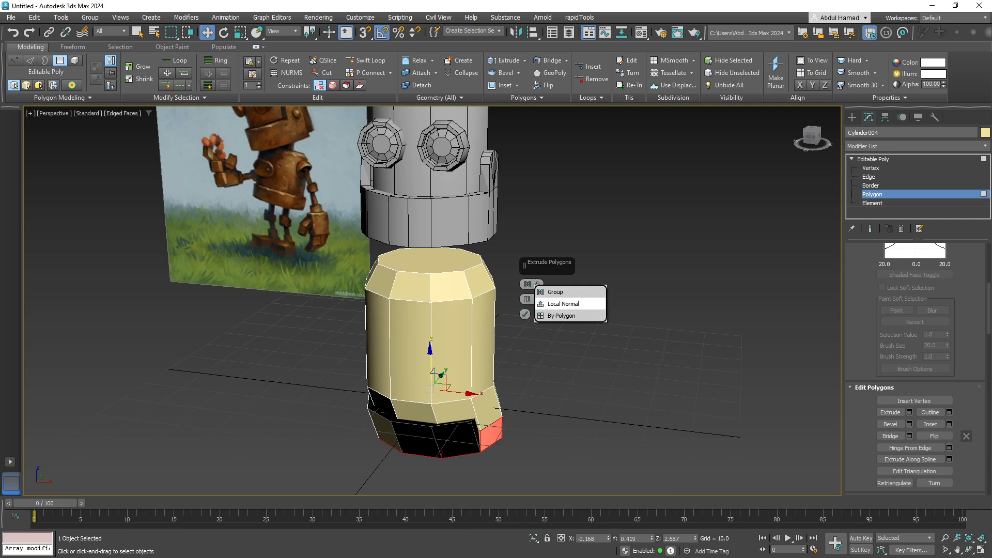
click(564, 304)
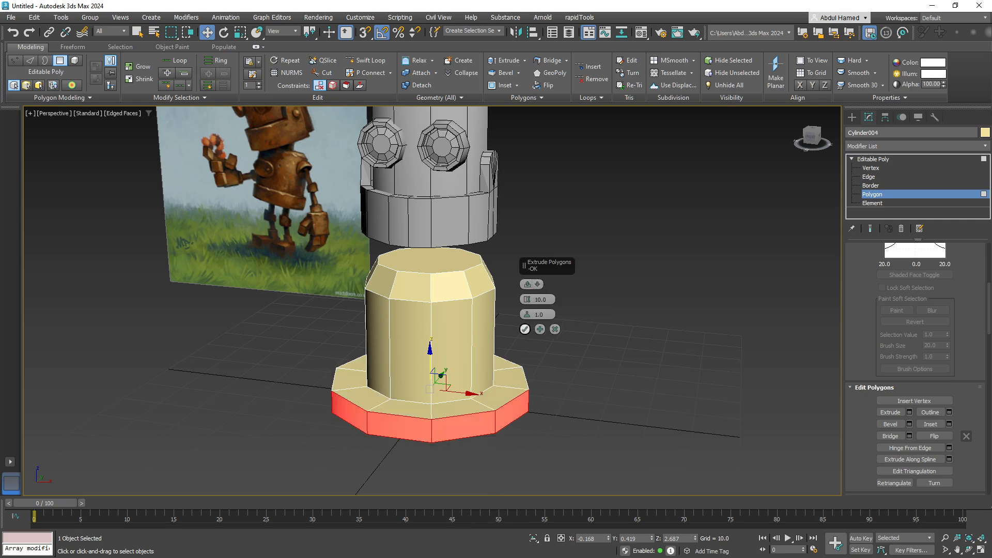
click(528, 317)
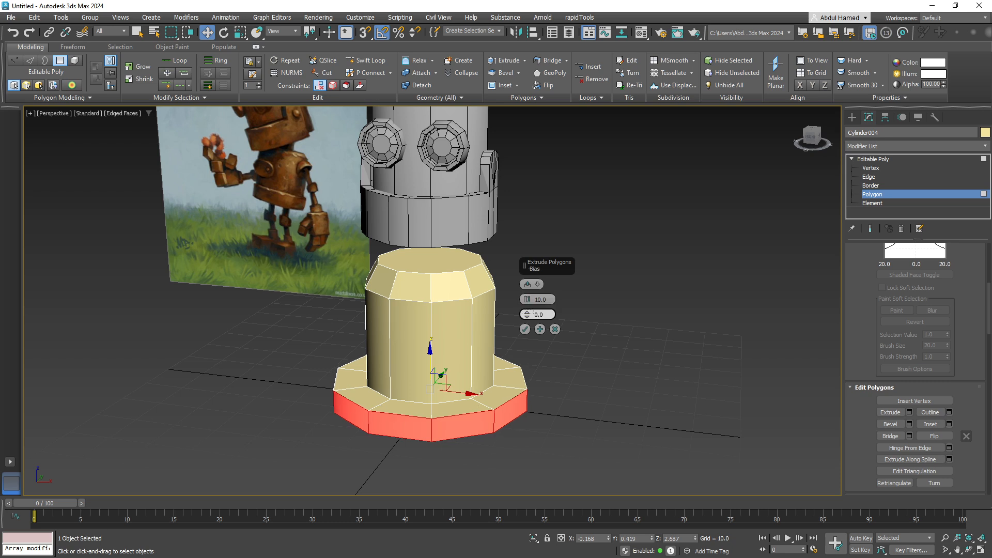
drag(527, 300, 527, 338)
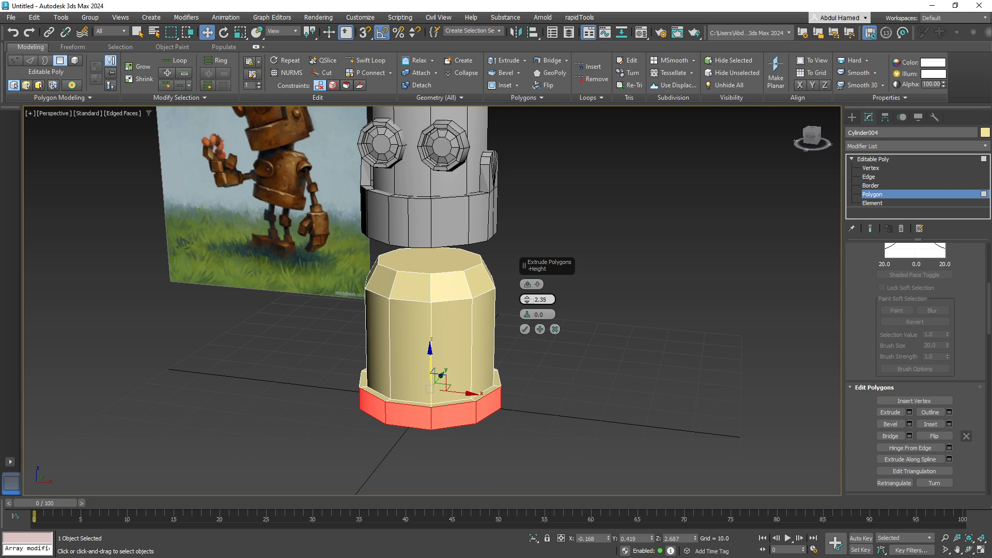
drag(527, 338, 527, 345)
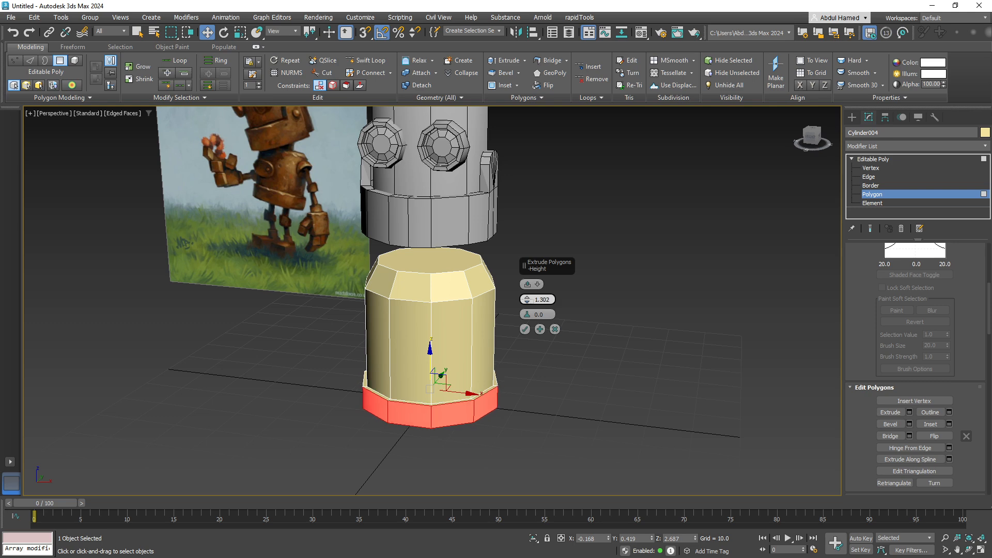
click(525, 329)
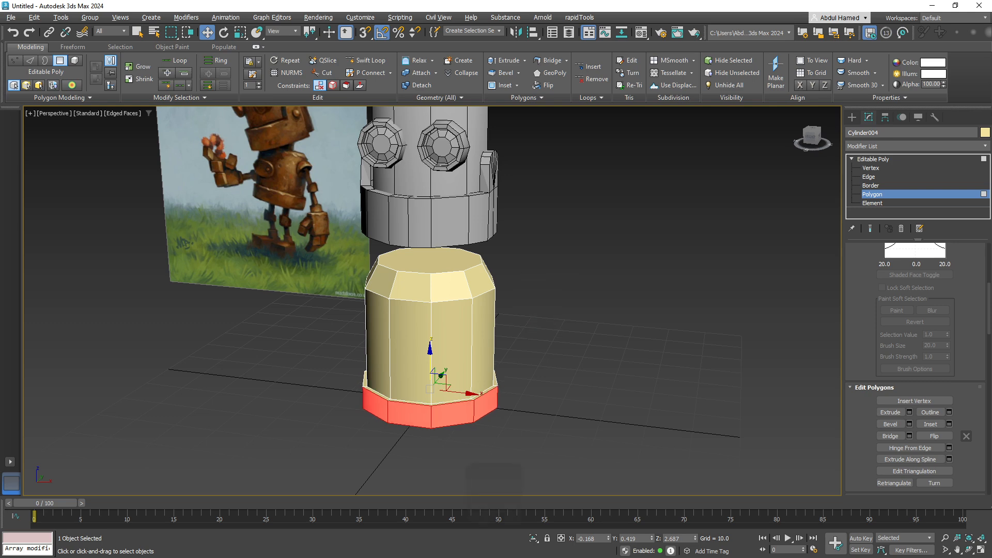
Make the torso see-through and raise all the vertices along the base band's upper edge to about Z 8.14.
alt+middle_drag(485, 432, 492, 394)
scroll(493, 394, up, 5)
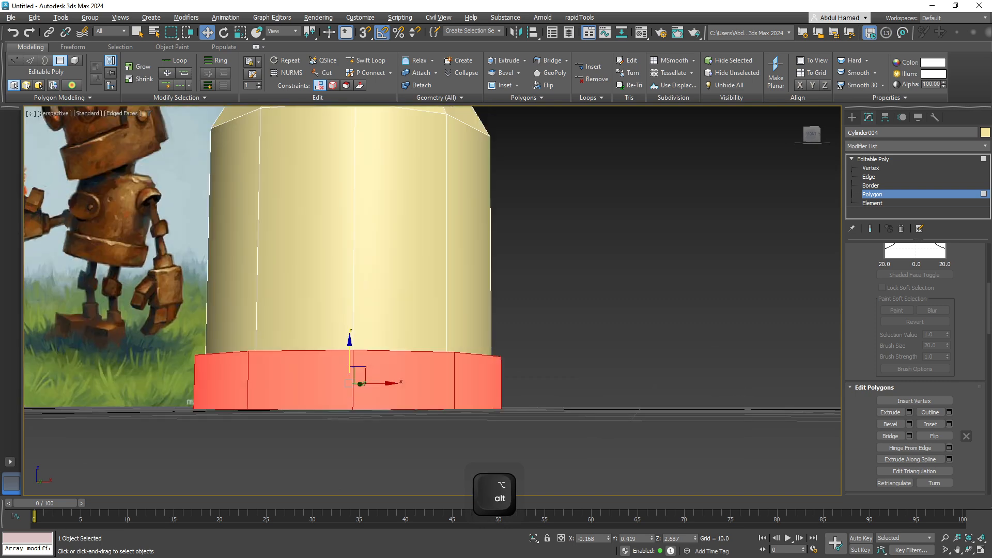
key(alt+x)
middle_drag(493, 394, 553, 415)
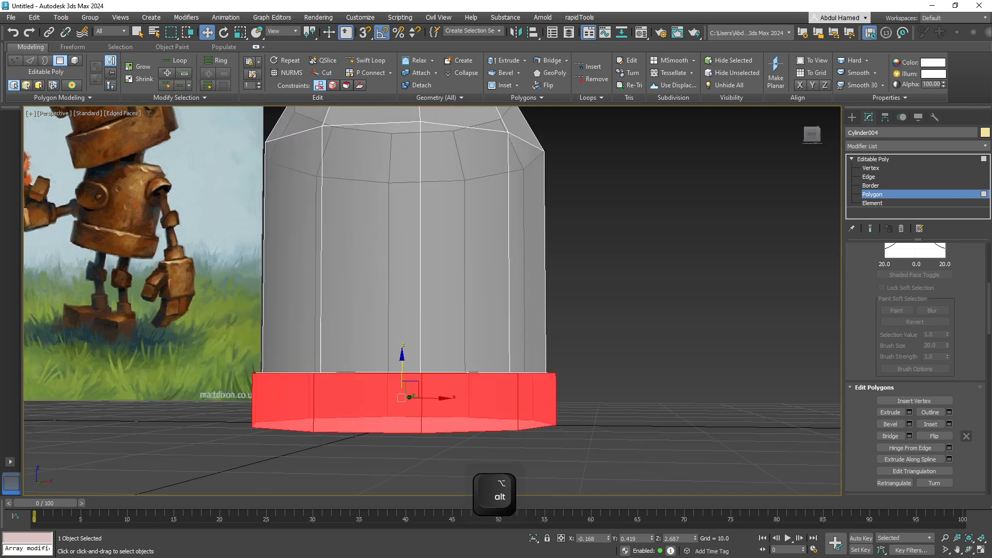
key(1)
drag(595, 327, 275, 378)
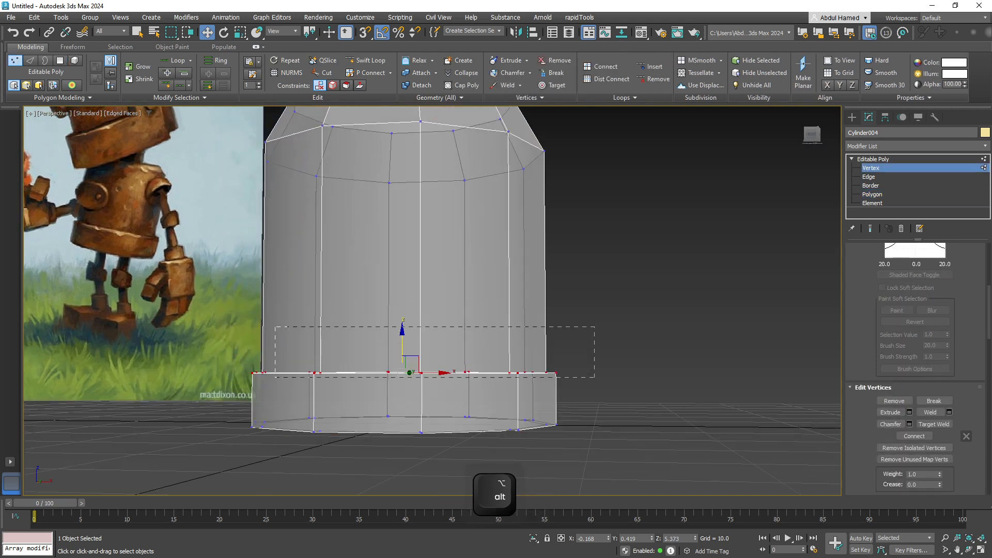
middle_drag(402, 357, 421, 372)
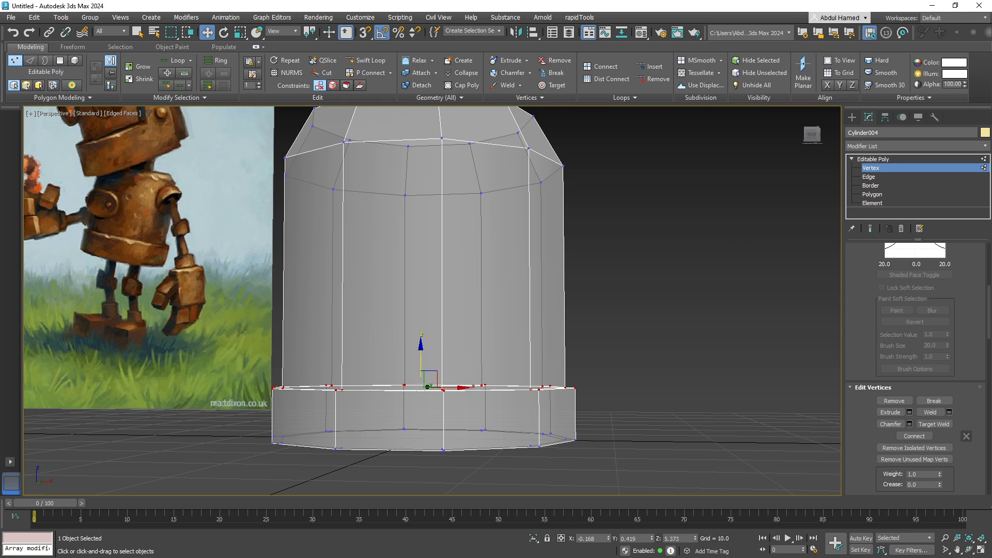
drag(422, 365, 421, 338)
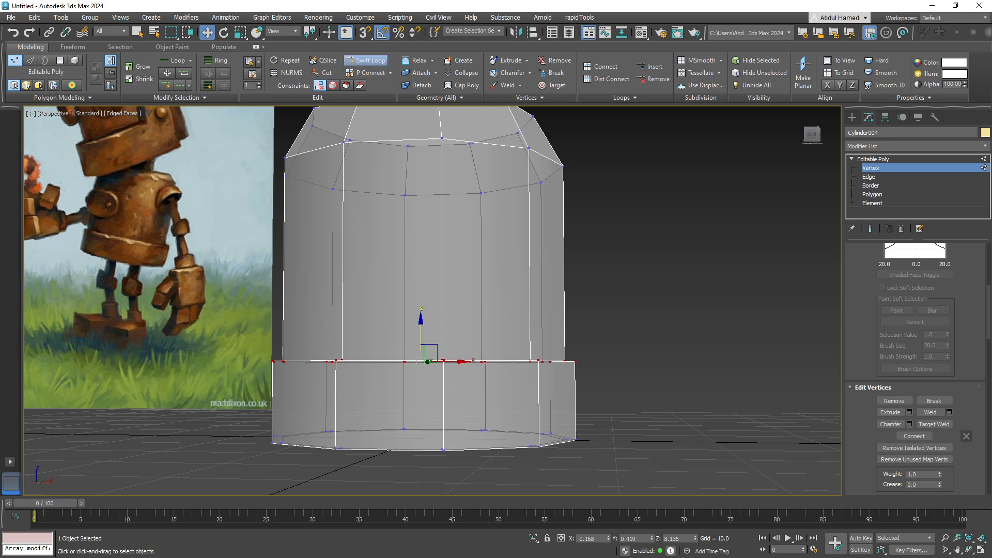
Add a horizontal edge loop around the middle of the torso's base band with Swift Loop.
click(365, 60)
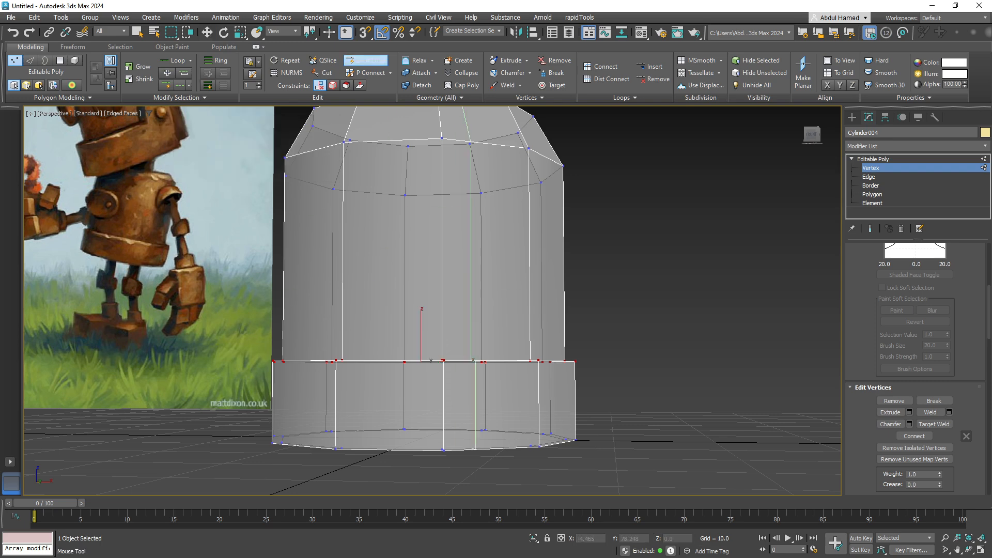
key(shift)
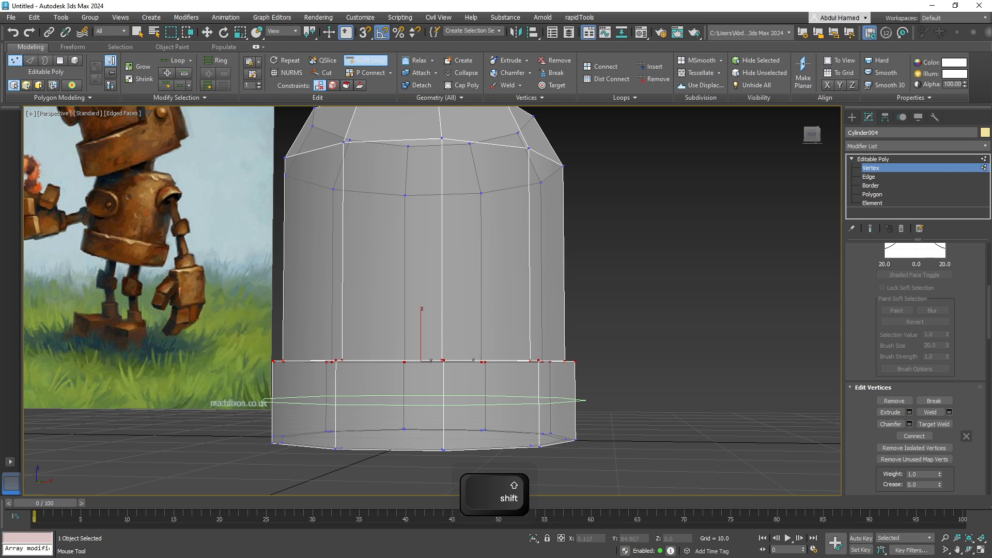
shift+click(444, 406)
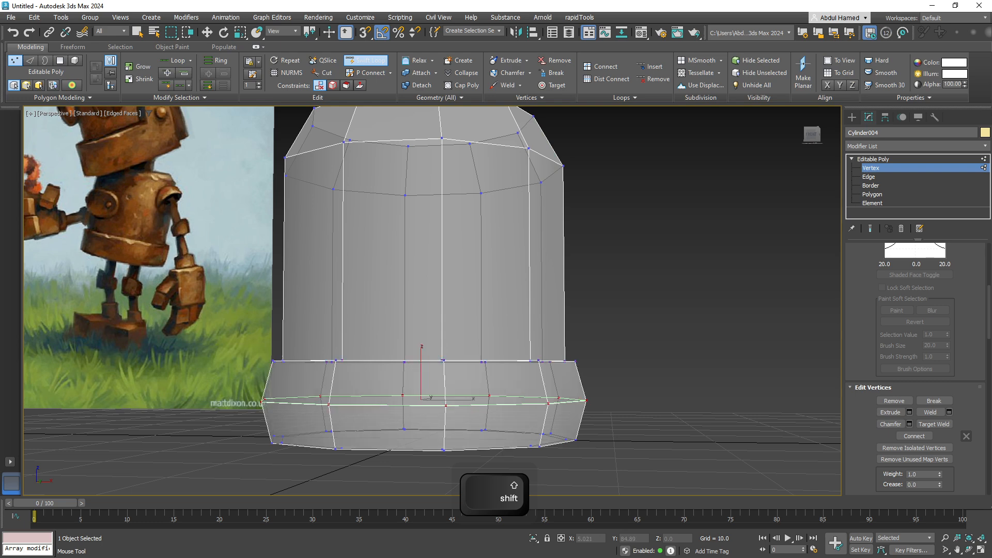
key(w)
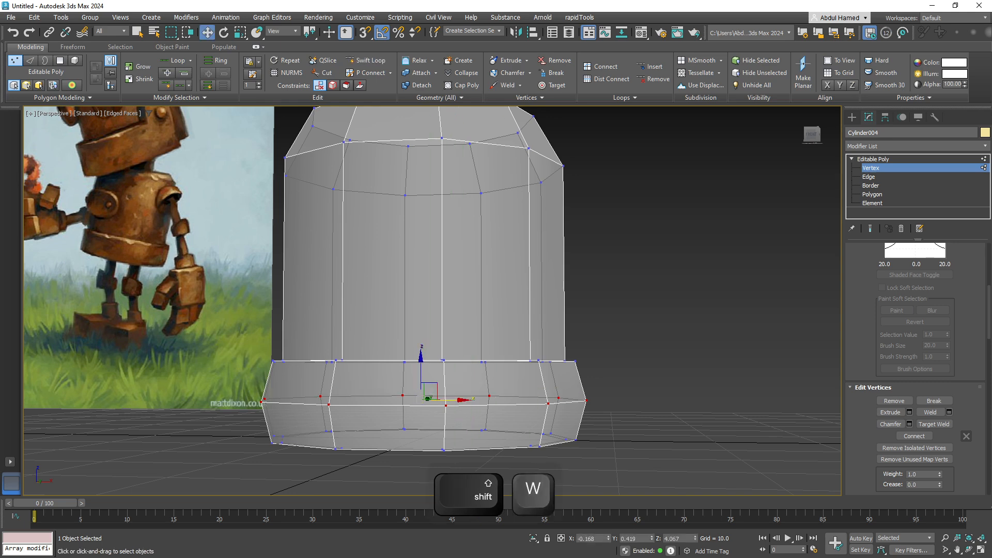
Scale the base band's middle edge loop inward horizontally until it is flush with the band's wall.
alt+middle_drag(421, 375, 412, 395)
key(r)
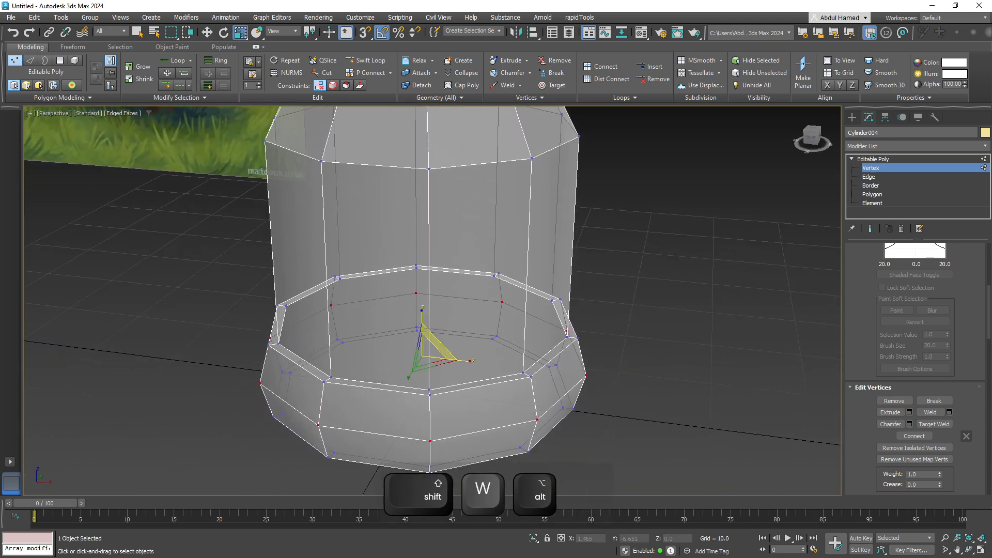
drag(435, 364, 435, 370)
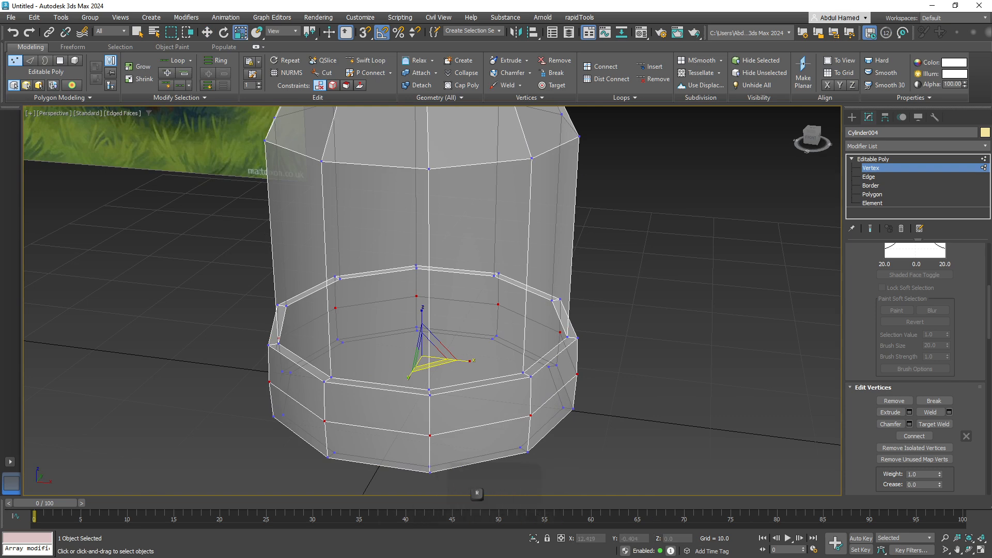
alt+middle_drag(530, 436, 533, 388)
middle_drag(534, 388, 593, 437)
scroll(579, 406, down, 3)
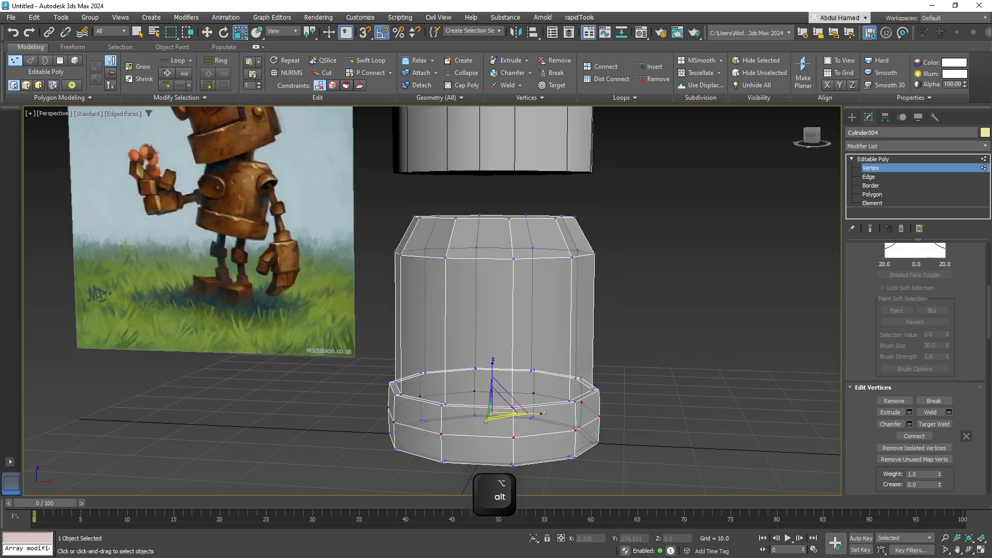
Start a chamfer on the edge loop where the torso's shoulders meet its body, with an edge chamfer amount of about 3.249.
key(q)
key(2)
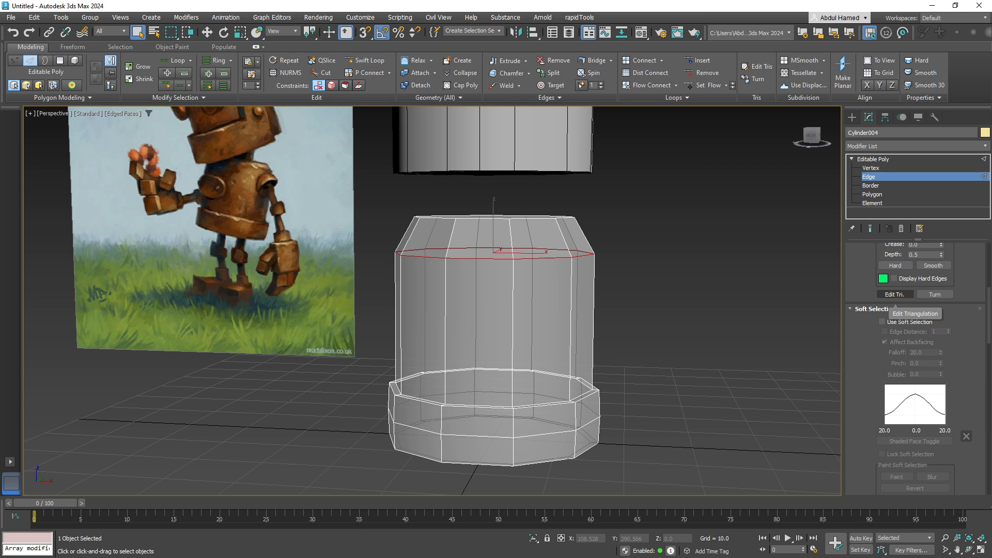
scroll(897, 304, up, 5)
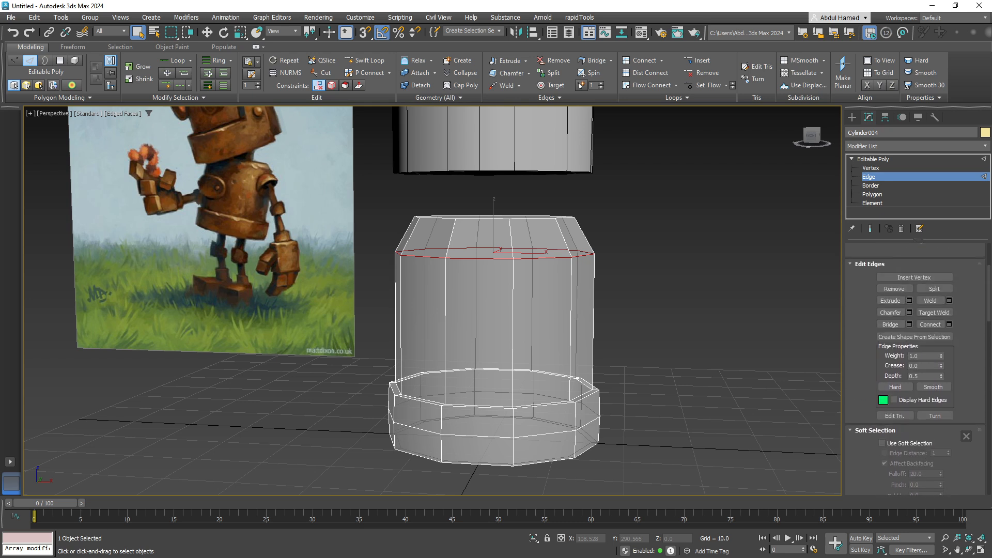
click(910, 318)
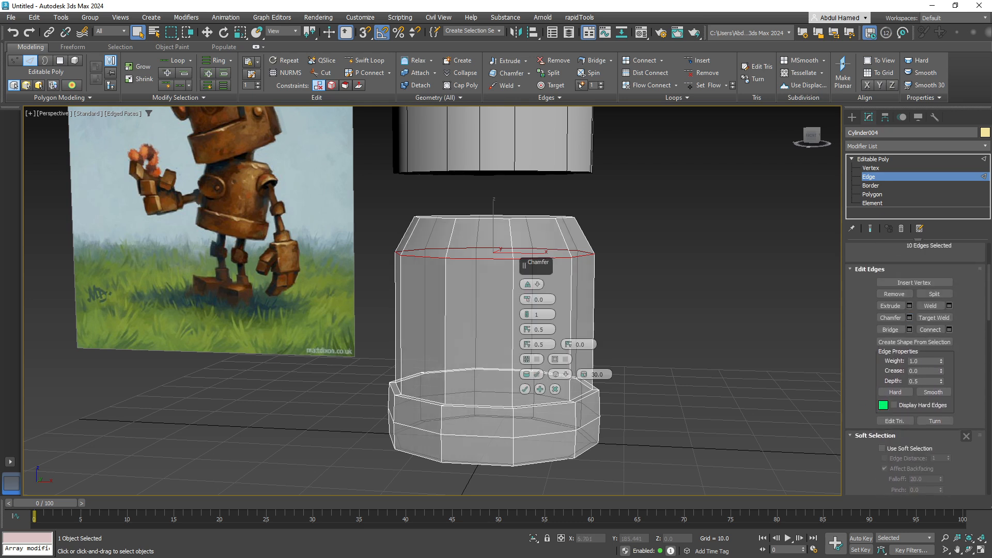
right_click(527, 300)
drag(527, 299, 527, 282)
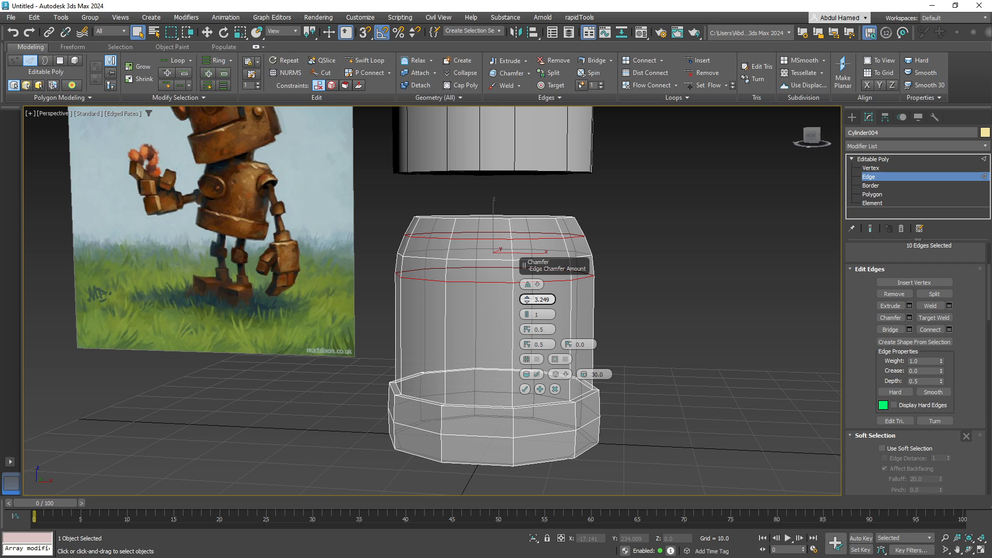
click(527, 312)
click(528, 312)
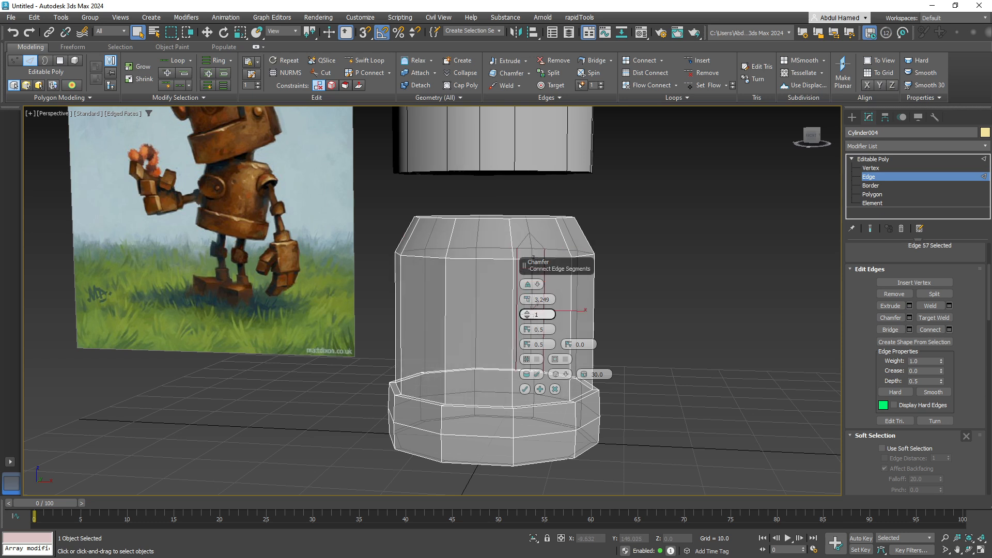
click(527, 316)
drag(527, 299, 527, 287)
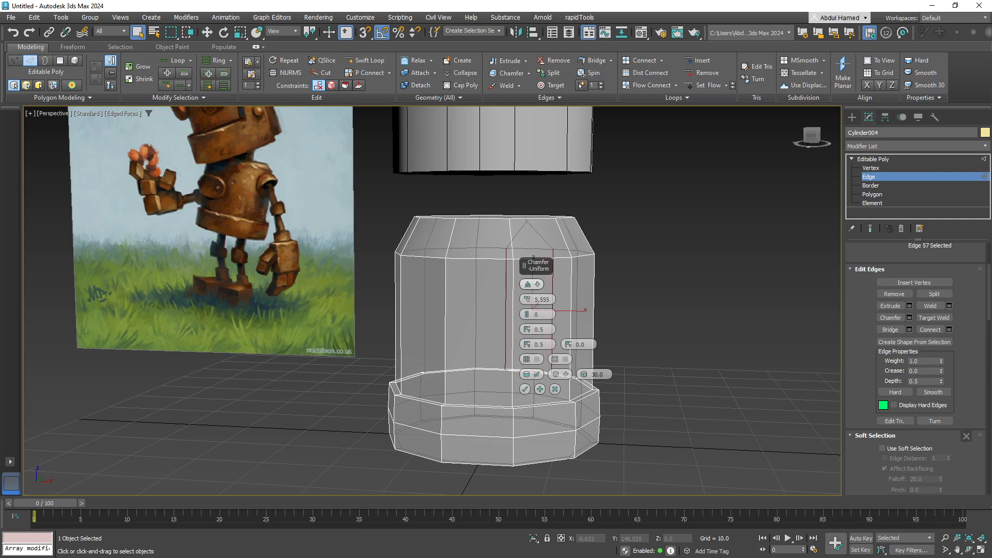
key(ctrl+z)
key(ctrl+z)
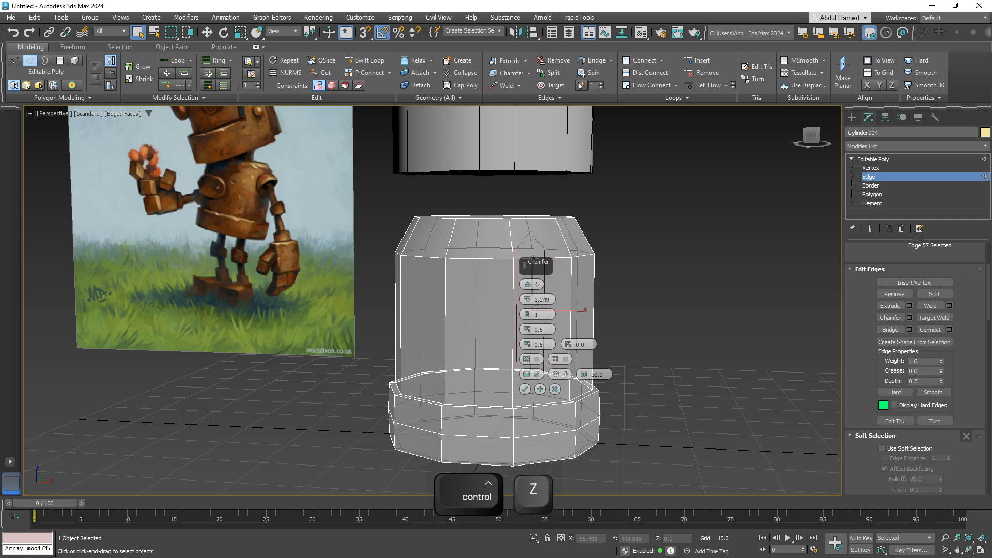
key(ctrl+z)
key(ctrl+z)
key(ctrl+z)
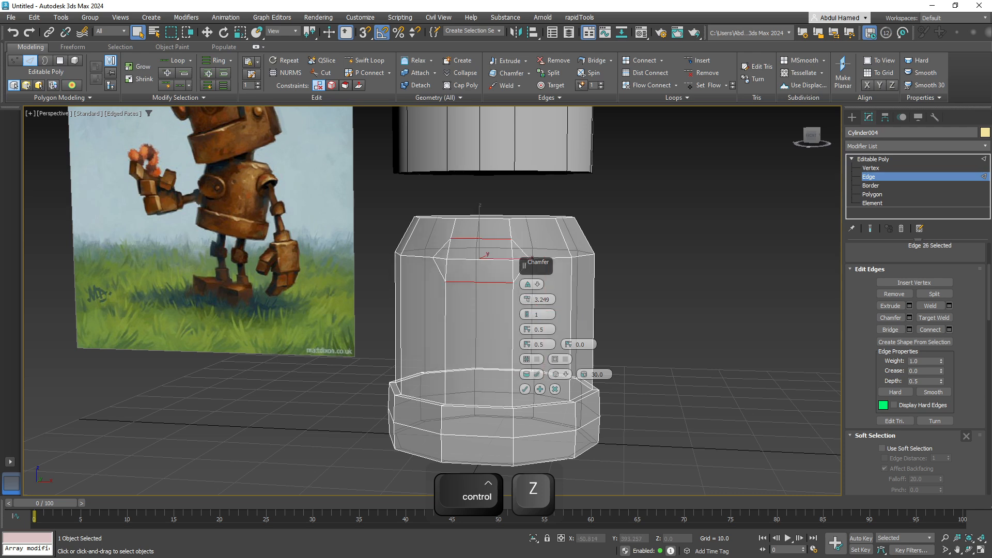
key(ctrl+z)
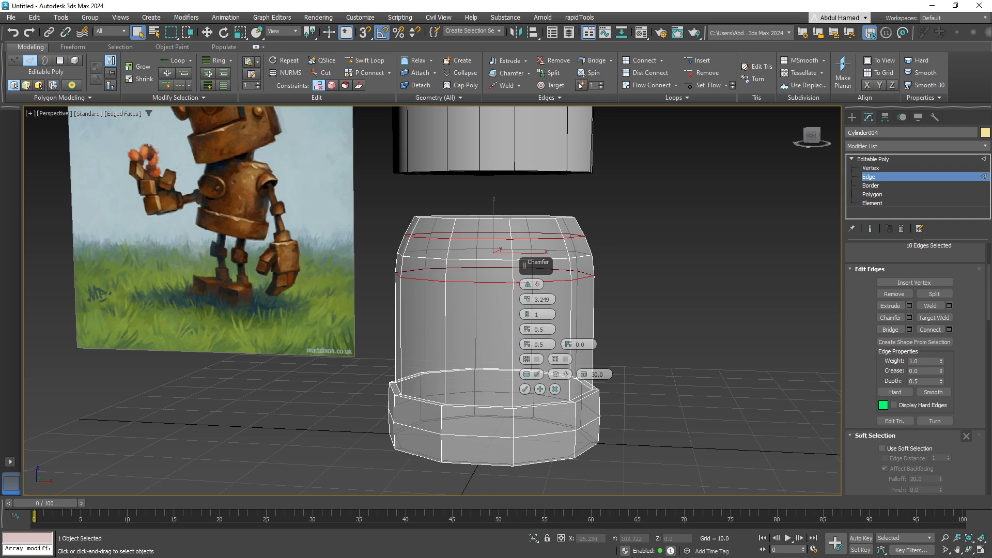
key(ctrl+z)
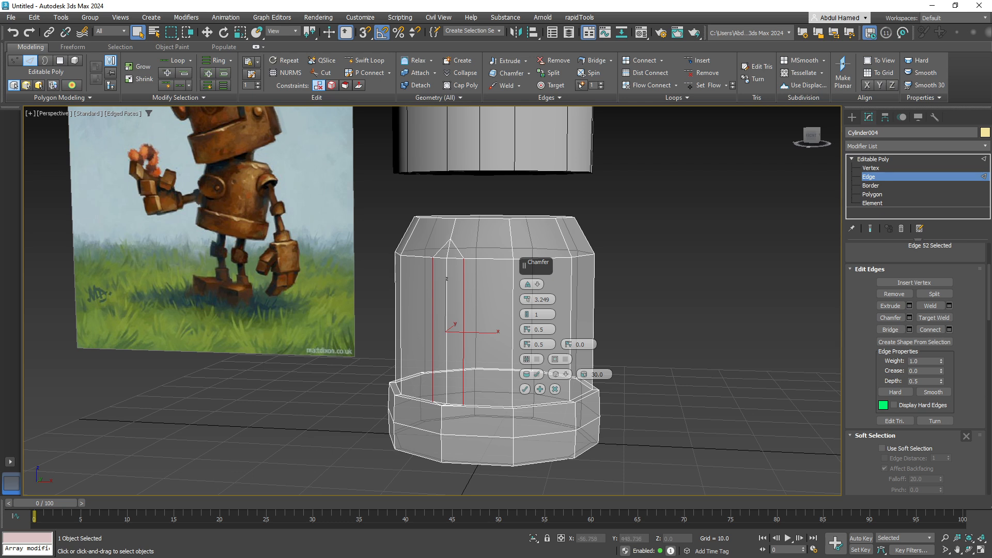
key(ctrl+y)
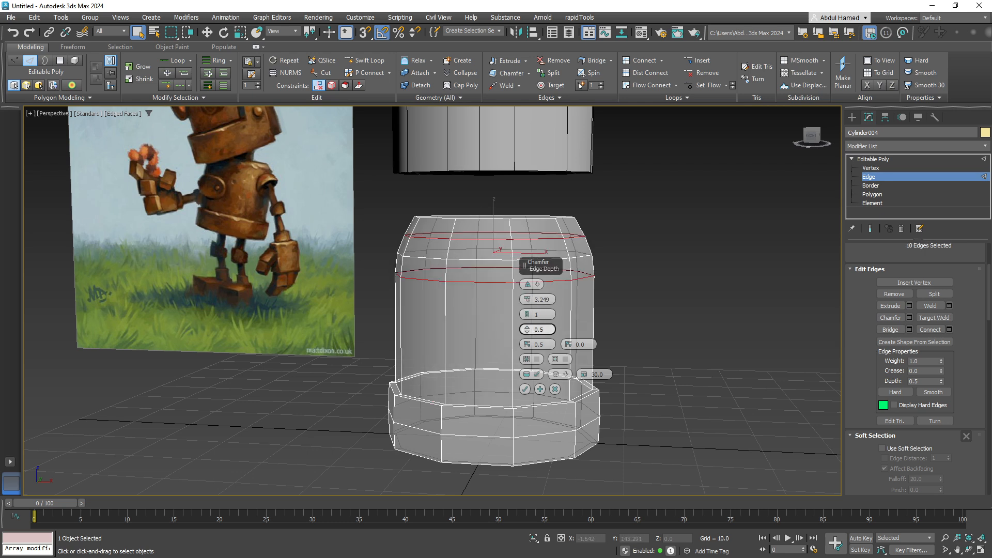
Apply the shoulder chamfer with 1 connect edge segment, and clear the edge selection.
click(527, 317)
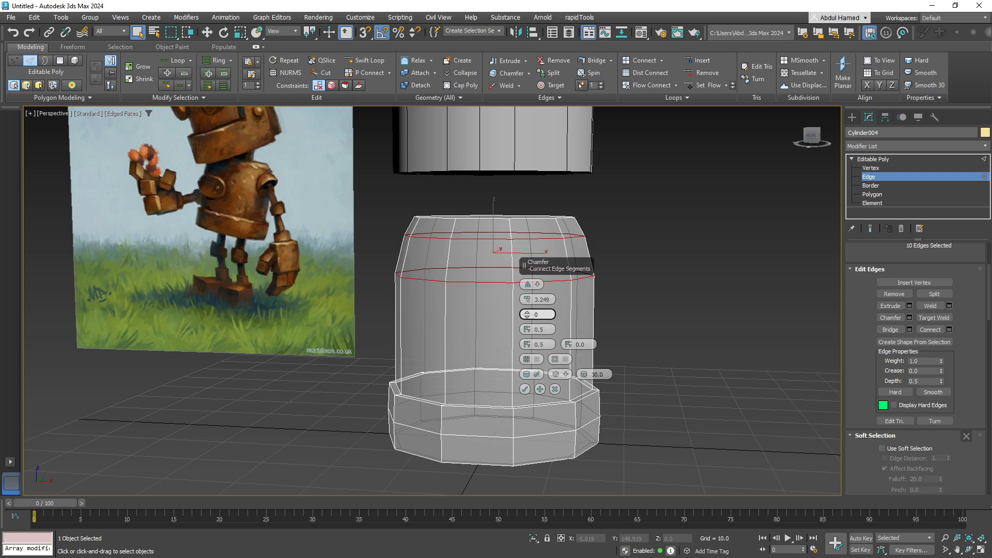
click(527, 312)
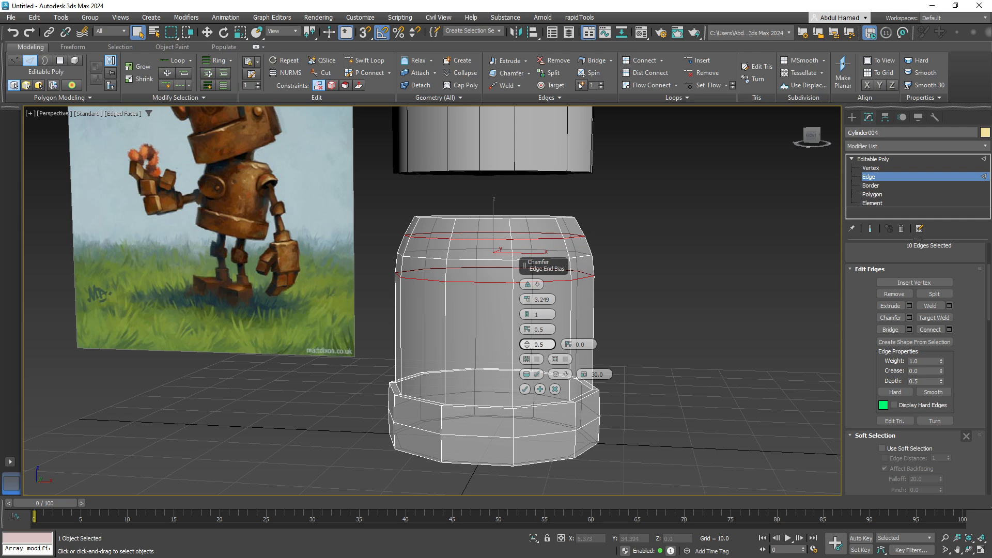
click(525, 389)
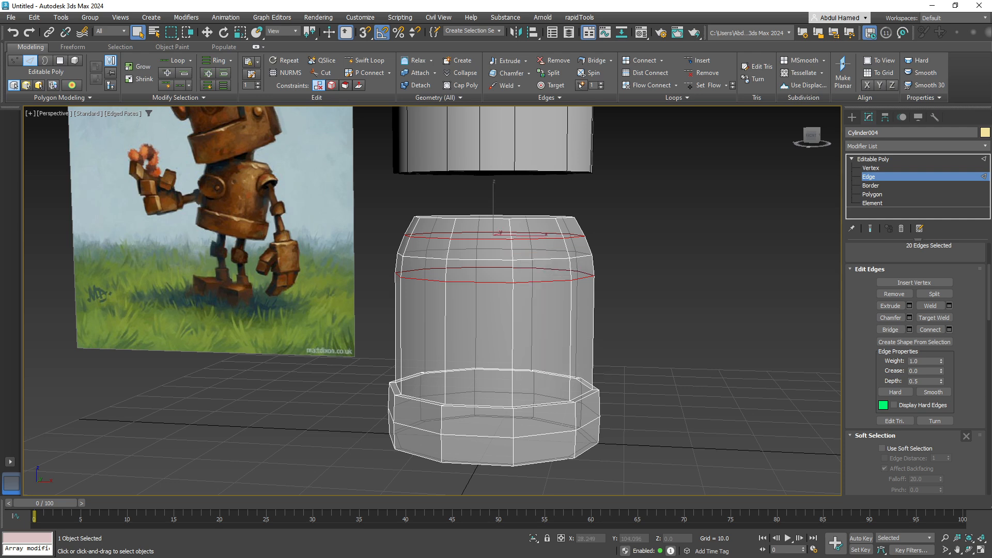
click(652, 348)
Select all the vertices of the torso's shoulders and move them down by about 2.9 units to shorten the torso.
middle_drag(652, 347, 614, 341)
scroll(635, 377, down, 3)
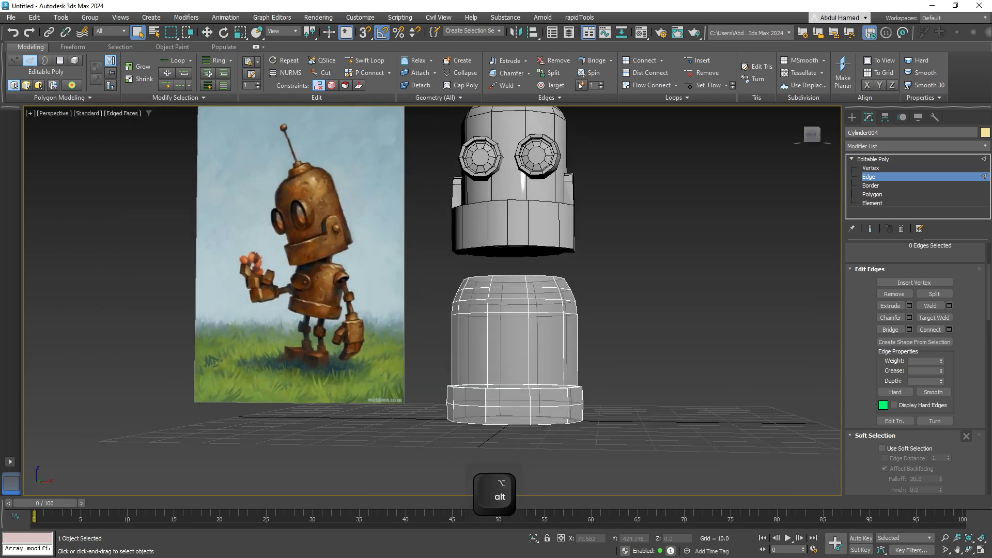
key(1)
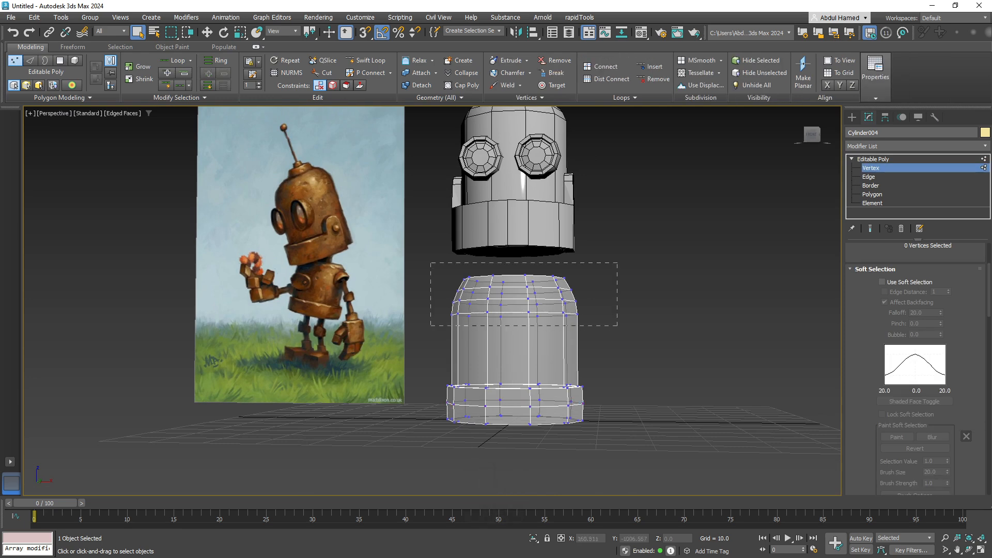
drag(427, 263, 617, 331)
key(w)
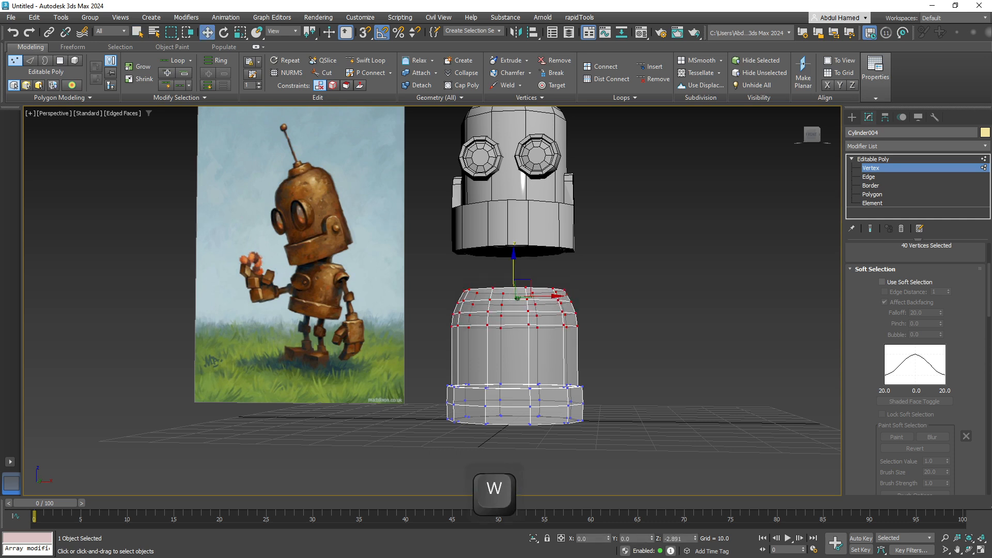
drag(513, 269, 513, 280)
Leave vertex editing and turn off the torso's see-through display.
click(873, 159)
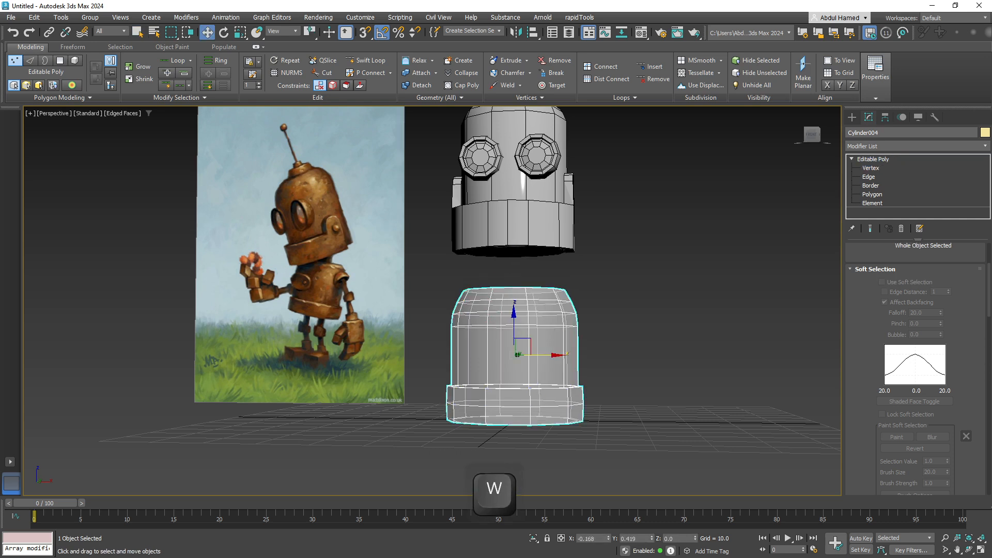
right_click(867, 159)
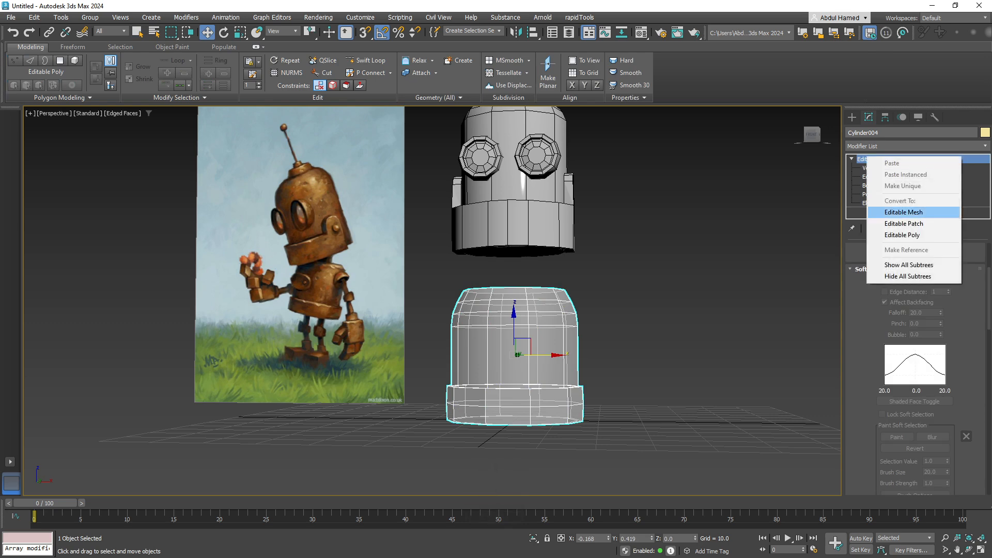
click(713, 310)
click(533, 345)
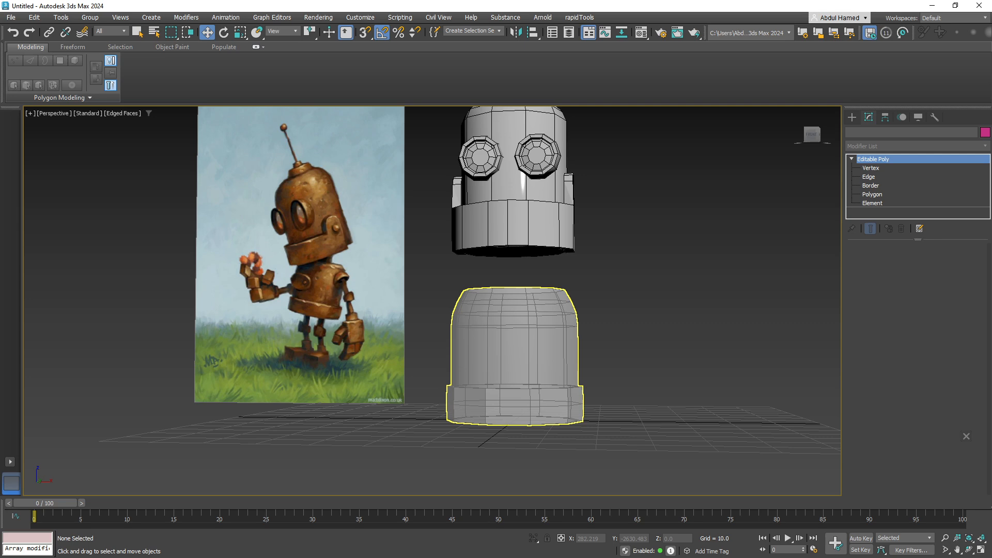
key(alt+x)
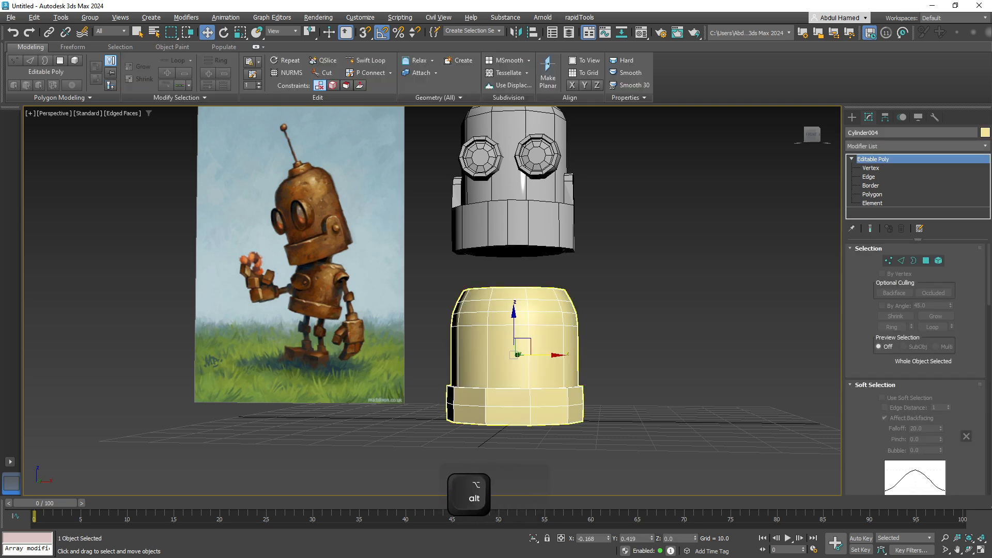
Deselect the torso and turn off Edged Faces to inspect its shading around the shoulders and base band.
alt+middle_drag(548, 336, 528, 359)
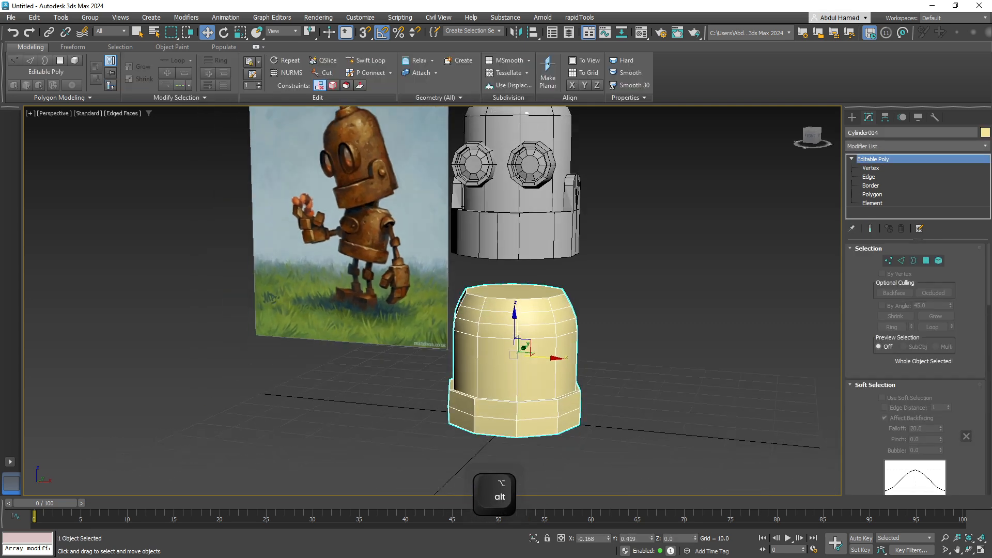
click(602, 396)
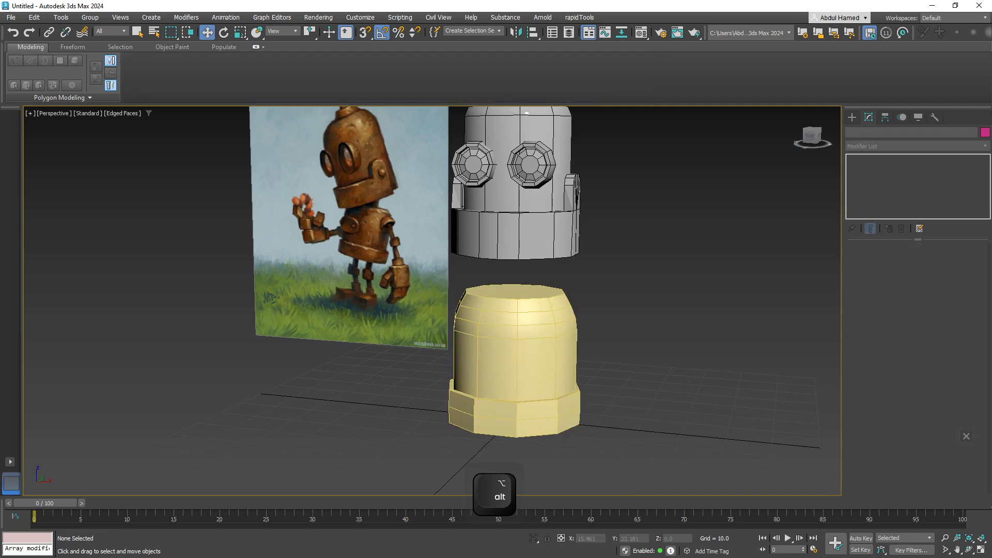
key(F4)
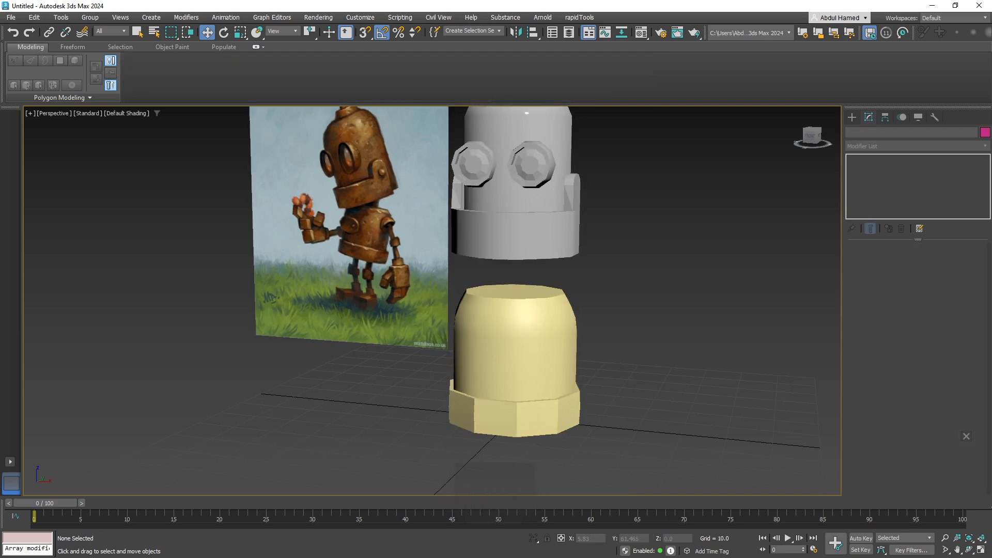
middle_drag(536, 415, 530, 383)
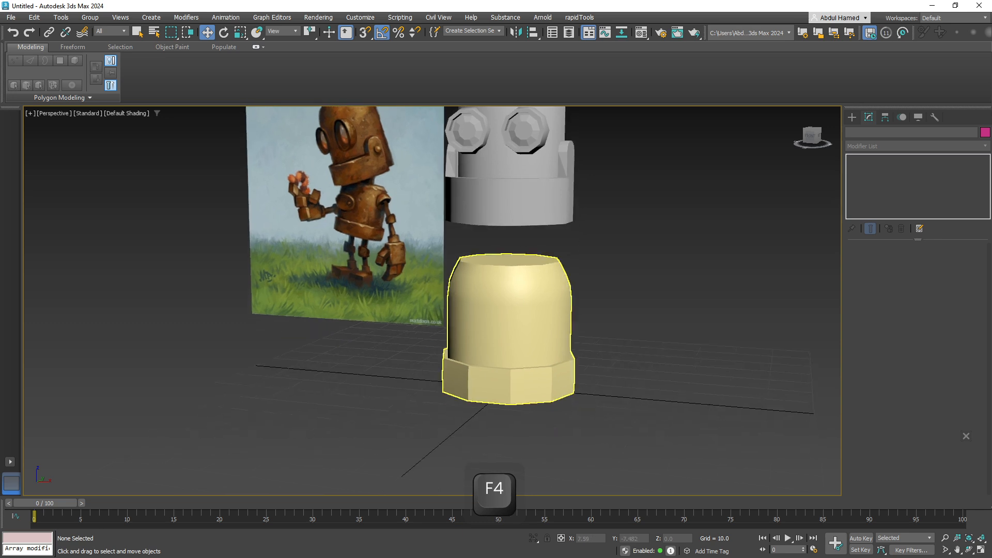
scroll(531, 395, up, 3)
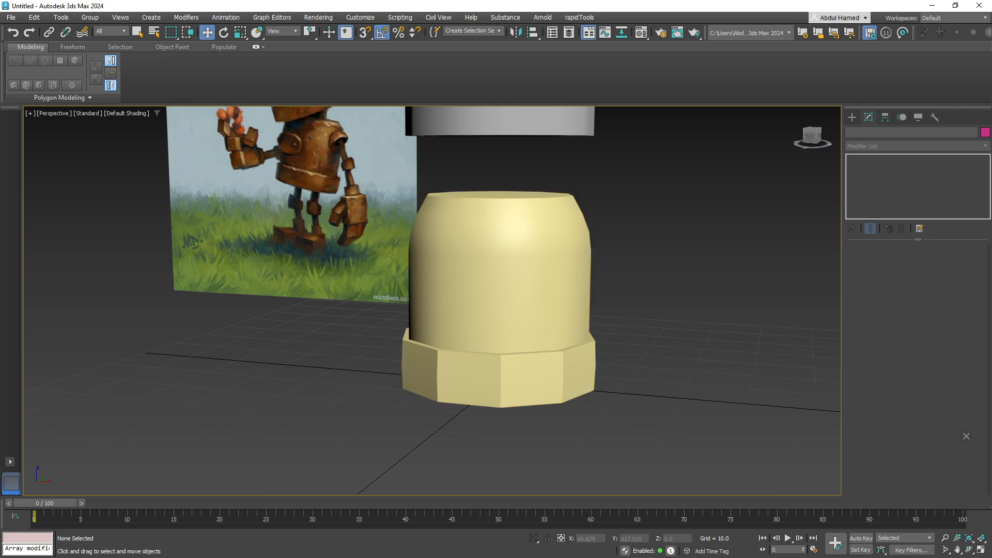
Select the torso and start editing its polygons.
click(510, 362)
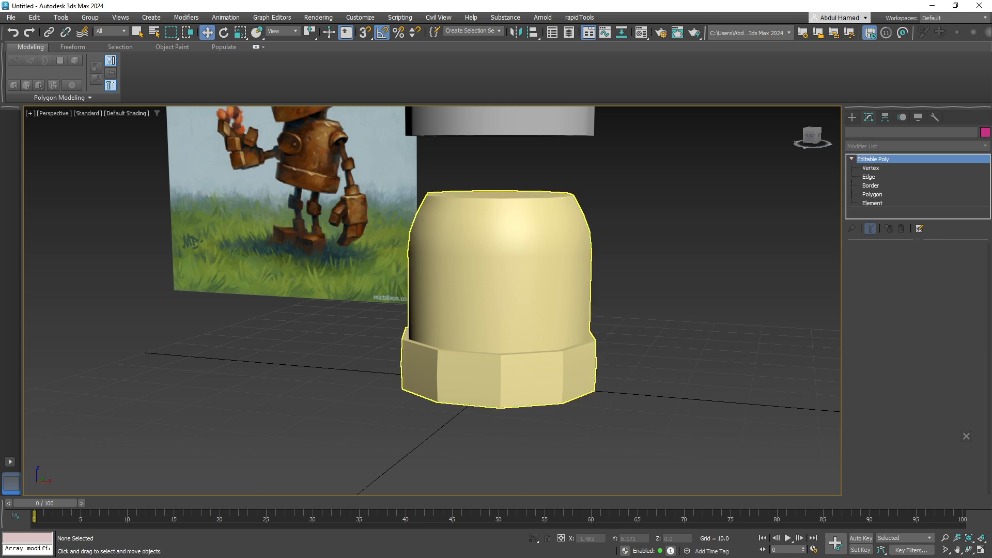
key(4)
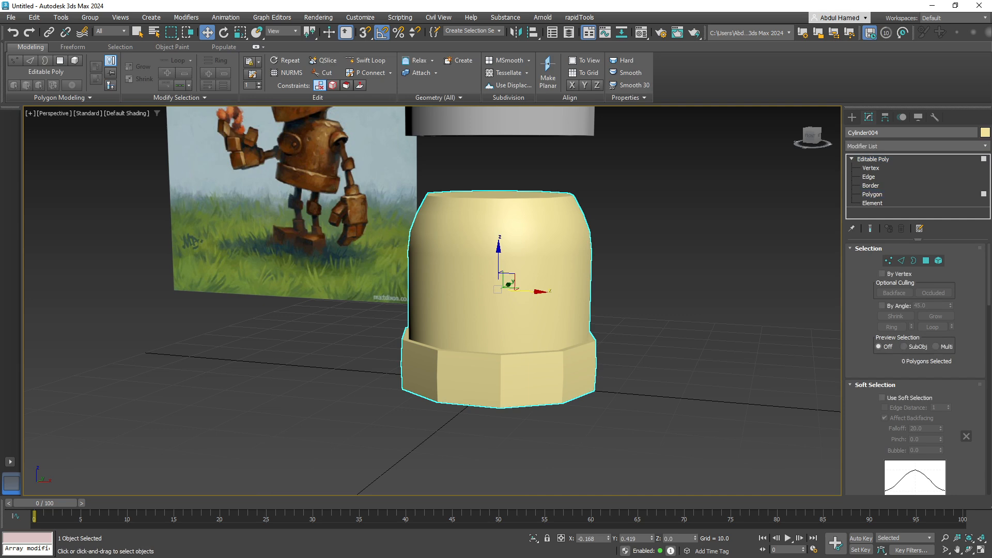
click(533, 368)
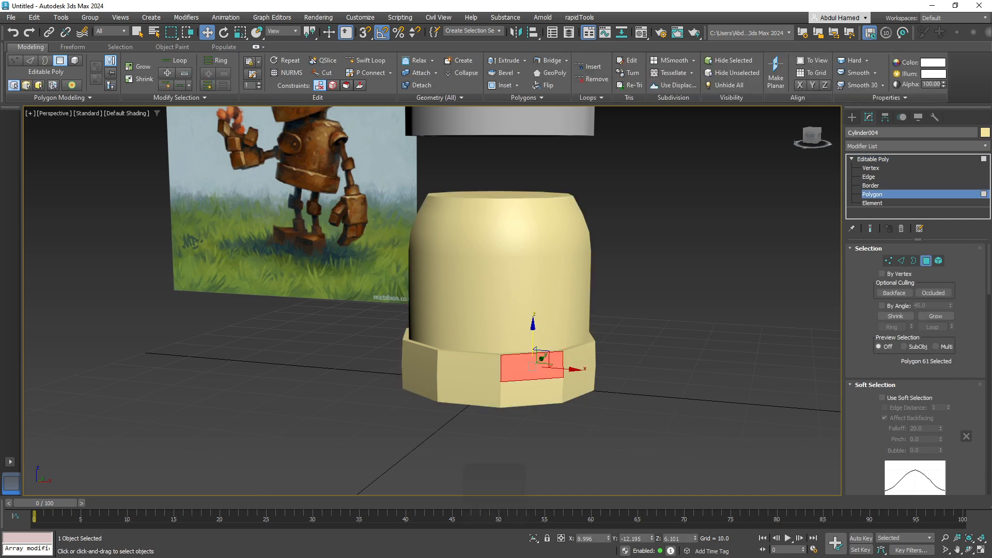
ctrl+click(531, 393)
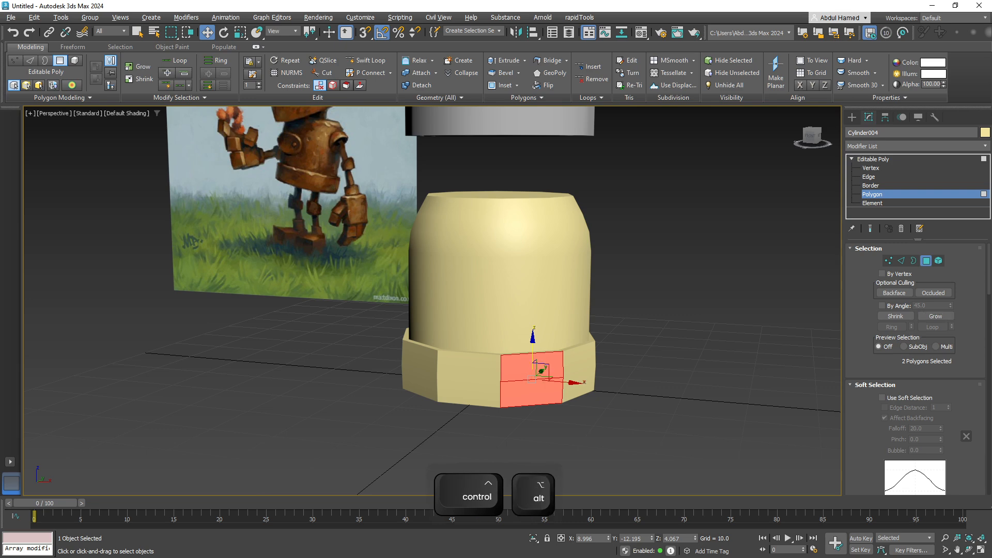
ctrl+click(578, 363)
alt+middle_drag(578, 363, 636, 339)
ctrl+click(588, 387)
ctrl+click(629, 374)
ctrl+click(631, 351)
Turn on see-through display, select all polygons around the torso's base band, assign them smoothing group 1 and clear the selection.
key(alt+x)
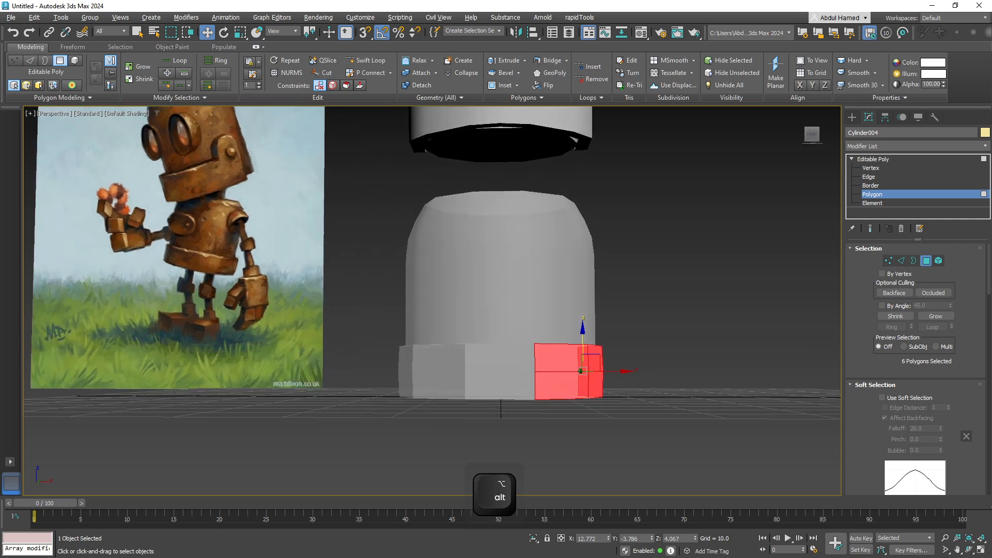
click(623, 361)
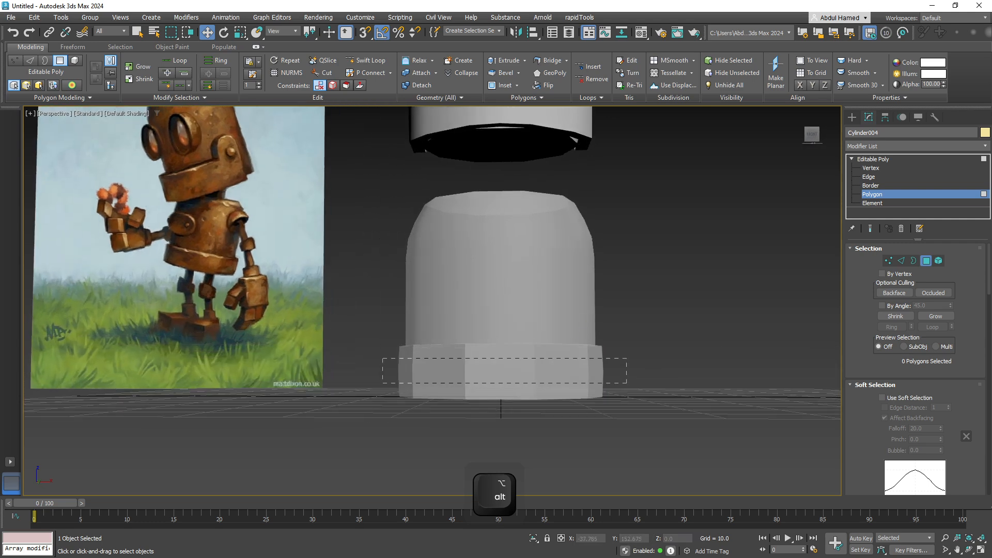
drag(627, 358, 383, 383)
scroll(914, 361, down, 10)
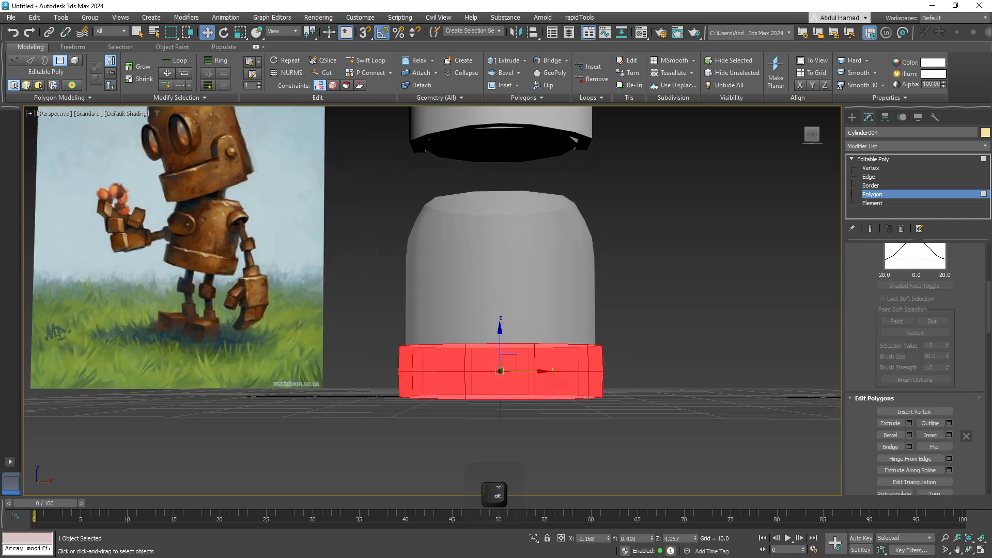
scroll(915, 362, down, 10)
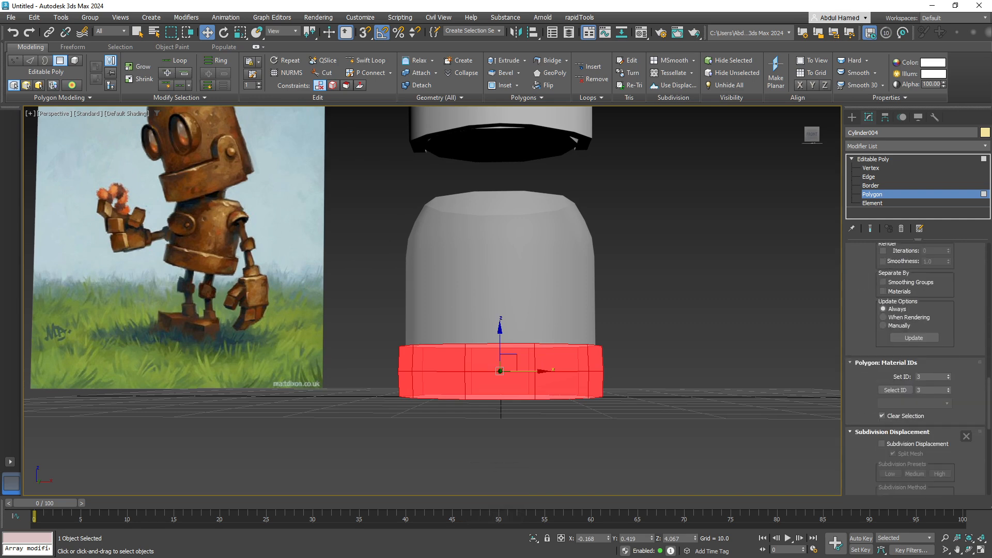
scroll(915, 369, up, 3)
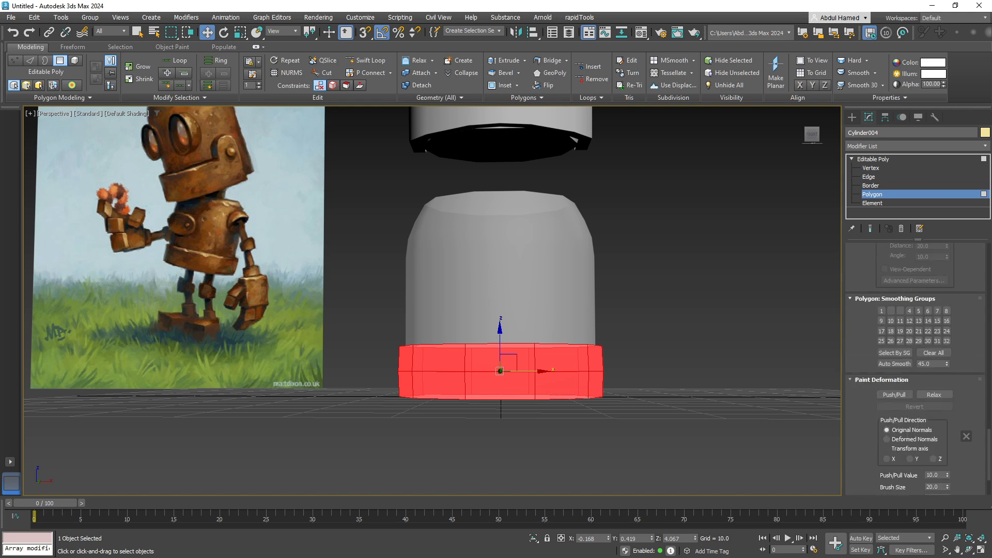
click(882, 321)
click(881, 311)
alt+middle_drag(672, 311, 653, 347)
click(696, 380)
Check the torso's wireframe, and turn off its see-through display and Edged Faces to inspect the base band's shading.
key(F3)
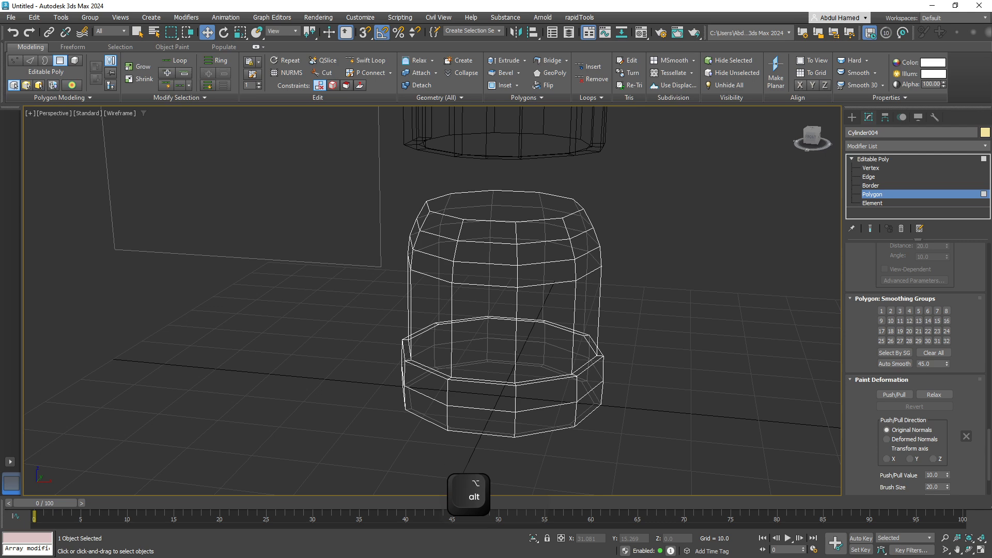
key(F3)
key(F4)
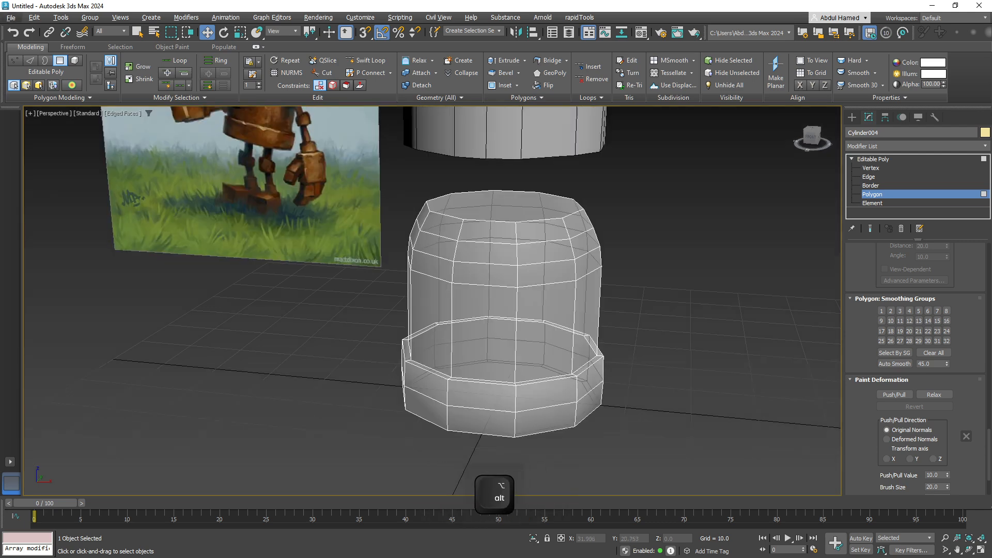
key(alt+x)
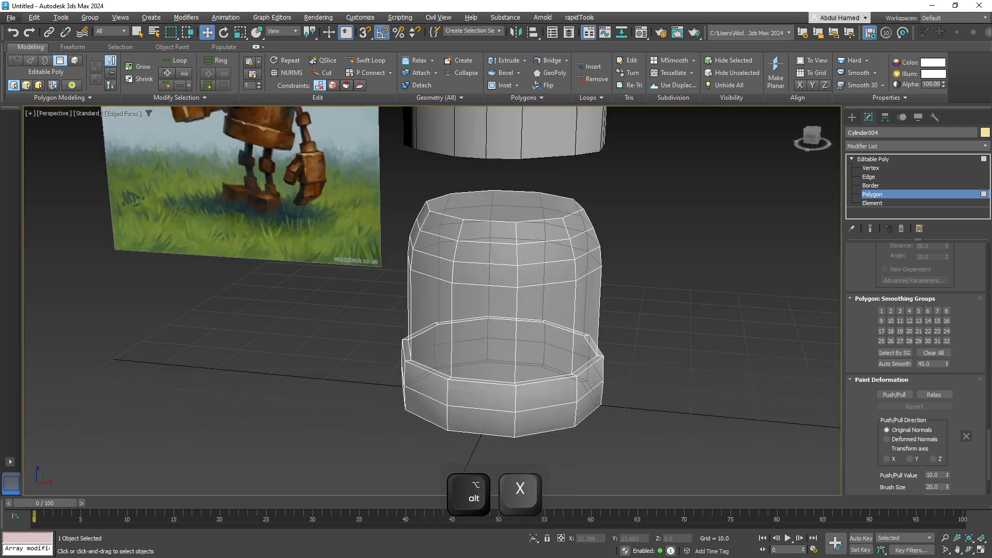
click(548, 331)
key(alt+x)
click(638, 363)
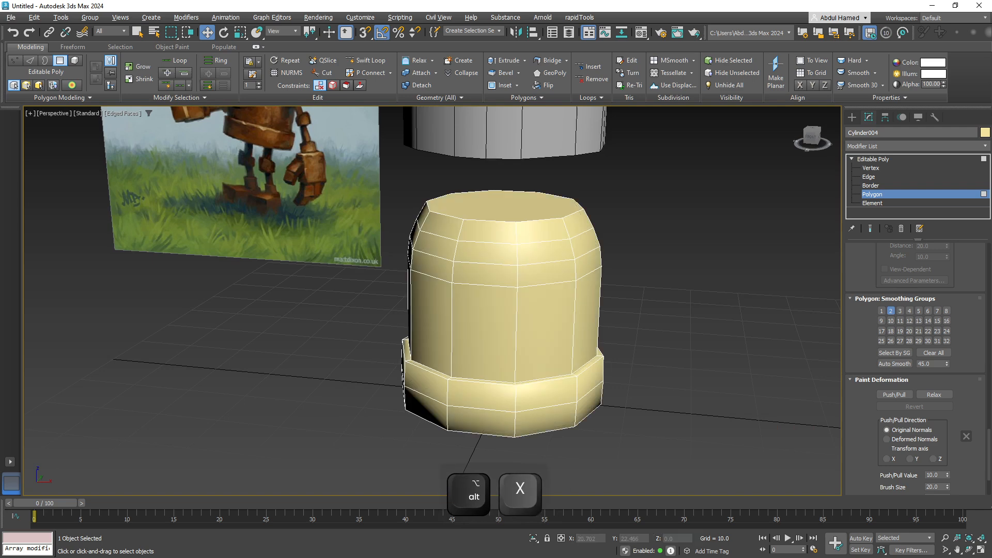
key(F4)
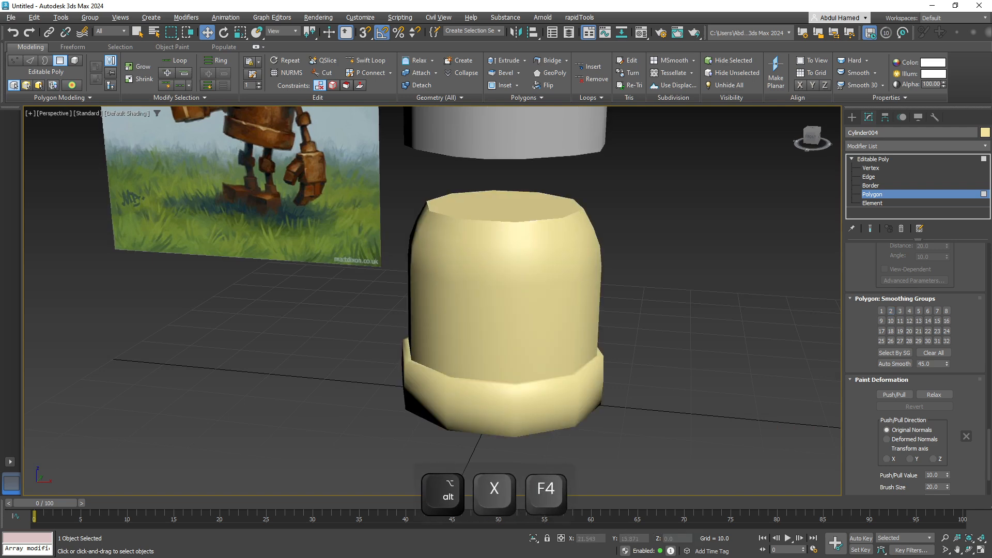
mouse_move(523, 378)
alt+middle_down()
mouse_move(595, 333)
mouse_move(724, 325)
mouse_move(677, 341)
mouse_move(657, 367)
mouse_move(681, 406)
mouse_move(676, 378)
alt+middle_up()
scroll(682, 336, down, 3)
scroll(687, 336, up, 3)
scroll(681, 407, down, 5)
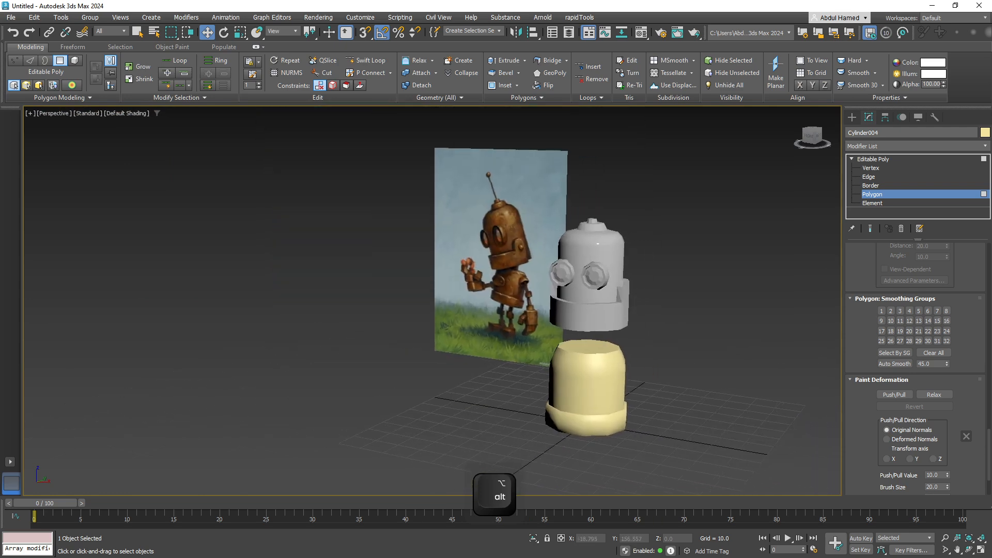
Leave the torso's polygon editing, select the eyes and start editing the polygons of the Editable Poly beneath their Symmetry modifier.
click(597, 397)
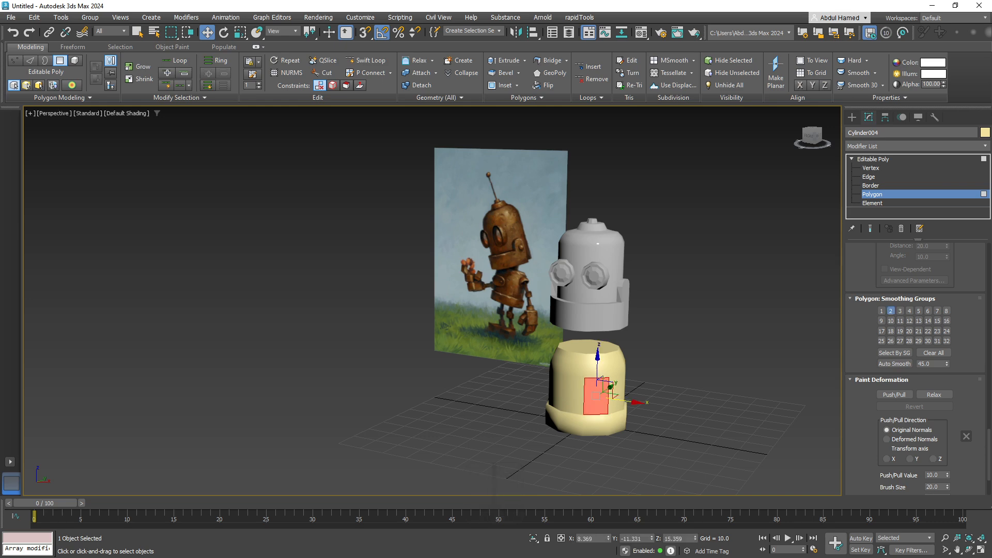
scroll(590, 281, up, 8)
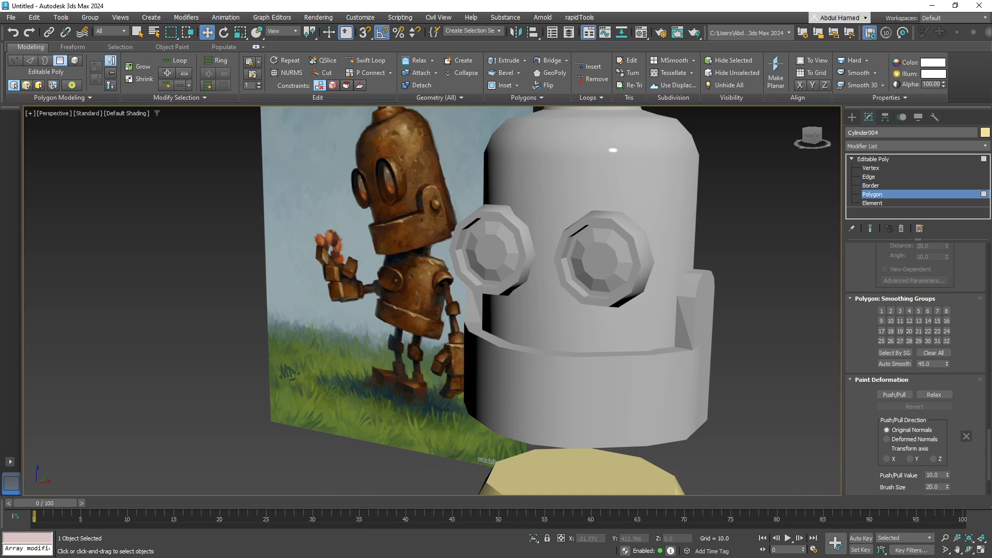
key(4)
click(599, 259)
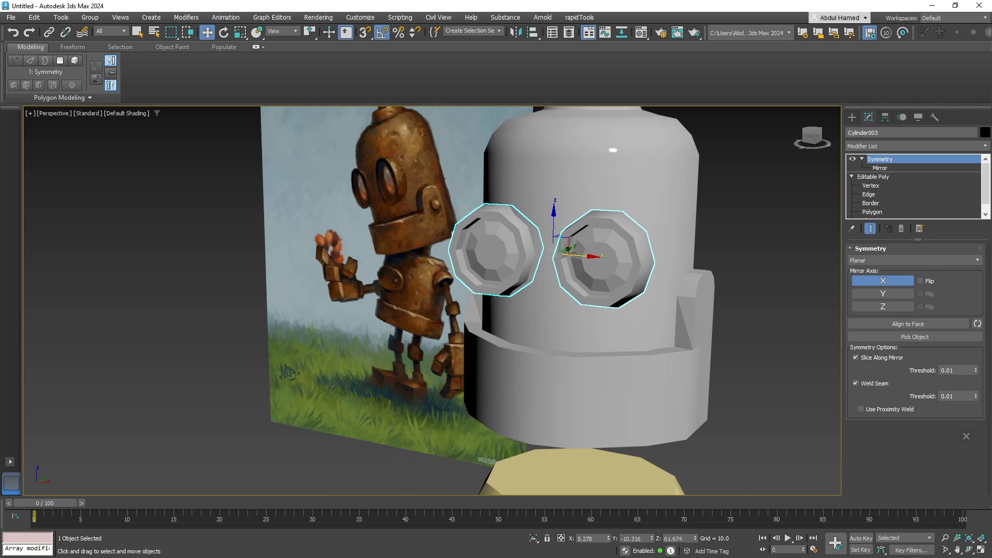
click(871, 203)
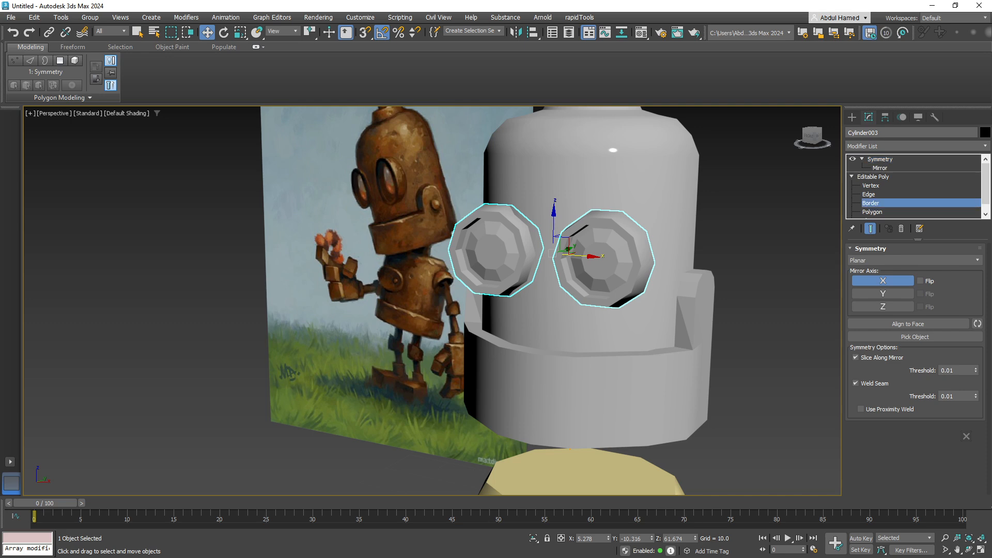
scroll(610, 261, up, 3)
scroll(610, 263, up, 2)
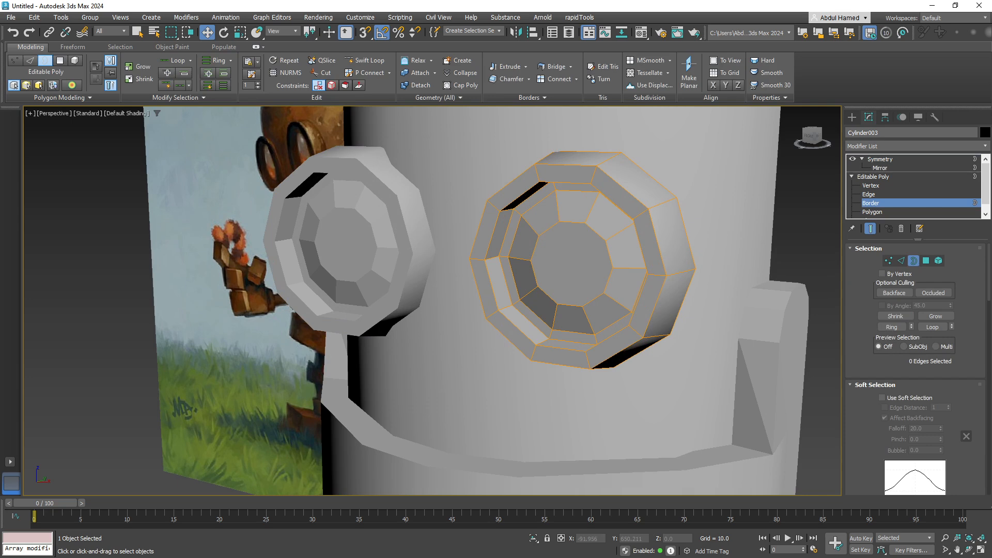
key(4)
Select the ten sloped polygons that ring the eye lens's central face.
click(627, 245)
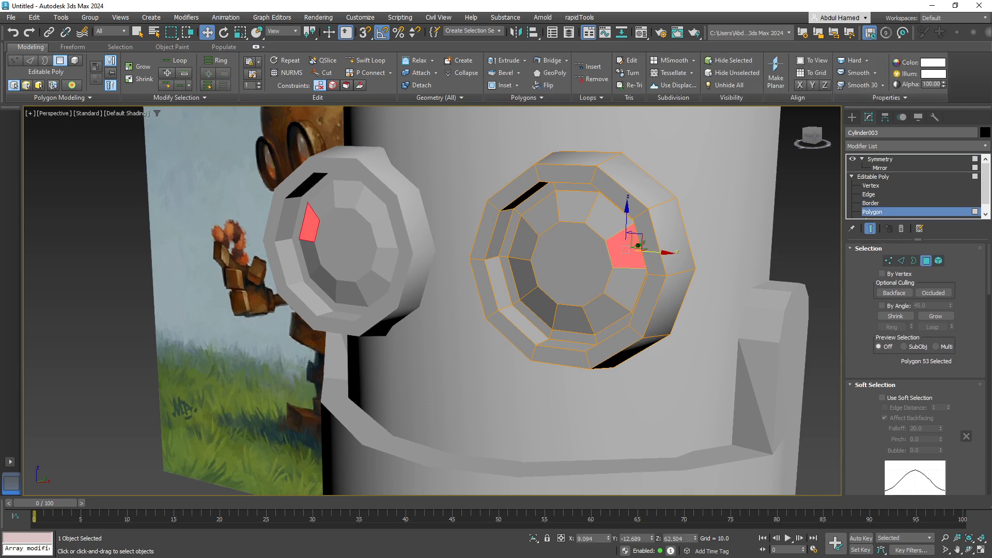
ctrl+click(608, 217)
ctrl+click(576, 207)
ctrl+click(540, 214)
ctrl+click(523, 238)
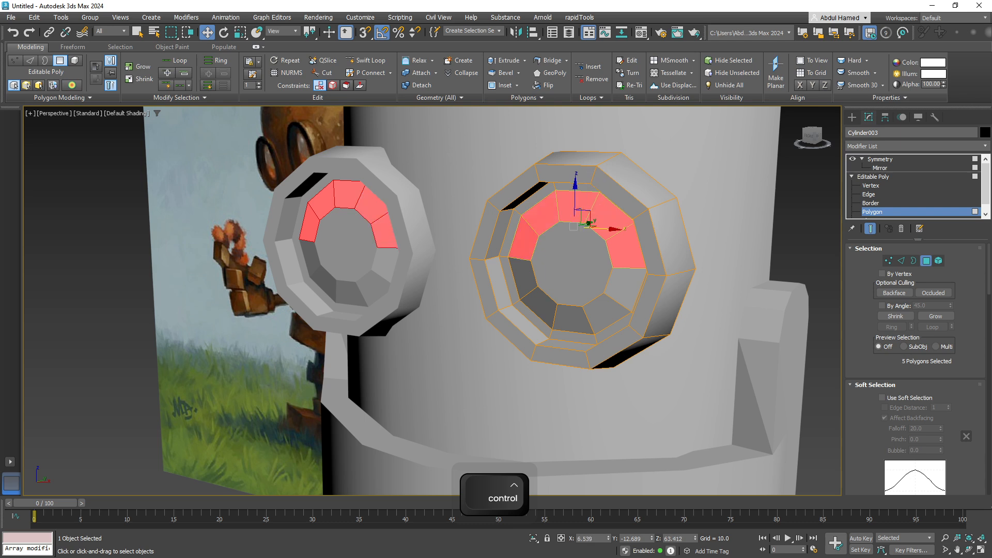
ctrl+click(523, 278)
ctrl+click(538, 309)
ctrl+click(573, 319)
ctrl+click(604, 311)
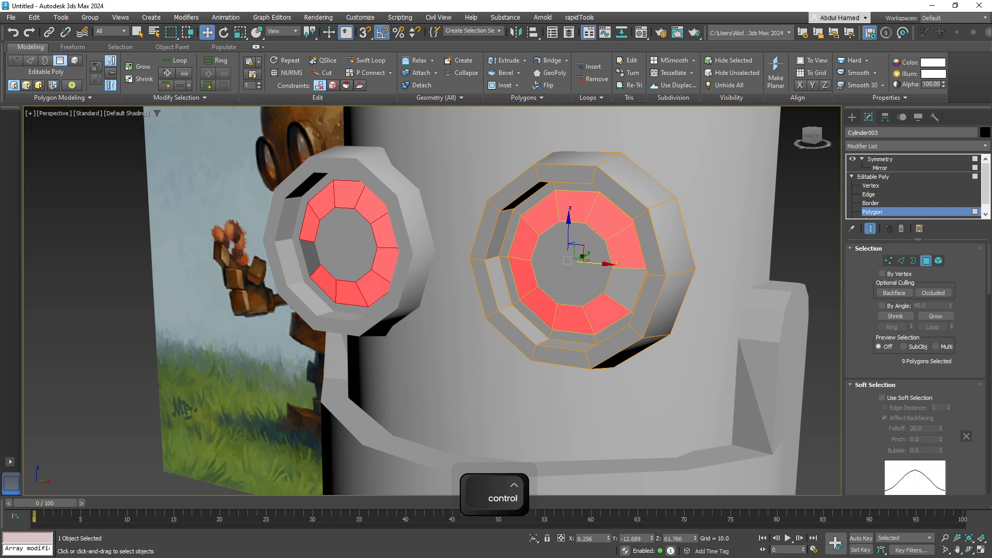
ctrl+click(625, 286)
Assign smoothing group 1 to the selected lens ring polygons and clear the selection.
scroll(959, 368, down, 2)
scroll(915, 367, down, 15)
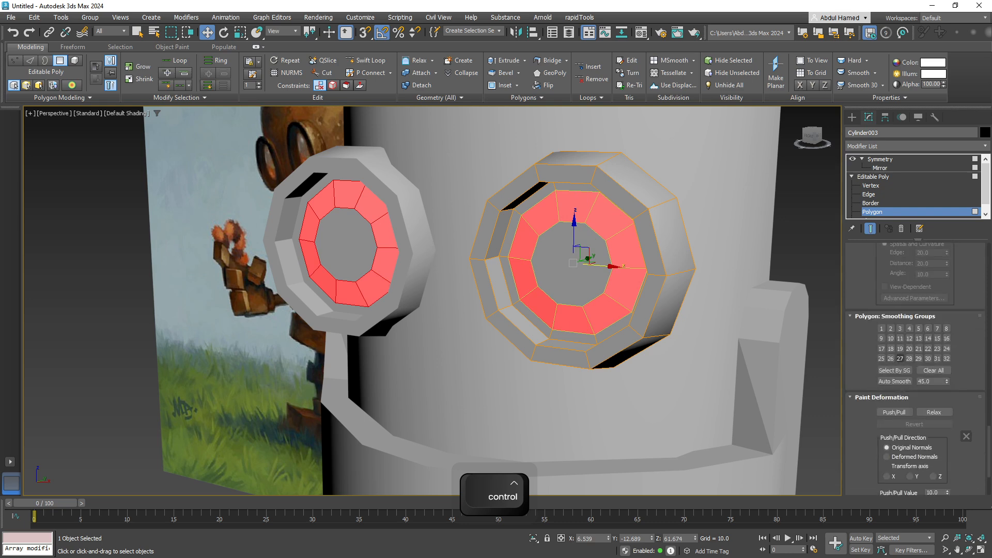
click(881, 328)
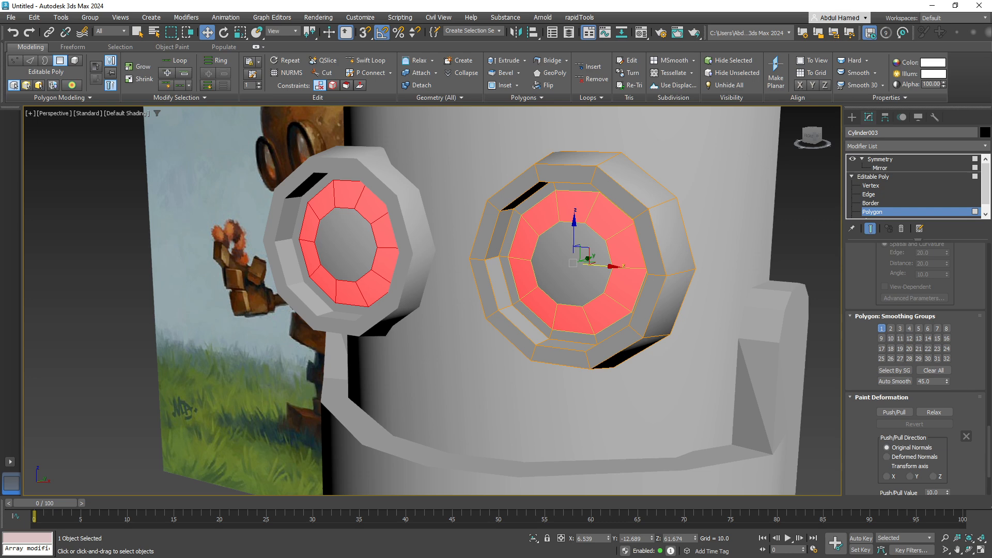
middle_drag(775, 258, 699, 272)
click(802, 270)
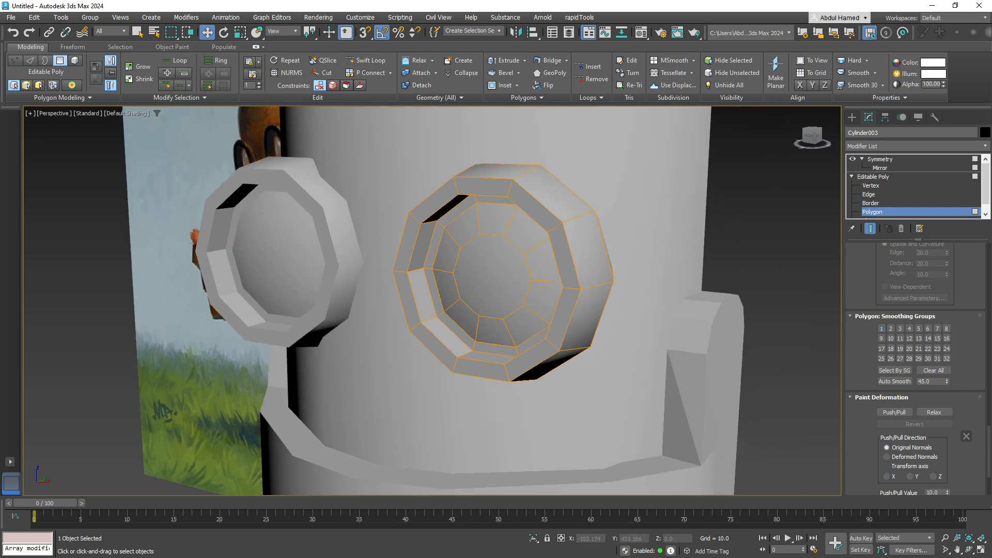
Leave the eye's polygon editing and deselect the eyes to inspect the lens shading and the whole robot.
key(F4)
key(F4)
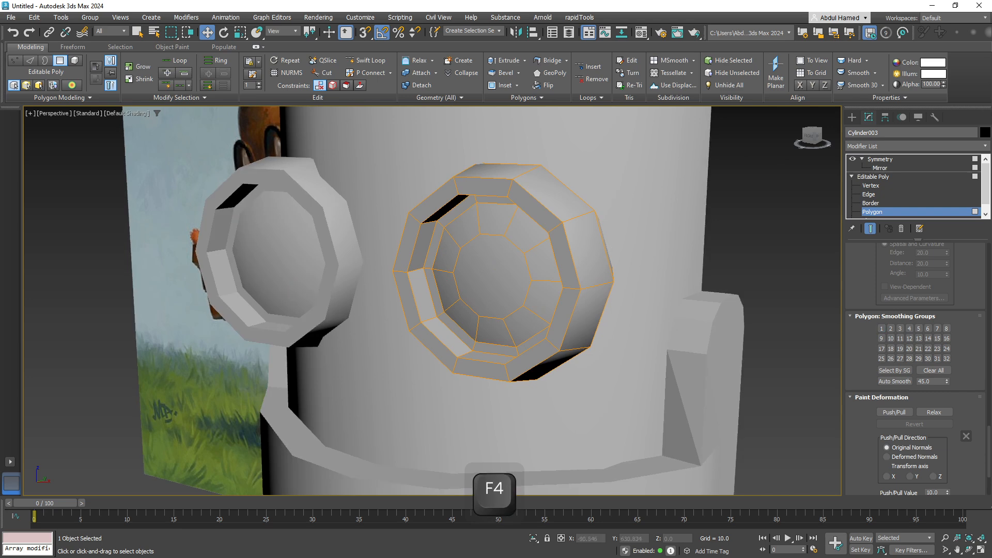
click(874, 176)
click(770, 222)
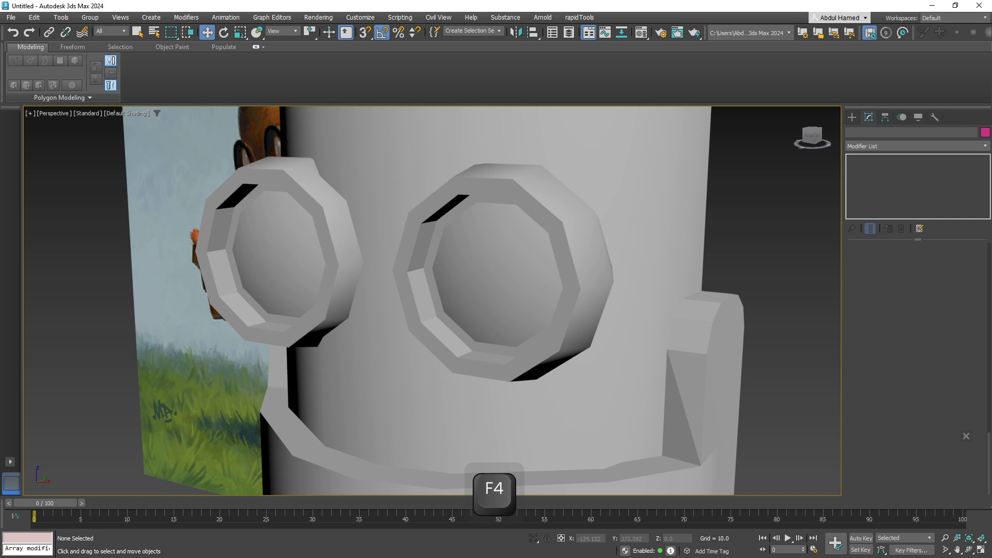
scroll(594, 354, down, 5)
alt+middle_drag(595, 354, 509, 313)
scroll(559, 301, down, 4)
Apply the 02 - Default physical material from the Material Editor to the torso.
click(517, 422)
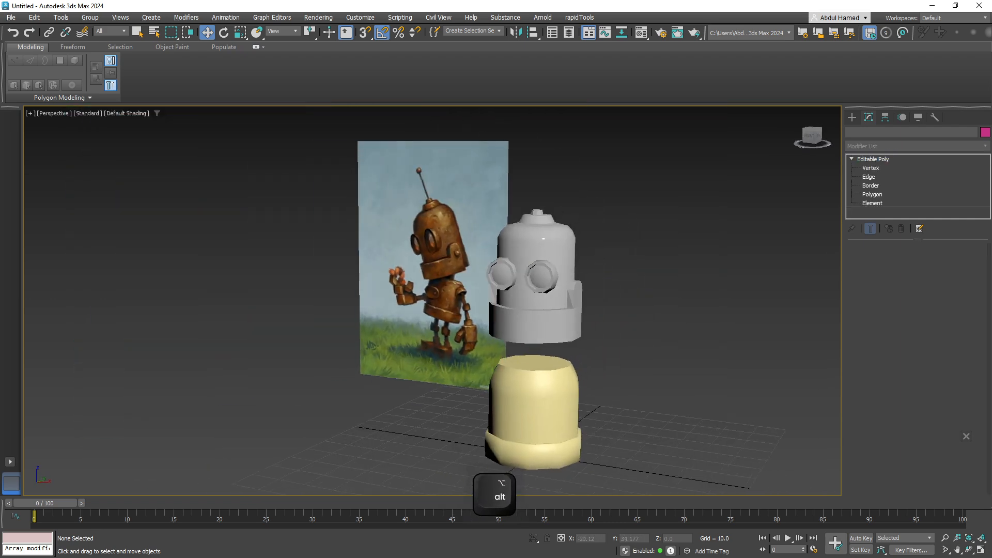
middle_drag(517, 421, 505, 390)
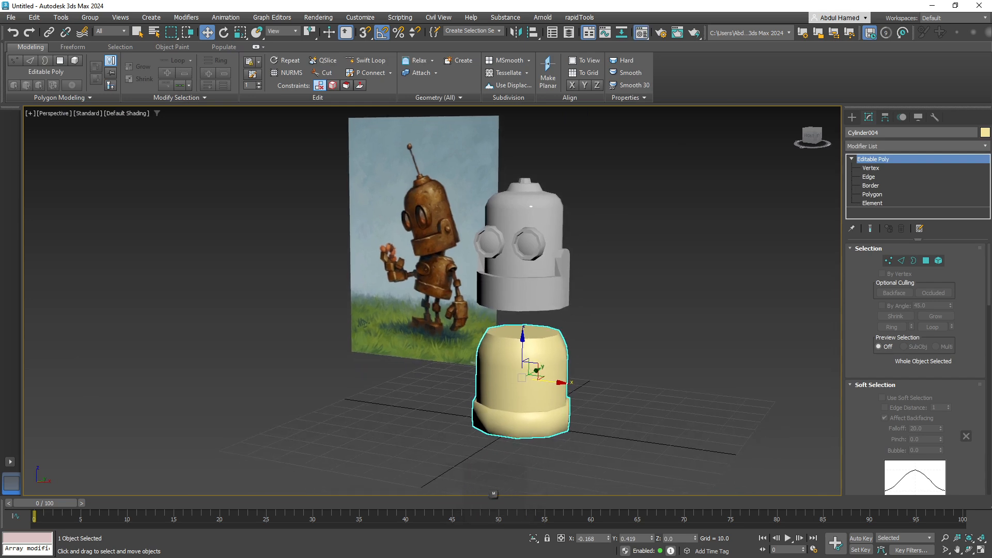
key(m)
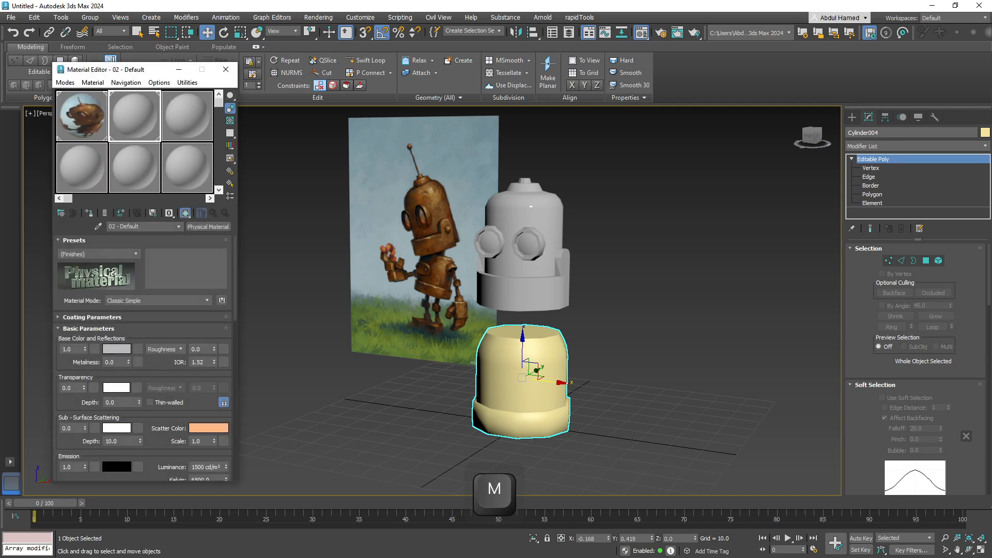
drag(478, 373, 523, 356)
middle_drag(524, 356, 506, 324)
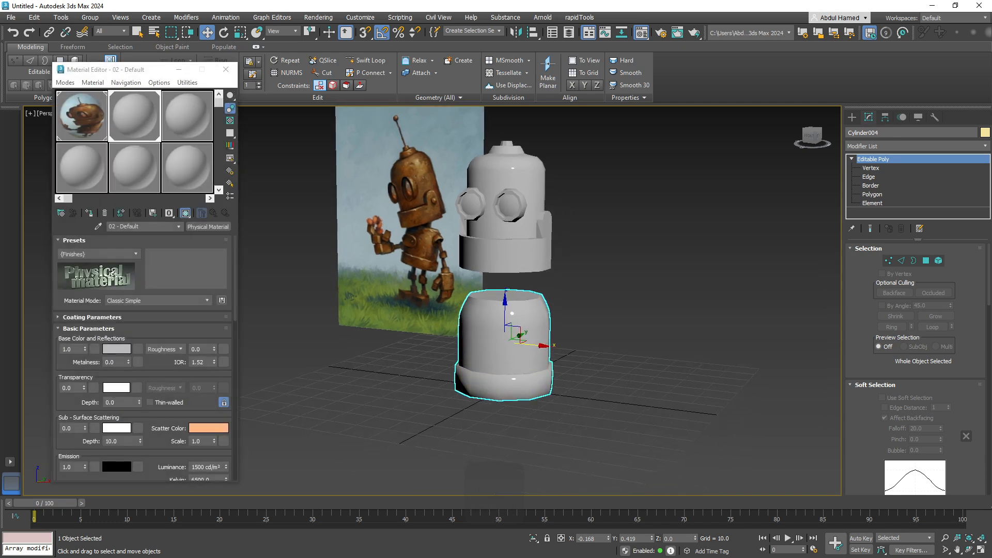
Raise the robot's body straight up to a Z position of about 2.5, closer to the head.
click(603, 318)
mouse_move(604, 317)
middle_down()
mouse_move(619, 361)
mouse_move(609, 336)
middle_up()
click(519, 368)
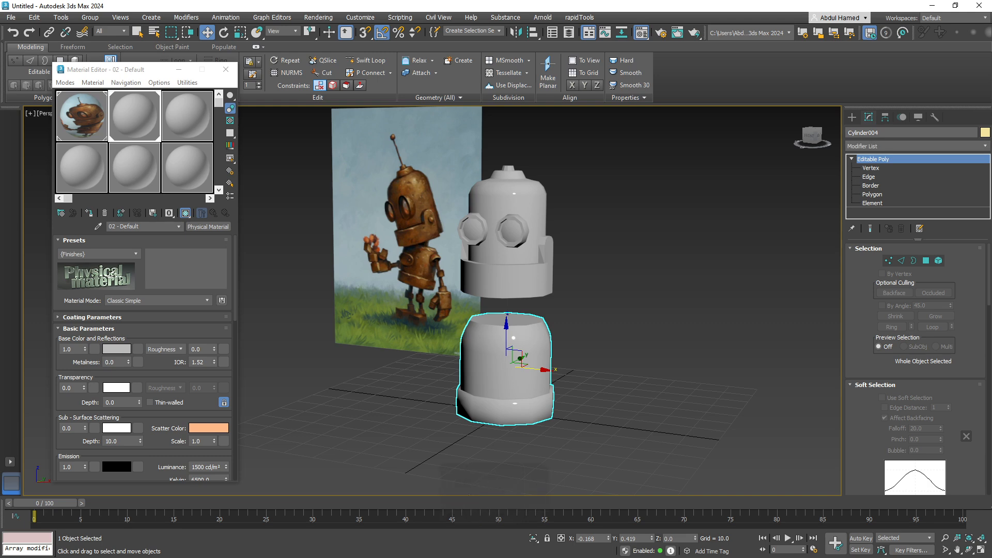
key(w)
drag(507, 329, 507, 321)
alt+middle_drag(543, 290, 507, 287)
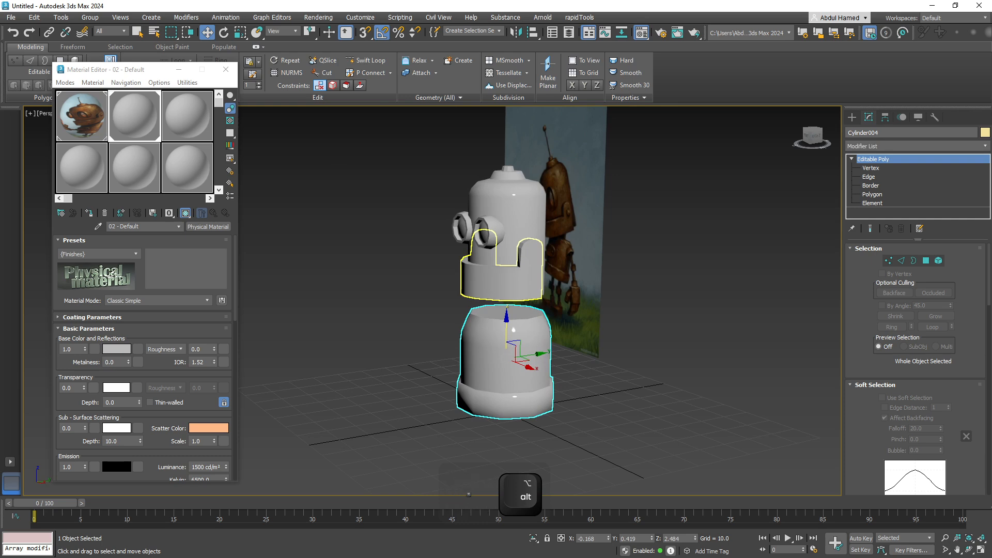
Lower the robot's jaw piece by about 2 units along Z toward the body.
click(507, 287)
drag(492, 236, 492, 242)
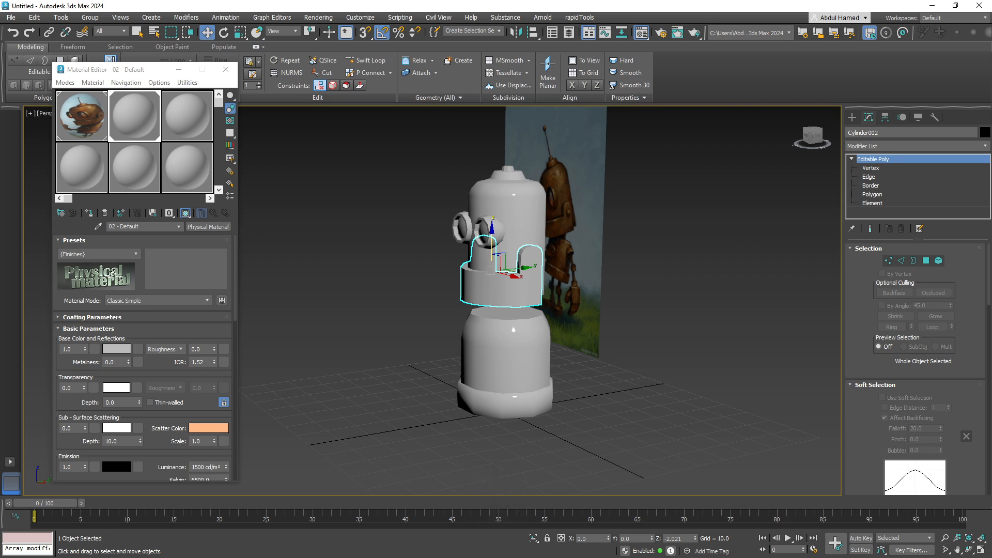
alt+middle_drag(492, 243, 556, 242)
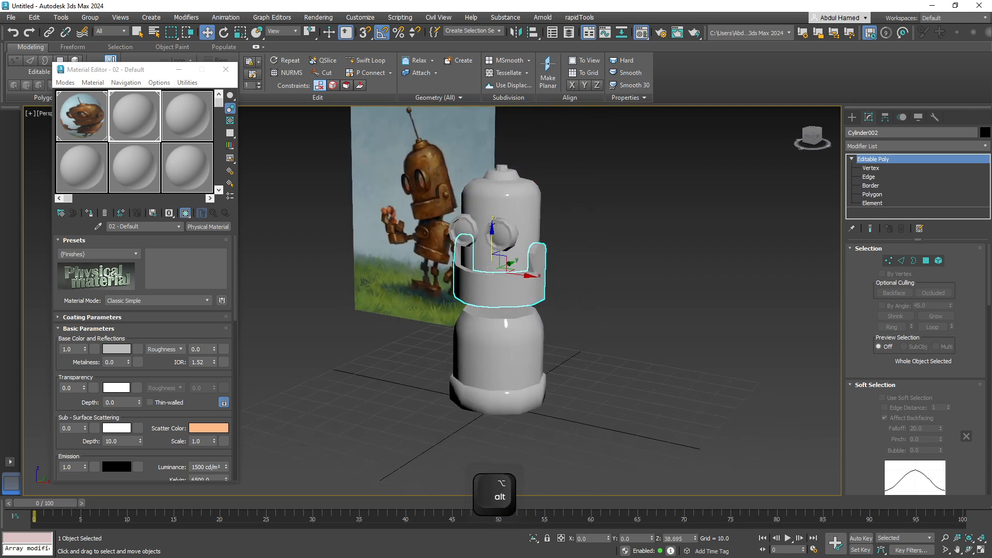
click(619, 354)
alt+middle_drag(619, 353, 648, 334)
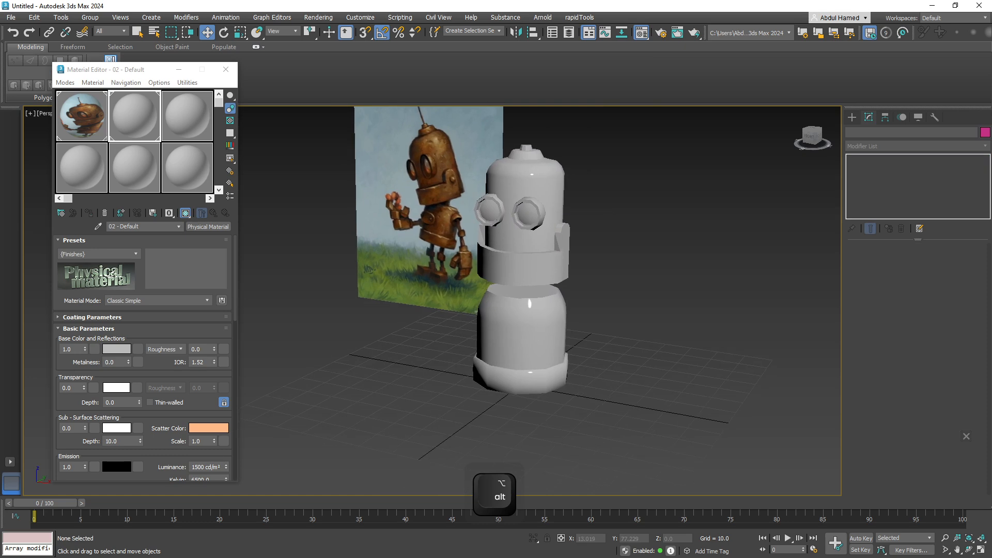
Create a neck cylinder and raise it to the gap between the head and the body.
scroll(641, 341, up, 3)
middle_drag(509, 334, 554, 340)
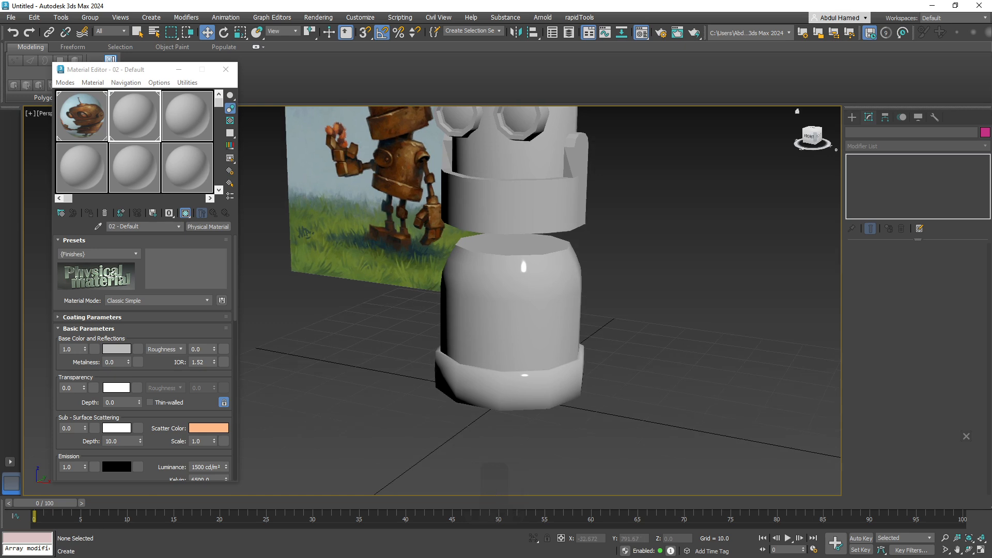
click(853, 117)
click(880, 212)
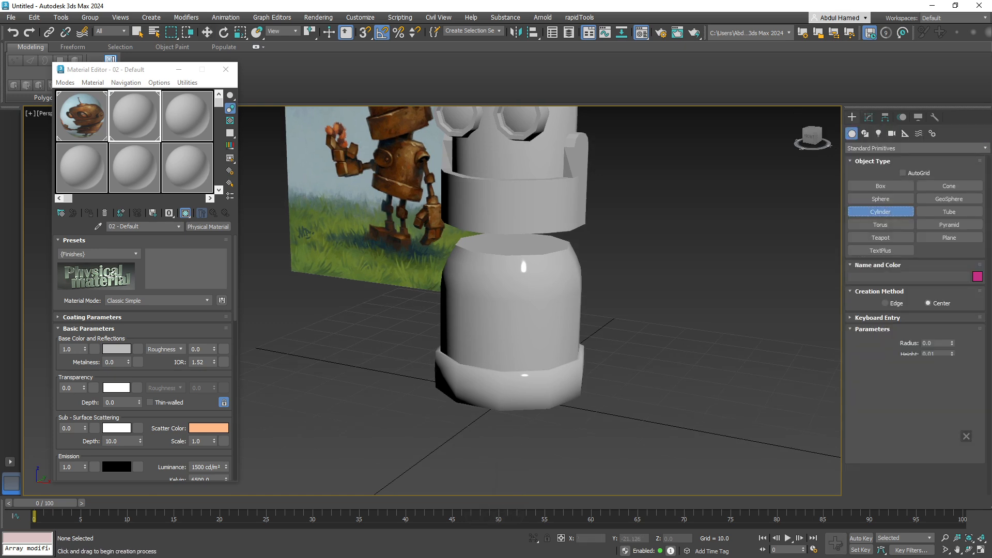
drag(503, 422, 507, 235)
click(509, 391)
key(w)
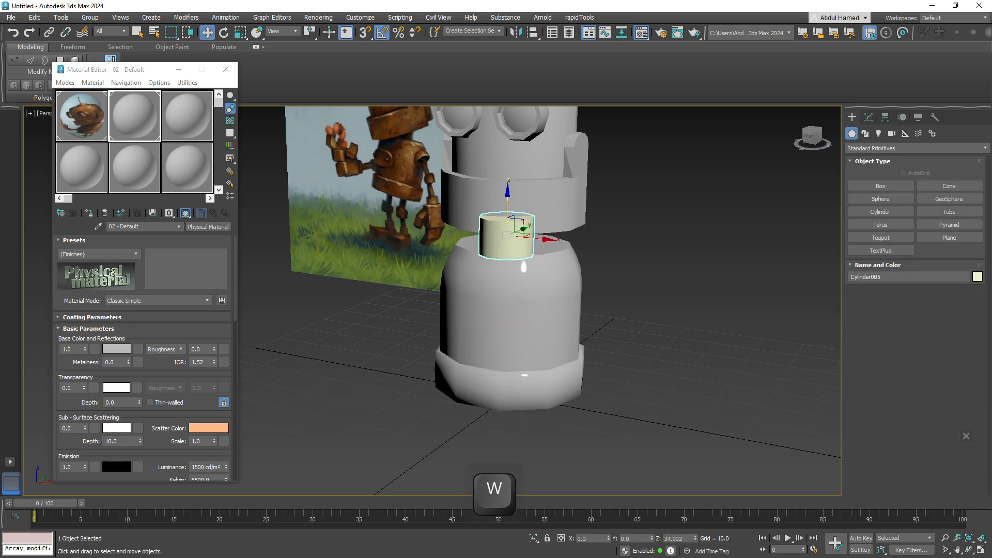
Centre the neck cylinder by resetting its X and Y positions to 0.
alt+middle_drag(527, 310, 497, 310)
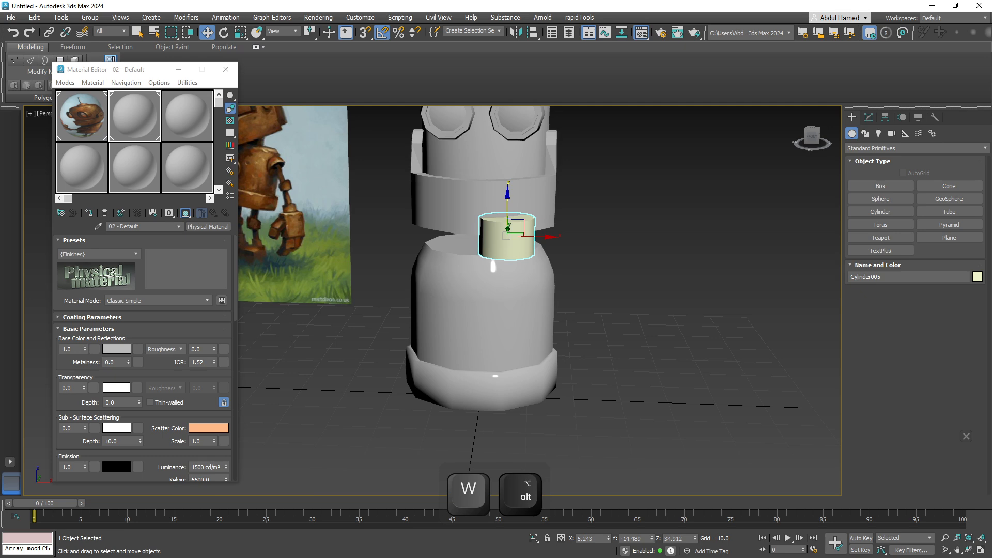
right_click(608, 539)
right_click(652, 538)
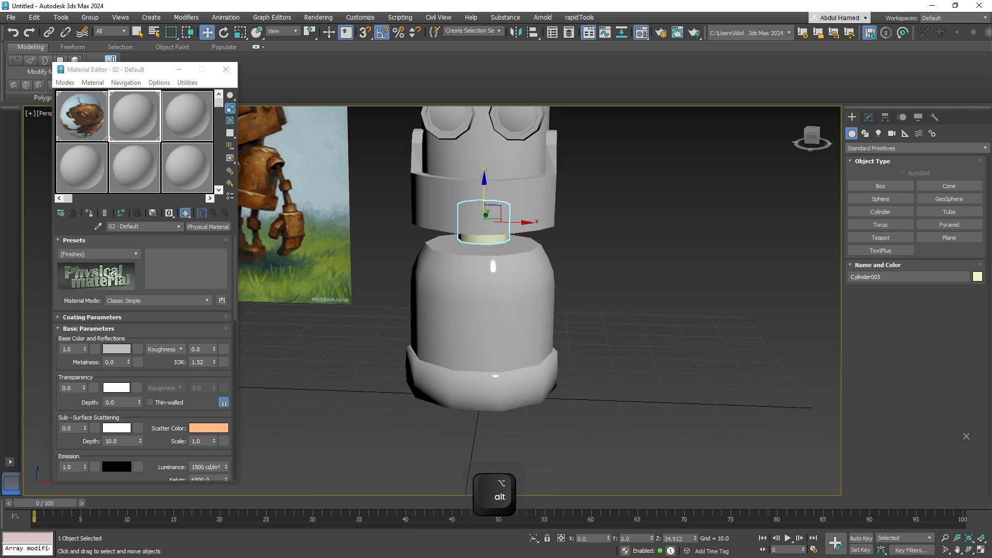
alt+middle_drag(610, 331, 555, 313)
Scale the neck cylinder narrower in X and Y and fit it between the jaw and the body.
key(r)
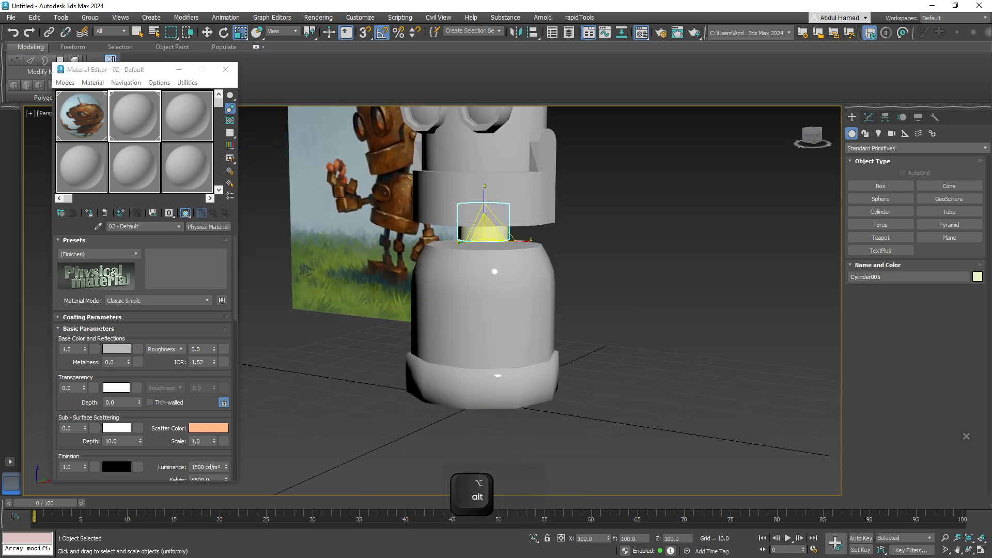
key(r)
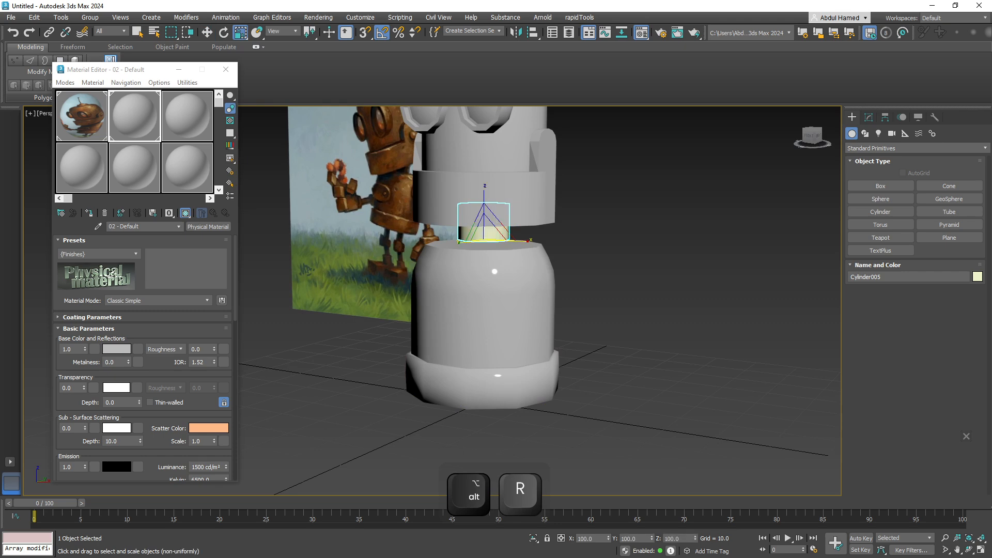
drag(487, 240, 483, 272)
key(w)
click(490, 245)
click(602, 266)
middle_drag(599, 265, 627, 345)
scroll(592, 306, down, 3)
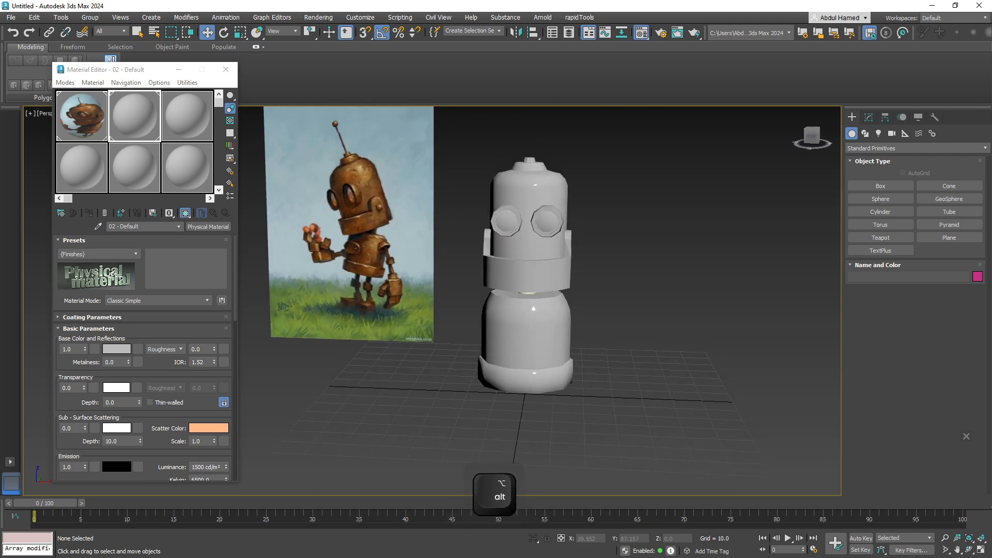
Create a leg cylinder of about 2.7 radius and 20 height in front of the body, and raise it to Z 6.7.
middle_drag(569, 355, 552, 353)
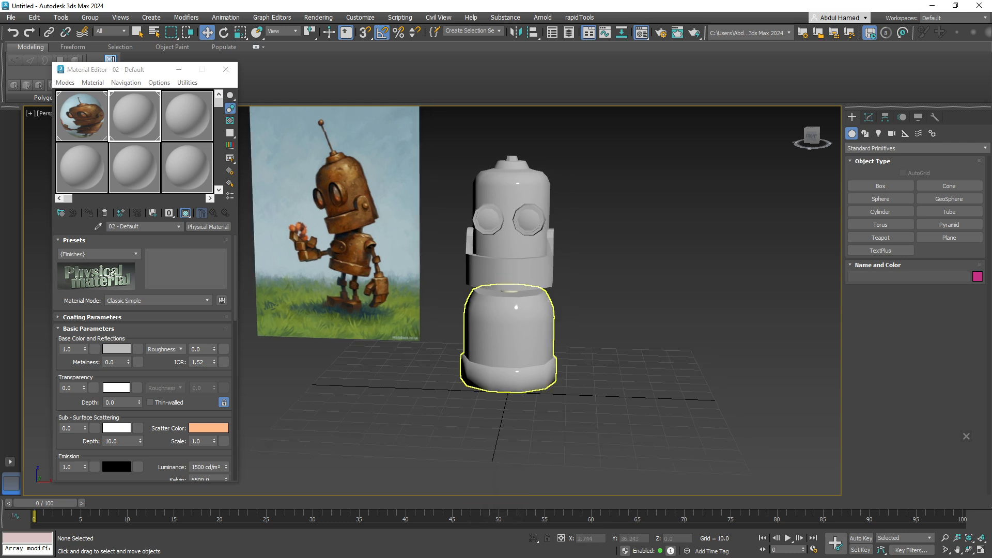
middle_drag(507, 410, 463, 355)
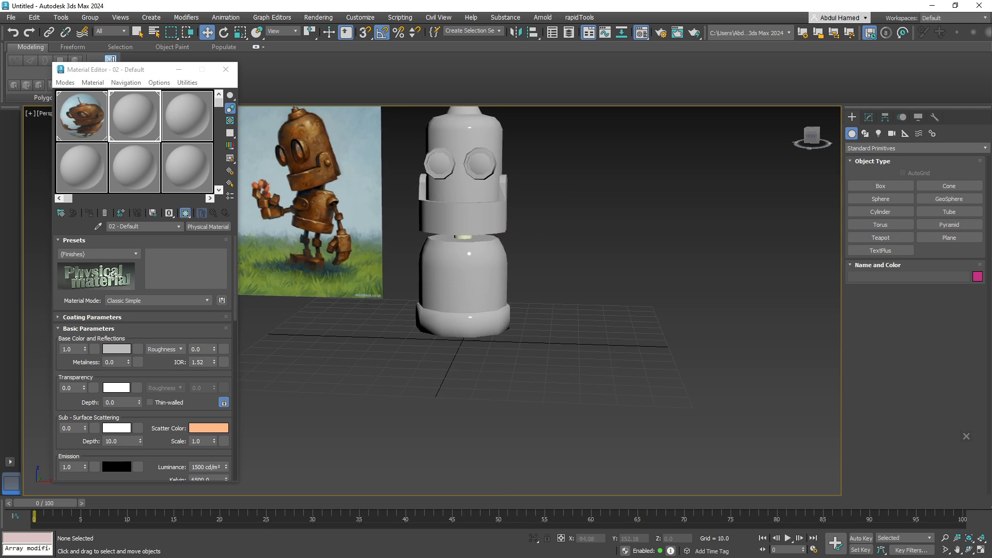
middle_drag(314, 266, 350, 279)
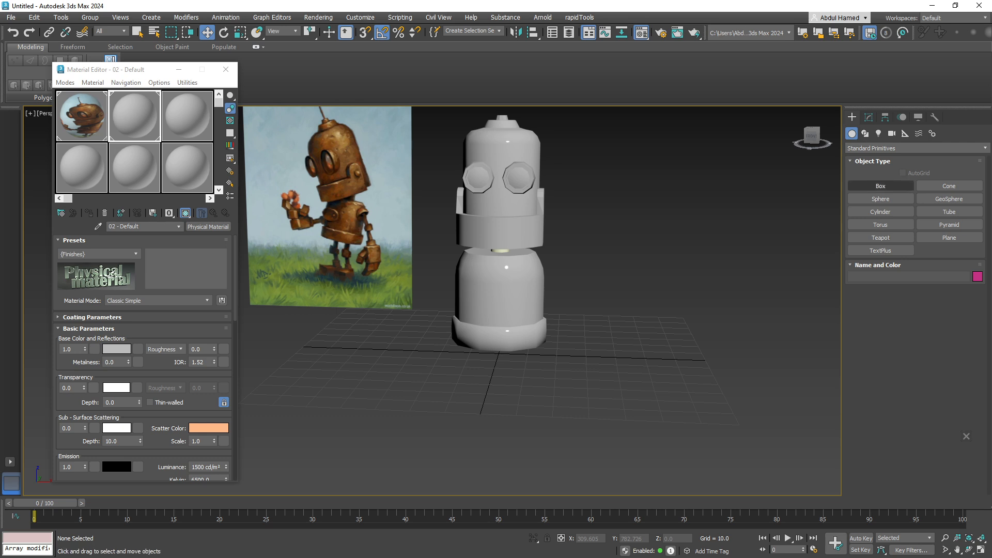
click(880, 199)
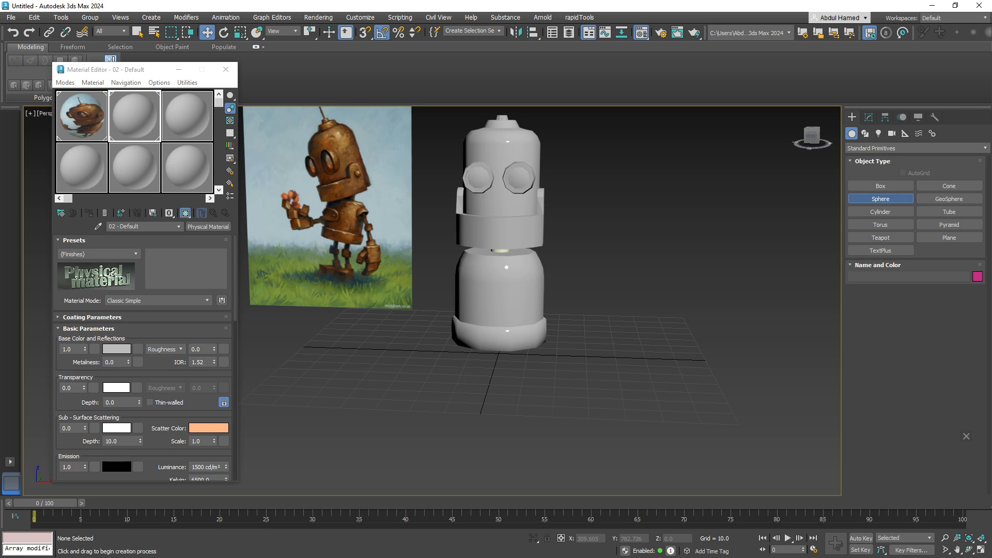
click(881, 212)
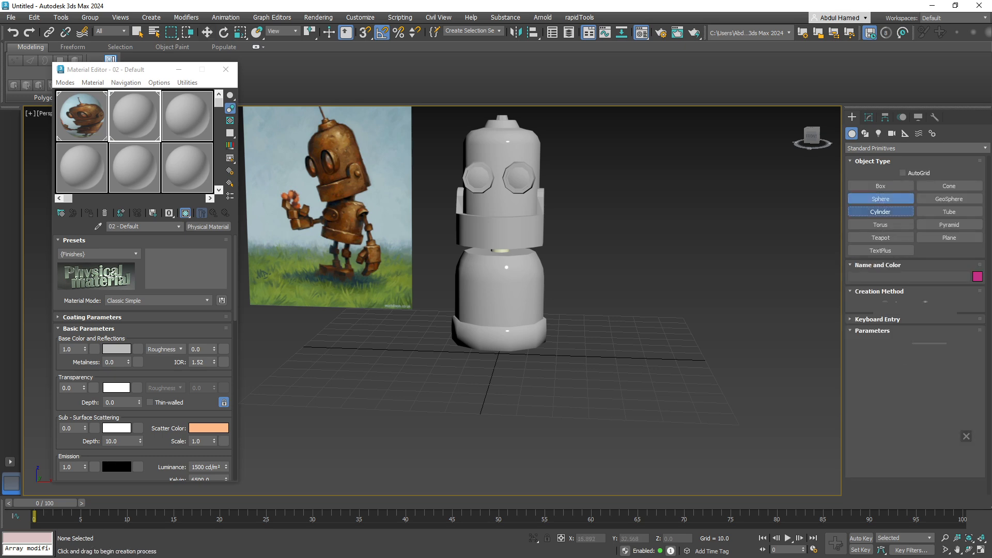
mouse_move(511, 377)
mouse_down()
mouse_move(541, 378)
mouse_move(526, 378)
mouse_up()
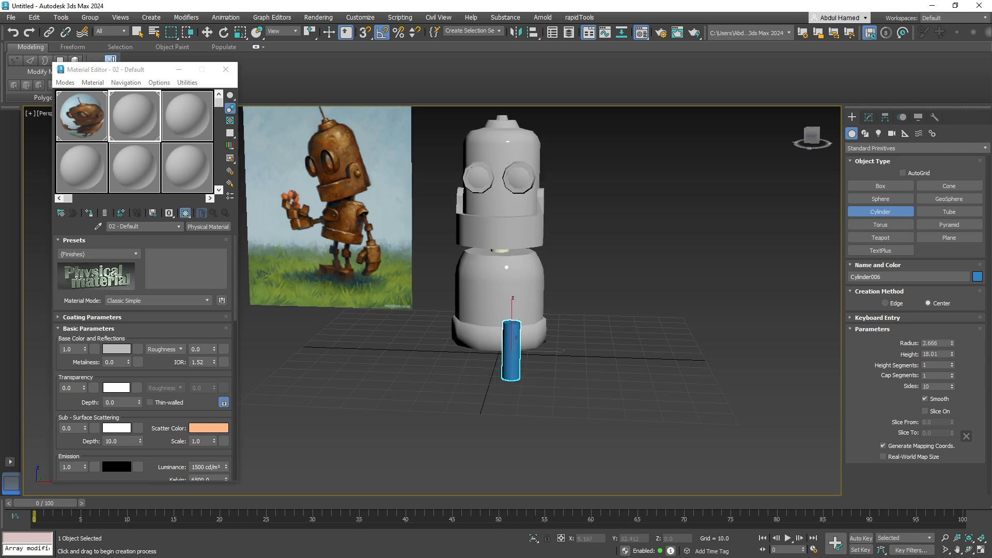
alt+middle_drag(536, 339, 482, 340)
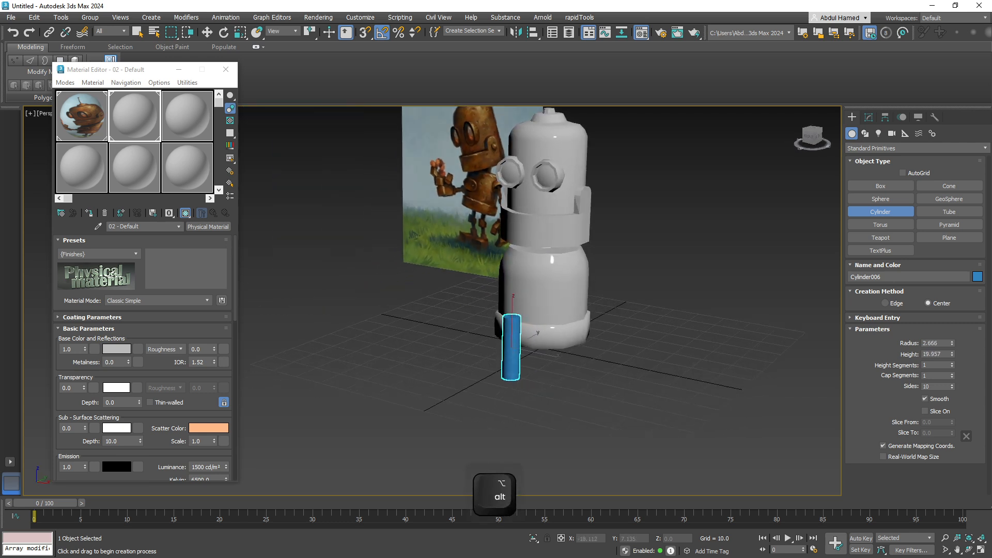
key(w)
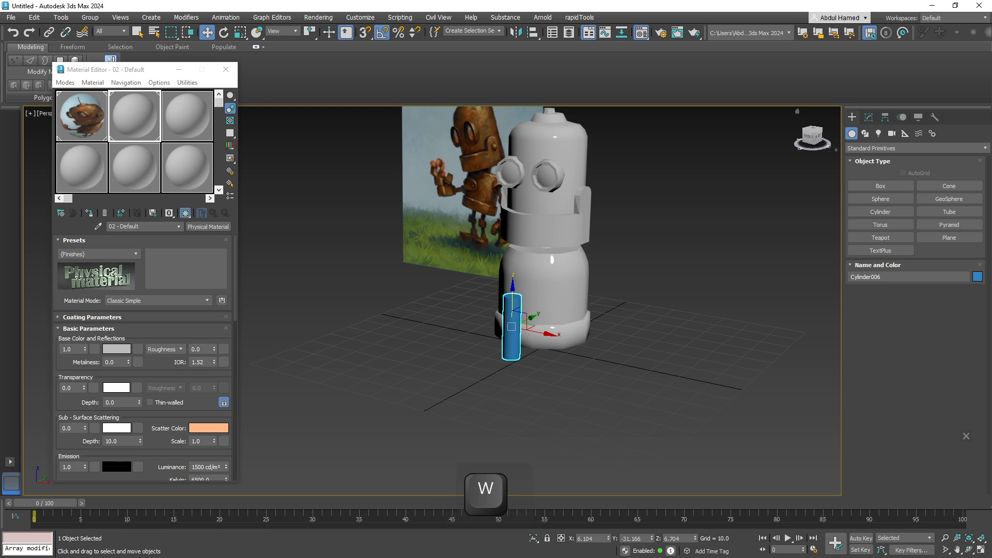
Display edged faces in the viewport and set the leg cylinder's sides to 8.
key(F5)
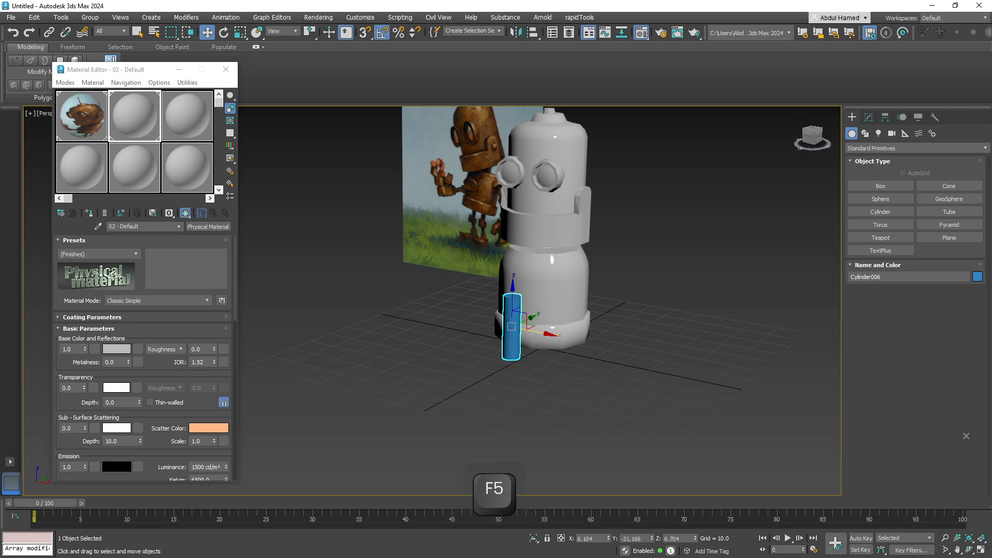
key(F4)
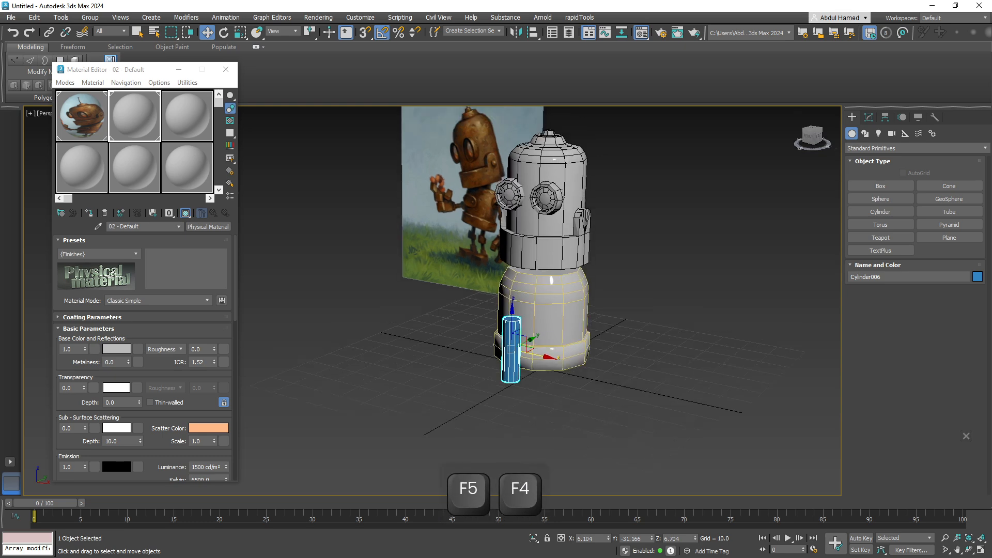
click(869, 117)
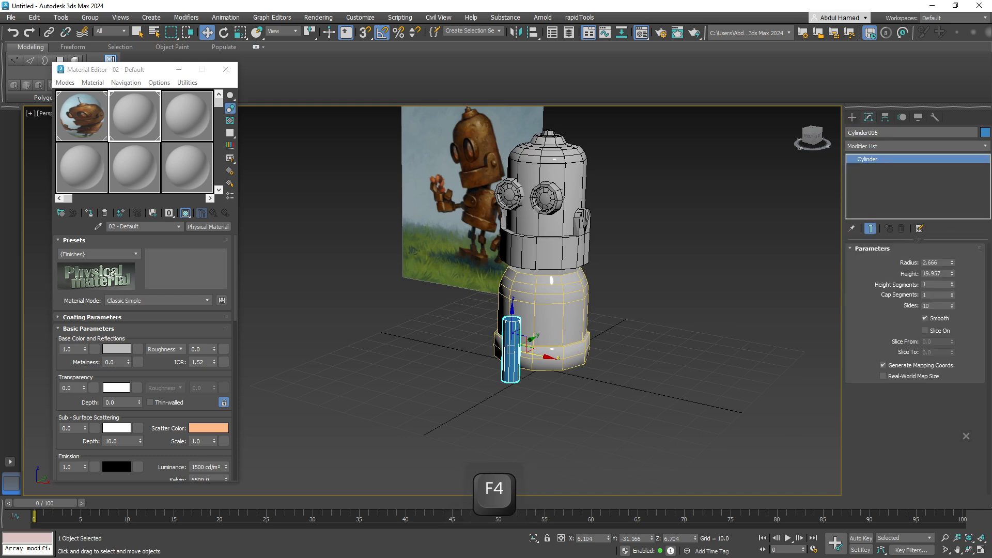
click(952, 308)
click(952, 308)
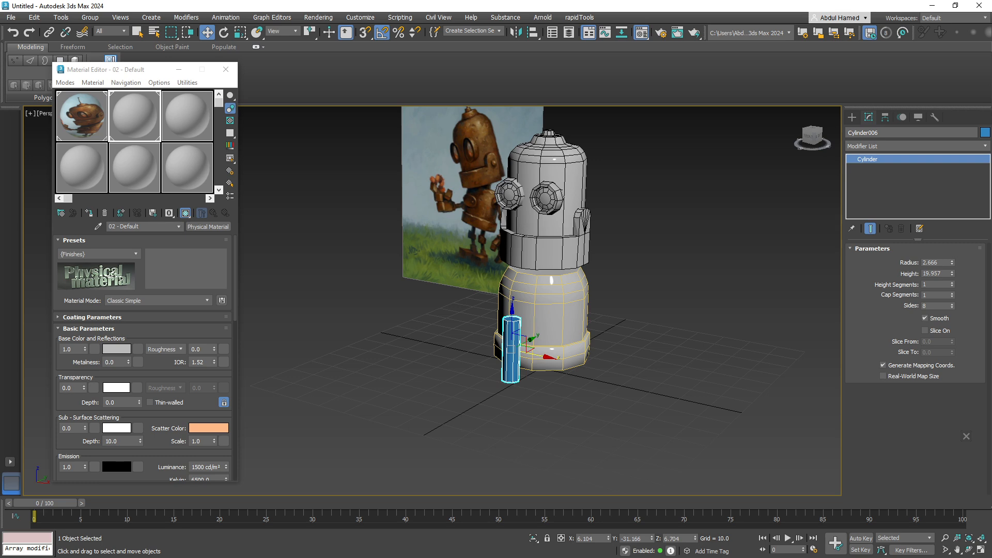
Scale the leg cylinder down along Z to about 61 percent.
alt+middle_drag(625, 331, 632, 305)
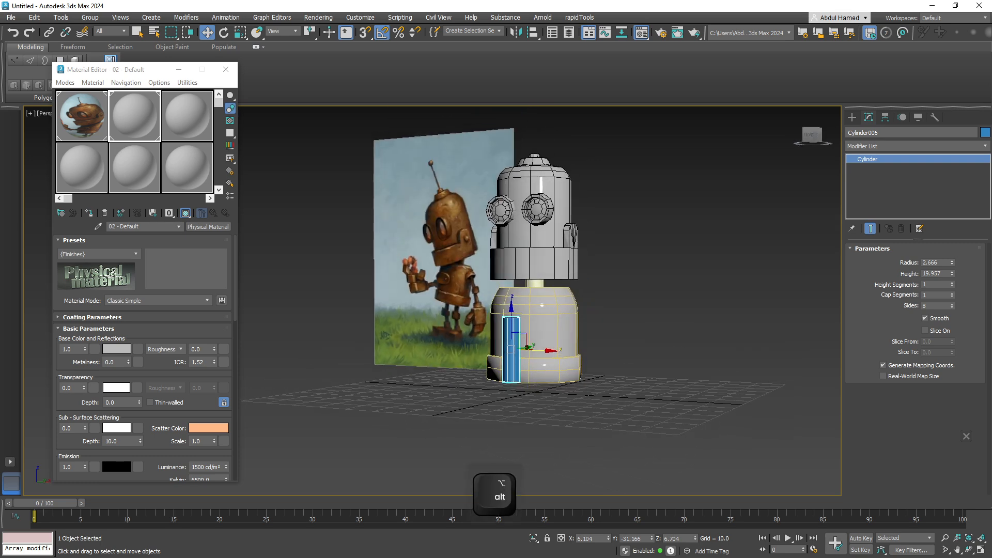
scroll(544, 367, up, 3)
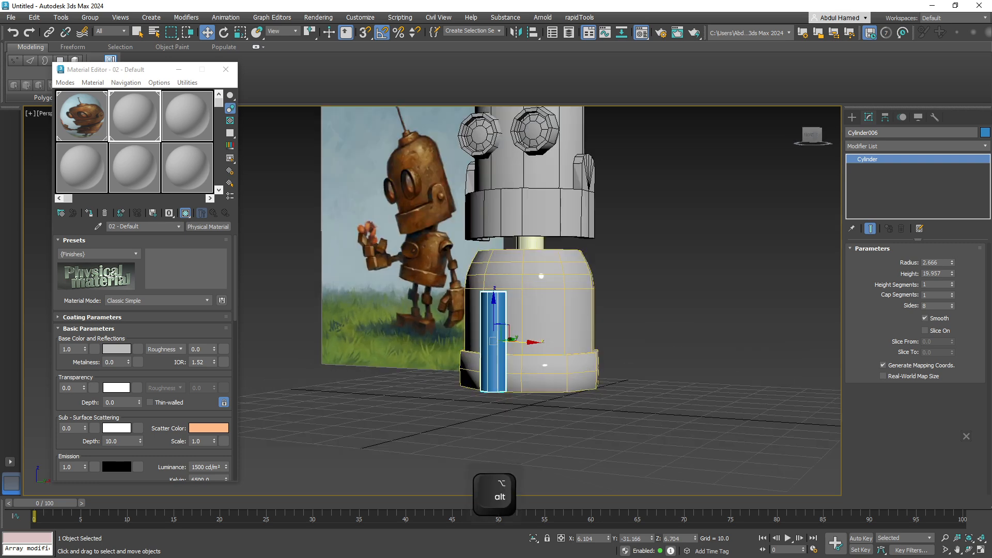
key(r)
drag(495, 347, 495, 381)
middle_drag(523, 367, 542, 321)
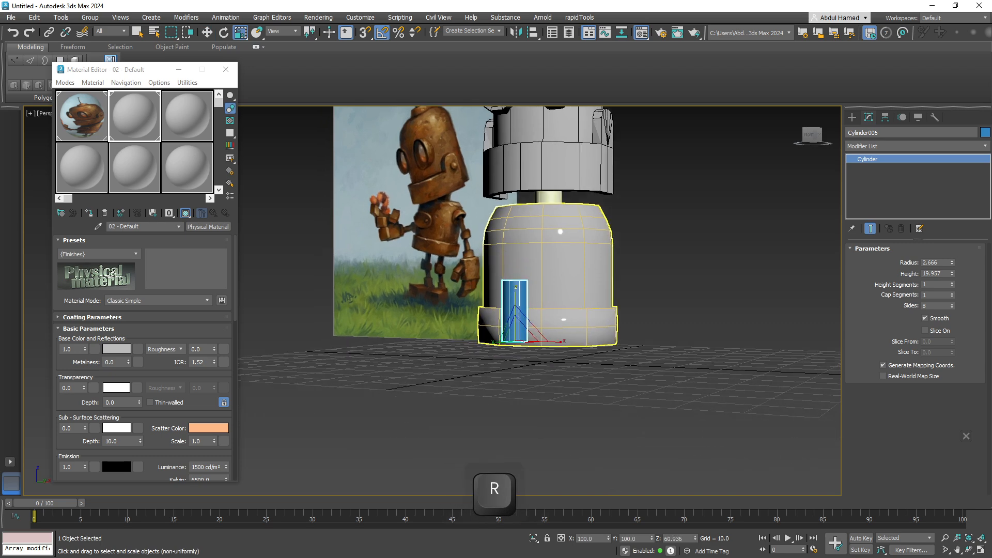
Clone the leg cylinder about 14.8 units straight down to form the lower leg segment.
key(w)
mouse_move(514, 299)
shift+mouse_down()
mouse_move(515, 390)
mouse_move(515, 373)
shift+mouse_up()
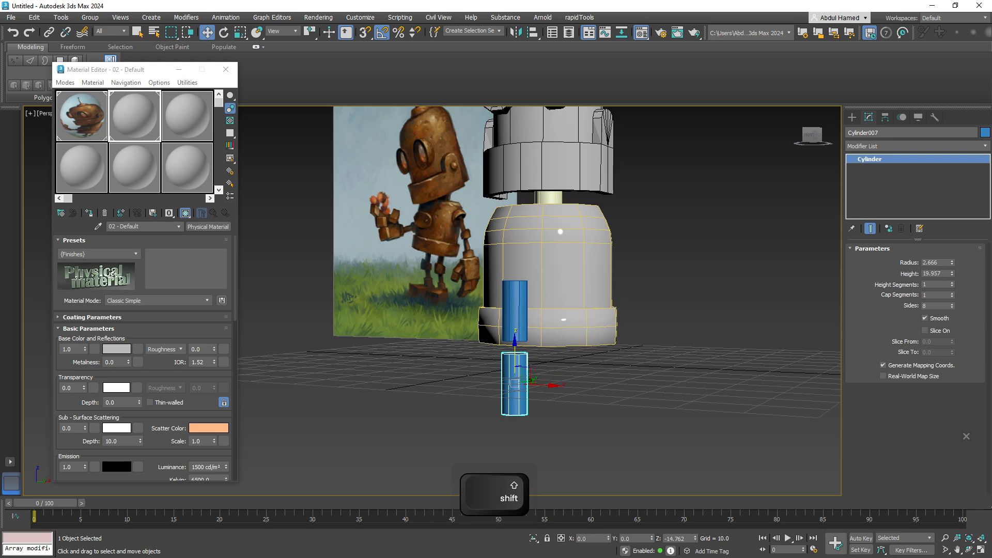
shift+drag(515, 374, 515, 373)
click(498, 328)
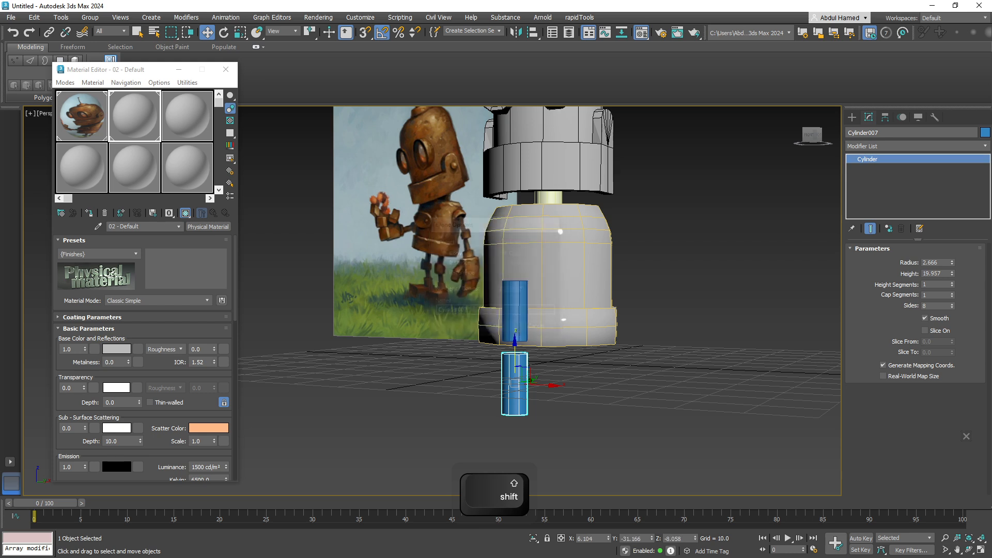
middle_drag(498, 328, 501, 314)
Create a foot box about 12.6 long, 9 wide and 6.6 high near the lower leg.
click(852, 117)
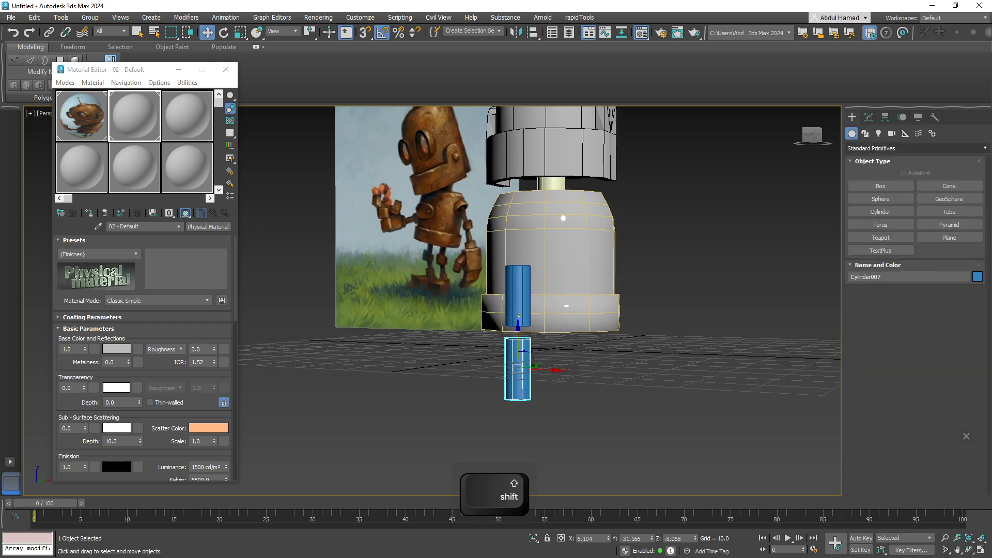
click(881, 186)
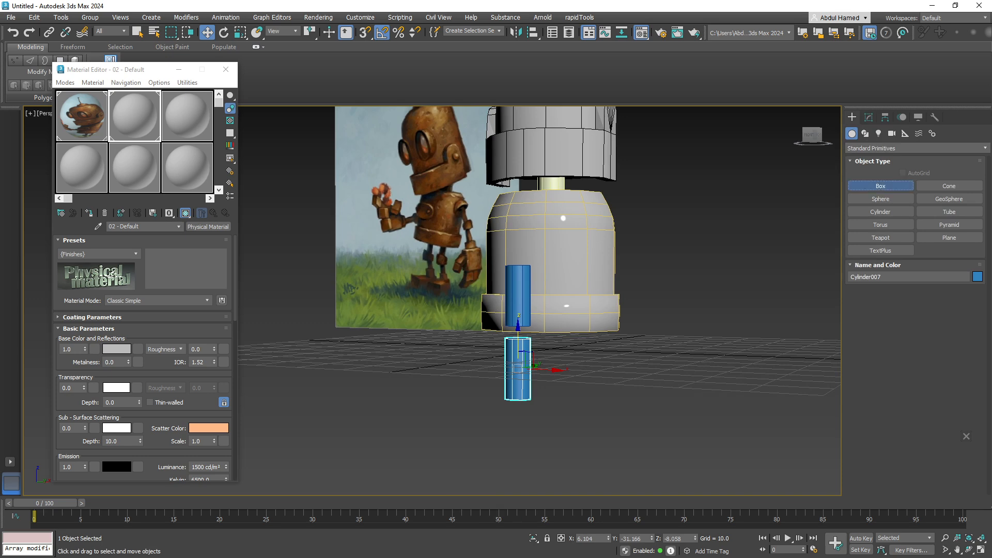
alt+middle_drag(606, 365, 600, 389)
drag(502, 417, 512, 454)
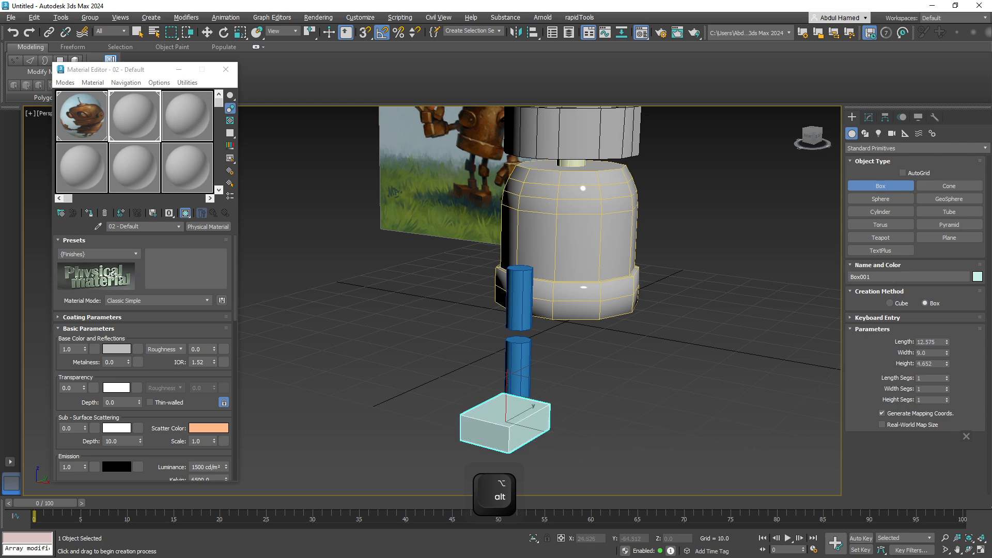
click(530, 411)
alt+middle_drag(530, 411, 576, 413)
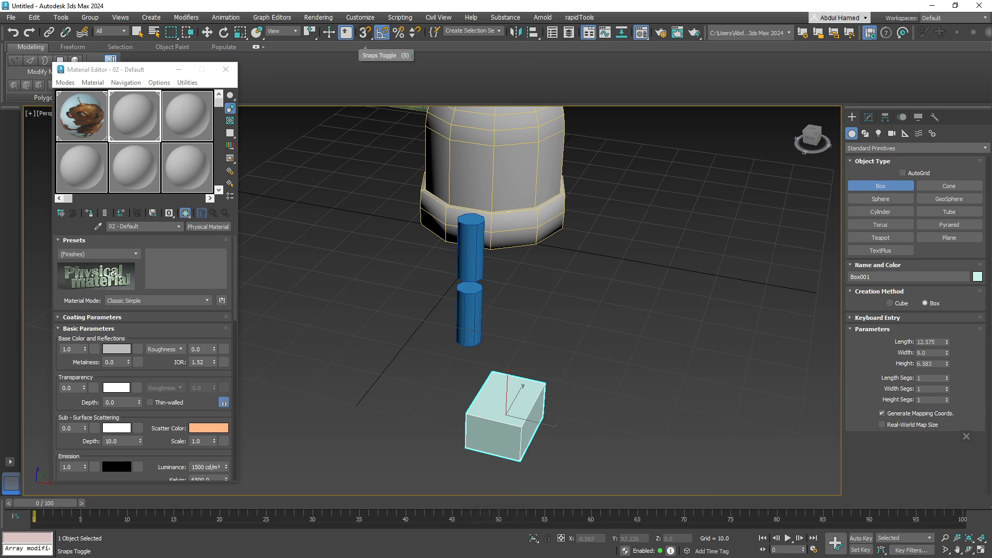
Enable 3D snapping and snap the foot box's pivot onto the lower leg cylinder's pivot.
click(365, 32)
click(365, 80)
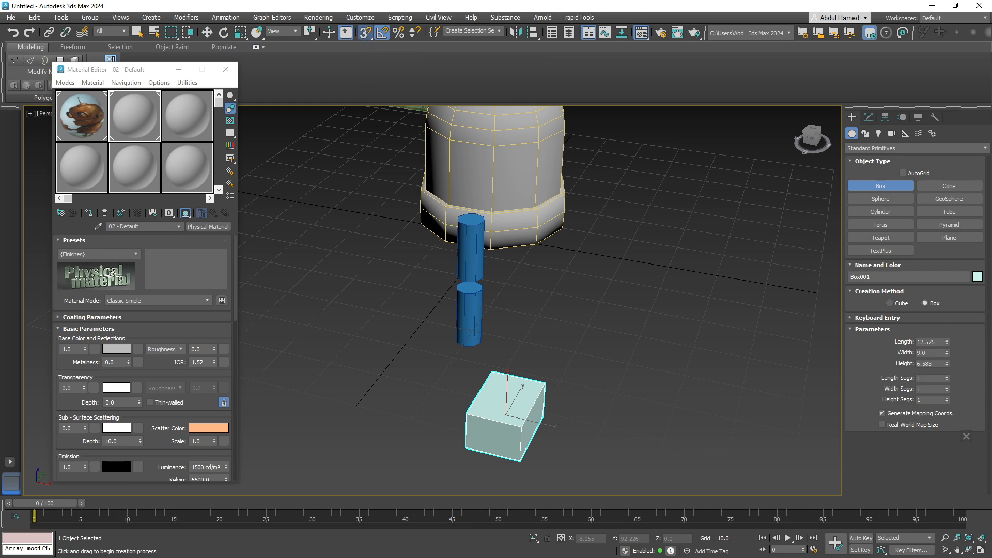
key(w)
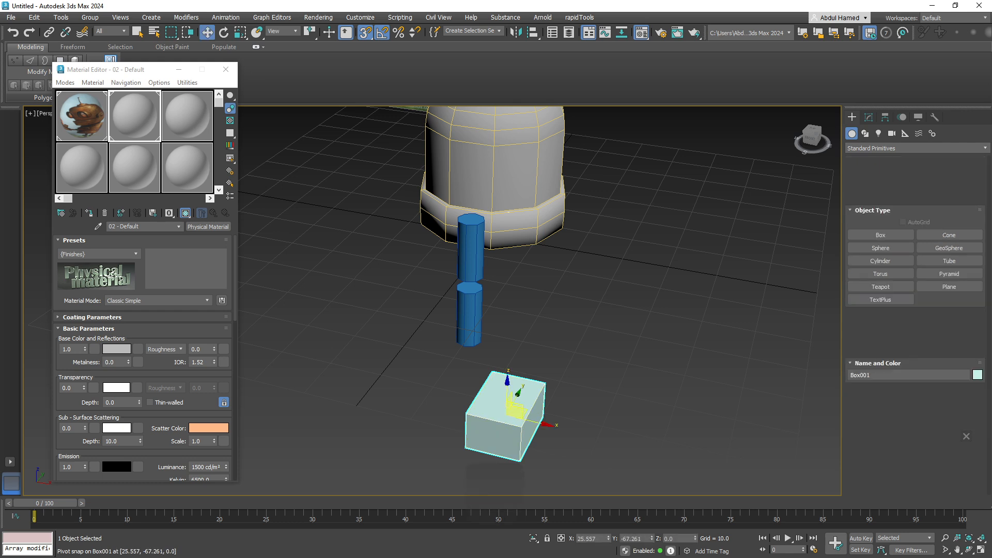
right_click(365, 33)
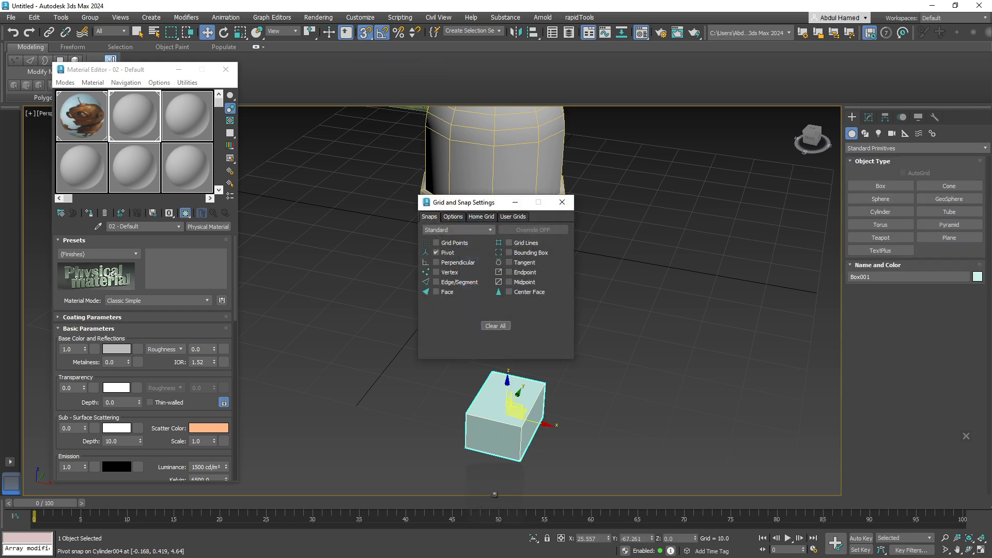
click(562, 202)
drag(507, 414, 475, 337)
scroll(468, 325, up, 6)
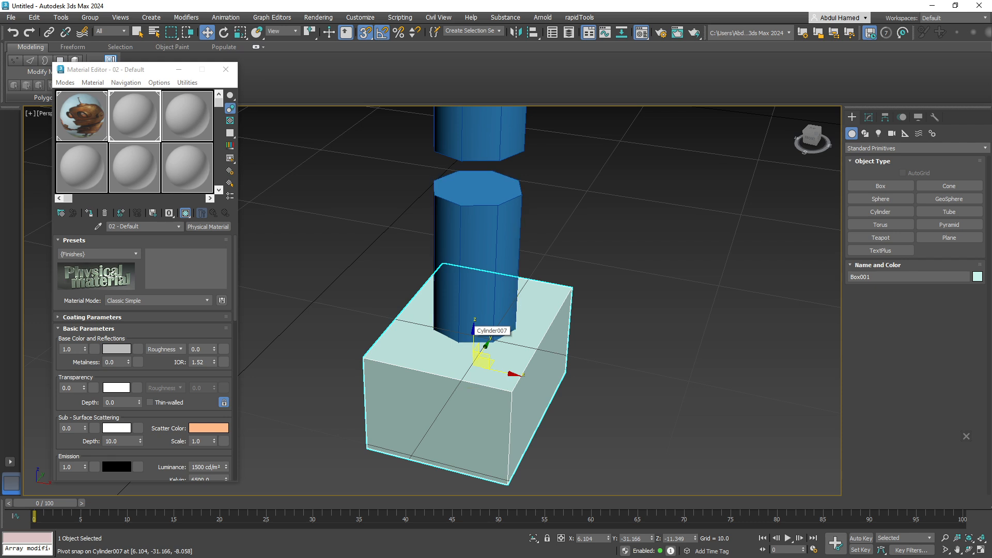
Turn snapping off and lower the foot box about 4.5 units along Z beneath the lower leg.
key(w)
key(s)
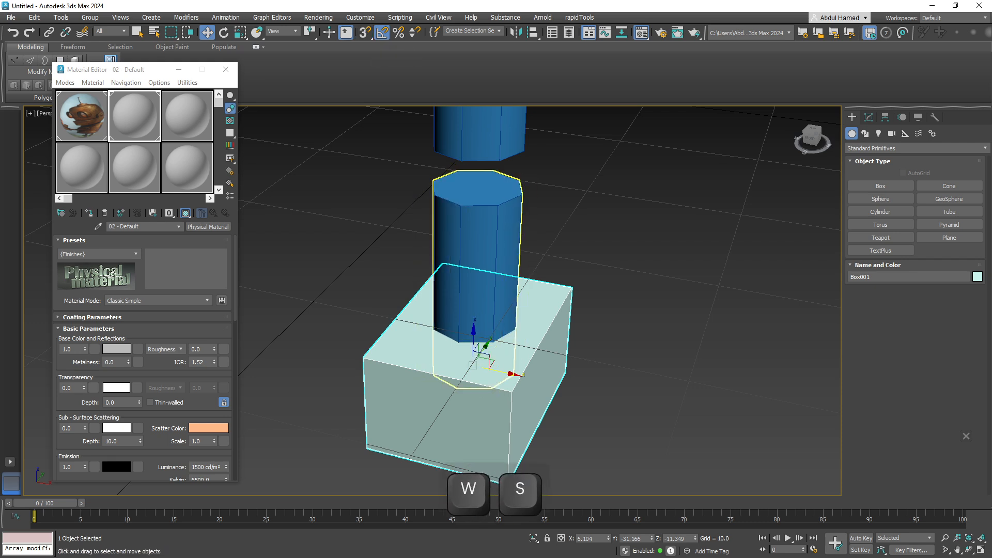
drag(474, 334, 472, 388)
alt+middle_drag(481, 395, 411, 370)
scroll(504, 358, down, 4)
middle_drag(504, 358, 544, 343)
scroll(595, 380, down, 5)
alt+middle_drag(545, 344, 532, 347)
scroll(532, 348, up, 3)
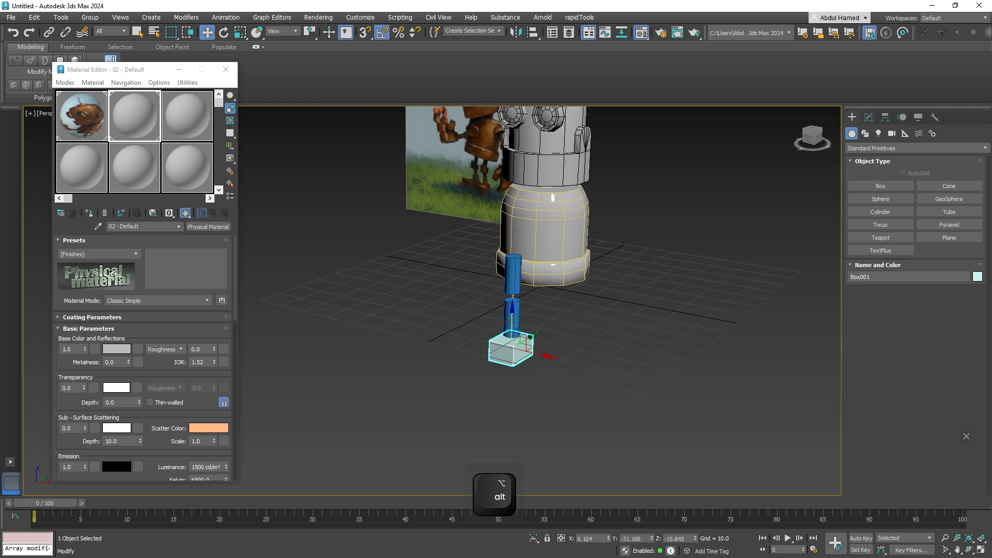
Convert the foot box to an Editable Poly.
click(868, 117)
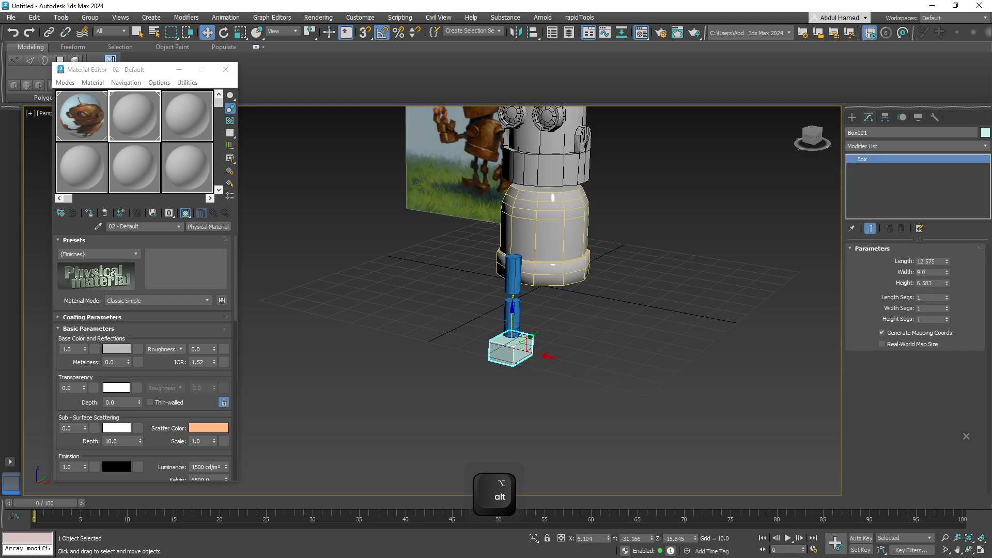
right_click(862, 159)
click(896, 236)
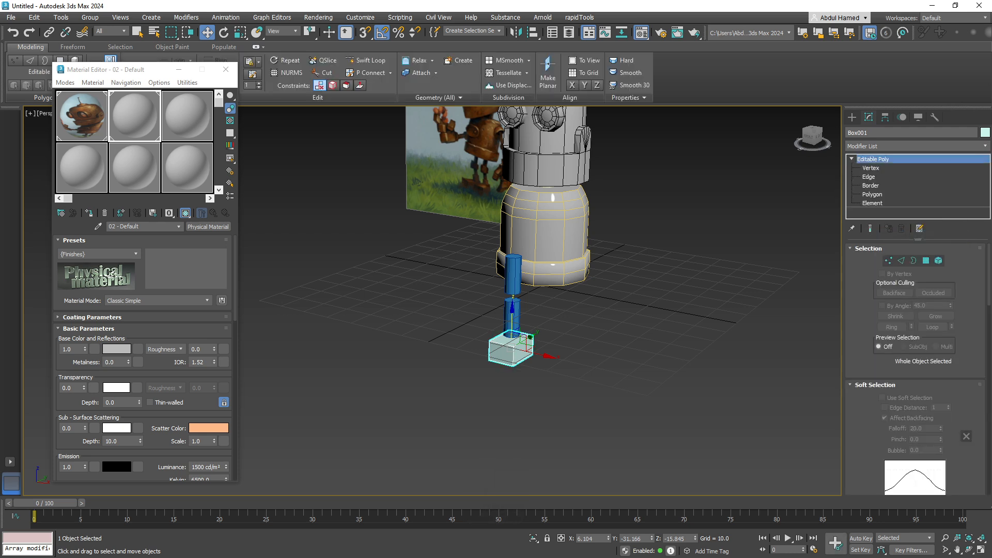
Pull the foot's front face forward about 5.5 units along Y at polygon level, and select the foot's top face.
click(873, 195)
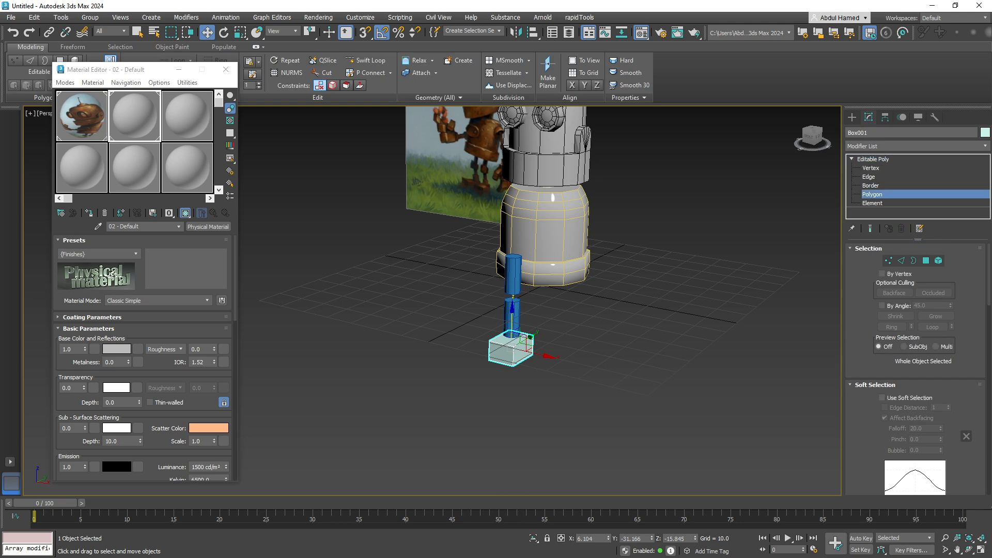
click(501, 353)
middle_drag(509, 358, 503, 364)
scroll(503, 364, up, 4)
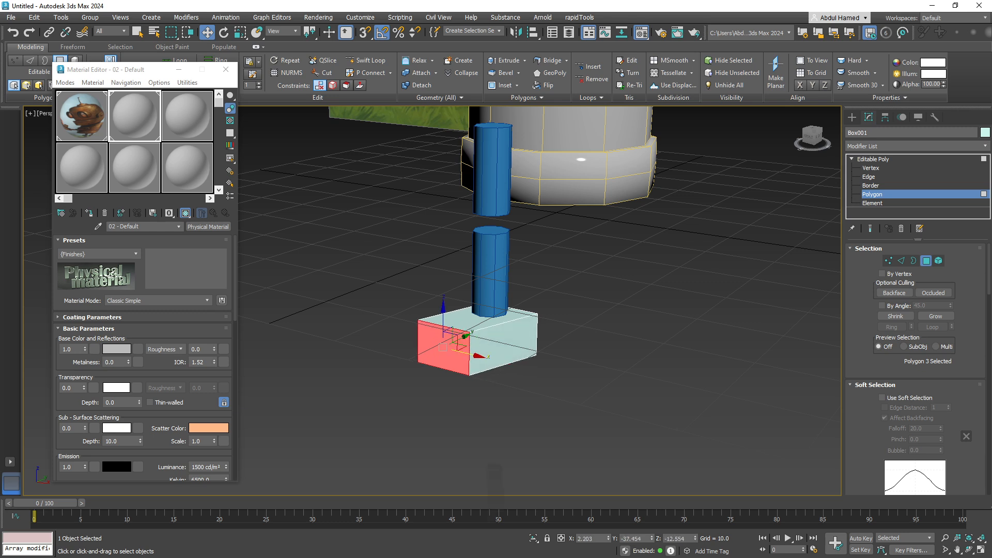
key(ctrl+z)
drag(482, 343, 460, 351)
click(475, 331)
middle_drag(475, 330, 492, 415)
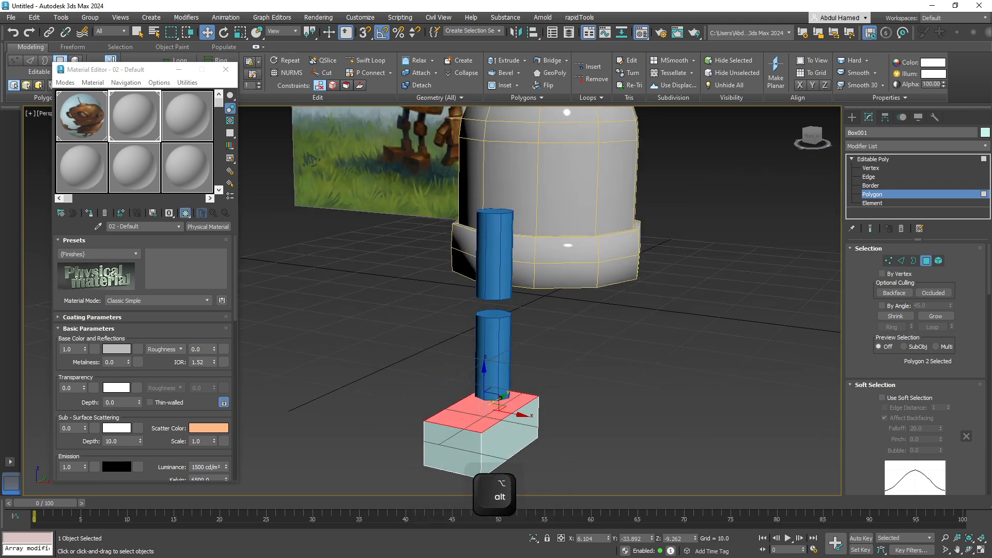
Switch to Krita, hide Paint Layer 3, and draw four straight black lines along the painted feet's side edges on a new layer.
key(alt+Tab)
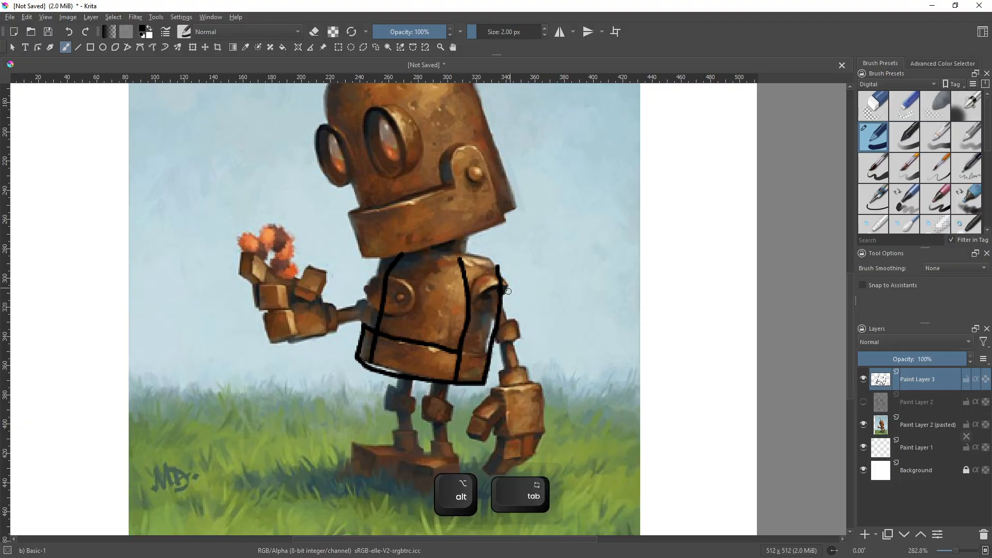
ctrl+scroll(480, 477, up, 1)
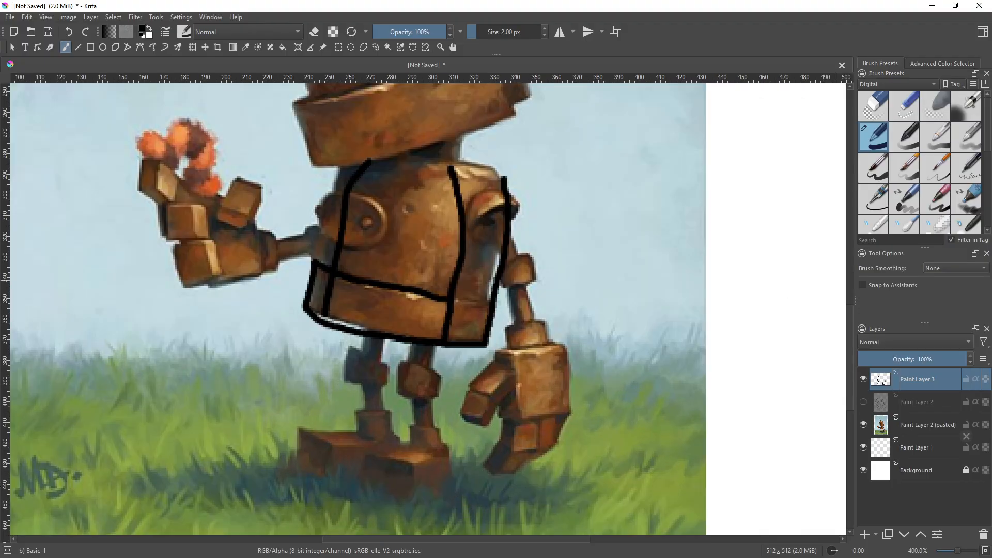
click(865, 535)
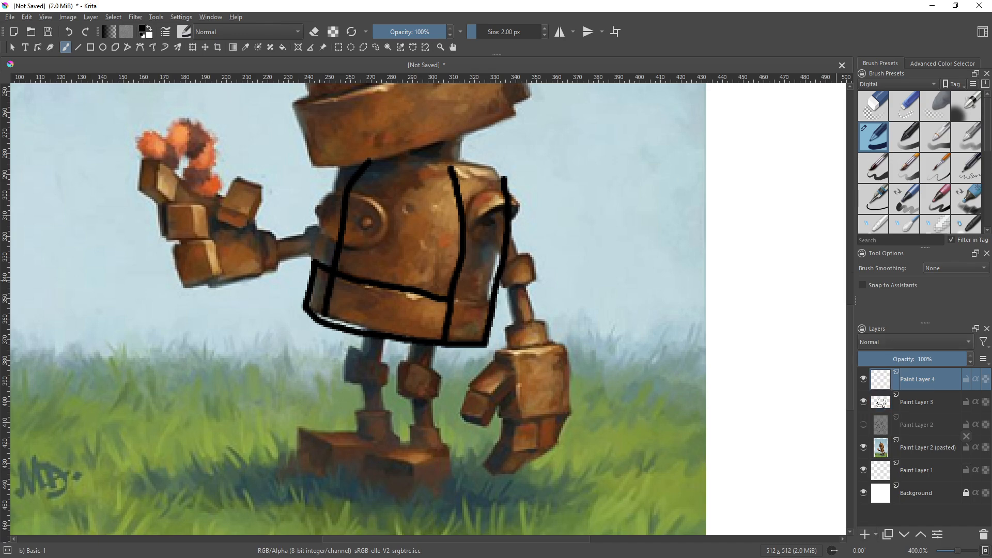
click(864, 402)
key(v)
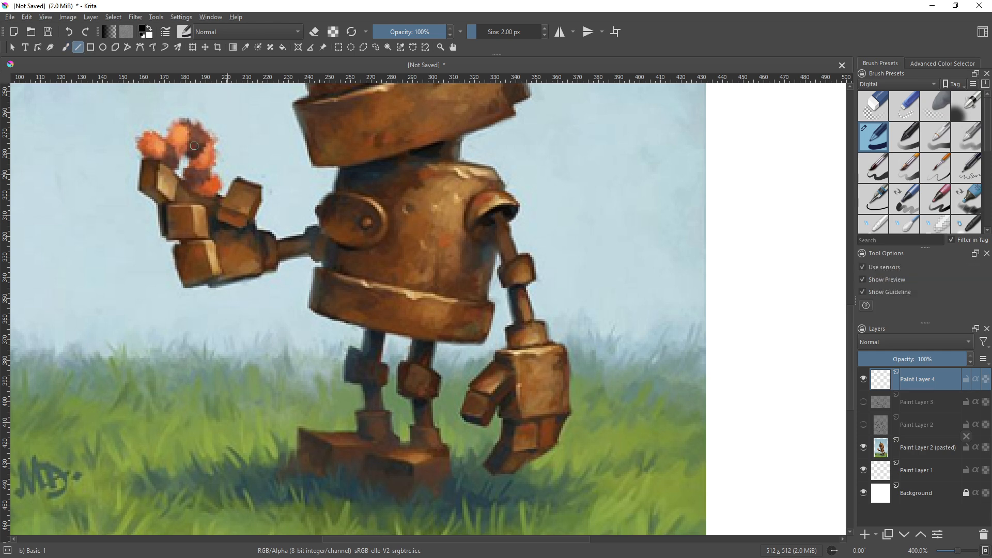
drag(417, 463, 417, 505)
click(368, 457)
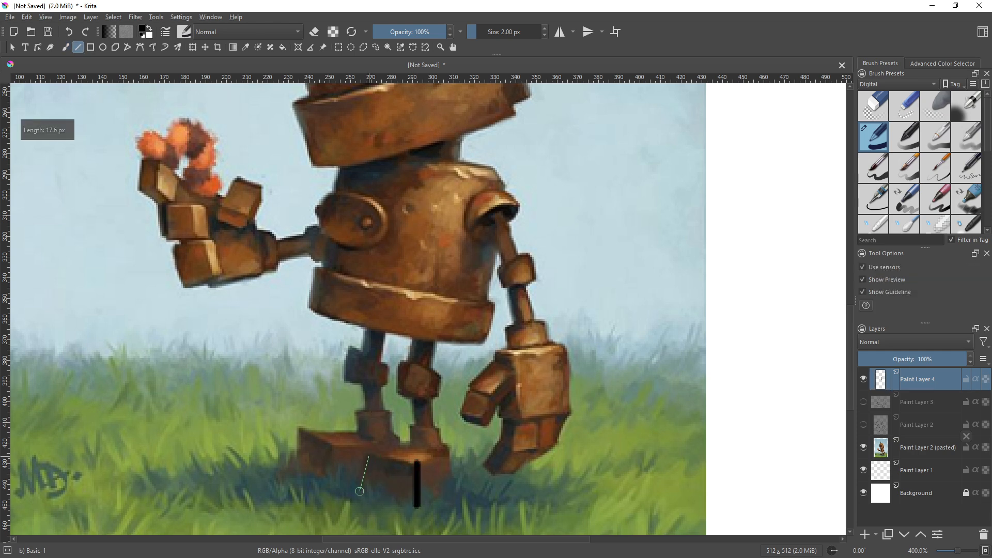
drag(360, 492, 359, 494)
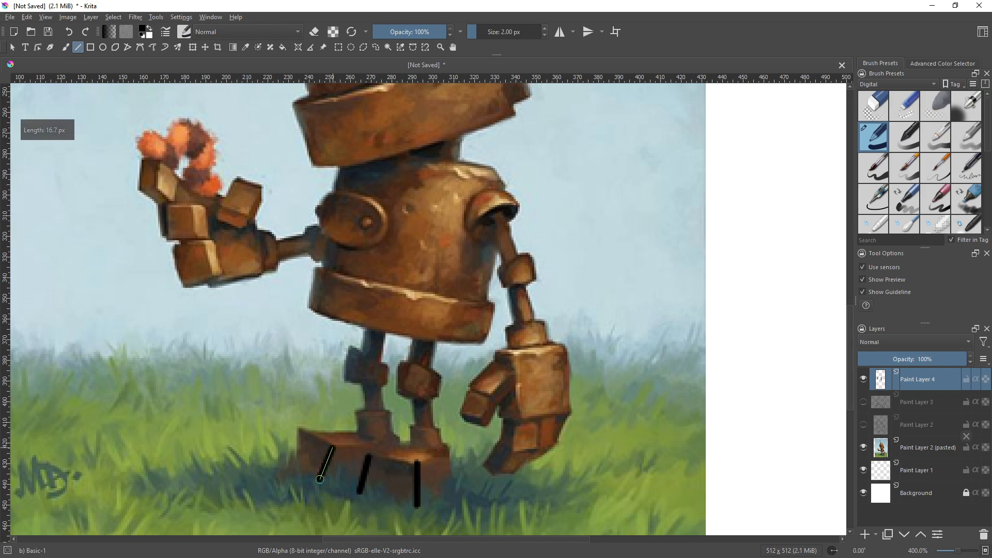
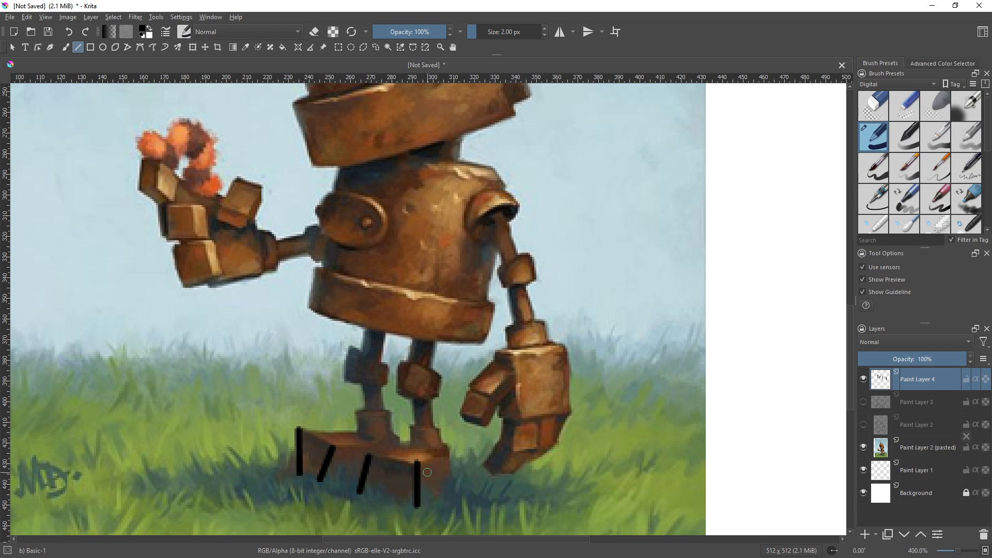
Switch back to 3ds Max and scale the foot's top face along X to about 89 percent.
key(alt+Tab)
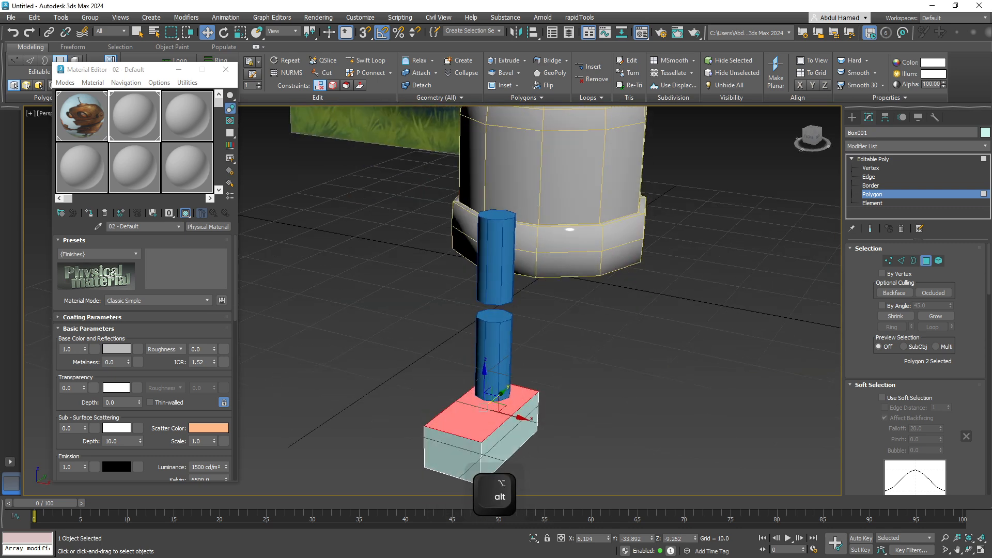
key(r)
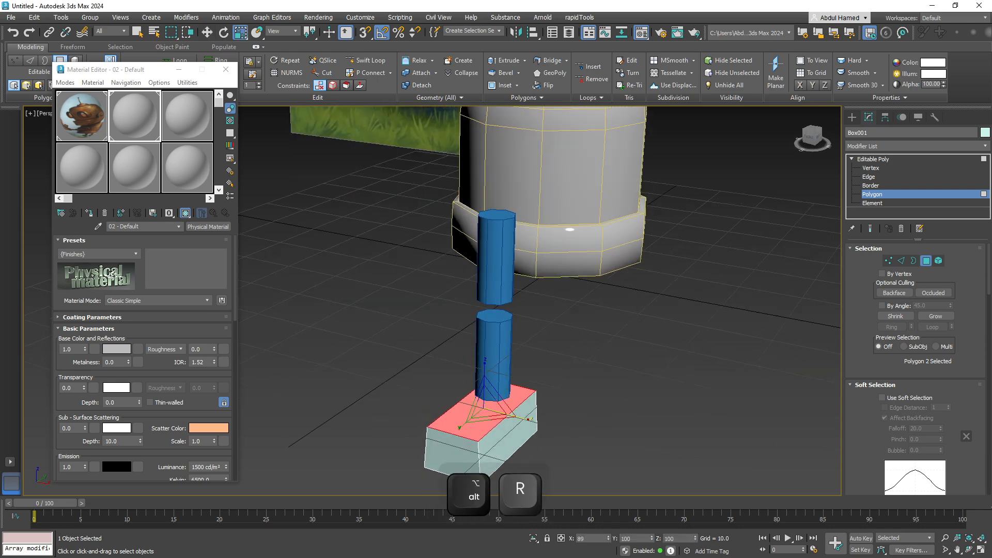
alt+middle_drag(621, 442, 478, 415)
scroll(571, 396, down, 5)
Select the foot's front face, return to object level, and move the whole foot forward about 1.9 units along Y.
click(528, 412)
scroll(536, 419, up, 3)
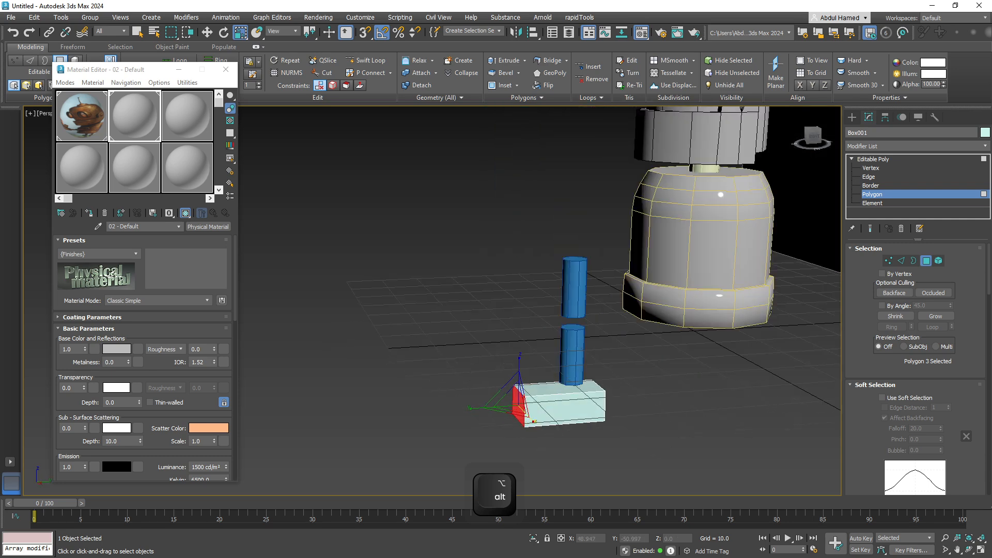
click(874, 159)
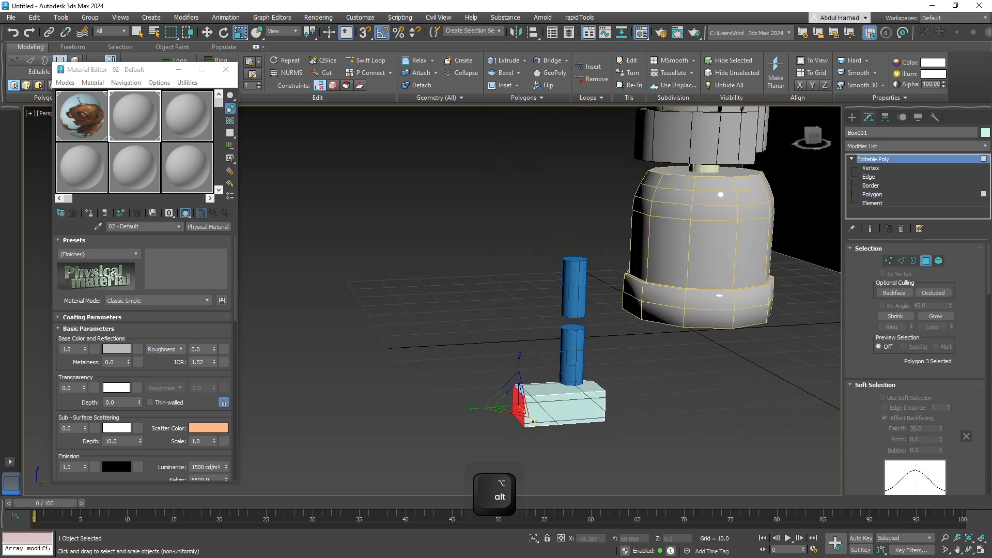
key(w)
drag(588, 401, 580, 401)
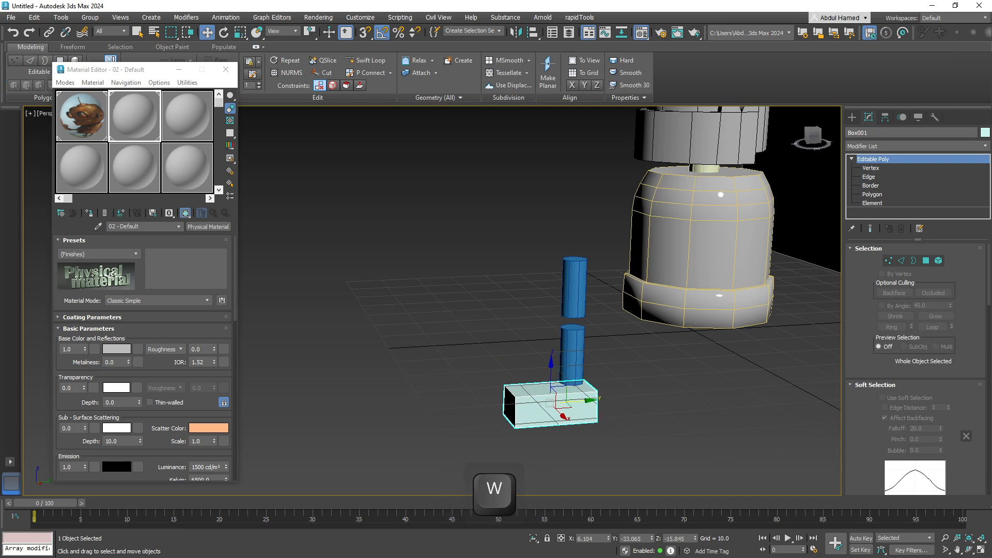
Push the foot's front face back about 2.3 units along Y.
key(4)
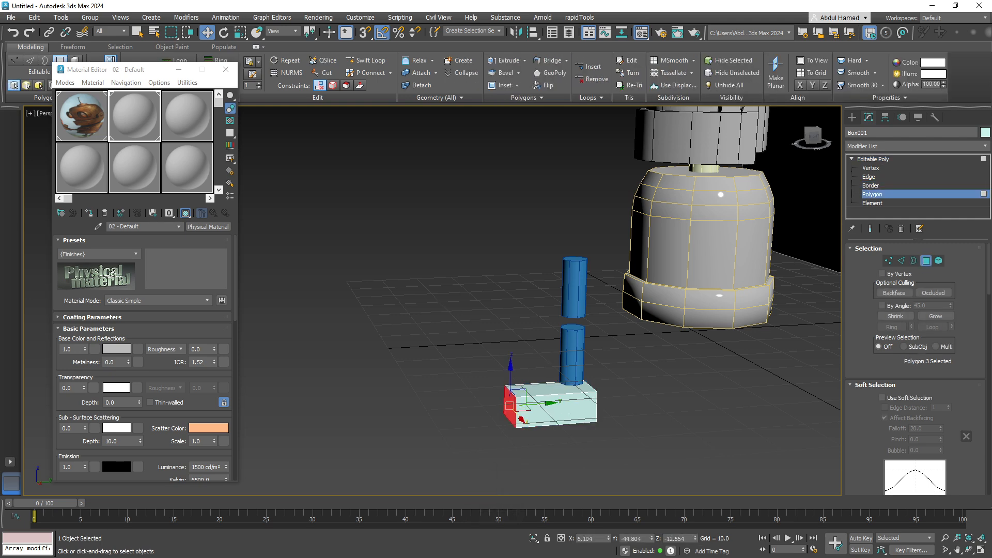
drag(544, 404, 552, 403)
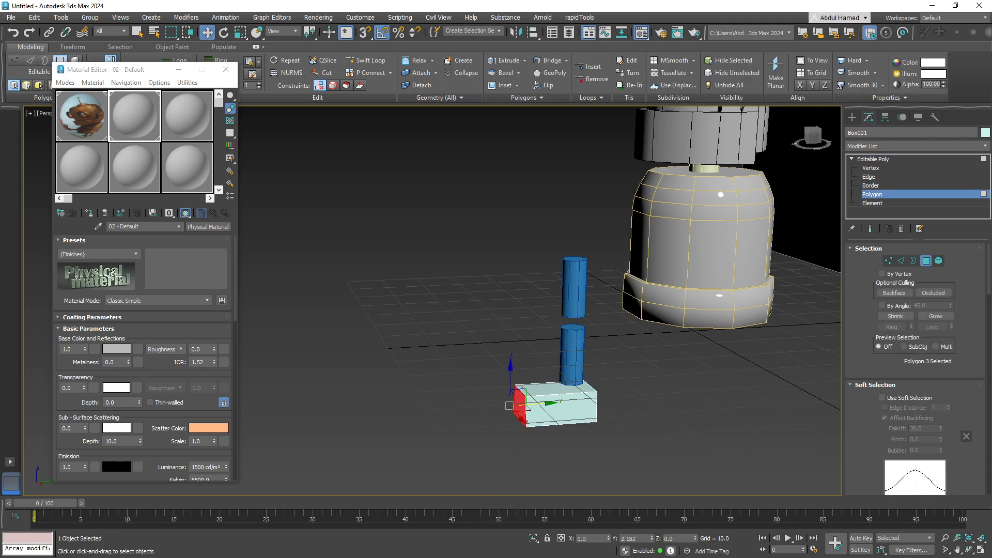
alt+middle_drag(509, 405, 532, 402)
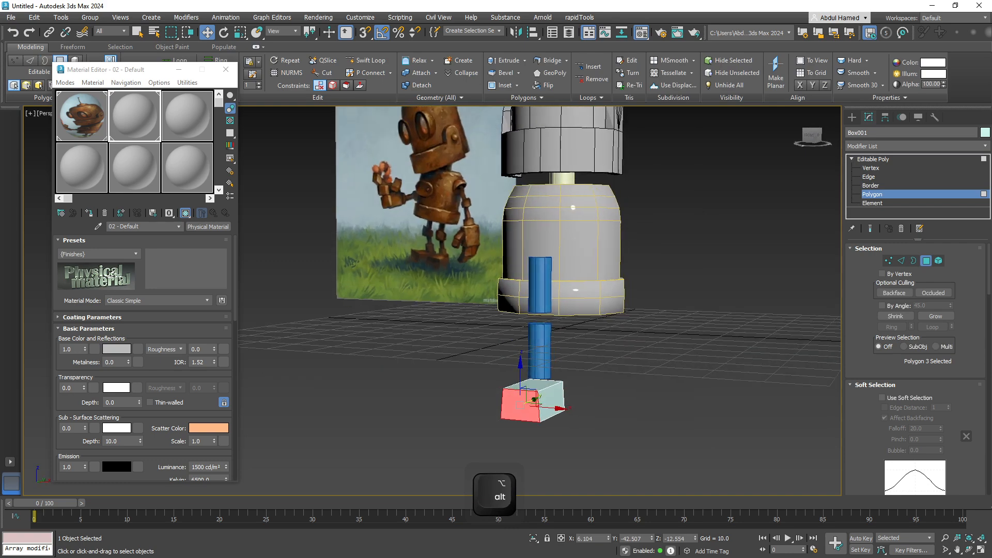
Insert a Swift Loop across the width of the foot just in front of the leg.
middle_drag(594, 401, 579, 357)
alt+middle_drag(590, 351, 556, 365)
scroll(568, 362, up, 4)
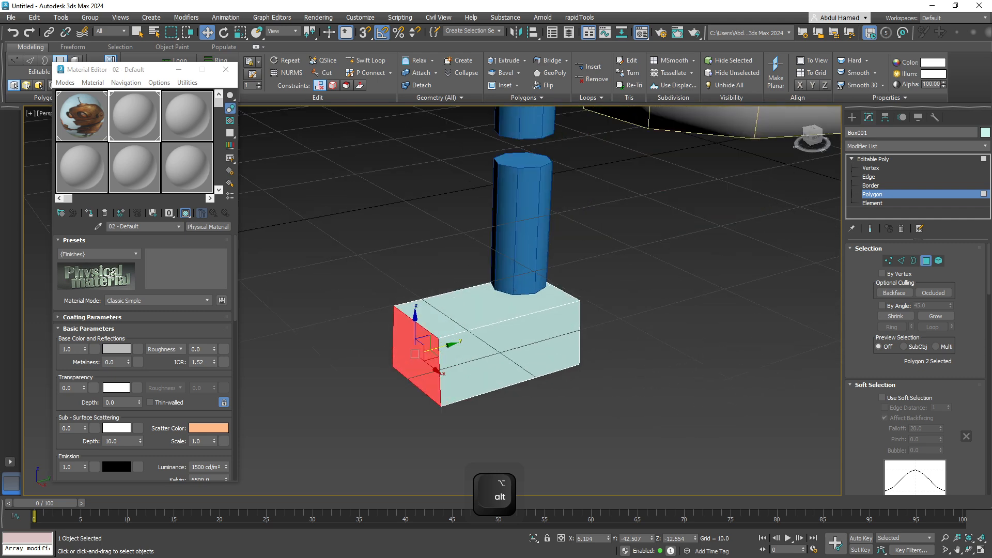
click(470, 312)
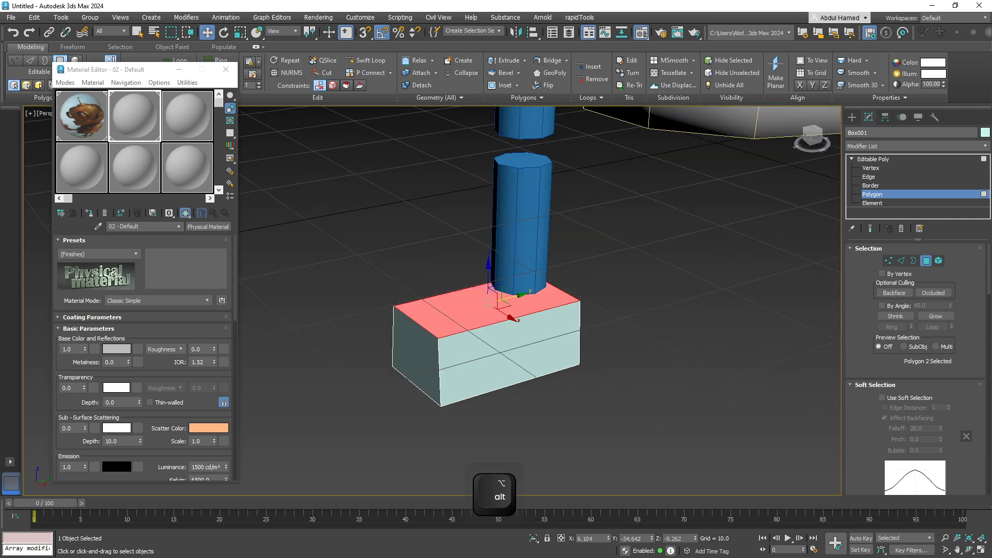
click(367, 61)
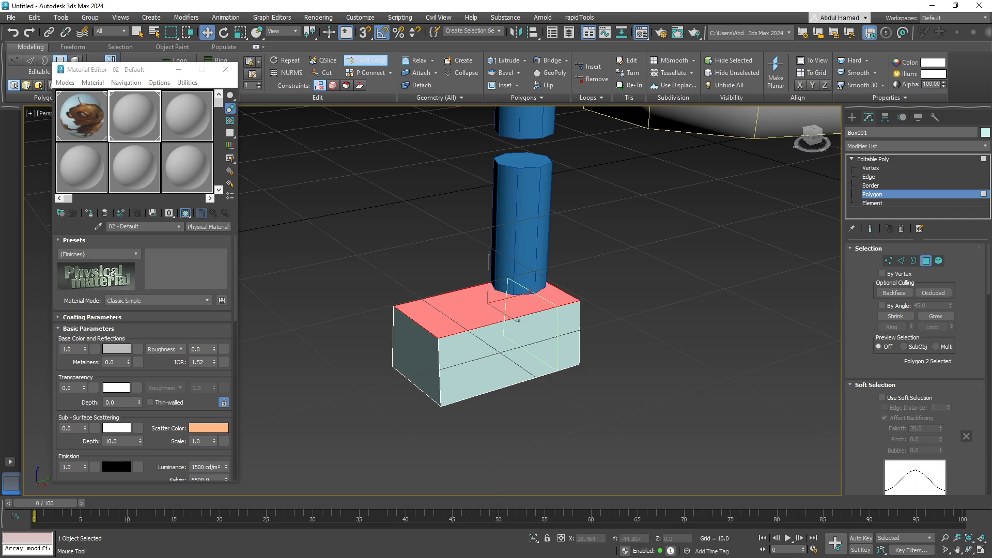
click(521, 317)
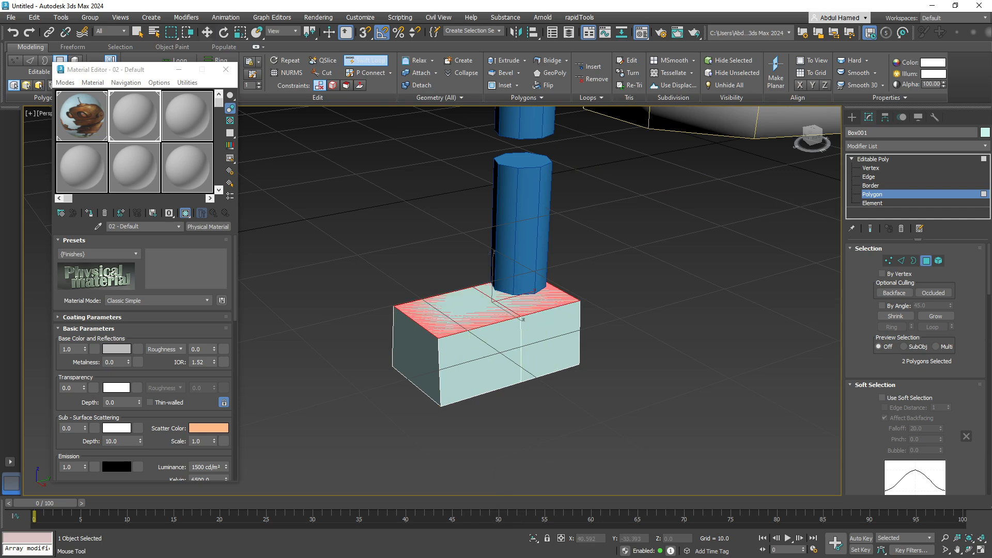
right_click(521, 317)
key(q)
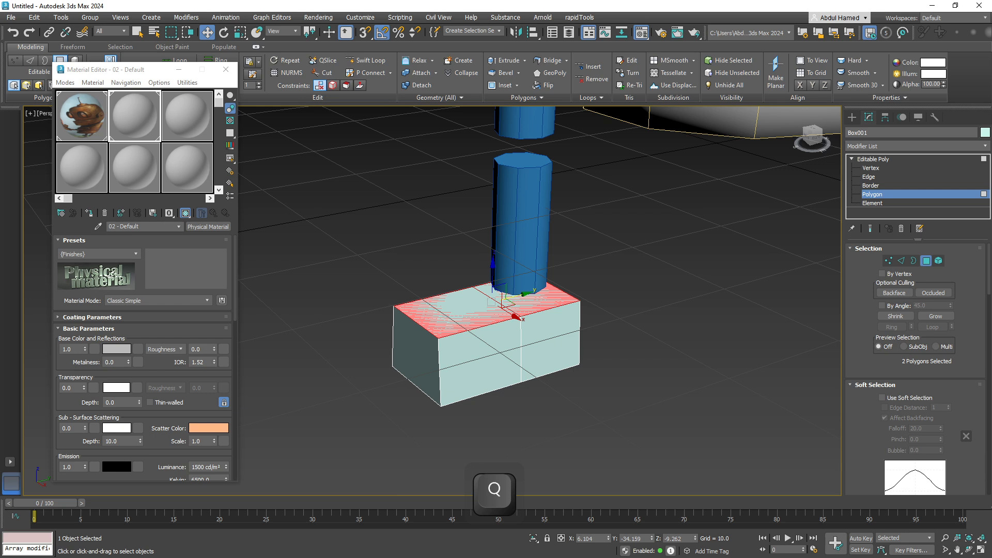
Inset the rear top polygon of the foot beneath the leg cylinder.
click(526, 292)
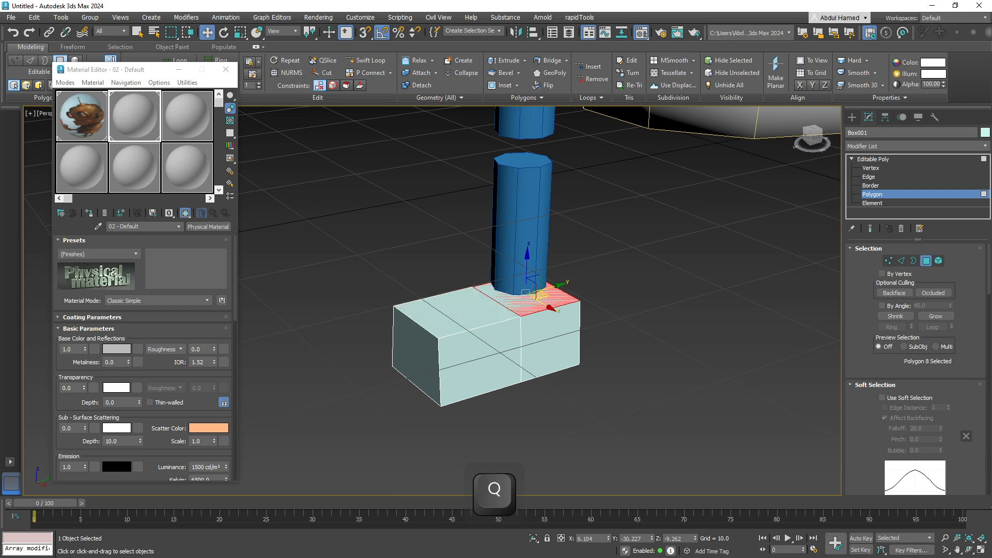
scroll(915, 362, down, 8)
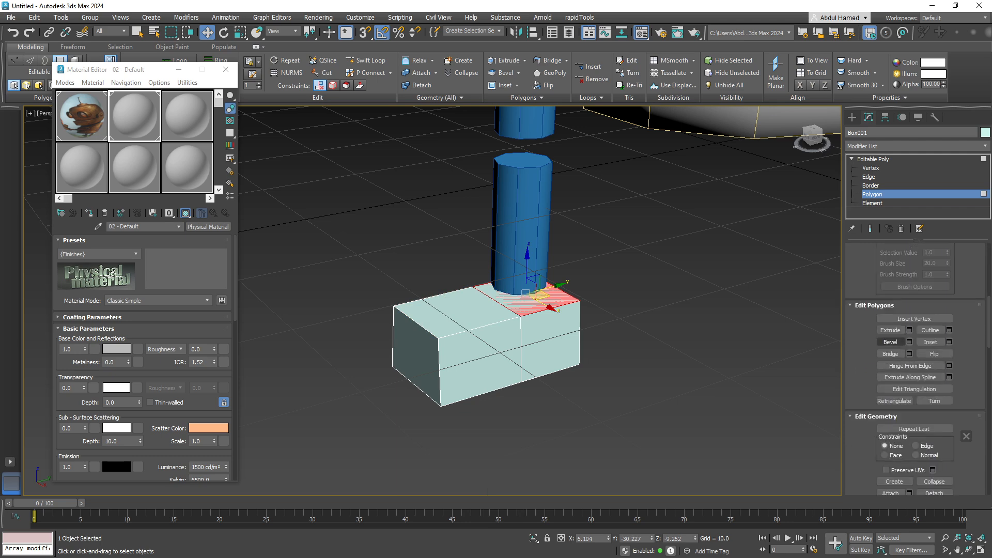
click(931, 342)
drag(557, 303, 557, 291)
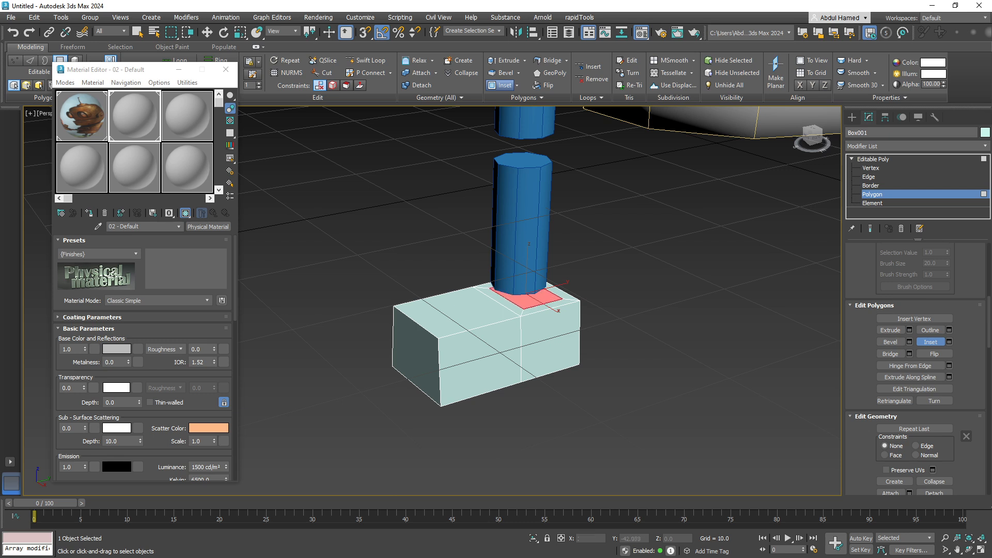
Try to extrude the inset polygon beneath the leg cylinder and the foot's whole top.
click(891, 330)
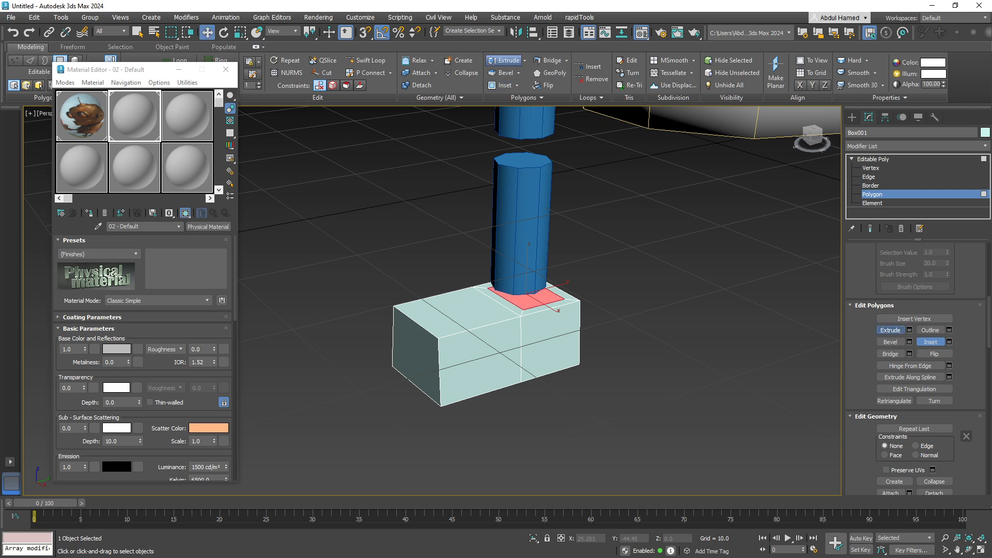
drag(535, 298, 535, 264)
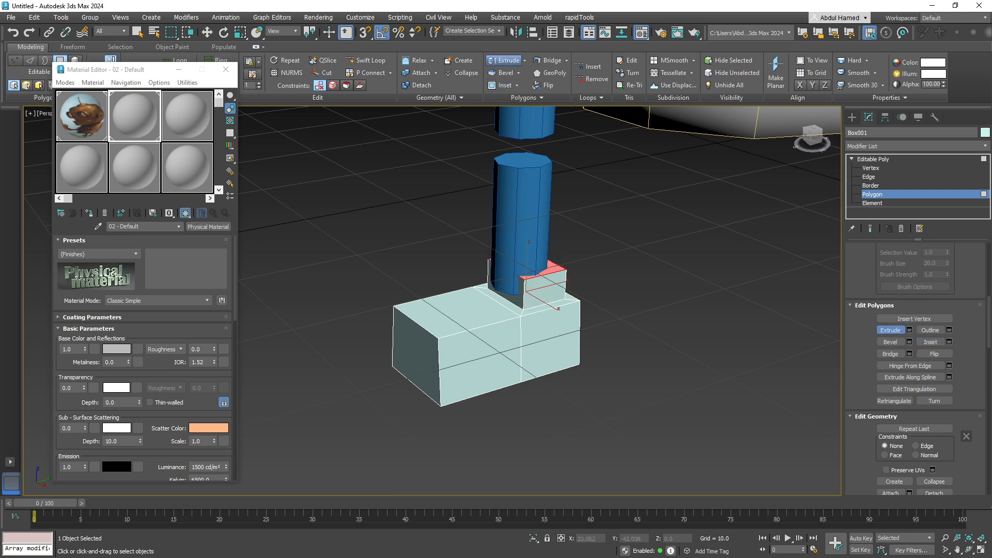
alt+middle_drag(536, 264, 594, 225)
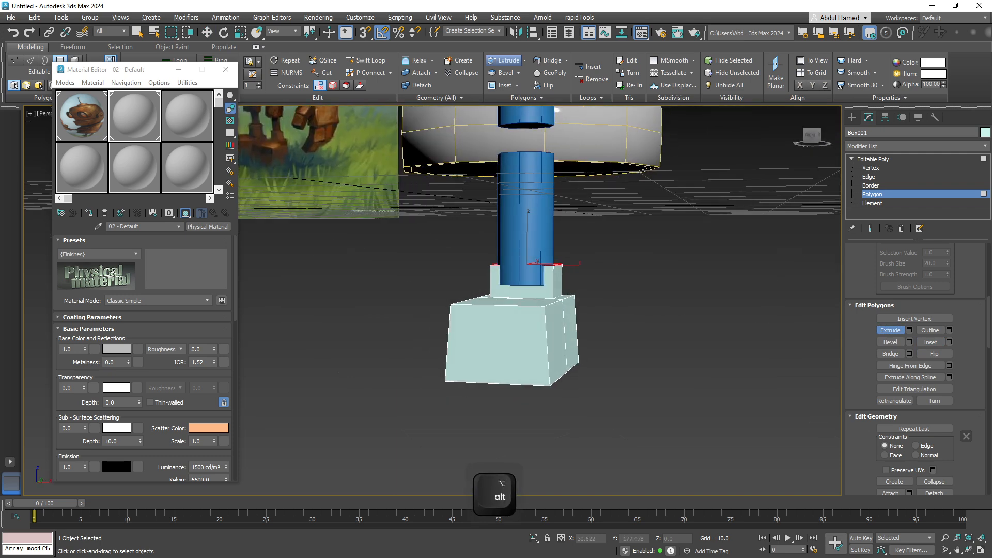
alt+middle_drag(538, 238, 548, 279)
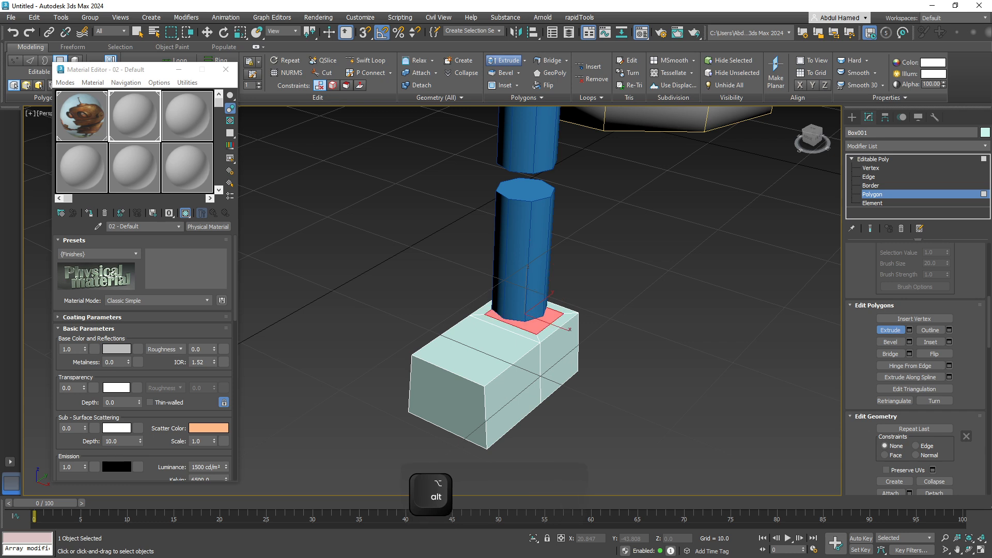
key(ctrl+z)
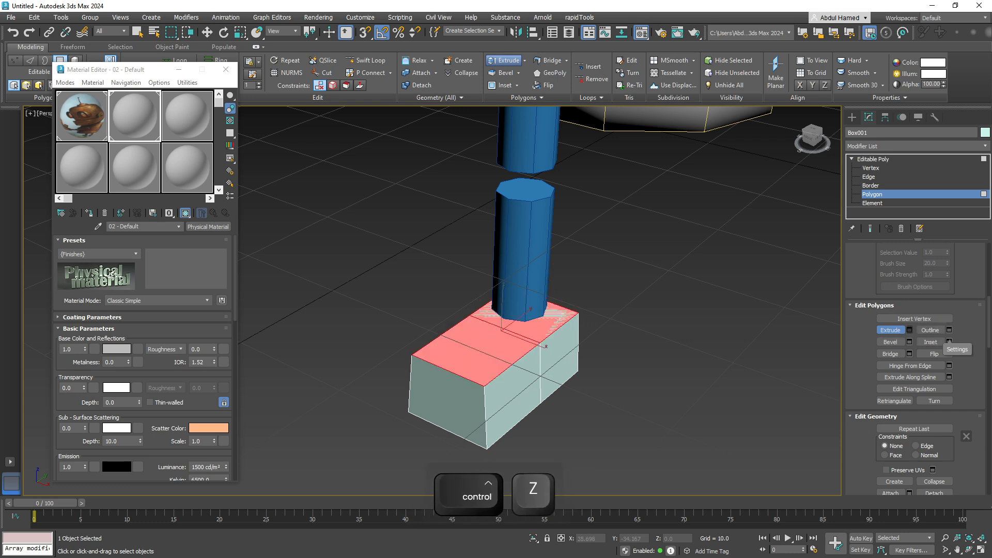
click(910, 330)
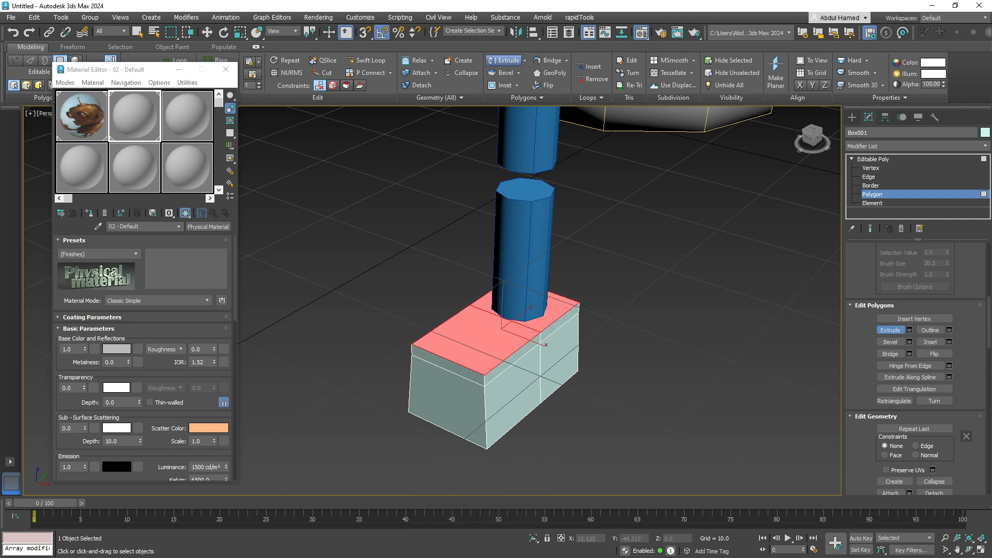
key(ctrl+z)
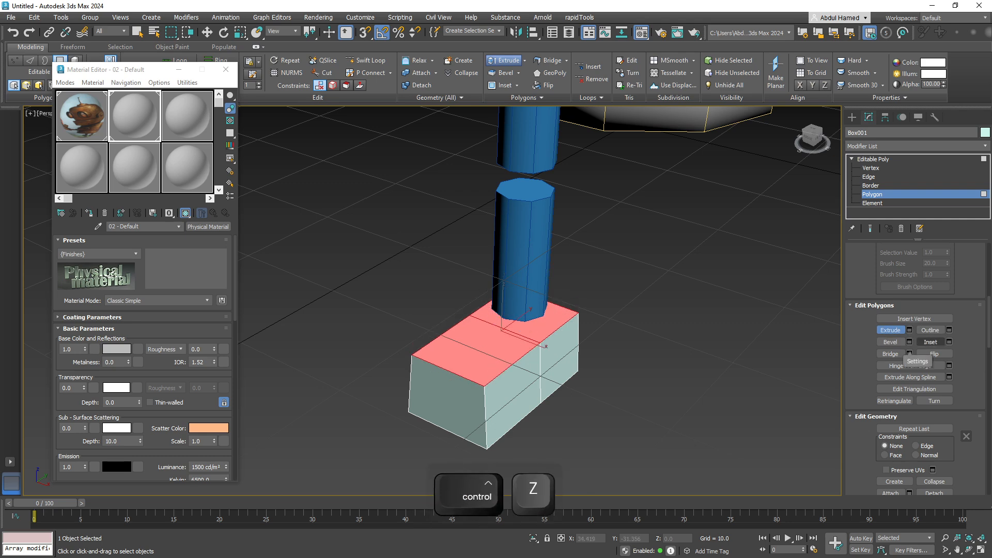
Try insetting the foot's whole top by about 1.037 and scaling the inset area along Y toward the leg.
click(950, 341)
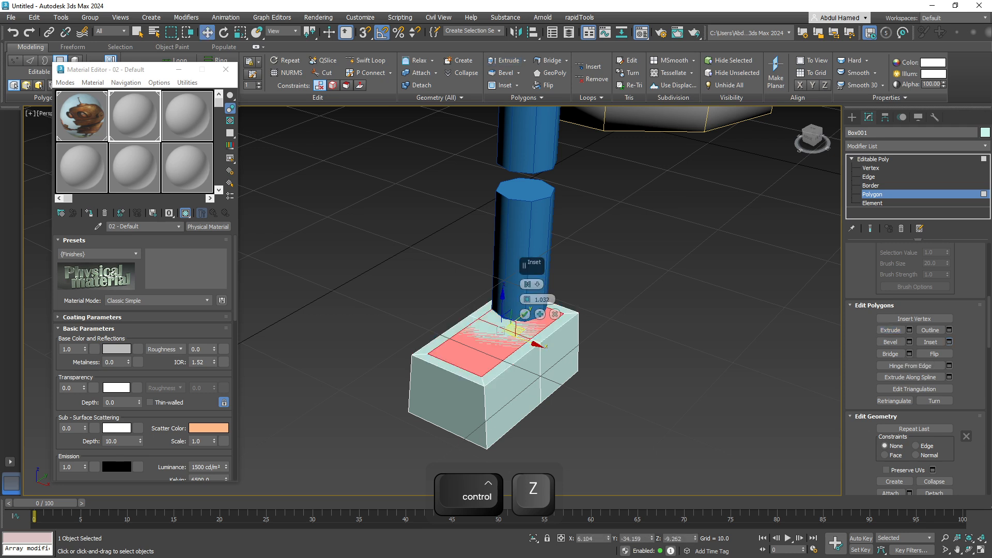
click(525, 314)
key(r)
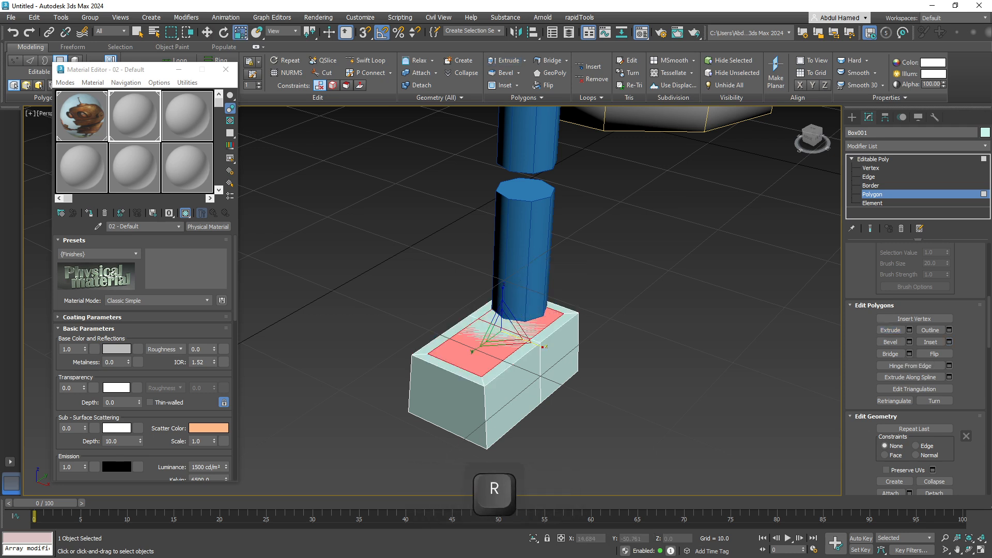
drag(475, 350, 537, 304)
key(w)
alt+middle_drag(537, 304, 565, 255)
scroll(532, 374, down, 4)
alt+middle_drag(531, 374, 524, 380)
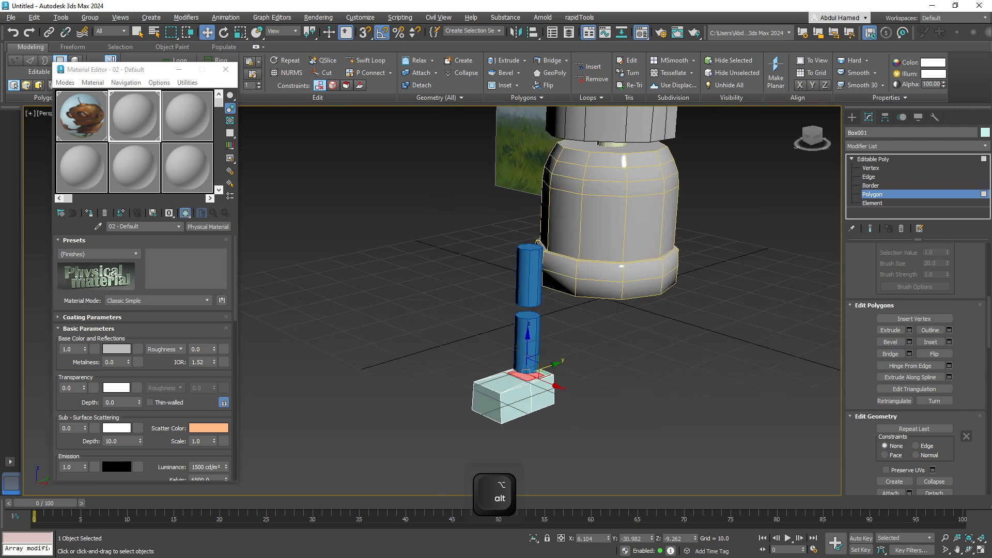
Try extruding the inset area of the foot's top upward about 2.9 units around the leg cylinder.
scroll(524, 379, up, 5)
shift+drag(539, 322, 540, 279)
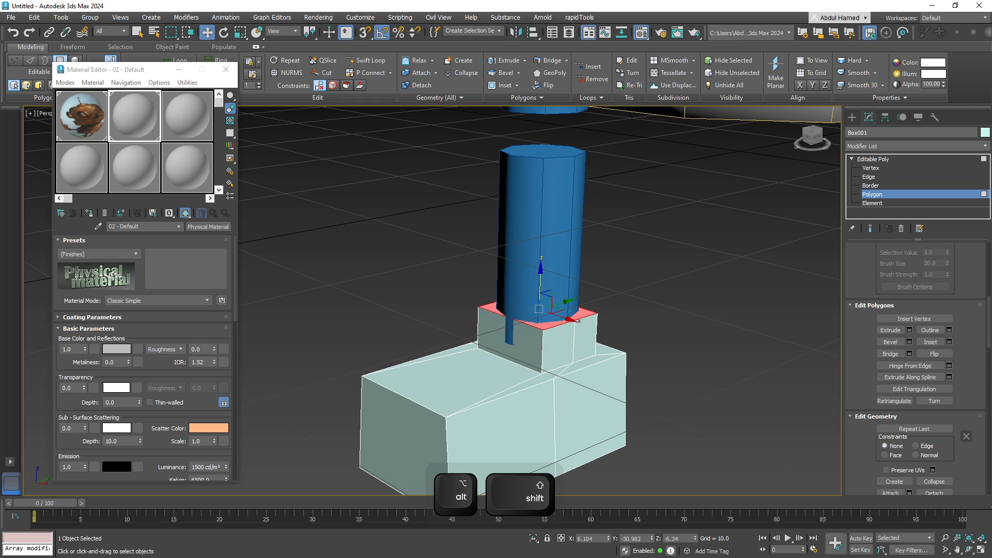
alt+middle_drag(539, 282, 528, 289)
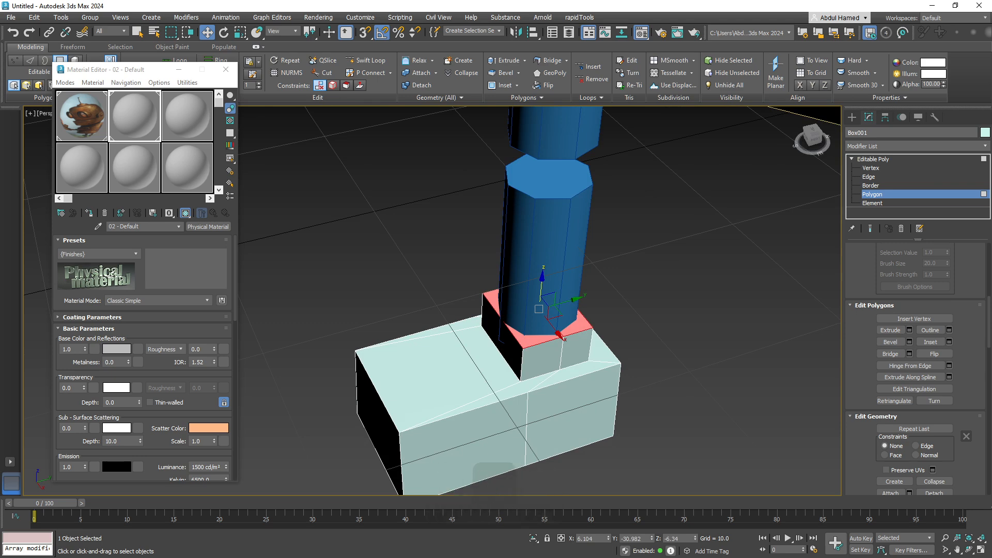
middle_drag(539, 309, 548, 276)
Undo the extrusion, scaling and inset on the foot's top, back to the plain rear top polygon being selected.
key(ctrl+z)
key(ctrl+z)
key(ctrl+z)
key(ctrl+z)
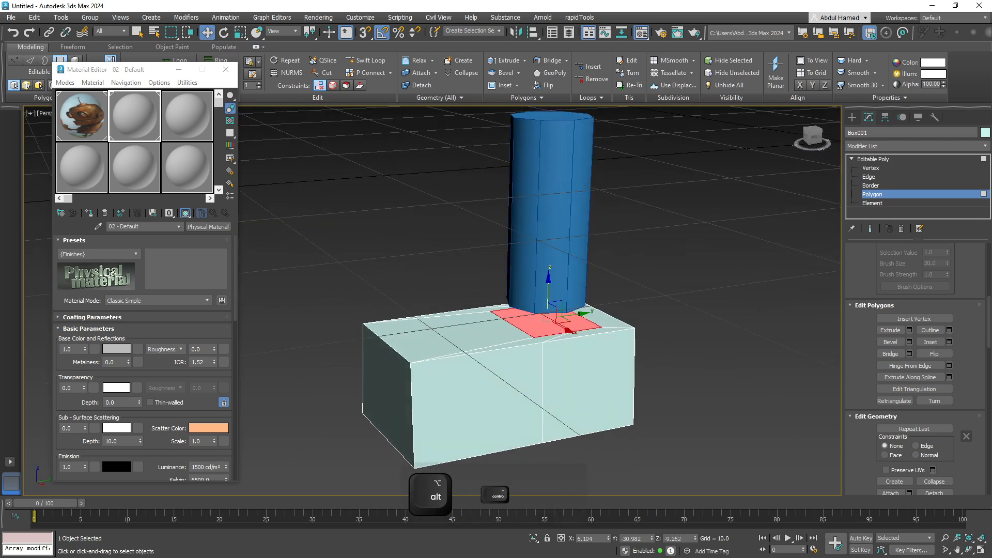
key(ctrl+z)
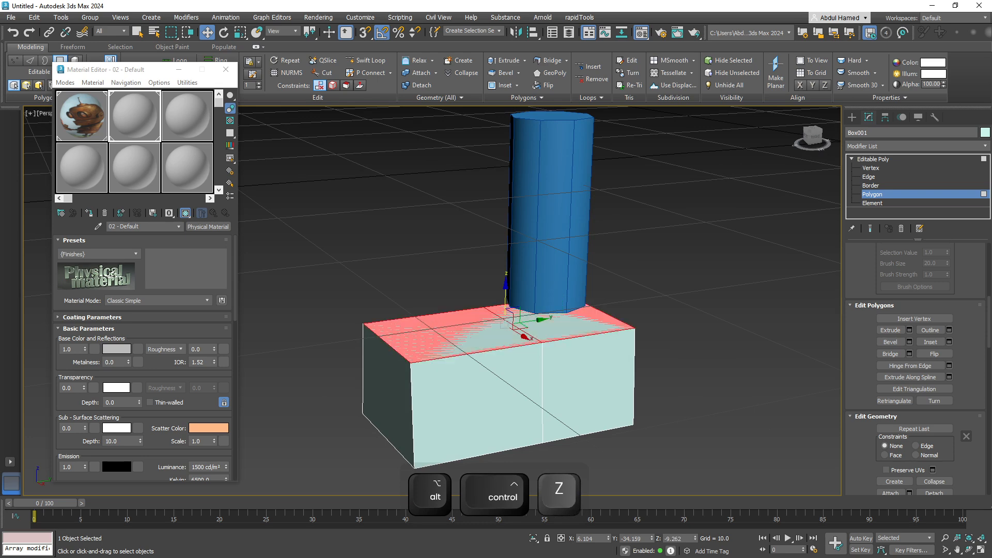
key(ctrl+z)
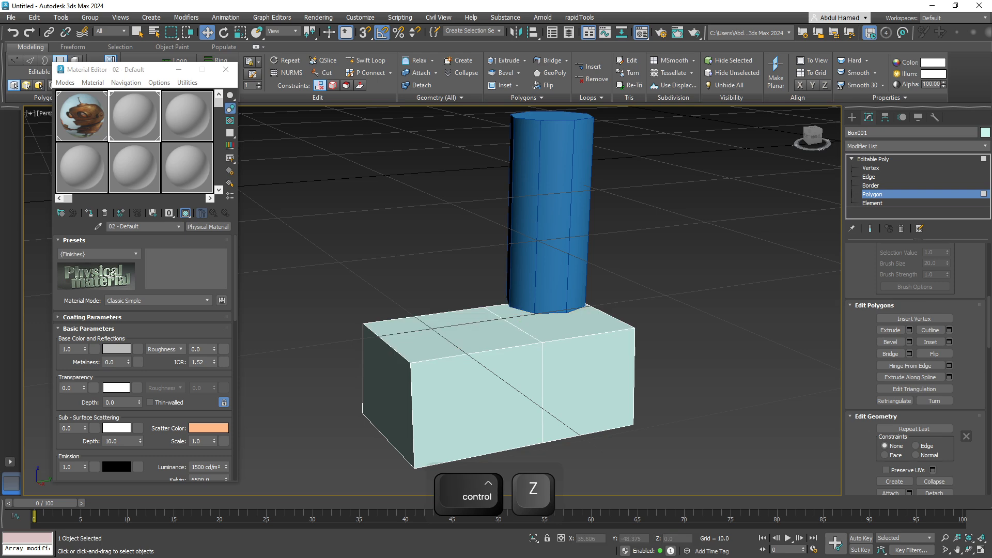
key(ctrl+z)
key(ctrl+z)
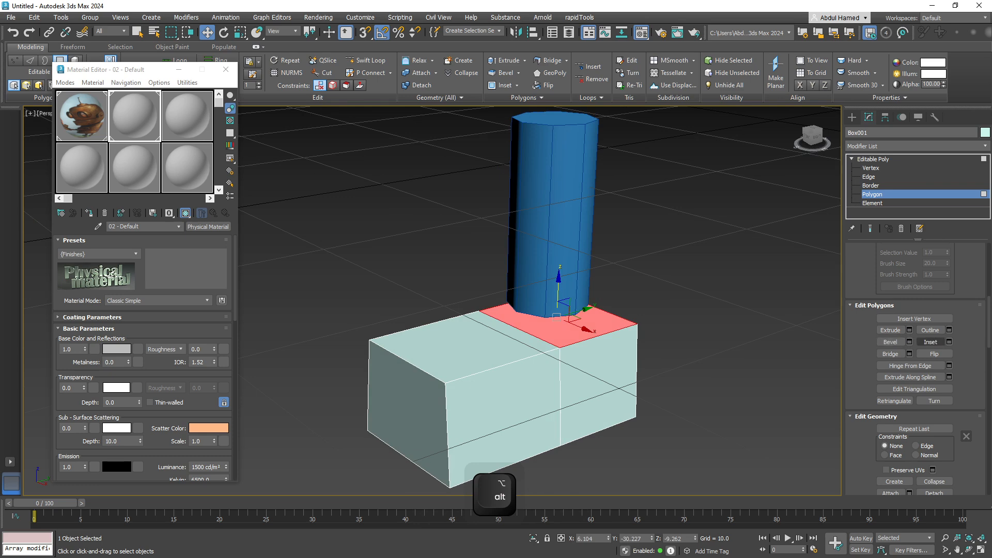
Inset the rear top polygon of the foot around the base of the leg cylinder.
click(931, 342)
drag(594, 334, 593, 322)
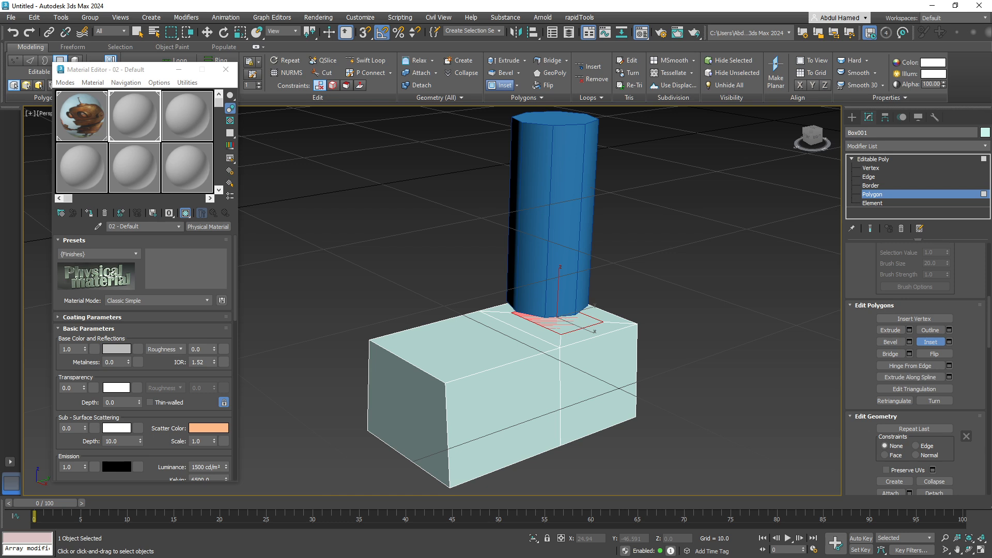
key(w)
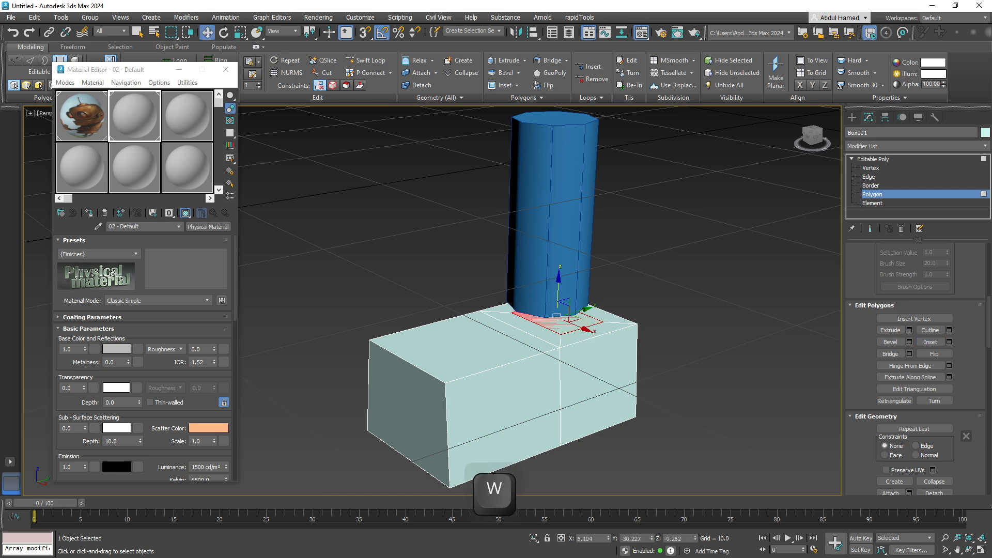
Extrude the inset polygon upward about 3.2 units to form an ankle block around the leg's base.
key(e)
key(w)
shift+drag(558, 290, 558, 242)
middle_drag(559, 241, 467, 266)
scroll(468, 266, down, 2)
middle_drag(468, 266, 553, 261)
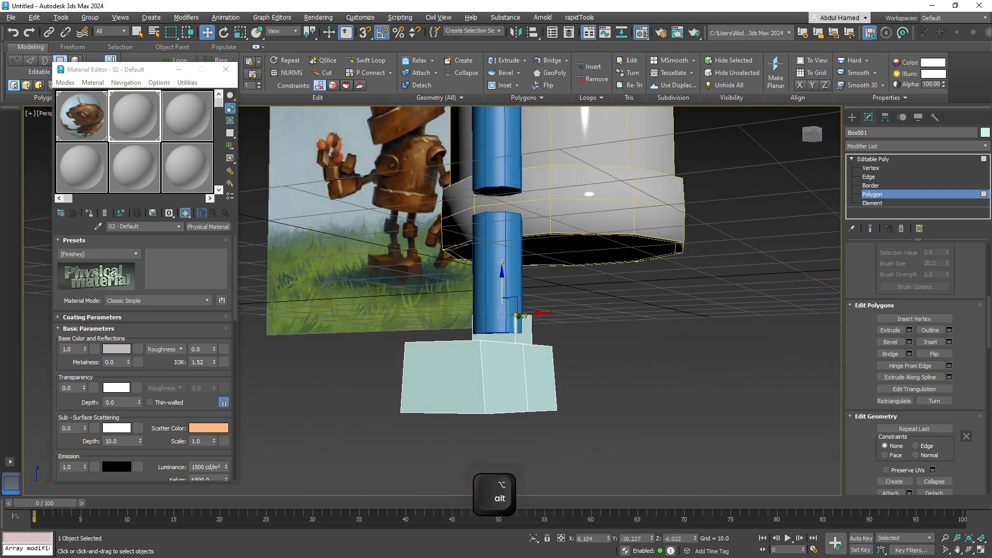
Select the foot's underside and scale it up slightly so the sides flare outward.
alt+middle_drag(517, 310, 497, 373)
click(486, 387)
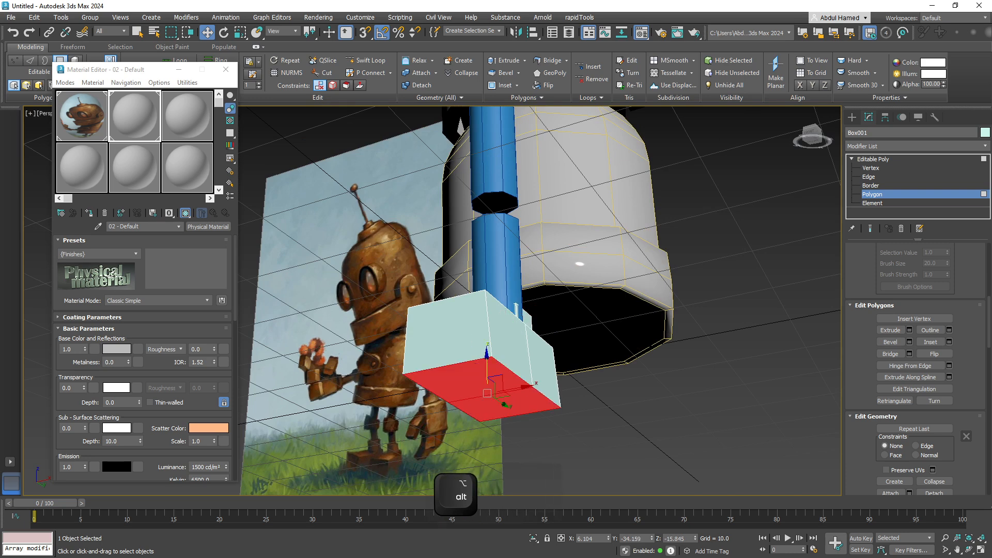
key(r)
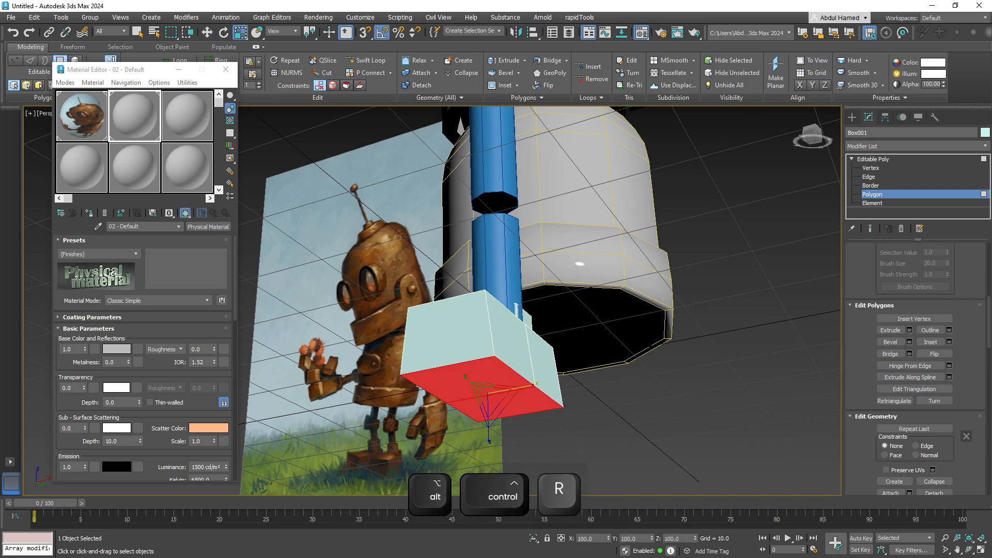
alt+middle_drag(520, 385, 486, 411)
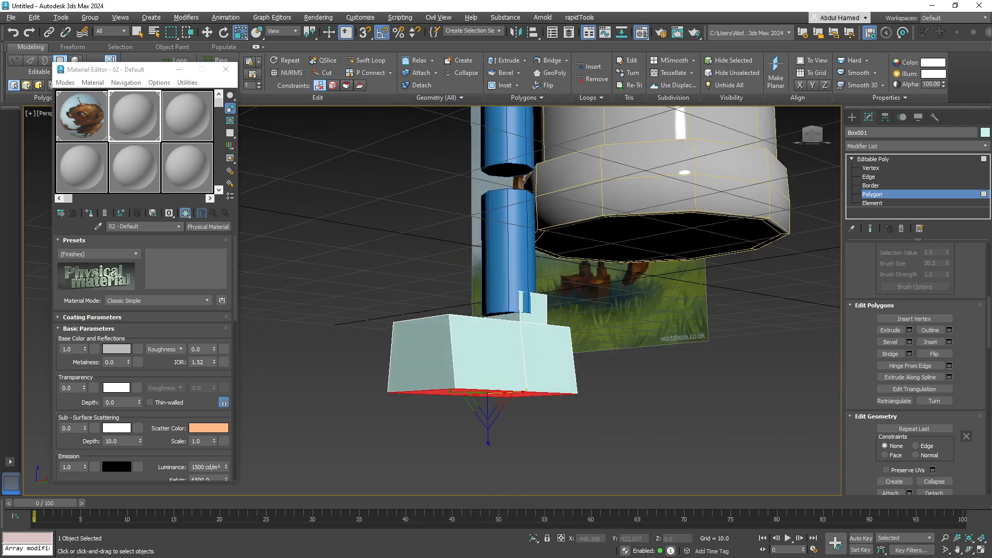
Move the two front bottom vertices of the foot forward about 0.7 units along Y, and return to object level.
click(871, 168)
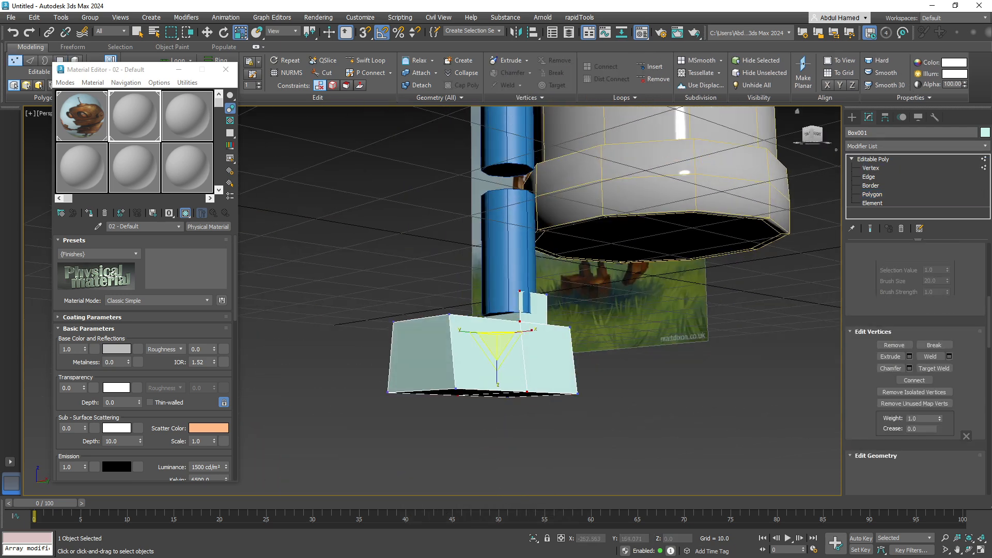
click(387, 392)
ctrl+click(456, 389)
alt+middle_drag(456, 390, 416, 424)
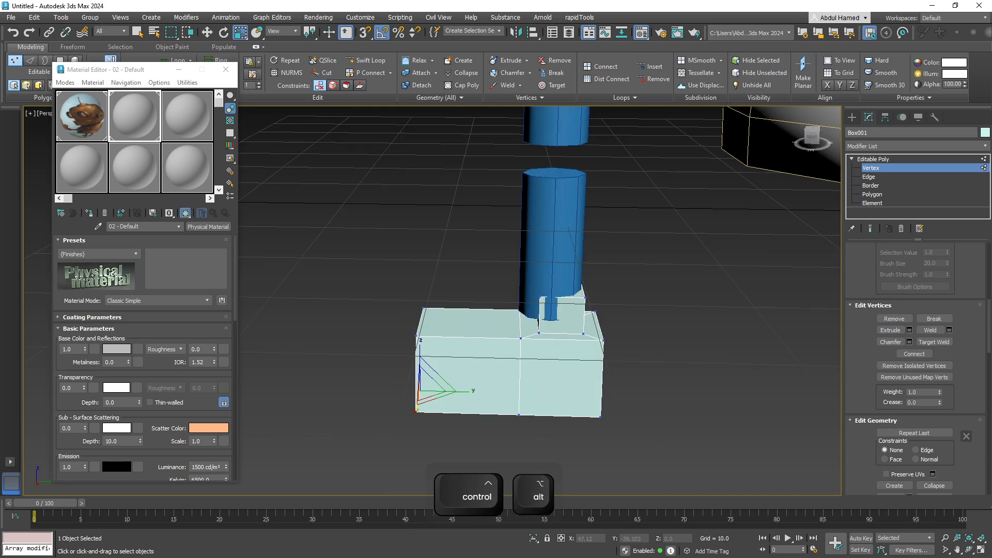
key(w)
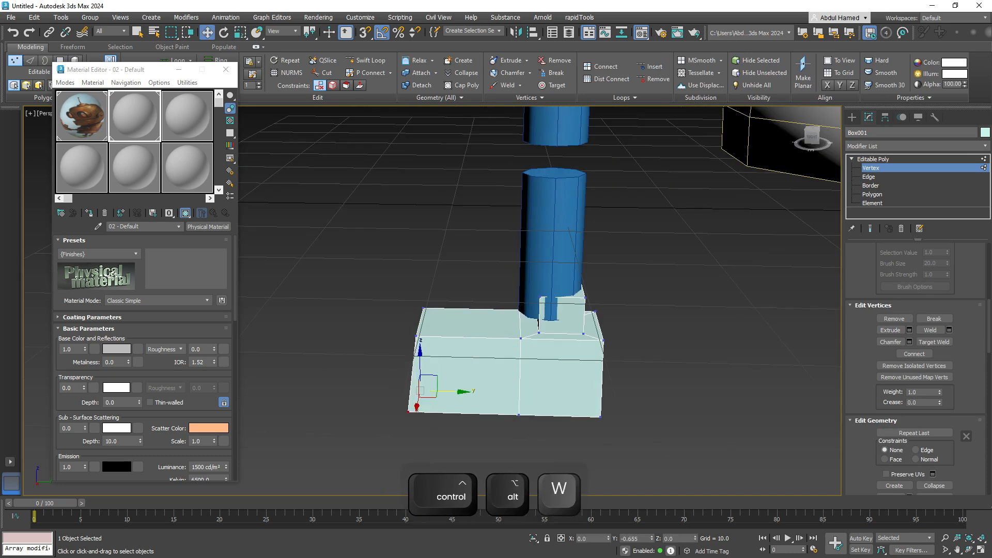
alt+middle_drag(420, 421, 446, 428)
scroll(459, 440, down, 3)
key(1)
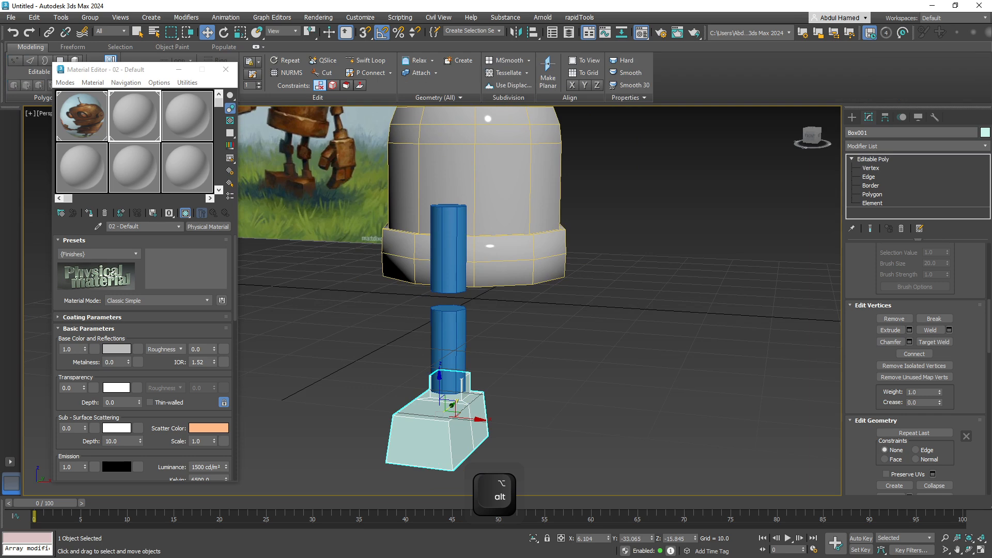
Select both leg cylinders and thin them to 67% in X and Y, keeping Z at 100%.
click(448, 346)
ctrl+click(448, 253)
alt+middle_drag(446, 428, 450, 427)
key(r)
drag(456, 303, 455, 321)
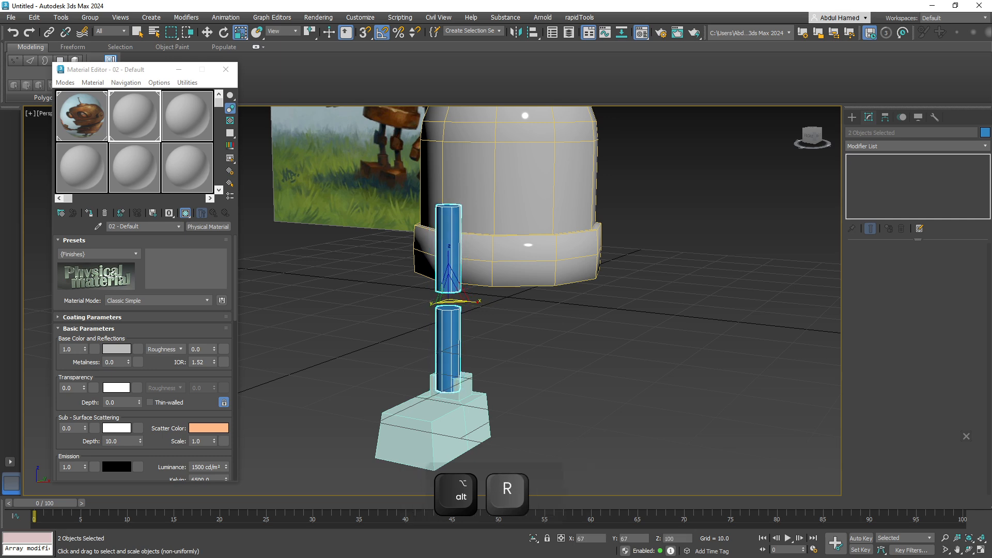
alt+middle_drag(456, 322, 429, 322)
Move both leg cylinders back along Y so they sit centred on the foot's ankle block.
key(w)
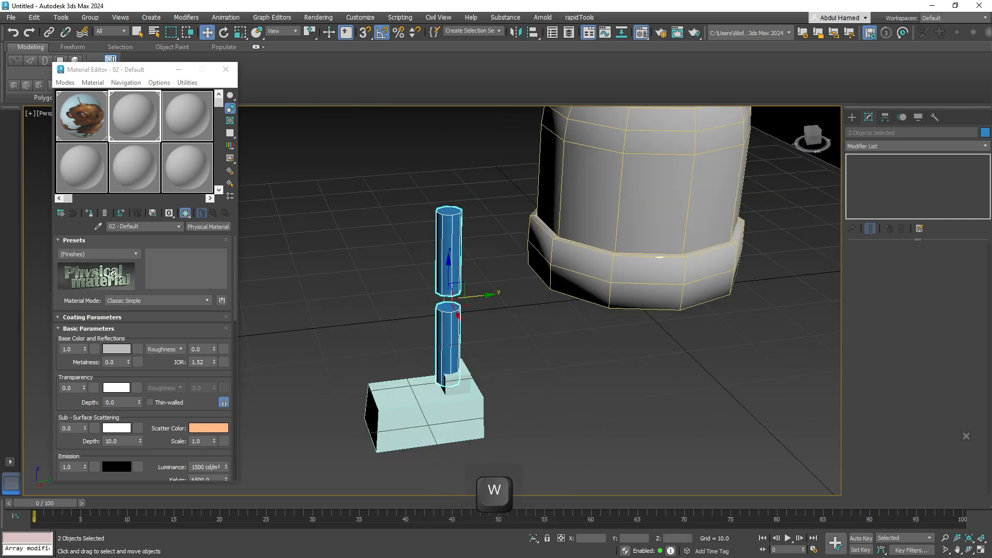
drag(482, 296, 489, 296)
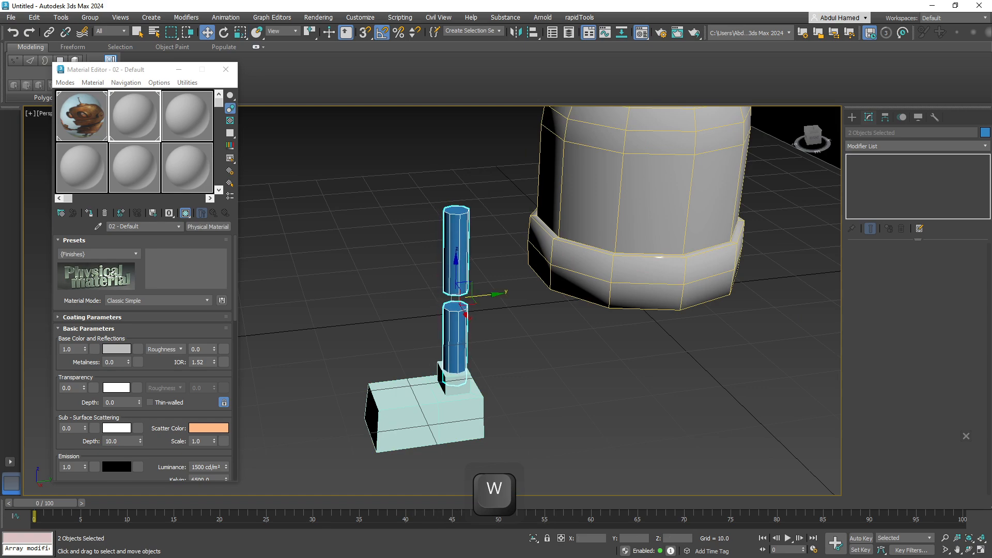
alt+middle_drag(489, 295, 817, 276)
scroll(610, 264, down, 5)
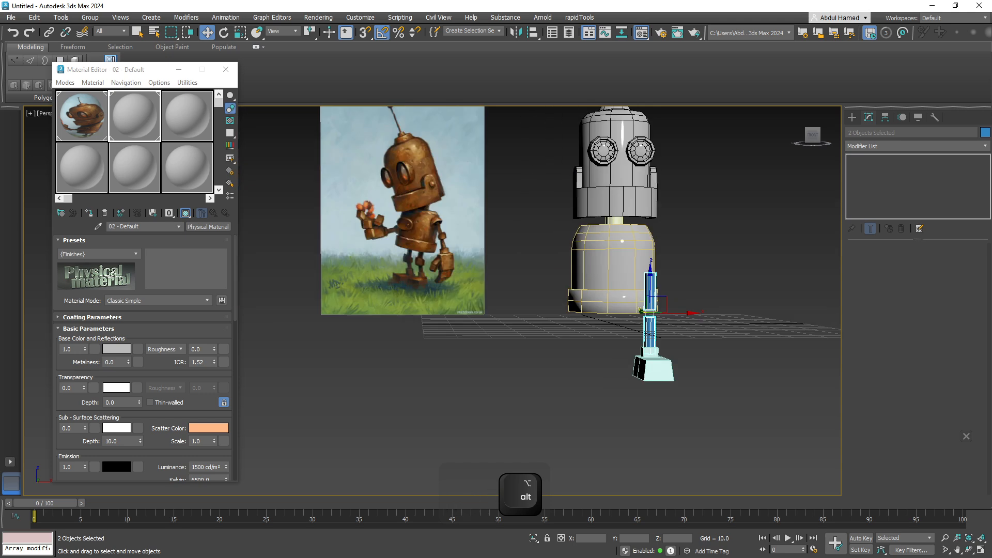
Copy the lower leg cylinder about 6 units up along Z so the copy overlaps both leg cylinders.
middle_drag(442, 262, 388, 273)
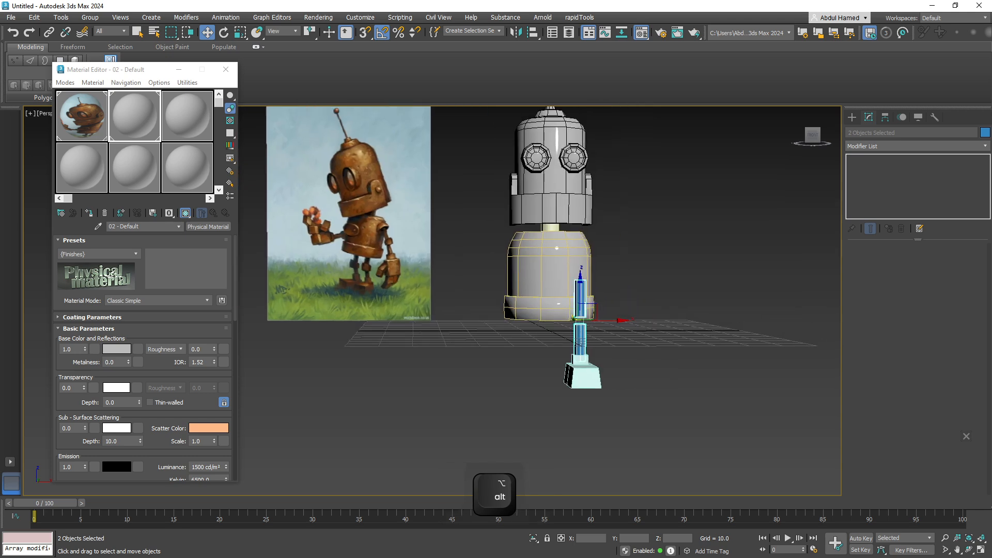
scroll(388, 273, up, 5)
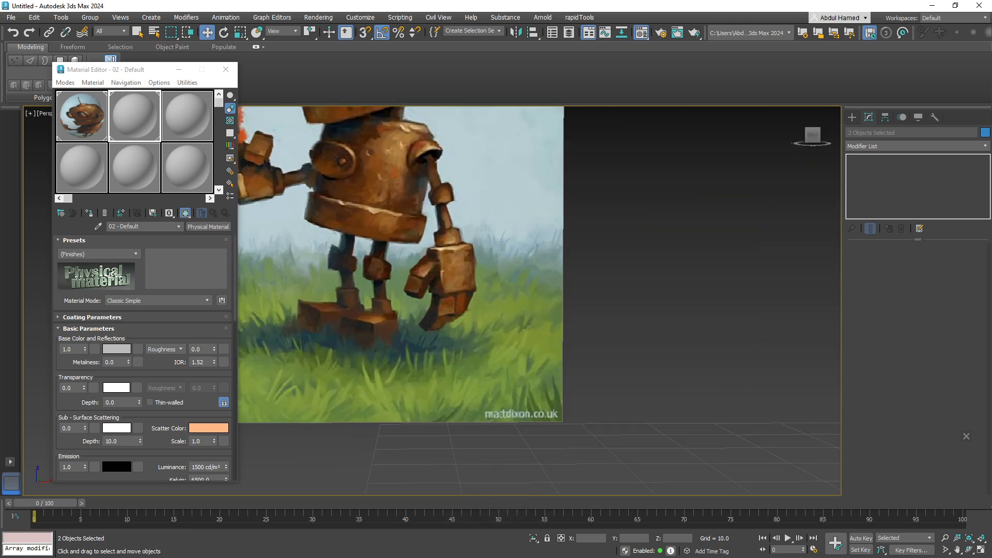
scroll(444, 228, down, 8)
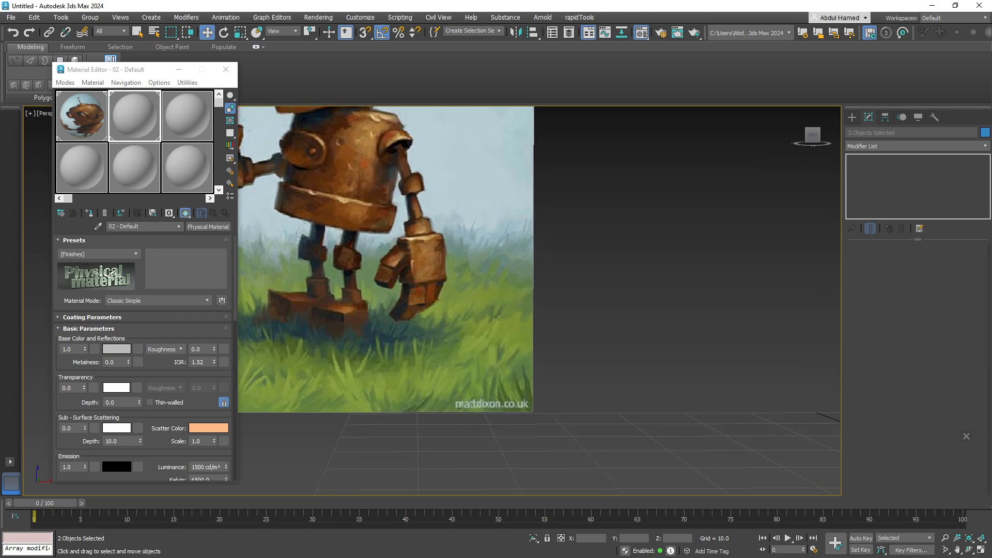
middle_drag(632, 357, 593, 329)
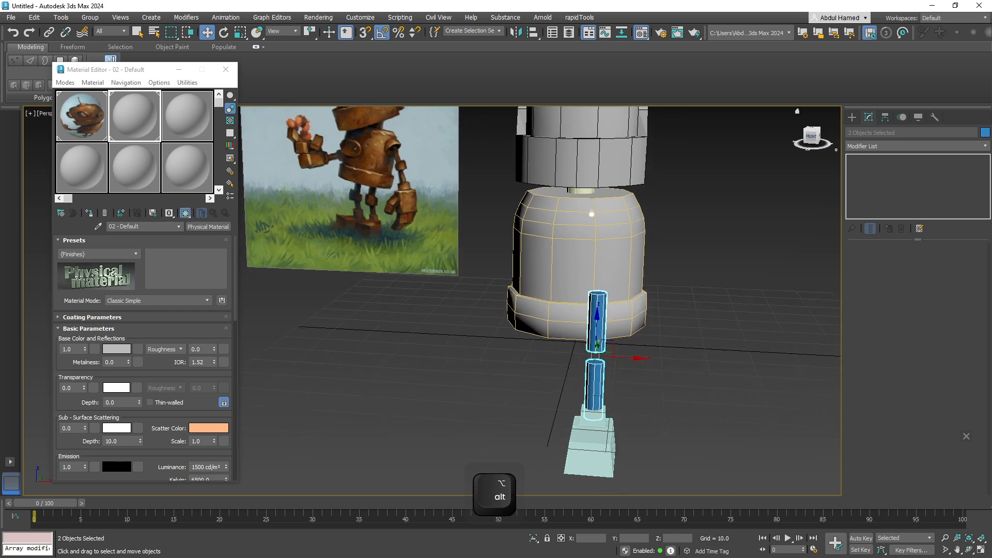
click(852, 117)
middle_drag(651, 331, 593, 293)
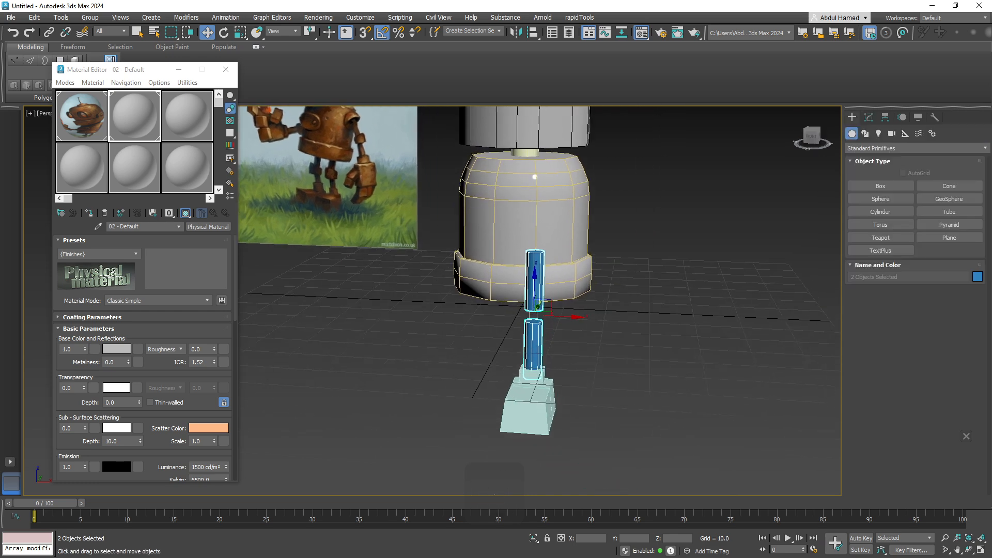
click(534, 342)
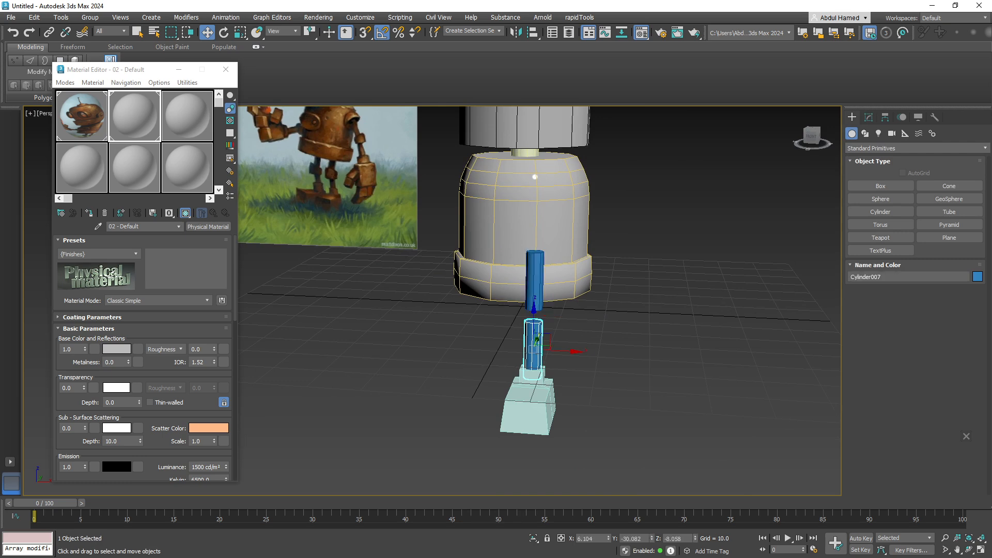
shift+drag(537, 340, 536, 312)
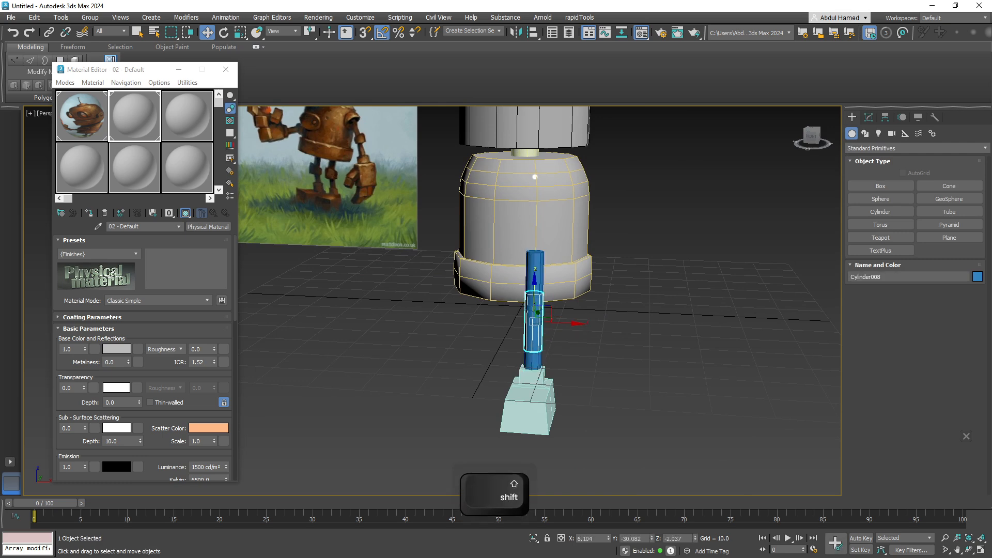
click(498, 328)
Shorten the copied cylinder to about 18% in Z and raise it about 5 units to the joint between the leg cylinders.
alt+middle_drag(498, 328, 407, 332)
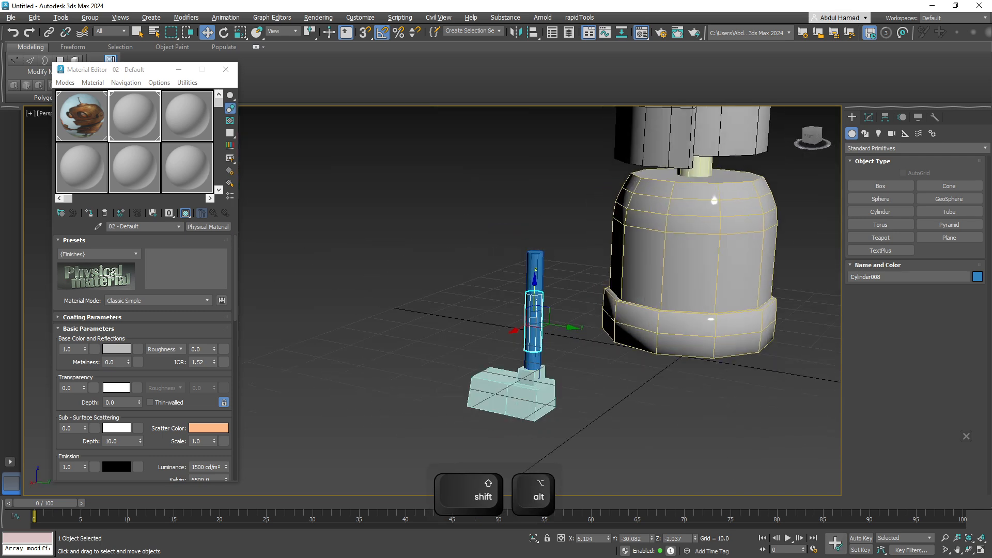
scroll(543, 321, up, 5)
key(r)
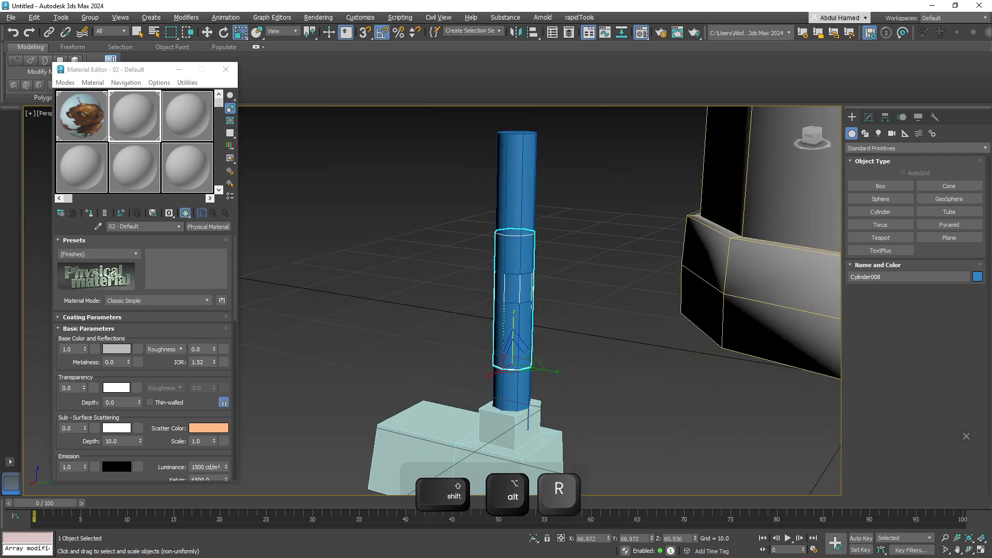
drag(513, 323, 514, 290)
key(w)
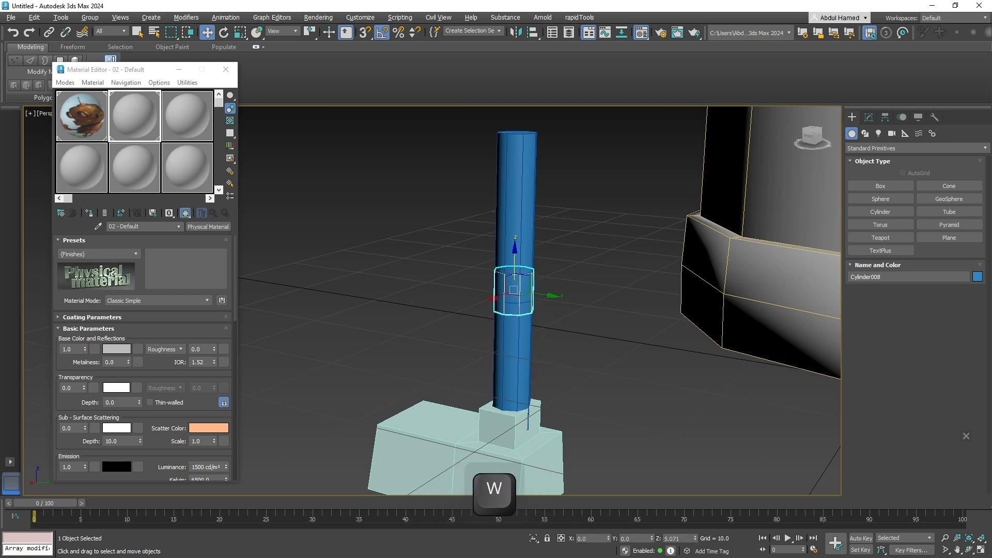
alt+middle_drag(515, 269, 526, 315)
Widen the short knee cylinder to about 97.5% in X and Y so it forms a collar around the leg.
key(r)
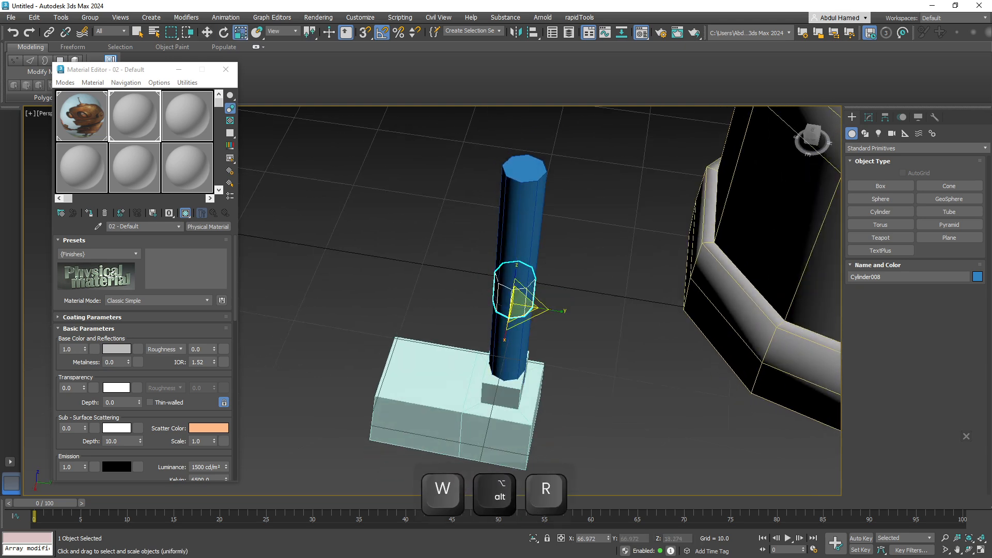
drag(530, 312, 538, 298)
alt+middle_drag(539, 298, 576, 273)
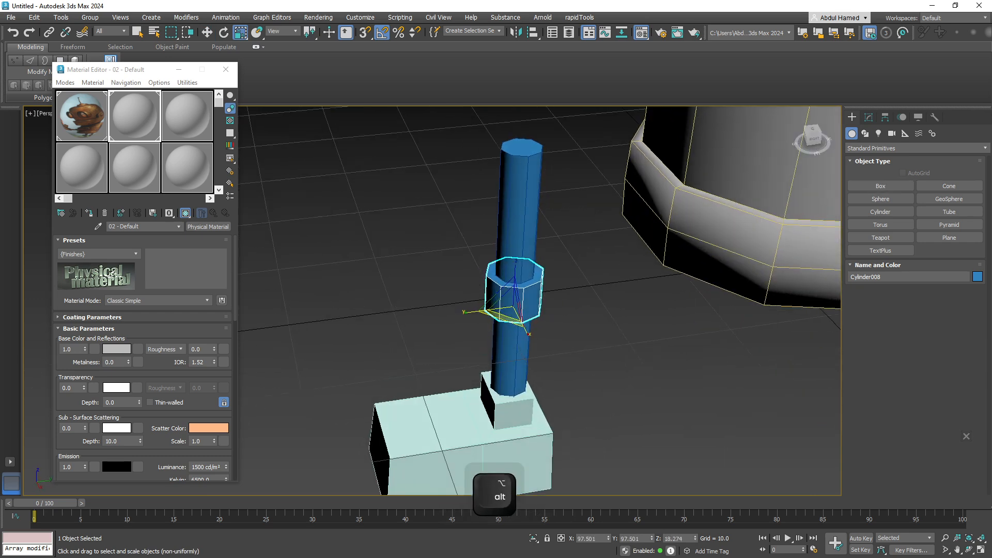
Convert the knee collar to an Editable Poly.
click(869, 118)
right_click(872, 159)
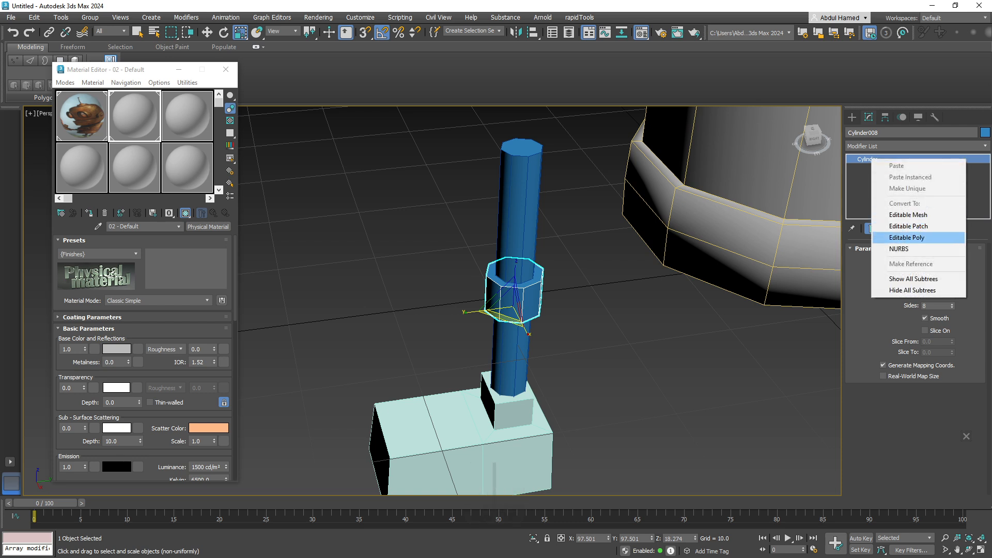
click(910, 237)
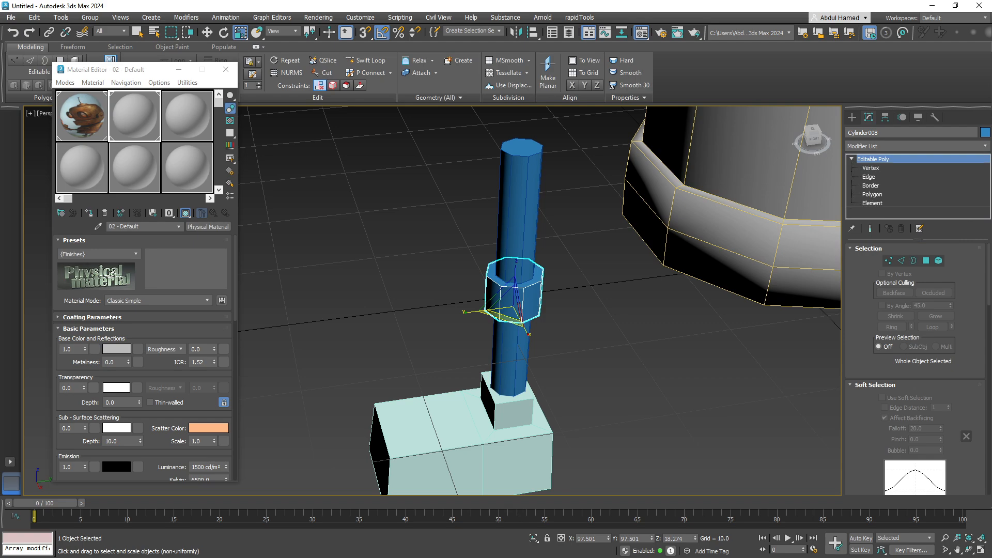
click(870, 177)
click(523, 305)
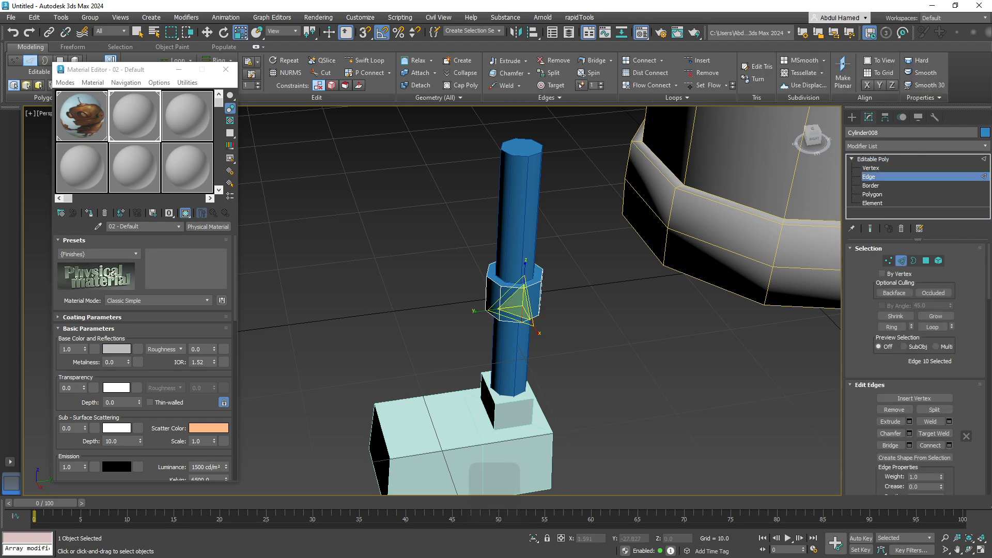
alt+middle_drag(523, 306, 641, 331)
alt+middle_drag(468, 345, 499, 333)
ctrl+click(498, 335)
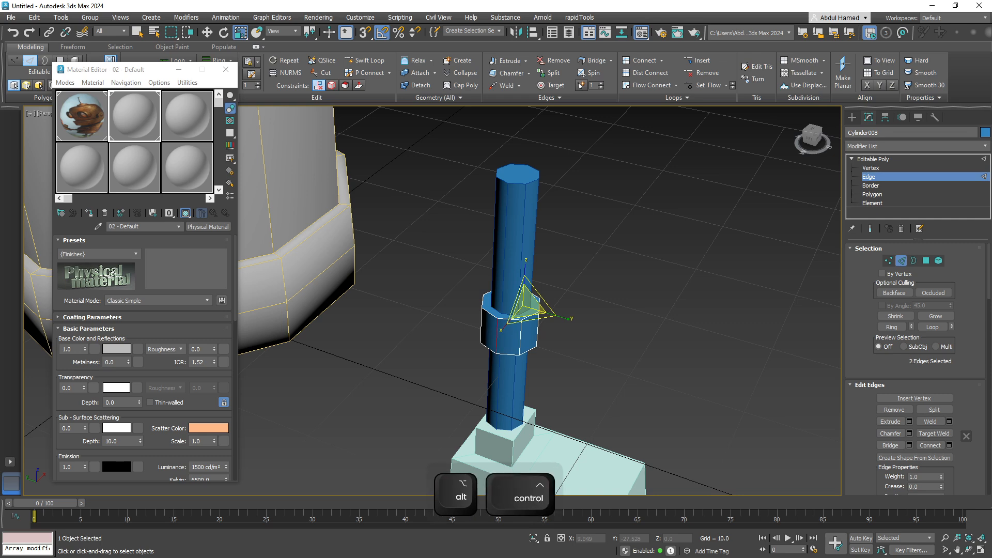
click(383, 147)
alt+middle_drag(383, 141, 306, 127)
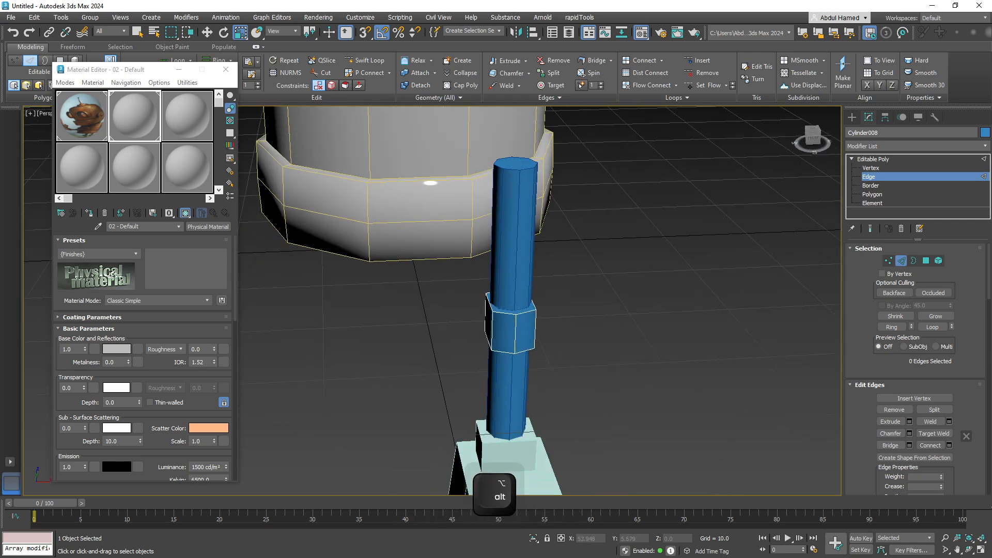
Scale the knee collar's two front polygons to 115% in X and 110% in Z, and return to object level.
click(873, 194)
click(526, 331)
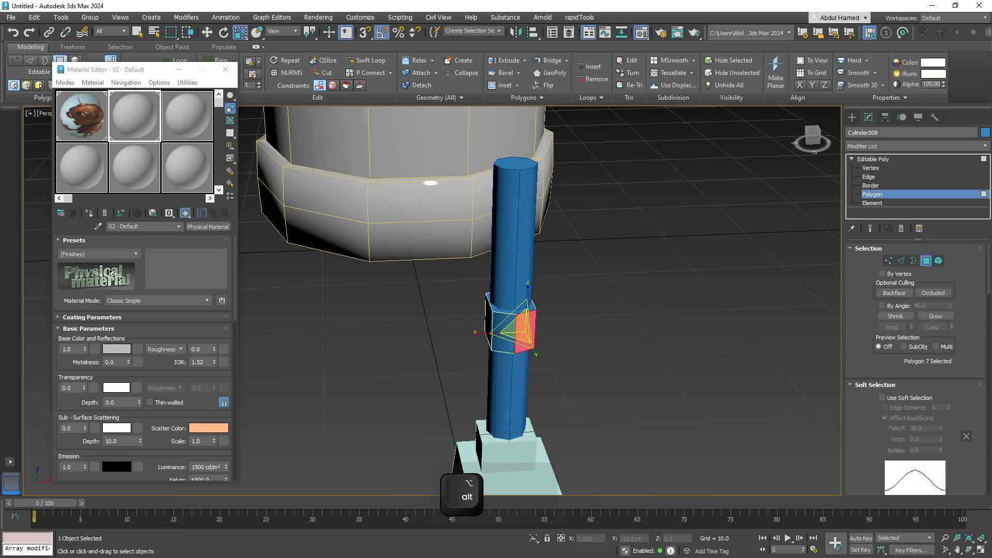
ctrl+click(503, 333)
drag(470, 334, 462, 335)
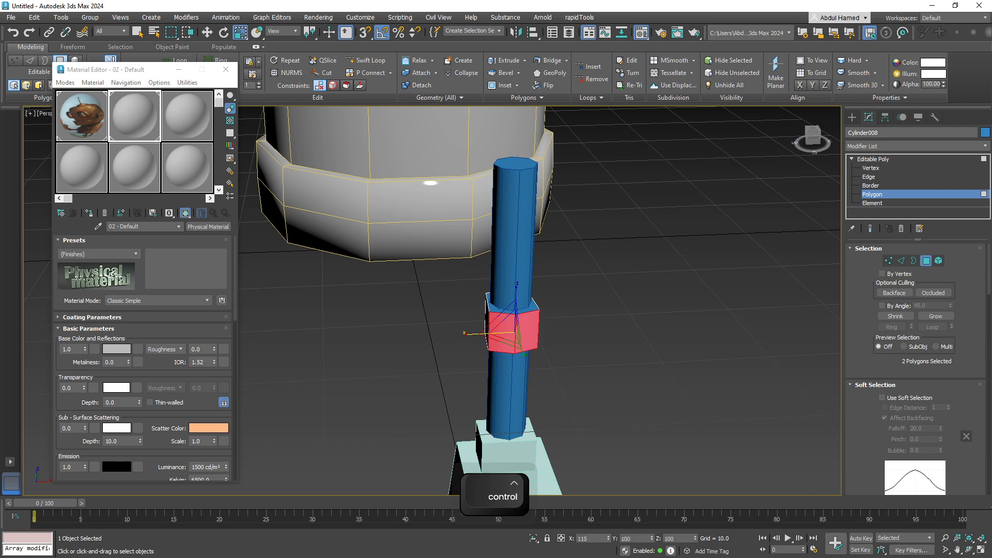
alt+middle_drag(461, 334, 374, 316)
drag(515, 298, 516, 291)
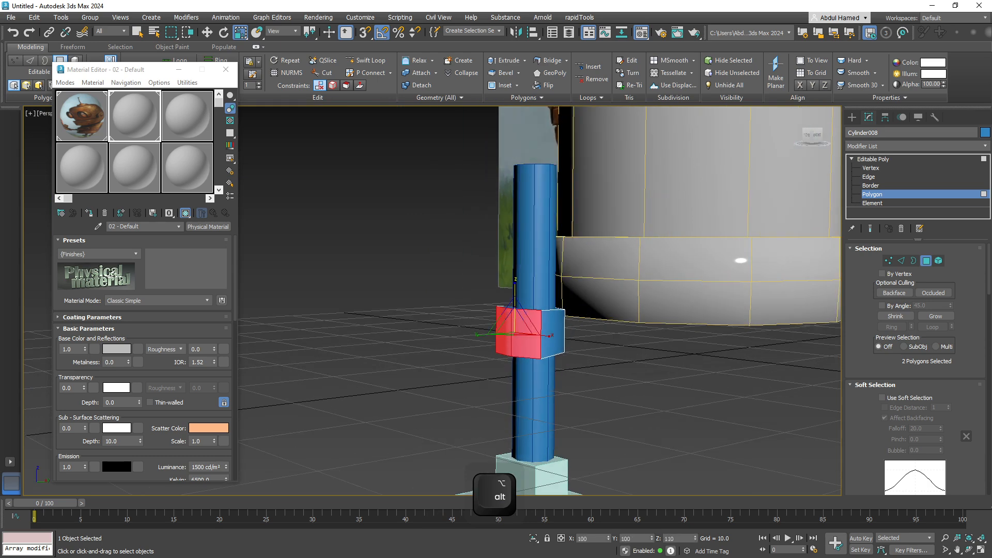
alt+middle_drag(515, 283, 569, 282)
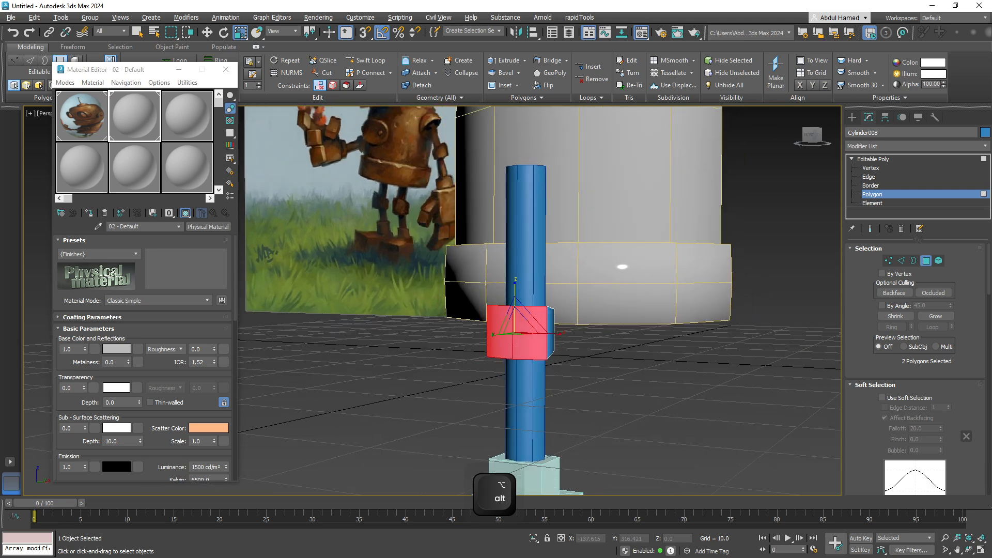
scroll(569, 243, down, 4)
alt+middle_drag(570, 243, 517, 254)
middle_drag(517, 254, 360, 265)
click(874, 159)
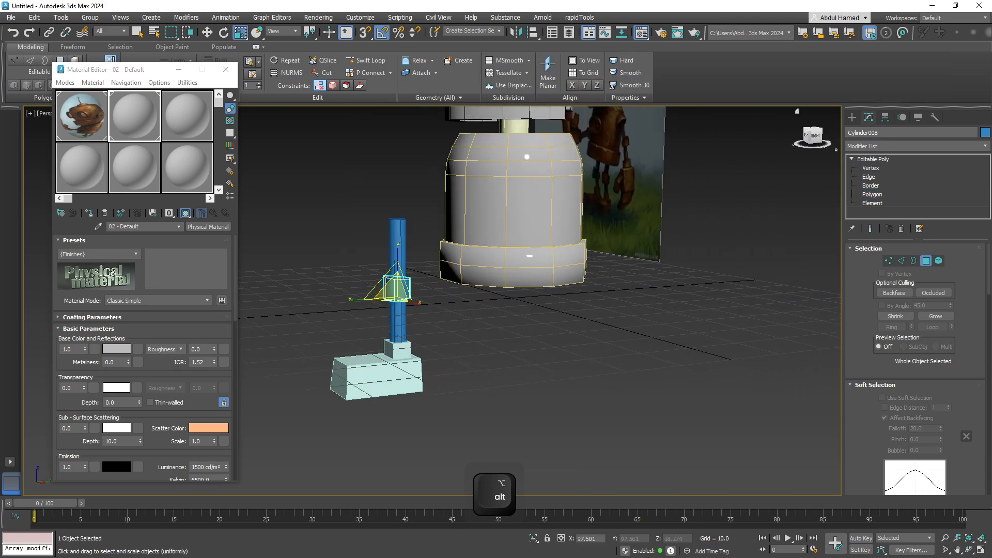
Close the Material Editor and group the upper leg cylinder, knee collar and foot under the name leg.
click(400, 254)
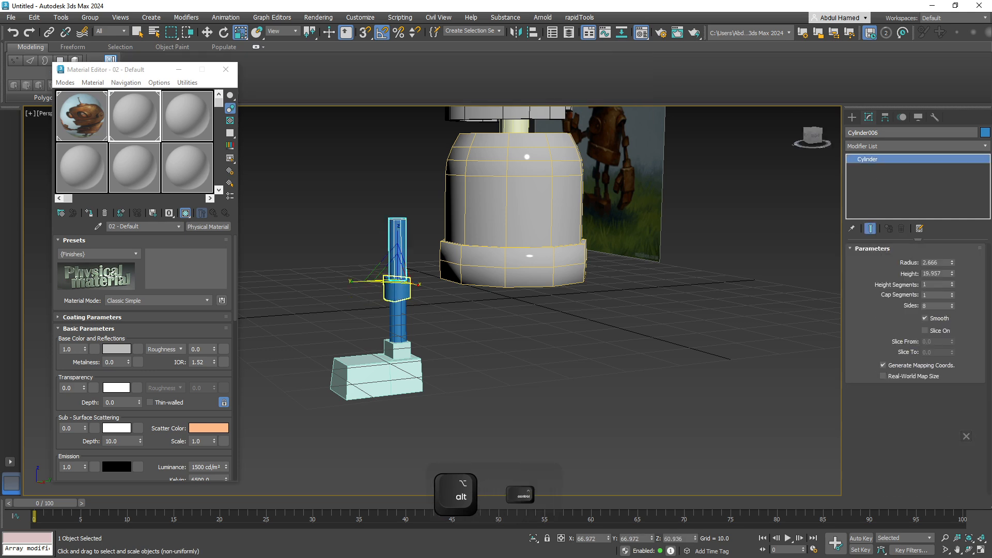
ctrl+click(398, 292)
ctrl+click(394, 366)
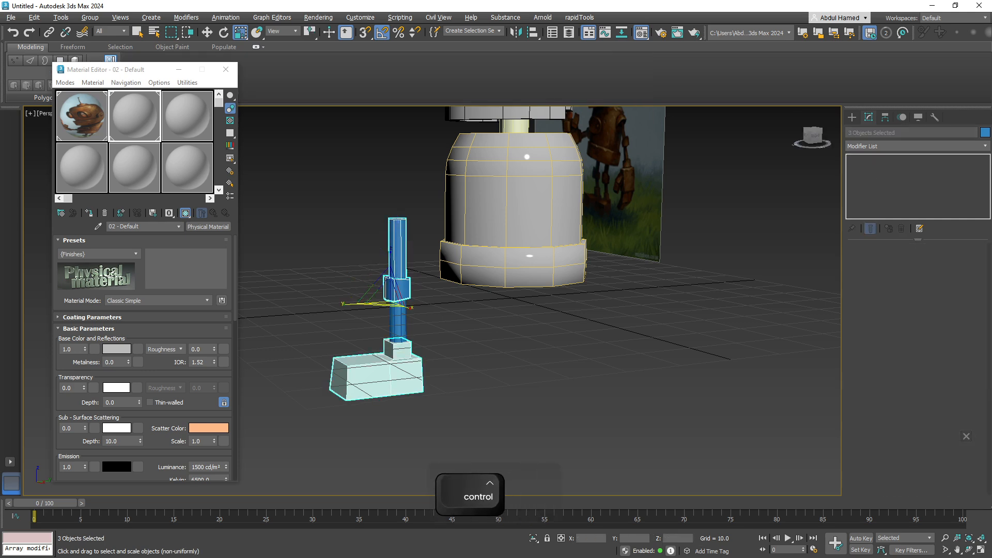
alt+middle_drag(409, 352, 478, 377)
click(226, 69)
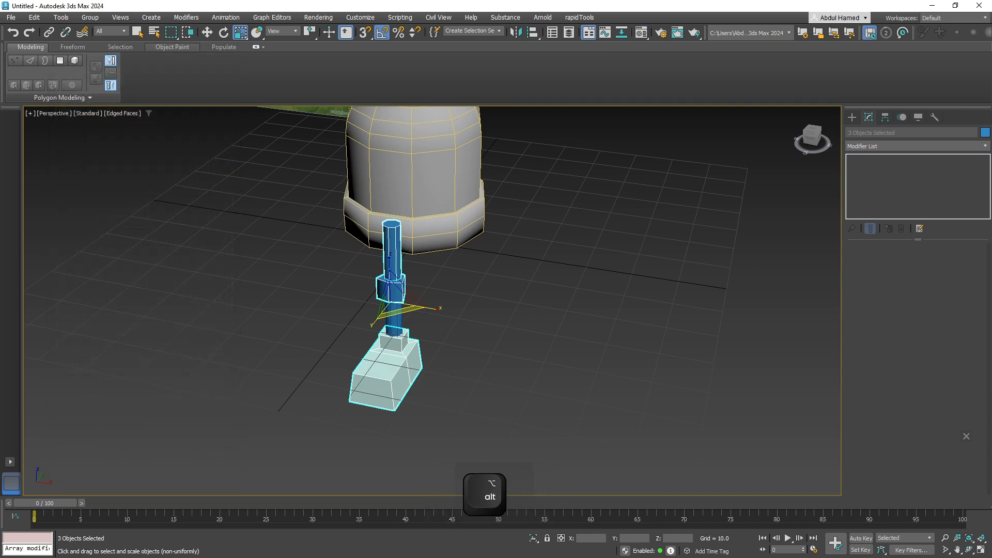
key(alt+g)
key(Down)
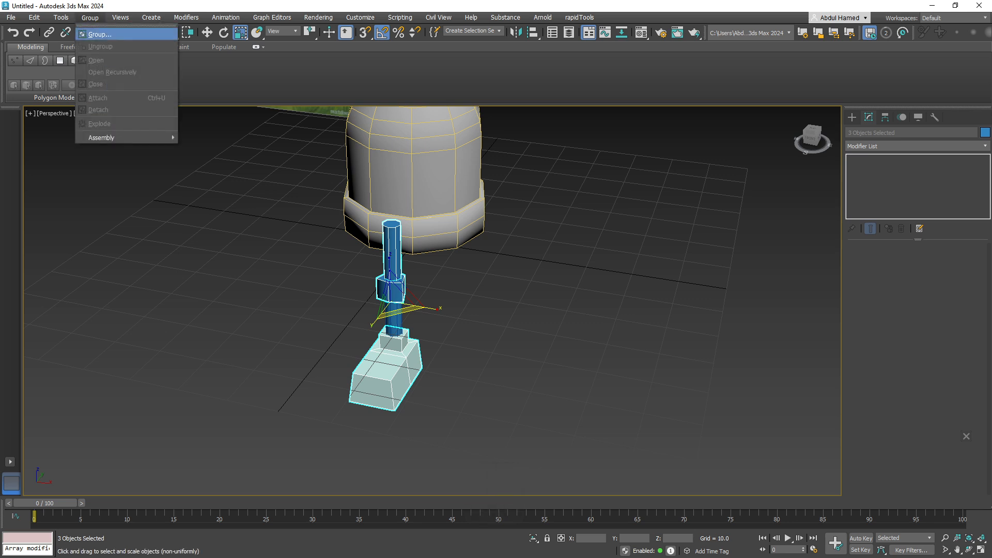
key(Return)
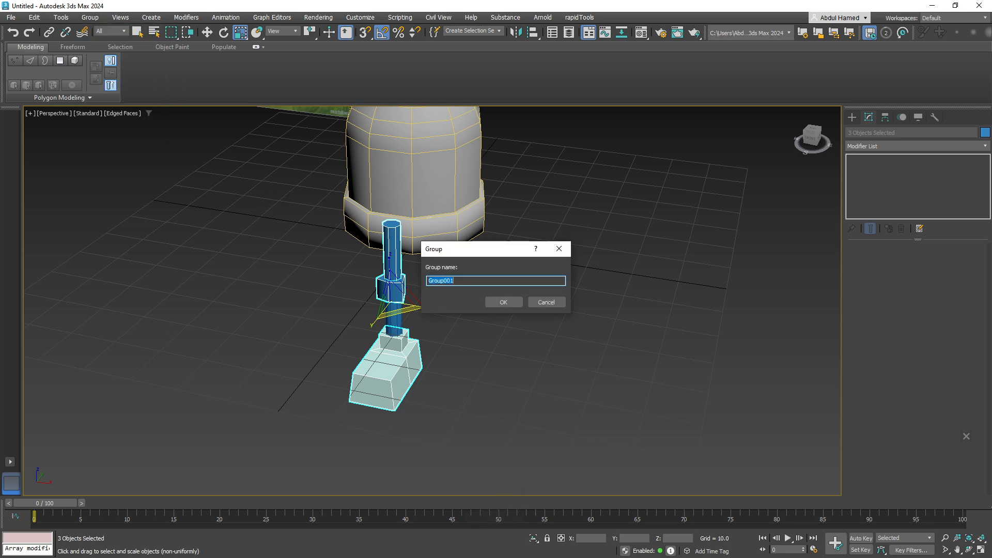
text(leg)
key(Return)
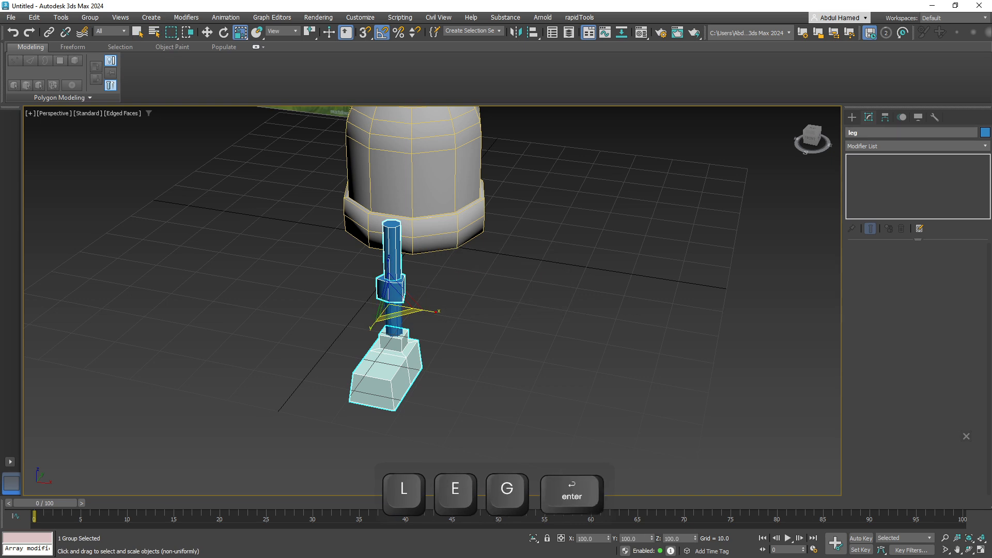
Turn on 3D snapping with the Move tool active for the leg group.
mouse_move(432, 300)
alt+middle_down()
mouse_move(465, 289)
mouse_move(435, 302)
alt+middle_up()
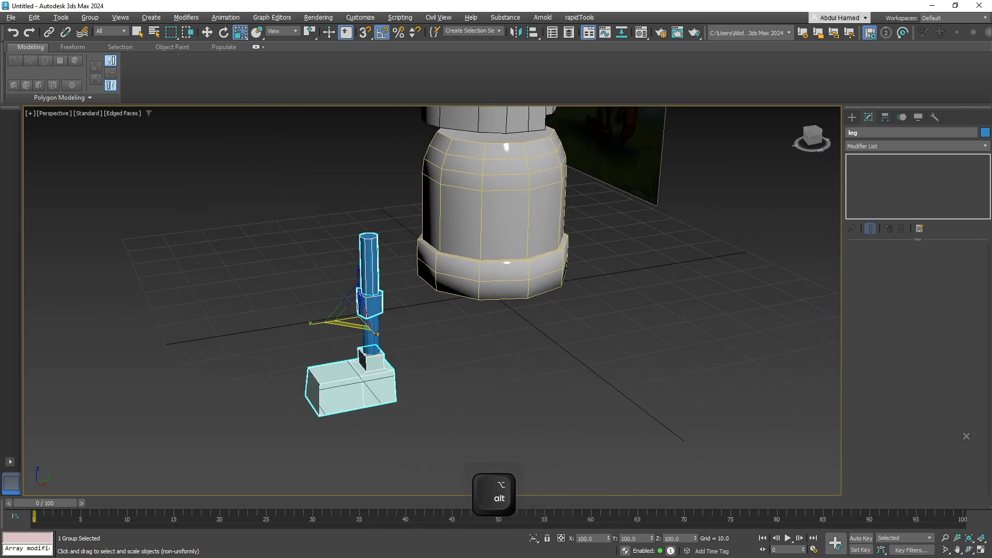
alt+middle_drag(377, 337, 373, 333)
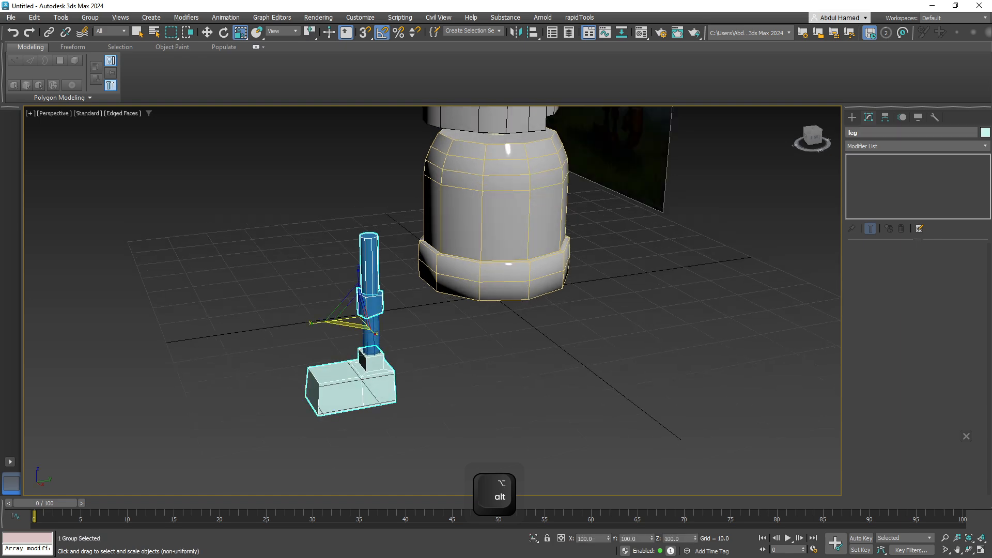
key(w)
alt+middle_drag(359, 316, 358, 316)
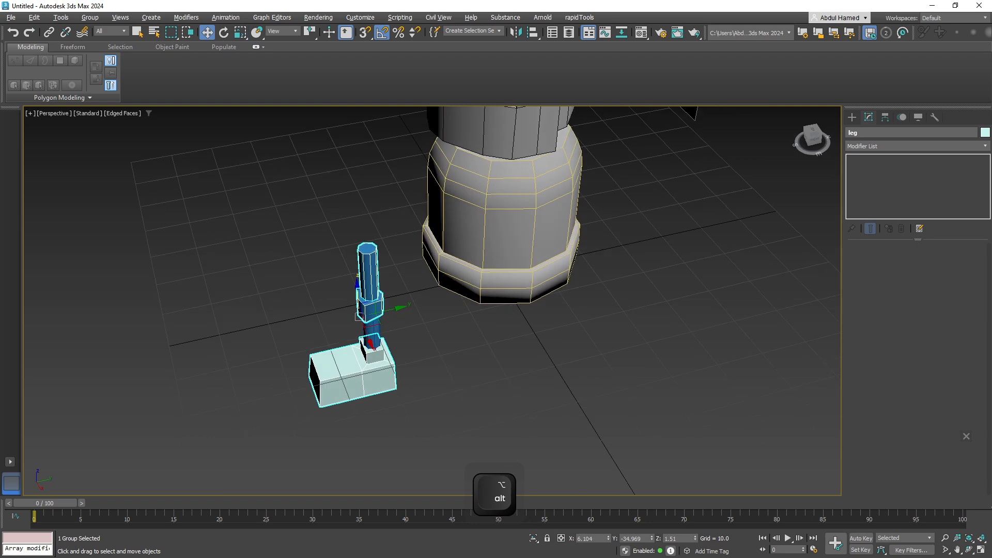
key(g)
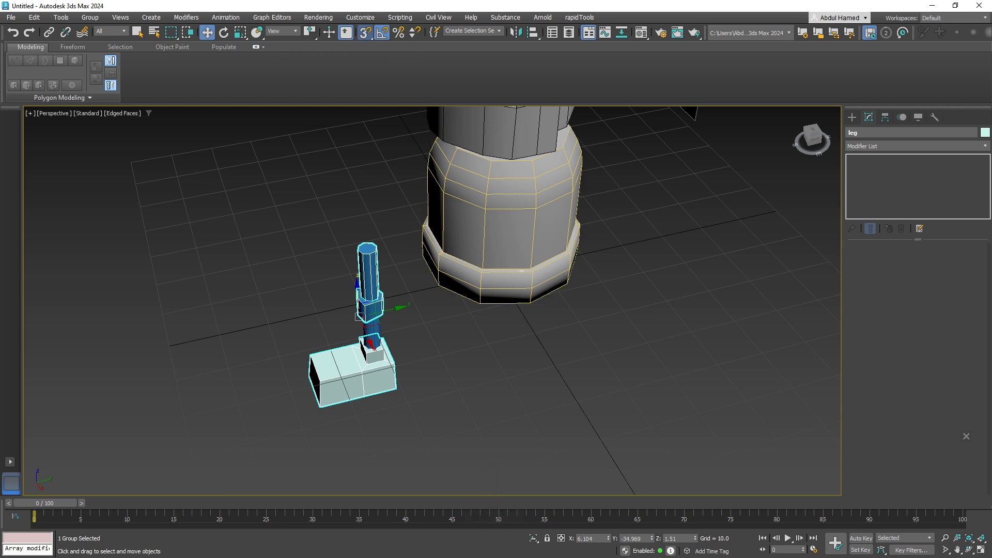
click(364, 33)
click(365, 49)
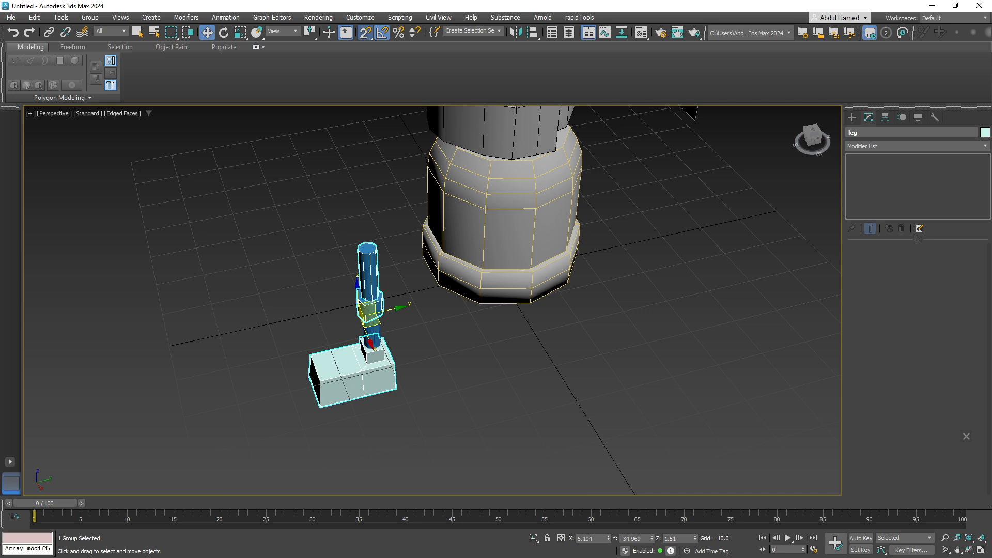
drag(365, 32, 365, 81)
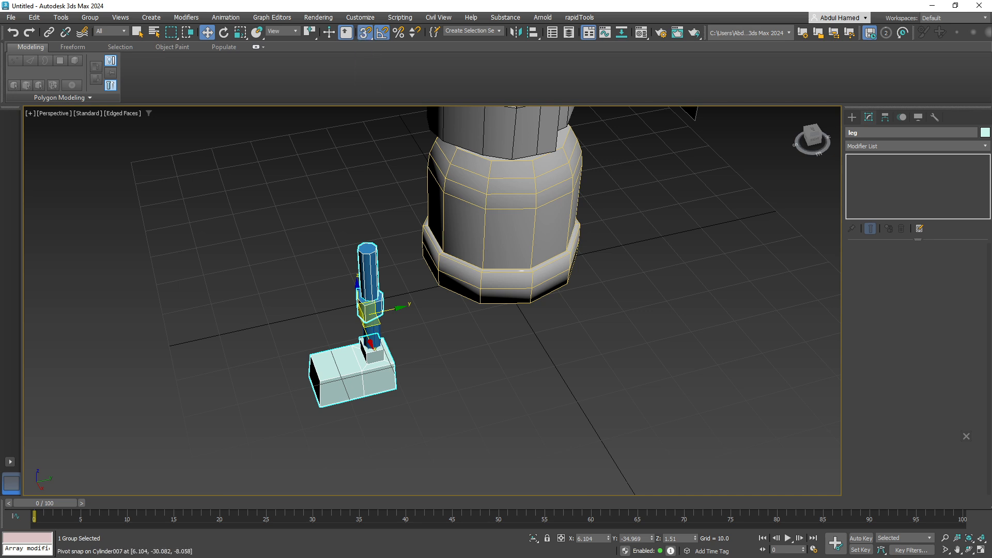
Try to move the leg group toward the torso with 3D snapping, and undo the move.
drag(368, 309, 508, 250)
alt+middle_drag(470, 339, 499, 331)
key(ctrl+z)
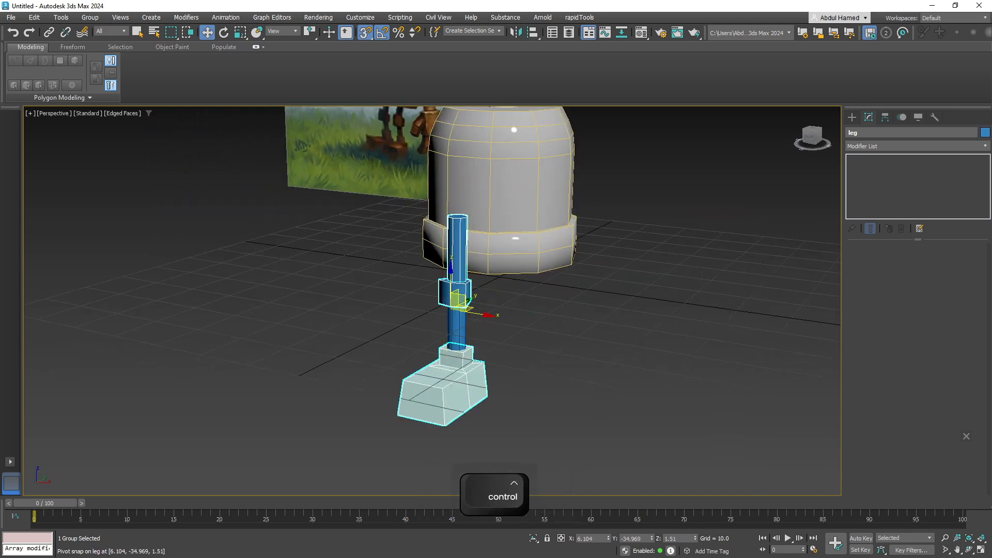
Try to group the lower leg cylinder together with the existing leg group.
key(ctrl+d)
ctrl+click(457, 329)
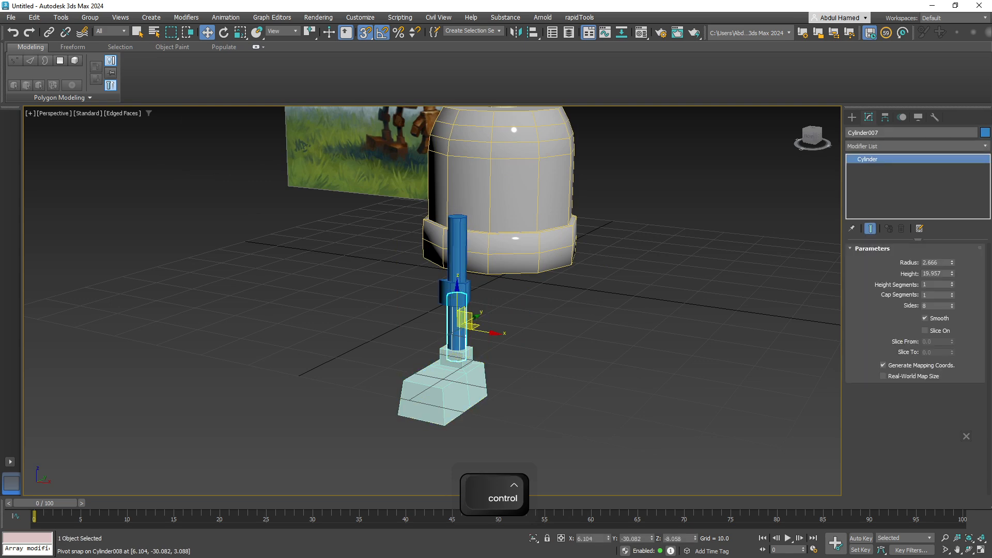
ctrl+click(457, 262)
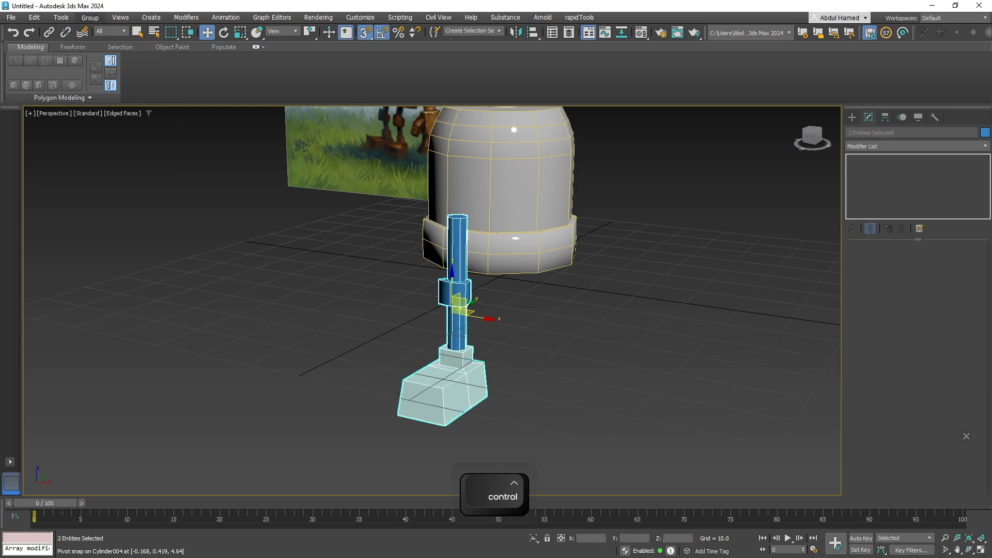
click(90, 18)
click(100, 34)
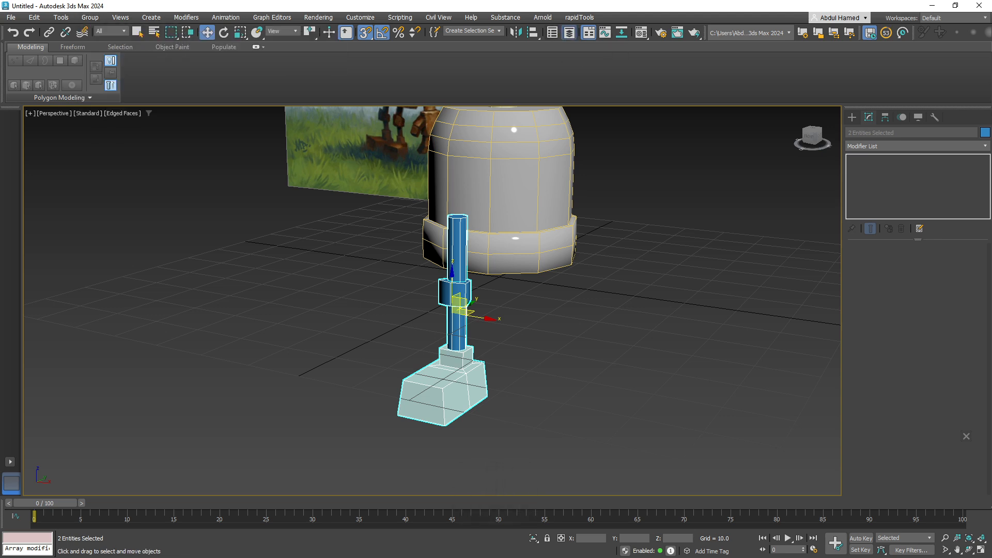
Try to add the lower leg cylinder Cylinder007 to the leg group in the Layer Explorer.
click(569, 32)
click(81, 178)
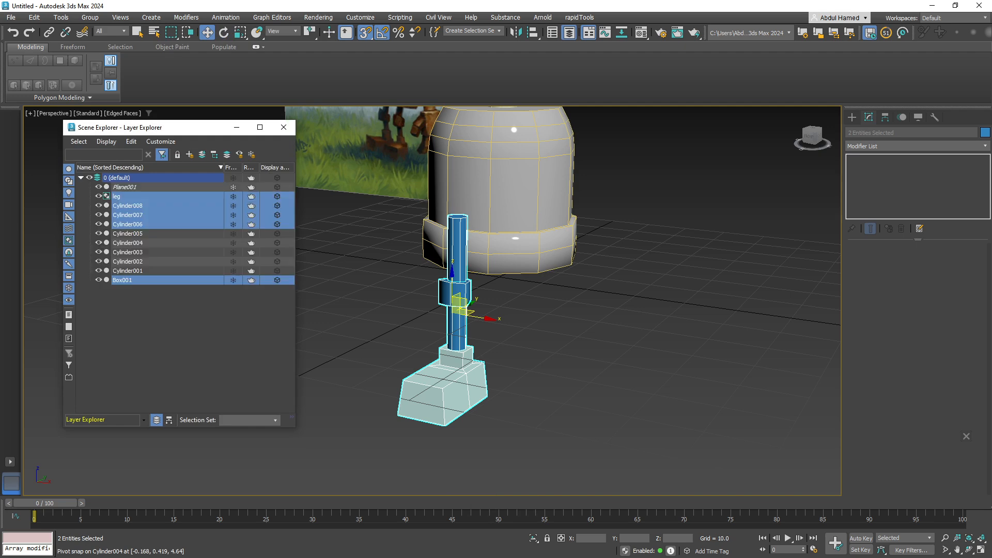
click(176, 331)
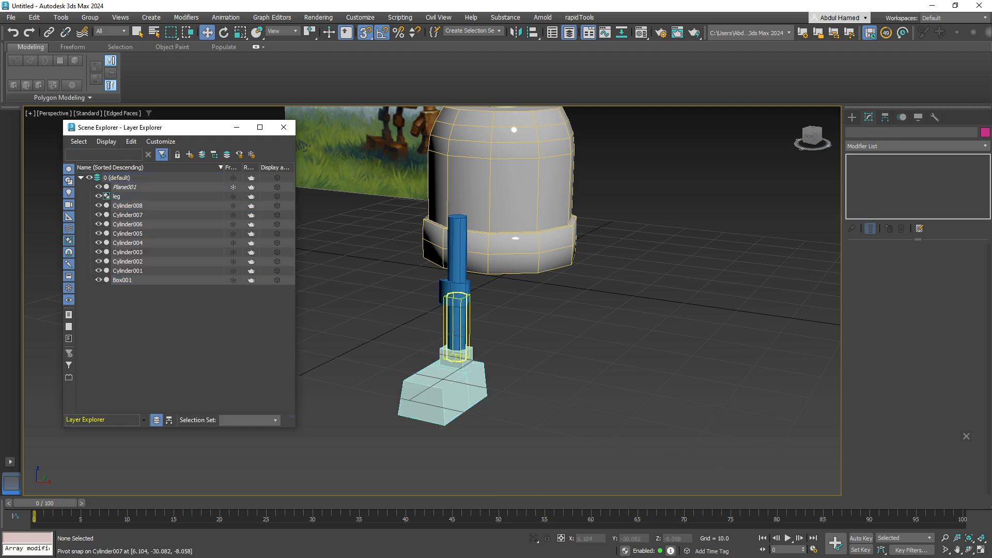
click(456, 325)
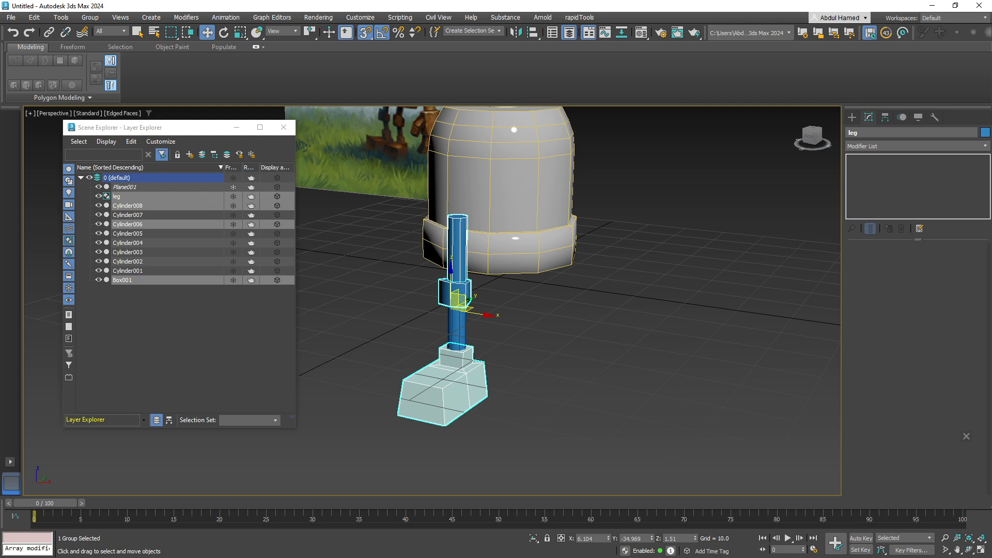
click(457, 326)
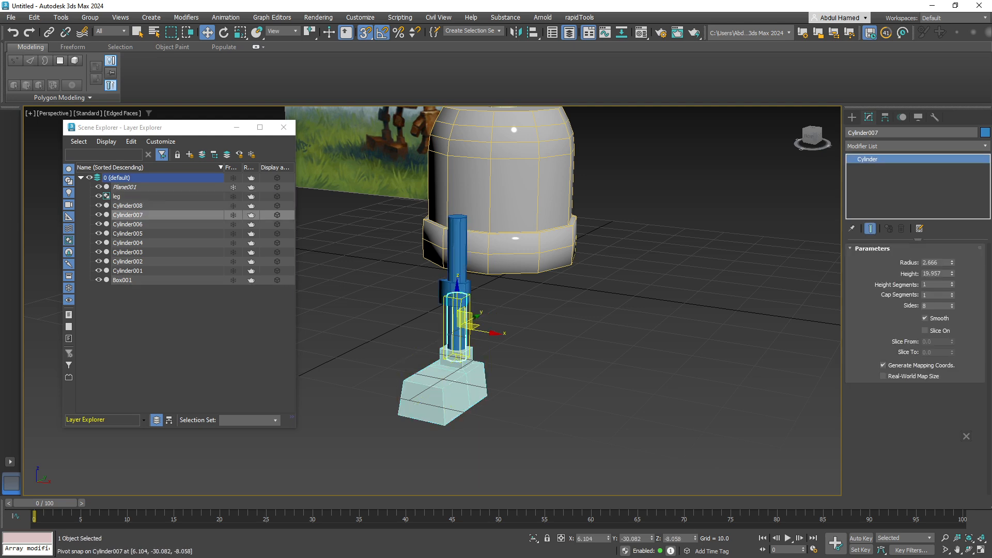
mouse_move(128, 215)
mouse_down()
mouse_move(155, 191)
mouse_move(124, 196)
mouse_up()
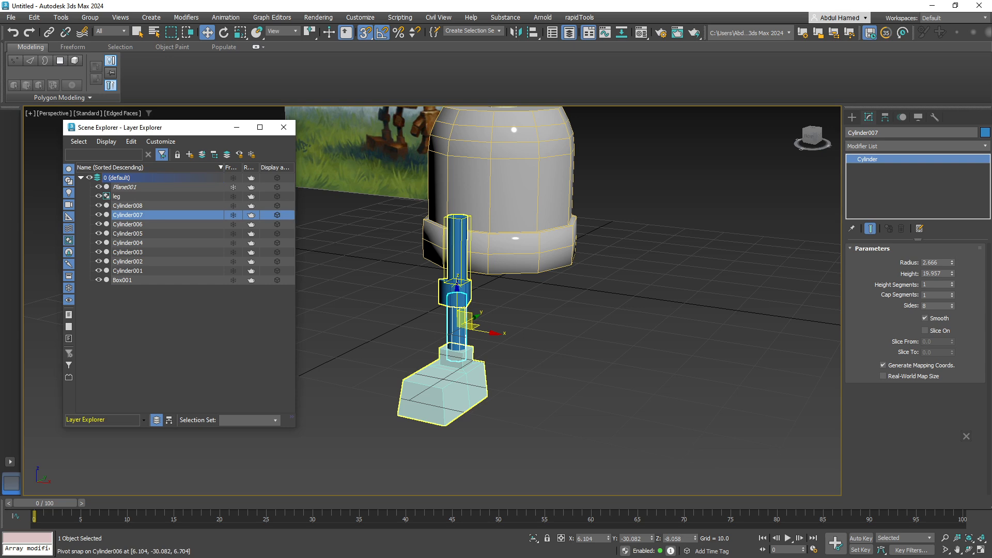
Ungroup the leg group into its separate parts.
click(458, 274)
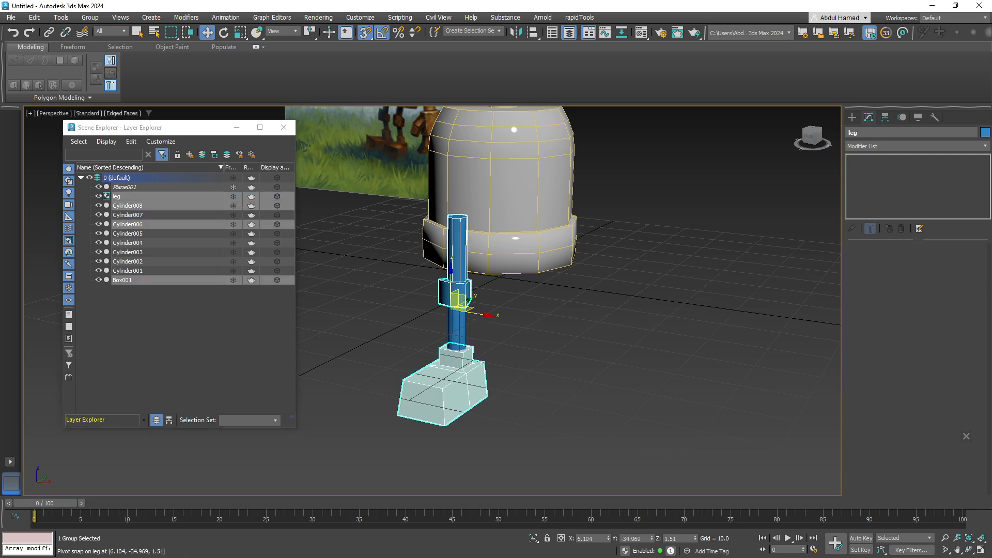
click(90, 17)
click(101, 47)
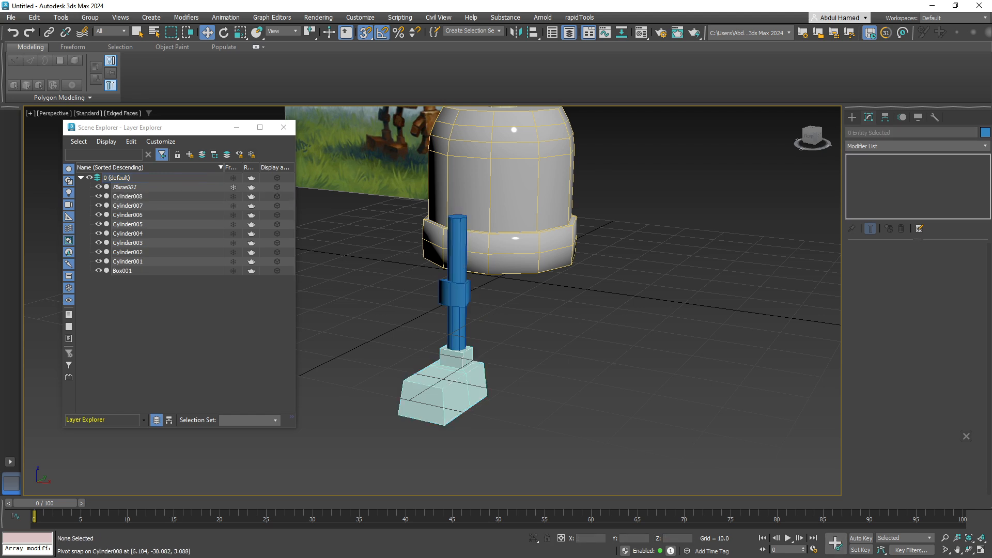
Group the upper leg cylinder, knee collar, lower leg cylinder and foot under the name leg, and close the Layer Explorer.
click(458, 248)
ctrl+click(455, 294)
ctrl+click(457, 331)
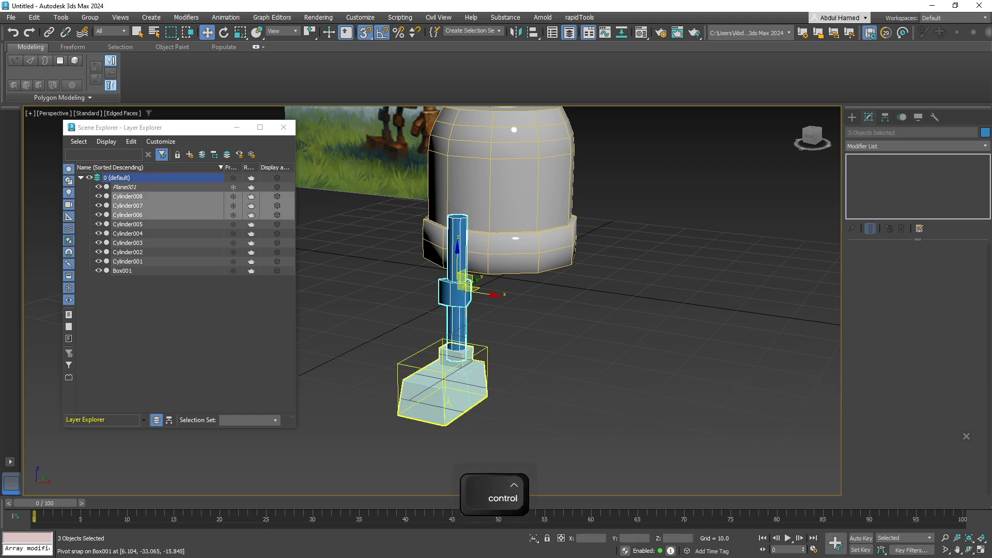
ctrl+click(444, 390)
click(90, 17)
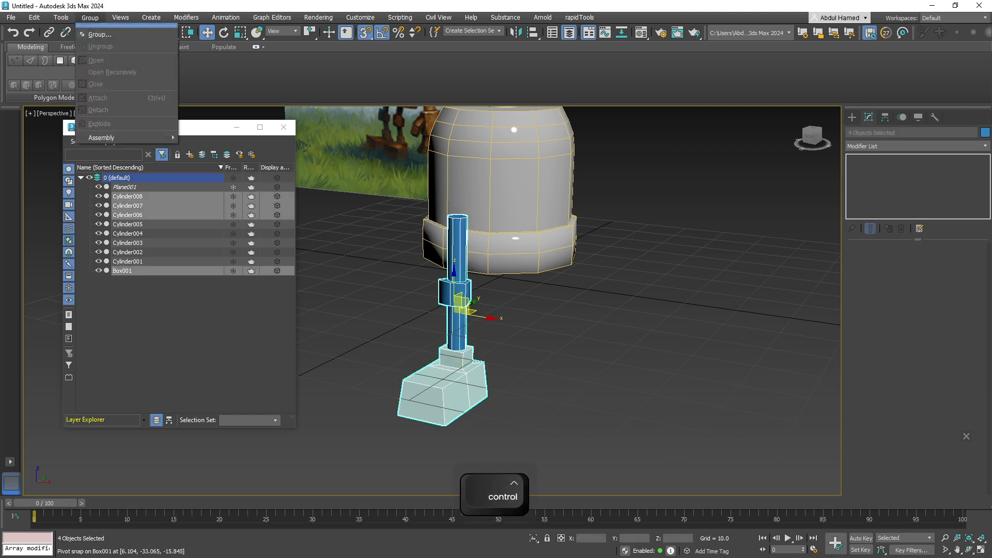
click(98, 29)
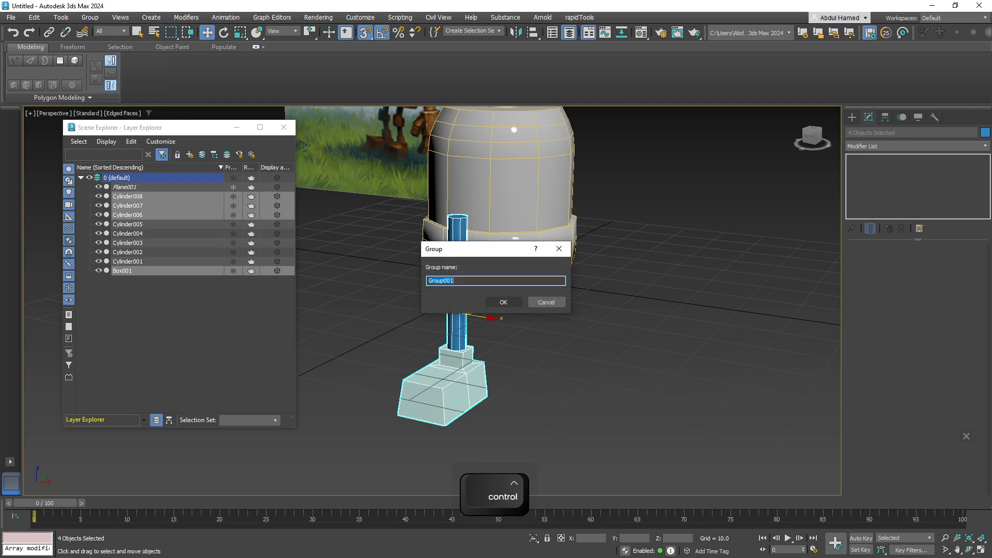
text(leg)
key(Return)
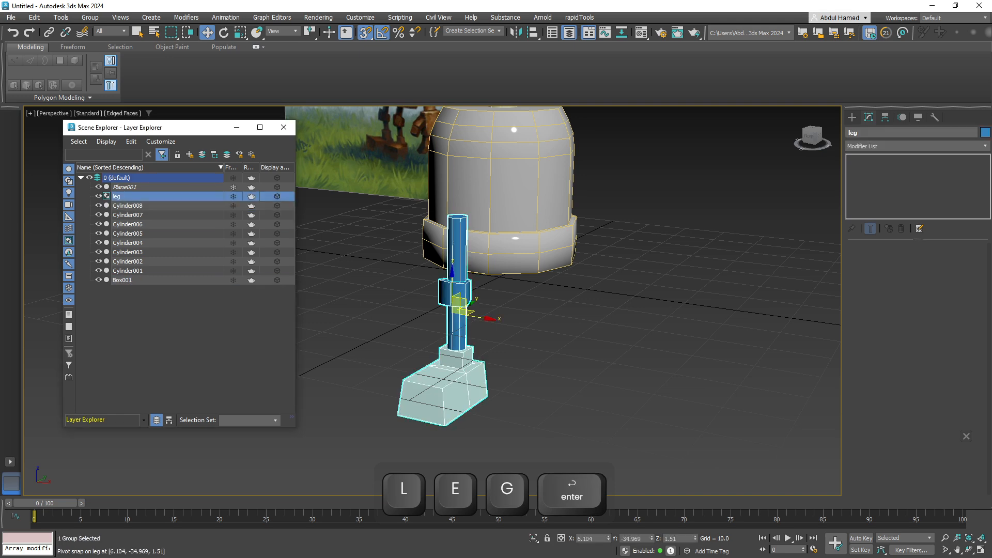
click(284, 127)
Switch the snap type from Pivot to Face in the Grid and Snap Settings.
alt+middle_drag(461, 346, 390, 339)
key(alt+w)
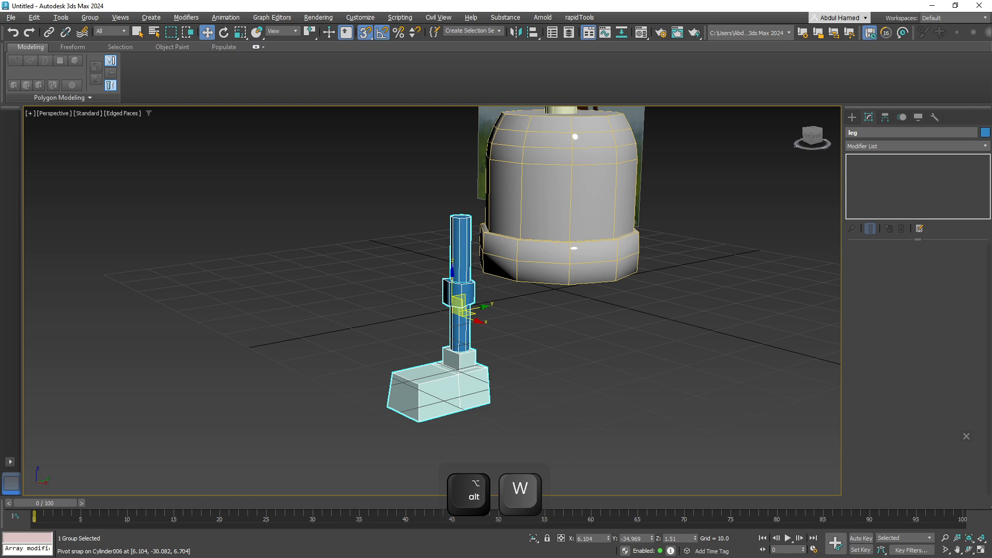
scroll(465, 300, up, 5)
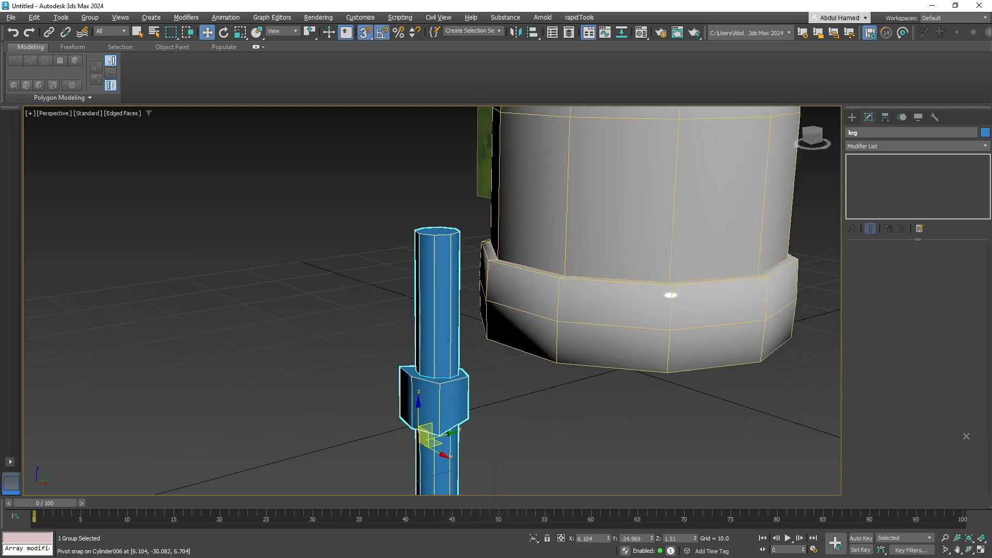
scroll(433, 284, up, 2)
scroll(429, 285, down, 1)
scroll(426, 285, up, 1)
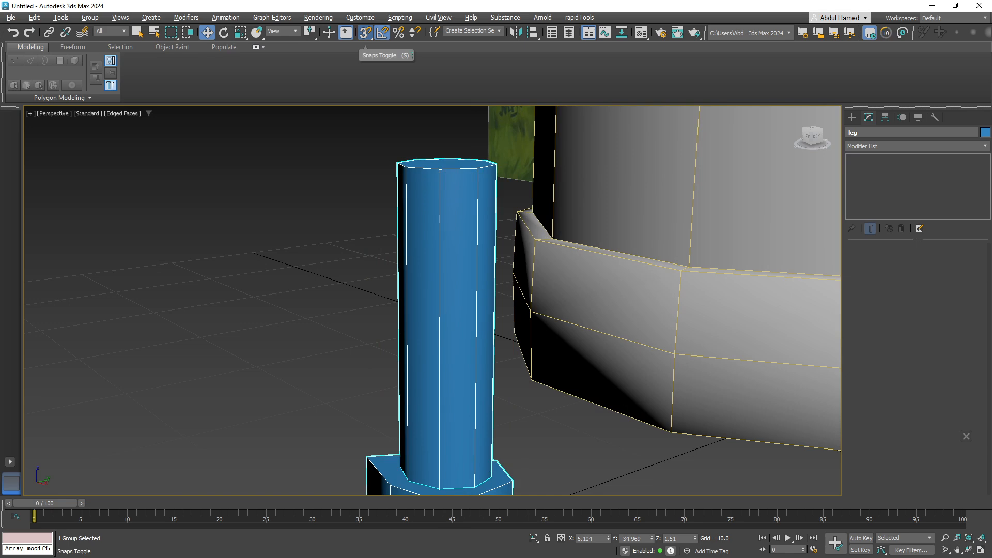
right_click(364, 33)
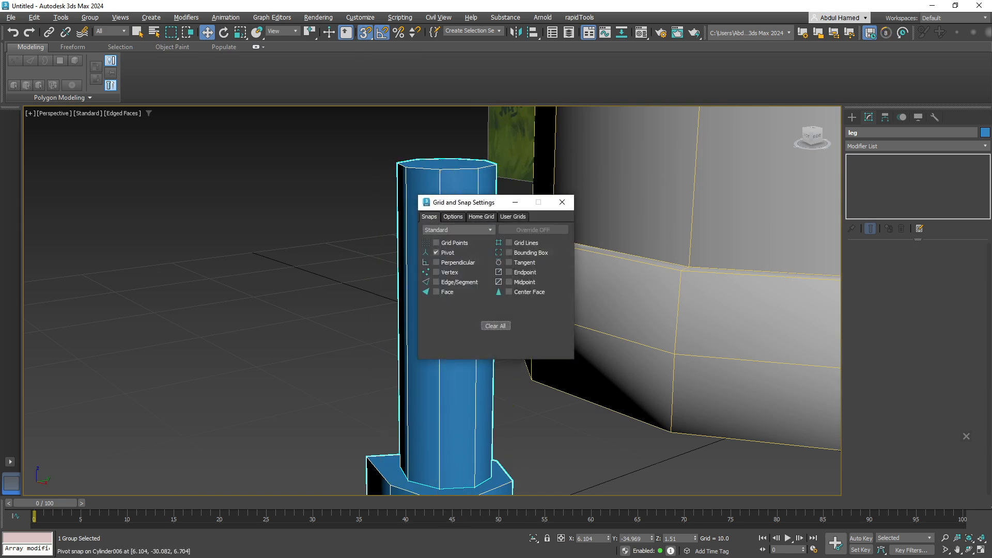
drag(467, 203, 177, 191)
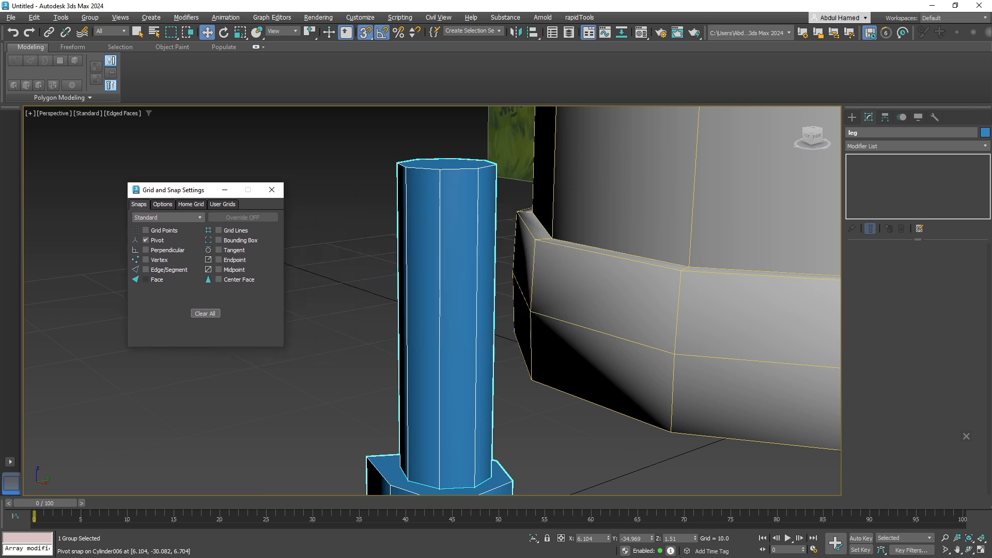
click(145, 240)
middle_drag(455, 289, 416, 256)
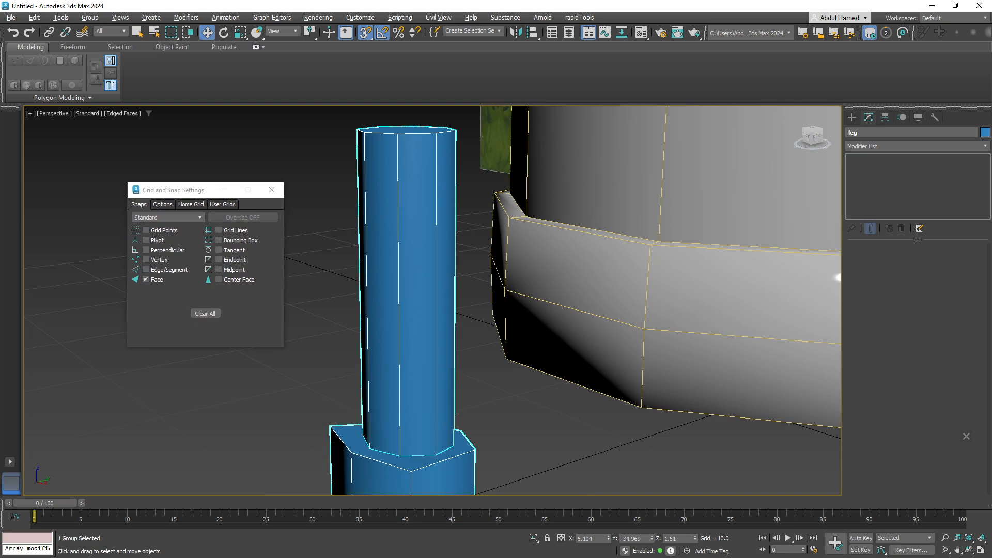
click(272, 189)
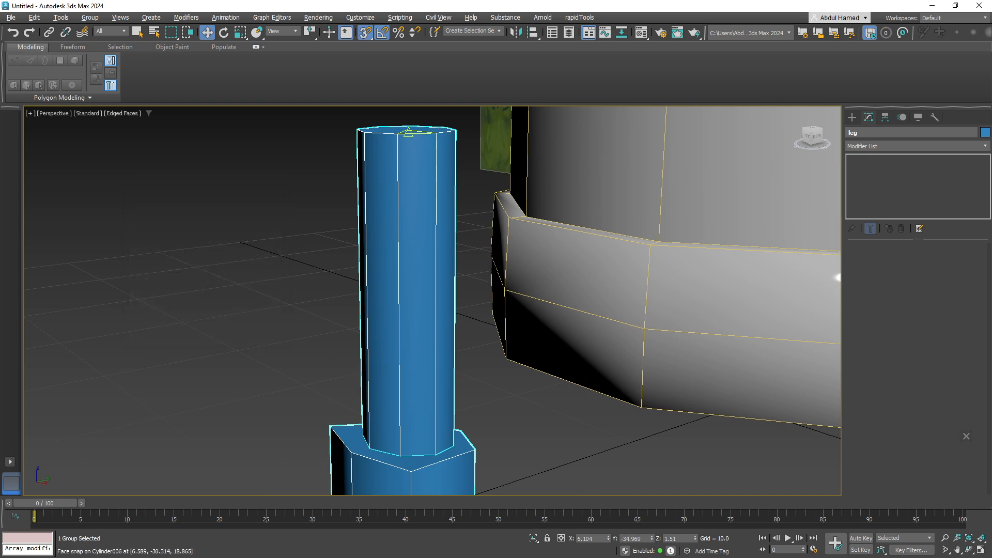
Move only the leg group's pivot to the top face of the upper leg cylinder, and leave pivot editing.
alt+middle_drag(408, 170, 412, 137)
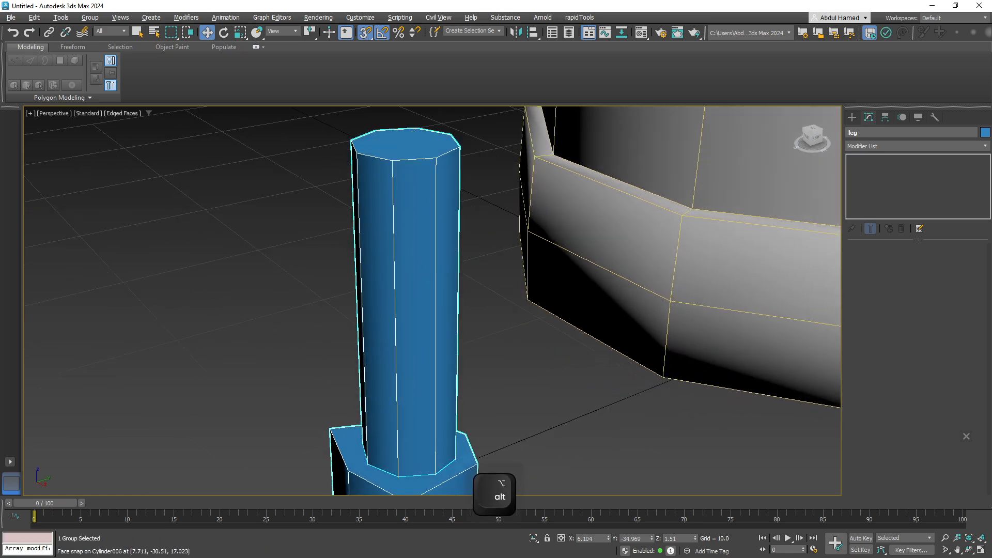
alt+middle_drag(444, 178, 416, 168)
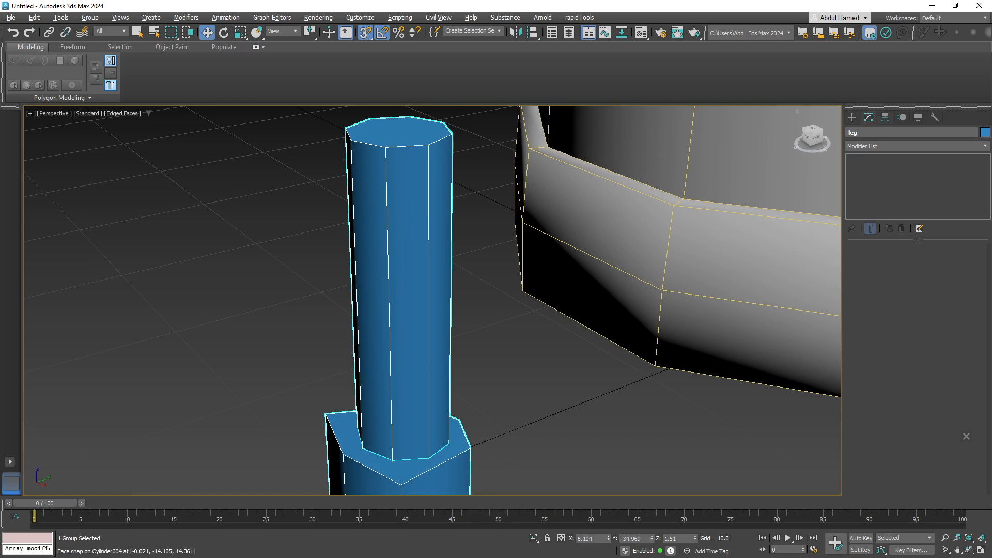
click(886, 117)
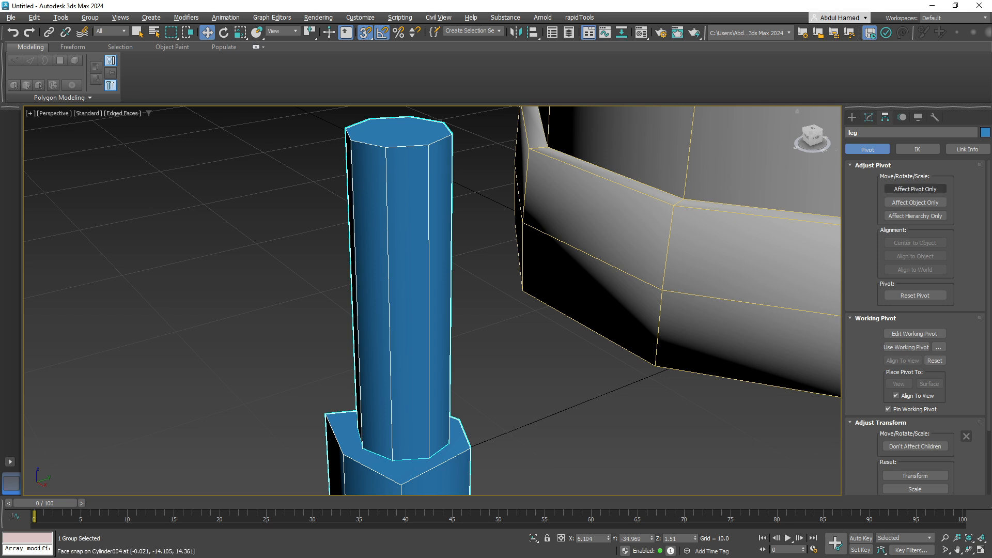
click(916, 189)
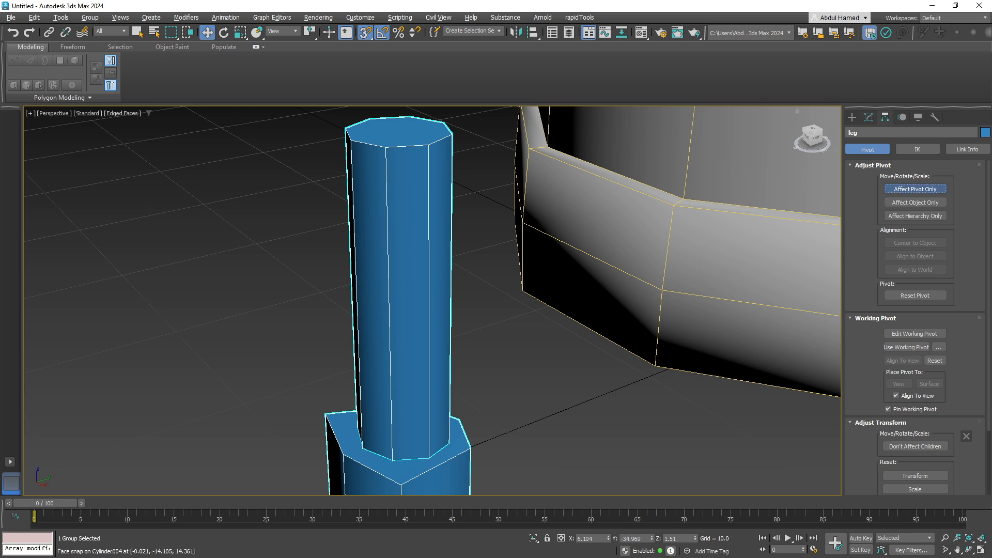
middle_drag(610, 268, 601, 216)
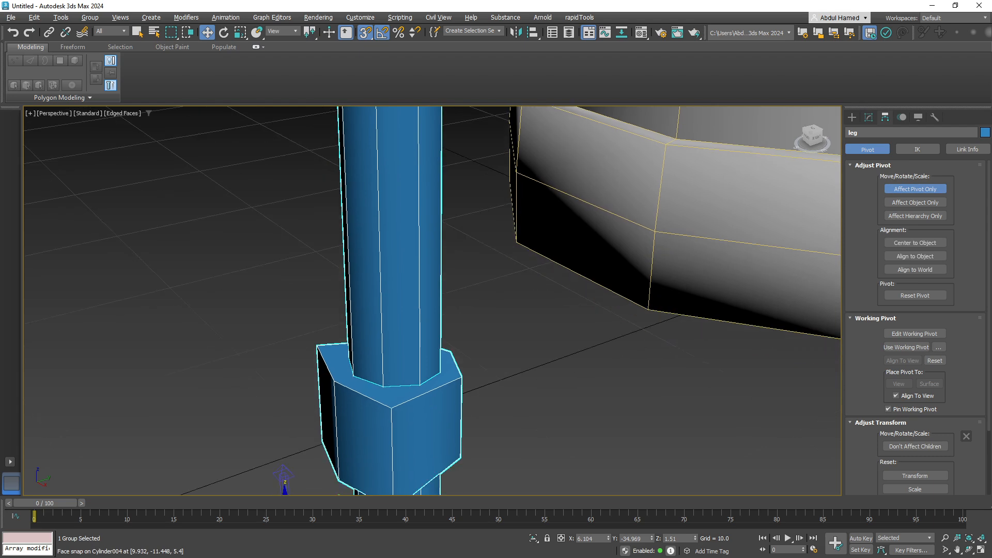
scroll(650, 362, down, 3)
scroll(491, 419, down, 3)
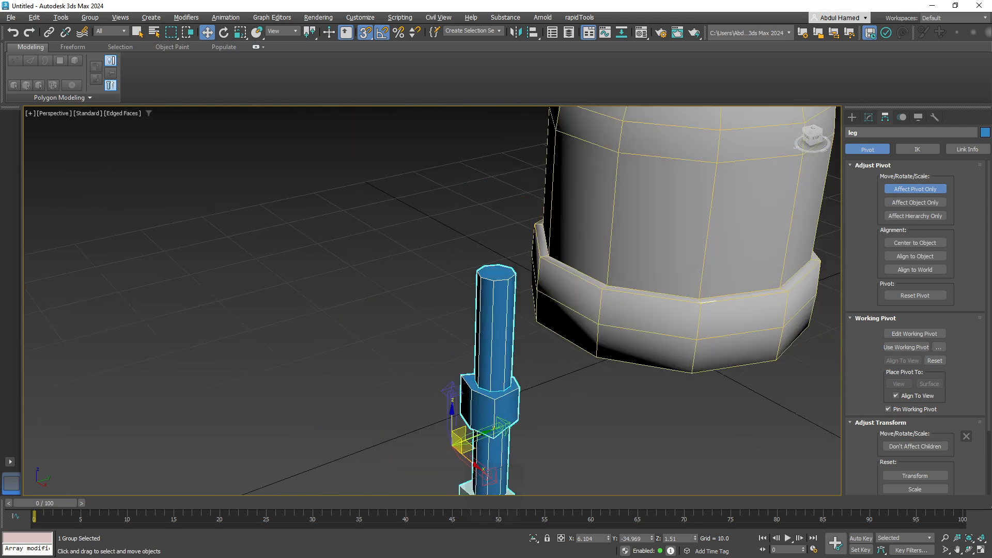
key(w)
drag(453, 444, 500, 272)
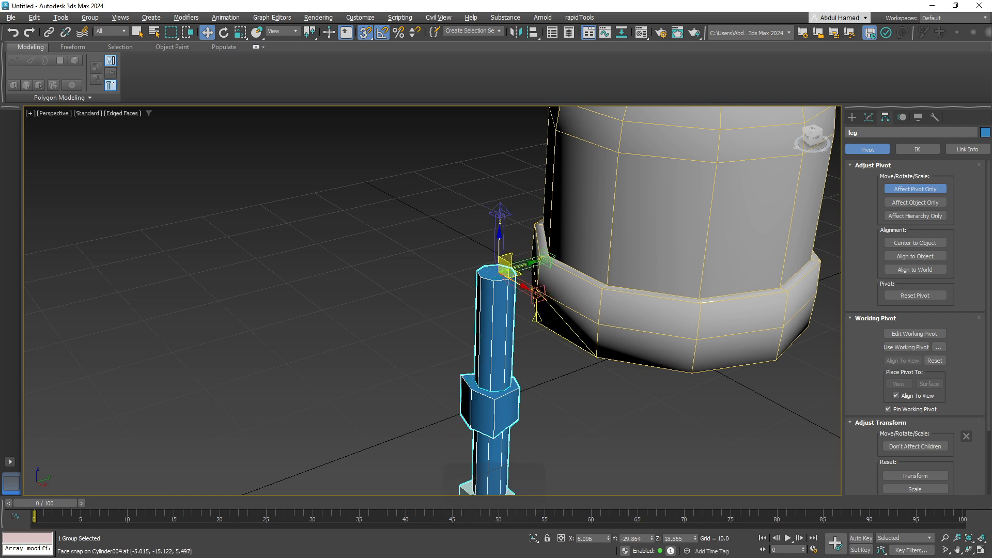
alt+middle_drag(468, 310, 413, 323)
click(915, 189)
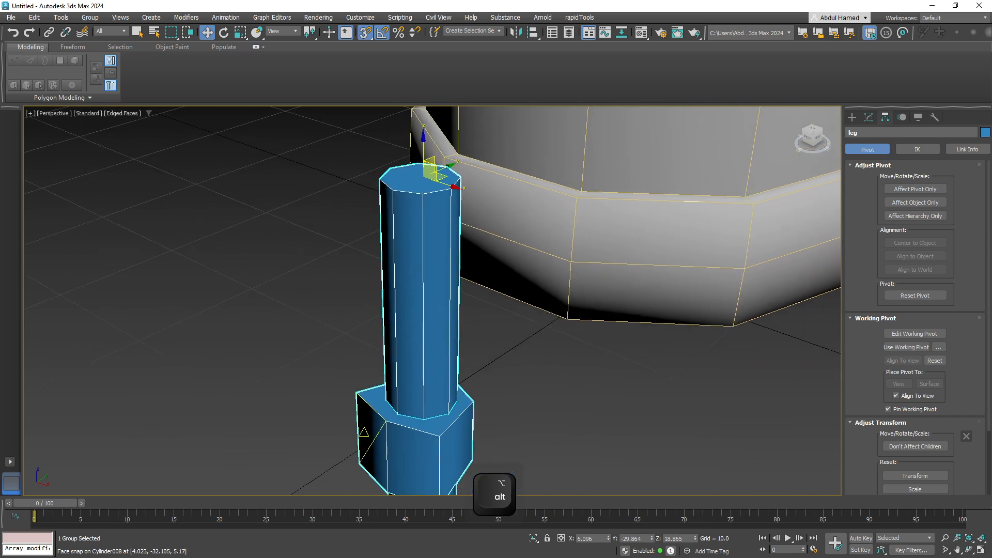
Switch the snap type from Face back to Pivot in the Grid and Snap Settings.
scroll(424, 328, down, 4)
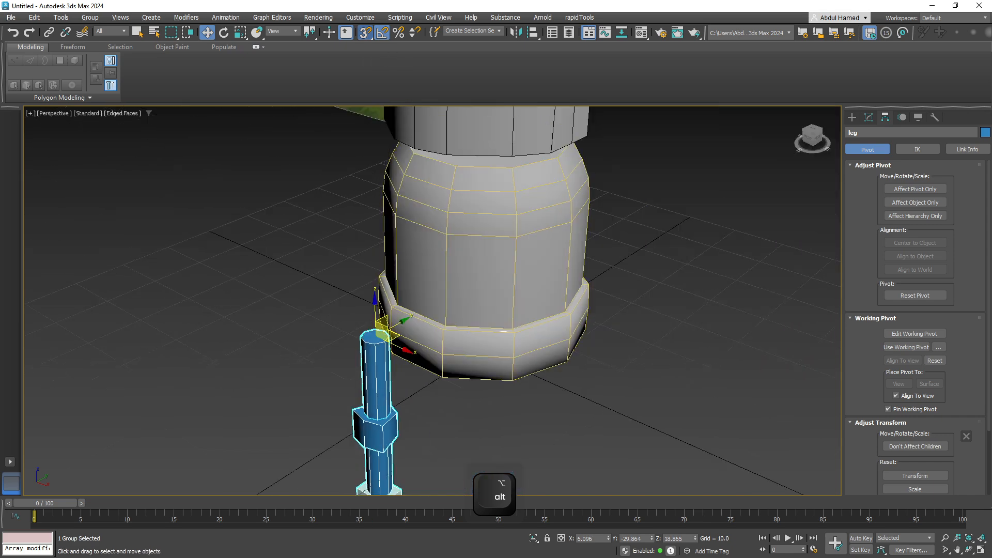
right_click(365, 32)
click(146, 241)
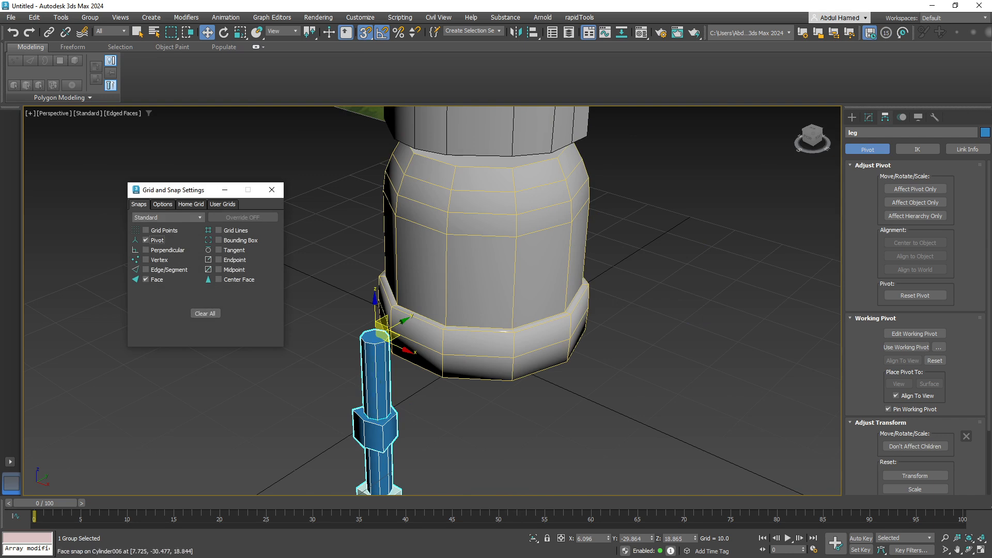
click(271, 190)
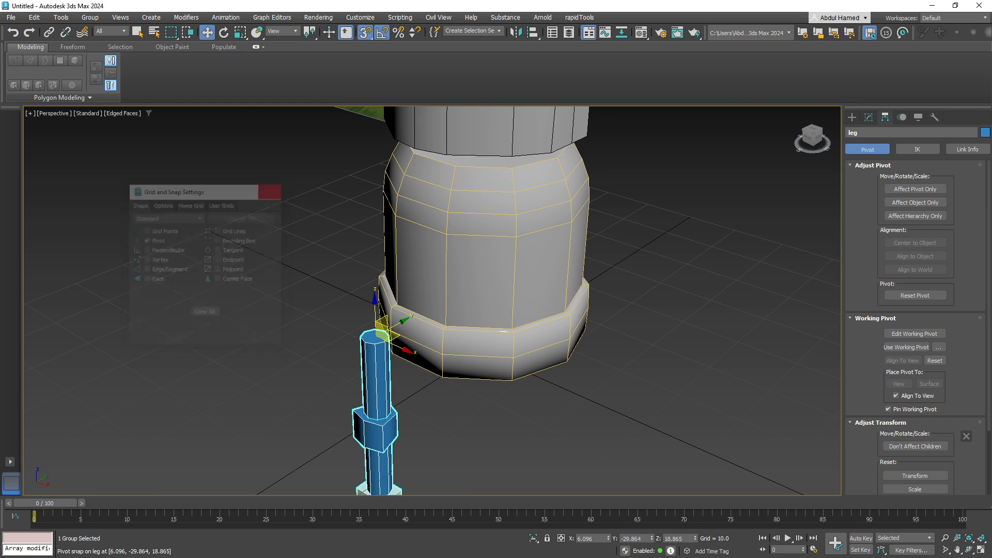
Move the leg group so its pivot snaps onto the pivot of the torso.
drag(383, 328, 481, 331)
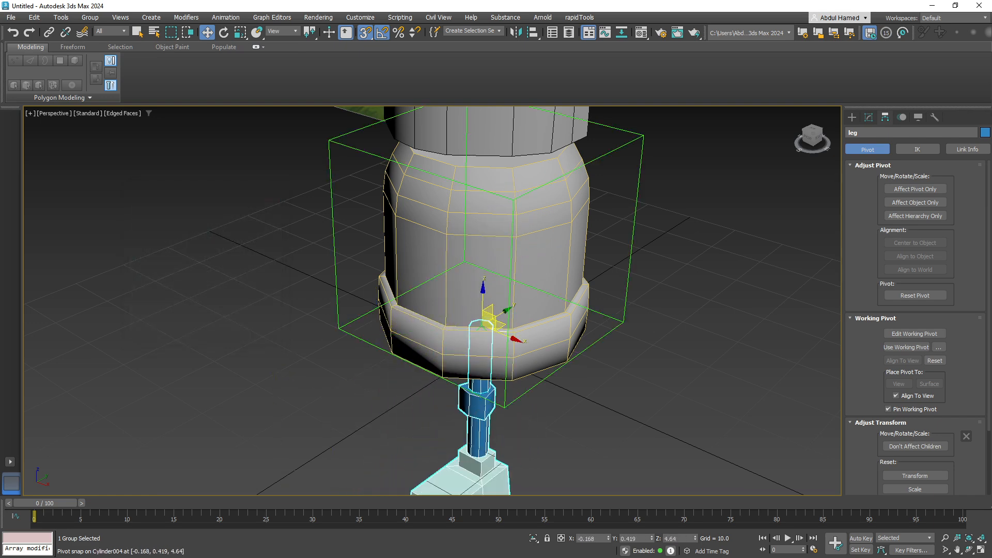
alt+middle_drag(481, 331, 475, 319)
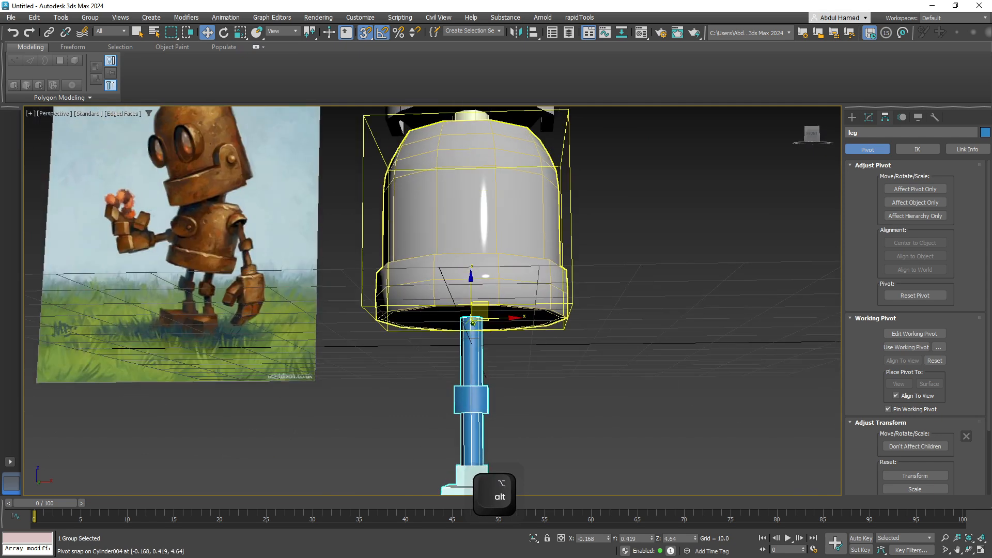
mouse_move(474, 321)
mouse_down()
mouse_move(541, 322)
mouse_move(473, 322)
mouse_up()
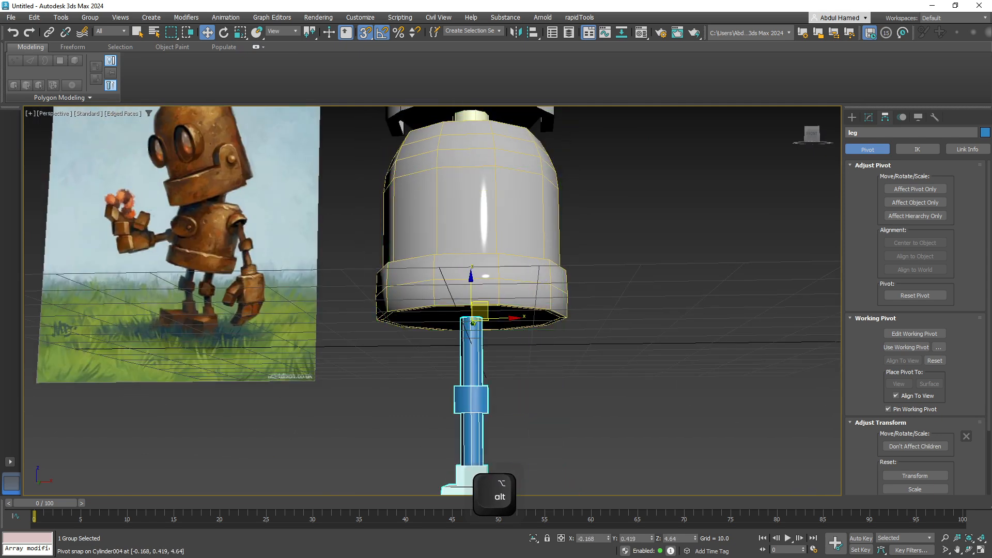
Turn off snapping and move the leg group sideways along X from the torso's centre to about X 6.09.
key(s)
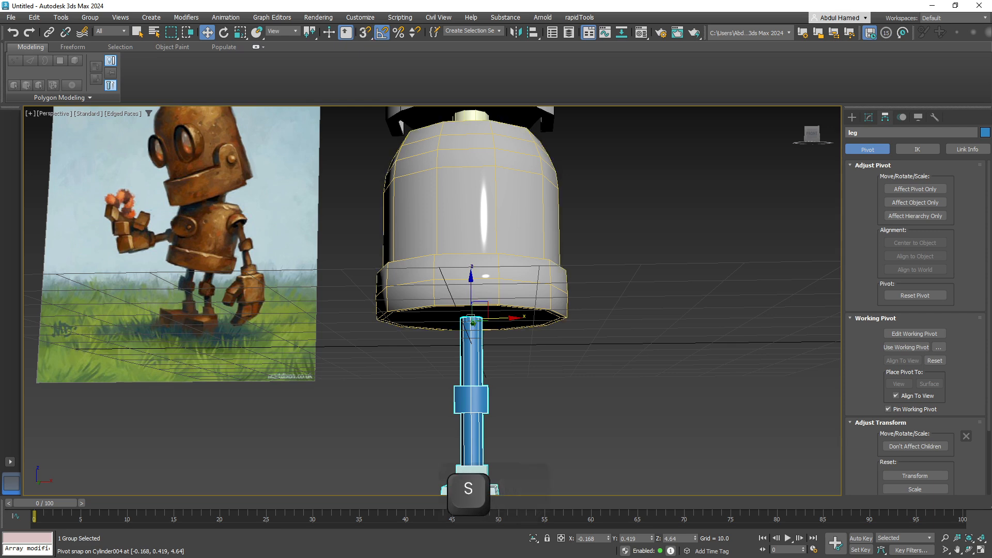
drag(472, 323, 508, 323)
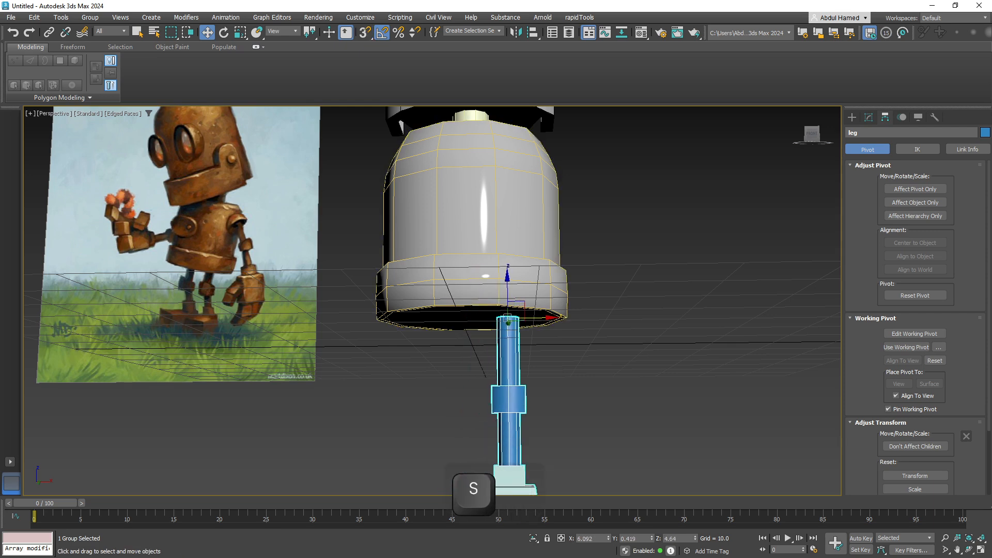
alt+middle_drag(508, 323, 646, 331)
scroll(548, 320, down, 5)
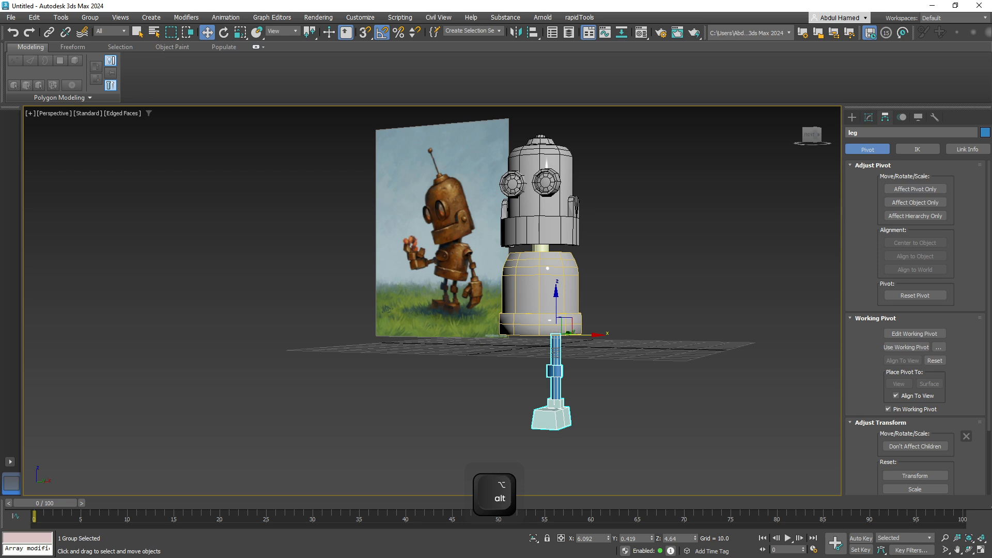
alt+middle_drag(566, 352, 549, 339)
scroll(549, 339, up, 3)
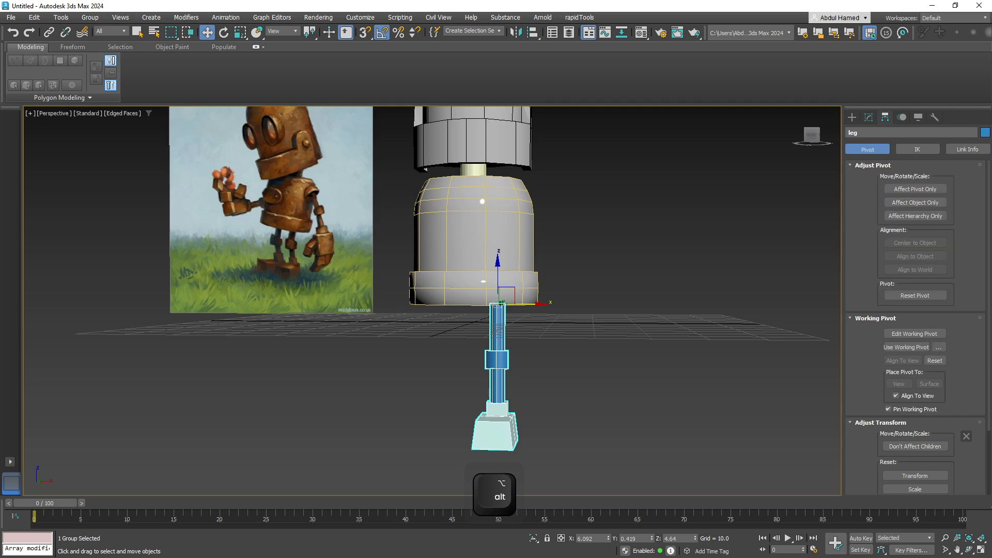
Ungroup the leg into its separate parts.
key(alt+g)
key(Down)
key(Down)
key(Down)
key(Up)
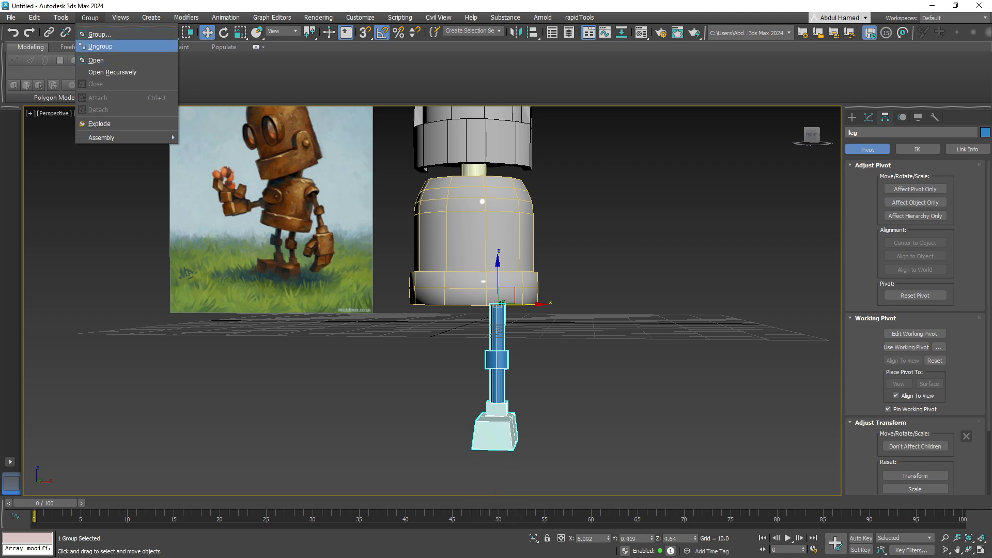
click(100, 46)
Shorten the upper leg cylinder and raise it into the torso's underside, moving the knee cylinder up to meet it.
click(573, 369)
click(498, 335)
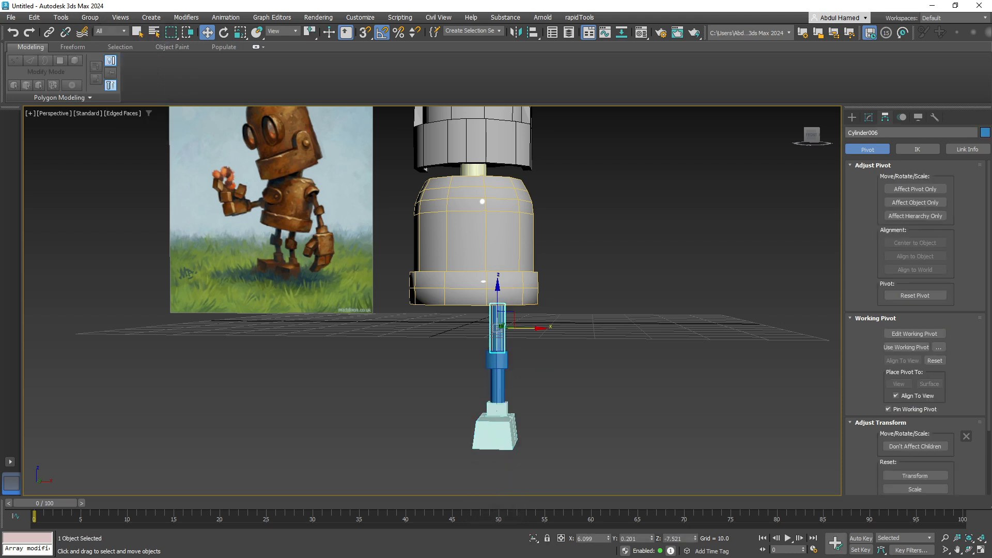
key(r)
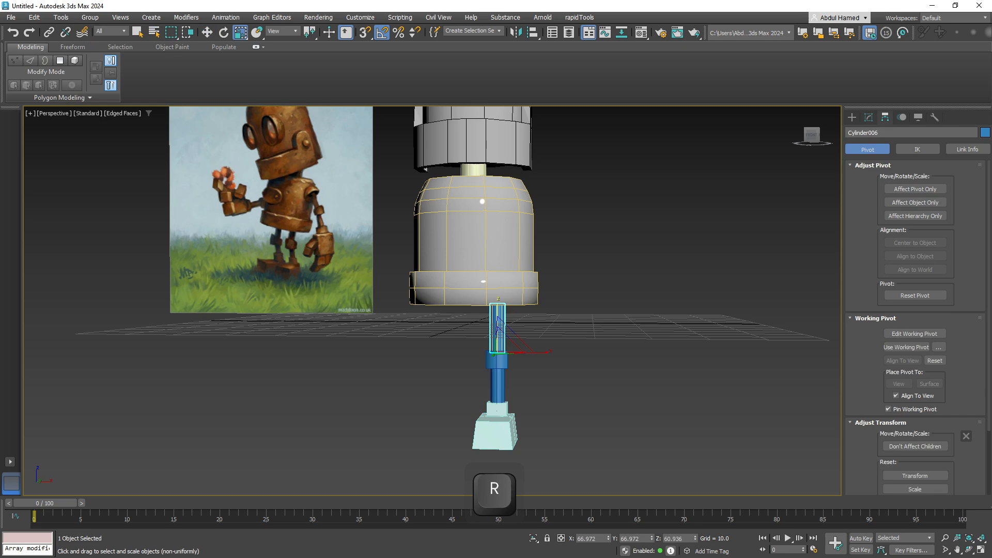
mouse_move(499, 311)
mouse_down()
mouse_move(499, 333)
mouse_move(501, 314)
mouse_up()
key(w)
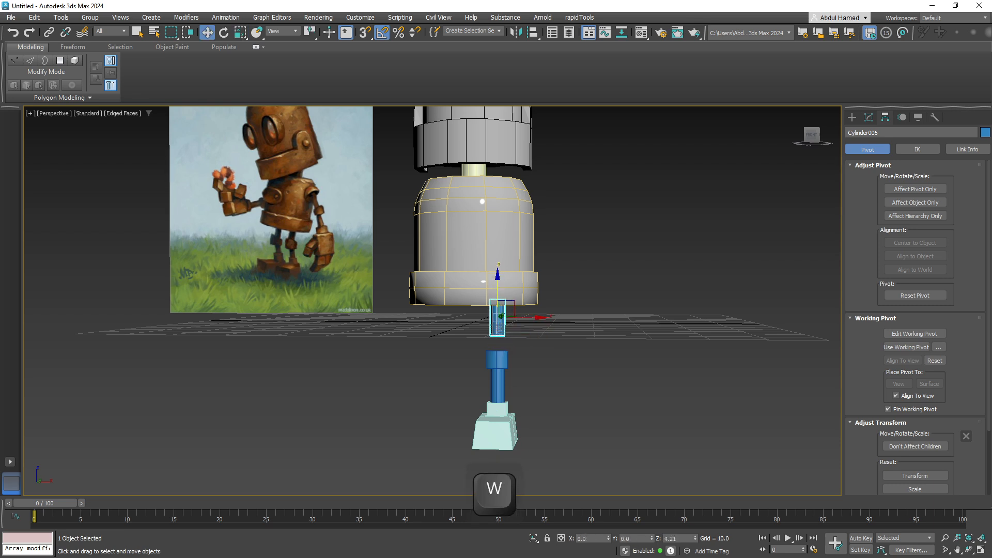
drag(496, 360, 497, 340)
Shorten the lower leg cylinder along its height and move it up into the knee cylinder.
click(497, 383)
key(r)
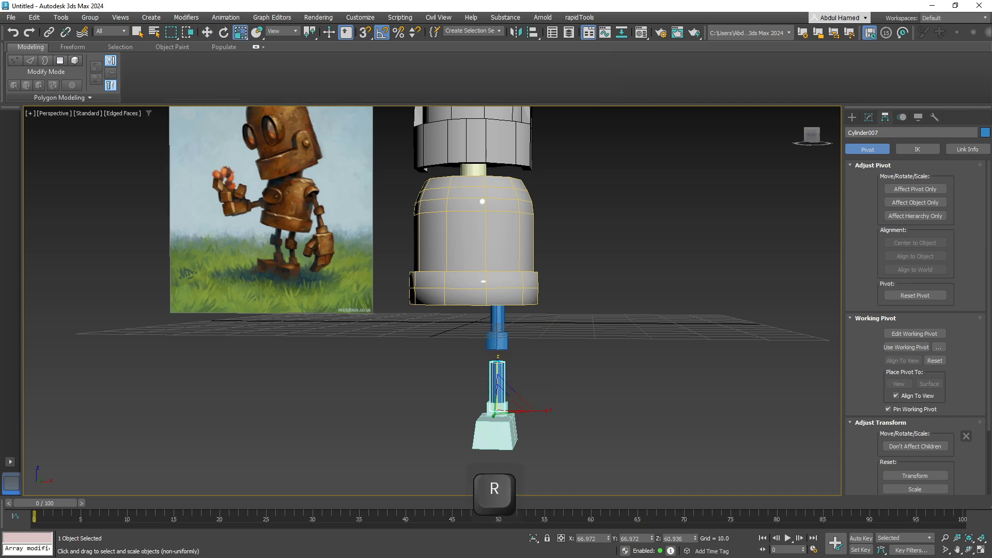
key(w)
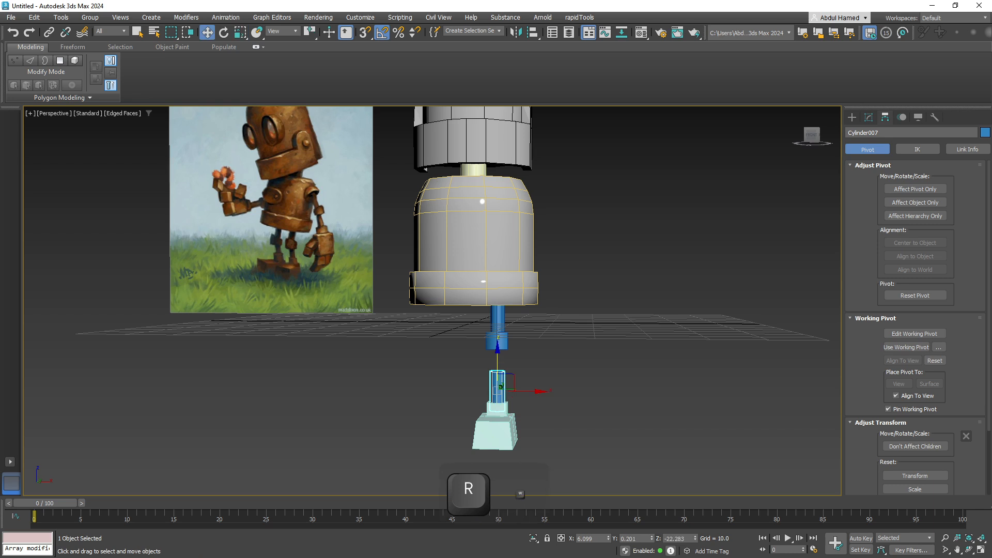
drag(497, 345, 498, 333)
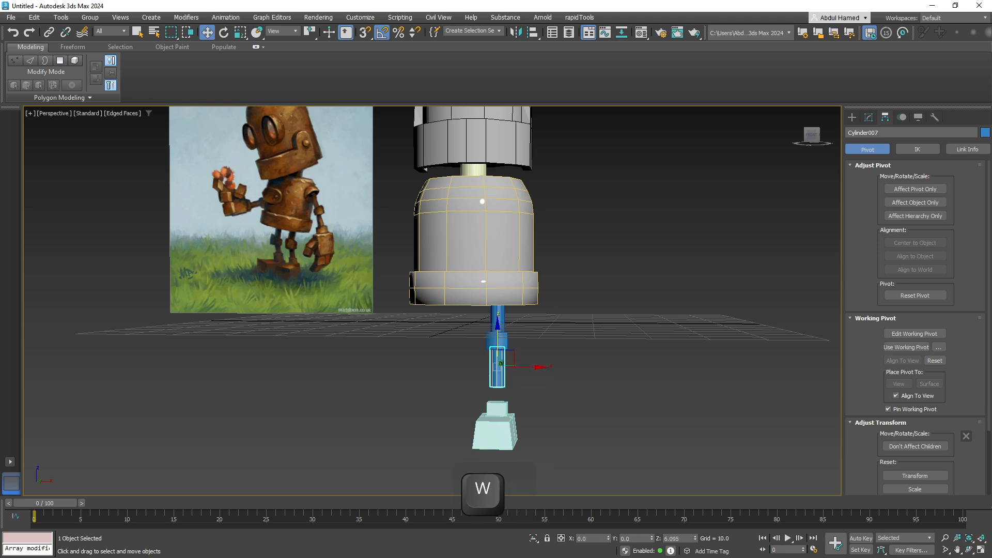
Move the foot up until it meets the lower end of the shortened leg, and clear the selection.
click(542, 403)
click(496, 436)
drag(497, 390, 496, 371)
click(548, 388)
Assign the 02 - Default material to the four leg parts and the neck cylinder.
middle_drag(506, 357, 444, 381)
scroll(447, 380, down, 3)
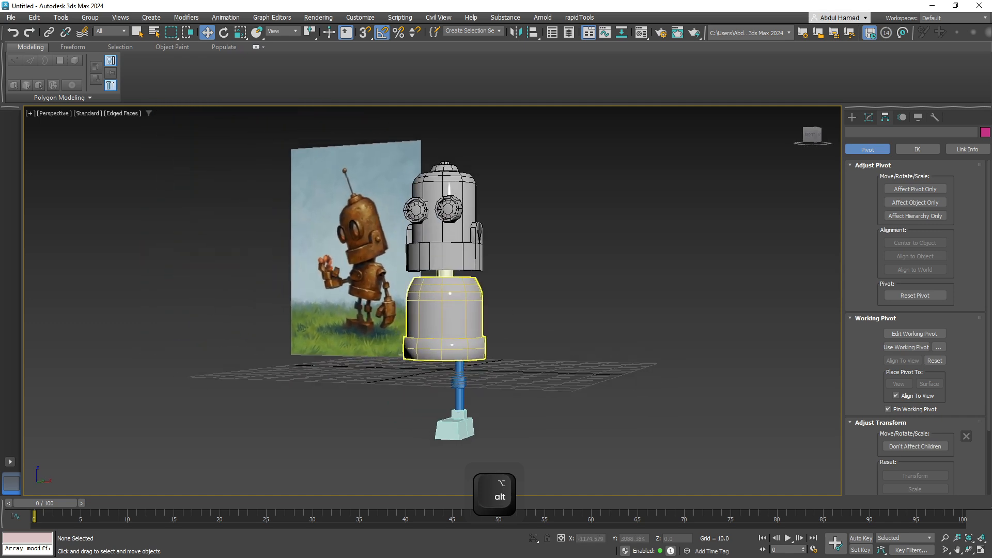
alt+middle_drag(471, 300, 501, 306)
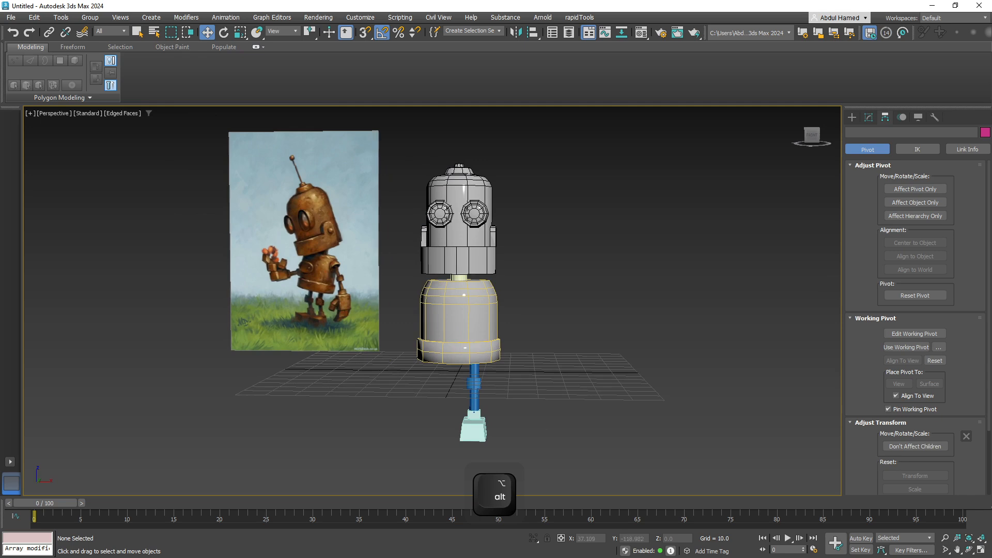
key(m)
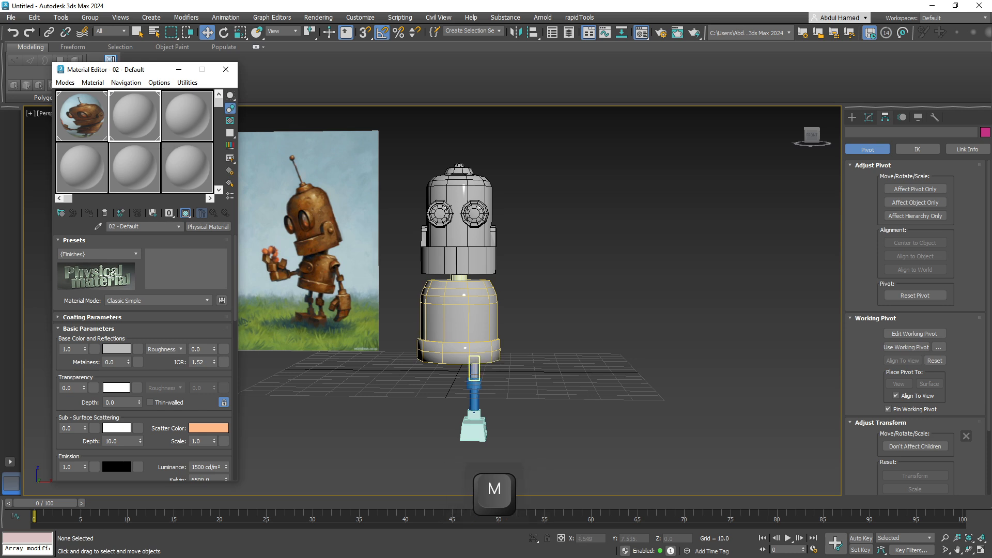
click(513, 375)
drag(447, 440, 448, 440)
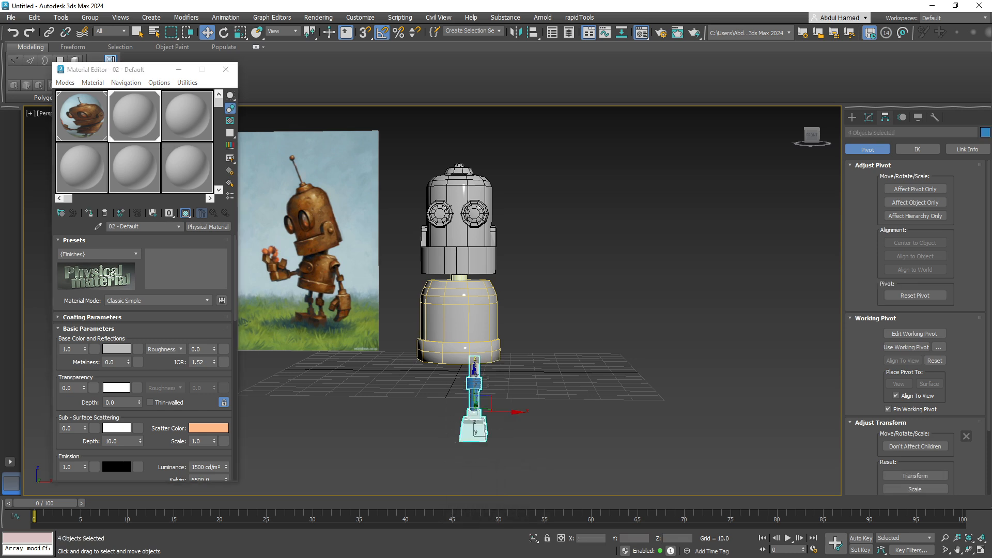
ctrl+click(459, 274)
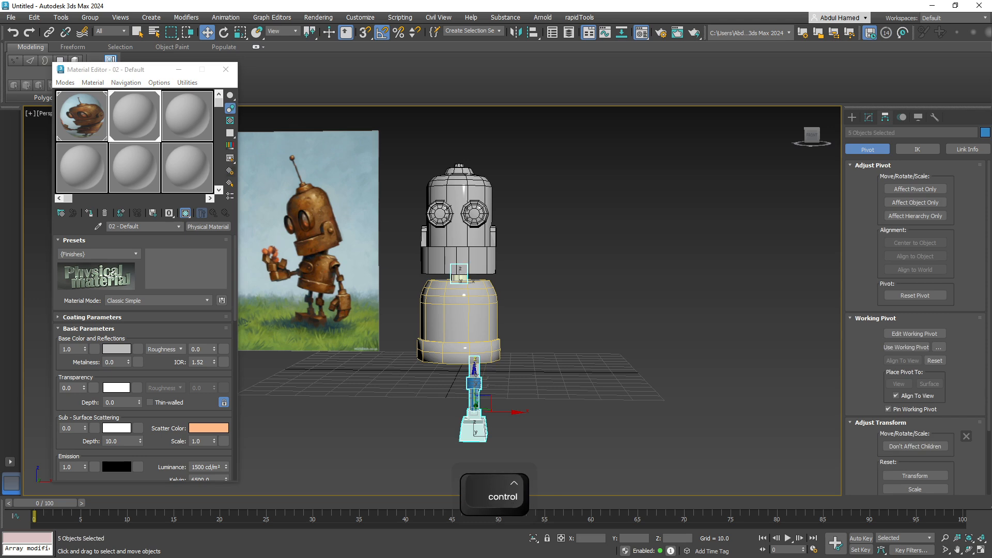
right_click(142, 124)
click(140, 124)
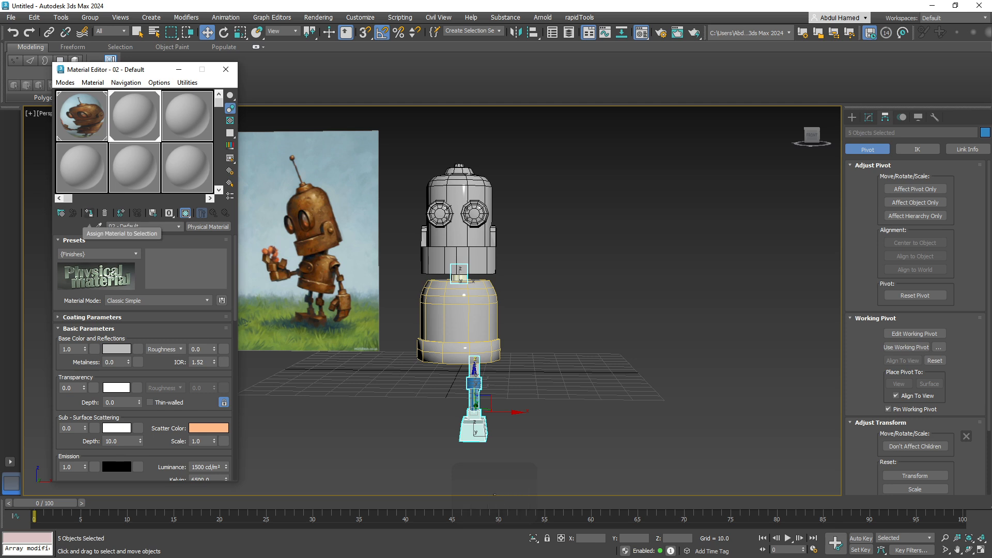
click(89, 212)
click(501, 392)
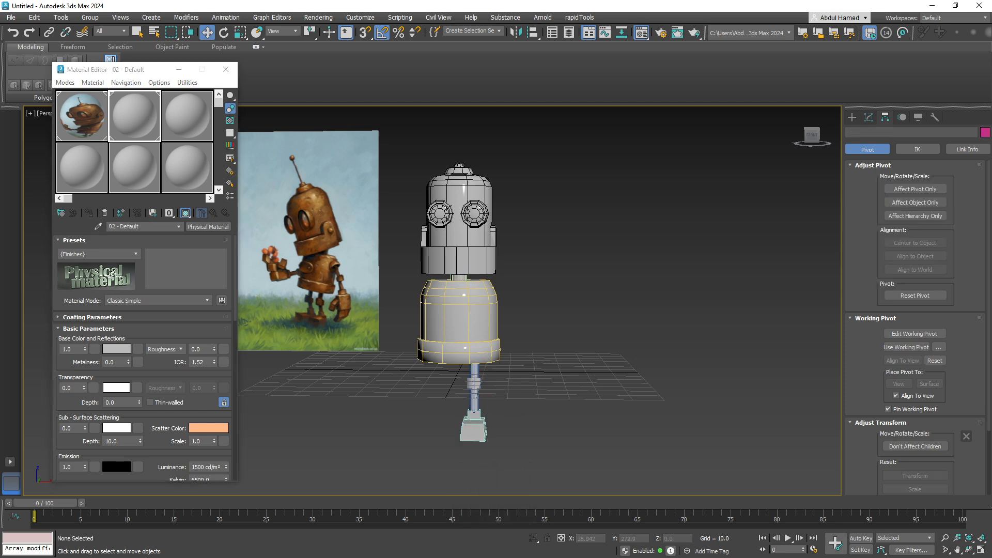
Set the object color of the robot's head, neck, torso and leg parts to black, and close the Material Editor.
key(ctrl+z)
drag(479, 308, 477, 309)
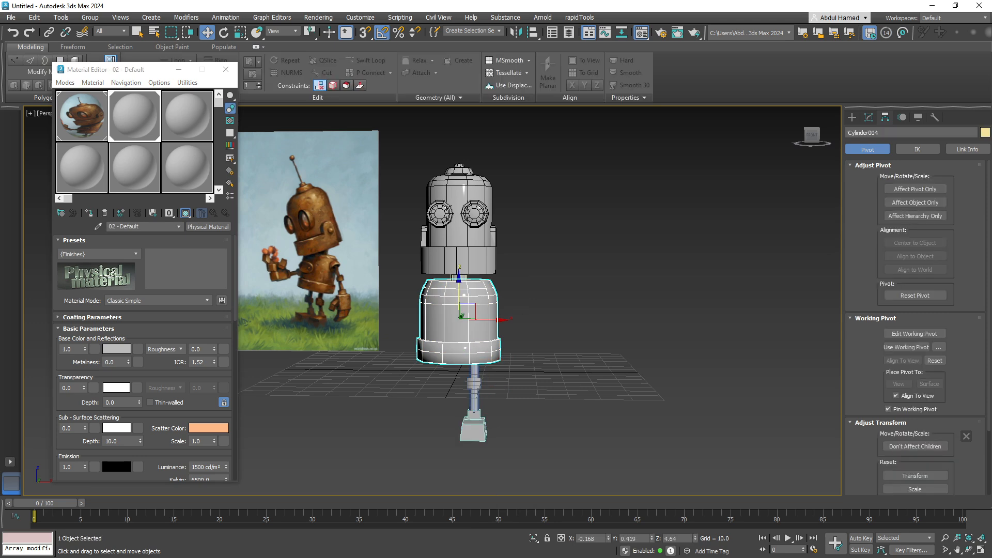
drag(392, 258, 544, 467)
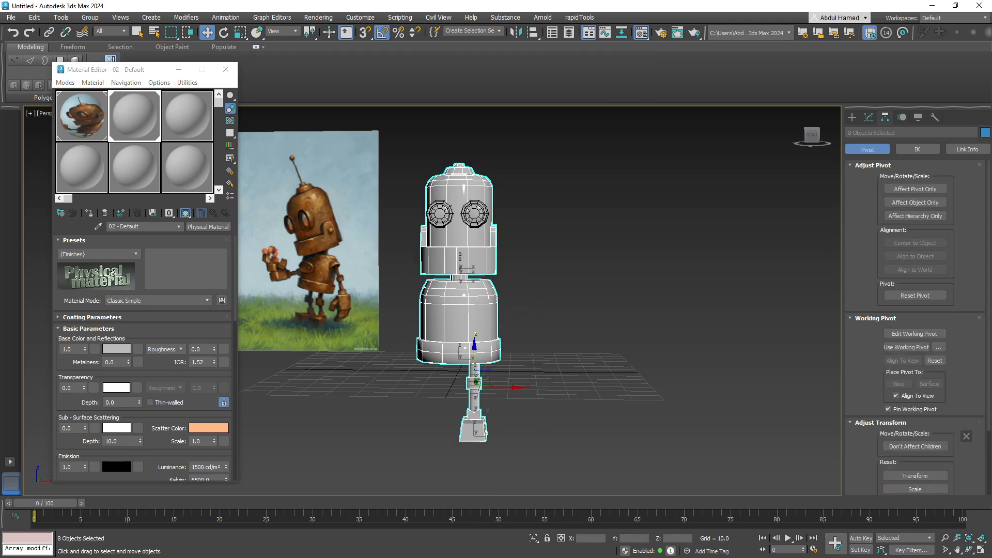
click(986, 133)
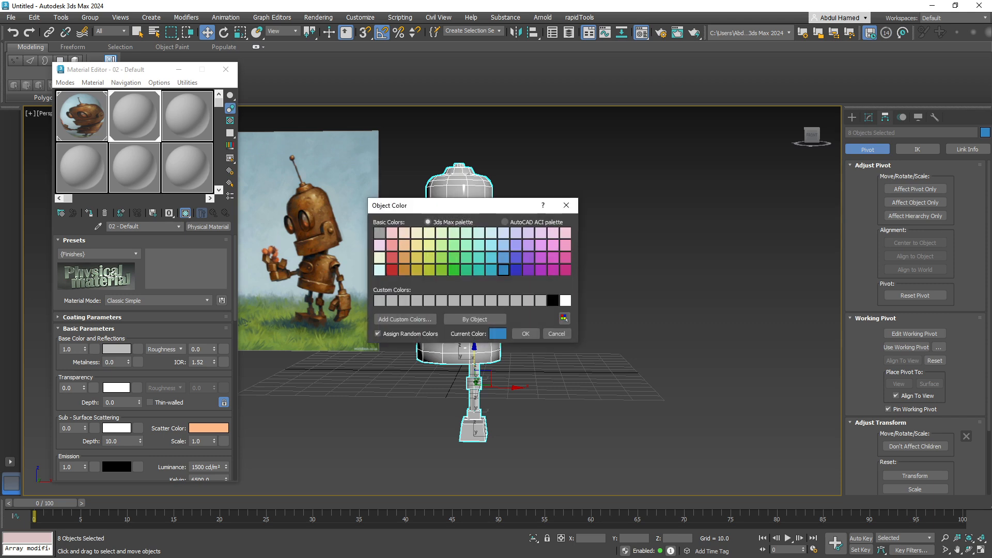
click(554, 300)
click(526, 333)
click(226, 69)
click(558, 249)
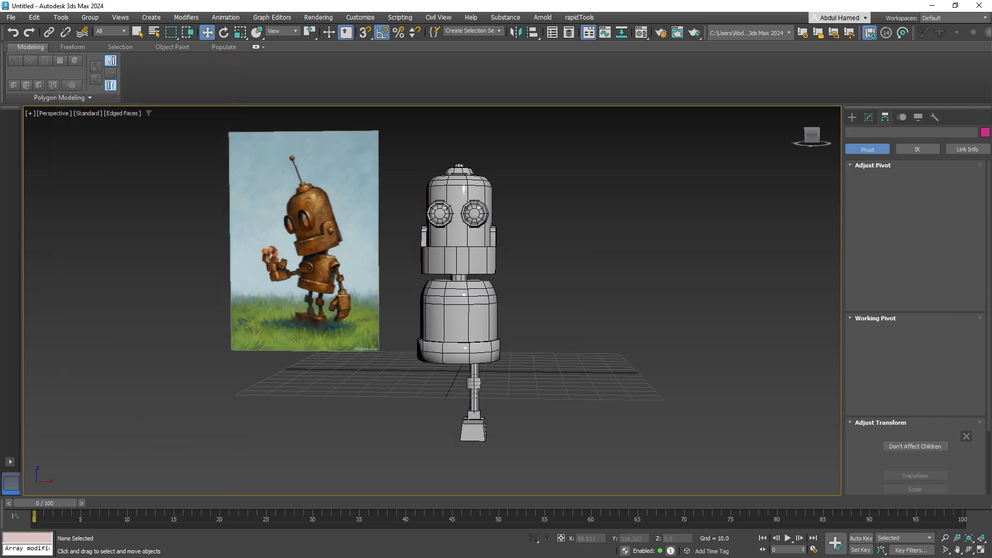
Add a Symmetry modifier to the four leg parts together.
middle_drag(558, 248, 569, 226)
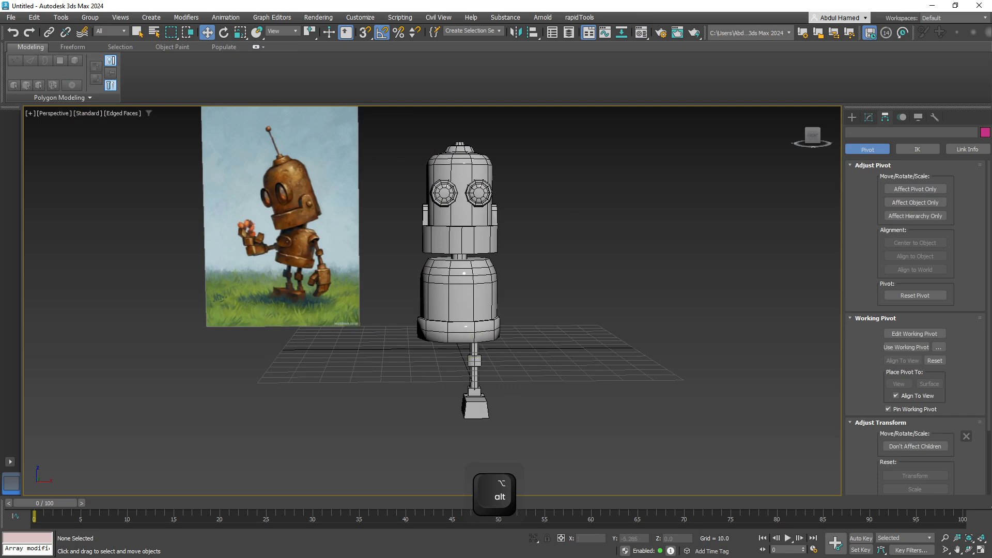
drag(499, 432, 499, 432)
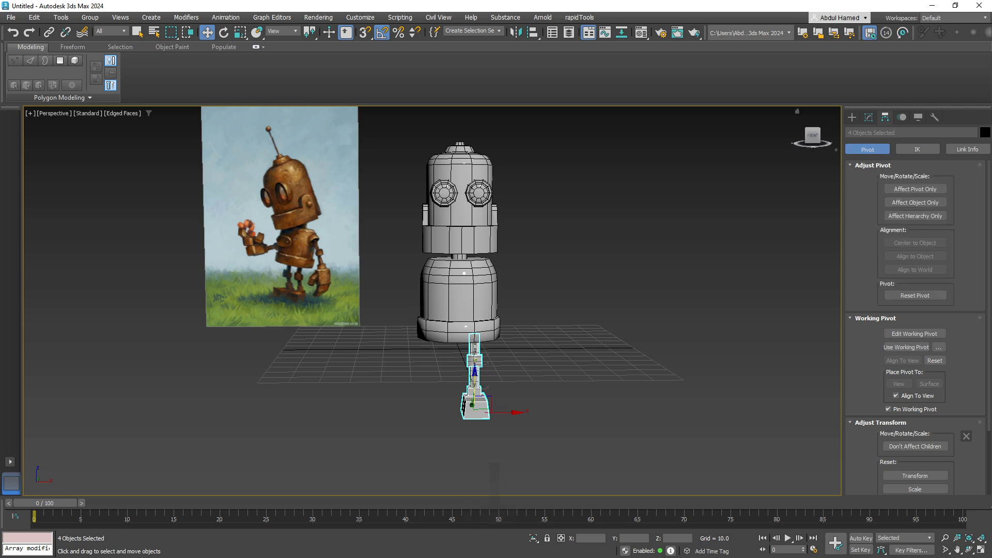
click(852, 118)
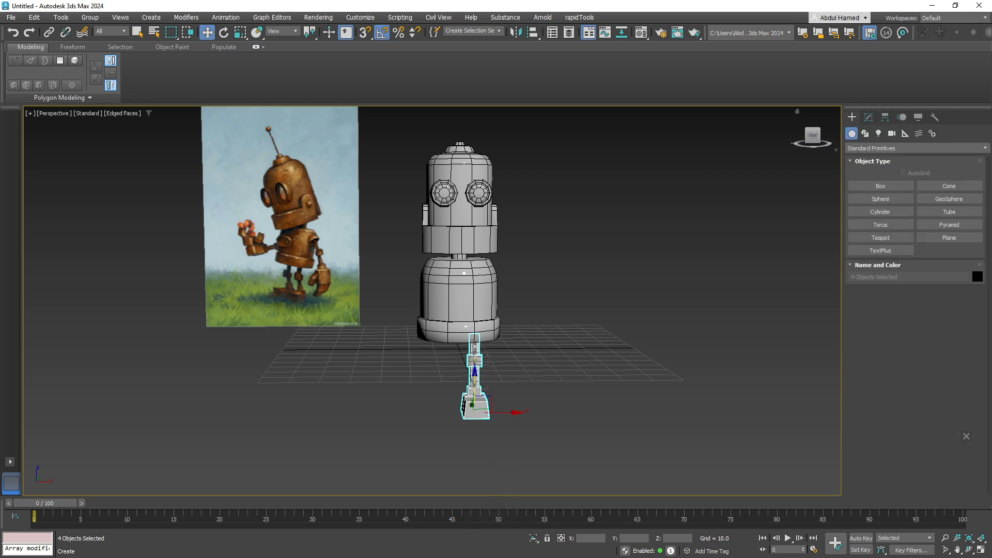
click(869, 118)
click(917, 146)
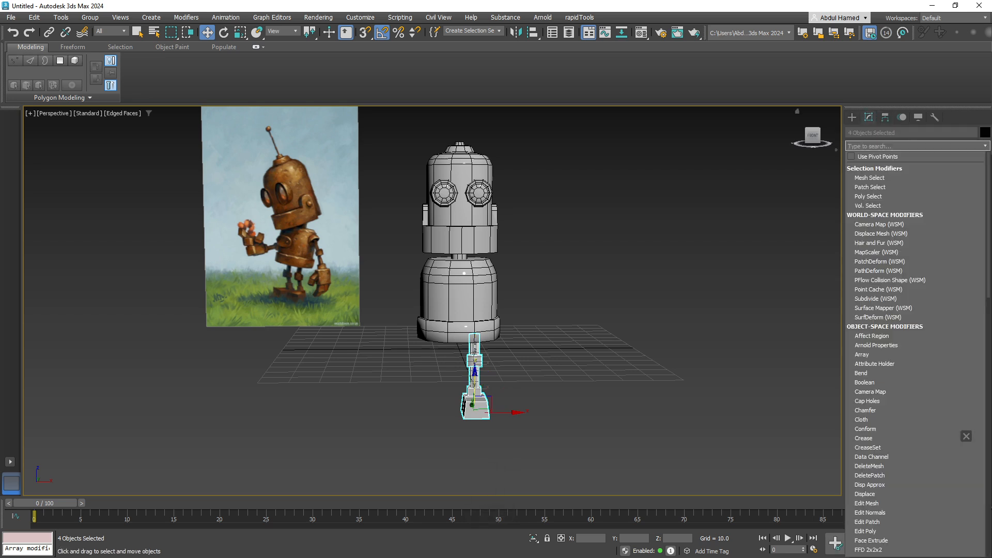
text(sym)
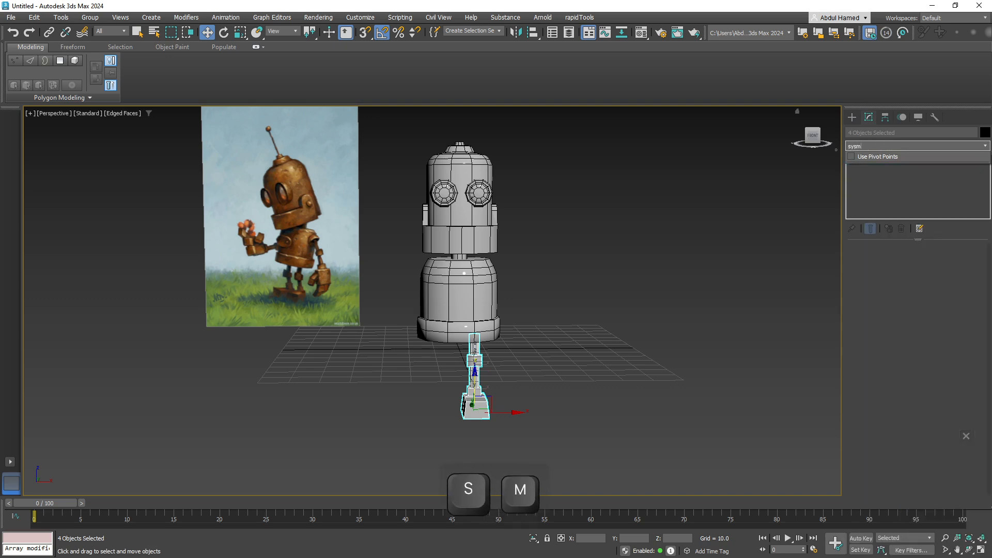
key(BackSpace)
key(Return)
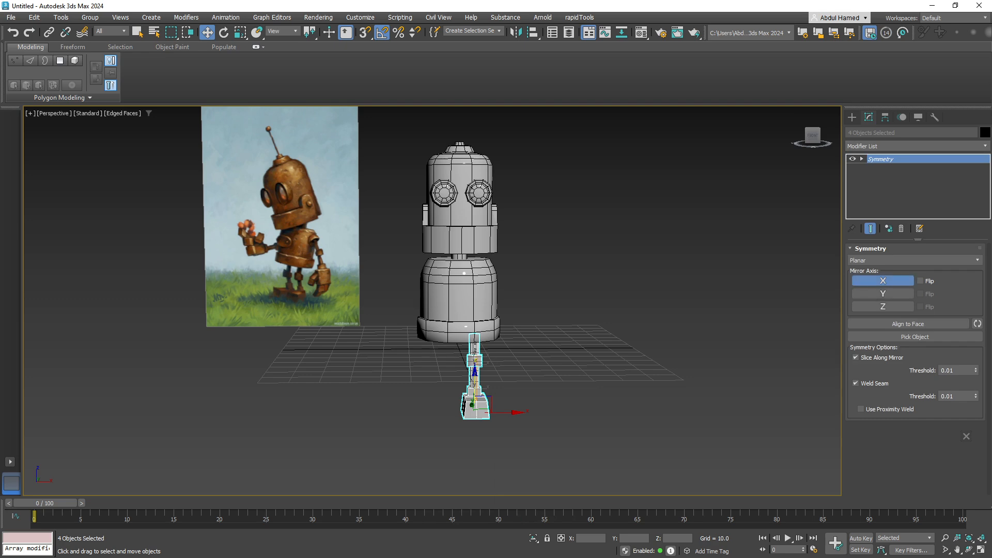
Move the Symmetry modifier's Mirror gizmo with pivot snapping onto the torso's pivot to mirror the leg to the other side.
click(862, 159)
click(880, 168)
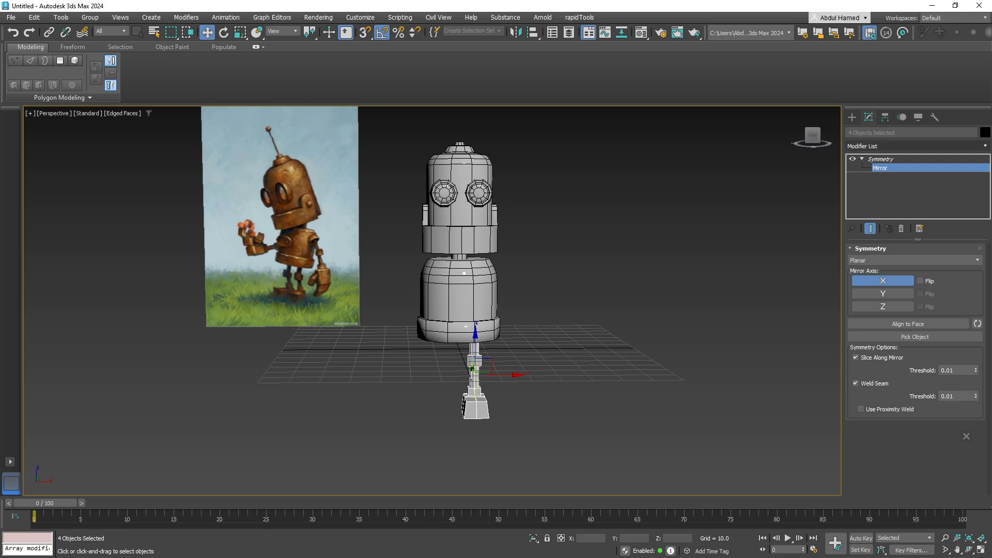
click(885, 117)
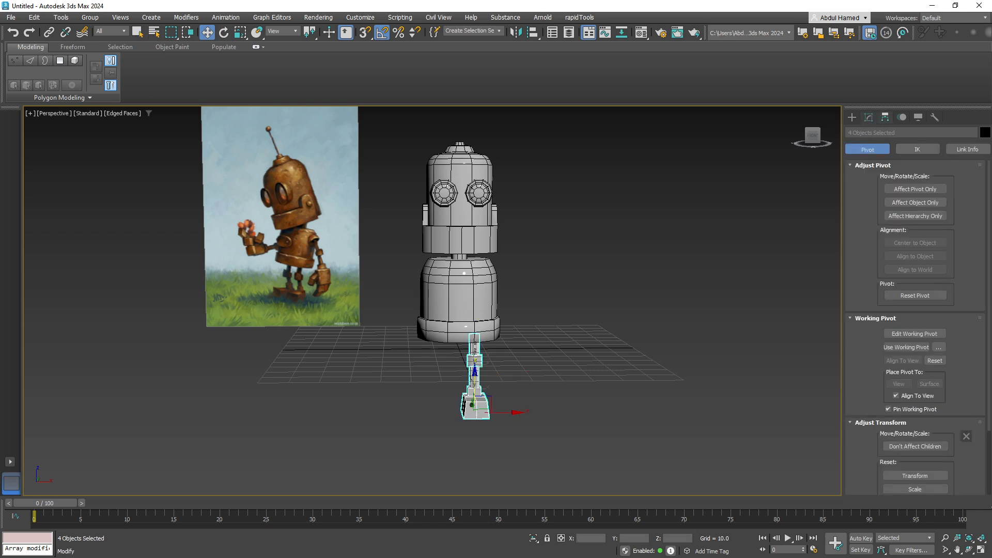
click(869, 118)
key(1)
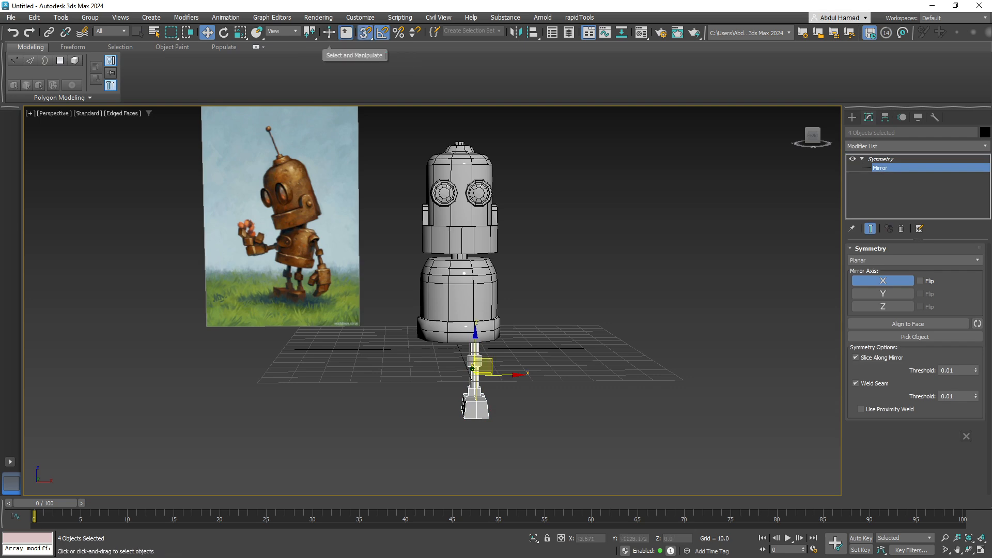
right_click(365, 32)
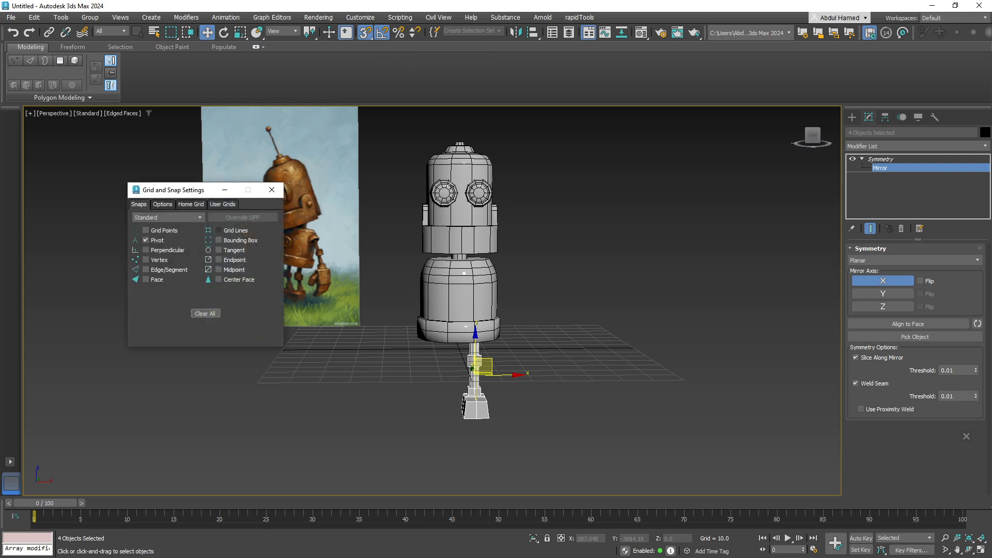
click(272, 189)
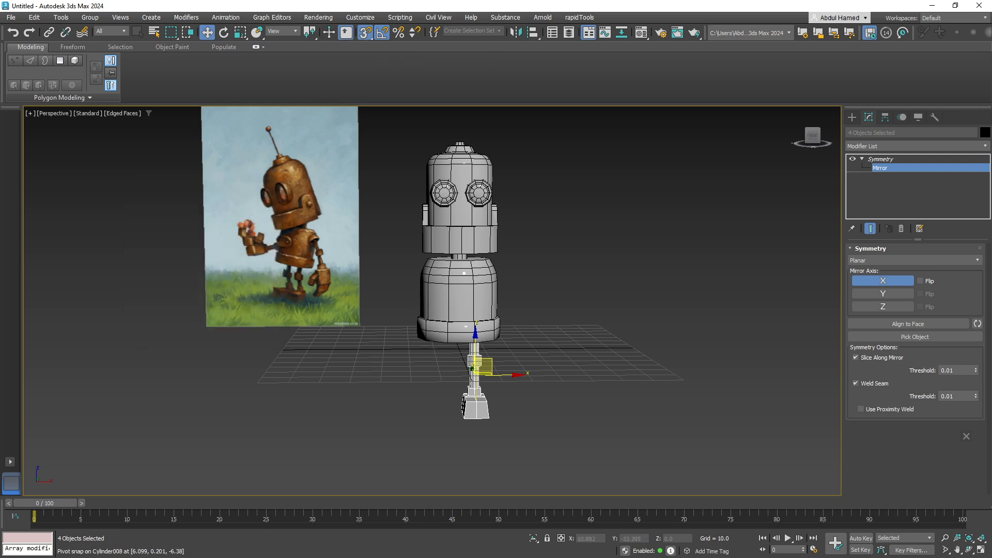
drag(485, 366, 467, 329)
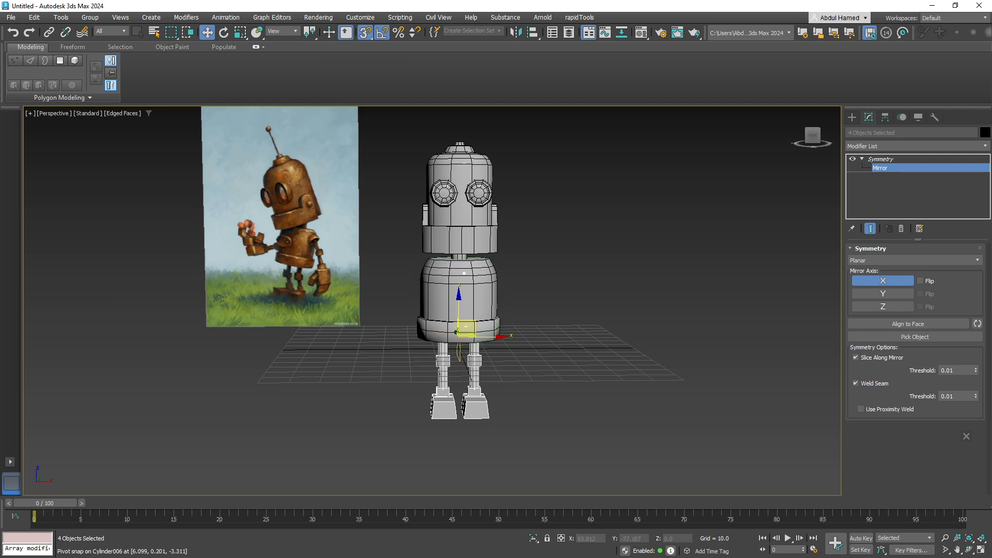
mouse_move(467, 329)
alt+middle_down()
mouse_move(395, 338)
mouse_move(439, 347)
mouse_move(457, 334)
alt+middle_up()
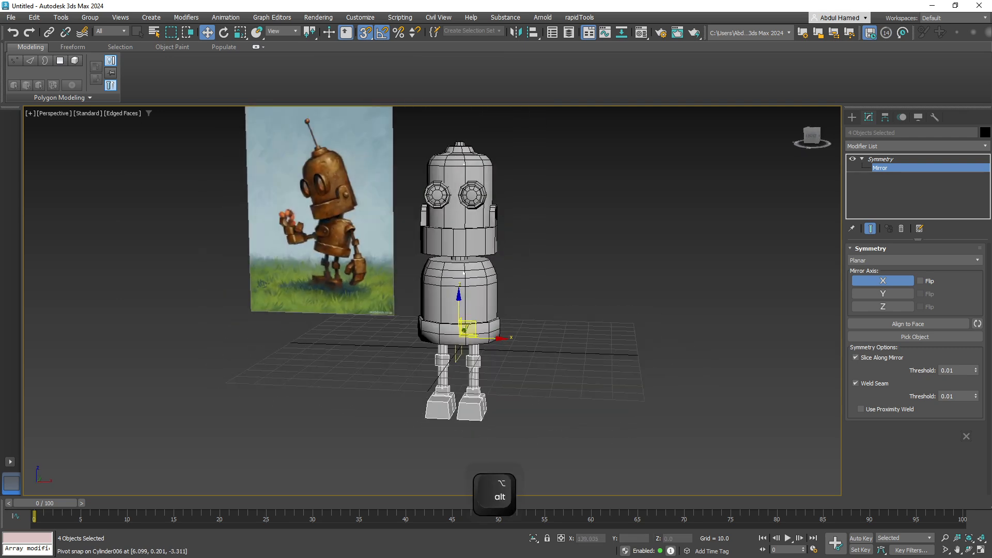
Leave the Symmetry modifier's Mirror sub-object level and deselect the four leg parts.
click(881, 159)
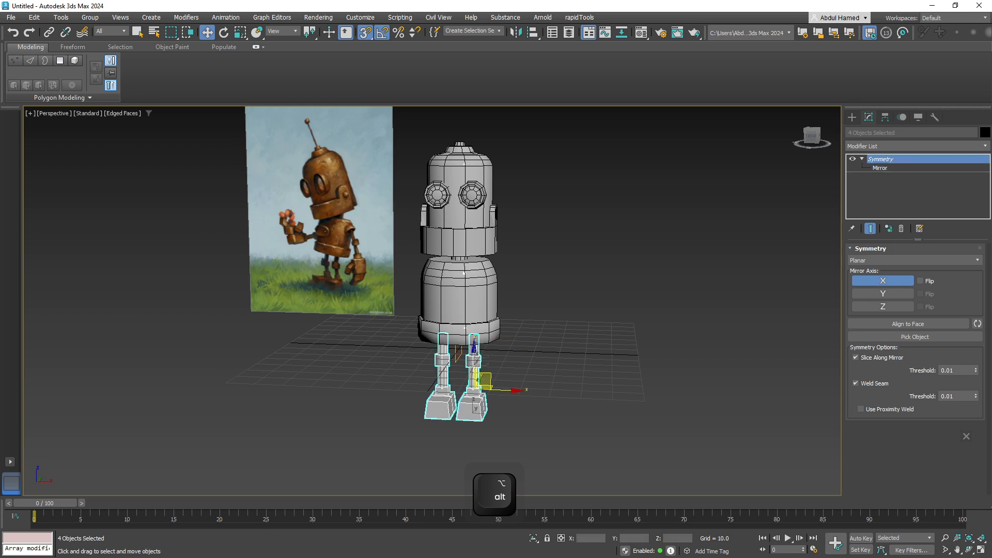
click(577, 323)
alt+middle_drag(543, 320, 561, 311)
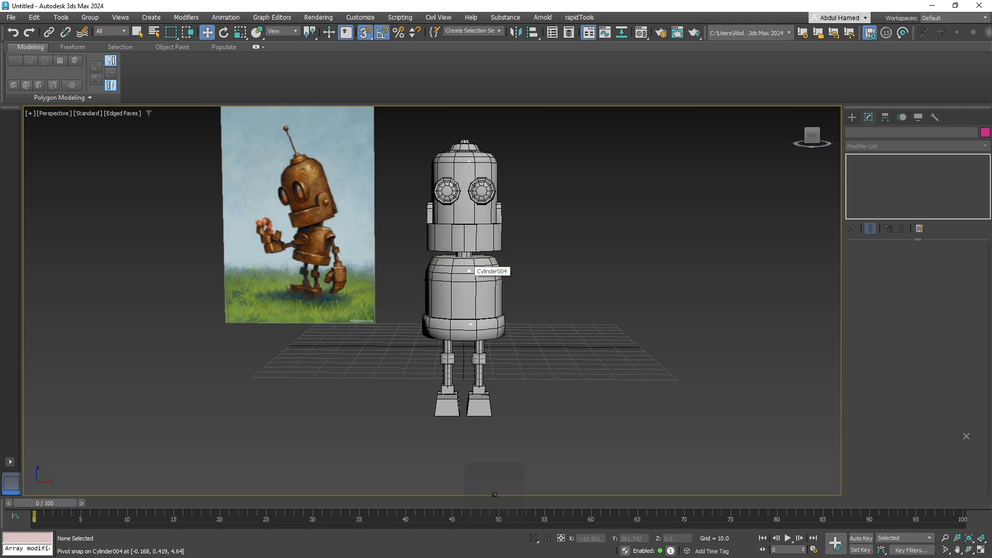
Examine the torso, arms and hands in the reference painting against the modeled robot.
middle_drag(469, 269, 454, 265)
scroll(454, 265, up, 6)
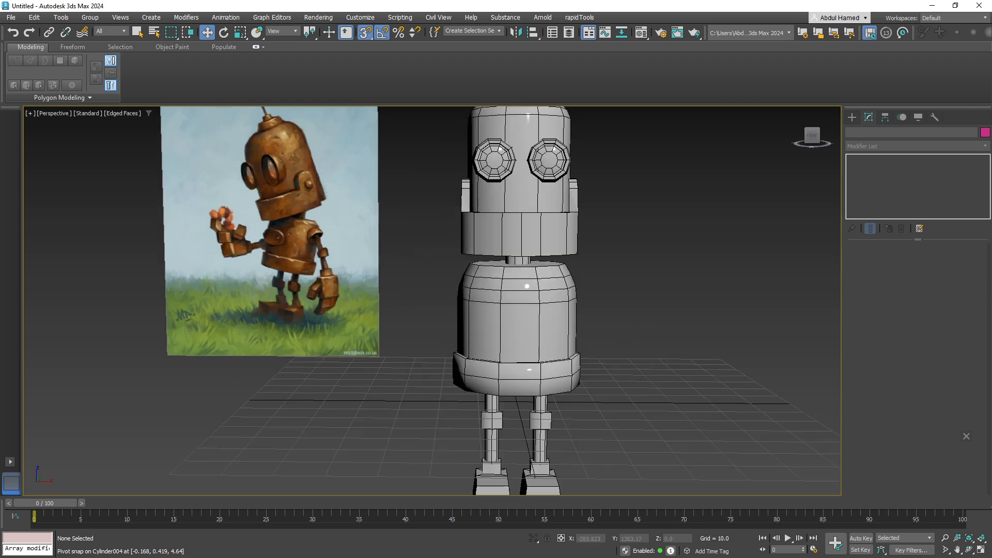
scroll(762, 335, up, 3)
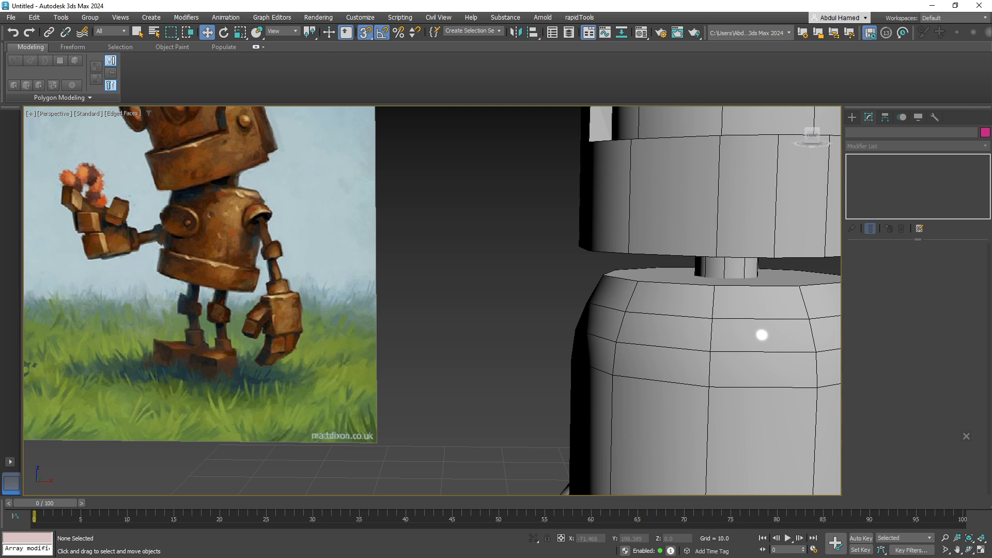
middle_drag(317, 345, 269, 290)
scroll(269, 289, down, 3)
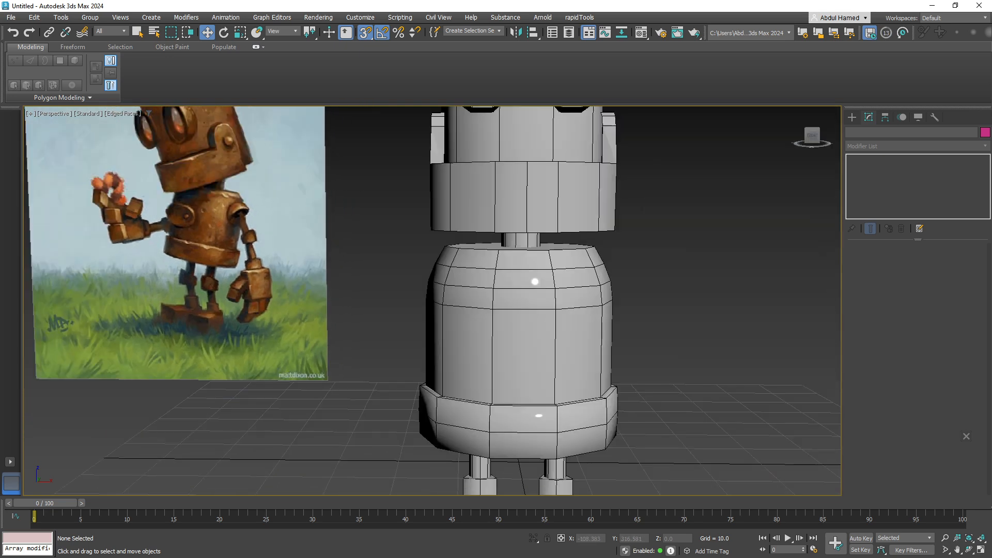
middle_drag(517, 300, 505, 284)
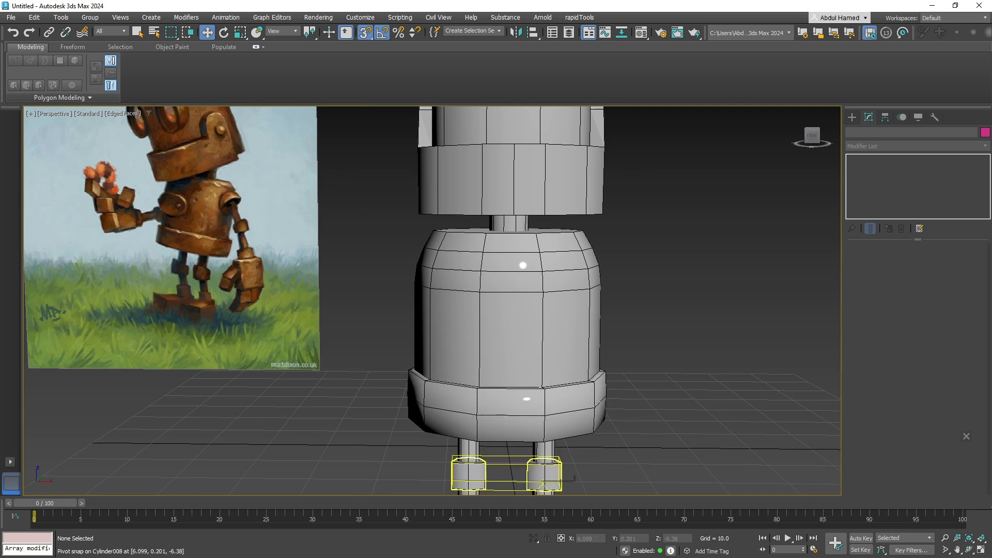
middle_drag(543, 483, 513, 402)
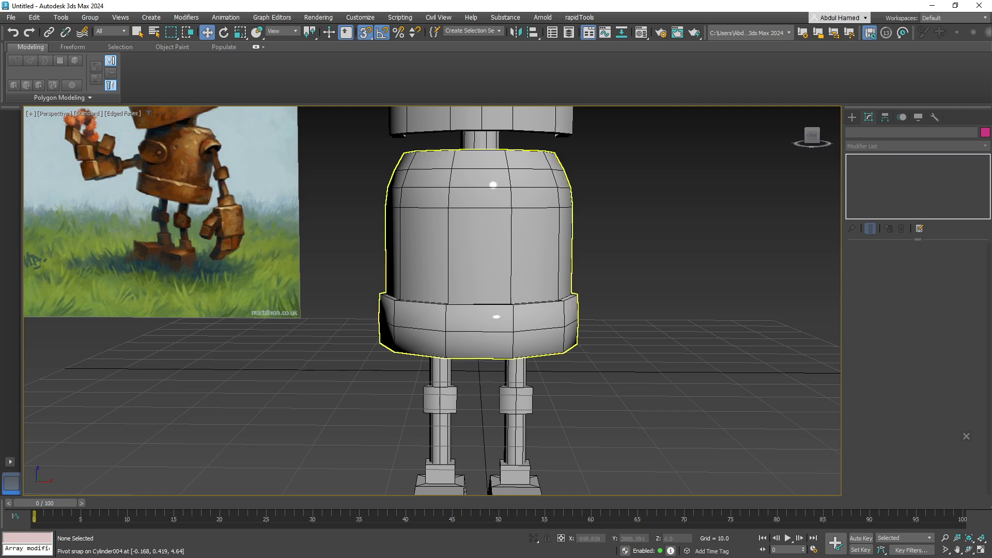
middle_drag(481, 253, 324, 265)
scroll(482, 273, down, 8)
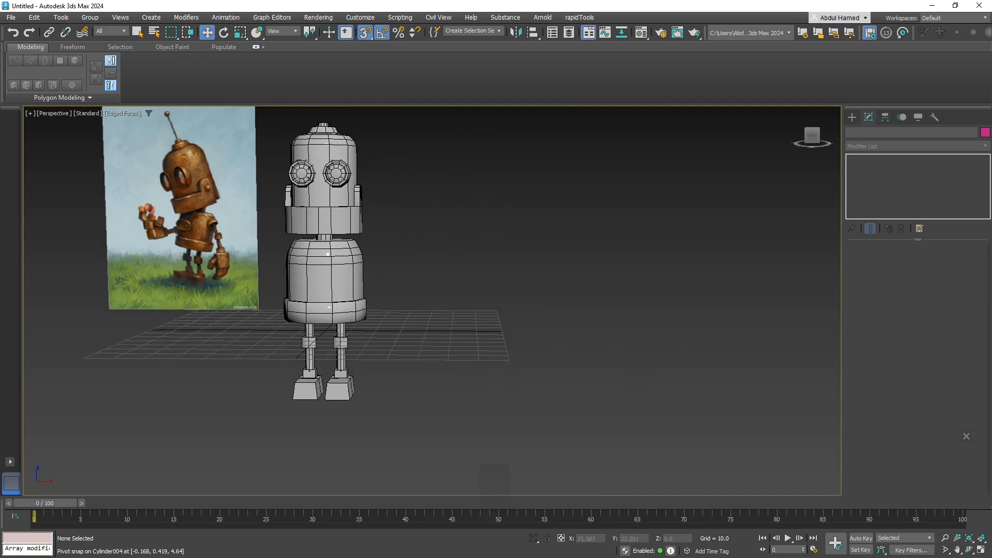
Create a box about 20 long, 19.5 wide and 10 high beside the robot in the Top view, as the hand's palm.
key(t)
middle_drag(558, 342, 353, 313)
scroll(353, 313, up, 2)
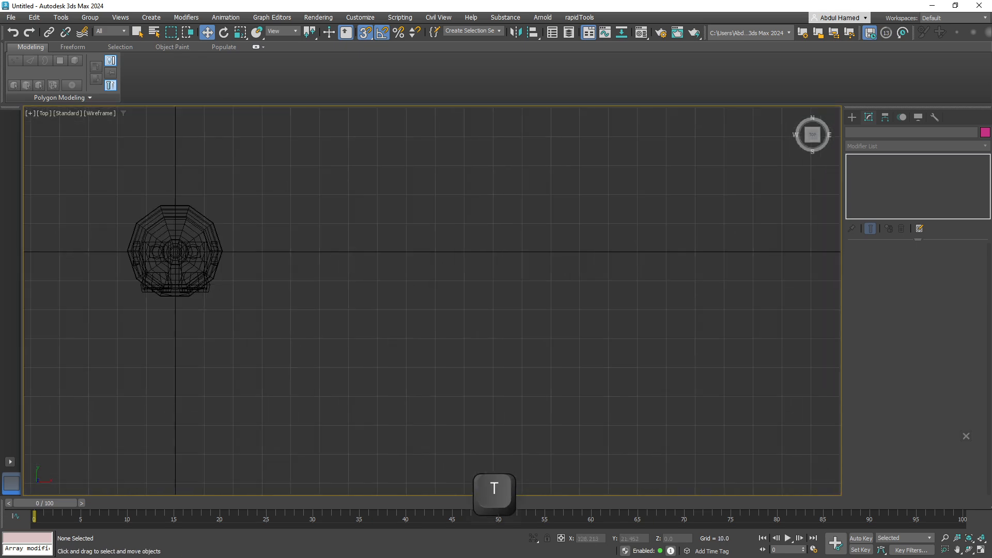
click(852, 118)
click(950, 238)
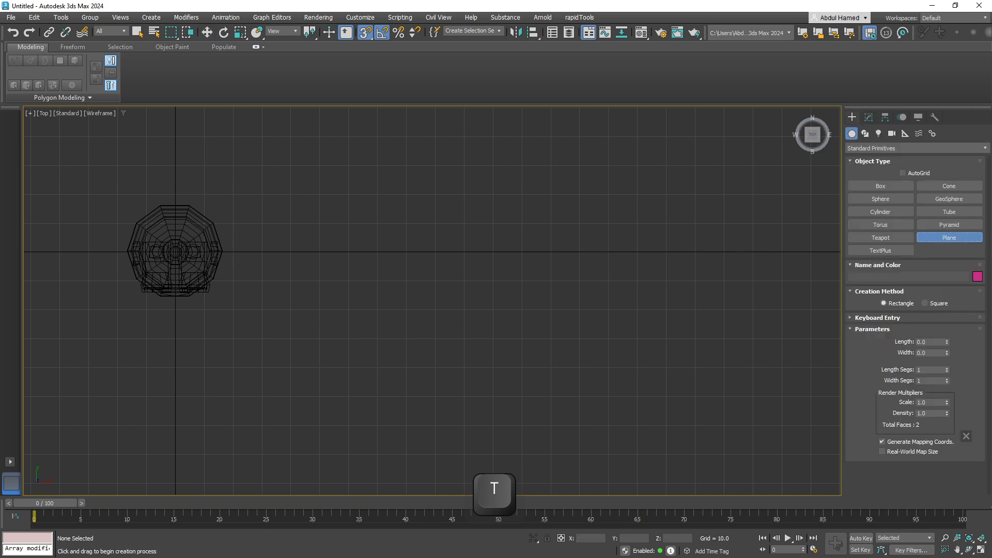
click(881, 186)
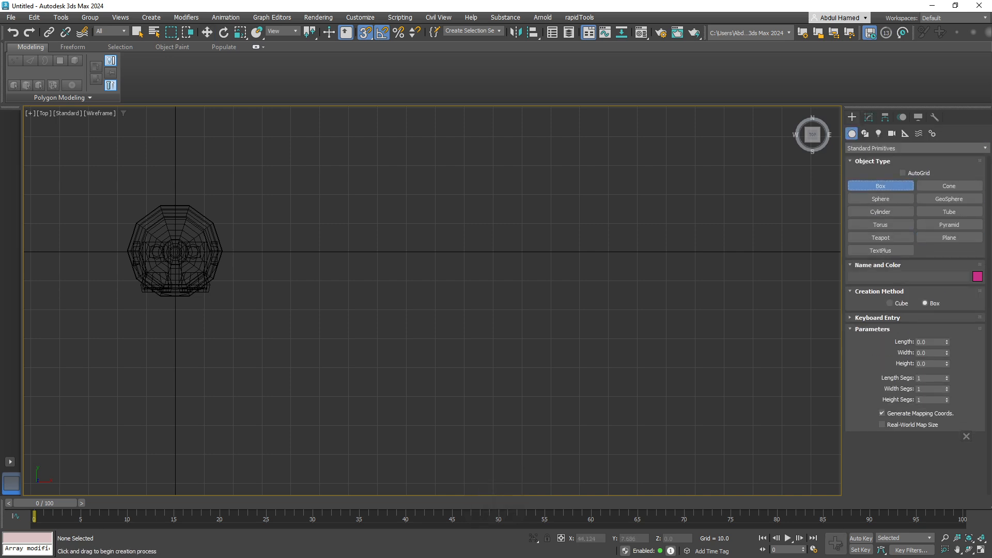
drag(290, 222, 348, 280)
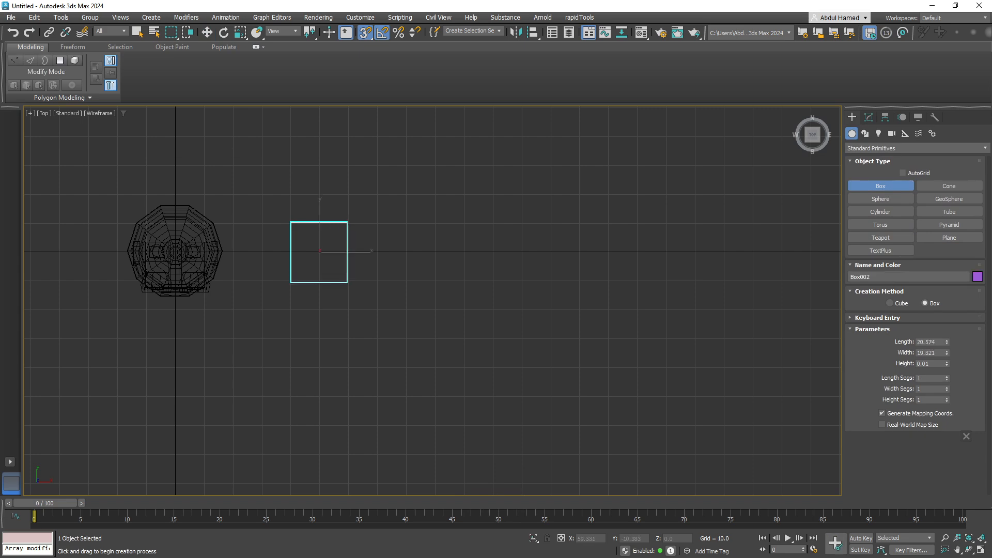
click(348, 281)
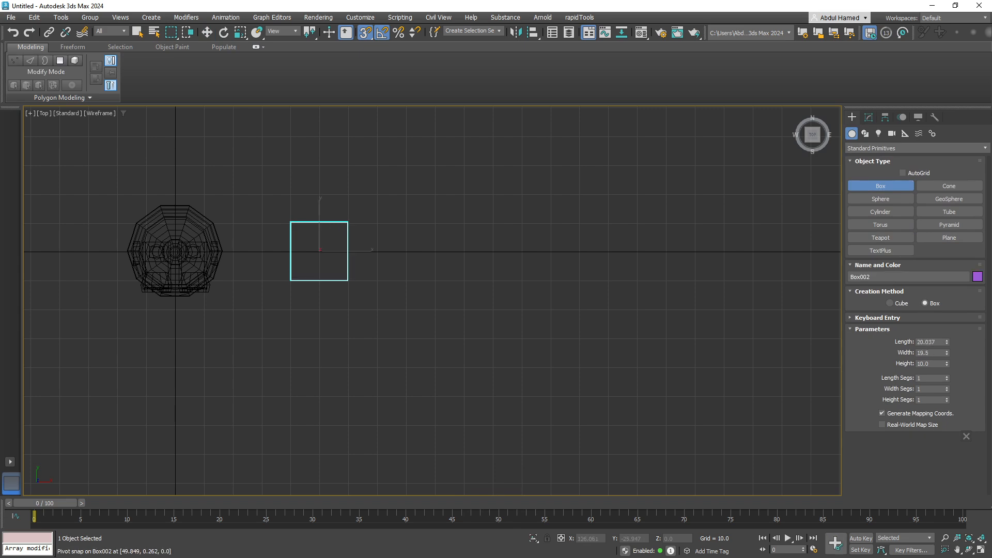
Switch to Krita to study the robot's hand in the painting, and return to 3ds Max.
key(alt+Tab)
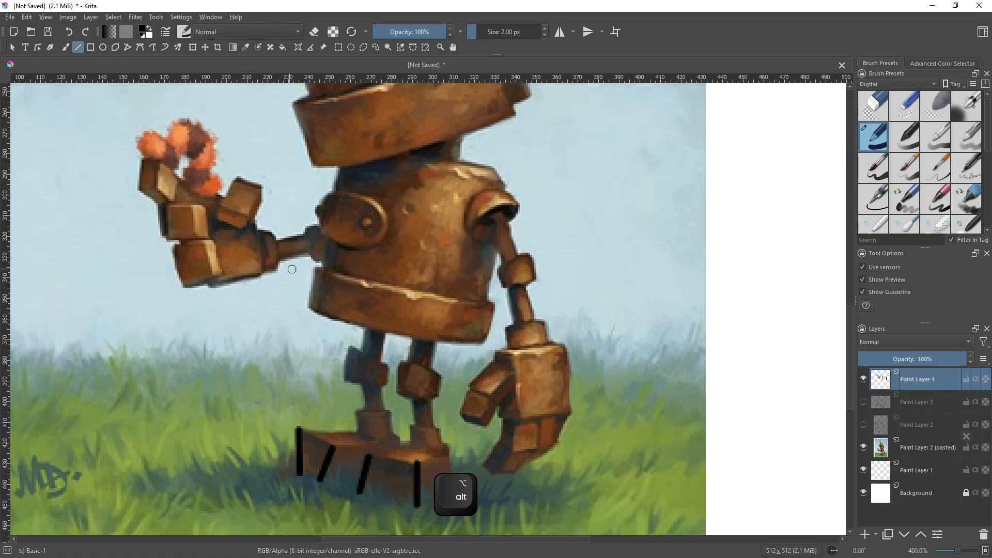
key(alt+Tab)
middle_drag(317, 290, 404, 276)
scroll(405, 278, up, 3)
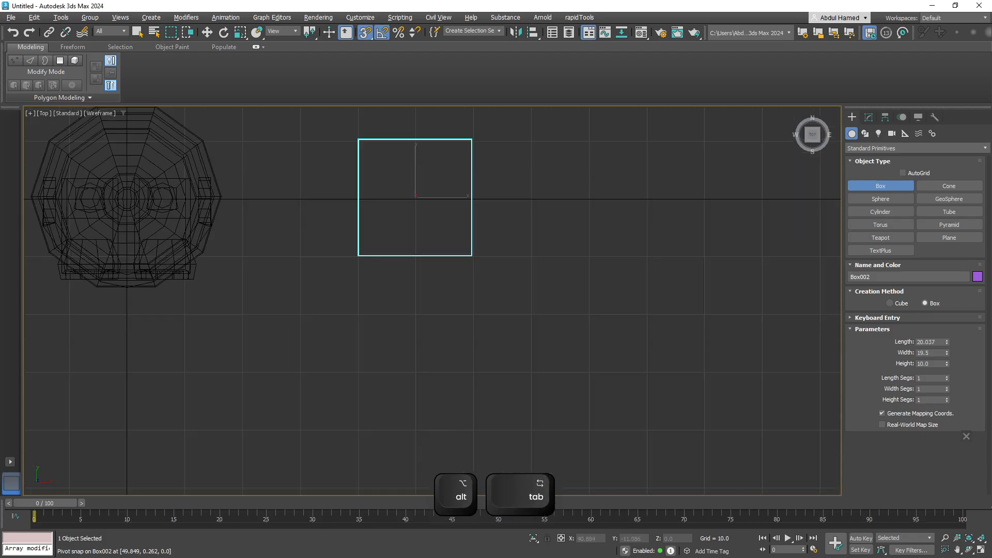
key(alt+Tab)
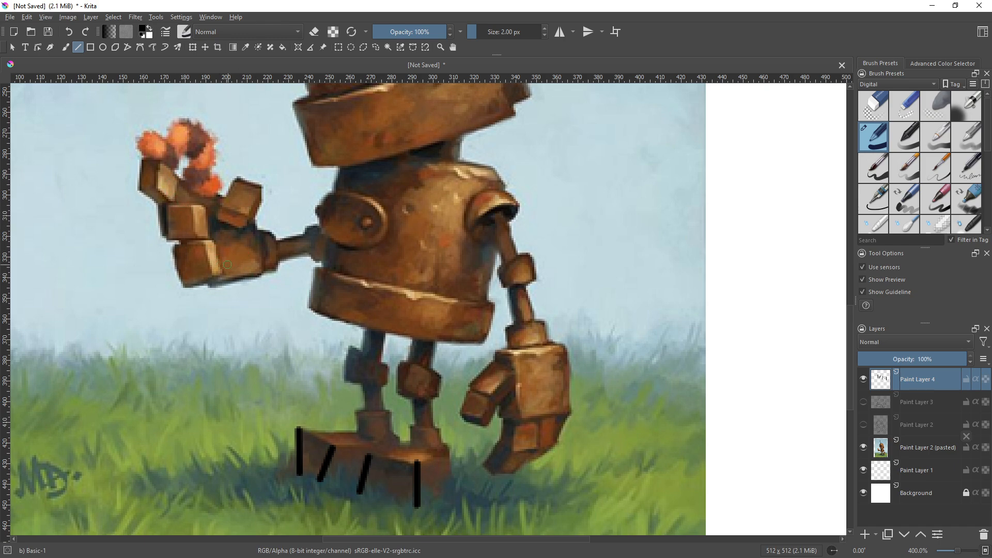
key(alt+Tab)
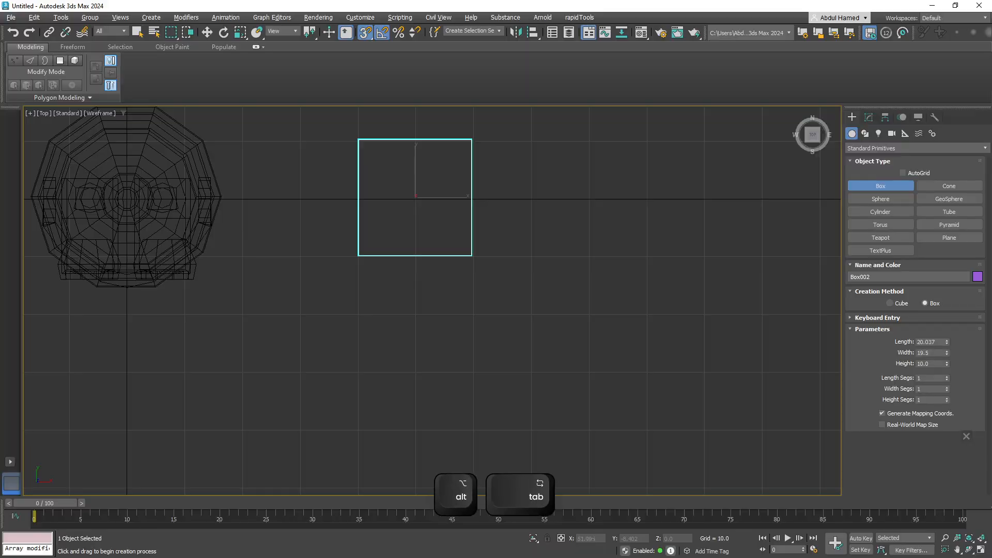
Scale the palm box down along Z to about 83% of its height.
drag(415, 199, 370, 305)
key(w)
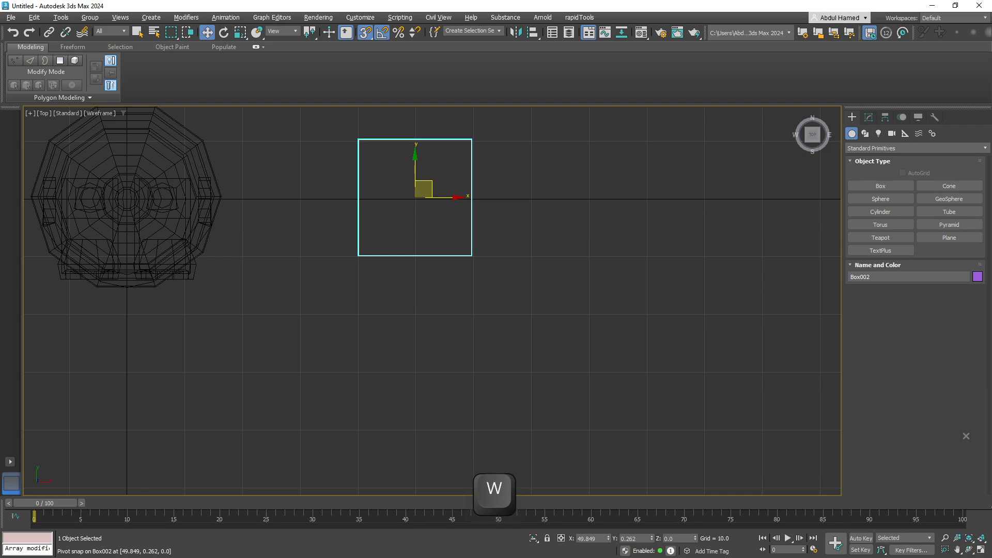
click(393, 310)
alt+middle_drag(393, 310, 406, 238)
click(400, 251)
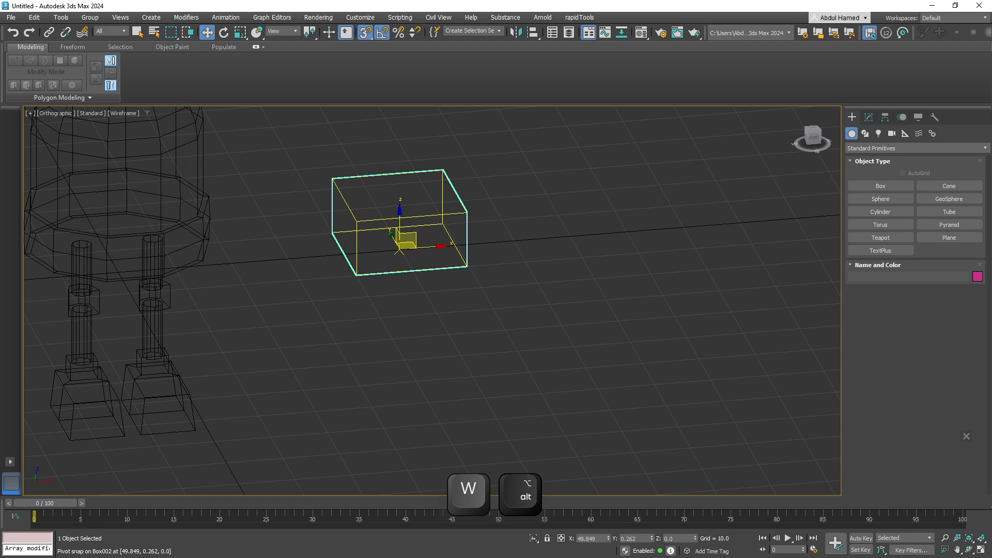
key(r)
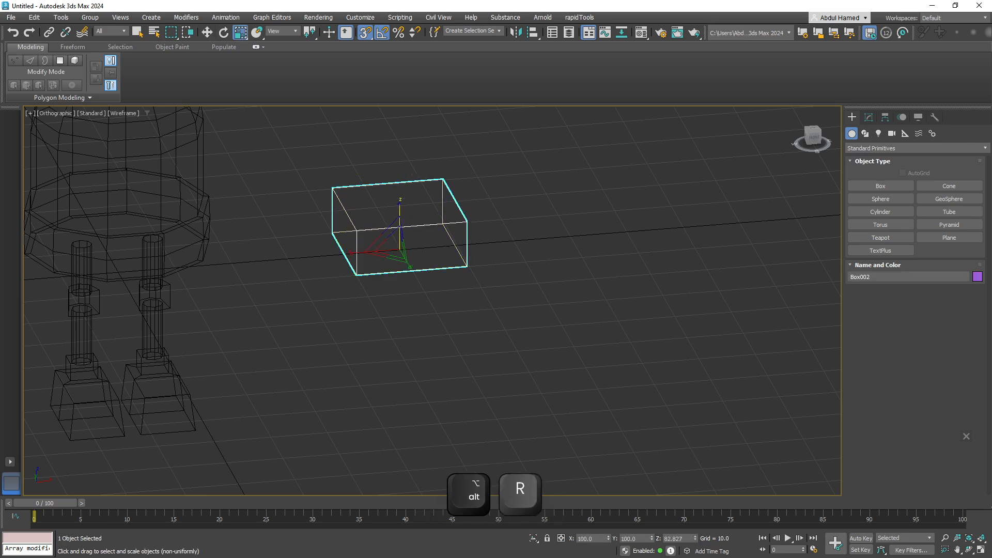
Change the snap setting from Pivot to Vertex for drawing another box in the Top view.
key(t)
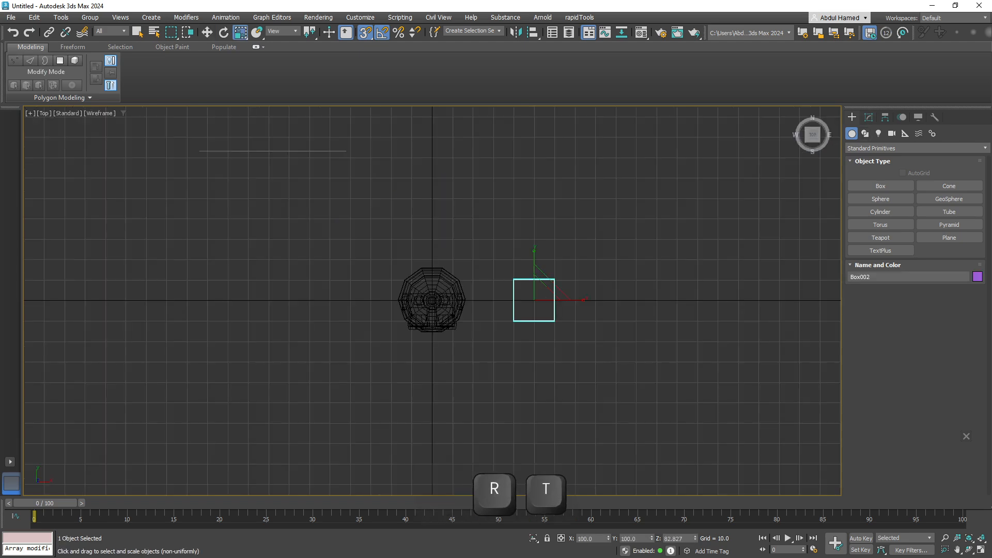
scroll(495, 244, up, 4)
click(881, 186)
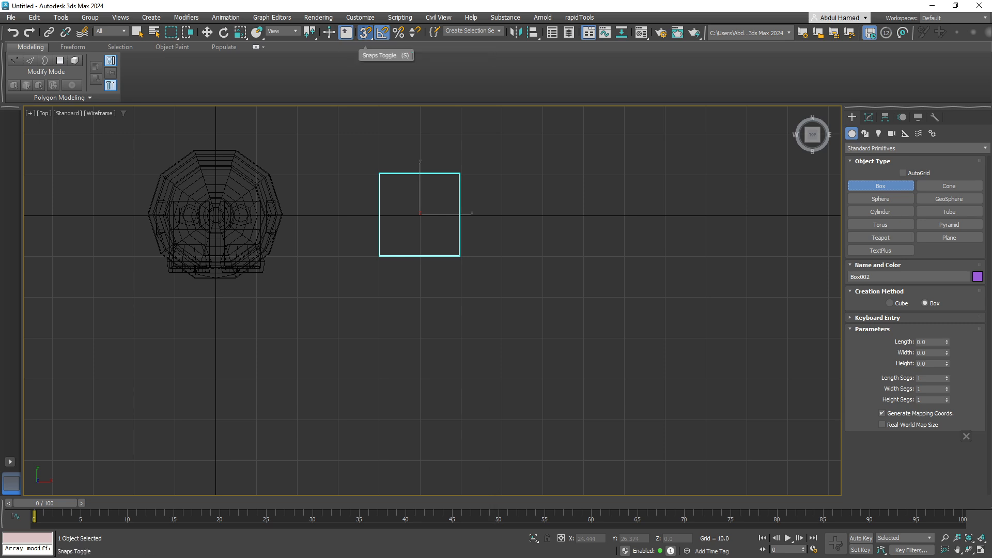
right_click(365, 33)
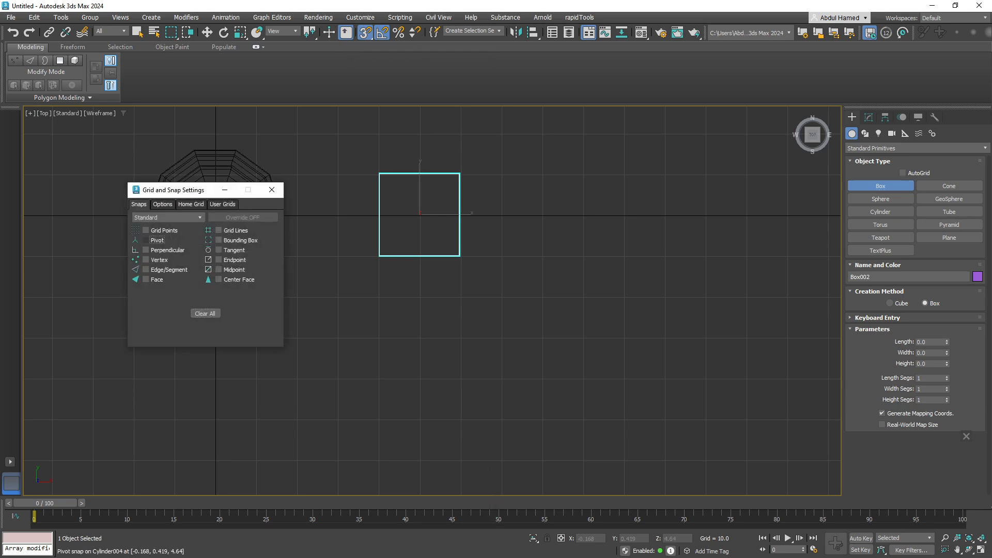
click(146, 260)
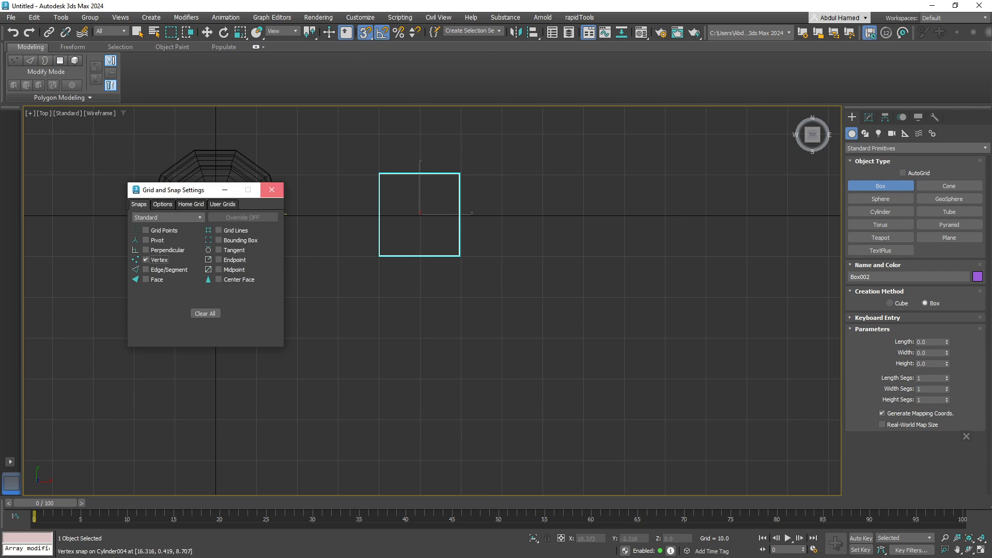
click(272, 190)
drag(379, 256, 406, 318)
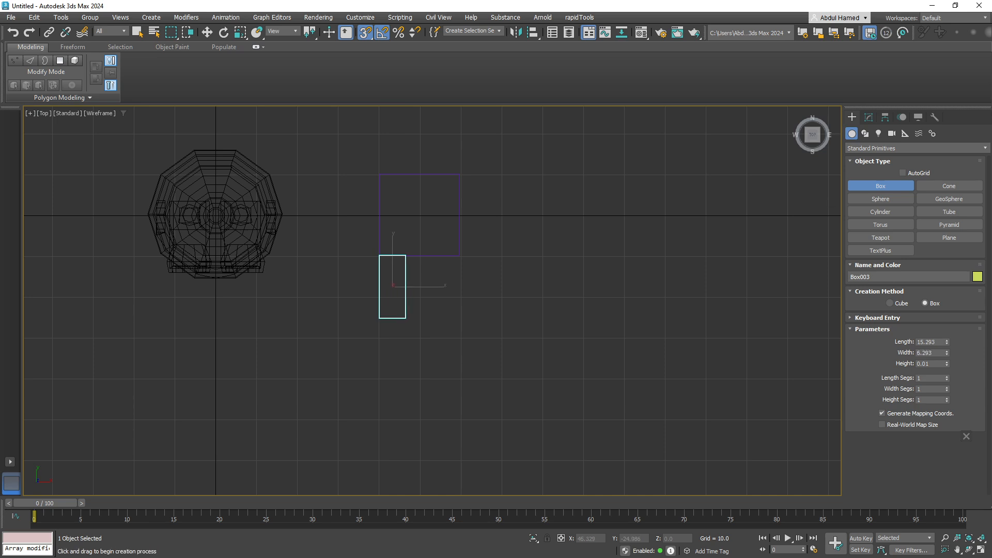
drag(406, 319, 408, 319)
key(w)
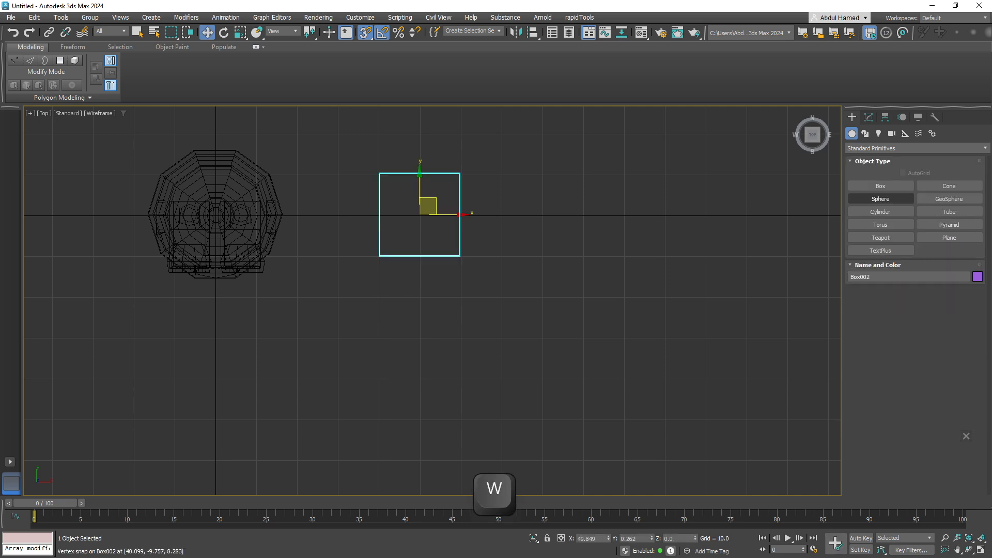
click(881, 186)
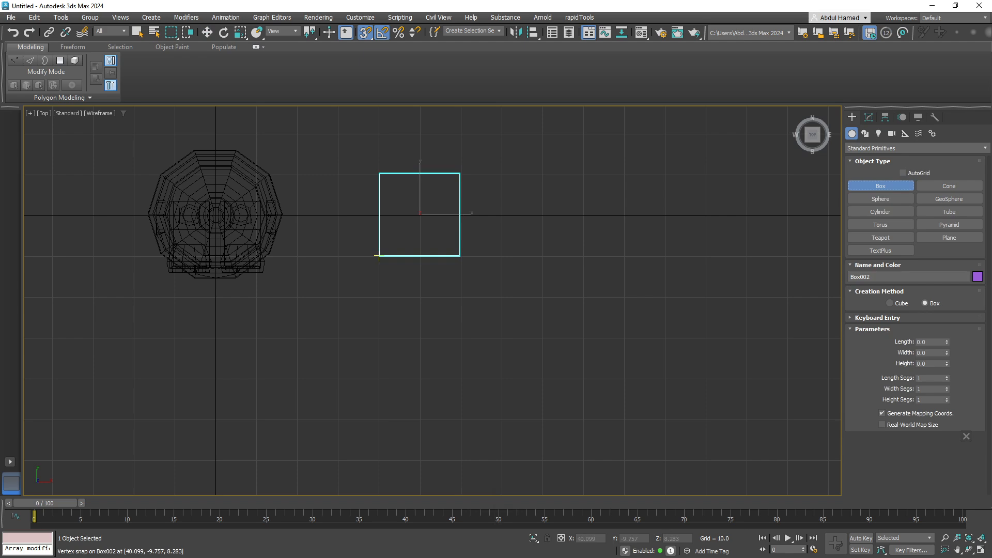
drag(379, 255, 408, 312)
alt+middle_drag(408, 313, 364, 288)
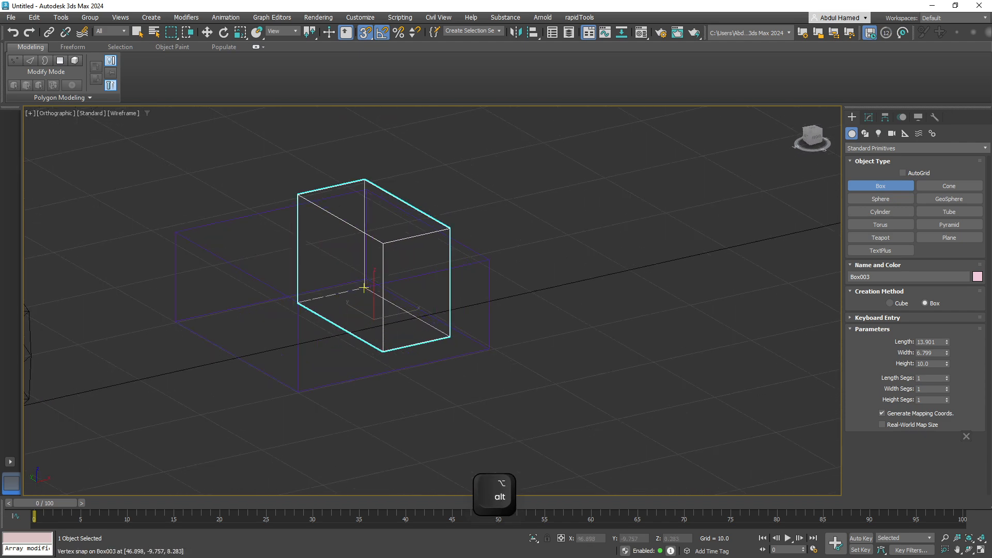
key(ctrl+z)
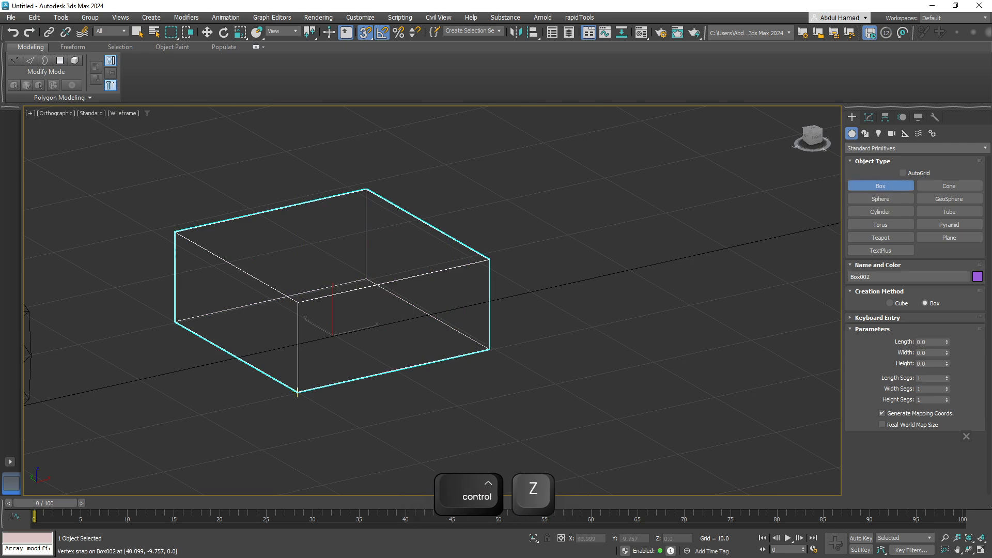
Draw a finger box from the palm box's bottom front corner, about 18.4 long and 9.7 wide, with its height snapped to the palm's top.
drag(297, 392, 505, 436)
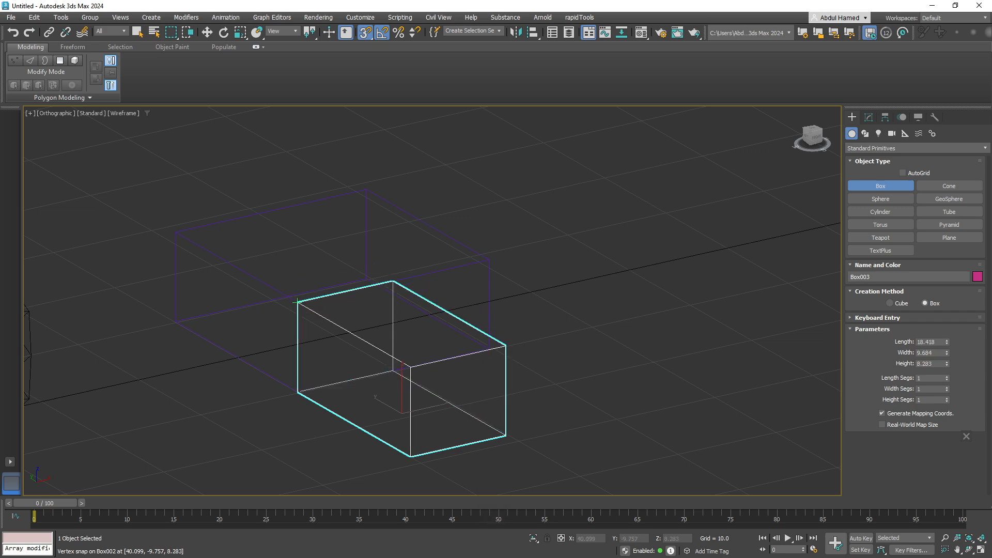
alt+middle_drag(299, 301, 262, 354)
key(w)
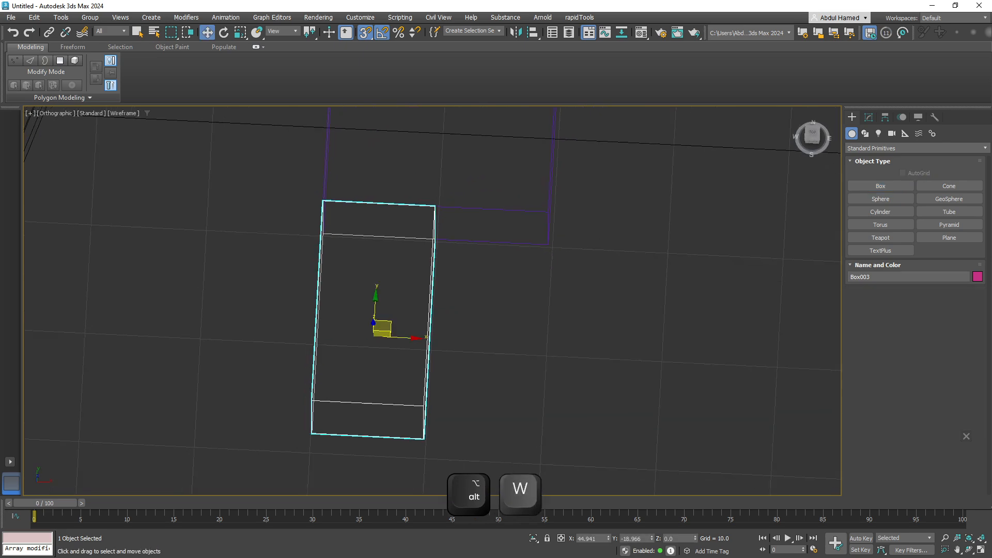
Clone the finger box along X as 2 copies spaced about 9.9 units apart, side by side.
mouse_move(383, 329)
shift+mouse_down()
mouse_move(532, 339)
mouse_move(523, 348)
mouse_move(438, 327)
shift+mouse_up()
shift+drag(424, 406, 488, 341)
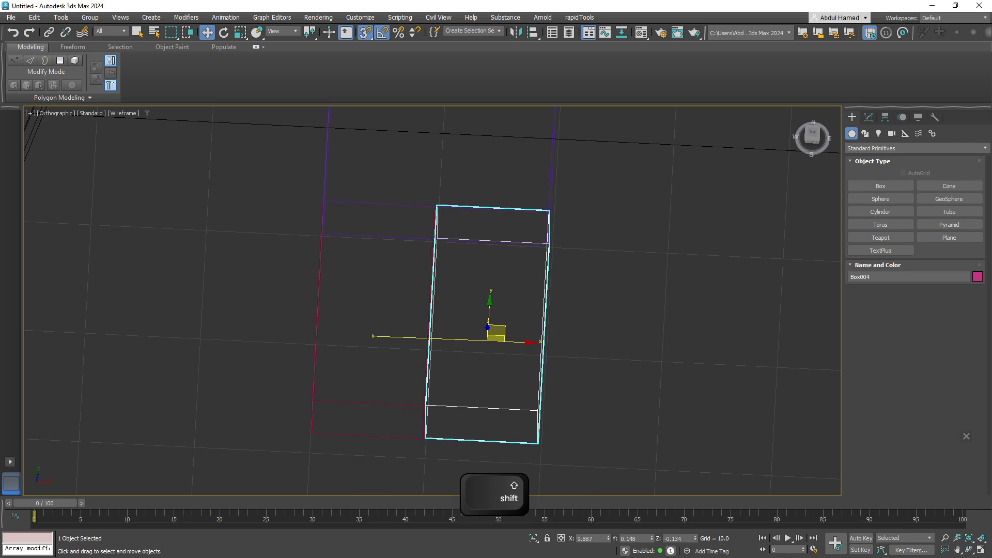
shift+drag(488, 341, 489, 341)
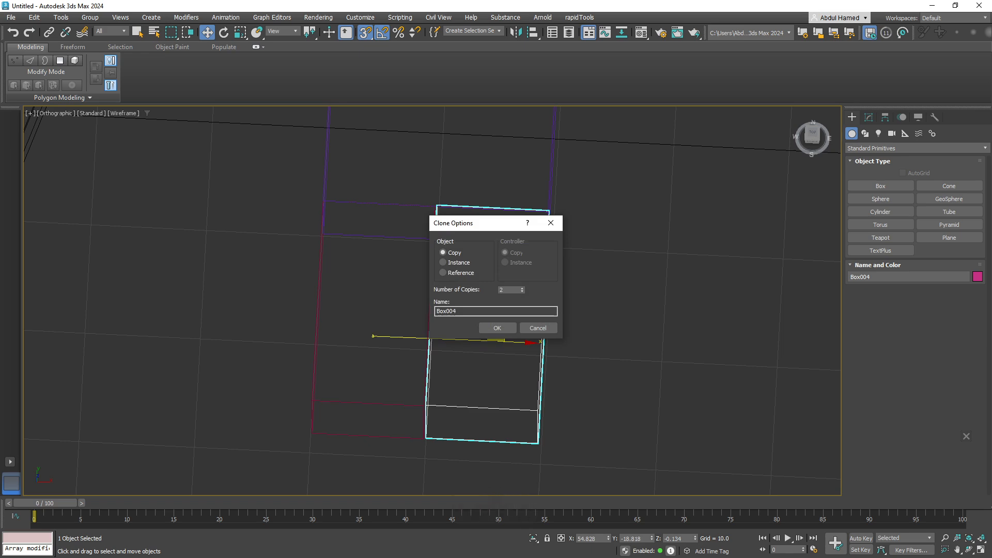
key(Return)
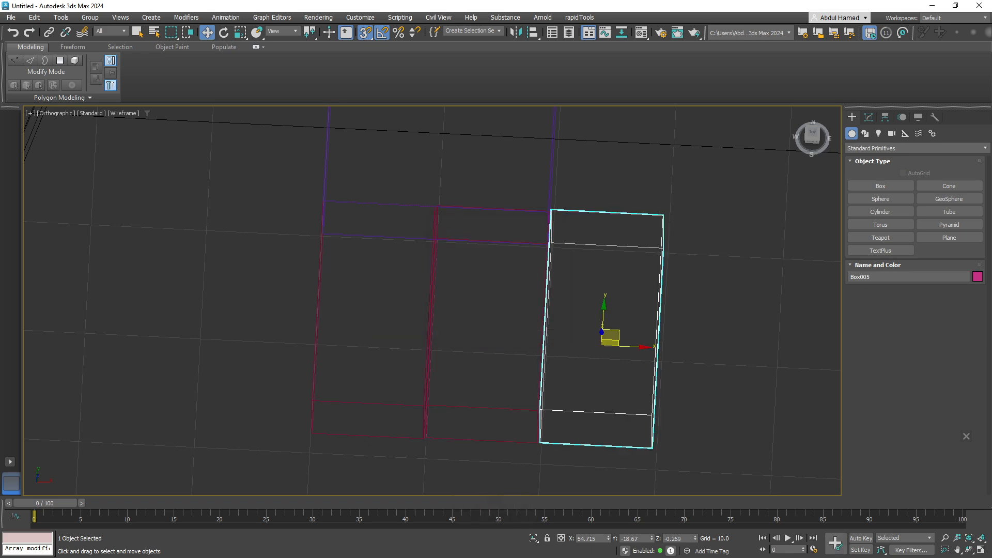
Snap the middle finger box's top corner to the neighbouring finger's vertex to close the gap between them.
alt+middle_drag(549, 331, 571, 282)
click(507, 354)
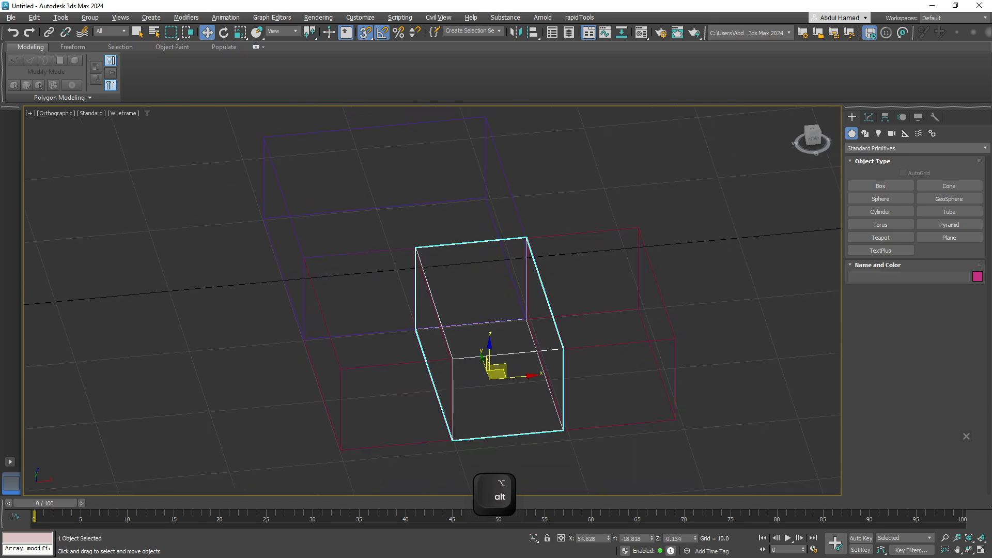
middle_drag(456, 363, 454, 326)
scroll(454, 326, up, 3)
scroll(447, 320, up, 2)
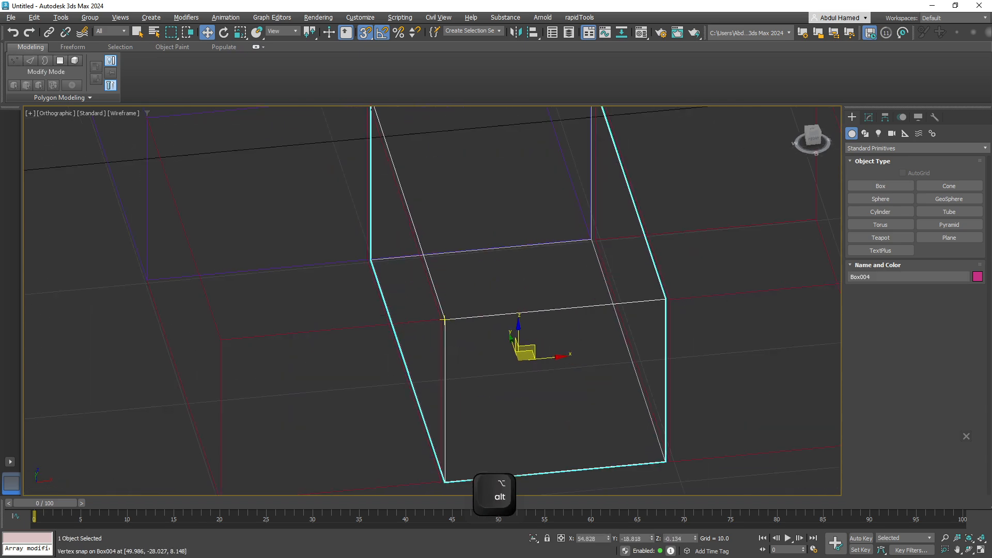
scroll(443, 320, up, 1)
drag(445, 319, 441, 320)
Snap the third finger box's top corner to the middle finger's adjoining vertex so both sit flush.
middle_drag(668, 300, 526, 314)
click(526, 315)
drag(526, 314, 519, 314)
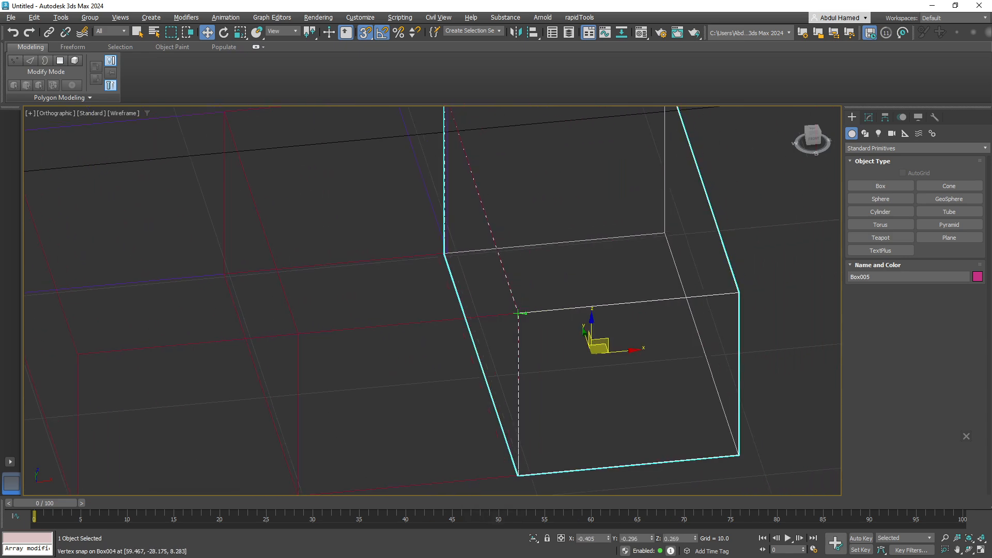
middle_drag(518, 314, 495, 488)
scroll(444, 334, down, 4)
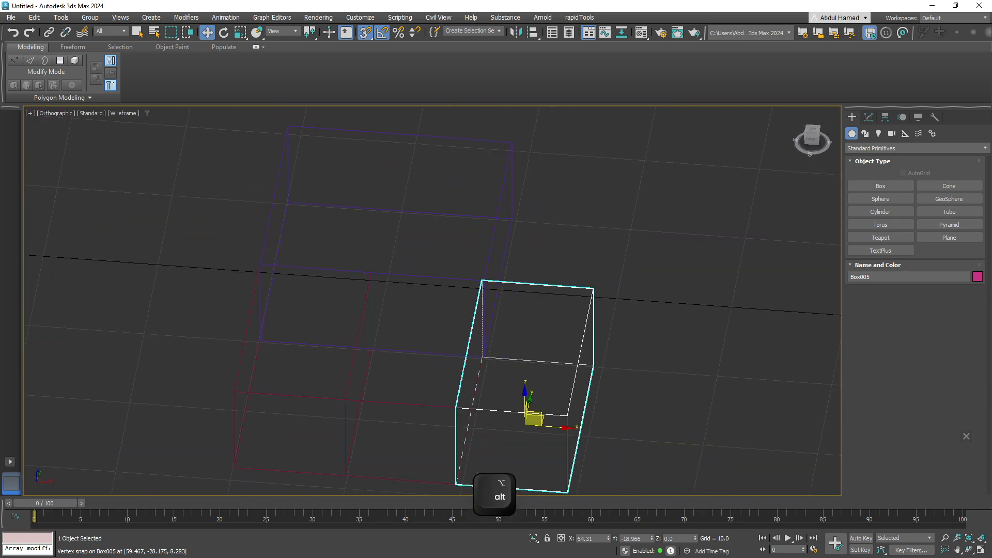
Select all three finger boxes and scale them together along X to 64%.
alt+middle_drag(445, 333, 465, 364)
drag(435, 400, 326, 408)
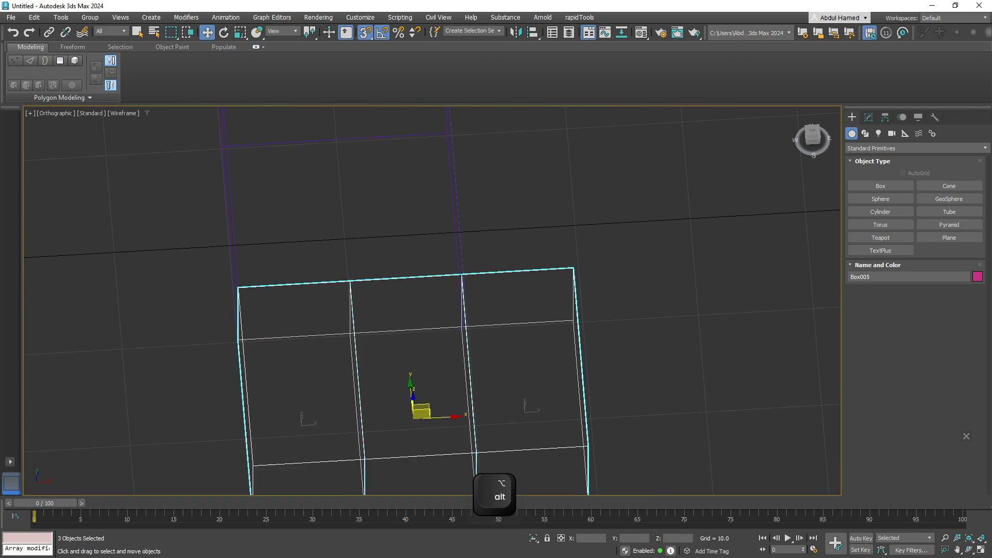
middle_drag(327, 409, 364, 336)
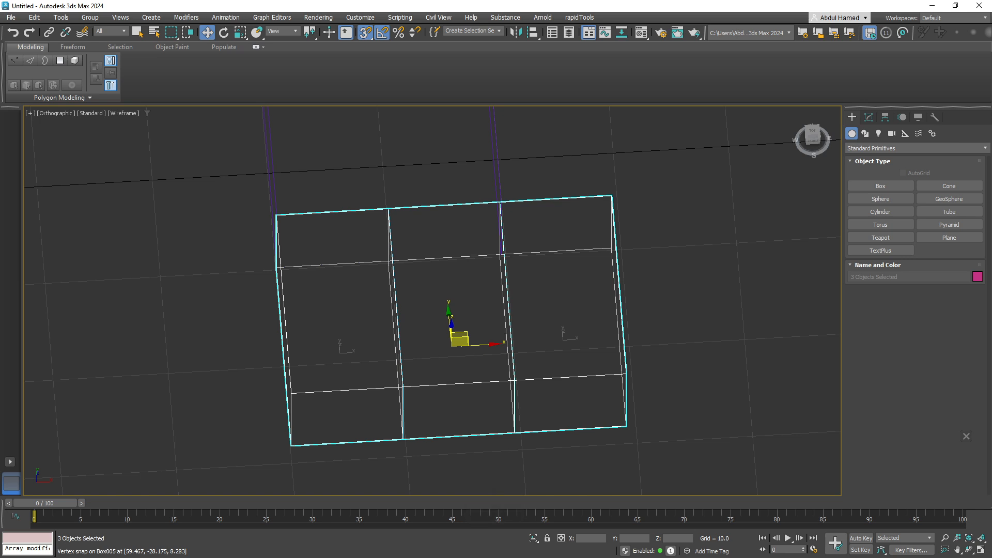
key(r)
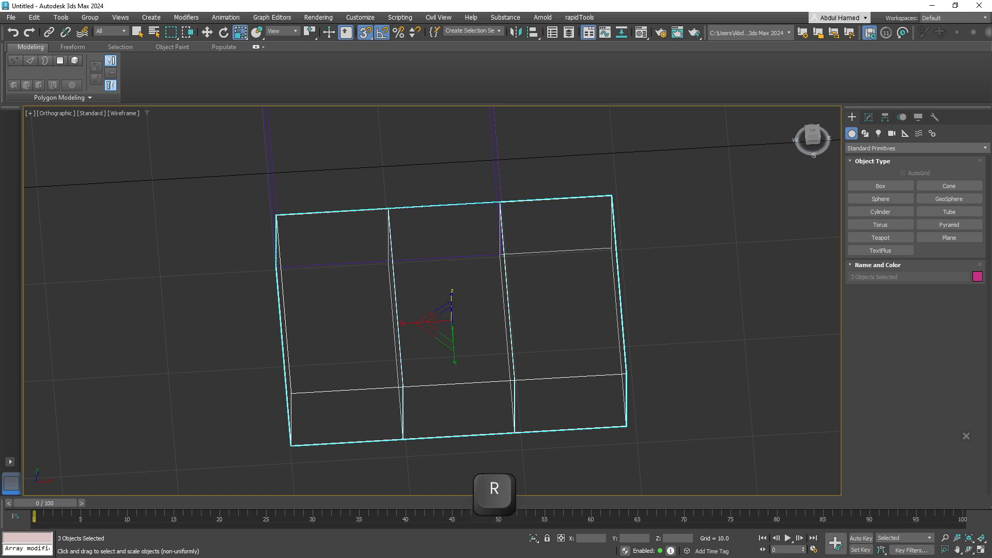
drag(401, 322, 401, 327)
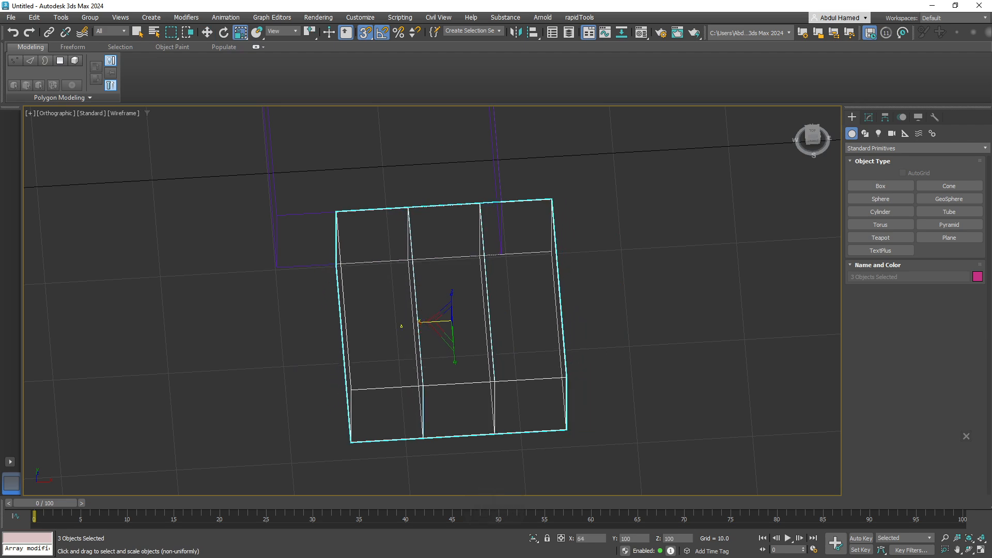
key(w)
drag(460, 340, 431, 340)
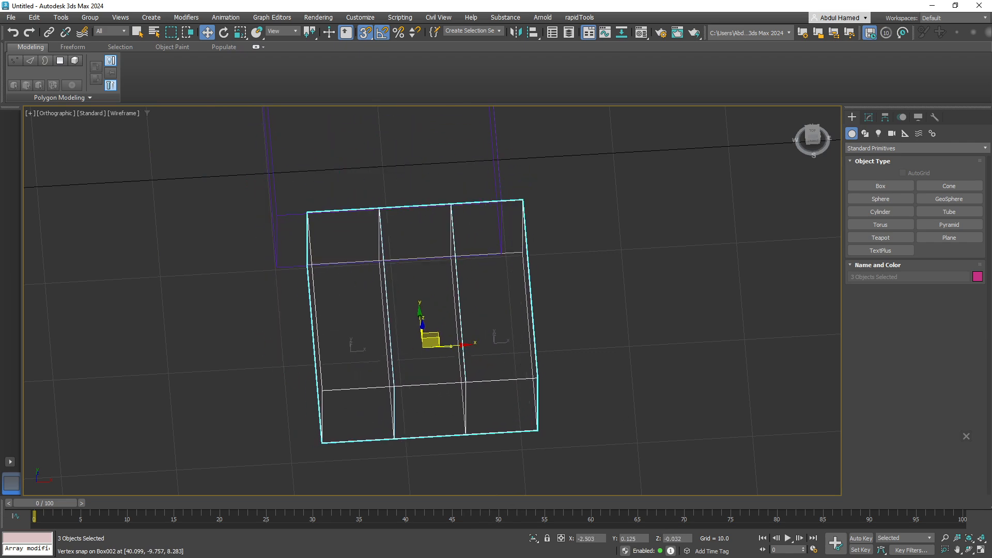
key(ctrl+z)
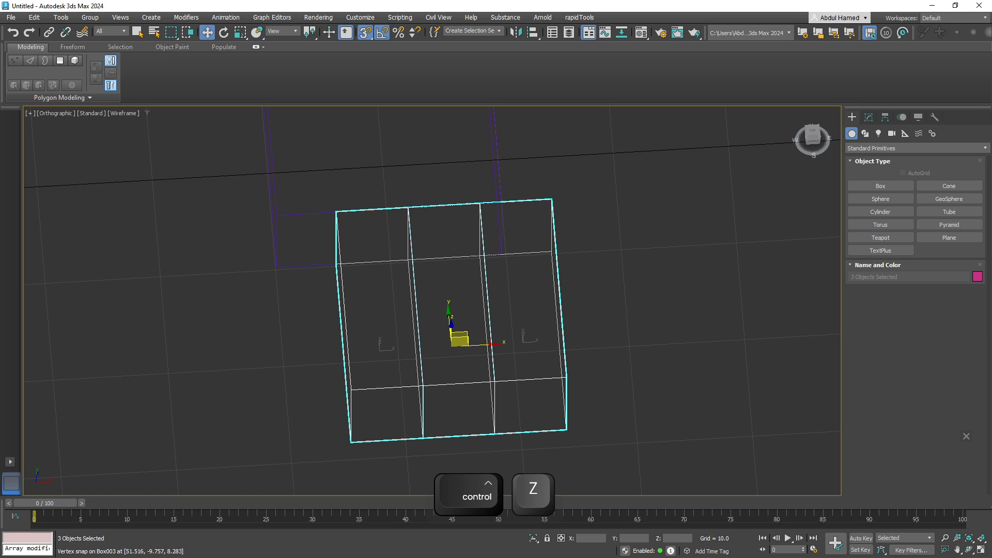
Enable Pivot snapping, centre the three finger boxes on the palm's pivot, and place them just in front of the palm with snapping off.
right_click(366, 33)
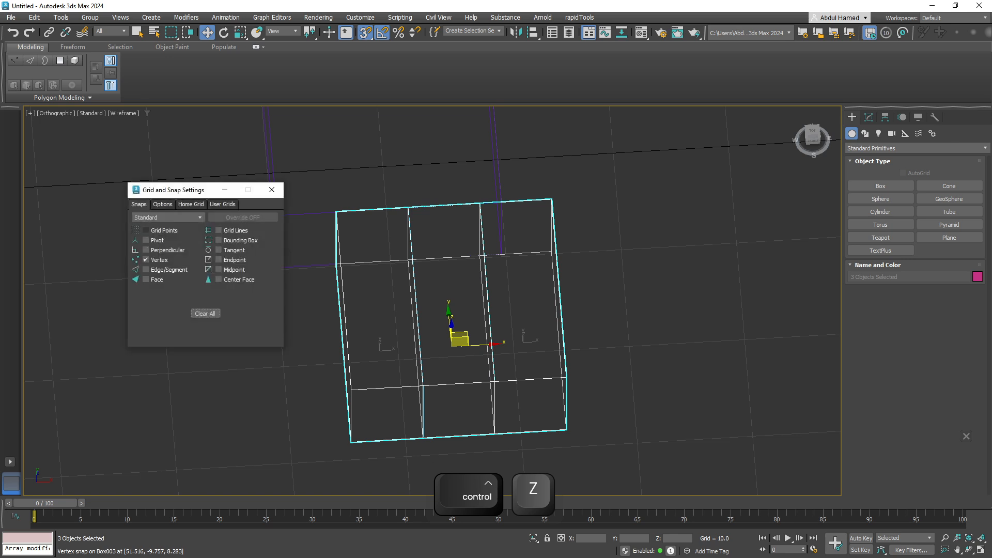
click(146, 241)
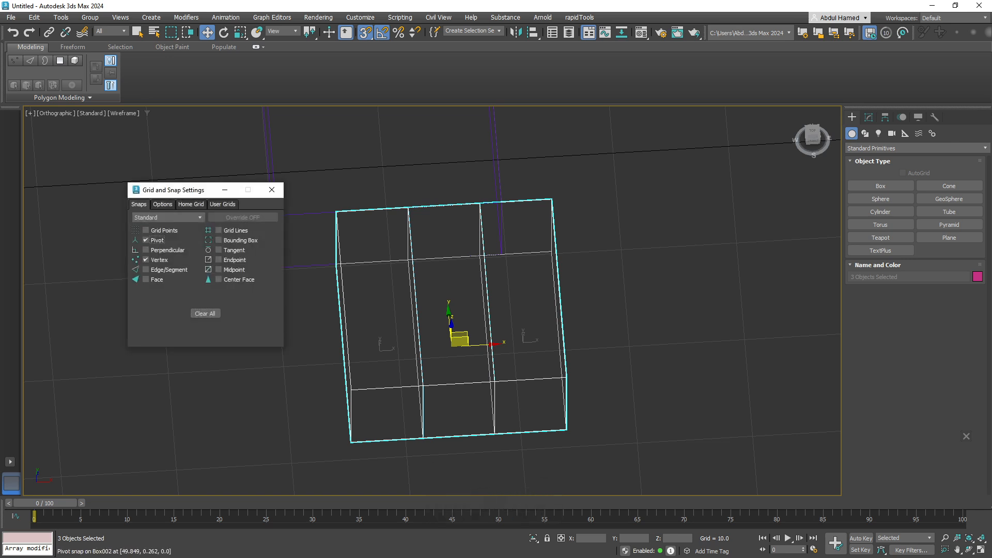
drag(451, 342, 381, 166)
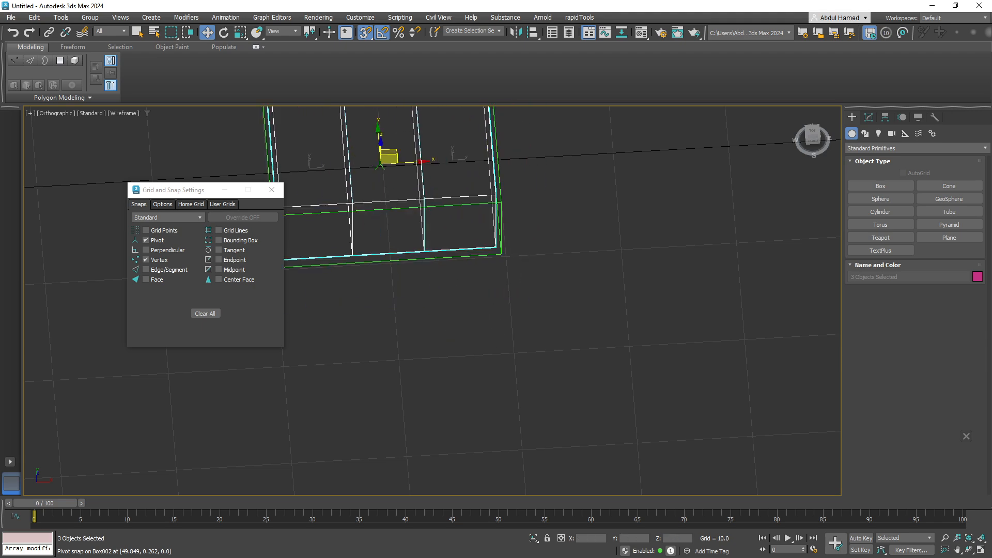
middle_drag(381, 167, 413, 201)
key(alt+w)
drag(423, 247, 472, 336)
key(ctrl+z)
key(s)
Try to move the leftmost finger box onto the palm's front corner using 2D vertex snapping.
alt+middle_drag(488, 338, 454, 406)
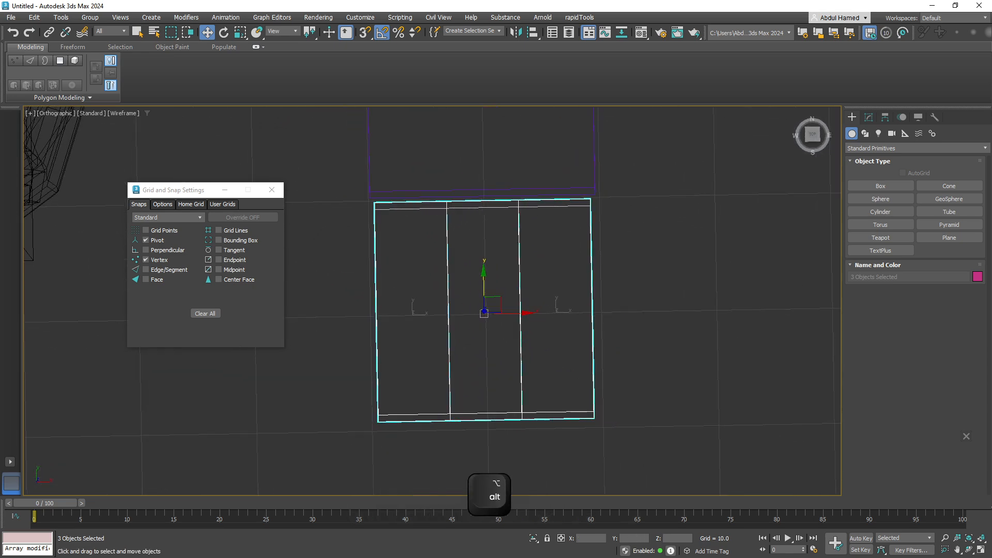
click(414, 415)
scroll(374, 221, up, 4)
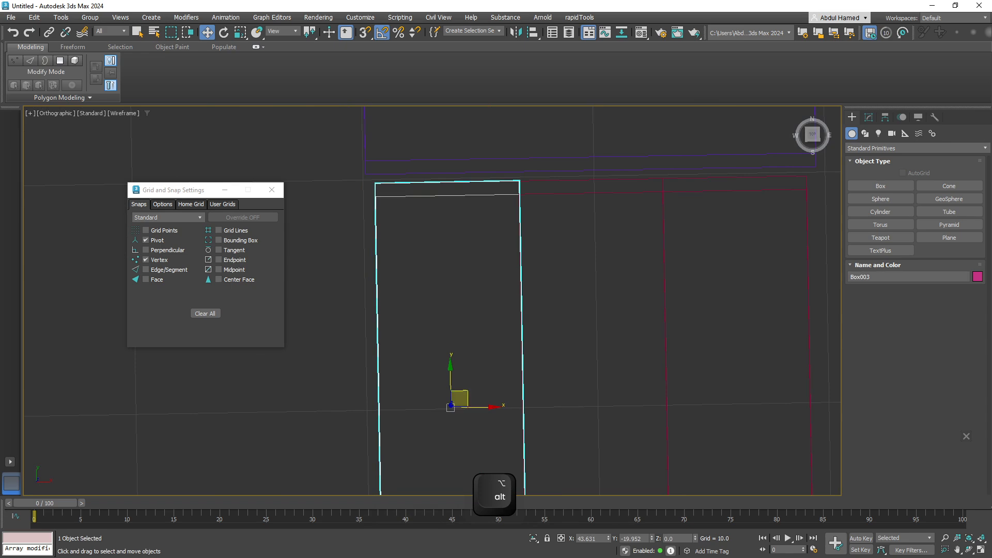
key(s)
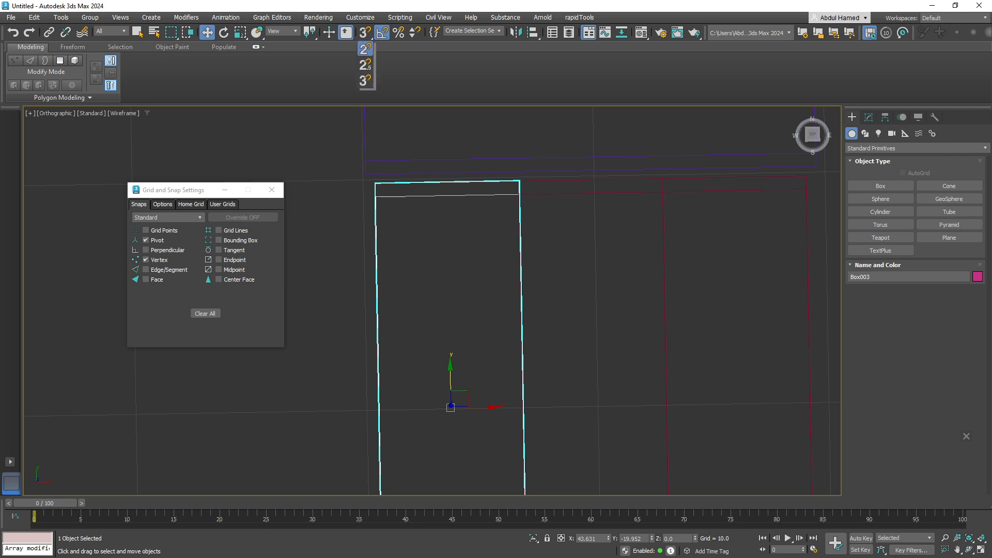
mouse_move(459, 400)
mouse_down()
mouse_move(477, 393)
mouse_move(438, 399)
mouse_move(496, 384)
mouse_move(459, 399)
mouse_up()
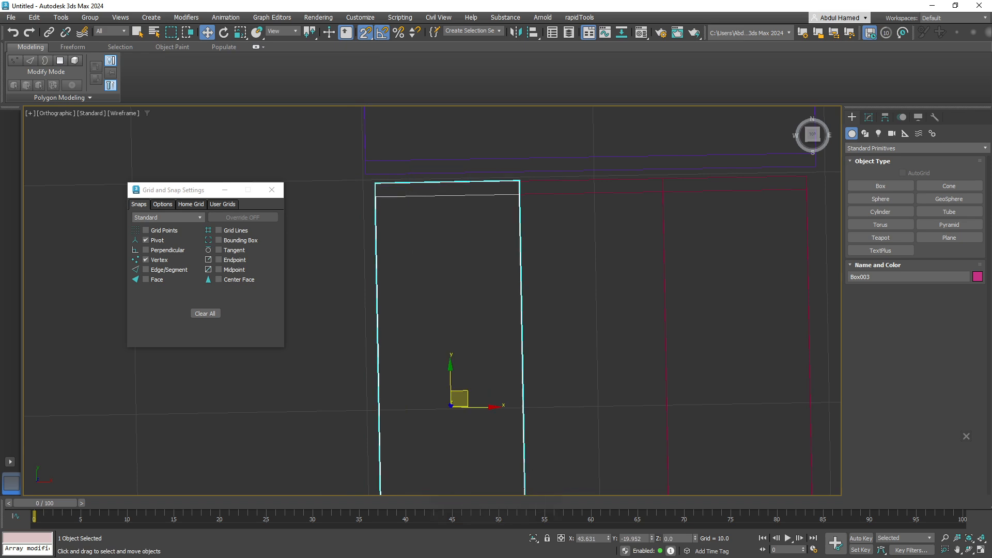
key(ctrl+z)
drag(451, 406, 391, 240)
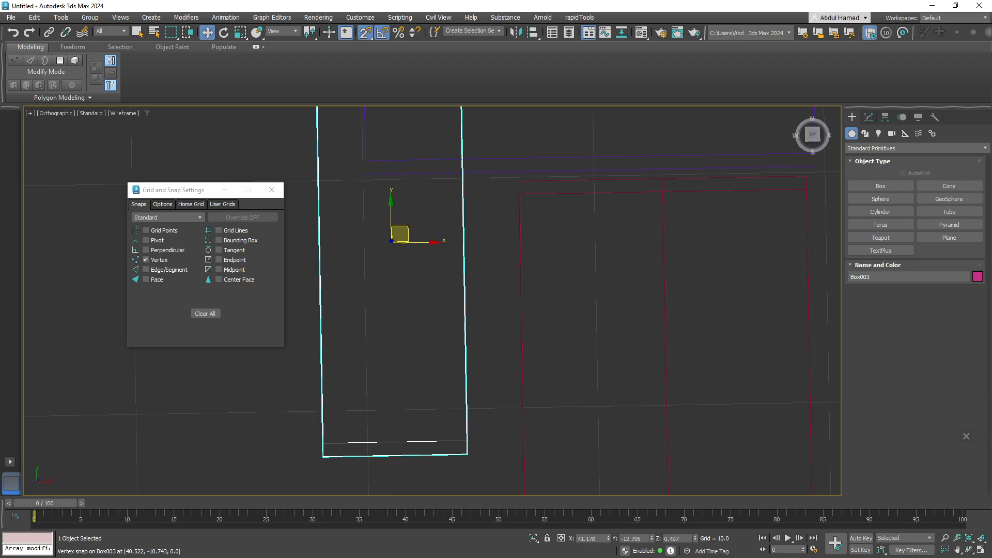
key(ctrl+z)
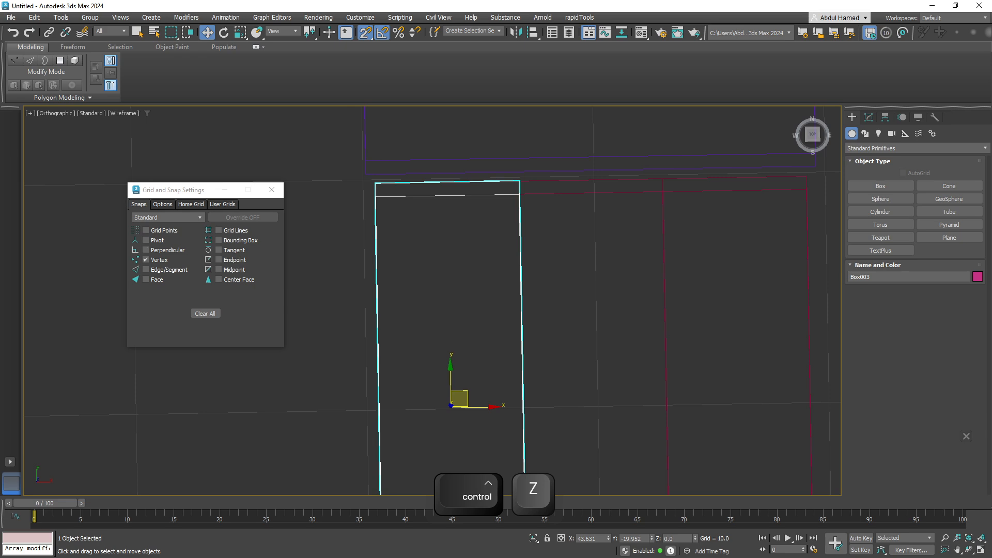
drag(452, 406, 369, 169)
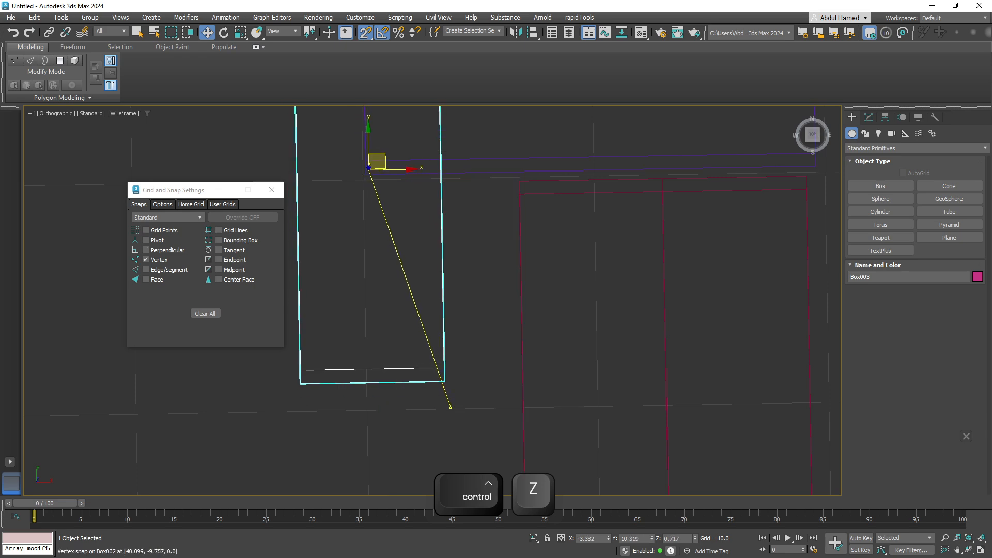
key(ctrl+z)
Change the orthographic viewport from wireframe to Default Shading, viewing the joint between palm and fingers.
alt+middle_drag(414, 310, 473, 233)
middle_drag(473, 232, 641, 254)
key(F4)
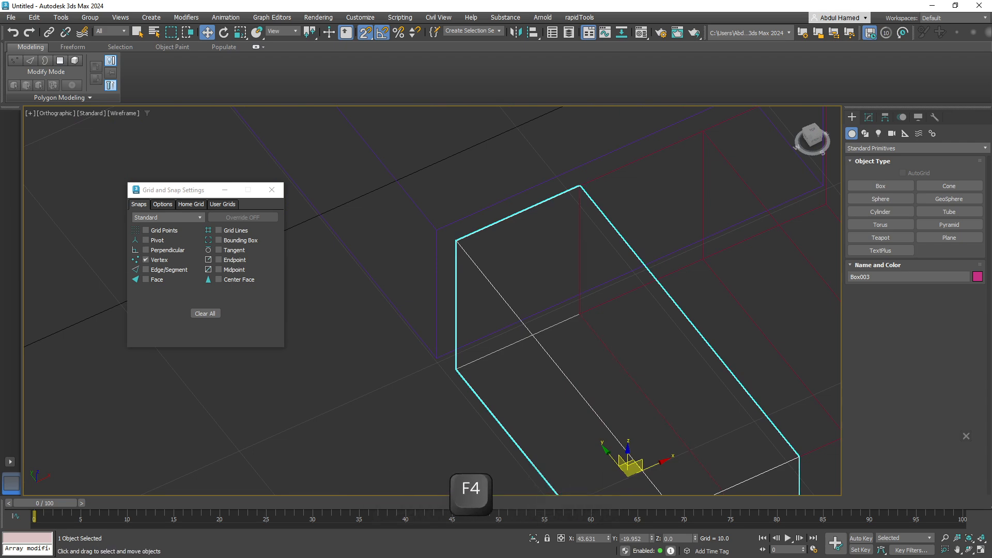
key(F5)
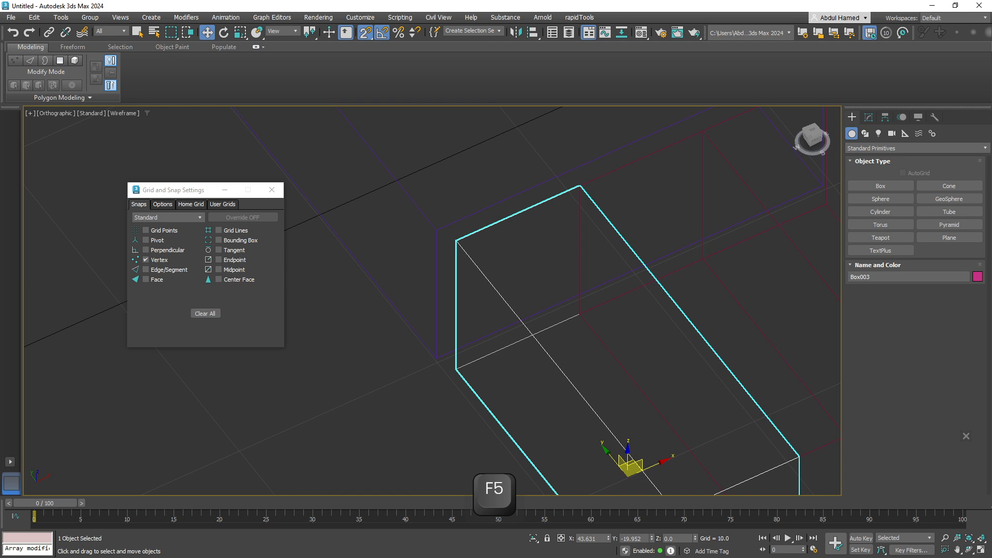
click(108, 155)
click(123, 113)
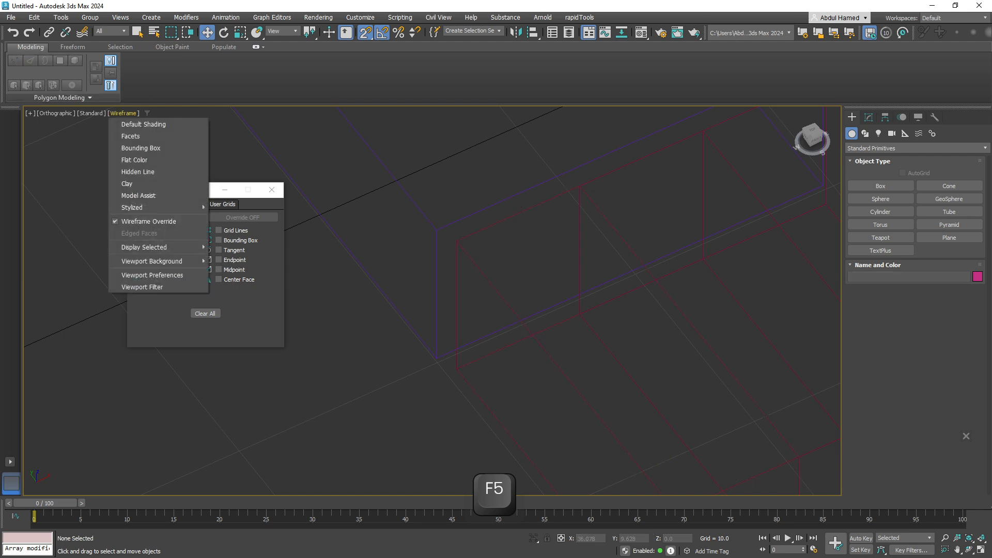
click(144, 125)
Set snapping to 3D and snap the first finger box's top corner to the palm's top front corner.
drag(457, 240, 442, 212)
key(ctrl+z)
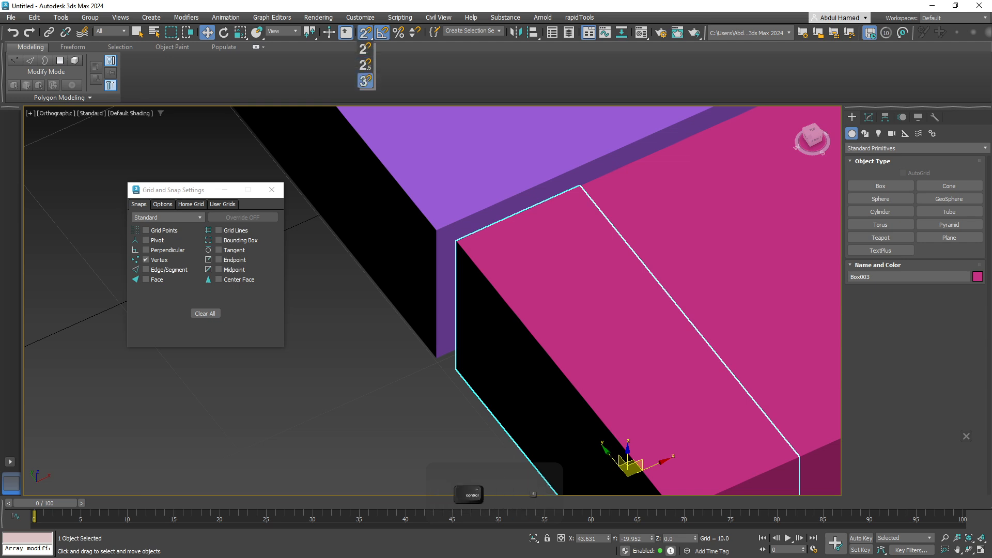
click(366, 80)
drag(456, 240, 436, 230)
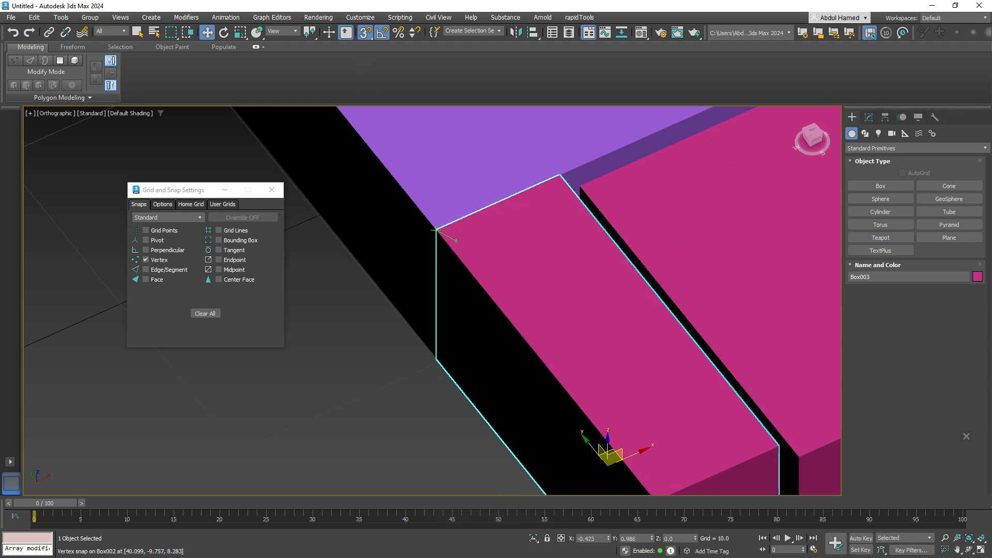
Enable Edge/Segment snapping and snap the middle finger box's top corner to the palm's top front edge, leaving a narrow gap.
middle_drag(574, 191, 346, 306)
click(352, 300)
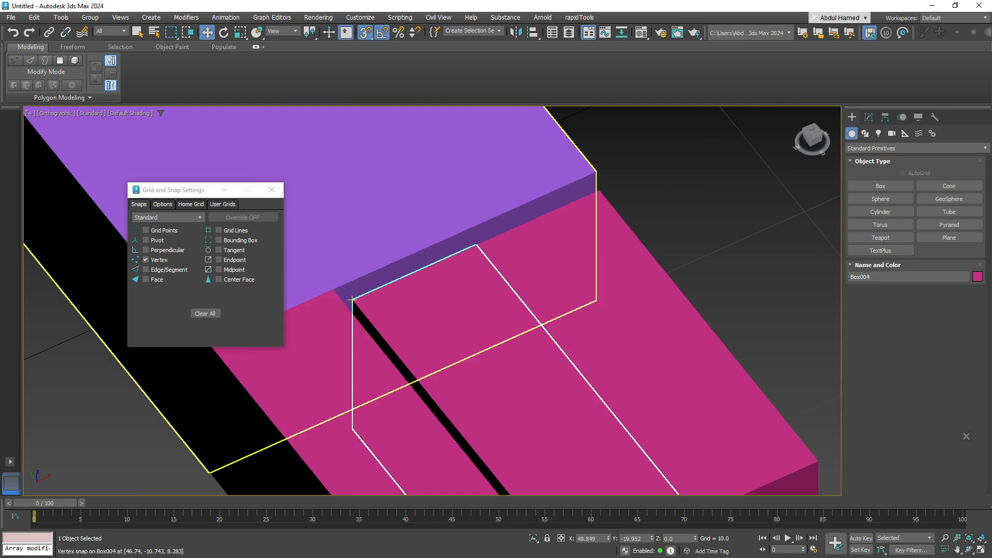
drag(352, 300, 351, 286)
key(ctrl+z)
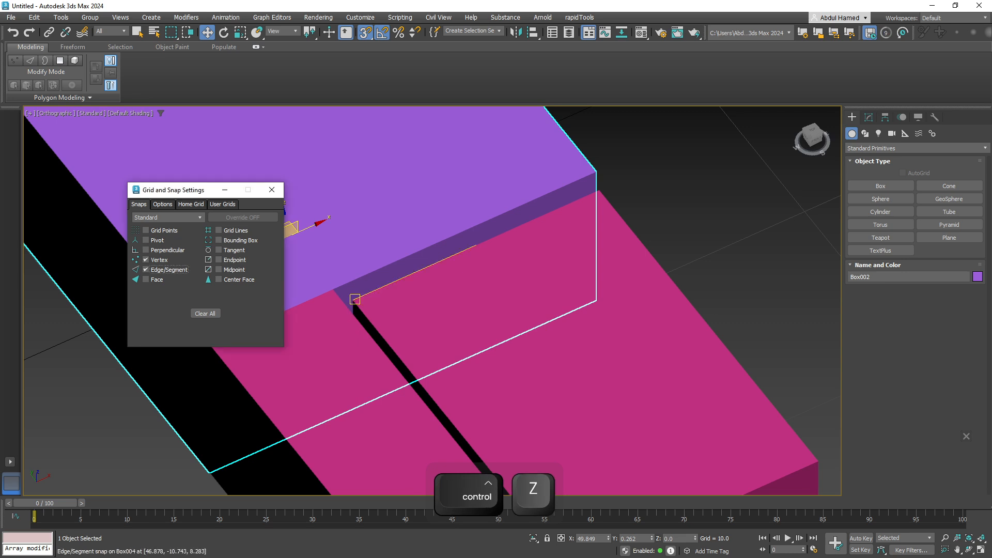
click(357, 307)
drag(354, 300, 342, 286)
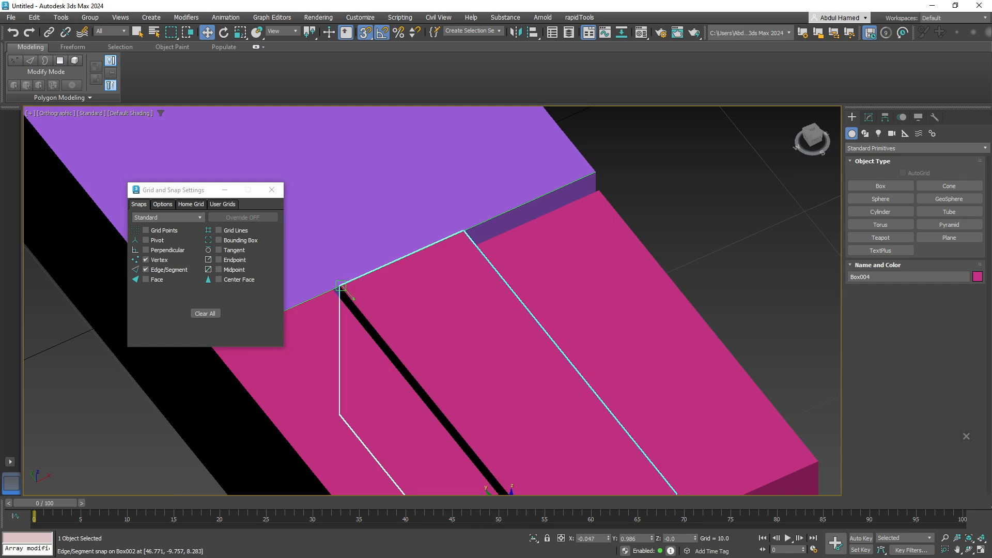
Snap the third finger box's outer top corner to the palm's opposite top front corner.
click(487, 241)
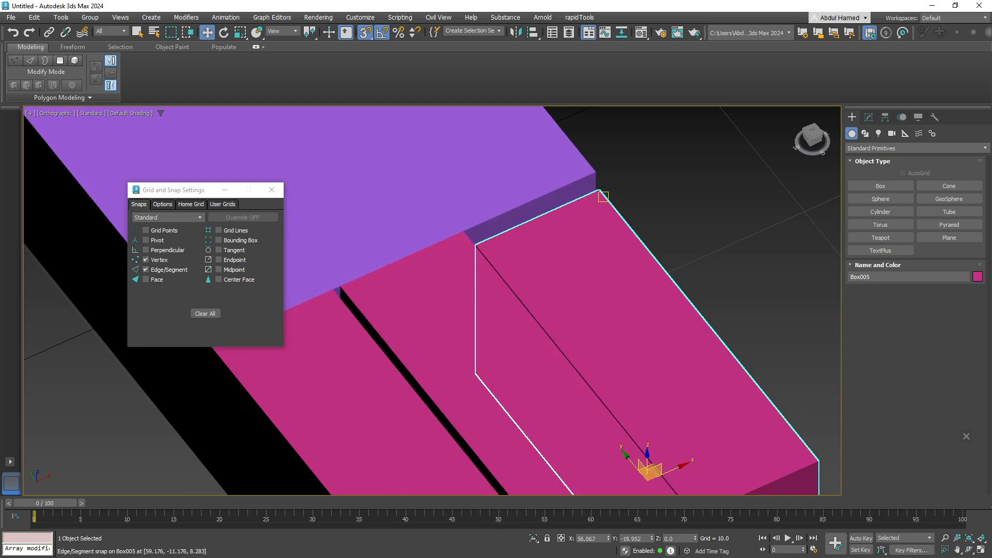
drag(598, 189, 592, 172)
middle_drag(664, 261, 668, 165)
scroll(628, 205, down, 4)
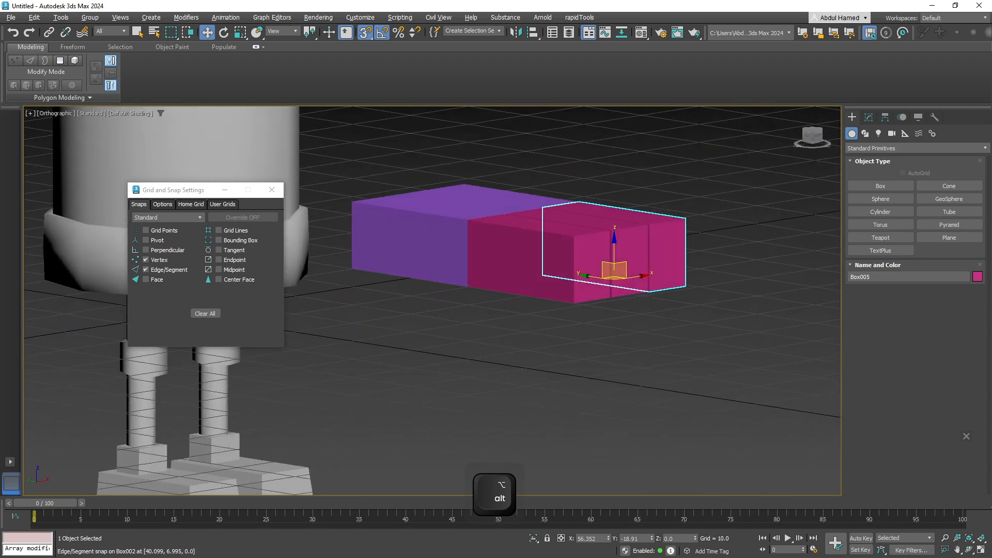
Check the hand in the Krita reference painting, and in 3ds Max shorten the three finger boxes along Y, keeping them against the palm.
key(alt+Tab)
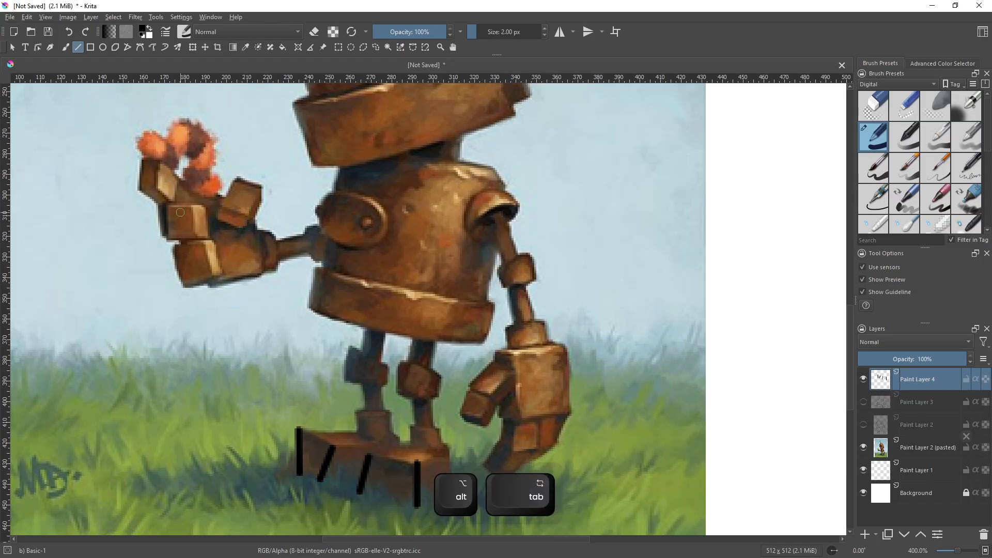
key(alt+Tab)
alt+middle_drag(581, 240, 563, 318)
middle_drag(563, 318, 466, 316)
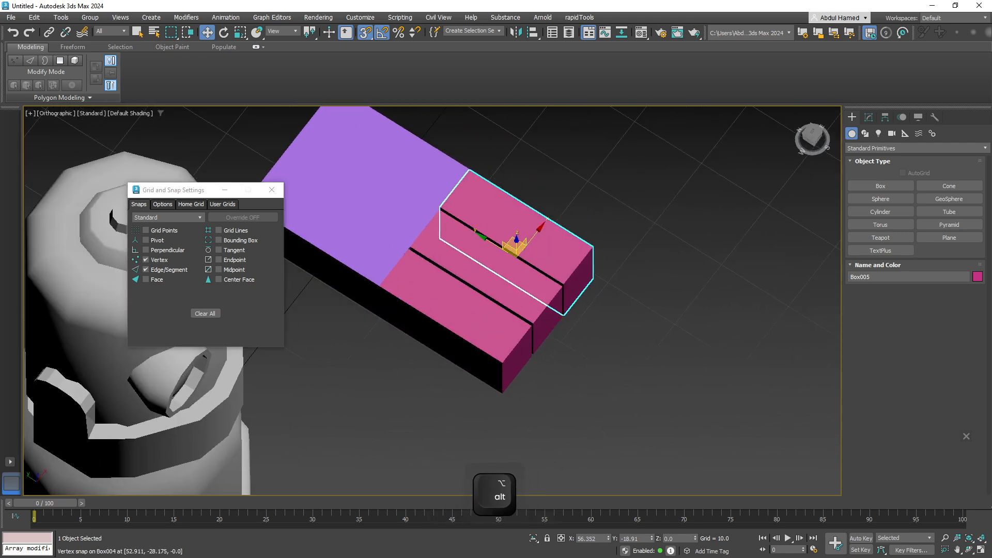
drag(506, 364, 505, 364)
alt+middle_drag(525, 364, 544, 394)
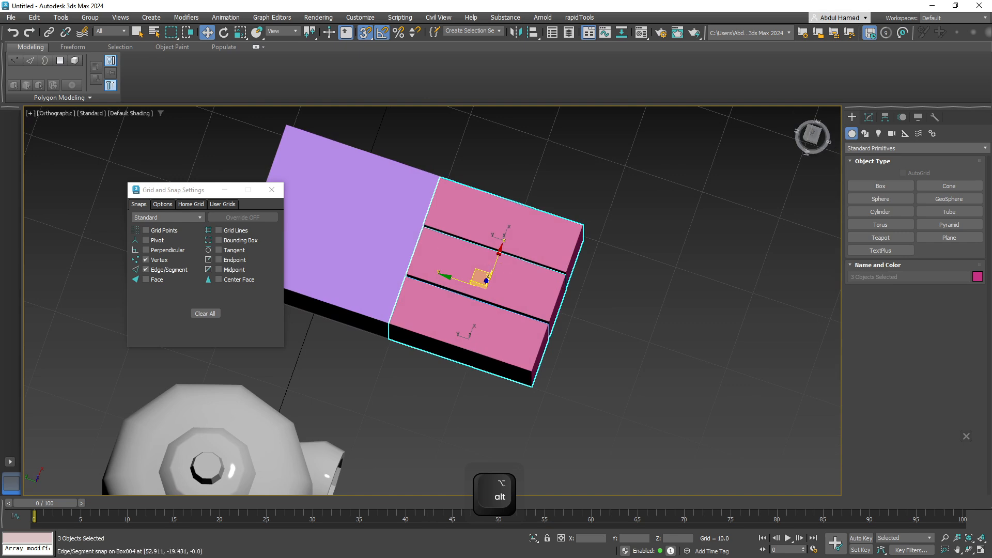
key(r)
drag(537, 297, 502, 284)
key(w)
key(s)
key(r)
Clone the three shortened finger boxes along Y as one Copy, forming a second row of segments at their front ends.
key(w)
mouse_move(437, 273)
mouse_down()
mouse_move(429, 271)
mouse_move(472, 340)
mouse_move(521, 357)
mouse_up()
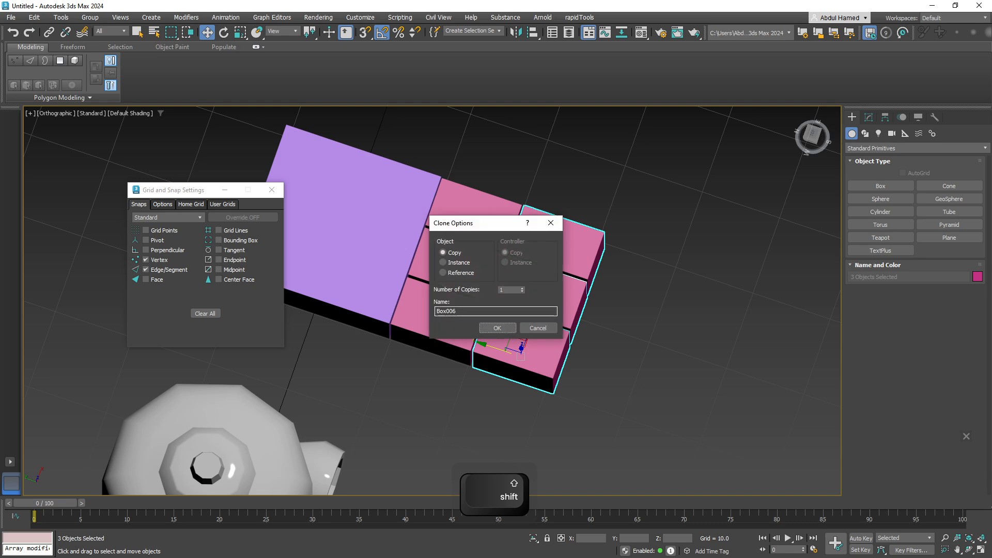
key(Return)
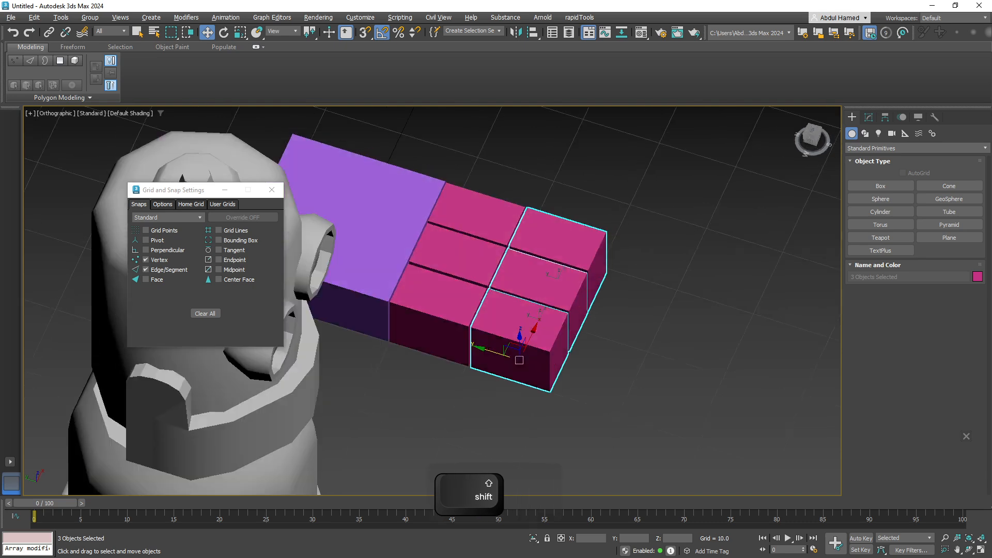
Check the hand in the Krita reference painting, and in 3ds Max clone both segments of the finger nearest the robot out beside the hand.
alt+middle_drag(521, 356, 483, 333)
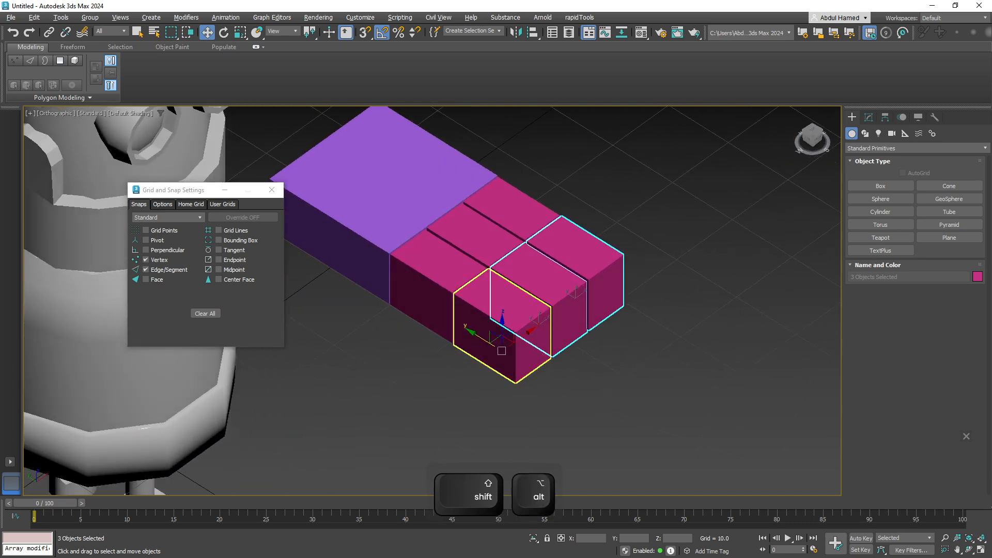
click(425, 281)
ctrl+click(491, 322)
alt+middle_drag(438, 312, 459, 297)
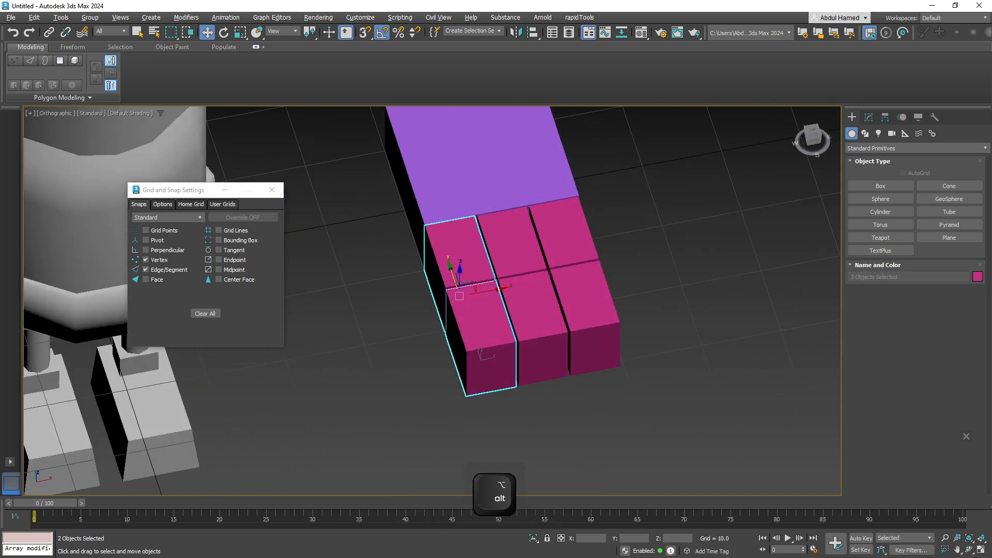
key(alt+Tab)
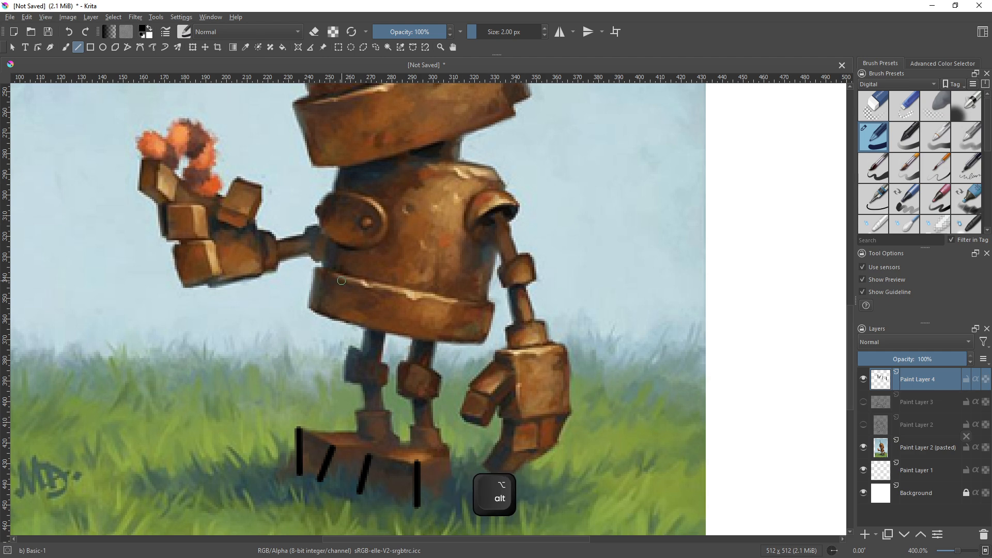
key(alt+Tab)
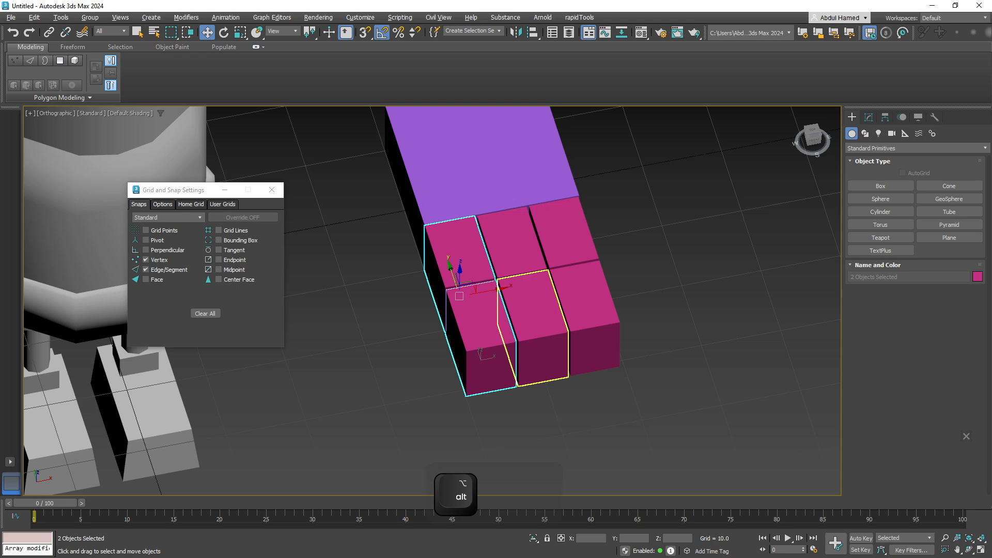
alt+middle_drag(455, 266, 434, 337)
mouse_move(477, 305)
shift+mouse_down()
mouse_move(546, 373)
mouse_move(524, 390)
mouse_move(542, 366)
shift+mouse_up()
key(Return)
Shorten the two cloned segments along their length and move them against the palm's side facing the robot as a thumb.
key(r)
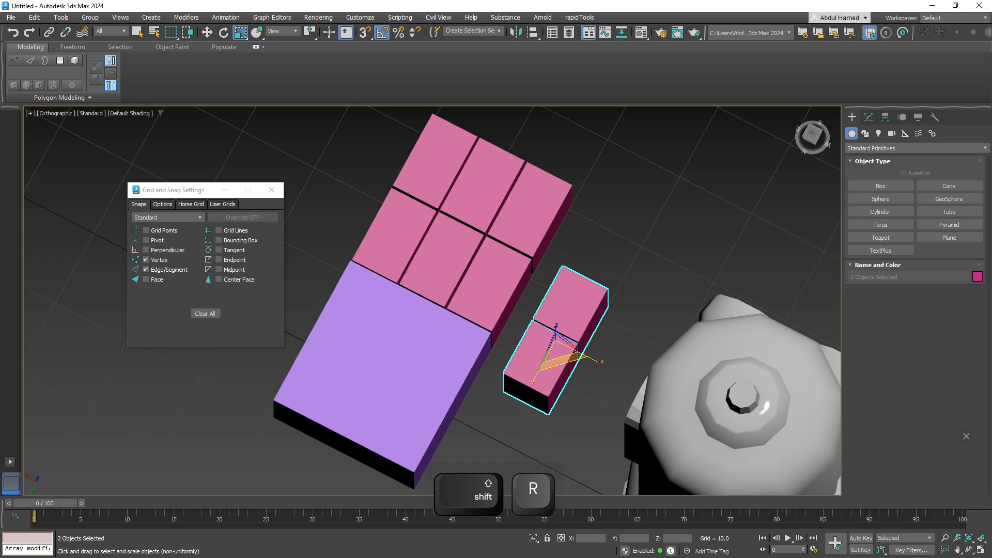
key(w)
drag(527, 380, 480, 409)
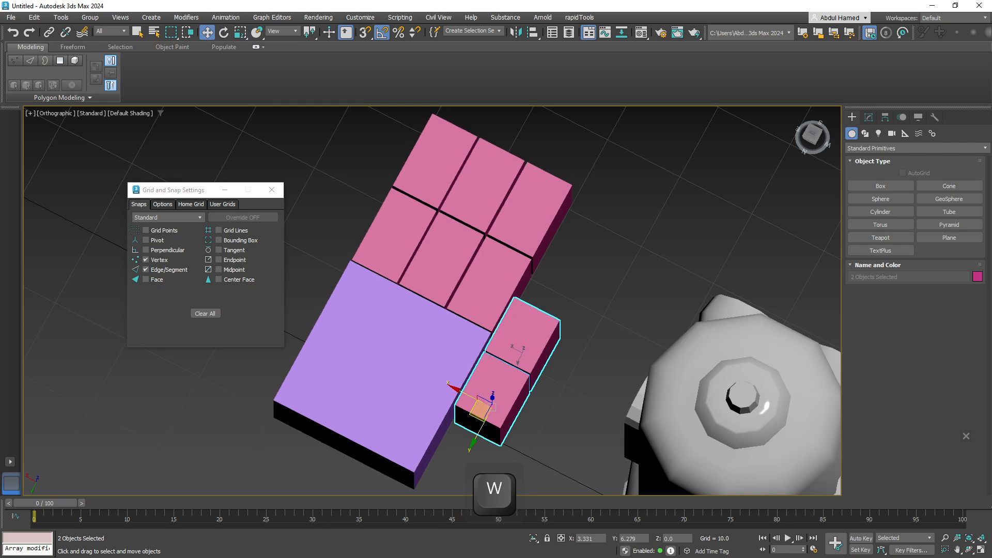
alt+middle_drag(481, 409, 509, 370)
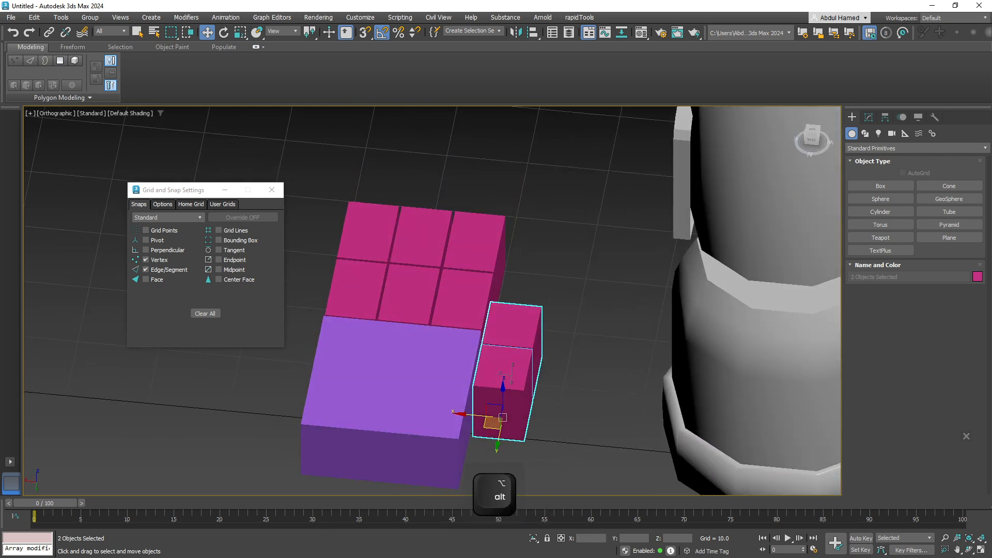
Rotate the two thumb segments together by -25 degrees about Z and shift them along X clear of the palm.
key(e)
drag(521, 345, 538, 358)
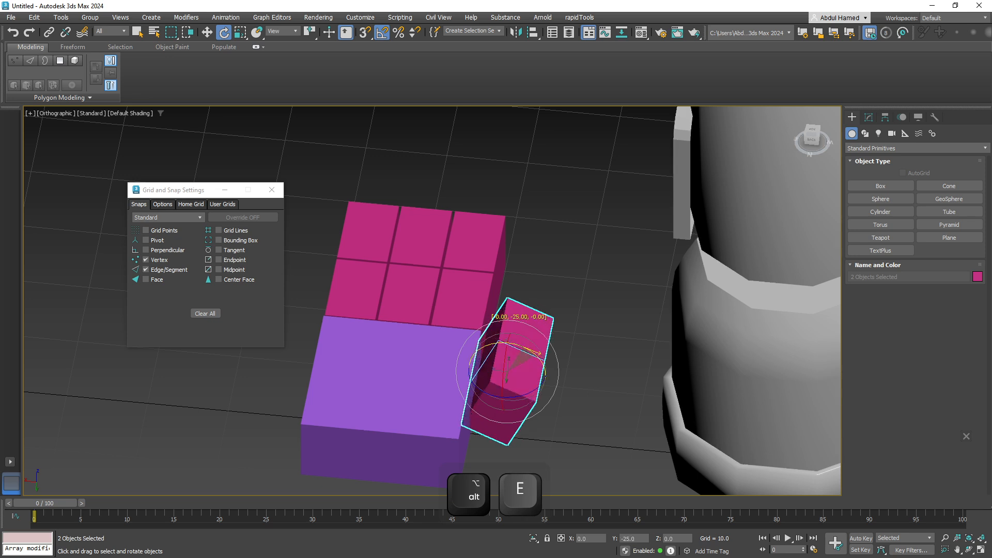
key(ctrl+z)
drag(528, 395, 514, 400)
key(w)
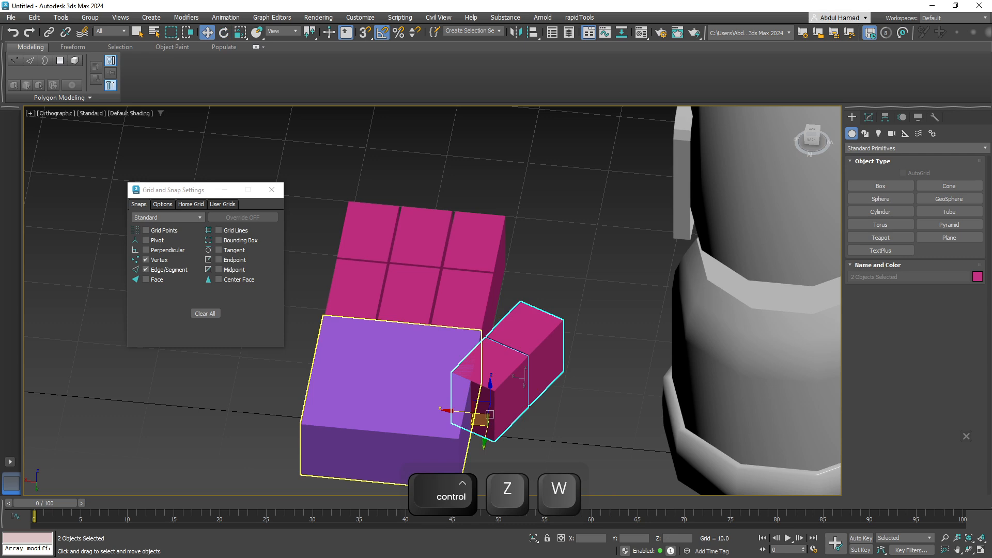
drag(455, 411, 477, 414)
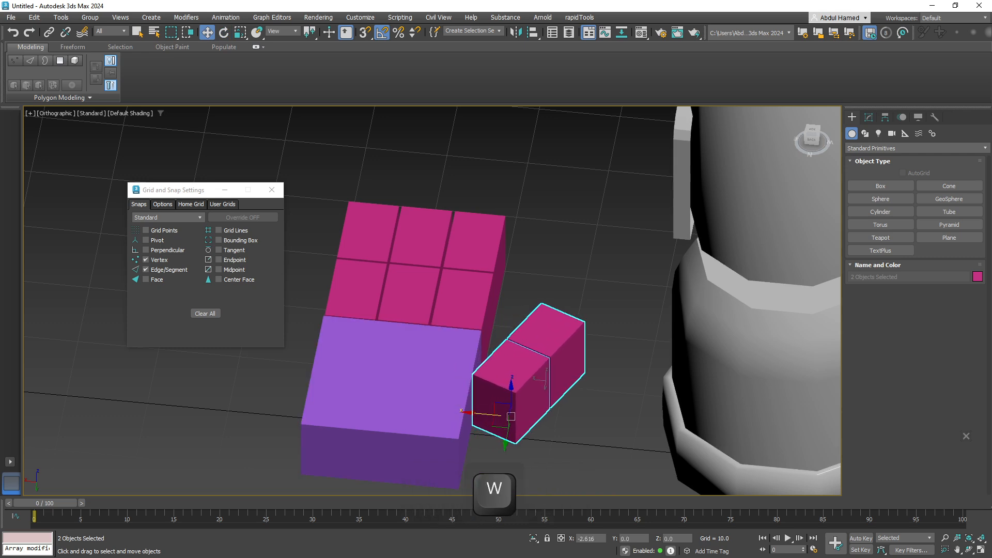
alt+middle_drag(476, 414, 572, 417)
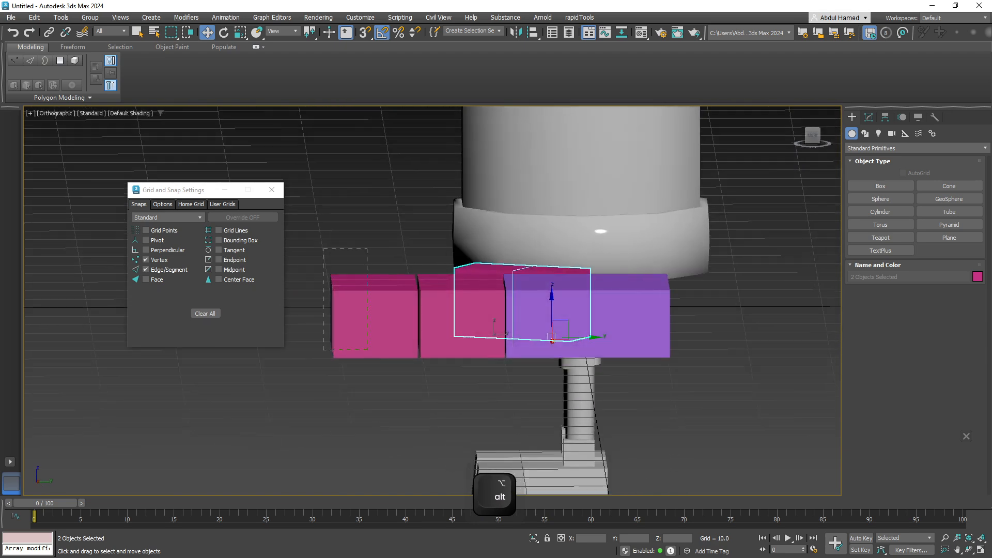
Bend the three fingertip segments downward about X and lower them along Z at the front of the first finger segments.
drag(324, 350, 328, 354)
key(e)
drag(403, 291, 396, 280)
key(w)
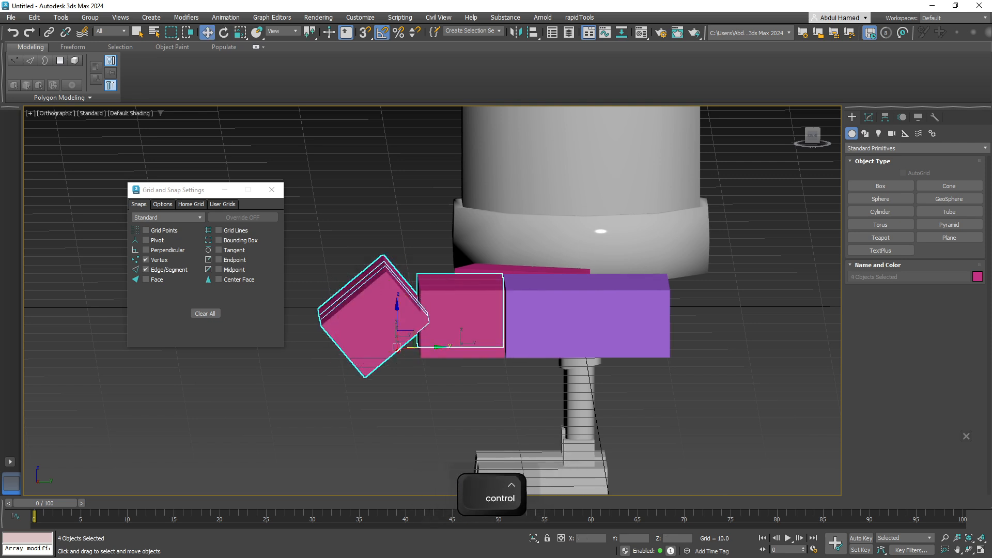
key(ctrl+z)
key(e)
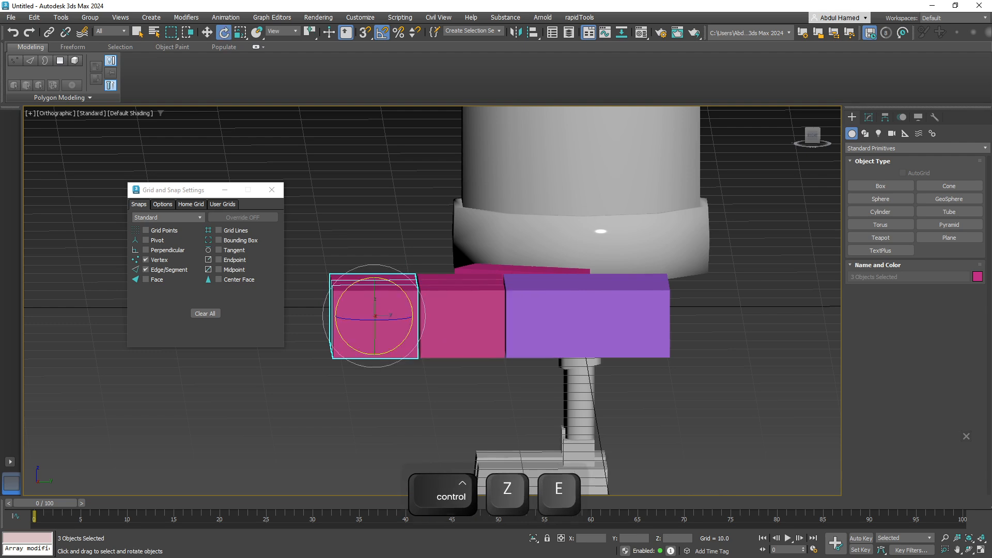
drag(396, 282, 402, 285)
key(w)
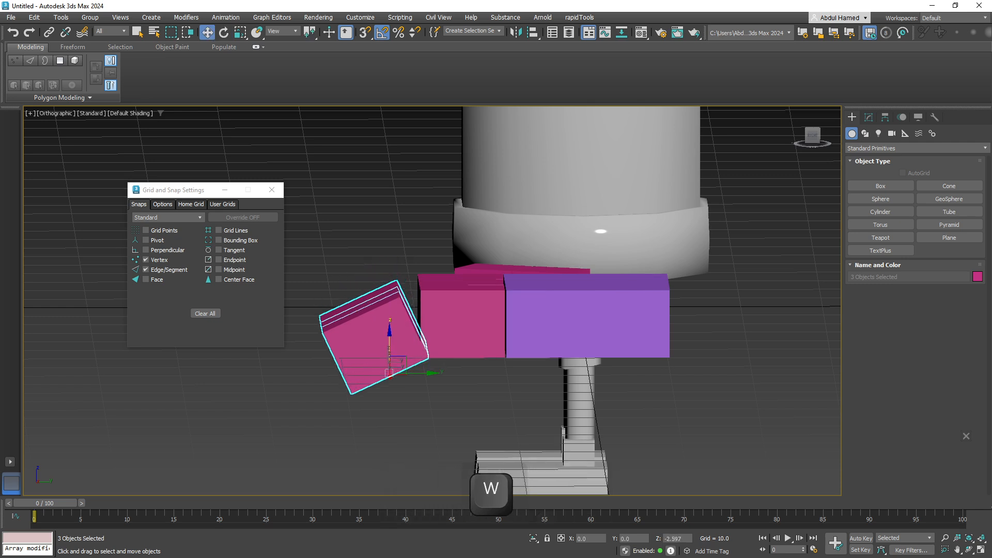
drag(390, 341, 390, 353)
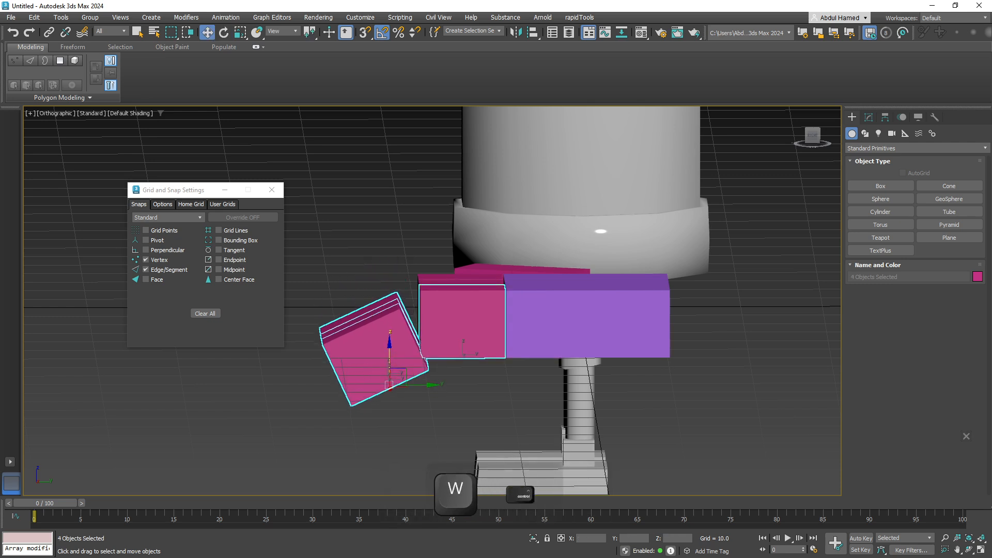
Add the three first finger segments to the selection, rotate all six segments downward together, and lower them along Z against the palm.
ctrl+click(460, 321)
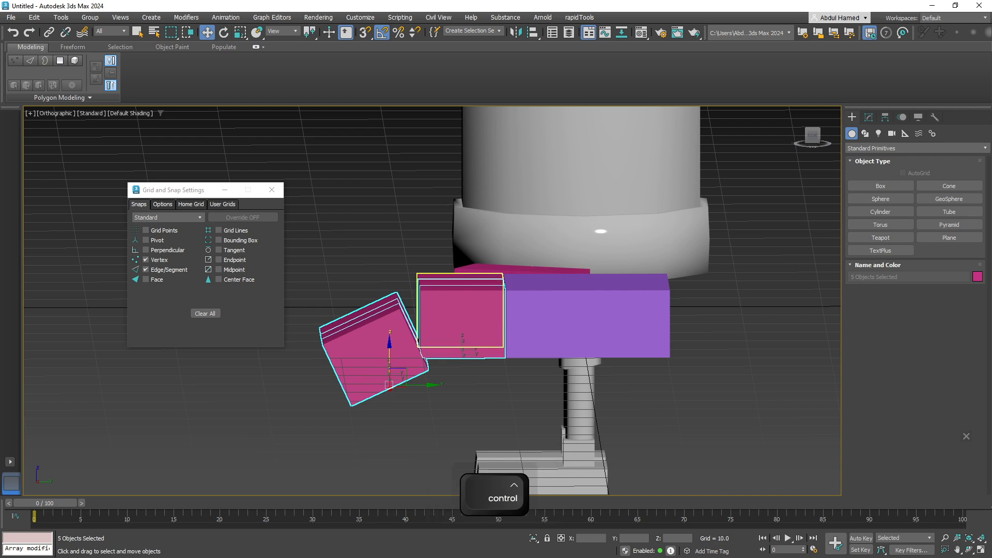
key(e)
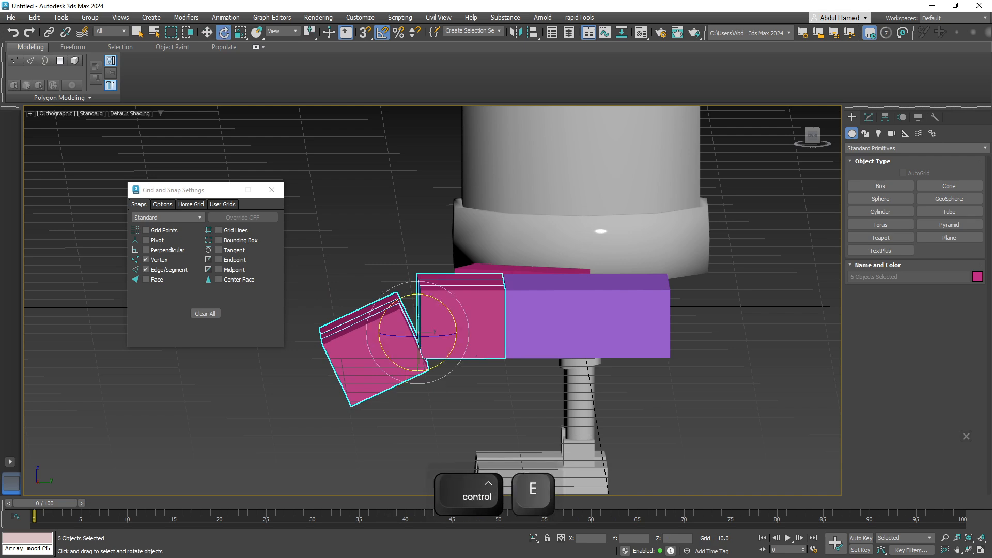
drag(420, 295, 431, 293)
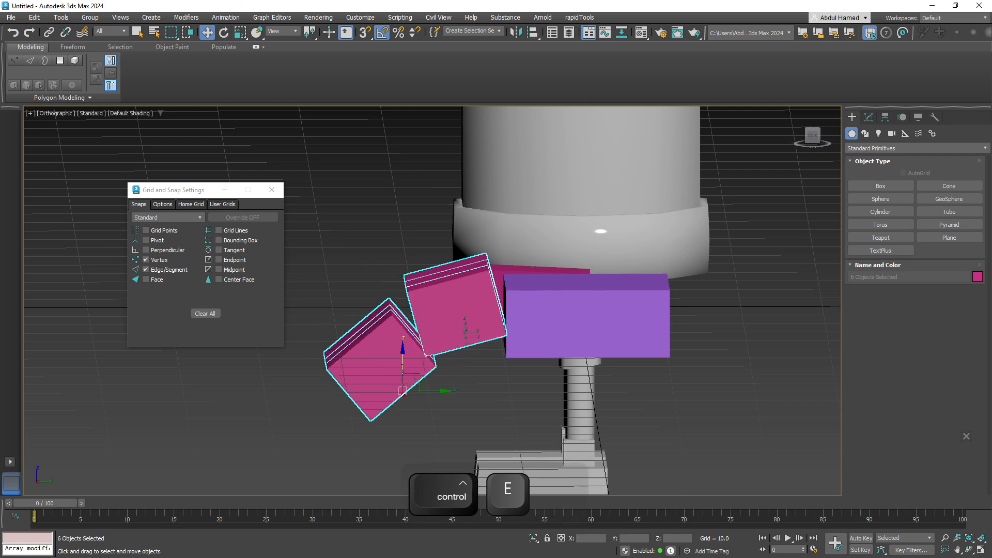
key(w)
drag(403, 370, 404, 384)
Rotate both segments of the finger farthest from the thumb slightly about Z and move them outward along X, separating them from the middle finger.
alt+middle_drag(403, 384, 523, 452)
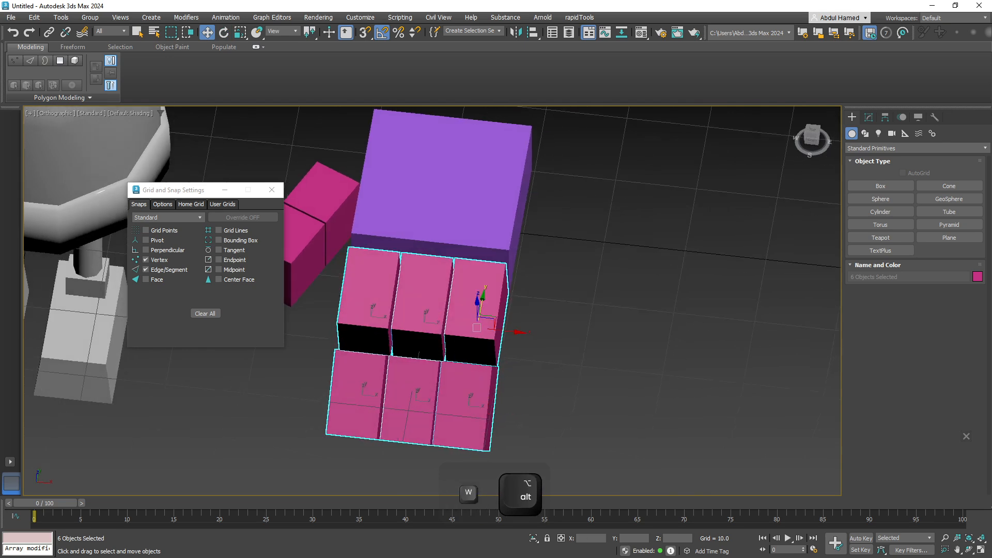
key(e)
key(ctrl+alt+e)
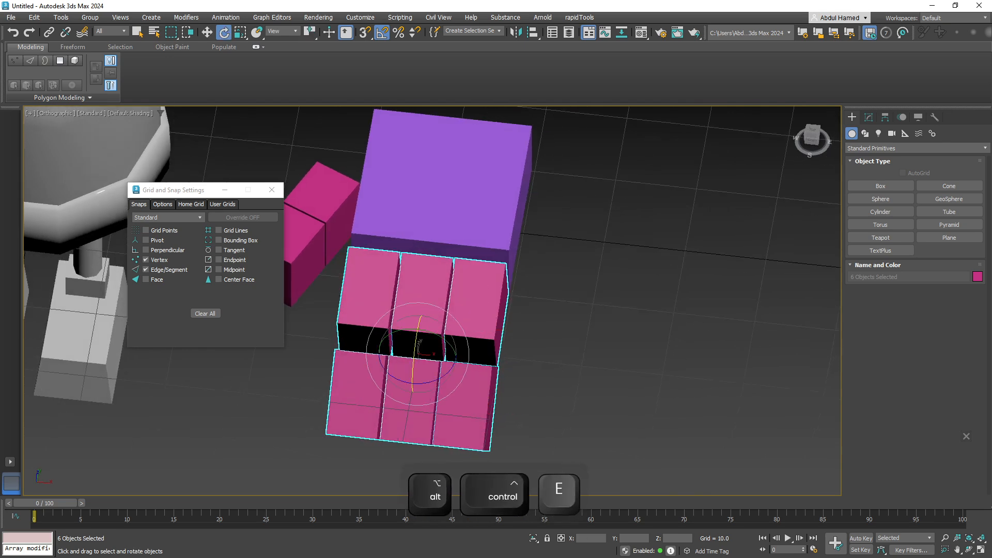
click(477, 299)
ctrl+click(465, 409)
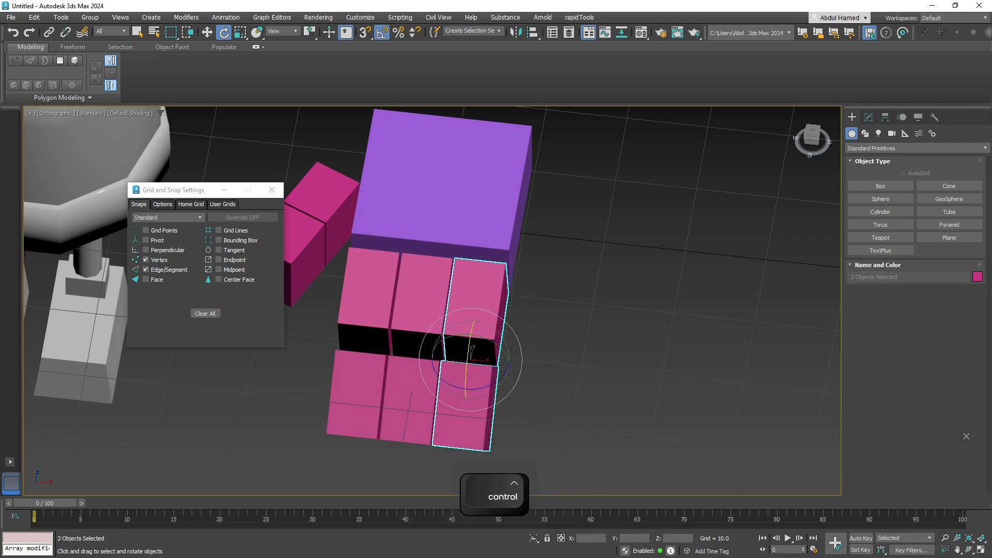
key(e)
key(w)
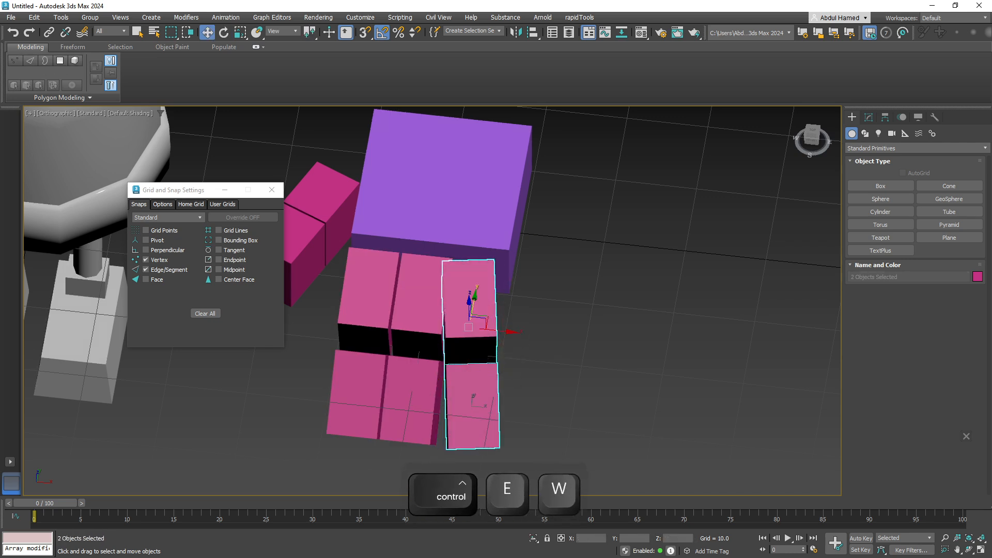
drag(509, 331, 512, 332)
Rotate both segments of the finger nearest the thumb by -5 degrees about Z and move them outward along X.
click(368, 290)
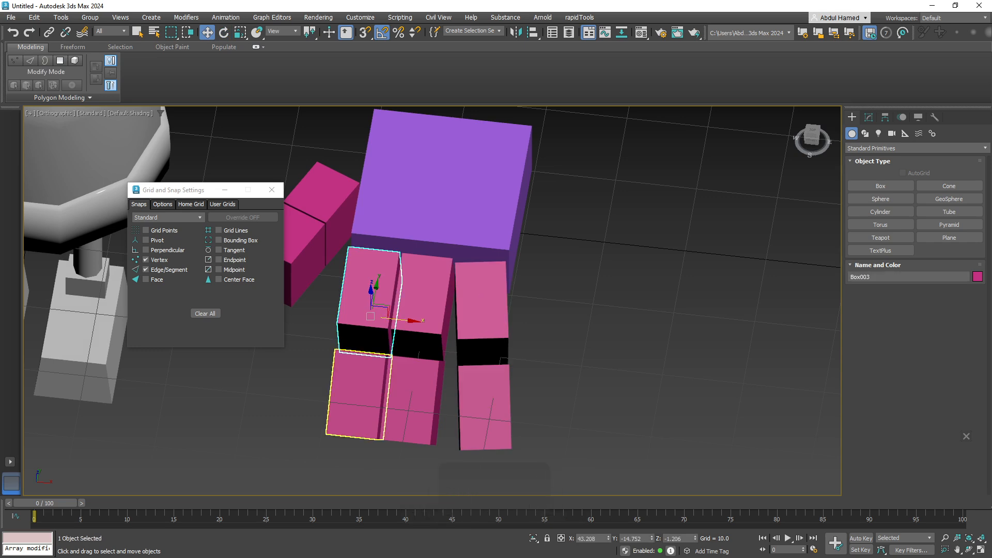
key(e)
drag(362, 381, 371, 380)
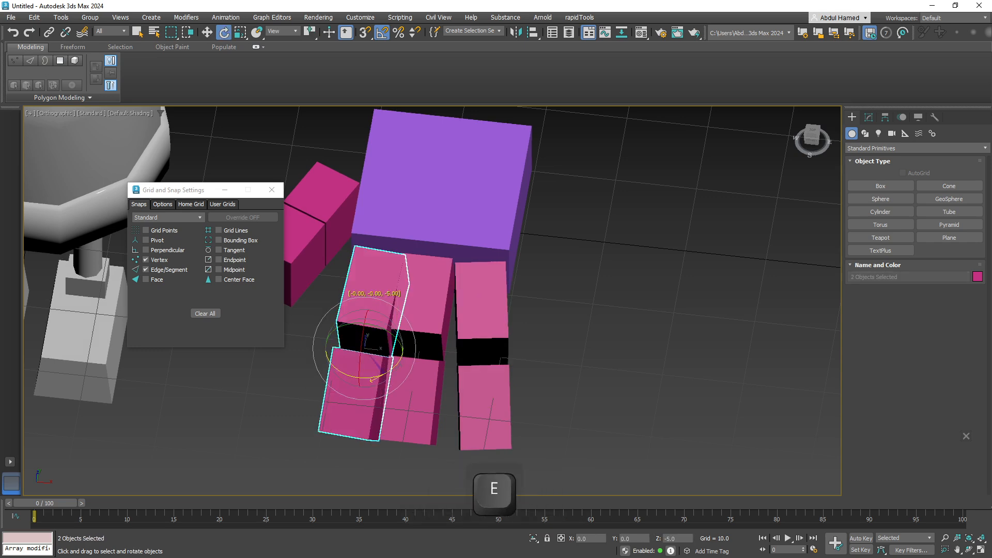
key(w)
drag(375, 315, 368, 316)
Rotate the thumb's end segment slightly on its own, and tilt both thumb segments downward together.
alt+middle_drag(403, 316, 380, 316)
click(331, 235)
key(e)
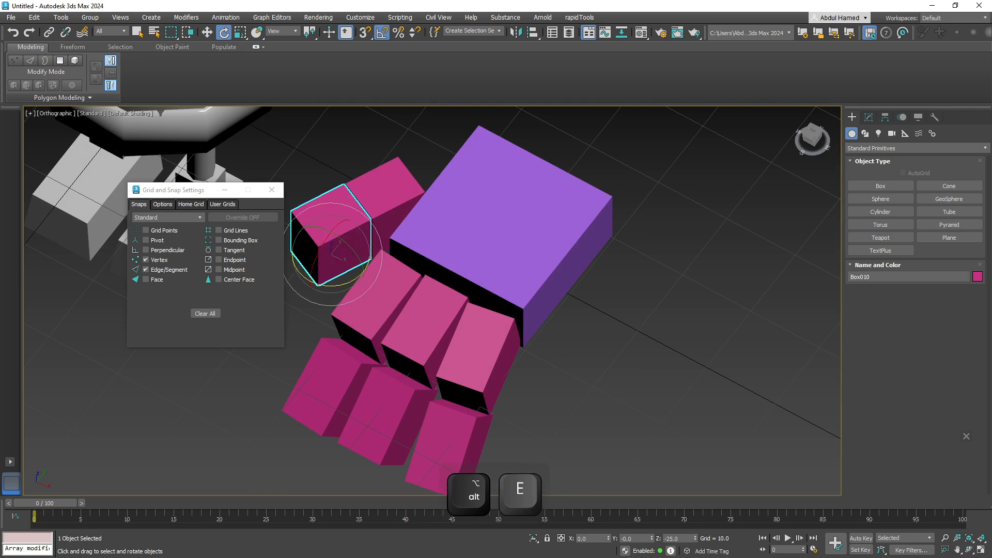
alt+middle_drag(361, 305, 414, 263)
drag(342, 281, 351, 280)
ctrl+click(376, 207)
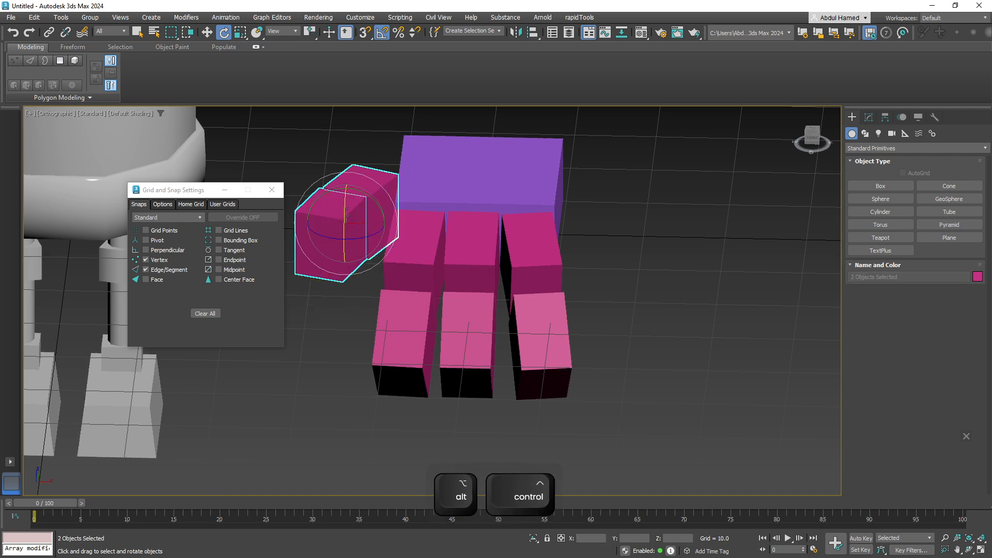
drag(344, 206, 346, 251)
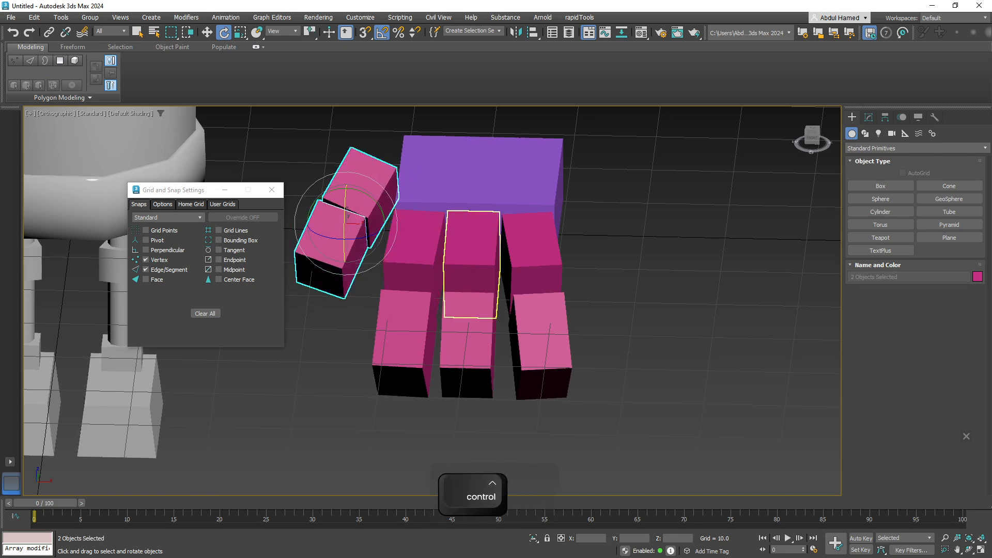
Select all nine hand boxes and assign them the grey 02 - Default material.
alt+middle_drag(469, 258, 465, 321)
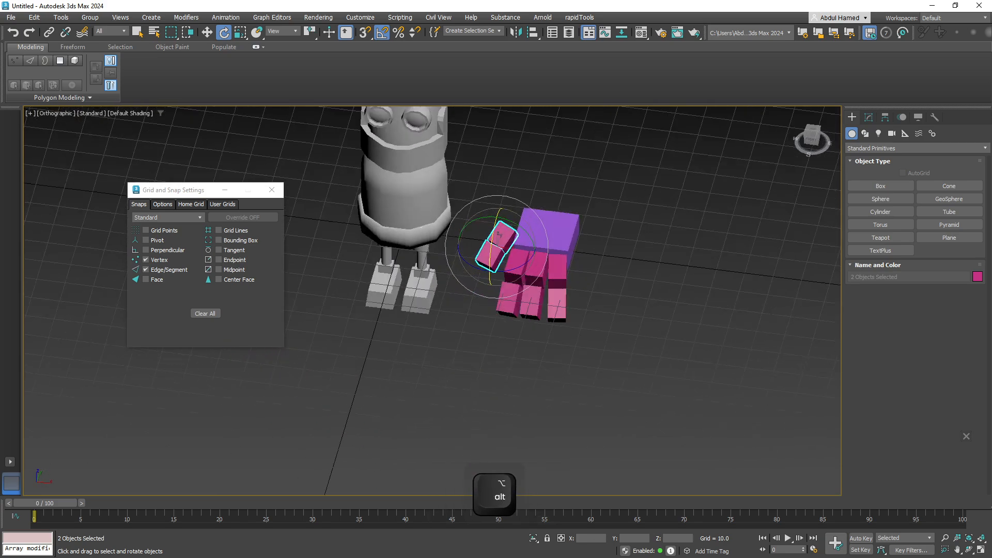
drag(627, 320, 627, 320)
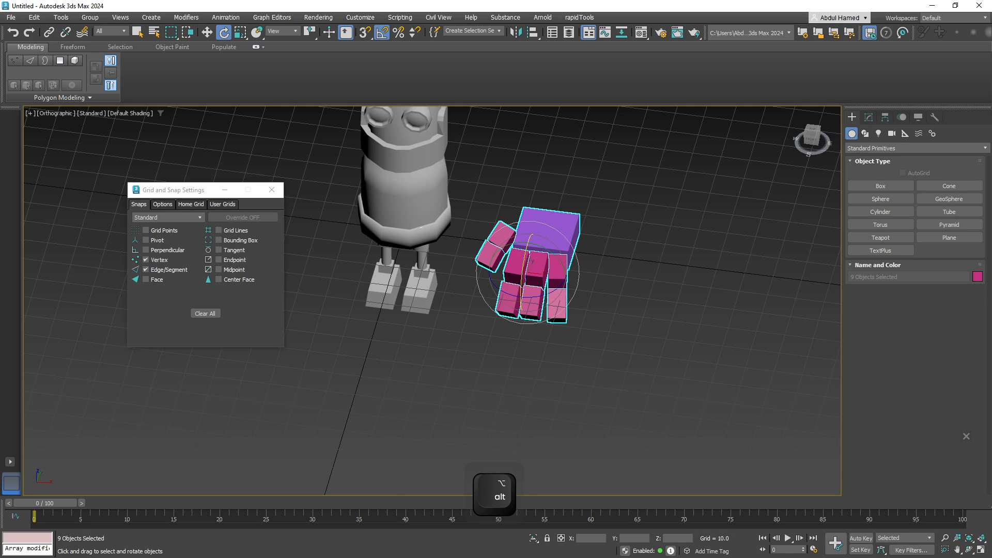
key(m)
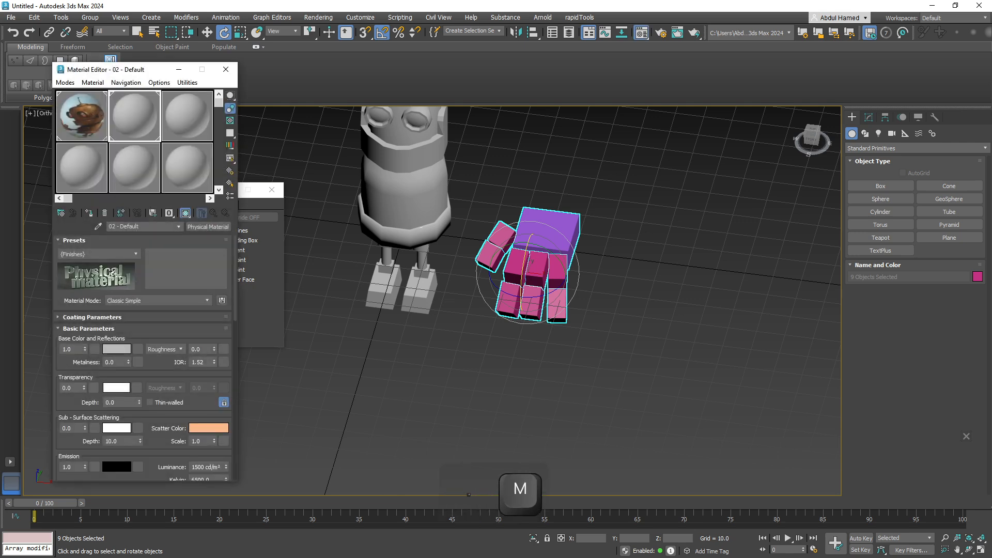
right_click(134, 125)
click(89, 213)
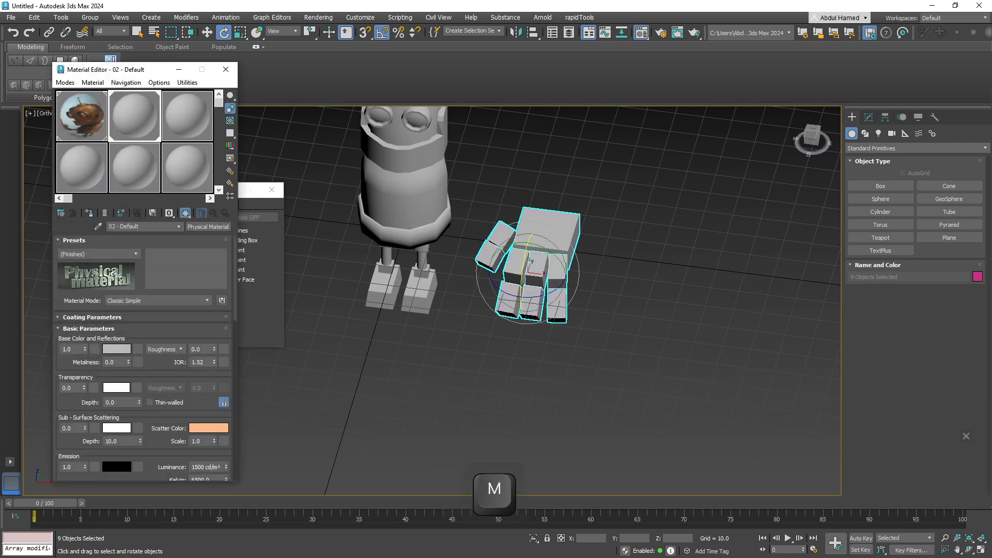
click(226, 69)
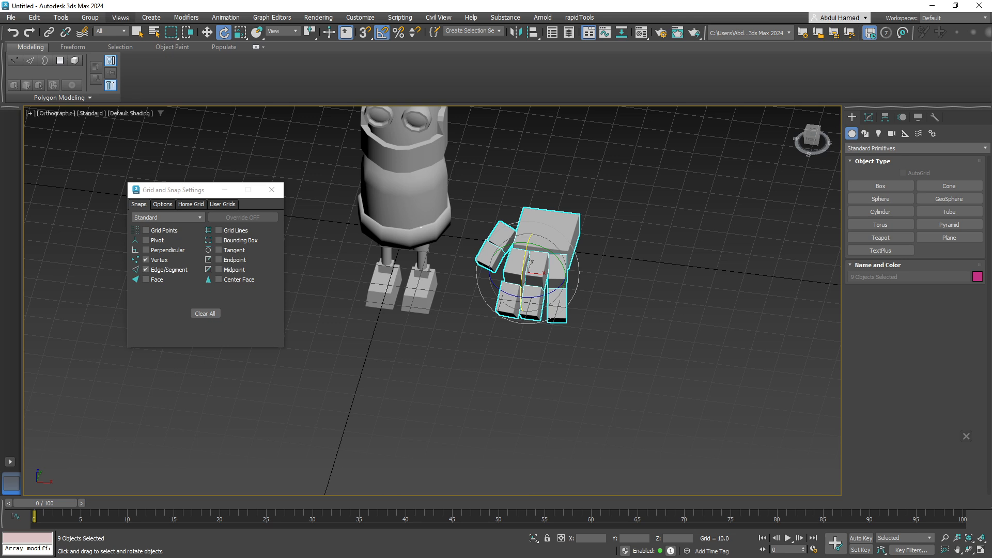
Group the nine selected hand boxes under the name Hnd.
click(120, 17)
mouse_move(90, 17)
click(99, 34)
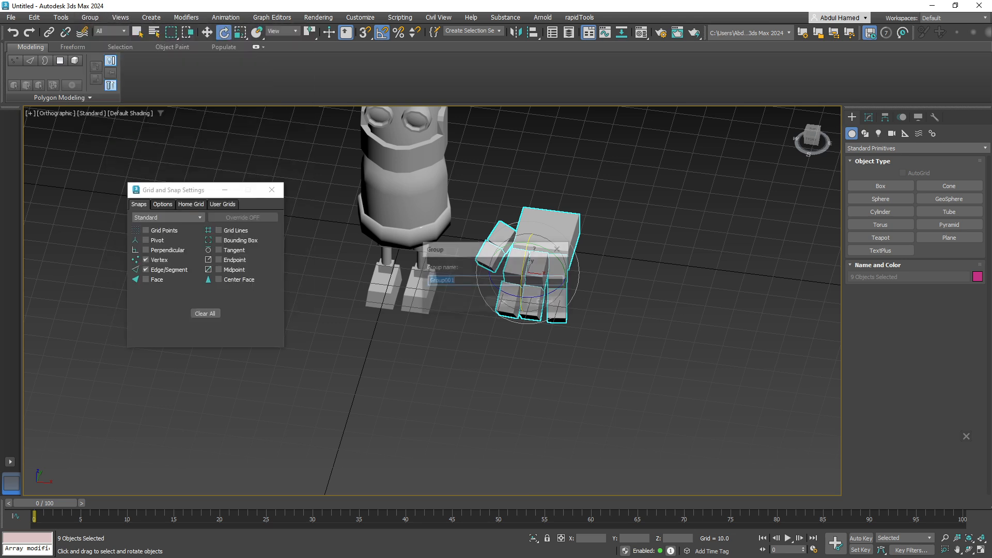
text(H)
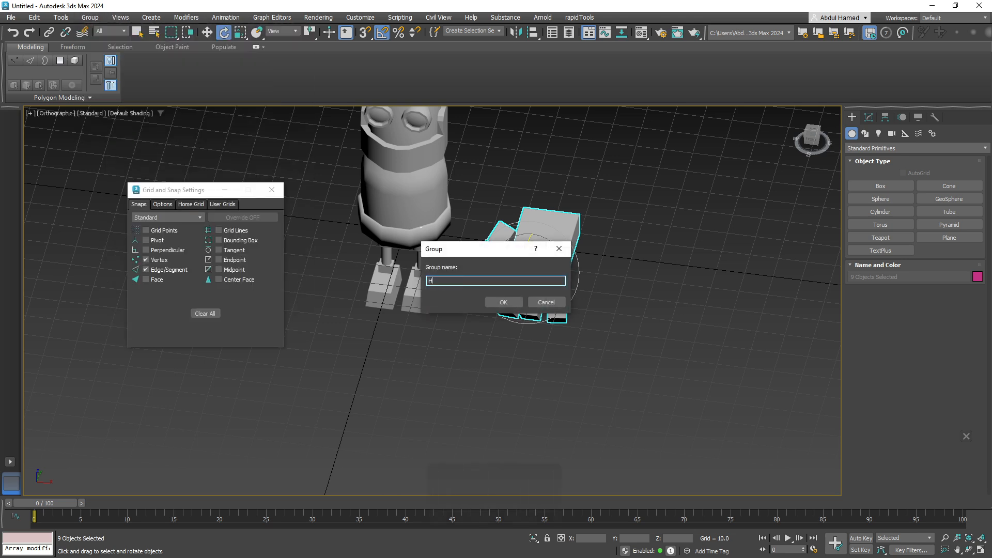
text(nd)
key(Return)
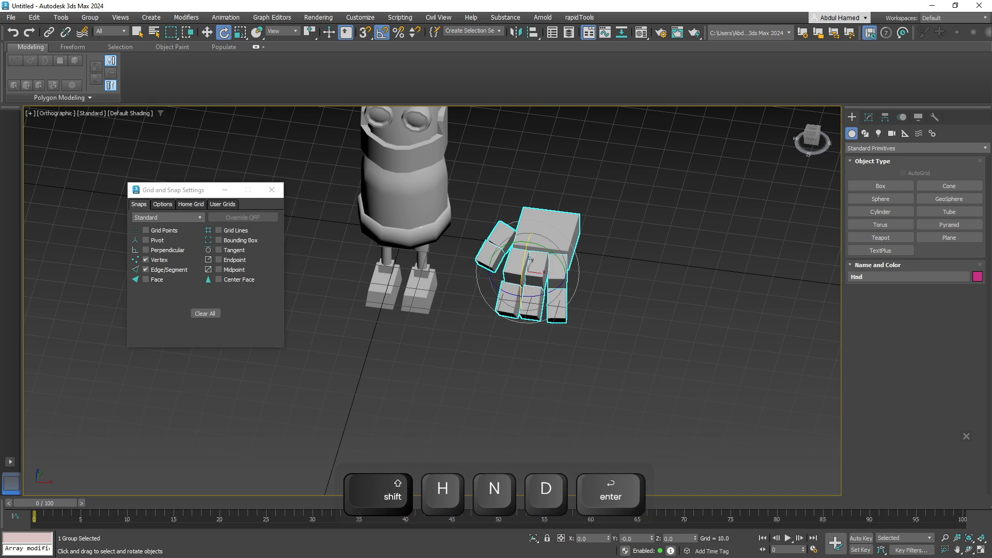
Rotate the Hnd group about 55 degrees about X, turn it further so the palm faces the body, and nudge it along Y.
drag(521, 275, 521, 332)
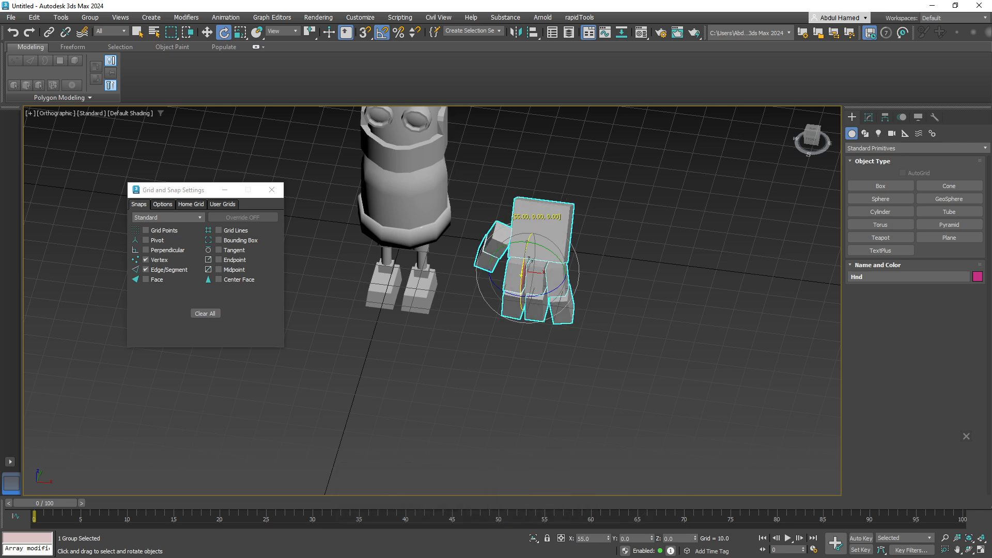
drag(500, 288, 572, 336)
alt+middle_drag(572, 336, 455, 304)
key(w)
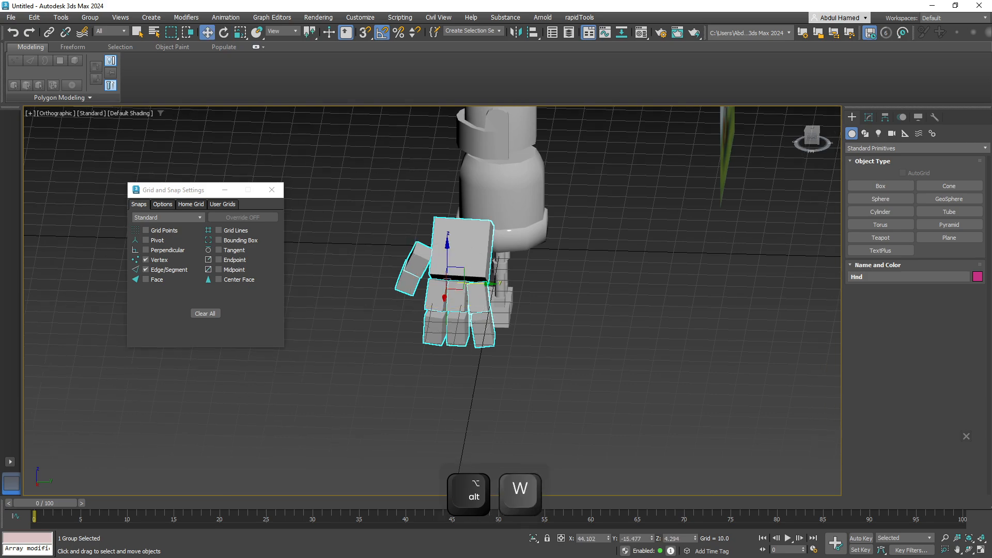
drag(501, 284, 507, 285)
Scale the Hnd group uniformly to about 61 percent and move it about -12.38 along X toward the robot's body.
alt+middle_drag(507, 285, 605, 266)
key(g)
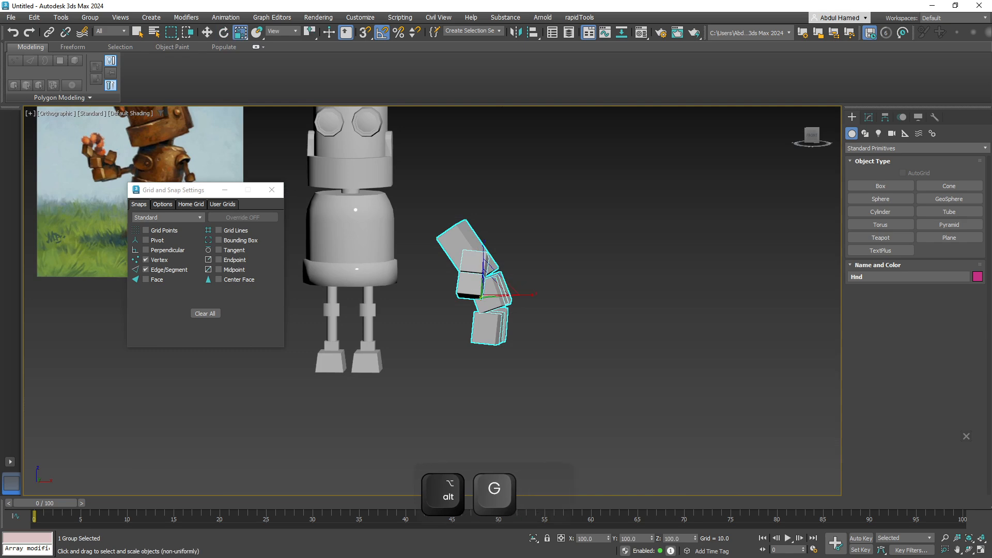
key(r)
drag(490, 290, 488, 329)
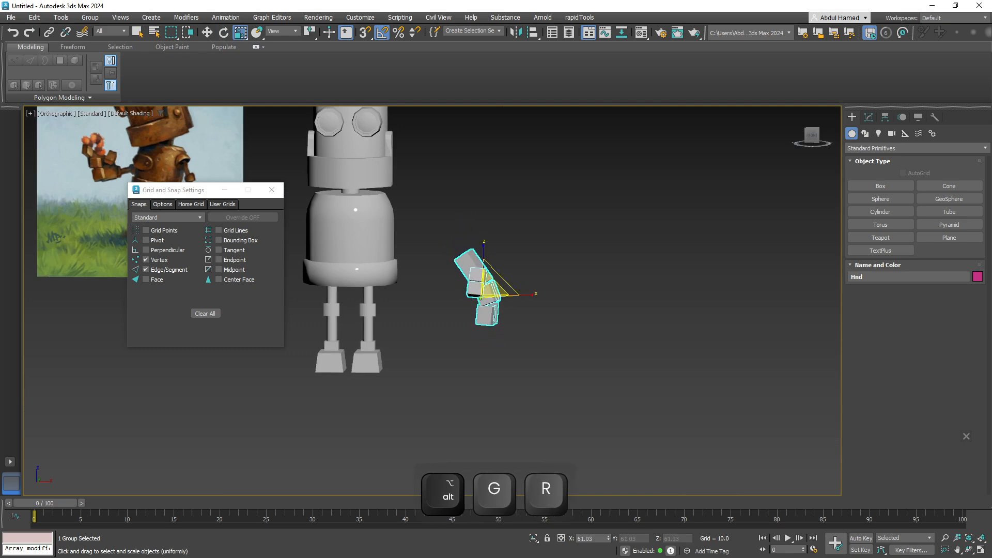
key(w)
drag(483, 292, 445, 292)
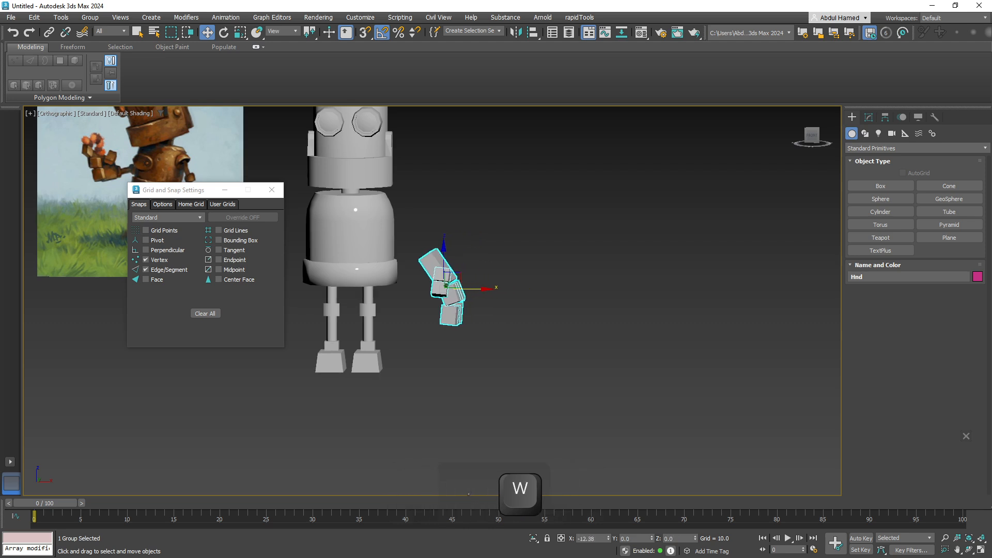
Shift the Hnd group along Y to -1.938 and lower it to Z -5.195 beside the legs.
alt+middle_drag(446, 292, 356, 304)
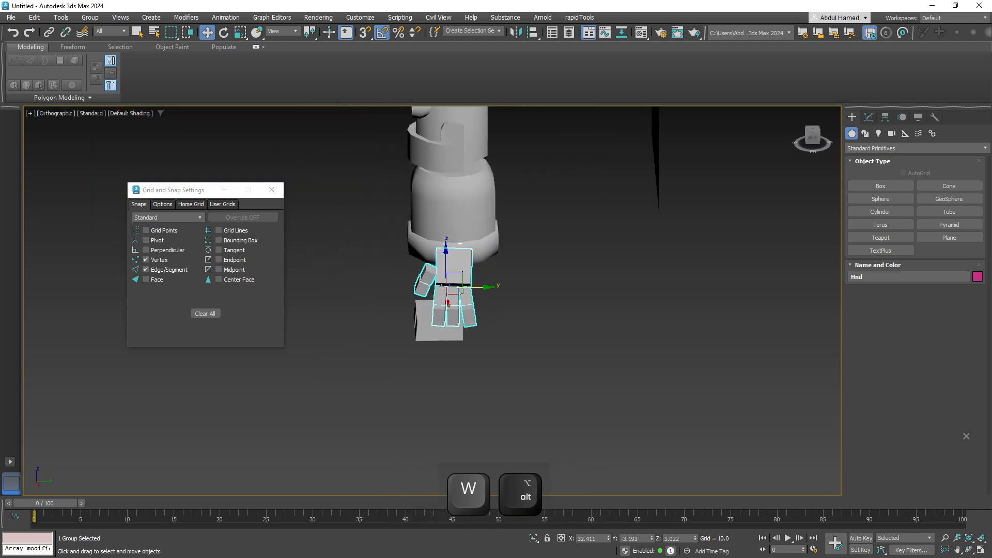
drag(476, 287, 481, 288)
alt+middle_drag(480, 288, 720, 346)
key(alt+w)
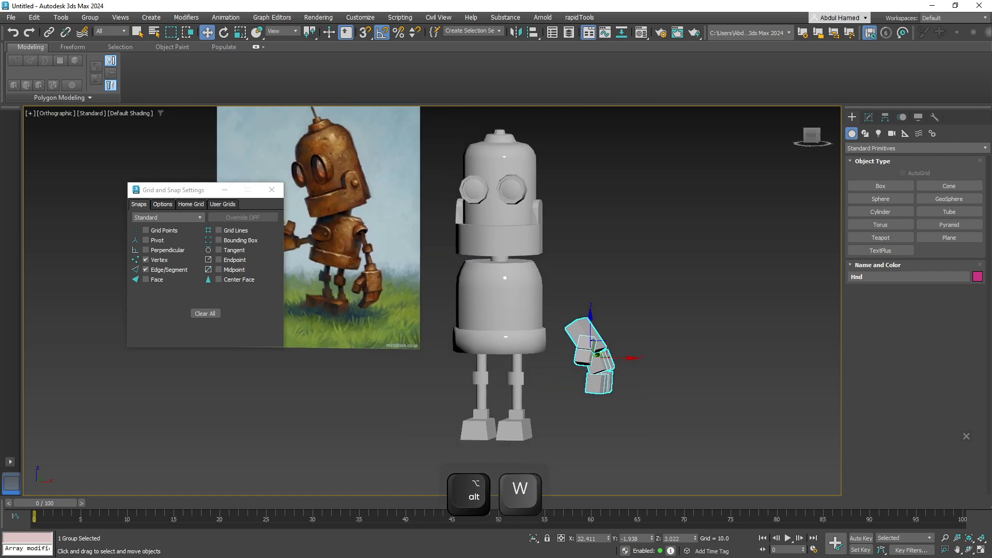
drag(590, 327, 591, 350)
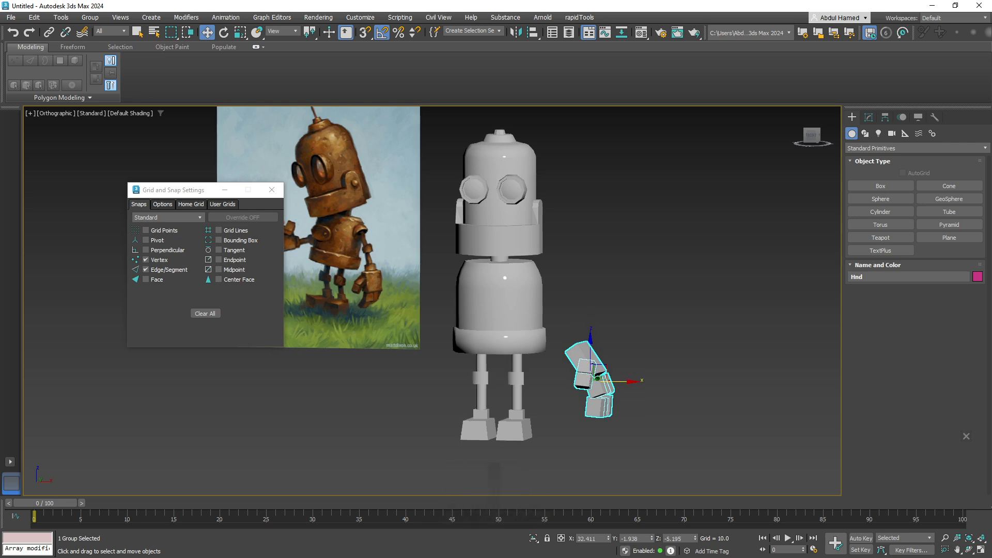
Tilt the Hnd group slightly so its fingers swing in toward the robot's legs.
key(e)
drag(595, 349, 604, 346)
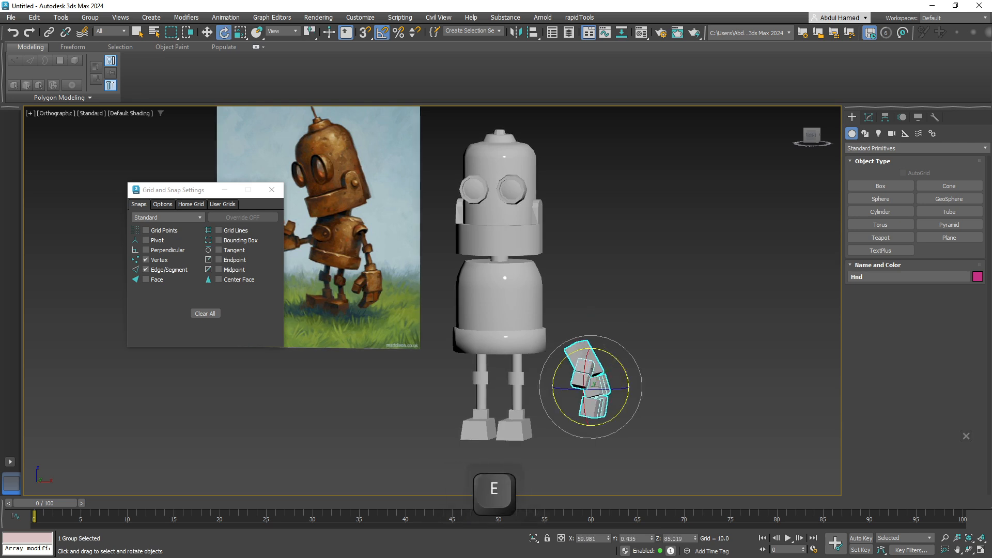
drag(603, 390, 596, 390)
Select the upper leg, knee and lower leg cylinders and make one Copy clone of them along X, beyond the hand.
middle_drag(596, 389, 630, 398)
click(513, 370)
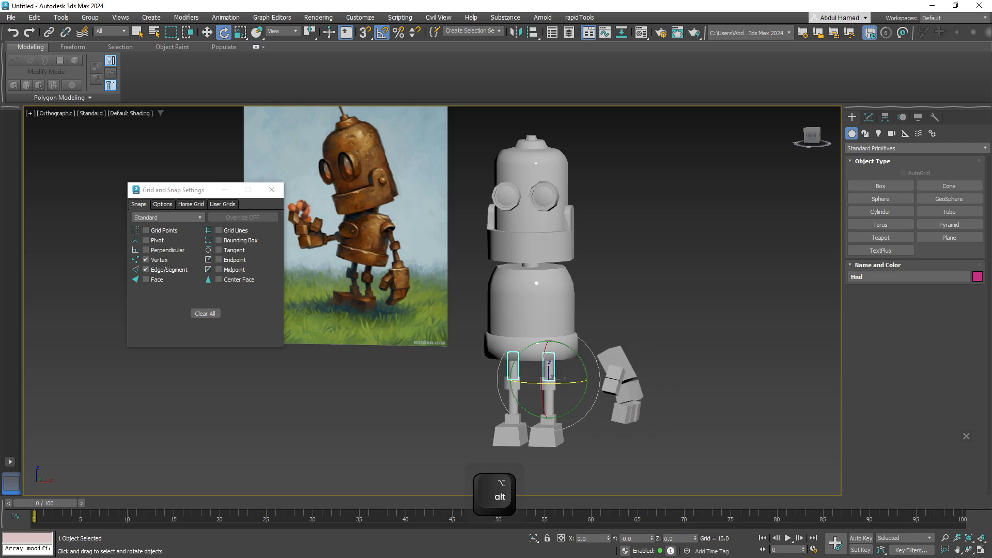
ctrl+click(513, 371)
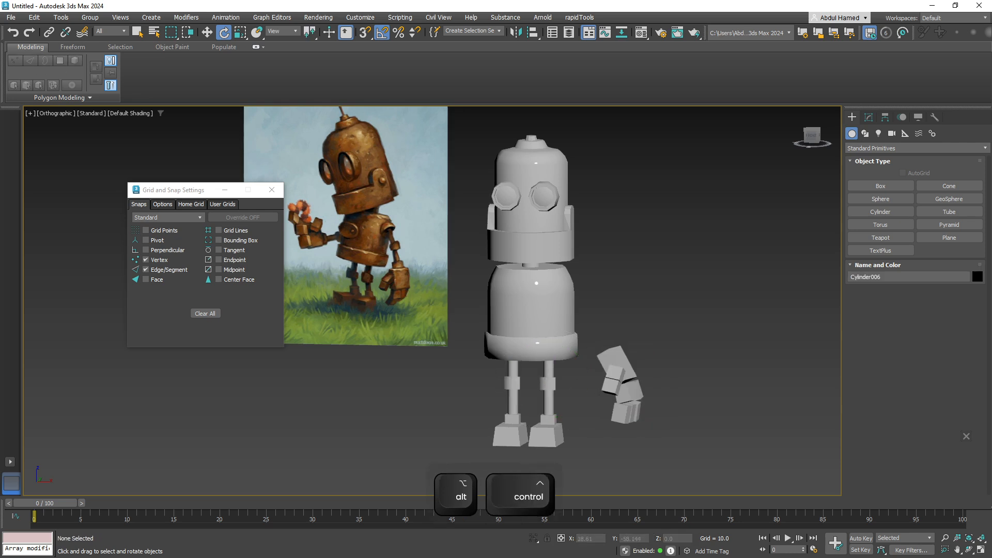
ctrl+click(514, 370)
scroll(553, 402, up, 4)
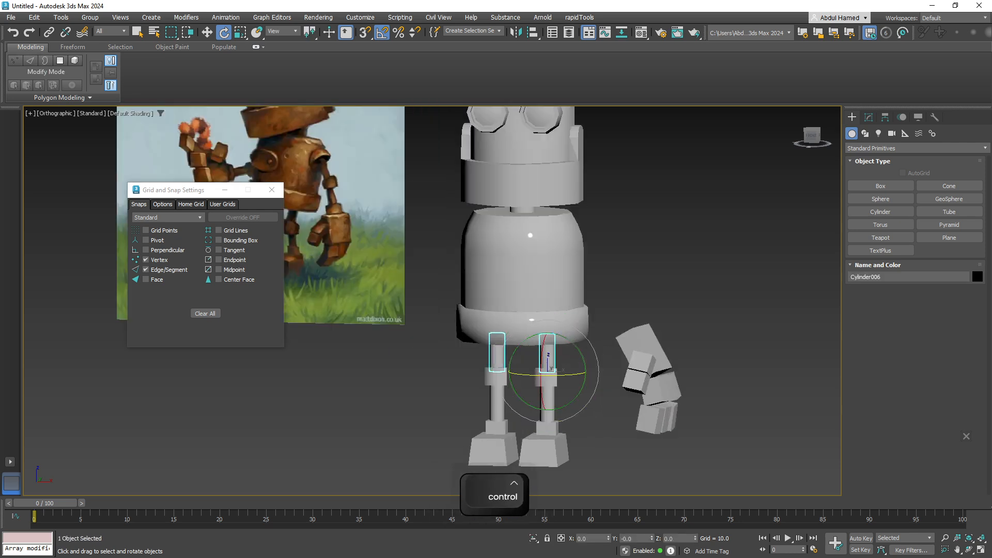
ctrl+click(546, 338)
ctrl+click(546, 407)
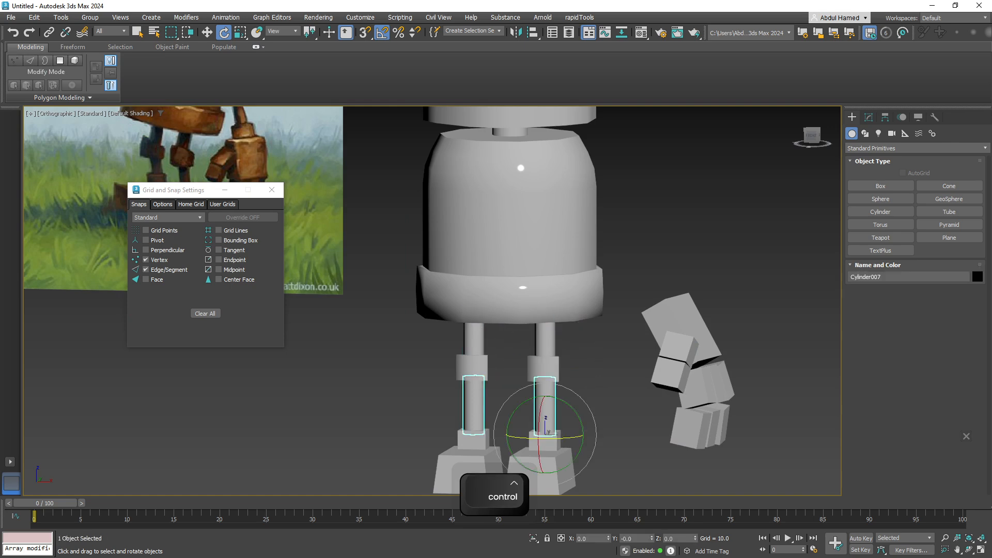
ctrl+click(545, 369)
ctrl+click(545, 333)
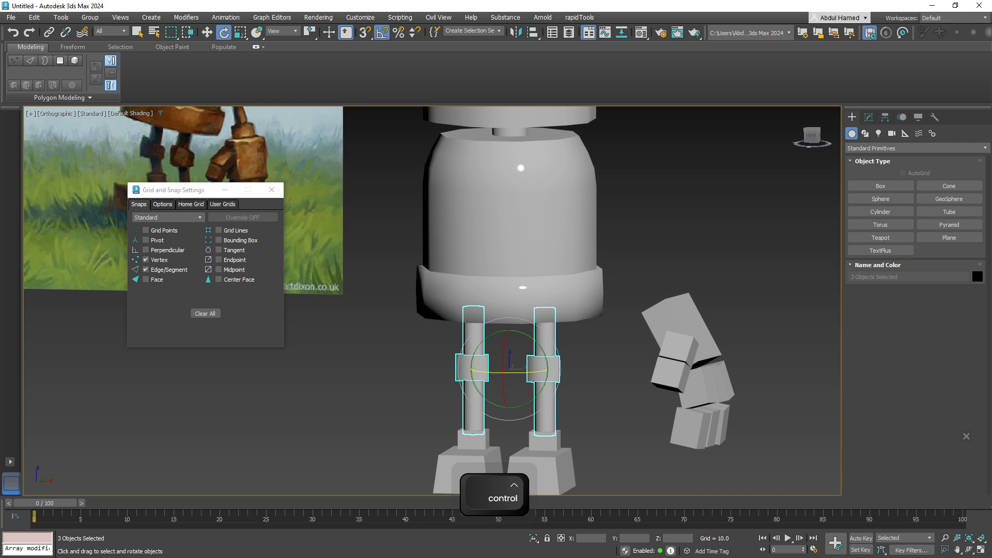
middle_drag(545, 334, 457, 301)
scroll(449, 288, down, 3)
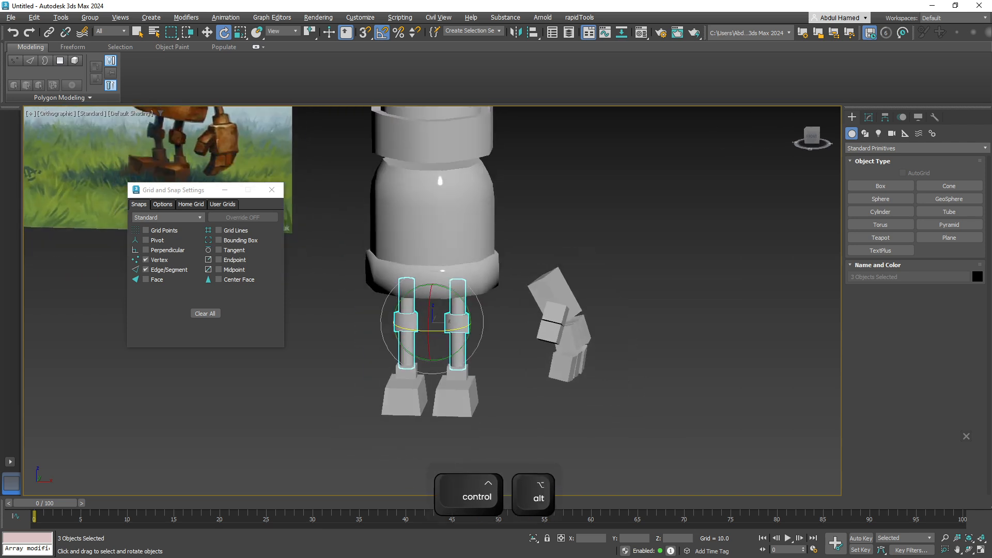
key(w)
shift+drag(462, 313, 686, 314)
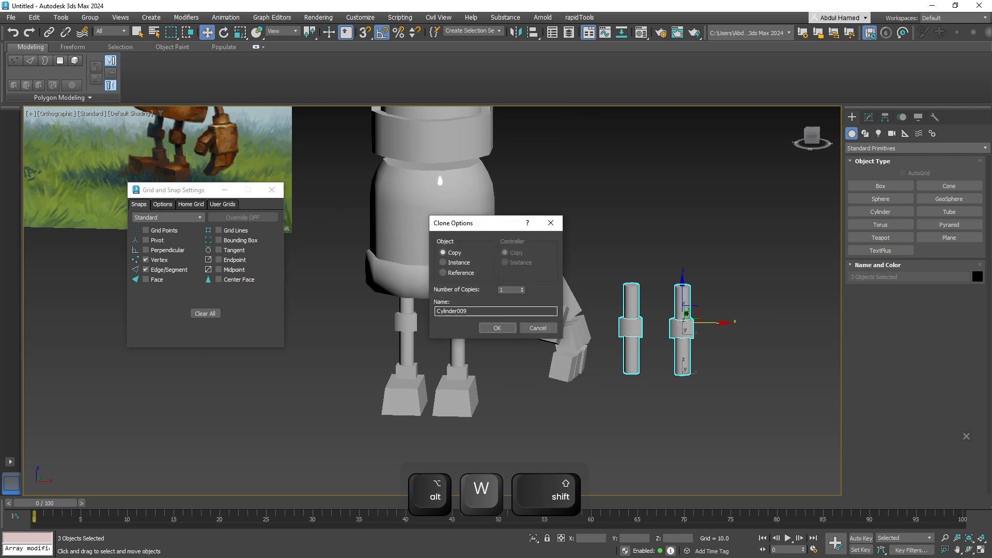
click(497, 329)
Remove the Symmetry modifier from the copied cylinders and move them beside the torso, above the hand.
click(869, 117)
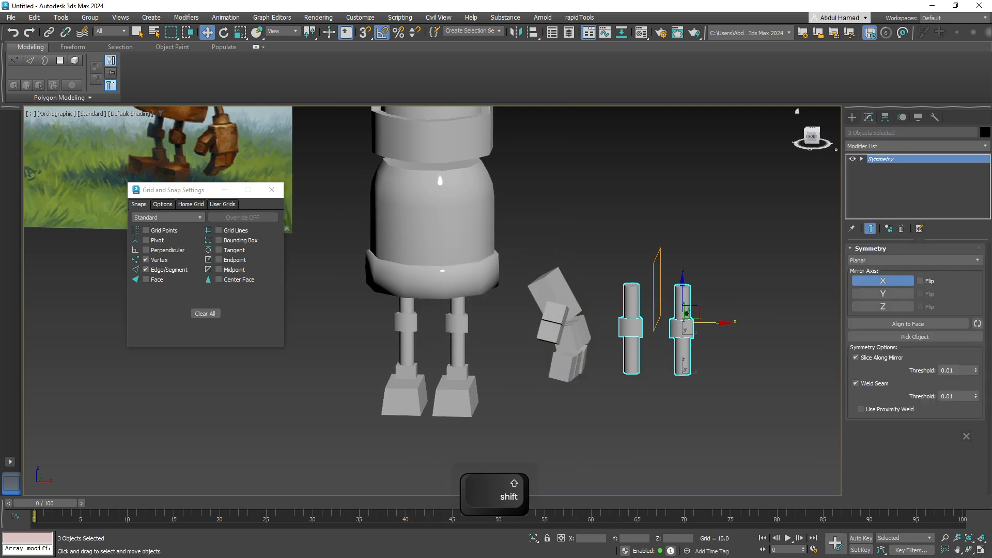
click(901, 228)
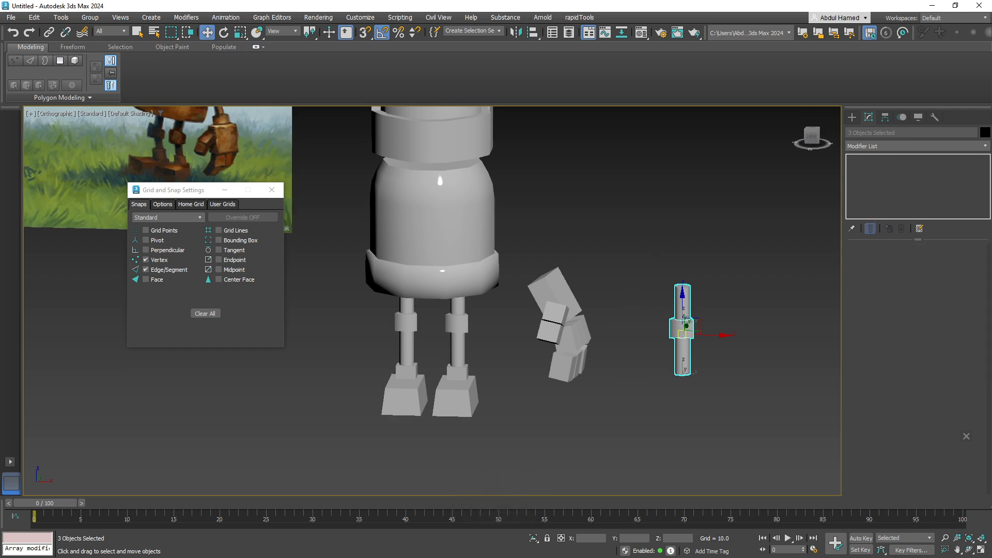
drag(687, 326, 528, 219)
Close the Grid and Snap Settings window and rotate the three arm cylinders -30 degrees about Y.
middle_drag(529, 219, 563, 297)
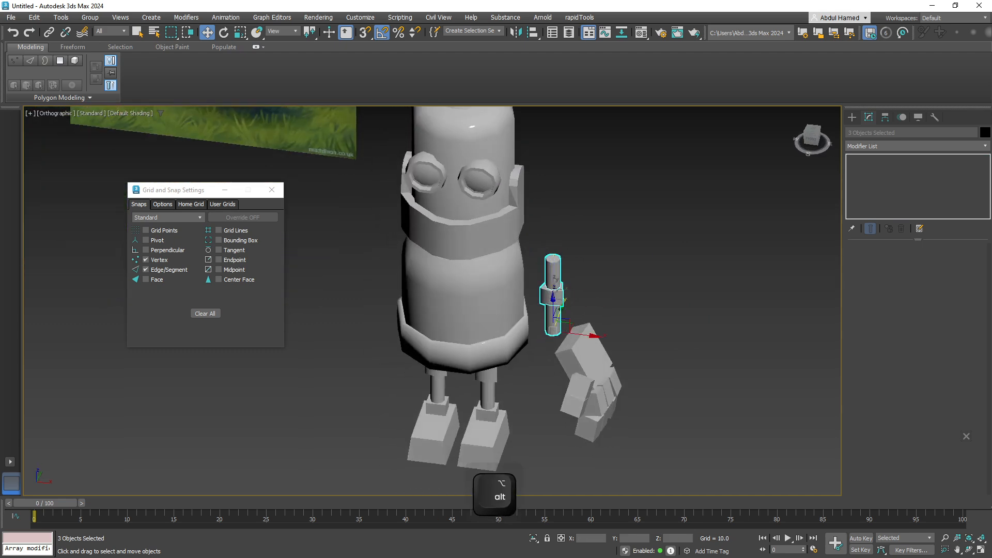
key(e)
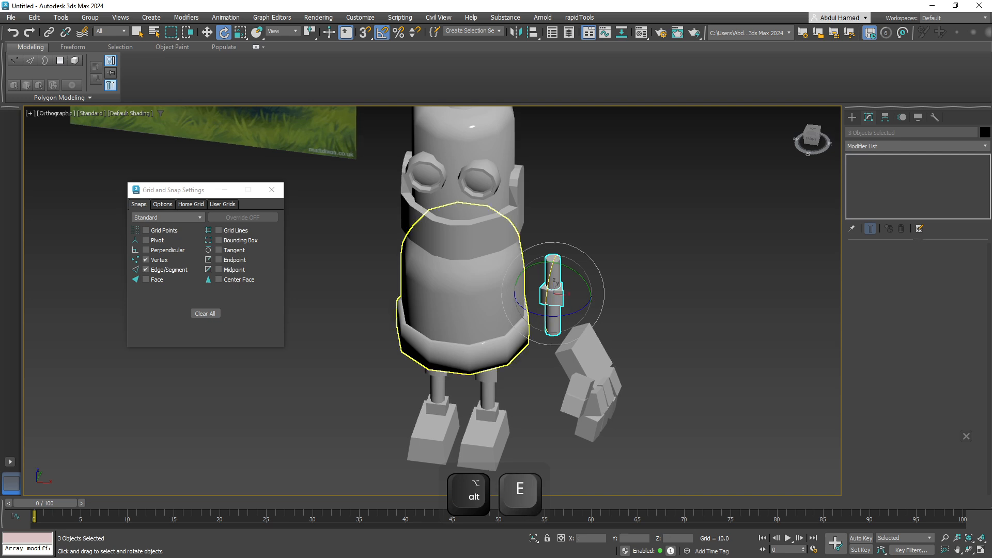
middle_drag(538, 289, 573, 384)
alt+middle_drag(573, 384, 582, 368)
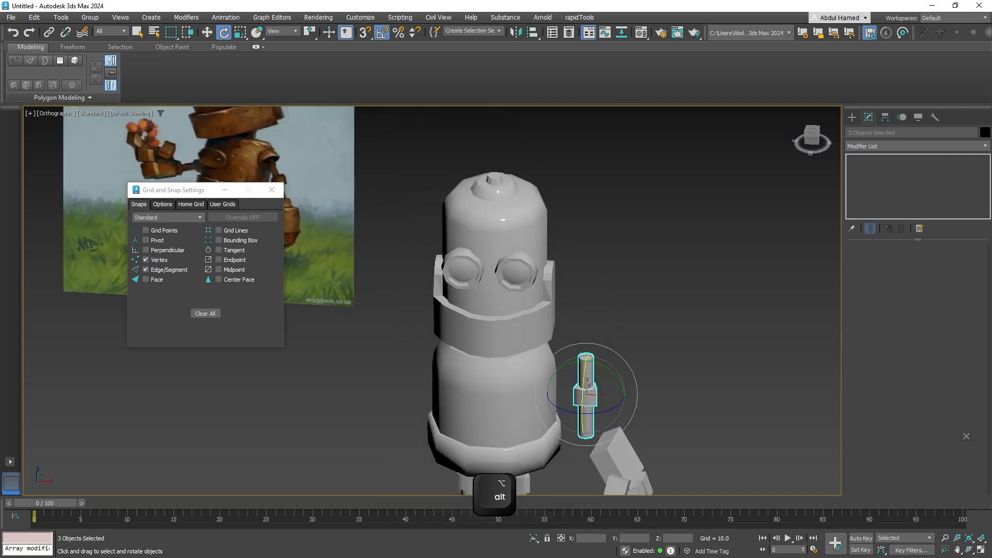
click(272, 190)
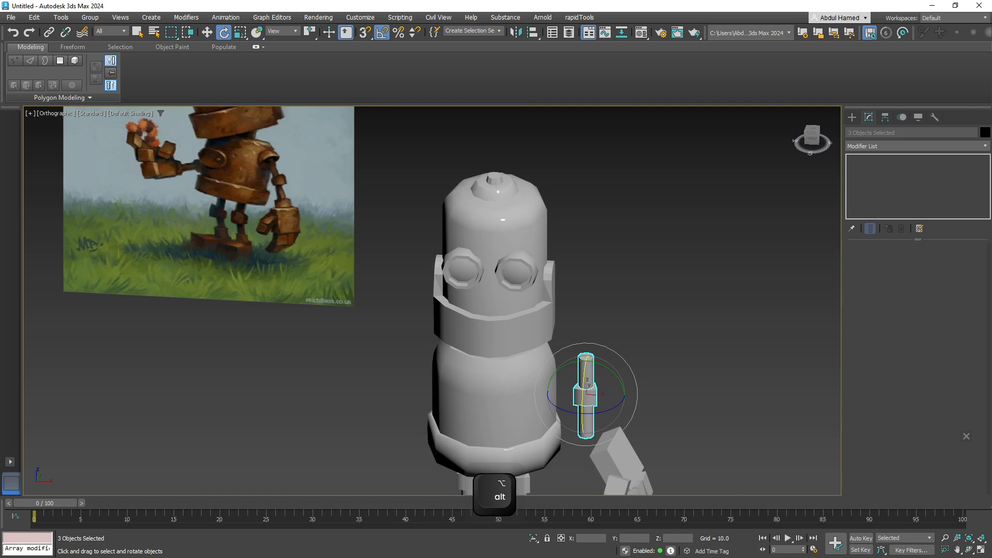
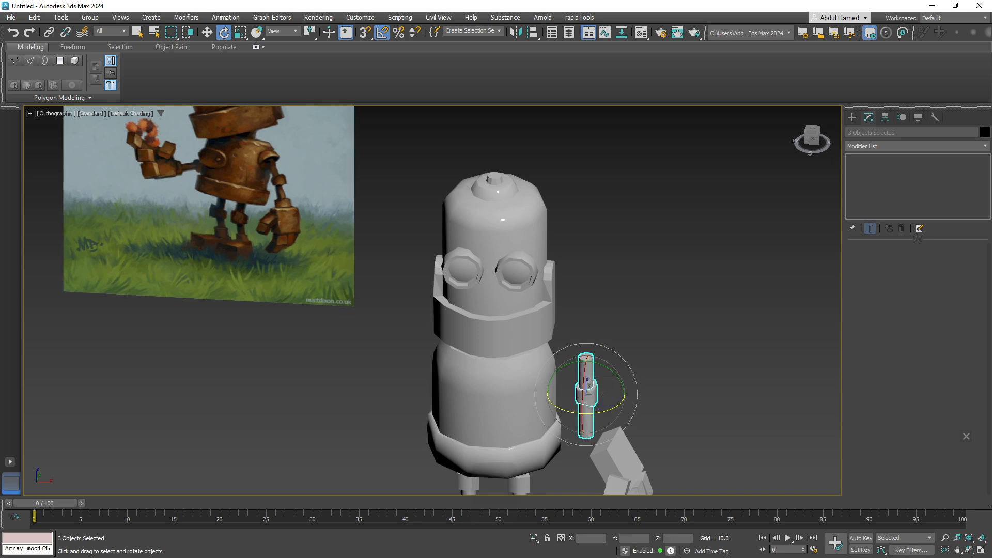
drag(617, 376, 606, 361)
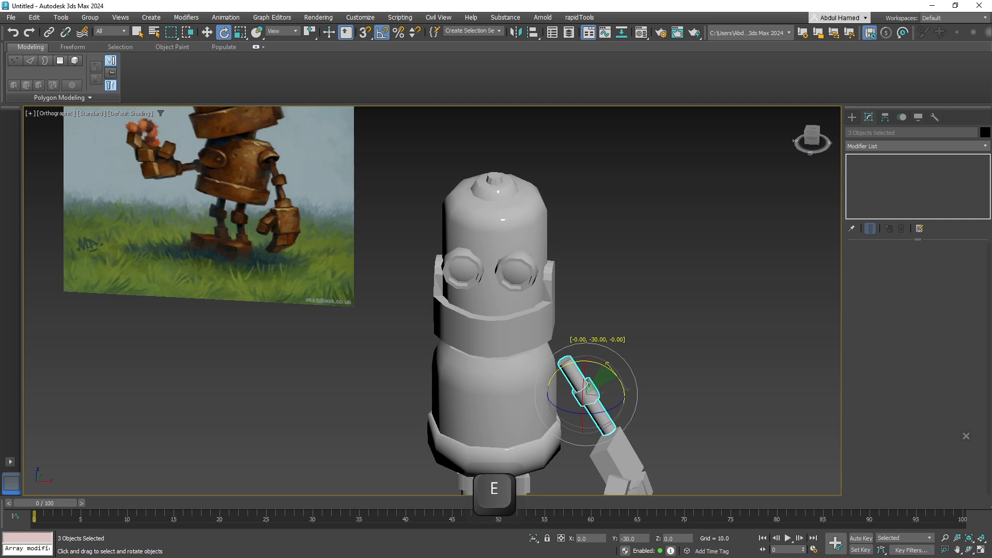
Nudge the angled arm cylinders slightly toward the torso to line them up between the shoulder and the hand.
alt+middle_drag(606, 361, 602, 336)
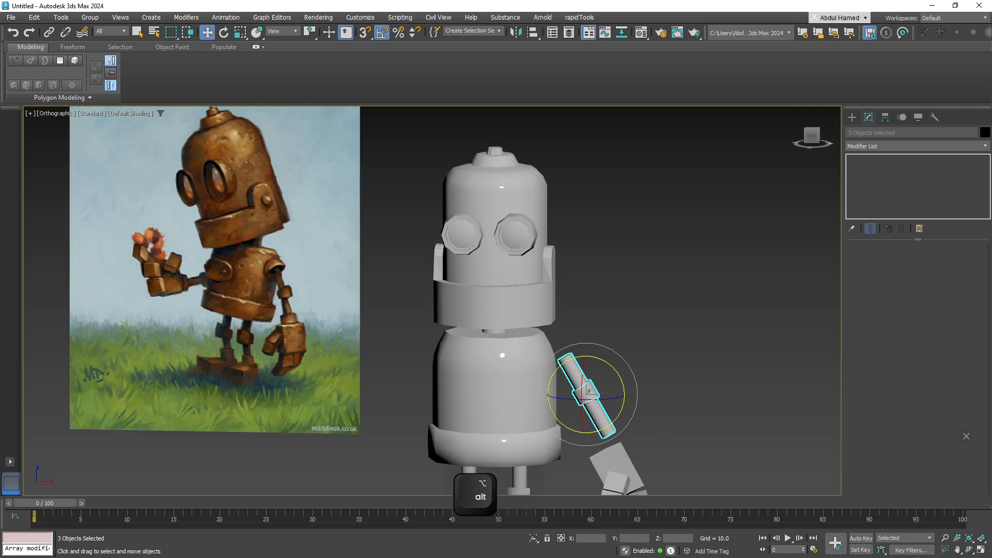
key(w)
drag(618, 426, 611, 430)
alt+middle_drag(611, 431, 609, 357)
alt+middle_drag(598, 292, 597, 295)
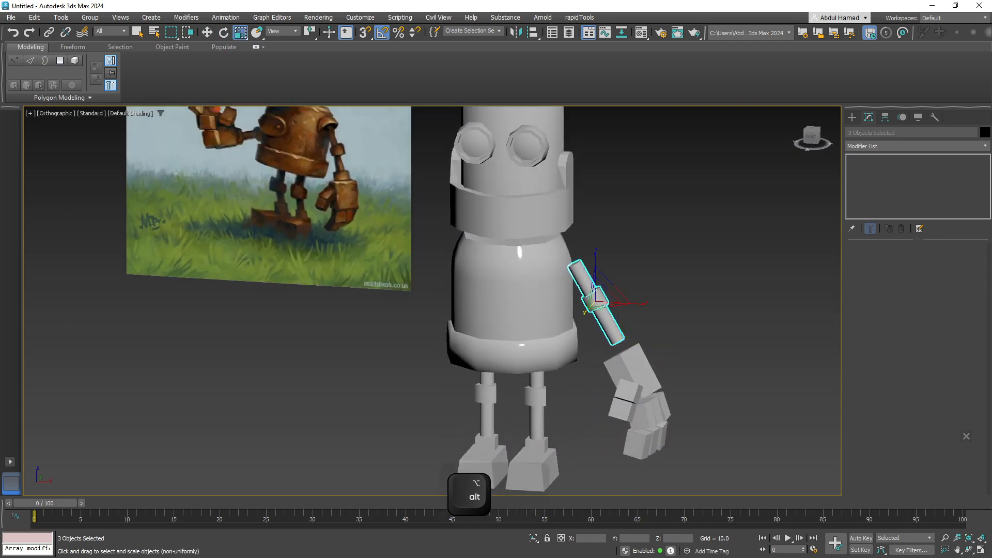
Stretch the three selected arm pieces along their local length to 136% and move them down to meet the hand.
key(r)
click(281, 31)
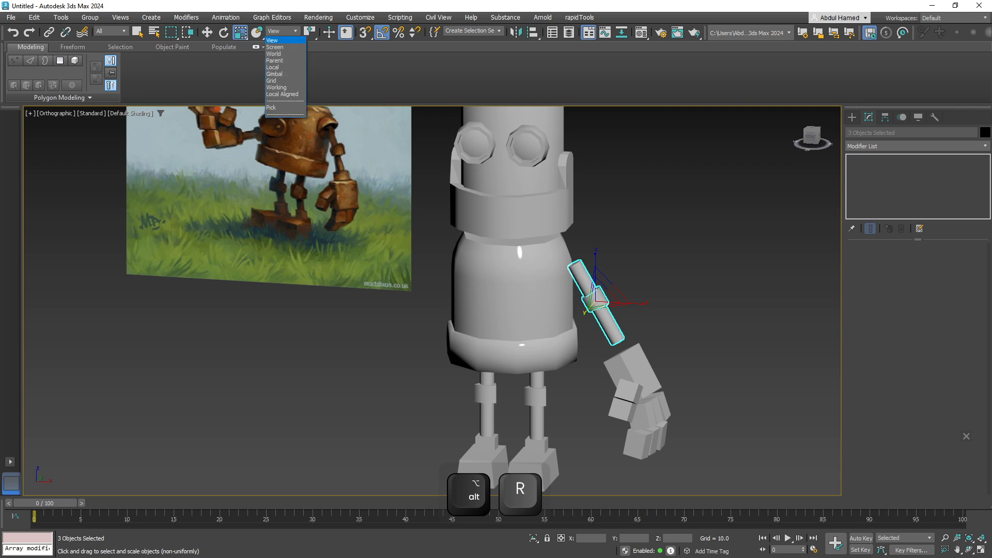
click(273, 67)
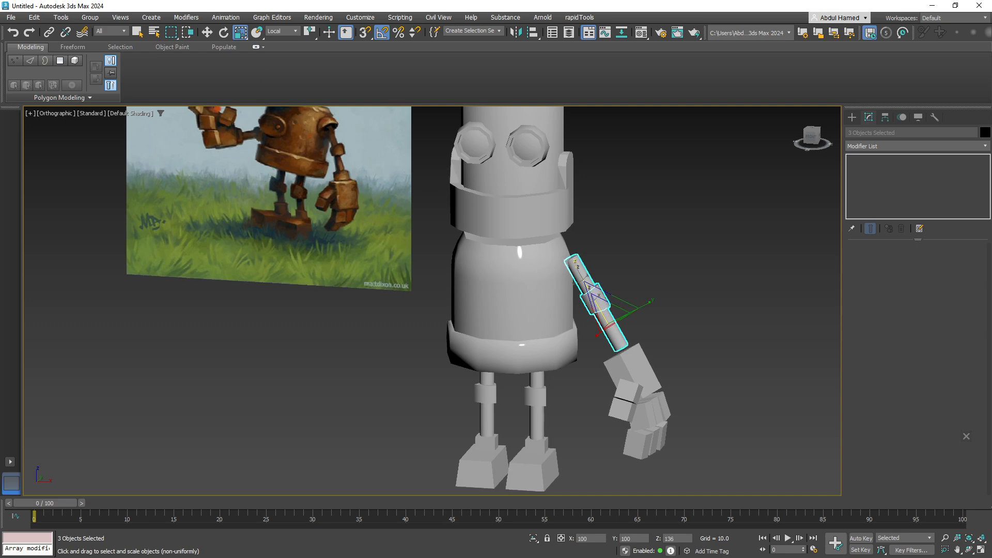
key(w)
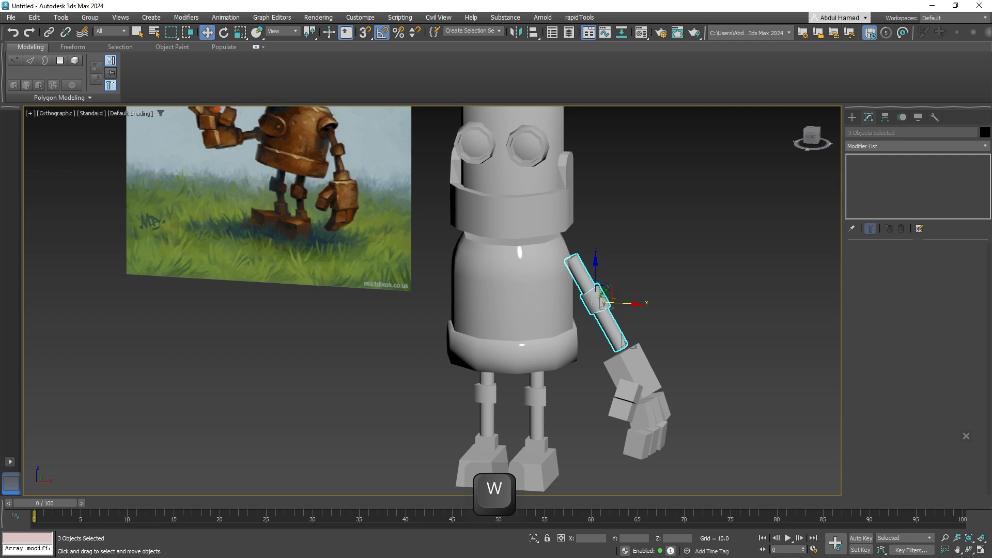
drag(603, 304, 606, 313)
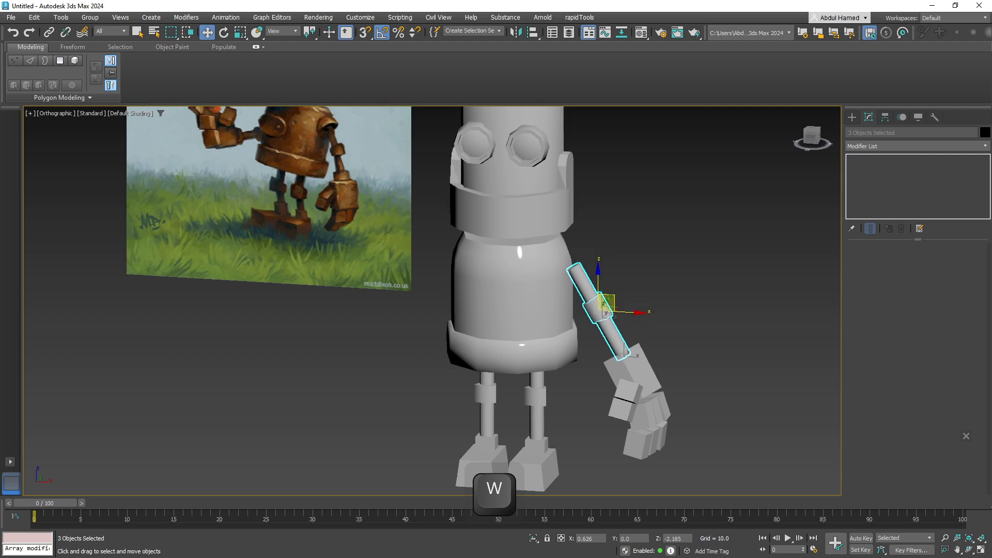
Try rotating the base foot object under its Symmetry modifier by 10 degrees about Z.
alt+middle_drag(626, 357, 646, 396)
scroll(646, 334, down, 3)
click(584, 439)
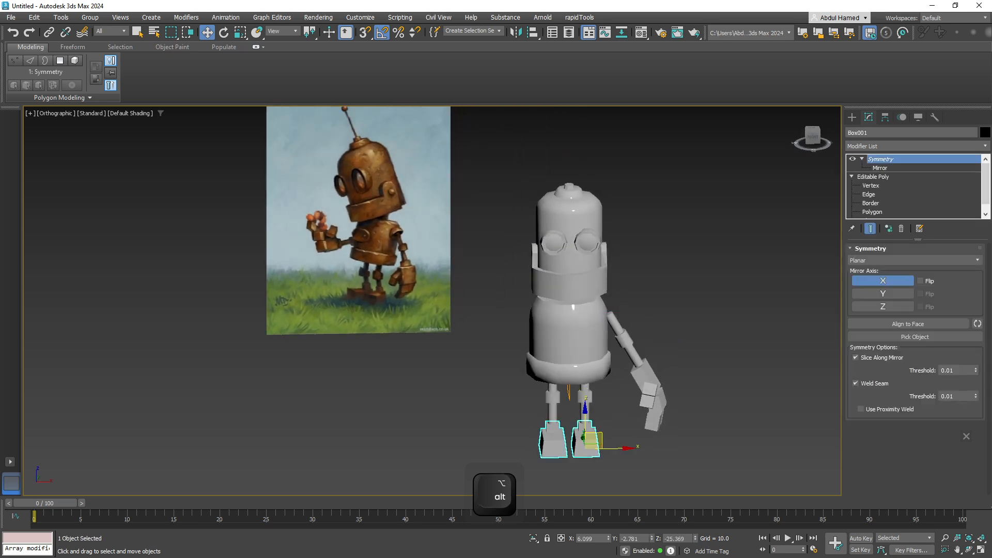
click(873, 212)
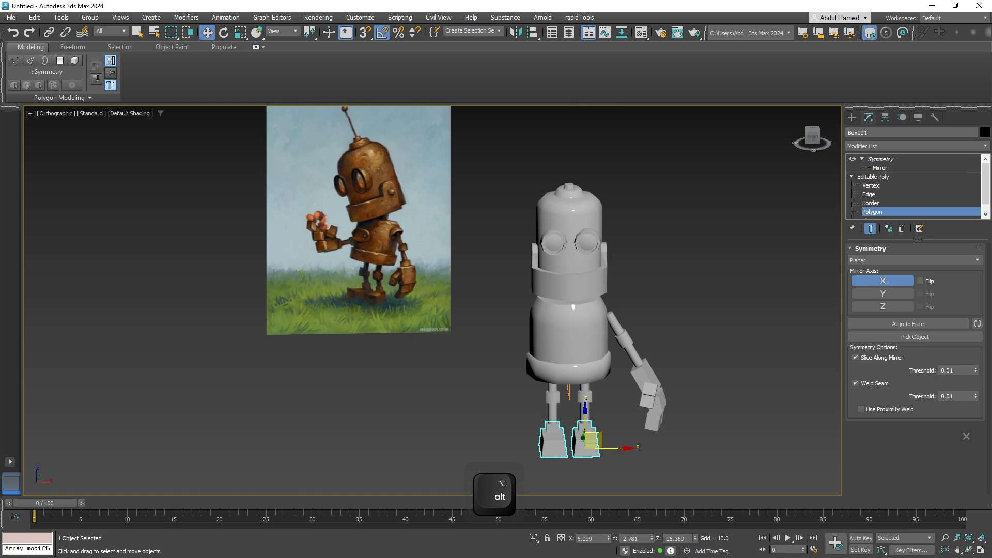
click(872, 212)
key(e)
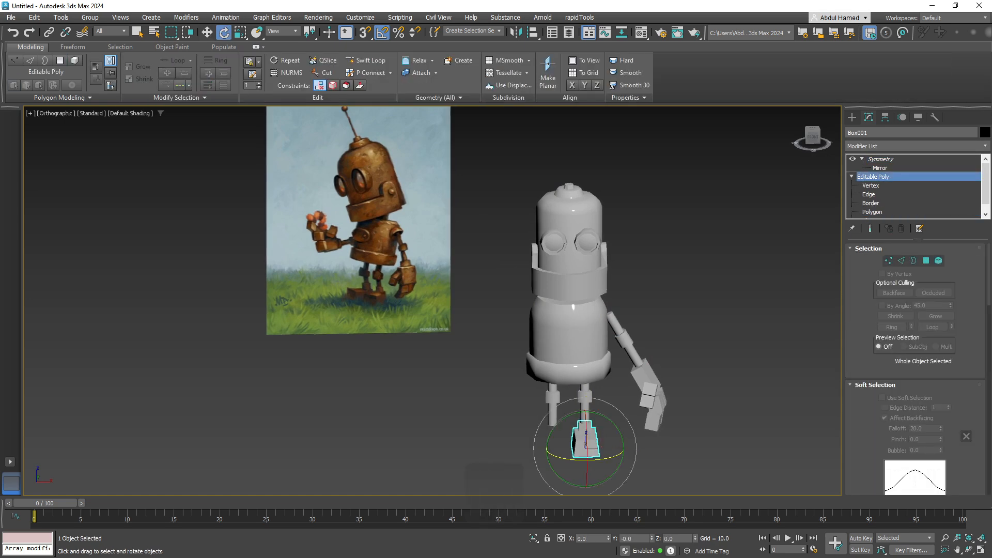
drag(601, 458, 613, 457)
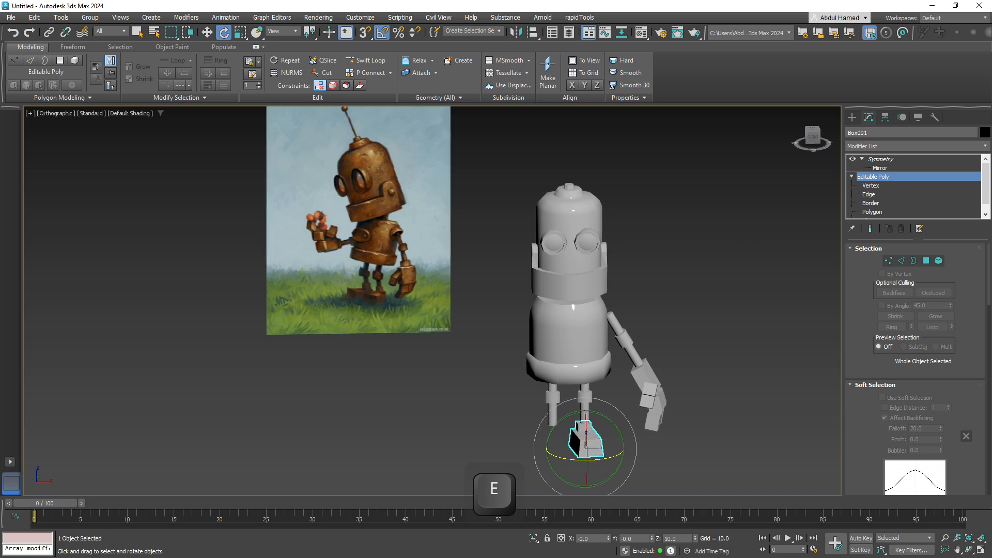
click(881, 160)
click(708, 414)
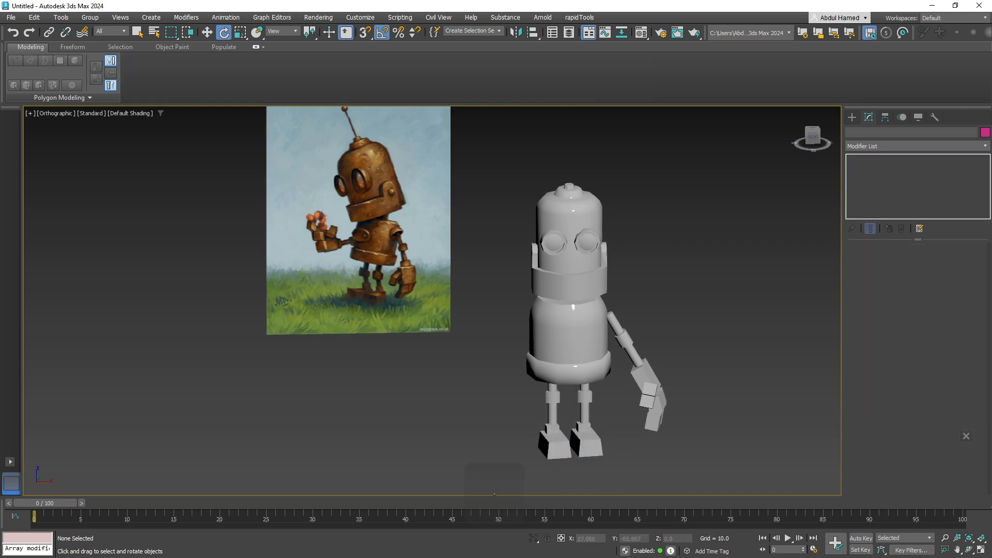
Try turning the base foot object further, to 25 degrees about Z.
click(590, 442)
alt+middle_drag(589, 442, 528, 436)
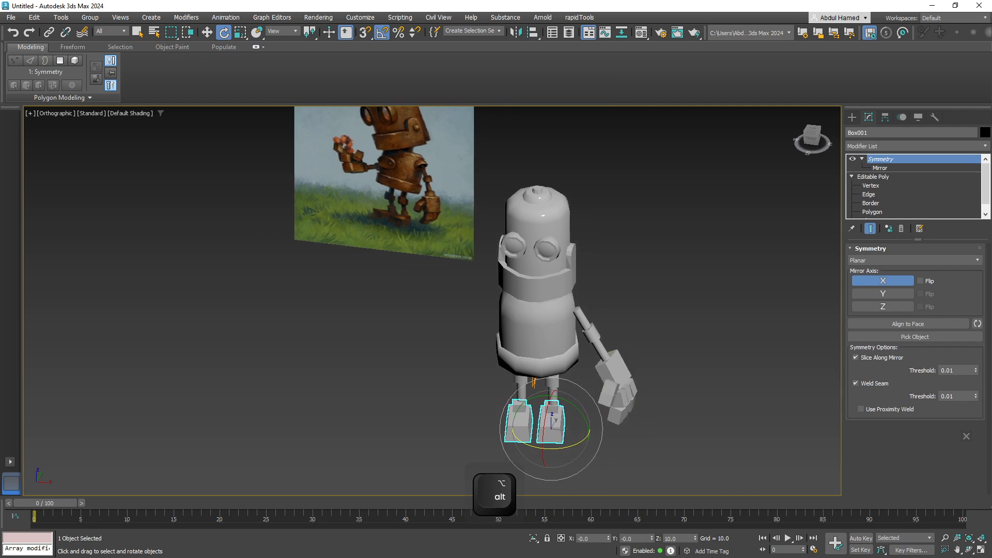
click(874, 177)
alt+middle_drag(609, 429, 613, 442)
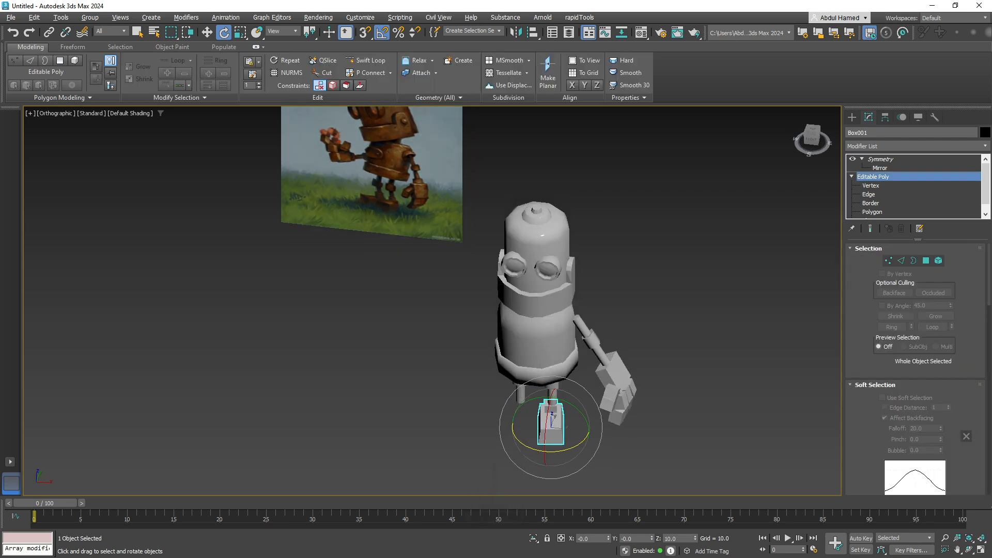
drag(563, 451, 578, 448)
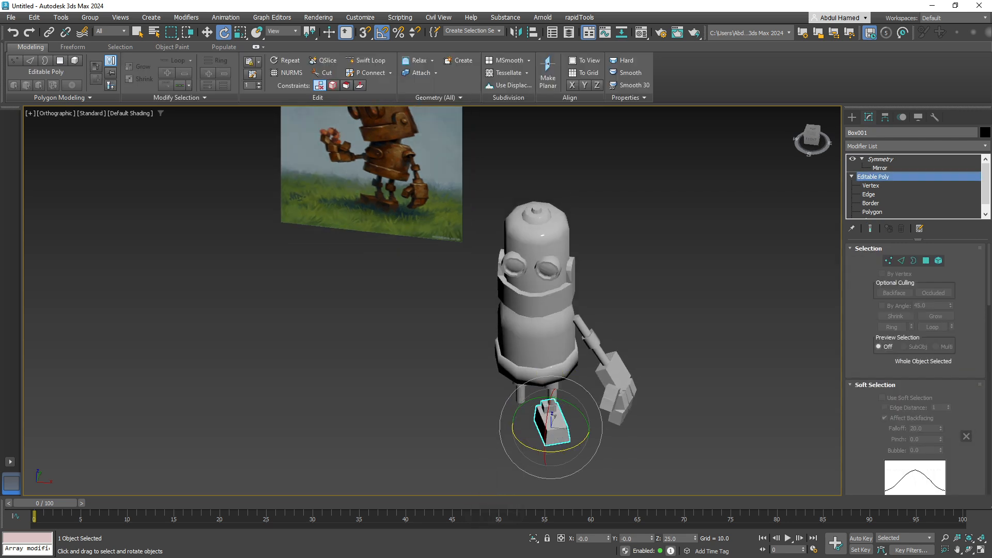
Deselect the feet, then undo the object-level foot rotations.
key(ctrl+d)
alt+middle_drag(584, 331, 589, 323)
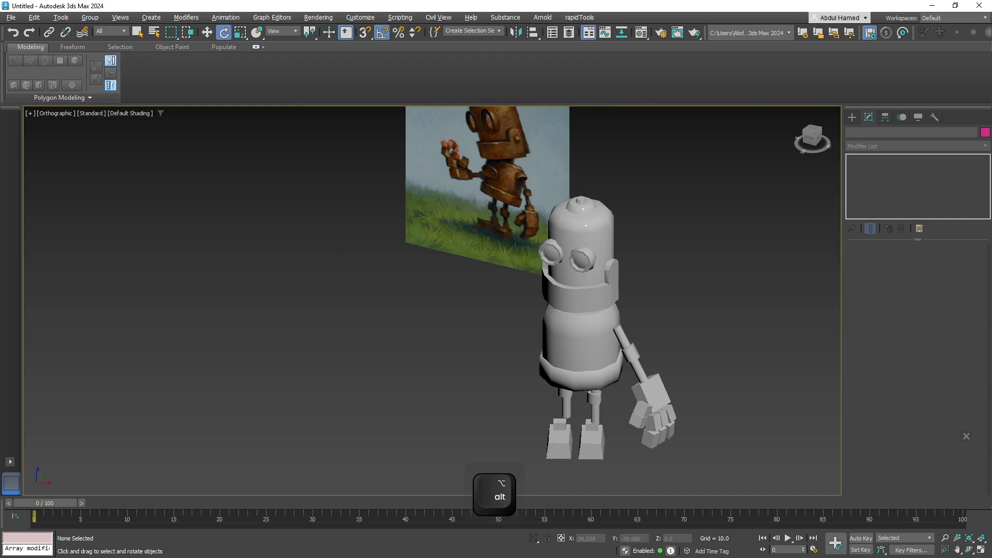
key(ctrl+z)
key(ctrl+z)
key(ctrl+z)
key(ctrl+z)
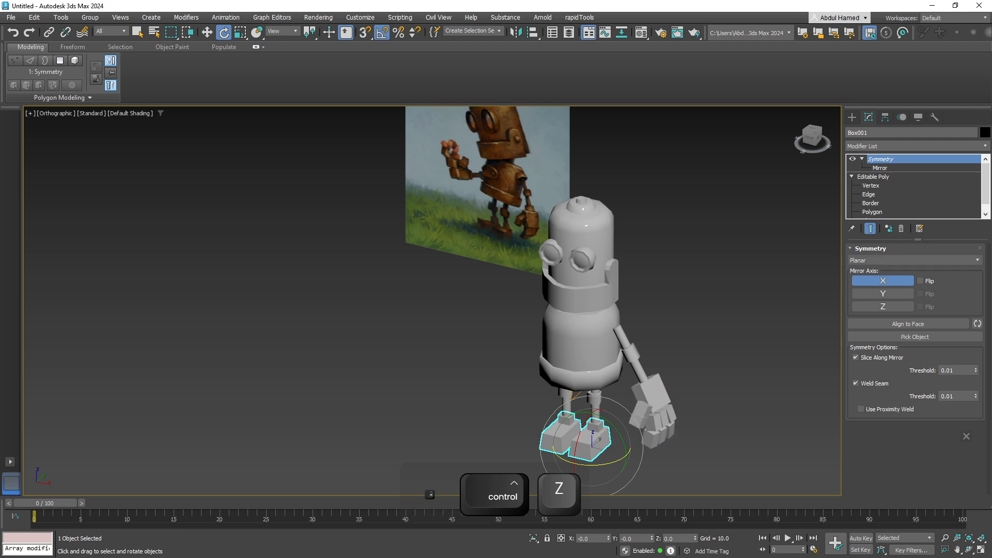
key(ctrl+z)
key(ctrl+z)
key(ctrl+z)
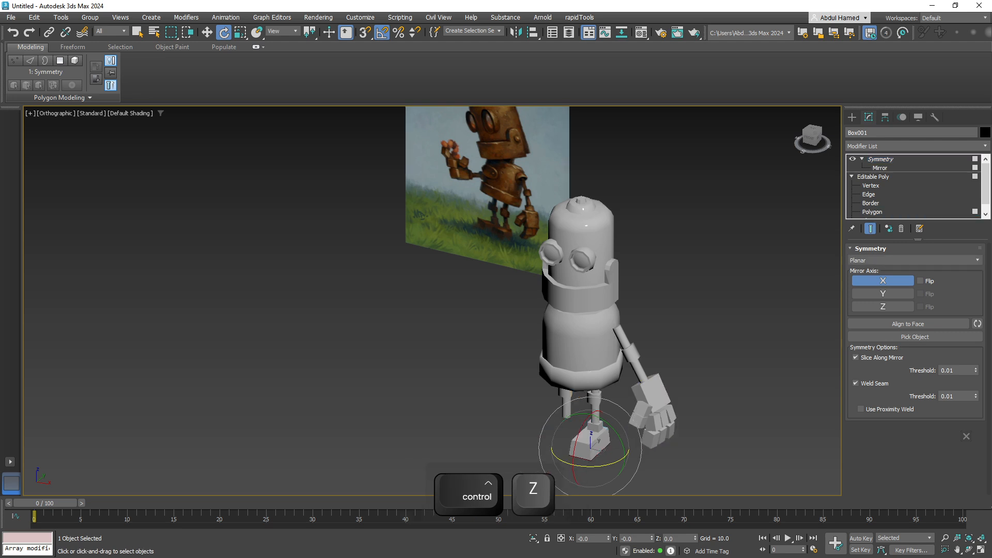
Turn all polygons of the foot outward, shift them to about X 6.96, and return to the Symmetry level.
key(ctrl+a)
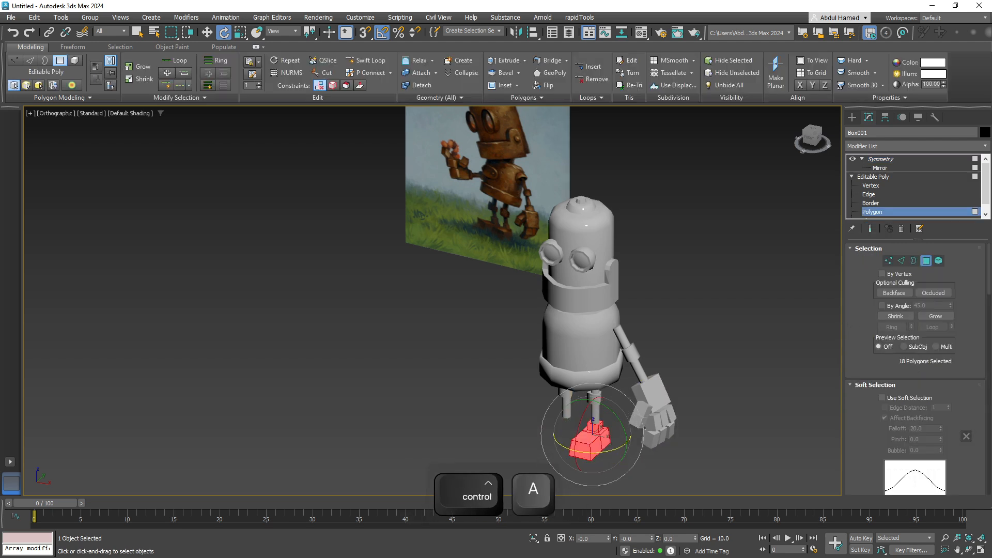
key(ctrl+a)
key(w)
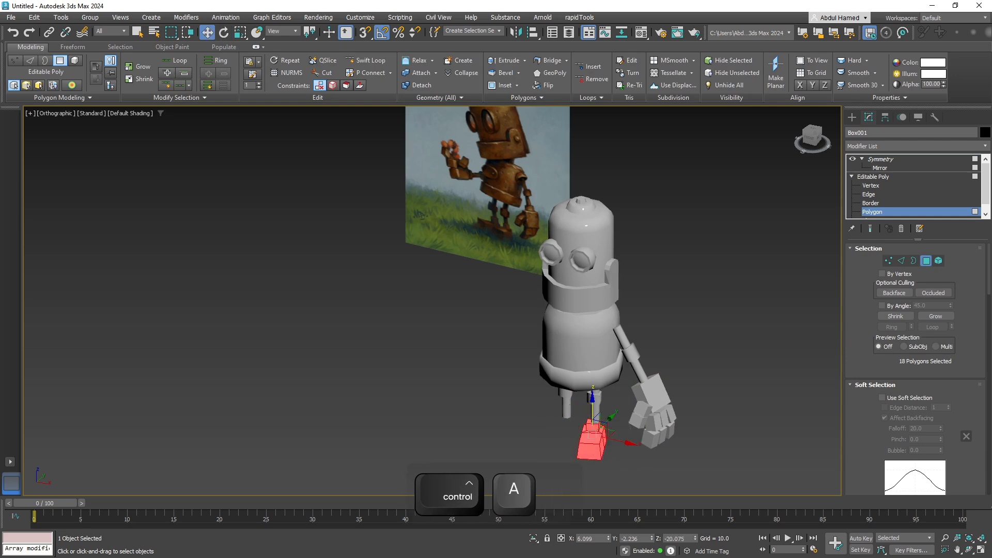
drag(620, 441, 617, 441)
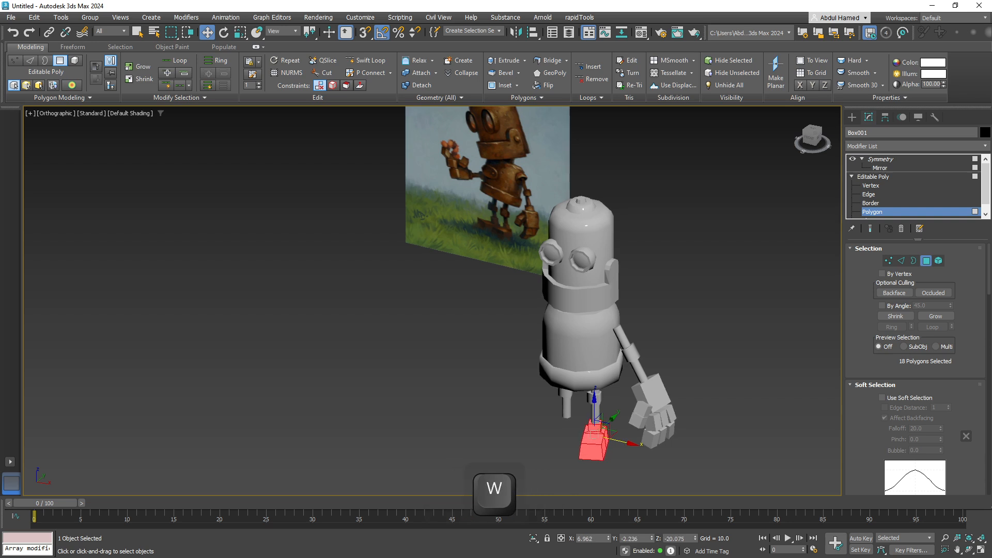
click(874, 177)
click(881, 159)
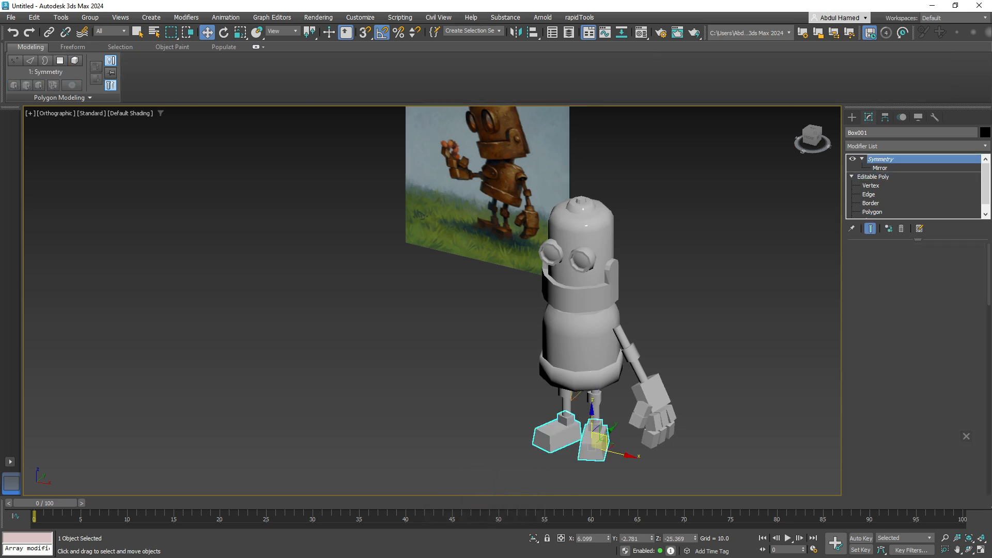
Show the grid and create a standard sphere with a radius of about 15.6 in front of the robot's legs.
alt+middle_drag(434, 310, 489, 274)
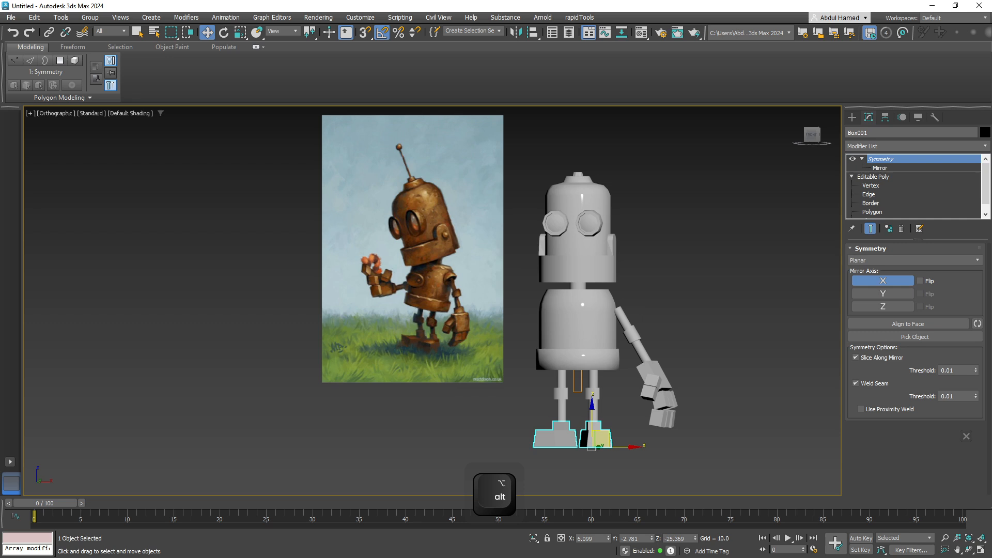
click(852, 117)
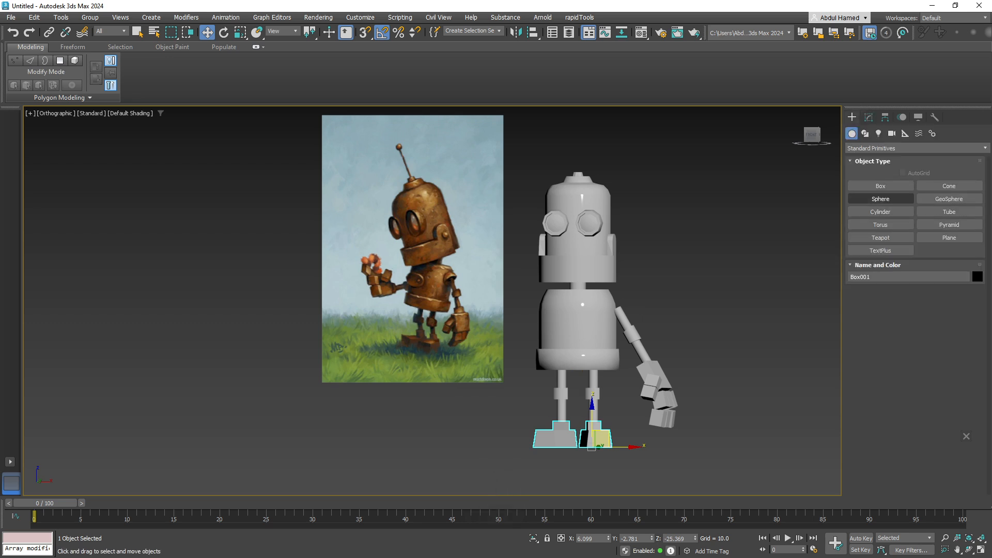
click(881, 199)
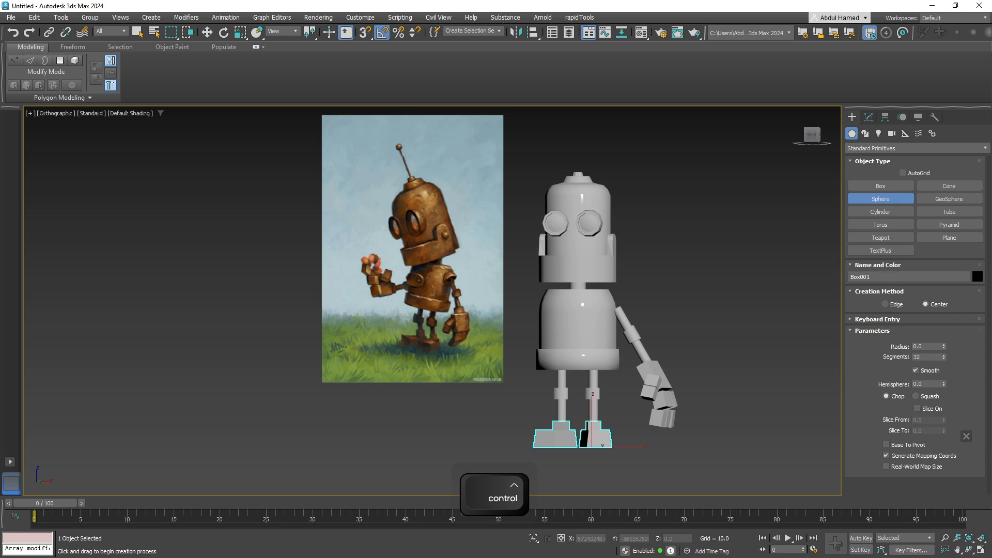
click(456, 418)
alt+middle_drag(456, 419, 418, 387)
key(g)
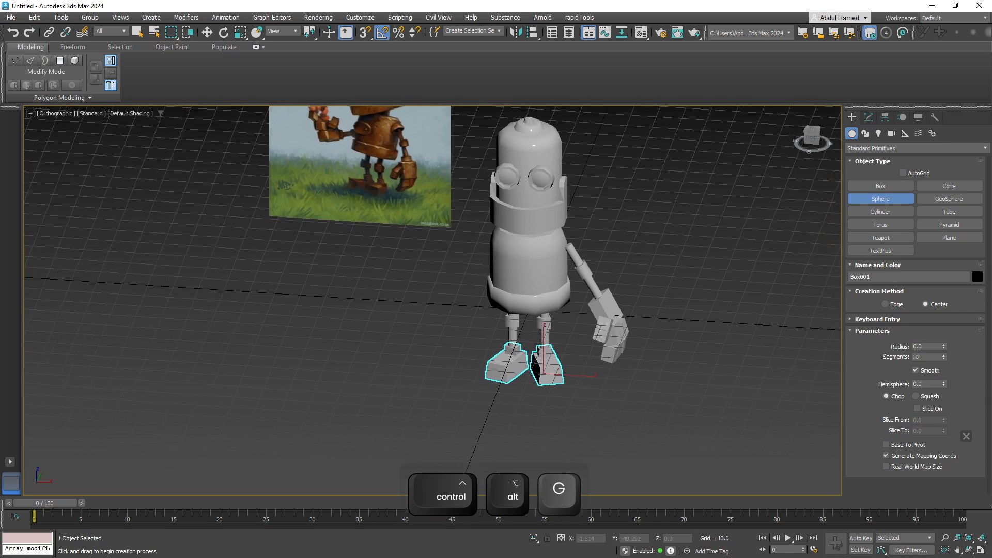
drag(525, 334, 532, 354)
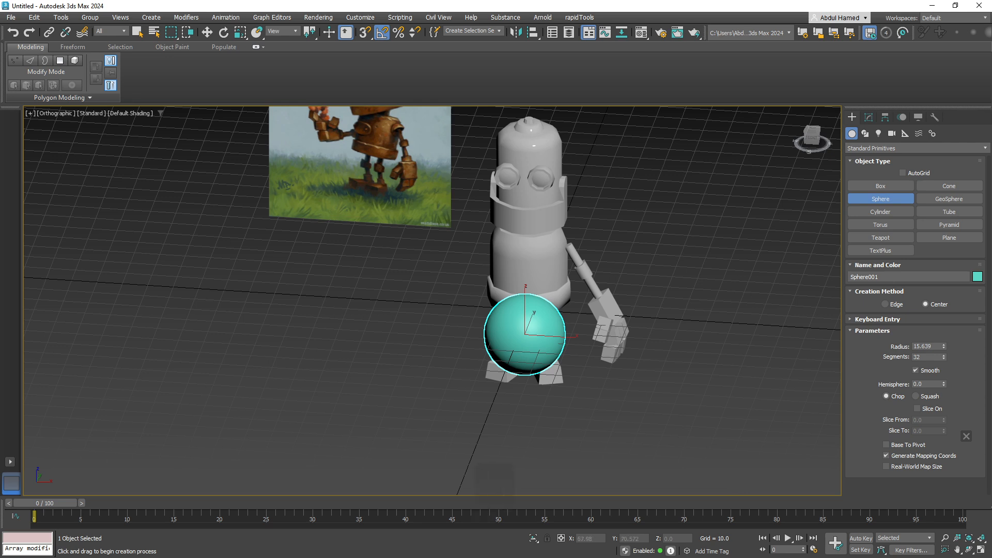
Turn on edged faces and set the sphere's segments to 12.
key(F4)
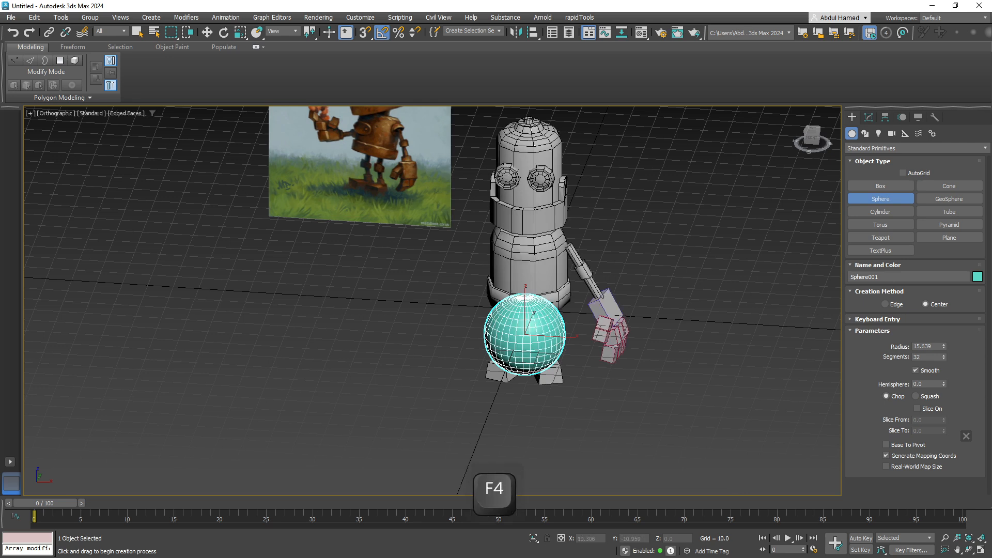
key(w)
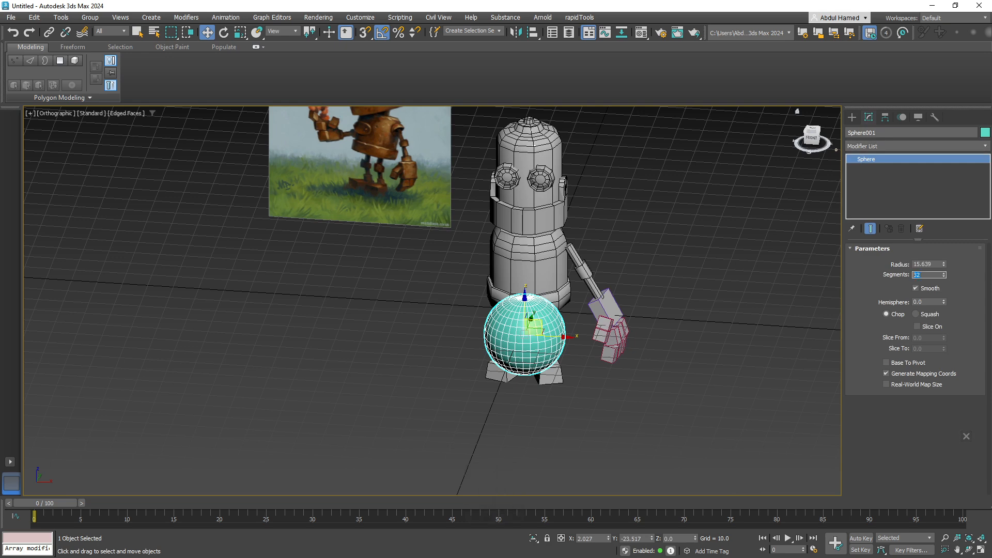
key(Tab)
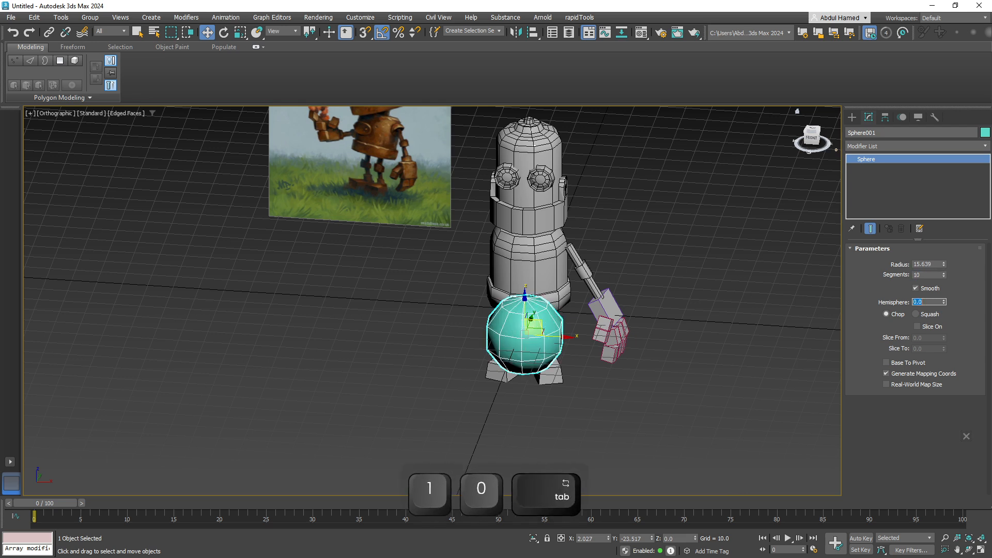
click(944, 273)
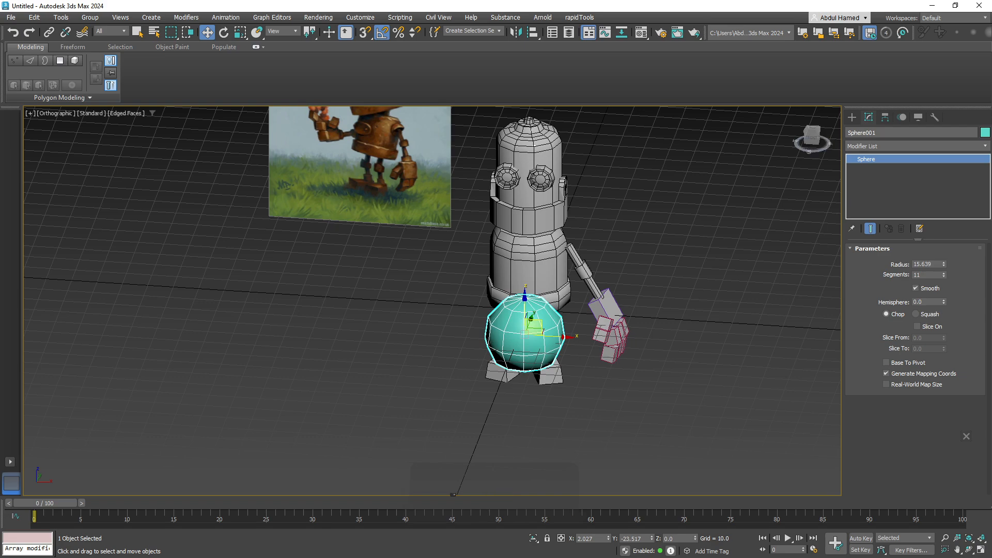
alt+middle_drag(569, 331, 569, 282)
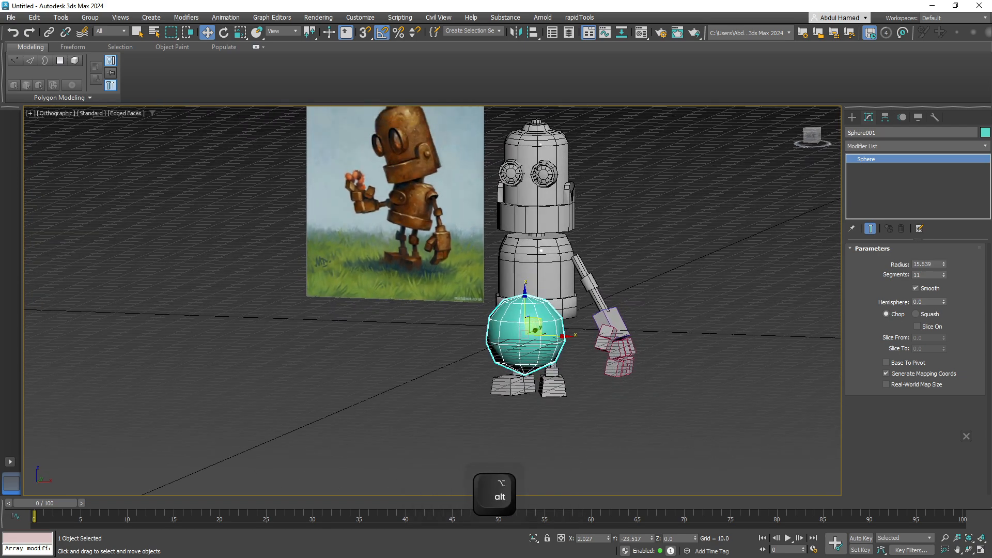
click(944, 273)
Hide the grid and convert the sphere to an Editable Poly.
alt+middle_drag(579, 321, 600, 298)
key(g)
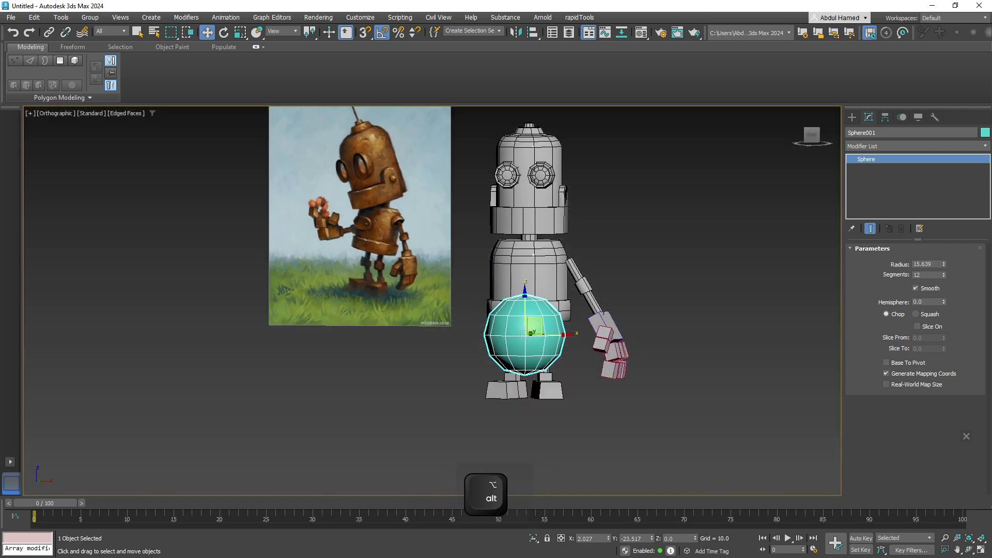
alt+middle_drag(609, 339, 622, 342)
right_click(873, 159)
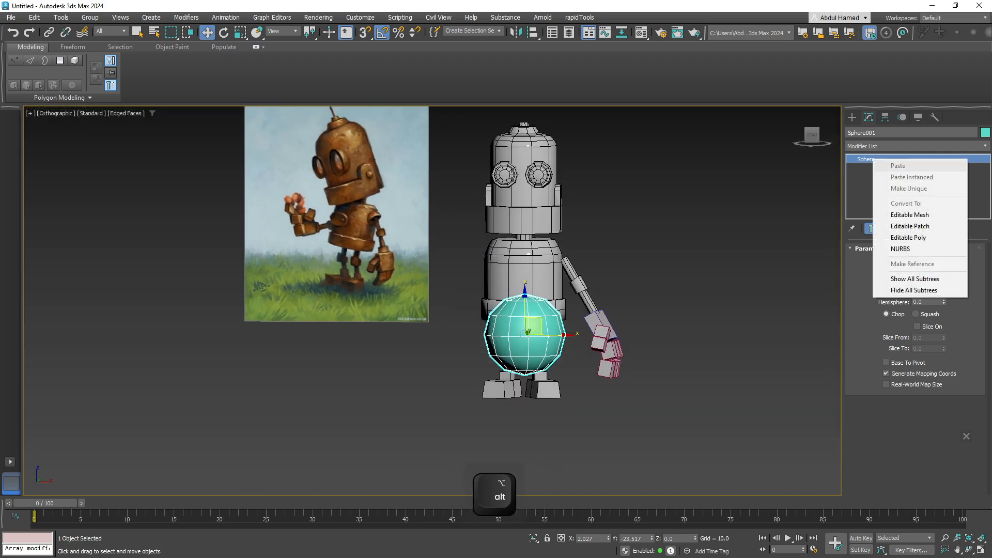
click(909, 237)
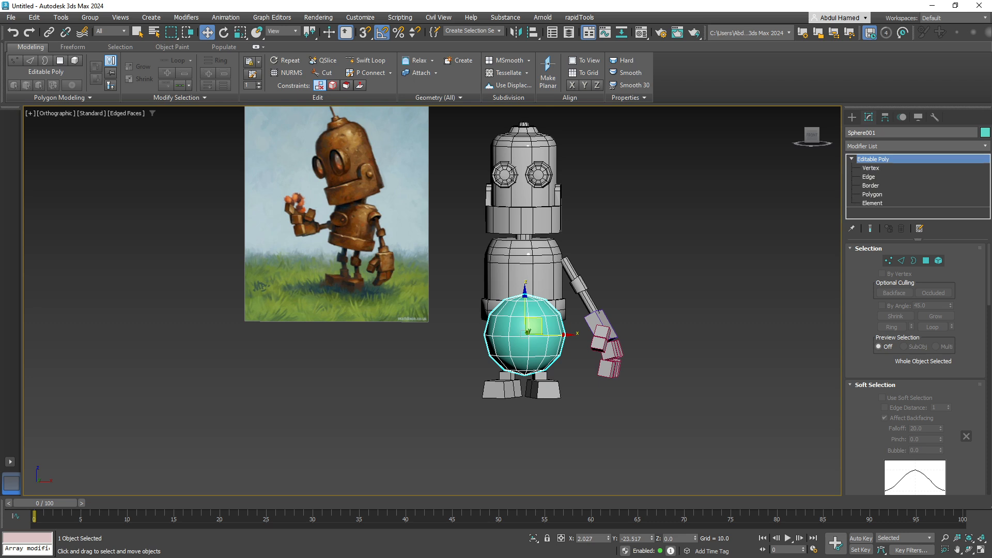
Delete the polygons of the sphere's lower half to leave a dome.
click(873, 194)
alt+middle_drag(602, 336, 618, 322)
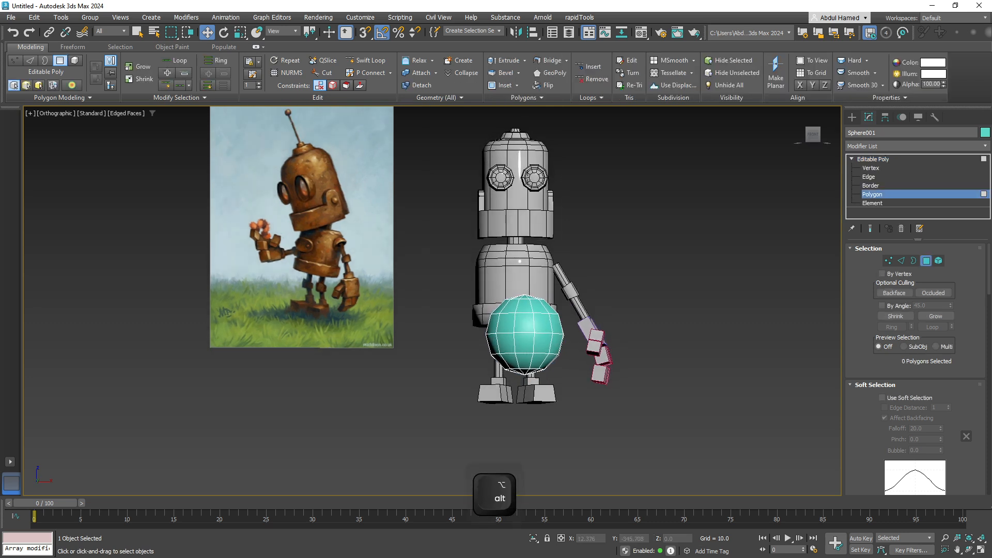
drag(572, 349, 472, 420)
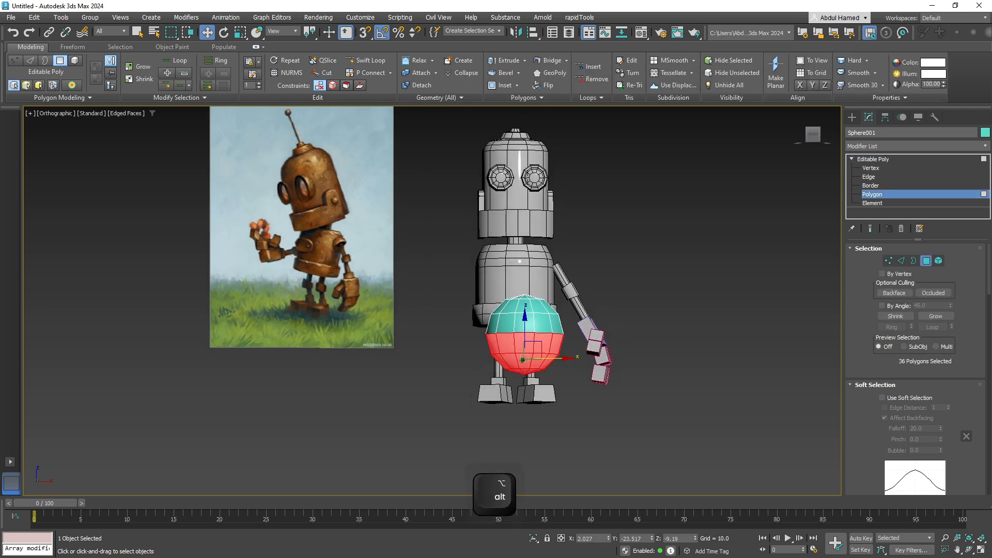
key(Delete)
alt+middle_drag(524, 336, 548, 325)
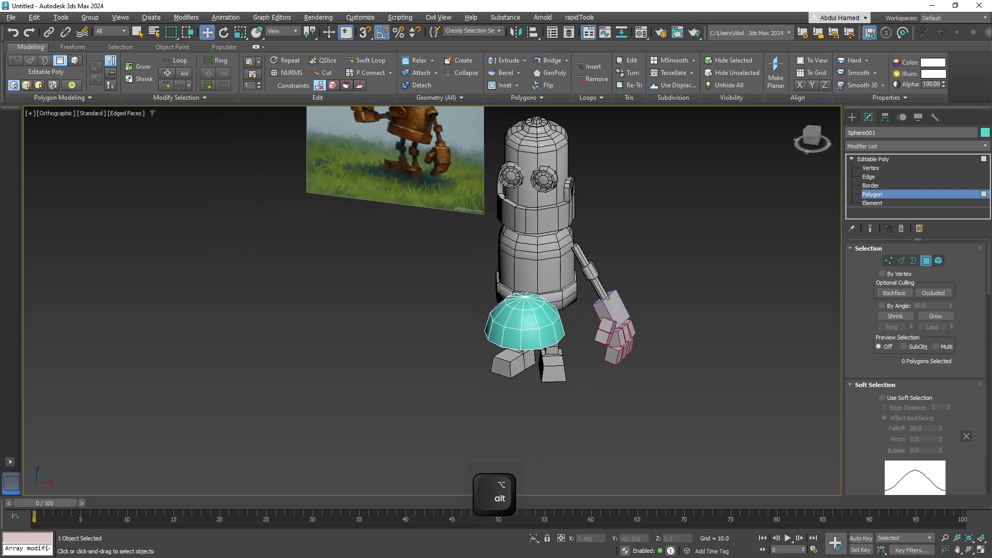
Remove every other edge radiating from the apex of the dome.
click(873, 159)
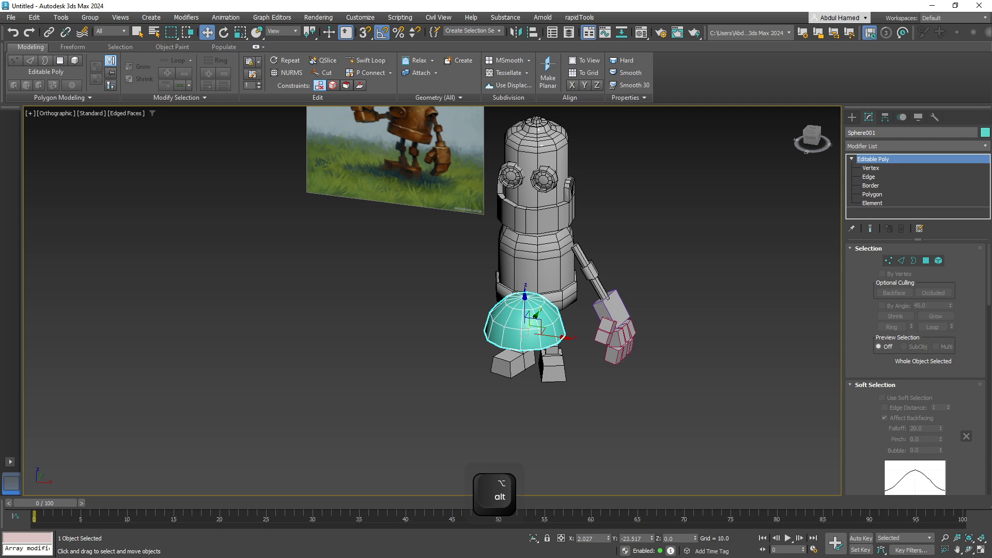
alt+middle_drag(538, 287, 541, 305)
scroll(541, 305, up, 5)
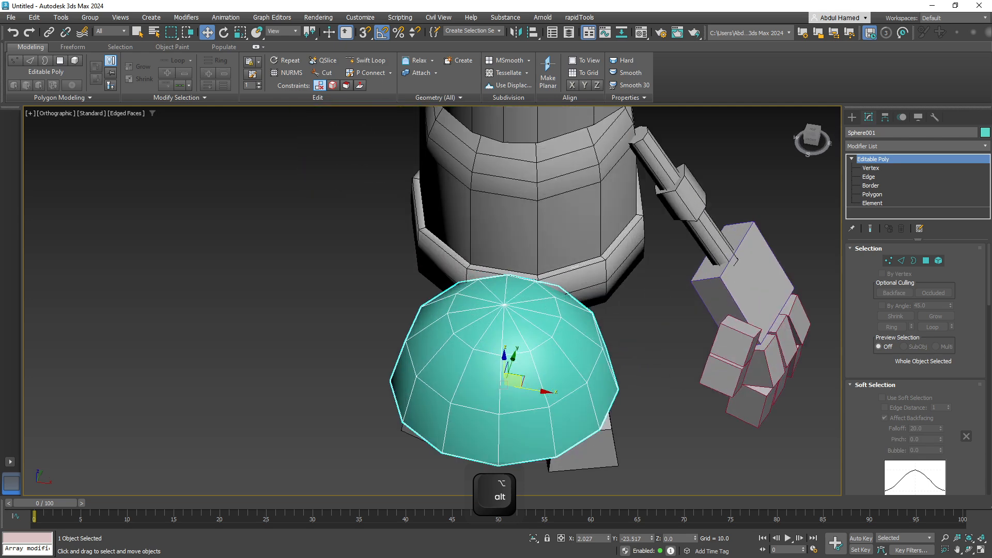
click(869, 177)
click(523, 331)
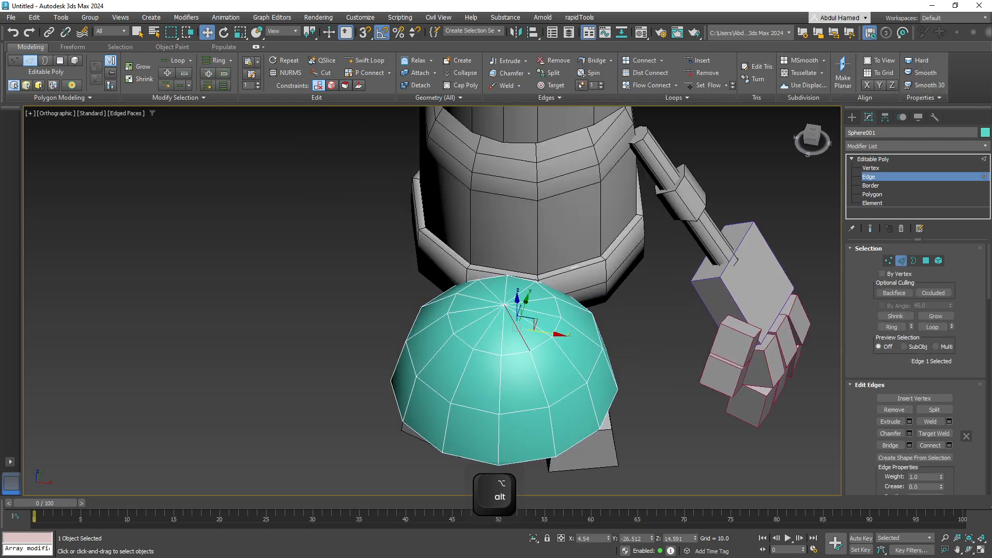
ctrl+click(535, 311)
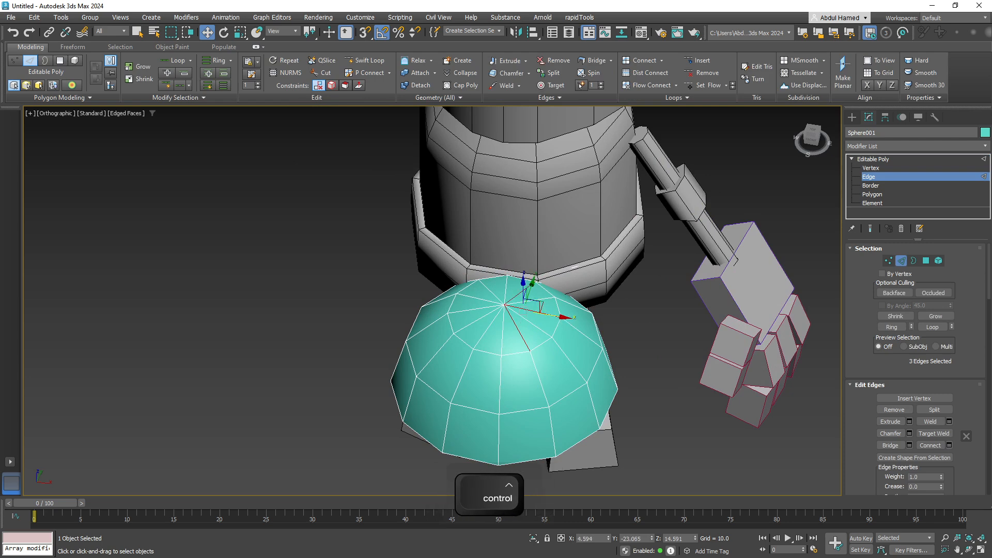
ctrl+click(492, 292)
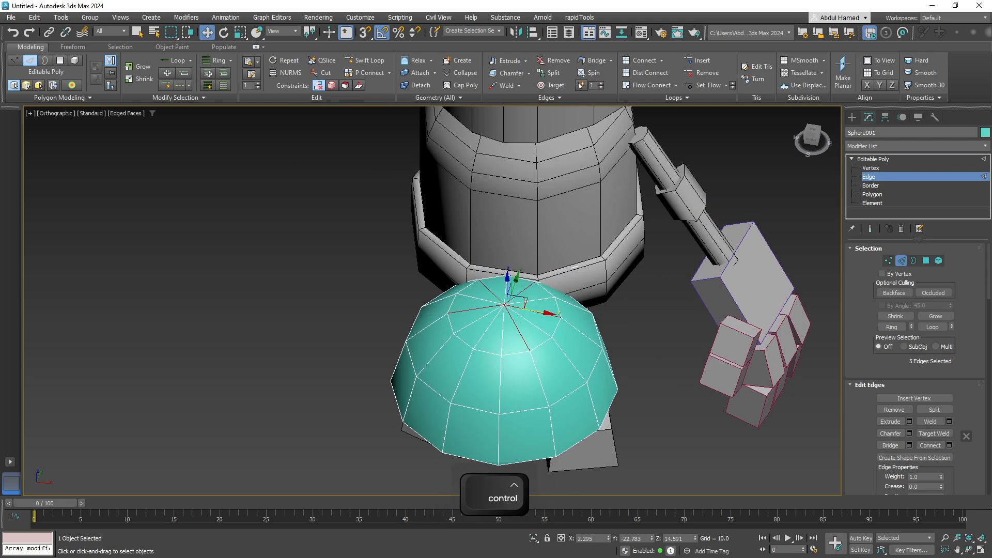
key(ctrl+BackSpace)
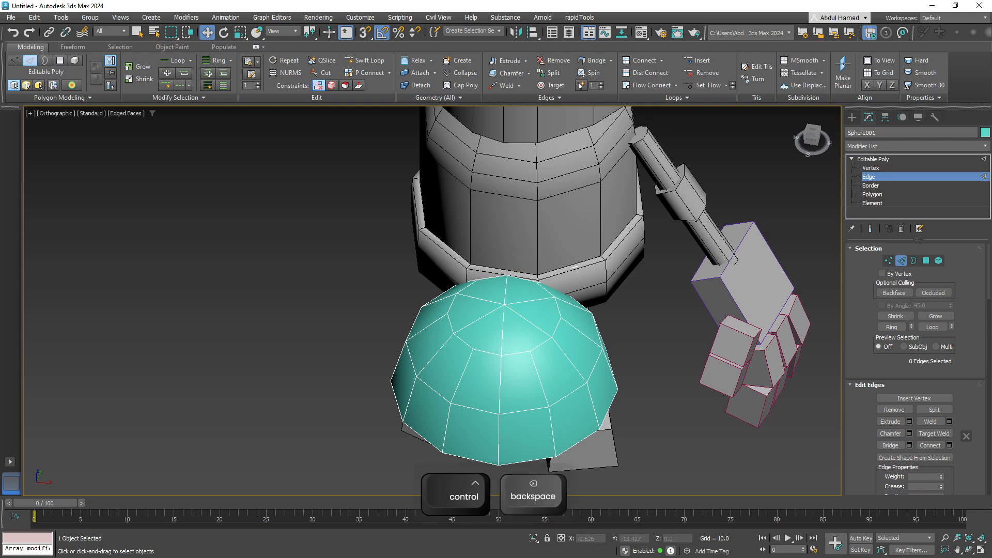
alt+middle_drag(489, 330, 532, 202)
scroll(503, 151, down, 3)
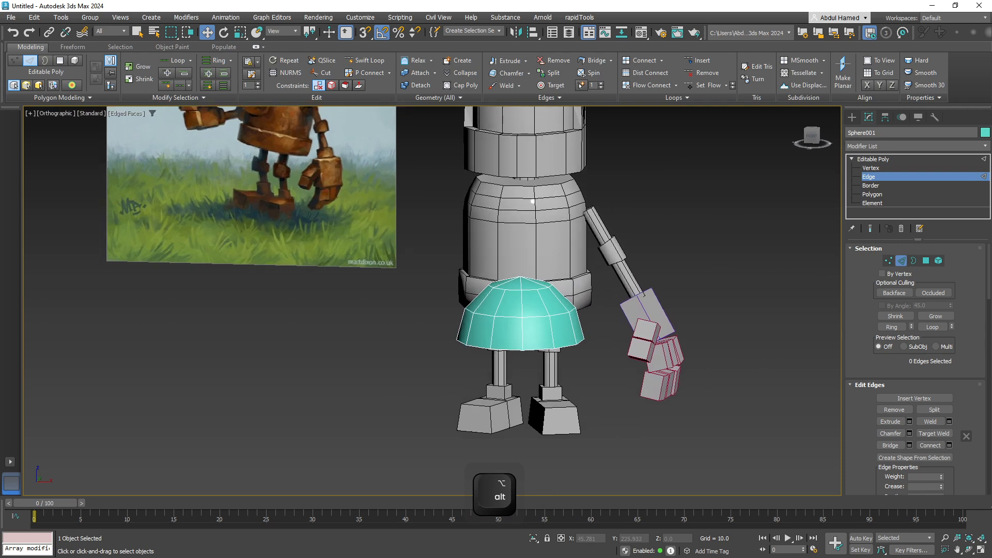
Add a Shell modifier to the dome and set its outer amount to 1.7.
click(873, 159)
click(915, 146)
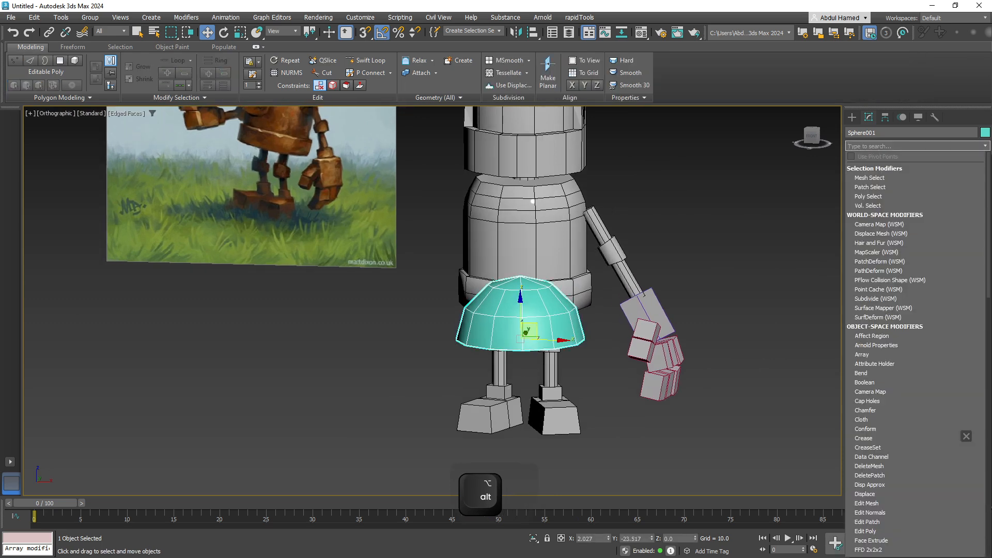
text(shel)
key(Return)
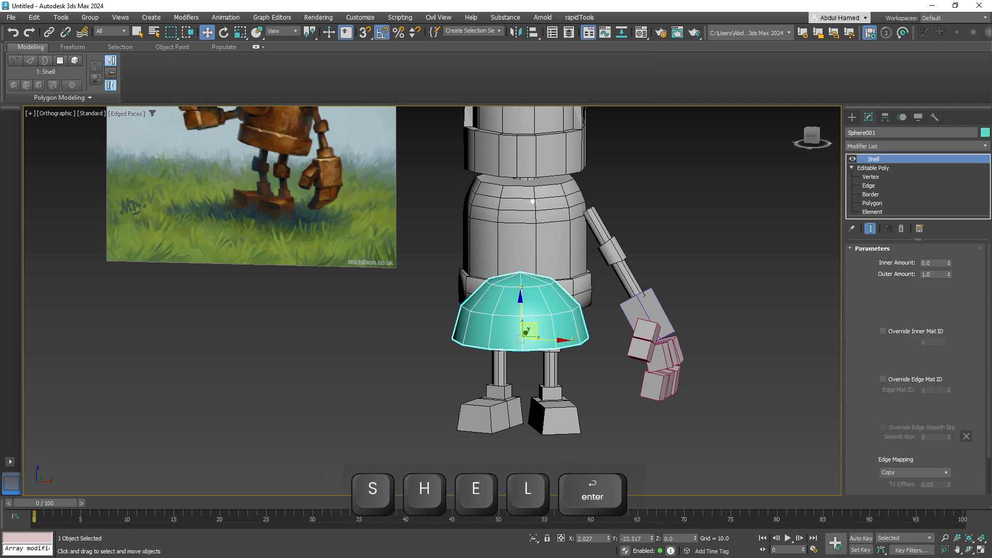
mouse_move(523, 310)
alt+middle_down()
mouse_move(535, 264)
mouse_move(529, 273)
alt+middle_up()
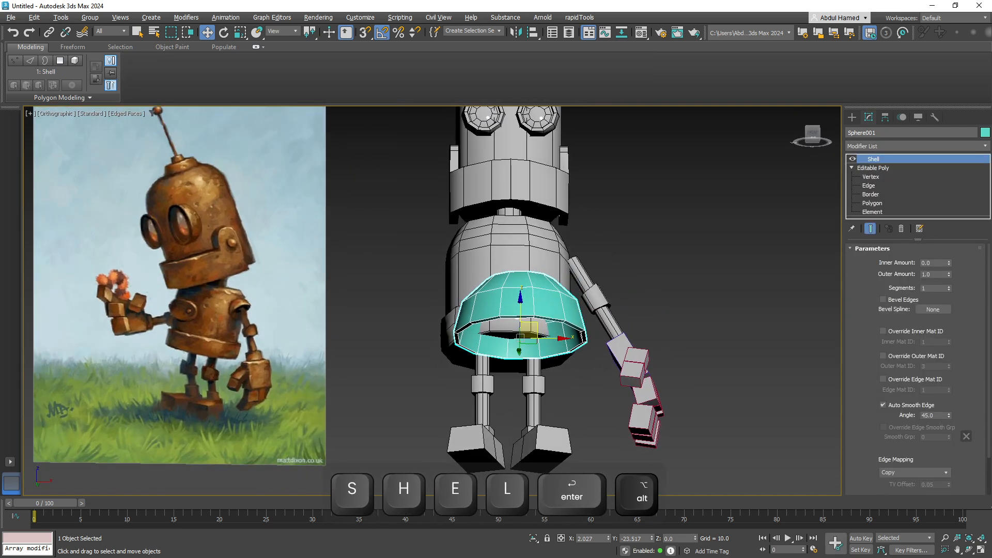
drag(949, 274, 949, 261)
alt+middle_drag(522, 284, 478, 371)
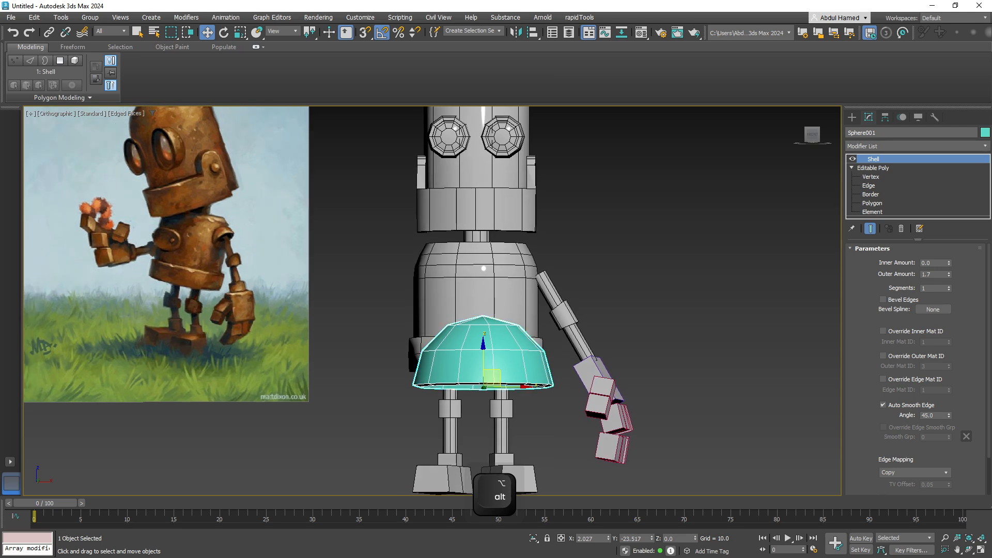
key(e)
drag(517, 365, 504, 351)
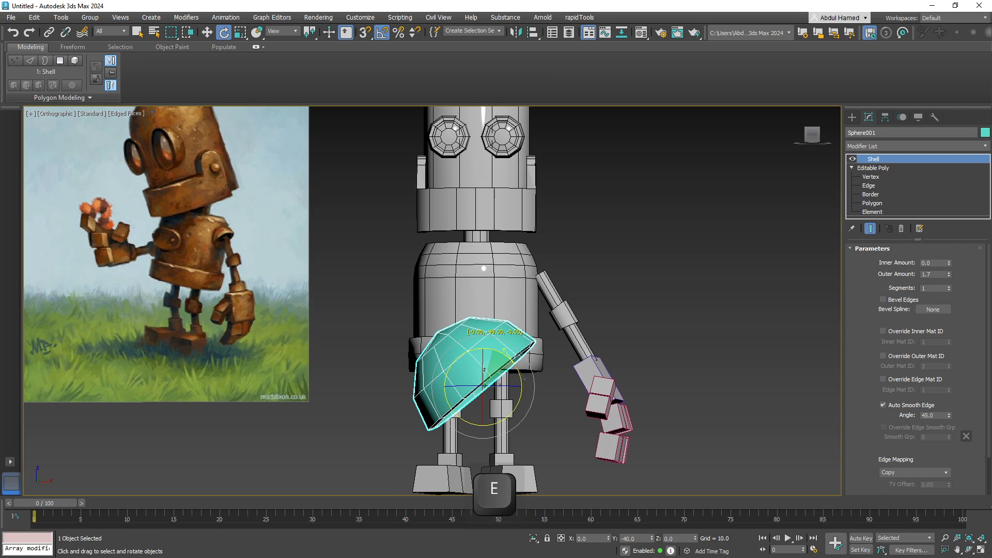
key(ctrl+z)
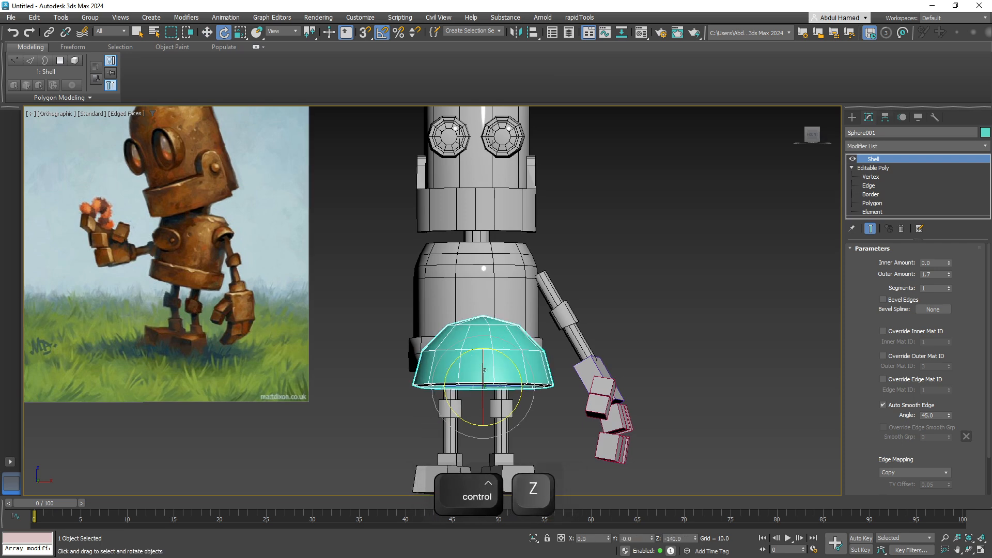
Move the dome's pivot up to its apex, using vertex snapping without edge/segment snapping.
click(886, 117)
click(916, 189)
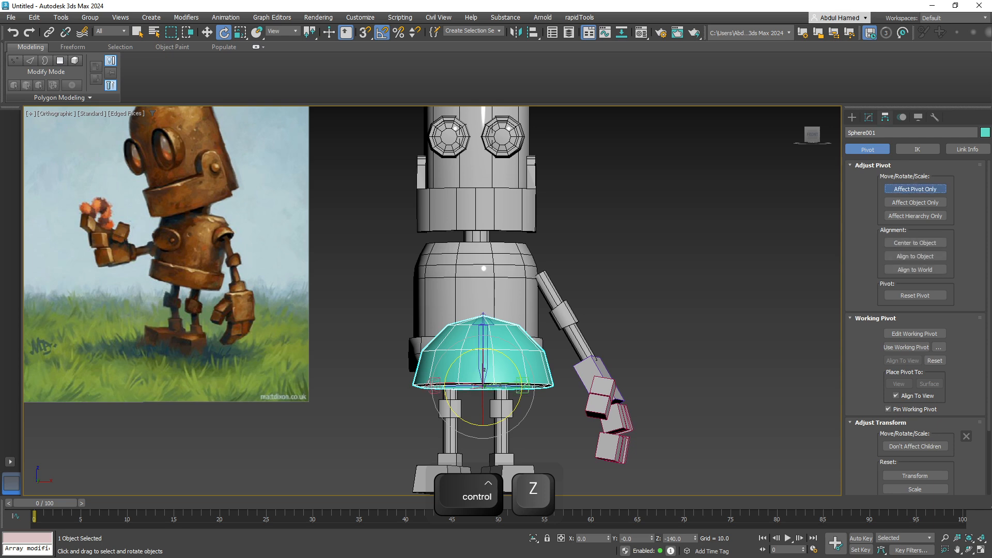
alt+middle_drag(620, 269, 612, 331)
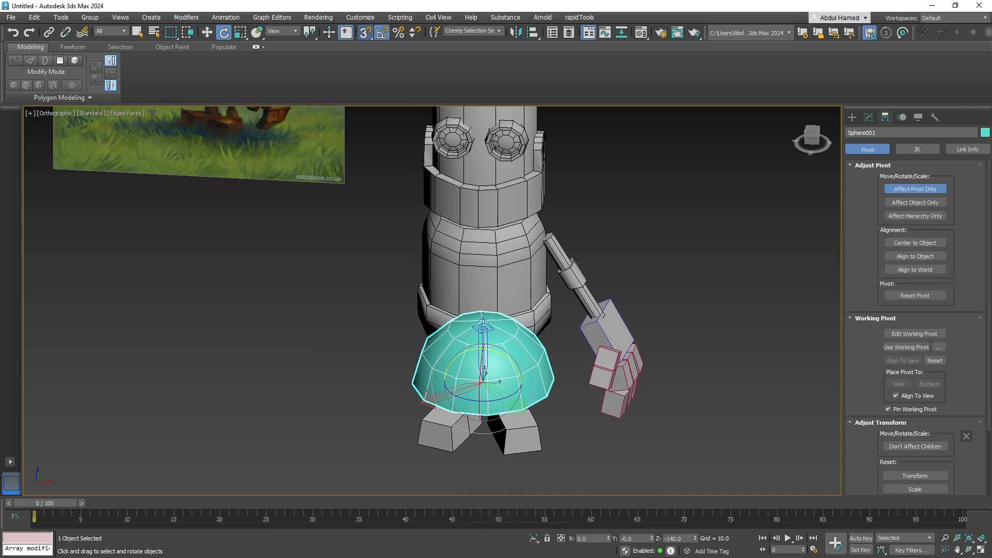
right_click(366, 32)
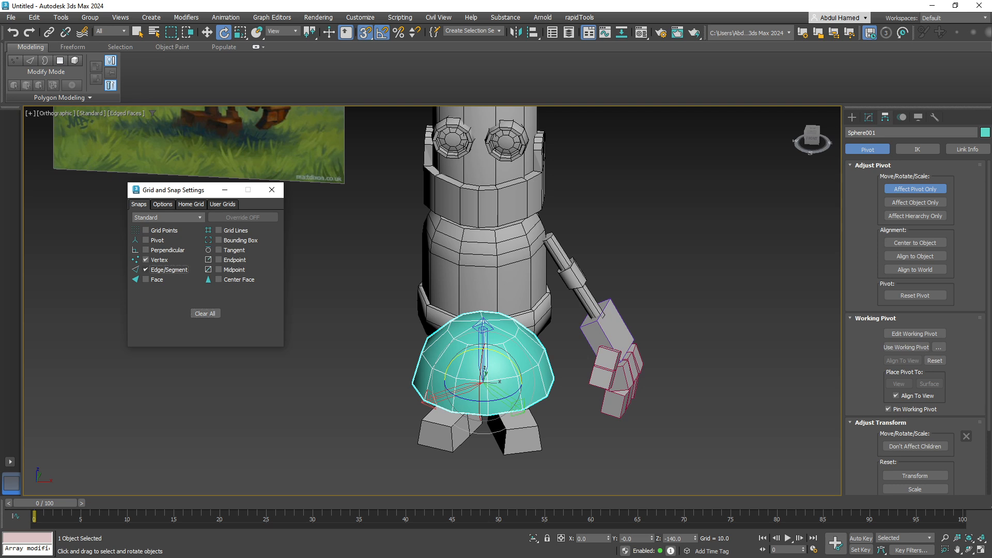
key(w)
drag(491, 376, 486, 318)
click(915, 189)
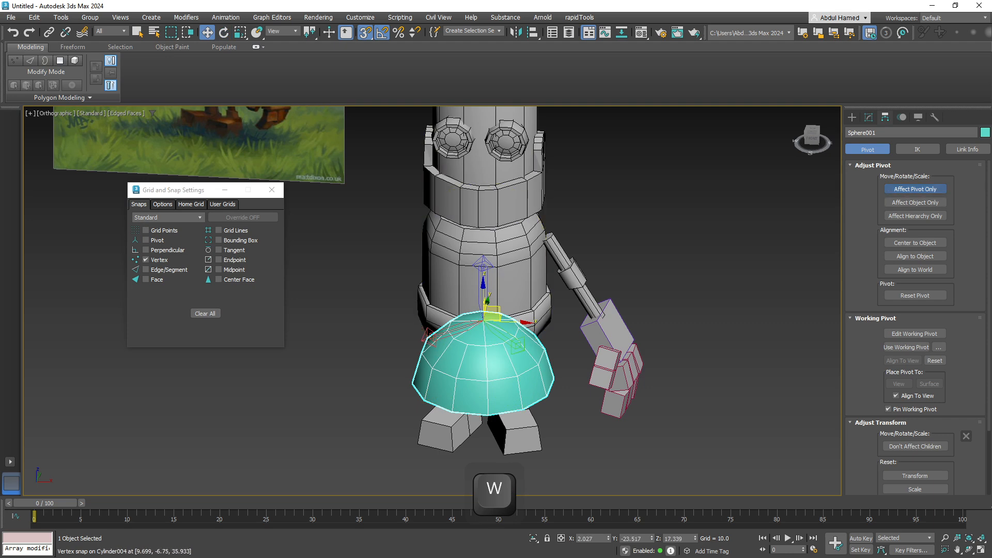
click(271, 189)
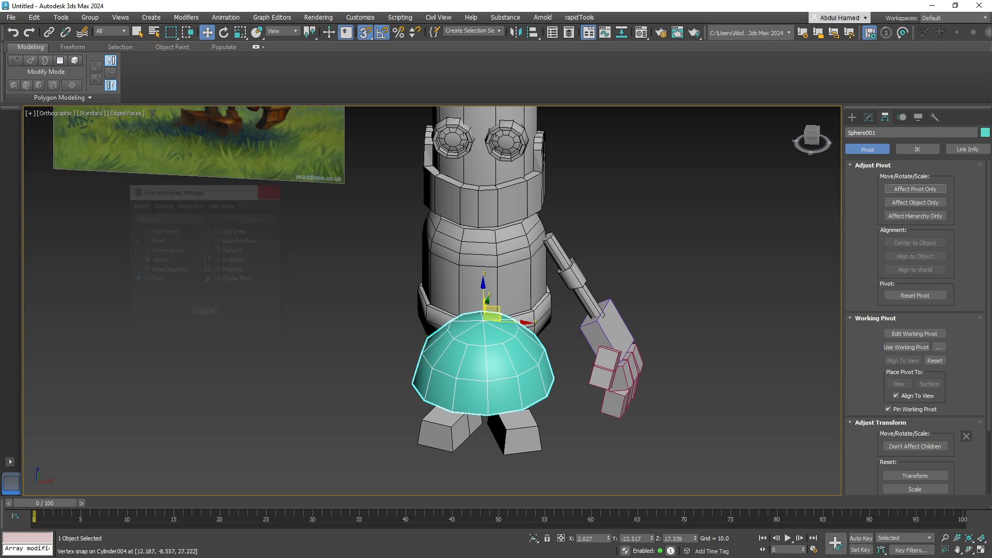
Rotate the dome -40 degrees about the Y axis and move it to the shoulder end of the arm.
key(e)
drag(515, 313, 493, 283)
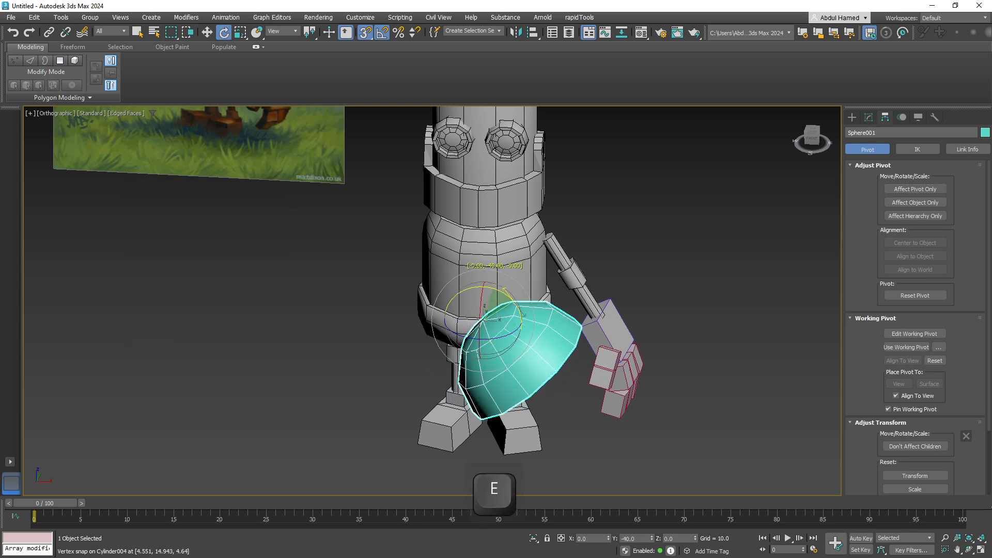
alt+middle_drag(493, 284, 399, 260)
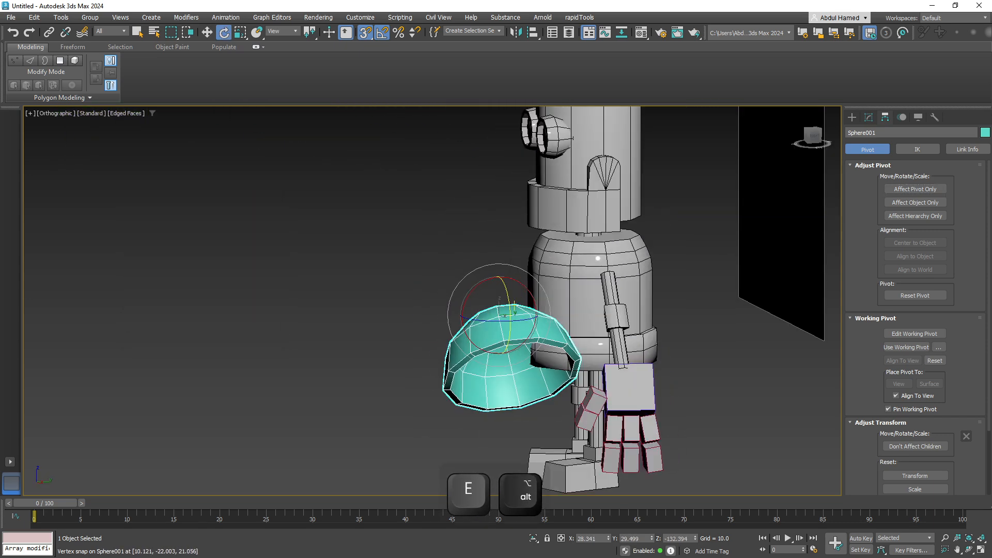
key(w)
drag(513, 313, 617, 274)
alt+middle_drag(617, 274, 695, 284)
Scale the dome down to a small cap over the top of the upper arm.
key(r)
drag(600, 286, 602, 332)
mouse_move(590, 305)
alt+middle_down()
mouse_move(606, 292)
mouse_move(590, 323)
alt+middle_up()
scroll(604, 289, up, 3)
scroll(615, 315, up, 3)
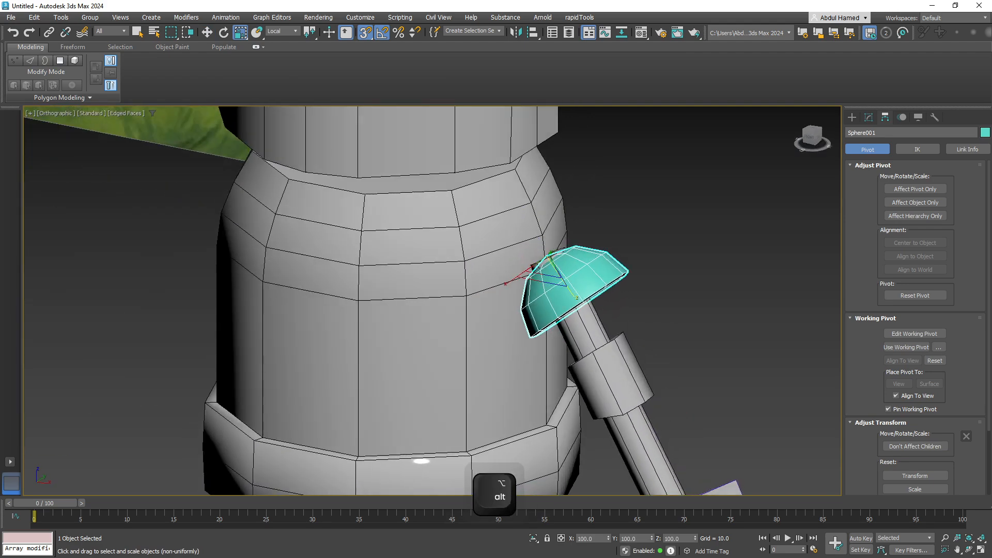
Move the shoulder dome up so its apex snaps to a vertex on the side of the torso.
key(w)
alt+middle_drag(561, 287, 555, 259)
scroll(548, 254, up, 3)
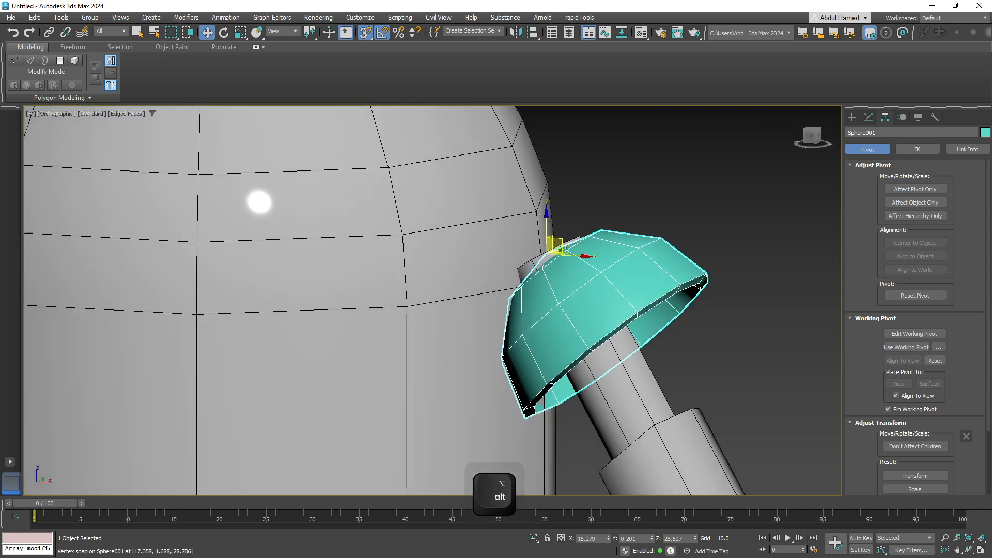
click(605, 217)
click(595, 279)
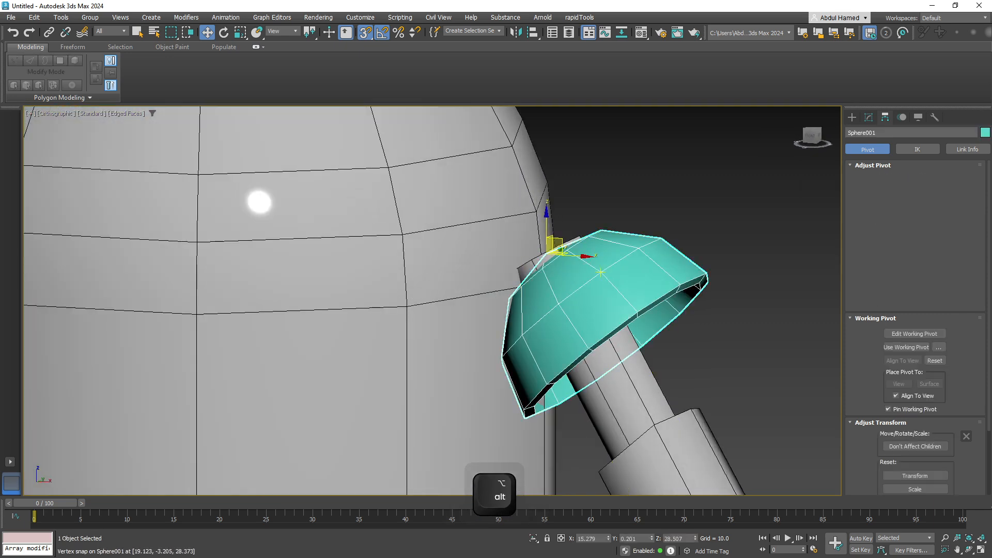
drag(560, 249, 550, 206)
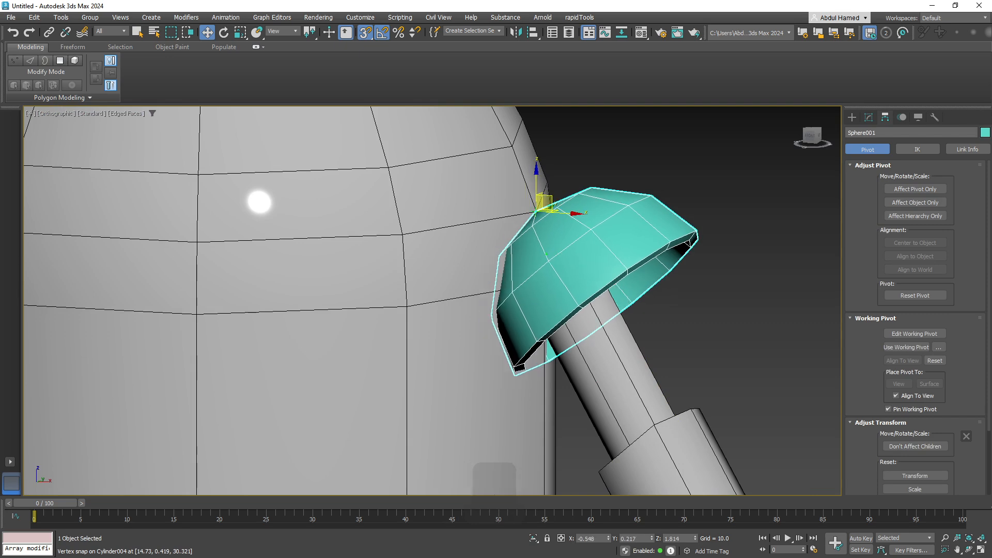
alt+middle_drag(595, 261, 538, 248)
Scale the shoulder dome uniformly to 72 percent and tilt it slightly to follow the upper arm.
key(r)
drag(541, 222, 540, 249)
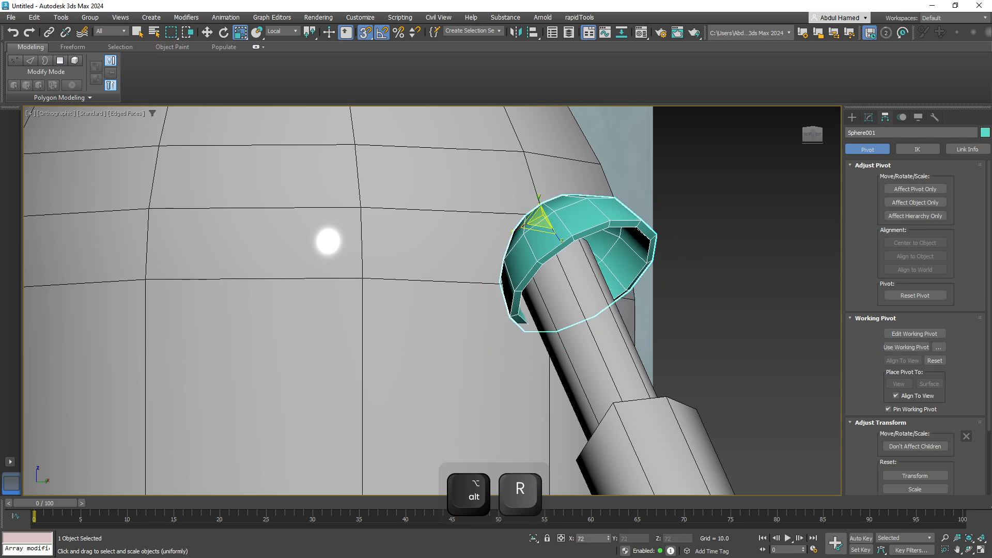
mouse_move(541, 249)
alt+middle_down()
mouse_move(514, 248)
mouse_move(541, 249)
alt+middle_up()
key(e)
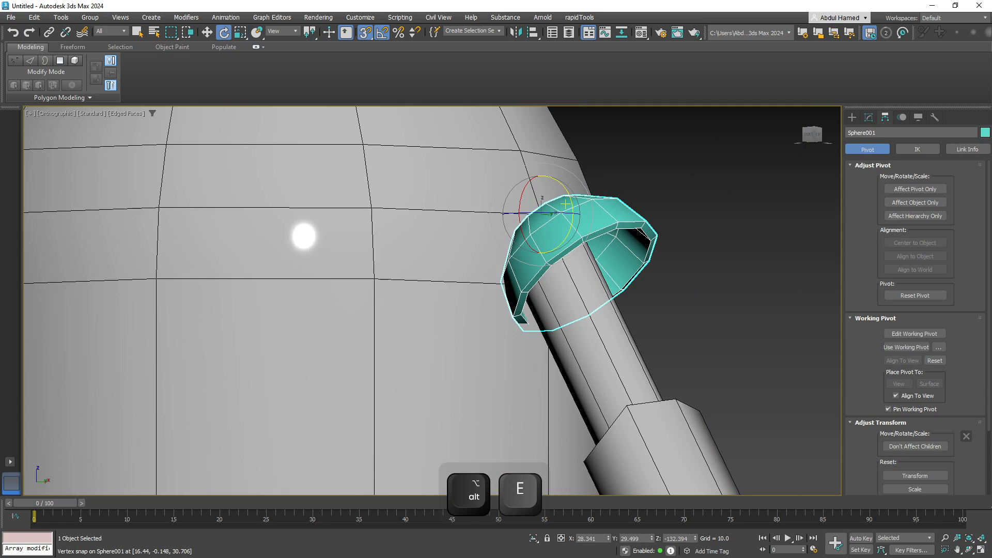
drag(573, 216, 574, 222)
mouse_move(575, 222)
alt+middle_down()
mouse_move(548, 224)
mouse_move(573, 222)
alt+middle_up()
scroll(572, 279, down, 5)
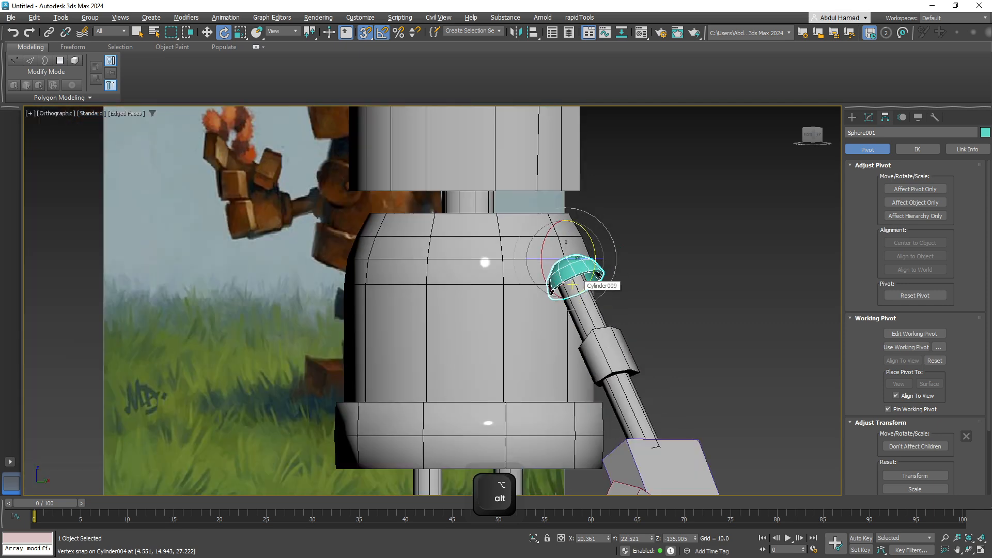
Select the jaw piece and remove two alternate edges from the fan on its rounded side plate.
alt+middle_drag(576, 279, 512, 342)
scroll(631, 226, down, 4)
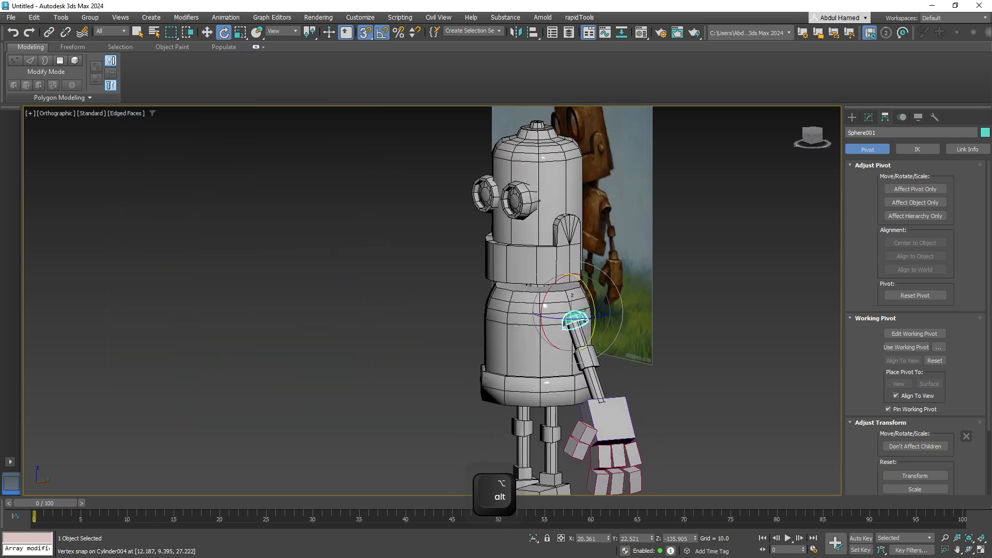
middle_drag(585, 213, 560, 250)
scroll(564, 248, up, 2)
click(536, 275)
scroll(536, 275, up, 3)
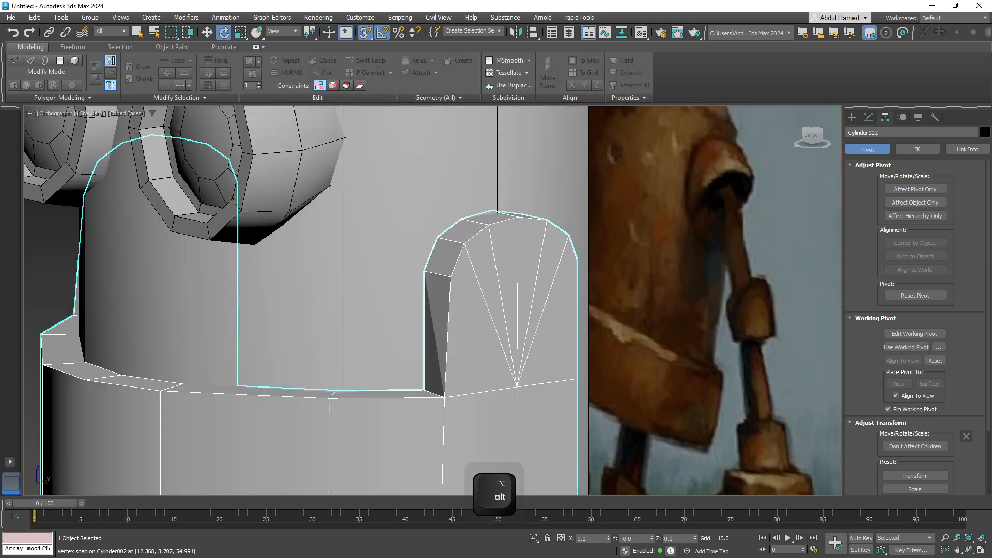
click(869, 118)
click(869, 177)
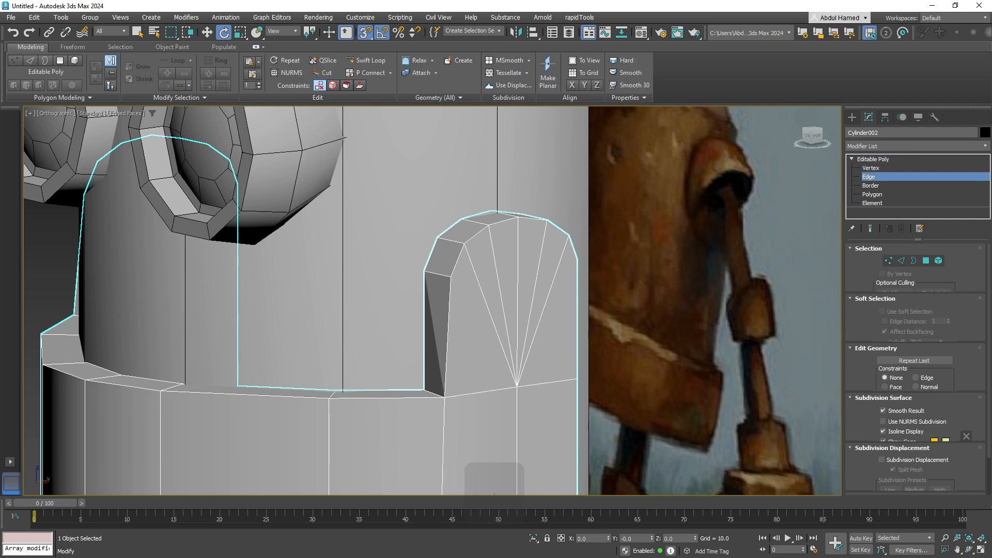
click(494, 254)
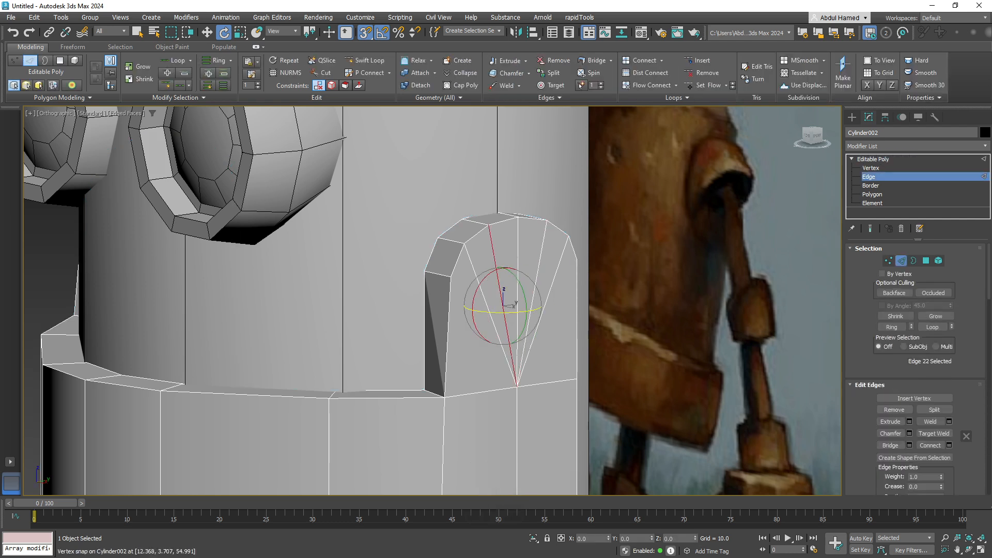
ctrl+click(543, 254)
key(ctrl+BackSpace)
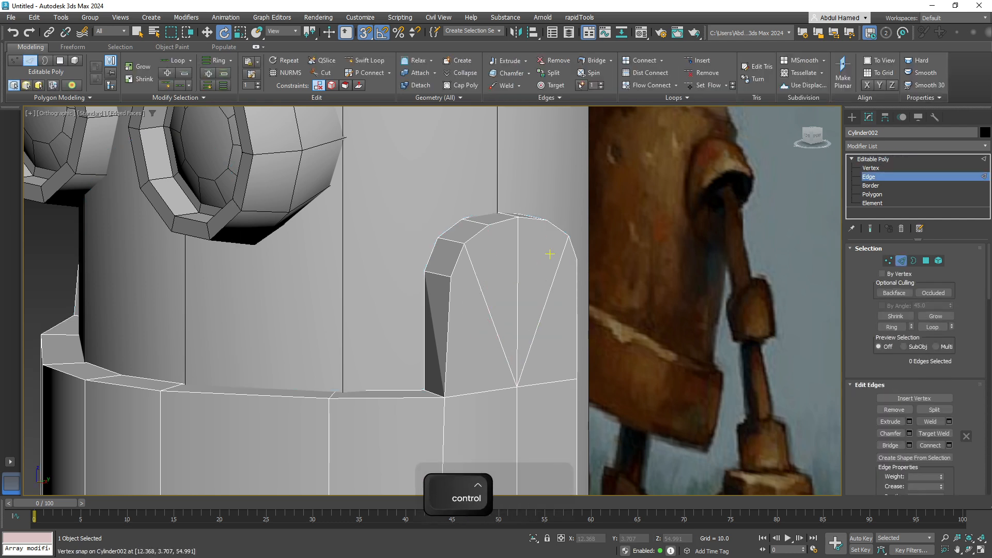
middle_drag(550, 254, 550, 270)
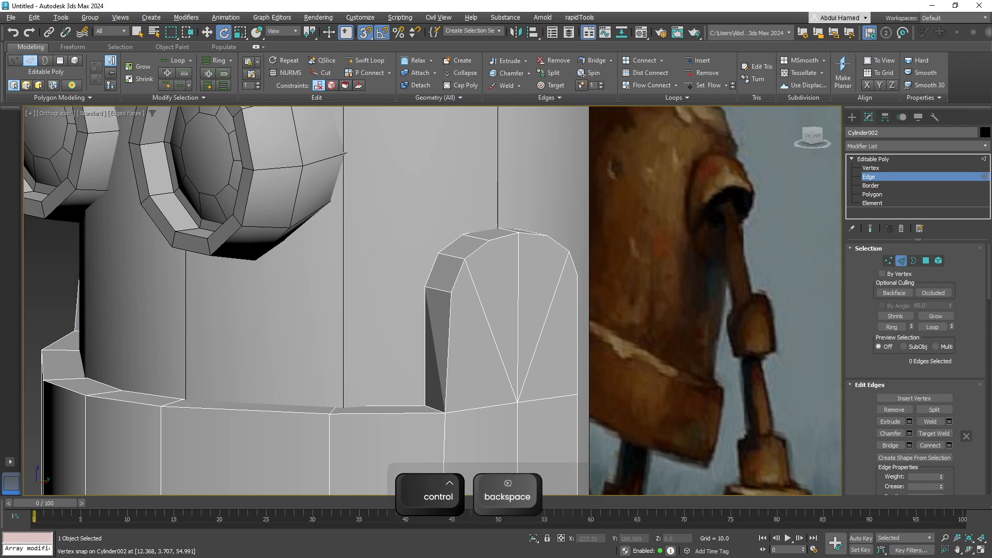
alt+middle_drag(532, 346, 561, 306)
scroll(561, 306, down, 3)
scroll(561, 321, down, 5)
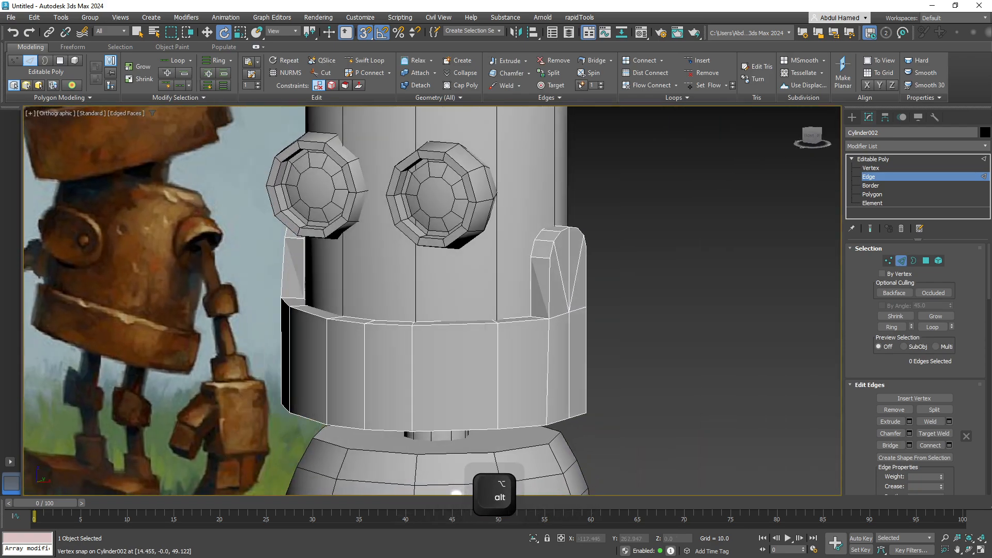
alt+middle_drag(571, 352, 605, 368)
middle_drag(605, 368, 589, 323)
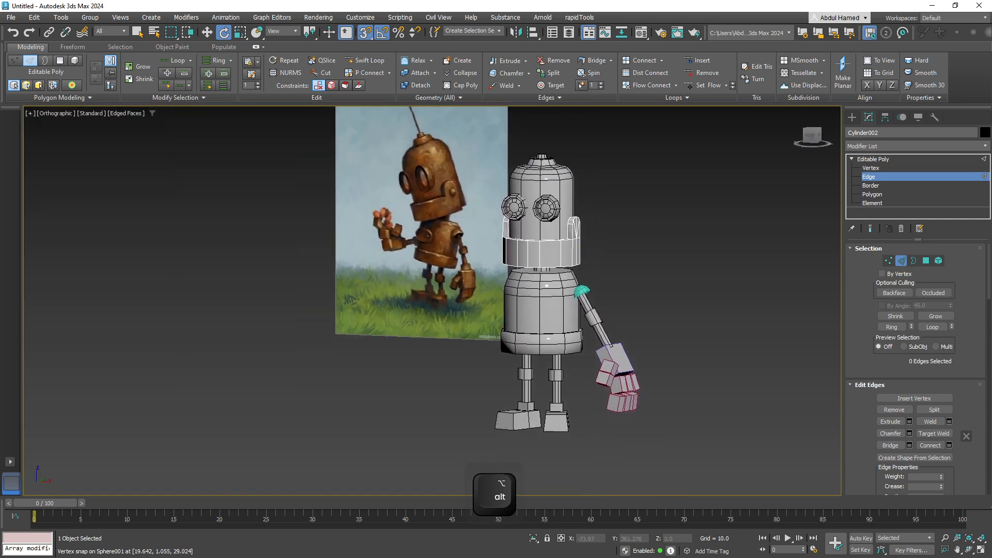
Leave edge editing, select the upper arm, elbow, forearm and hand together, and shift them slightly outward and up into the shoulder dome.
scroll(589, 323, up, 5)
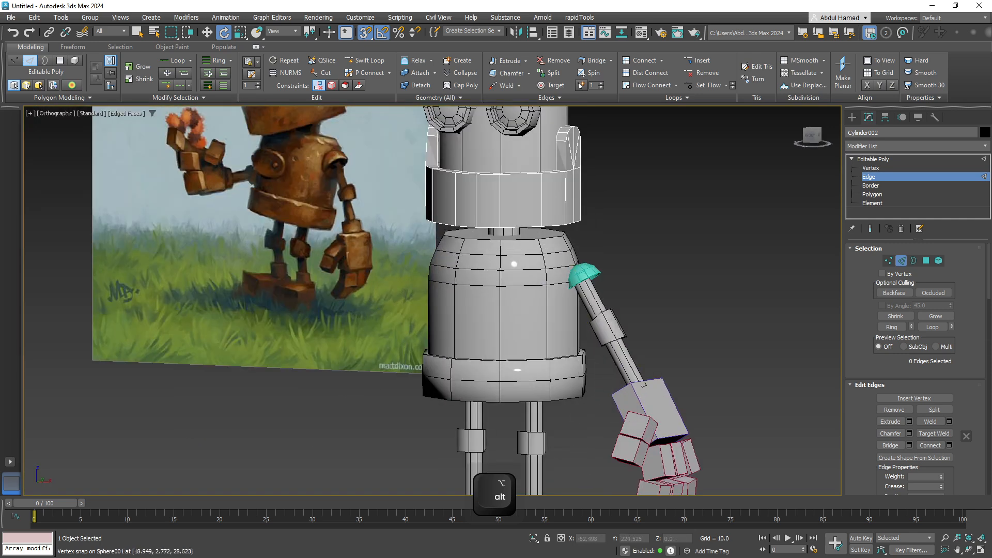
scroll(619, 293, up, 5)
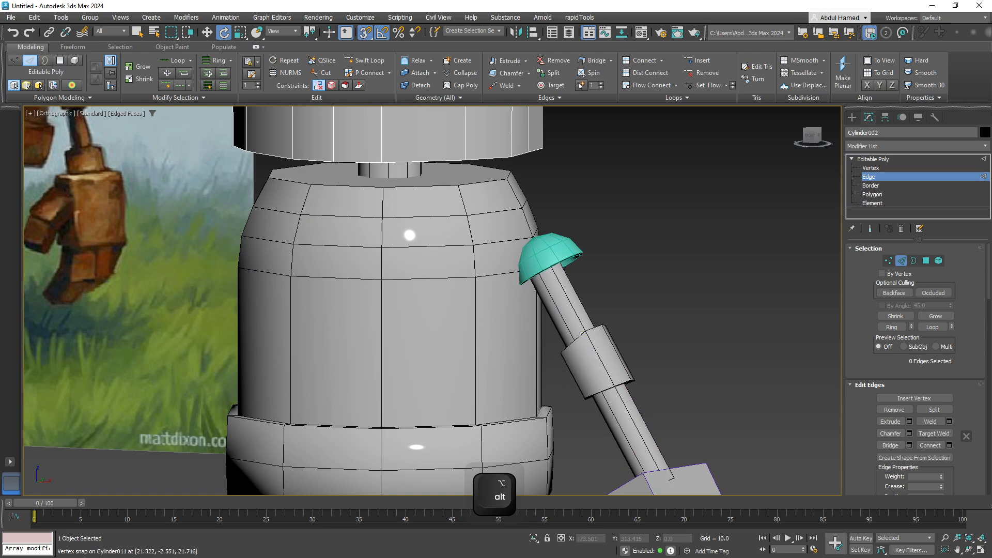
key(2)
click(576, 316)
key(s)
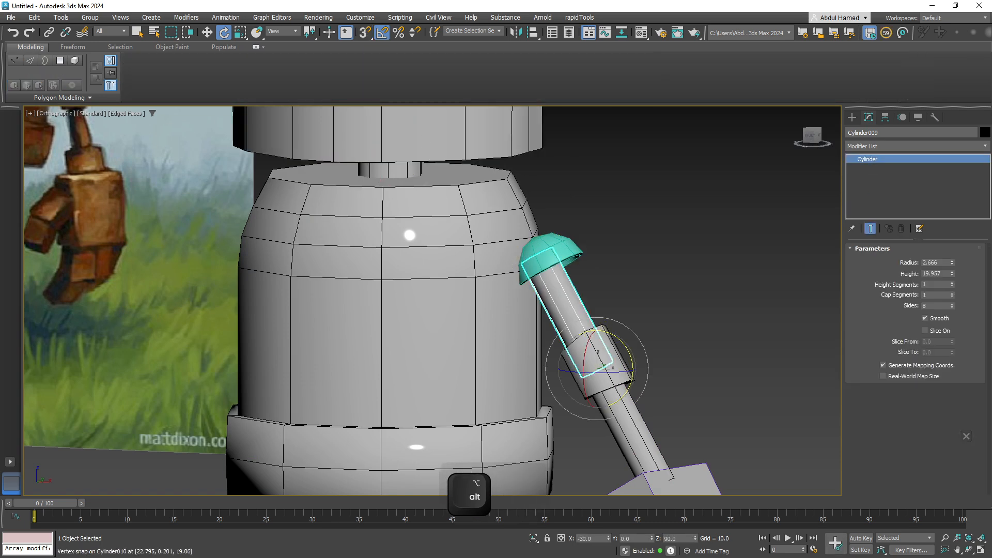
ctrl+click(600, 357)
ctrl+click(630, 426)
ctrl+click(669, 482)
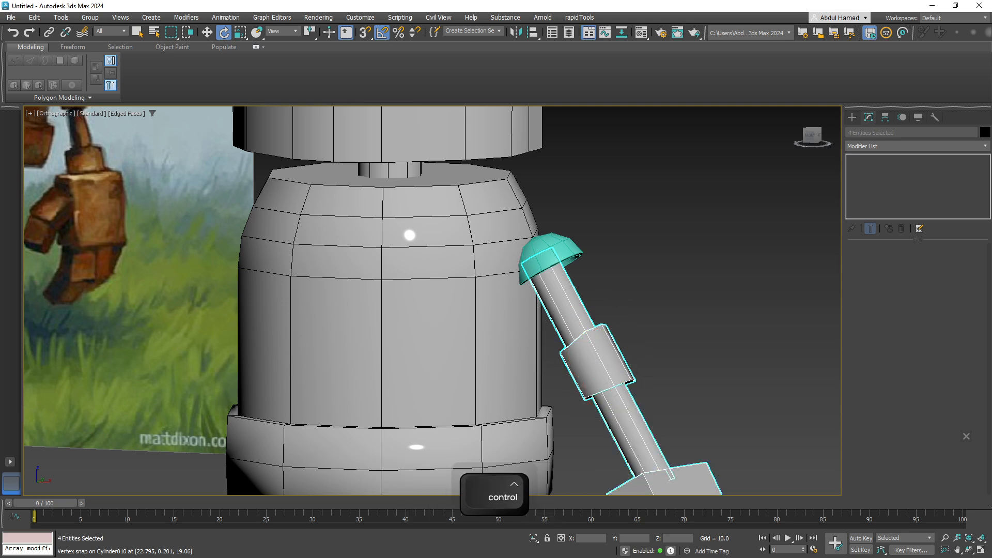
alt+middle_drag(667, 465, 671, 367)
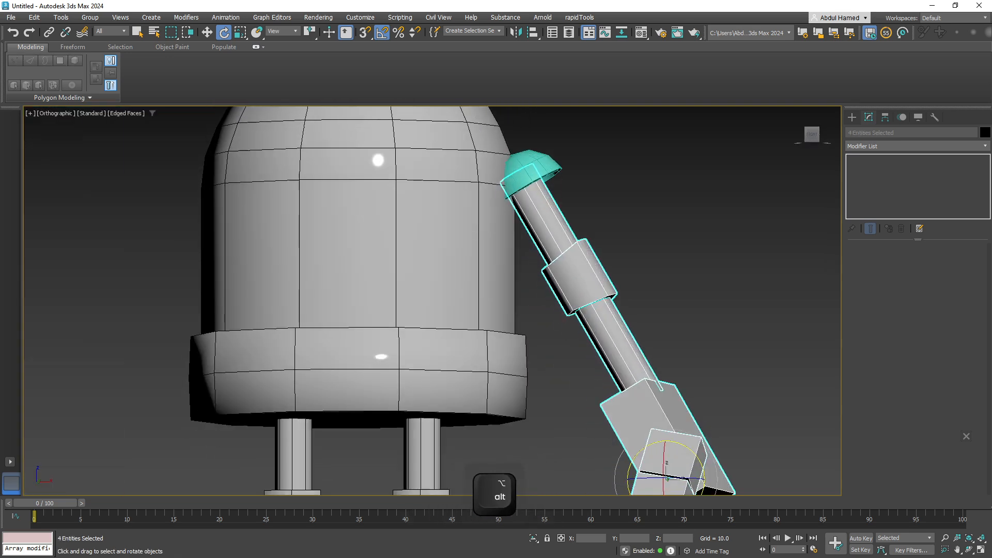
key(w)
drag(590, 275, 596, 269)
Select the shoulder dome and rotate it -10 degrees about the Y axis to tilt it toward the arm's angle.
alt+middle_drag(618, 242, 589, 257)
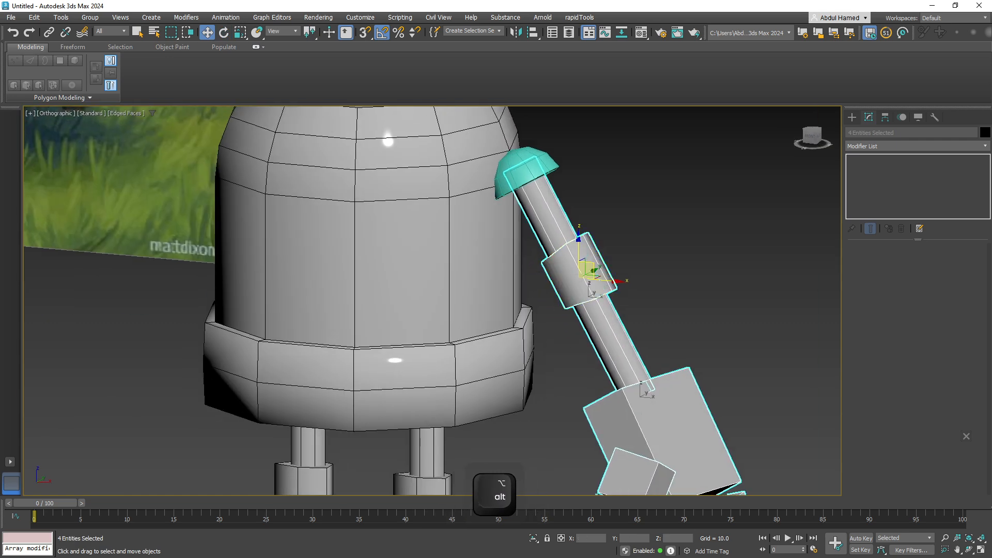
scroll(589, 257, down, 3)
click(557, 213)
scroll(556, 213, up, 3)
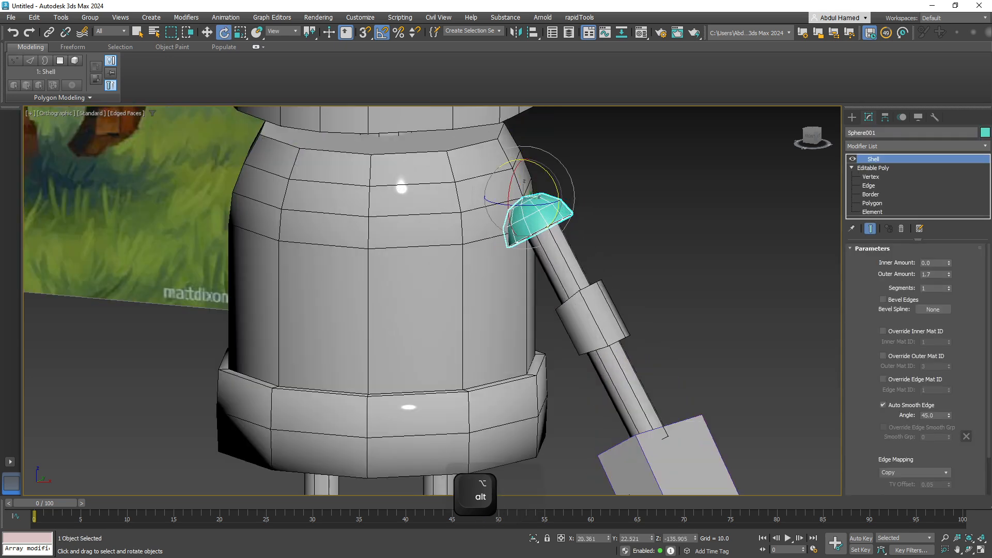
key(e)
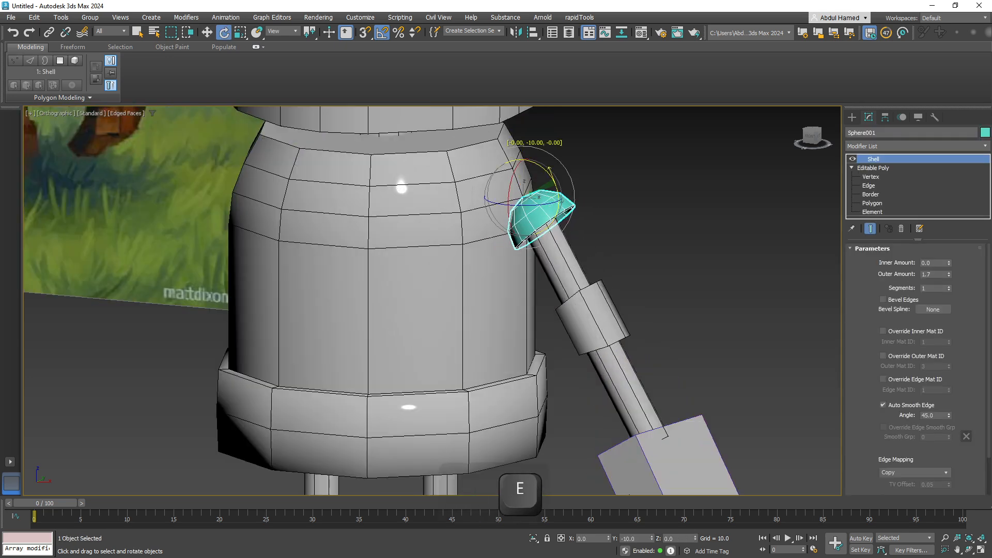
Select all four arm parts, rotate them -5 degrees about the Y axis and move them back under the shoulder dome.
alt+middle_drag(557, 179, 579, 185)
scroll(571, 245, down, 2)
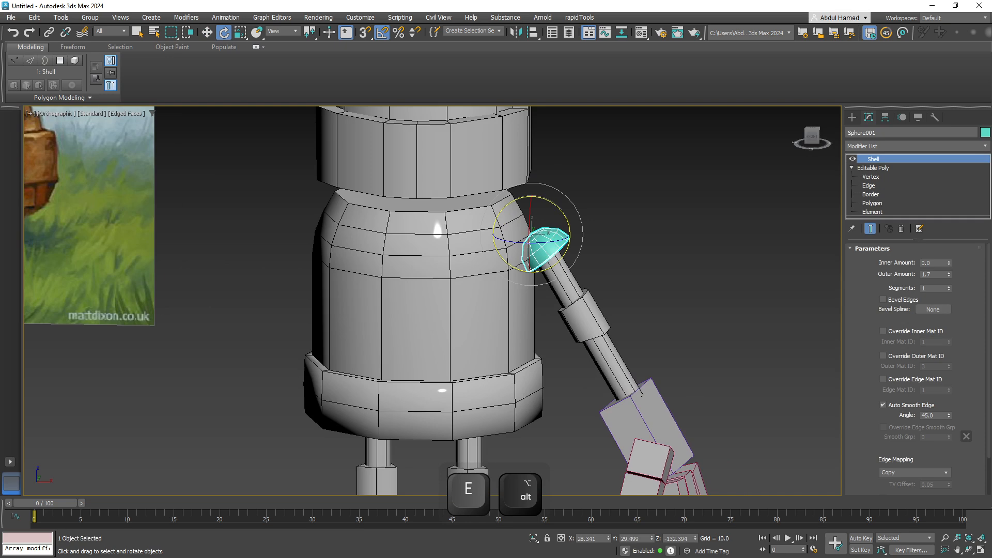
click(562, 277)
ctrl+click(588, 319)
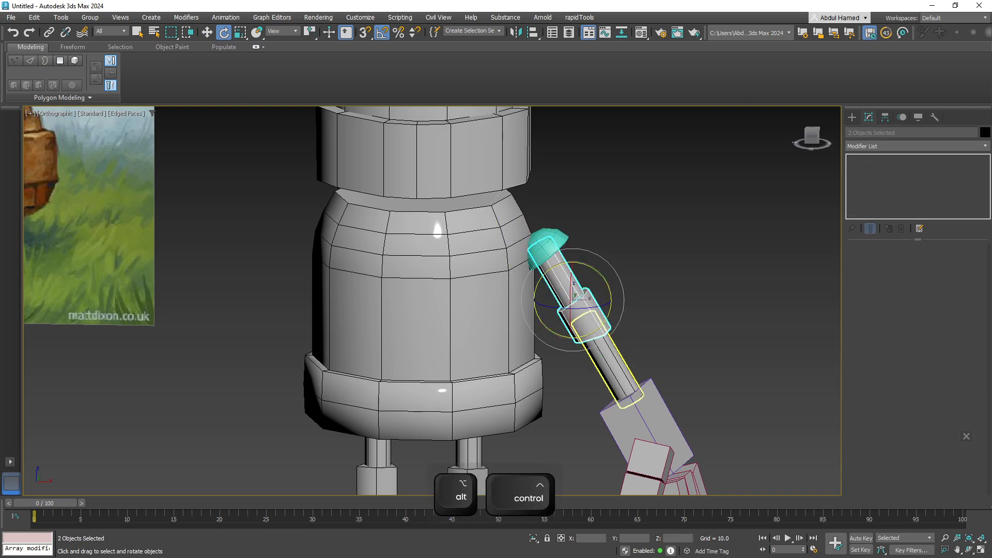
ctrl+click(614, 363)
ctrl+click(642, 416)
key(ctrl+e)
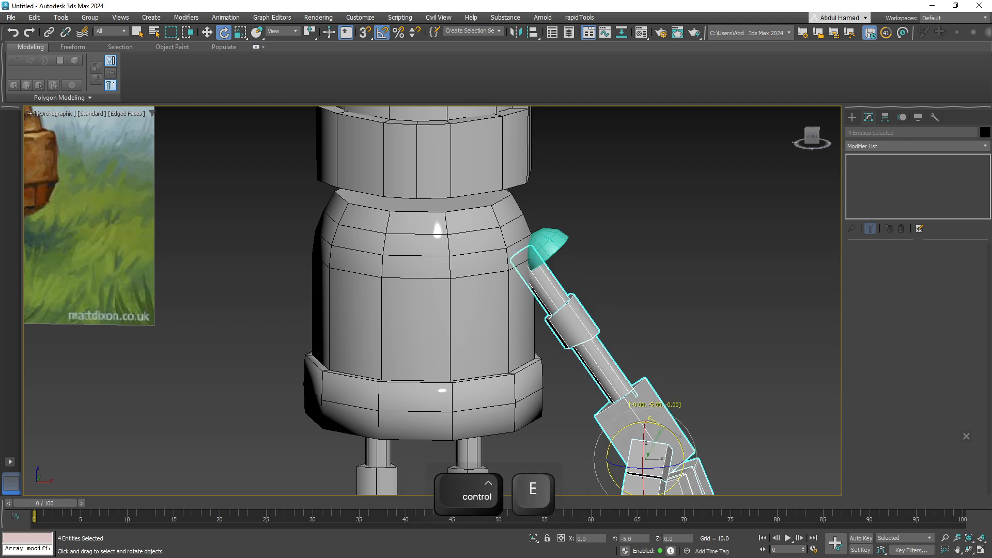
key(w)
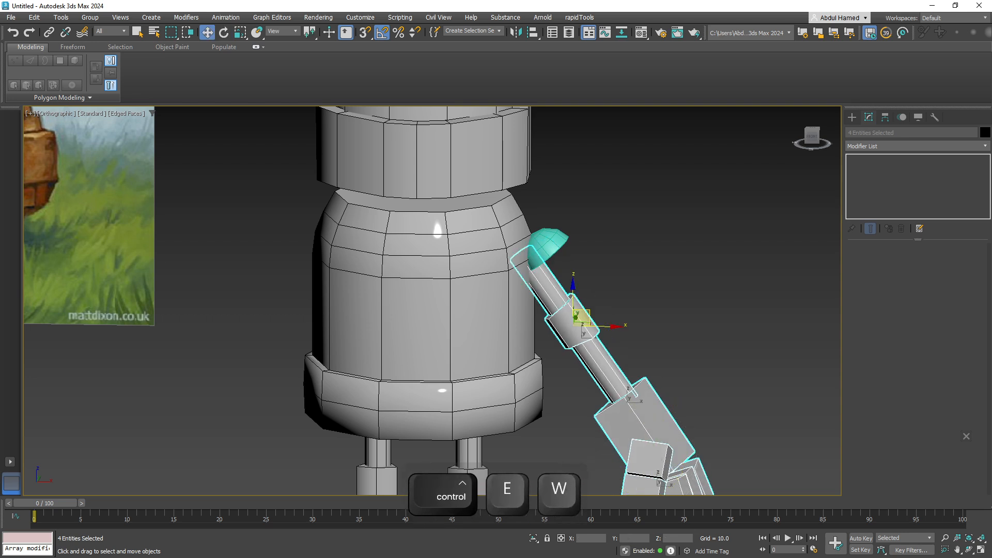
drag(582, 317, 603, 310)
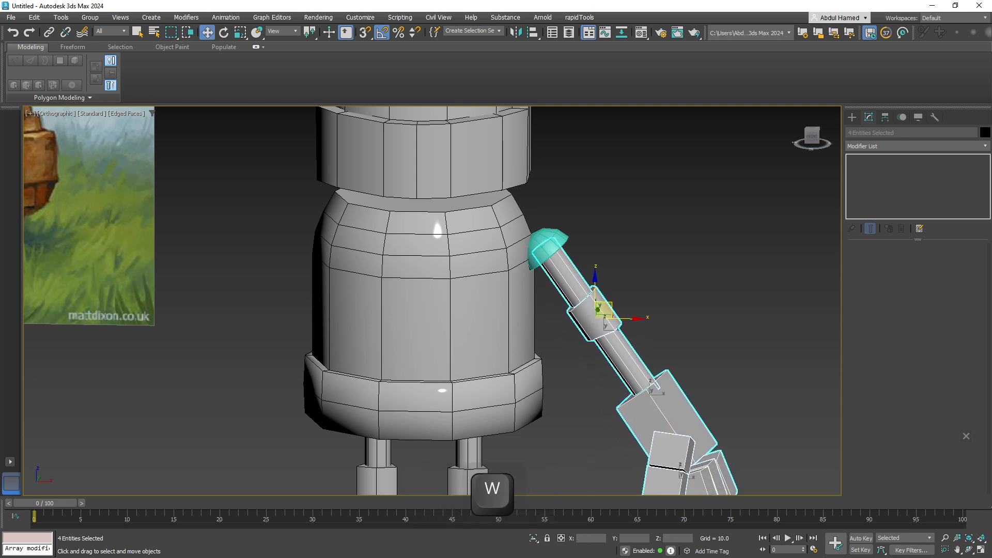
Move the shoulder dome slightly outward and up so it caps the end of the upper arm.
middle_drag(603, 309, 597, 415)
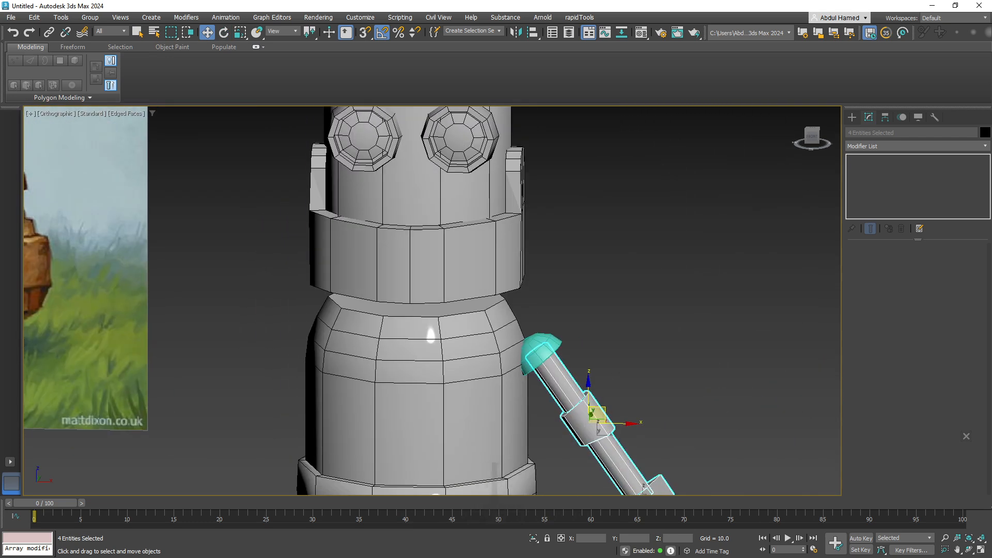
click(542, 351)
scroll(567, 356, up, 4)
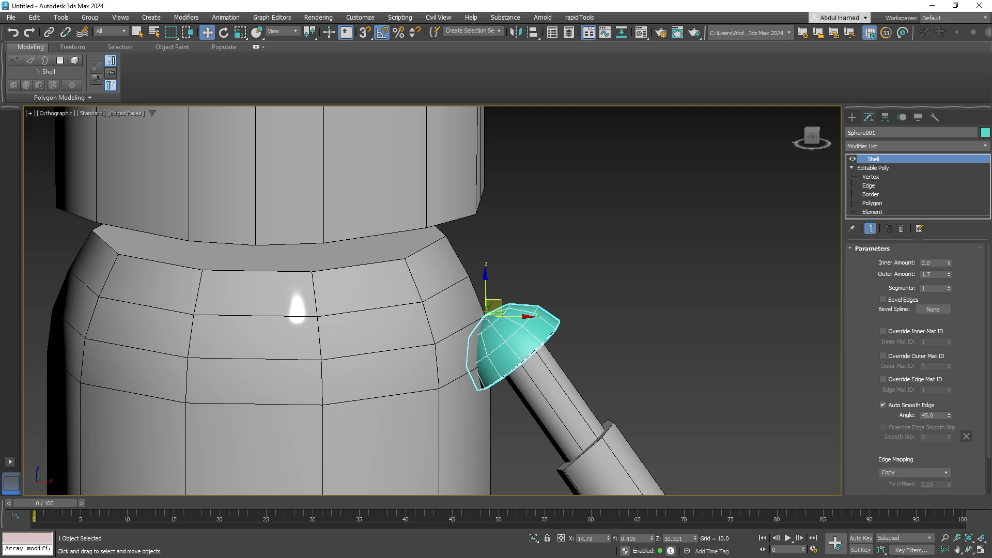
drag(489, 308, 509, 303)
key(e)
Select the upper arm, elbow, forearm and hand and nudge them up into the shoulder dome, then clear the selection.
alt+middle_drag(509, 303, 468, 303)
middle_drag(468, 304, 460, 248)
scroll(536, 207, down, 5)
click(558, 315)
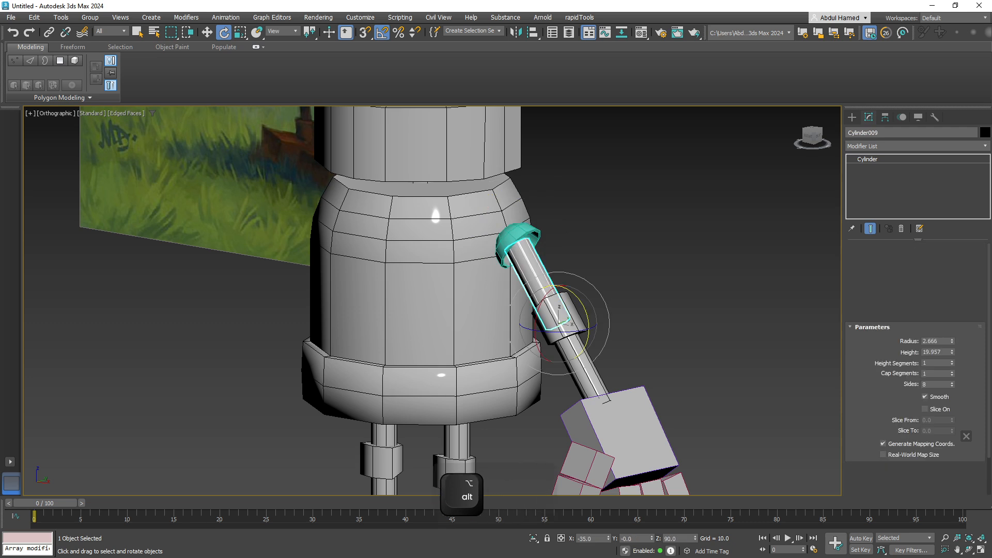
ctrl+click(532, 274)
ctrl+click(584, 368)
ctrl+click(623, 429)
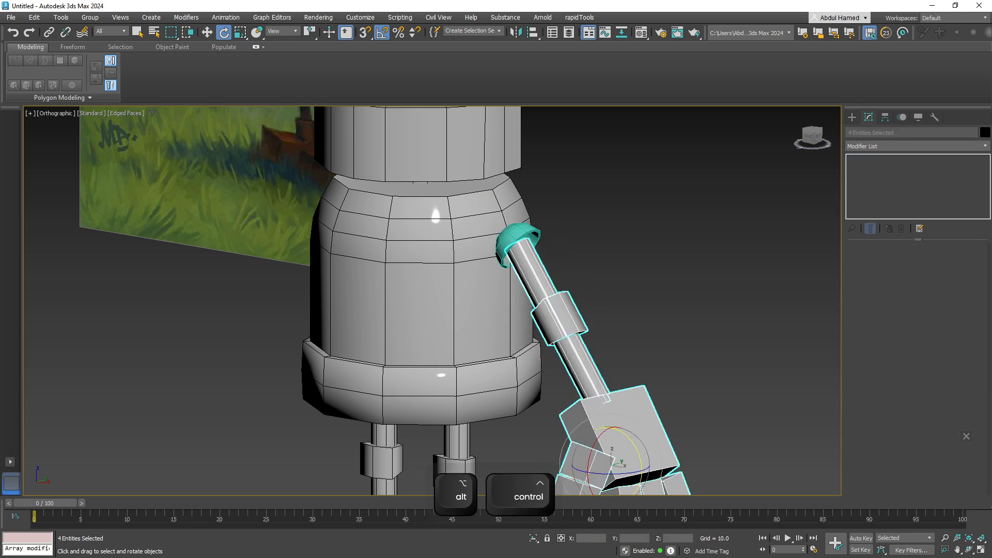
key(w)
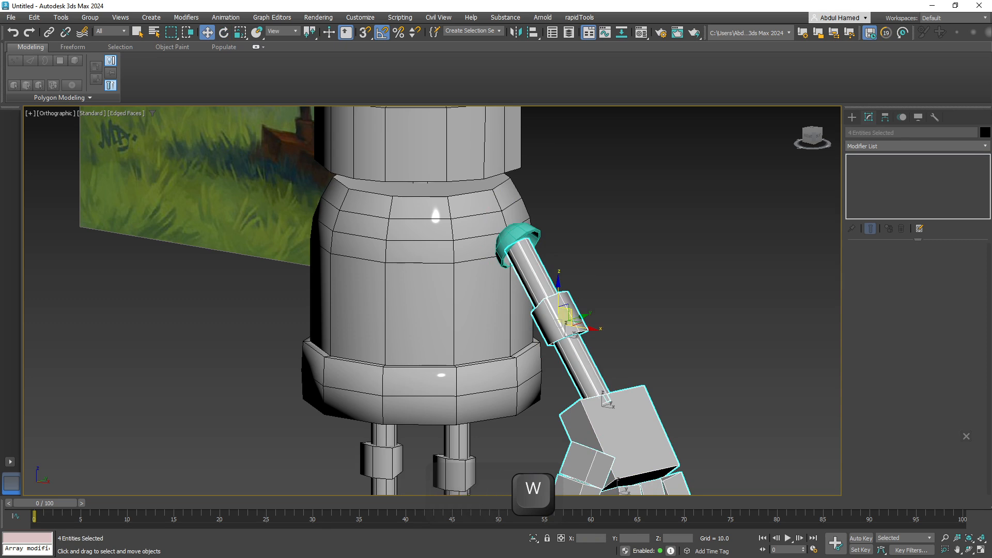
drag(567, 315, 563, 309)
click(642, 253)
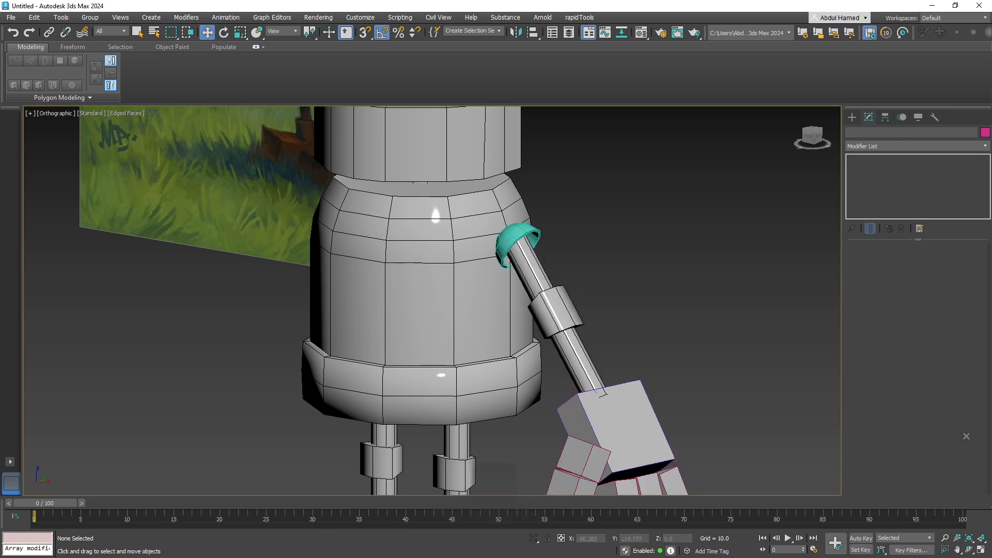
Set the rotation coordinate system to Local and try rotating the forearm and hand together.
alt+middle_drag(595, 250, 351, 280)
scroll(297, 194, down, 5)
middle_drag(570, 266, 458, 315)
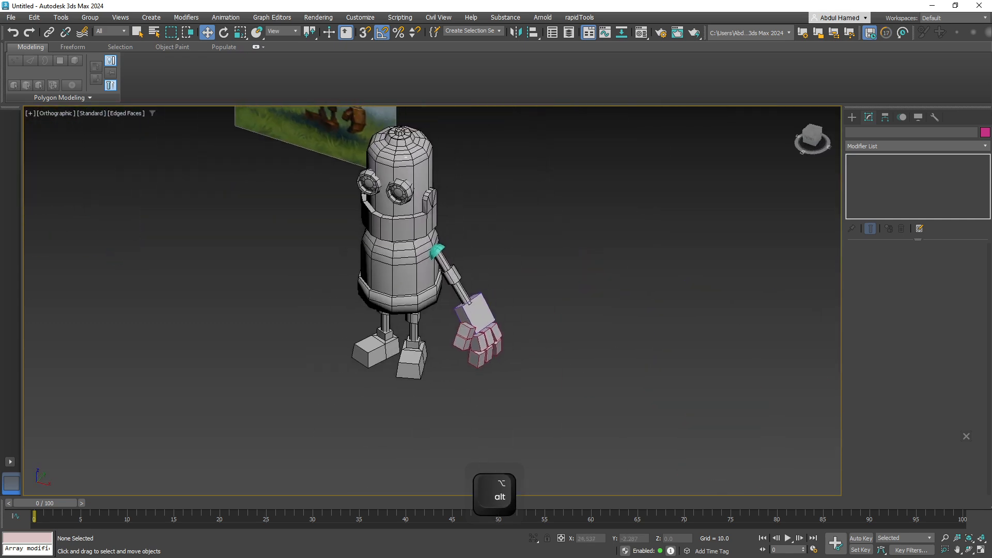
scroll(458, 316, up, 5)
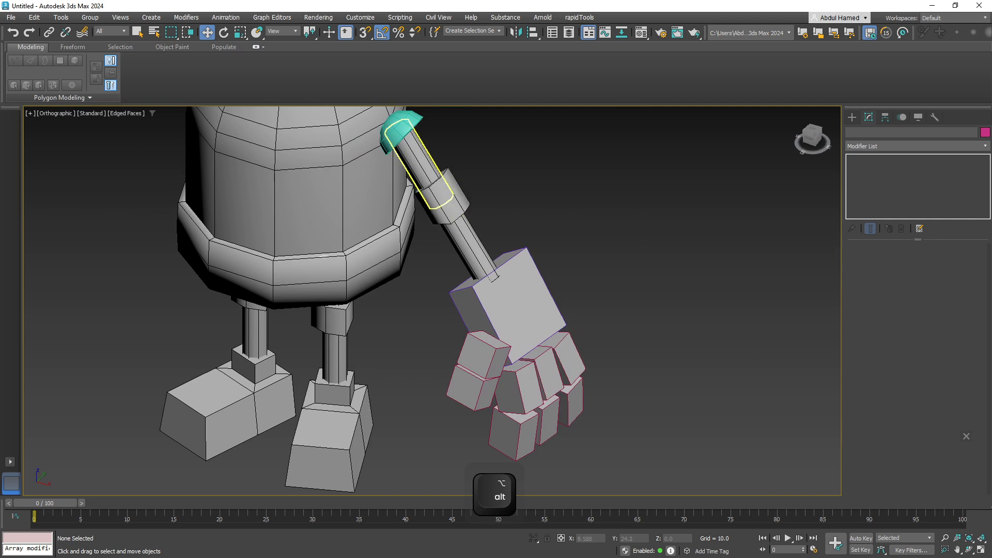
click(466, 241)
ctrl+click(516, 306)
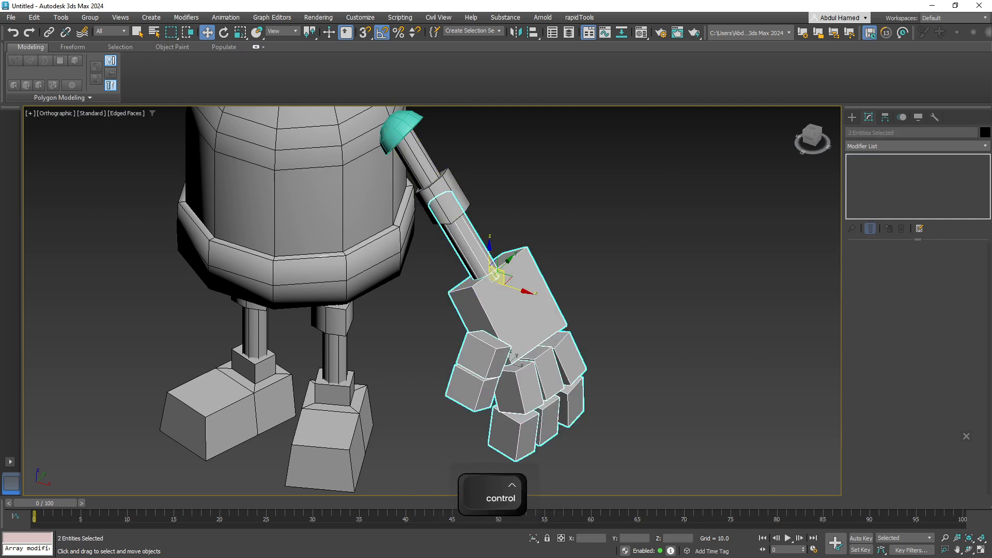
key(e)
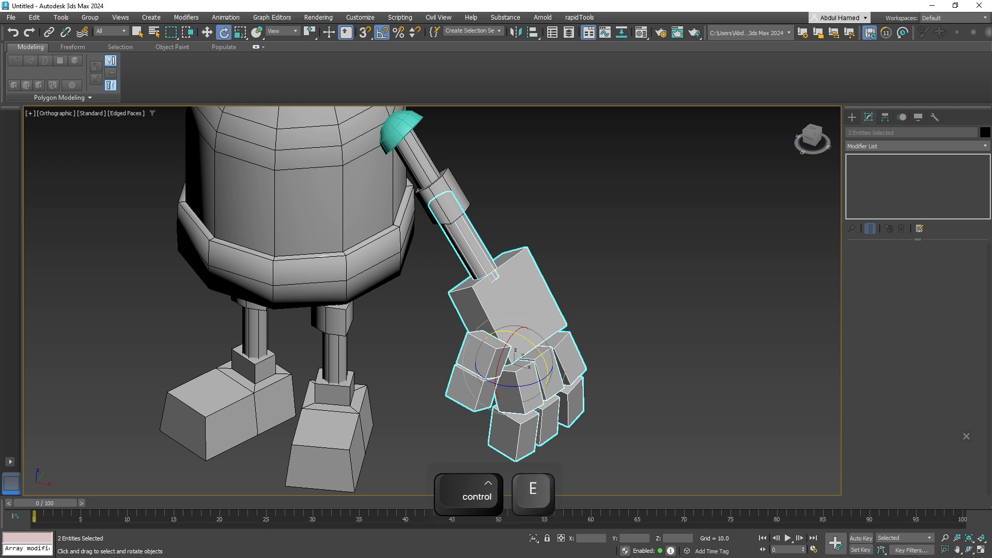
click(280, 67)
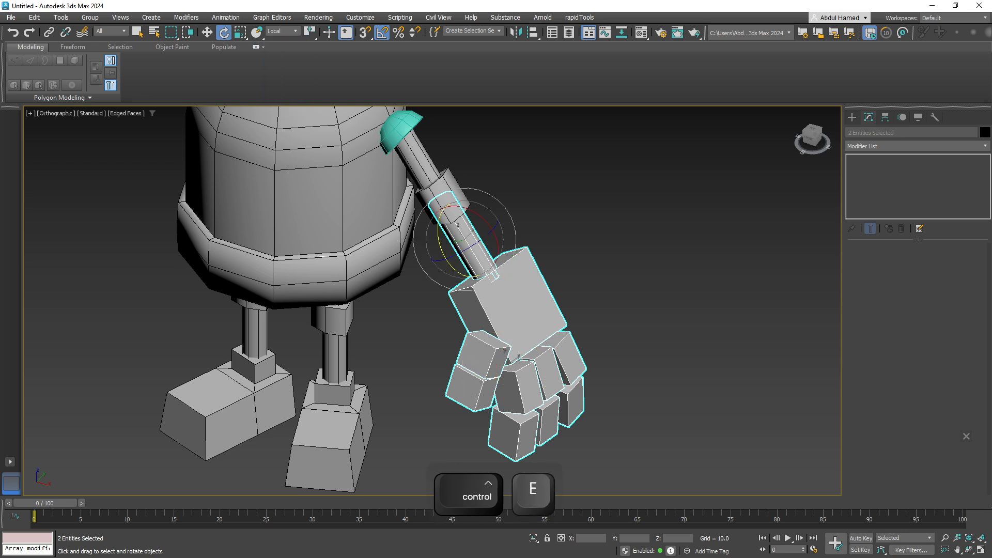
drag(453, 267, 436, 253)
key(ctrl+z)
Rotate the forearm cylinder alone to a steeper angle, keeping its upper end seated in the elbow joint.
key(e)
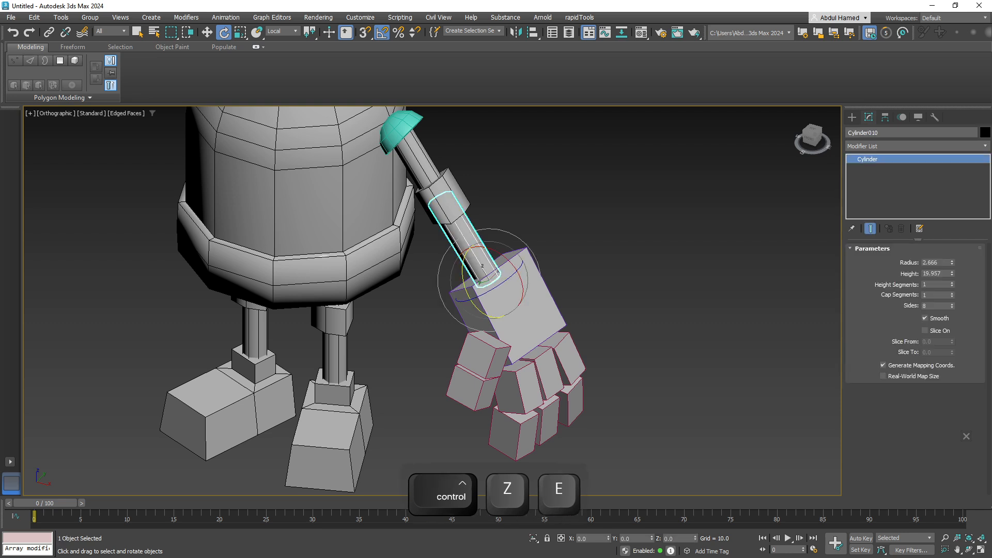
drag(465, 285, 493, 277)
key(w)
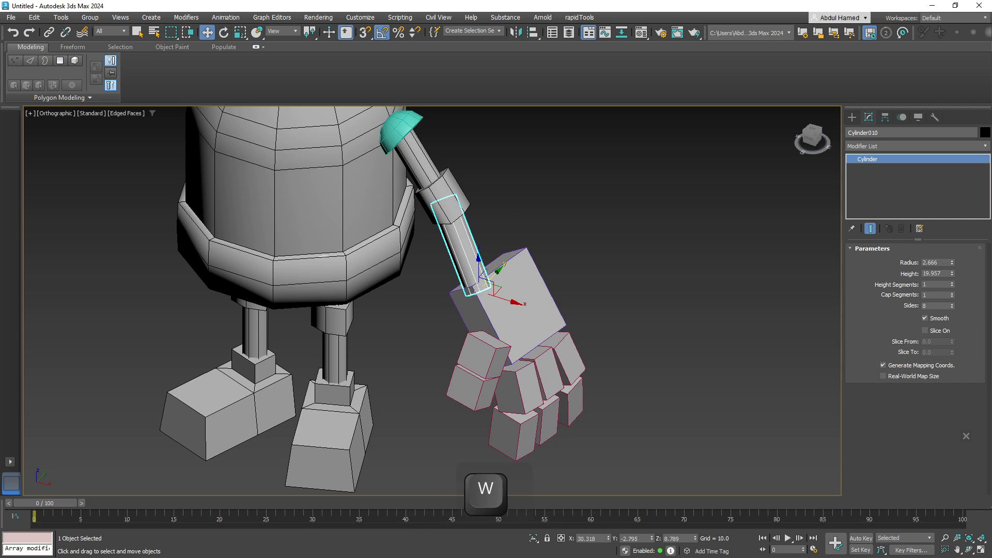
Select the hand group, move it forward along the Y axis and rotate it to follow the forearm's angle.
click(521, 306)
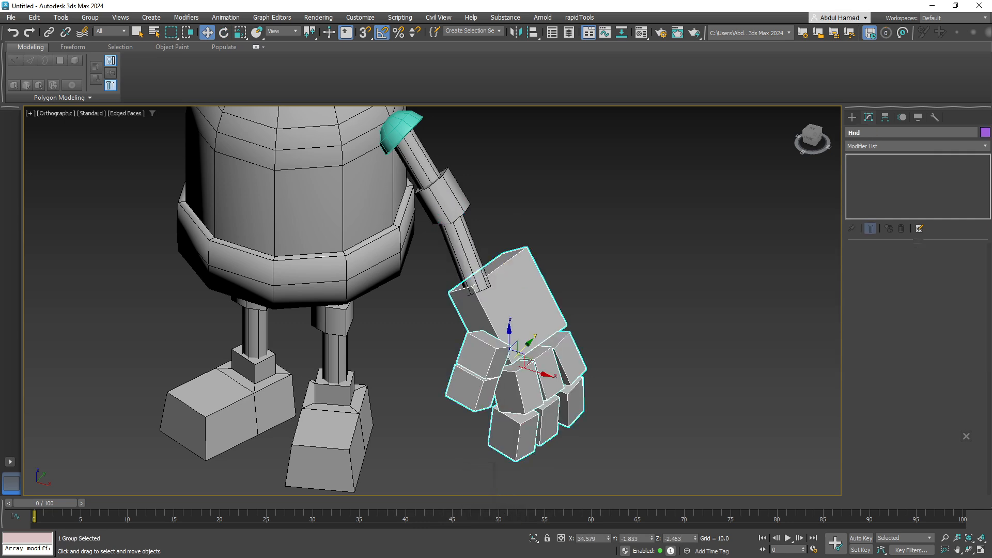
drag(528, 343, 517, 354)
key(e)
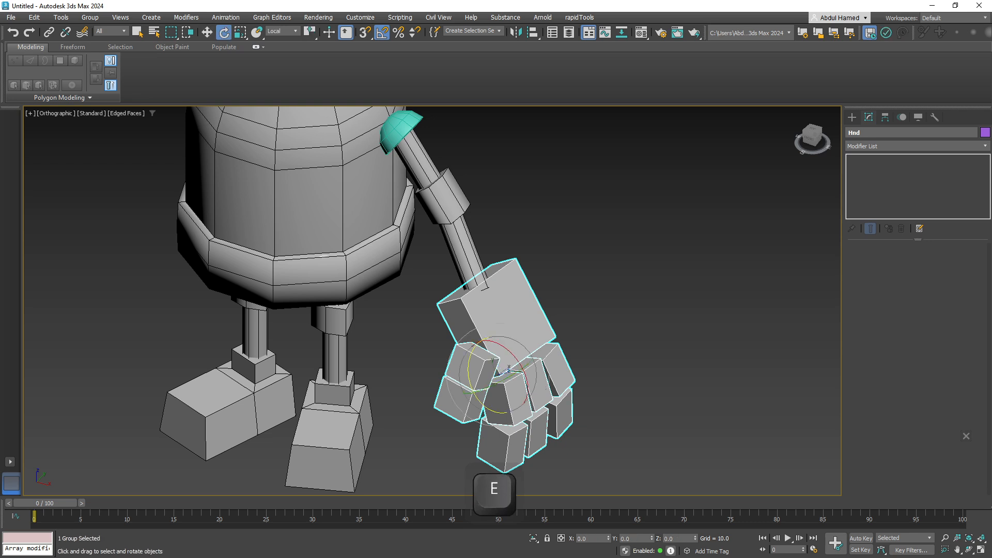
drag(479, 401, 471, 395)
Scale the hand group down slightly and move it up so the palm meets the end of the forearm.
key(w)
drag(519, 353, 479, 395)
key(r)
key(w)
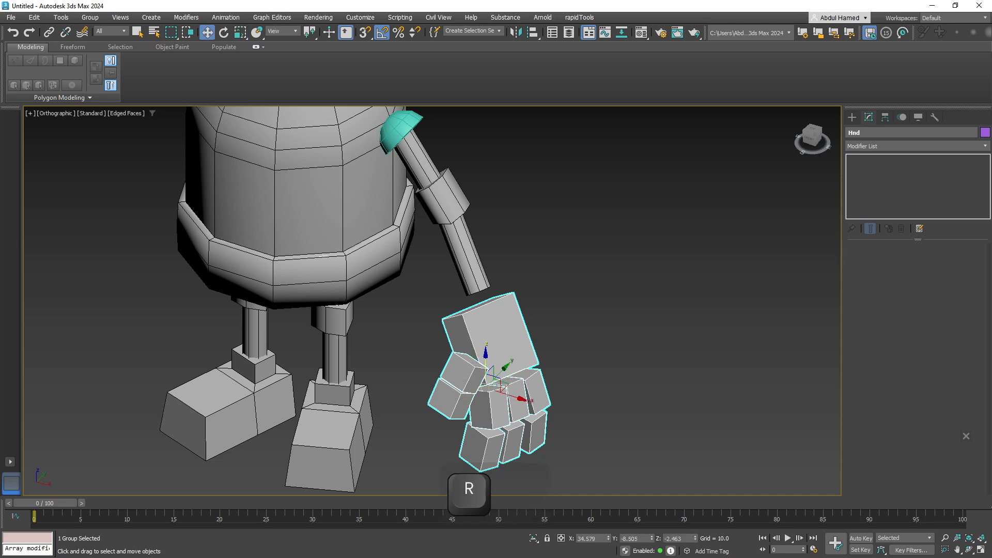
mouse_move(486, 385)
alt+middle_down()
mouse_move(498, 377)
mouse_move(488, 378)
alt+middle_up()
drag(490, 378, 482, 356)
mouse_move(482, 357)
alt+middle_down()
mouse_move(449, 381)
mouse_move(444, 372)
mouse_move(482, 358)
alt+middle_up()
click(411, 339)
click(482, 358)
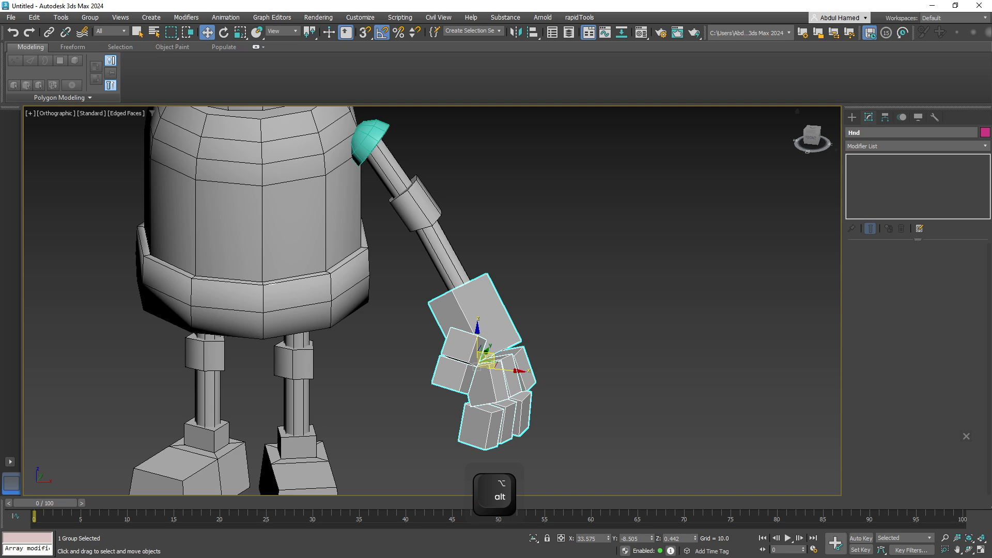
Ungroup the hand so its palm and finger blocks are separate objects.
right_click(457, 335)
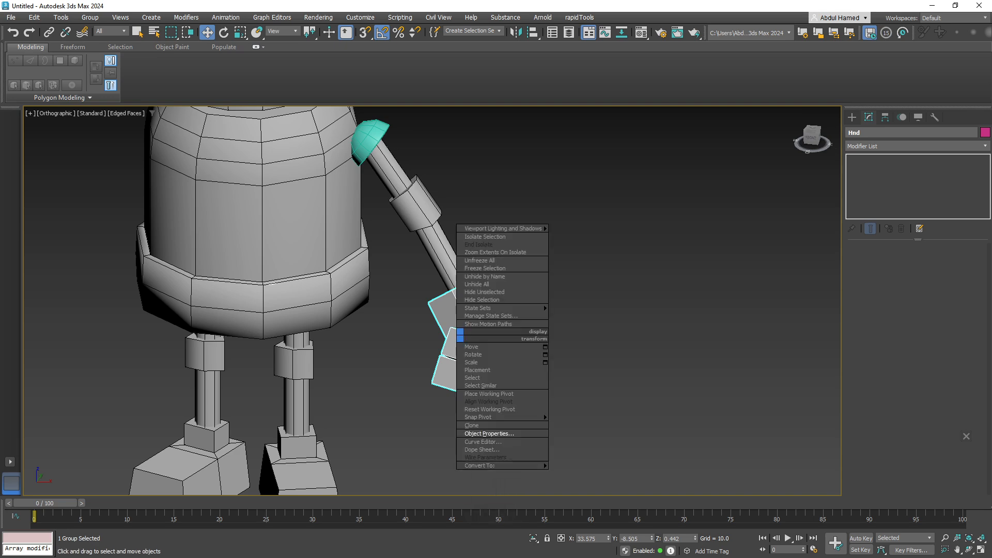
click(489, 434)
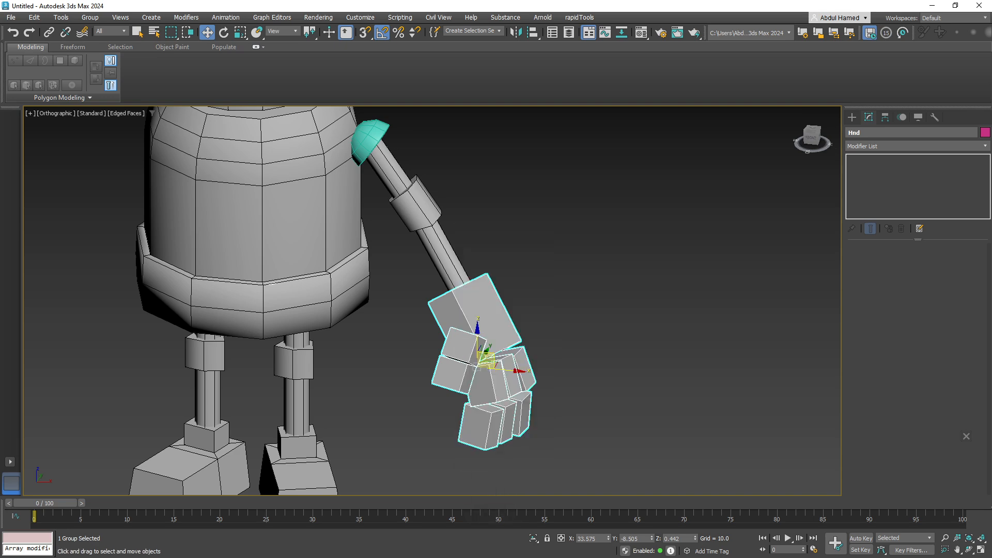
alt+middle_drag(482, 336, 525, 369)
scroll(525, 369, up, 4)
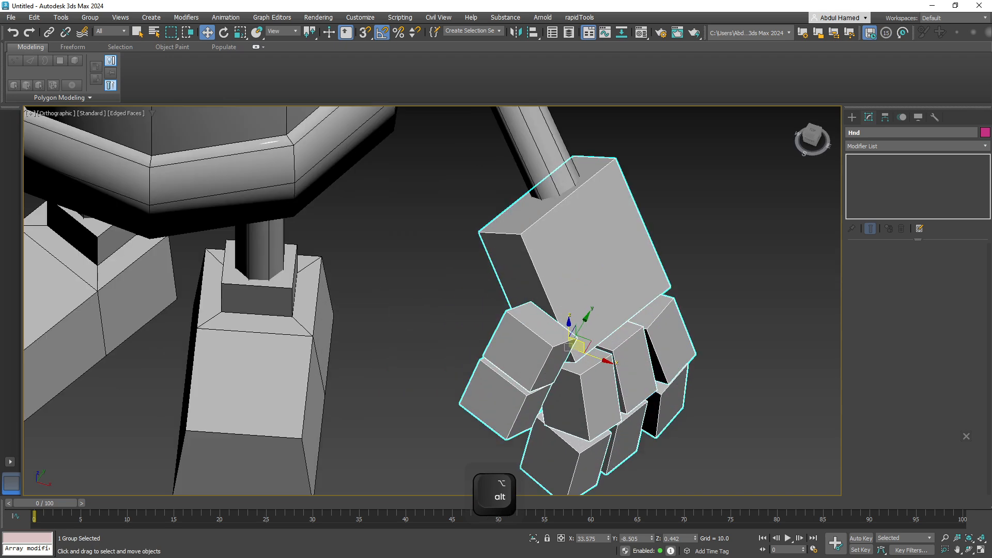
click(90, 17)
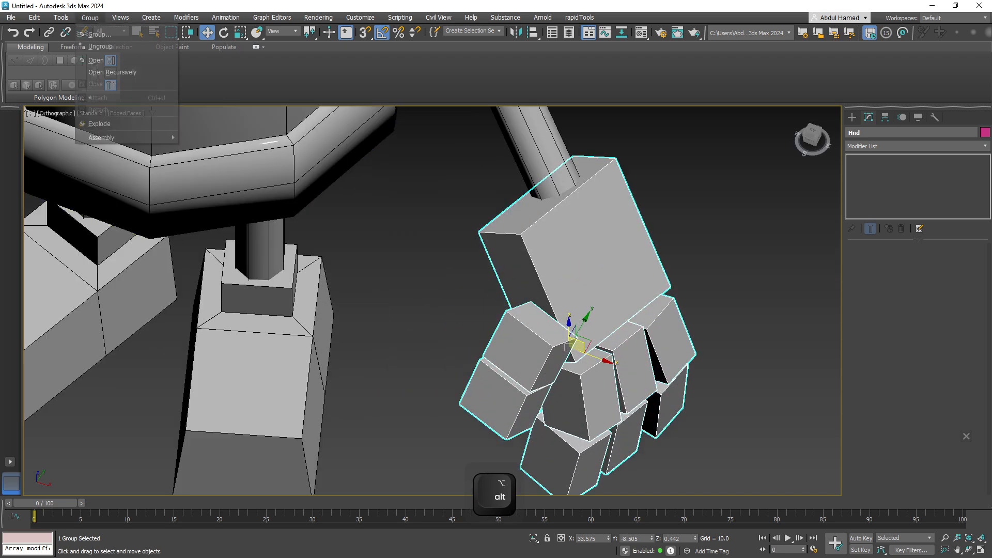
click(98, 46)
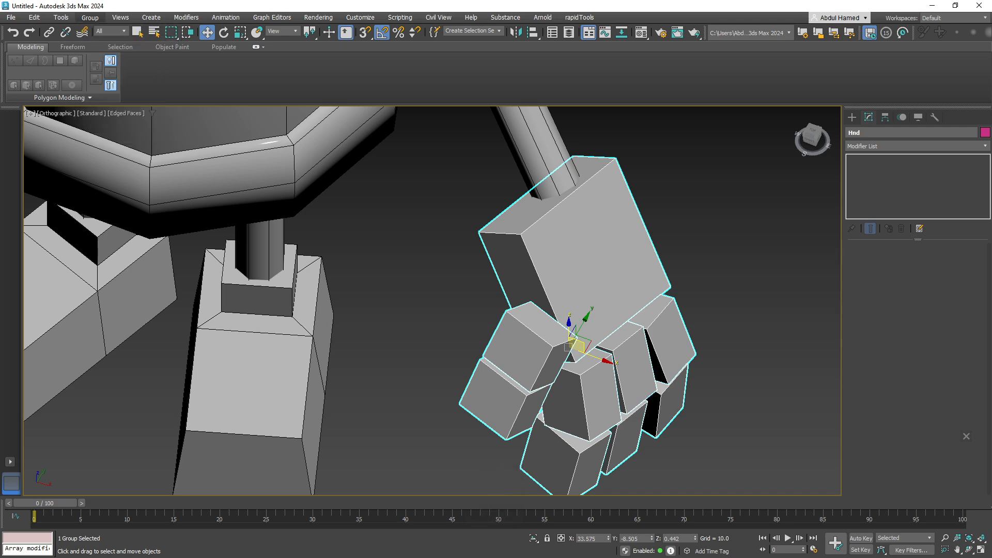
Move the thumb's two blocks together along the X axis away from the palm, and close the hand group.
click(532, 341)
ctrl+click(491, 382)
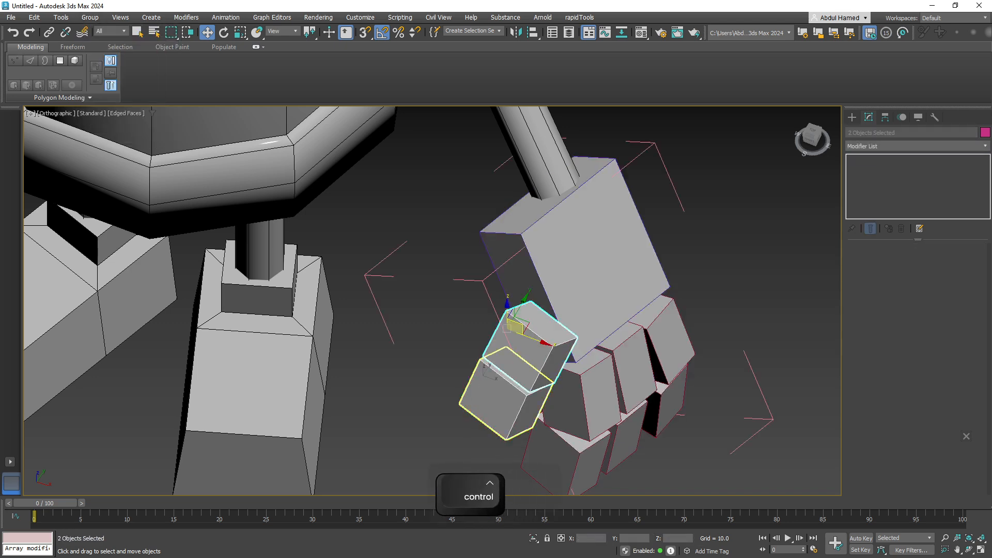
alt+middle_drag(492, 386, 494, 424)
drag(540, 351, 516, 337)
alt+middle_drag(515, 336, 457, 304)
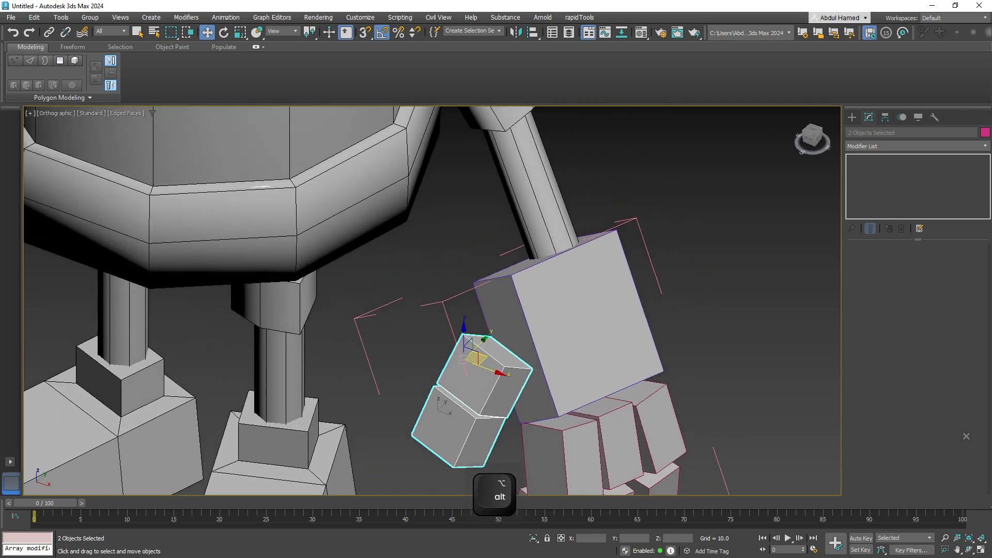
key(alt+g)
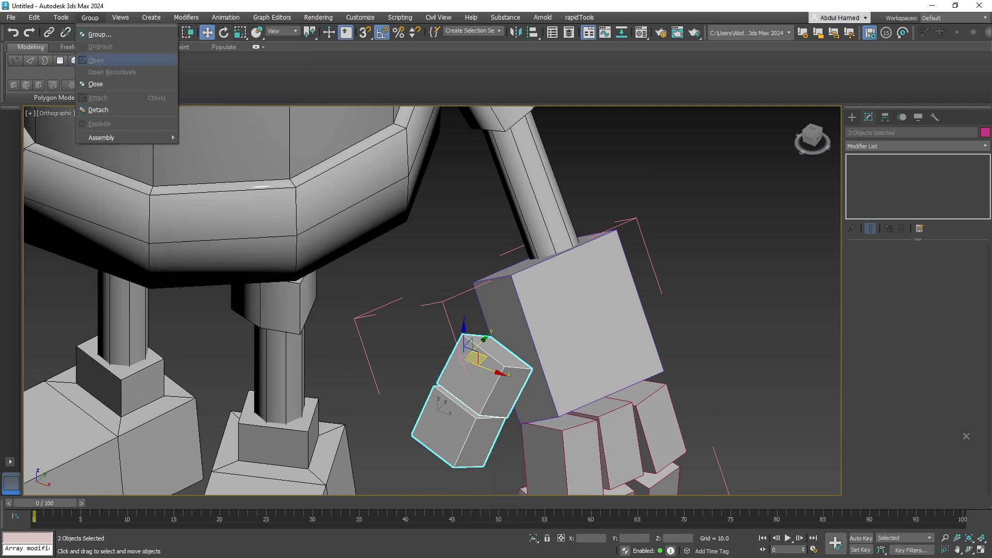
click(96, 84)
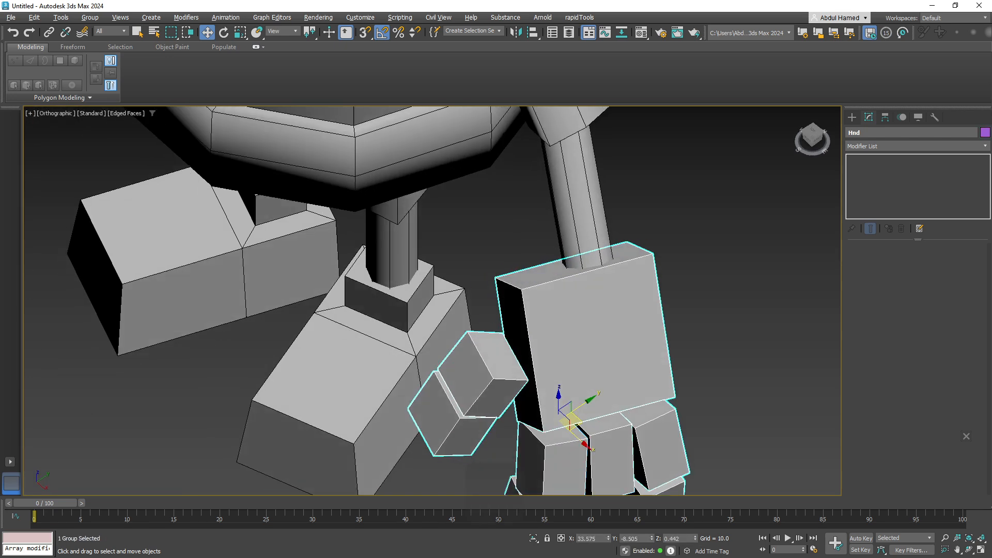
Move the hand group back along Y and slightly outward along X to about X 33.9, Y -6.5, centring the palm on the forearm.
mouse_move(590, 400)
mouse_down()
mouse_move(608, 389)
mouse_move(581, 390)
mouse_up()
alt+middle_drag(580, 389, 522, 395)
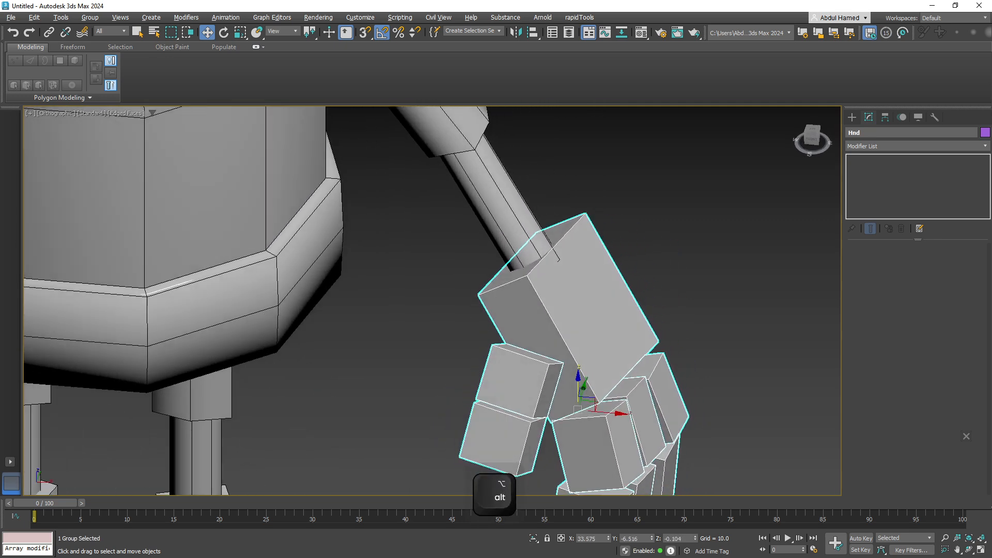
drag(615, 413, 621, 414)
Select the shoulder cap, all arm segments and the hand group together, and add a Symmetry modifier to them.
middle_drag(621, 413, 564, 341)
scroll(613, 330, down, 3)
scroll(561, 362, down, 7)
scroll(527, 288, up, 2)
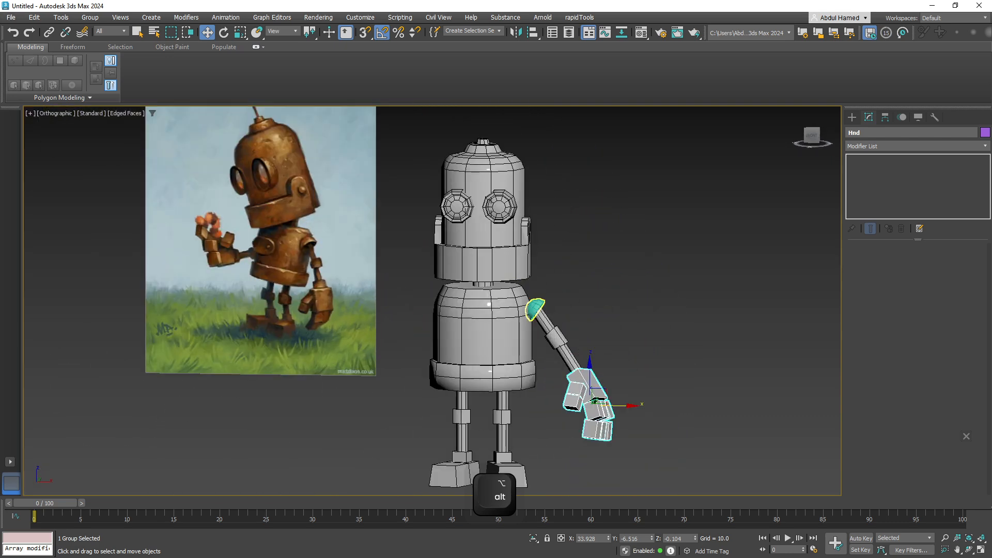
click(536, 311)
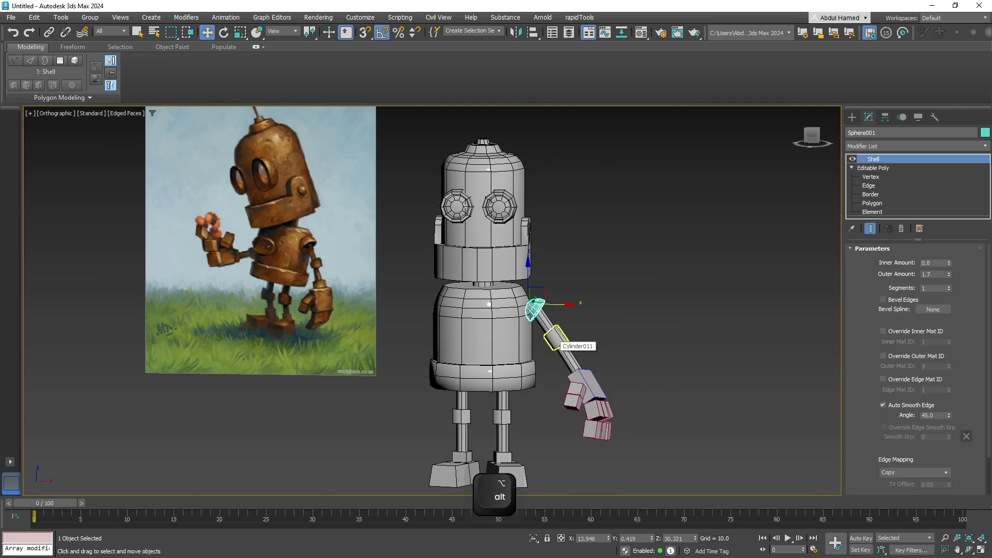
scroll(555, 339, up, 3)
key(m)
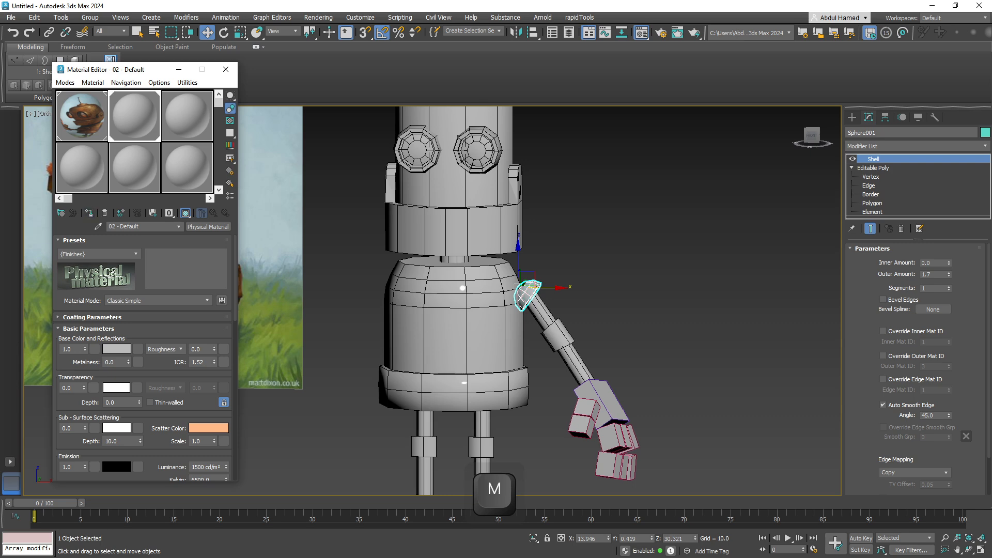
click(226, 70)
scroll(482, 190, down, 2)
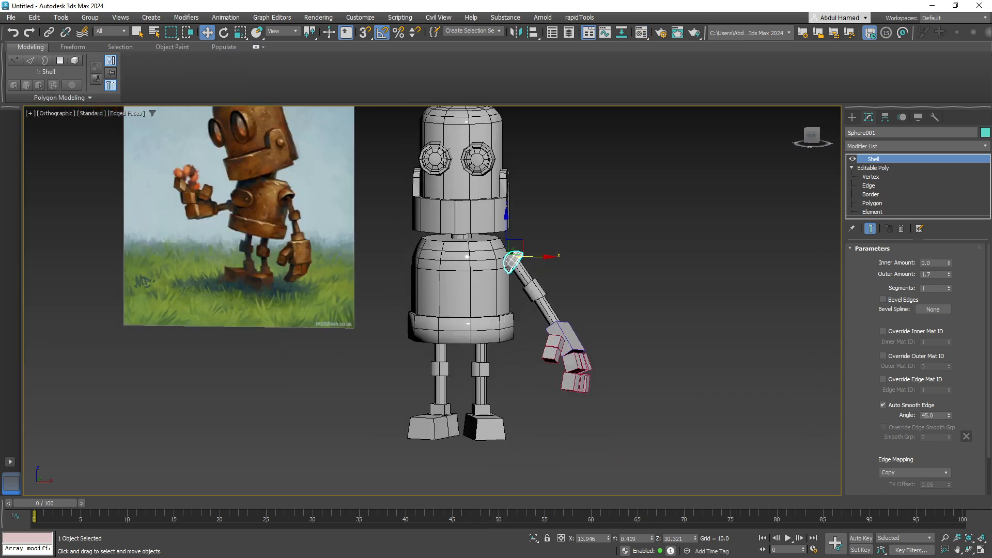
scroll(595, 279, down, 4)
scroll(594, 279, up, 4)
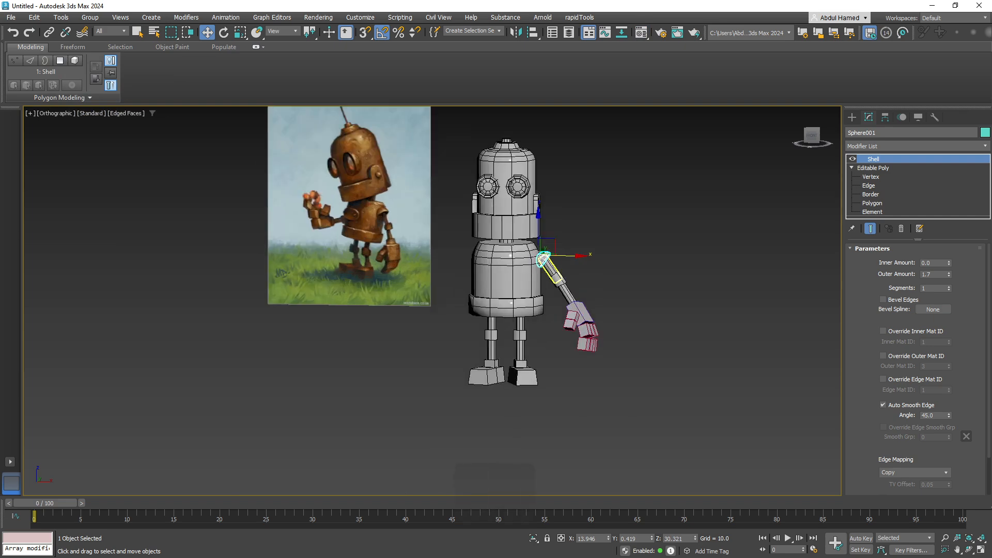
ctrl+click(557, 277)
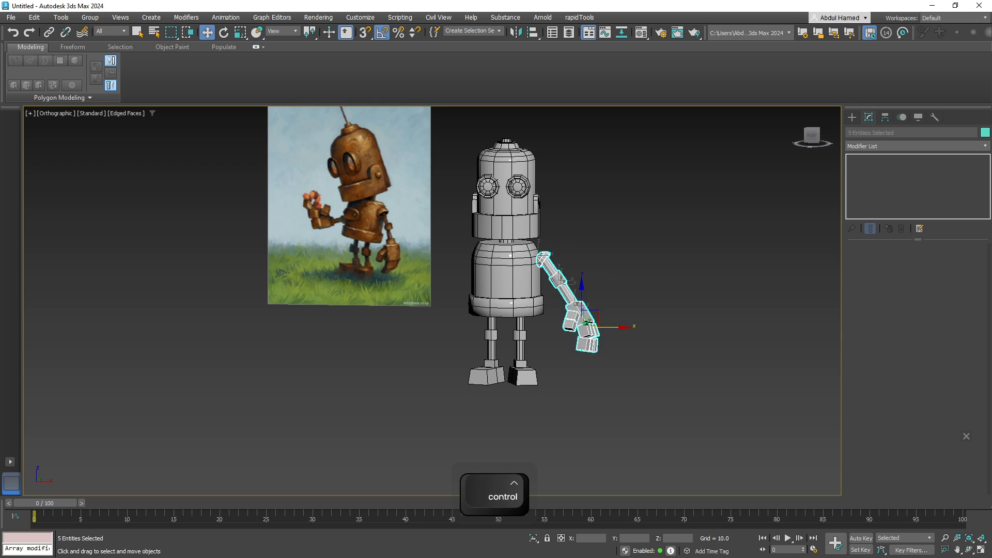
click(886, 117)
click(869, 117)
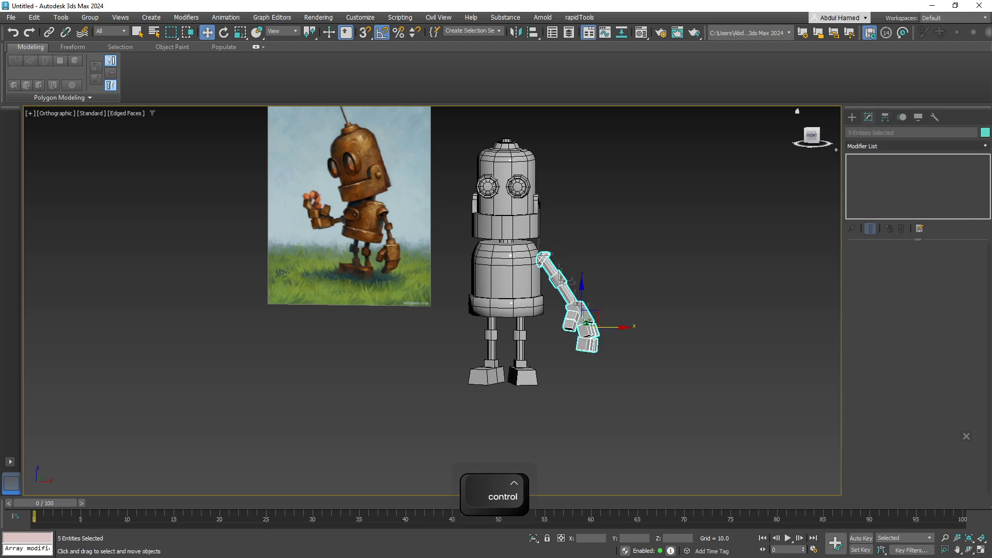
click(917, 147)
text(sym)
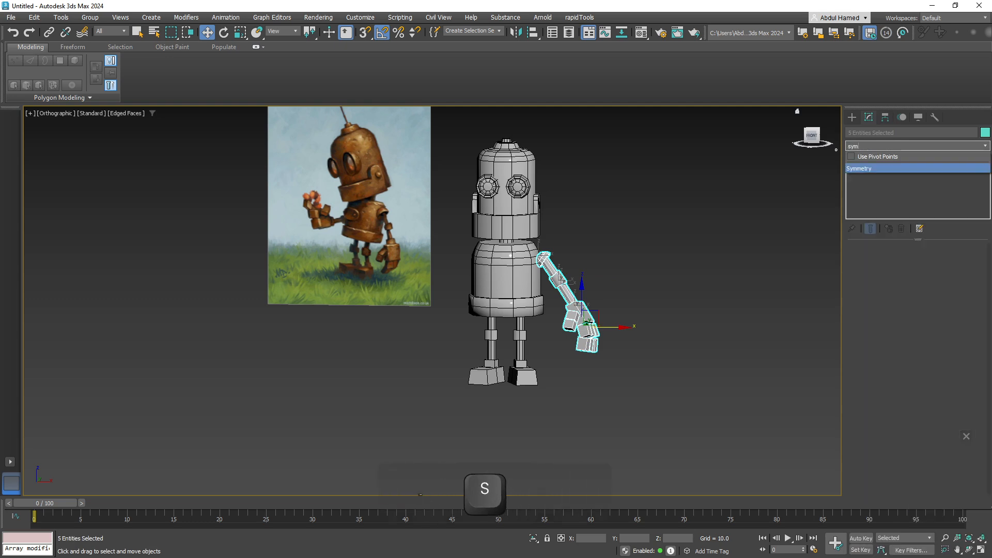
key(Return)
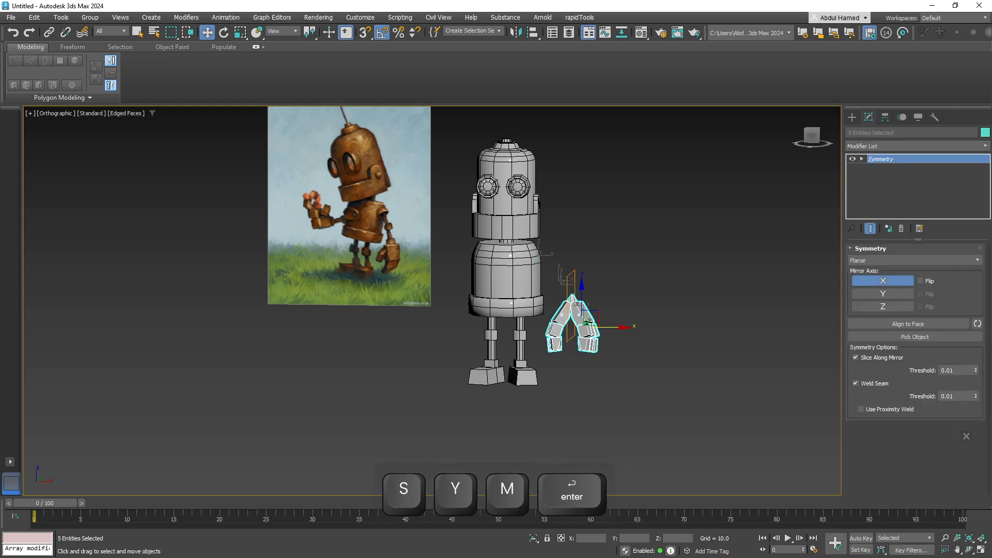
Move the Symmetry mirror plane to the torso's centre, snapping to the torso's pivot with only Pivot snapping enabled.
key(1)
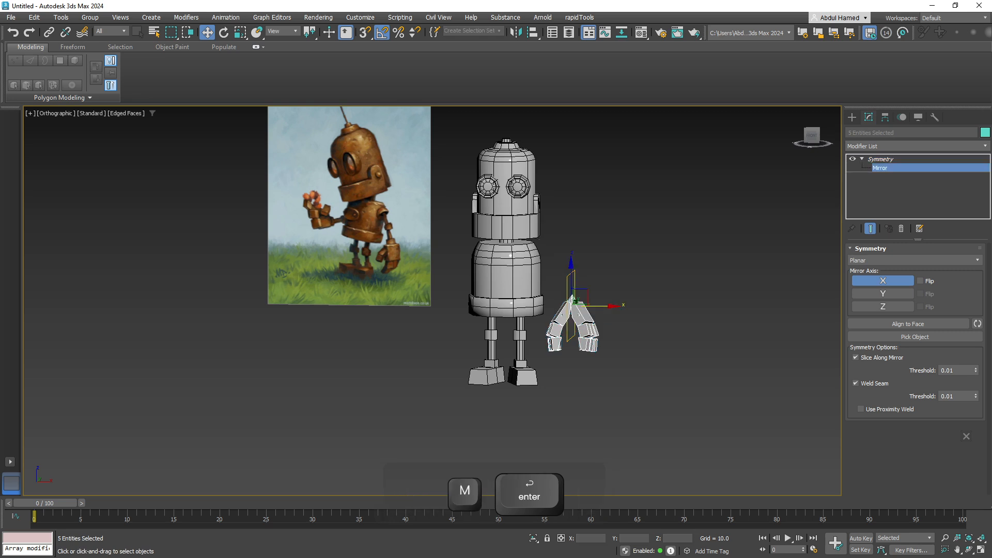
key(1)
key(1)
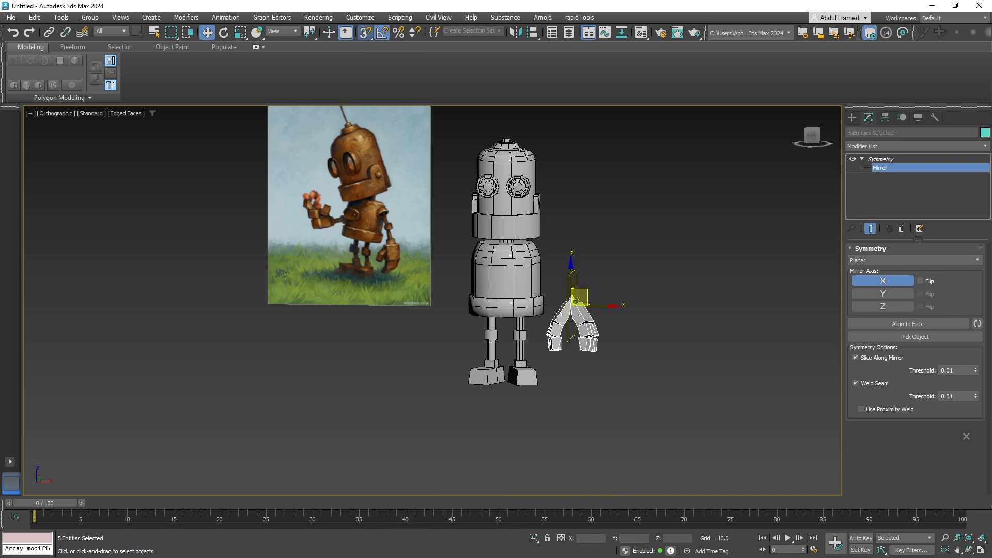
right_click(366, 33)
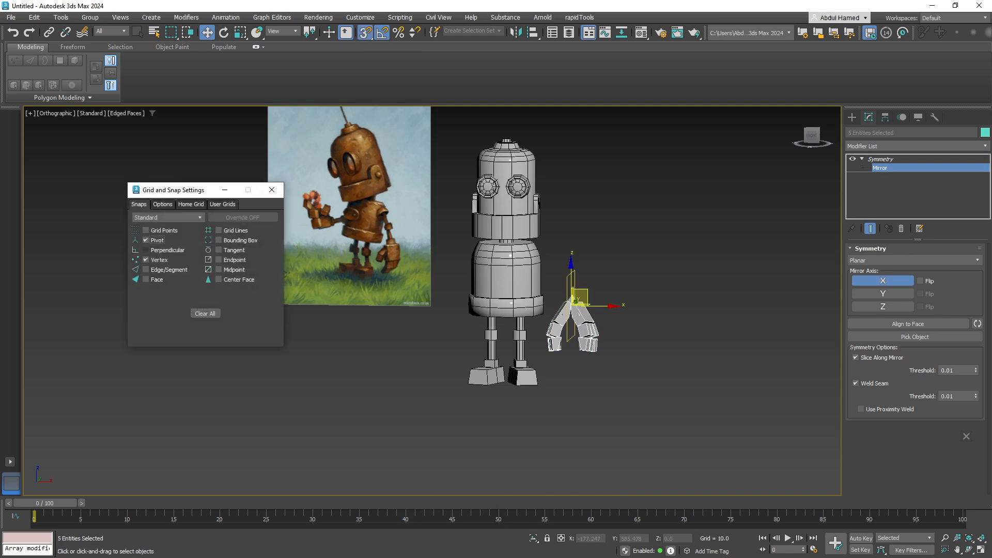
drag(577, 299, 512, 308)
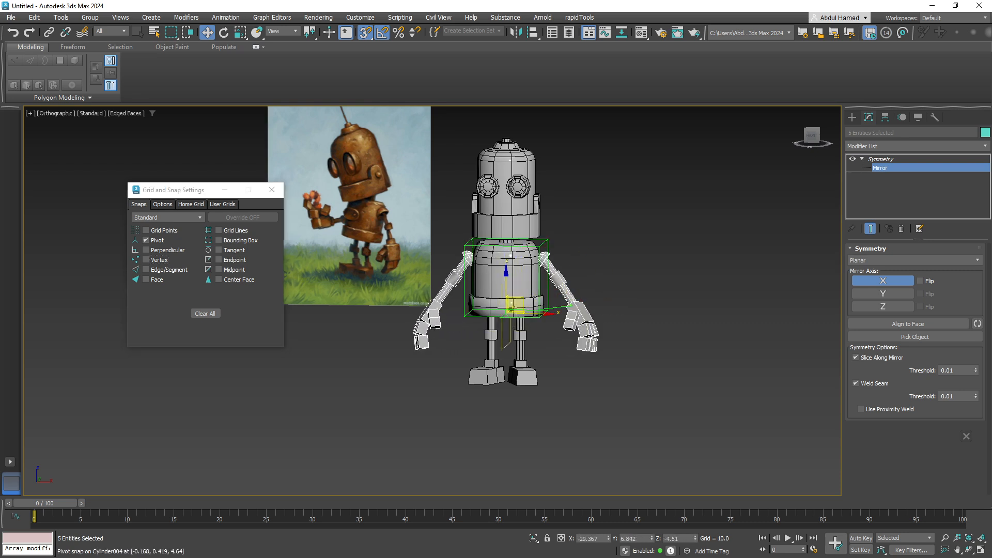
alt+middle_drag(512, 309, 517, 311)
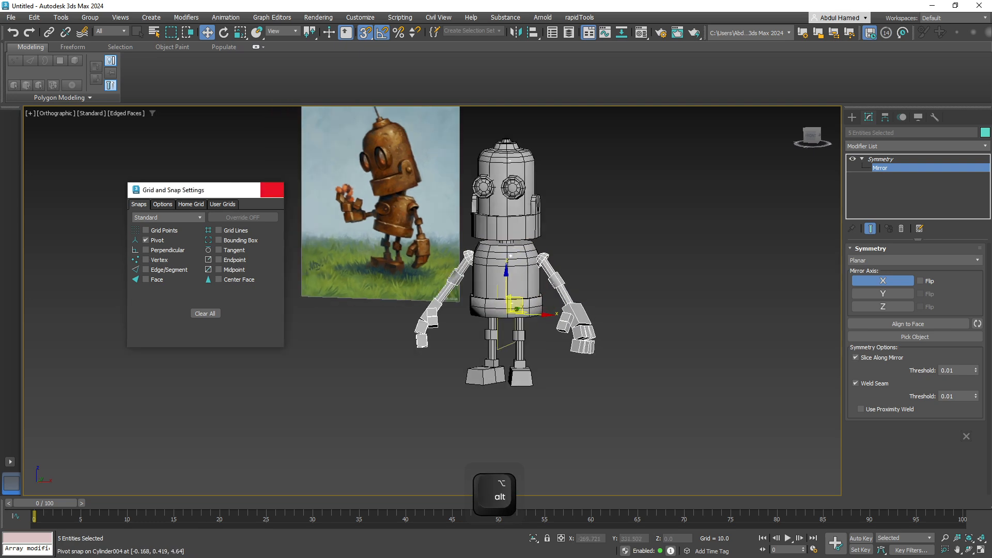
click(272, 189)
mouse_move(504, 373)
alt+middle_down()
mouse_move(558, 390)
mouse_move(493, 360)
alt+middle_up()
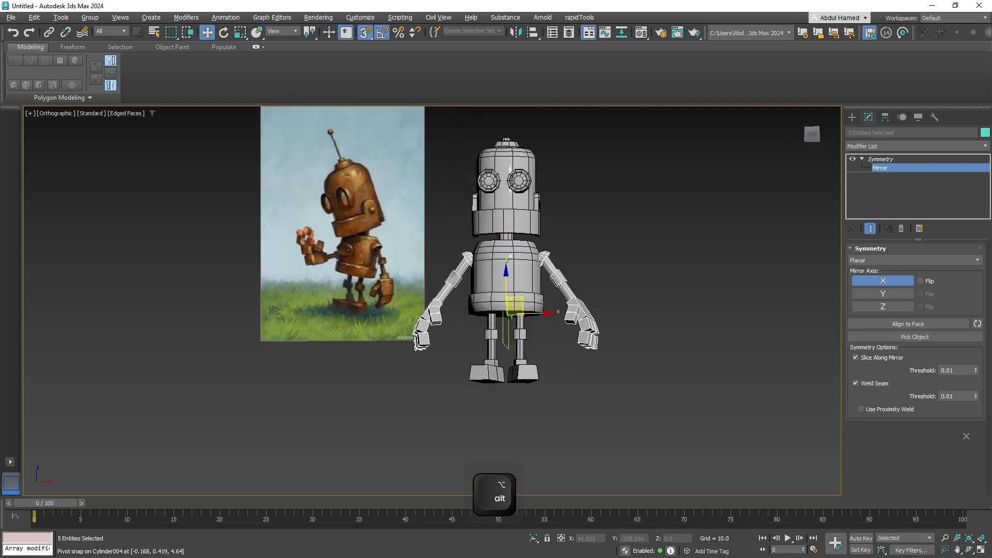
alt+middle_drag(500, 283, 498, 327)
mouse_move(538, 289)
alt+middle_down()
mouse_move(478, 296)
mouse_move(527, 298)
alt+middle_up()
scroll(490, 385, up, 4)
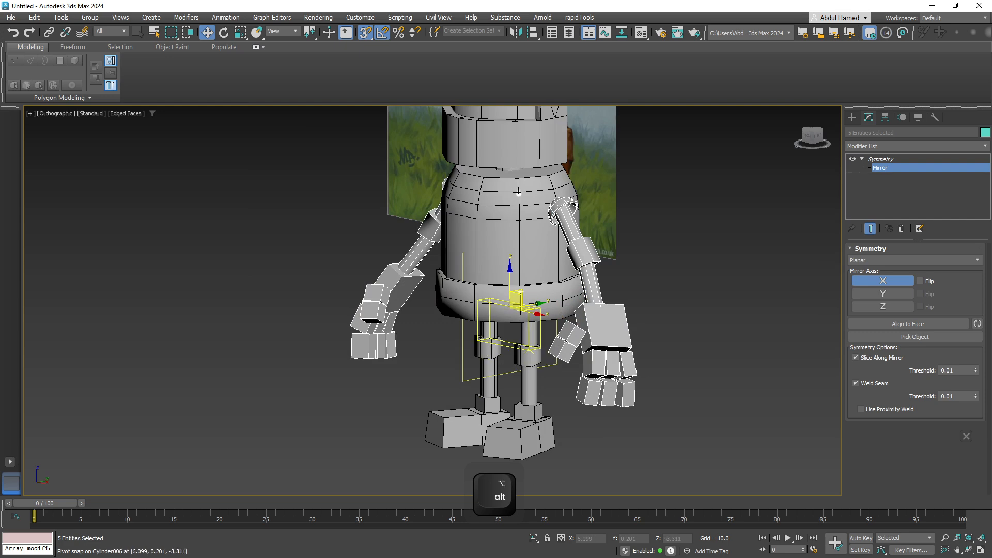
click(881, 159)
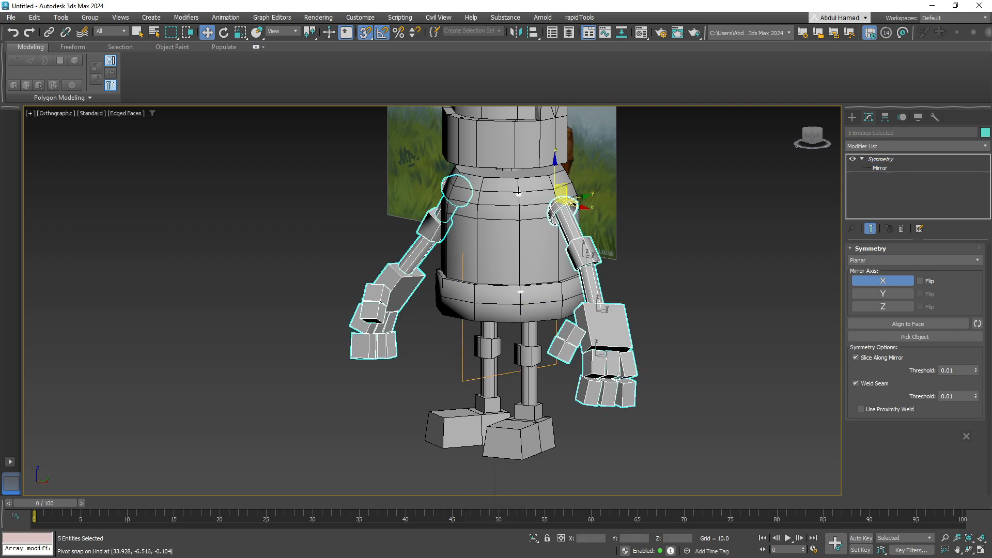
click(687, 290)
Rotate the upper-leg cylinder 20 degrees about its X axis beneath its Symmetry modifier, keeping its lower end in the knee joint.
click(521, 293)
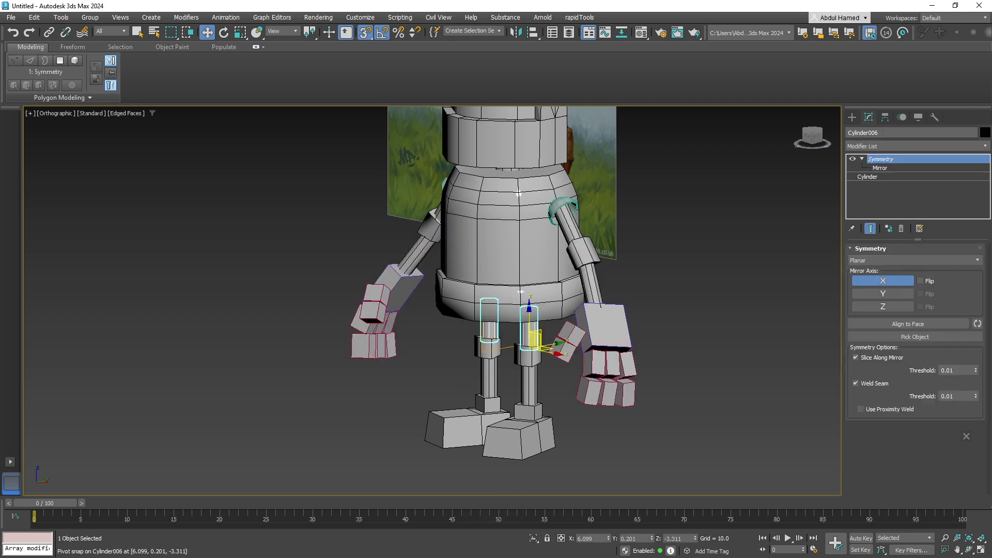
click(868, 177)
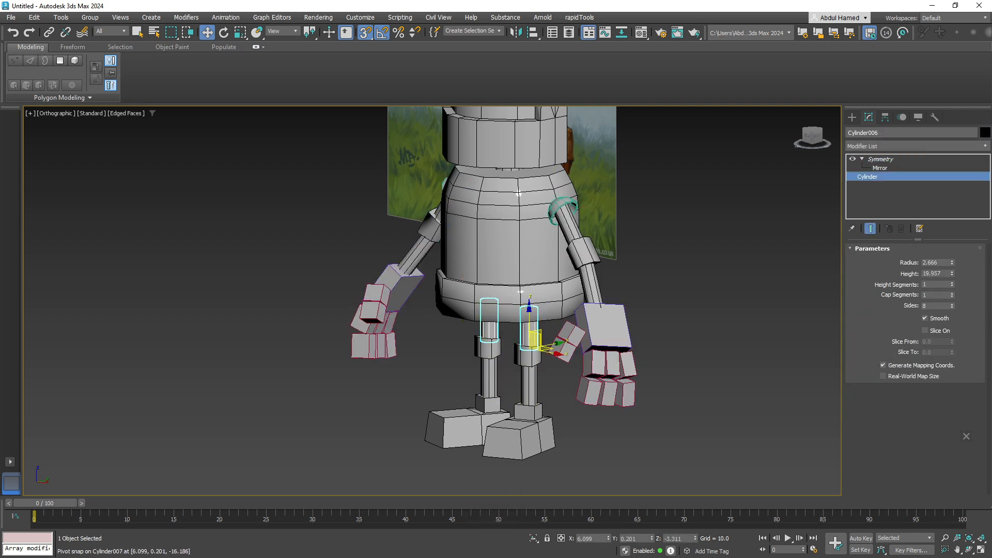
middle_drag(531, 346, 492, 294)
scroll(492, 293, up, 4)
key(e)
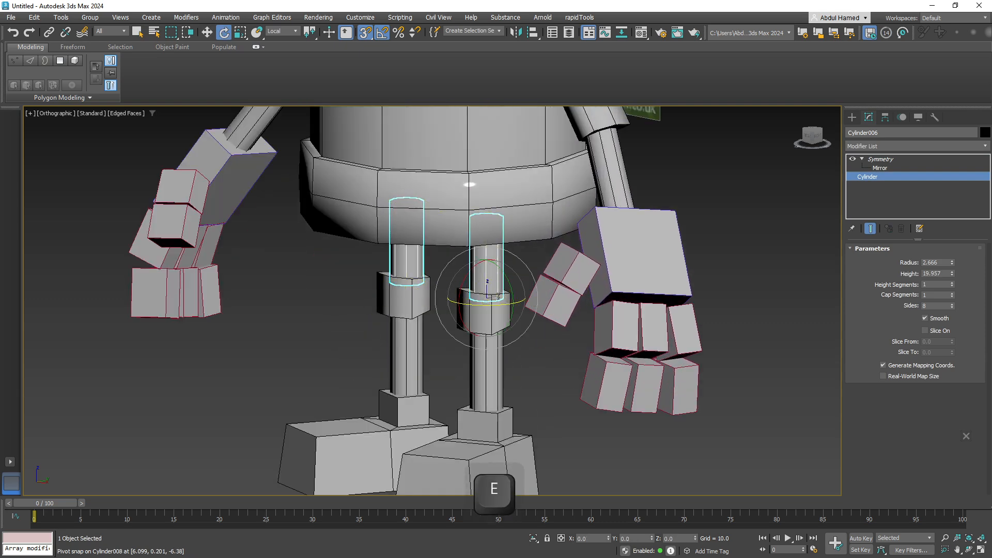
drag(495, 297, 499, 300)
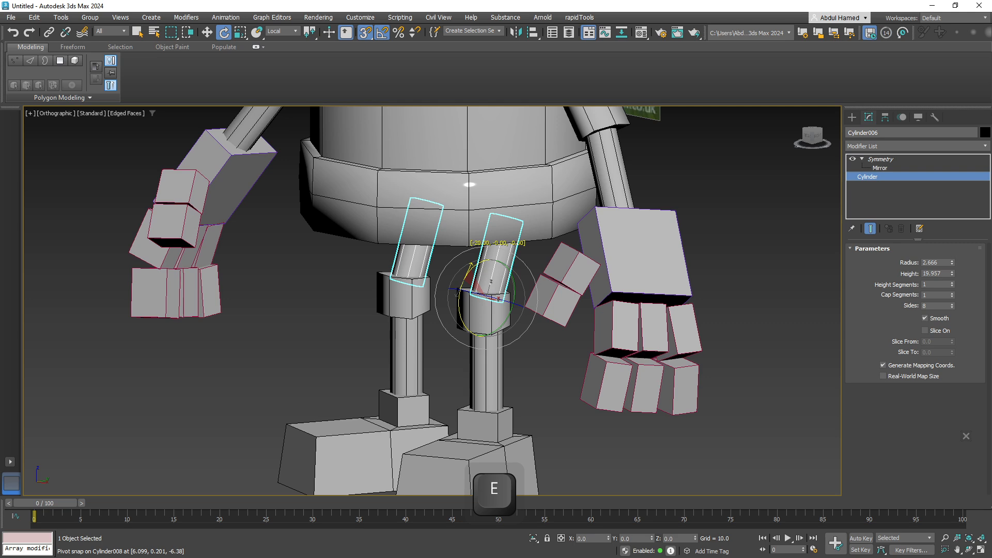
mouse_move(491, 281)
alt+middle_down()
mouse_move(472, 291)
mouse_move(498, 295)
alt+middle_up()
Add the knee joint, lower leg and foot to the selection and move the whole leg forward along Y with snapping off.
key(w)
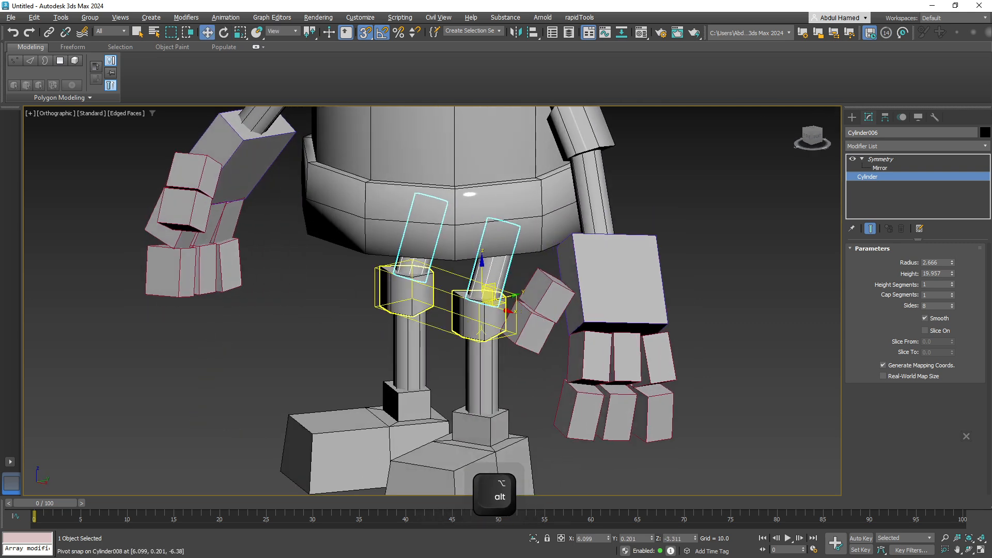
ctrl+click(486, 316)
ctrl+click(482, 372)
ctrl+click(468, 459)
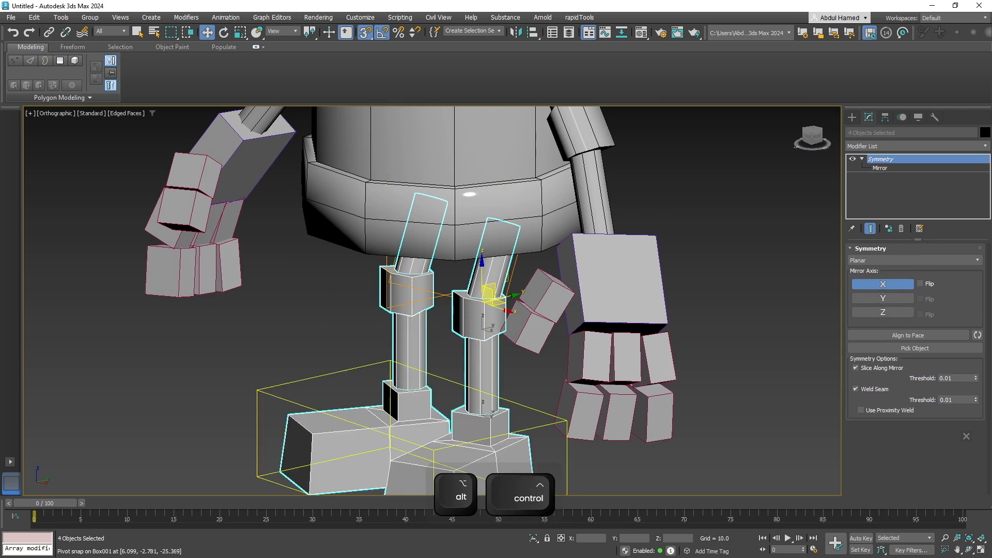
middle_drag(468, 459, 448, 382)
key(w)
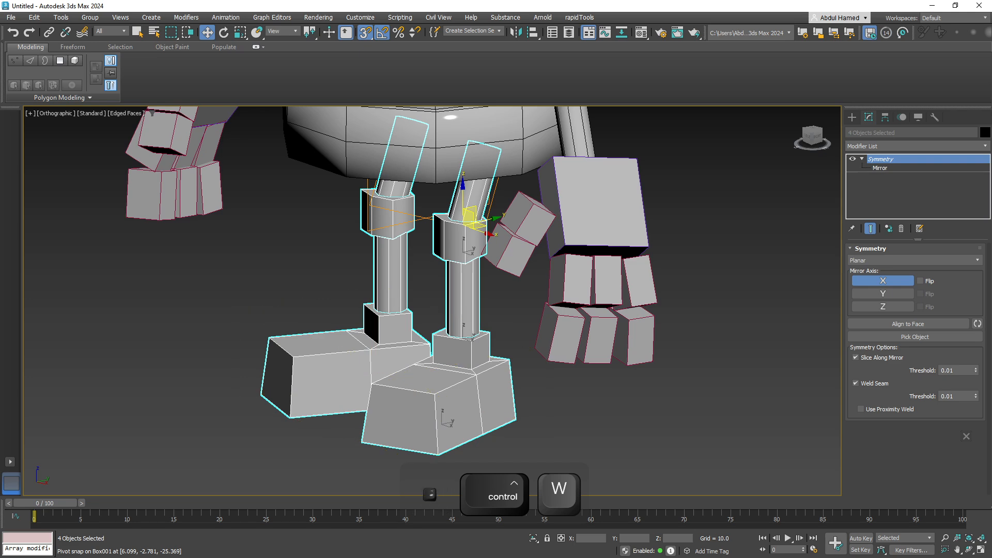
click(450, 416)
key(s)
drag(447, 416, 433, 420)
click(641, 385)
Tilt the lower-leg cylinder so its top leans forward, and move it back along Y to line up with the knee joint.
alt+middle_drag(641, 385, 643, 318)
scroll(602, 318, down, 5)
middle_drag(634, 257, 557, 226)
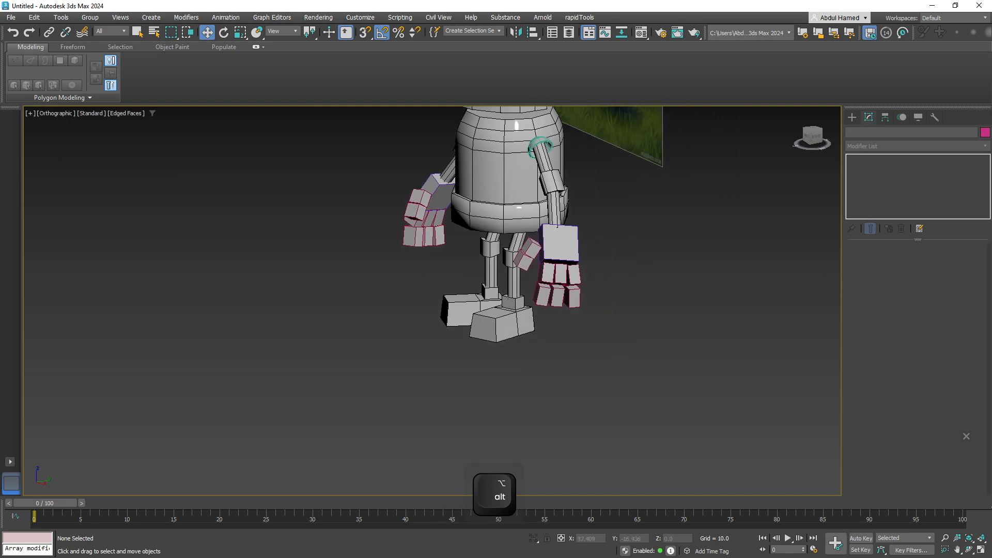
click(489, 281)
scroll(484, 286, up, 5)
key(e)
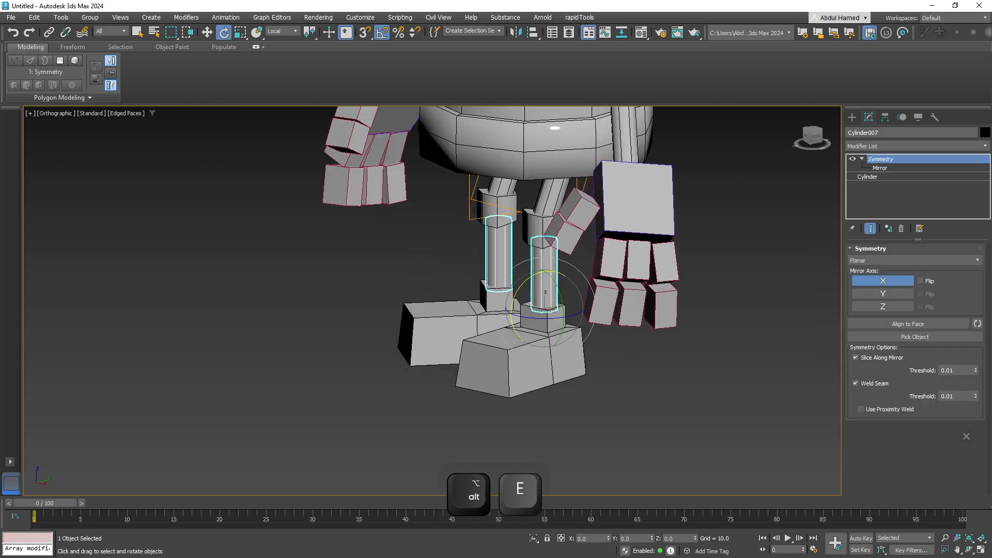
drag(518, 289, 510, 301)
key(w)
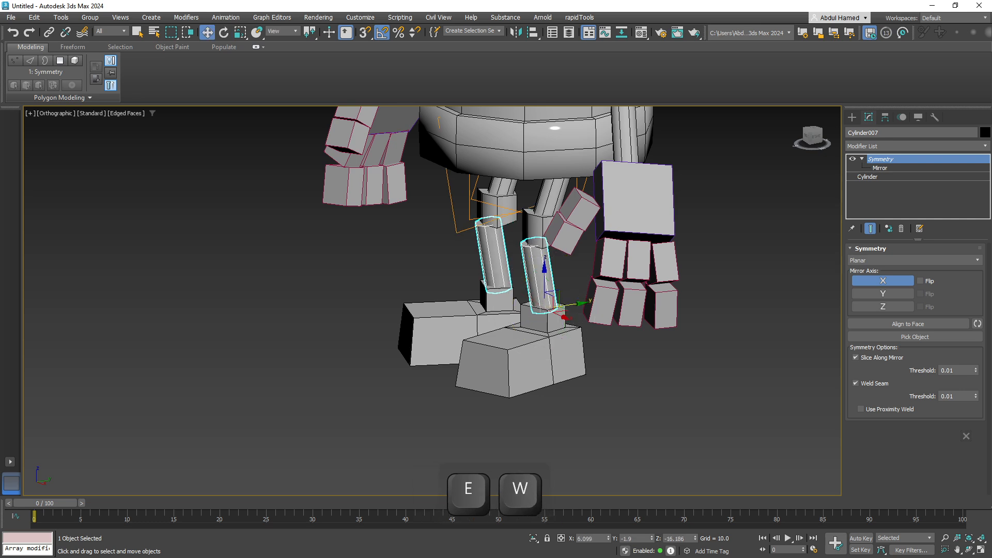
drag(574, 304, 583, 302)
Move the foot box back along the Y axis so its ankle sits under the lower leg.
click(539, 353)
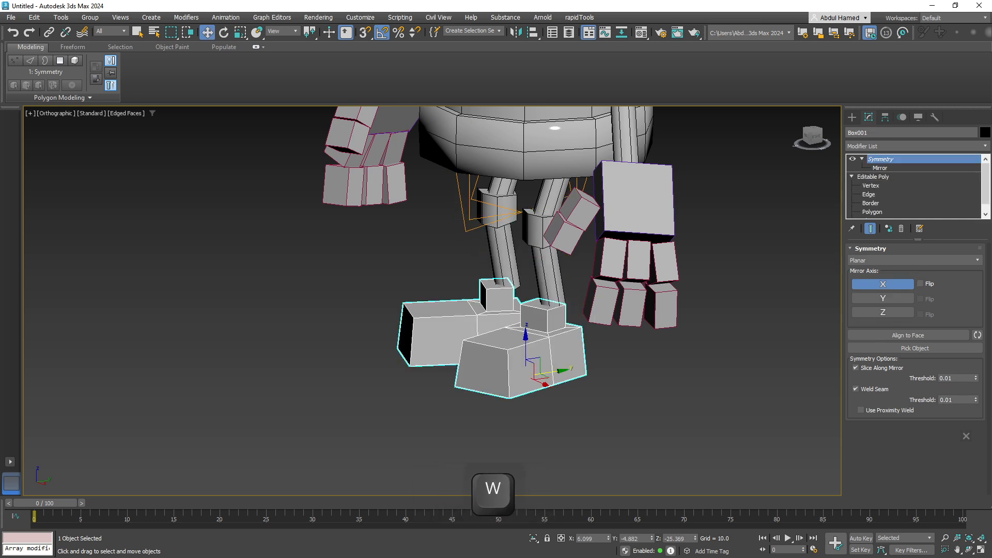
drag(558, 371, 568, 370)
click(269, 290)
Select the upper-leg cylinder, knee joint and lower-leg cylinder together, leaving out the foot.
alt+middle_drag(238, 279, 299, 284)
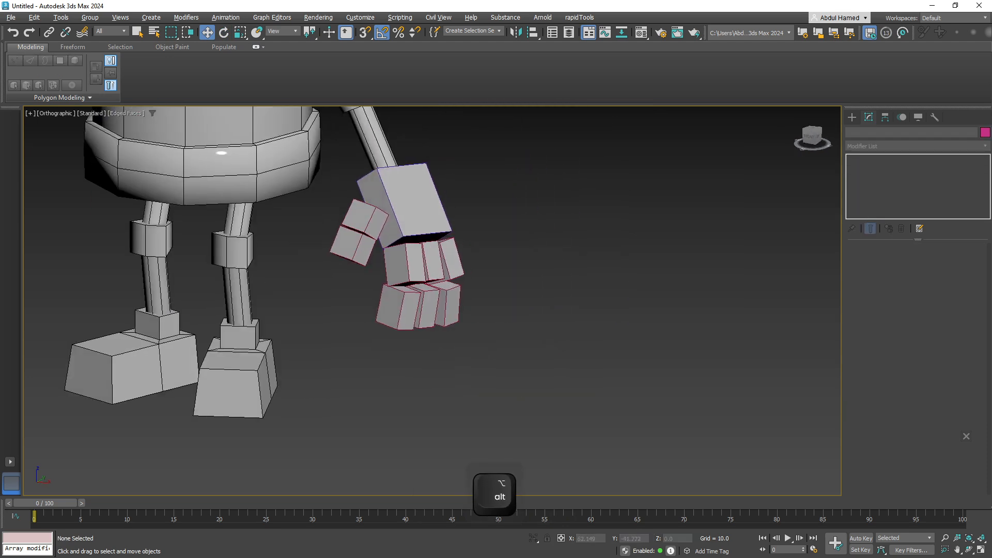
middle_drag(259, 258, 454, 268)
click(435, 226)
ctrl+click(430, 258)
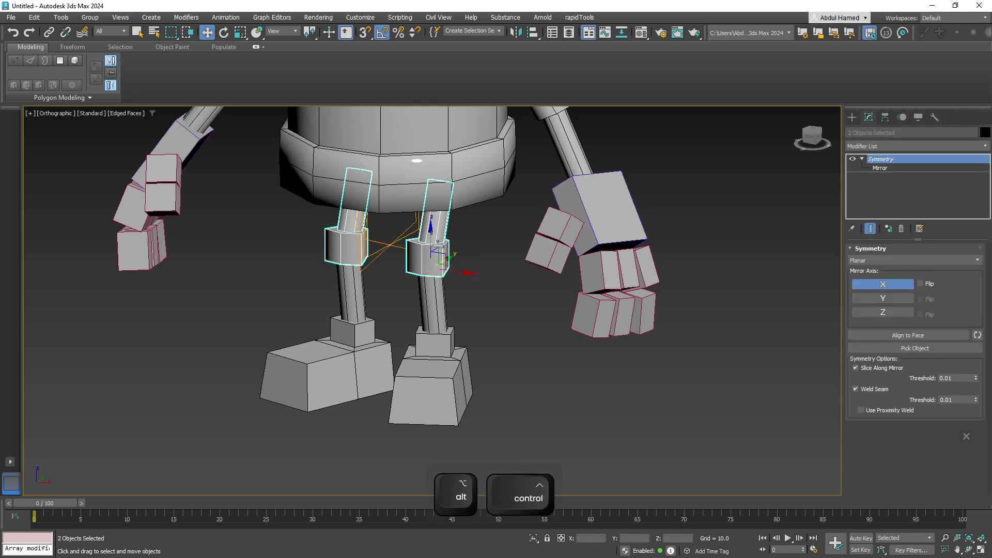
ctrl+click(434, 303)
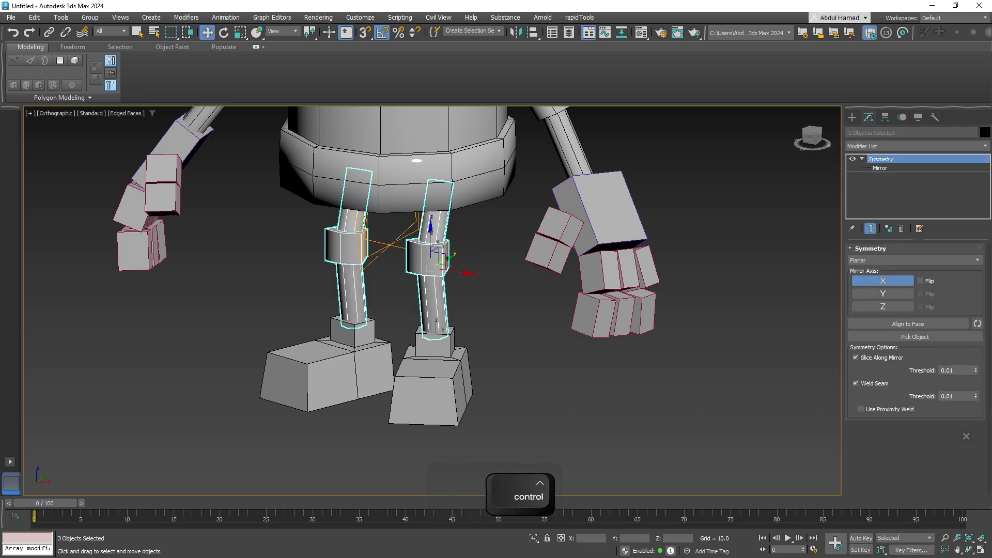
Try to rotate the three selected leg parts about their local Z axis.
key(e)
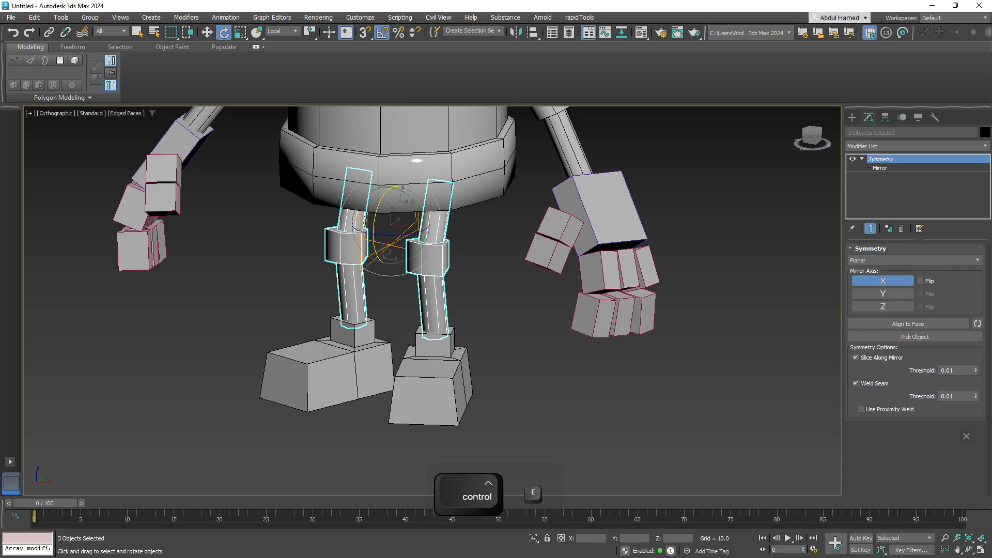
drag(397, 236, 415, 235)
key(ctrl+z)
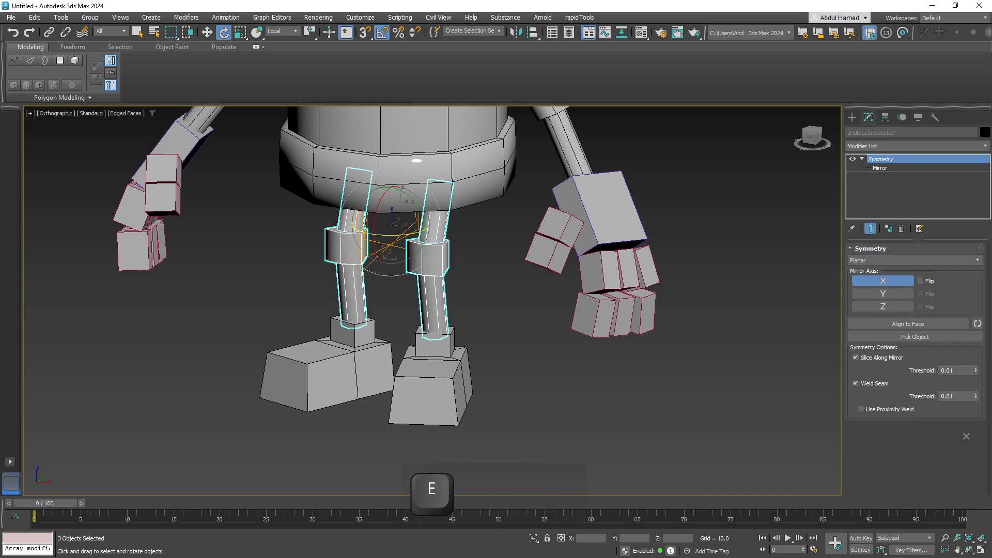
Add an Edit Poly modifier above the Symmetry on the three selected leg parts.
click(918, 147)
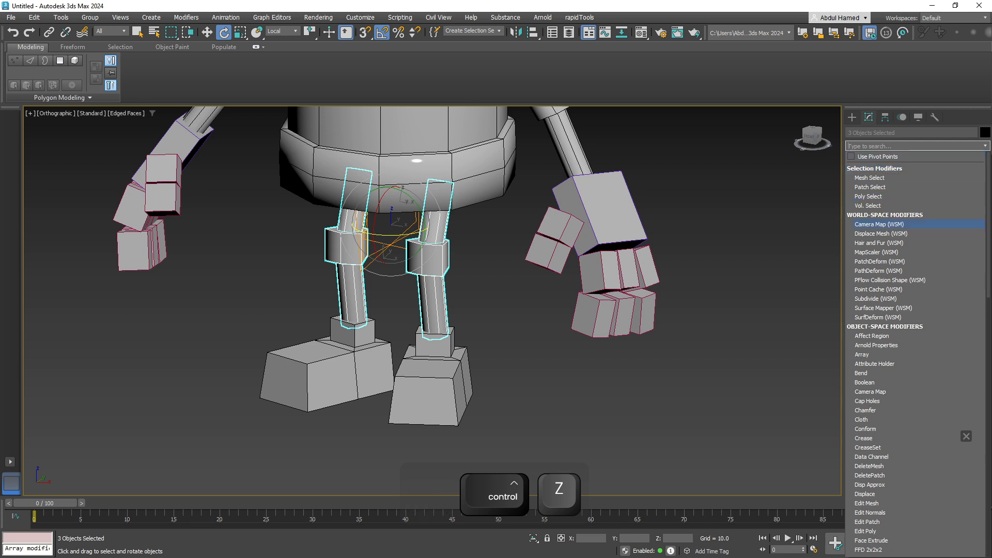
click(918, 147)
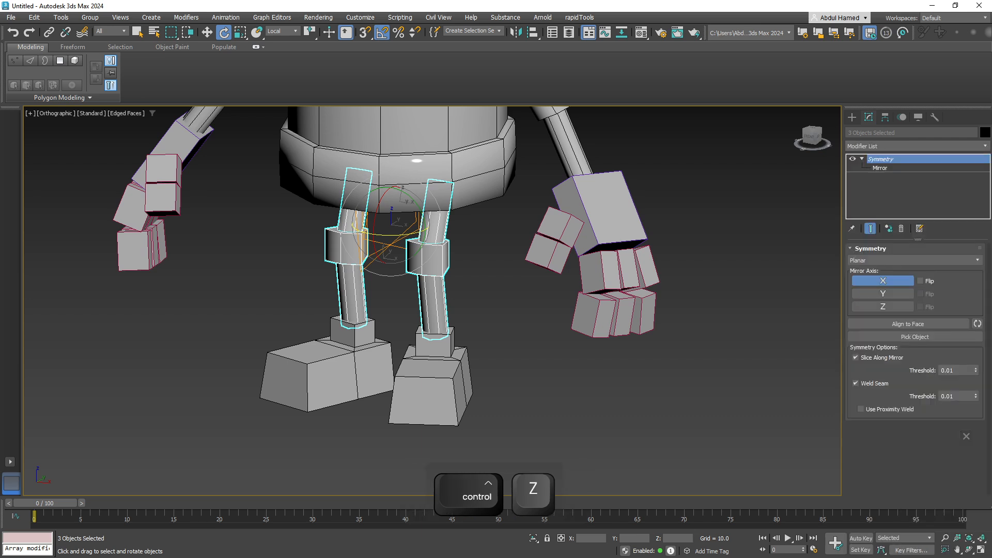
click(918, 147)
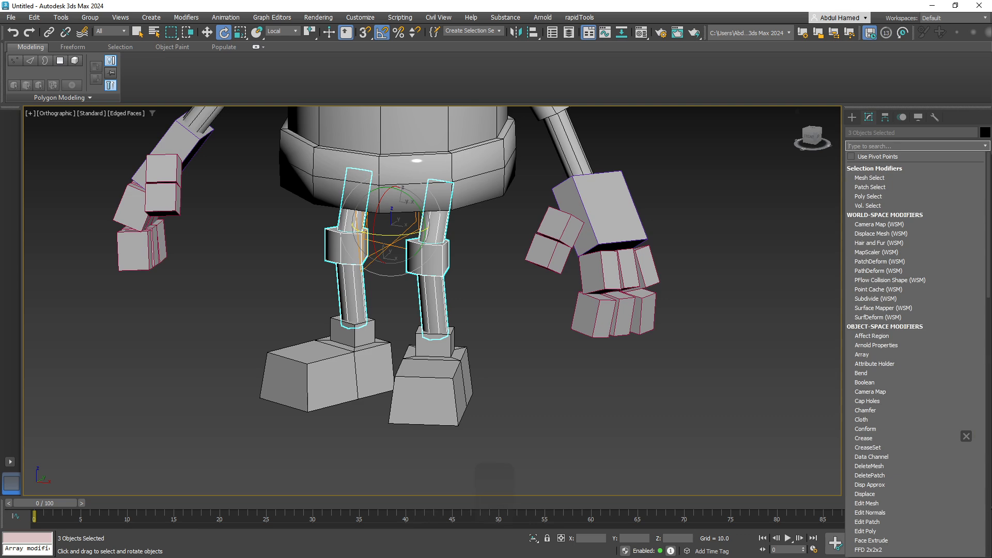
text(edit)
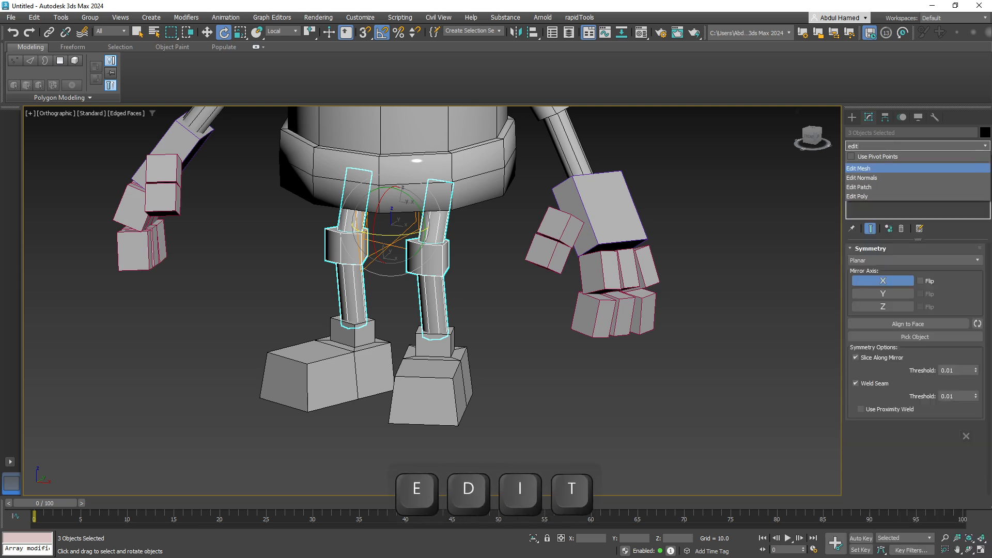
click(858, 196)
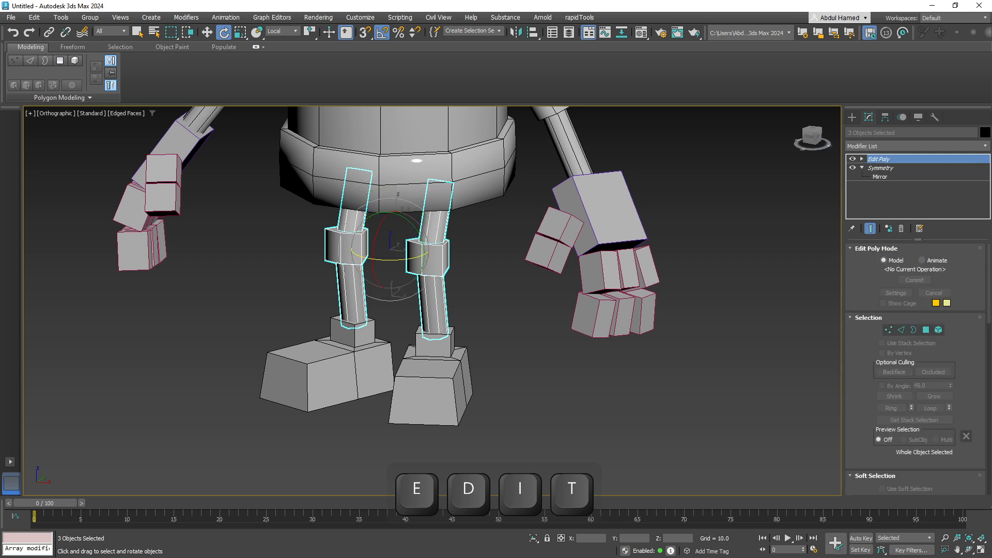
Select all polygons of the leg parts in the Edit Poly modifier and rotate them slightly about the Z axis.
click(862, 159)
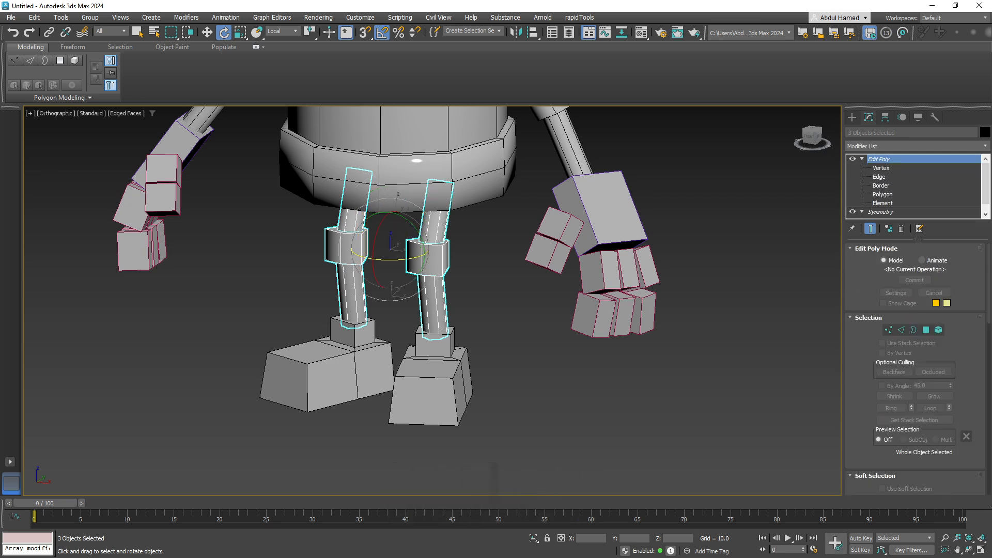
click(883, 194)
key(ctrl+a)
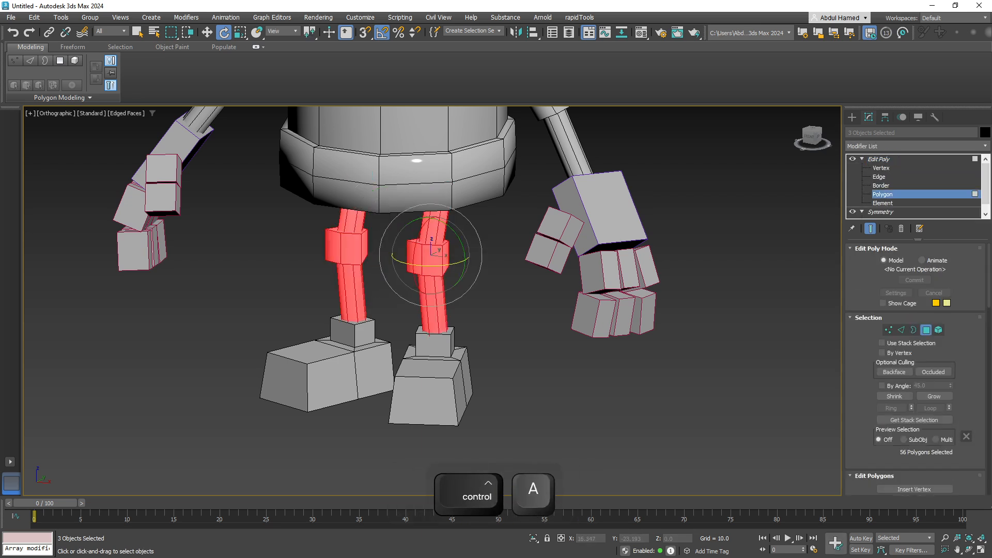
drag(428, 266, 445, 265)
alt+middle_drag(446, 265, 481, 260)
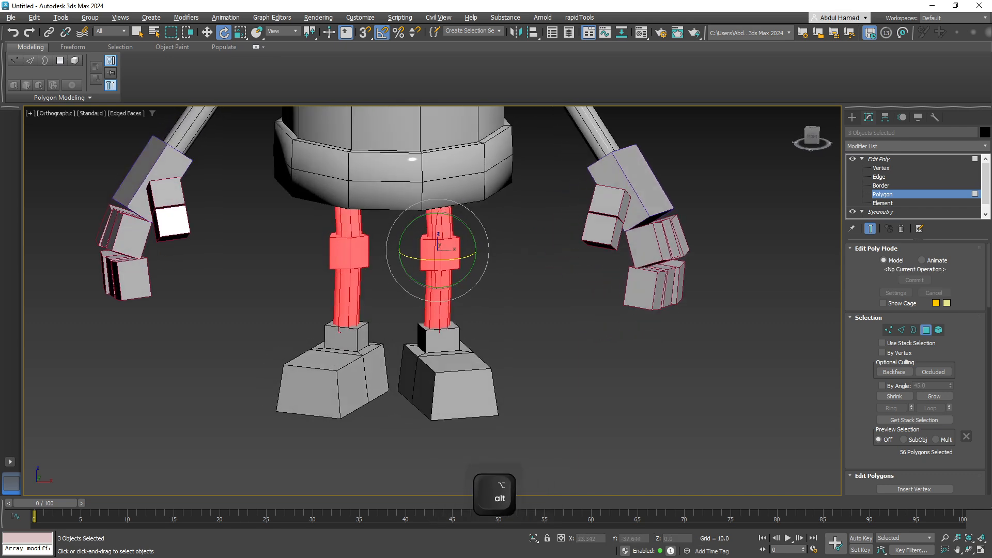
key(4)
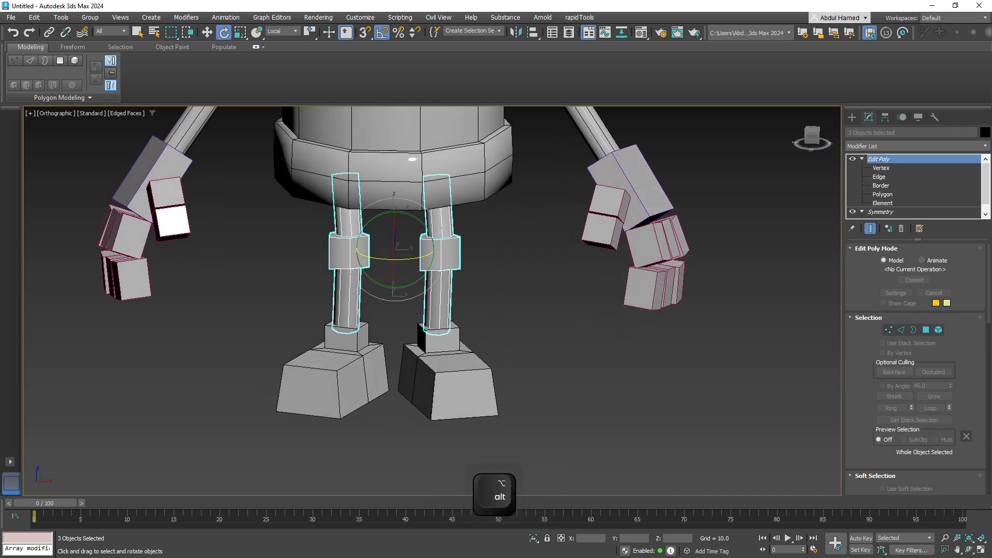
Add a Symmetry modifier on top of the leg parts' Edit Poly so both legs match, and clear the selection.
click(918, 146)
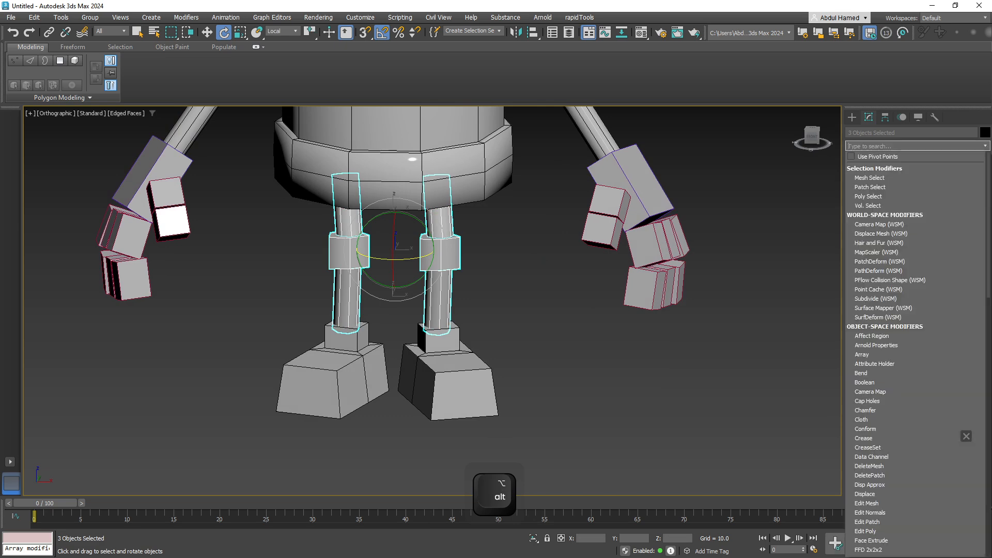
text(sym)
key(Return)
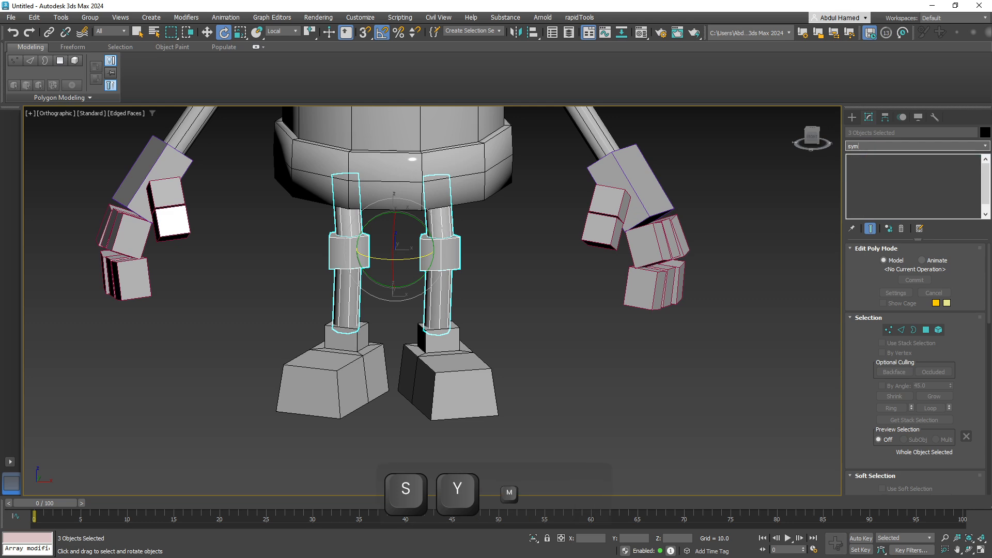
scroll(491, 360, down, 6)
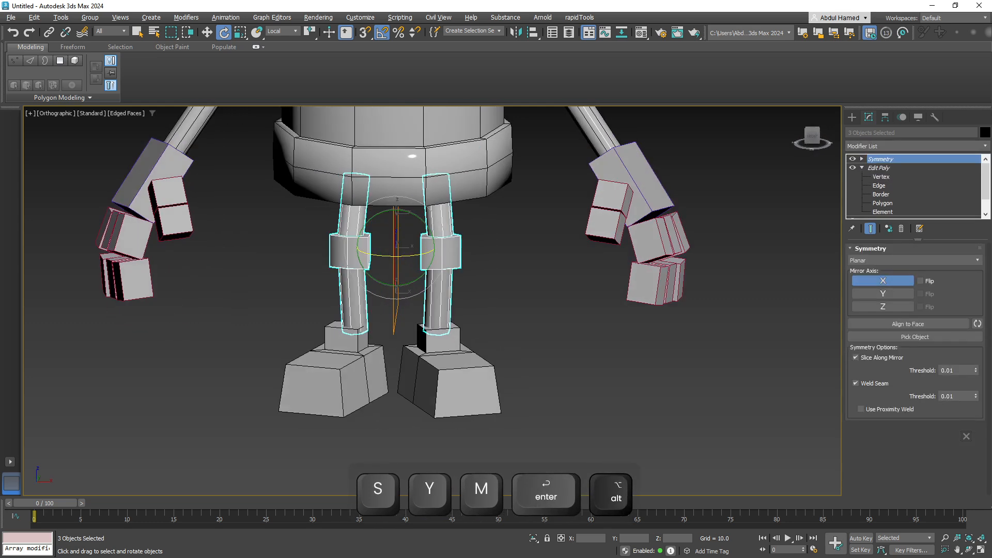
alt+middle_drag(564, 356, 542, 354)
click(590, 357)
Compare the robot's head with the reference painting and examine the antenna on top.
middle_drag(569, 310, 572, 372)
alt+middle_drag(572, 372, 600, 378)
middle_drag(487, 384, 407, 331)
scroll(500, 369, down, 3)
scroll(423, 330, down, 3)
middle_drag(483, 335, 471, 455)
scroll(482, 348, up, 3)
scroll(471, 456, down, 1)
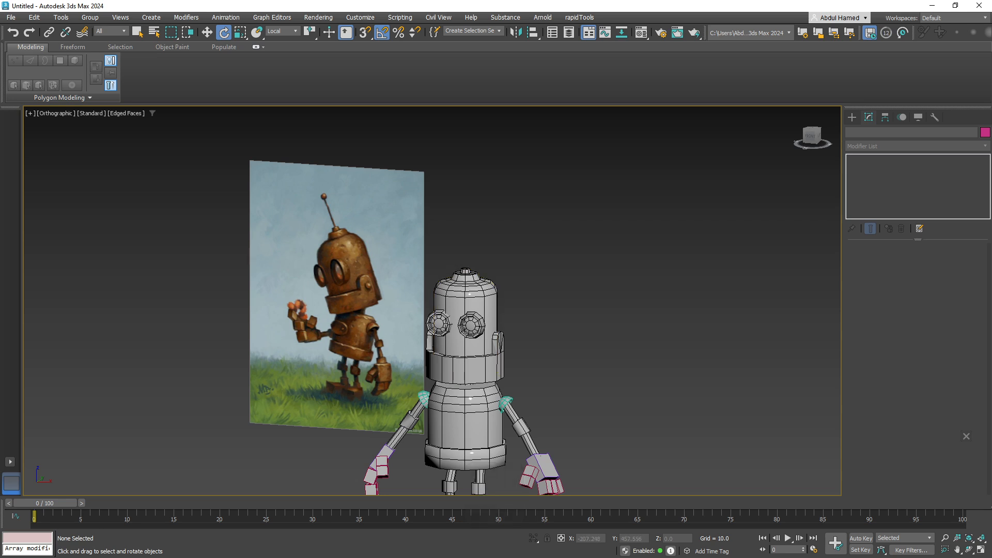
middle_drag(528, 343, 522, 336)
In the front view, draw a bent three-point Line spline rising from the cap of the head for the antenna.
click(852, 118)
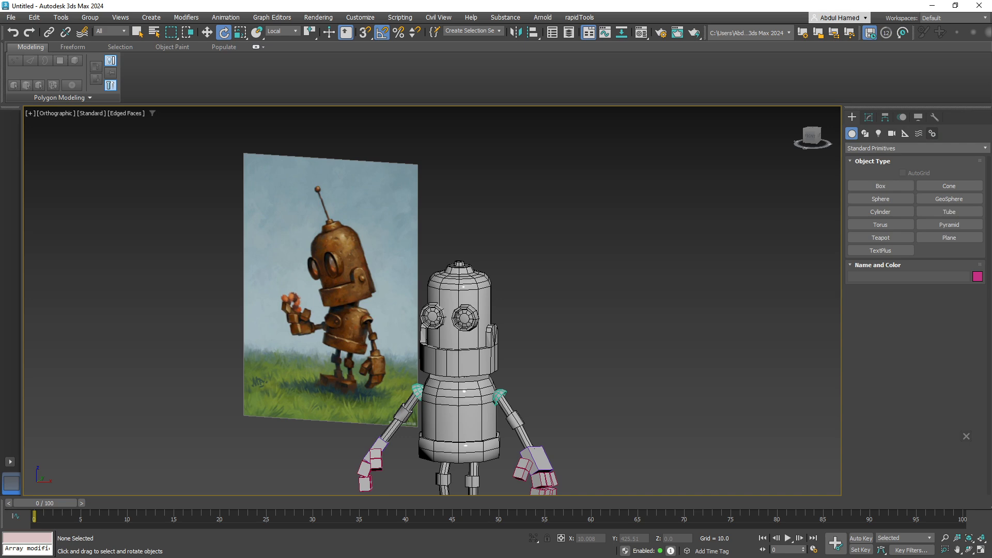
click(865, 133)
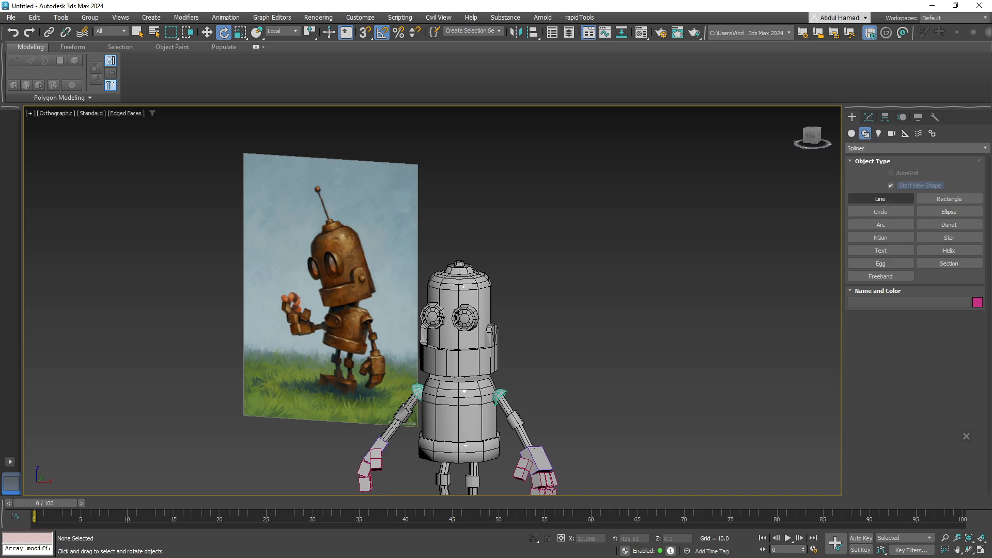
click(881, 199)
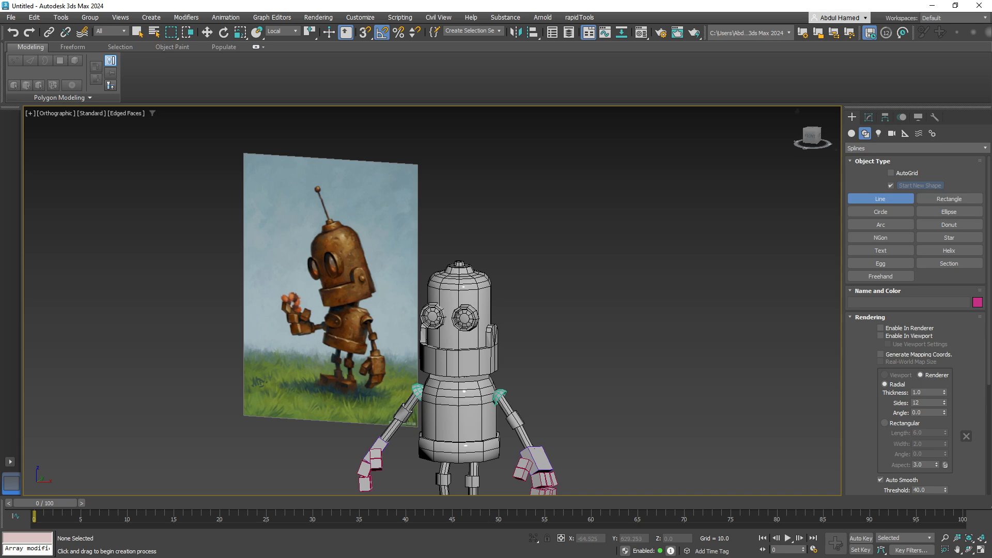
key(f)
scroll(589, 331, up, 8)
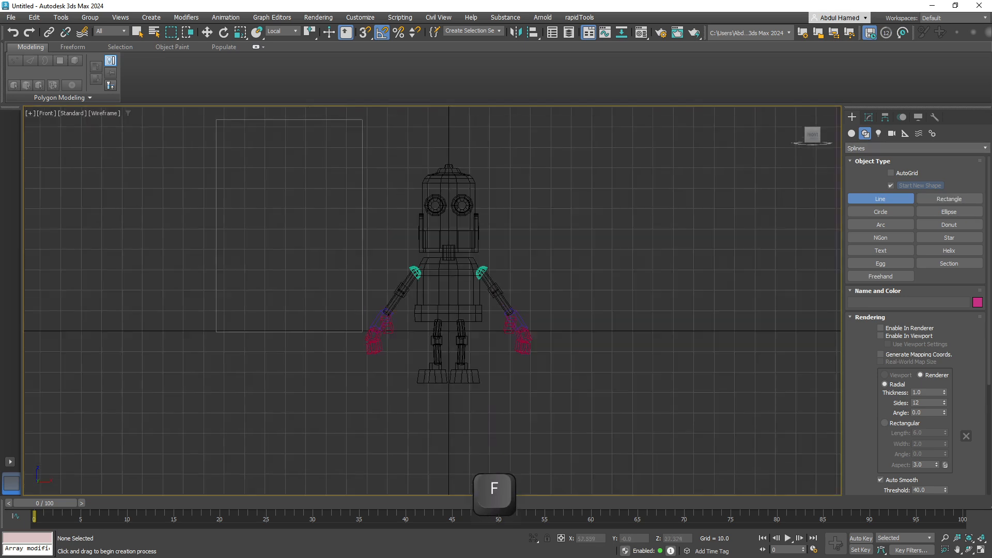
middle_drag(414, 208, 481, 349)
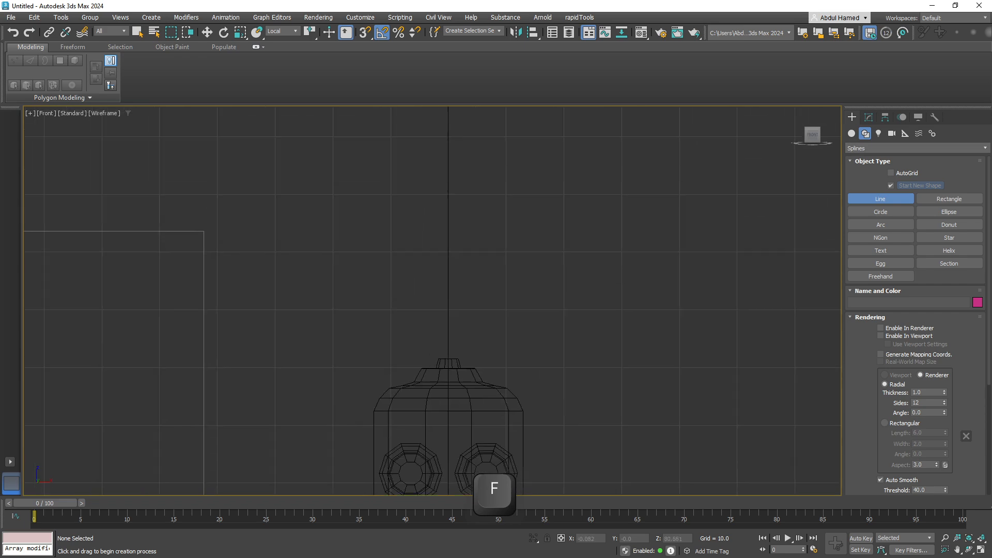
click(449, 361)
click(452, 310)
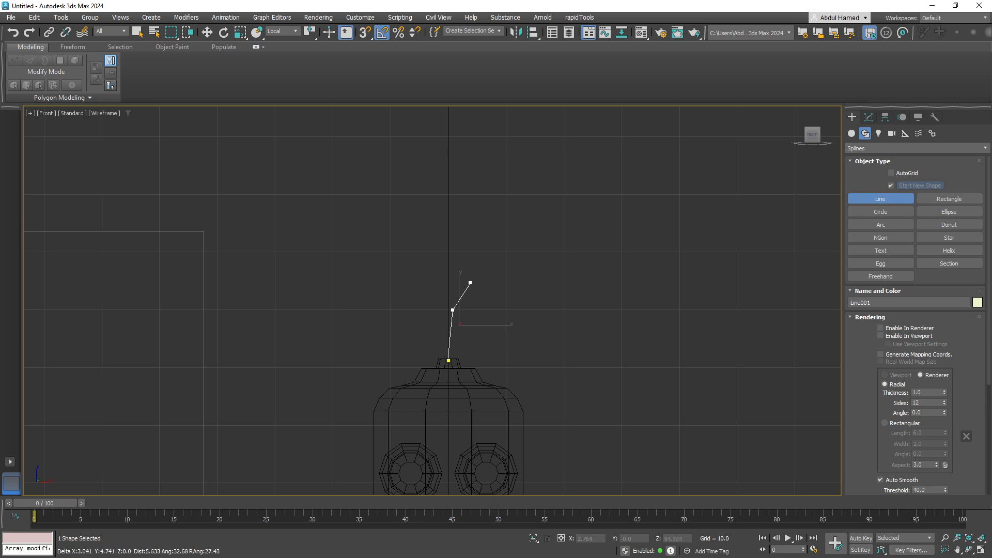
click(474, 268)
right_click(474, 267)
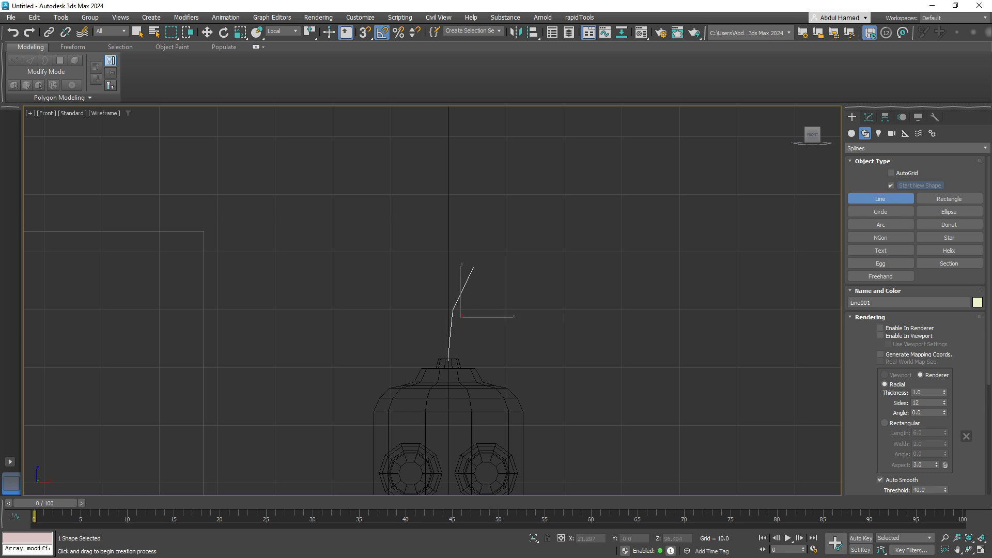
Draw a gently bent three-point NURBS Point Curve in the empty space beside the antenna line.
middle_drag(546, 274, 525, 238)
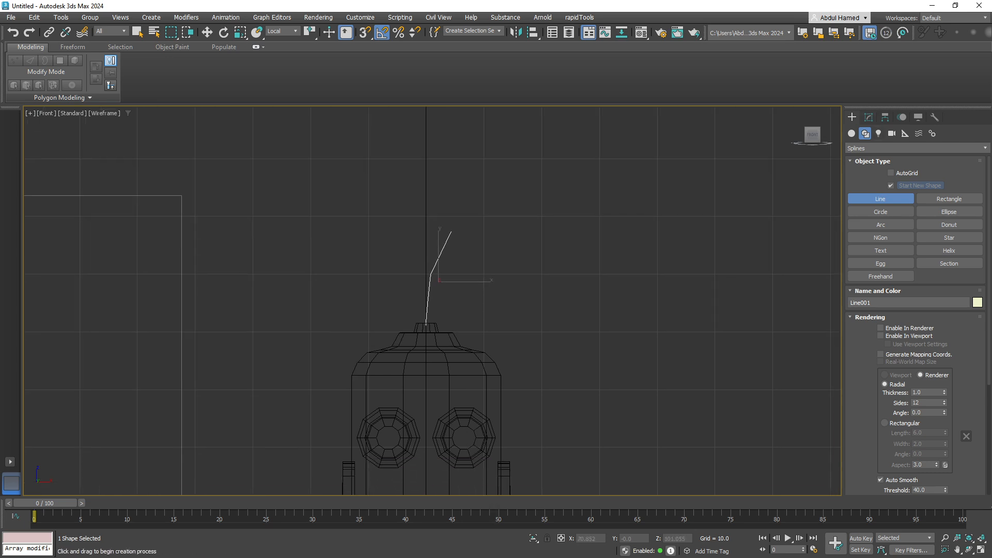
click(910, 148)
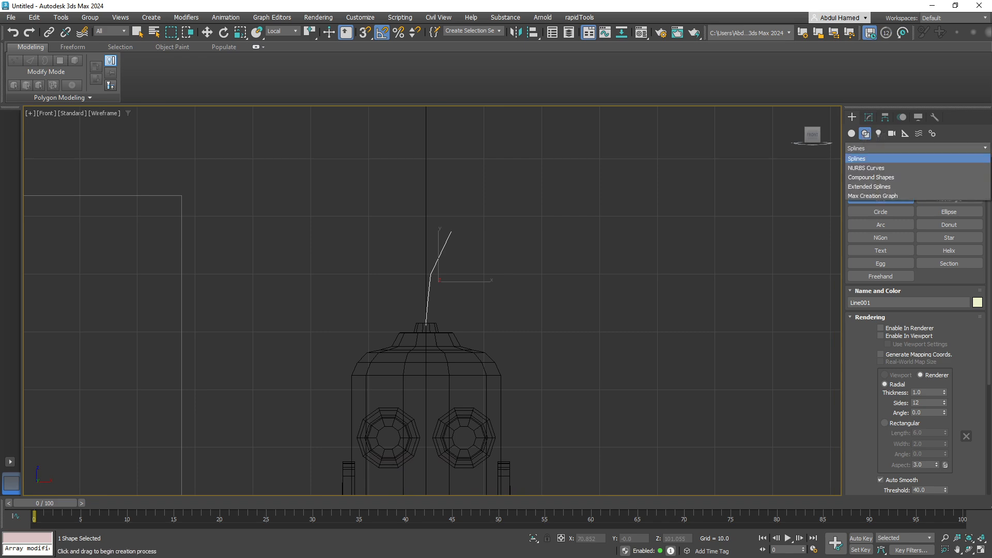
click(900, 149)
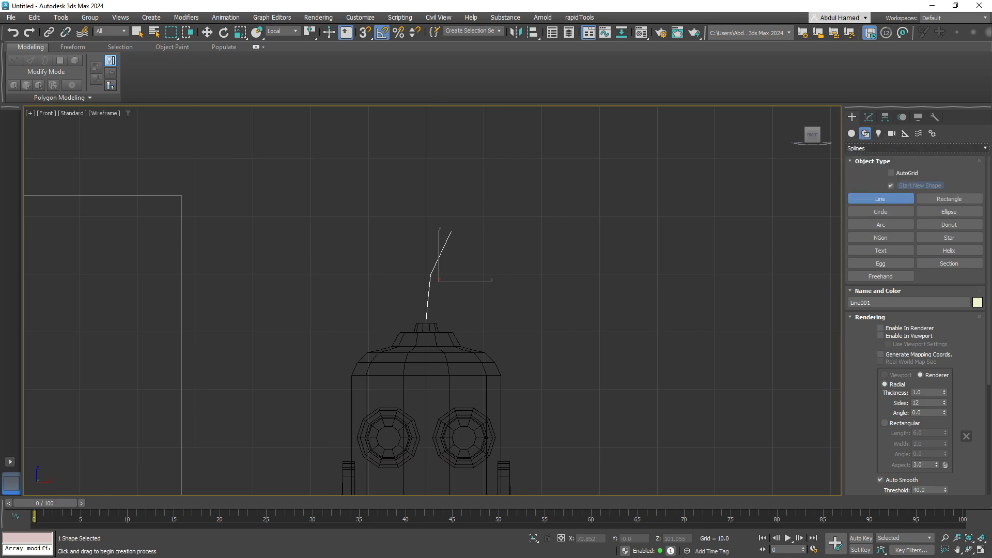
click(899, 149)
click(867, 168)
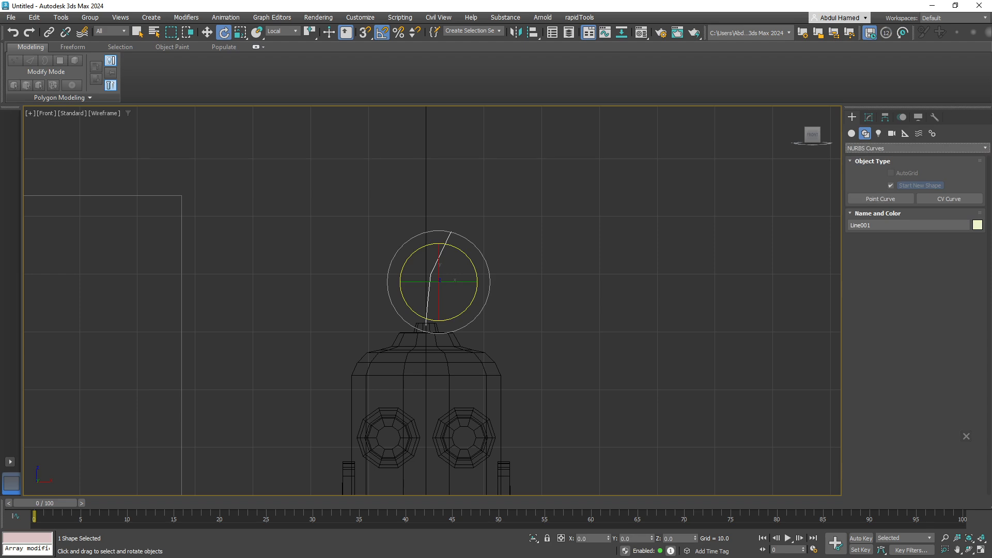
click(533, 329)
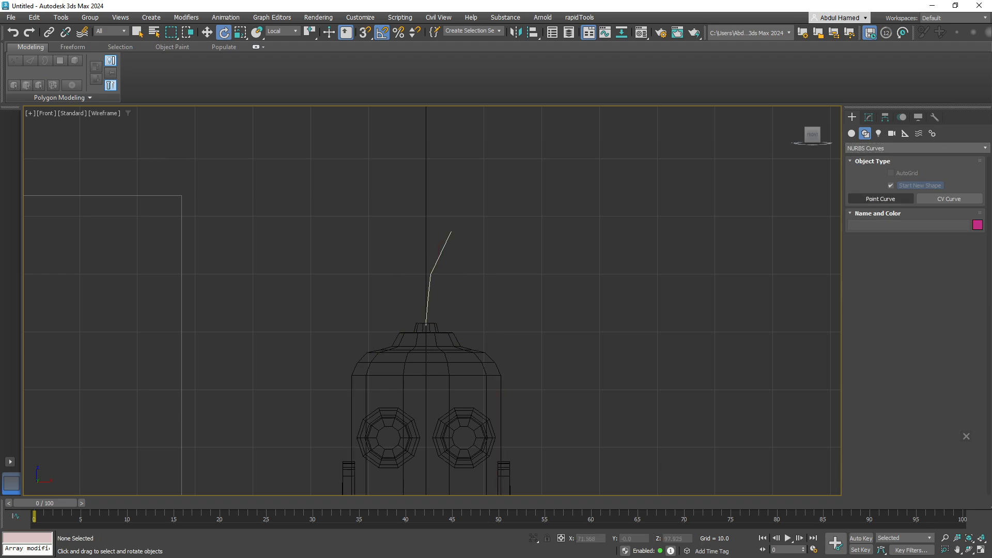
click(881, 199)
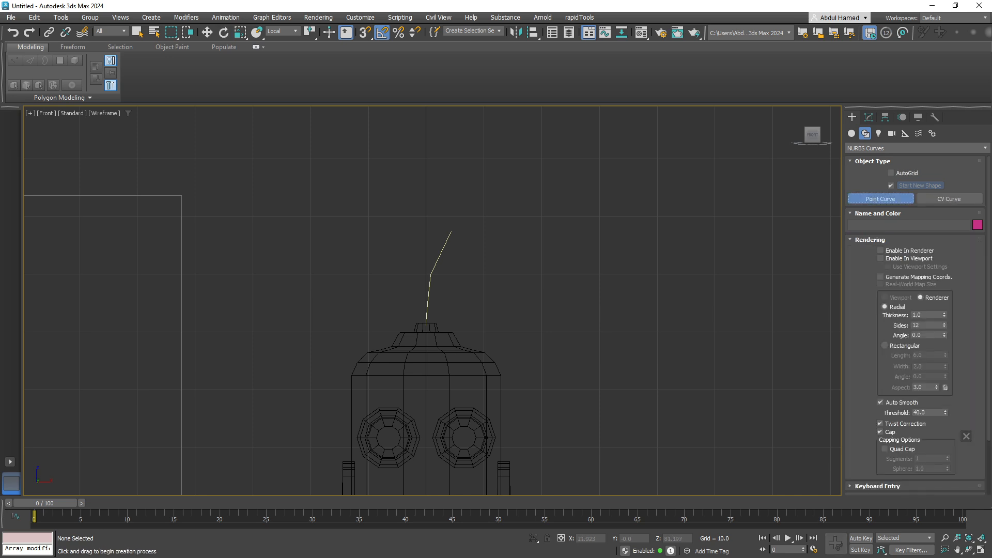
click(538, 341)
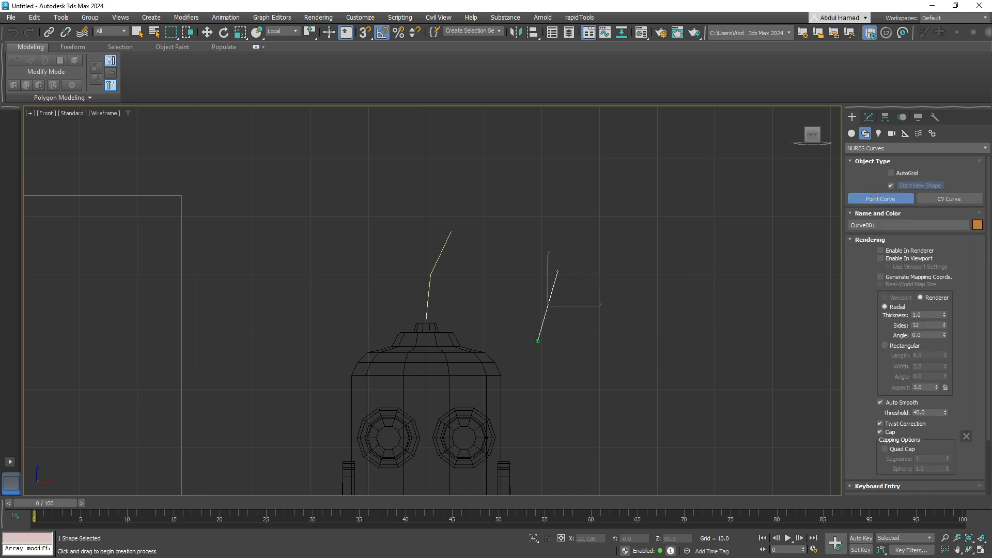
click(546, 283)
right_click(566, 246)
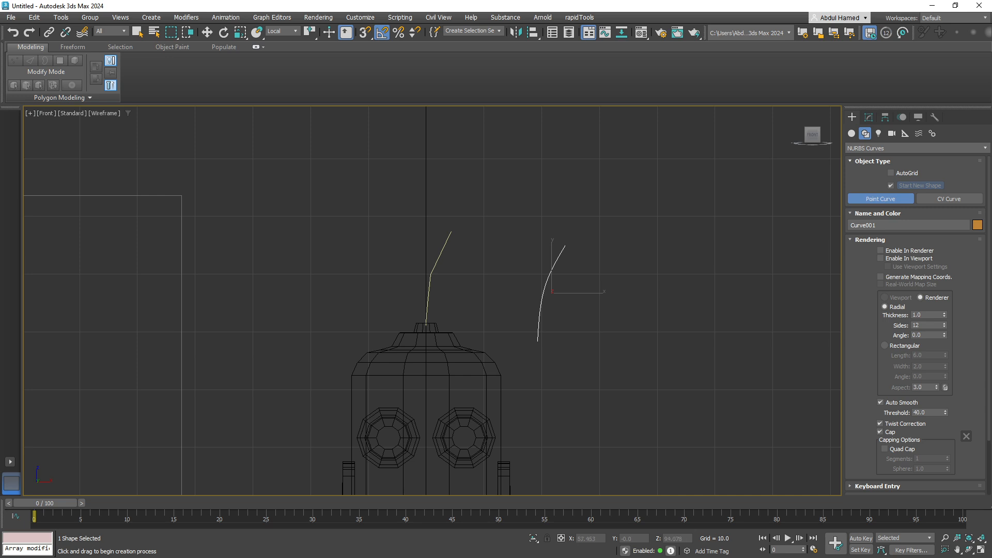
Enable the new NURBS curve for viewport rendering and switch the front view from wireframe to default shading.
click(880, 259)
key(F4)
key(F5)
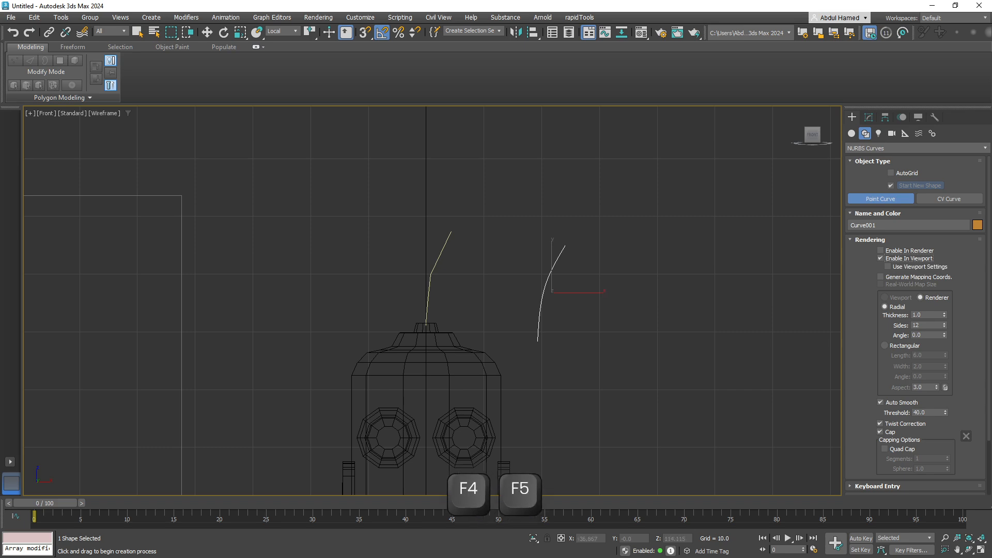
click(106, 113)
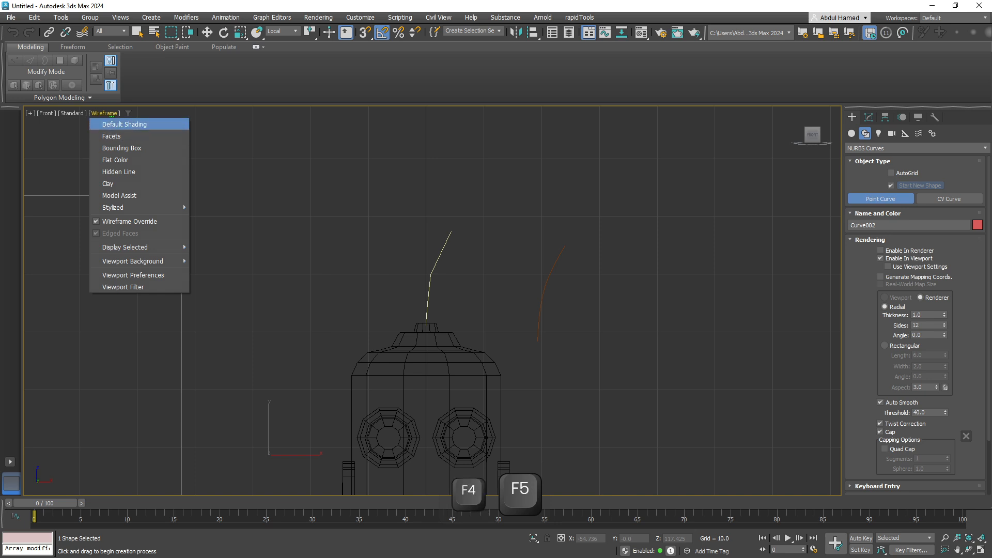
click(112, 122)
key(Escape)
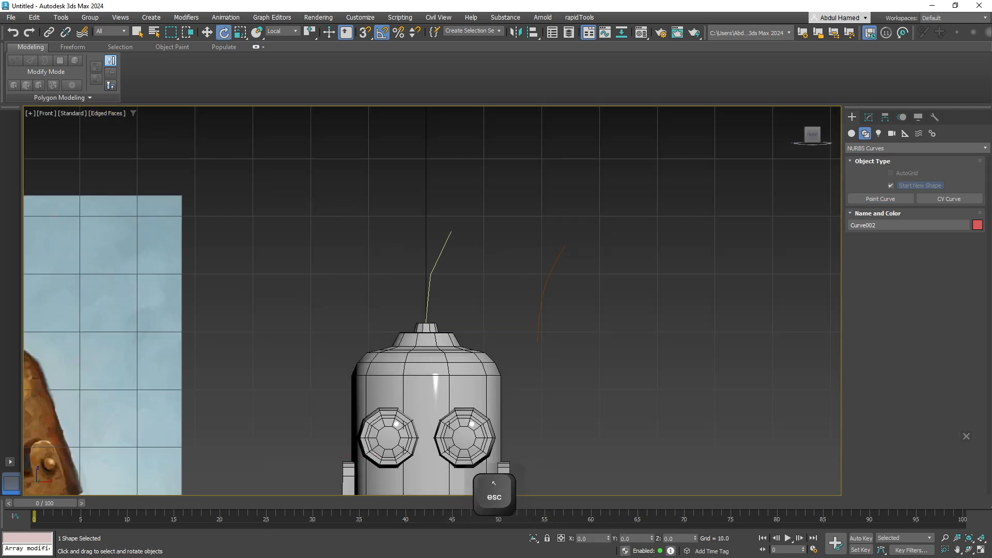
Select the curved NURBS curve beside the antenna line and raise its radial thickness to 5.541.
click(544, 290)
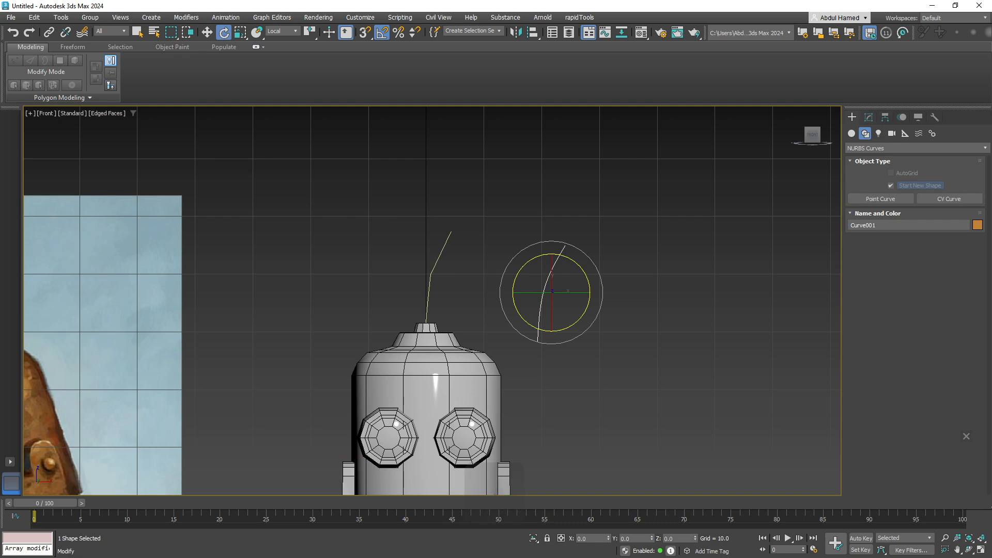
click(869, 117)
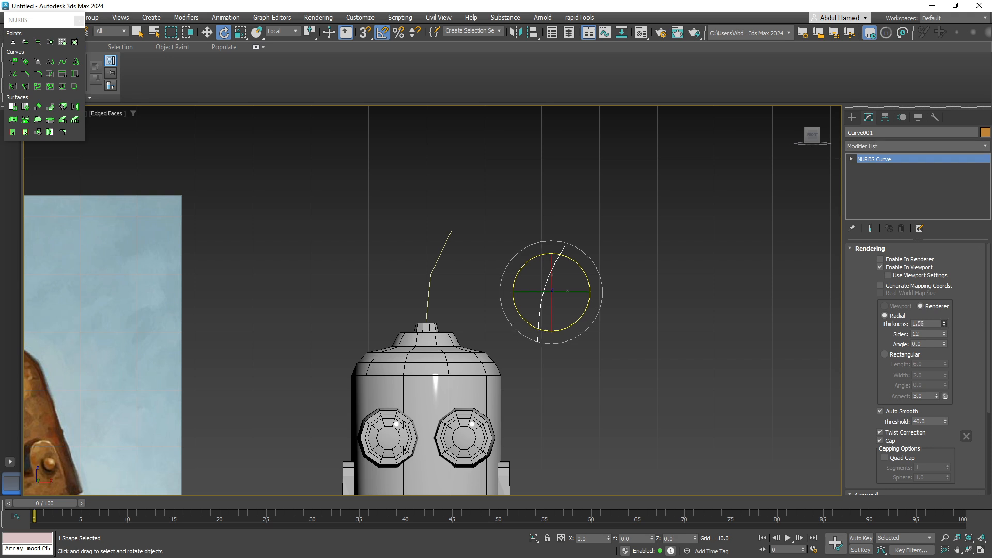
drag(944, 324, 944, 310)
click(881, 259)
alt+middle_drag(555, 248, 556, 292)
scroll(553, 290, up, 7)
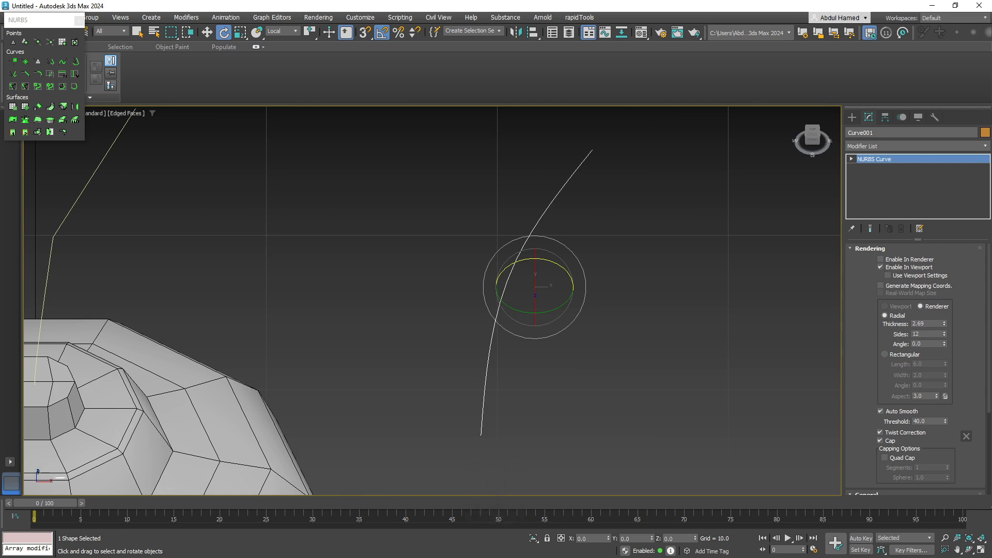
drag(944, 322, 944, 303)
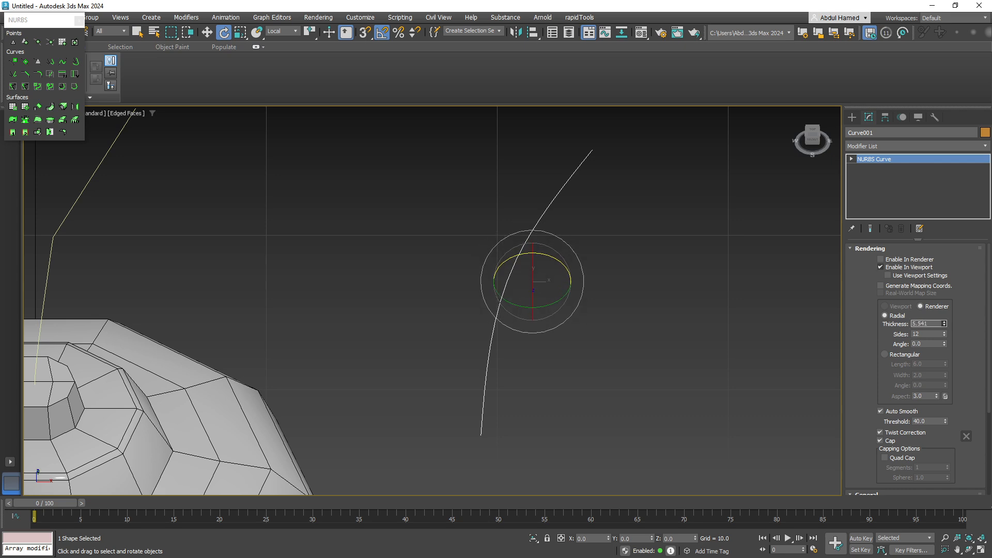
mouse_move(568, 315)
alt+middle_down()
mouse_move(581, 272)
mouse_move(578, 306)
alt+middle_up()
Close the floating NURBS toolbox and convert the selected curve to a NURBS Surface.
drag(48, 19, 265, 137)
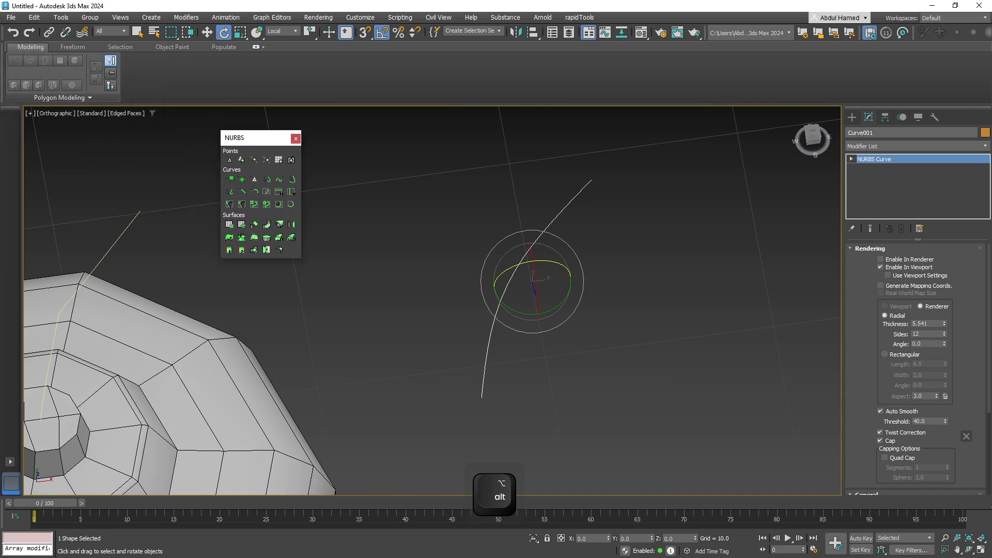
click(297, 137)
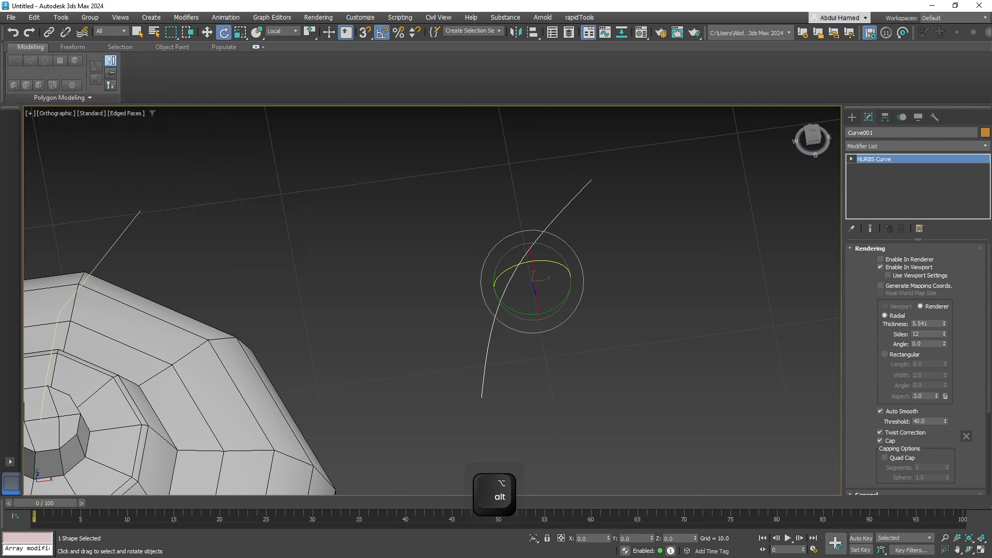
right_click(863, 159)
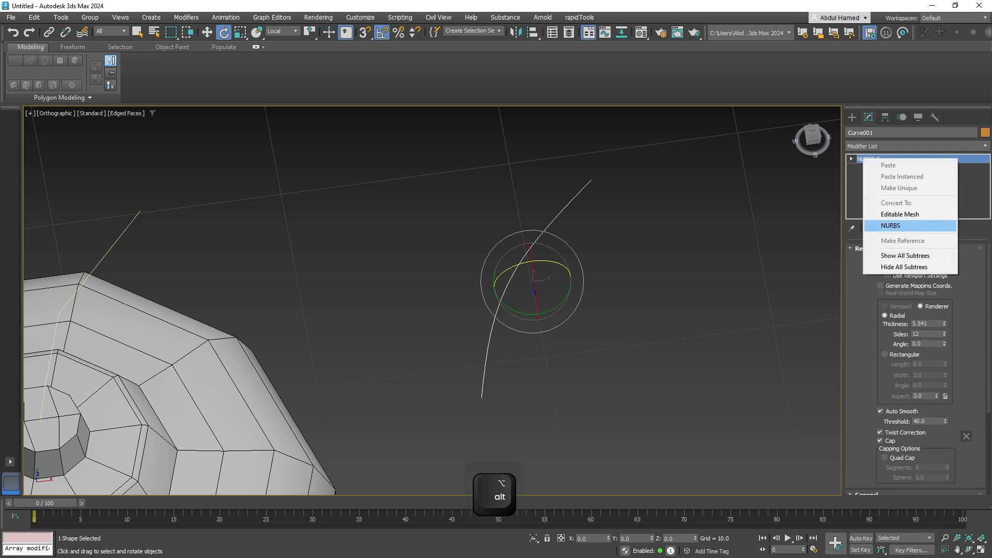
click(891, 226)
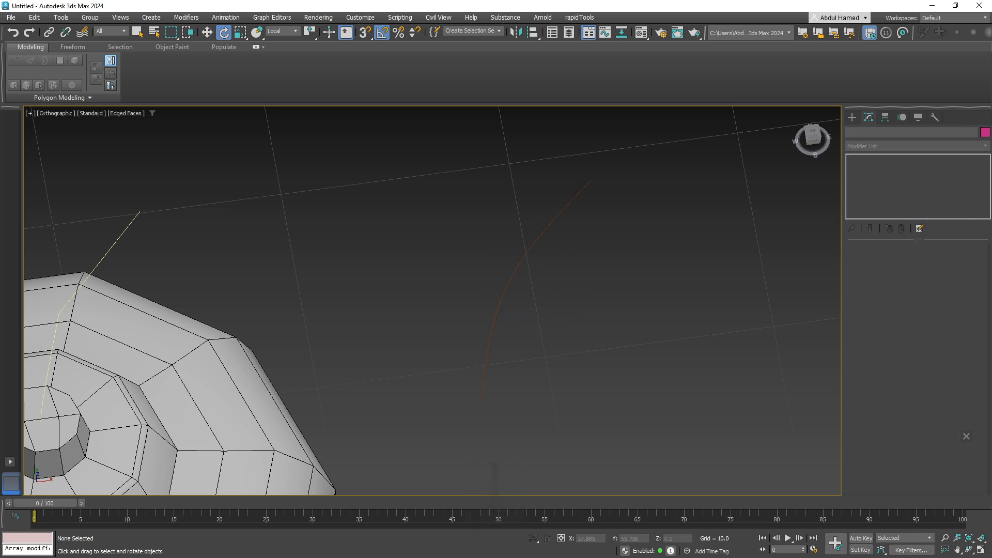
click(518, 266)
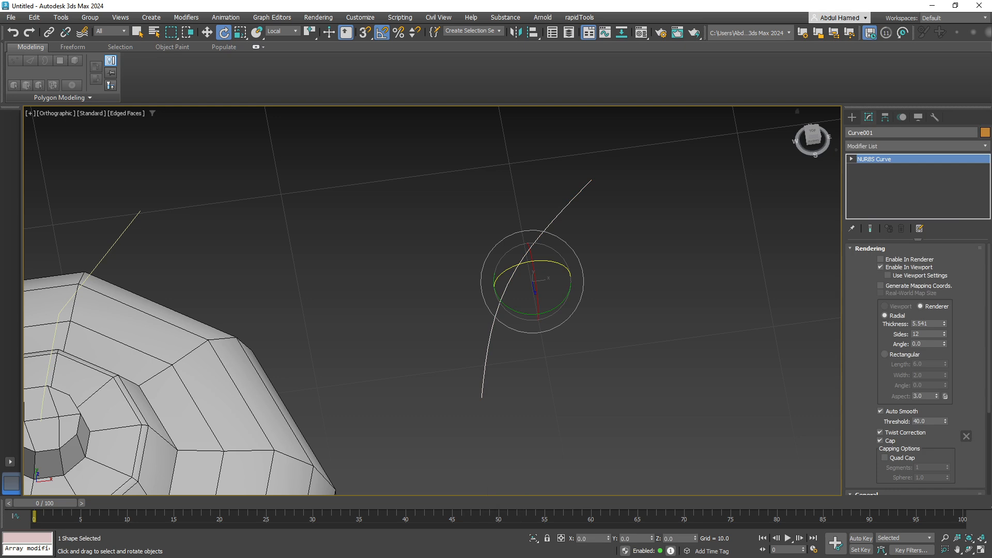
right_click(873, 159)
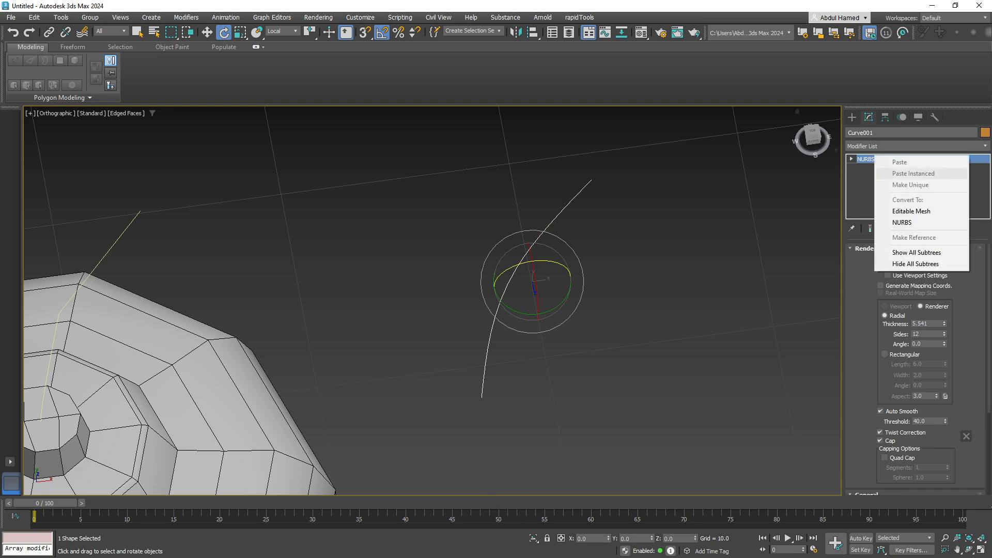
click(902, 222)
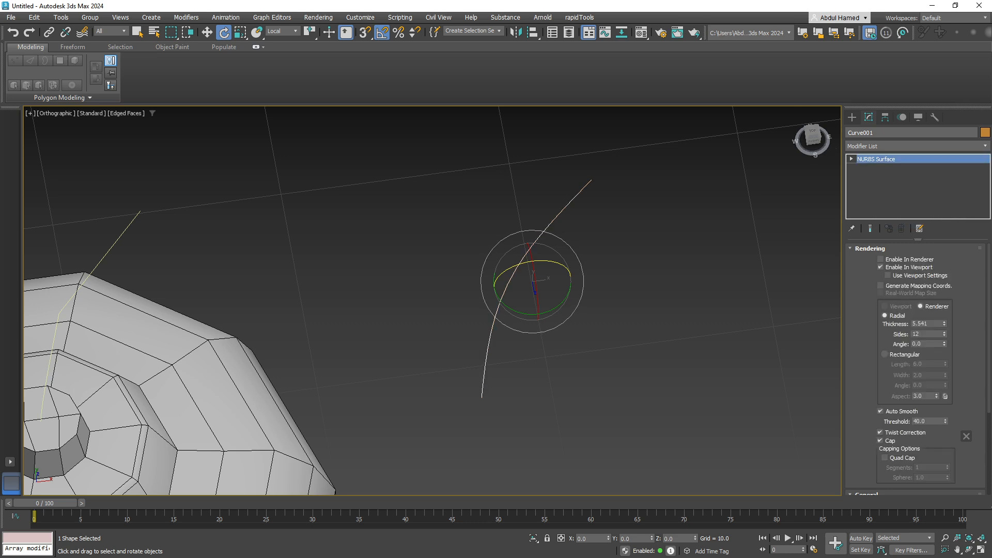
Try a radial thickness of 6.982 on the NURBS object, and delete the object.
drag(945, 325, 945, 316)
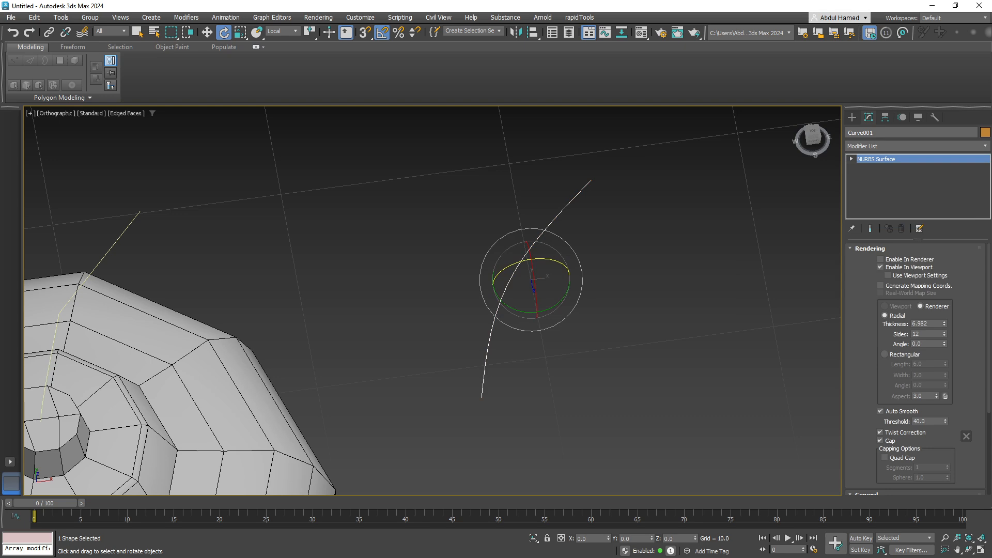
key(Delete)
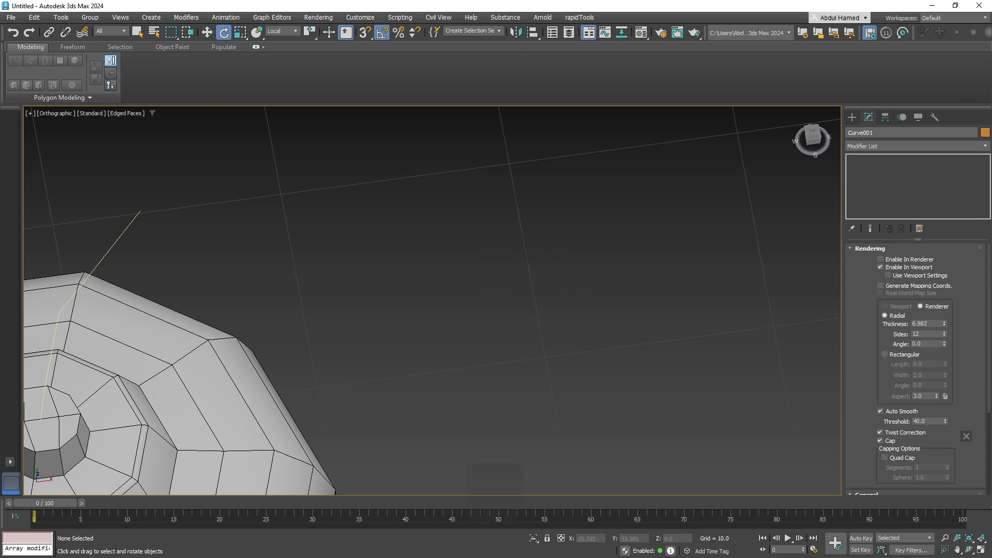
Select the bent antenna line on the robot's head and enable its viewport rendering.
scroll(497, 310, up, 5)
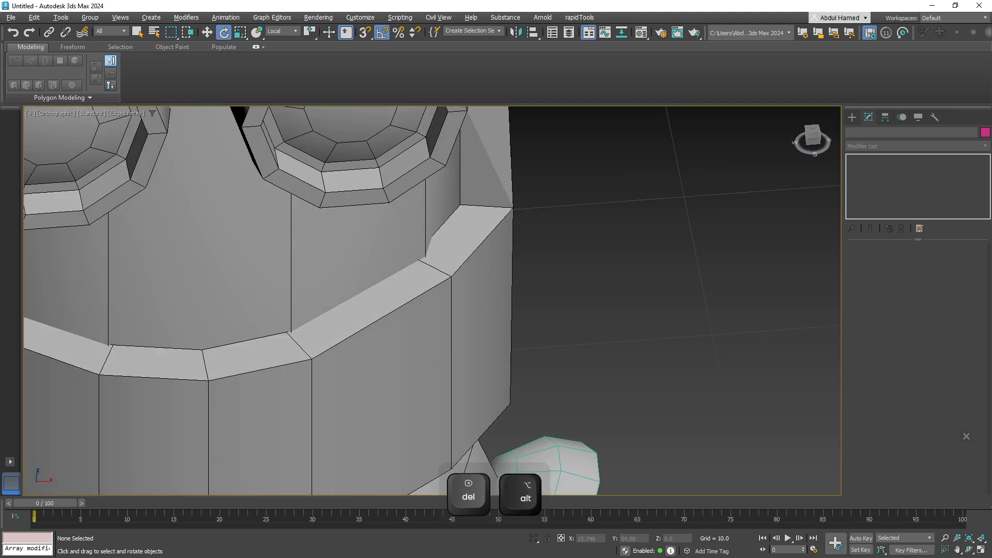
middle_drag(338, 163, 468, 362)
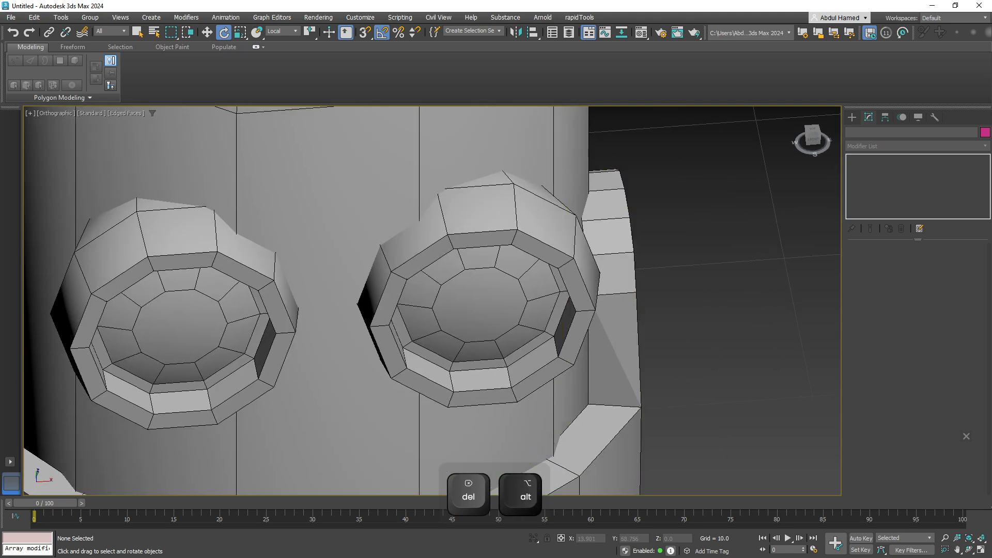
scroll(455, 361, down, 2)
middle_drag(378, 186, 420, 330)
middle_drag(414, 111, 446, 332)
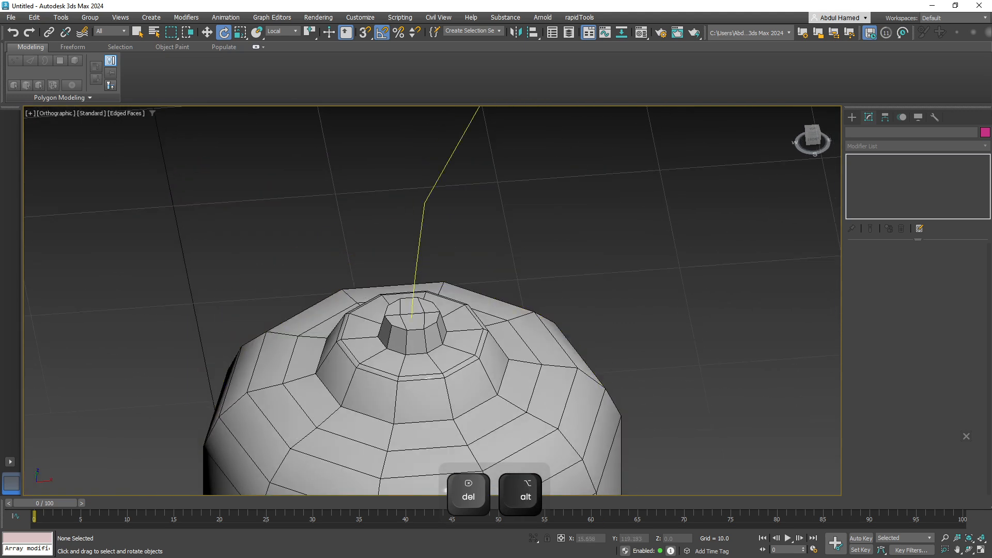
click(423, 223)
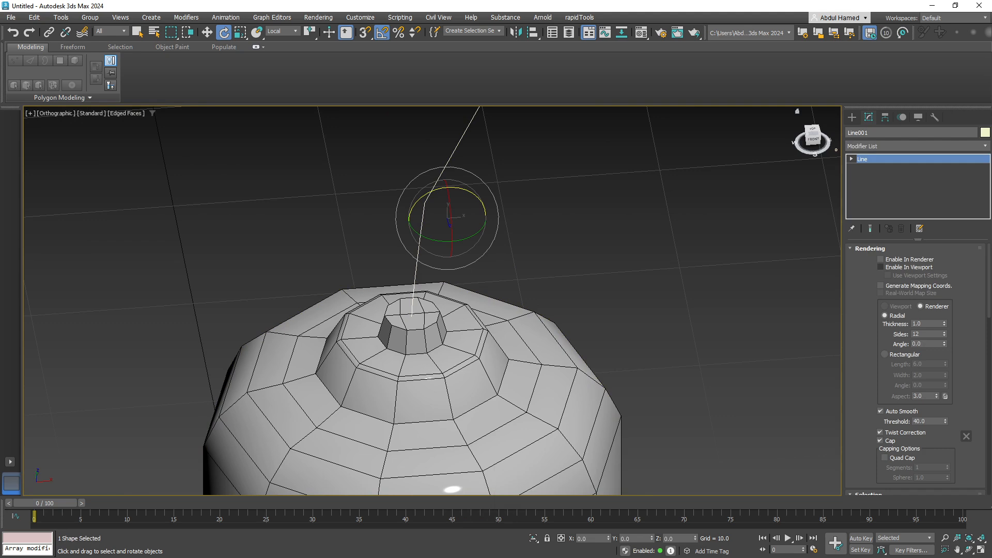
click(881, 268)
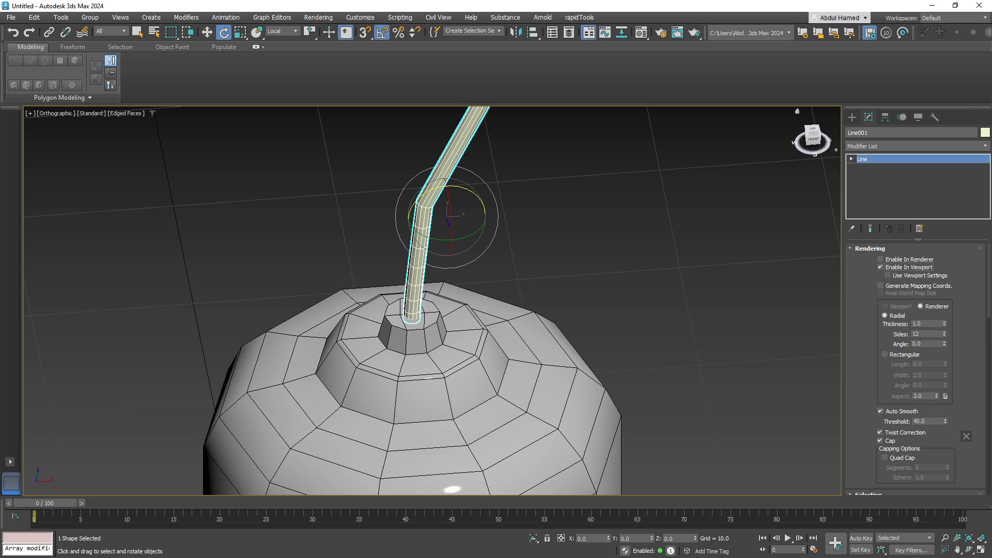
scroll(457, 292, down, 3)
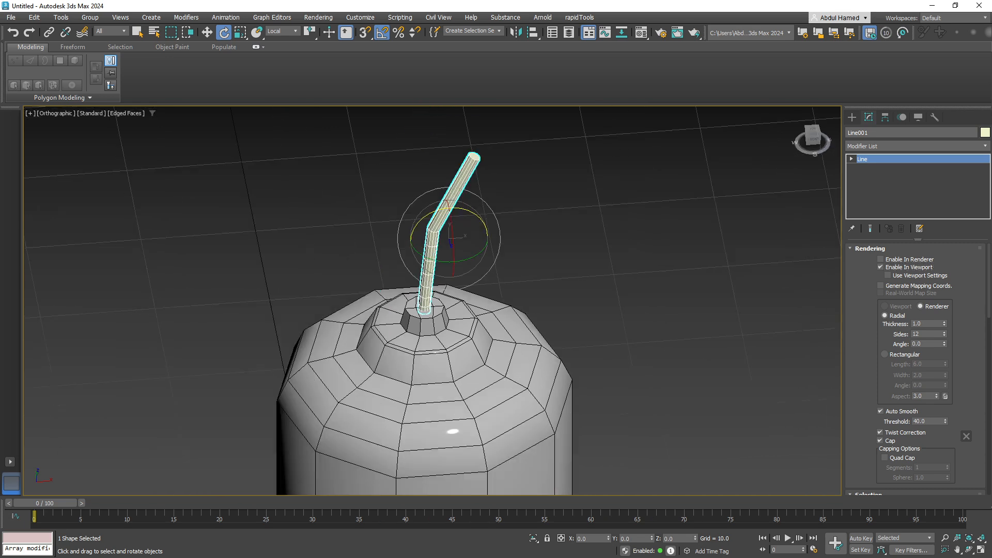
Undo the antenna line's viewport rendering, the NURBS curve's deletion and its thickness changes.
key(ctrl+z)
key(ctrl+z)
key(ctrl+z)
key(ctrl+z)
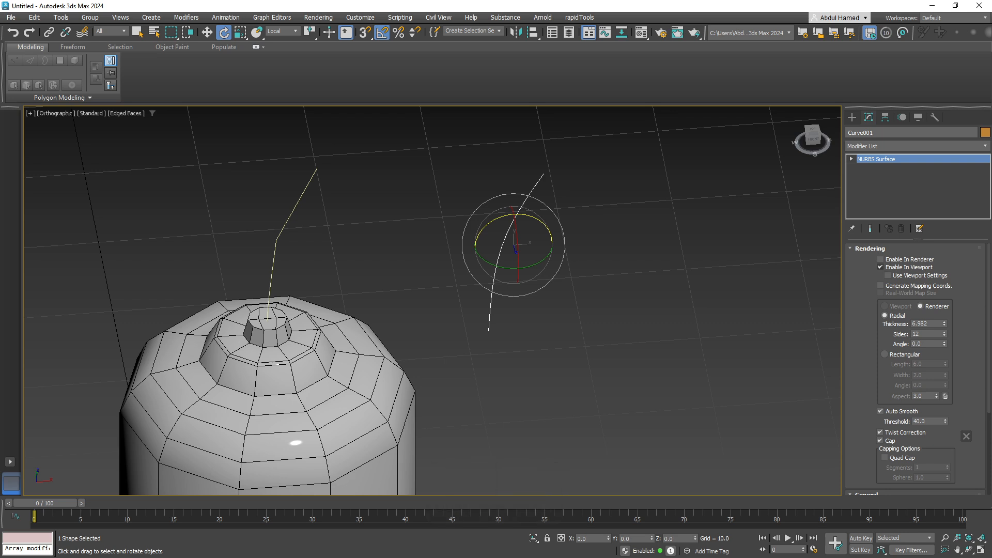
key(ctrl+z)
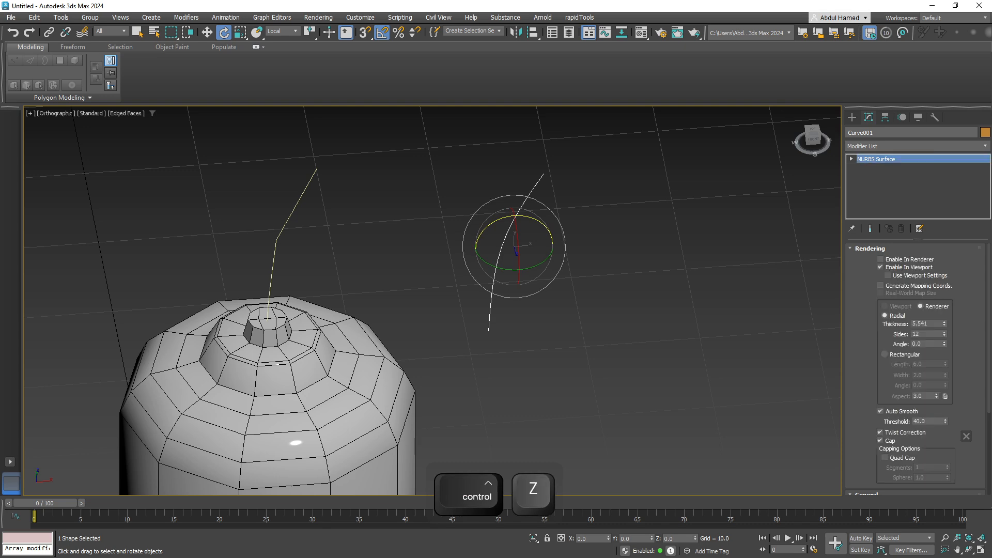
key(ctrl+z)
key(ctrl+z)
key(ctrl+z)
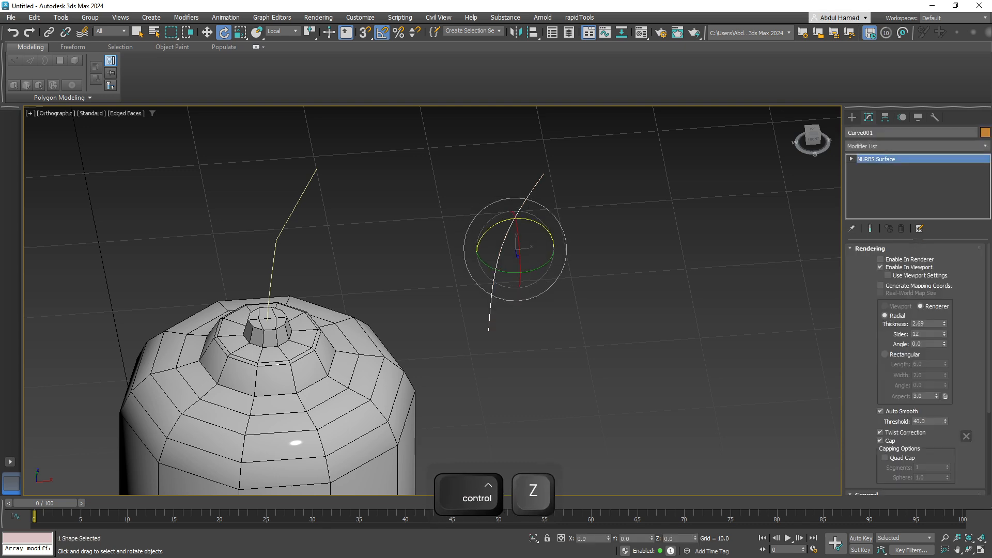
key(ctrl+z)
key(ctrl+z)
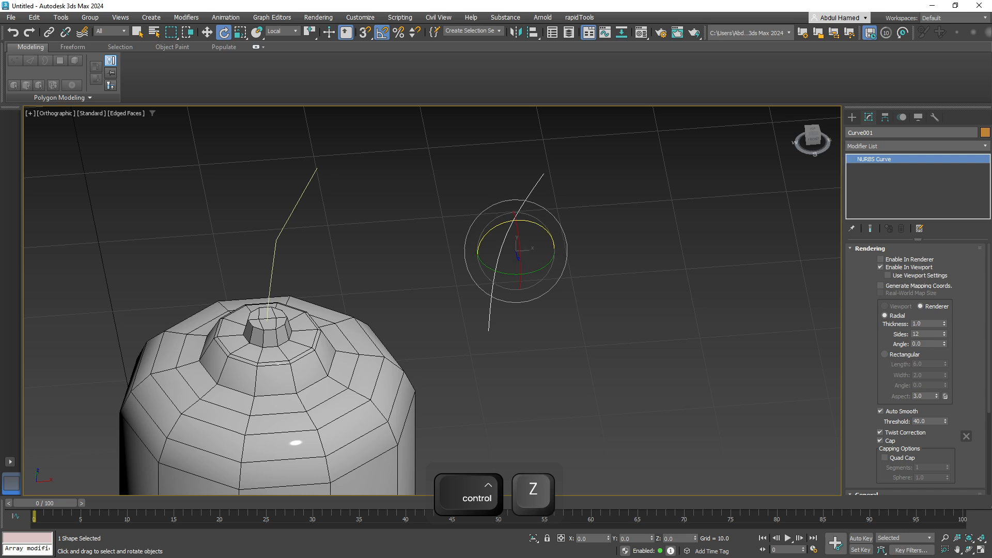
key(ctrl+z)
key(ctrl+z)
key(ctrl+z)
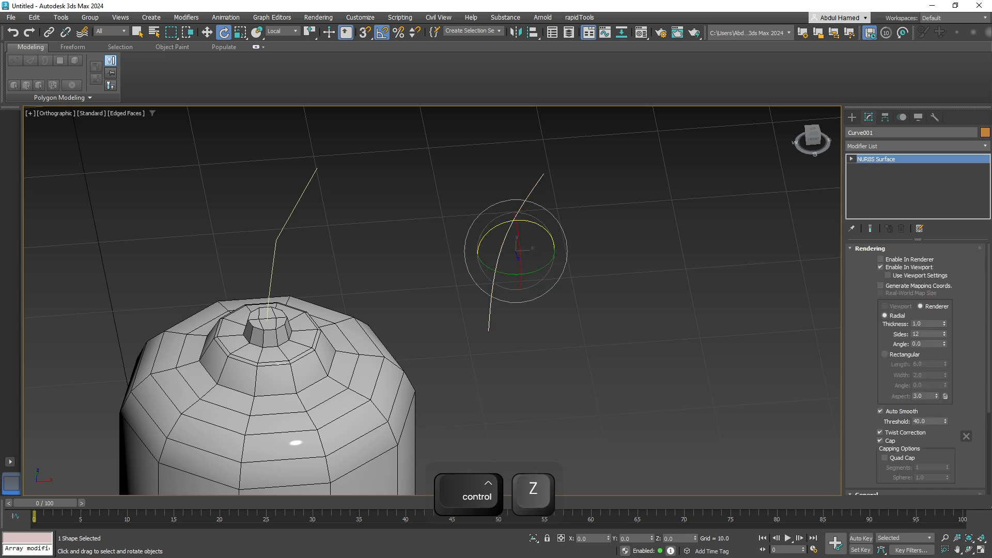
key(ctrl+z)
key(ctrl+z)
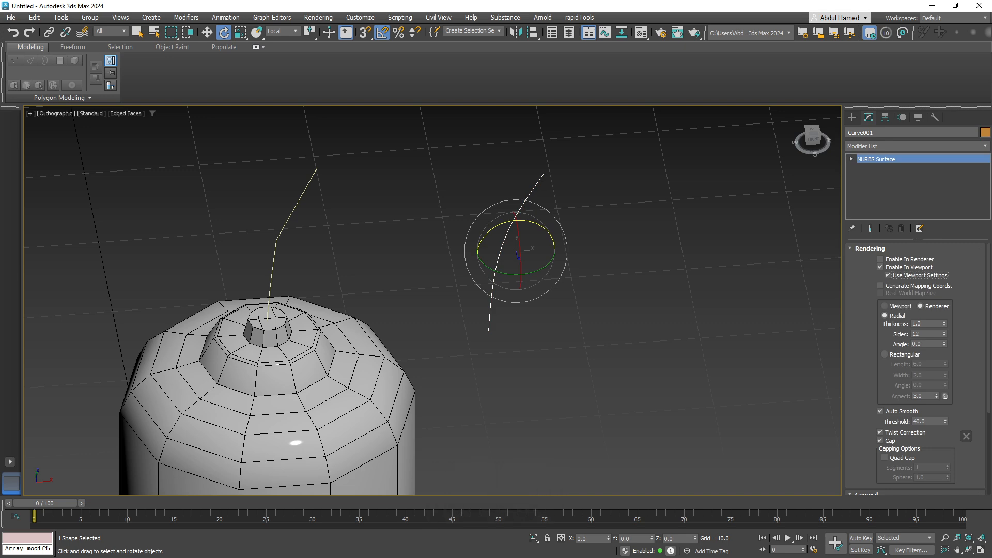
Try a radial thickness of 1.47 on the NURBS curve and convert it to an Editable Mesh.
drag(945, 311, 945, 290)
scroll(915, 362, down, 5)
right_click(897, 158)
click(915, 214)
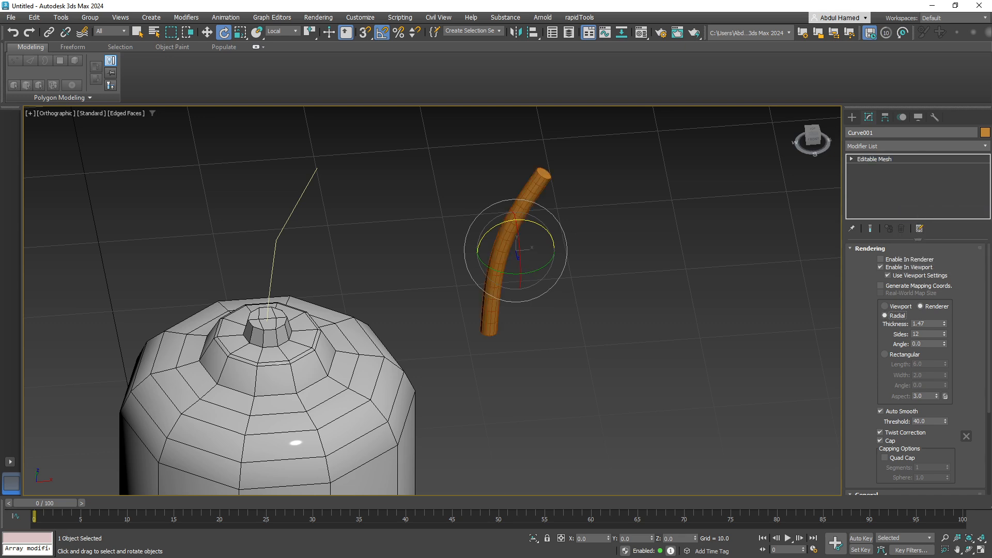
alt+middle_drag(445, 300, 430, 301)
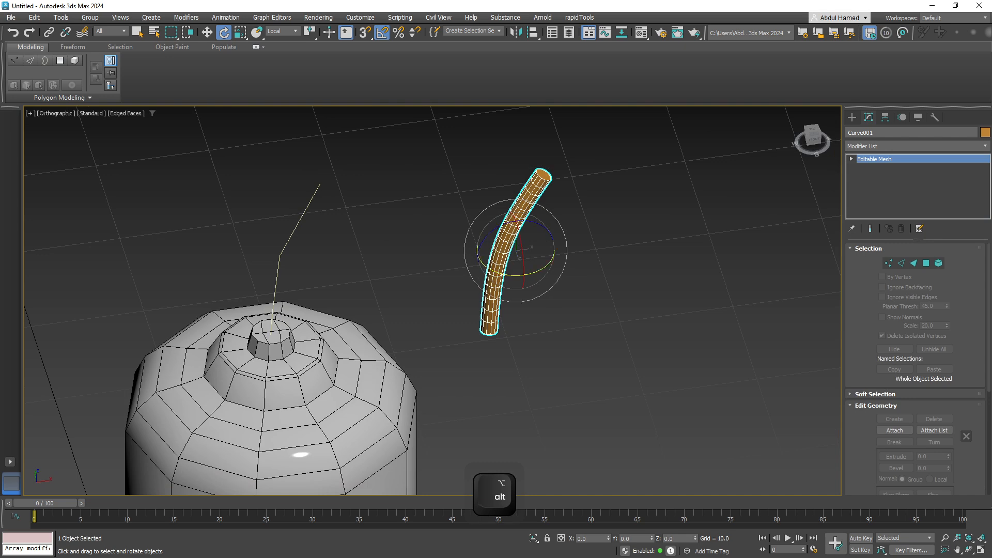
Undo the Editable Mesh conversion and the last thickness change.
key(ctrl+z)
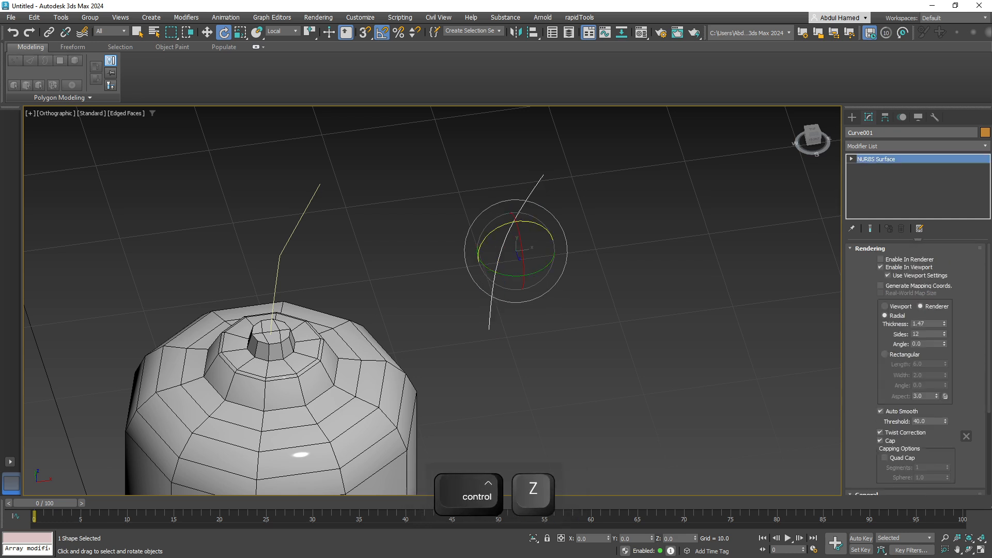
key(ctrl+z)
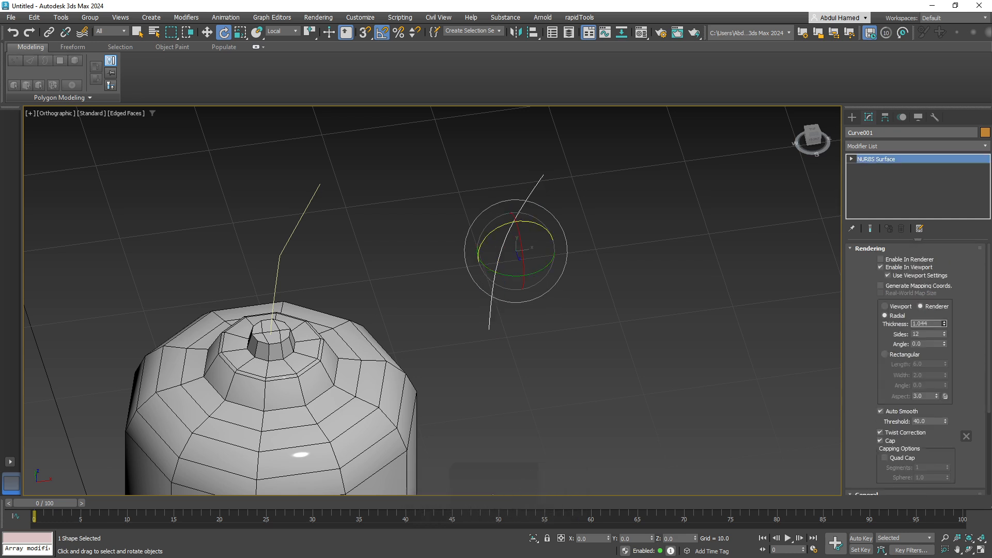
Add an Edit Mesh modifier on top of the curve's NURBS Surface.
click(918, 146)
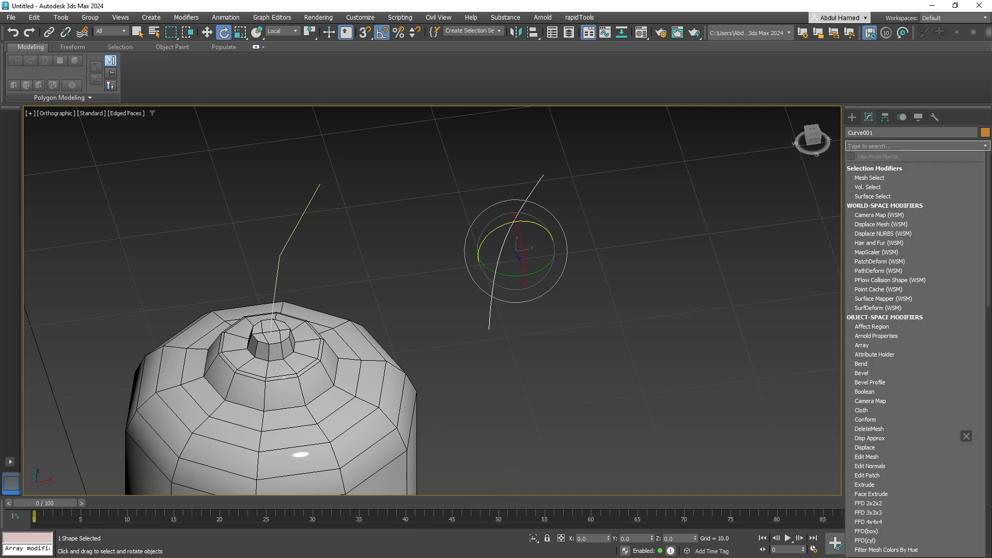
text(edi)
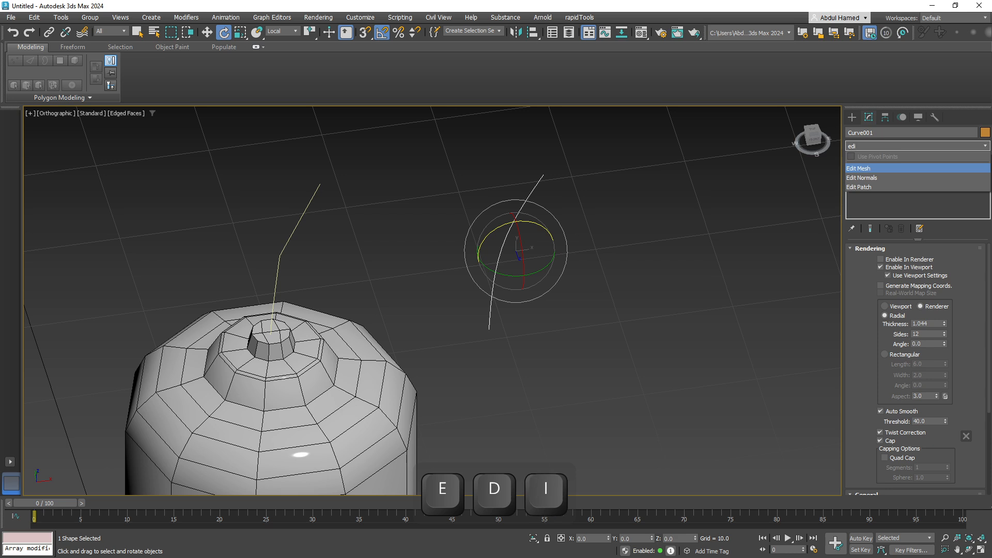
key(Return)
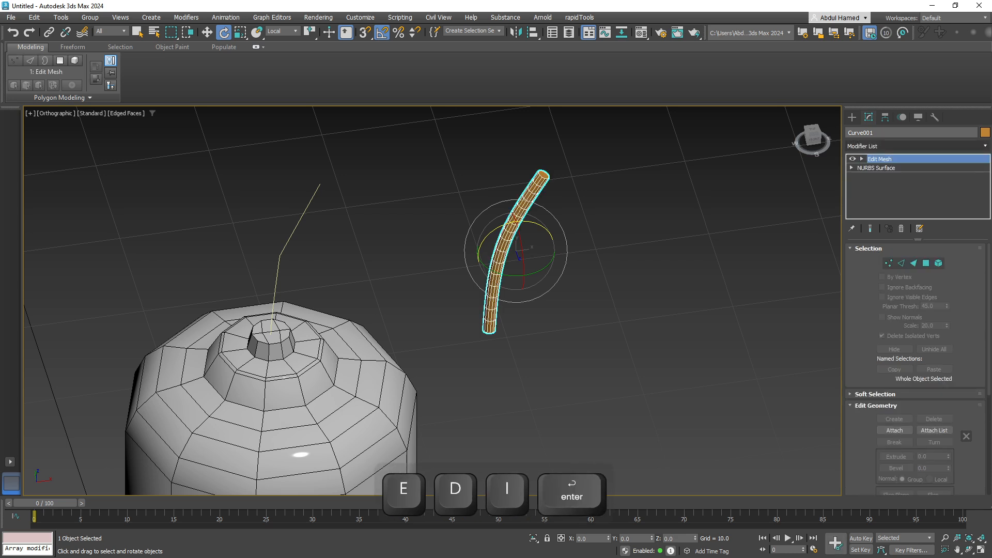
On the curve's NURBS Surface level, show the end result and set the radial thickness to 0.554 with 8 sides.
click(877, 168)
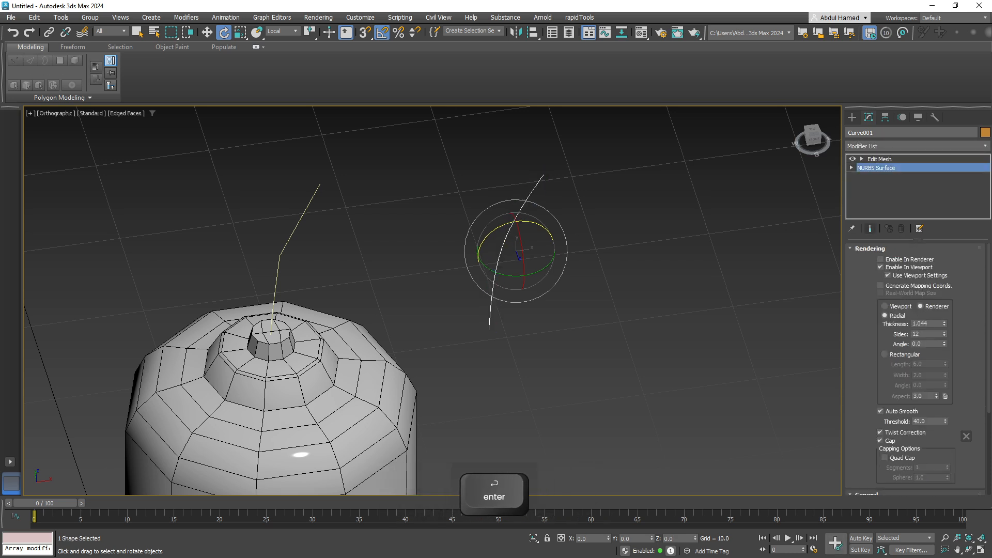
click(871, 228)
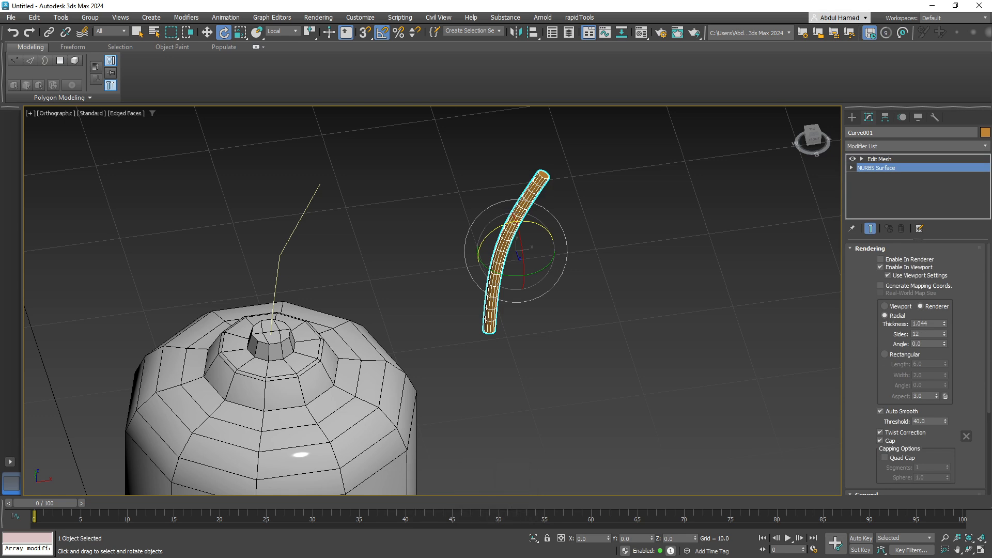
drag(945, 325, 945, 353)
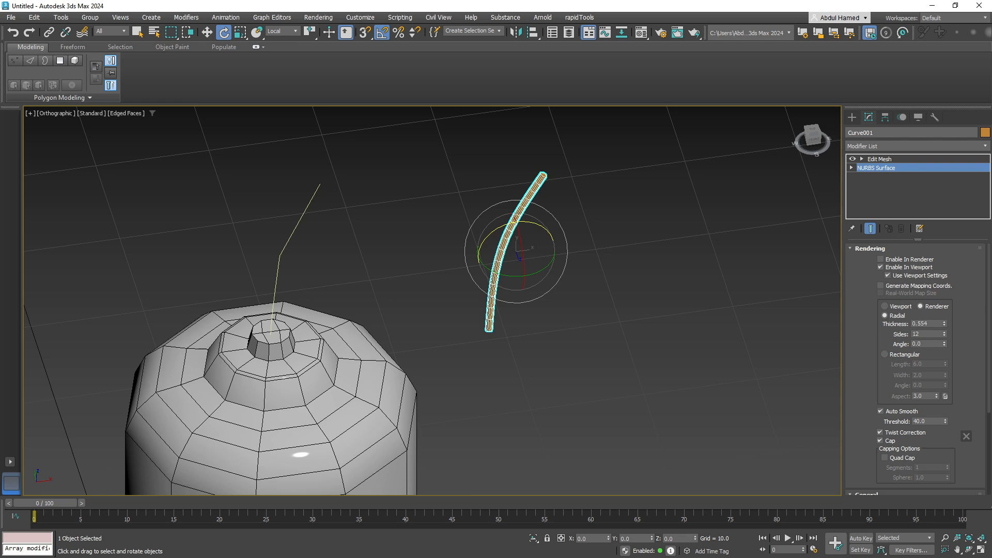
click(945, 336)
click(945, 336)
click(945, 336)
click(945, 336)
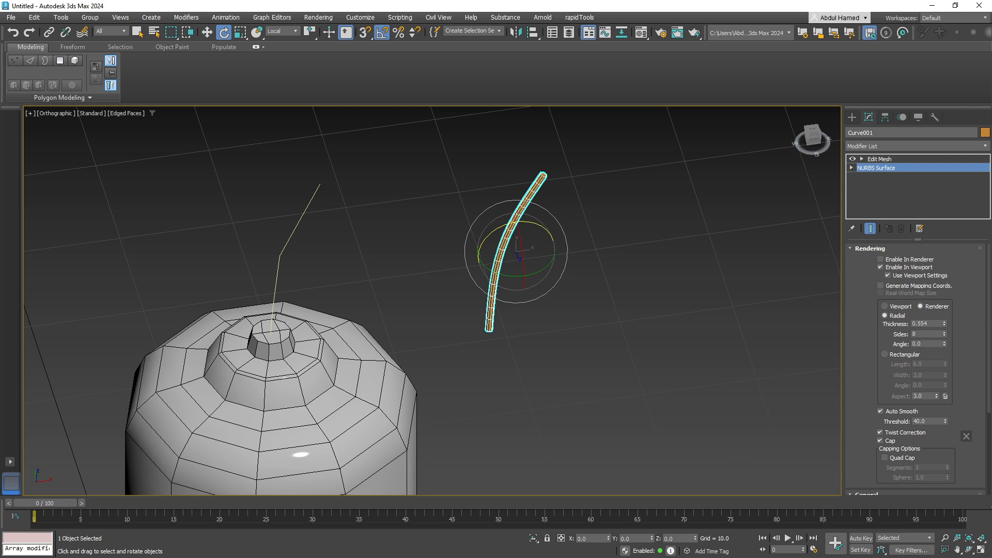
middle_drag(444, 300, 479, 276)
Collapse the antenna curve's whole modifier stack and convert it to an Editable Poly.
click(879, 159)
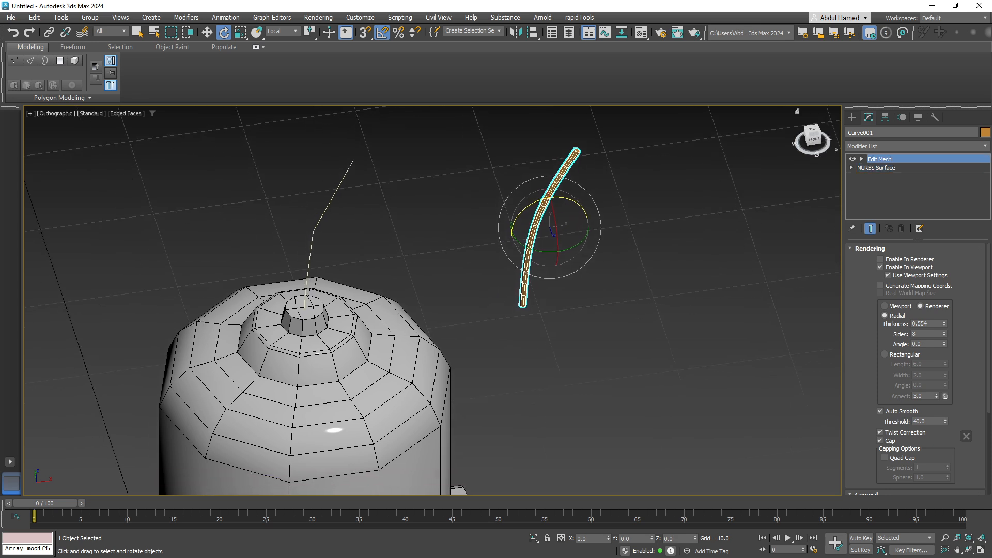
right_click(879, 159)
click(883, 255)
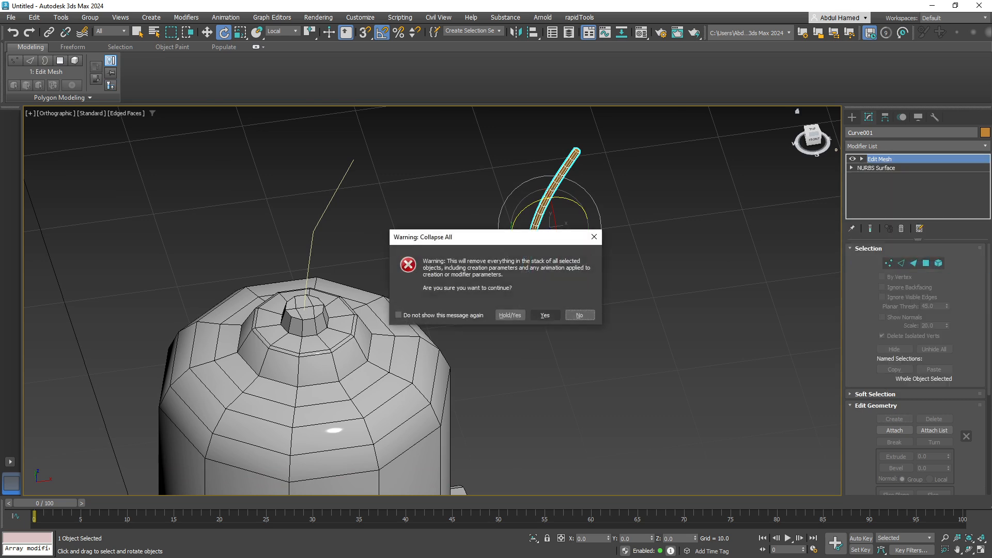
key(Return)
right_click(874, 159)
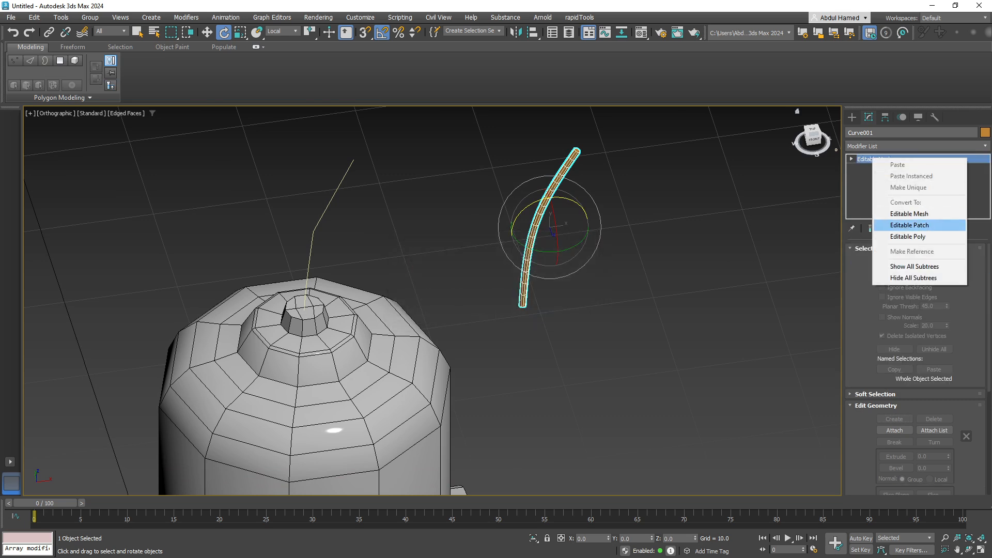
click(908, 236)
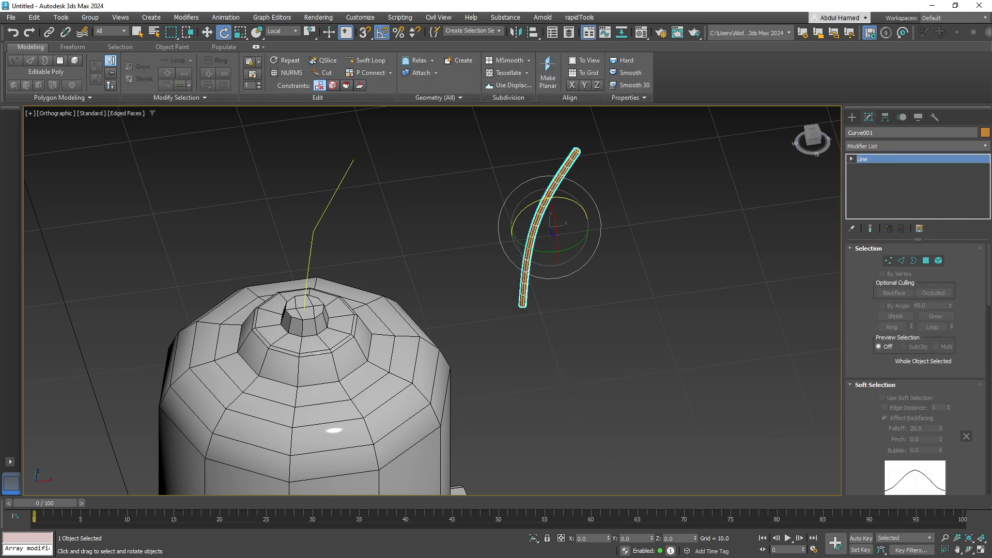
Delete the angular guide line and move the antenna mesh into its place on the cap of the head.
click(328, 206)
key(Delete)
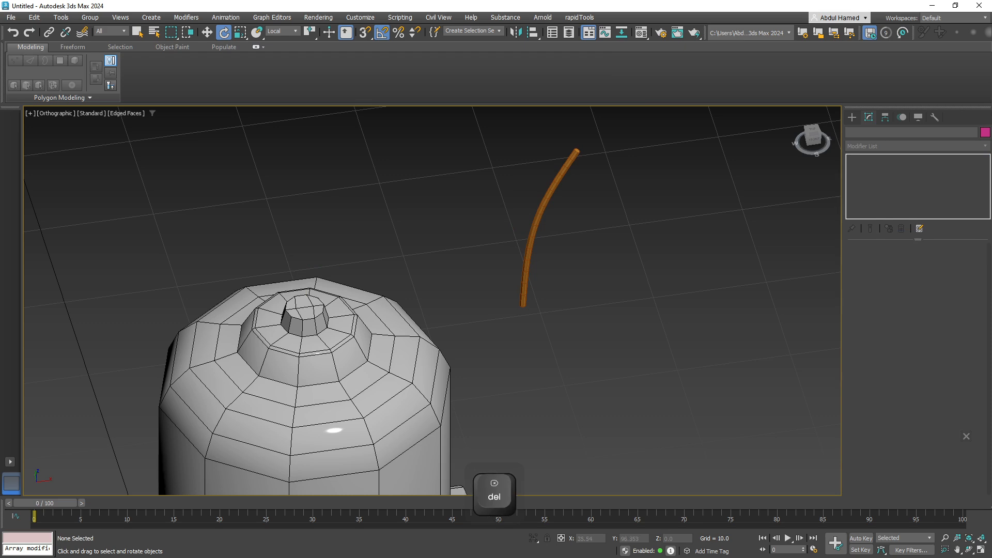
click(551, 190)
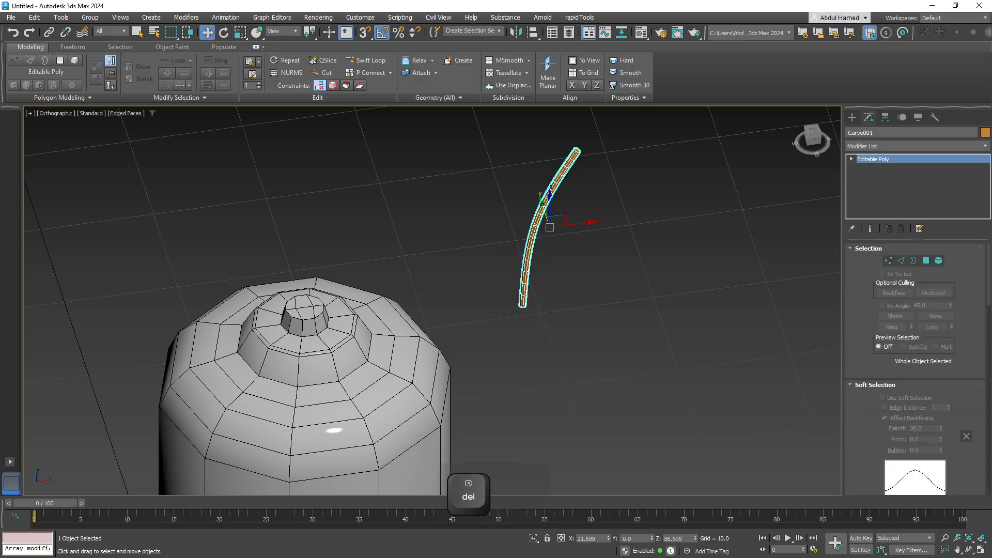
key(w)
drag(551, 189, 331, 208)
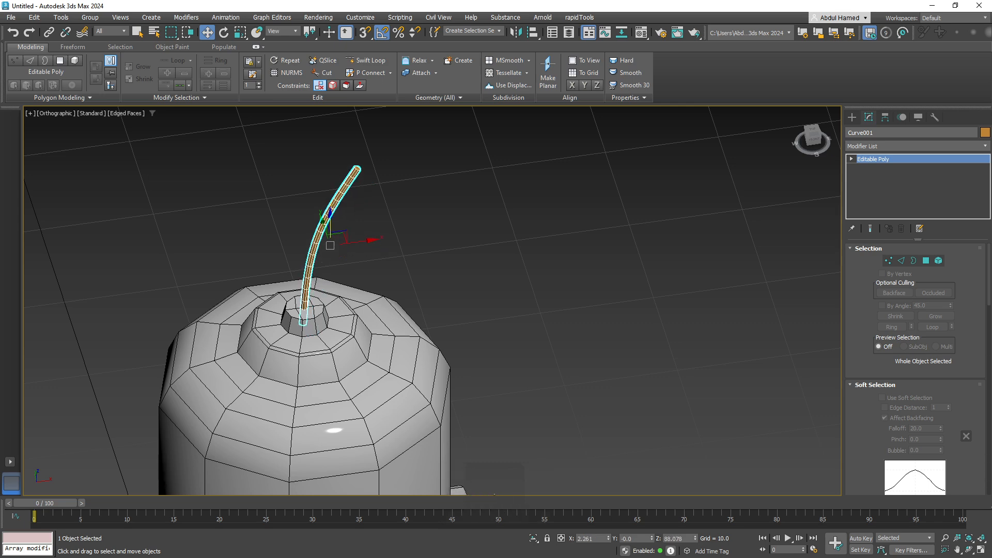
Add a Swift Loop edge ring near the antenna's tip and scale it outward uniformly into a flared knob.
scroll(311, 149, up, 5)
scroll(393, 165, up, 4)
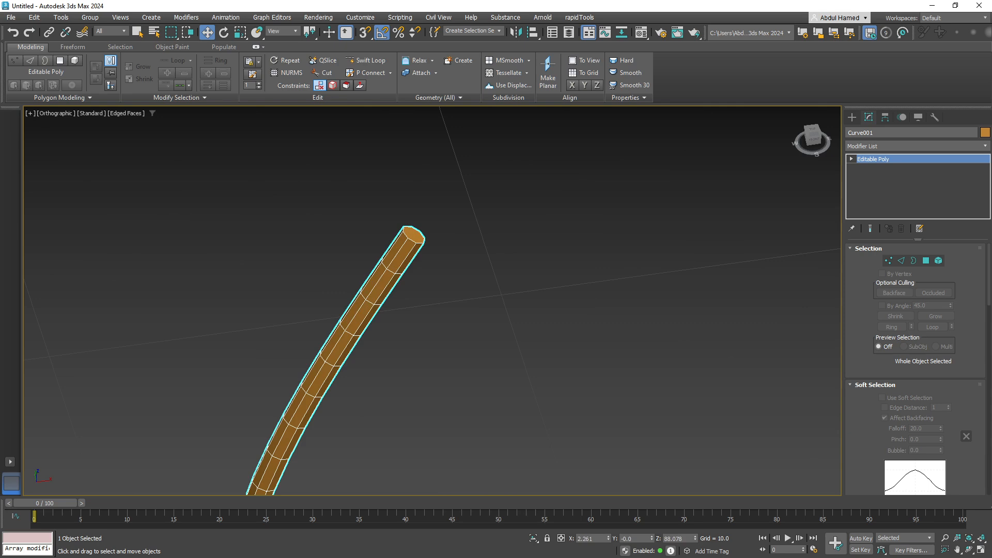
click(852, 117)
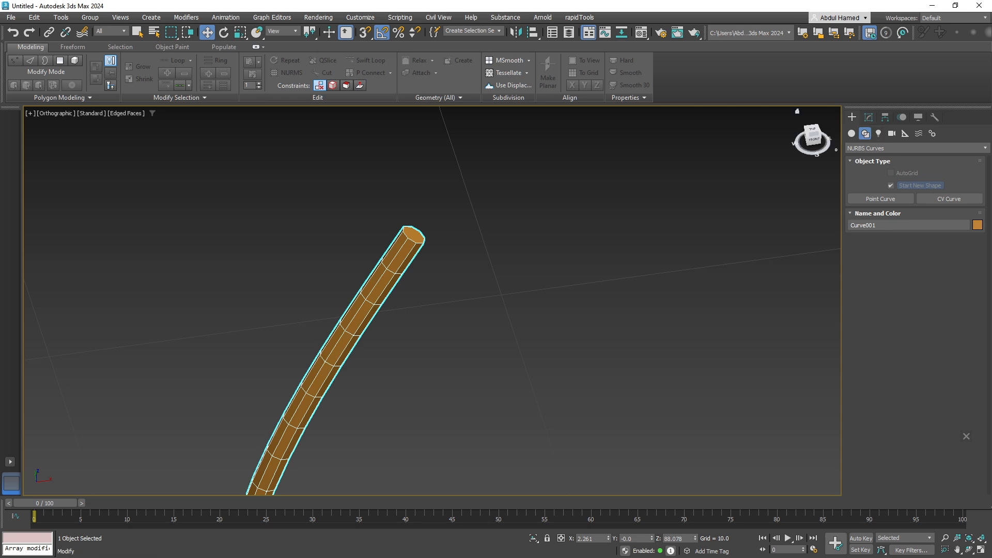
click(869, 117)
click(851, 159)
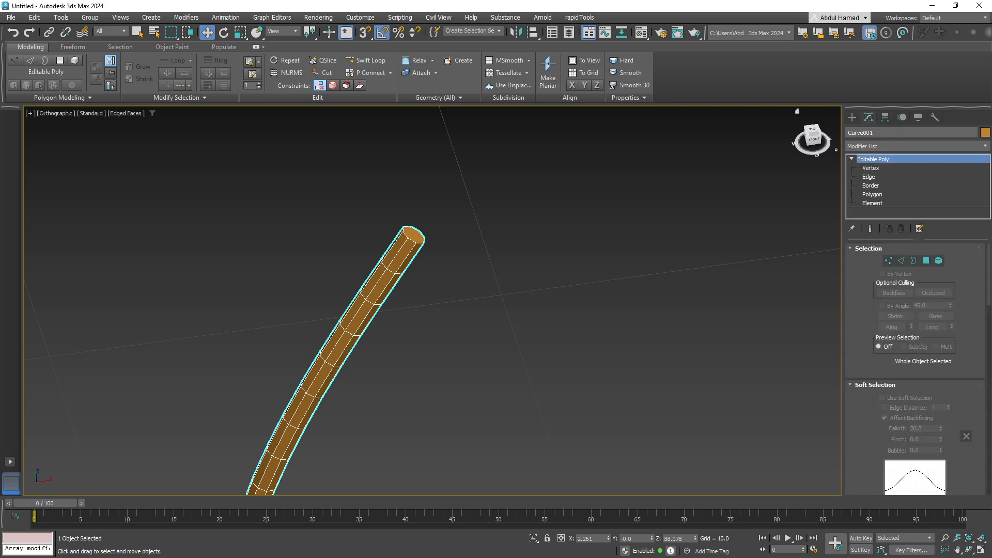
click(869, 177)
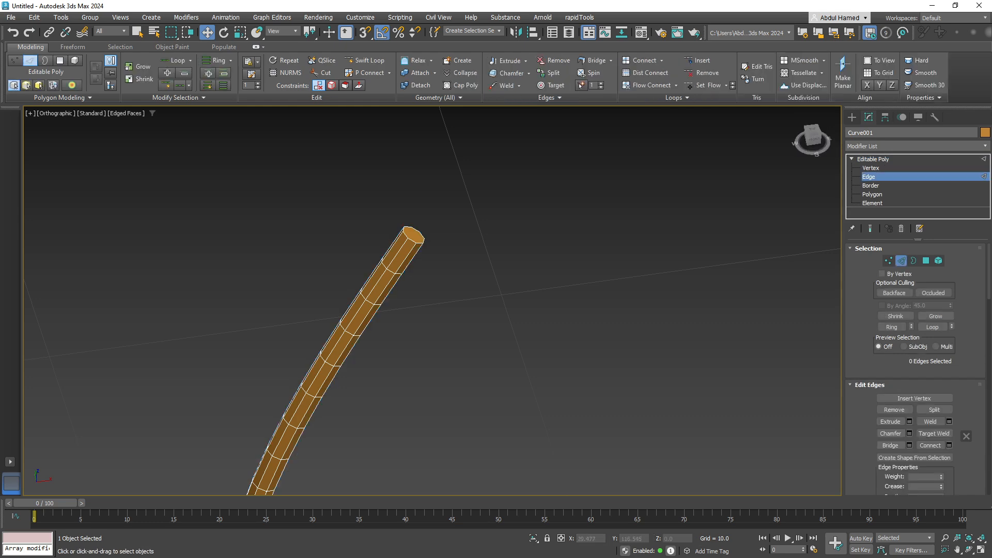
click(365, 61)
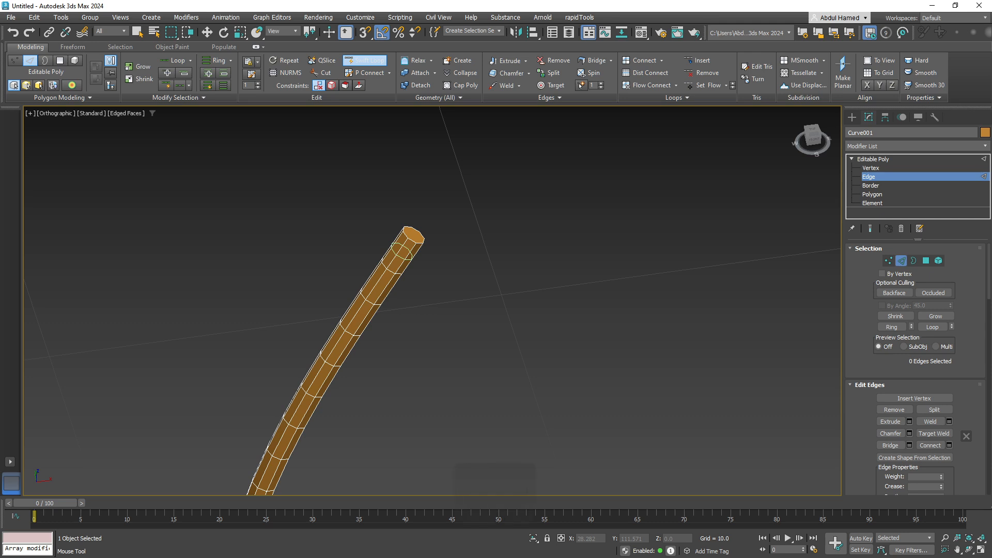
key(ctrl+shift+z)
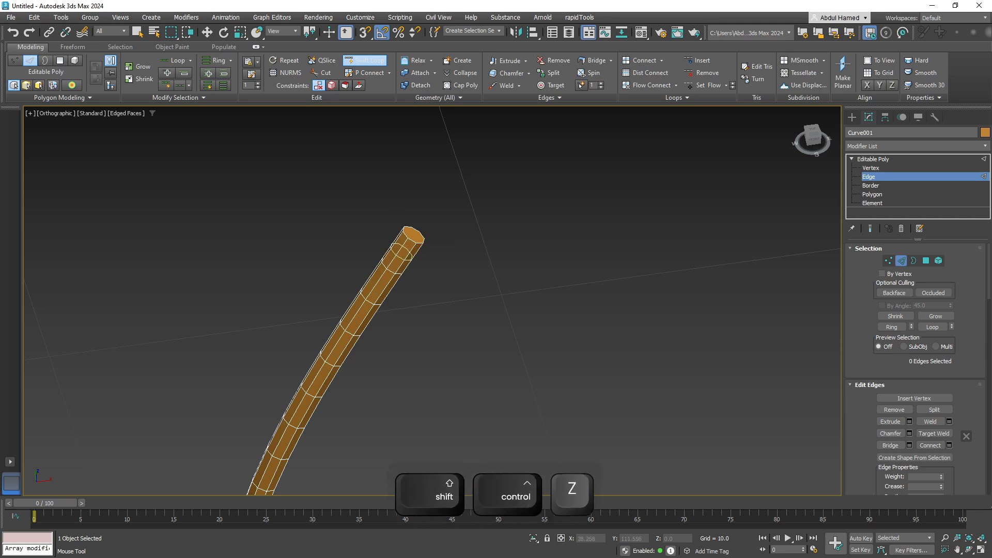
key(r)
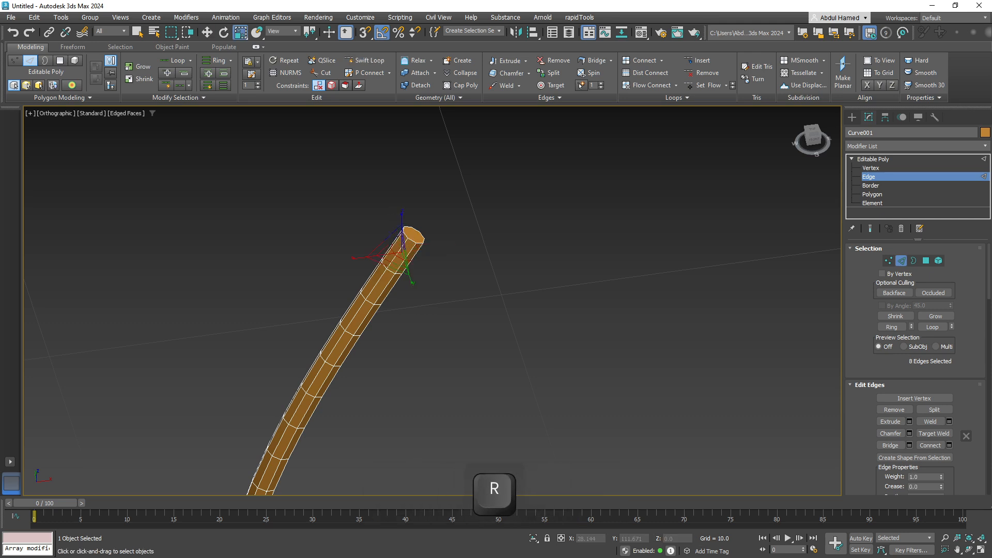
drag(399, 253, 399, 190)
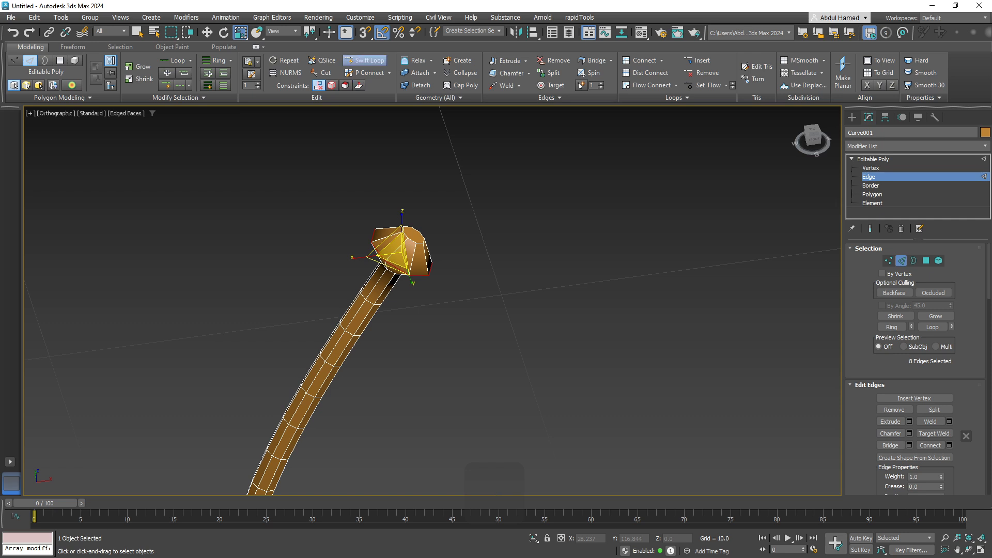
Add a second Swift Loop ring on the underside of the knob and scale it to about 132% in X and Y.
click(365, 60)
alt+shift+middle_drag(399, 300, 399, 256)
shift+click(390, 257)
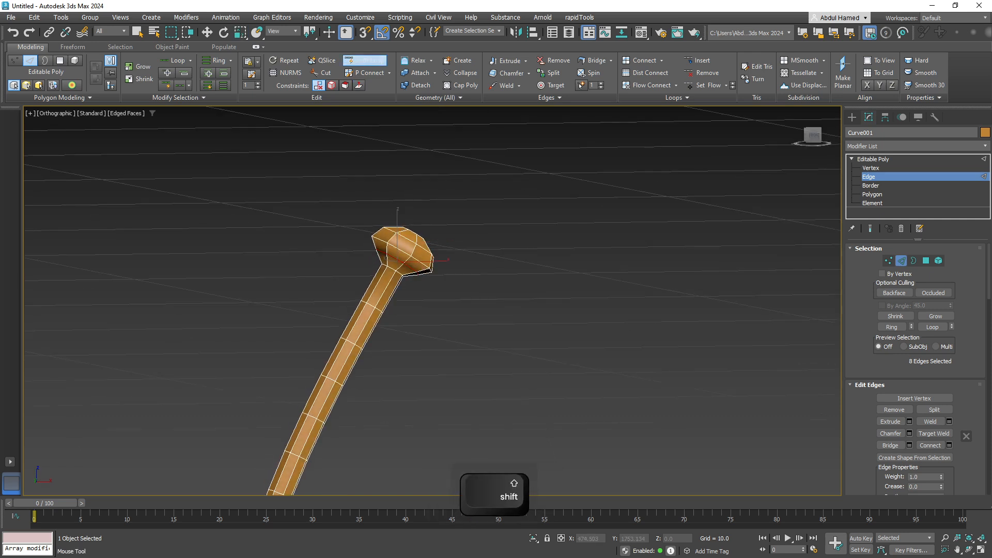
key(r)
alt+middle_drag(425, 279, 422, 247)
key(r)
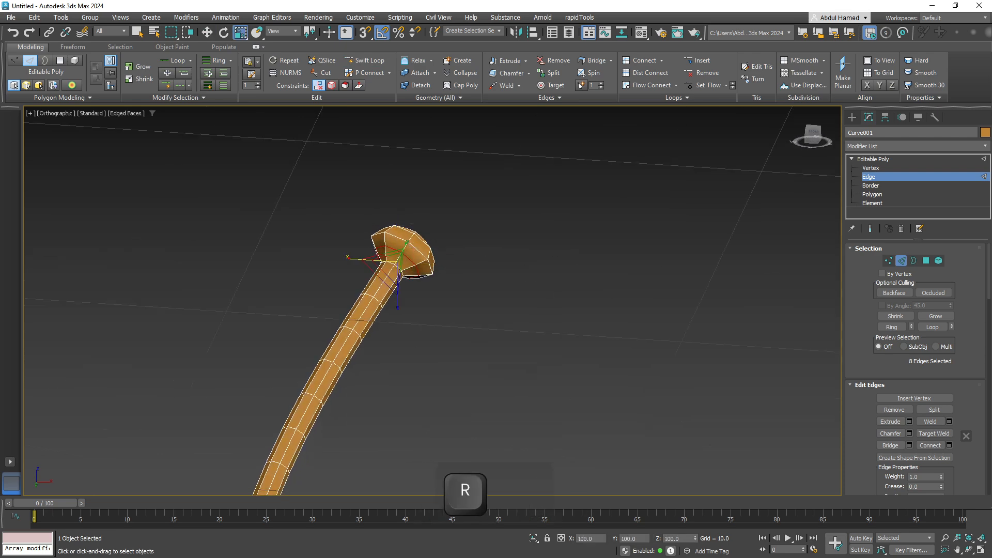
drag(381, 257, 381, 242)
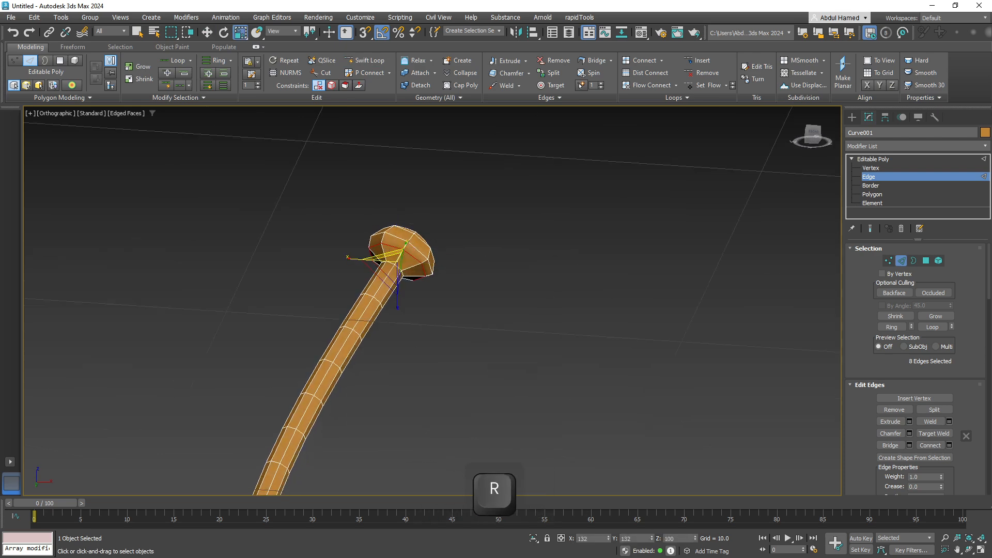
alt+middle_drag(382, 250, 365, 273)
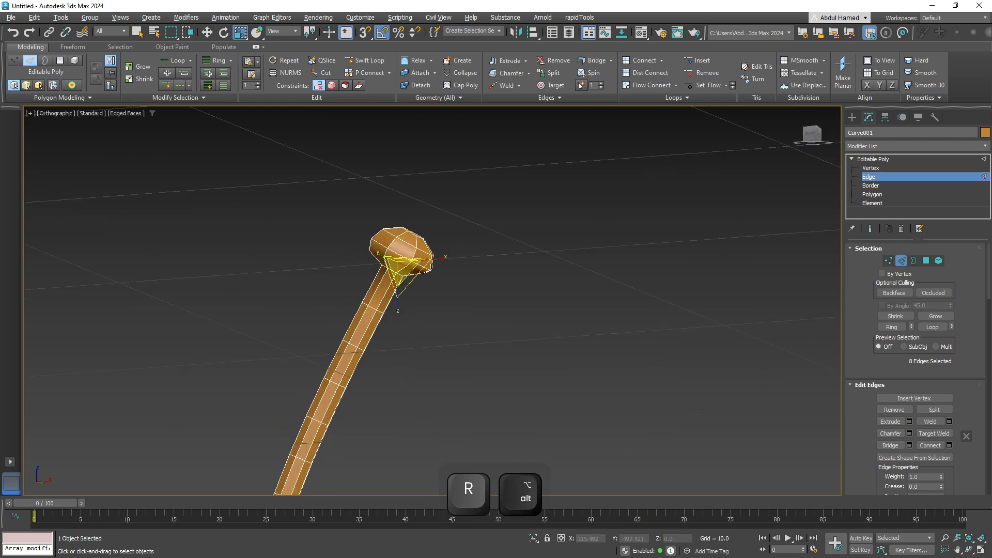
Shift the lower edge ring slightly down towards the antenna's stem to round out the knob.
key(w)
drag(406, 252, 404, 258)
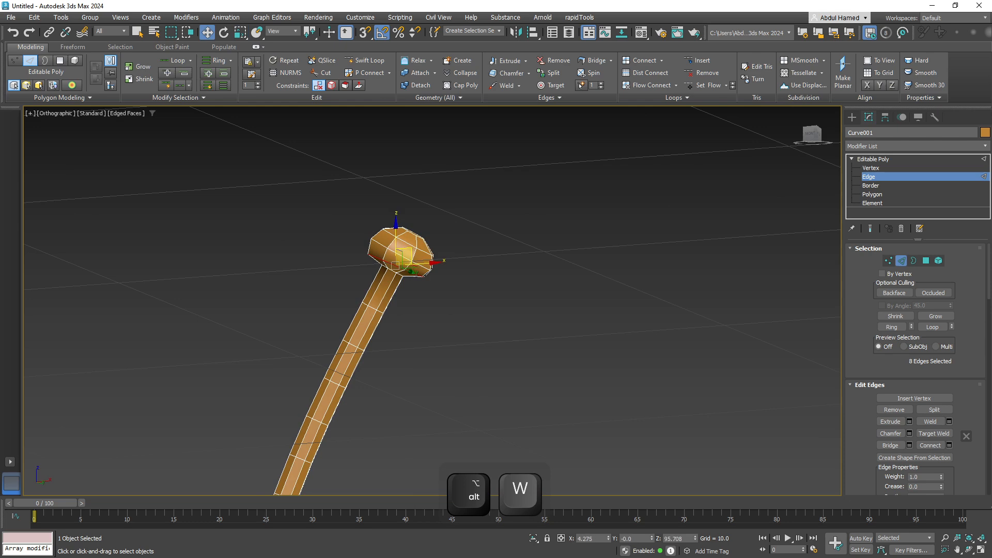
key(e)
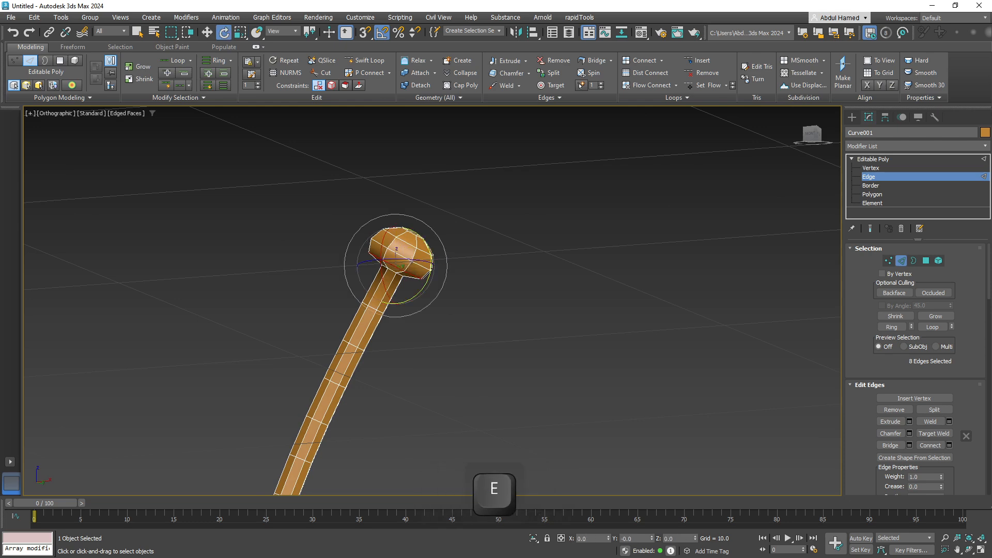
mouse_move(404, 258)
alt+middle_down()
mouse_move(384, 274)
mouse_move(421, 264)
alt+middle_up()
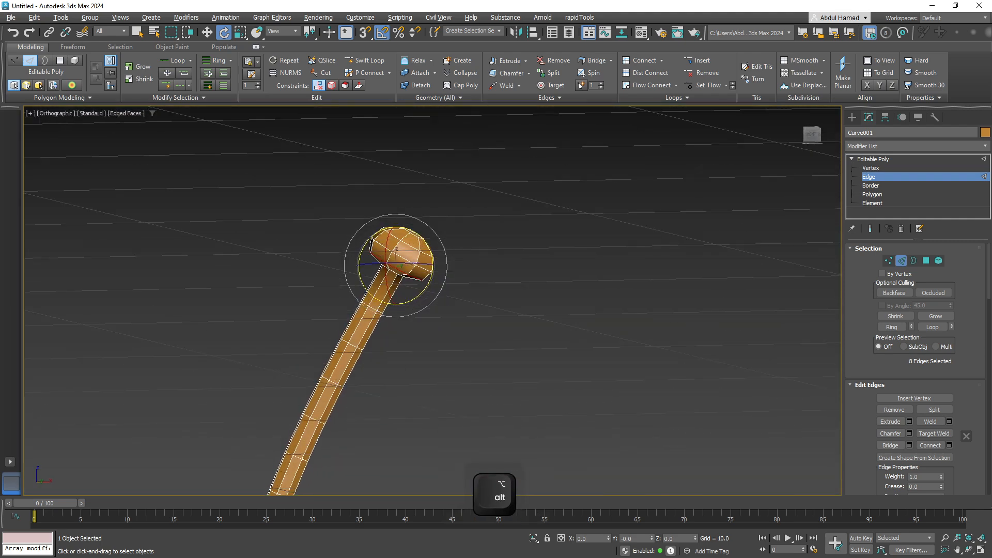
Select only the edges of the knob and stretch them along the Z axis in the Local coordinate system.
click(481, 269)
drag(344, 199, 343, 199)
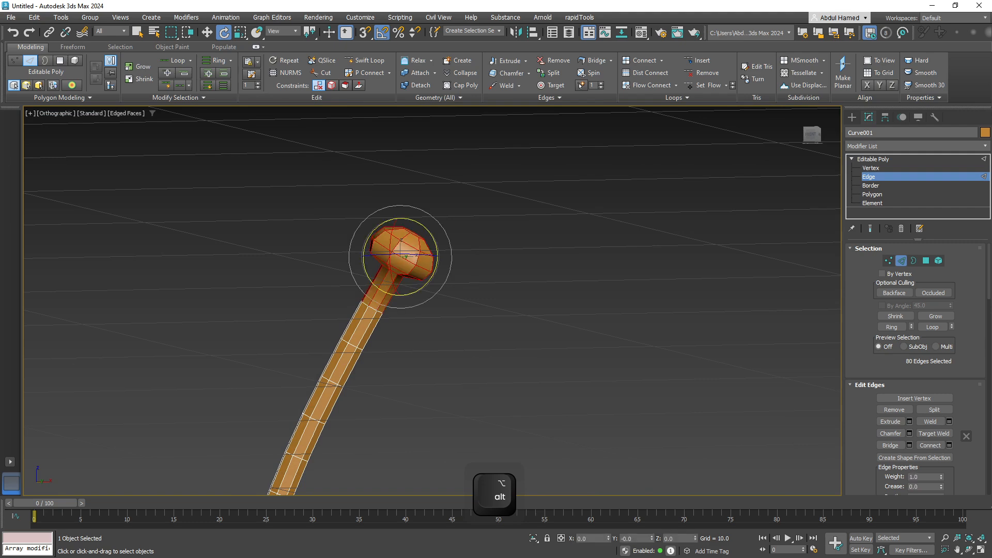
alt+drag(405, 332, 405, 332)
key(r)
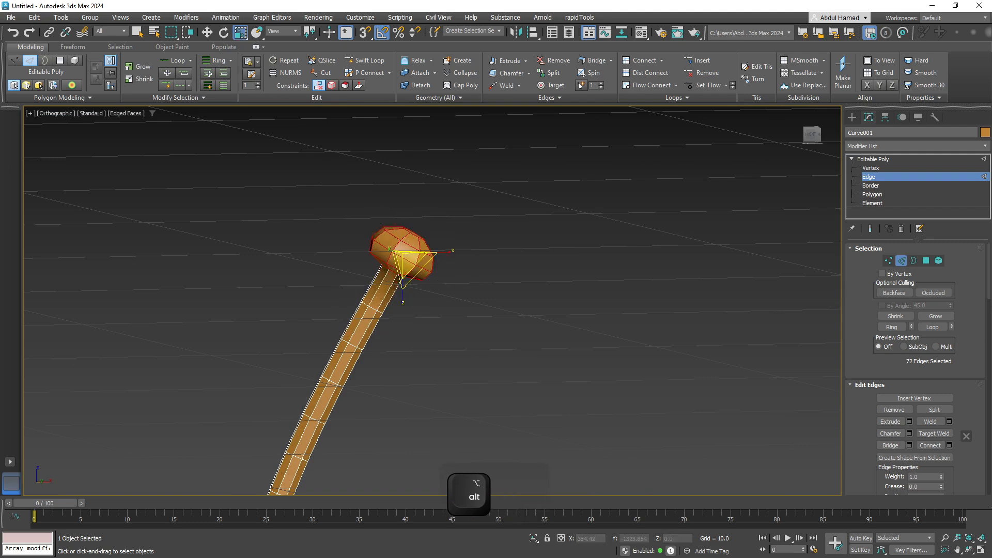
click(282, 31)
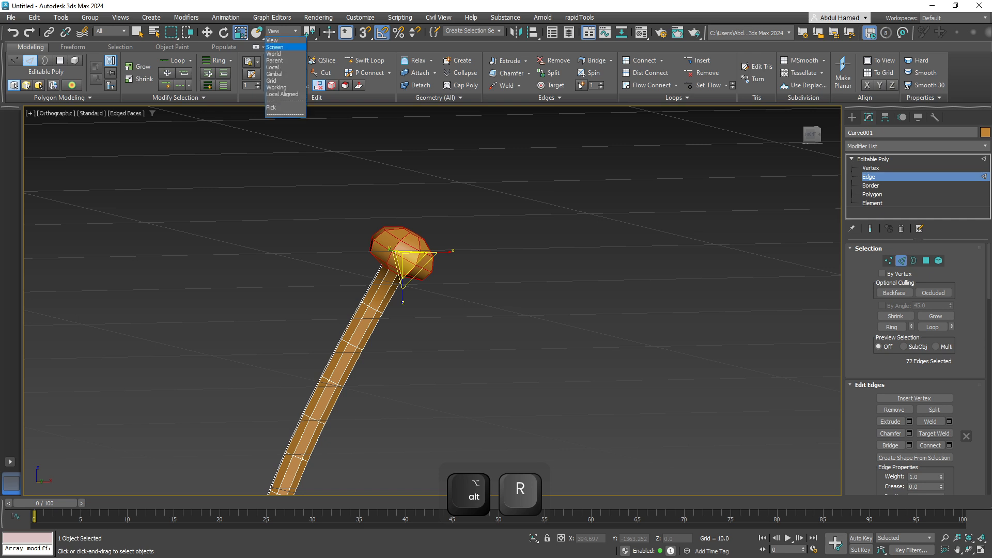
click(274, 67)
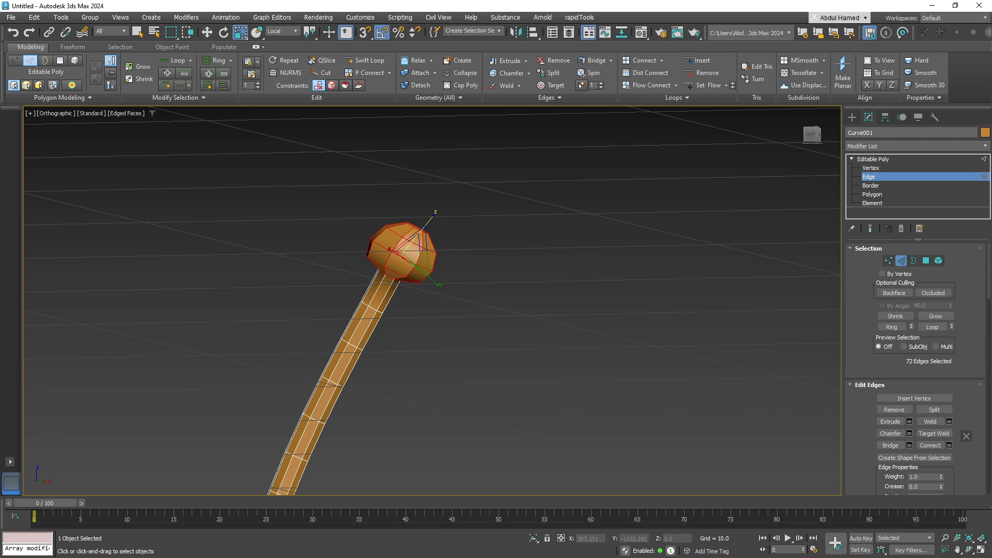
Move the knob's edges slightly outward from the stem along the local Z axis and clear the edge selection.
key(w)
click(282, 31)
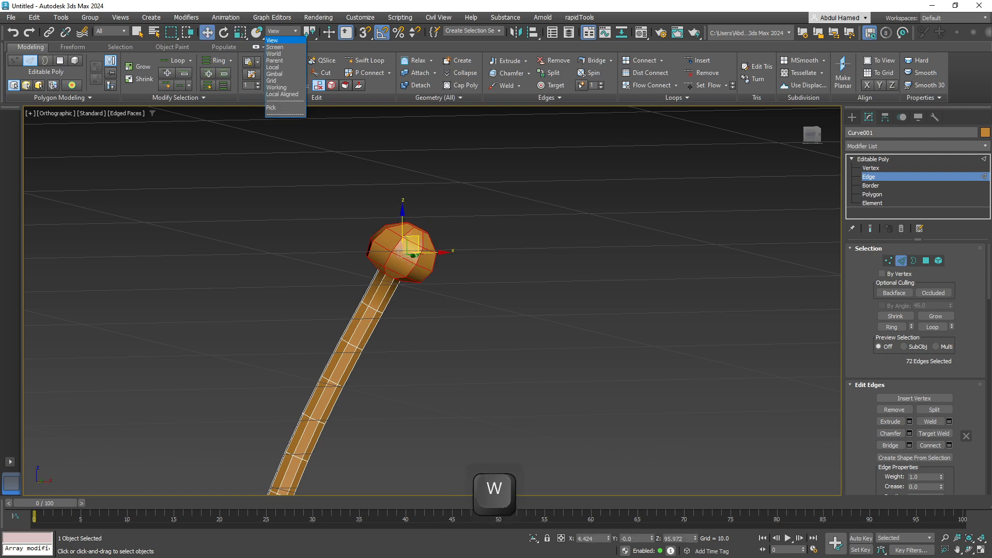
click(272, 67)
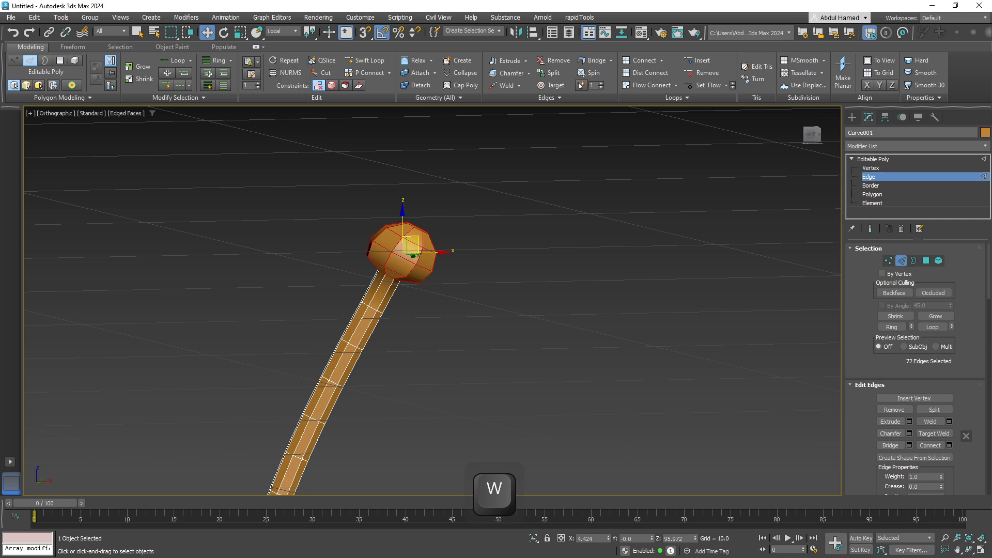
drag(428, 222, 425, 226)
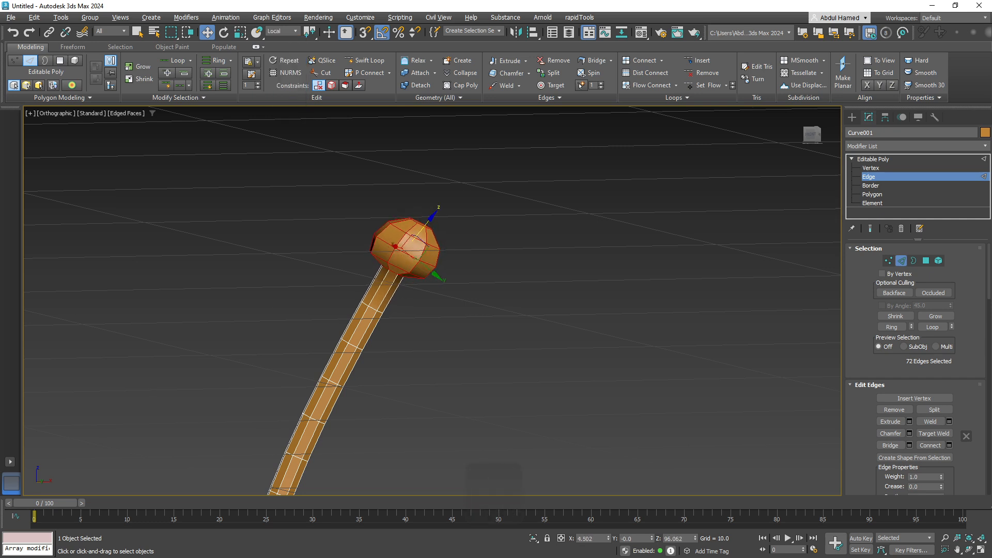
alt+middle_drag(415, 247, 428, 230)
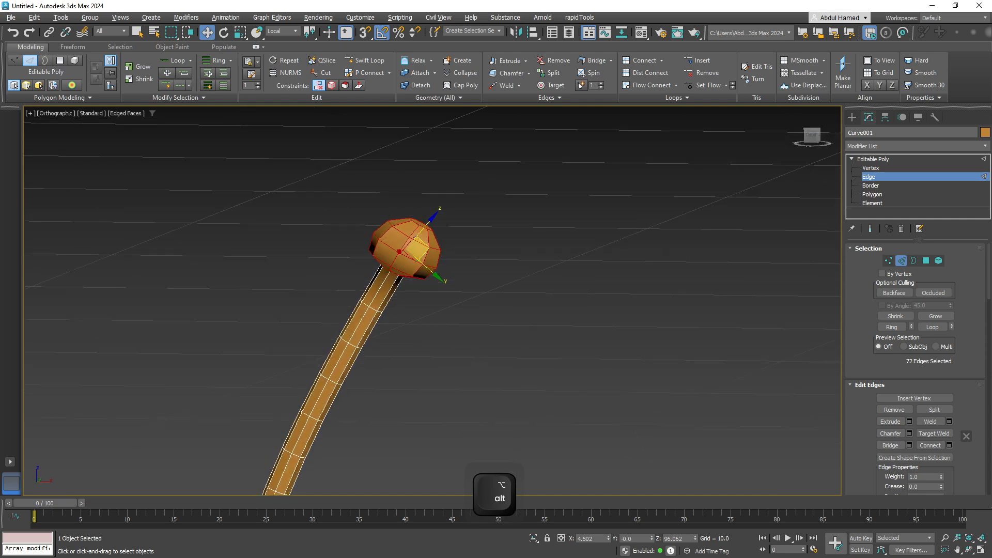
click(347, 423)
middle_drag(348, 424, 402, 238)
scroll(357, 327, down, 7)
alt+middle_drag(394, 365, 395, 361)
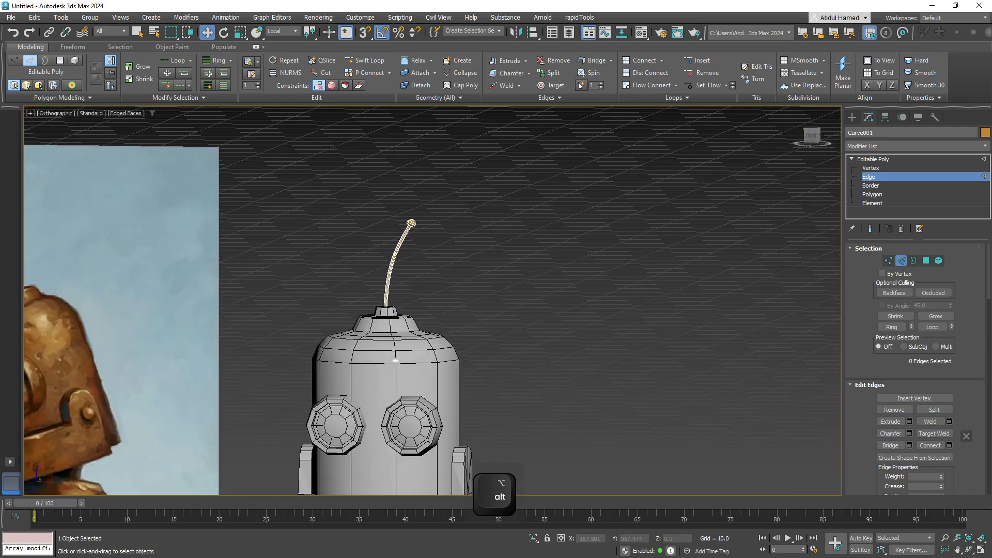
Switch the viewport to perspective and frame the whole robot beside the reference painting.
scroll(471, 331, down, 5)
alt+middle_drag(472, 331, 475, 340)
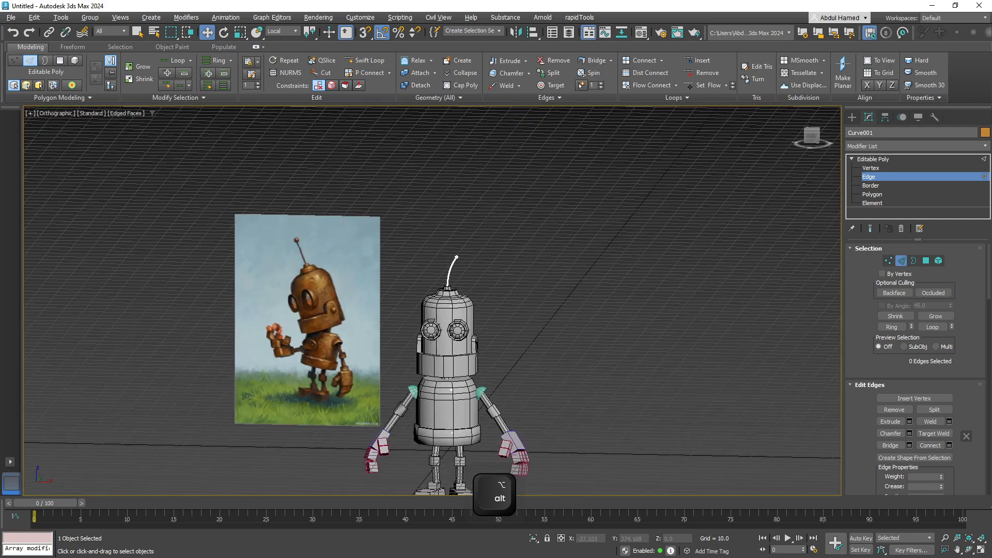
key(g)
key(semicolon)
key(p)
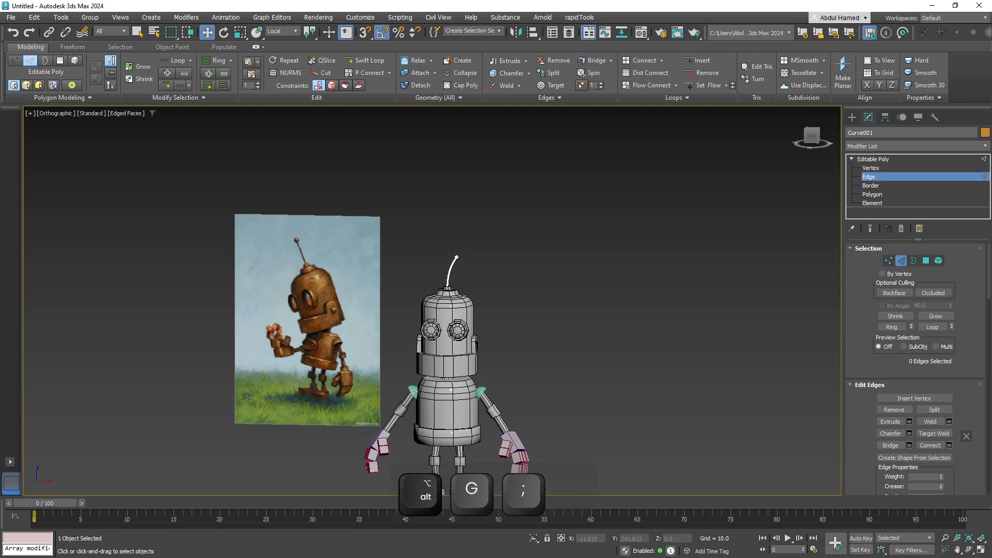
middle_drag(326, 290, 385, 344)
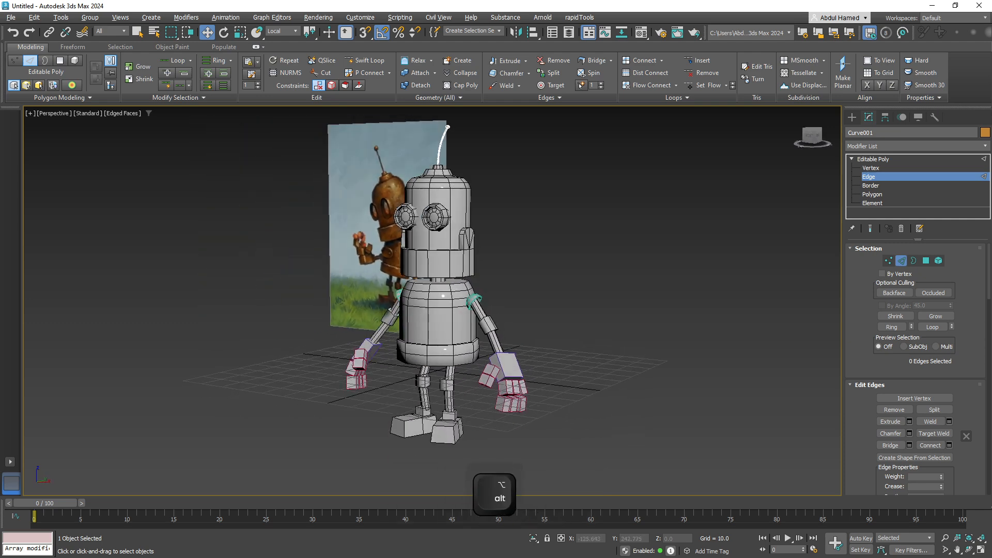
middle_drag(473, 304, 578, 300)
scroll(587, 292, down, 3)
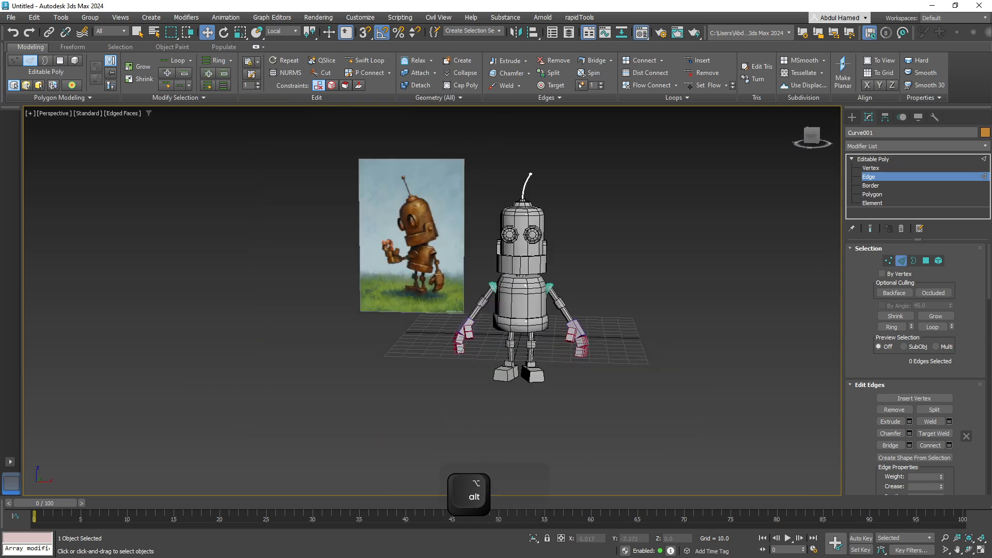
Set the object colour of the antenna to black.
key(m)
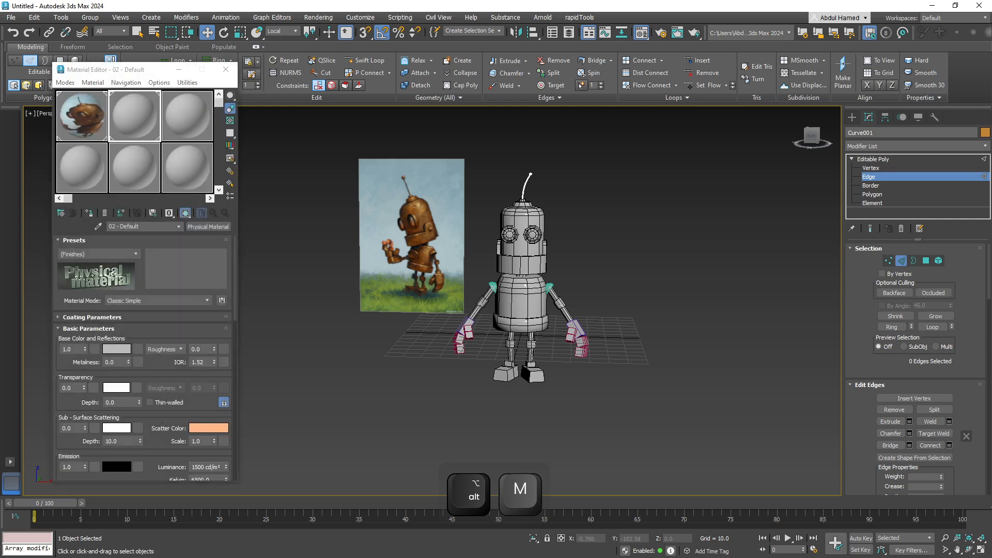
drag(398, 160, 658, 389)
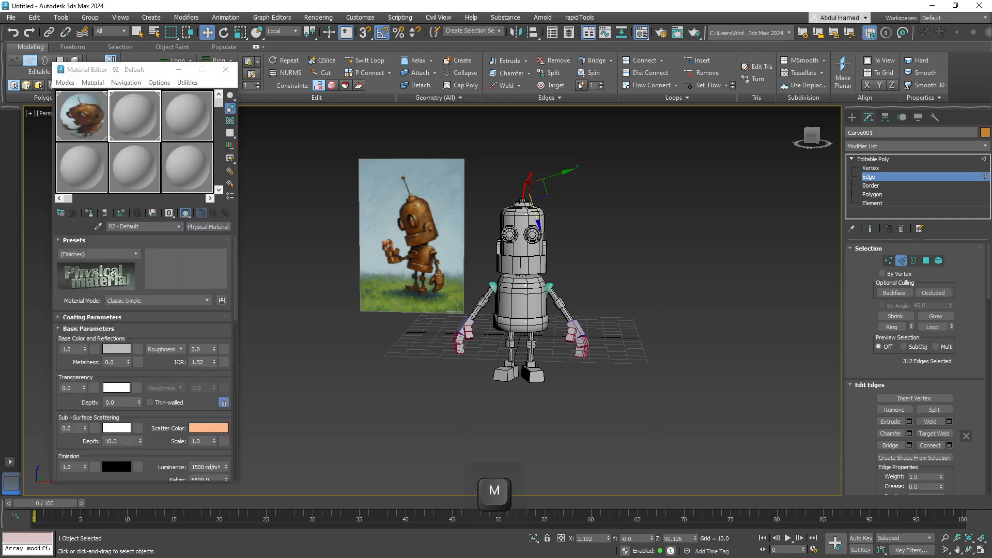
click(985, 133)
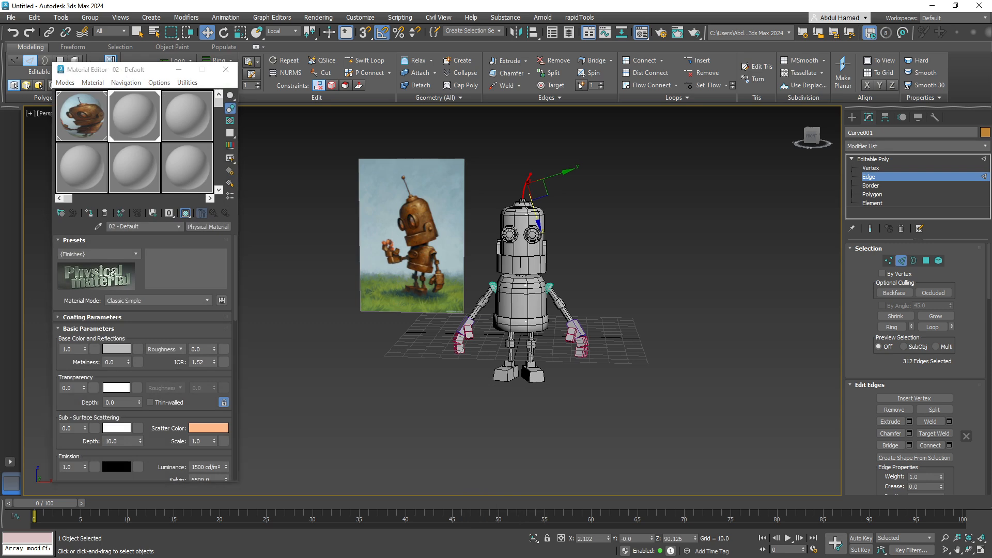
click(553, 301)
click(525, 333)
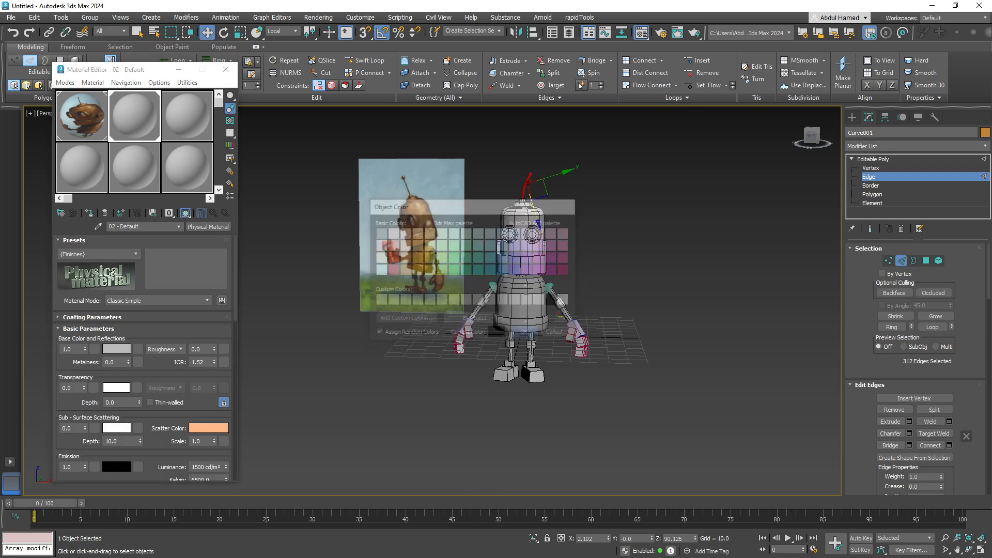
click(225, 69)
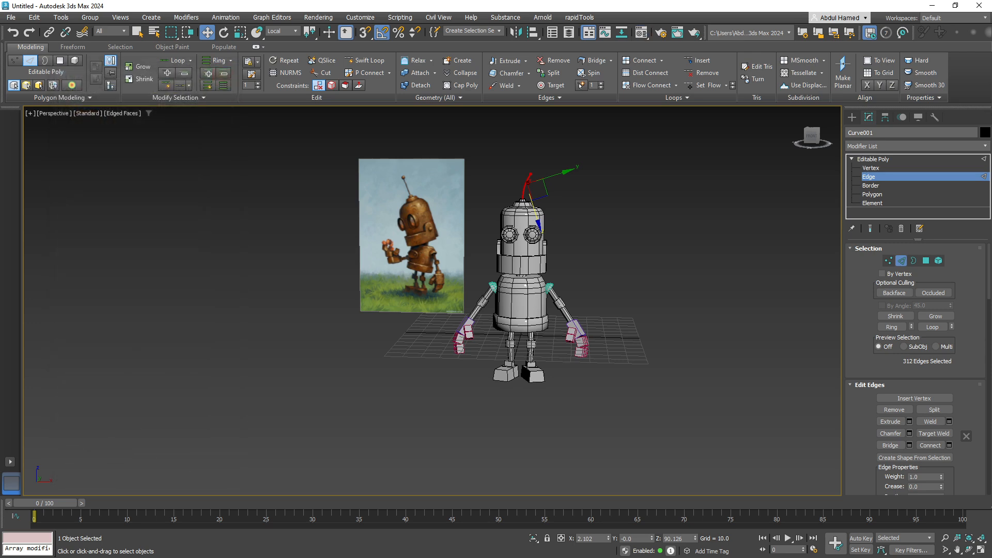
Leave edge editing, apply the black object colour to all robot parts together, and clear the selection.
click(874, 159)
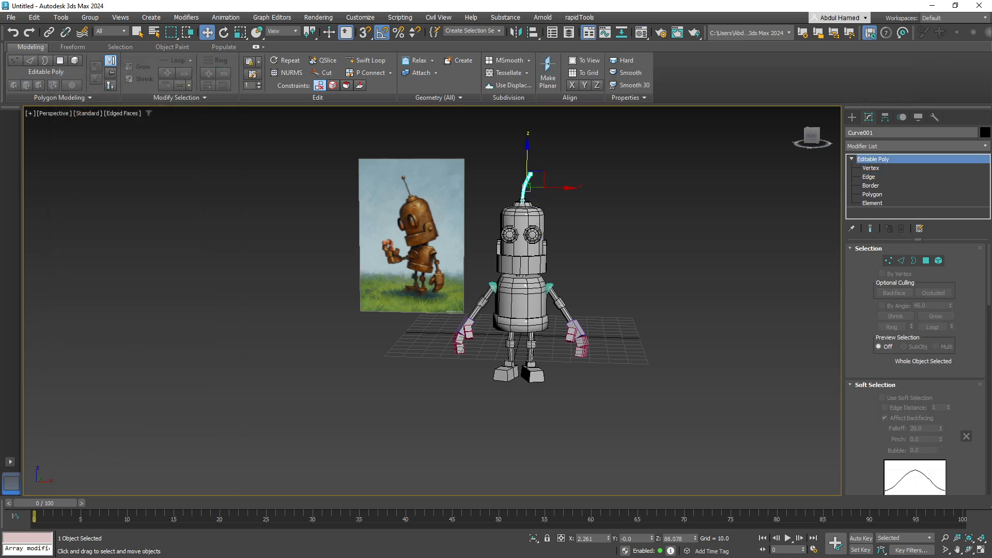
key(ctrl+a)
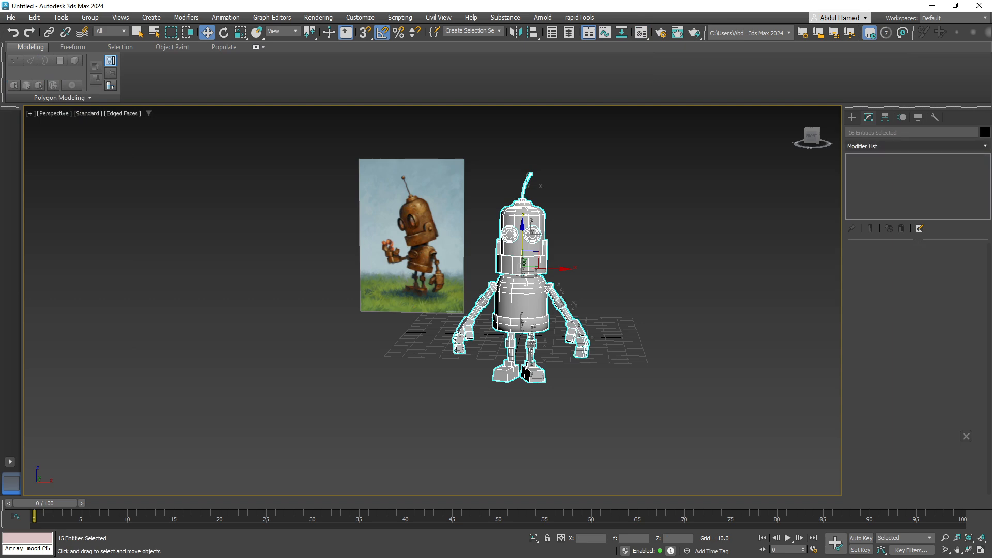
click(986, 133)
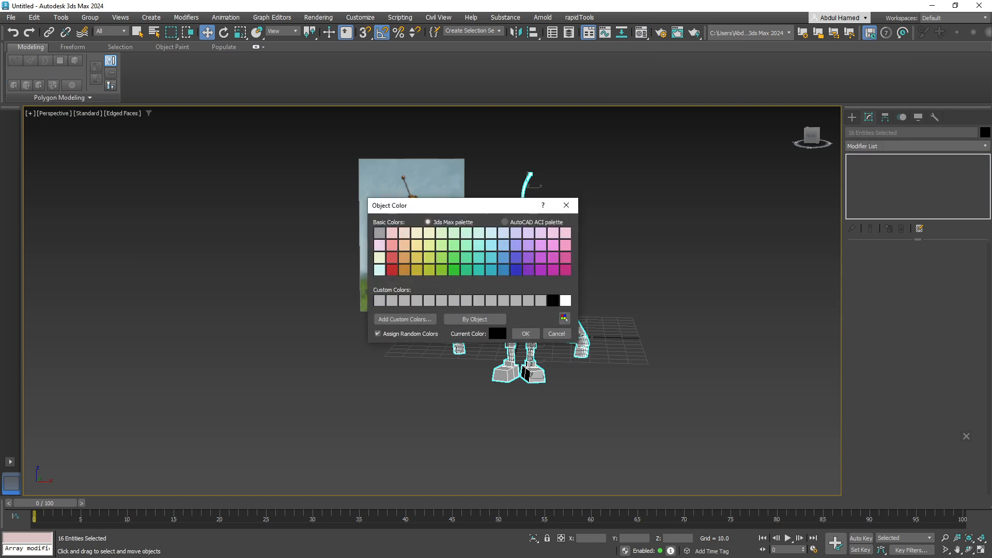
click(526, 333)
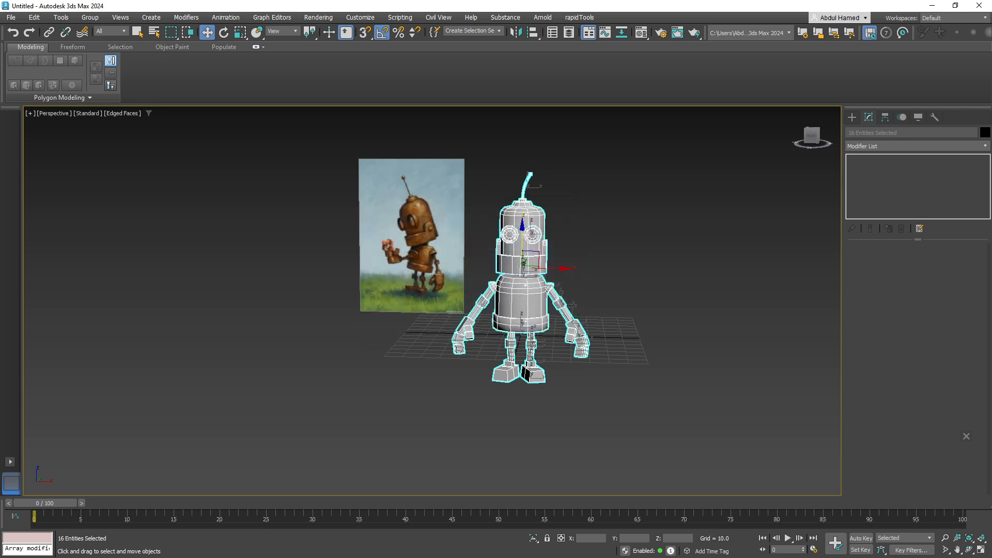
key(m)
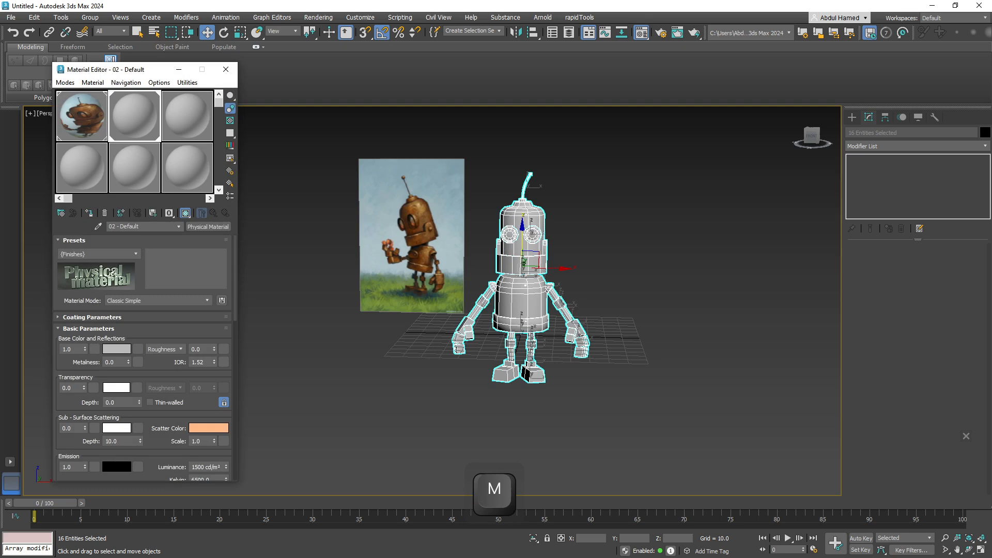
click(226, 69)
click(396, 384)
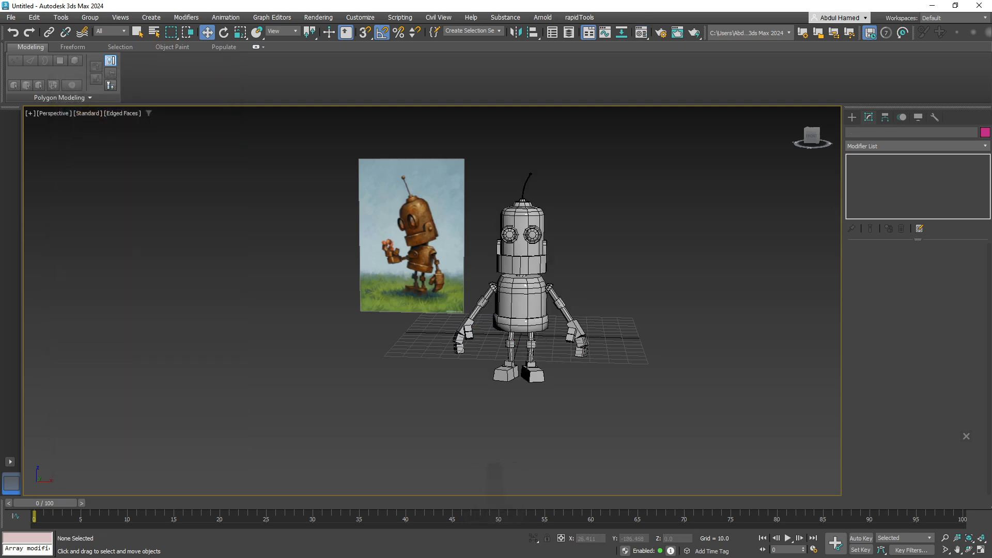
Clone the mirrored shoulder caps straight up along Z to the ear plates at the sides of the head.
mouse_move(568, 432)
alt+middle_down()
mouse_move(480, 425)
mouse_move(498, 413)
mouse_move(549, 430)
alt+middle_up()
middle_drag(544, 264, 526, 309)
scroll(526, 309, up, 5)
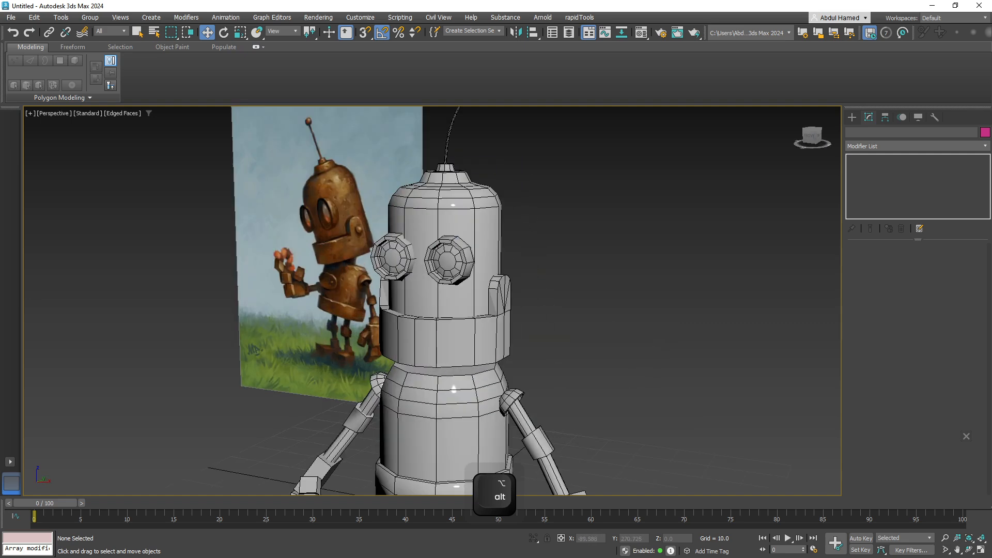
scroll(509, 306, up, 3)
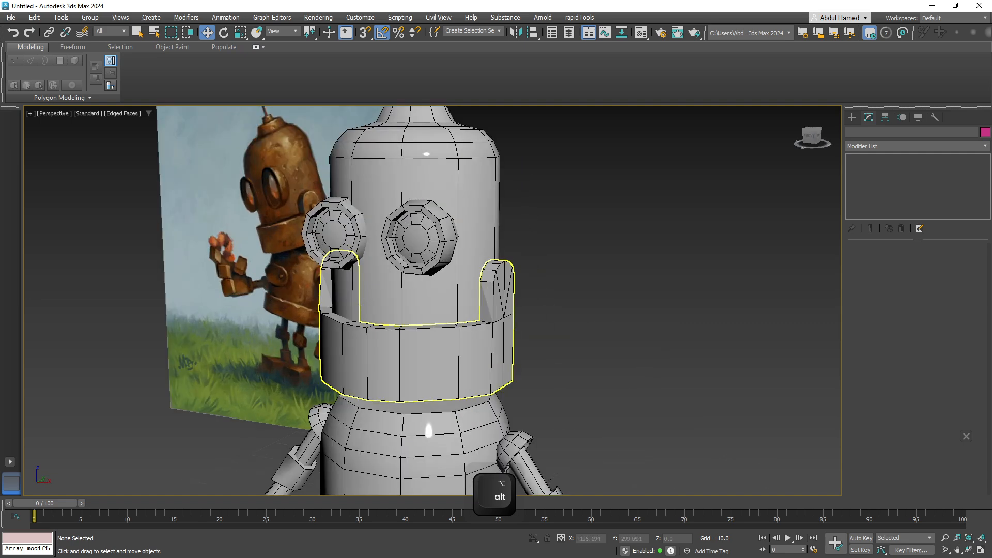
scroll(512, 290, down, 8)
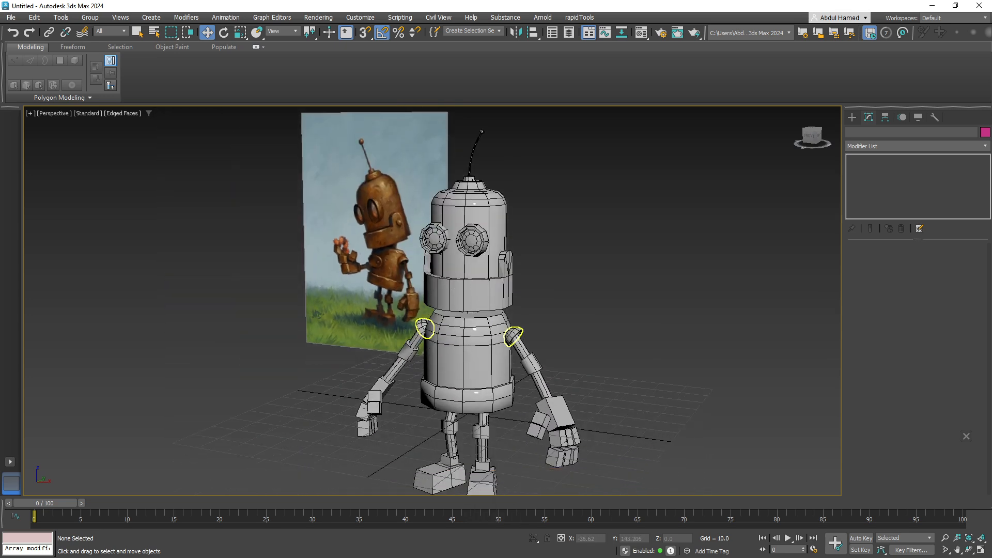
click(513, 337)
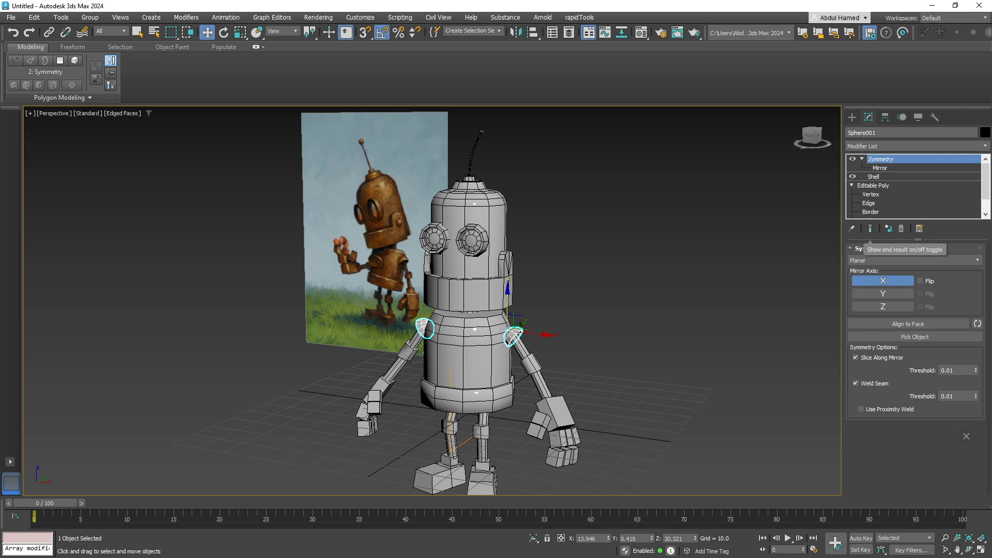
key(w)
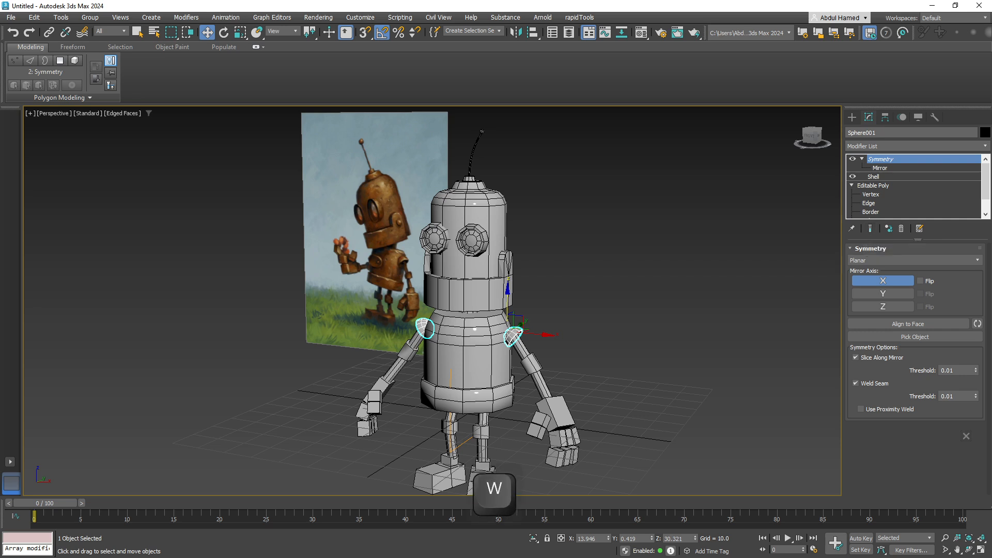
key(shift)
shift+drag(508, 296, 509, 223)
click(499, 327)
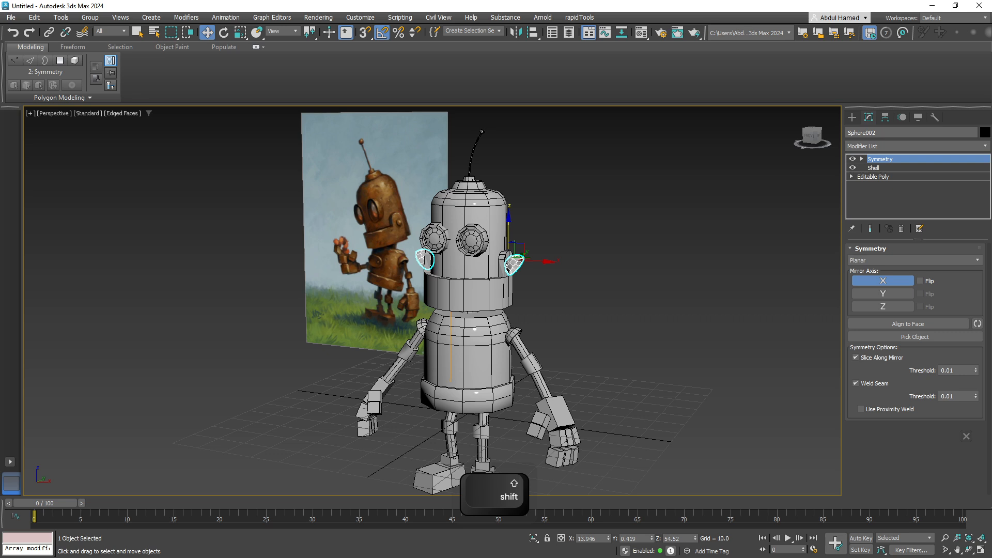
At the Editable Poly level, rotate the copied cap 145 degrees about the Y axis in the View coordinate system.
click(852, 177)
click(873, 177)
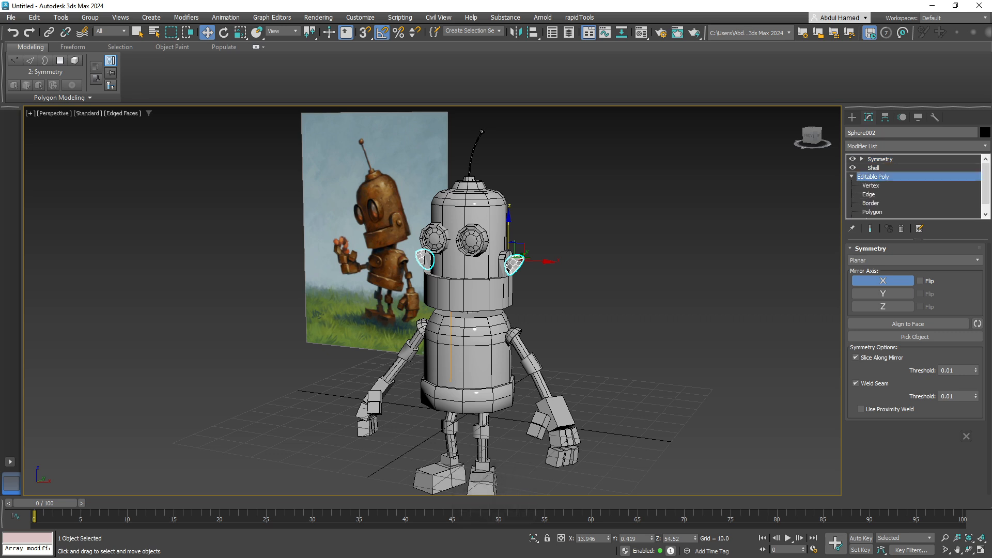
key(e)
key(e)
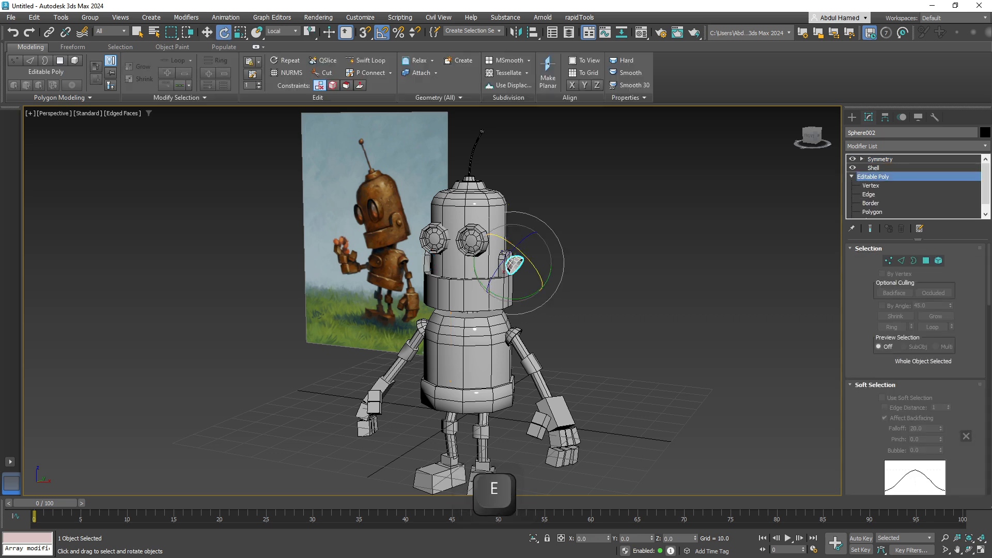
click(283, 32)
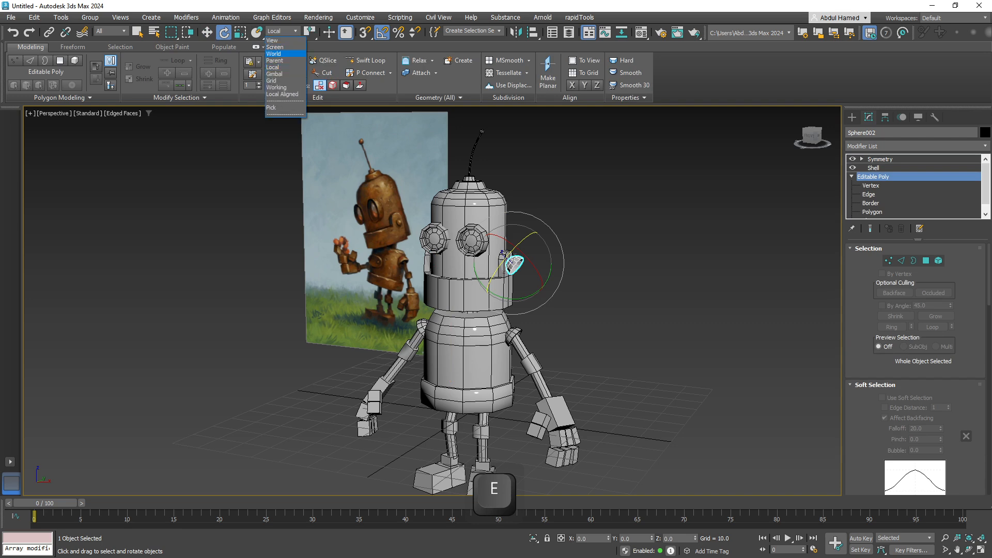
click(272, 41)
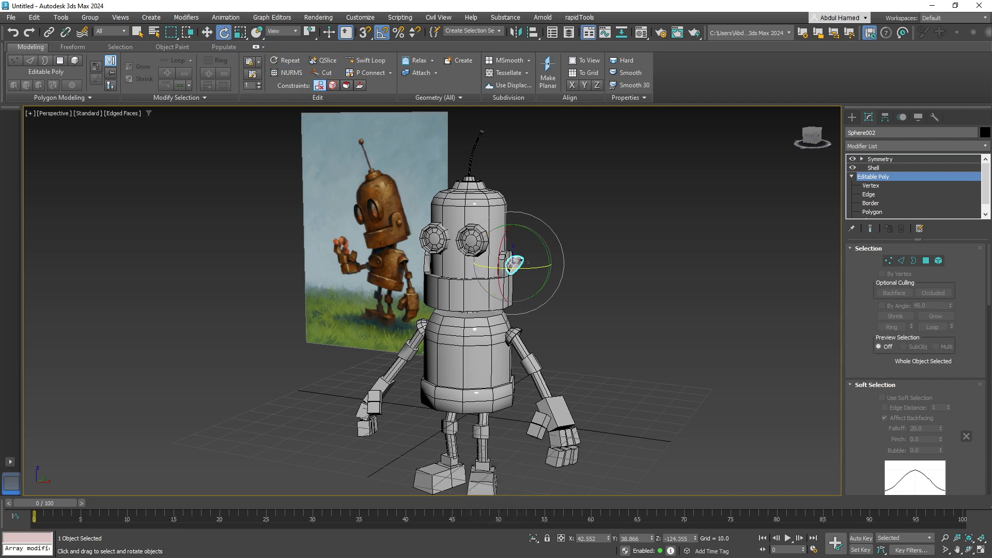
drag(533, 228, 552, 256)
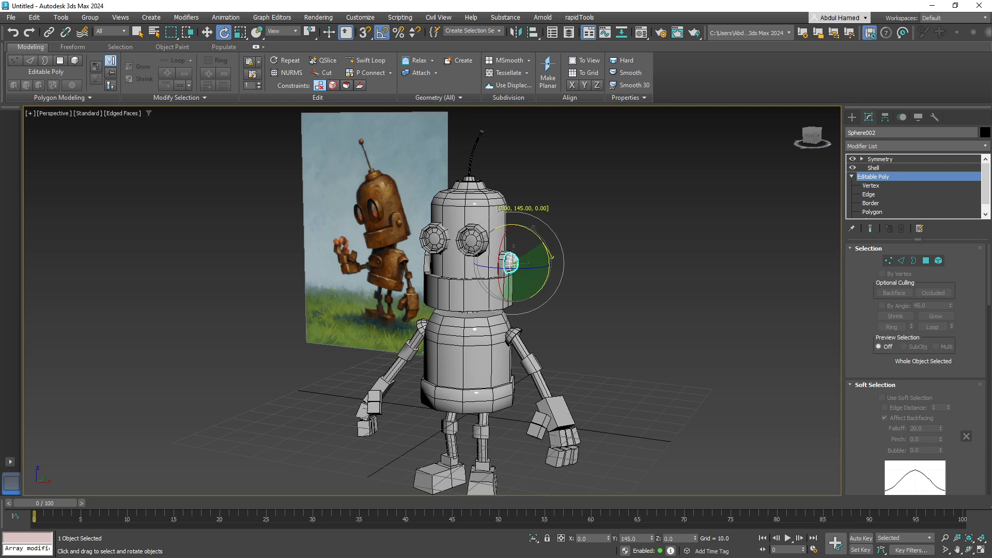
Scale the copied cap down and position it against the outer face of the jaw's rounded ear plate.
alt+middle_drag(574, 260, 623, 265)
scroll(524, 265, up, 6)
key(r)
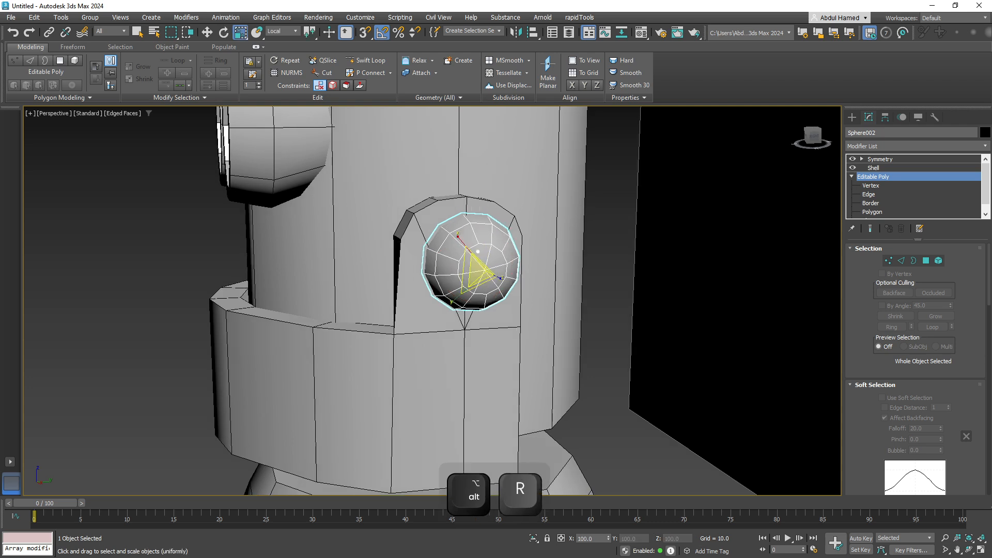
drag(476, 271, 477, 289)
key(w)
key(r)
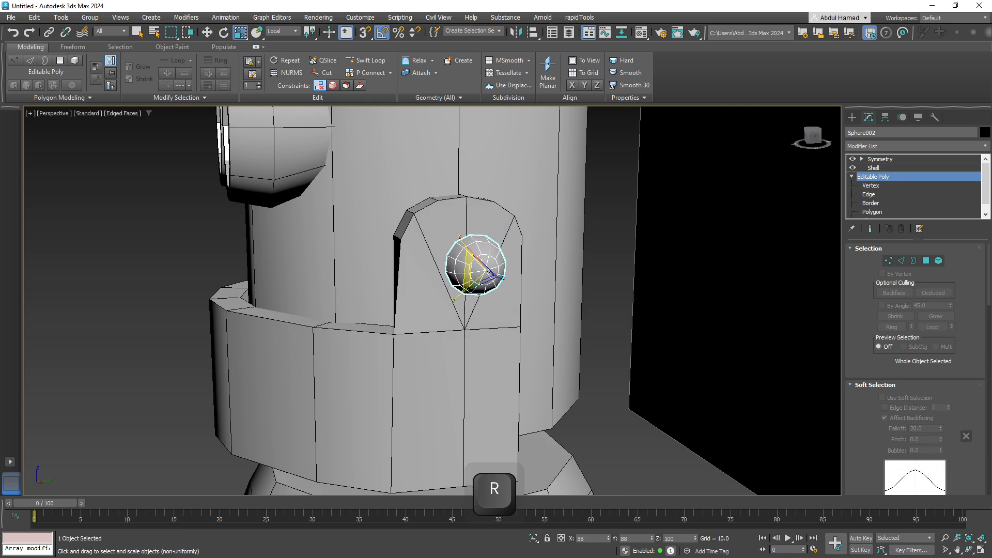
drag(471, 274, 471, 267)
alt+middle_drag(471, 267, 445, 282)
key(w)
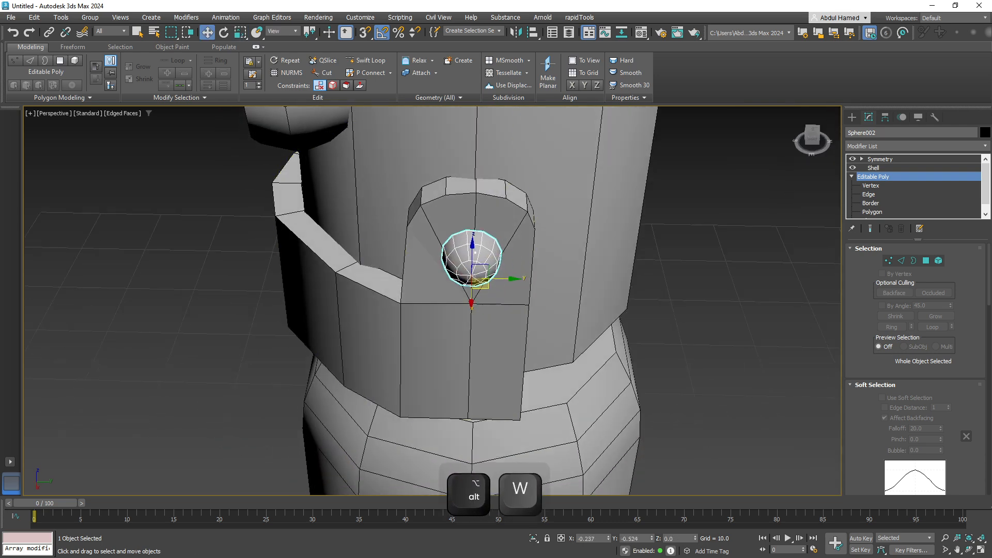
alt+middle_drag(478, 460, 500, 460)
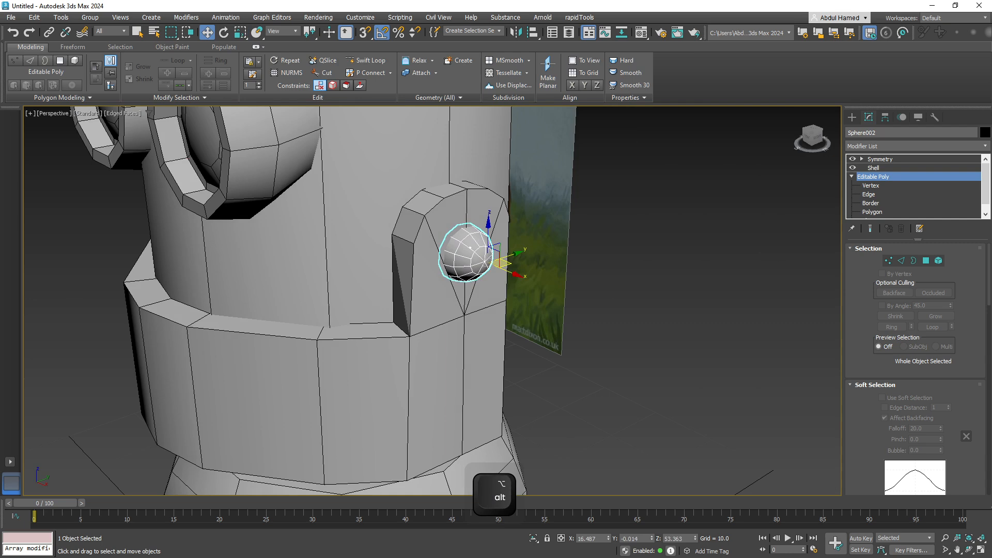
Remove the Shell modifier from the ear cap and return to its Editable Poly level.
click(874, 167)
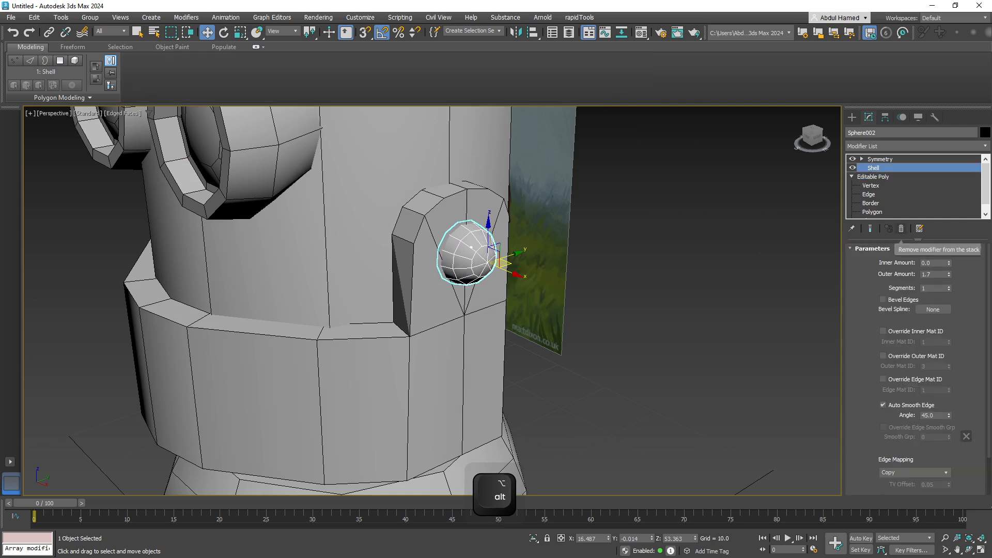
click(902, 229)
click(874, 168)
Remove the inherited Symmetry modifier from the ear cap, leaving only its Editable Poly.
scroll(606, 199, down, 5)
alt+middle_drag(606, 201, 631, 203)
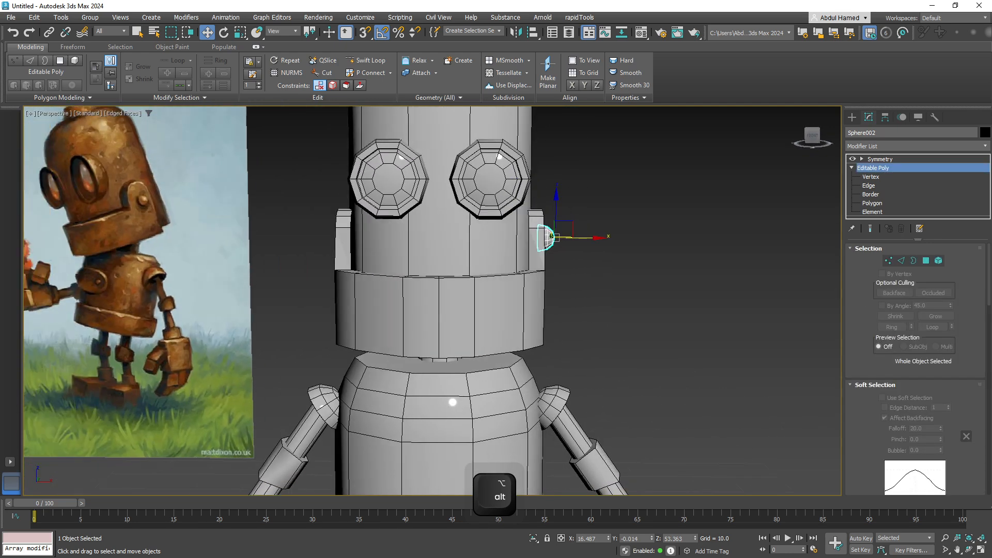
key(1)
click(873, 168)
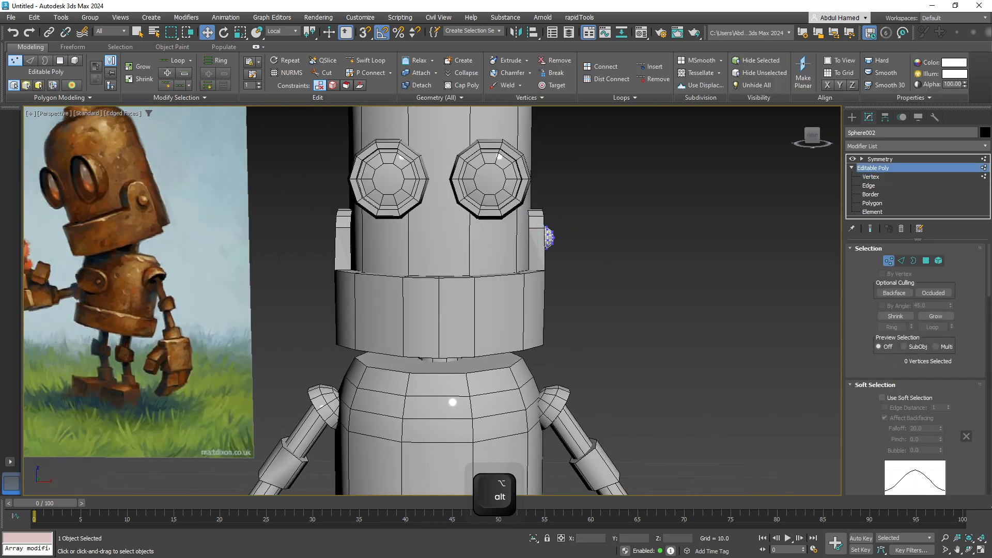
click(881, 159)
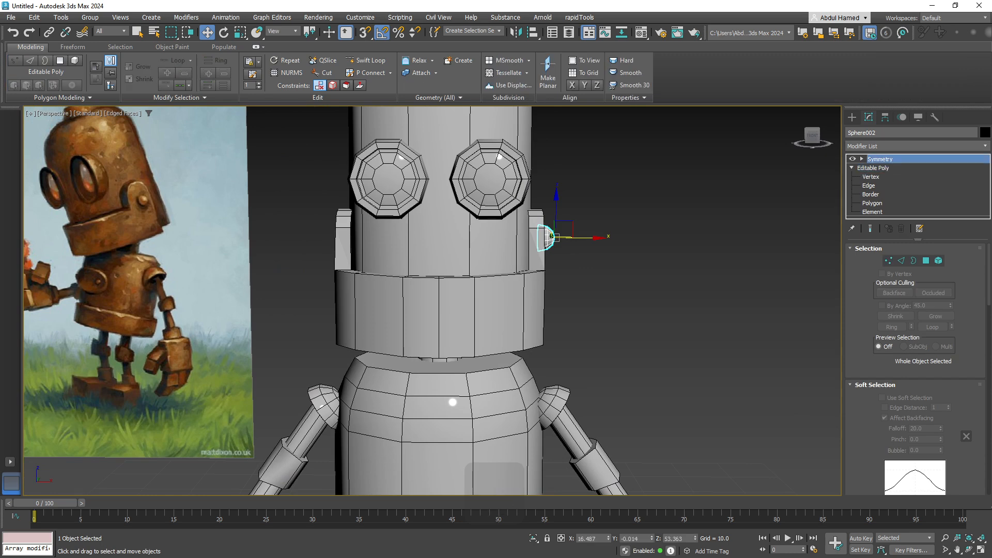
alt+middle_drag(672, 227, 676, 286)
click(862, 159)
click(880, 168)
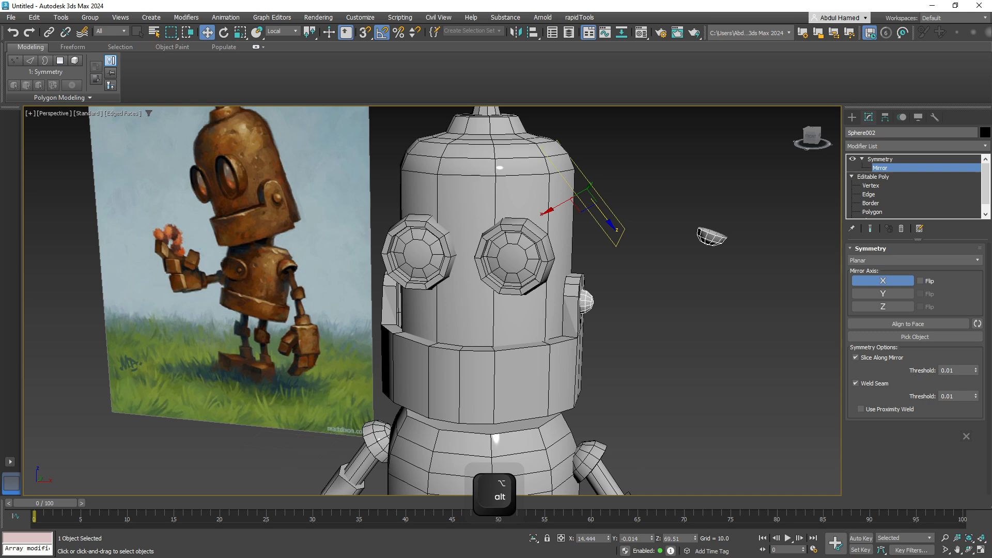
click(880, 159)
click(873, 177)
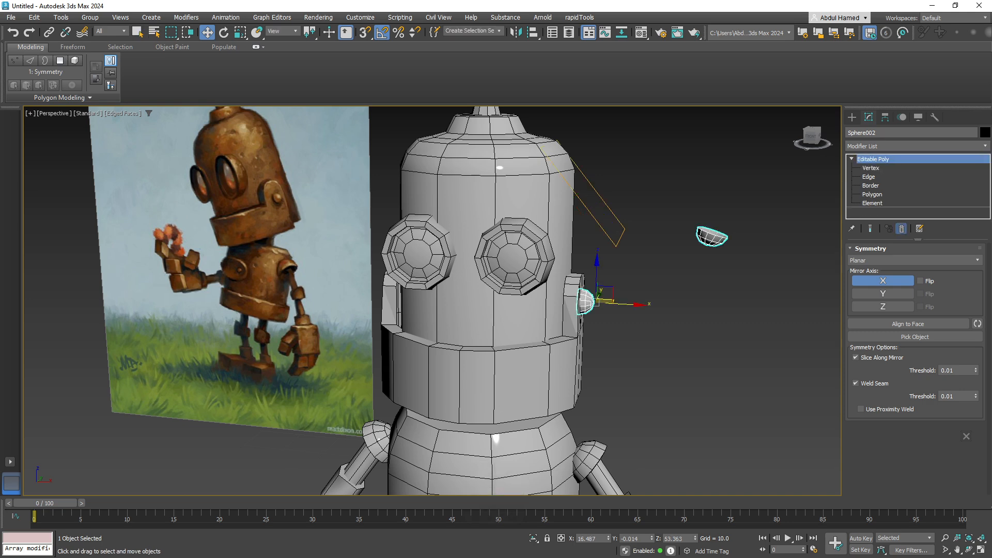
Try a fresh X-axis Symmetry modifier on the ear cap, inspect its mirror plane and remove it again.
click(915, 147)
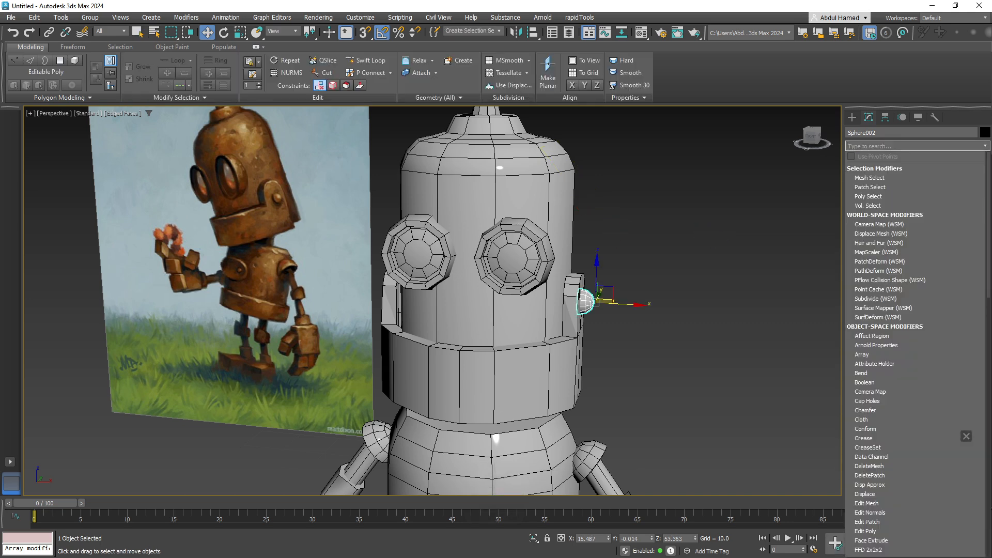
text(sym)
key(Return)
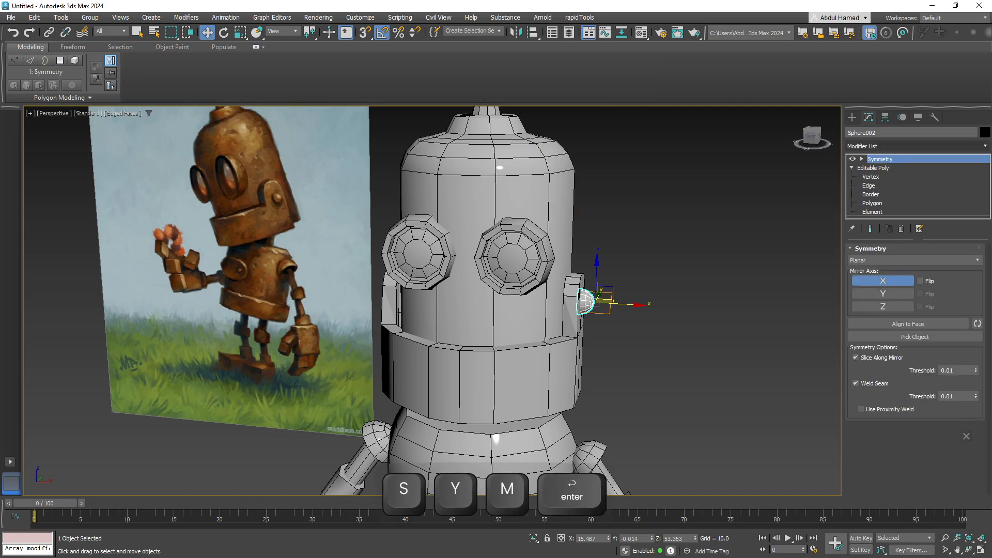
alt+middle_drag(516, 289, 398, 313)
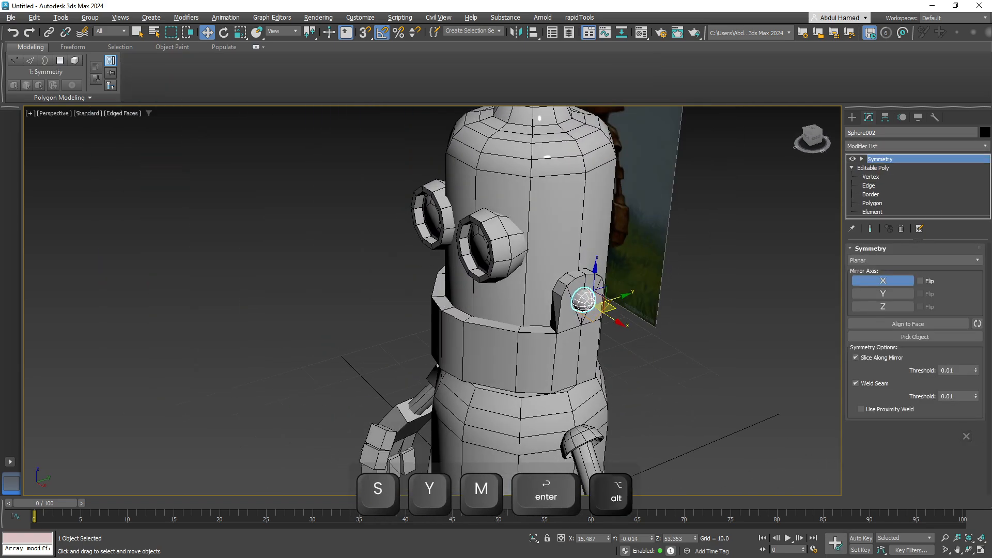
alt+middle_drag(556, 339, 641, 331)
scroll(609, 314, up, 7)
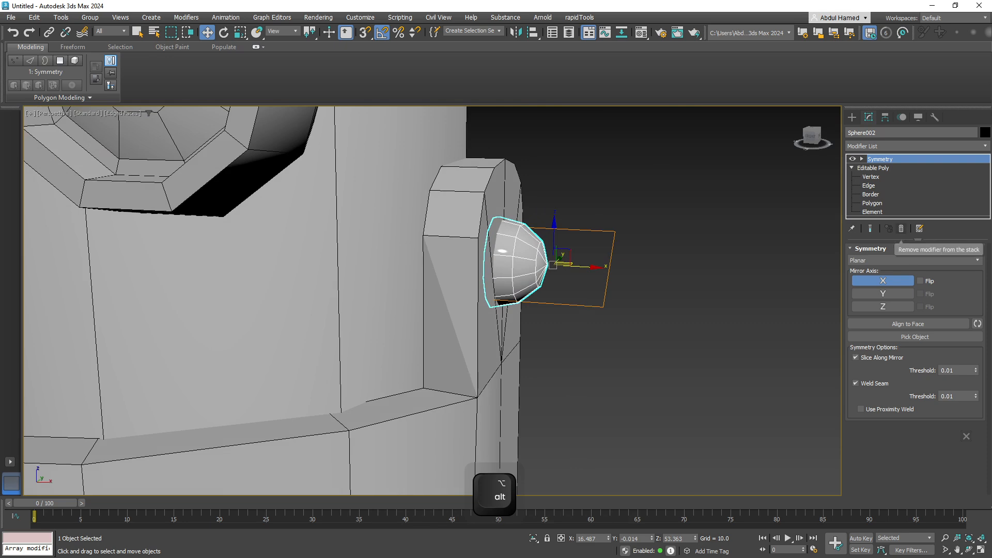
click(902, 229)
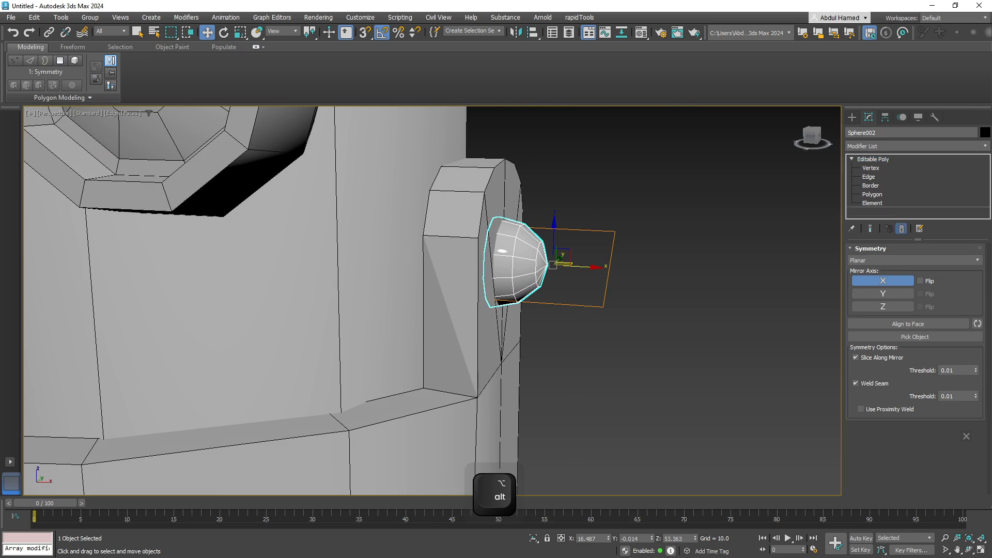
Reset the ear cap's transform with Reset XForm and collapse its whole modifier stack to Editable Poly.
click(935, 116)
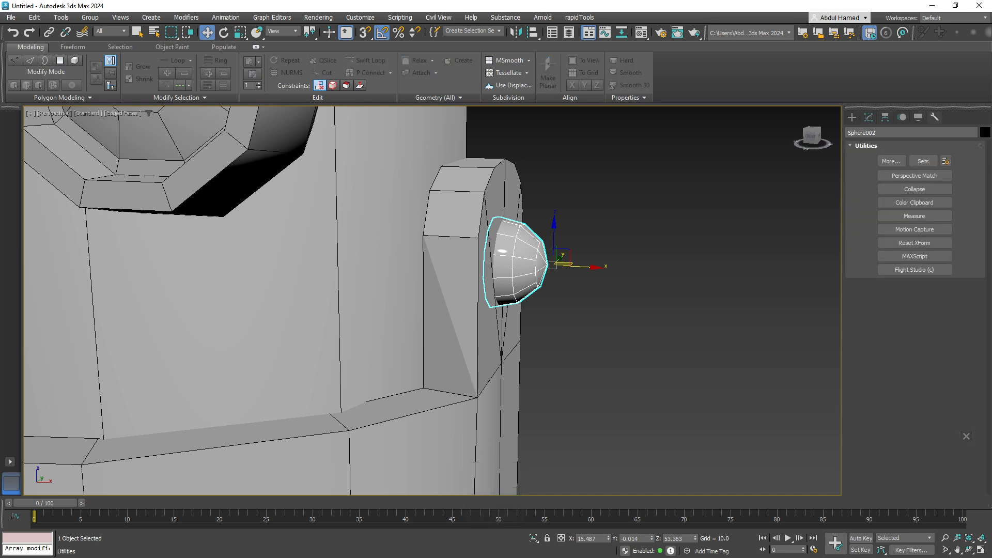
click(914, 242)
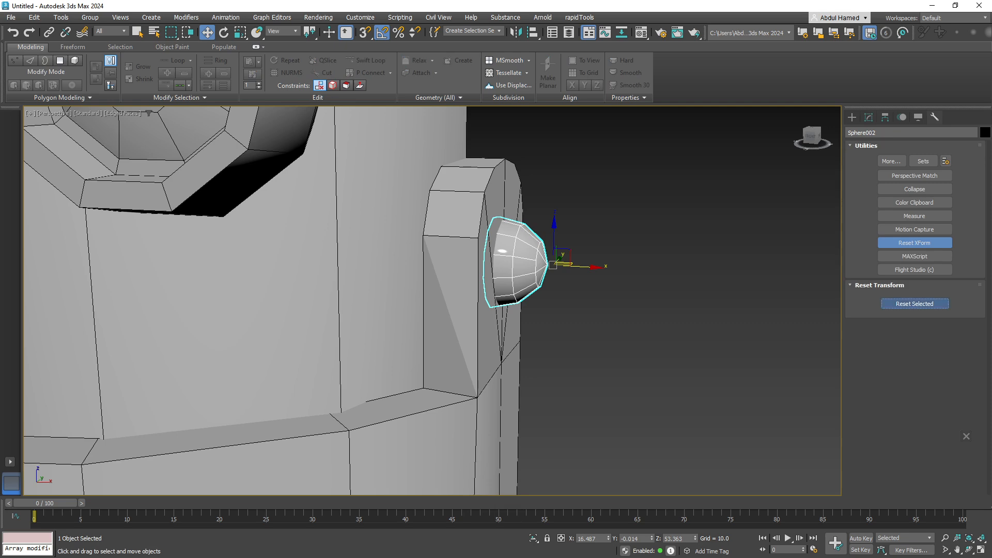
click(852, 117)
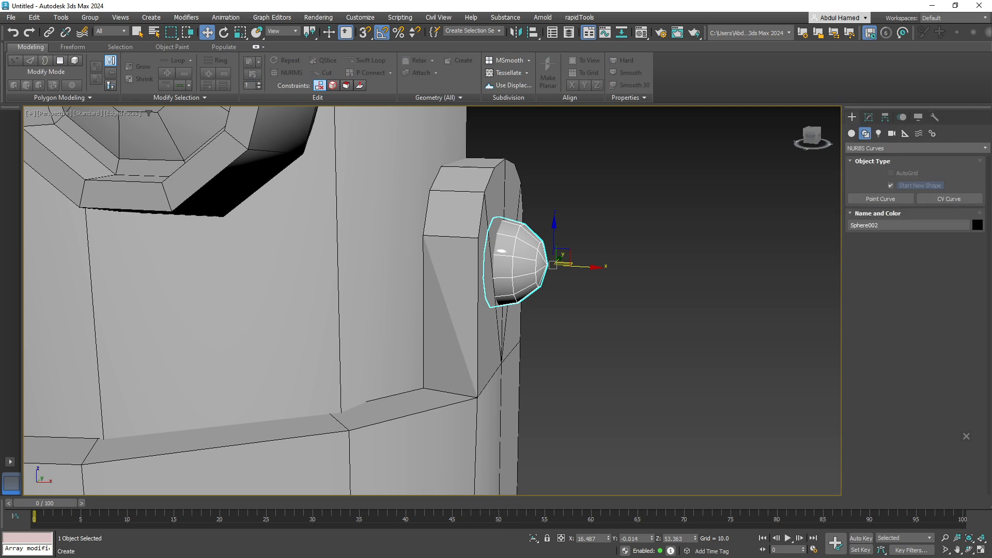
click(869, 117)
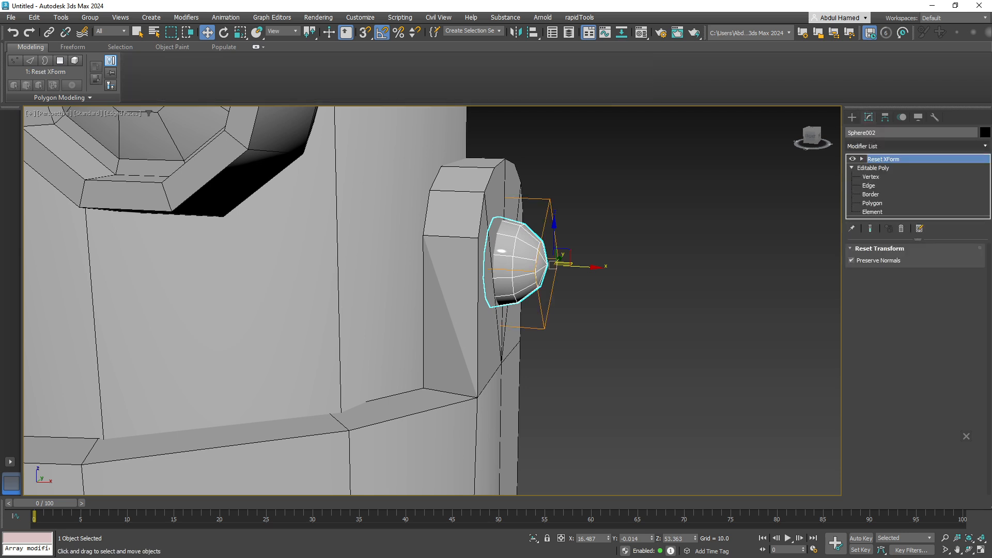
right_click(874, 158)
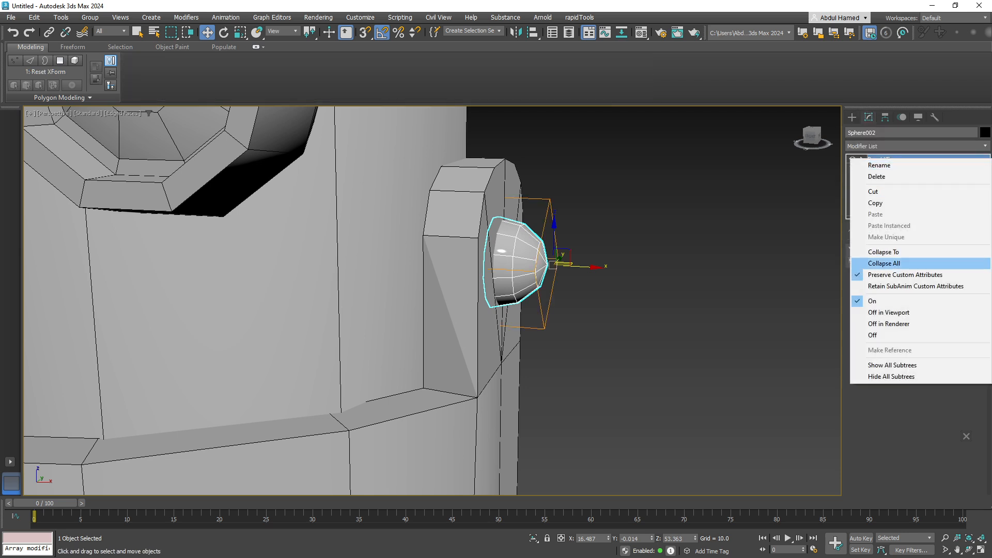
click(884, 263)
click(546, 315)
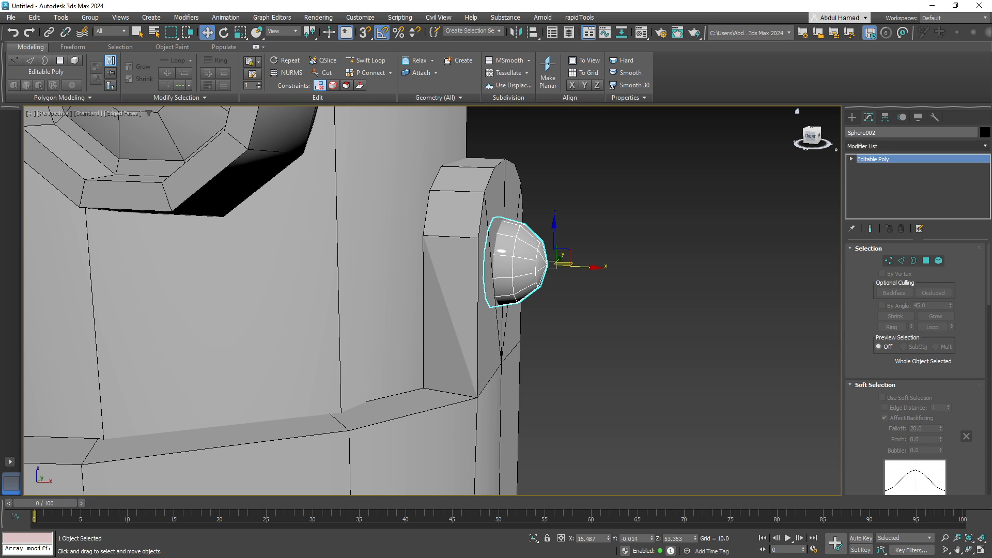
Apply a Symmetry modifier on the X axis to the ear cap and undo the stray move.
click(918, 146)
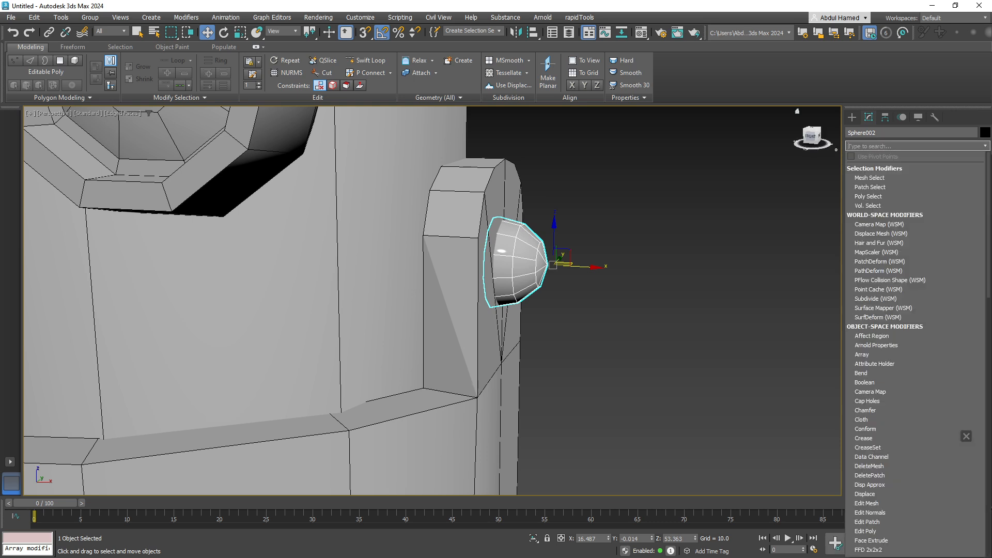
text(sym)
key(Return)
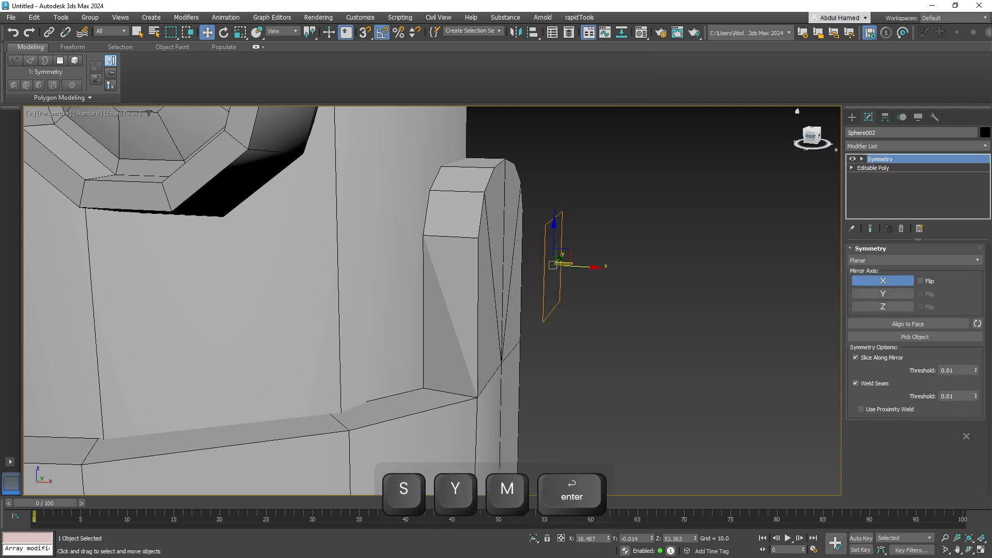
middle_drag(618, 310, 615, 266)
drag(582, 225, 599, 225)
key(ctrl+z)
key(ctrl+z)
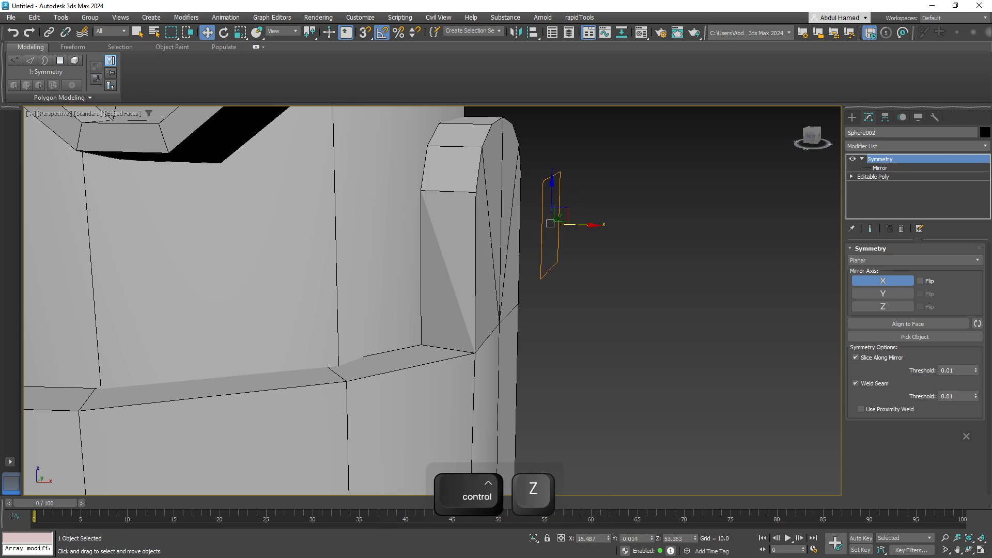
Snap the Symmetry mirror plane to the head's central pivot, mirroring the cap onto the opposite ear plate, and deselect it.
click(880, 168)
scroll(763, 282, down, 4)
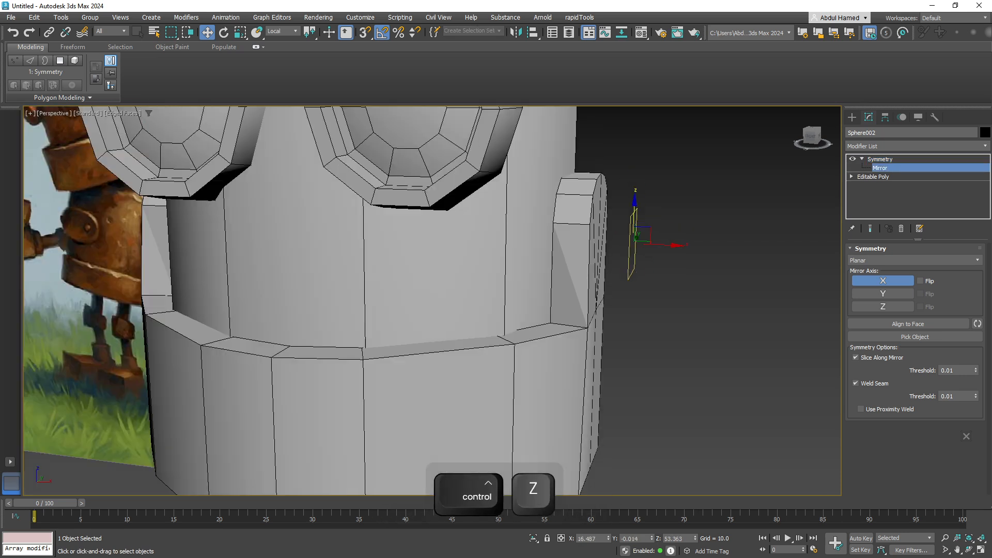
scroll(618, 294, down, 5)
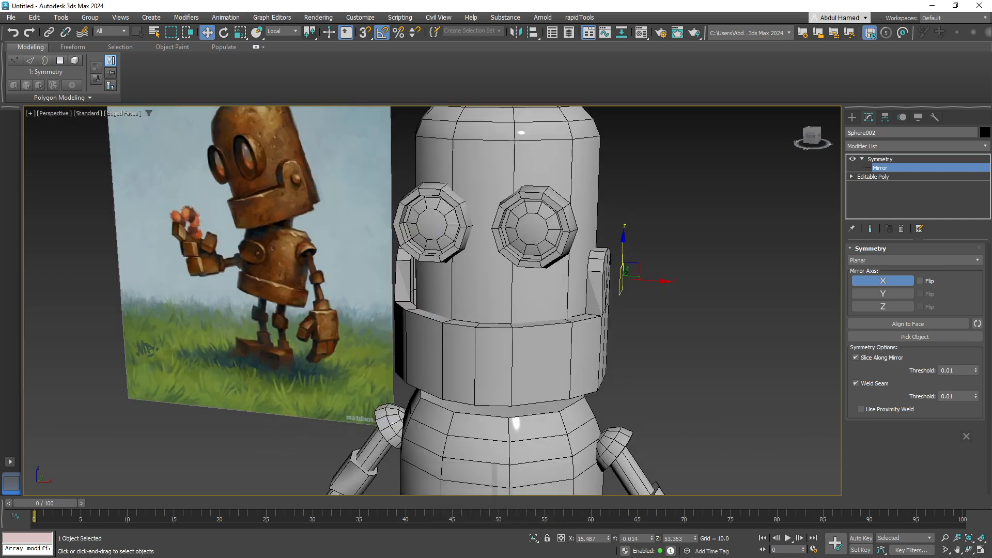
key(s)
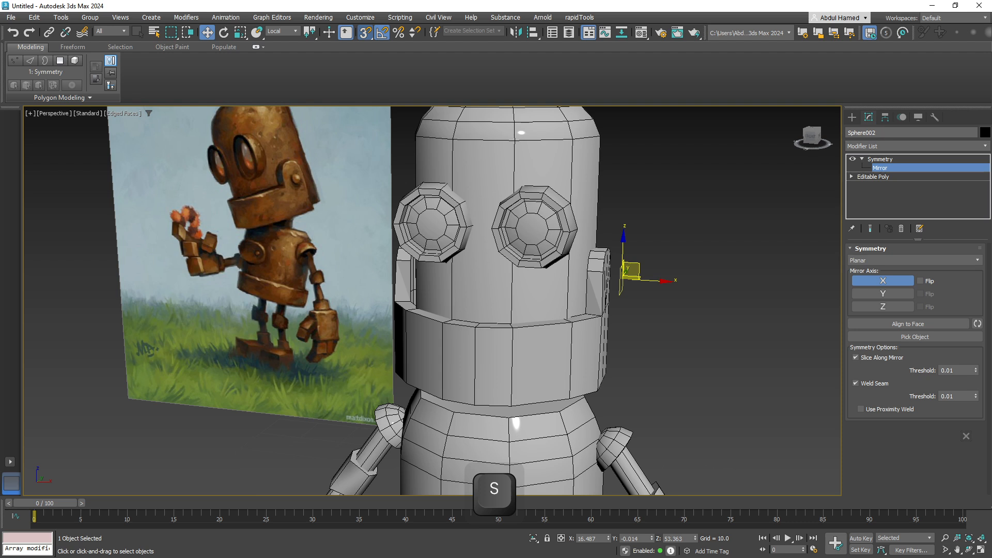
right_click(365, 32)
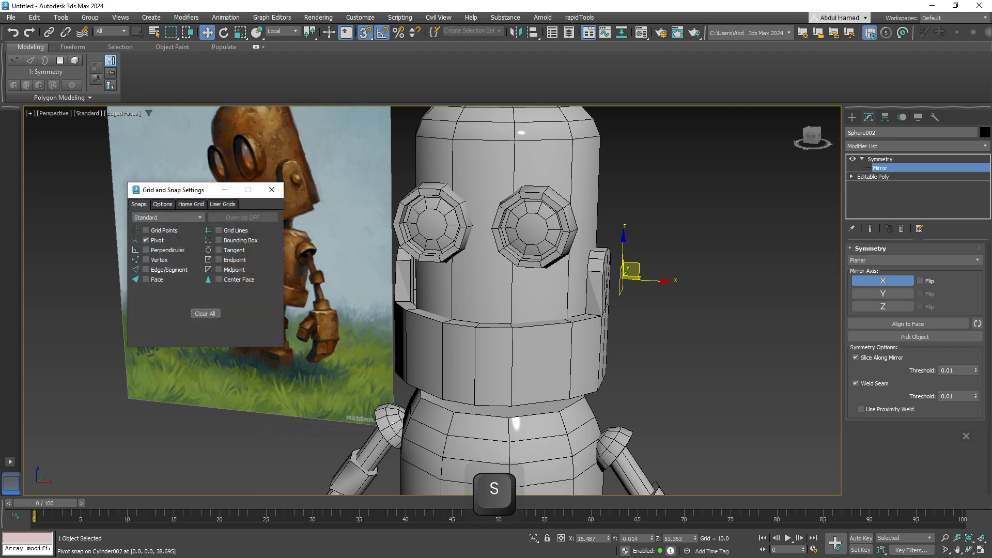
drag(628, 270, 510, 350)
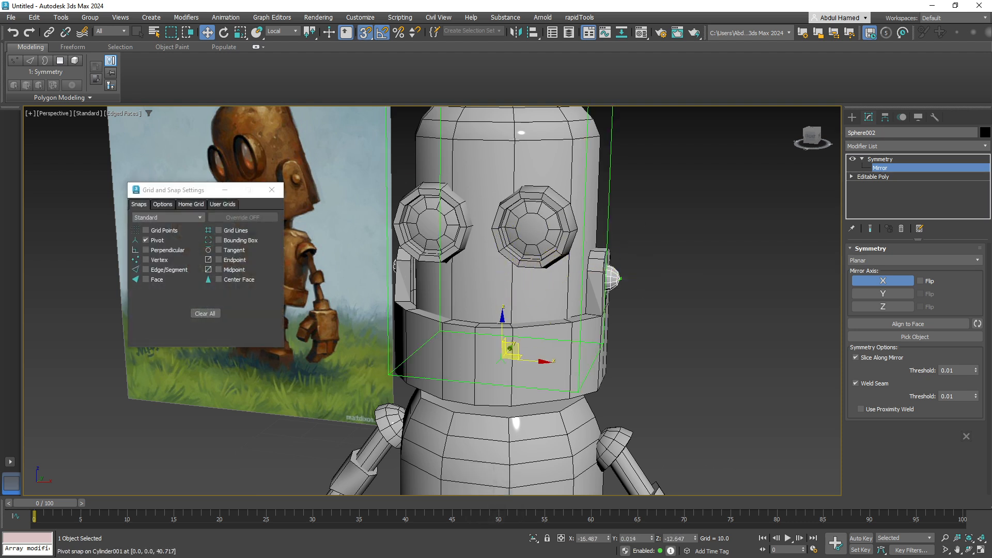
alt+middle_drag(510, 349, 408, 352)
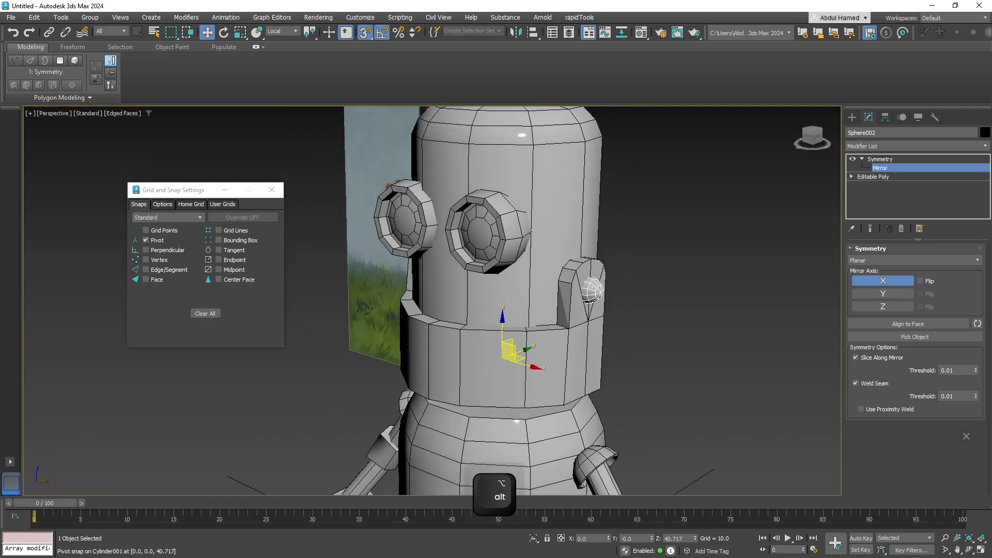
click(880, 159)
click(708, 286)
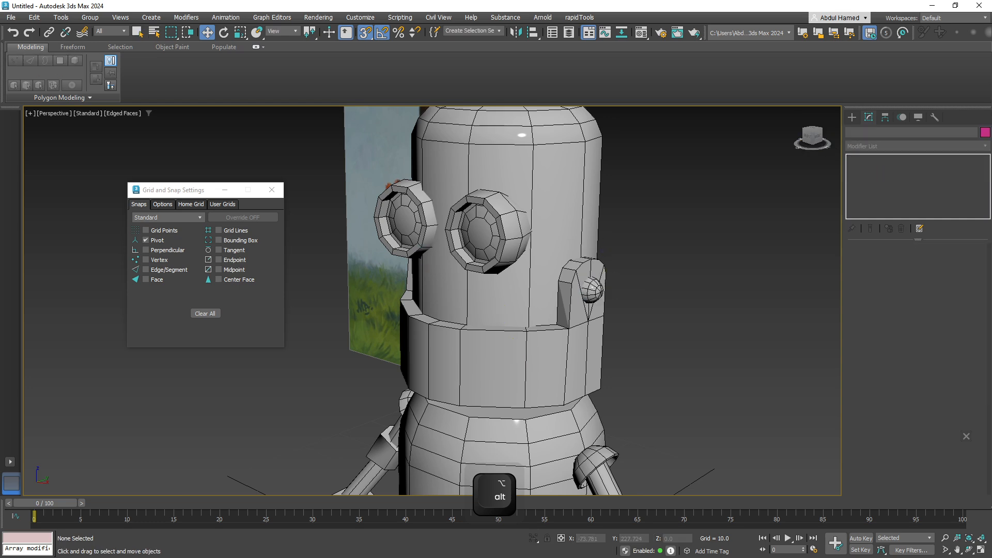
Examine the shoulder caps' mirrored placement and the whole robot against the reference painting.
middle_drag(579, 465, 610, 310)
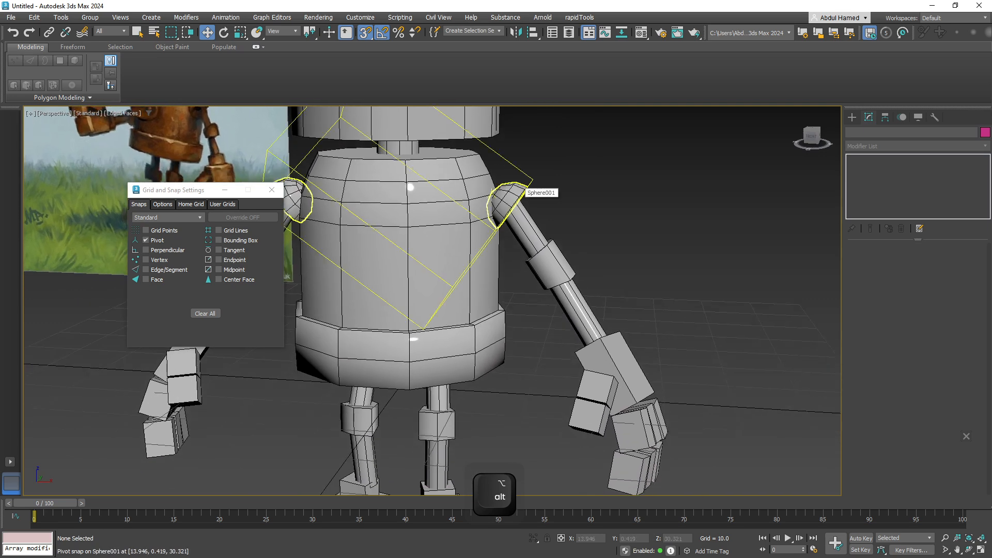
click(520, 187)
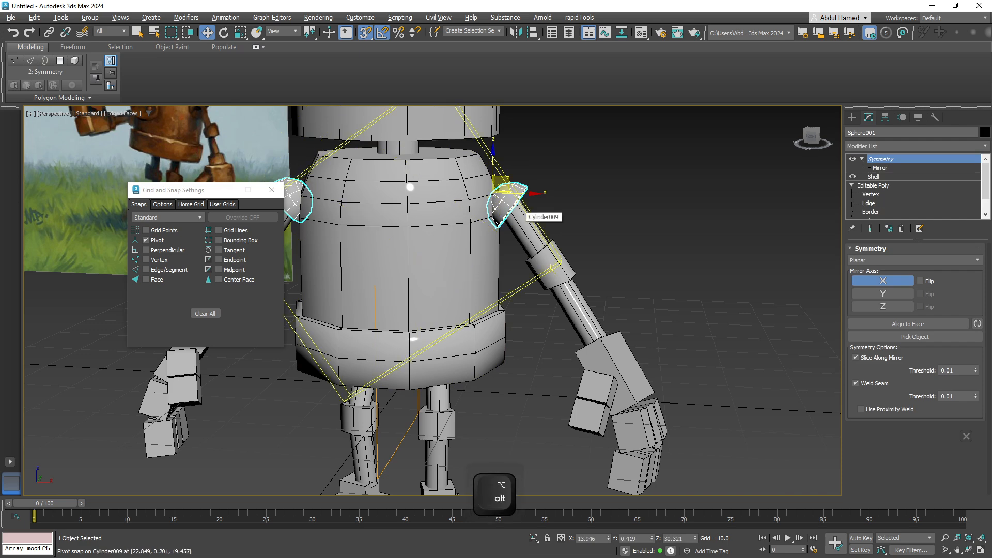
alt+middle_drag(523, 211, 528, 214)
alt+middle_drag(564, 263, 553, 264)
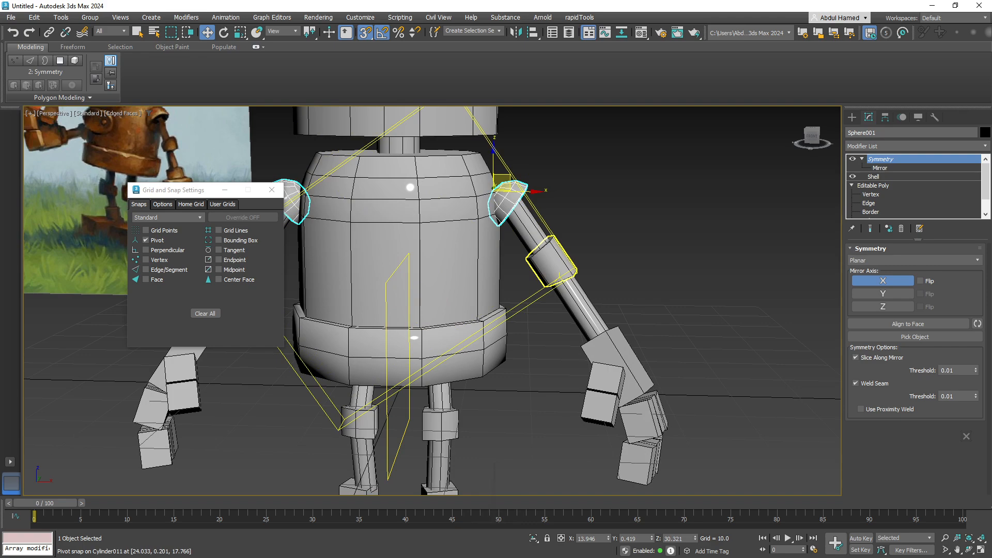
alt+middle_drag(615, 357, 580, 359)
scroll(648, 315, down, 5)
alt+middle_drag(652, 316, 622, 340)
alt+middle_drag(622, 340, 600, 364)
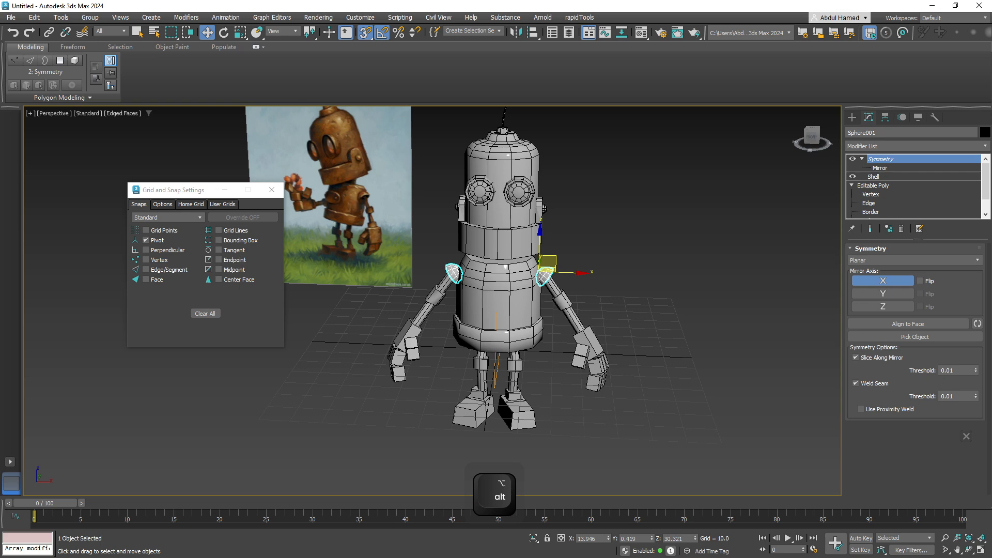
alt+middle_drag(600, 363, 581, 365)
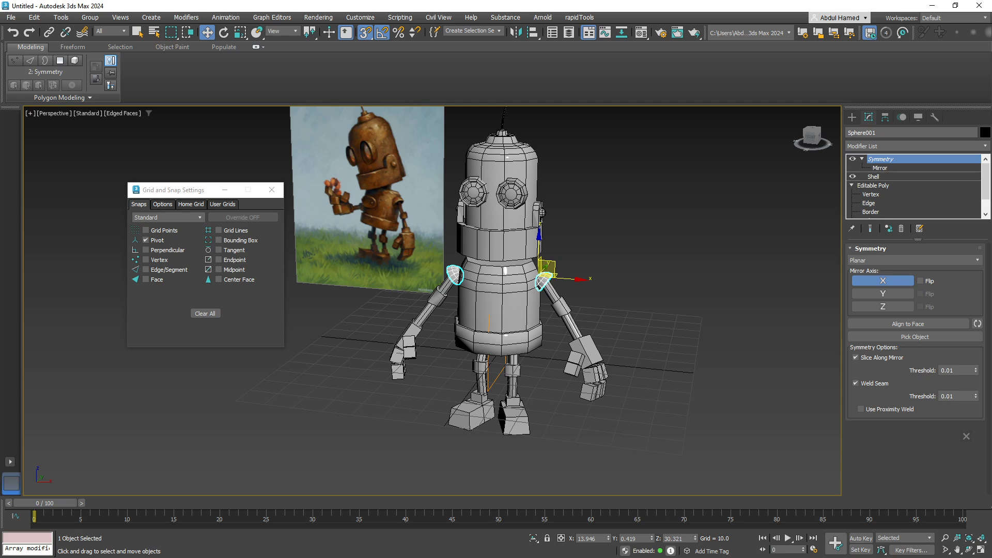
alt+middle_drag(581, 361, 565, 349)
scroll(596, 310, up, 1)
click(600, 308)
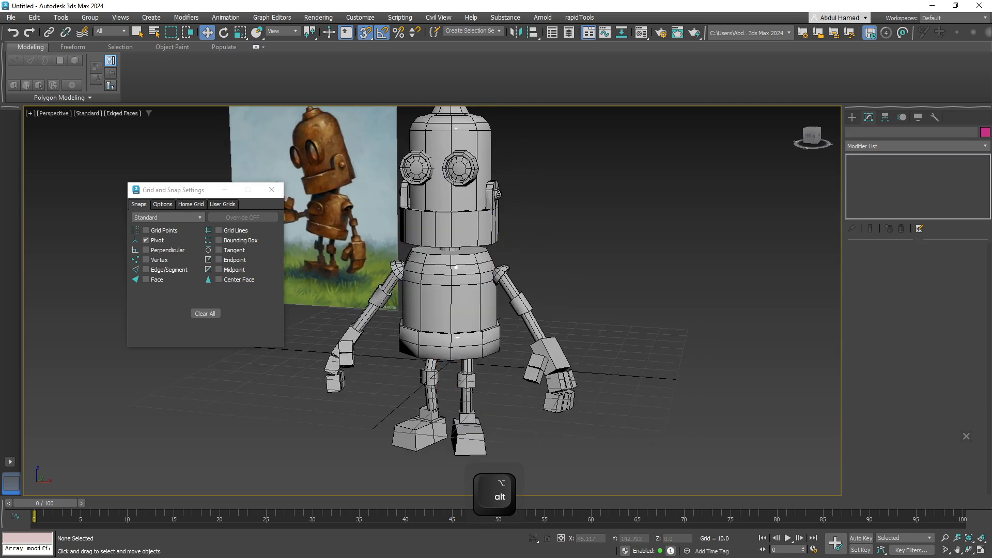
Select all parts of the robot without the reference painting and group them under the default name.
middle_drag(600, 308, 531, 357)
scroll(590, 380, down, 3)
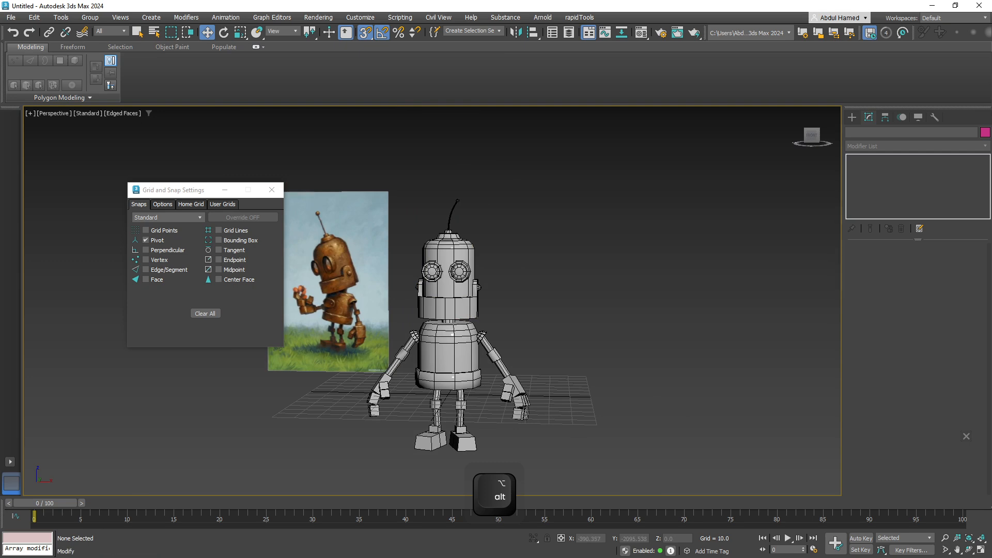
click(852, 117)
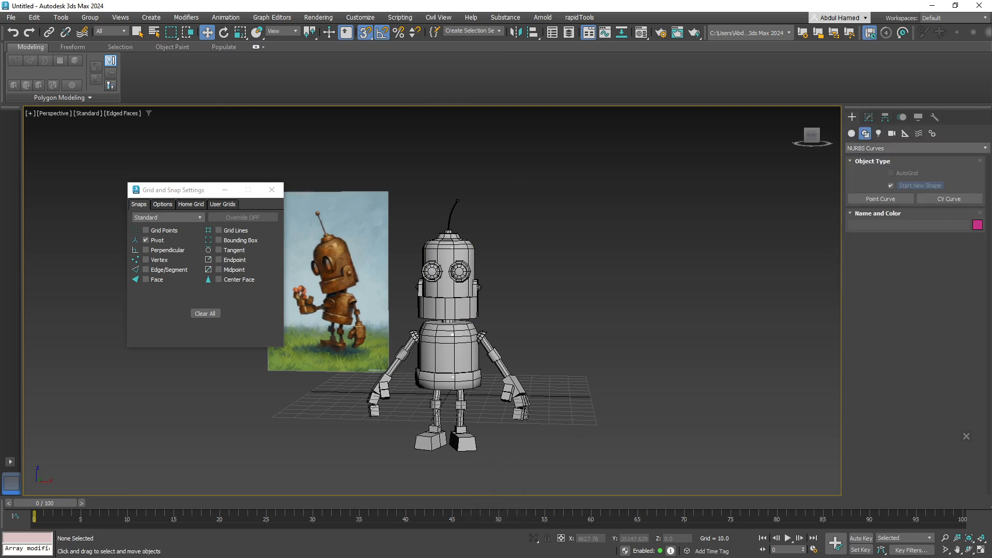
alt+middle_drag(579, 305, 602, 305)
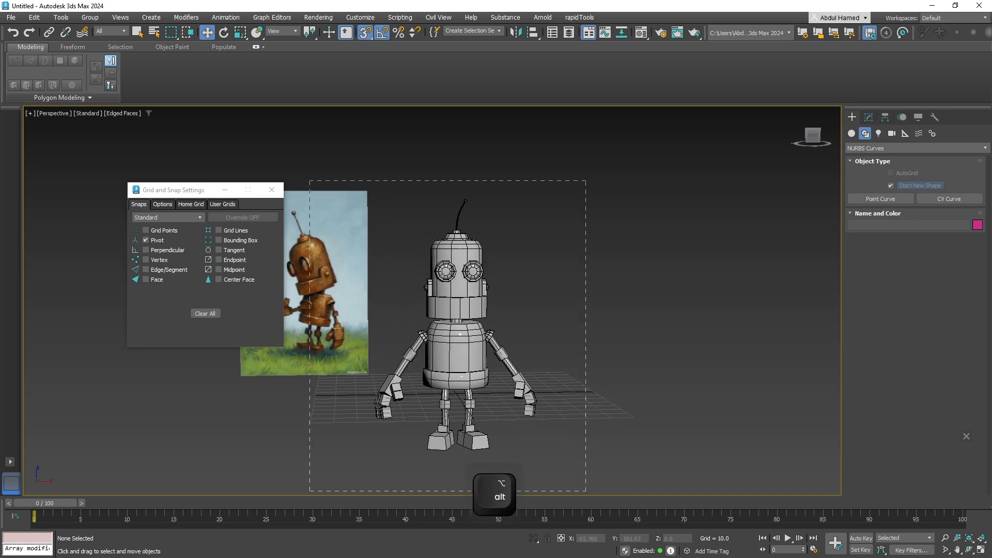
drag(310, 492, 377, 459)
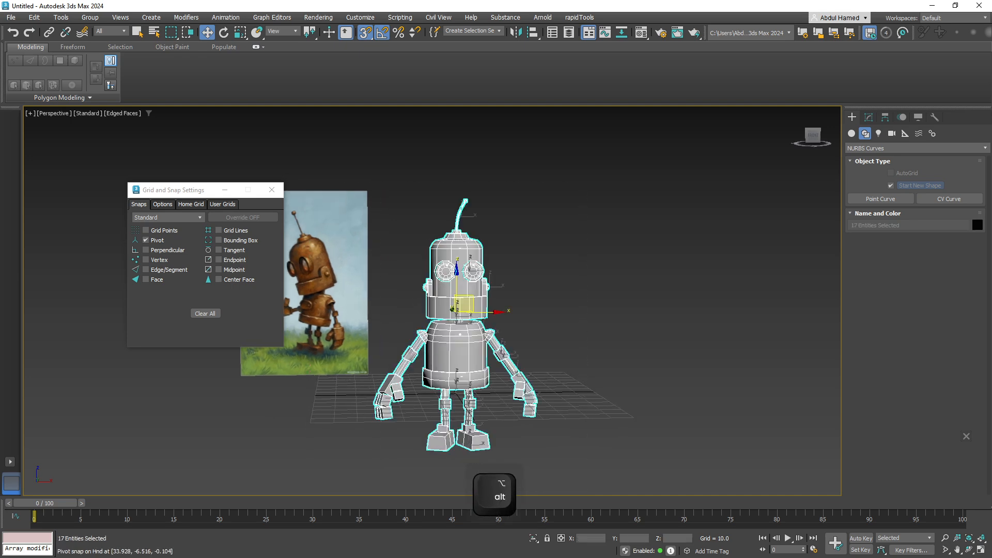
alt+middle_drag(538, 388, 507, 399)
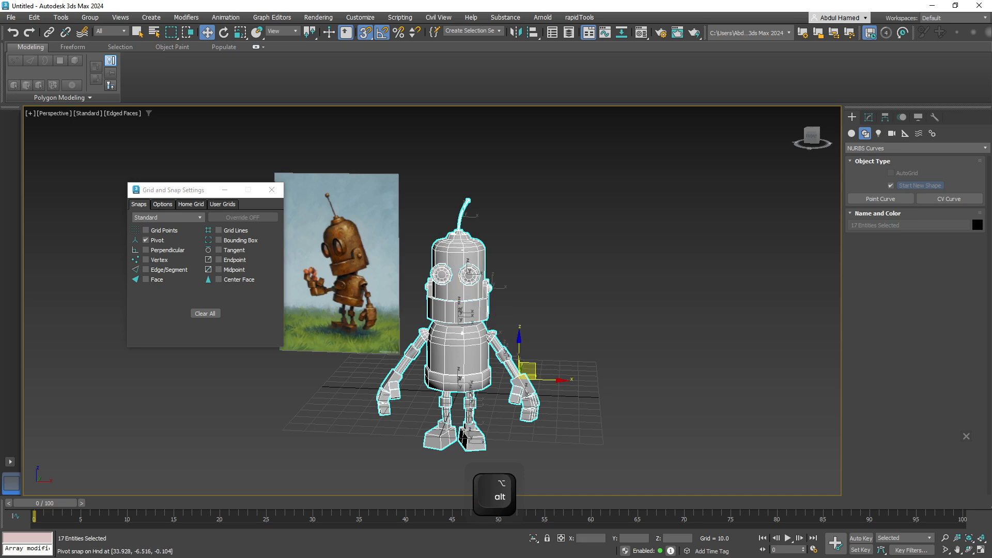
key(w)
click(89, 17)
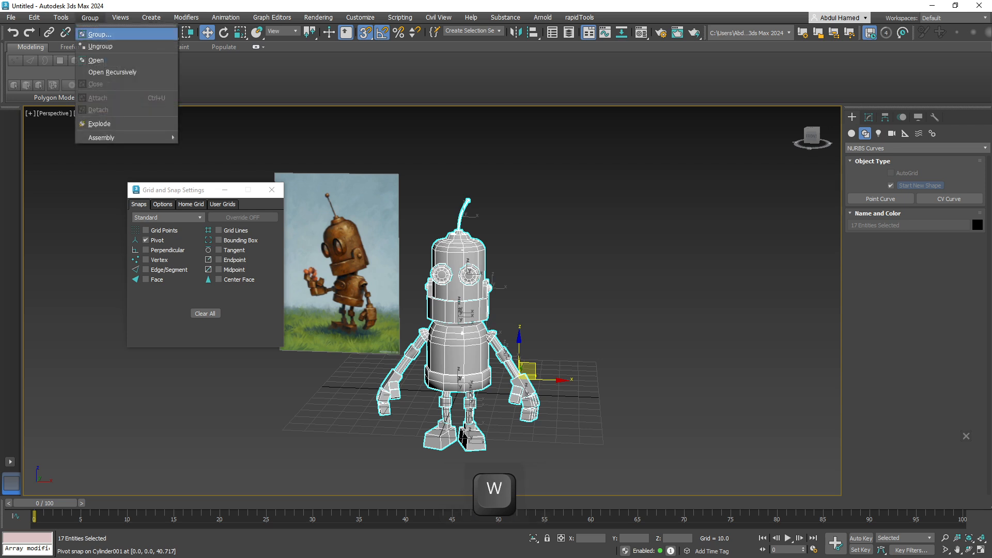
click(98, 34)
click(503, 302)
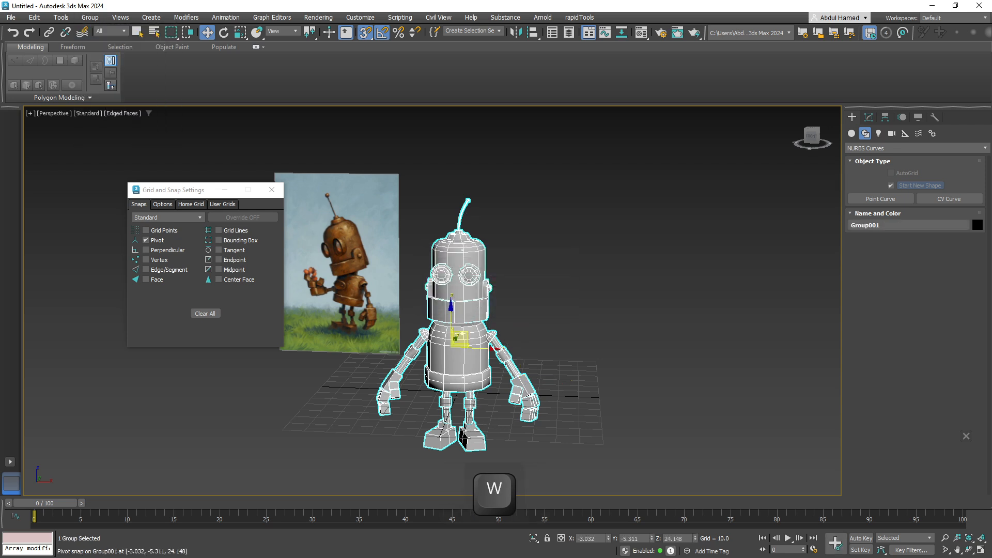
Set the robot group's X and Y positions to 0 and ungroup it.
text(0)
key(Return)
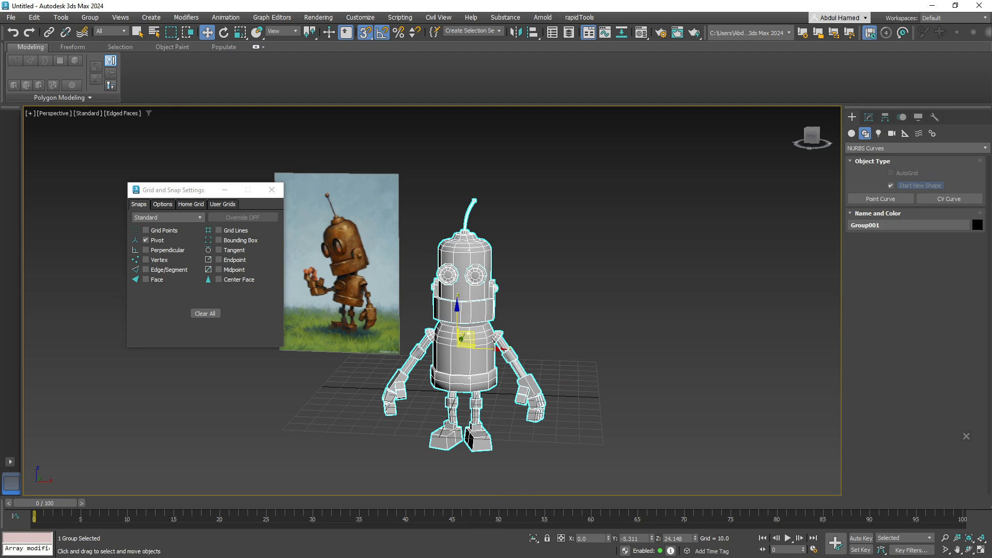
text(0)
key(Return)
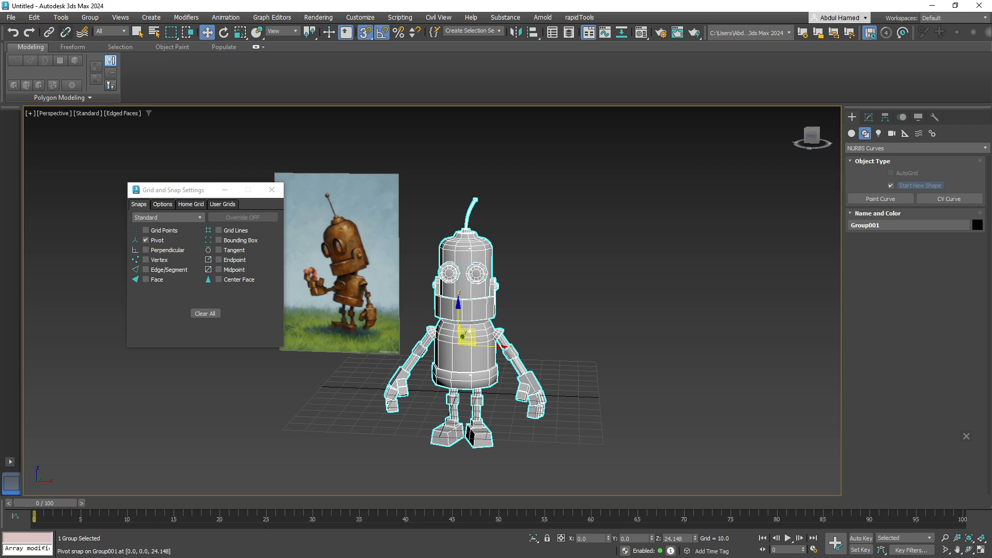
click(90, 18)
click(98, 34)
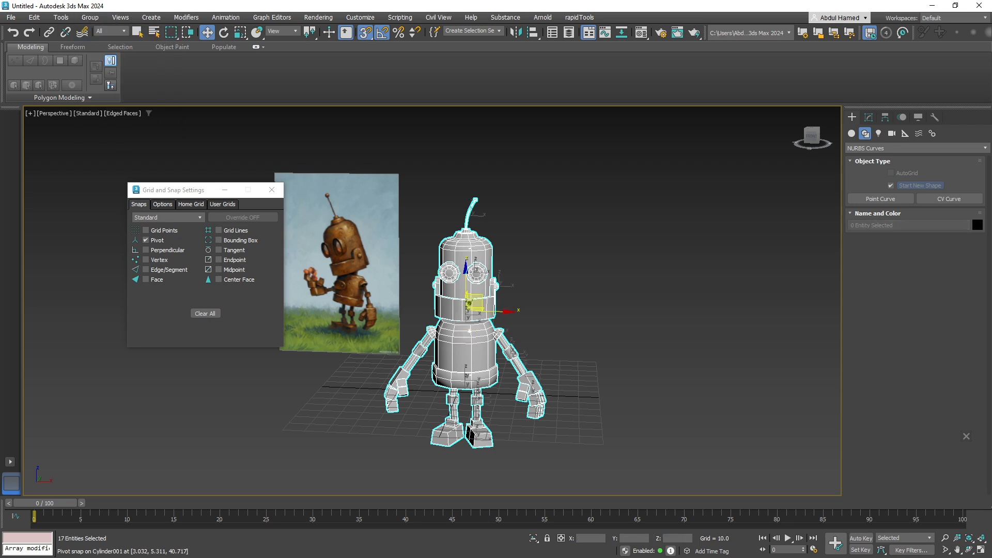
Turn snapping off, raise all robot parts along Z until the feet stand on the ground grid, and deselect them.
drag(475, 303, 477, 241)
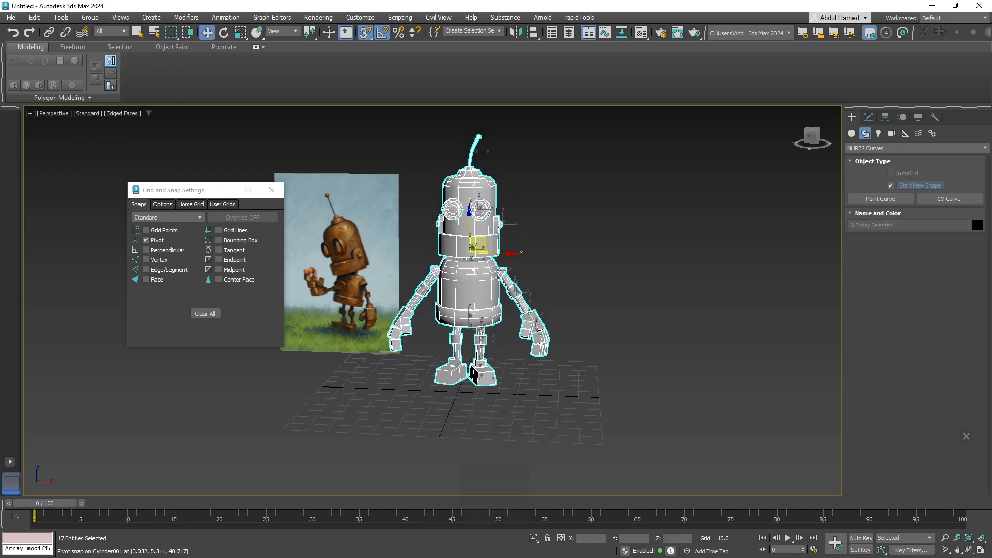
key(ctrl+z)
key(s)
drag(466, 284, 465, 234)
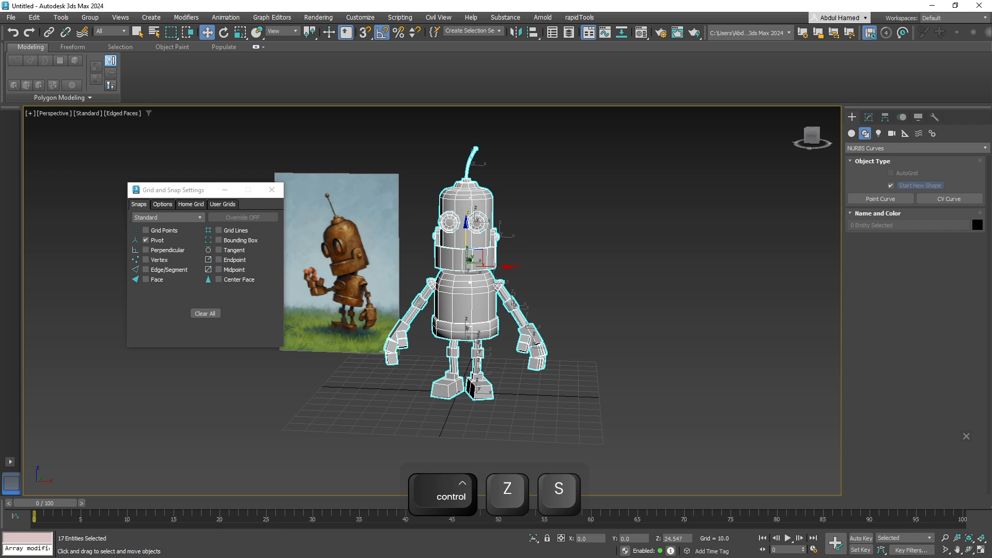
click(535, 436)
middle_drag(525, 443, 566, 399)
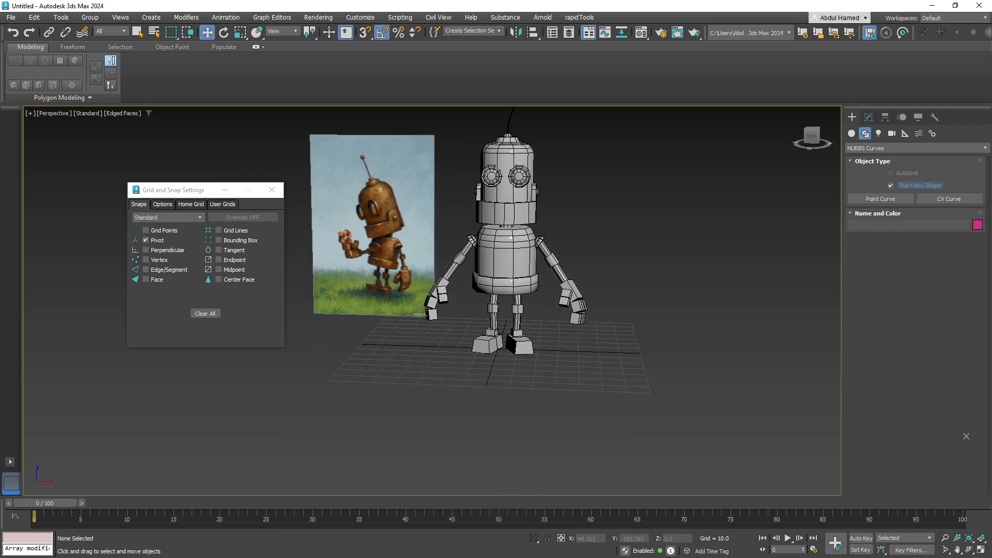
click(932, 133)
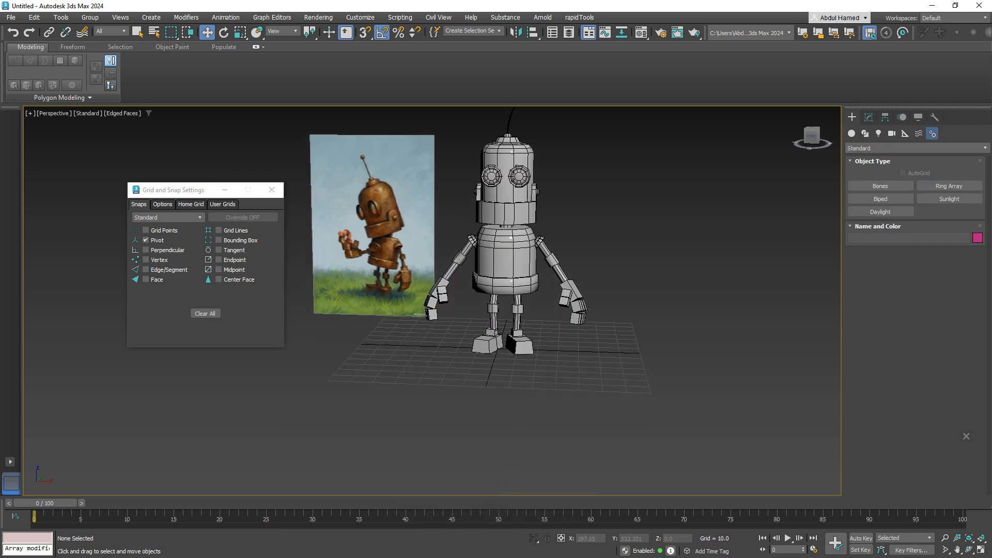
click(949, 199)
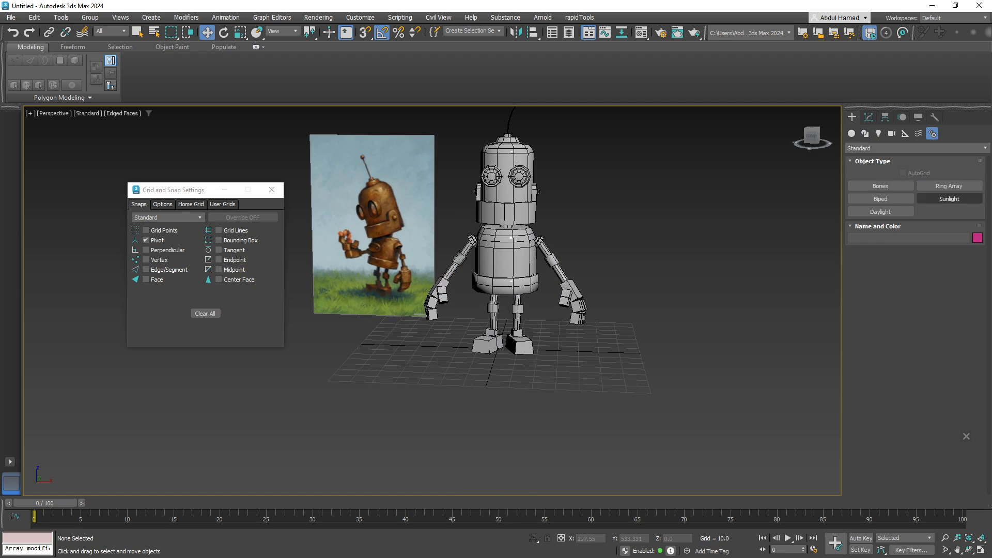
click(881, 199)
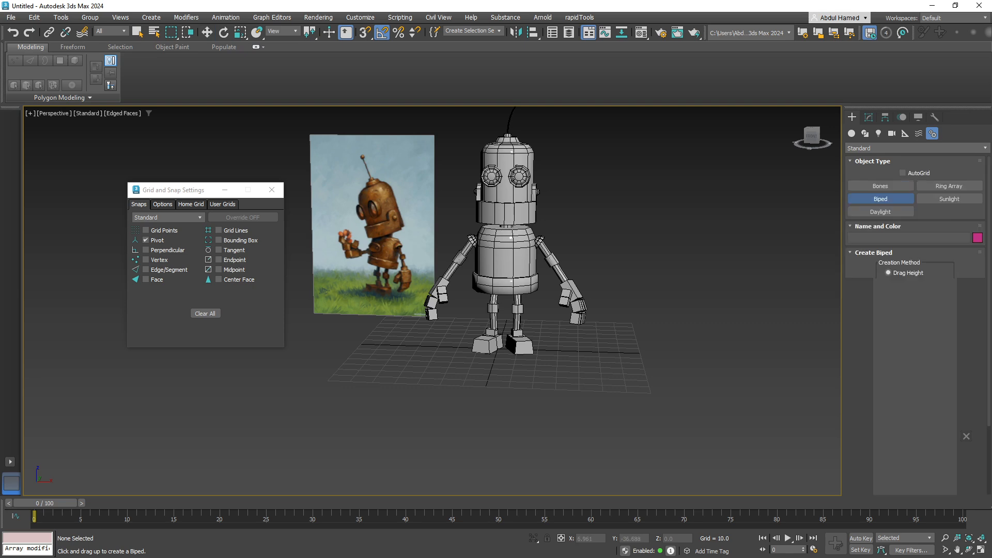
alt+middle_drag(496, 299, 537, 300)
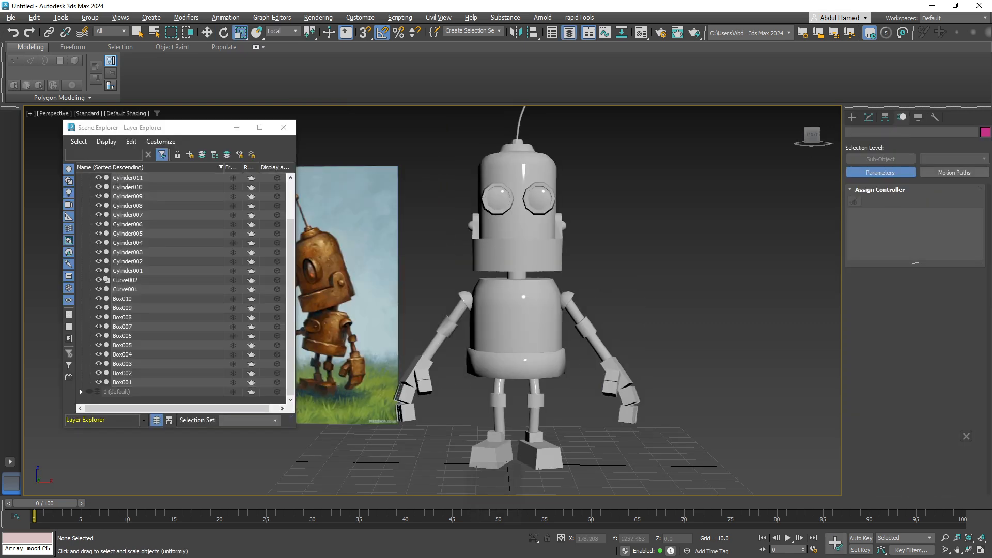
Close the Layer Explorer and try the Performance rendering preset in the perspective viewport.
mouse_move(496, 300)
alt+middle_down()
mouse_move(597, 252)
mouse_move(579, 252)
mouse_move(601, 288)
alt+middle_up()
click(284, 127)
click(127, 113)
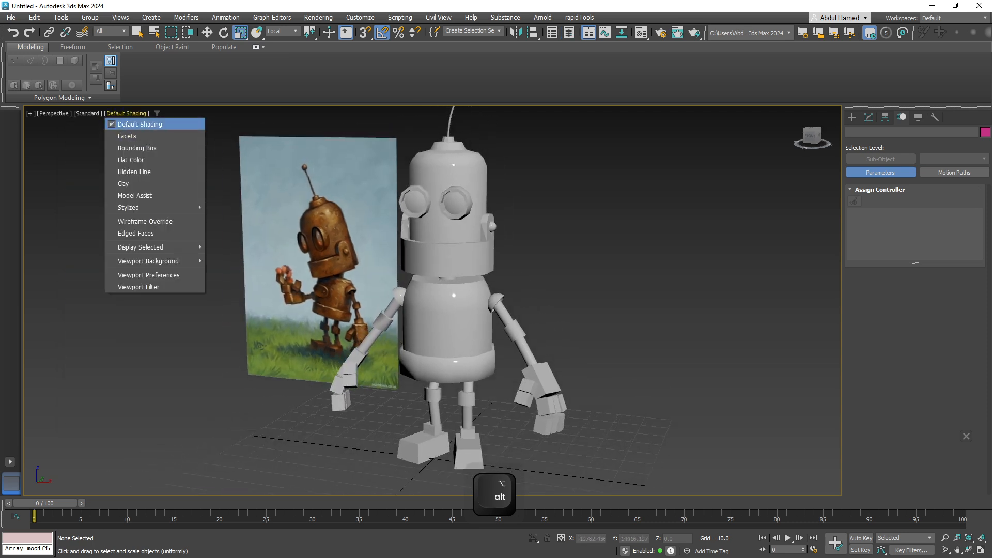
click(87, 113)
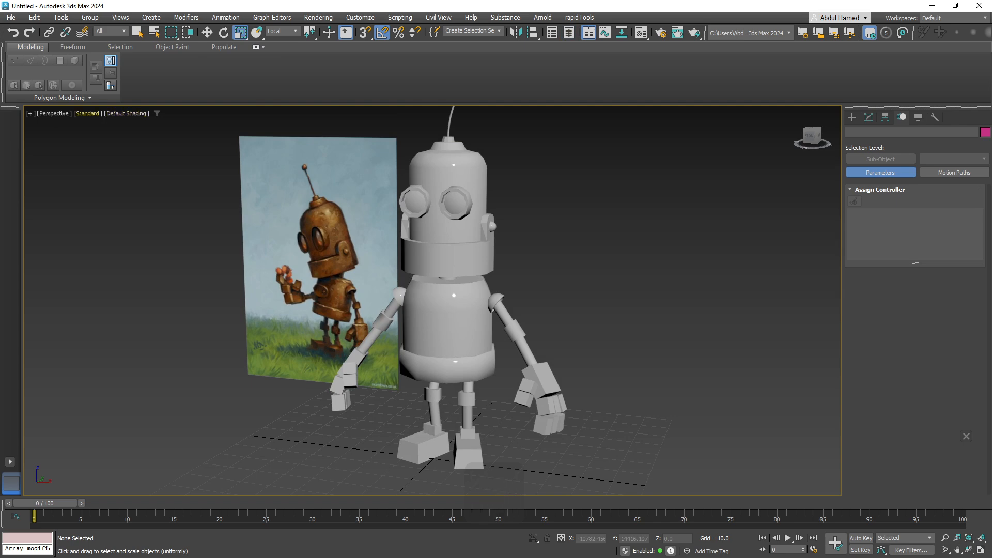
click(87, 113)
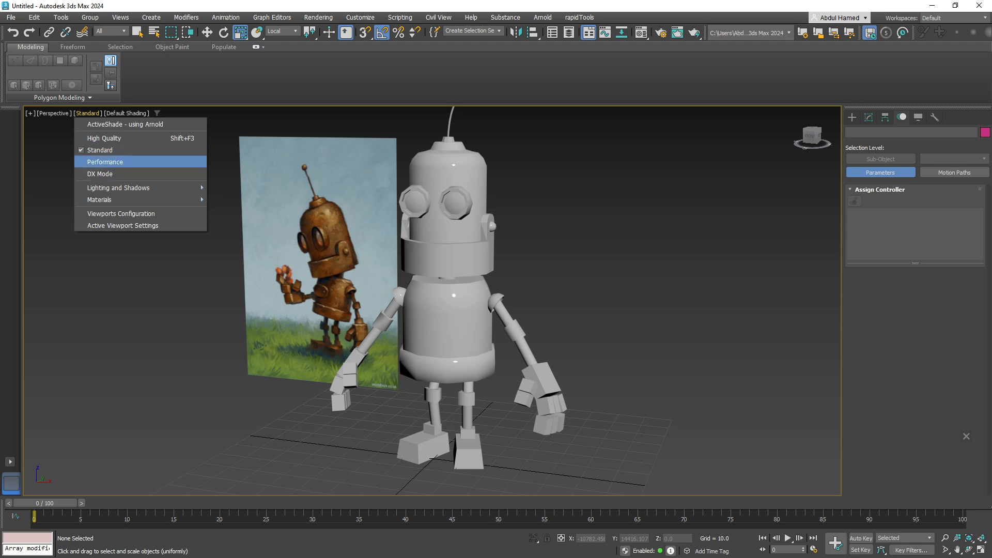
click(105, 162)
alt+middle_drag(478, 465, 445, 465)
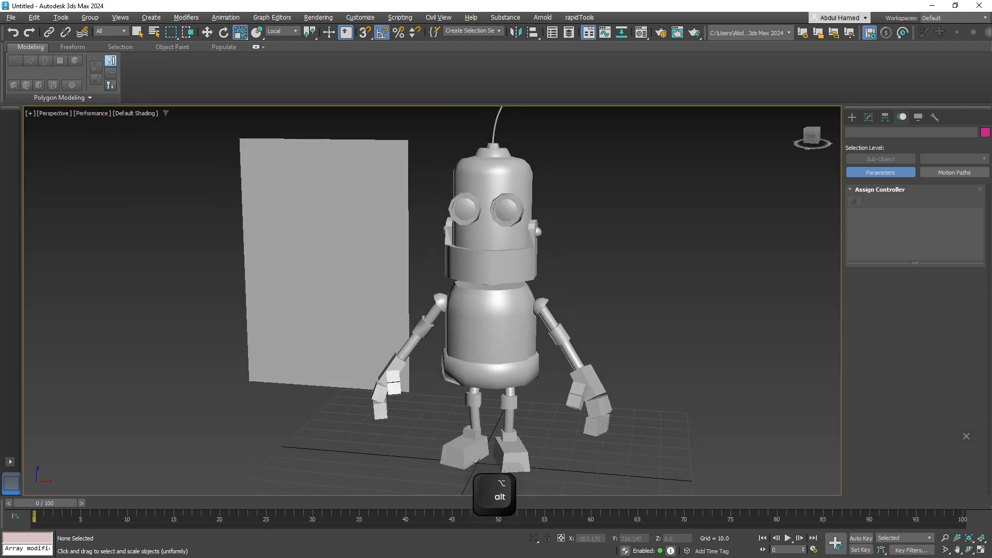
Switch the perspective viewport's rendering preset to High Quality.
click(92, 113)
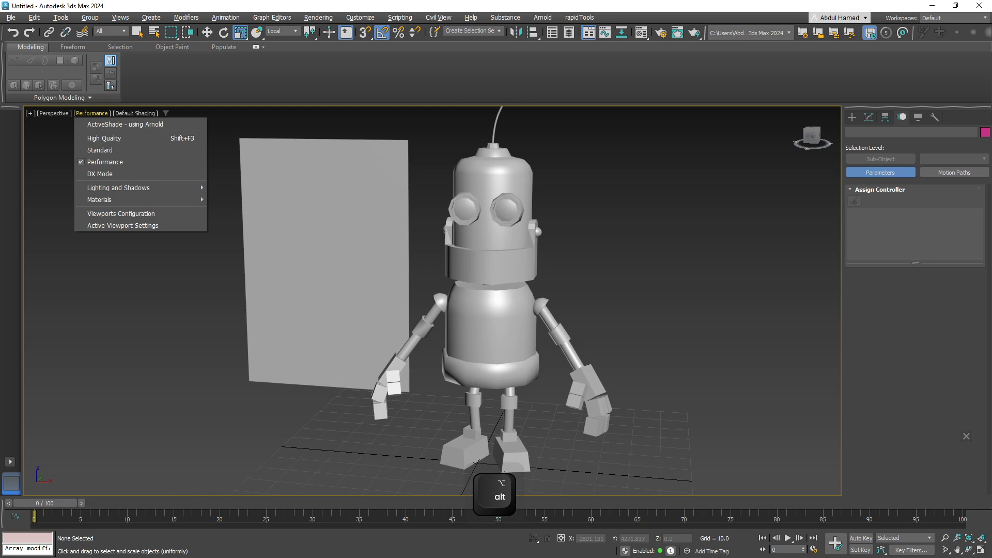
click(104, 138)
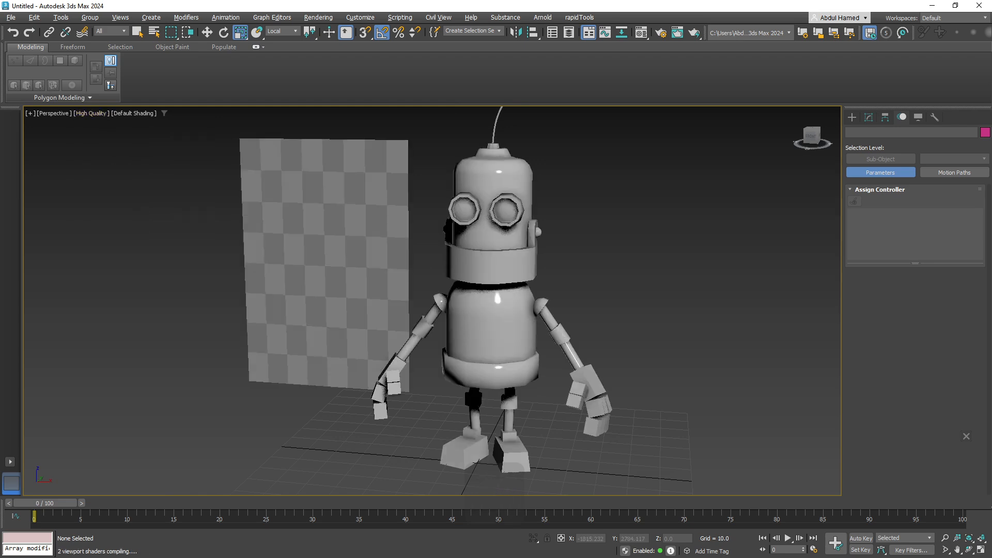
mouse_move(522, 382)
alt+middle_down()
mouse_move(463, 359)
mouse_move(524, 353)
mouse_move(472, 414)
mouse_move(581, 404)
mouse_move(517, 367)
alt+middle_up()
Examine the shaded robot from several angles and distances against the reference painting.
middle_drag(540, 322, 497, 342)
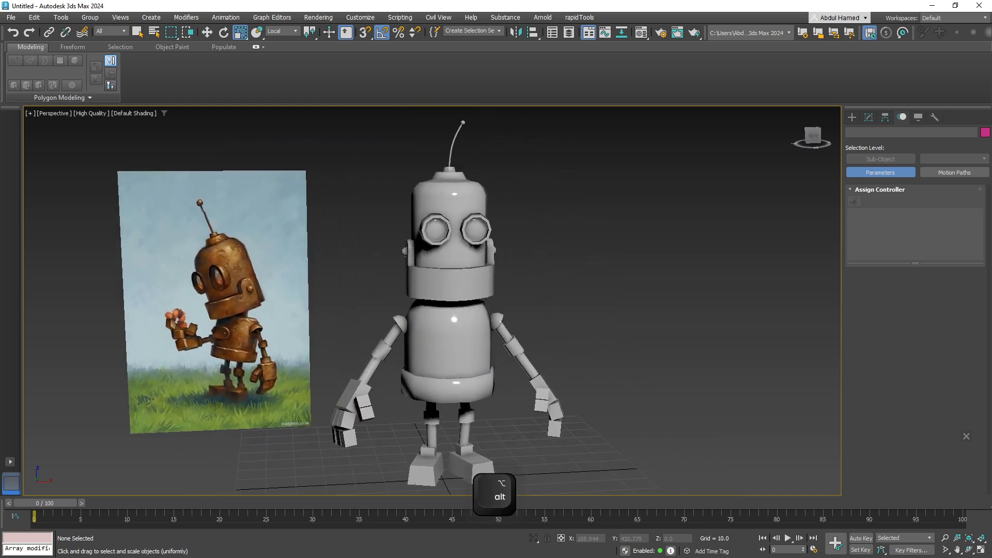
scroll(527, 310, down, 3)
alt+middle_drag(528, 310, 501, 271)
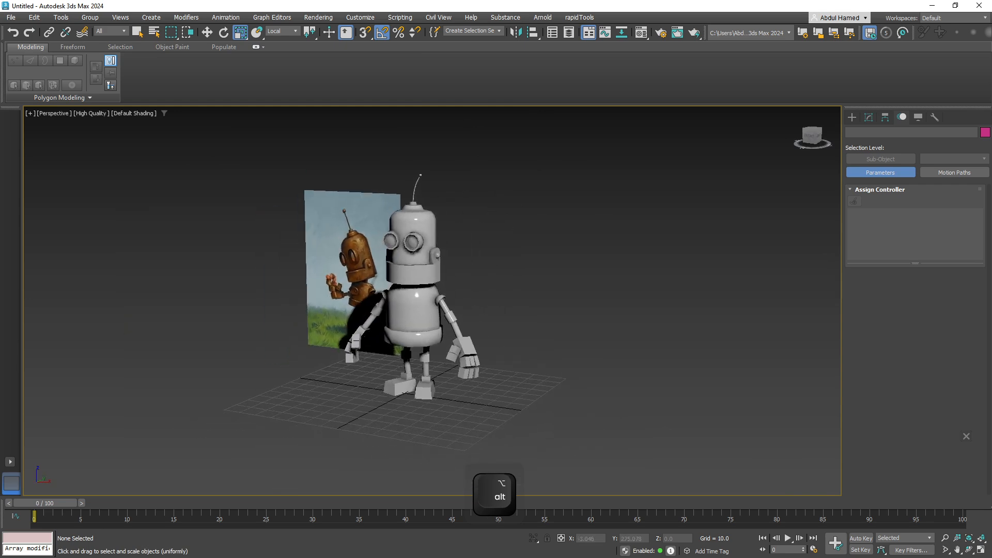
scroll(501, 265, up, 3)
alt+middle_drag(376, 285, 387, 280)
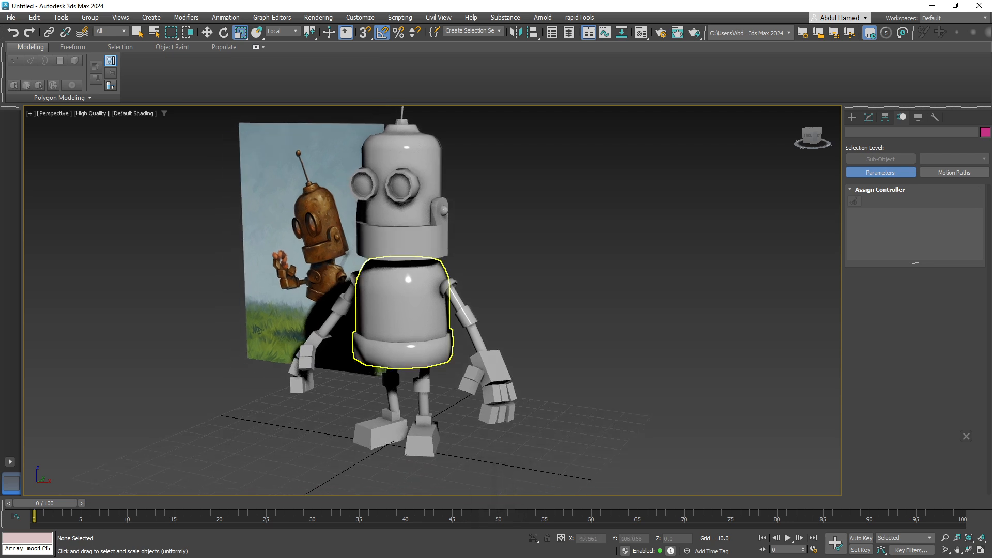
middle_drag(509, 307, 501, 232)
scroll(545, 300, down, 3)
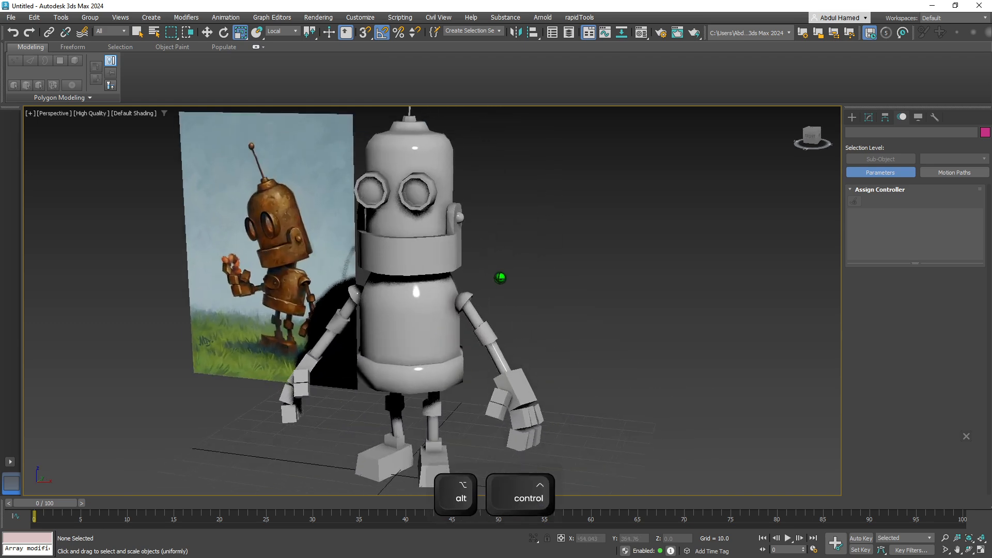
ctrl+alt+middle_drag(501, 278, 501, 251)
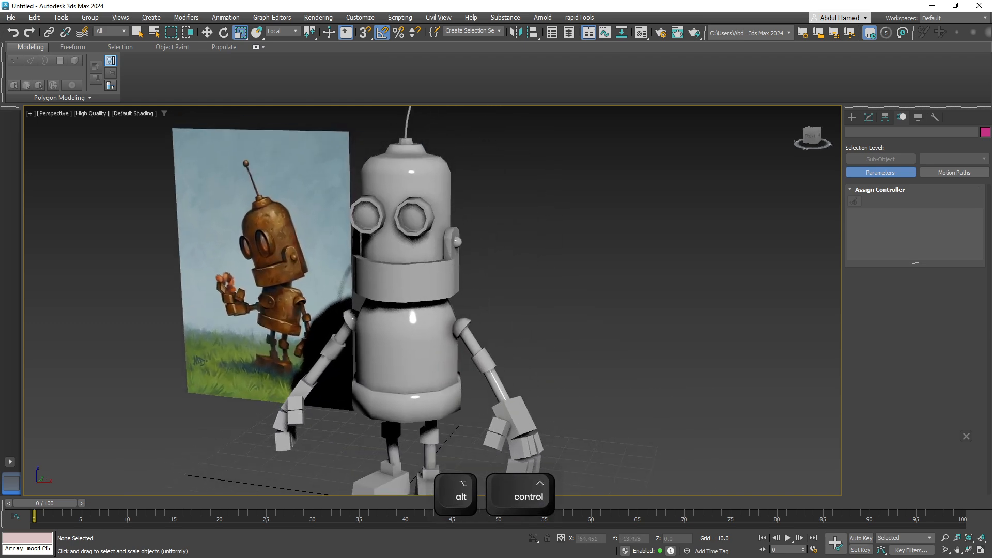